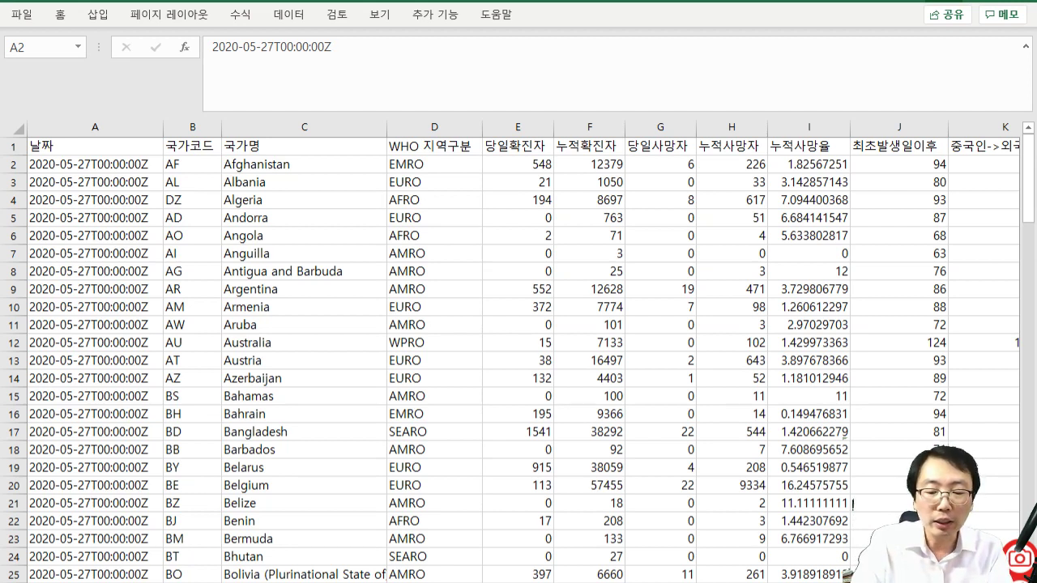
# - Switch to the browser, reposition its window and open Naver's book results for the searched author
pyautogui.hotkey('alt', 'Tab')
pyautogui.click(559, 87)
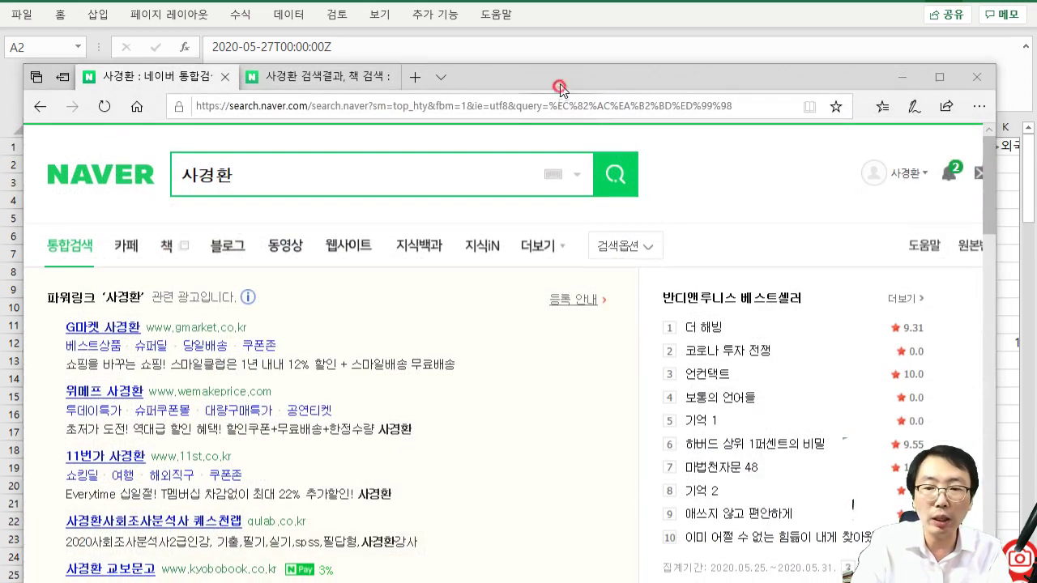
pyautogui.moveTo(560, 87); pyautogui.dragTo(552, 41)
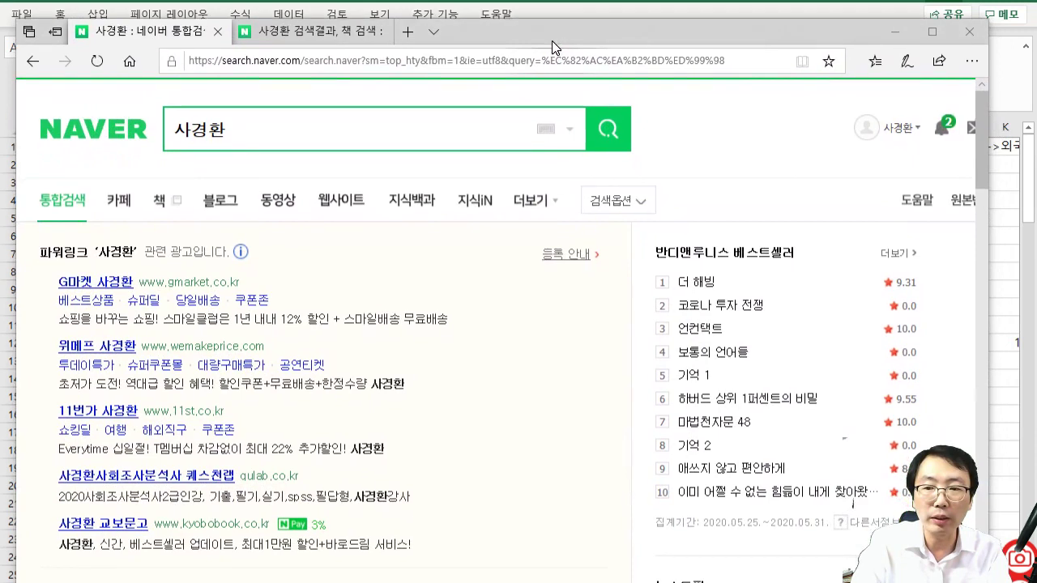
pyautogui.click(160, 195)
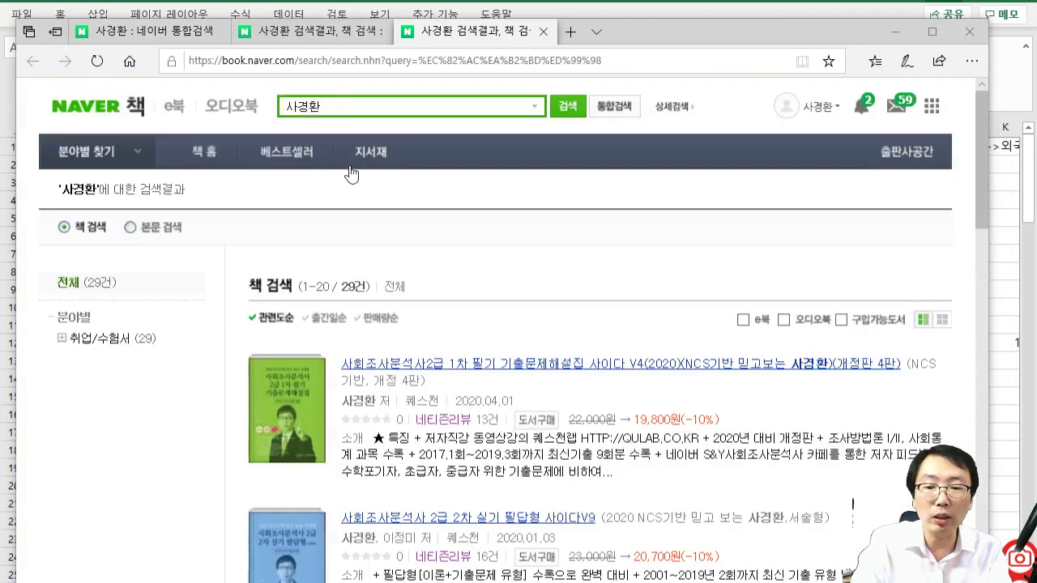
# - Review the author's books across both pages of the Naver book search results
pyautogui.scroll(-3, 389, 329)
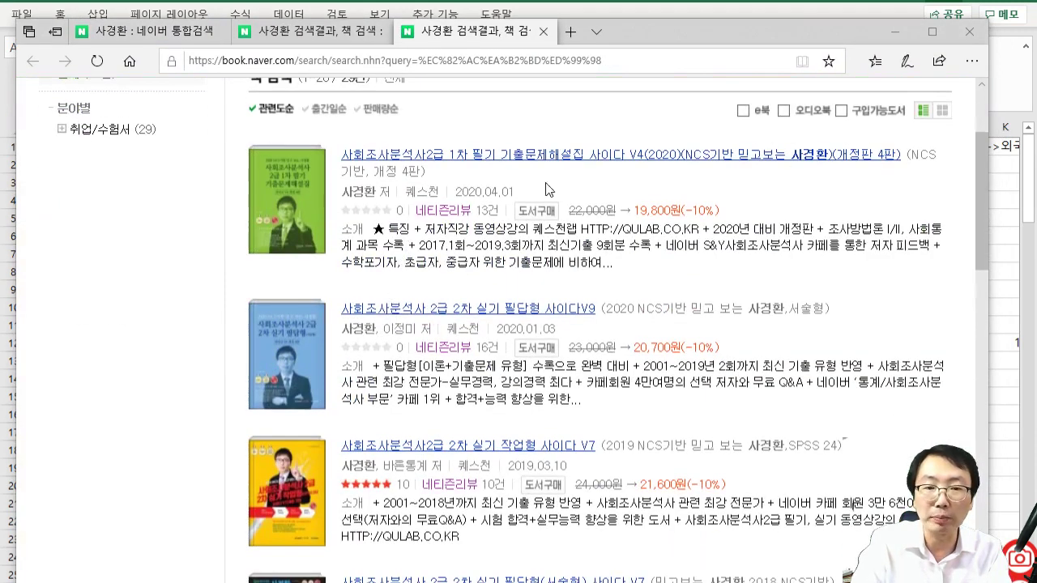
pyautogui.scroll(-10, 349, 175)
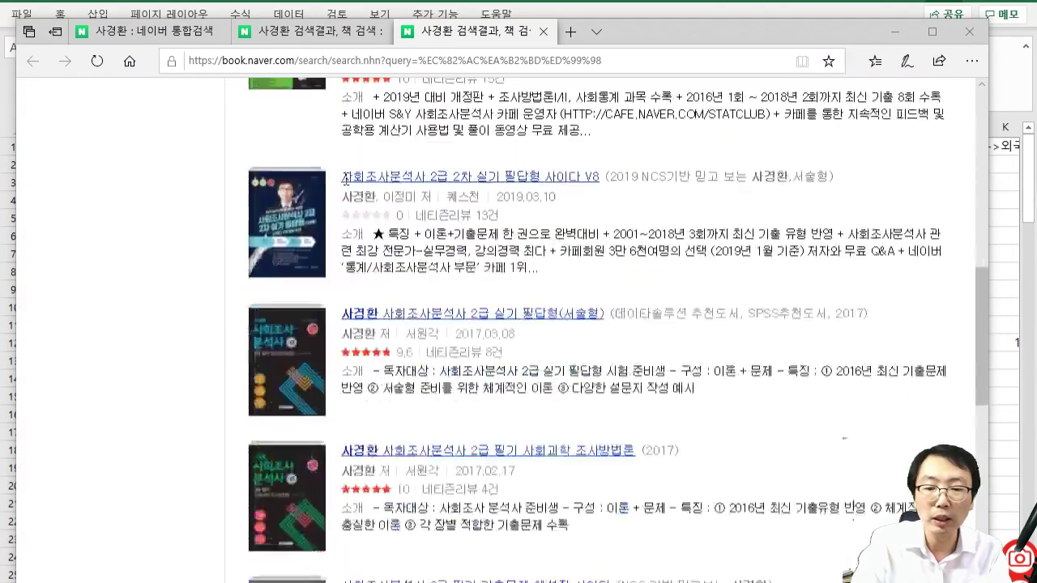
pyautogui.scroll(4, 346, 179)
pyautogui.scroll(-10, 349, 159)
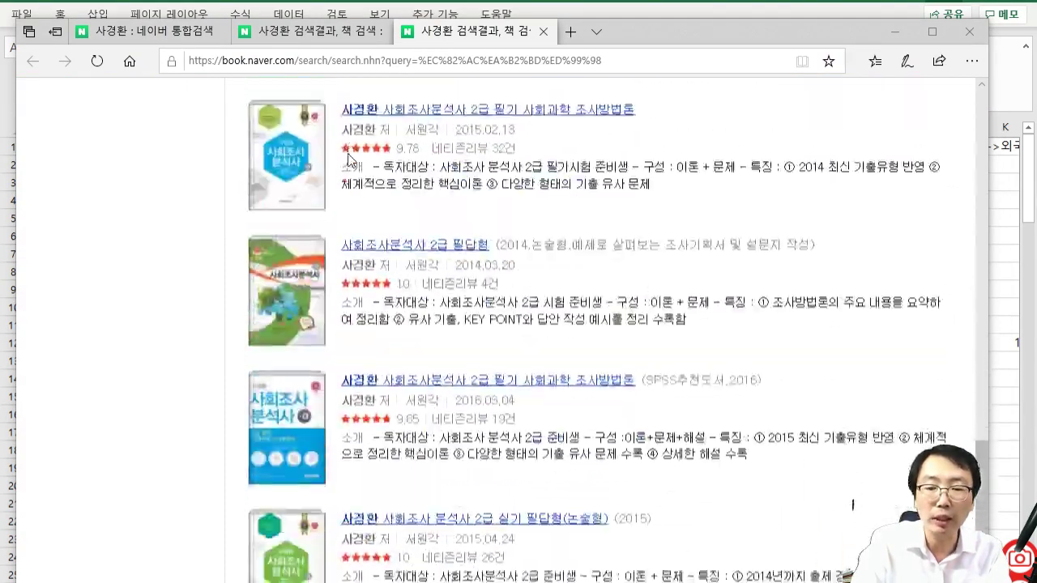
pyautogui.scroll(-10, 348, 162)
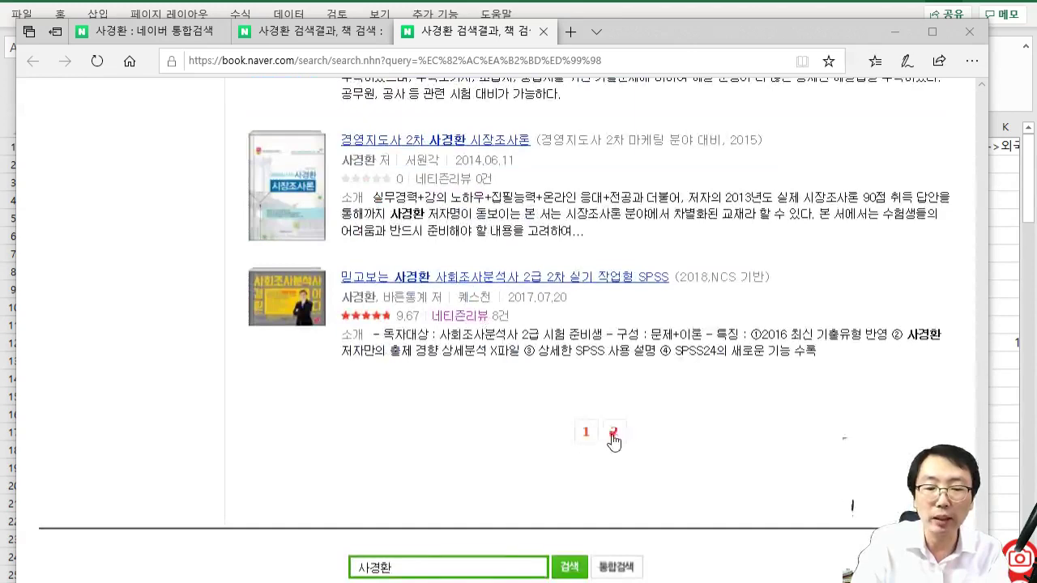
pyautogui.click(613, 433)
pyautogui.scroll(-5, 354, 371)
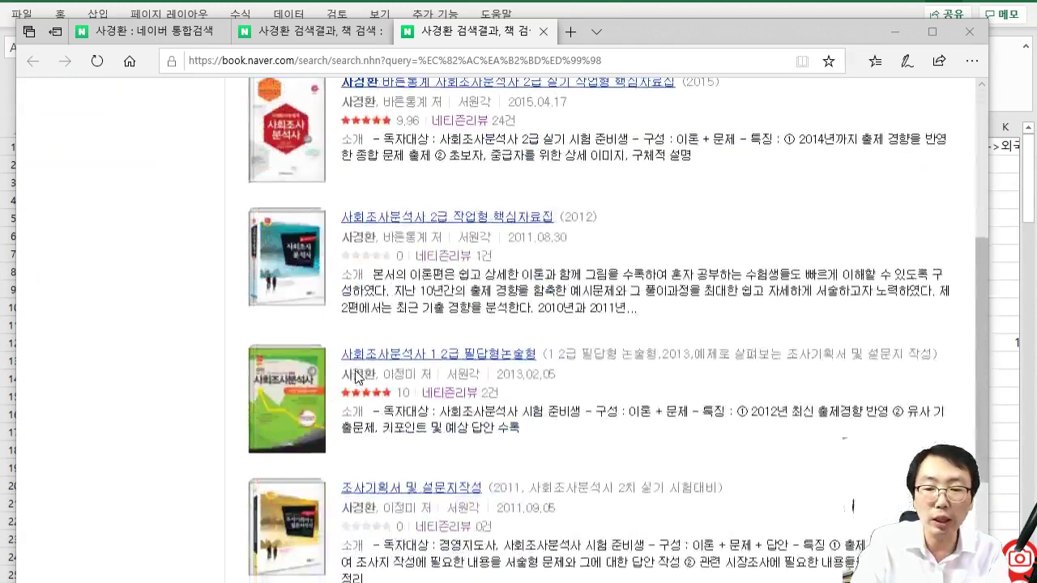
pyautogui.scroll(-8, 354, 370)
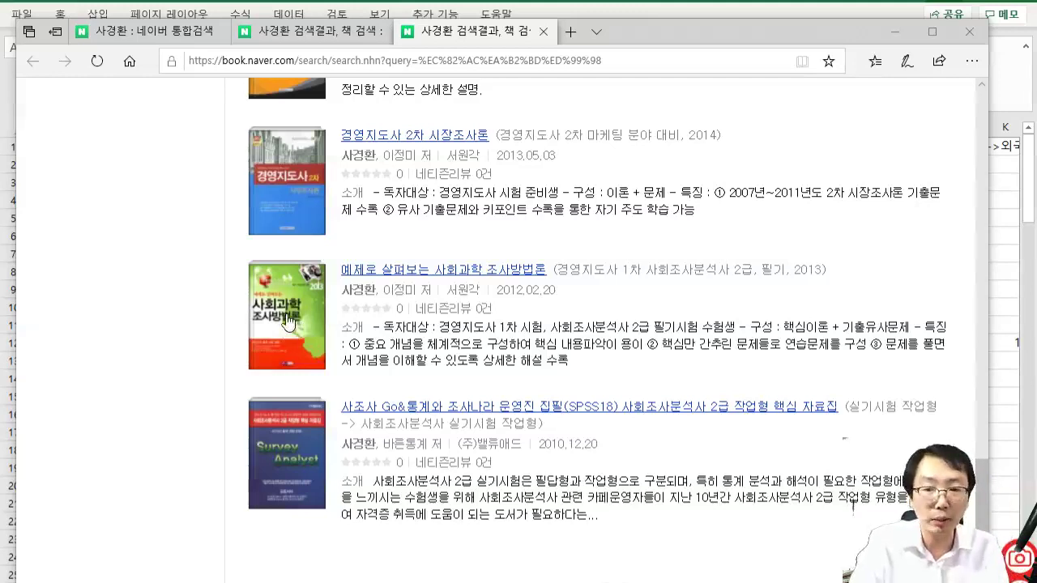
pyautogui.scroll(7, 327, 437)
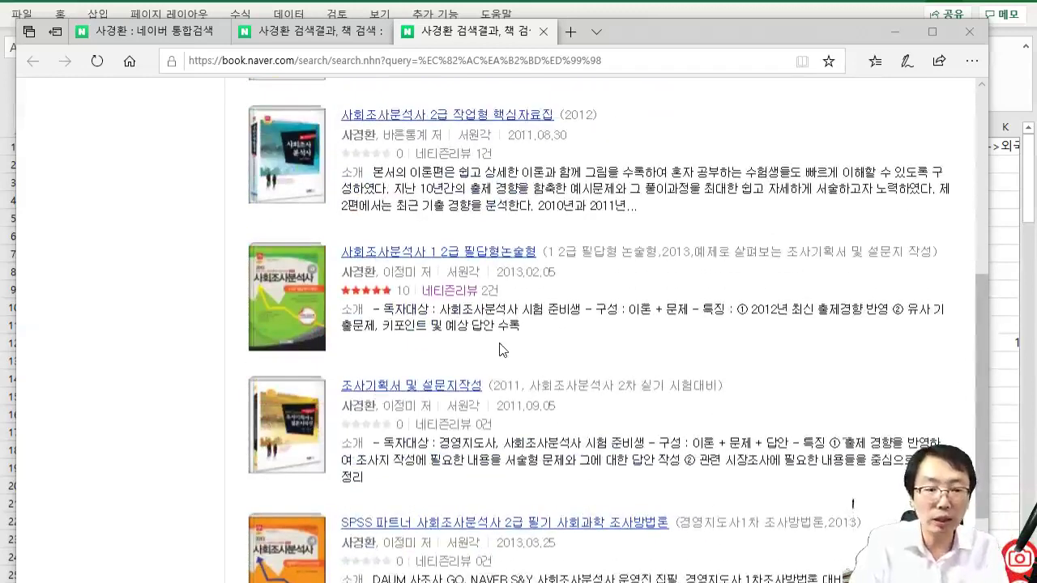
pyautogui.scroll(3, 500, 349)
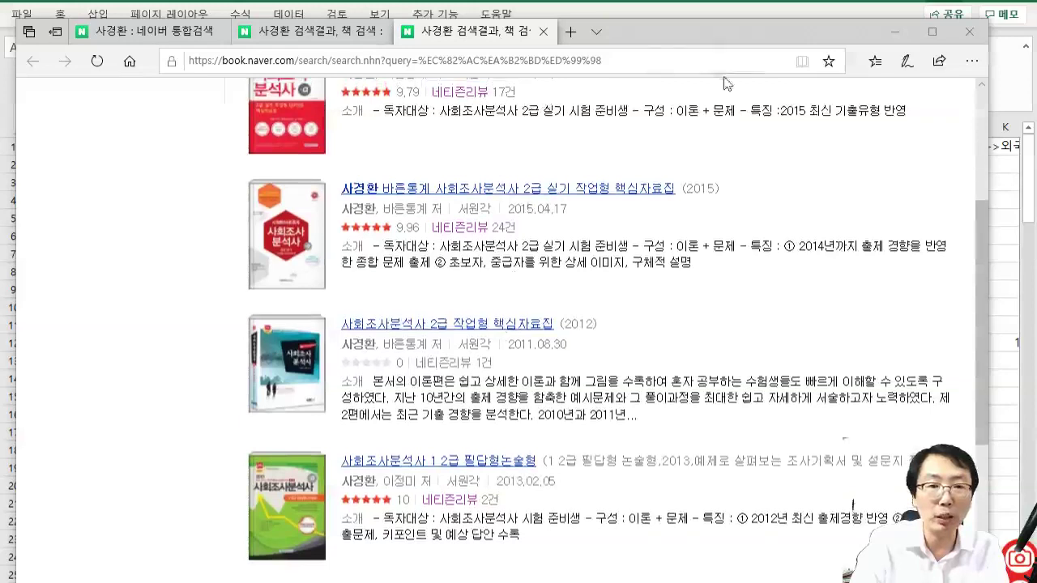
pyautogui.scroll(4, 733, 88)
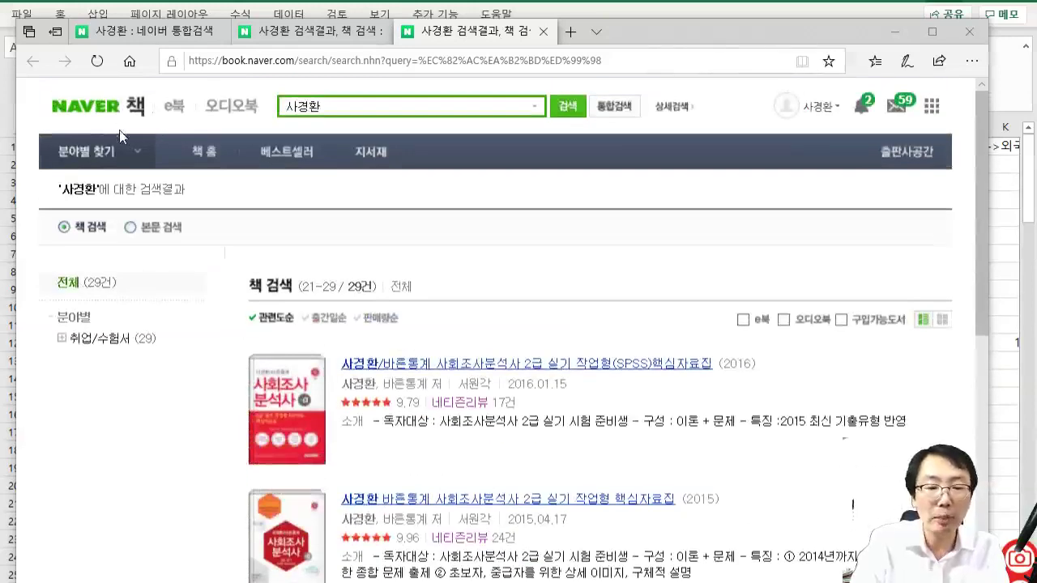
# - Go to the Naver home page and open the 사회조사분석 cafe from the account's cafe list
pyautogui.click(74, 105)
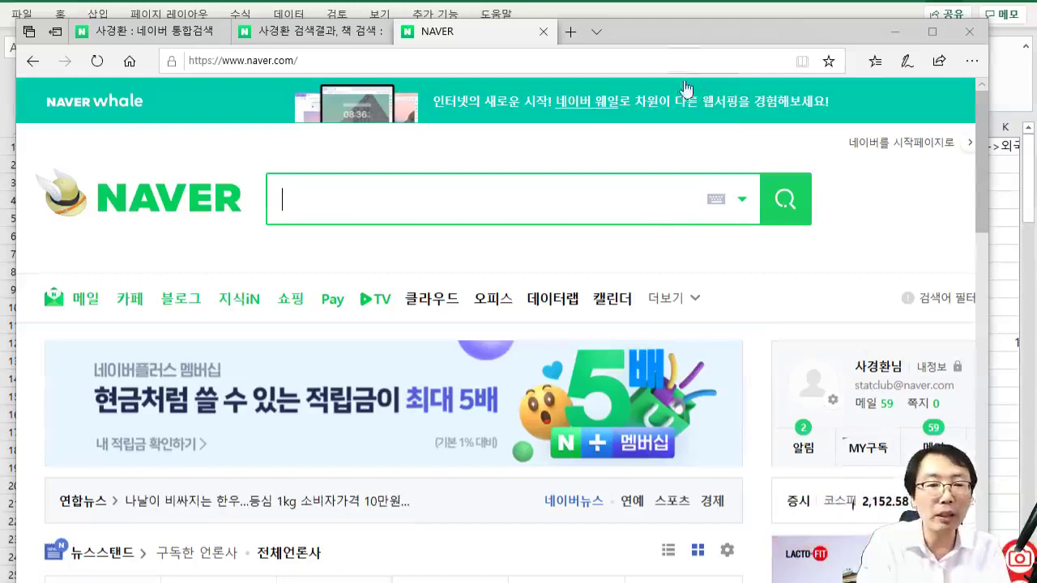
pyautogui.moveTo(717, 44); pyautogui.dragTo(709, 11)
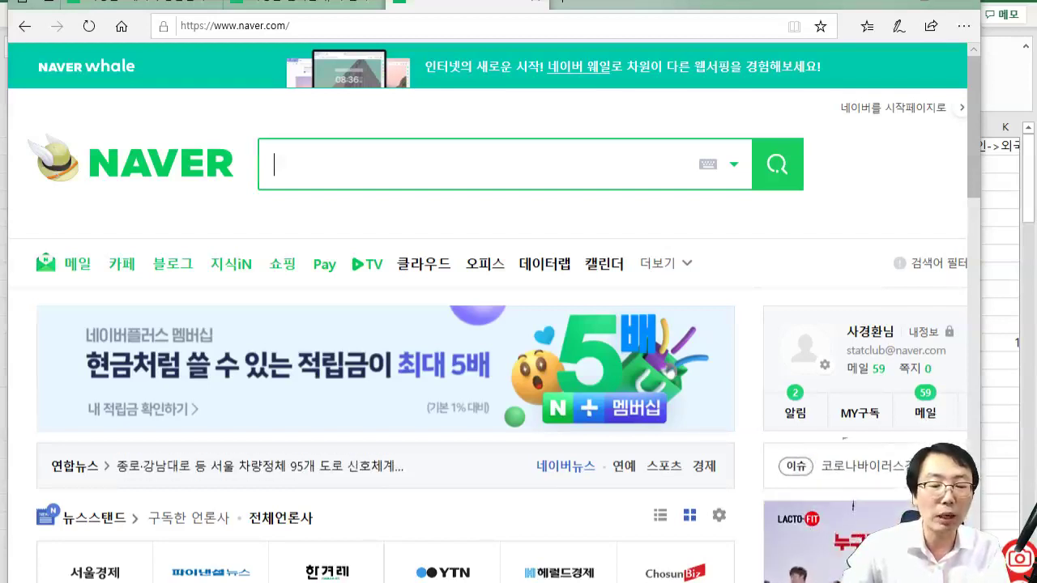
pyautogui.hscroll(2, 487, 312)
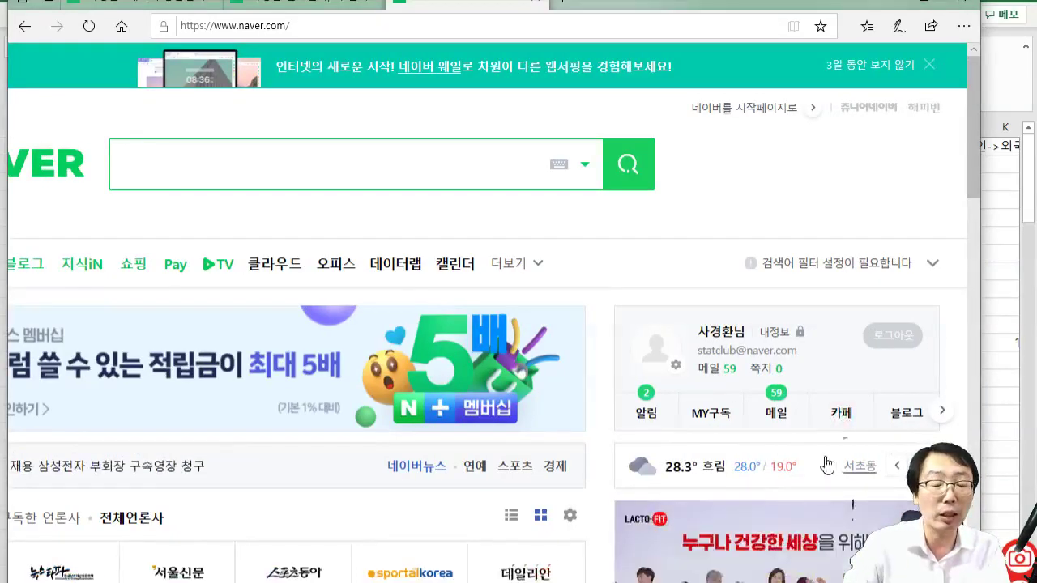
pyautogui.scroll(-4, 822, 464)
pyautogui.scroll(4, 809, 457)
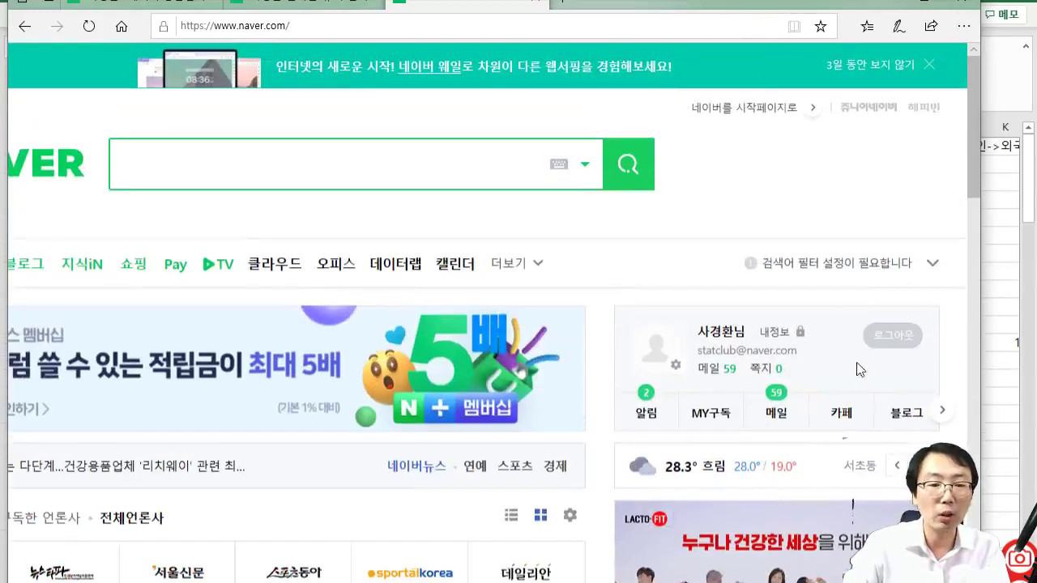
pyautogui.click(844, 413)
pyautogui.click(778, 500)
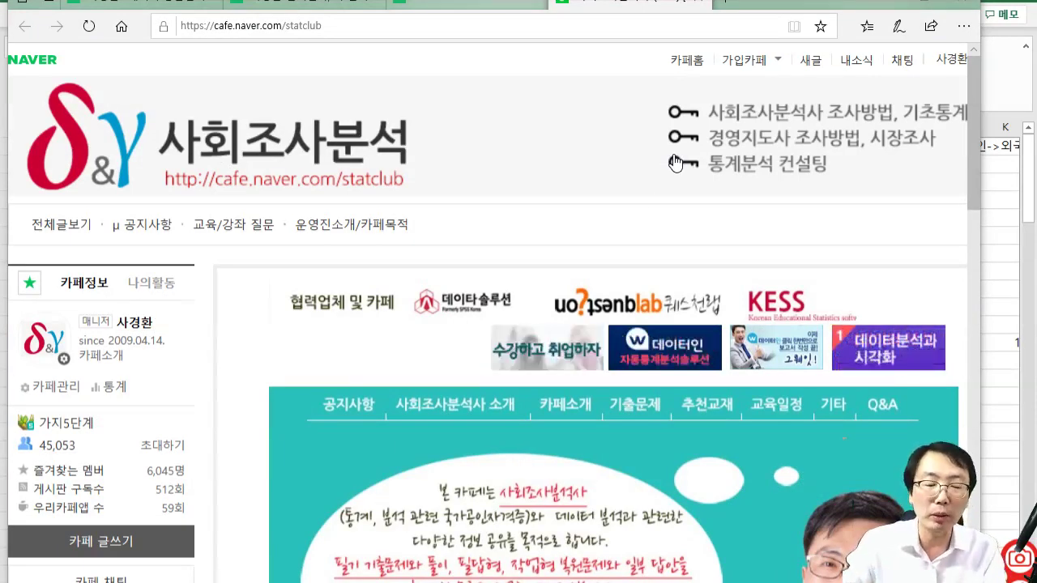
# - Return to the Excel worksheet, spread the drawing board over it, and handwrite "회귀" with two dotted circles beside it
pyautogui.click(990, 357)
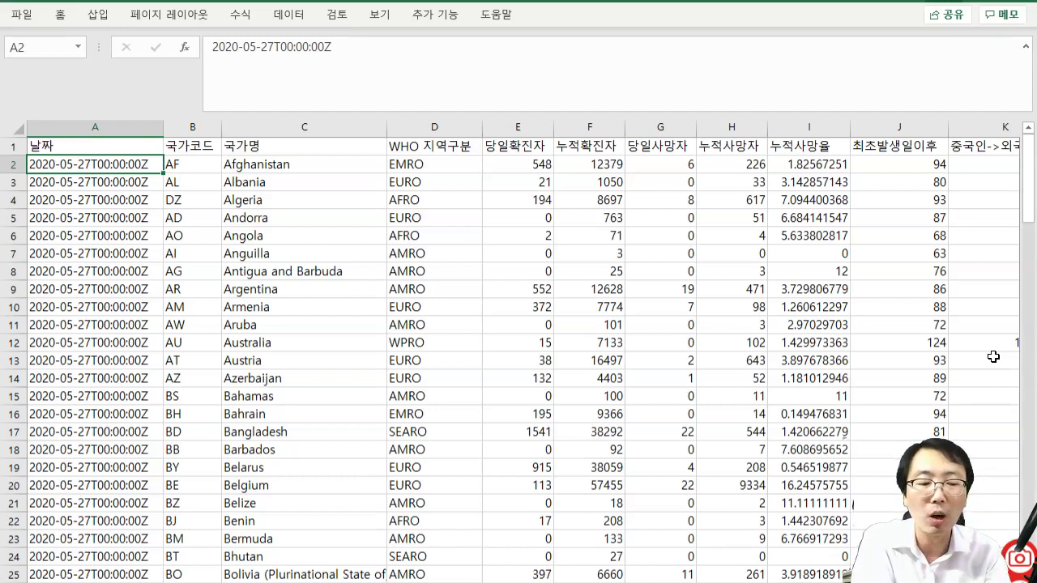
pyautogui.moveTo(1018, 557); pyautogui.dragTo(261, 556)
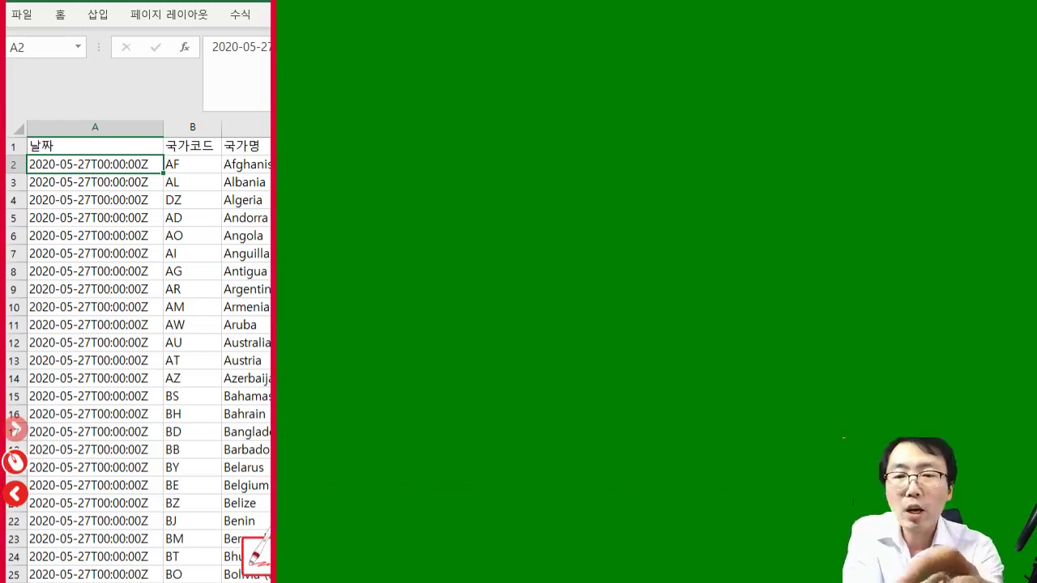
pyautogui.moveTo(364, 30); pyautogui.dragTo(365, 31)
pyautogui.moveTo(342, 45)
pyautogui.mouseDown()
pyautogui.moveTo(363, 49)
pyautogui.moveTo(350, 84)
pyautogui.mouseUp()
pyautogui.moveTo(338, 88); pyautogui.dragTo(368, 82)
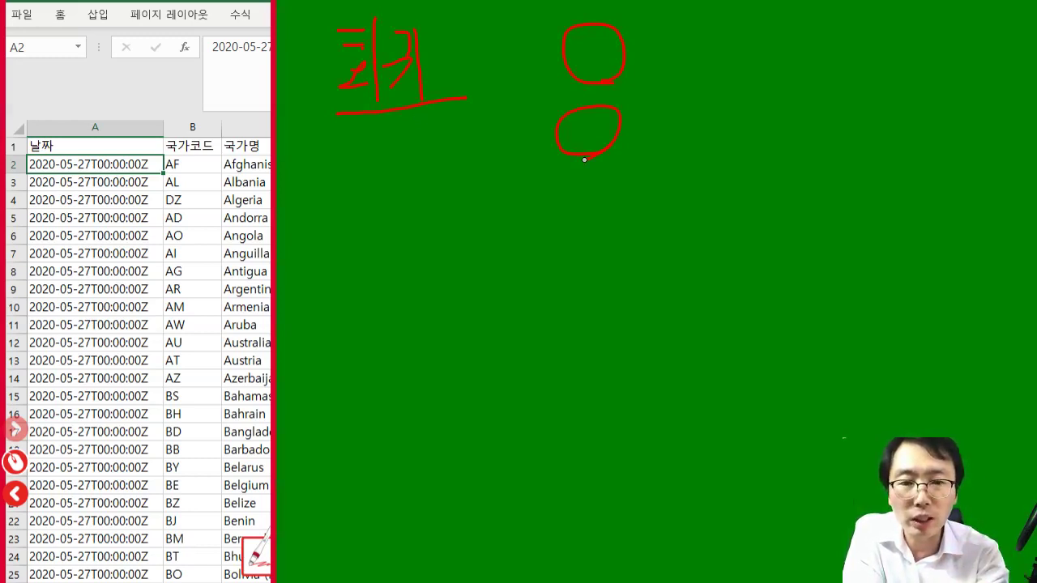
pyautogui.click(589, 48)
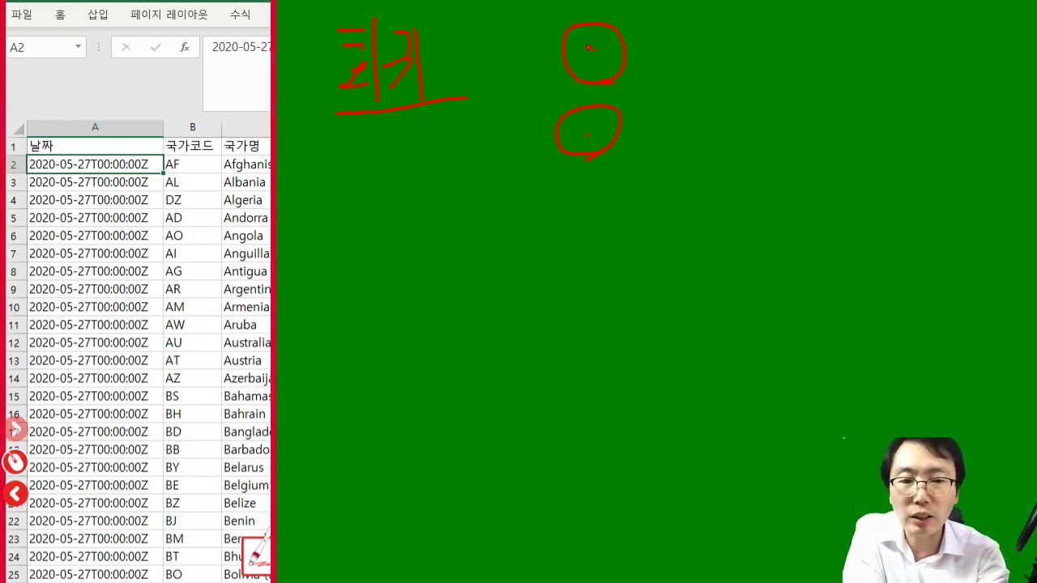
# - Draw a pair of axes labelled X and Y on the board and write a boxed "ρ≠0" beside them
pyautogui.moveTo(415, 189); pyautogui.dragTo(416, 352)
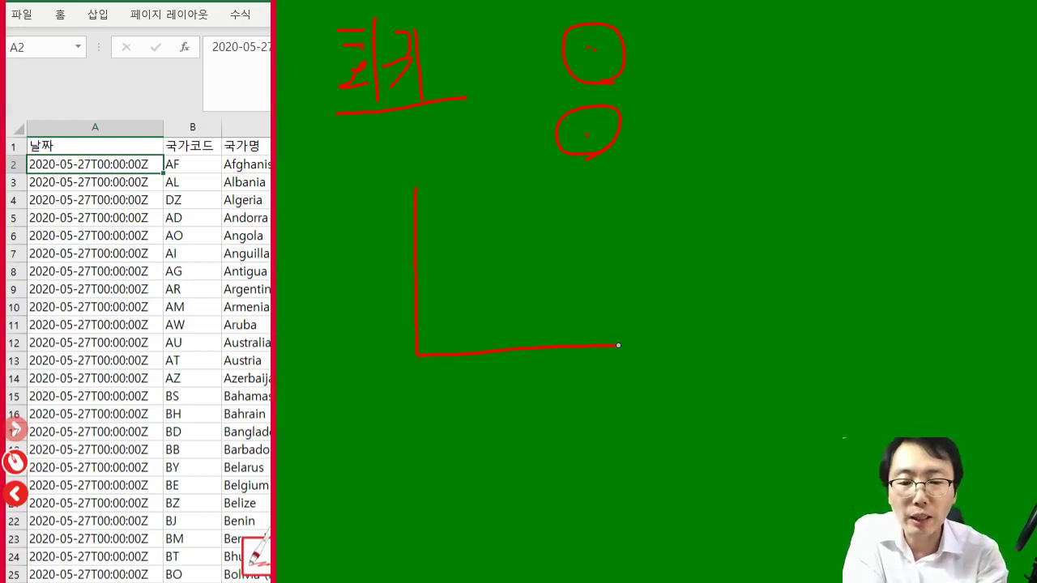
pyautogui.moveTo(573, 367); pyautogui.dragTo(537, 424)
pyautogui.moveTo(356, 217); pyautogui.dragTo(374, 258)
pyautogui.moveTo(403, 211); pyautogui.dragTo(380, 299)
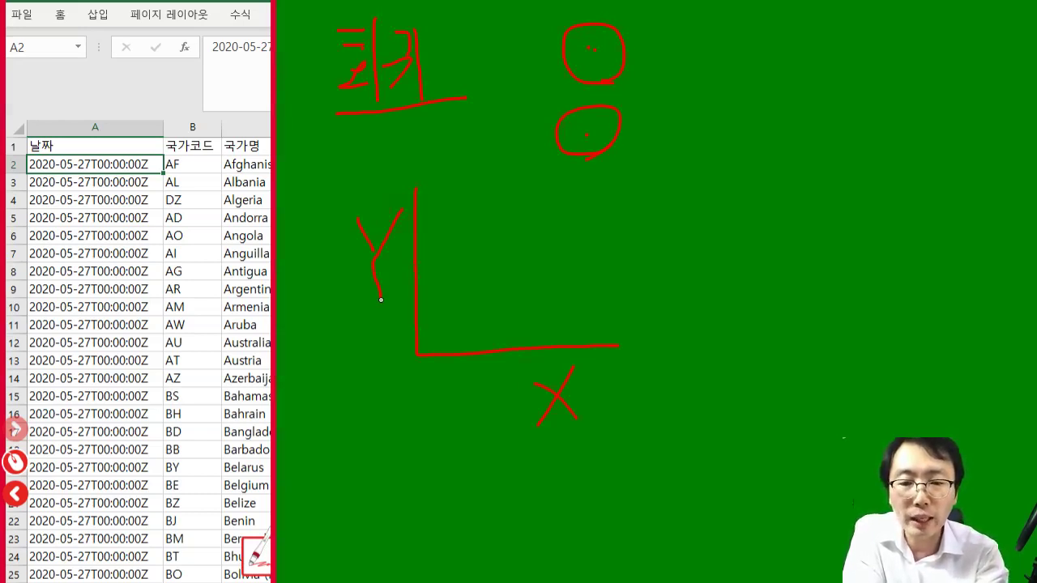
pyautogui.moveTo(678, 283); pyautogui.dragTo(755, 179)
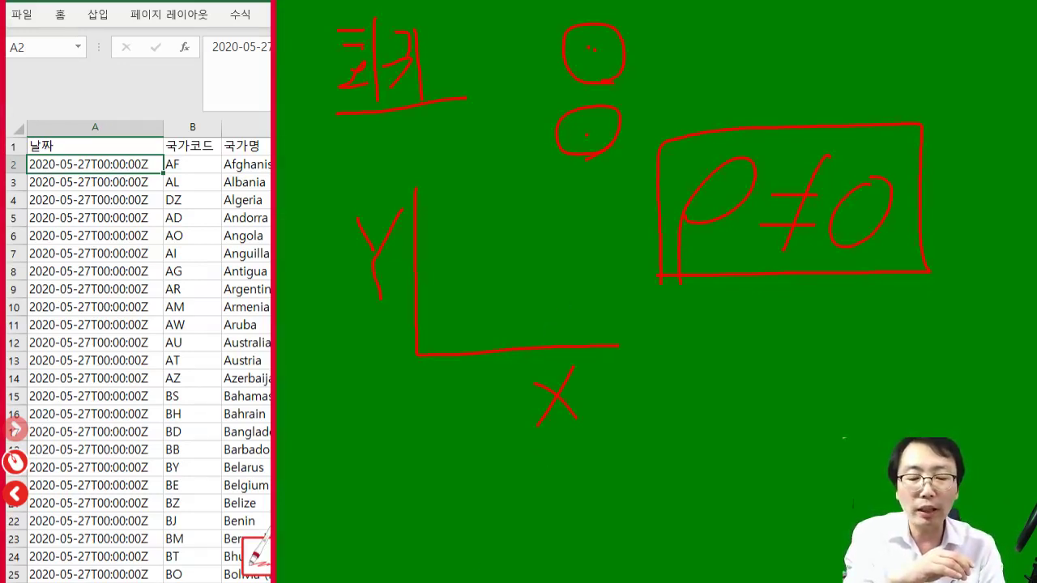
# - Clear all handwriting from the drawing board and close the board to uncover the worksheet
pyautogui.press('Delete')
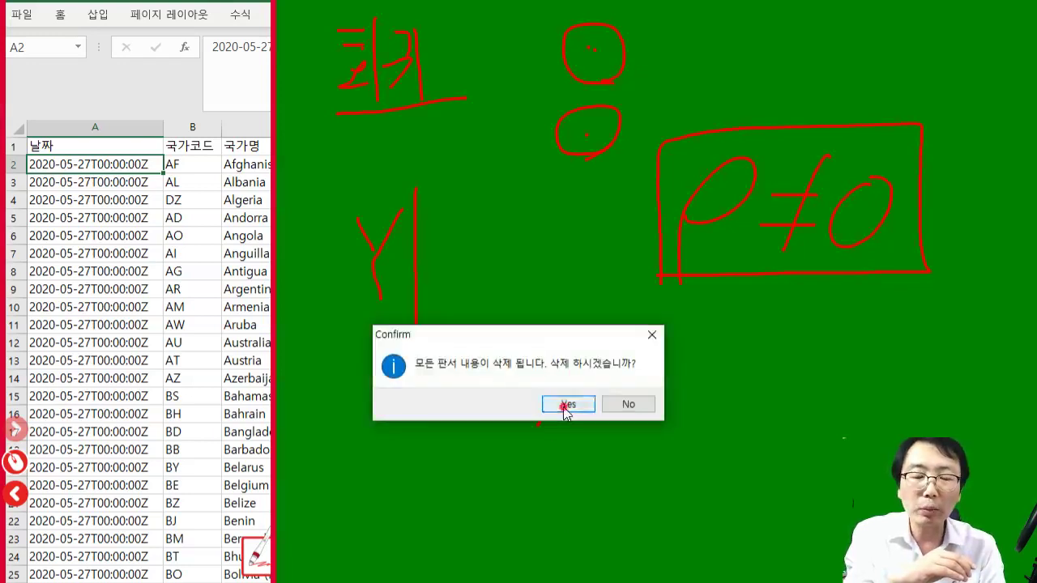
pyautogui.click(566, 409)
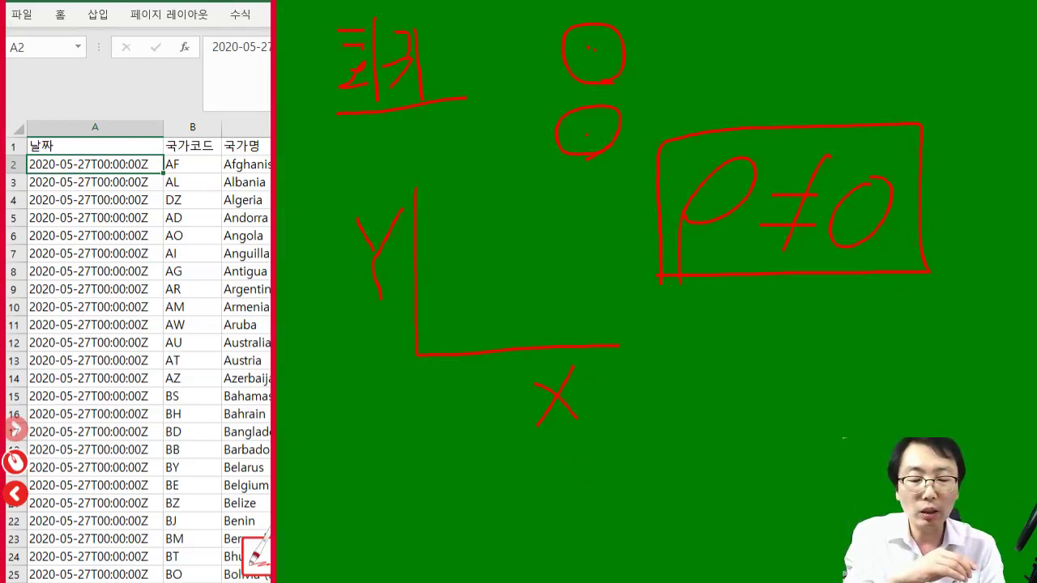
pyautogui.press('Delete')
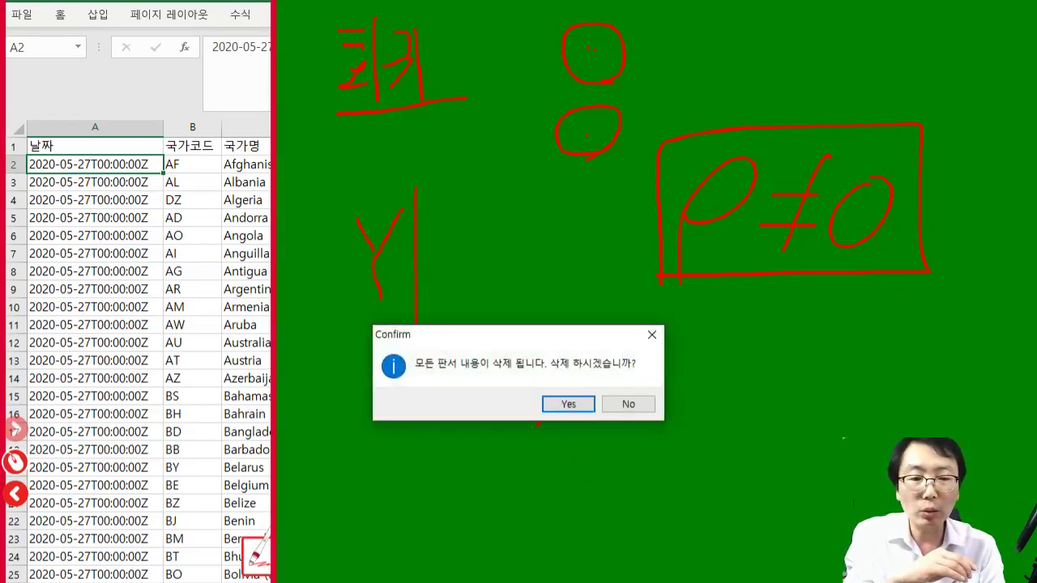
pyautogui.click(567, 404)
pyautogui.moveTo(575, 394)
pyautogui.mouseDown()
pyautogui.moveTo(622, 336)
pyautogui.moveTo(1032, 204)
pyautogui.moveTo(347, 294)
pyautogui.mouseUp()
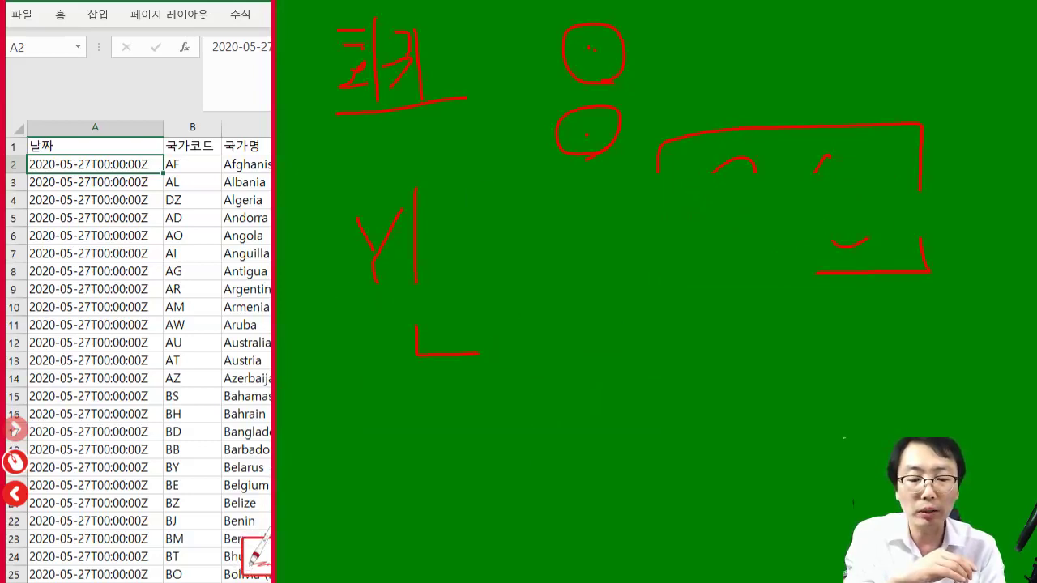
pyautogui.click(258, 554)
pyautogui.click(1024, 461)
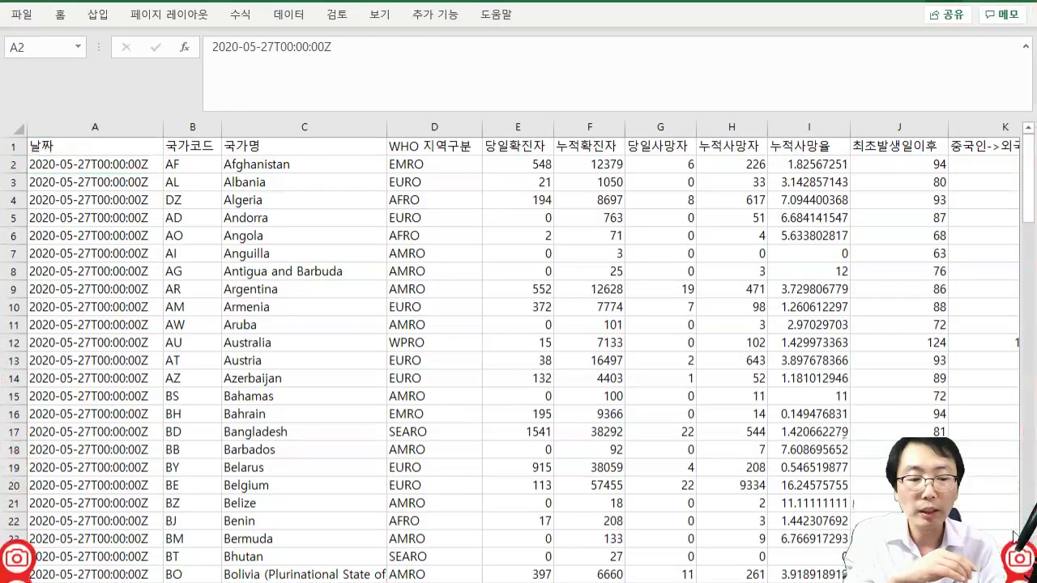
# - Reopen the drawing board, handwrite "모형진" at its upper edge, and close the board again
pyautogui.click(1023, 559)
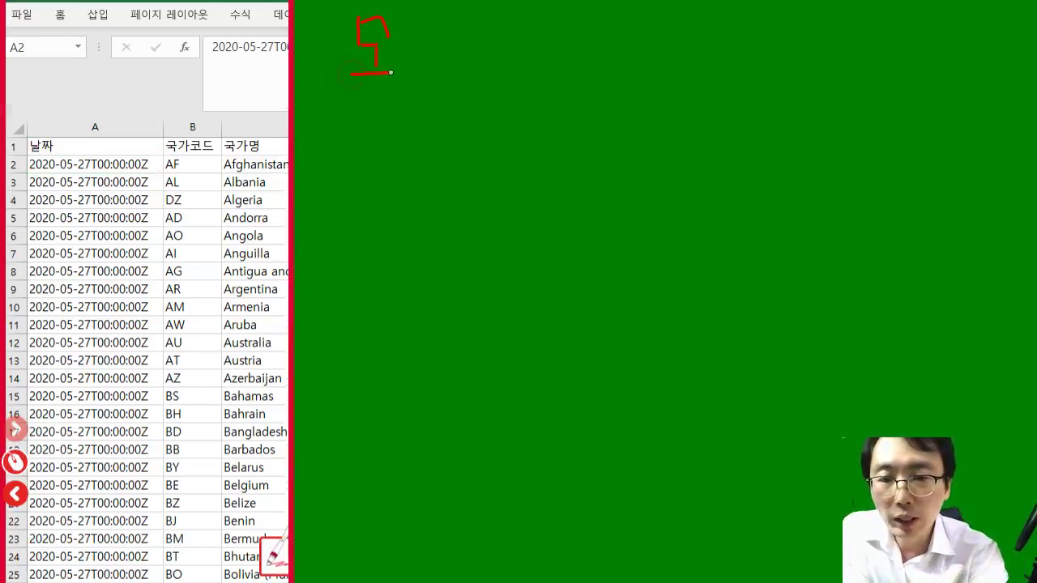
pyautogui.moveTo(411, 25); pyautogui.dragTo(429, 37)
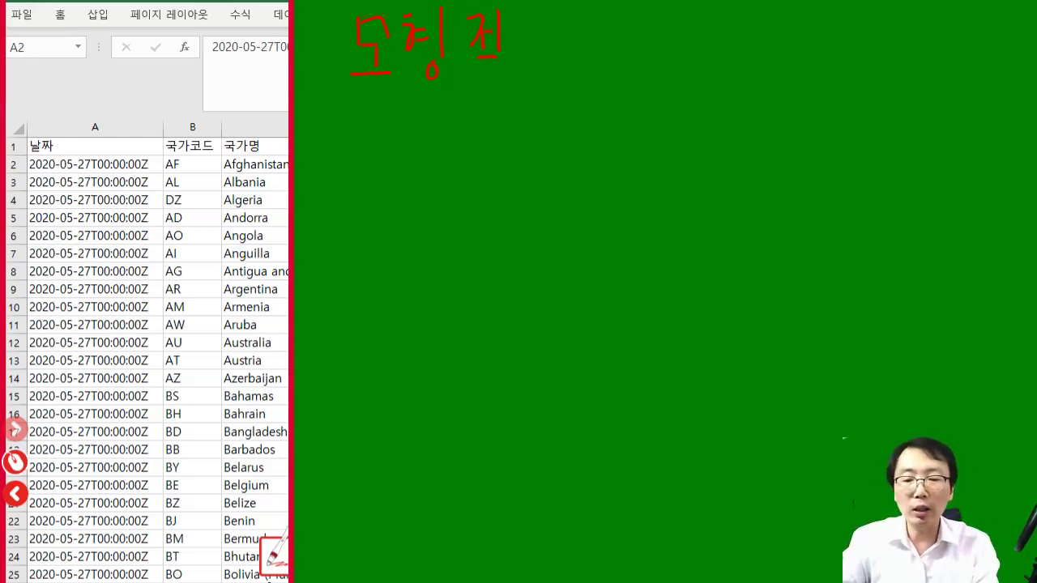
pyautogui.click(273, 557)
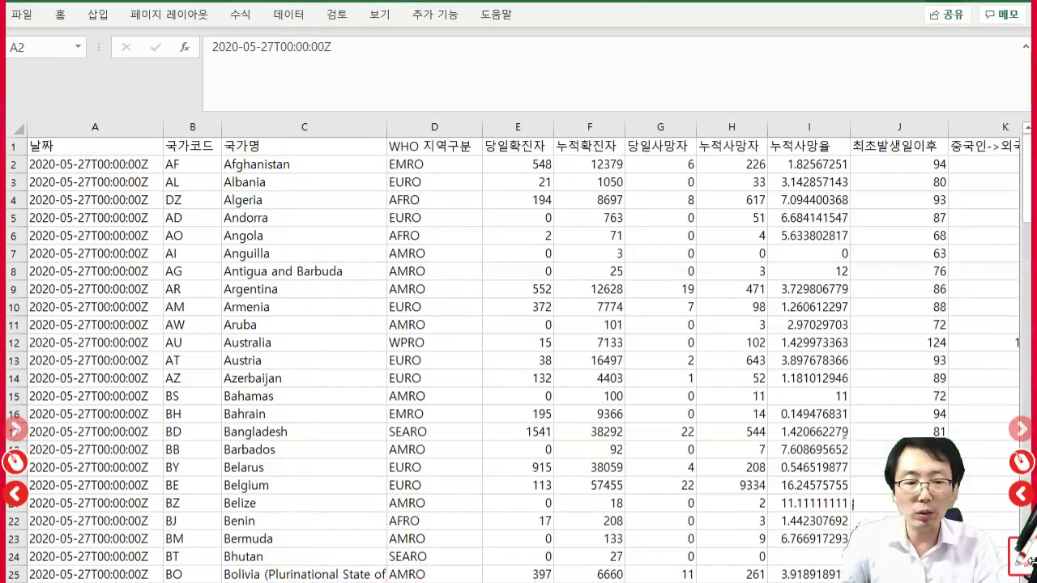
pyautogui.click(1025, 462)
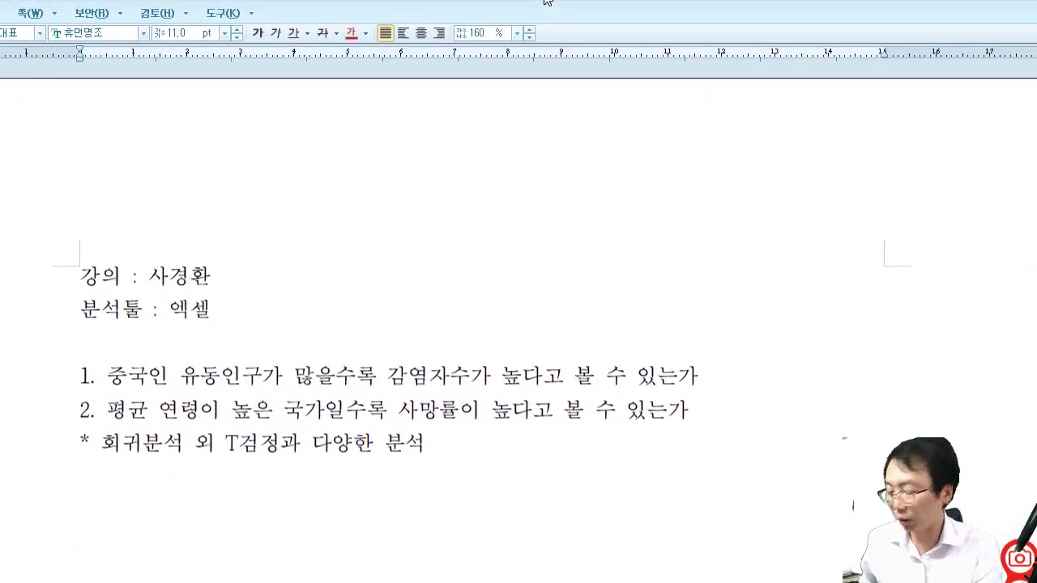
# - Switch to the Hangul document with the lecture's analysis questions and place the cursor above the numbered list
pyautogui.click(309, 359)
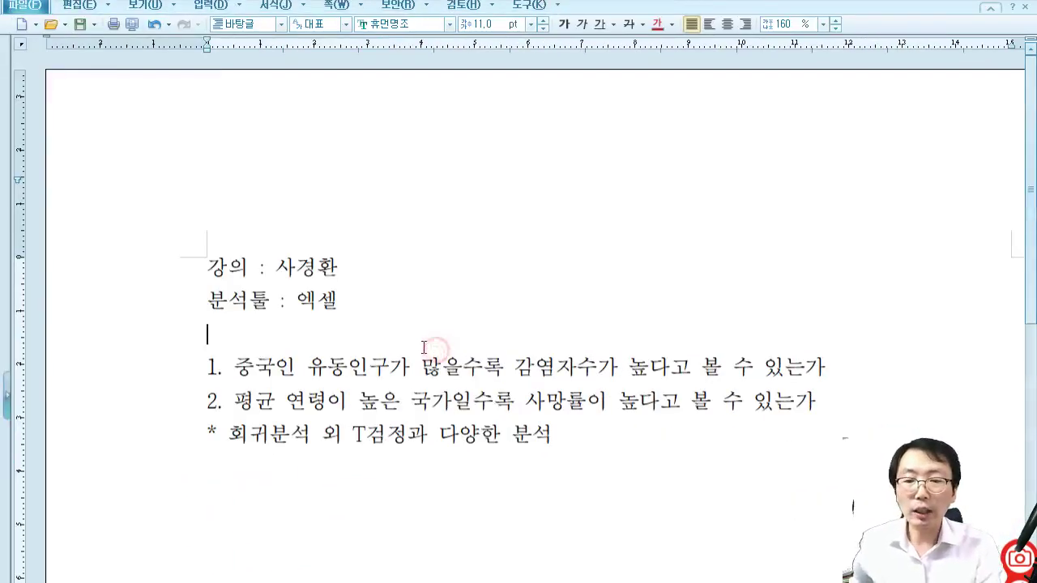
pyautogui.click(389, 313)
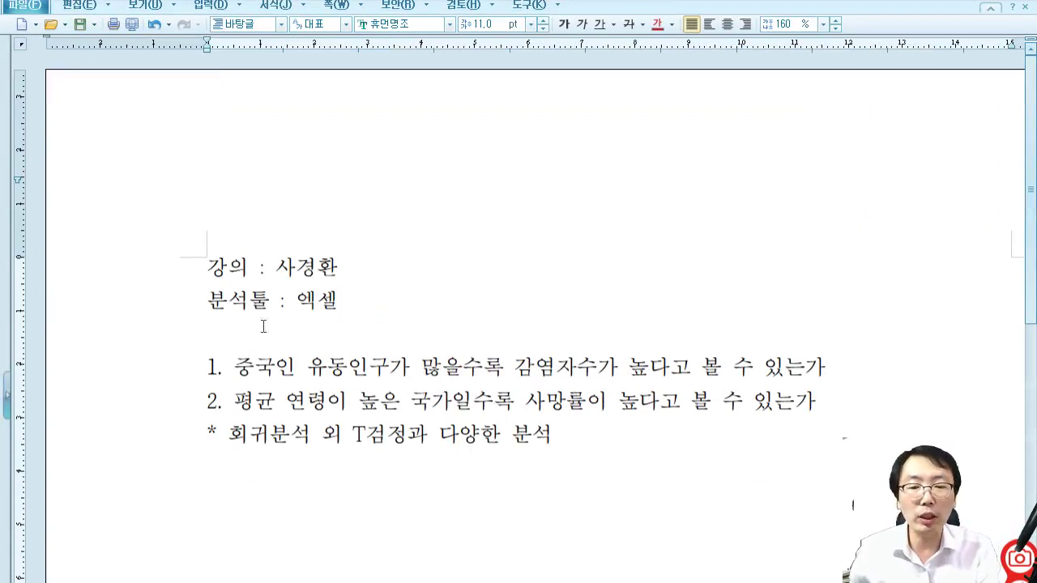
# - Add the heading "회귀분석" on its own line, one blank line beneath the "분석툴 : 엑셀" line
pyautogui.click(351, 280)
pyautogui.press('Down')
pyautogui.press('Down')
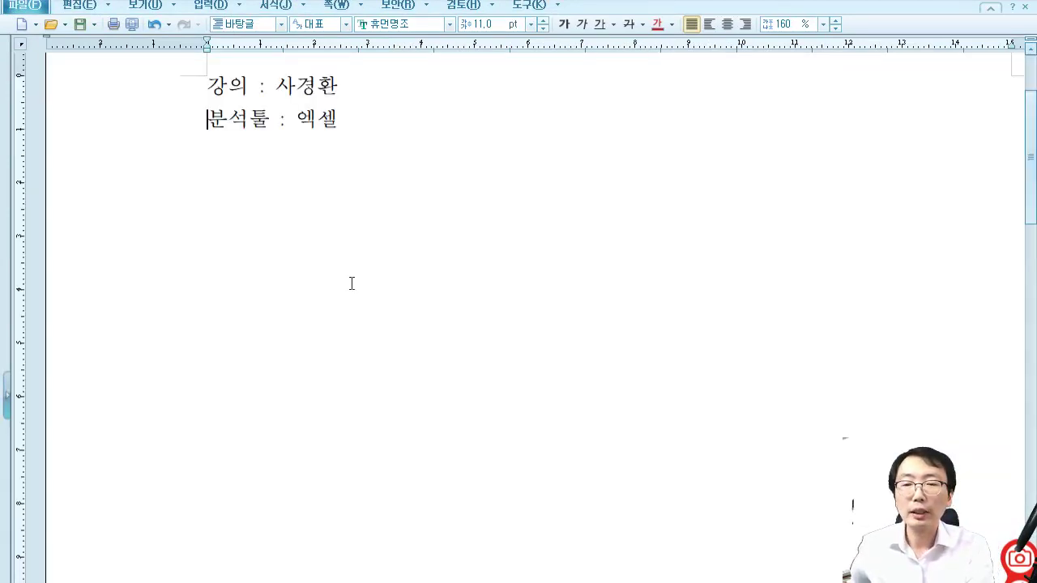
pyautogui.press('Down')
pyautogui.press('Down')
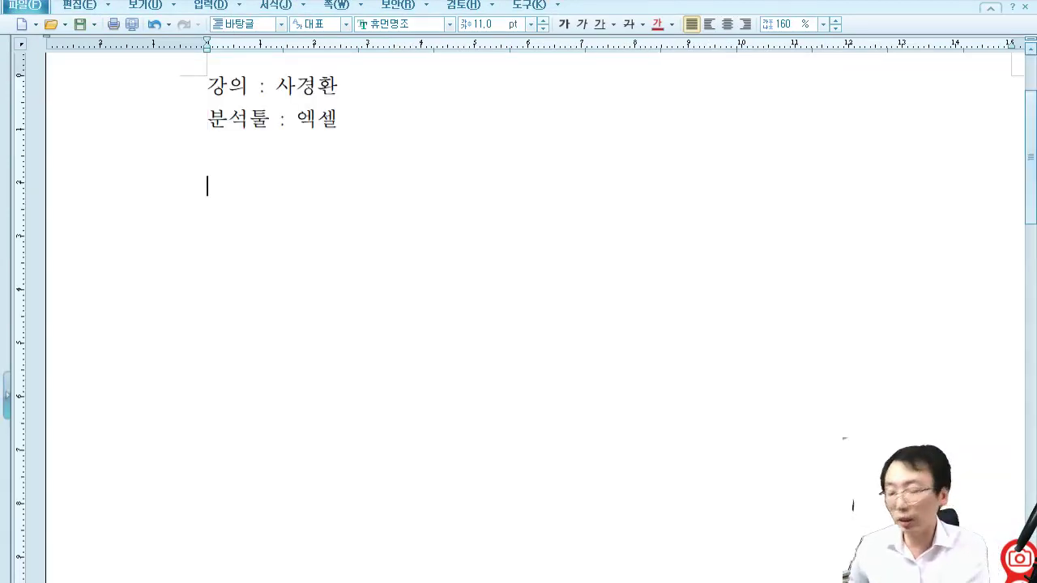
pyautogui.write('회귀분서')
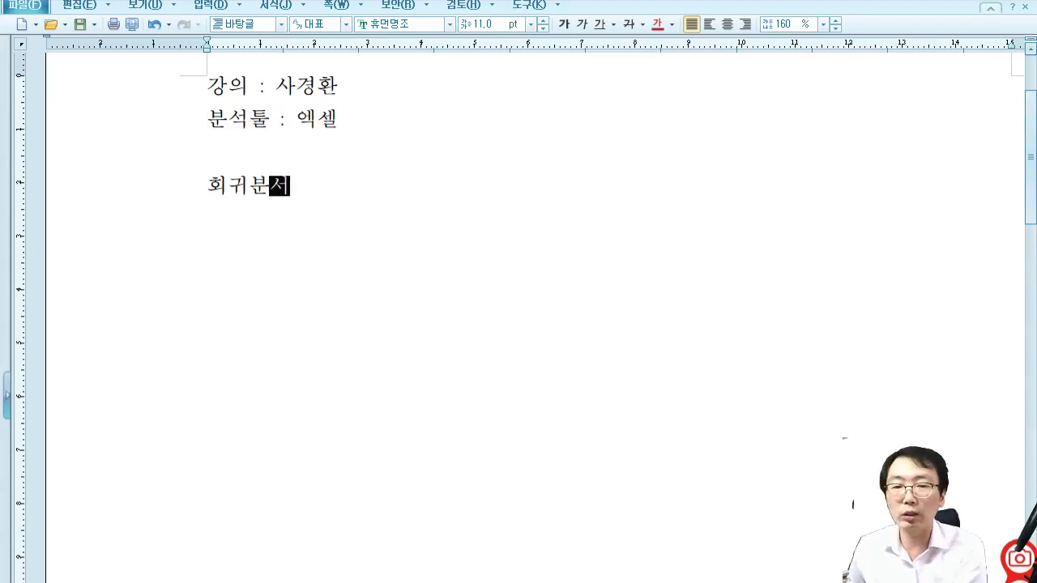
pyautogui.write('ㄱ')
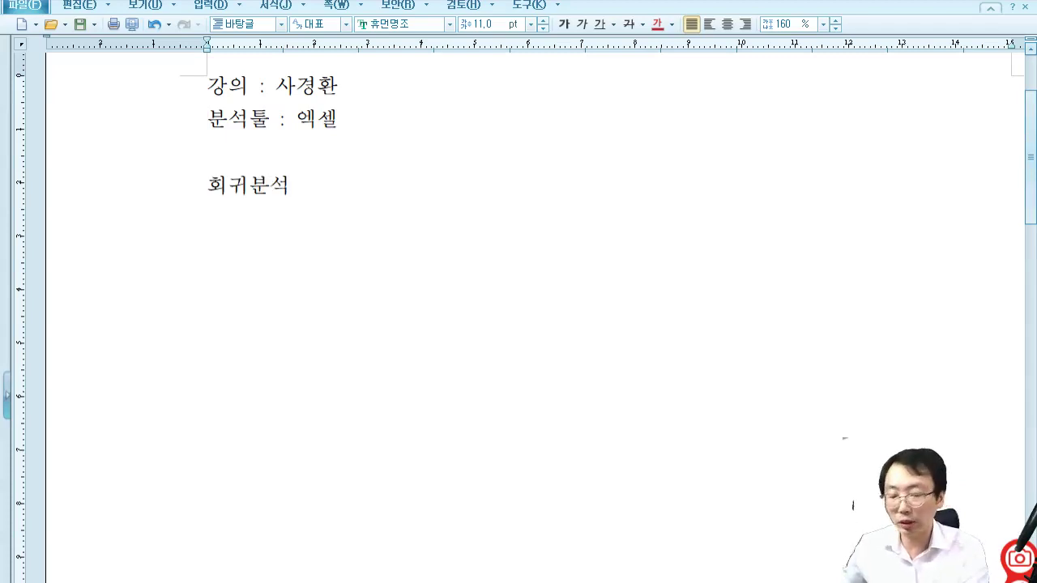
pyautogui.press('Return')
# - Write "독립변수, 종속변수 함수의 관계" on the line beneath the "회귀분석" heading
pyautogui.write('독')
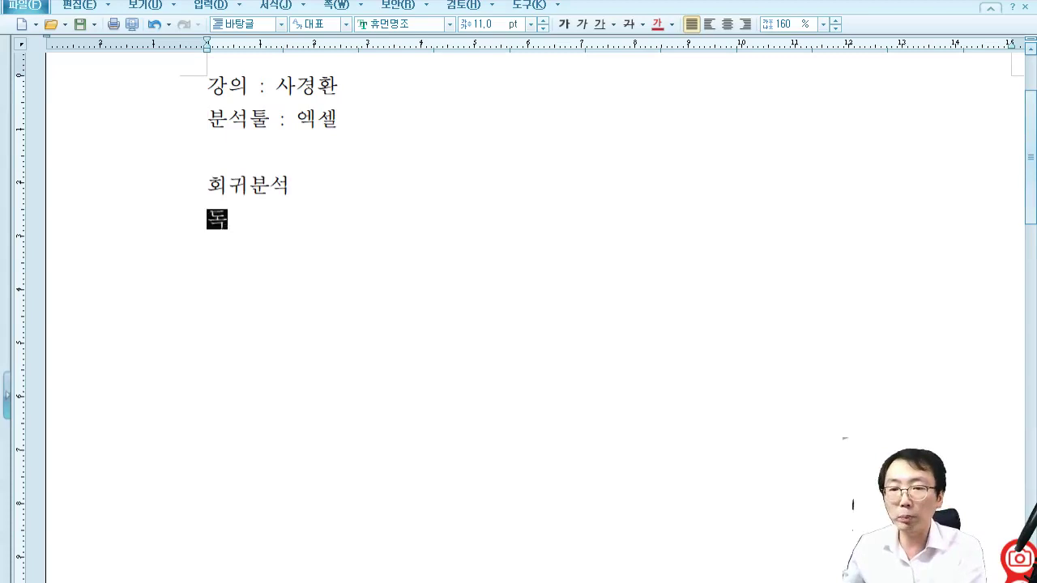
pyautogui.write('립변수, 조')
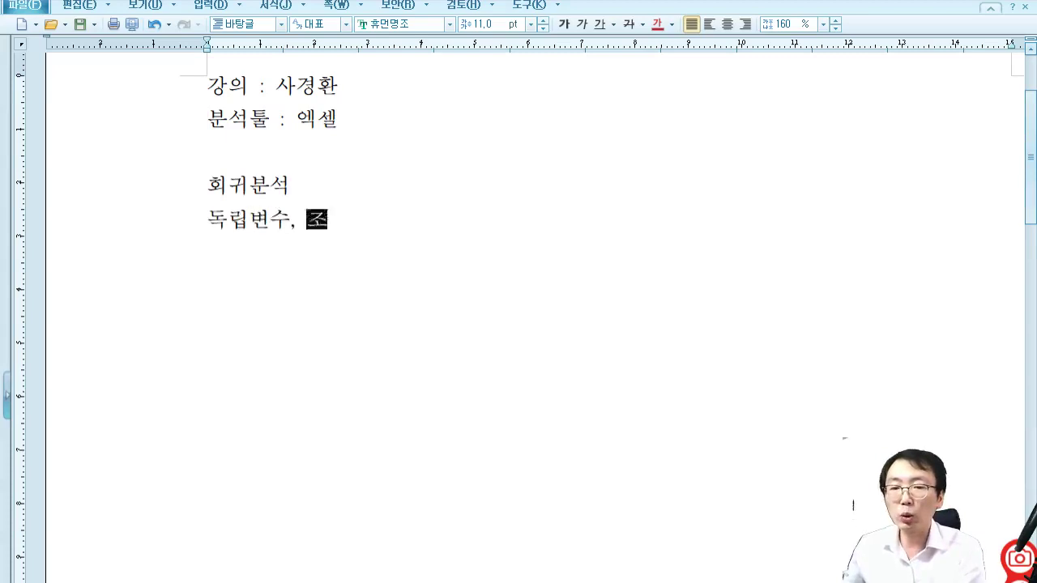
pyautogui.write('ㅇ속변수')
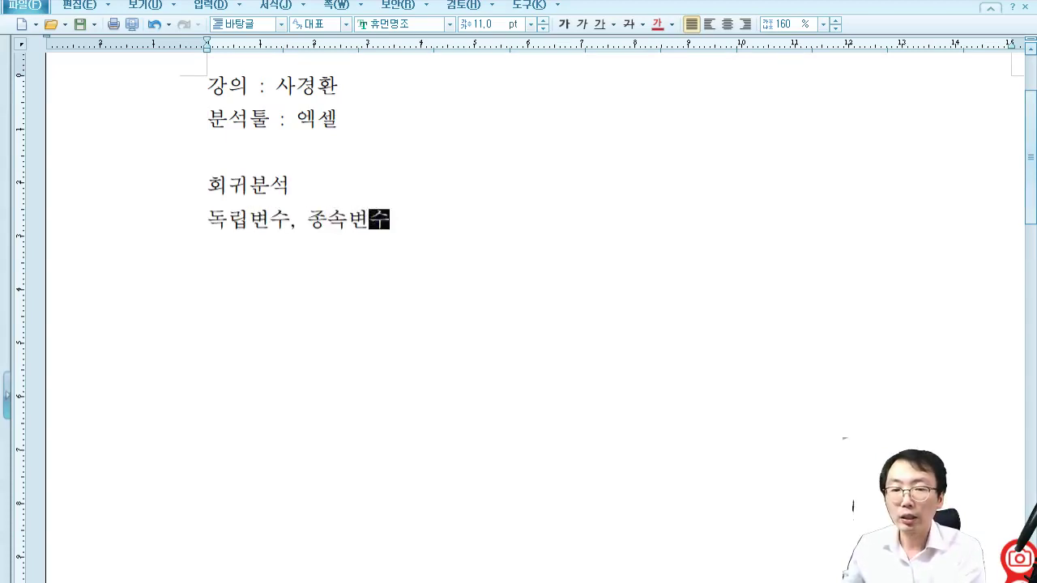
pyautogui.write(' ㄱ')
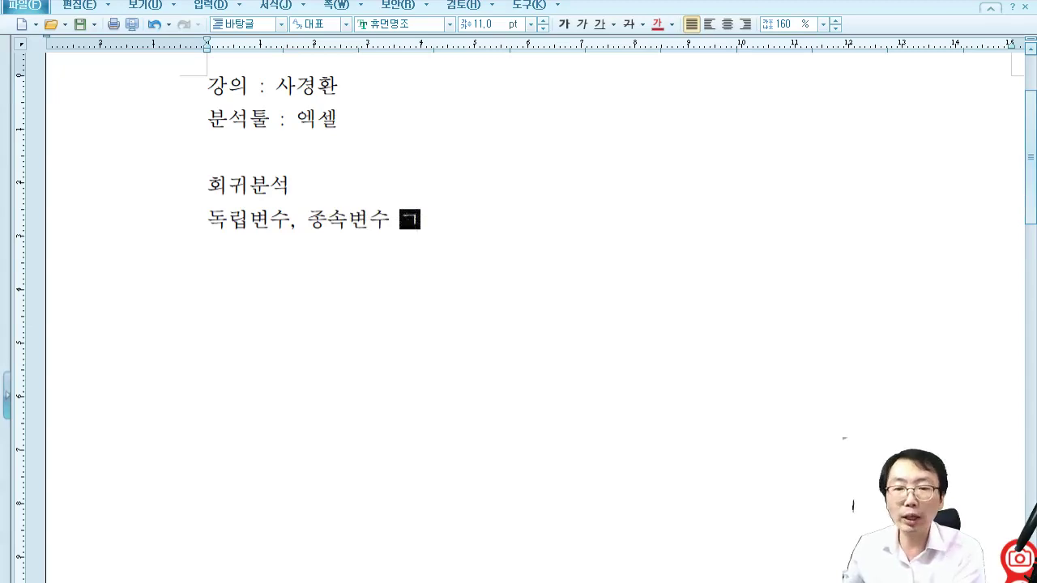
pyautogui.press('BackSpace')
pyautogui.write('함수의 관ㄱ')
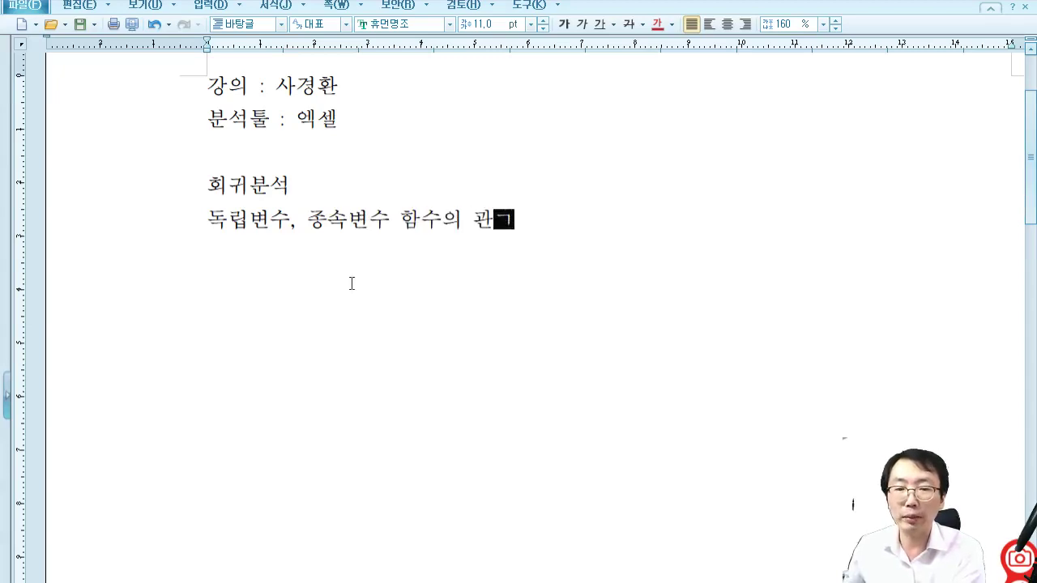
pyautogui.write('ㅖ')
pyautogui.press('Return')
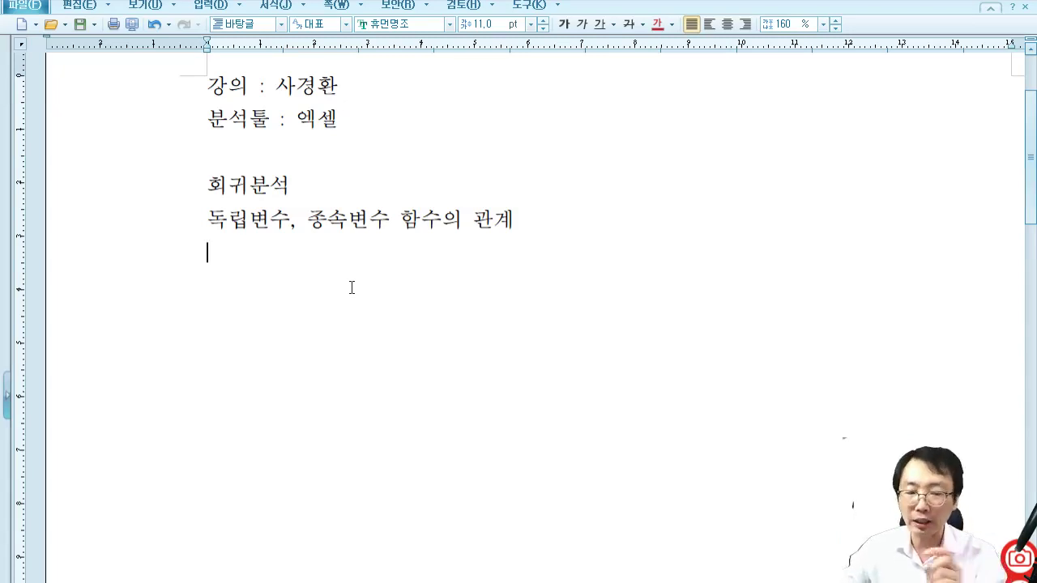
# - Add the line "선형성" beneath the note on independent and dependent variables
pyautogui.write('설')
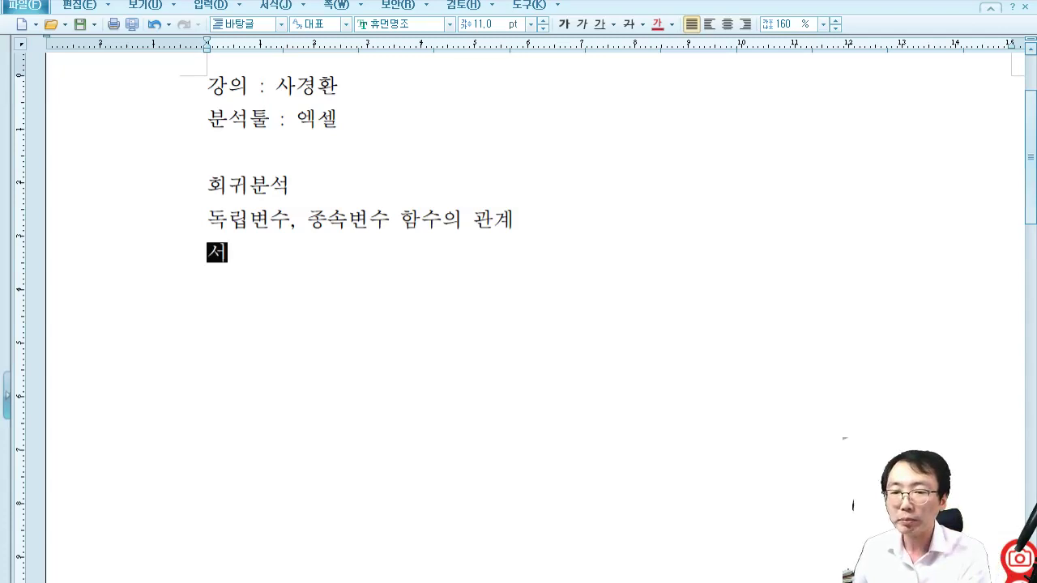
pyautogui.write('형성')
pyautogui.press('Return')
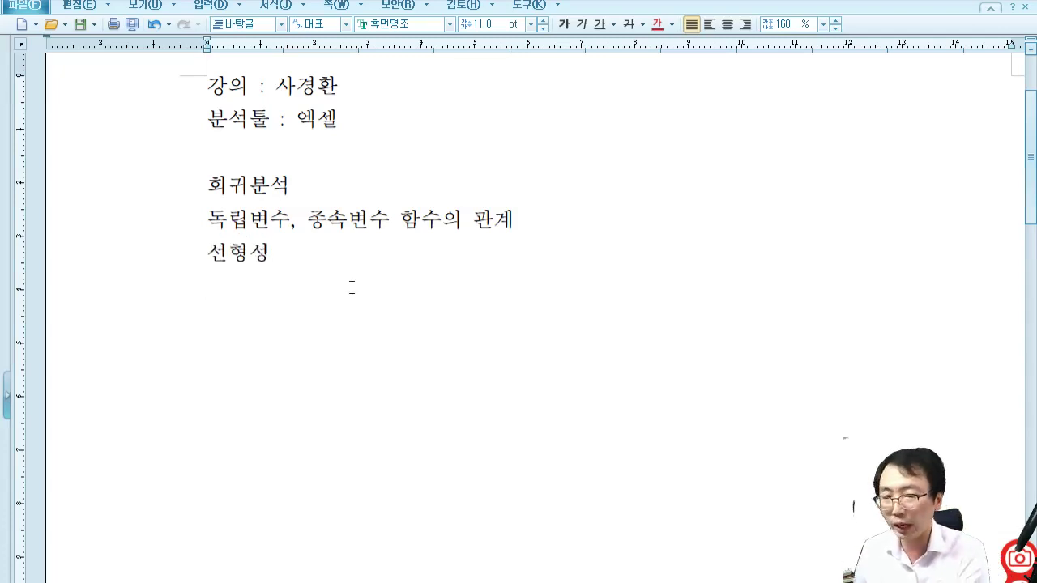
# - Write "X, Y 상관관계" on a new line beneath "선형성"
pyautogui.click(300, 277)
pyautogui.write('X')
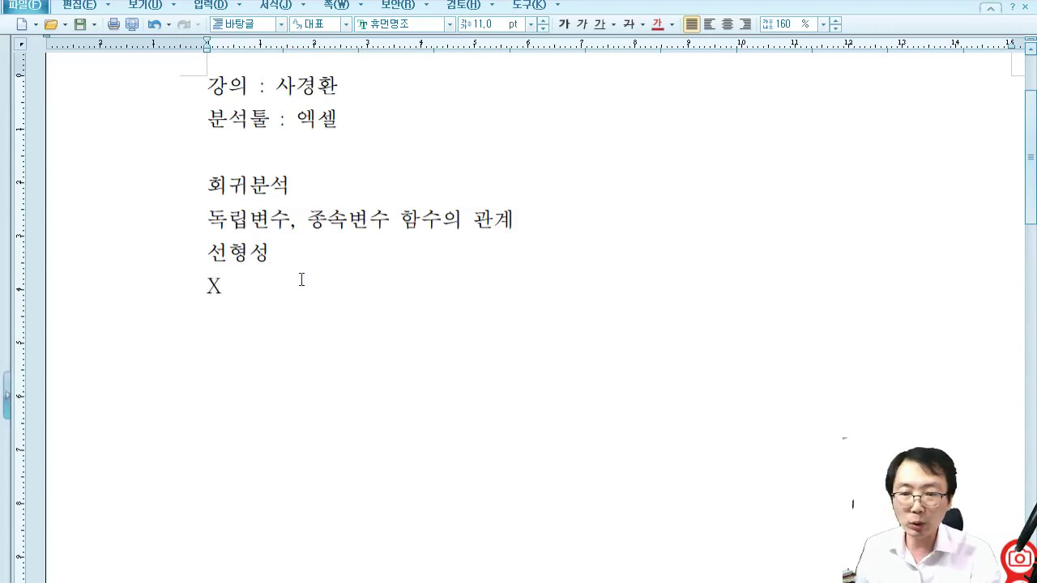
pyautogui.click(297, 284)
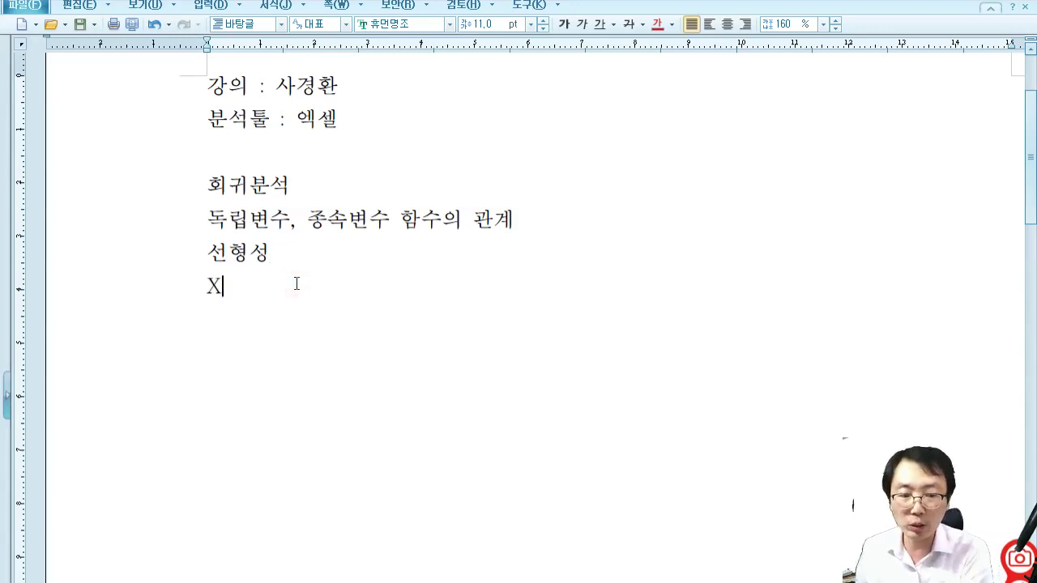
pyautogui.write(', Y')
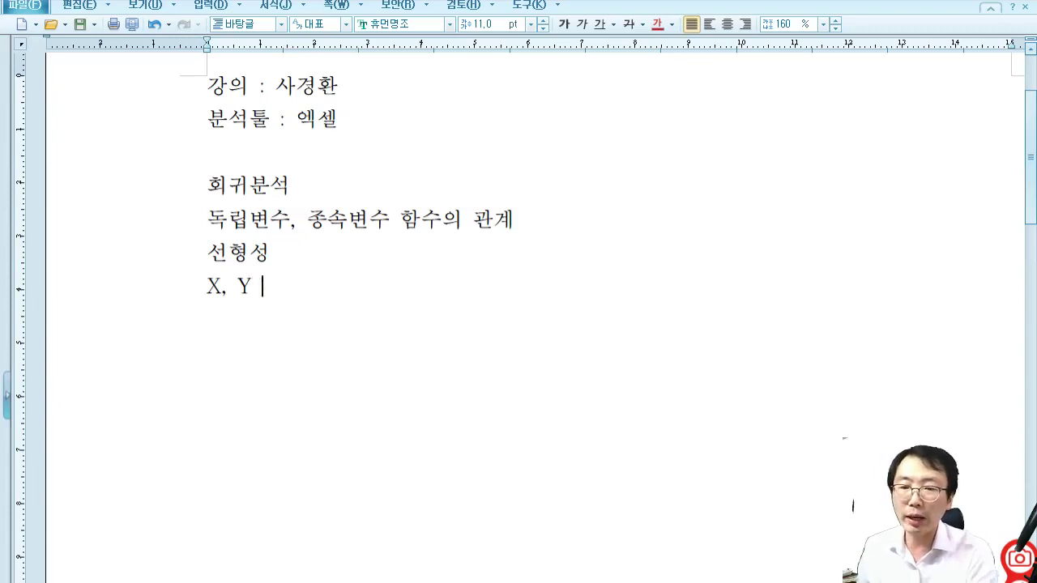
pyautogui.write(' tkdh')
pyautogui.press('BackSpace')
pyautogui.press('BackSpace')
pyautogui.press('BackSpace')
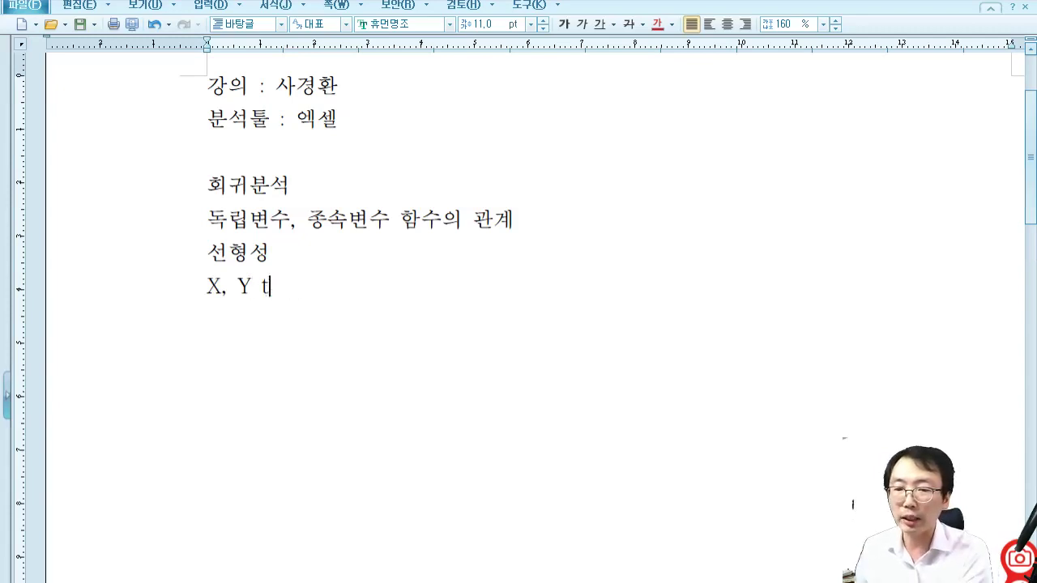
pyautogui.press('BackSpace')
pyautogui.press('Hangul')
pyautogui.write('tkdrhksr')
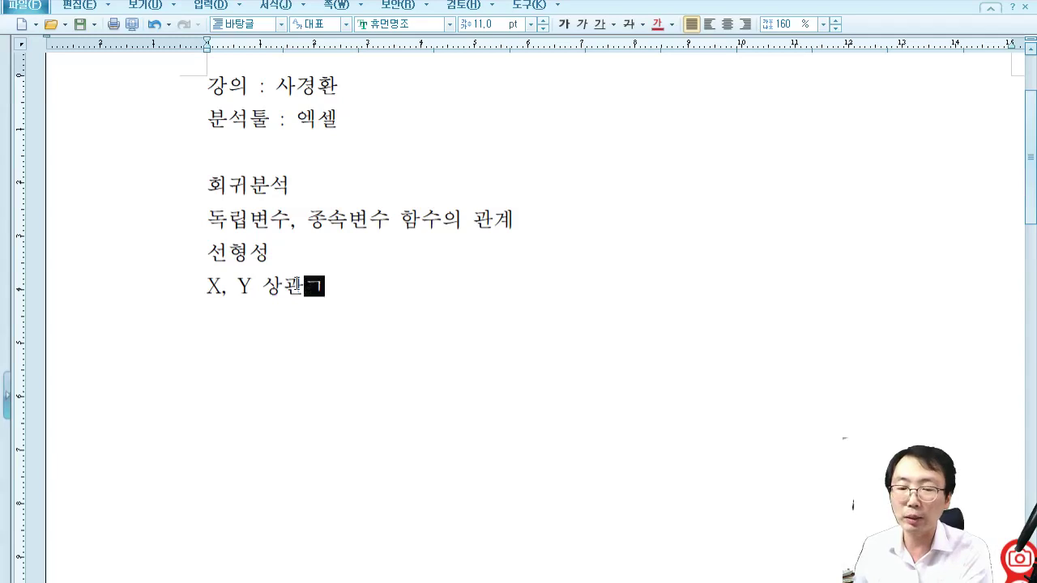
pyautogui.write('hksrP ')
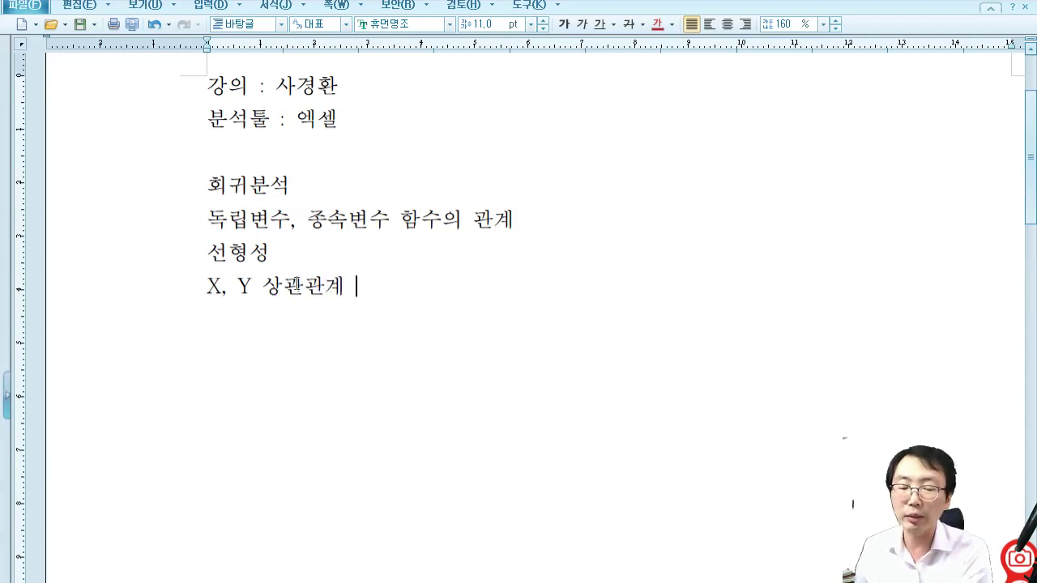
# - Append "상관분석" to the "X, Y 상관관계" line and end the line
pyautogui.write('tkd')
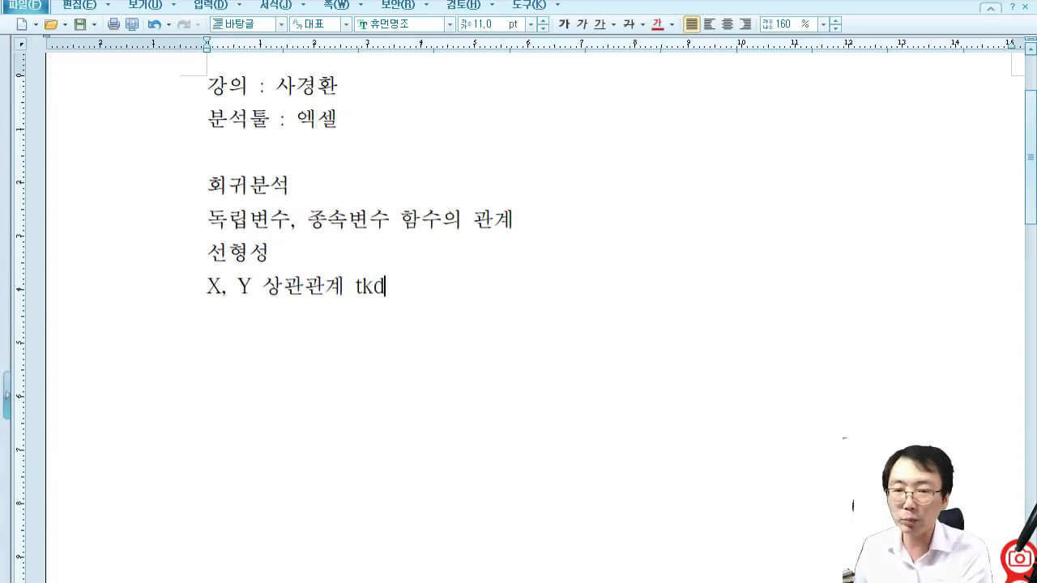
pyautogui.press('BackSpace')
pyautogui.press('BackSpace')
pyautogui.press('BackSpace')
pyautogui.press('Hangul')
pyautogui.write('tkdrhksqnstjr')
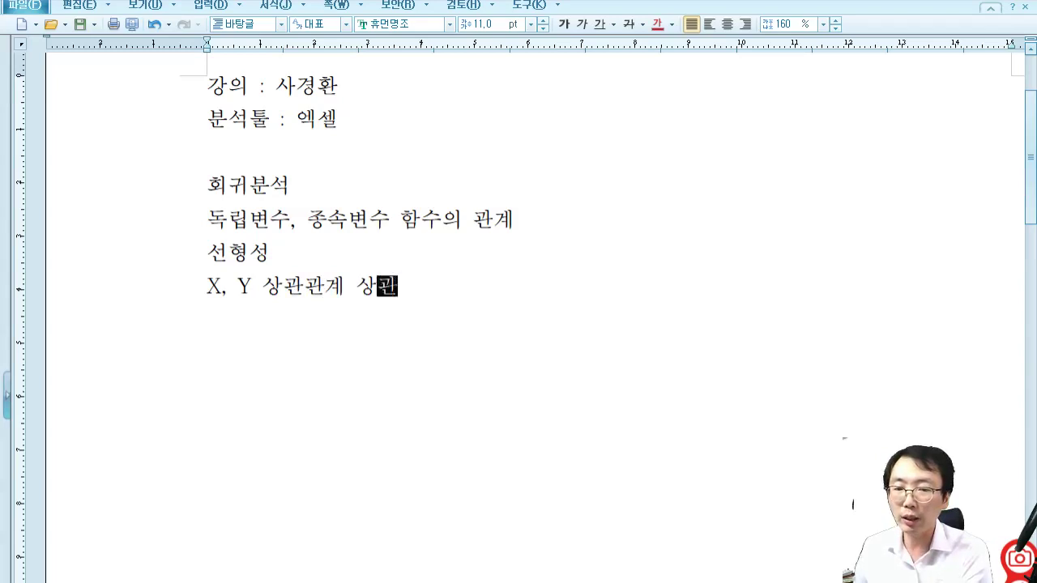
pyautogui.press('Return')
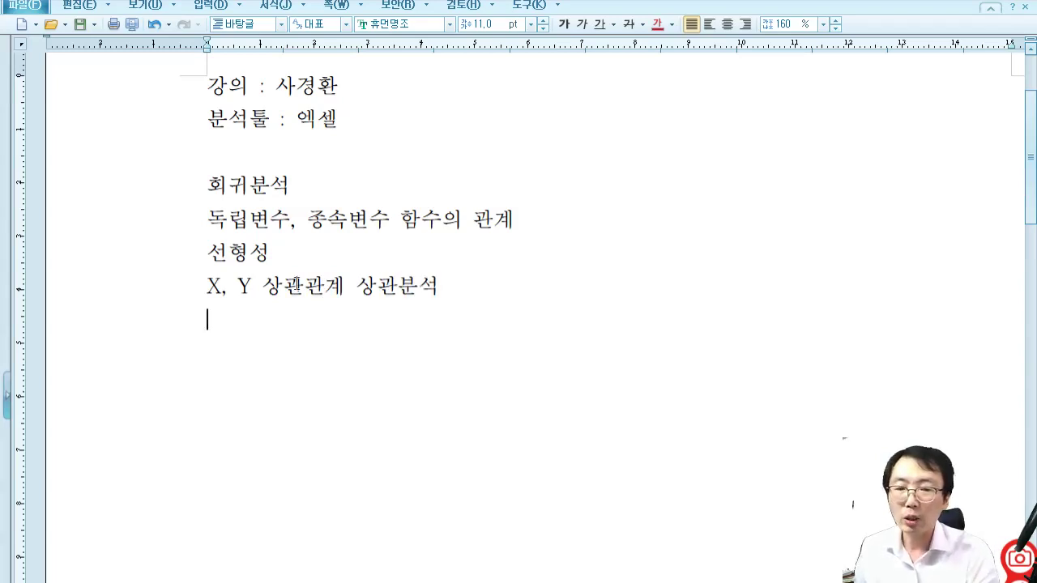
# - Append "양의 방향" to the end of the "X, Y 상관관계 상관분석" line
pyautogui.press('Up')
pyautogui.press('Right')
pyautogui.press('End')
pyautogui.write('didml qkd')
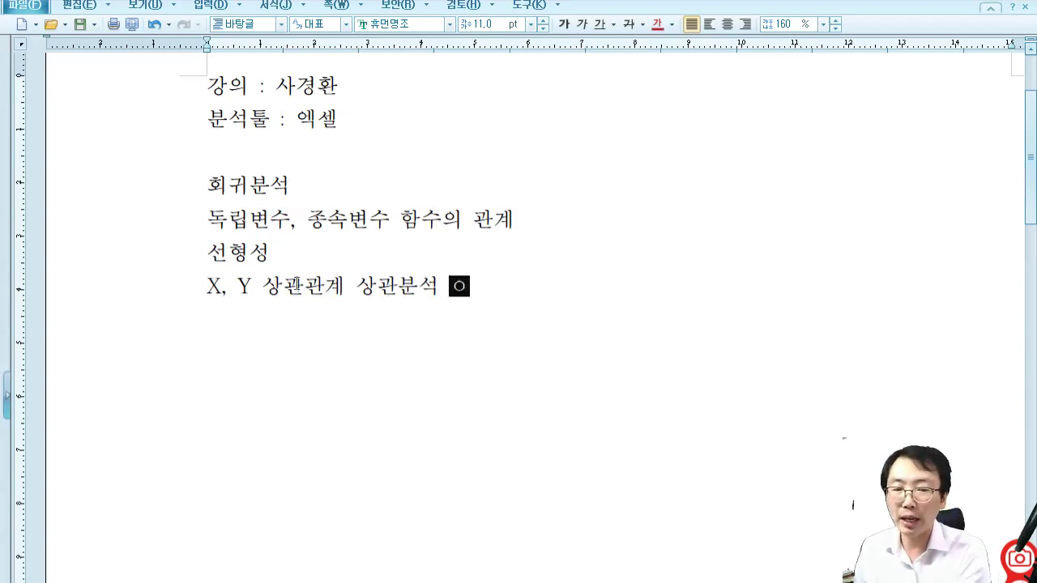
pyautogui.write('gid')
pyautogui.press('Return')
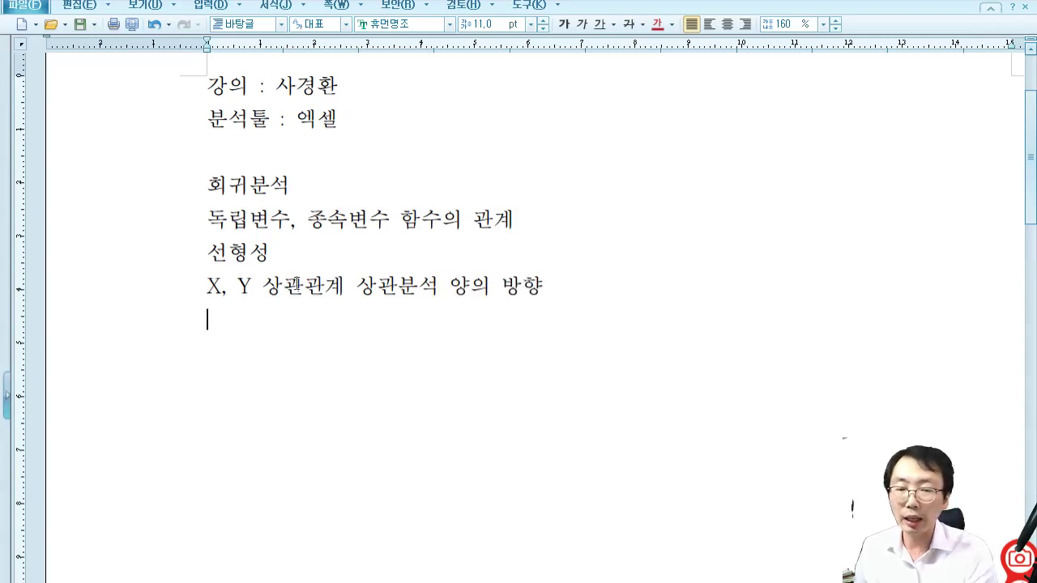
# - Highlight "X, Y" in the correlation line for emphasis, then return to the start of the "선형성" line
pyautogui.press('Up')
pyautogui.hotkey('shift', 'Right')
pyautogui.hotkey('shift', 'Right')
pyautogui.hotkey('shift', 'Right')
pyautogui.hotkey('shift', 'Right')
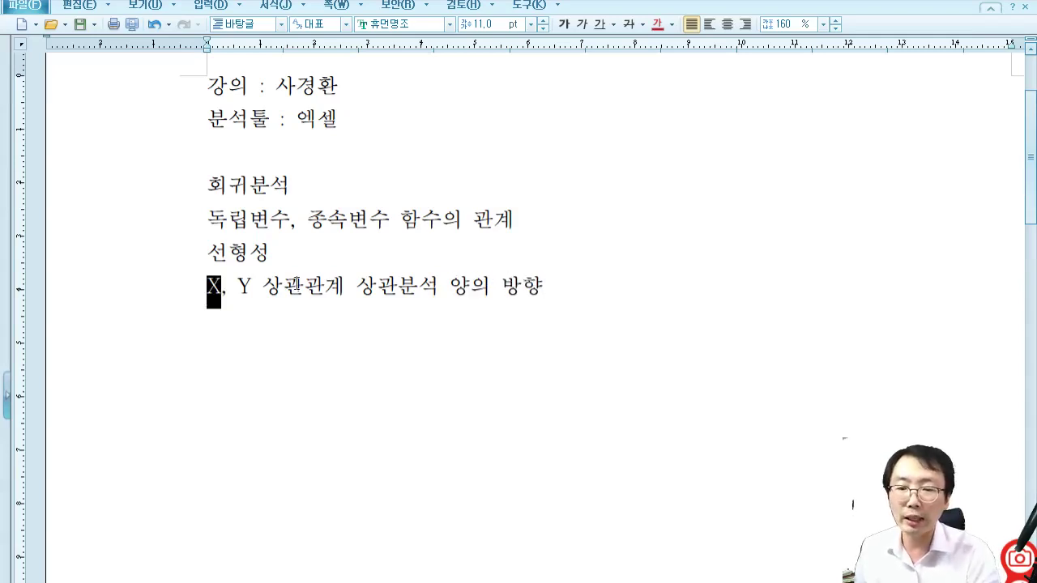
pyautogui.press('Up')
pyautogui.press('Down')
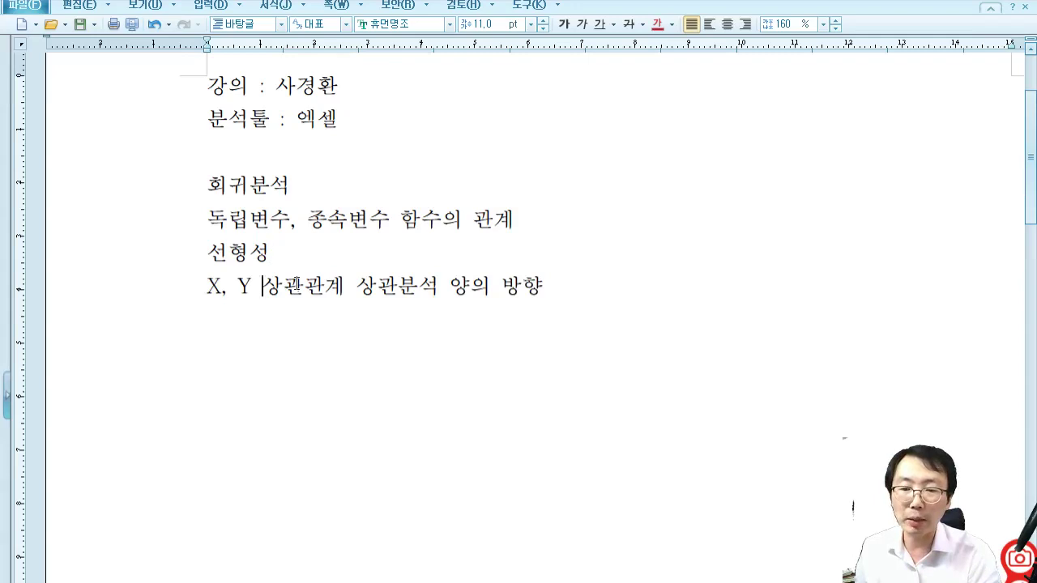
pyautogui.press('Left')
pyautogui.press('Left')
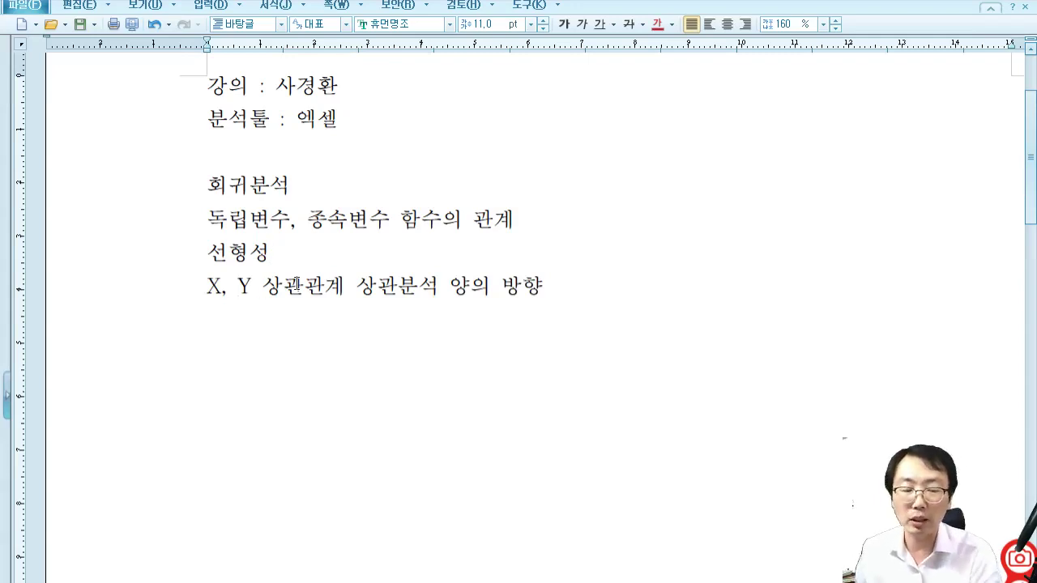
pyautogui.press('End')
pyautogui.press('Down')
pyautogui.press('Up')
pyautogui.press('Up')
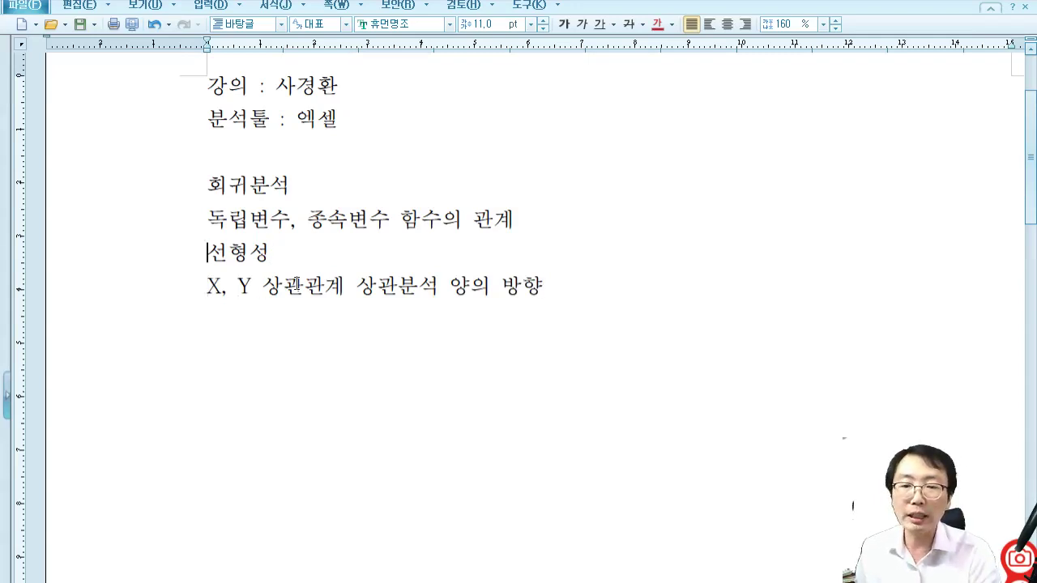
# - Highlight "독립변수, 종속변수" in the line beneath the "회귀분석" heading, then clear the selection
pyautogui.press('Up')
pyautogui.hotkey('shift', 'Right')
pyautogui.hotkey('shift', 'Right')
pyautogui.hotkey('shift', 'Right')
pyautogui.hotkey('shift', 'Right')
pyautogui.hotkey('shift', 'Right')
pyautogui.hotkey('shift', 'Right')
pyautogui.hotkey('shift', 'Right')
pyautogui.hotkey('shift', 'Right')
pyautogui.hotkey('shift', 'Right')
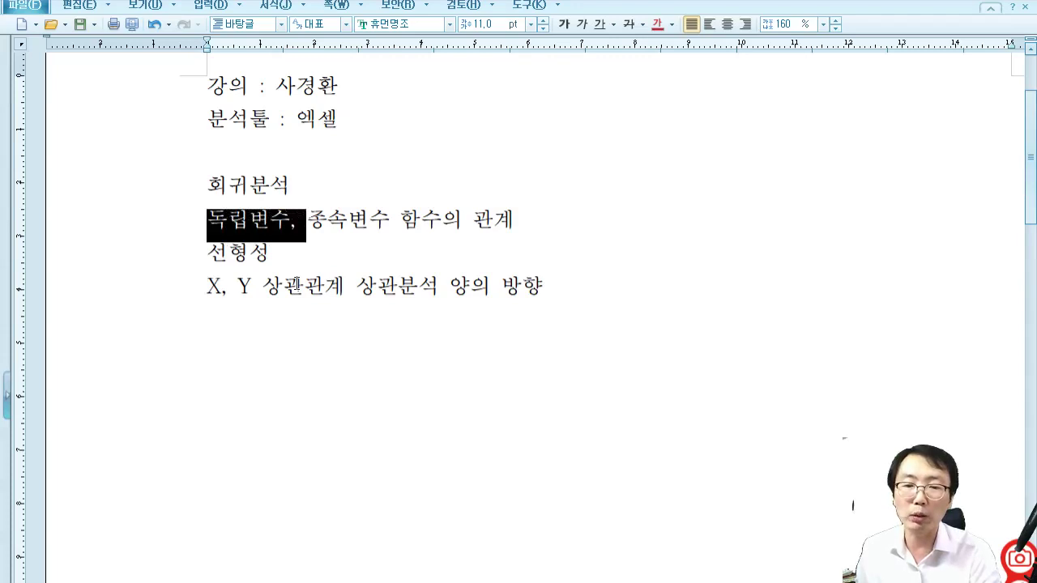
pyautogui.hotkey('shift', 'Right')
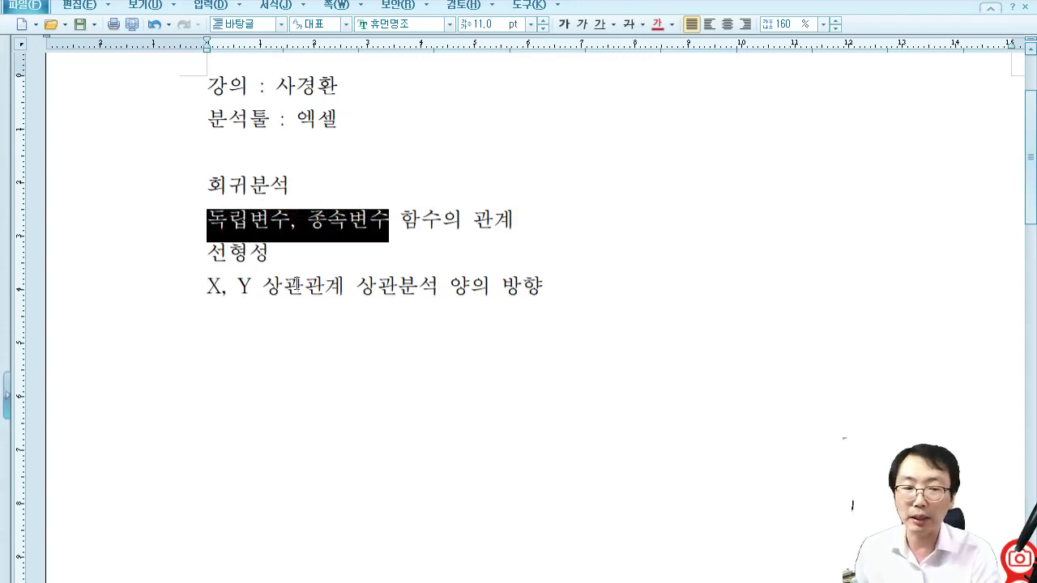
pyautogui.press('Down')
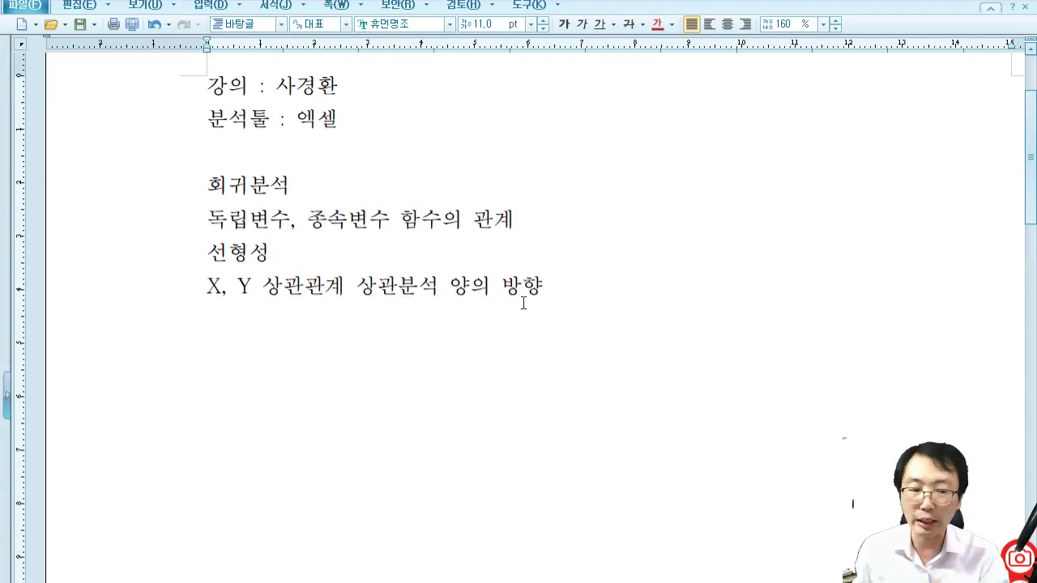
# - Add the line "독립변수, 종속변수 양적" beneath the "X, Y 상관관계" line
pyautogui.press('Down')
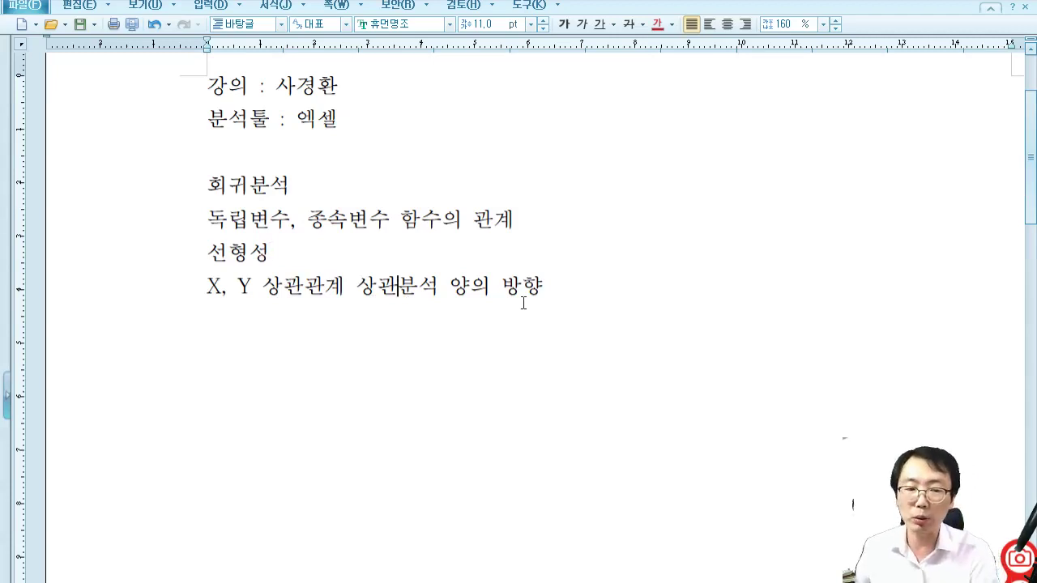
pyautogui.press('End')
pyautogui.press('Return')
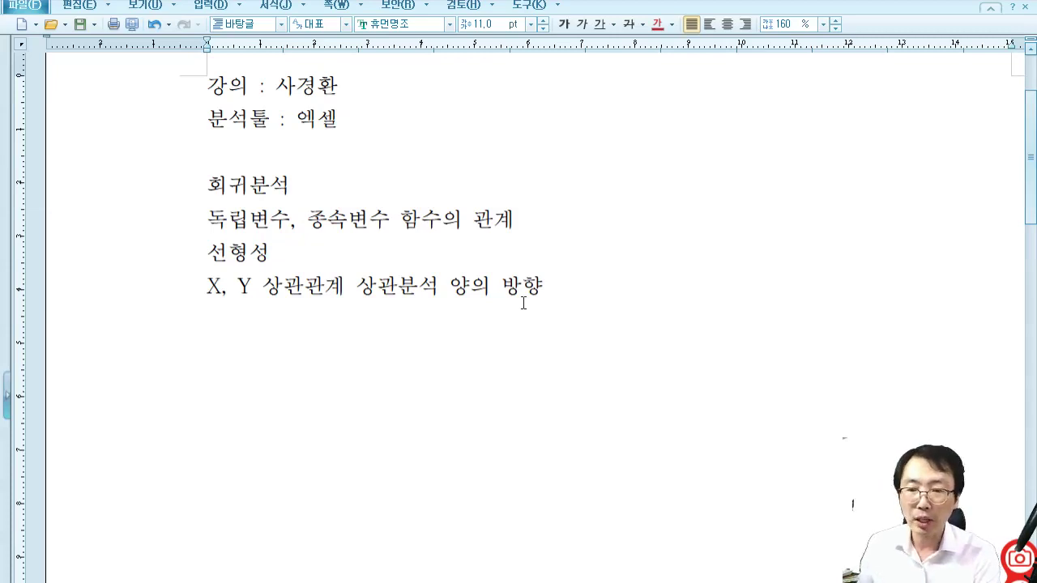
pyautogui.write('독')
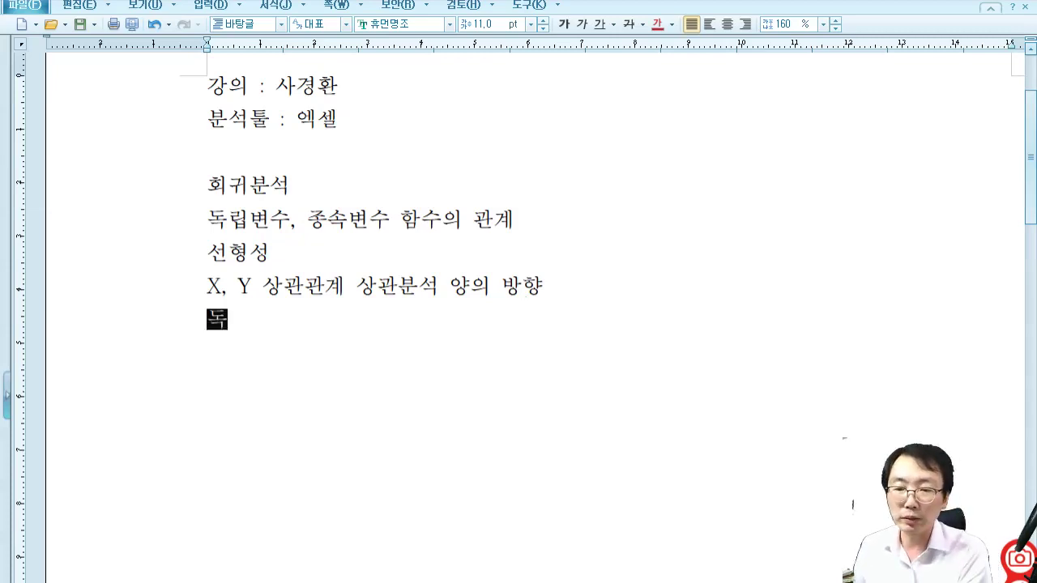
pyautogui.write('립변수, 종속')
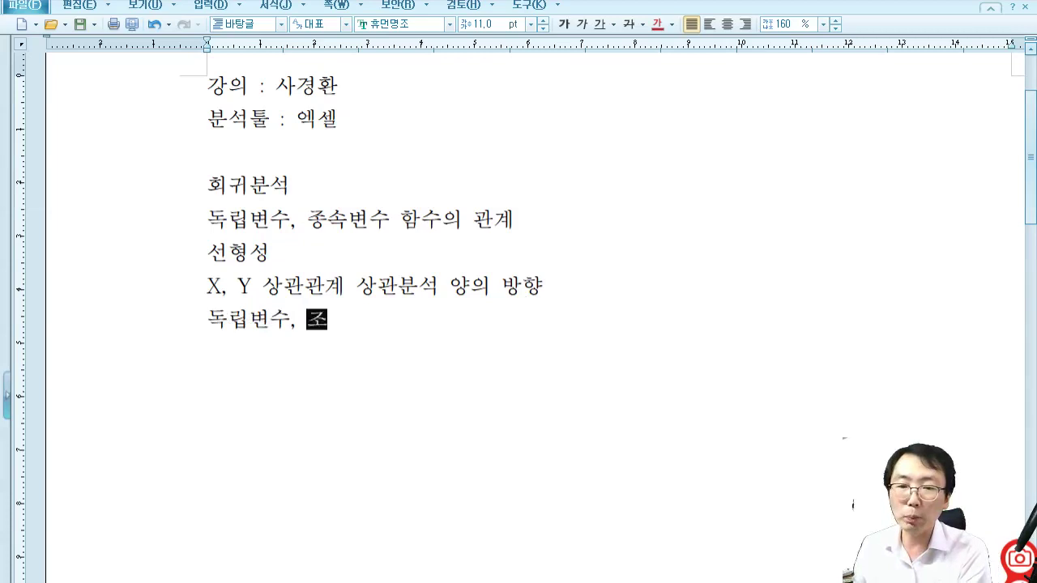
pyautogui.write('변수')
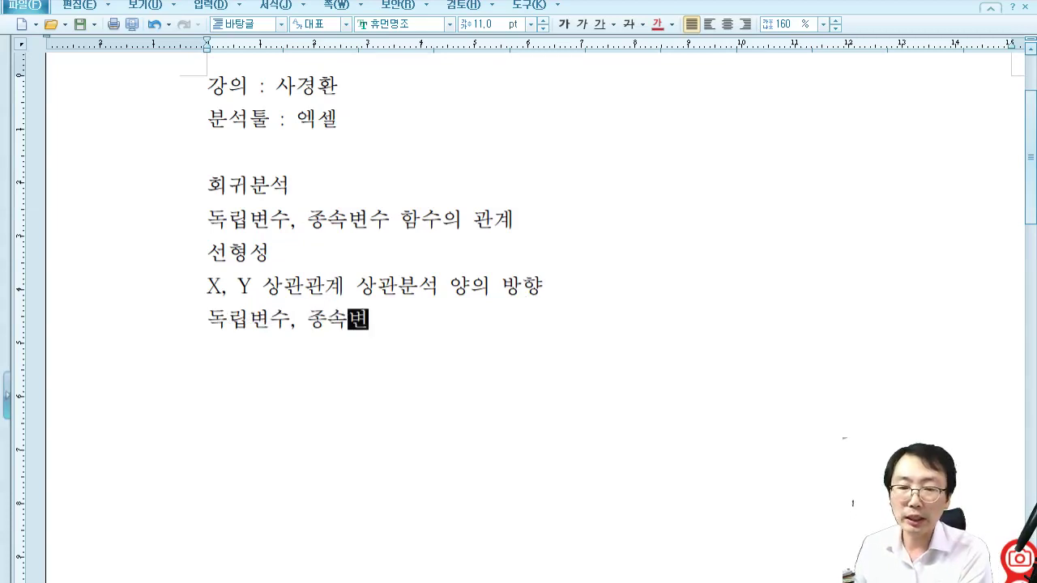
pyautogui.write(' 양적')
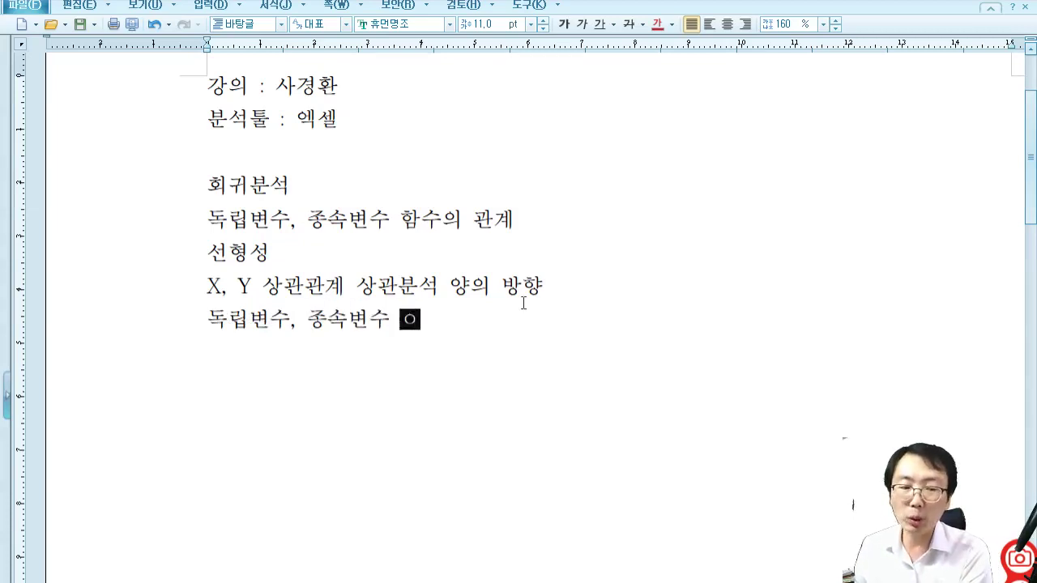
# - Highlight "종속변수" in the "독립변수, 종속변수 양적" line for emphasis
pyautogui.press('Left')
pyautogui.press('Left')
pyautogui.press('Left')
pyautogui.press('Left')
pyautogui.press('Left')
pyautogui.press('Left')
pyautogui.press('Left')
pyautogui.press('Left')
pyautogui.press('Left')
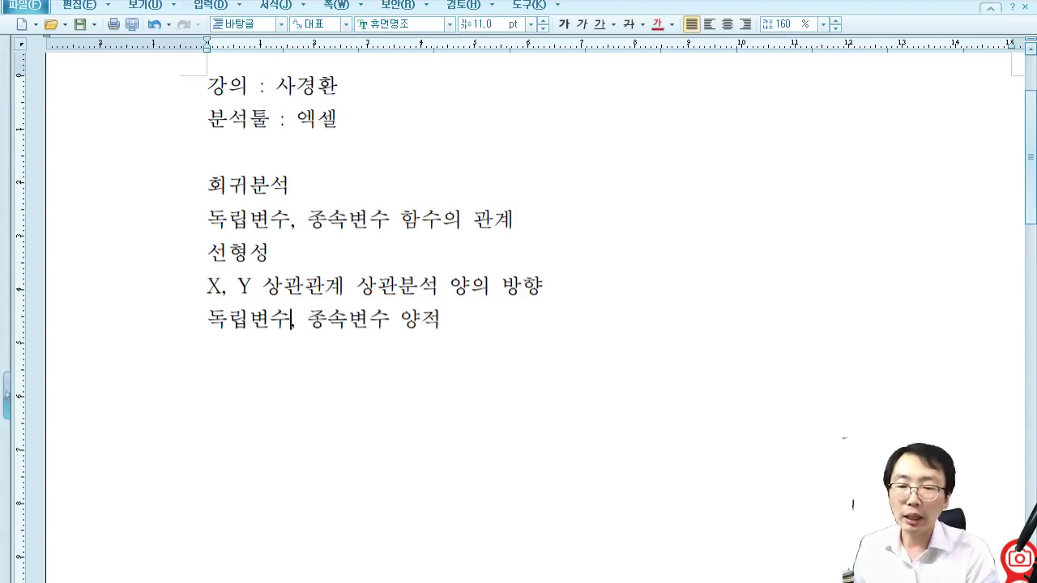
pyautogui.press('Right')
pyautogui.press('Right')
pyautogui.hotkey('shift', 'Right')
pyautogui.hotkey('shift', 'Right')
pyautogui.hotkey('shift', 'Right')
pyautogui.hotkey('shift', 'Right')
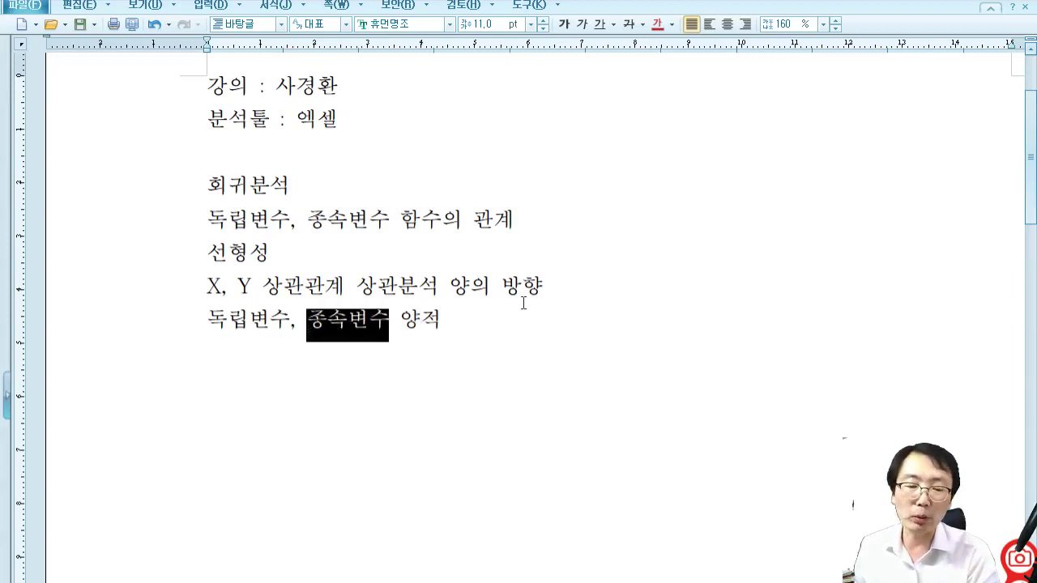
# - Highlight "독립변수" at the start of the "독립변수, 종속변수 양적" line
pyautogui.press('Left')
pyautogui.press('Left')
pyautogui.press('Left')
pyautogui.press('Left')
pyautogui.press('Left')
pyautogui.press('Left')
pyautogui.press('Left')
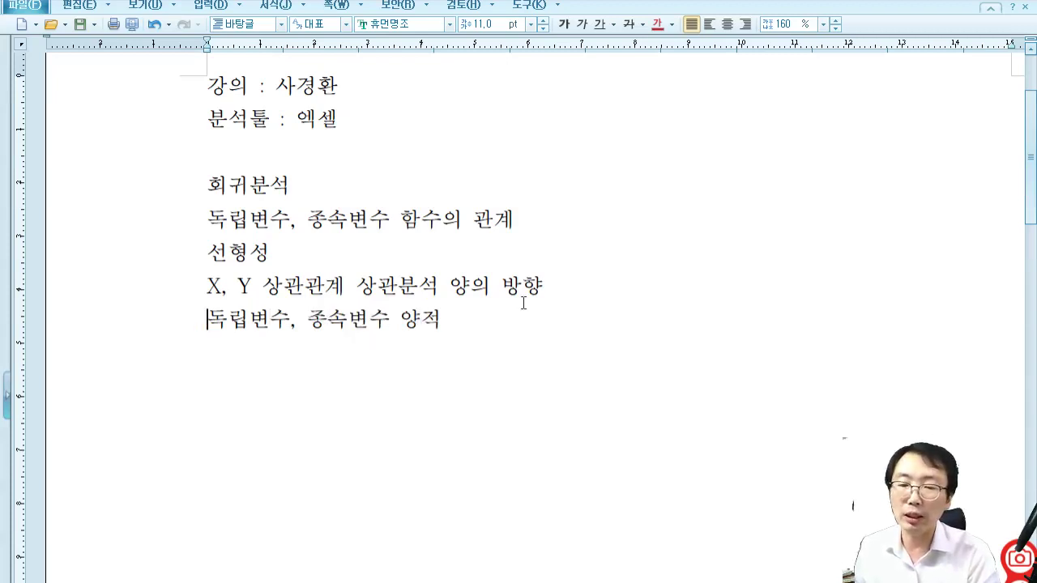
pyautogui.hotkey('shift', 'Right')
pyautogui.hotkey('shift', 'Right')
pyautogui.hotkey('shift', 'Right')
pyautogui.hotkey('shift', 'Right')
pyautogui.hotkey('shift', 'Right')
pyautogui.hotkey('shift', 'Left')
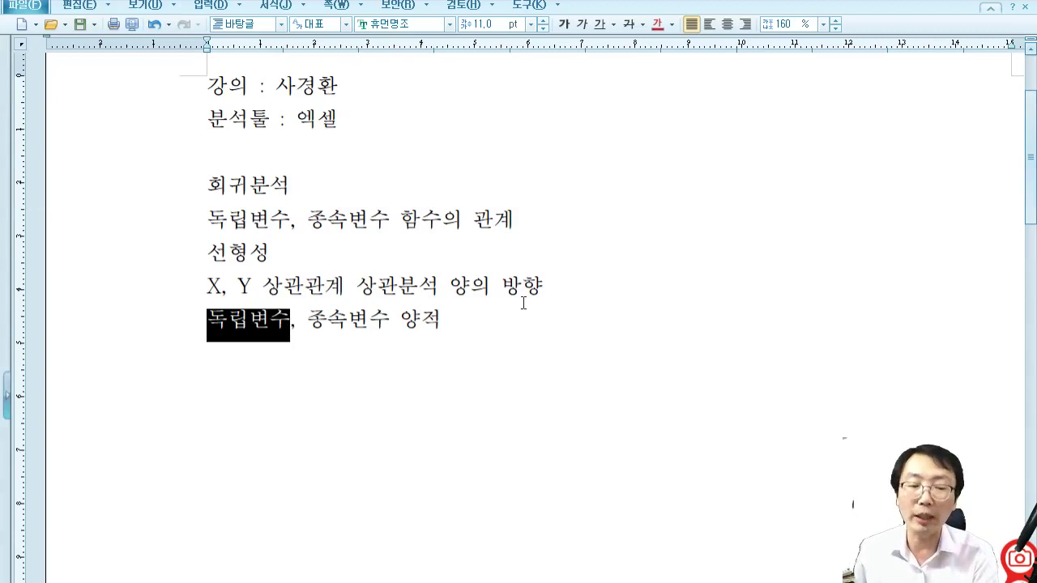
# - Highlight "독립변" from the start of the "양적" line, then clear the selection
pyautogui.press('End')
pyautogui.press('Home')
pyautogui.hotkey('shift', 'Right')
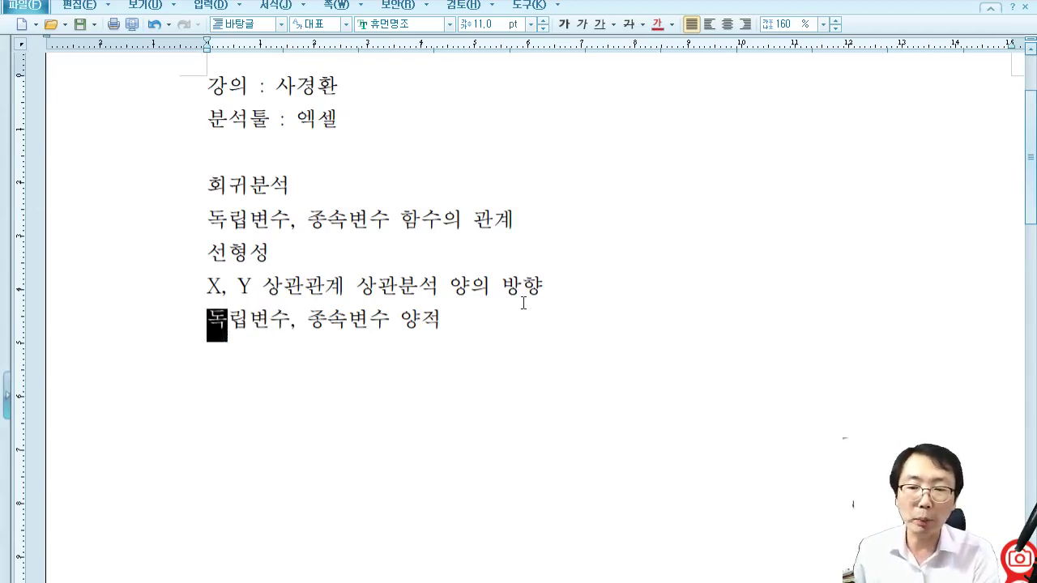
pyautogui.hotkey('shift', 'Right')
pyautogui.hotkey('shift', 'Right')
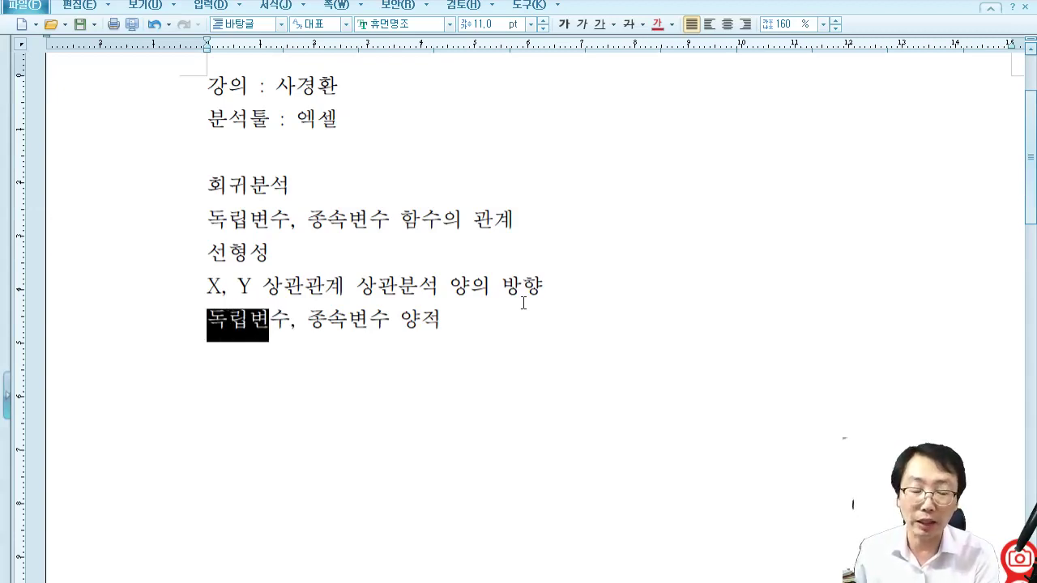
pyautogui.press('Left')
pyautogui.press('Right')
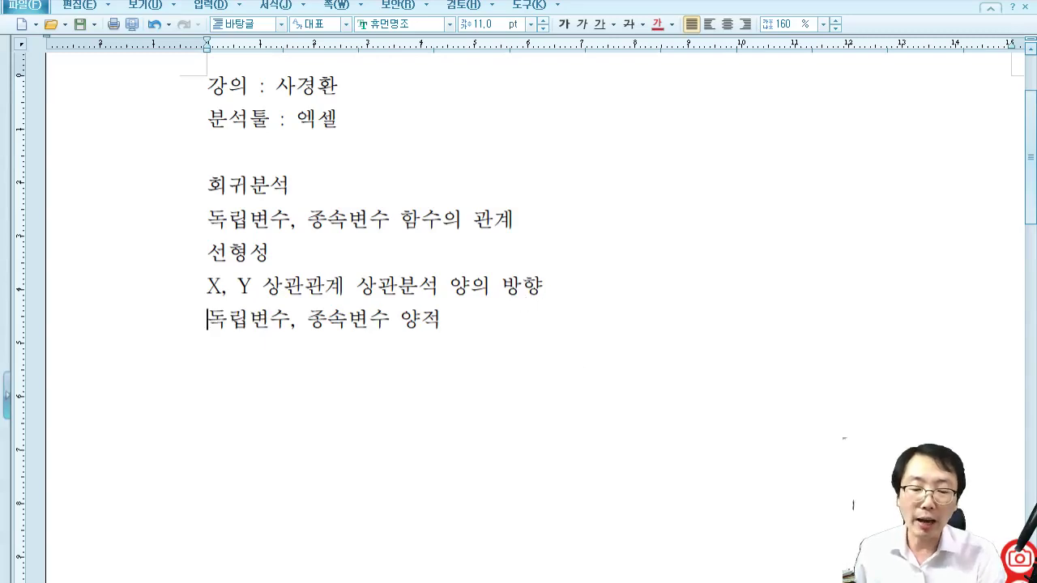
# - Switch to the Excel workbook, browse the 통계 데이터 분석 tool list down to 회귀 분석, and close it
pyautogui.hotkey('alt', 'Tab')
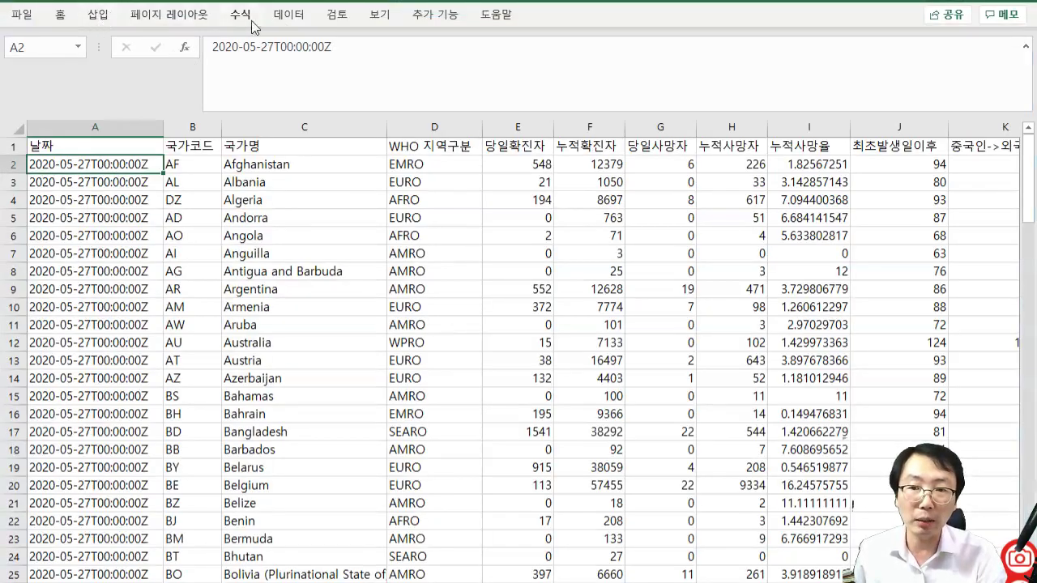
pyautogui.click(289, 18)
pyautogui.click(932, 40)
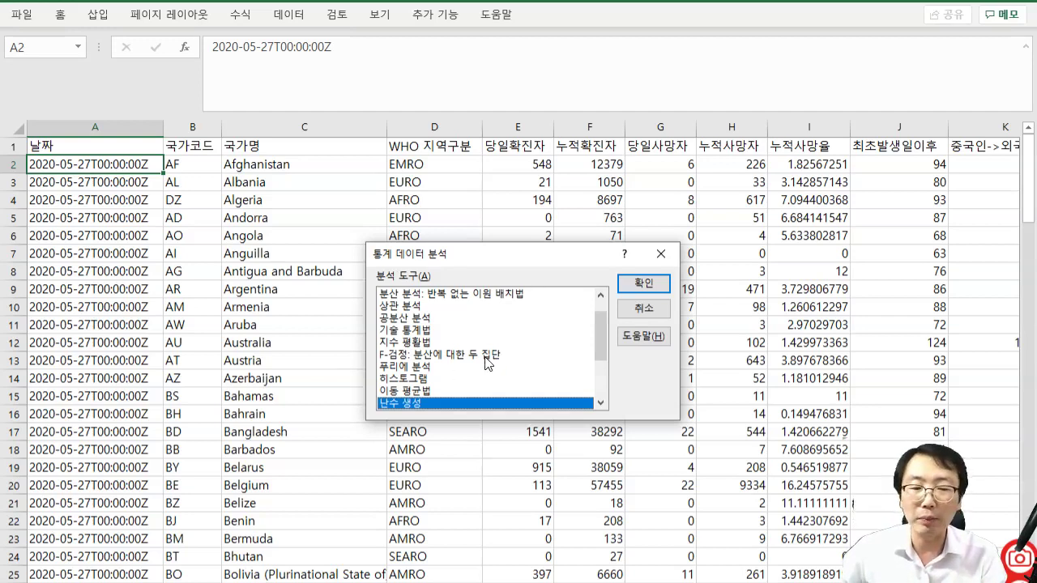
pyautogui.scroll(-3, 487, 362)
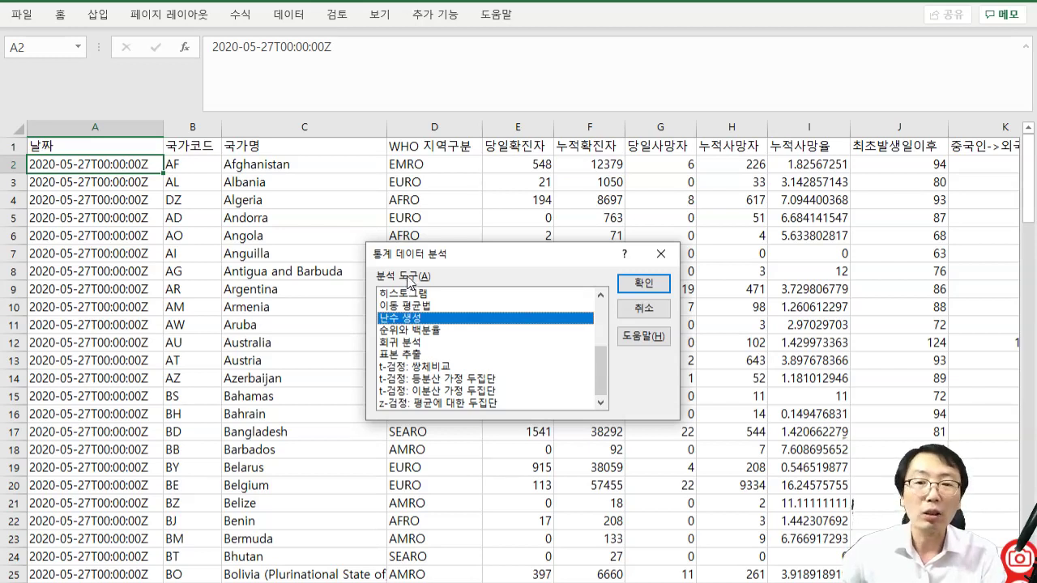
pyautogui.click(643, 307)
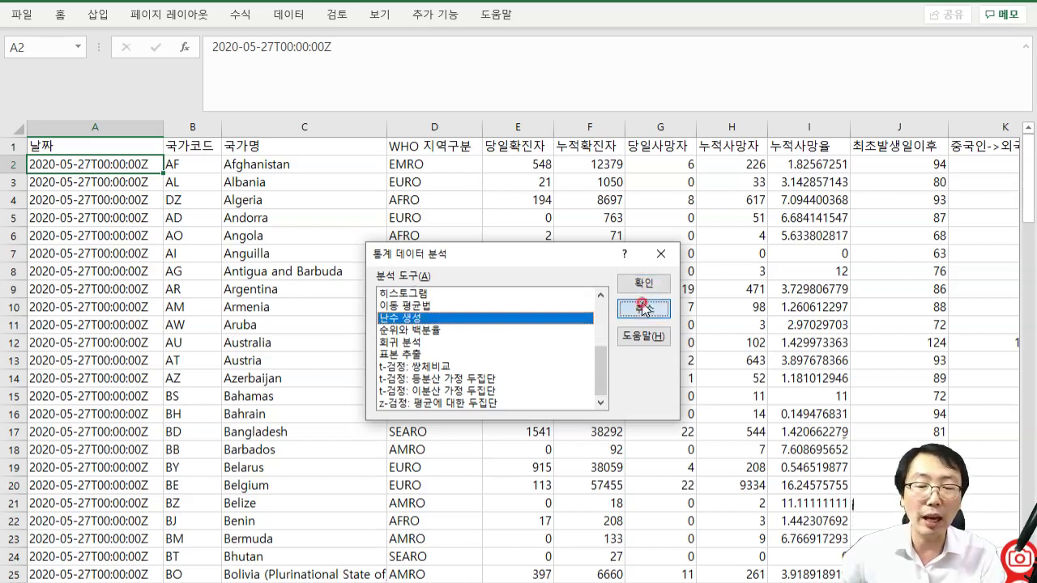
# - Show the add-in's 통계분석 commands for comparison, then reopen and cancel Excel's own 데이터 분석 dialog
pyautogui.click(430, 23)
pyautogui.click(46, 38)
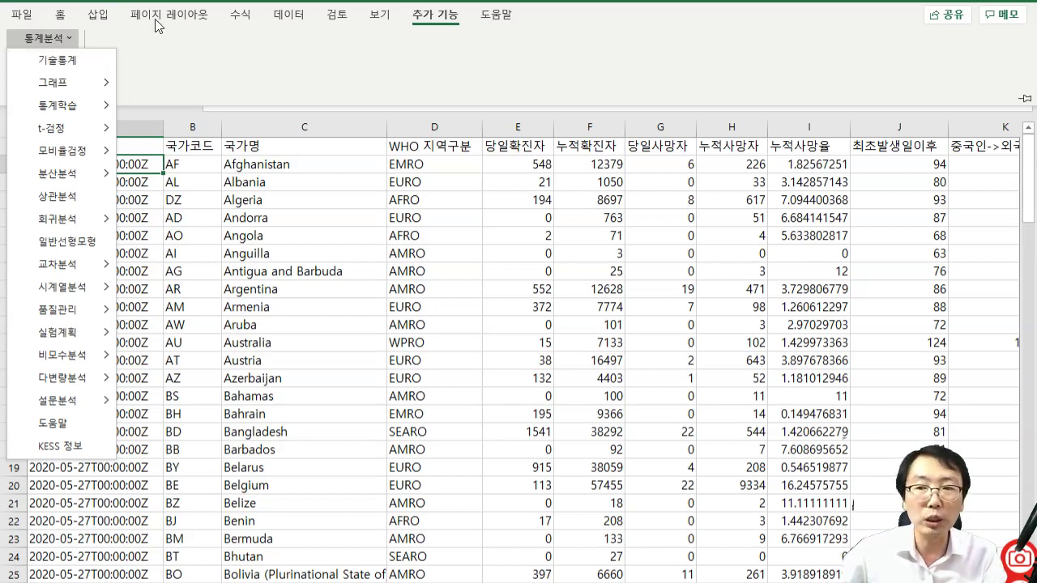
pyautogui.click(291, 26)
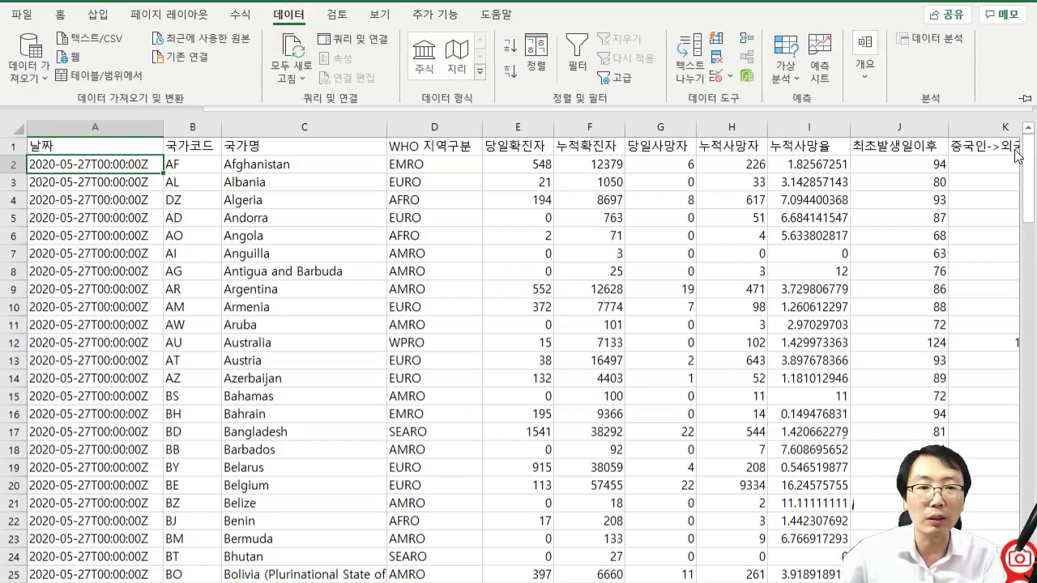
pyautogui.click(949, 47)
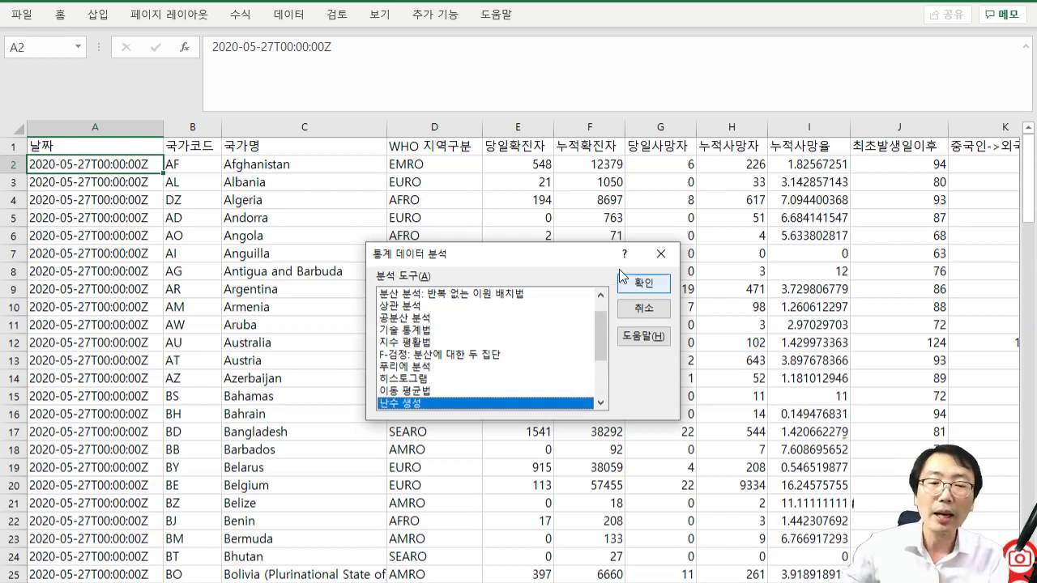
pyautogui.click(643, 308)
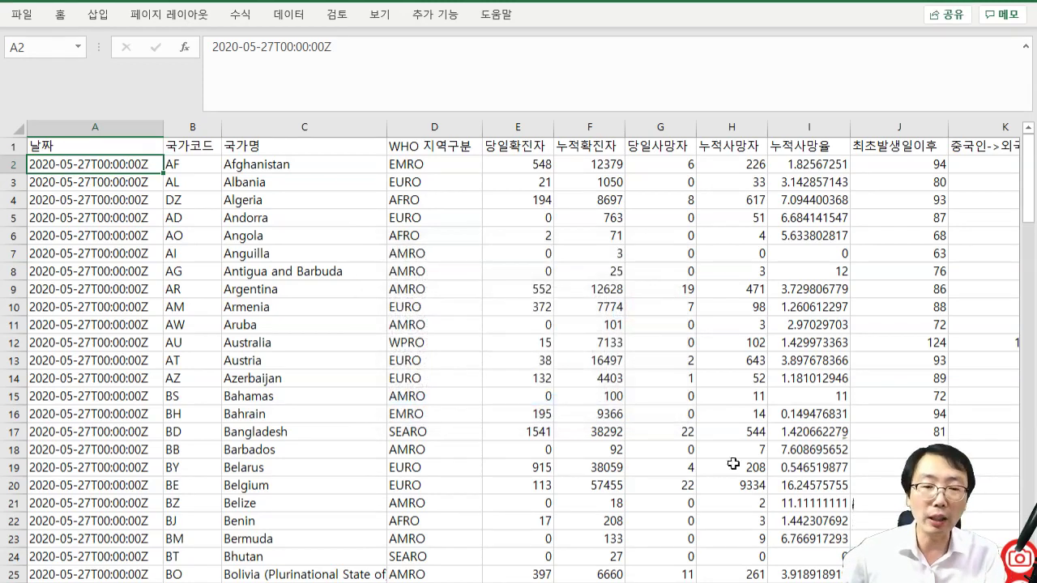
# - Revisit the add-in commands briefly, then select the 당일사망자 header in cell G1
pyautogui.click(437, 16)
pyautogui.click(690, 197)
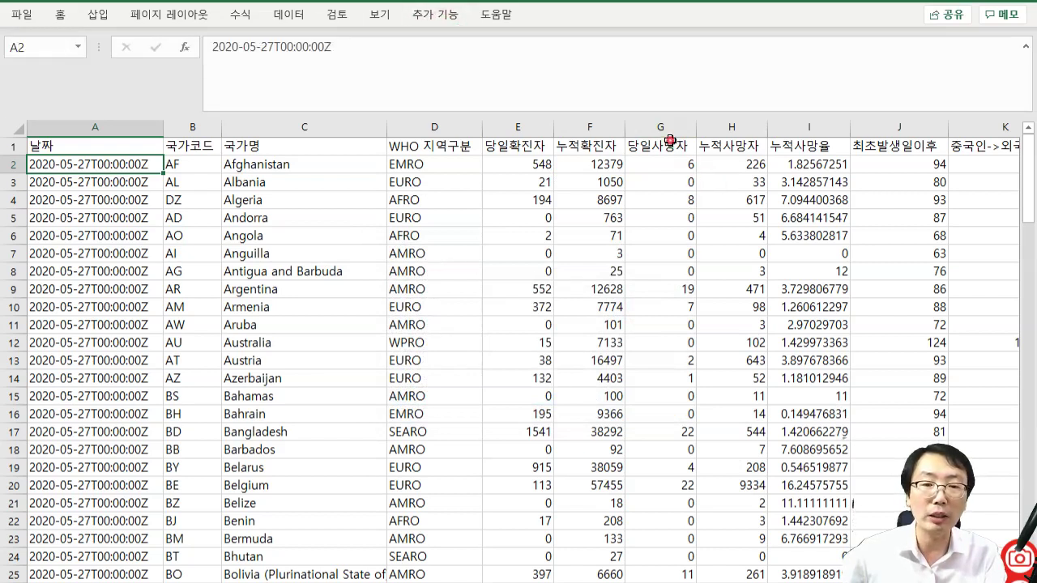
pyautogui.click(669, 141)
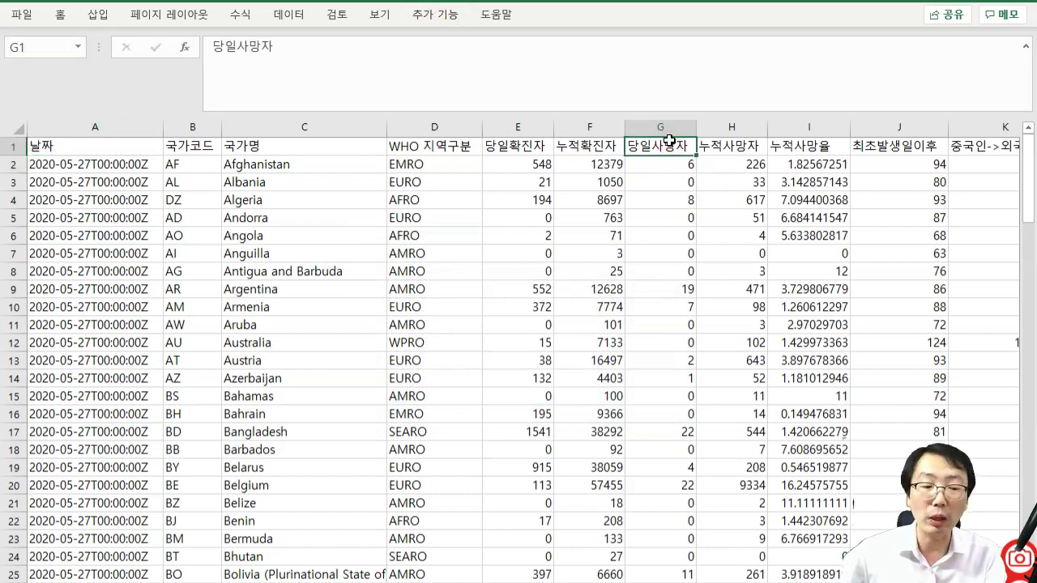
# - Switch back to the Hangul document and add "회귀분석 모형 적합도 (타당도)" one blank line below the "양적" line
pyautogui.click(506, 581)
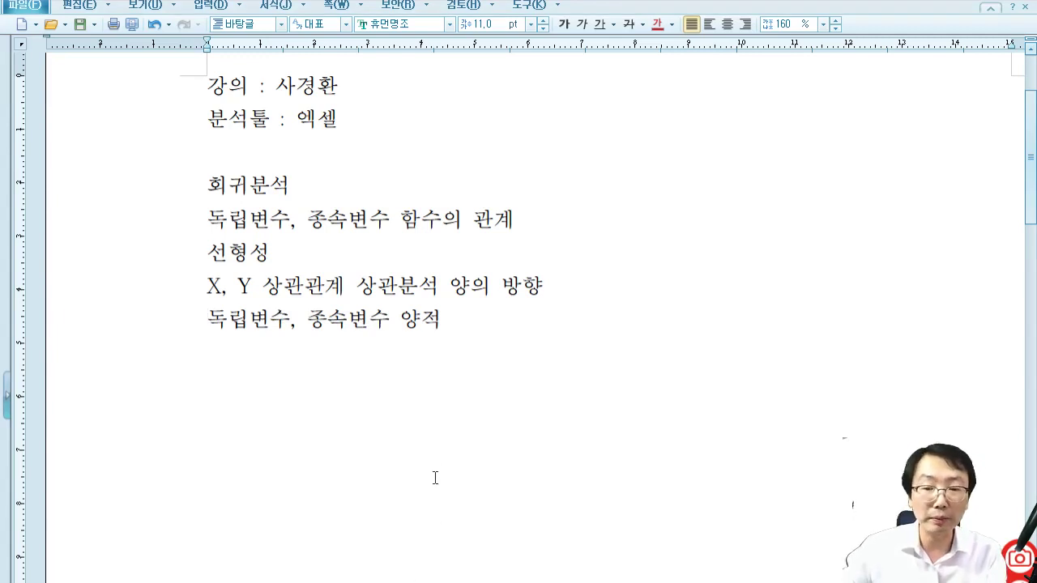
pyautogui.click(469, 334)
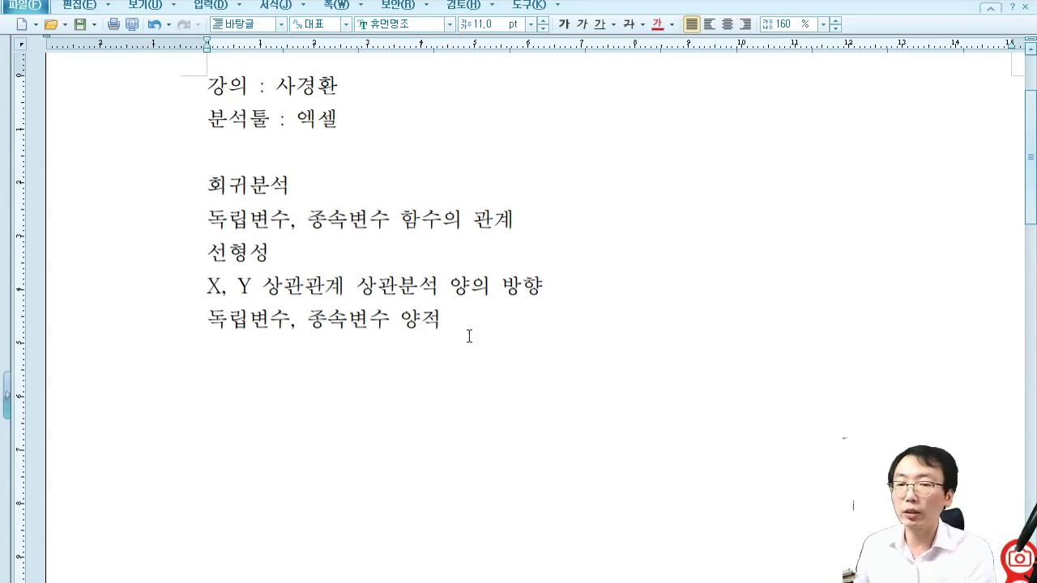
pyautogui.press('Return')
pyautogui.scroll(-3, 412, 370)
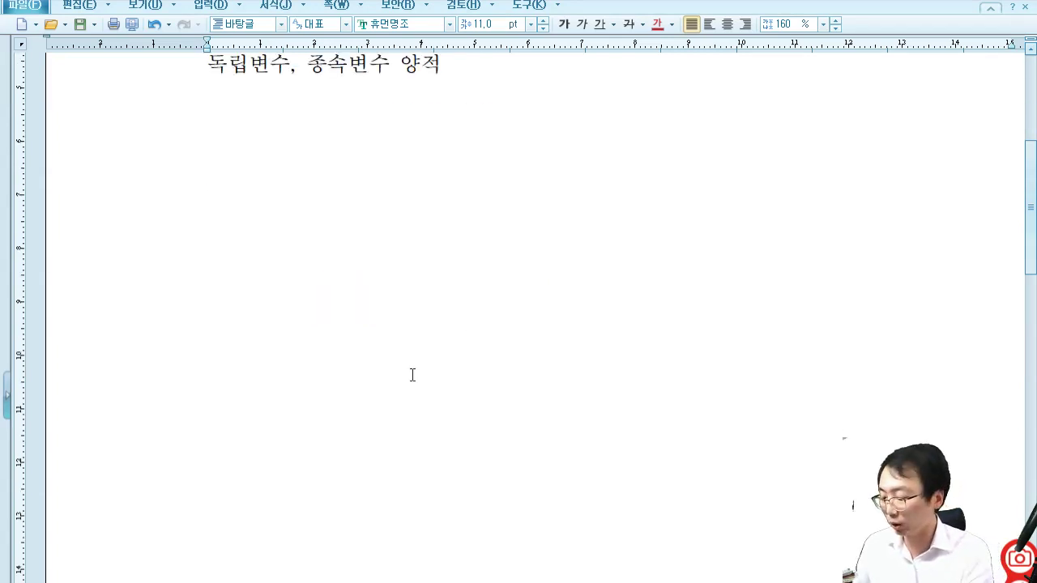
pyautogui.write('회귀')
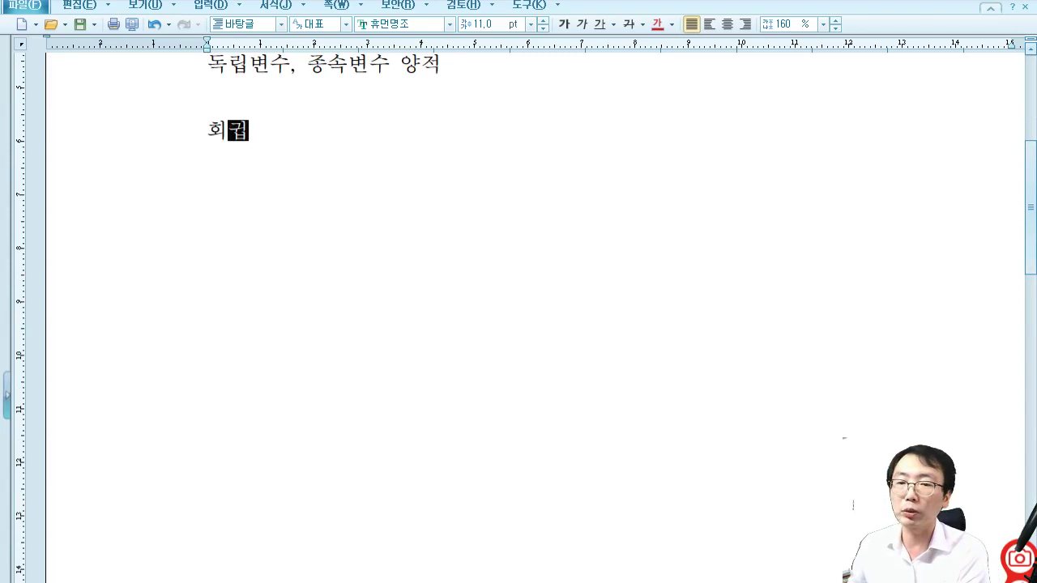
pyautogui.write('분석 모형')
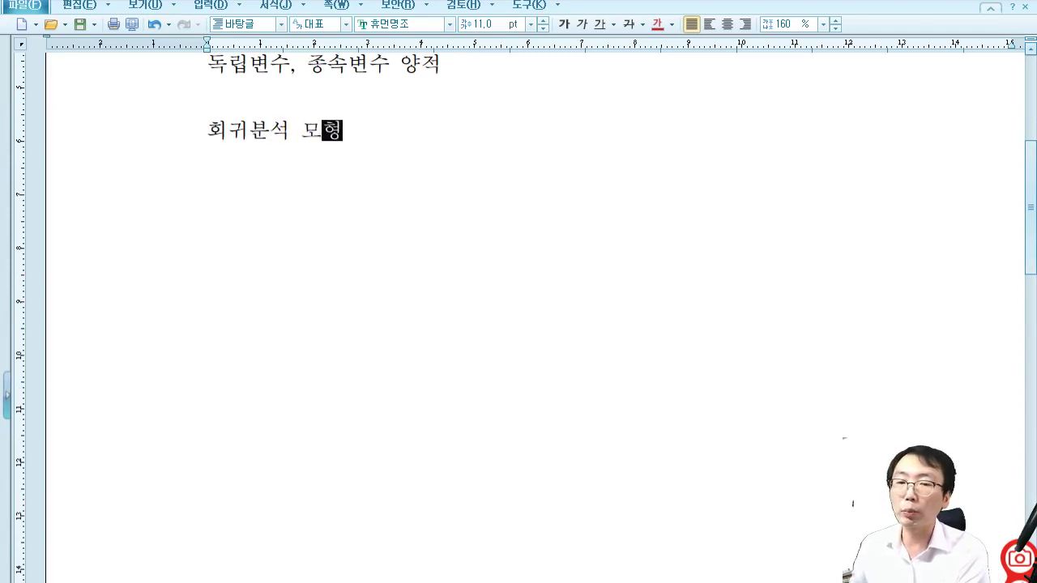
pyautogui.write(' 적합도')
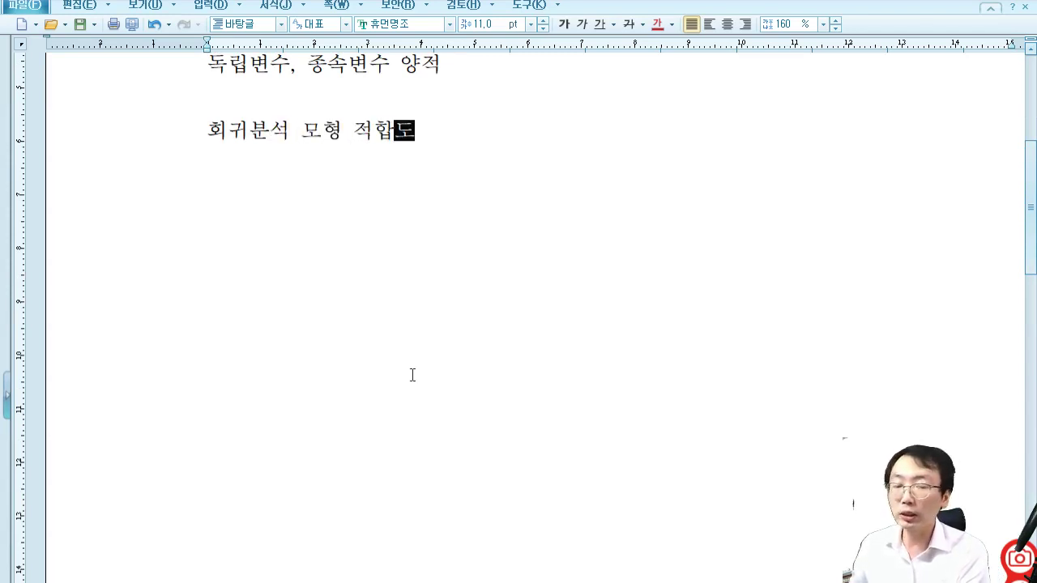
pyautogui.write(' (타당도')
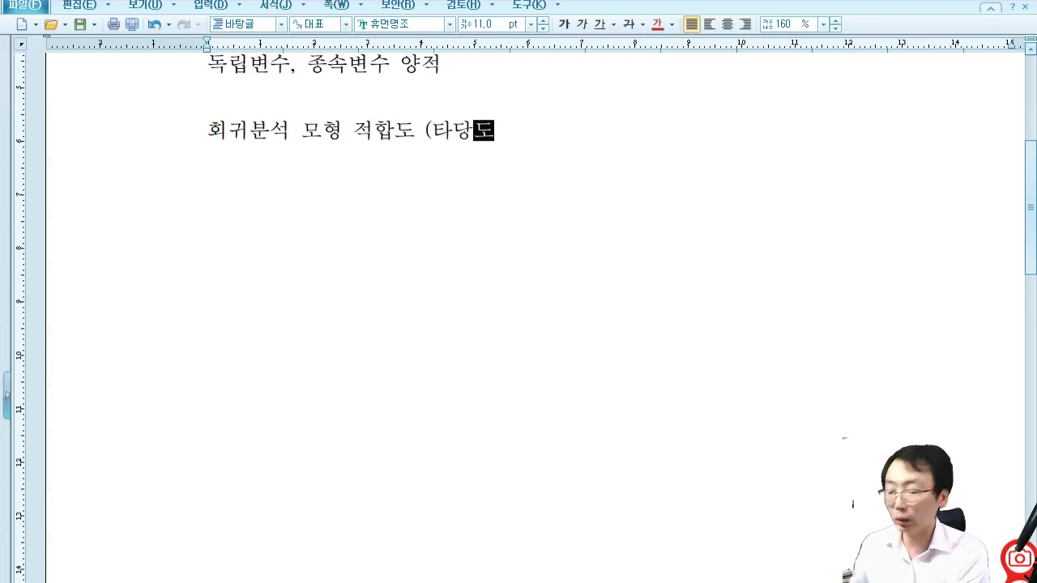
pyautogui.write(')')
pyautogui.press('Return')
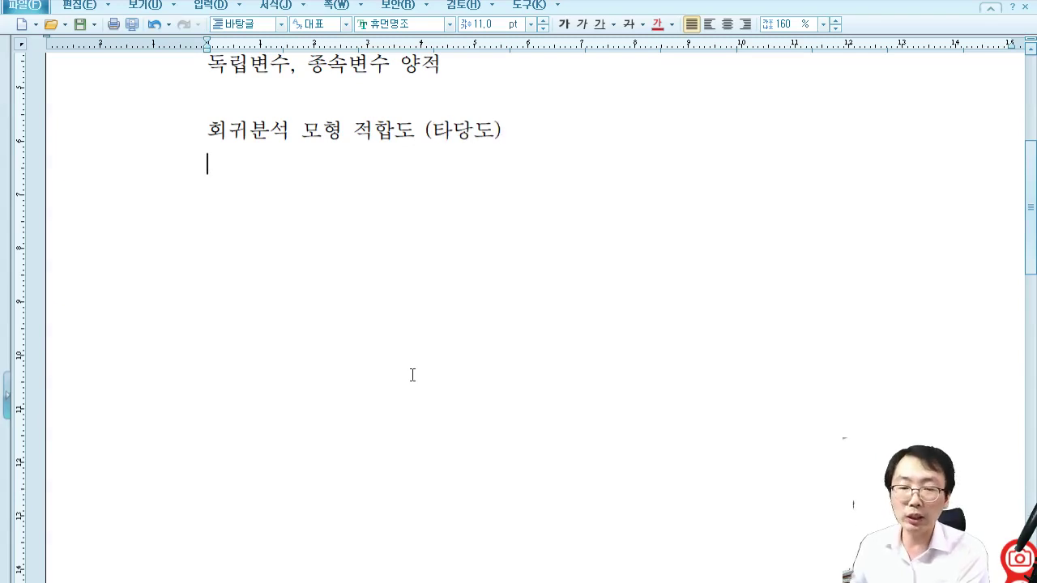
# - Write "귀무가설 : 모형이 적합하지 않다." beneath the "회귀분석 모형 적합도 (타당도)" line
pyautogui.write('ㅁ')
pyautogui.press('BackSpace')
pyautogui.write('귐')
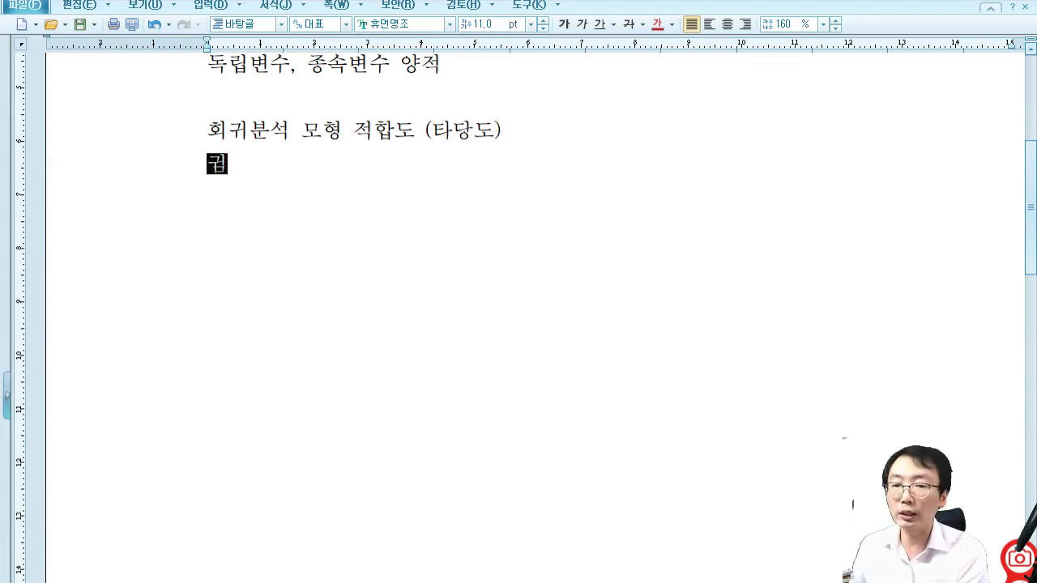
pyautogui.write('무가설 : ㅁ')
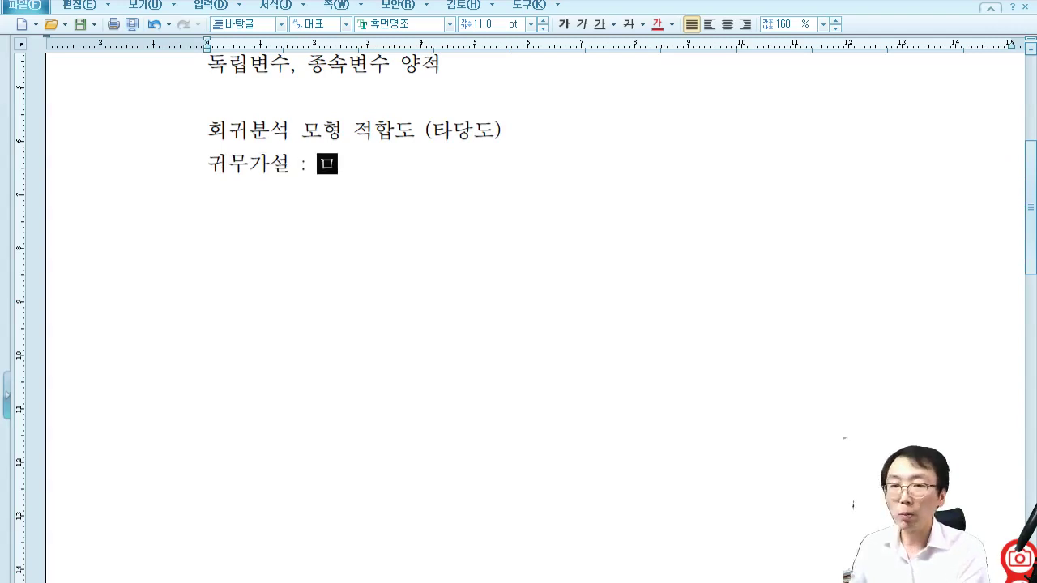
pyautogui.write('ㅗ형이 적합')
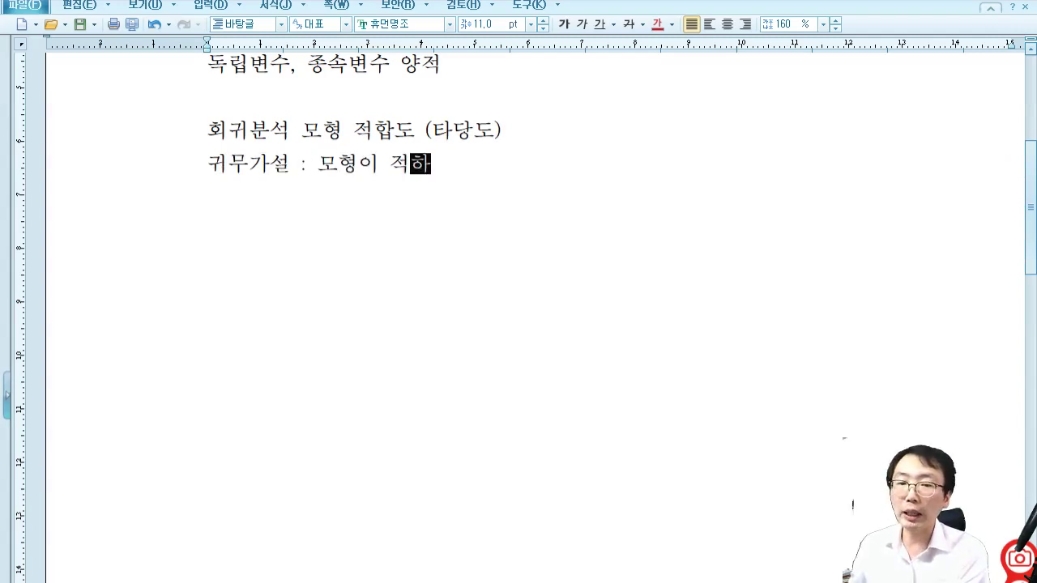
pyautogui.write('하지 않다.')
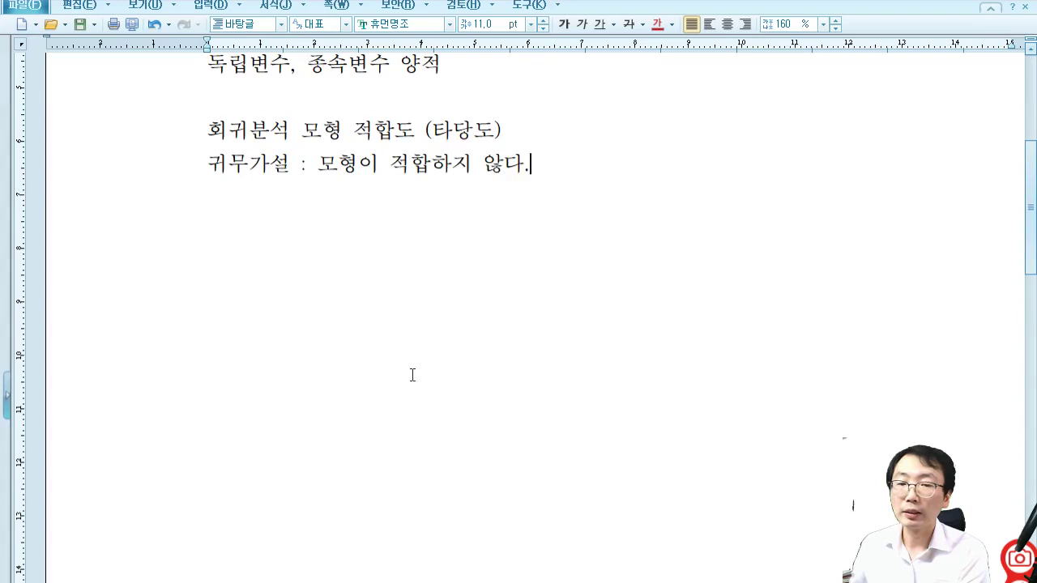
# - Write "대립가설 : 모형이 적합하다." on a new line beneath the 귀무가설 line
pyautogui.press('Return')
pyautogui.write('대립')
pyautogui.write('가설 : ')
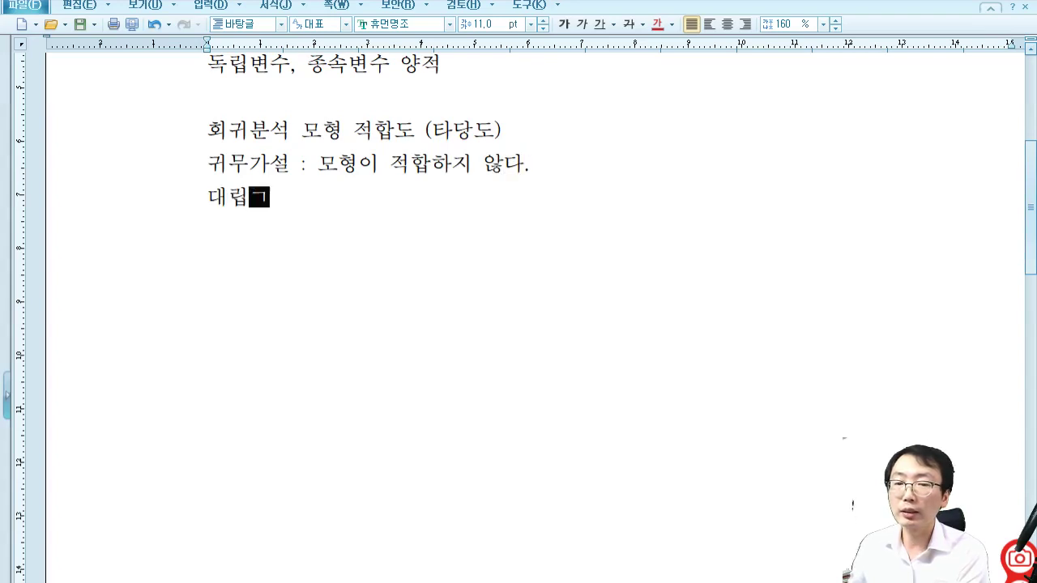
pyautogui.write('목혀')
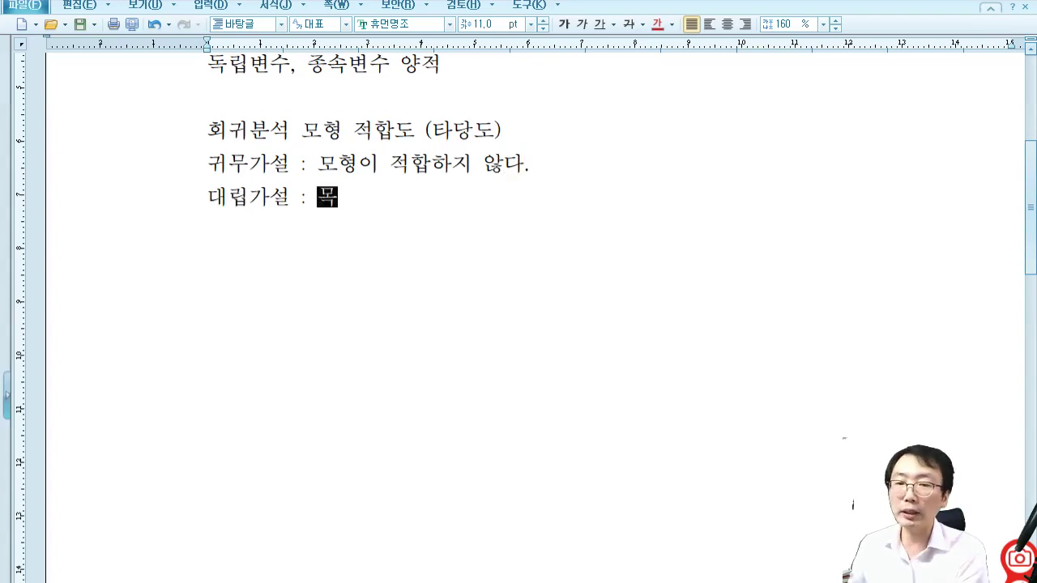
pyautogui.press('BackSpace')
pyautogui.press('BackSpace')
pyautogui.press('BackSpace')
pyautogui.write('ㅁㅗ형이 적합ㅎ')
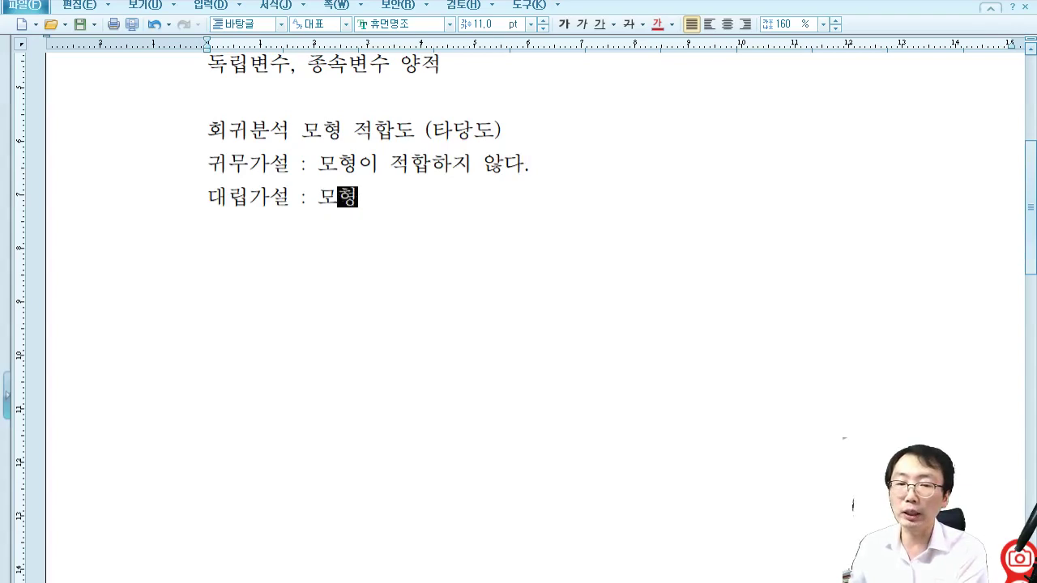
pyautogui.write('ㅏ다.')
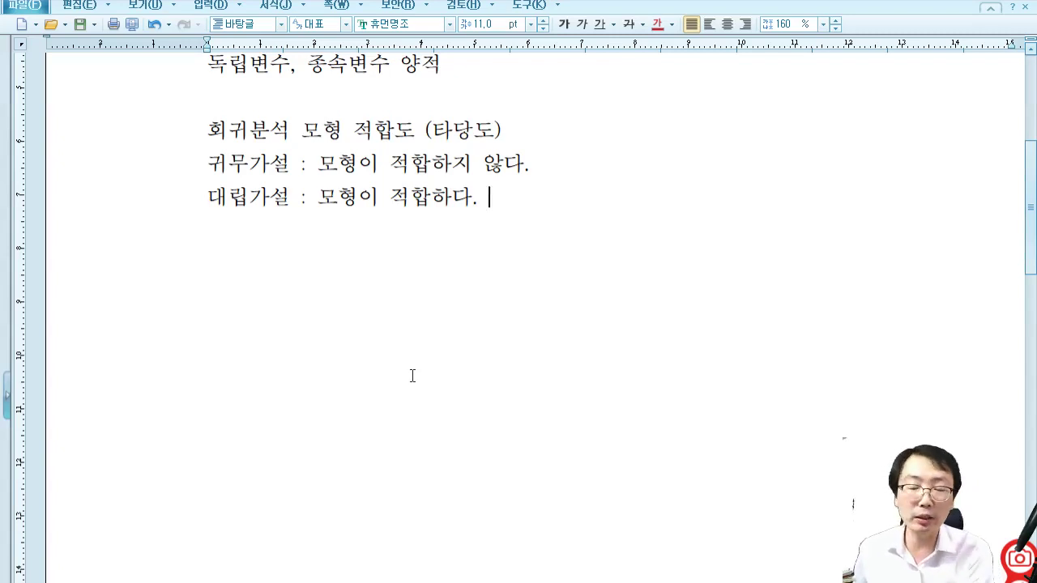
# - Insert the equation β=0 at the end of the 귀무가설 line, entering it as "beta=0" in the equation editor
pyautogui.press('Up')
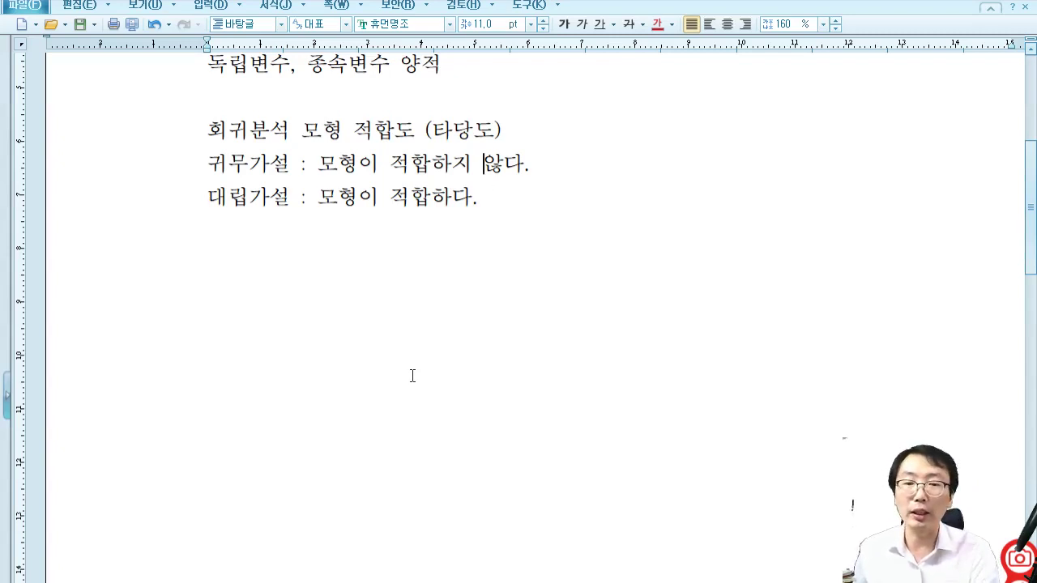
pyautogui.press('End')
pyautogui.hotkey('ctrl', 'n')
pyautogui.write('m')
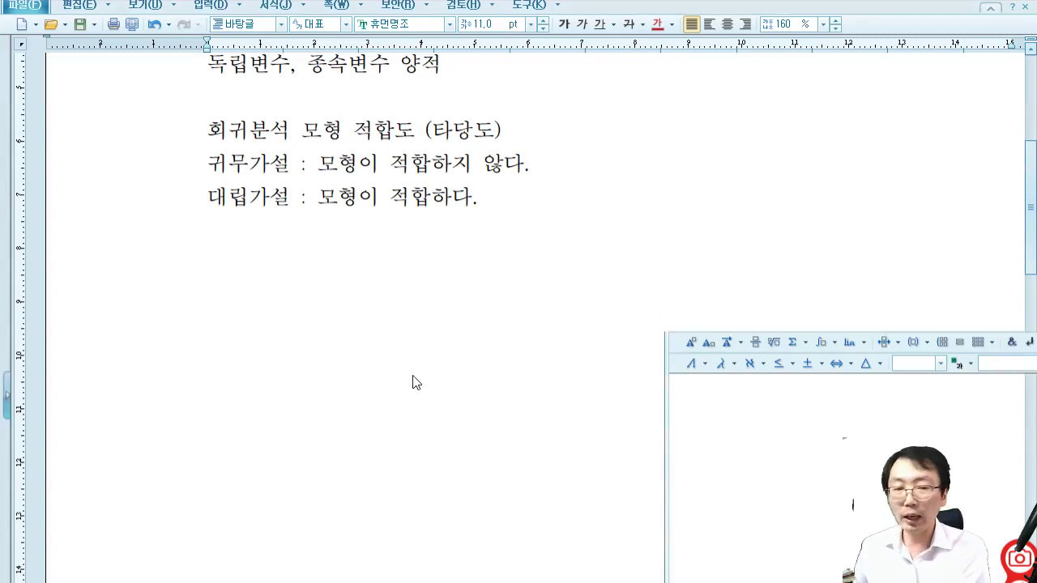
pyautogui.write('ㅠ')
pyautogui.press('BackSpace')
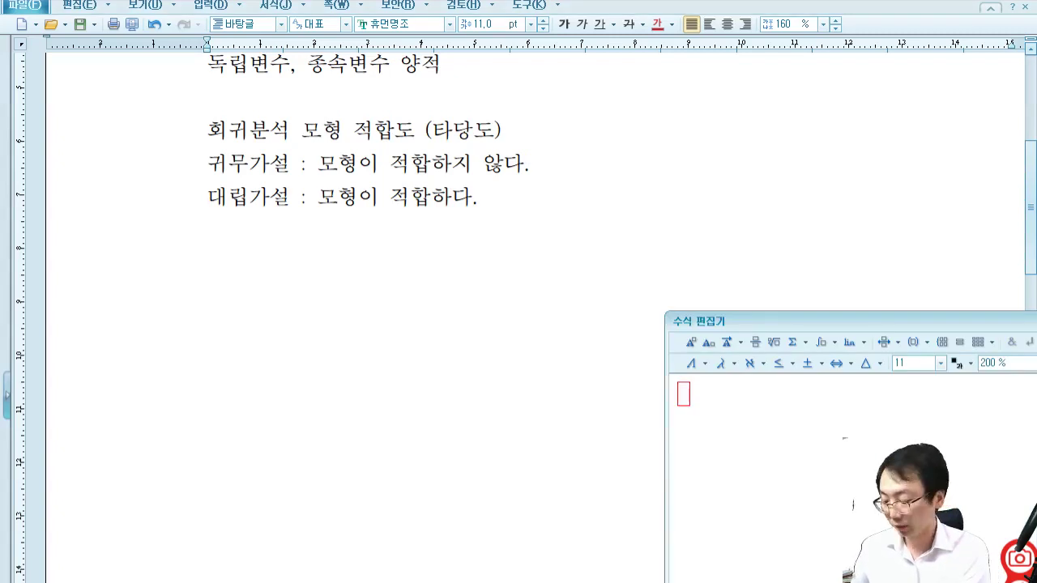
pyautogui.write('ㅠ')
pyautogui.press('BackSpace')
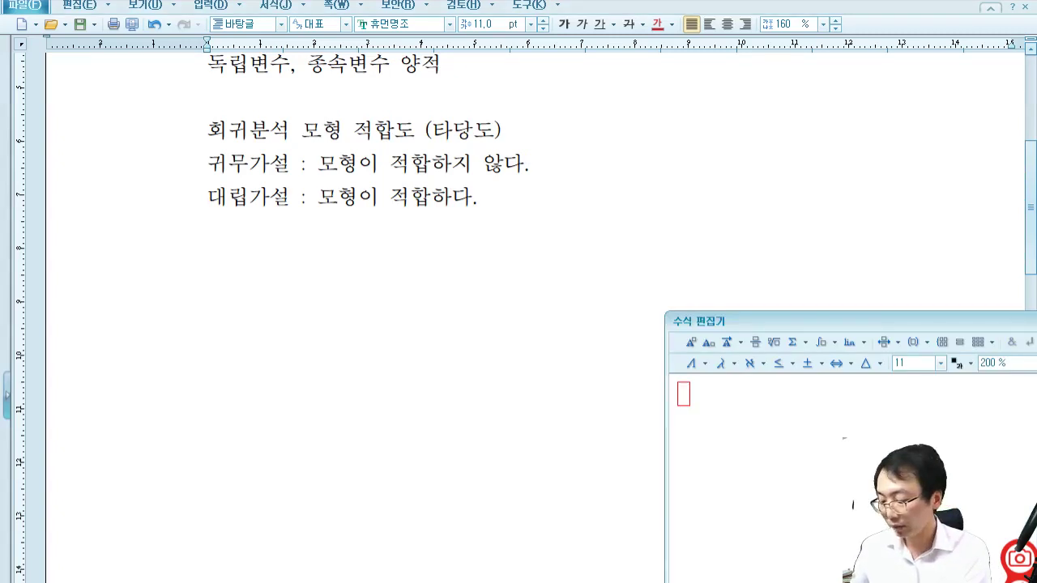
pyautogui.press('Hangul')
pyautogui.write('B')
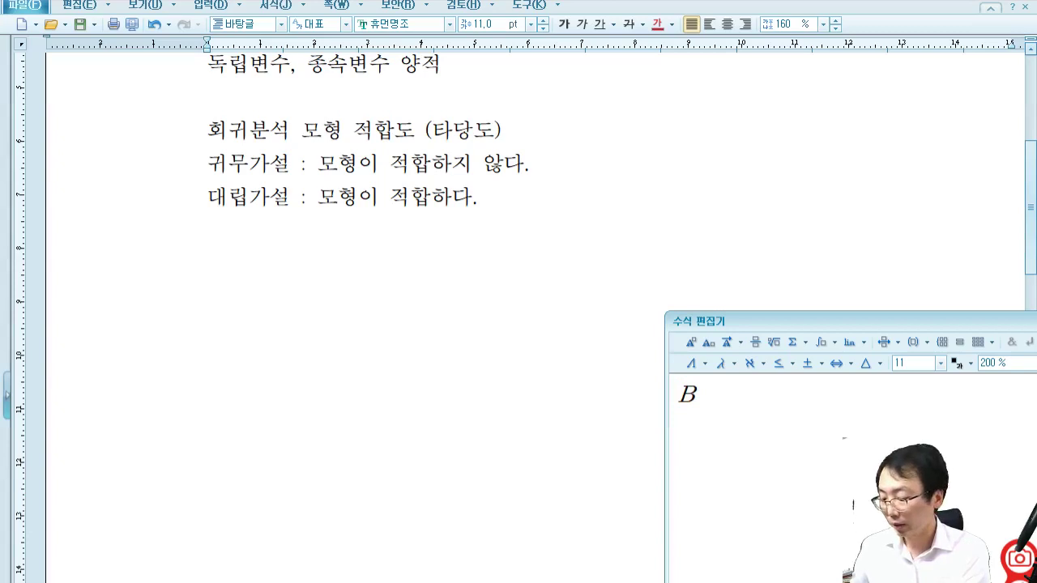
pyautogui.press('BackSpace')
pyautogui.write('beta')
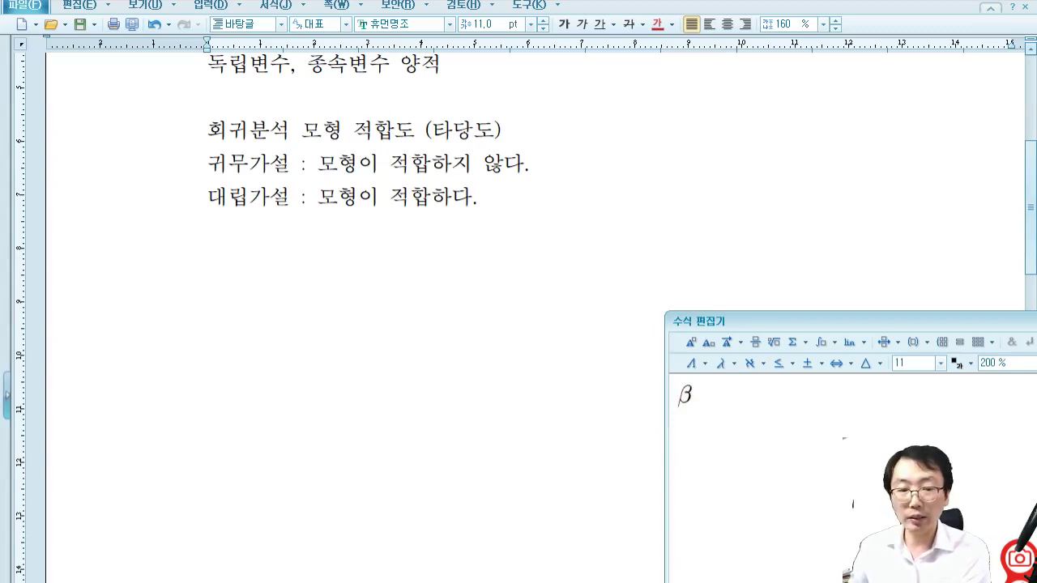
pyautogui.write('0')
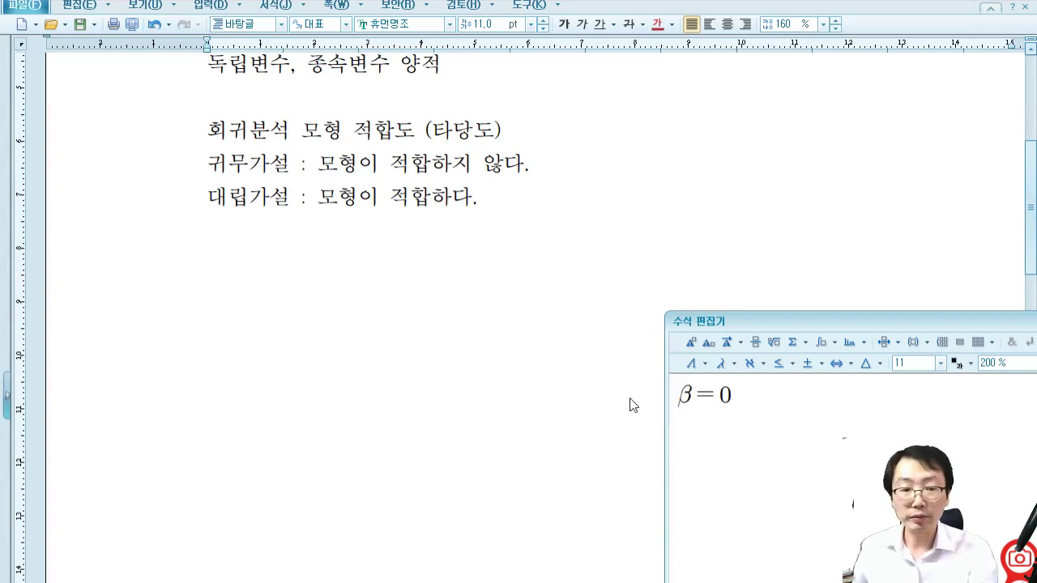
pyautogui.moveTo(952, 324); pyautogui.dragTo(517, 205)
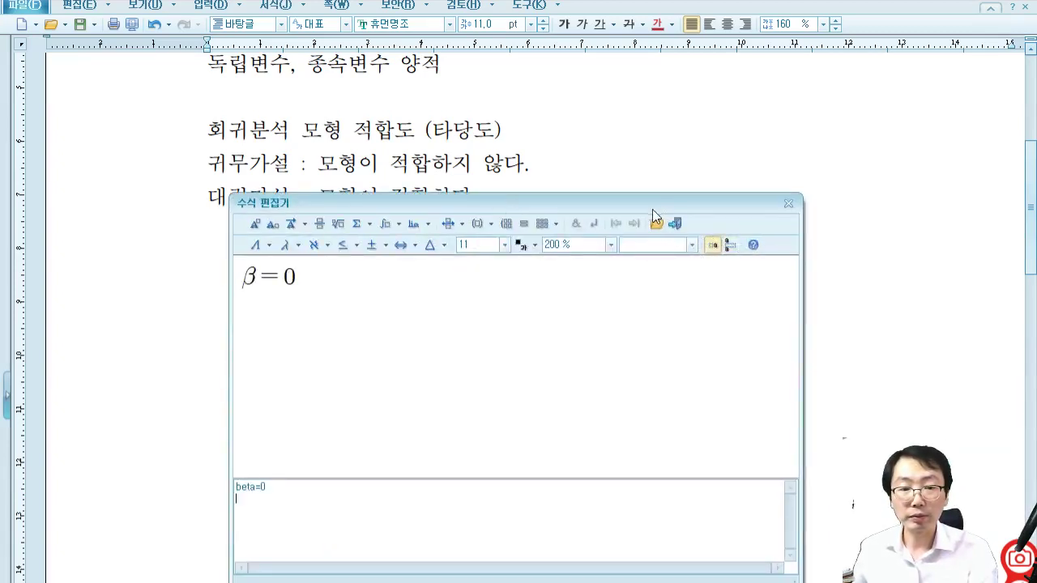
pyautogui.click(674, 224)
# - Copy the β=0 equation from the 귀무가설 line to the end of the 대립가설 line
pyautogui.hotkey('shift', 'Left')
pyautogui.hotkey('shift', 'Left')
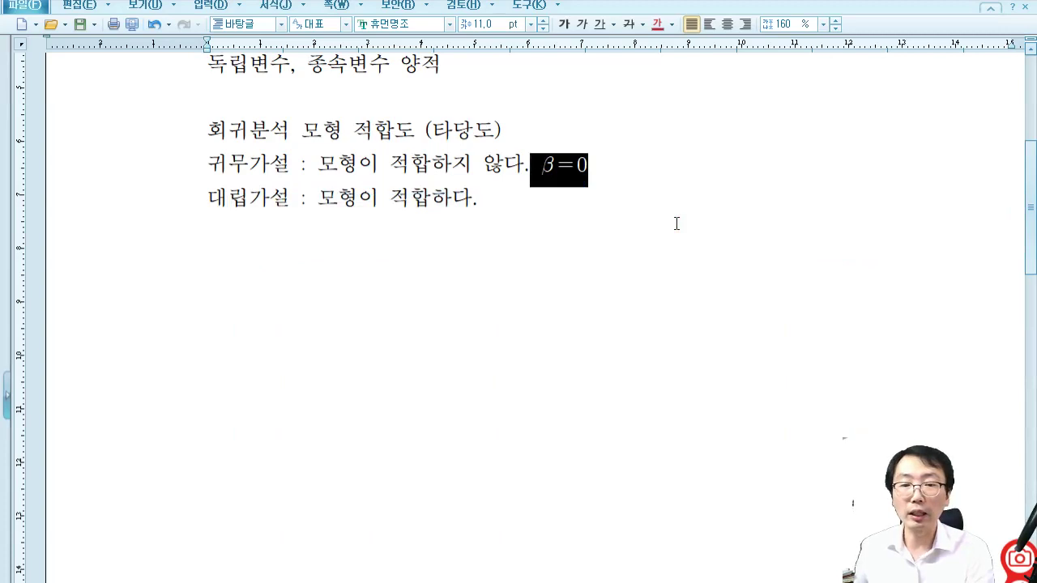
pyautogui.hotkey('shift', 'Right')
pyautogui.hotkey('ctrl', 'c')
pyautogui.press('Down')
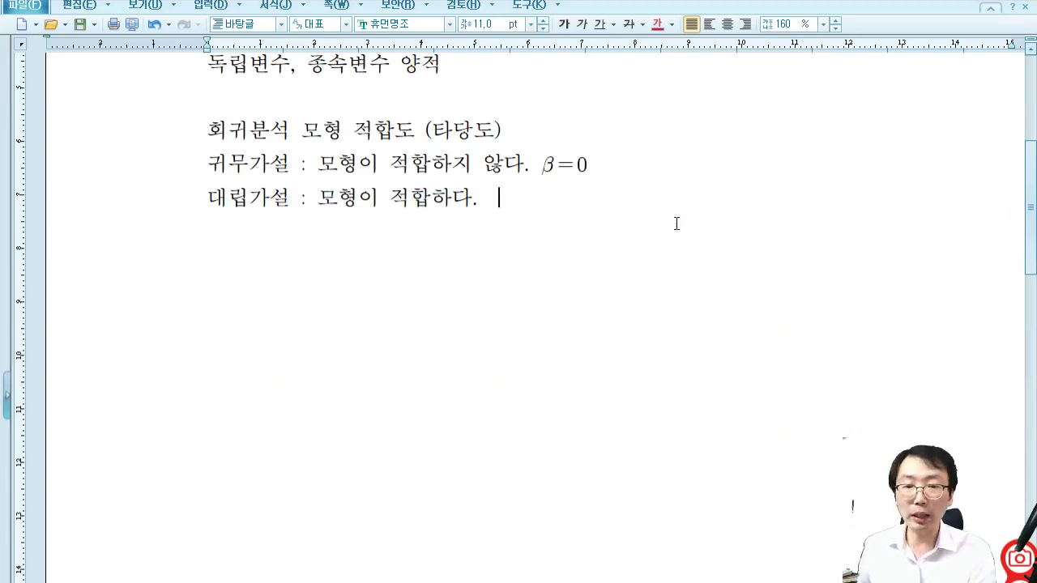
pyautogui.hotkey('ctrl', 'v')
# - Change the equation at the end of the 대립가설 line to β≠0
pyautogui.doubleClick(544, 200)
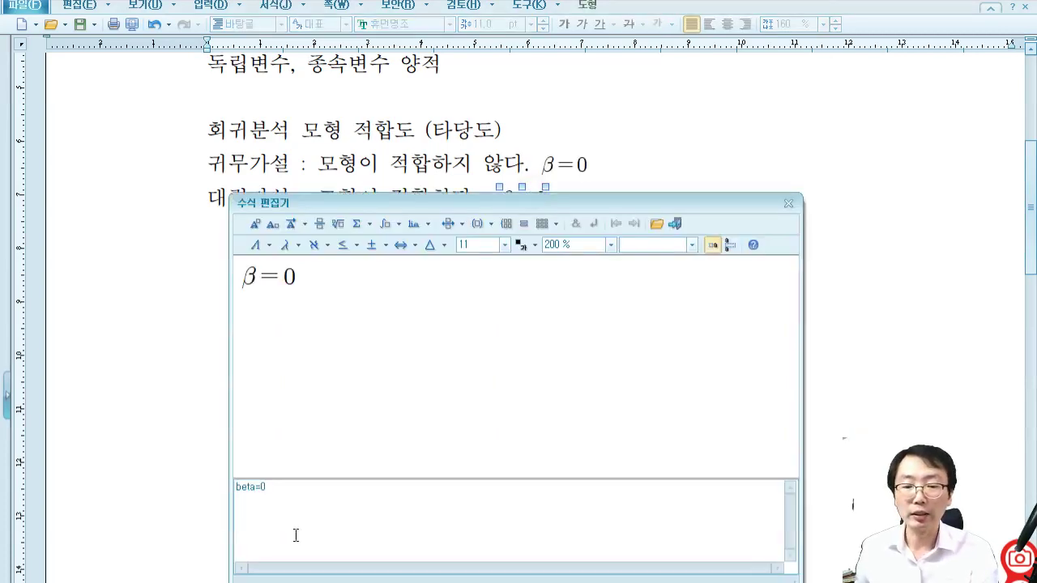
pyautogui.click(259, 485)
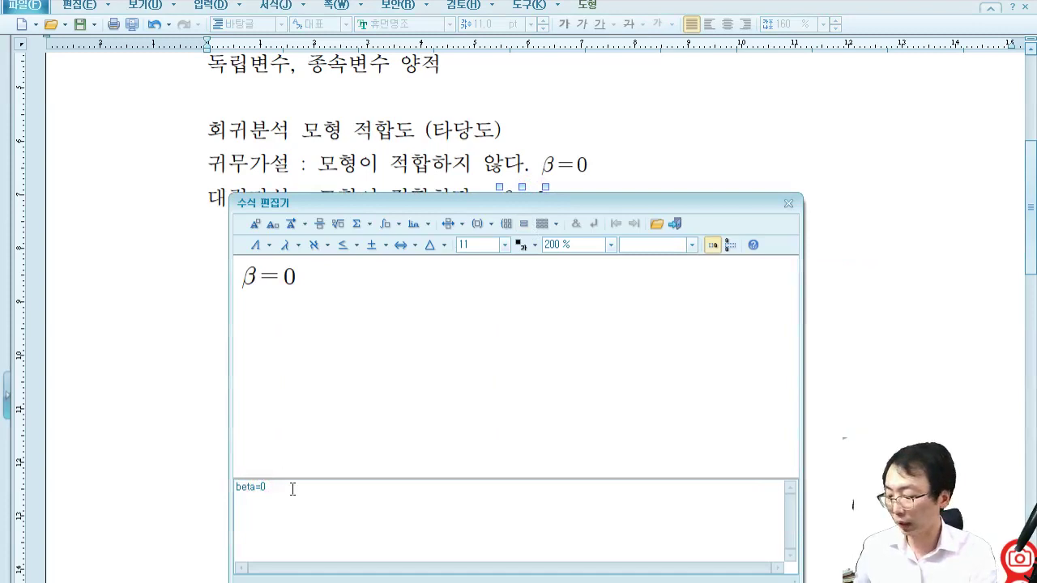
pyautogui.write('!')
pyautogui.hotkey('shift', 'Escape')
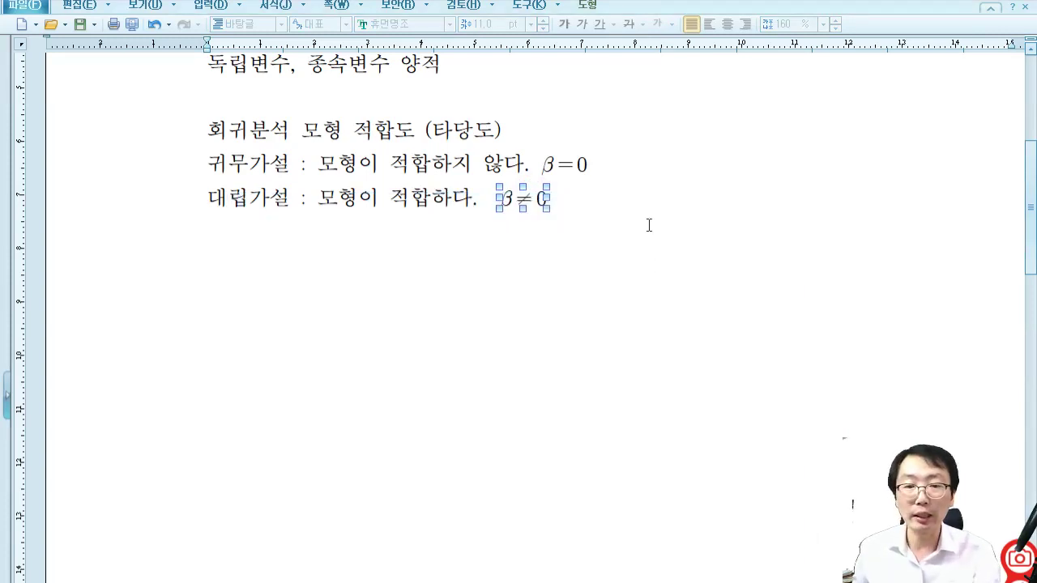
# - Write "결정계수, 수정된 결정계수 최소한 0.3 이상" one blank line below the 대립가설 line
pyautogui.click(630, 203)
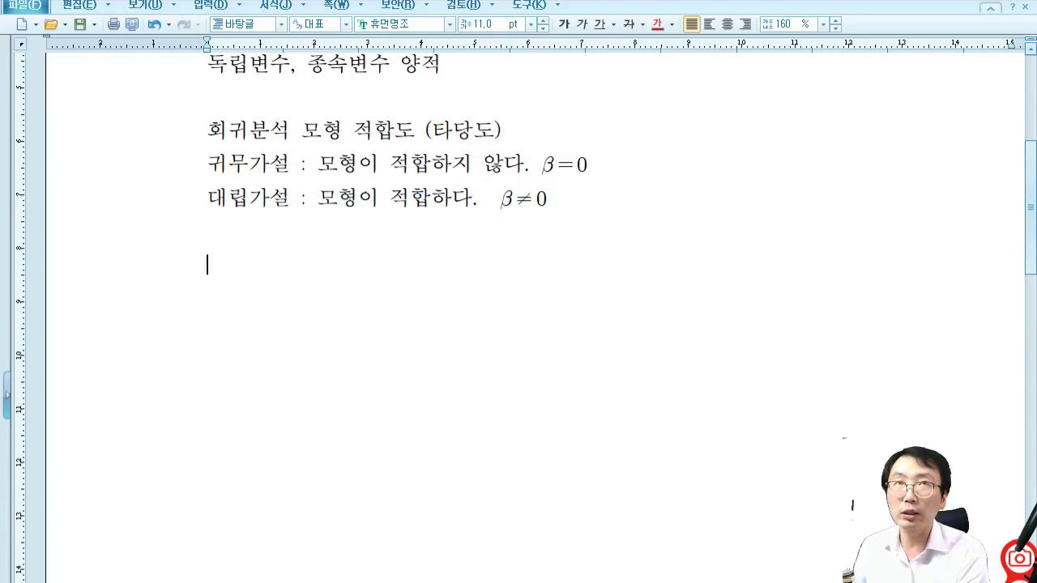
pyautogui.write('결정계수')
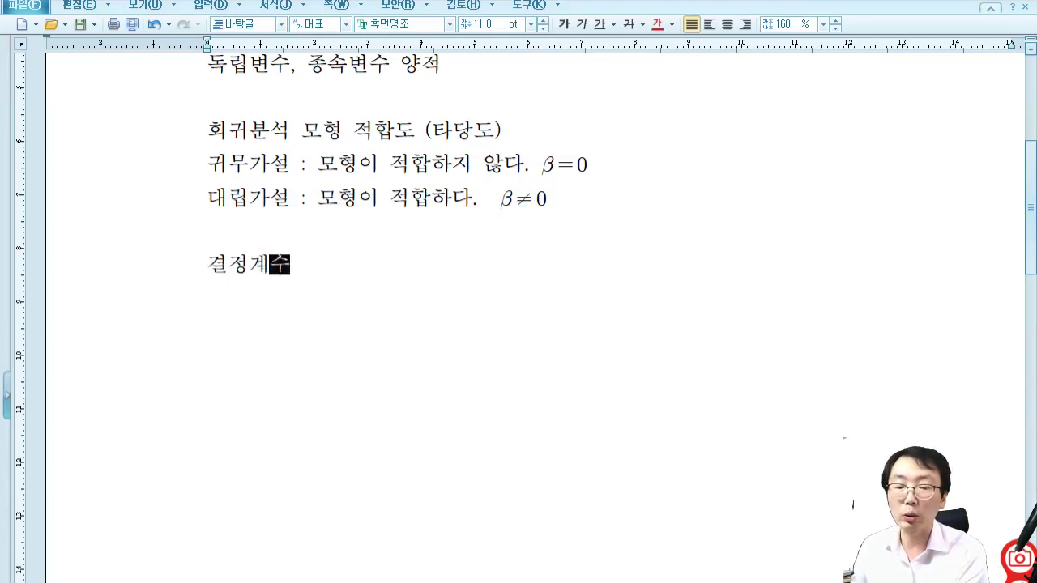
pyautogui.write(', 수정')
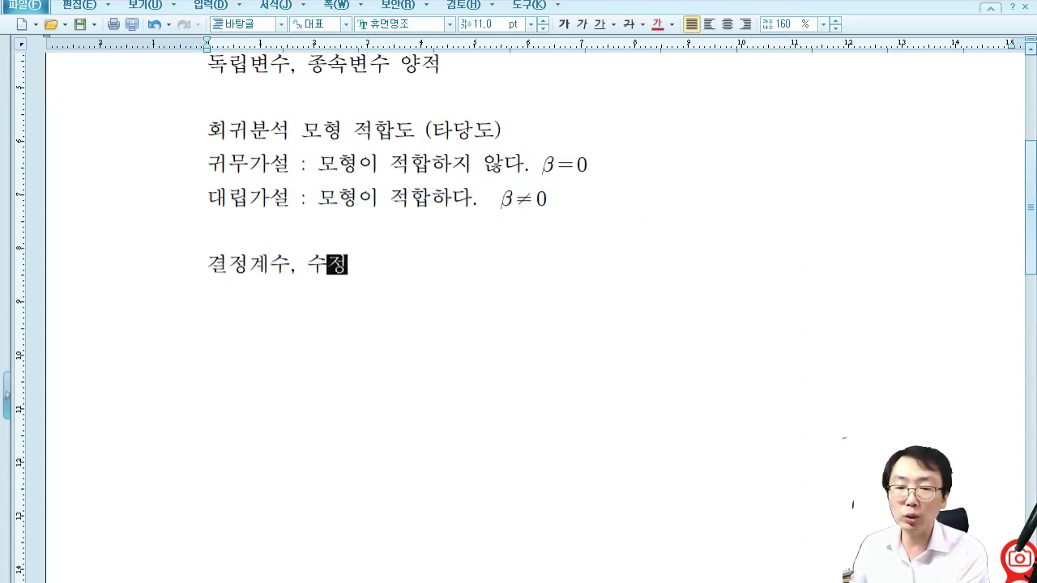
pyautogui.write('된 겨결정계수 ')
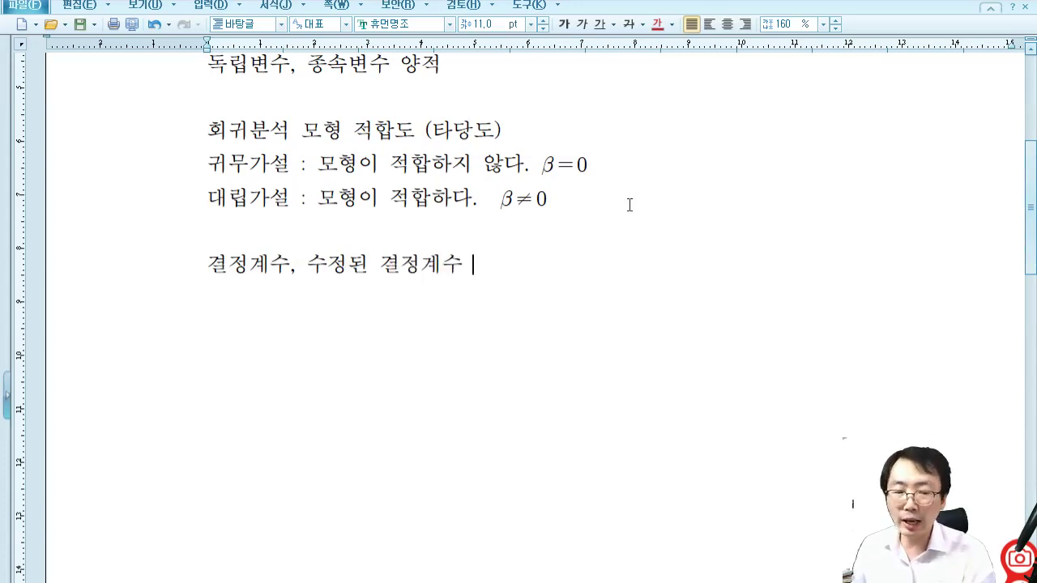
pyautogui.write('0.3')
pyautogui.press('Left')
pyautogui.press('Left')
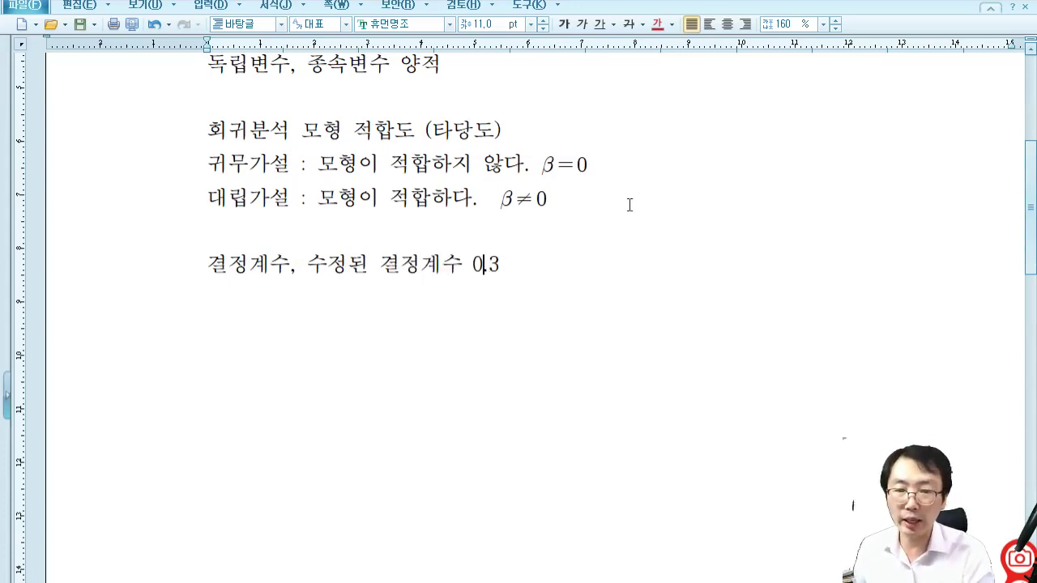
pyautogui.press('Left')
pyautogui.write('칫')
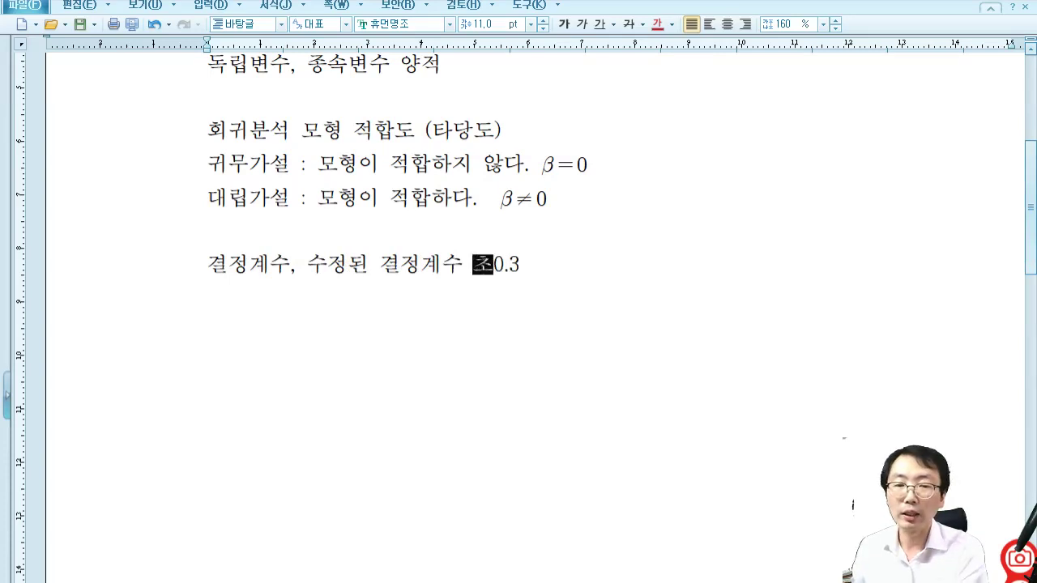
pyautogui.write('소한')
pyautogui.press('End')
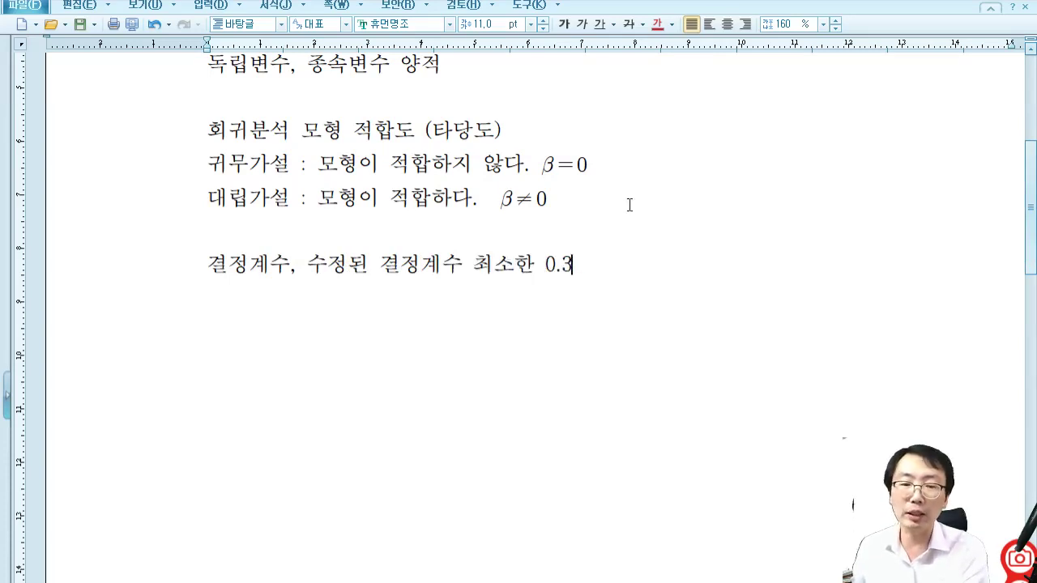
pyautogui.write('이상')
# - Append "상관분석 p값과 상관계수" to the end of the "X, Y 상관관계 상관분석 양의 방향" line
pyautogui.press('Up')
pyautogui.press('Up')
pyautogui.press('Up')
pyautogui.press('Up')
pyautogui.press('Up')
pyautogui.press('Up')
pyautogui.press('Up')
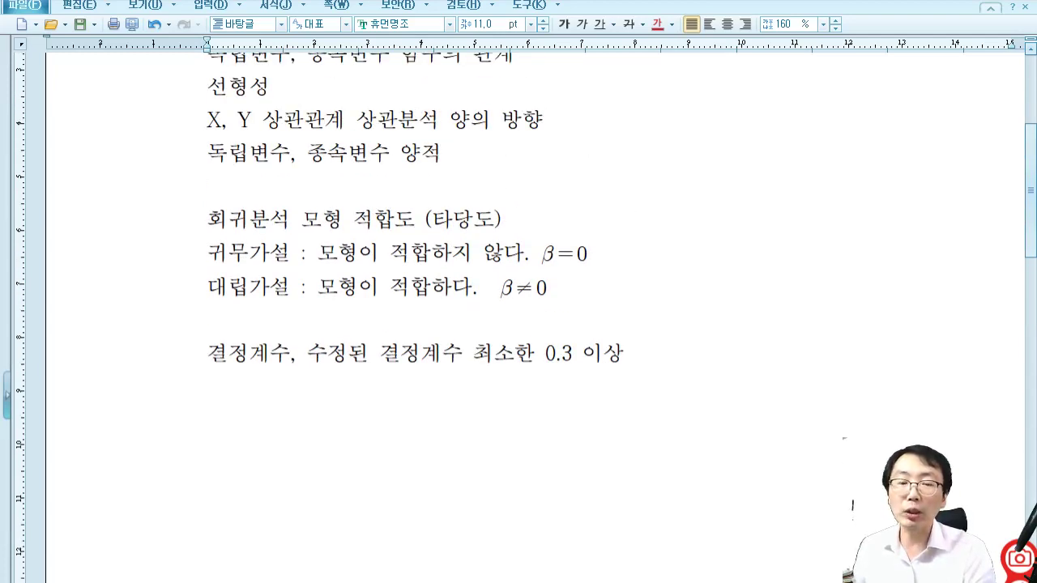
pyautogui.write('상관ㄱ')
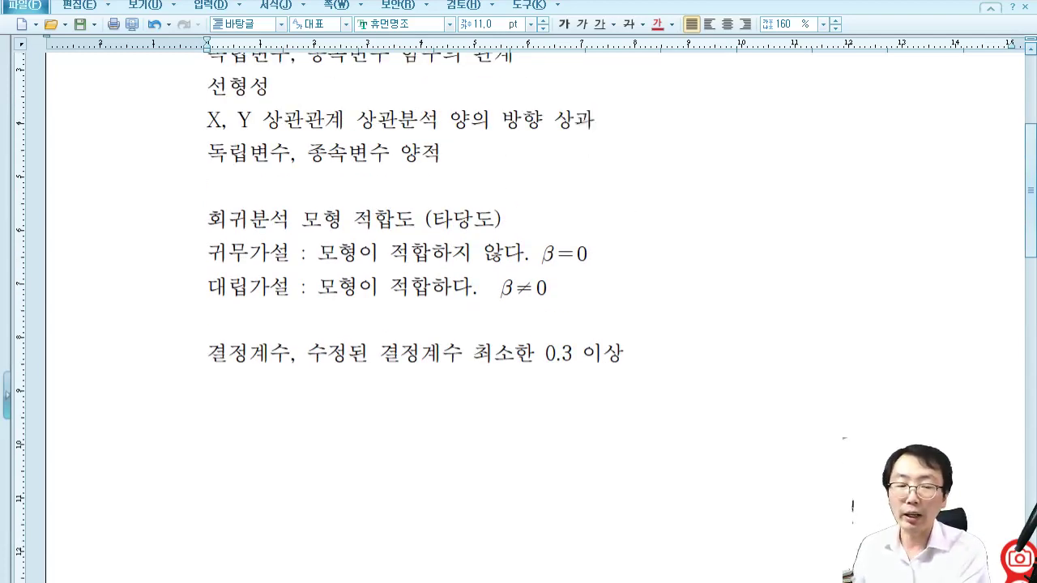
pyautogui.write('계수')
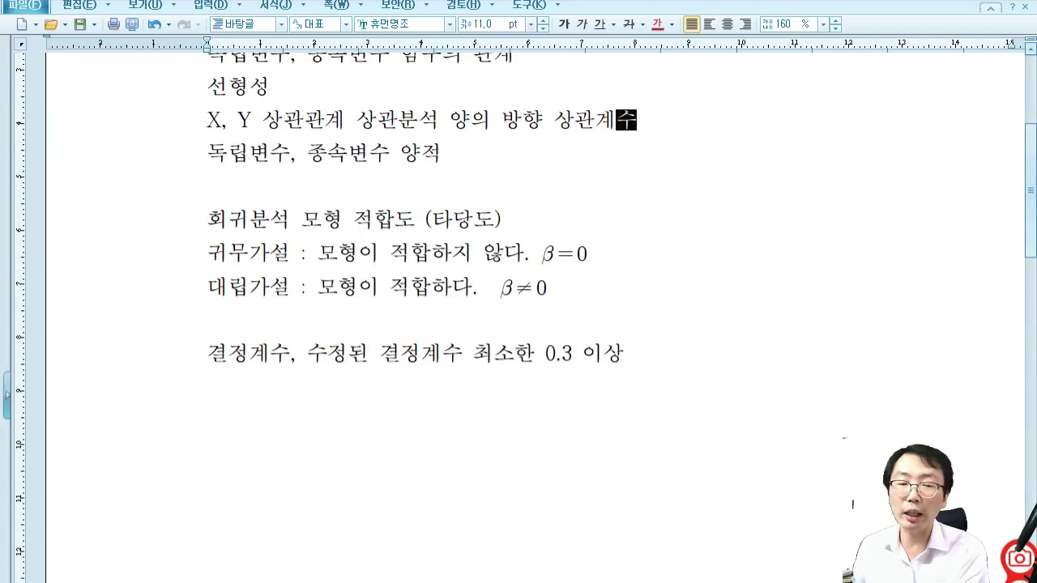
pyautogui.press('BackSpace')
pyautogui.press('BackSpace')
pyautogui.press('BackSpace')
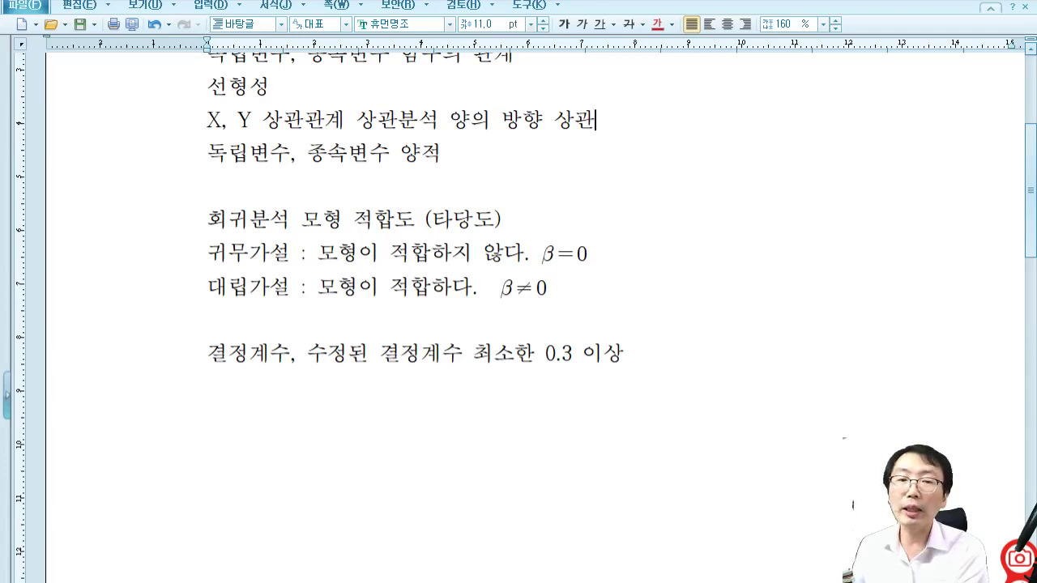
pyautogui.write('분석 p')
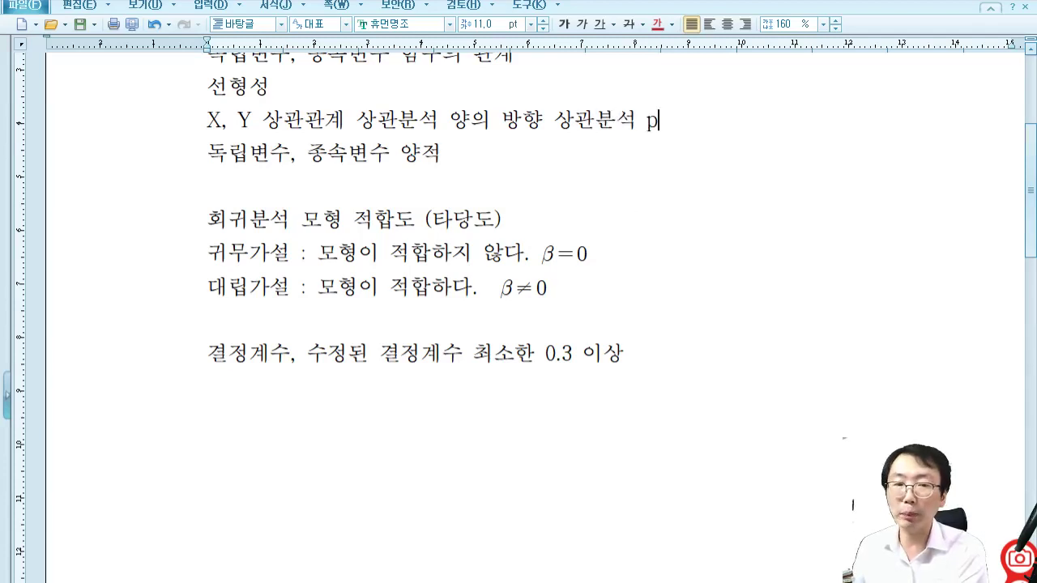
pyautogui.write('값과 상ㄱ')
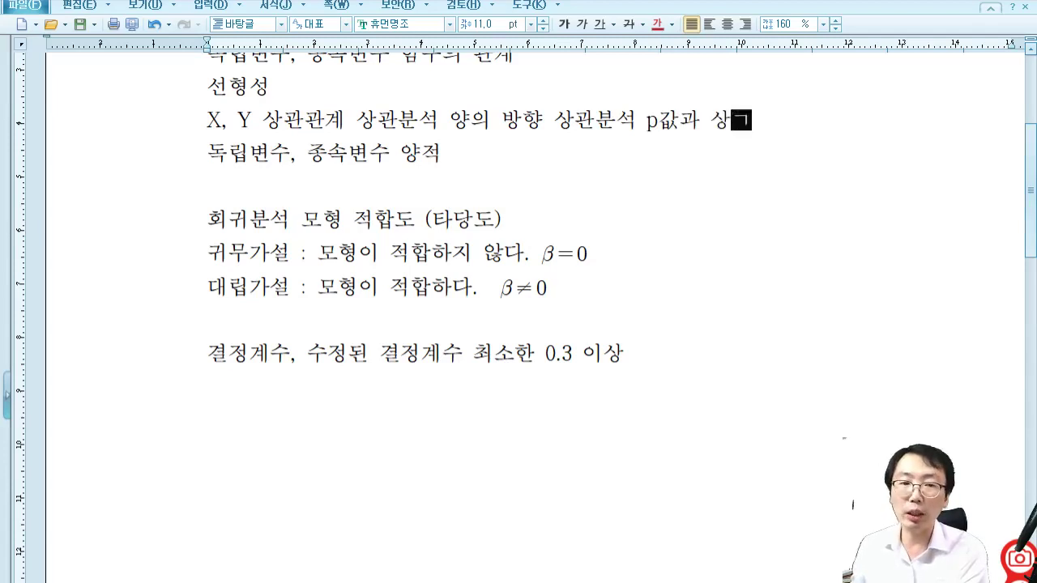
pyautogui.write('관계수')
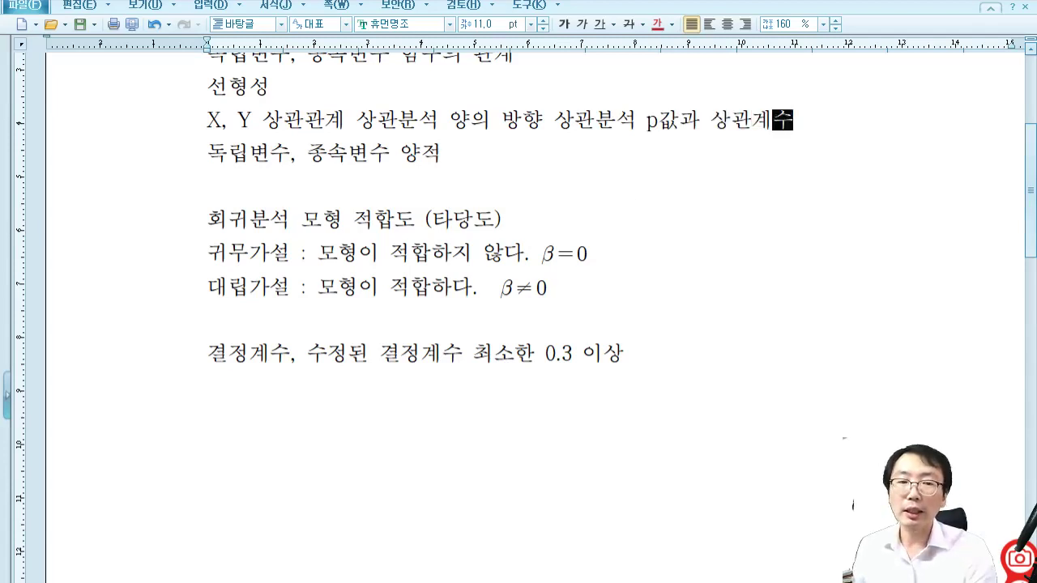
# - Append "0.6" after "상관분석 p값과 상관계수" at the end of the X, Y 상관관계 line
pyautogui.press('Left')
pyautogui.press('Left')
pyautogui.press('Left')
pyautogui.press('Left')
pyautogui.press('Left')
pyautogui.press('Left')
pyautogui.press('Left')
pyautogui.press('Left')
pyautogui.press('Left')
pyautogui.press('Right')
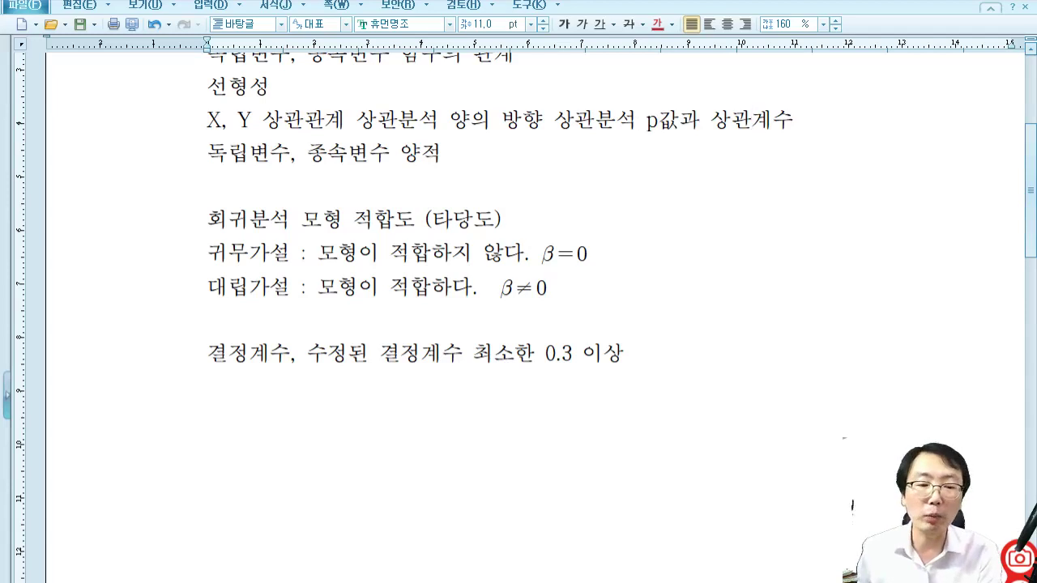
pyautogui.press('Right')
pyautogui.press('Right')
pyautogui.press('Right')
pyautogui.press('Right')
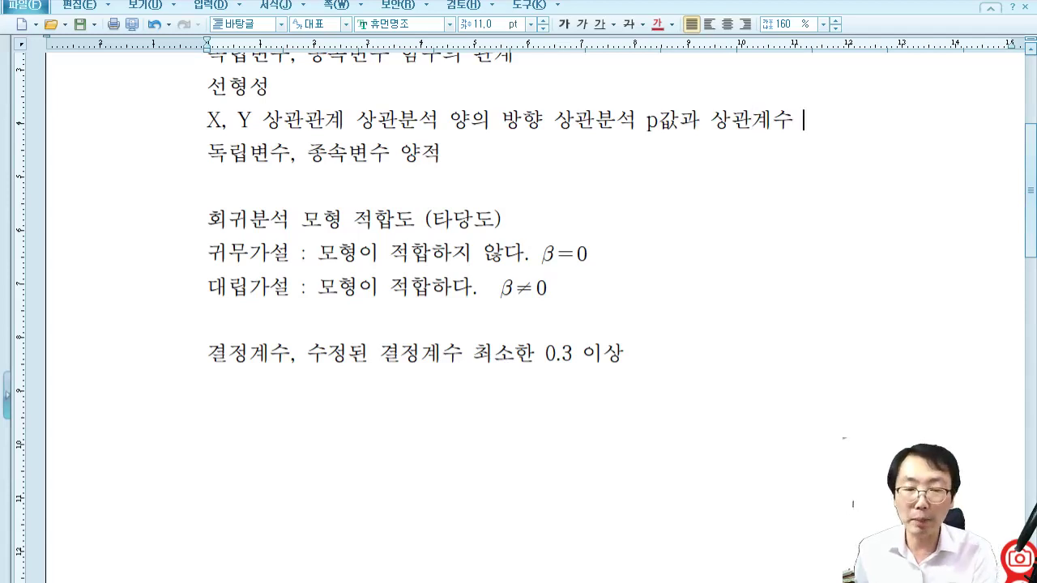
pyautogui.write('0.6')
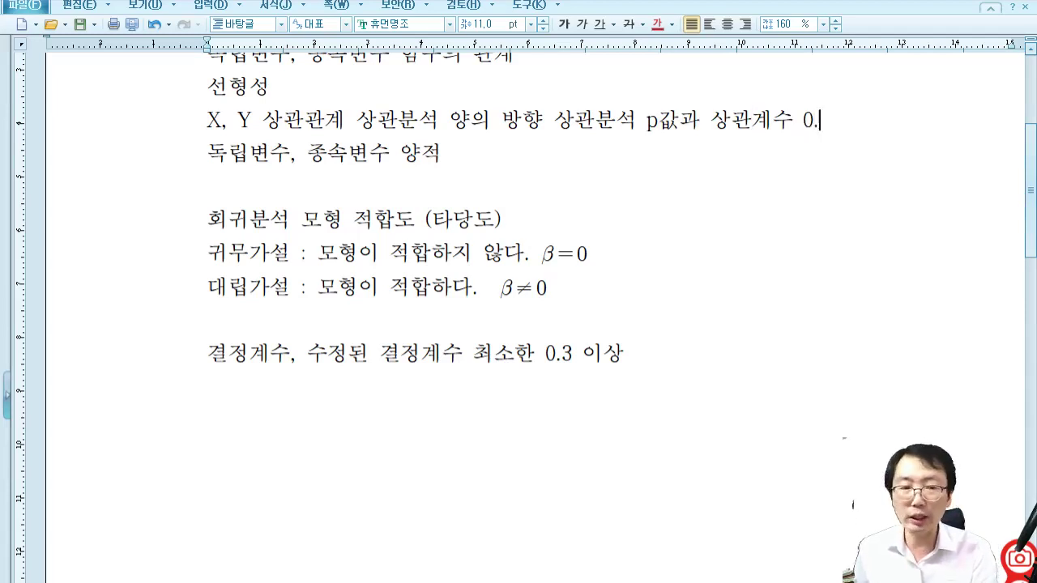
# - Insert "절대값" before 0.6 at the end of the X, Y 상관관계 line
pyautogui.press('Left')
pyautogui.press('Left')
pyautogui.press('Left')
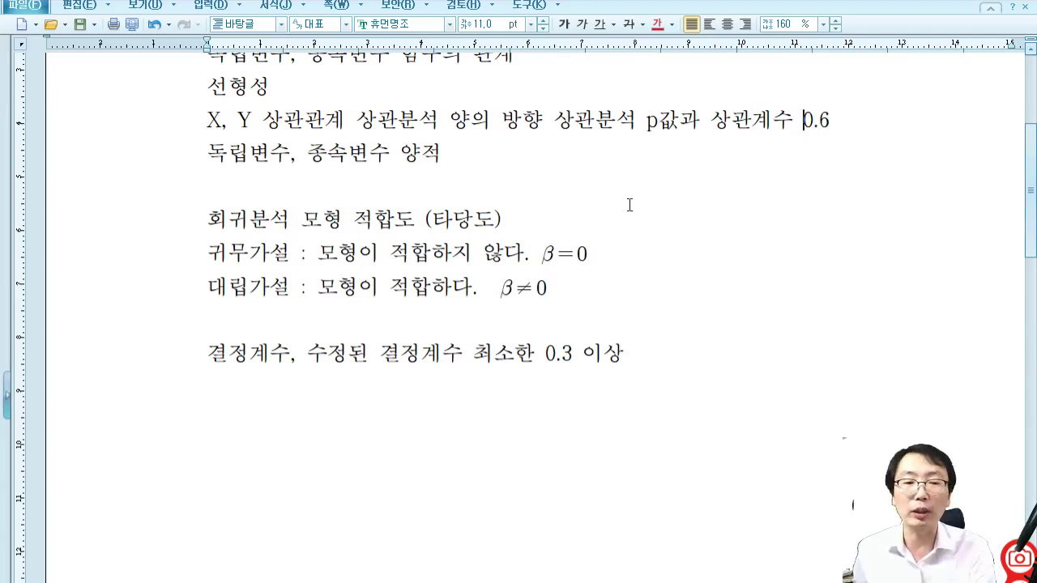
pyautogui.write('정')
pyautogui.press('BackSpace')
pyautogui.write('절대')
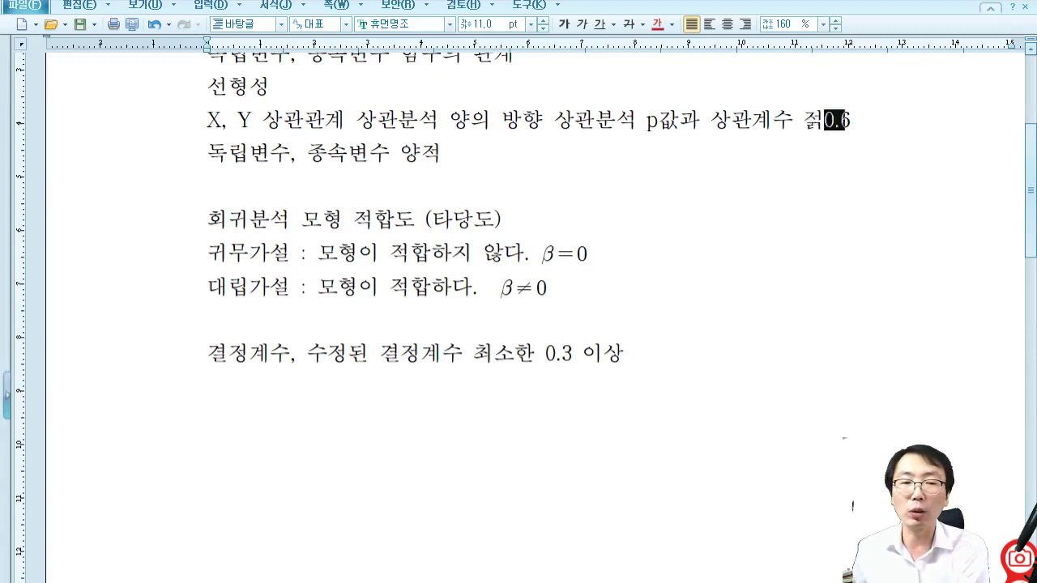
pyautogui.write('값')
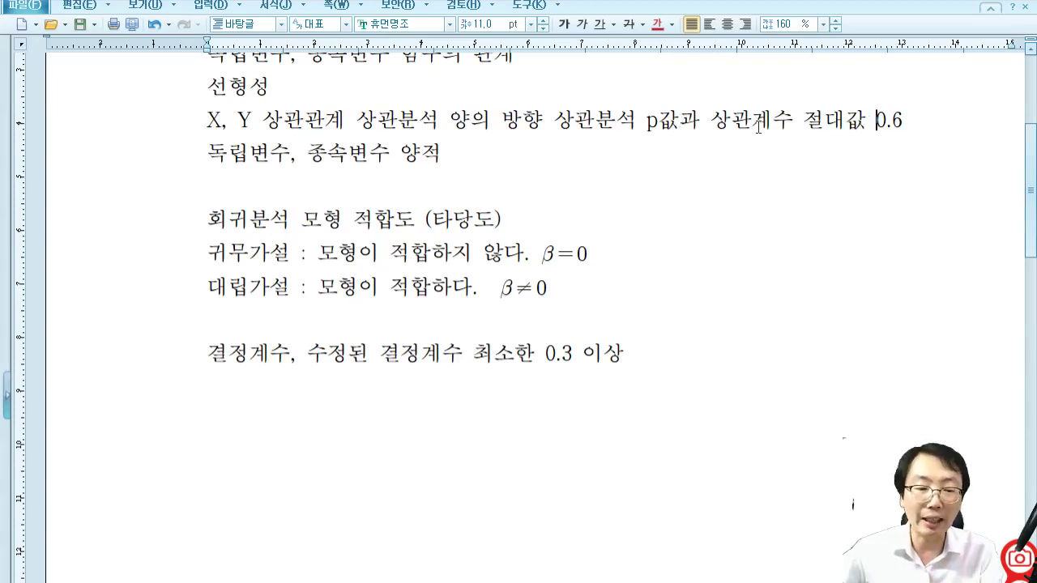
# - Write "분산분석 : 유의확률 0.05 작아야" on a new line below the 결정계수 line and highlight both lines in turn
pyautogui.click(679, 357)
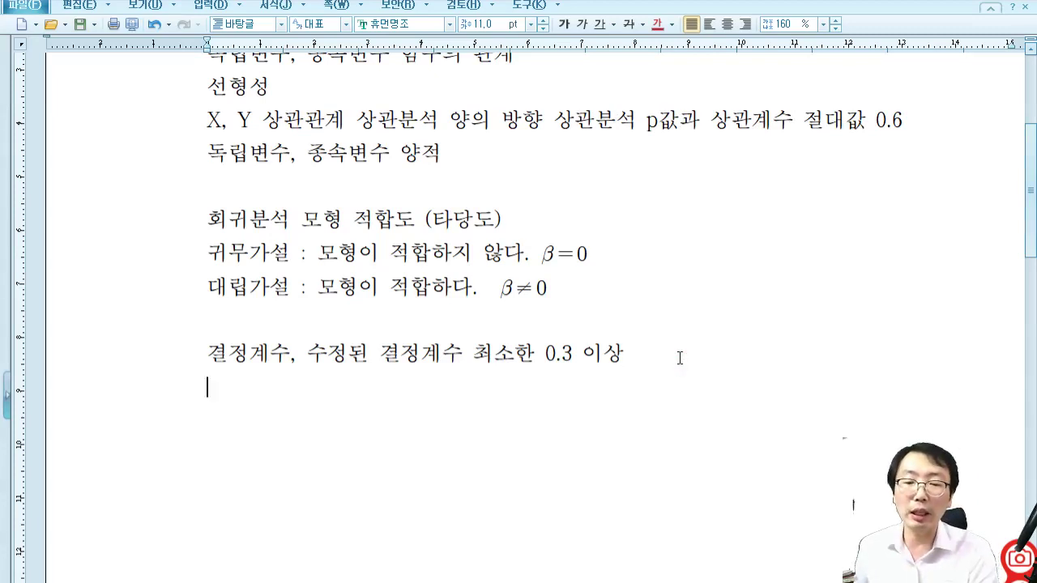
pyautogui.press('Return')
pyautogui.write('분산')
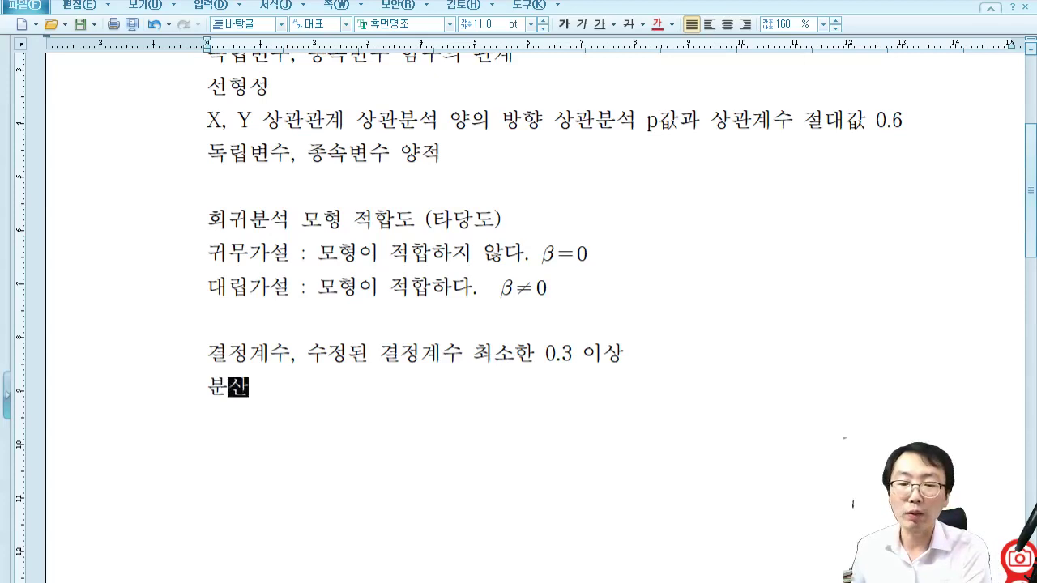
pyautogui.write('분석 ')
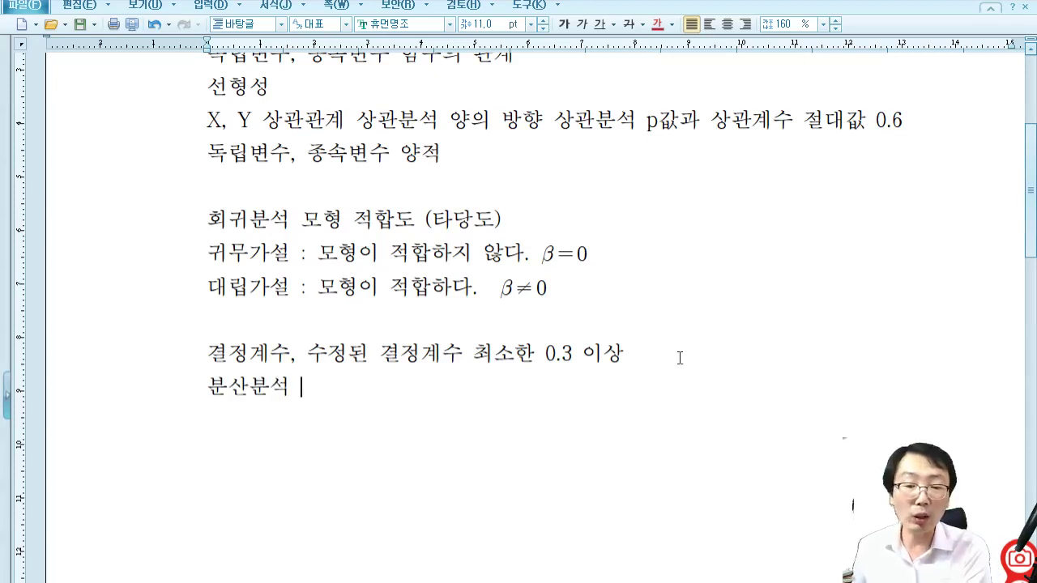
pyautogui.write('"')
pyautogui.press('BackSpace')
pyautogui.press('BackSpace')
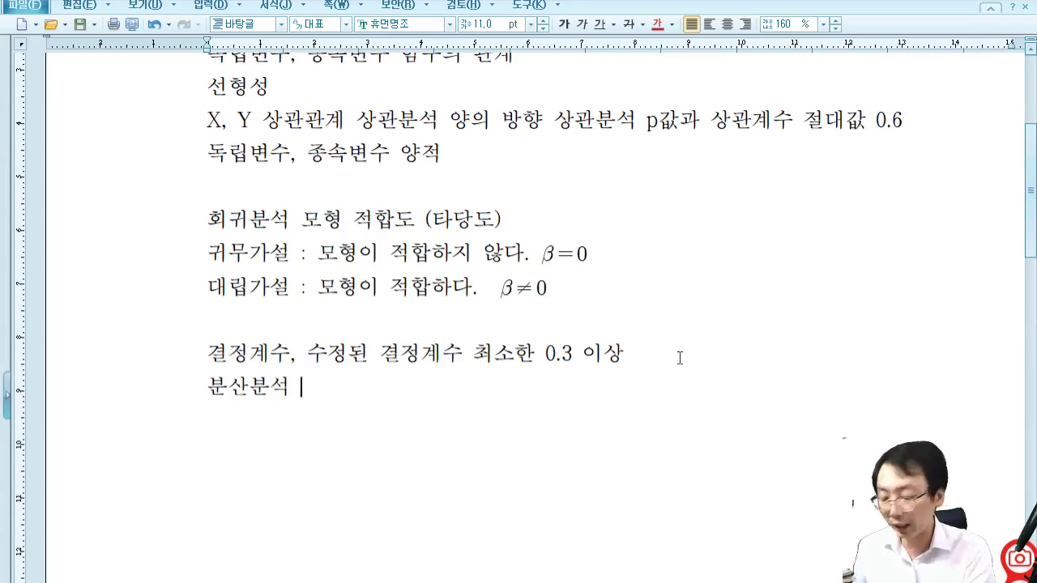
pyautogui.write(':')
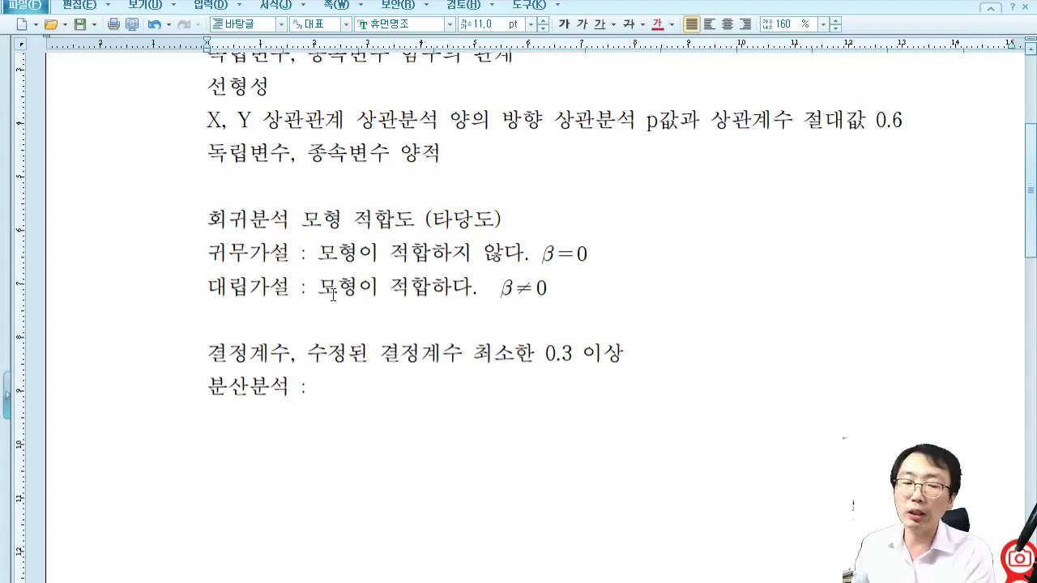
pyautogui.write('유')
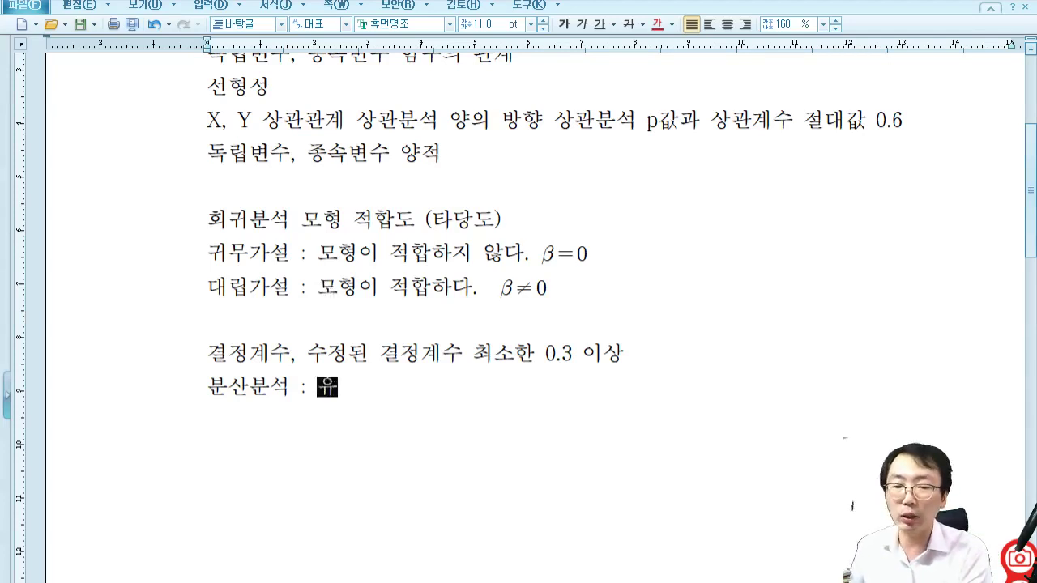
pyautogui.write('의확ㄹ률 ')
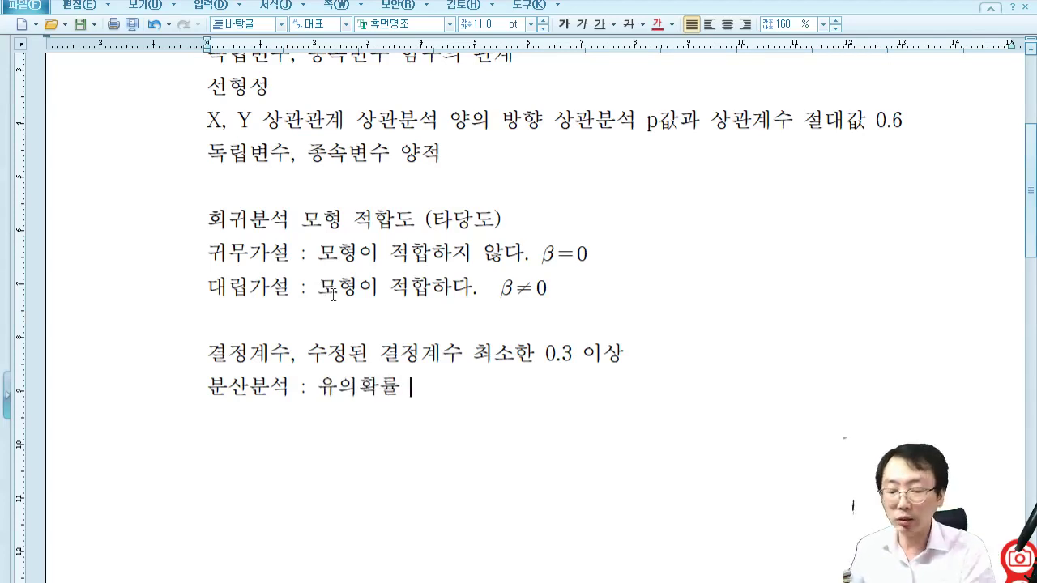
pyautogui.write('0.05 작아야')
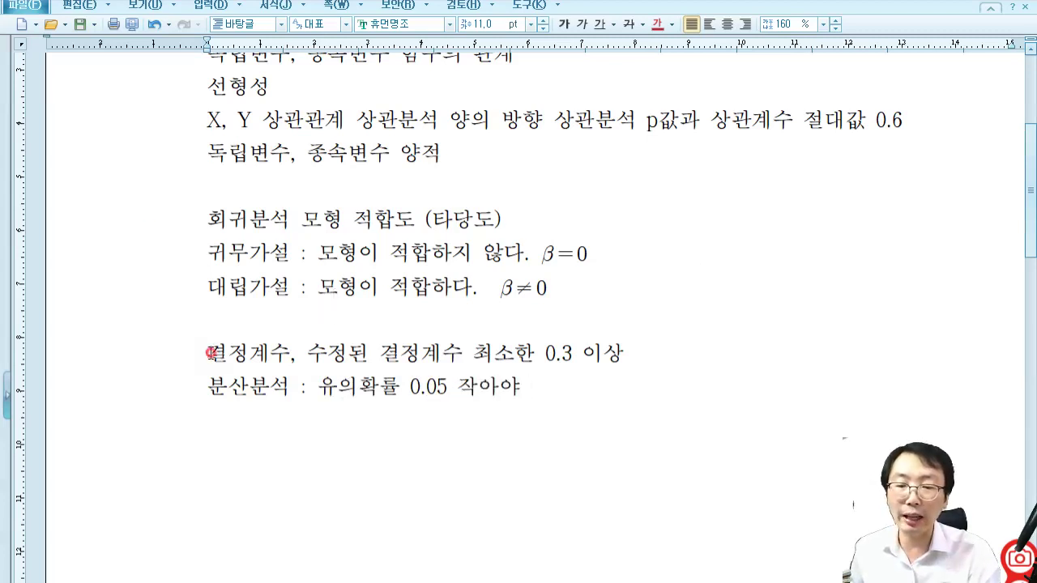
pyautogui.moveTo(208, 352); pyautogui.dragTo(709, 353)
pyautogui.moveTo(191, 391); pyautogui.dragTo(553, 392)
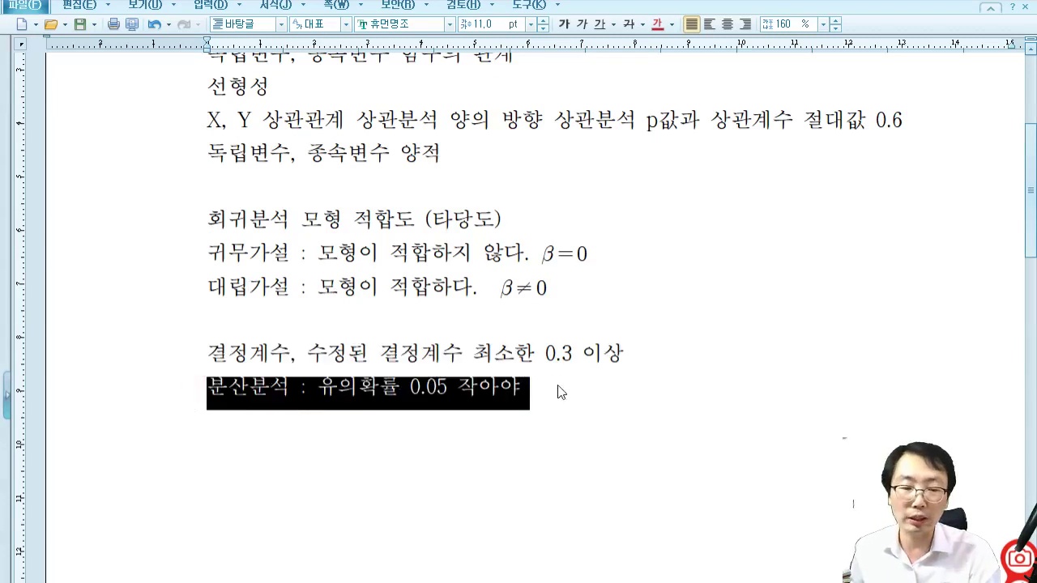
# - Write the heading "회귀계수의 유의성" one blank line below the 분산분석 line
pyautogui.click(557, 391)
pyautogui.press('Return')
pyautogui.press('Return')
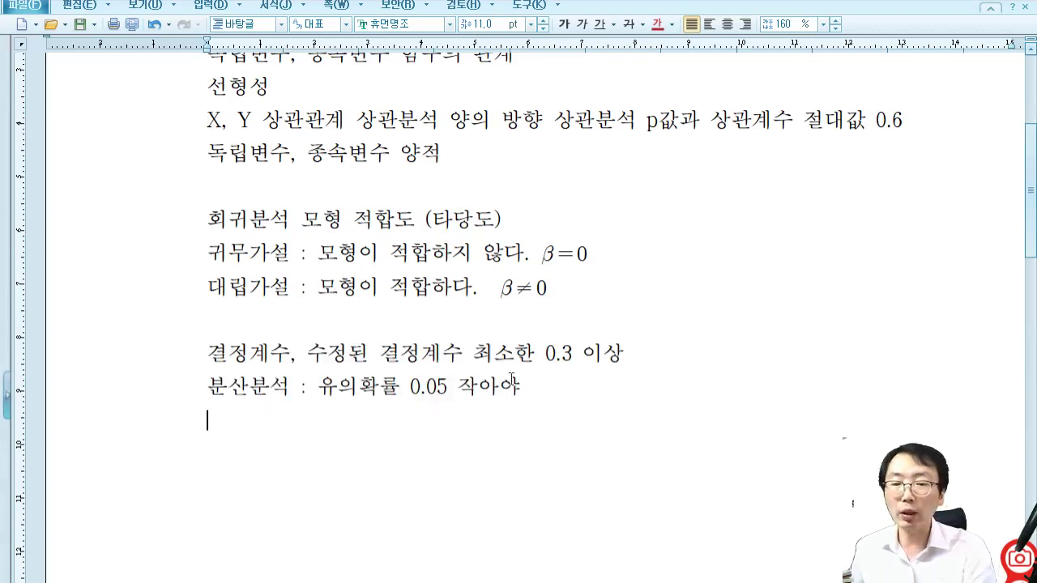
pyautogui.write('회귀')
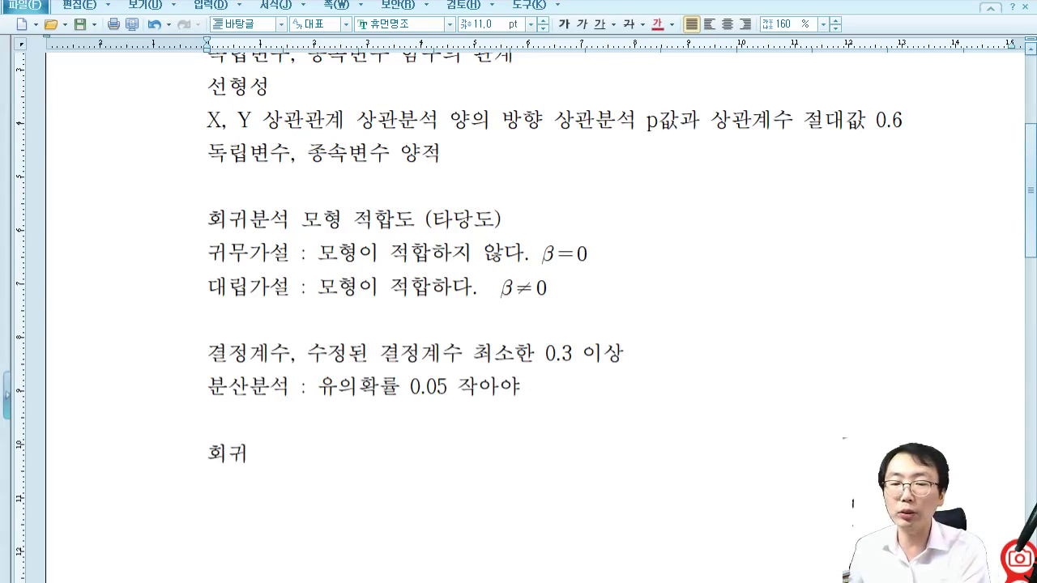
pyautogui.write('분석')
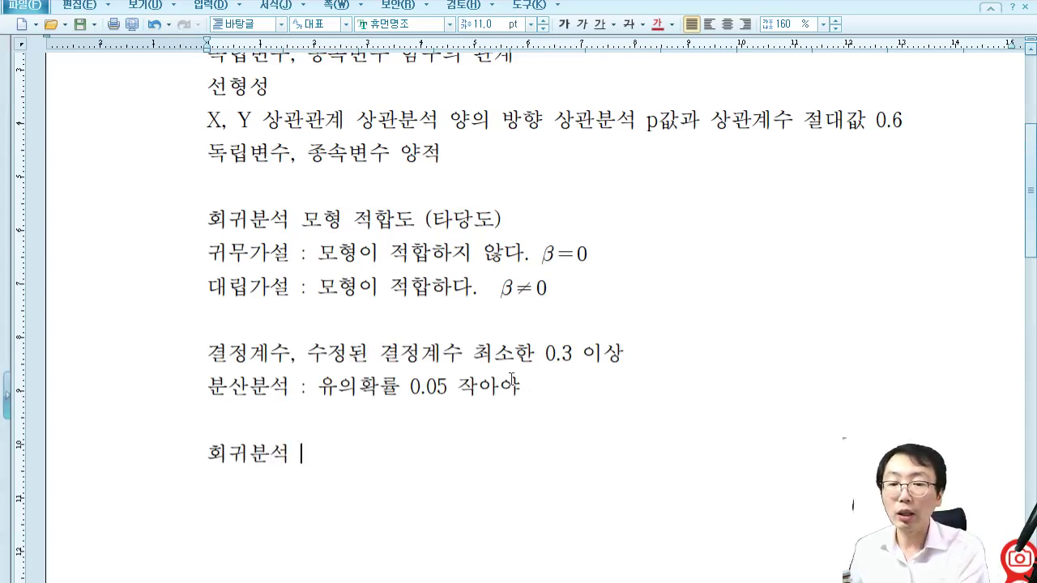
pyautogui.press('BackSpace')
pyautogui.press('BackSpace')
pyautogui.press('BackSpace')
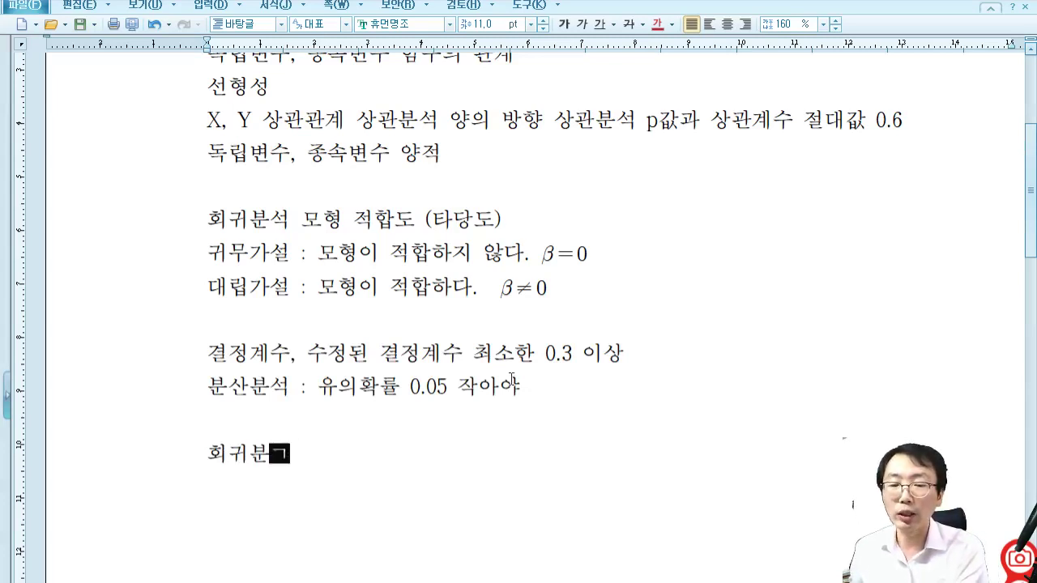
pyautogui.write('계수의 유의')
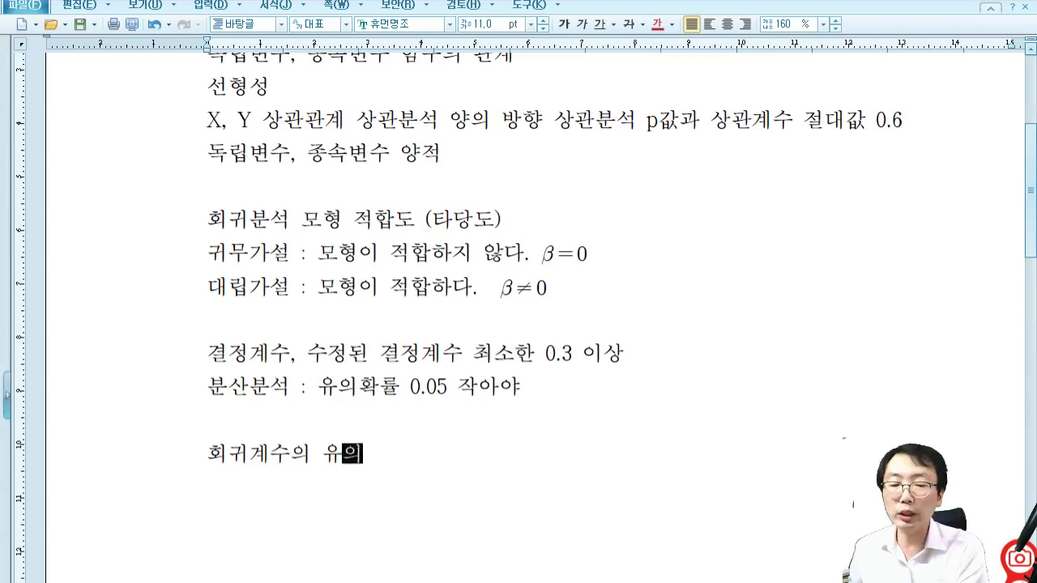
pyautogui.write('ㄱ성 ')
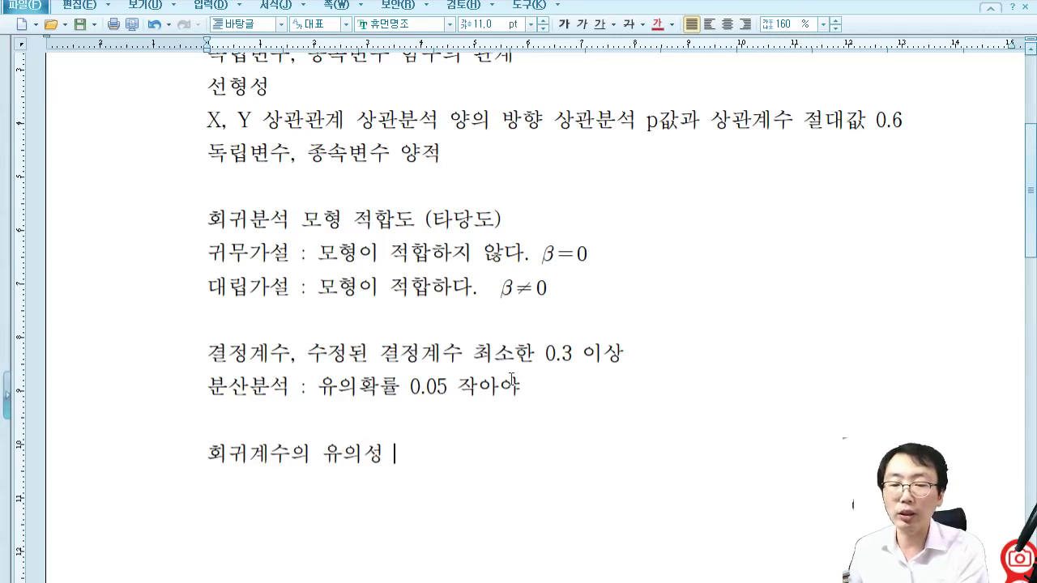
# - Write "귀무가설 : 회귀계수 의미가 없다." on the line below the 회귀계수의 유의성 heading
pyautogui.write('귀묵')
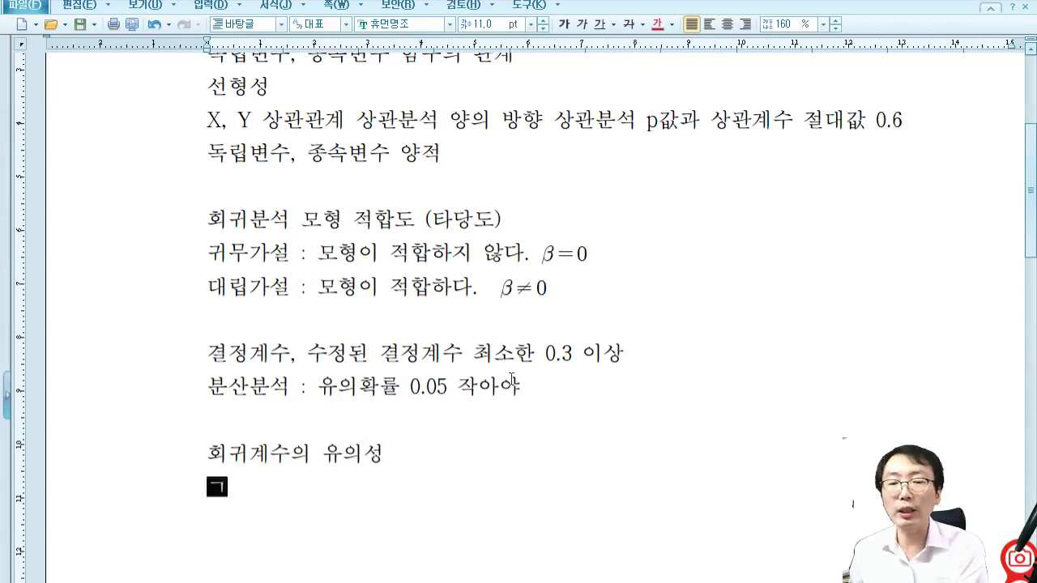
pyautogui.write('가설 : ')
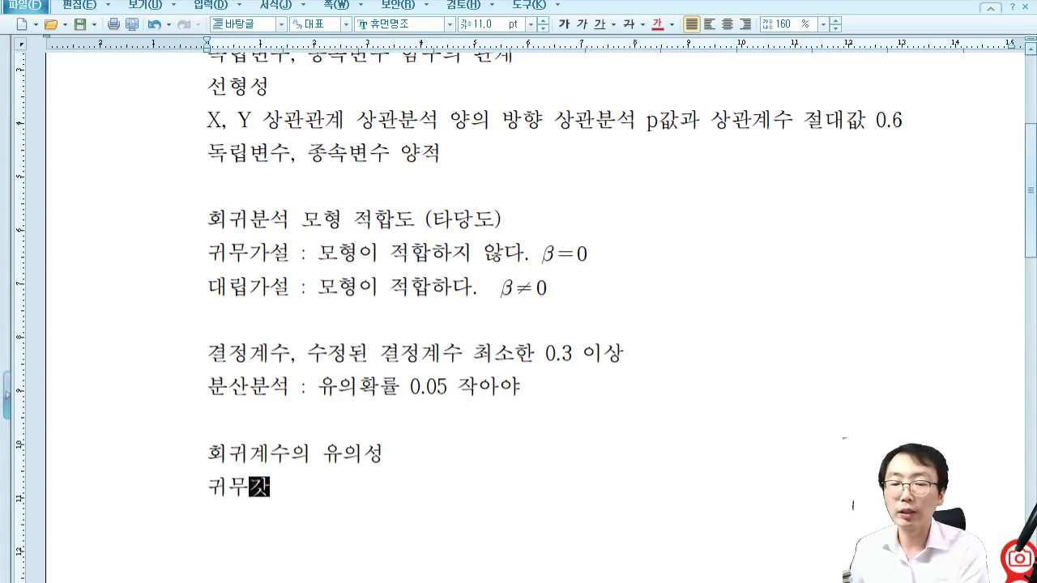
pyautogui.write('회귀')
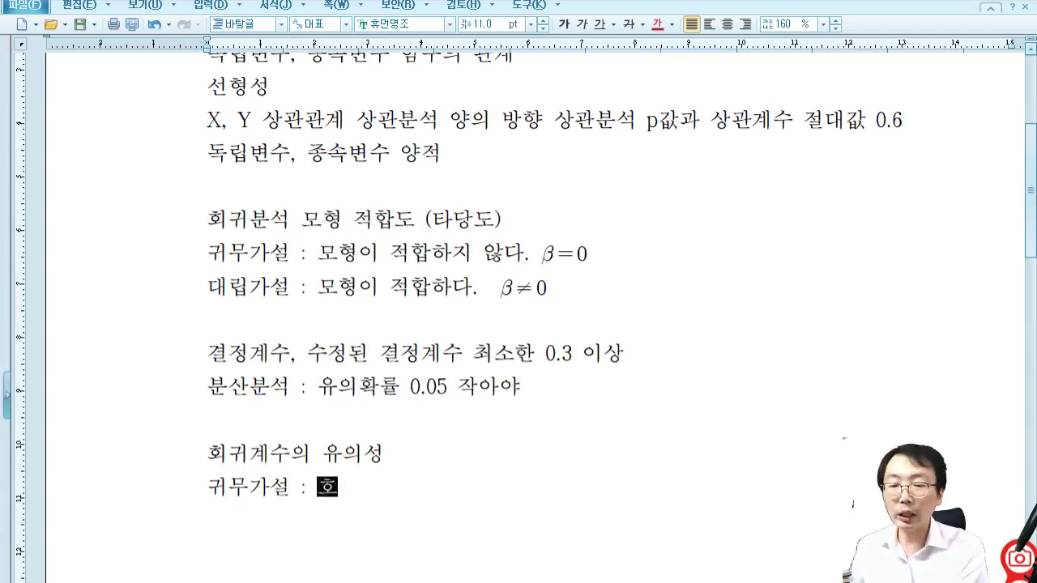
pyautogui.write('계')
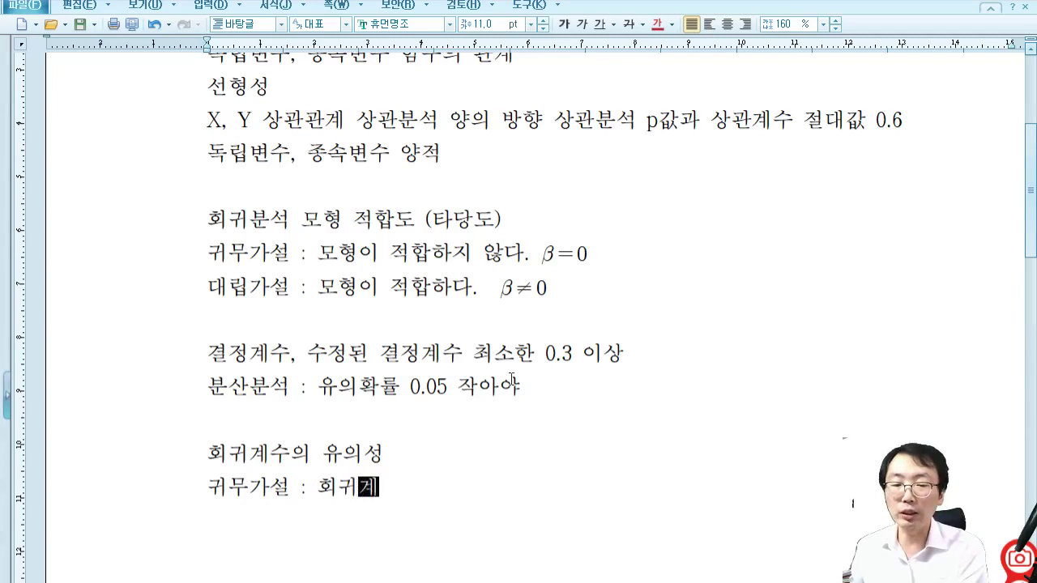
pyautogui.write('수 =')
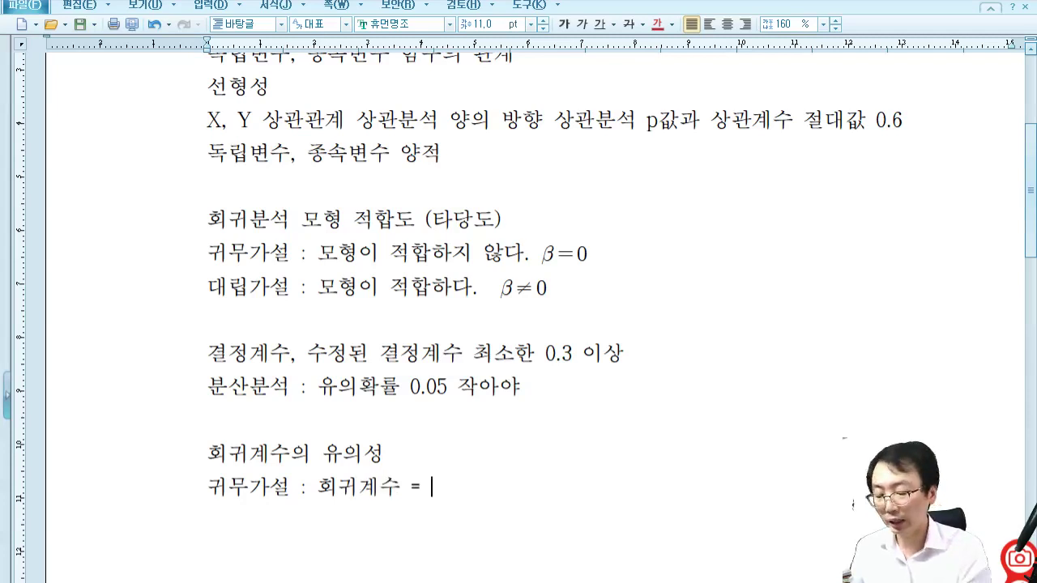
pyautogui.press('Left')
pyautogui.press('Left')
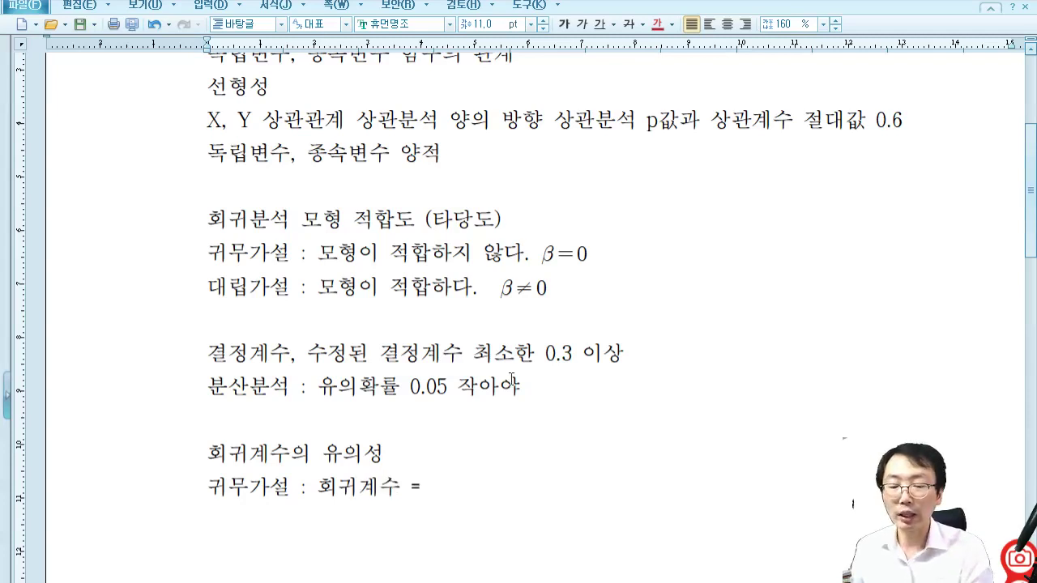
pyautogui.press('Delete')
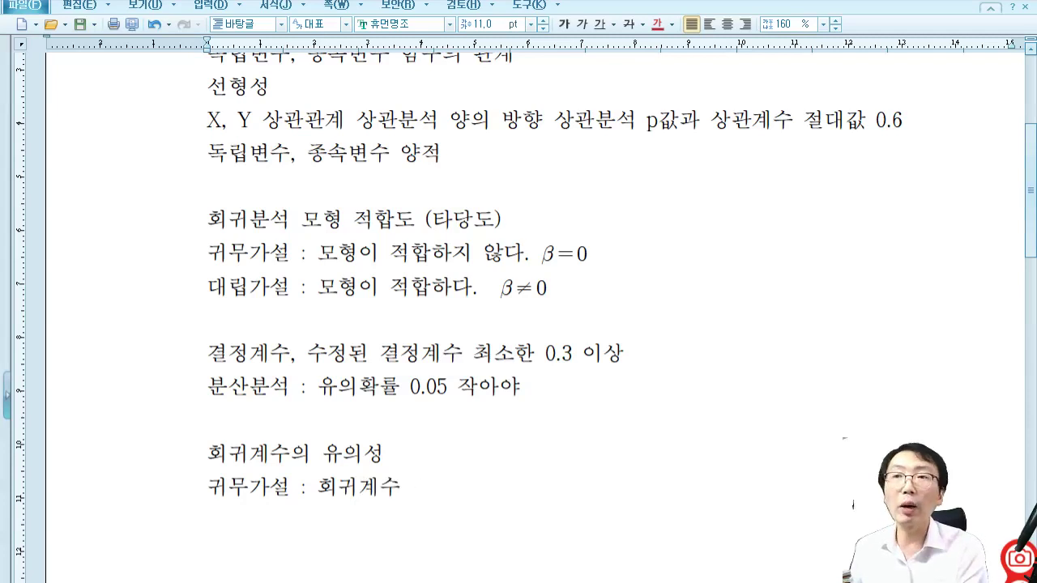
pyautogui.write('의미')
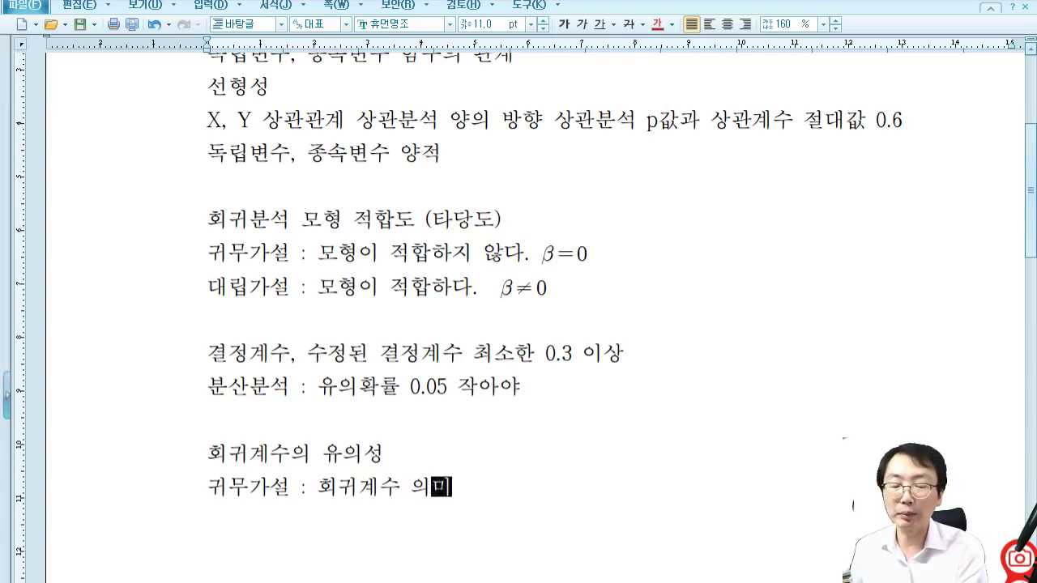
pyautogui.write('가 없ㄷㅏ.')
# - Duplicate the "귀무가설 : 회귀계수 의미가 없다." line onto a new line directly below it
pyautogui.press('Home')
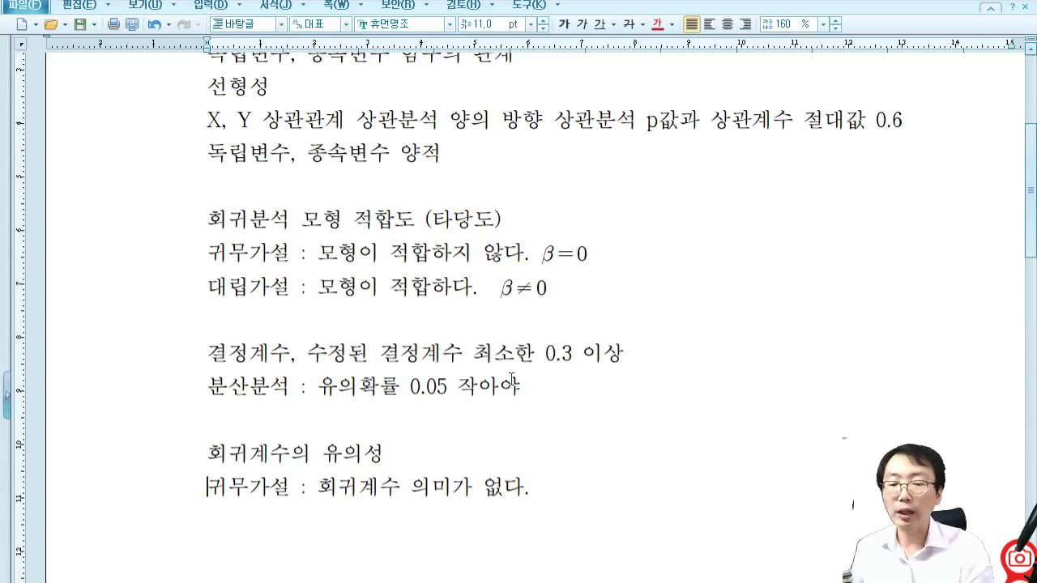
pyautogui.hotkey('shift', 'End')
pyautogui.hotkey('ctrl', 'c')
pyautogui.press('End')
pyautogui.press('Return')
pyautogui.hotkey('ctrl', 'v')
# - Change the duplicated line to "대립가설 : 회귀계수 의미가 있다."
pyautogui.press('Up')
pyautogui.press('Home')
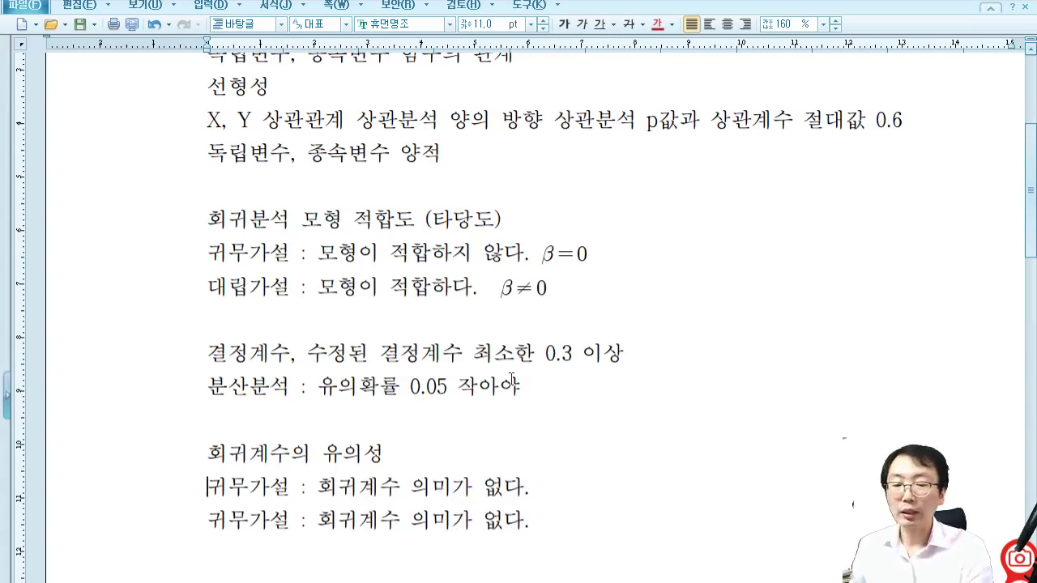
pyautogui.press('Down')
pyautogui.write('대립')
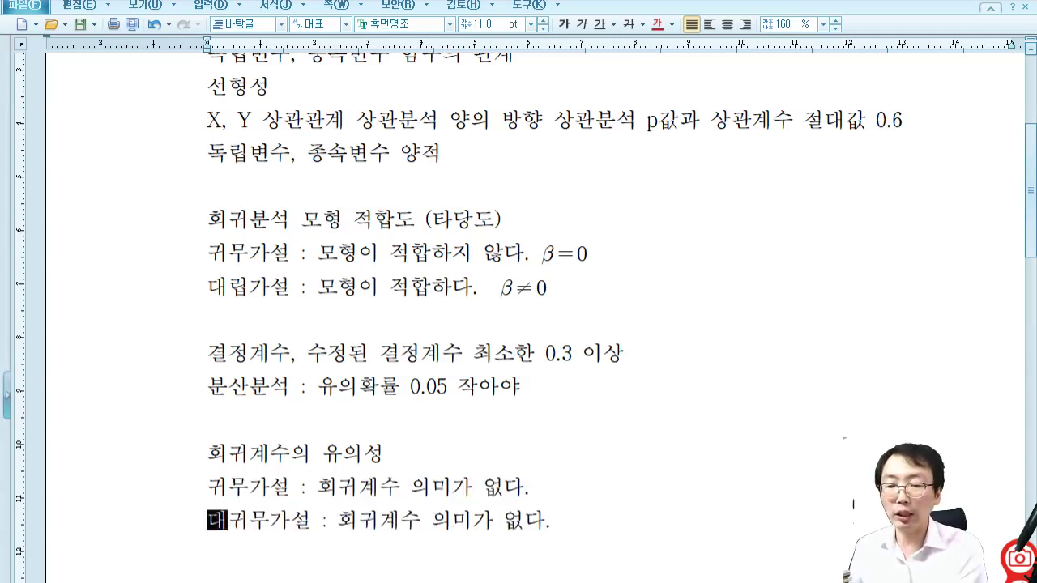
pyautogui.press('Delete')
pyautogui.press('Delete')
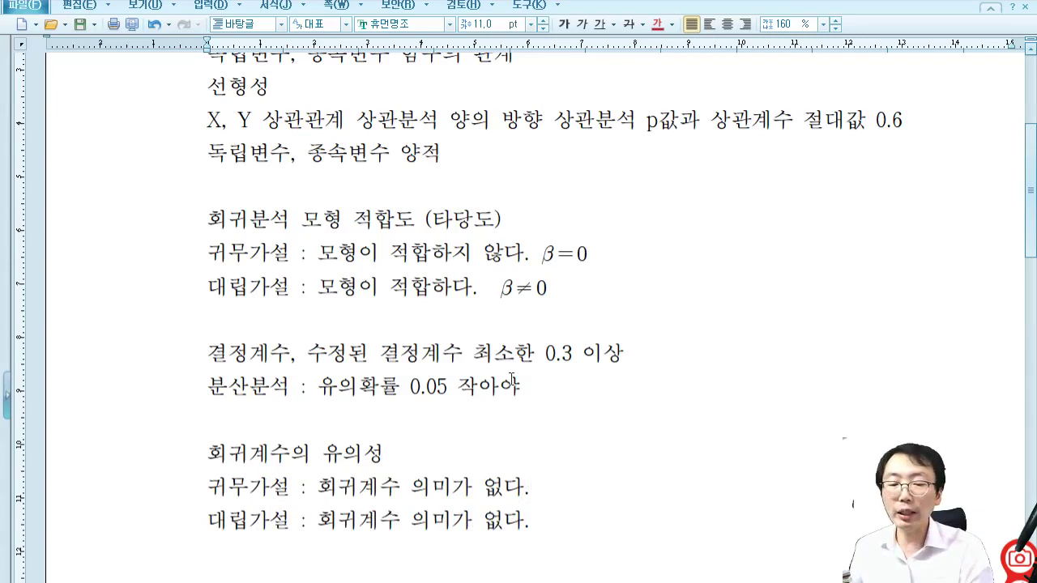
pyautogui.press('Delete')
pyautogui.write('있')
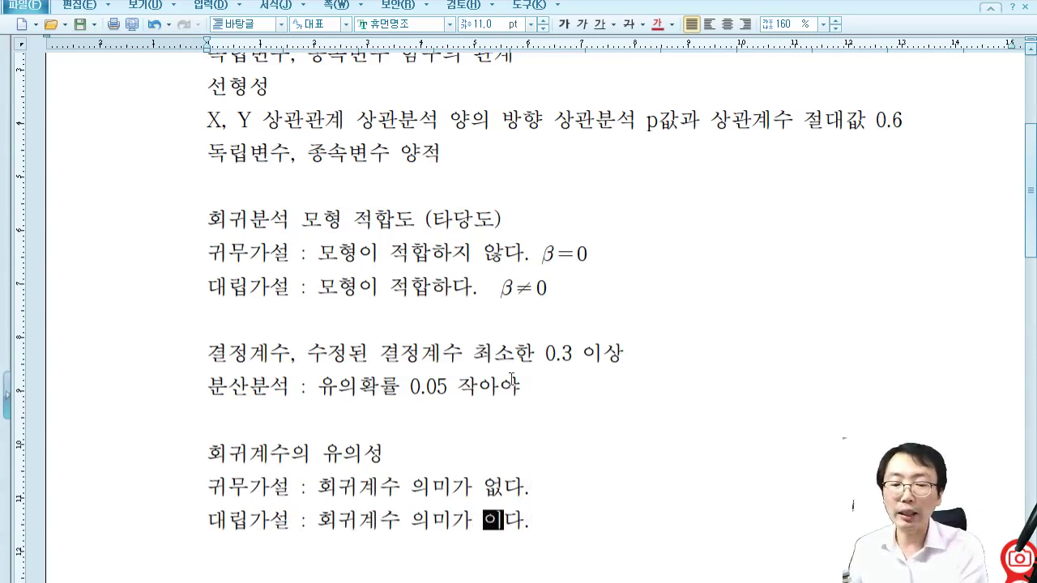
# - Copy the β=0 and β≠0 equations onto the ends of the 귀무가설 and 대립가설 lines under 회귀계수의 유의성, respectively
pyautogui.click(541, 254)
pyautogui.hotkey('ctrl', 'c')
pyautogui.click(558, 455)
pyautogui.click(559, 485)
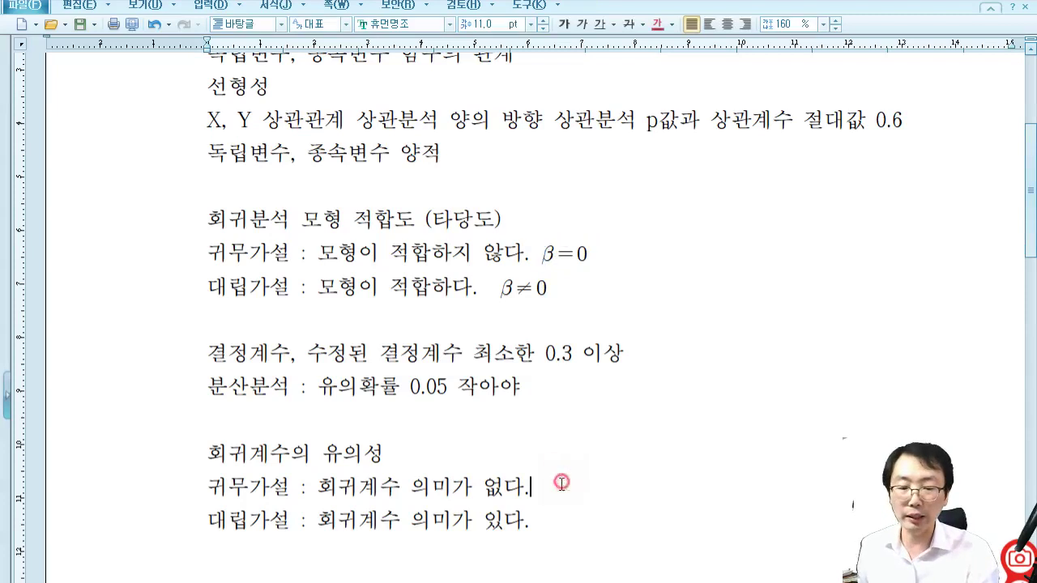
pyautogui.hotkey('ctrl', 'v')
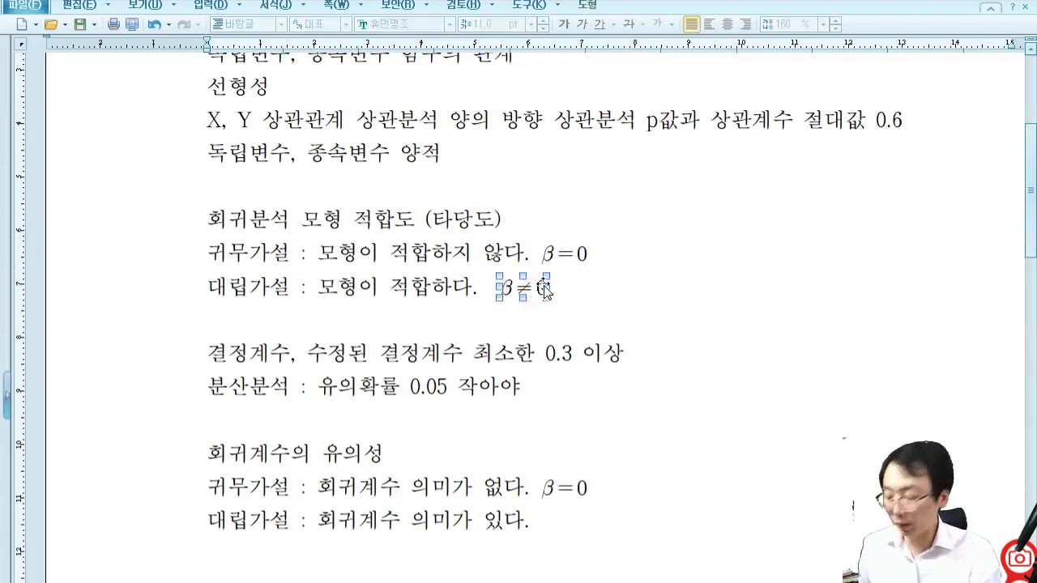
pyautogui.click(568, 514)
pyautogui.hotkey('ctrl', 'v')
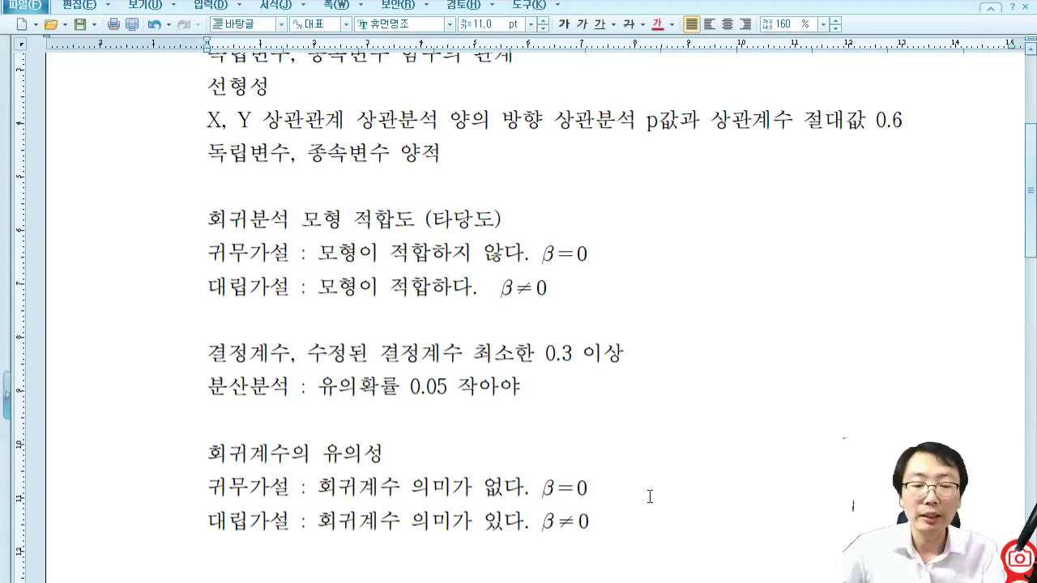
# - Annotate the page in red with a diagonal stroke and a repeatedly circled X linked to the lower β=0 equation, and clear the drawing
pyautogui.scroll(-3, 650, 496)
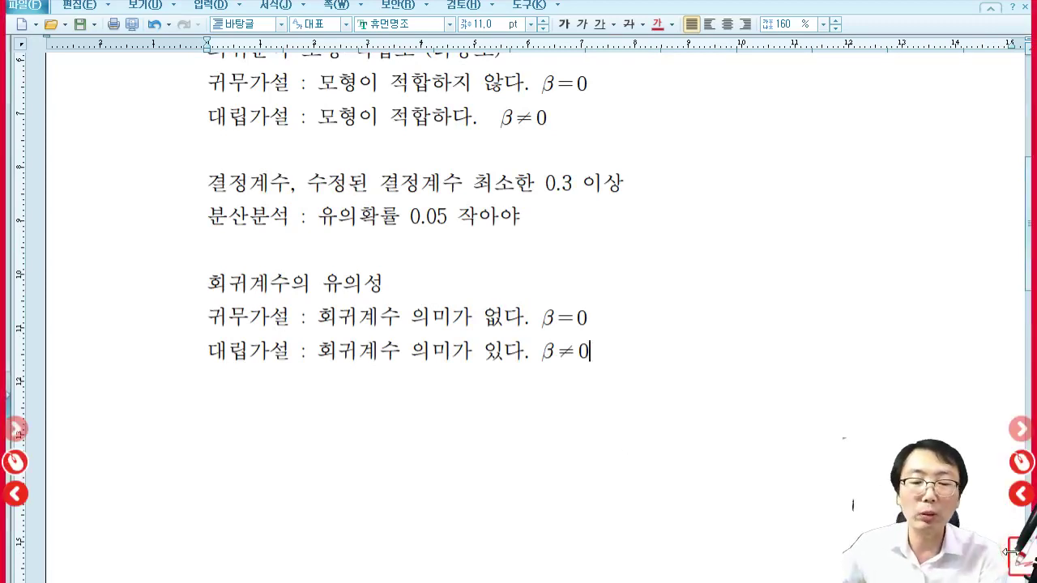
pyautogui.moveTo(374, 522)
pyautogui.mouseDown()
pyautogui.moveTo(546, 411)
pyautogui.moveTo(711, 325)
pyautogui.mouseUp()
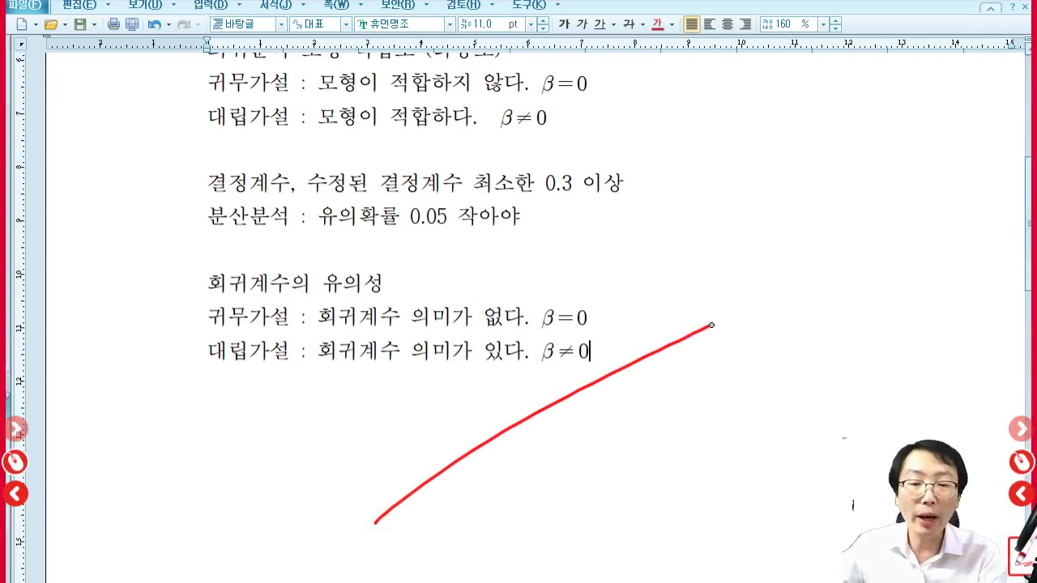
pyautogui.moveTo(775, 187); pyautogui.dragTo(727, 276)
pyautogui.moveTo(716, 176); pyautogui.dragTo(802, 267)
pyautogui.moveTo(771, 304)
pyautogui.mouseDown()
pyautogui.moveTo(688, 231)
pyautogui.moveTo(728, 294)
pyautogui.moveTo(597, 328)
pyautogui.mouseUp()
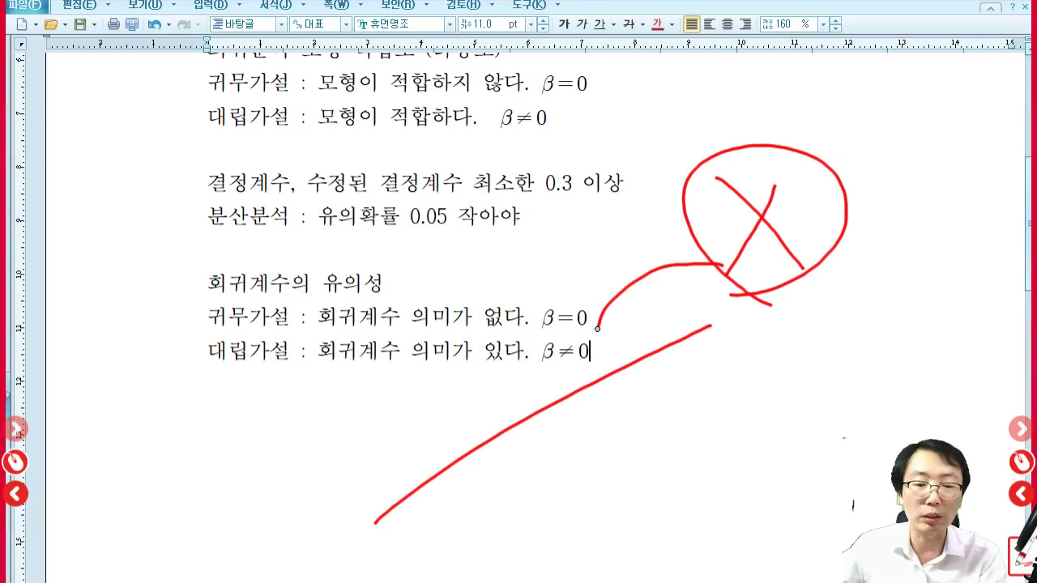
pyautogui.moveTo(802, 312)
pyautogui.mouseDown()
pyautogui.moveTo(814, 245)
pyautogui.moveTo(782, 277)
pyautogui.mouseUp()
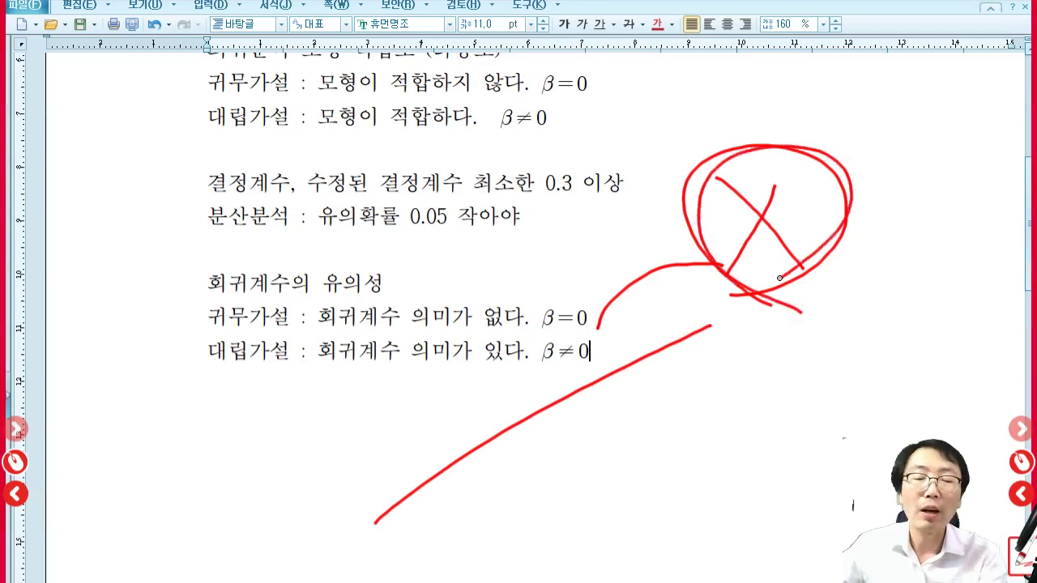
pyautogui.moveTo(697, 295)
pyautogui.mouseDown()
pyautogui.moveTo(847, 157)
pyautogui.moveTo(721, 282)
pyautogui.mouseUp()
pyautogui.moveTo(859, 146)
pyautogui.mouseDown()
pyautogui.moveTo(819, 204)
pyautogui.moveTo(812, 179)
pyautogui.mouseUp()
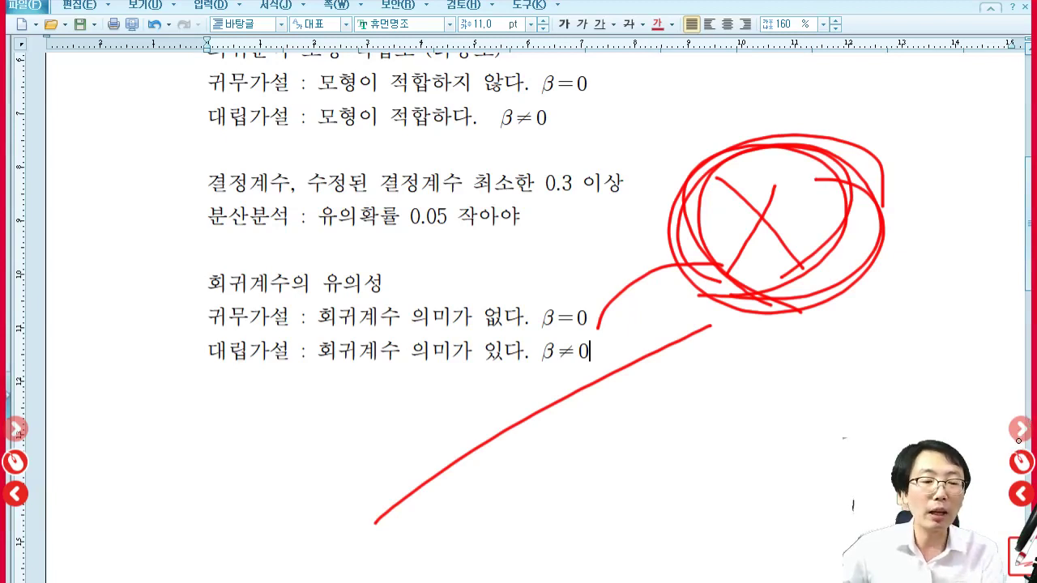
pyautogui.click(1025, 470)
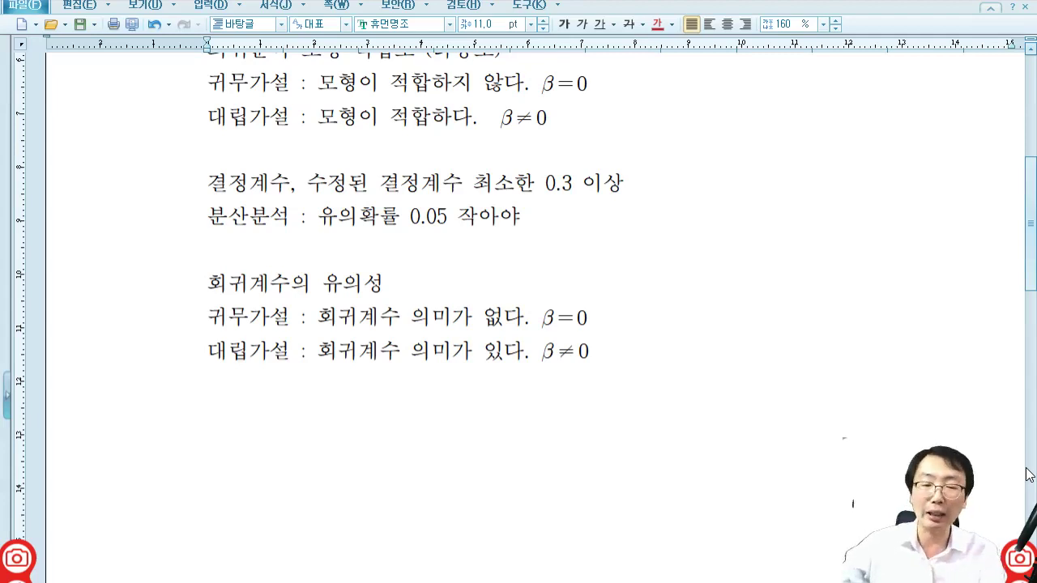
# - Write the heading "회귀계수 모형식" one blank line below the last 대립가설 line
pyautogui.click(630, 374)
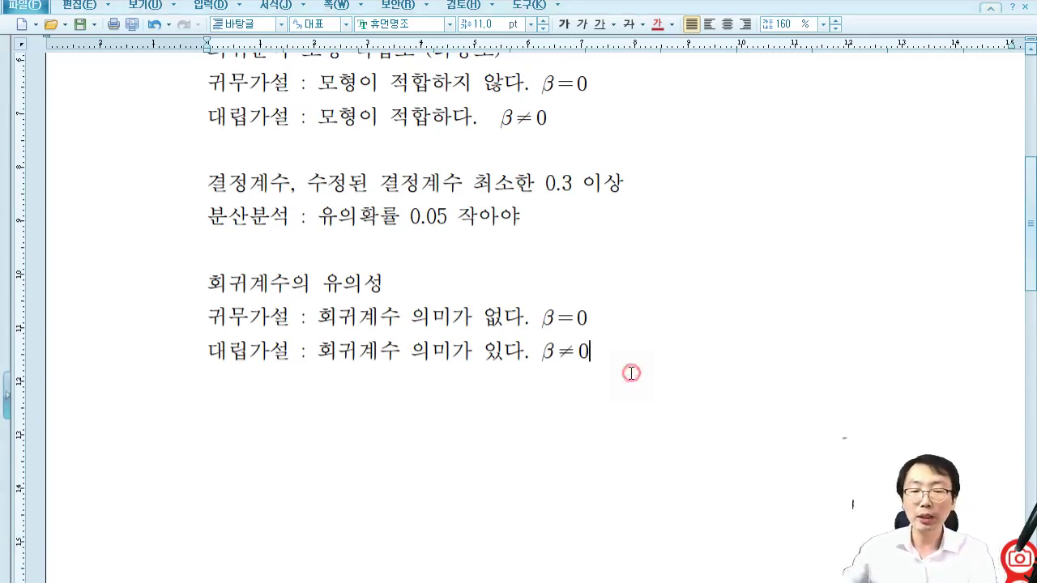
pyautogui.press('Return')
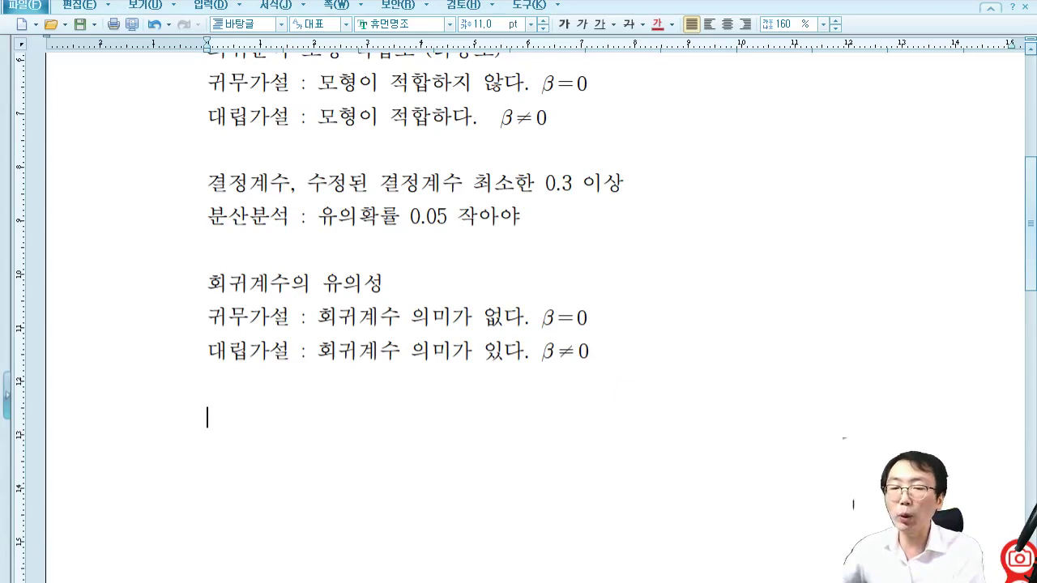
pyautogui.write('회귀')
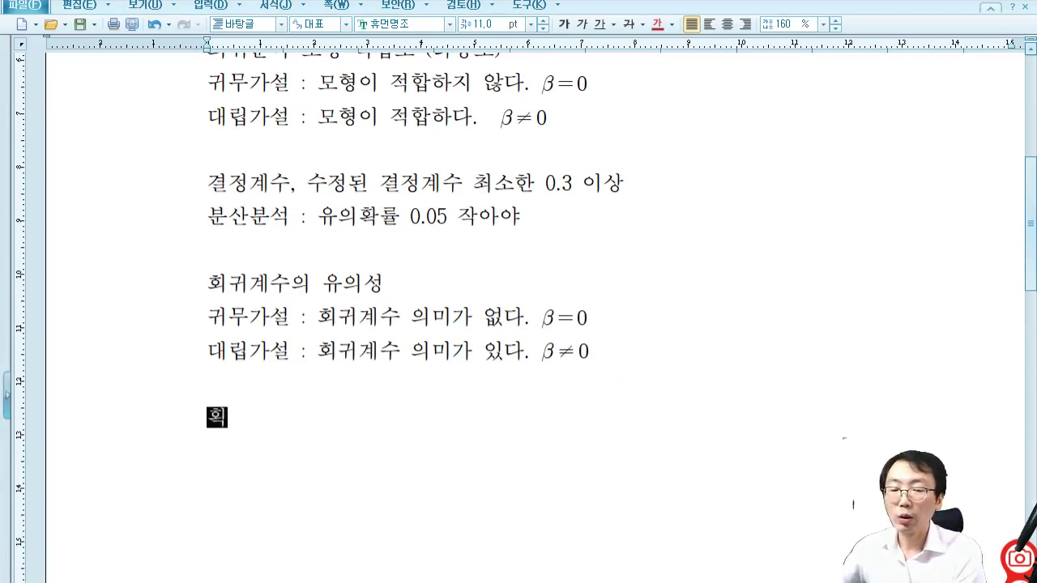
pyautogui.write('계수')
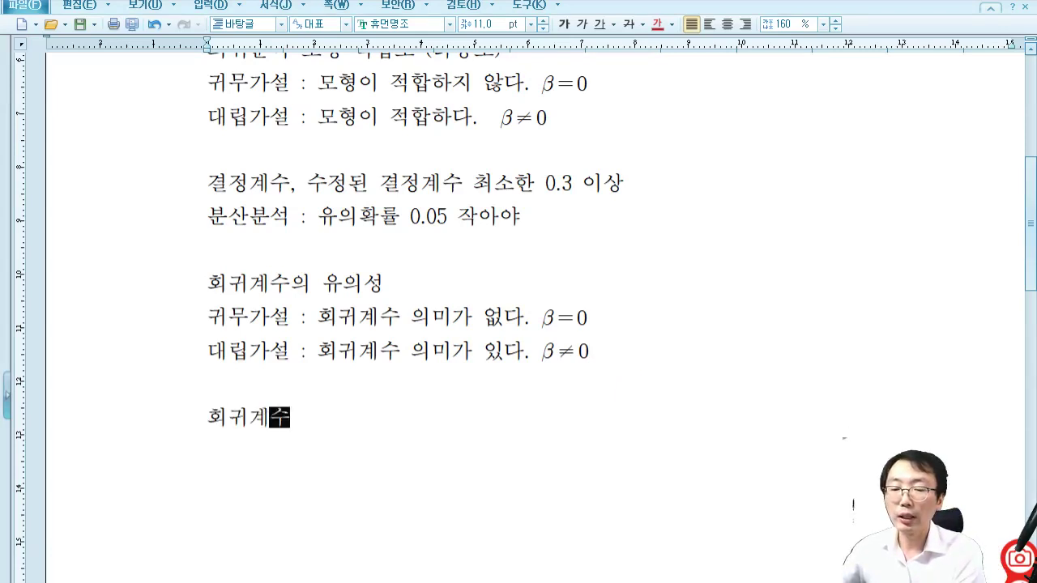
pyautogui.write(' 모형식')
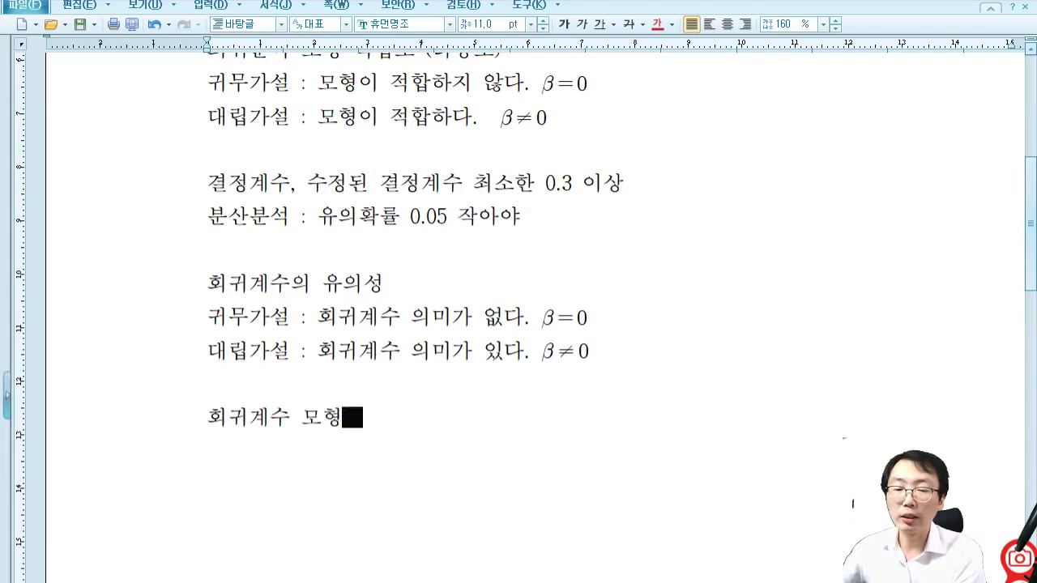
# - Write "p값과 t 값 , 비표준화 계수" on the line below the 회귀계수 모형식 heading
pyautogui.press('Return')
pyautogui.write('p값과 ')
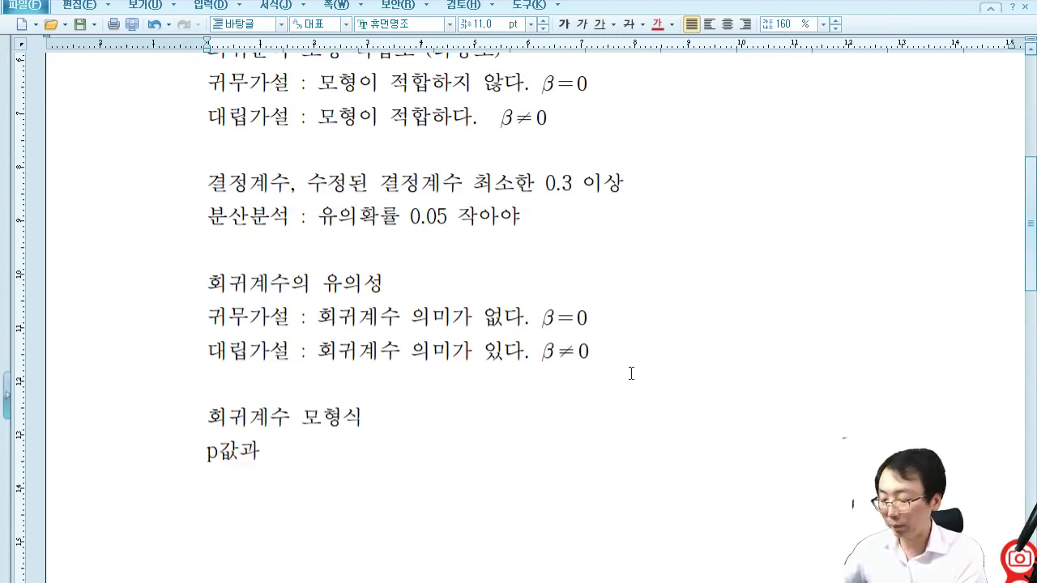
pyautogui.write('t 값')
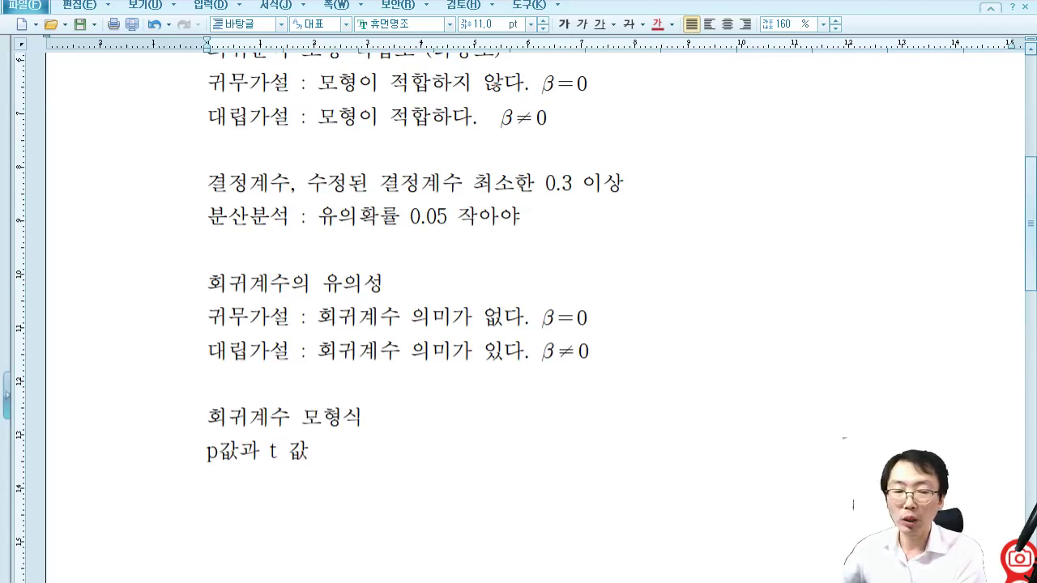
pyautogui.press('Left')
pyautogui.press('Left')
pyautogui.press('Left')
pyautogui.press('End')
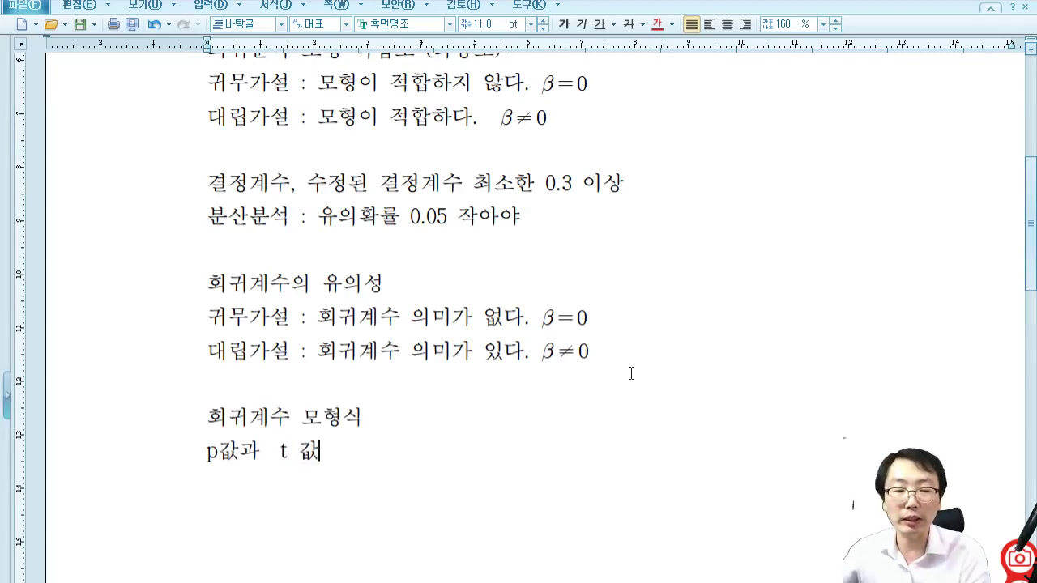
pyautogui.write(', ')
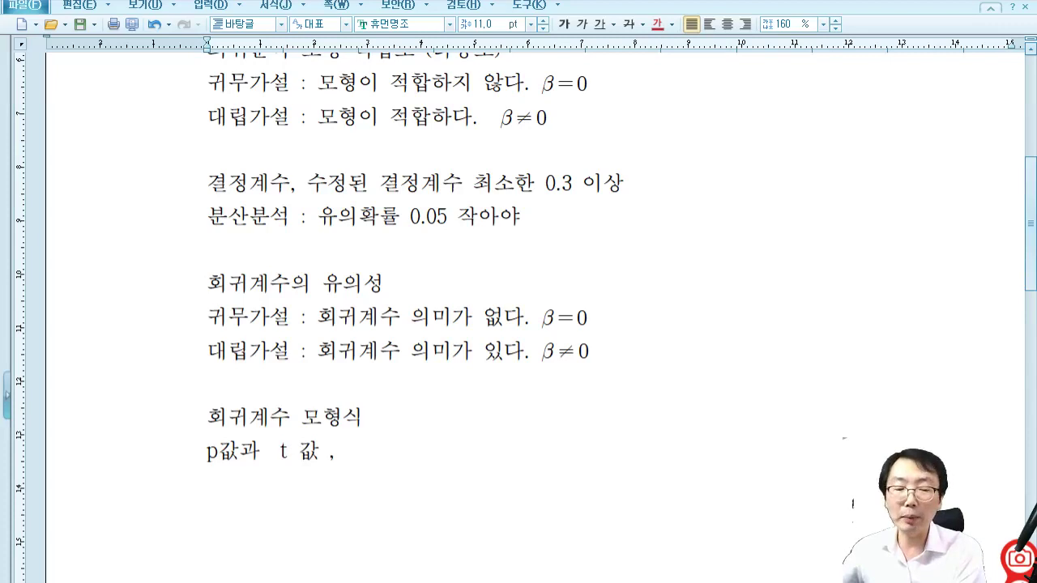
pyautogui.write('비')
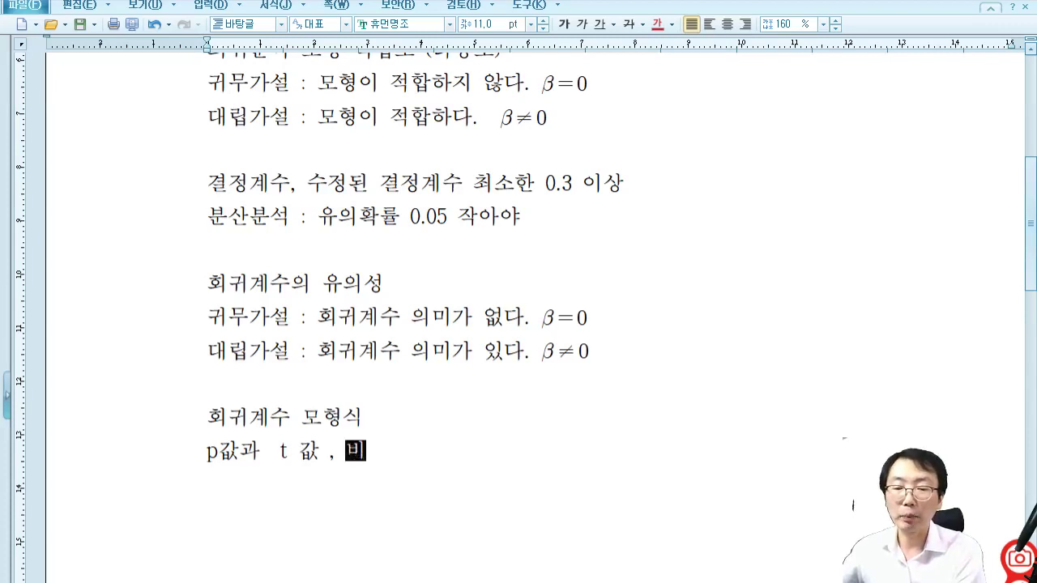
pyautogui.write('표준화 ')
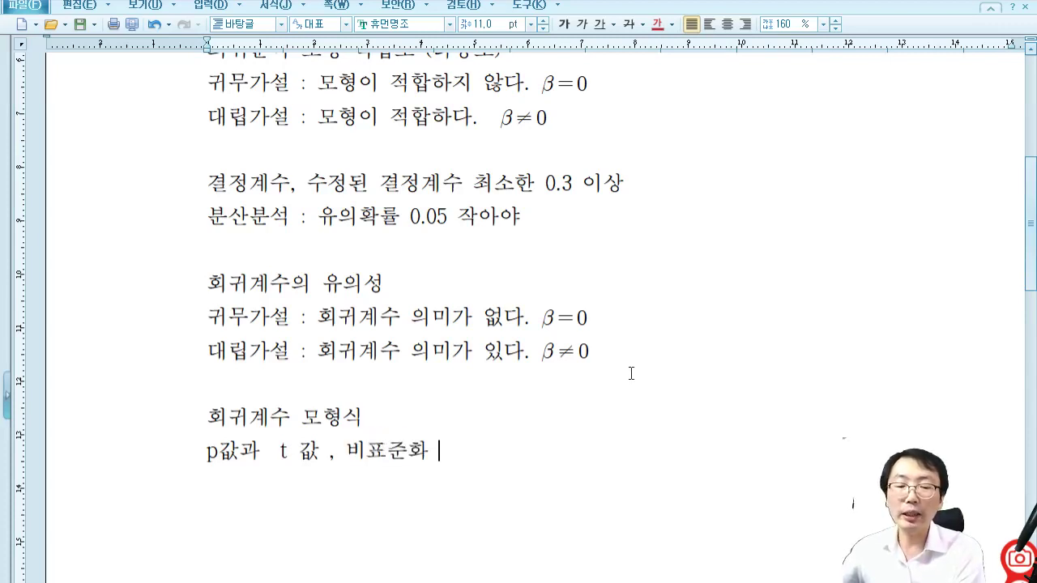
pyautogui.write('ㄱ계수')
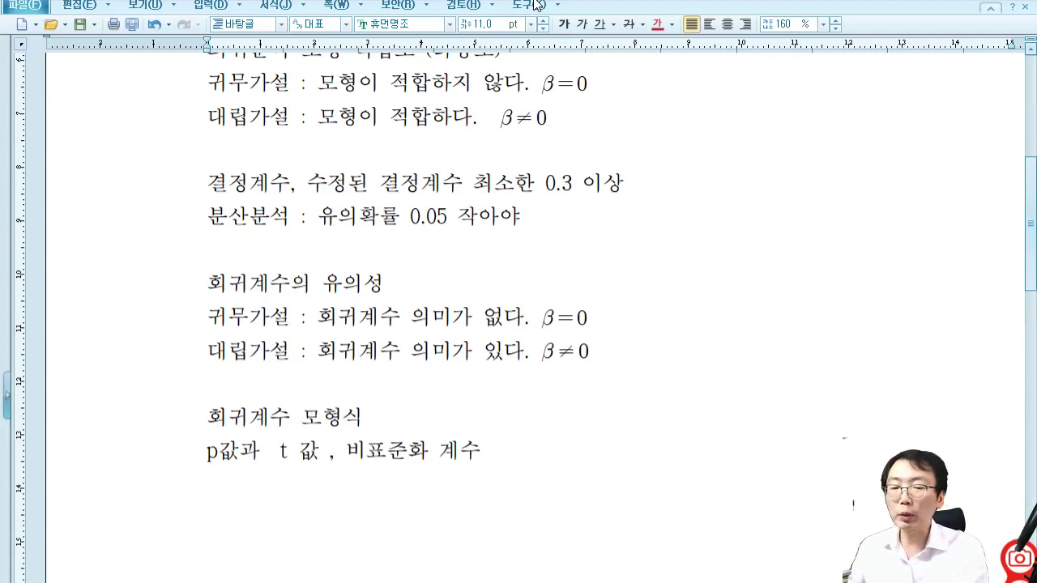
# - Write the heading "독립표본 t검정" one blank line below the 비표준화 계수 line and start a new line
pyautogui.scroll(-5, 532, 265)
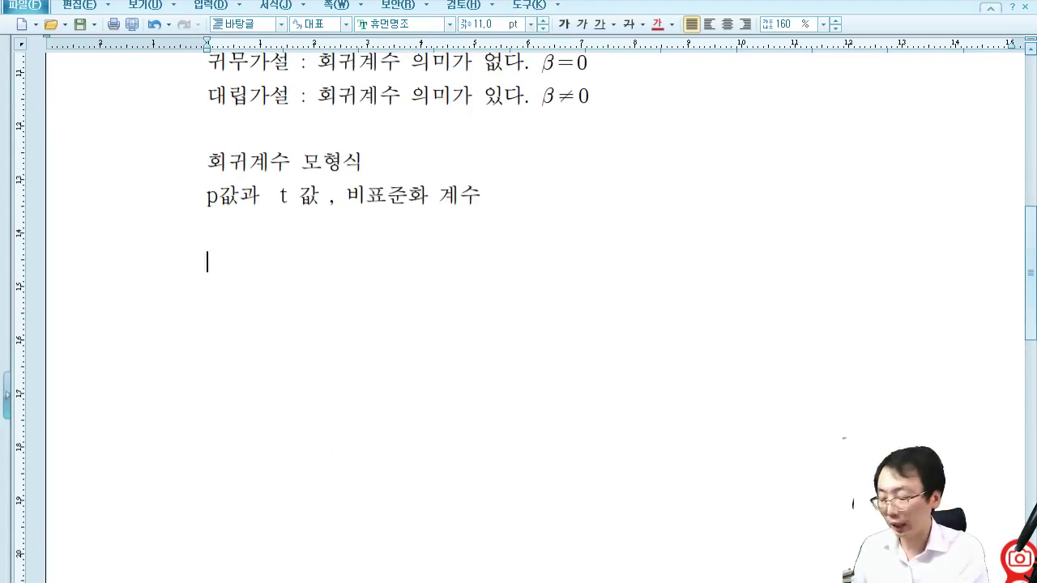
pyautogui.write('독립ㅍ')
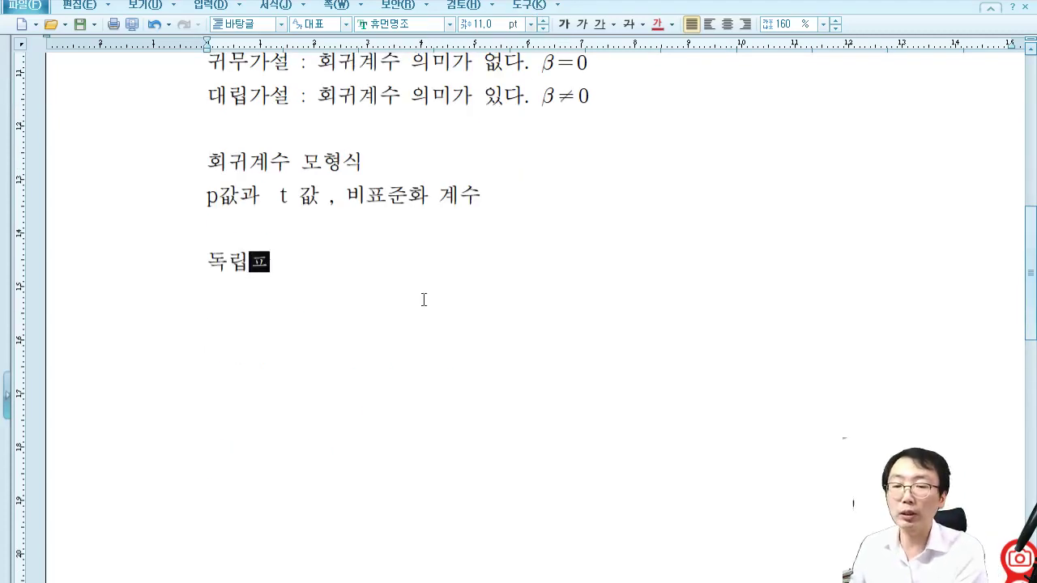
pyautogui.write('ㅛ본 t')
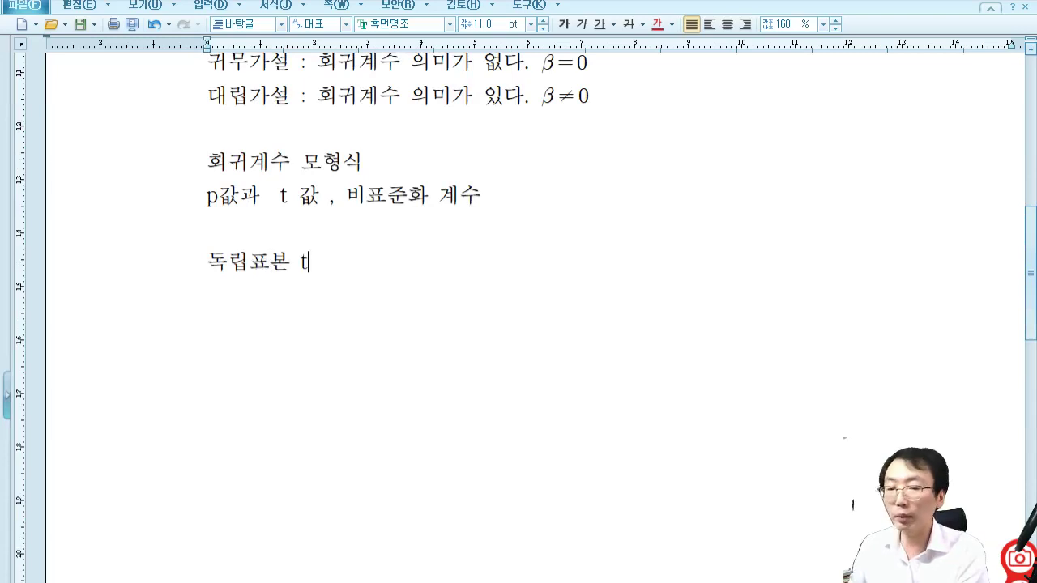
pyautogui.write('검정')
pyautogui.press('Return')
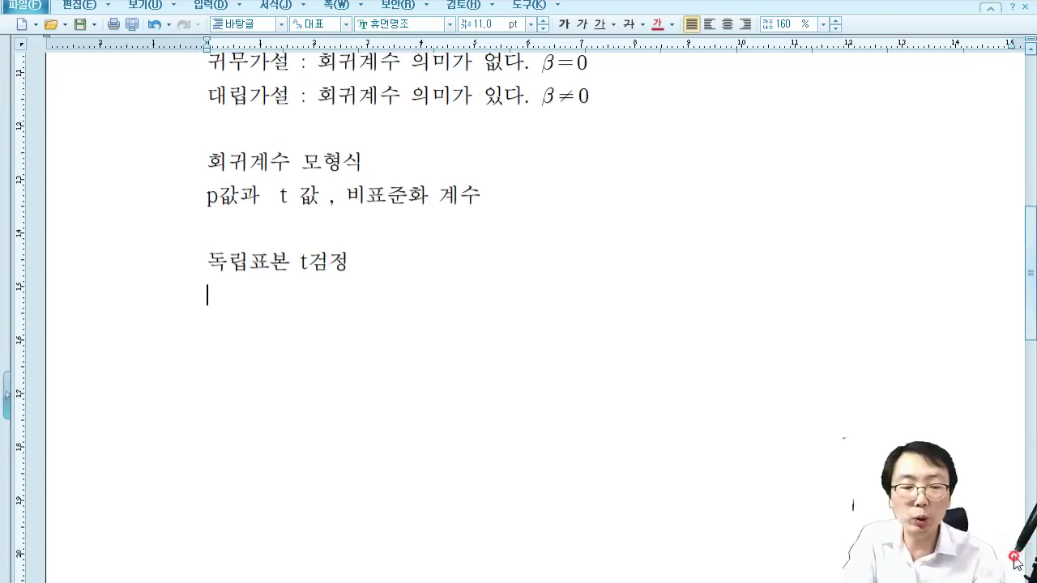
# - Draw two large red ovals side by side next to the 독립표본 t검정 heading, each topped with a small circle
pyautogui.moveTo(433, 285)
pyautogui.mouseDown()
pyautogui.moveTo(449, 474)
pyautogui.moveTo(476, 306)
pyautogui.mouseUp()
pyautogui.moveTo(595, 285)
pyautogui.mouseDown()
pyautogui.moveTo(673, 396)
pyautogui.moveTo(621, 294)
pyautogui.mouseUp()
pyautogui.moveTo(437, 268)
pyautogui.mouseDown()
pyautogui.moveTo(463, 321)
pyautogui.moveTo(485, 307)
pyautogui.mouseUp()
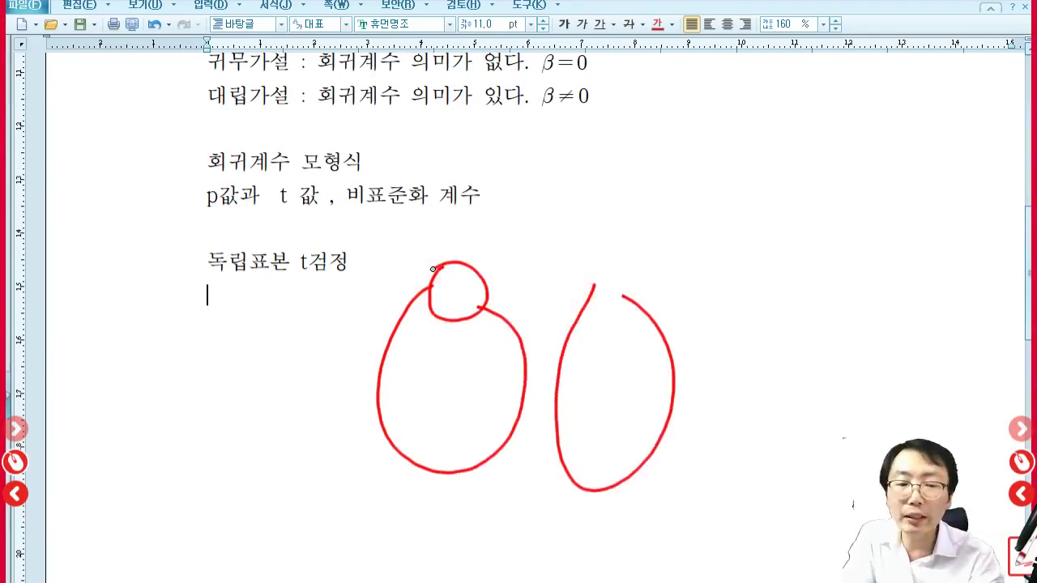
pyautogui.moveTo(629, 256); pyautogui.dragTo(639, 259)
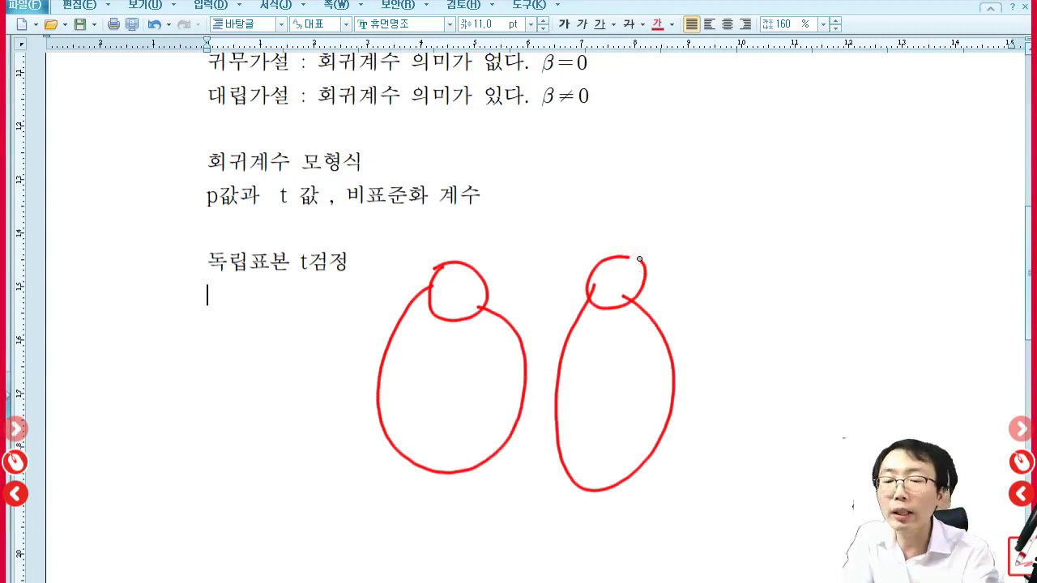
# - Draw three short horizontal red lines below the 독립표본 t검정 heading, each paired with a small circle, and begin crossing out the first oval
pyautogui.moveTo(202, 335); pyautogui.dragTo(269, 335)
pyautogui.moveTo(332, 314)
pyautogui.mouseDown()
pyautogui.moveTo(312, 330)
pyautogui.moveTo(340, 335)
pyautogui.mouseUp()
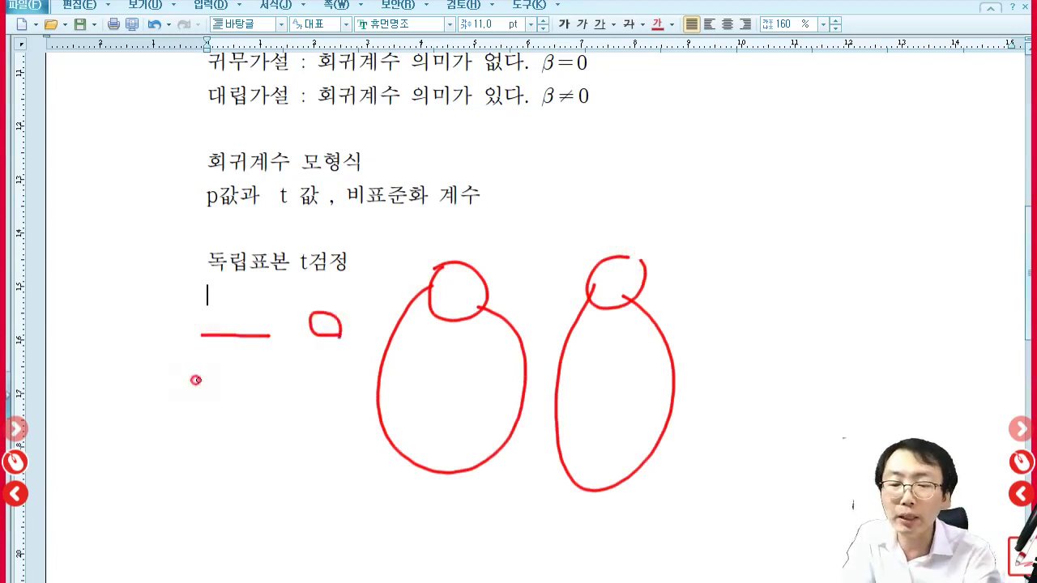
pyautogui.moveTo(195, 380); pyautogui.dragTo(279, 378)
pyautogui.moveTo(333, 358); pyautogui.dragTo(347, 382)
pyautogui.moveTo(202, 427); pyautogui.dragTo(273, 426)
pyautogui.moveTo(336, 405)
pyautogui.mouseDown()
pyautogui.moveTo(346, 427)
pyautogui.moveTo(462, 282)
pyautogui.mouseUp()
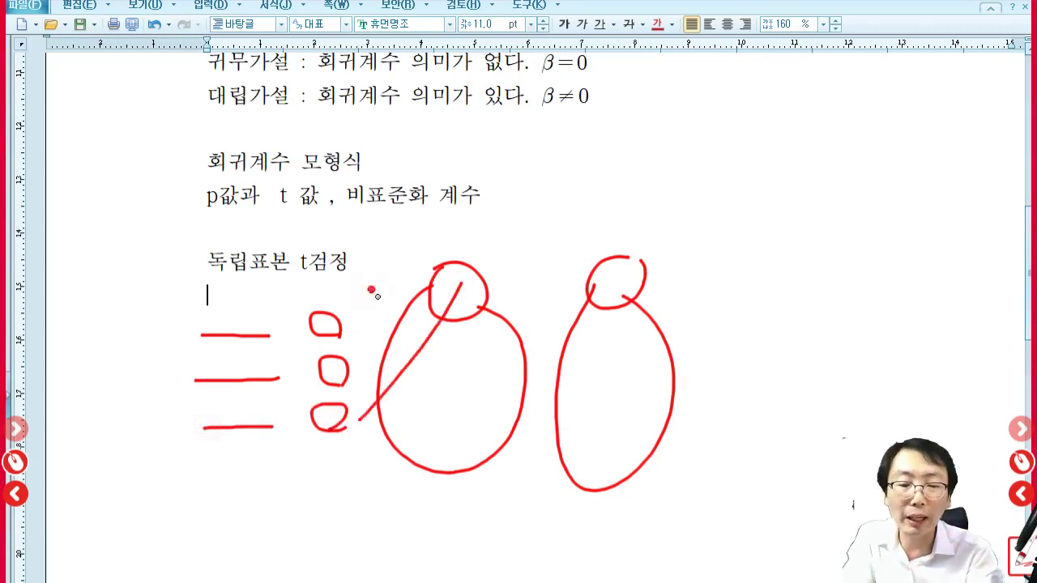
# - Finish the X over the first oval, retrace the three small circles, and outline the first oval again
pyautogui.moveTo(371, 289); pyautogui.dragTo(495, 403)
pyautogui.moveTo(320, 315); pyautogui.dragTo(344, 315)
pyautogui.moveTo(337, 357); pyautogui.dragTo(340, 368)
pyautogui.moveTo(330, 405); pyautogui.dragTo(339, 410)
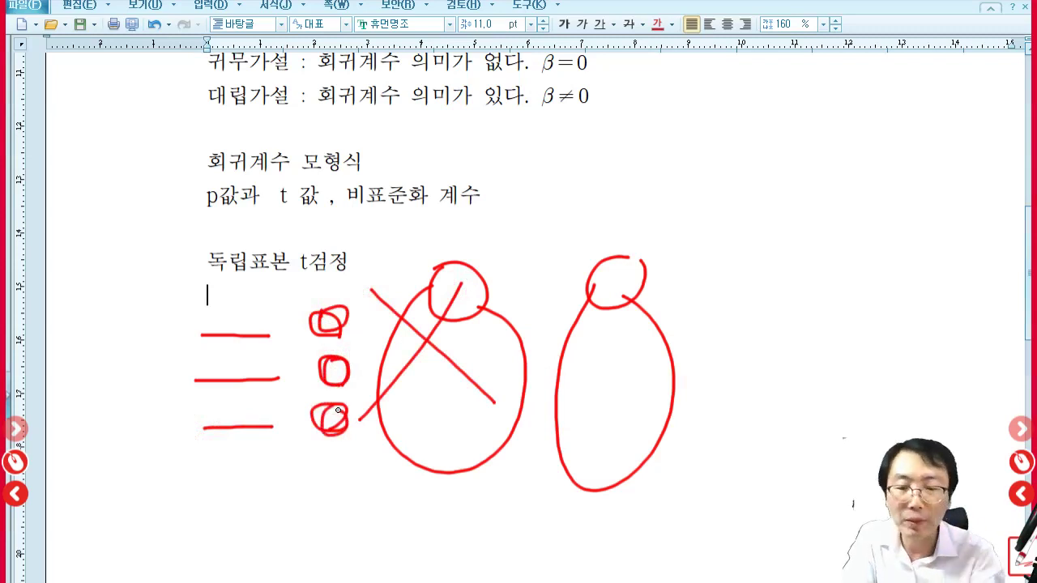
pyautogui.moveTo(445, 272)
pyautogui.mouseDown()
pyautogui.moveTo(370, 366)
pyautogui.moveTo(522, 327)
pyautogui.moveTo(383, 466)
pyautogui.moveTo(443, 480)
pyautogui.mouseUp()
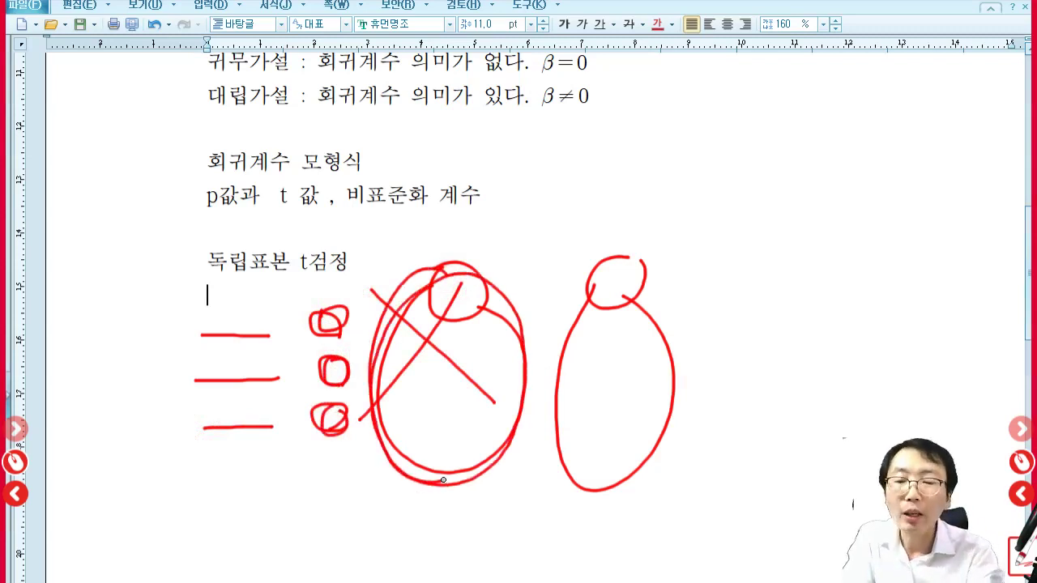
# - Emphasize the first short line with an underline and loops, and add a circled column of five dots beside the three small circles
pyautogui.moveTo(185, 336); pyautogui.dragTo(281, 333)
pyautogui.moveTo(206, 342); pyautogui.dragTo(237, 301)
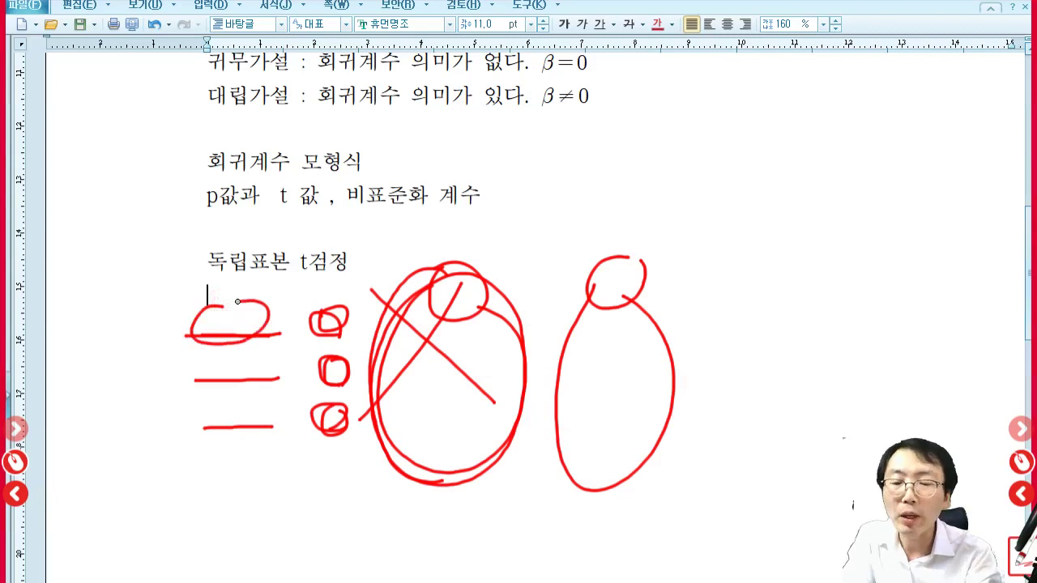
pyautogui.click(302, 327)
pyautogui.click(305, 354)
pyautogui.click(300, 375)
pyautogui.click(301, 401)
pyautogui.click(303, 420)
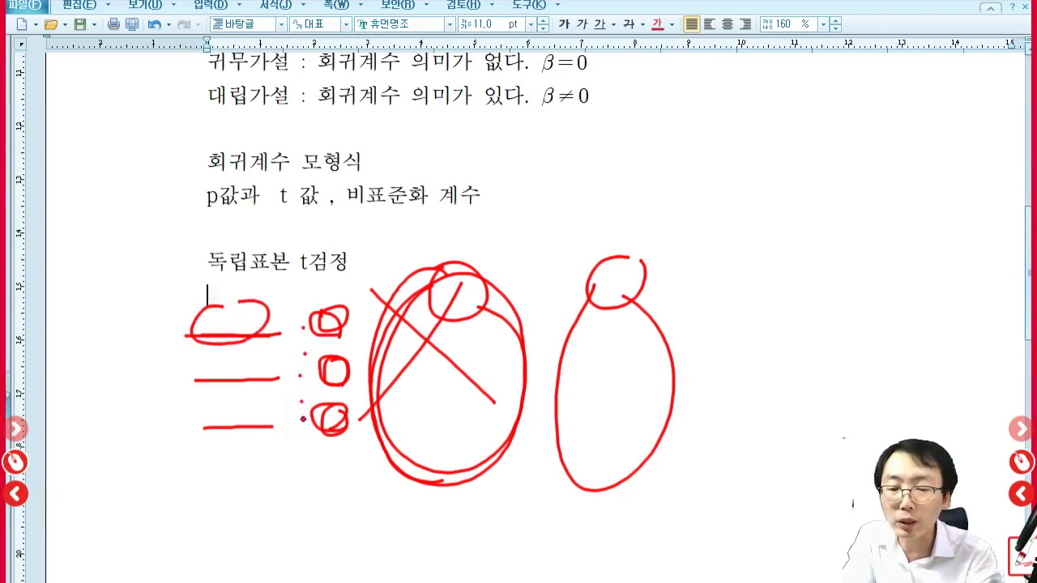
pyautogui.moveTo(315, 318)
pyautogui.mouseDown()
pyautogui.moveTo(284, 344)
pyautogui.moveTo(285, 292)
pyautogui.moveTo(295, 295)
pyautogui.mouseUp()
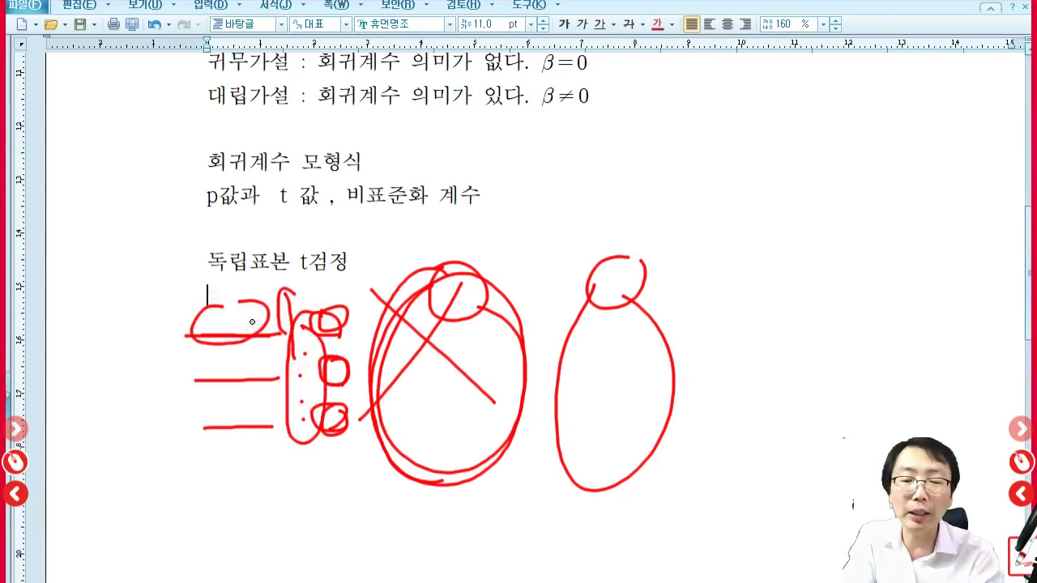
pyautogui.moveTo(194, 315)
pyautogui.mouseDown()
pyautogui.moveTo(163, 344)
pyautogui.moveTo(193, 377)
pyautogui.moveTo(198, 345)
pyautogui.moveTo(263, 303)
pyautogui.mouseUp()
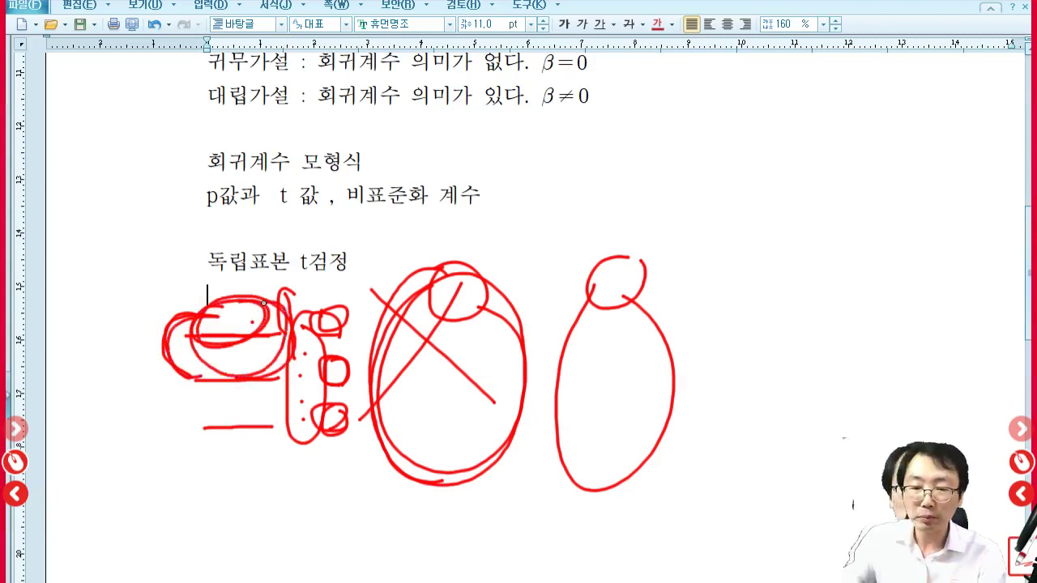
# - Clear the red annotations and add the line 평균차이검정 directly below the 독립표본 t검정 heading
pyautogui.click(1021, 453)
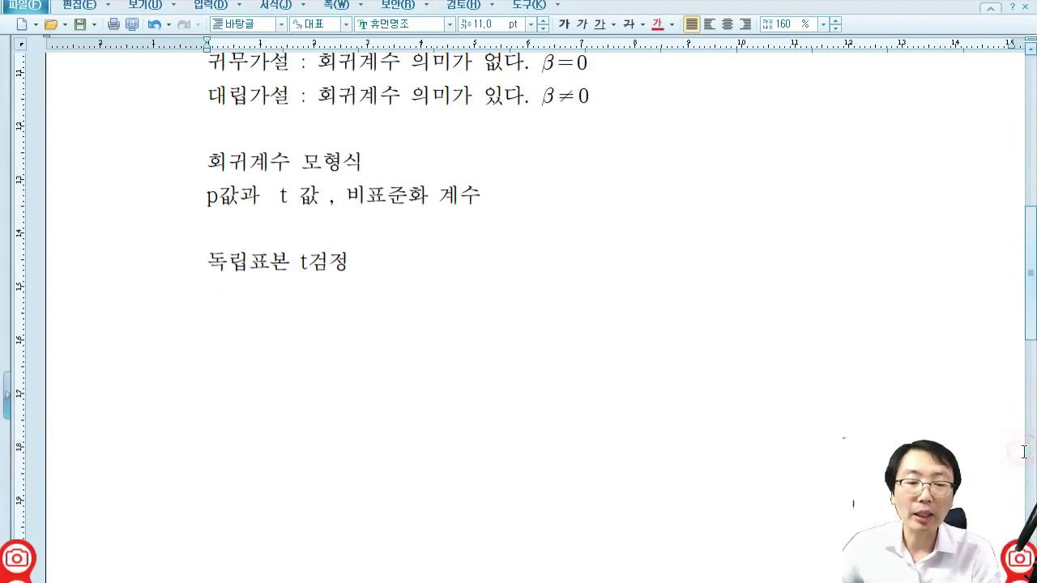
pyautogui.click(426, 264)
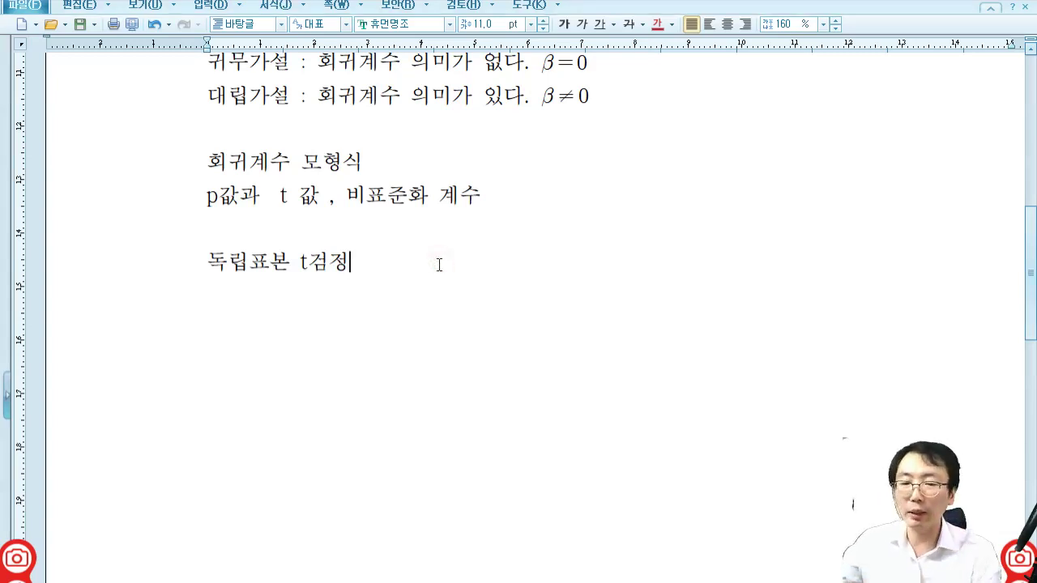
pyautogui.press('Return')
pyautogui.write('평')
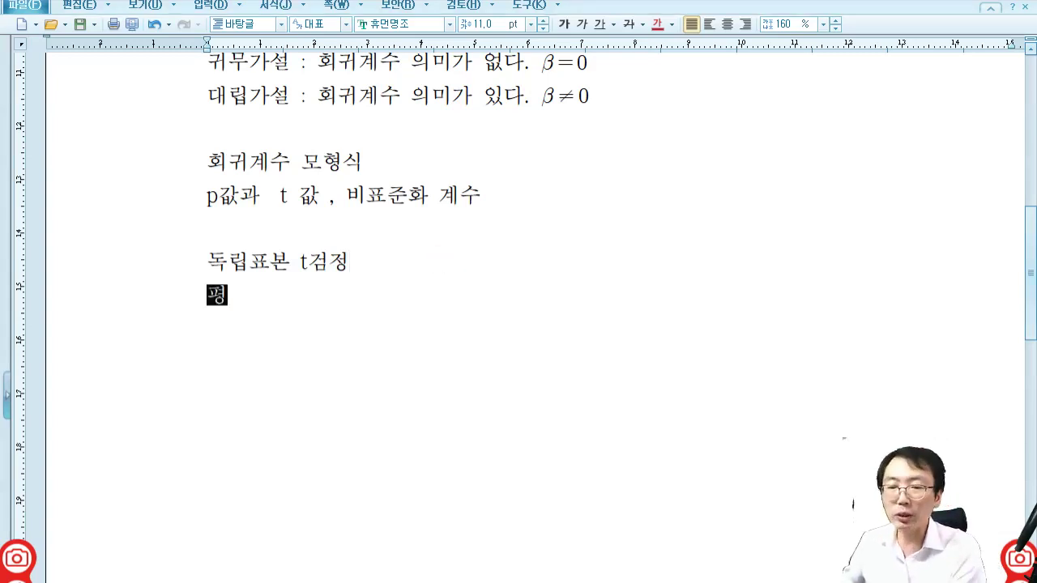
pyautogui.write('균차')
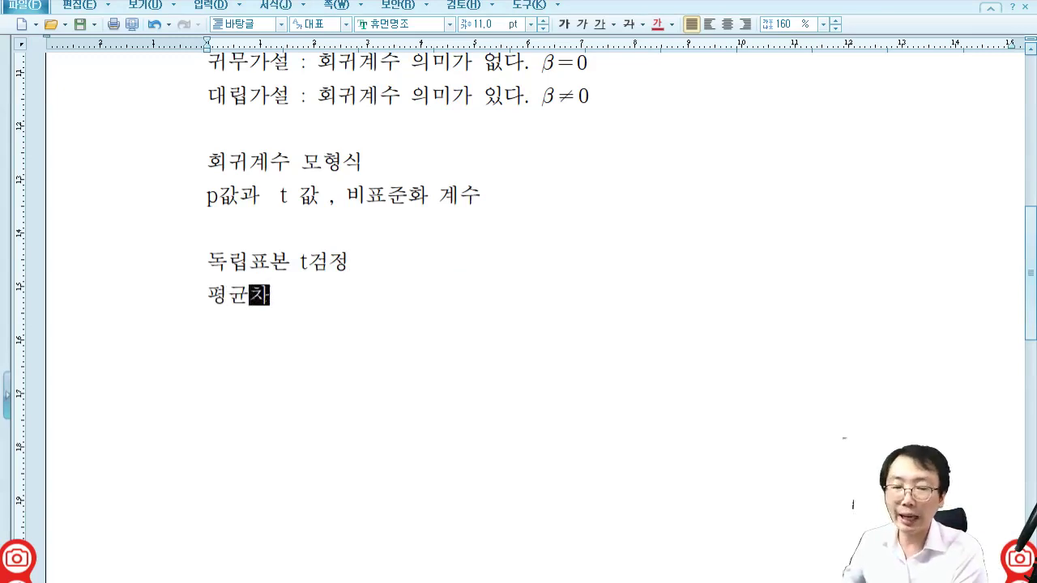
pyautogui.write('이검저ㅇ')
pyautogui.press('Return')
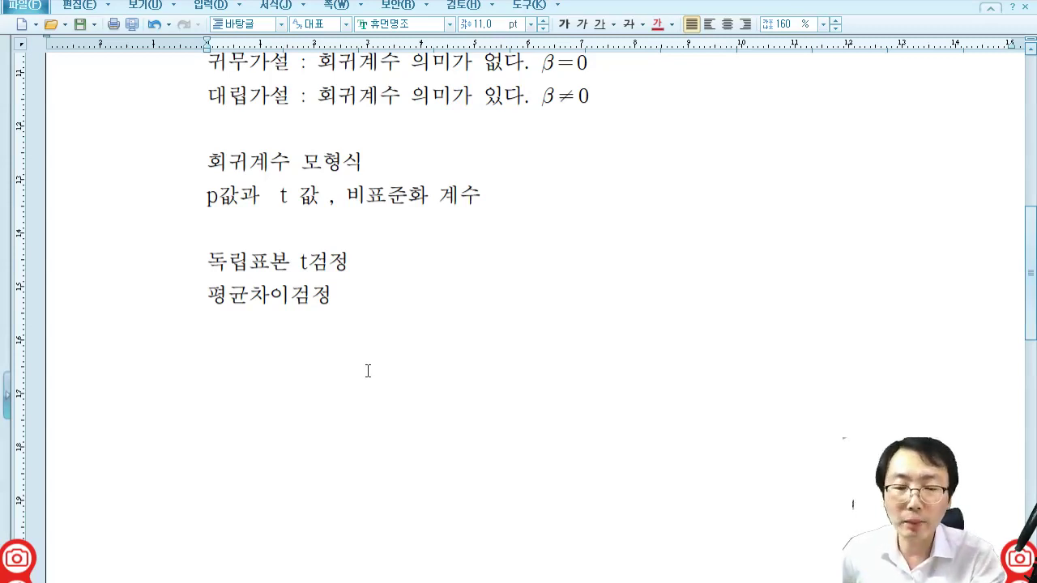
# - Handwrite 한국 and 일본 in red, one above the other, beside the 평균차이검정 line
pyautogui.click(451, 289)
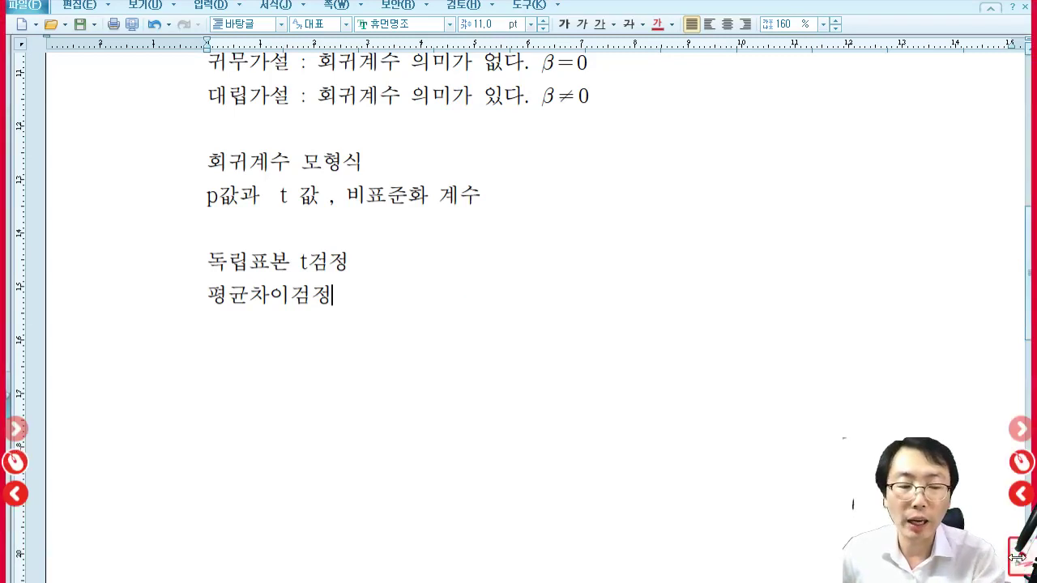
pyautogui.click(1016, 557)
pyautogui.moveTo(429, 274)
pyautogui.mouseDown()
pyautogui.moveTo(441, 274)
pyautogui.moveTo(438, 289)
pyautogui.mouseUp()
pyautogui.moveTo(435, 300); pyautogui.dragTo(434, 317)
pyautogui.moveTo(462, 255); pyautogui.dragTo(466, 334)
pyautogui.click(467, 303)
pyautogui.moveTo(445, 294)
pyautogui.mouseDown()
pyautogui.moveTo(435, 316)
pyautogui.moveTo(447, 347)
pyautogui.mouseUp()
pyautogui.moveTo(500, 270); pyautogui.dragTo(518, 270)
pyautogui.moveTo(498, 294); pyautogui.dragTo(521, 327)
pyautogui.moveTo(510, 269); pyautogui.dragTo(510, 284)
pyautogui.moveTo(446, 378); pyautogui.dragTo(458, 397)
pyautogui.moveTo(508, 349)
pyautogui.mouseDown()
pyautogui.moveTo(510, 379)
pyautogui.moveTo(532, 380)
pyautogui.moveTo(518, 395)
pyautogui.mouseUp()
pyautogui.moveTo(493, 402); pyautogui.dragTo(534, 401)
pyautogui.moveTo(498, 409); pyautogui.dragTo(527, 422)
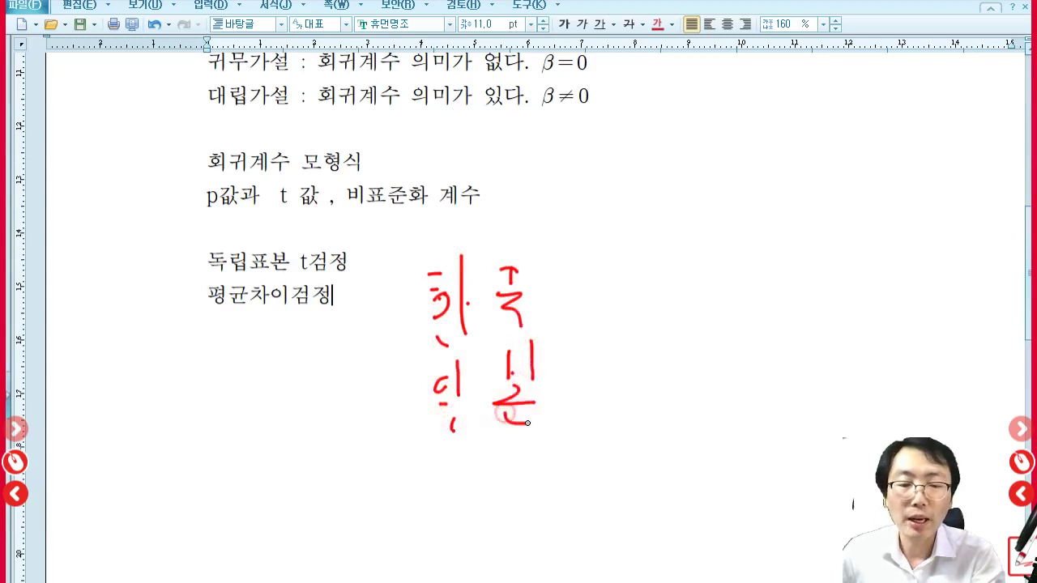
# - Draw a double red oval beside each of the handwritten words 한국 and 일본, and underline the 독립표본 t검정 heading
pyautogui.moveTo(651, 296)
pyautogui.mouseDown()
pyautogui.moveTo(640, 243)
pyautogui.moveTo(652, 300)
pyautogui.mouseUp()
pyautogui.moveTo(640, 404)
pyautogui.mouseDown()
pyautogui.moveTo(625, 351)
pyautogui.moveTo(636, 397)
pyautogui.mouseUp()
pyautogui.moveTo(652, 298)
pyautogui.mouseDown()
pyautogui.moveTo(600, 308)
pyautogui.moveTo(667, 275)
pyautogui.moveTo(630, 321)
pyautogui.mouseUp()
pyautogui.moveTo(653, 395)
pyautogui.mouseDown()
pyautogui.moveTo(660, 376)
pyautogui.moveTo(609, 405)
pyautogui.mouseUp()
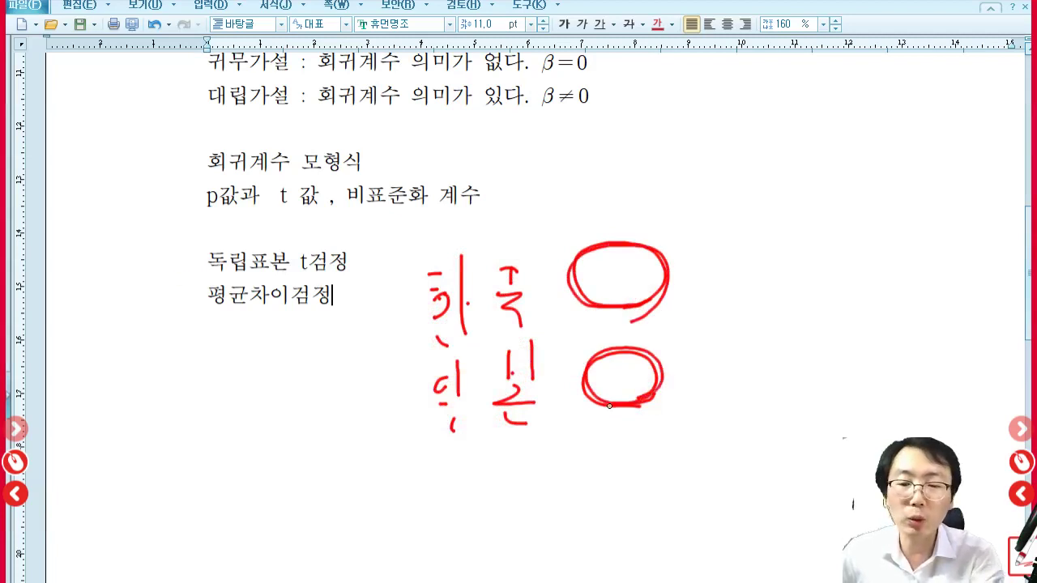
pyautogui.moveTo(179, 278); pyautogui.dragTo(371, 275)
# - Frame the 한국 row in red with a few dots beside the word, and circle 일본 below it
pyautogui.moveTo(379, 346)
pyautogui.mouseDown()
pyautogui.moveTo(729, 296)
pyautogui.moveTo(387, 282)
pyautogui.moveTo(406, 350)
pyautogui.moveTo(473, 350)
pyautogui.mouseUp()
pyautogui.click(553, 273)
pyautogui.click(549, 303)
pyautogui.click(552, 330)
pyautogui.click(550, 289)
pyautogui.click(568, 312)
pyautogui.moveTo(414, 373); pyautogui.dragTo(530, 338)
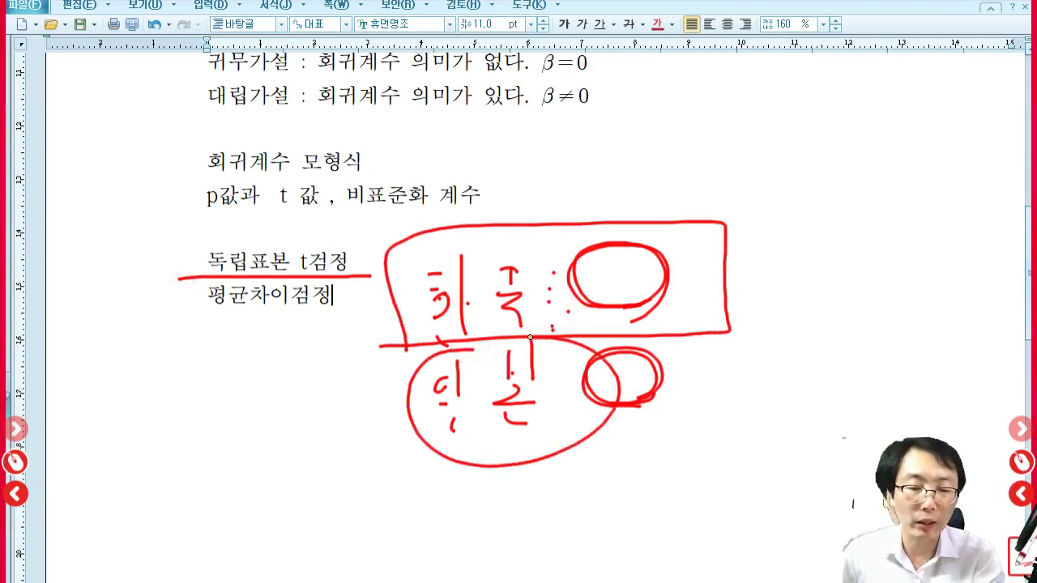
# - Mark 일본 with a cluster of red dots and a loop around the word, and clear all the annotations
pyautogui.click(548, 372)
pyautogui.click(549, 420)
pyautogui.click(558, 431)
pyautogui.click(551, 394)
pyautogui.click(567, 426)
pyautogui.click(565, 405)
pyautogui.click(578, 378)
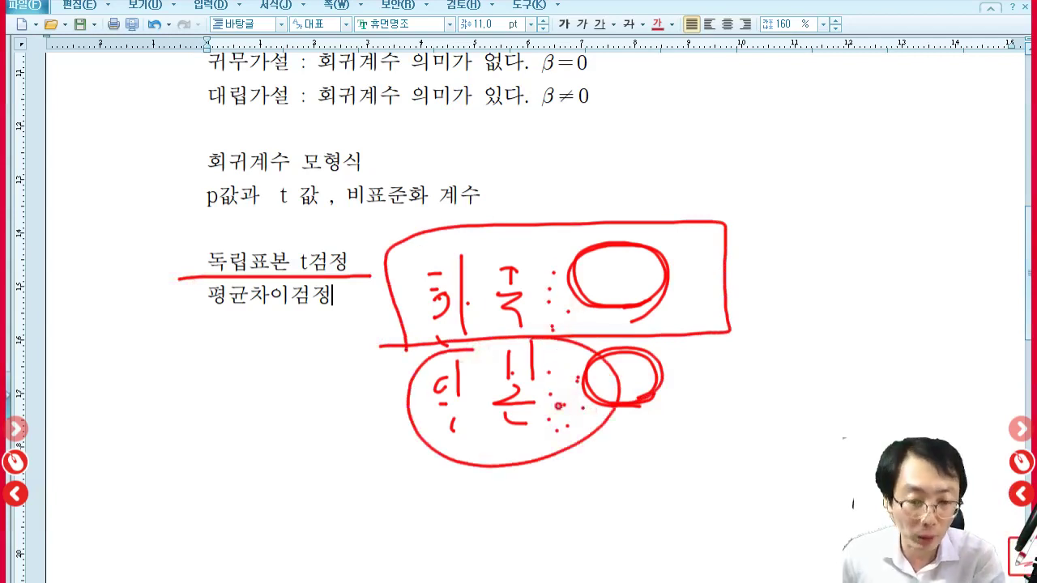
pyautogui.moveTo(561, 405)
pyautogui.mouseDown()
pyautogui.moveTo(460, 403)
pyautogui.moveTo(478, 402)
pyautogui.mouseUp()
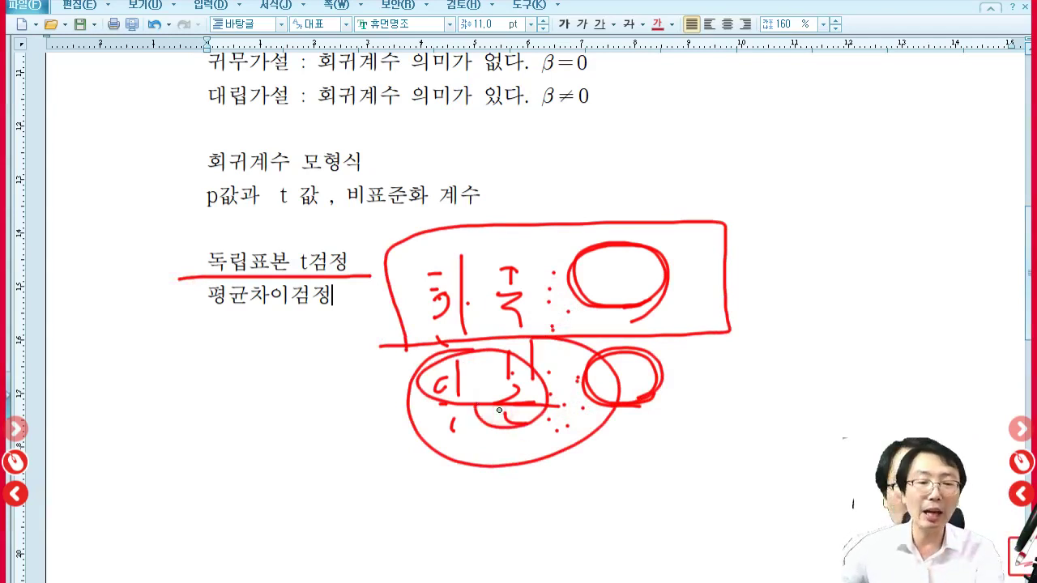
pyautogui.click(1022, 459)
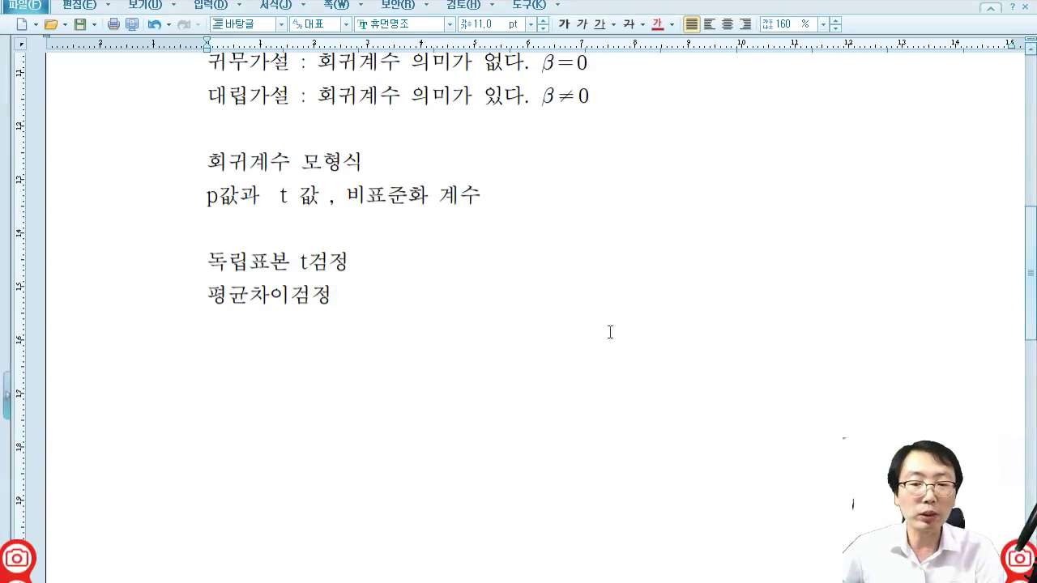
# - Add the line 대응표본 사전, 사후 효과 below 평균차이검정 and, after a blank line, the heading 분산분석
pyautogui.click(408, 307)
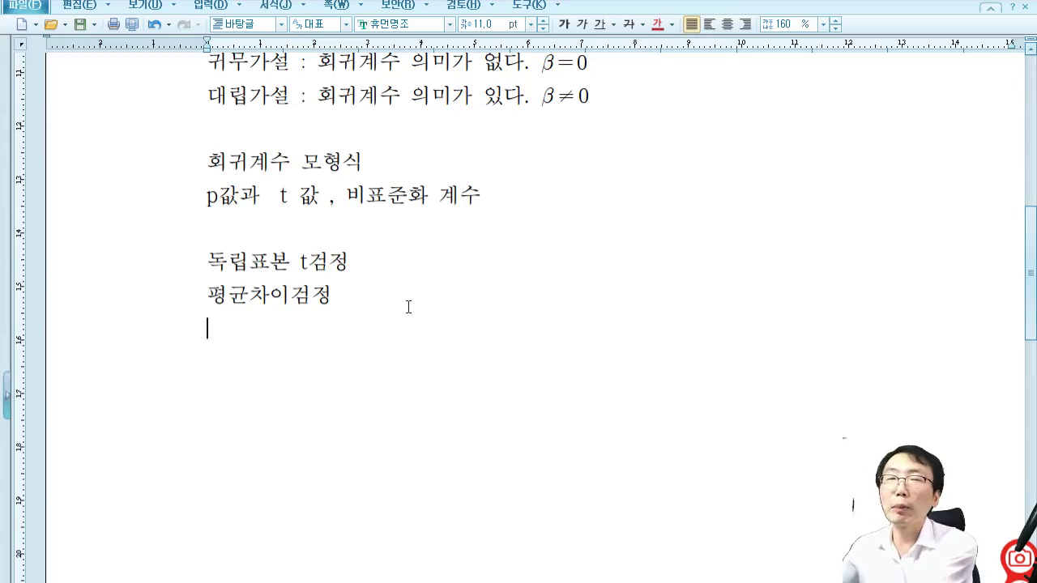
pyautogui.write('대응')
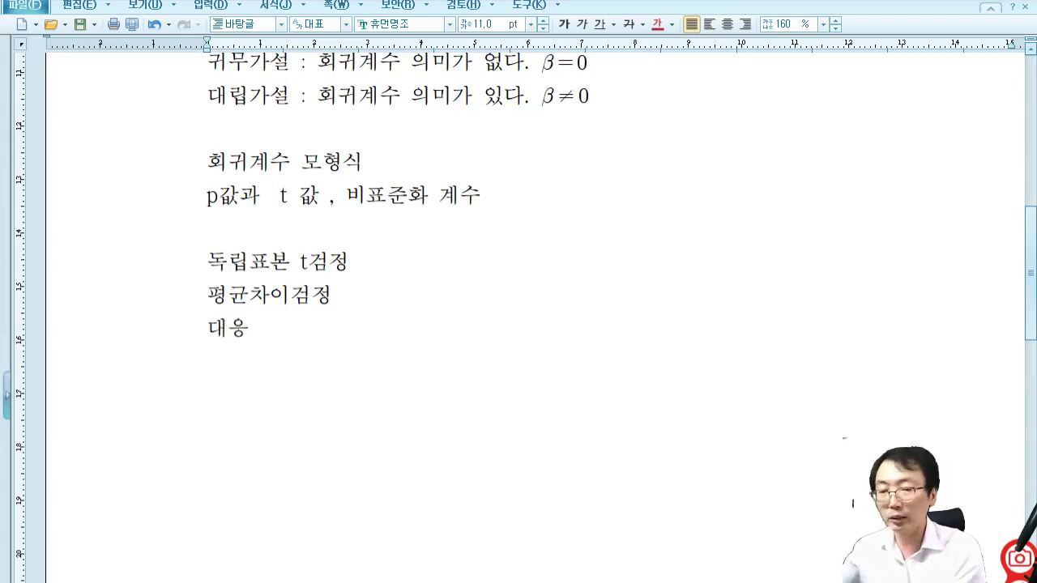
pyautogui.write('표본 사전')
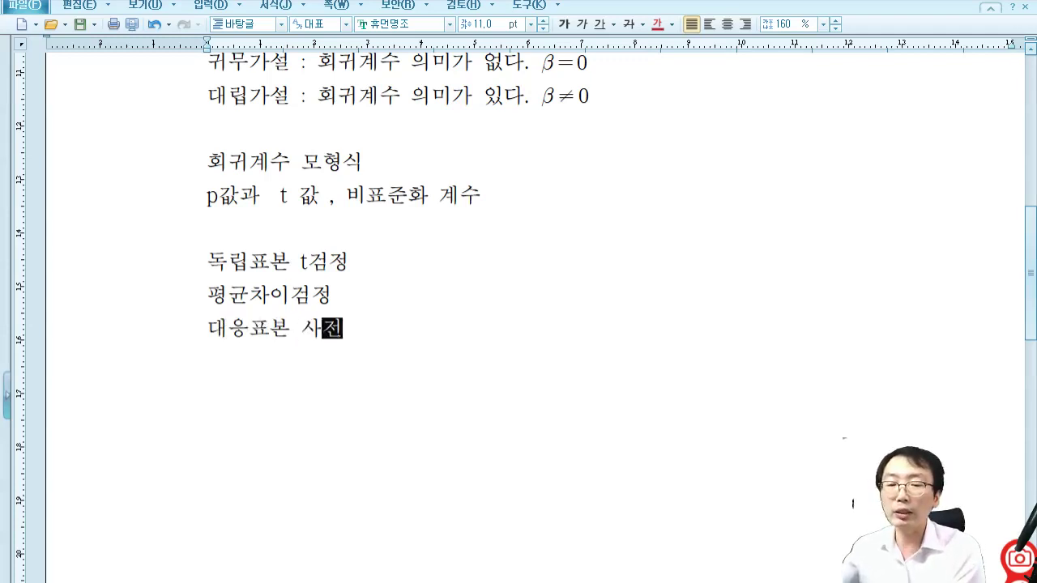
pyautogui.write(', 사후 ')
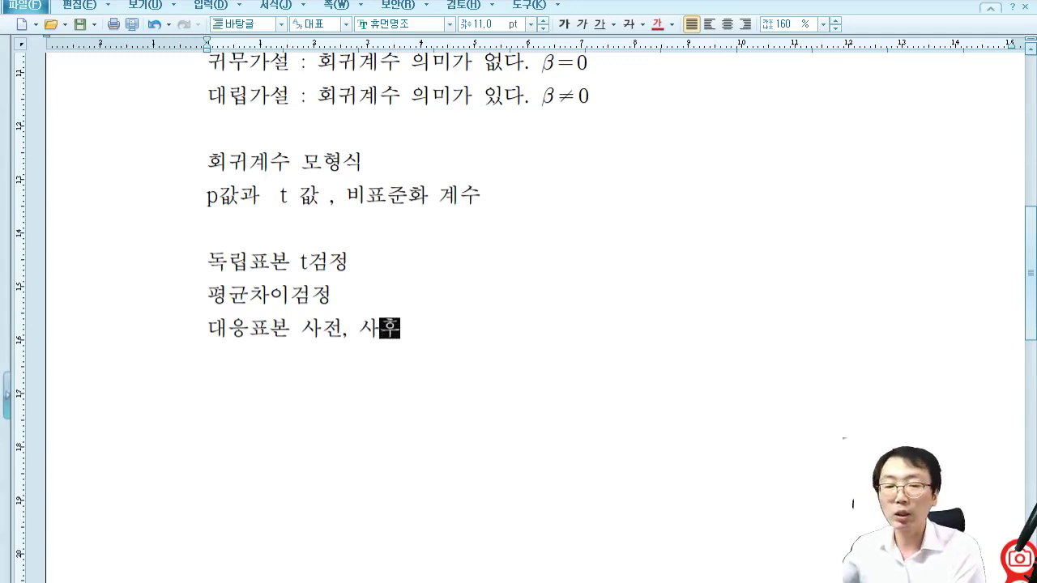
pyautogui.write('교')
pyautogui.press('BackSpace')
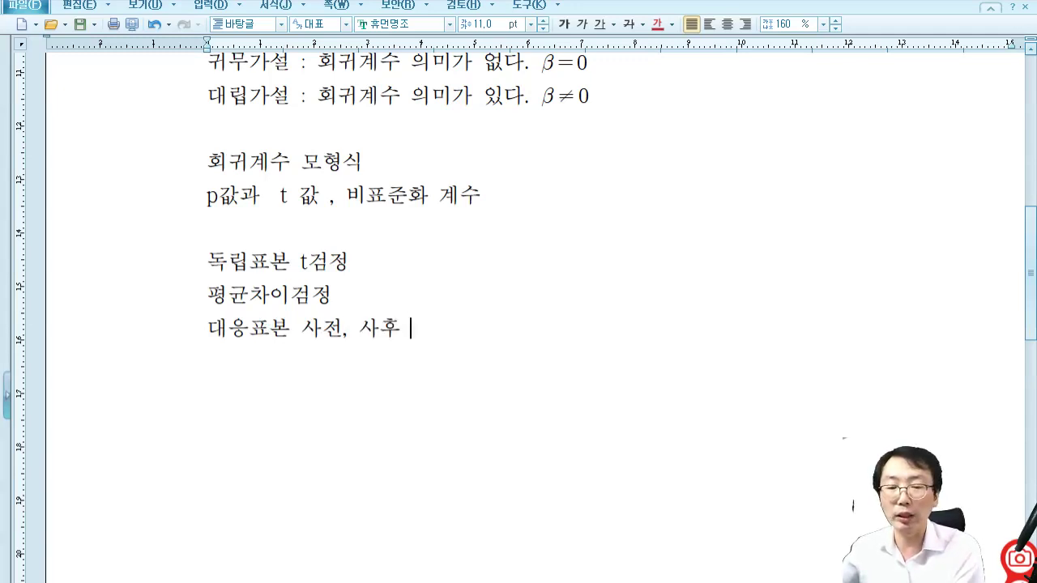
pyautogui.write('효과')
pyautogui.press('Return')
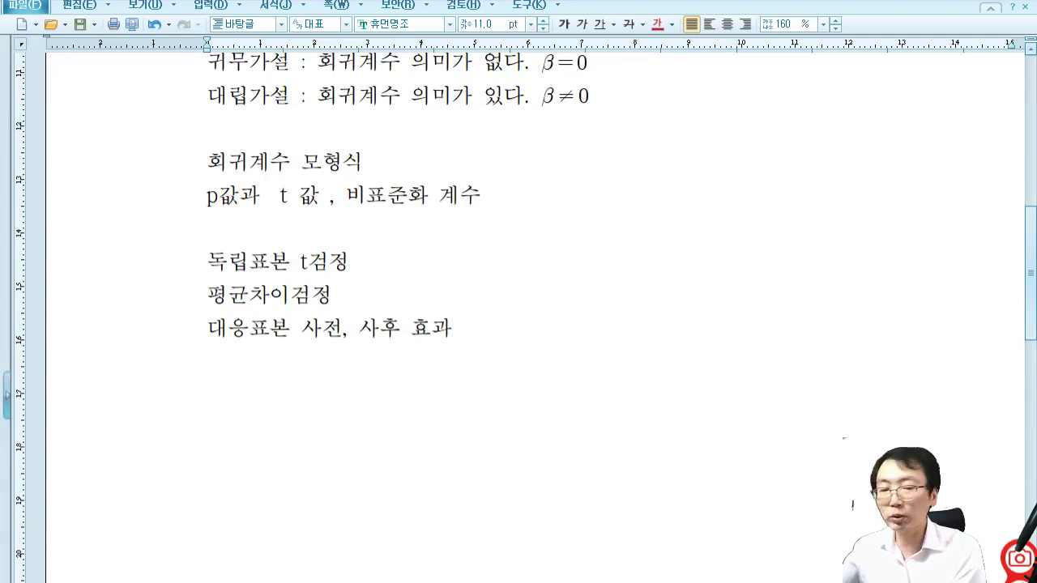
pyautogui.write('분산분석')
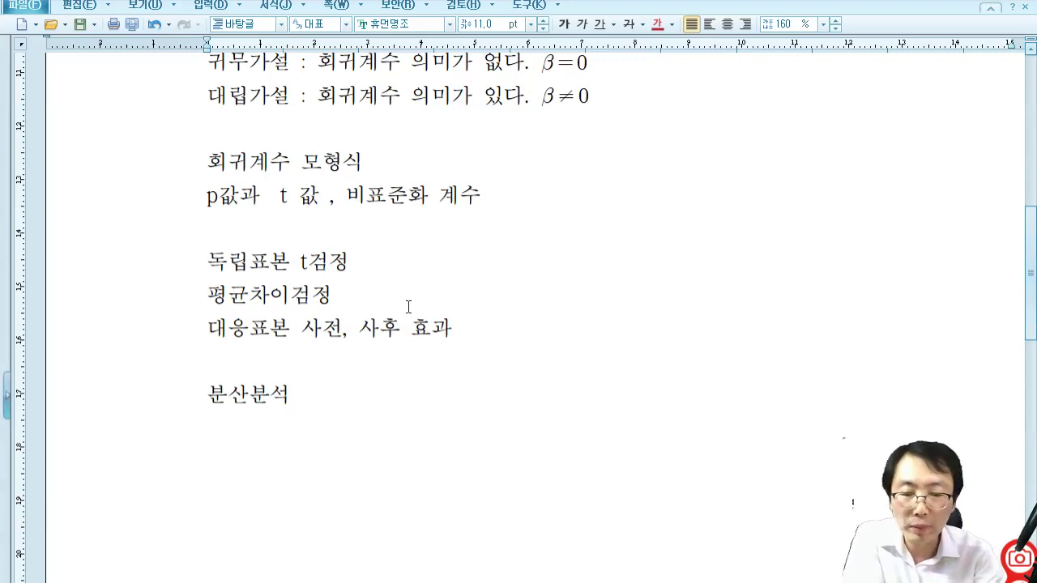
# - Draw five open red ovals in a row beside the 분산분석 heading and link them with an arc across their tops
pyautogui.moveTo(433, 378)
pyautogui.mouseDown()
pyautogui.moveTo(488, 379)
pyautogui.moveTo(528, 515)
pyautogui.moveTo(595, 390)
pyautogui.mouseUp()
pyautogui.moveTo(649, 377); pyautogui.dragTo(701, 414)
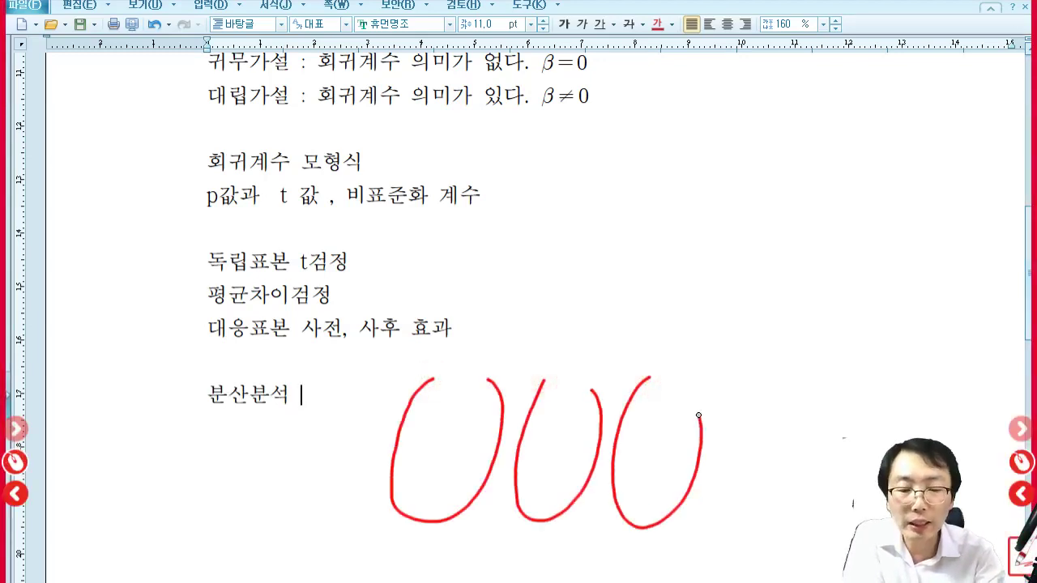
pyautogui.moveTo(738, 369)
pyautogui.mouseDown()
pyautogui.moveTo(800, 423)
pyautogui.moveTo(810, 502)
pyautogui.mouseUp()
pyautogui.moveTo(808, 460); pyautogui.dragTo(867, 350)
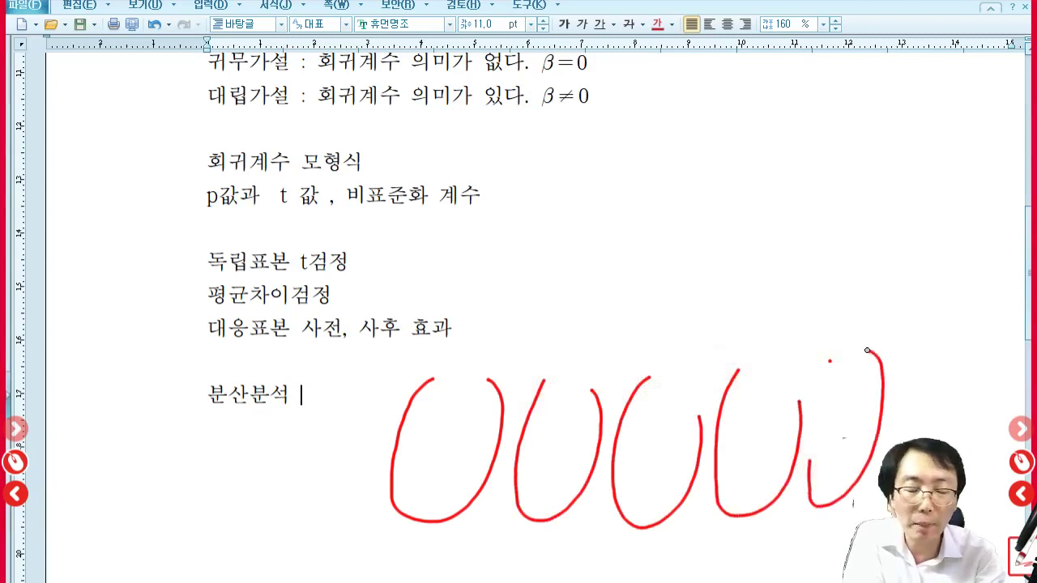
pyautogui.moveTo(419, 429)
pyautogui.mouseDown()
pyautogui.moveTo(805, 380)
pyautogui.moveTo(845, 390)
pyautogui.mouseUp()
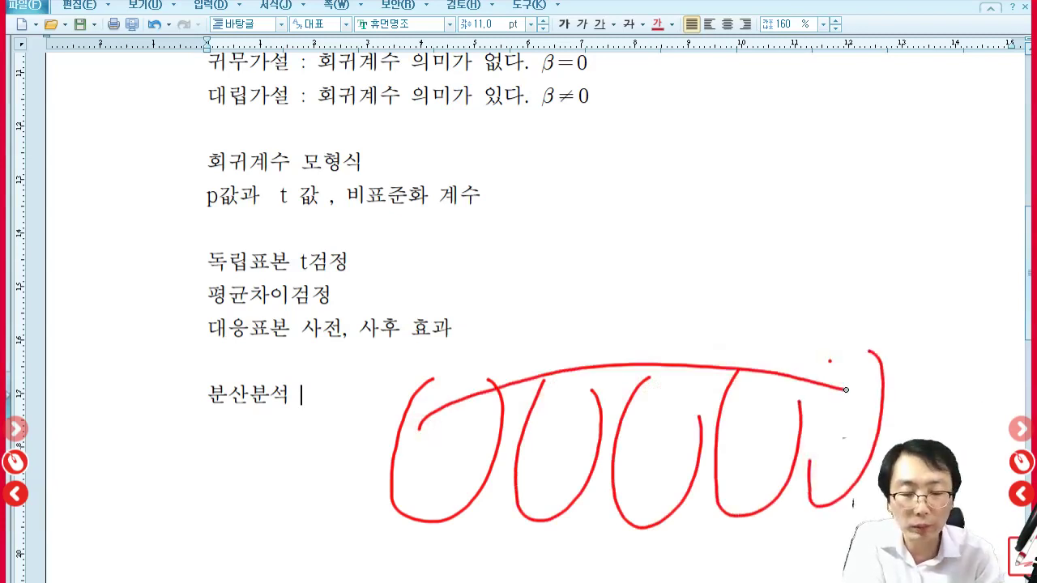
# - Draw a short vertical red stroke through the base of each of the five ovals
pyautogui.moveTo(439, 465); pyautogui.dragTo(425, 549)
pyautogui.moveTo(561, 469); pyautogui.dragTo(549, 555)
pyautogui.moveTo(653, 478); pyautogui.dragTo(657, 558)
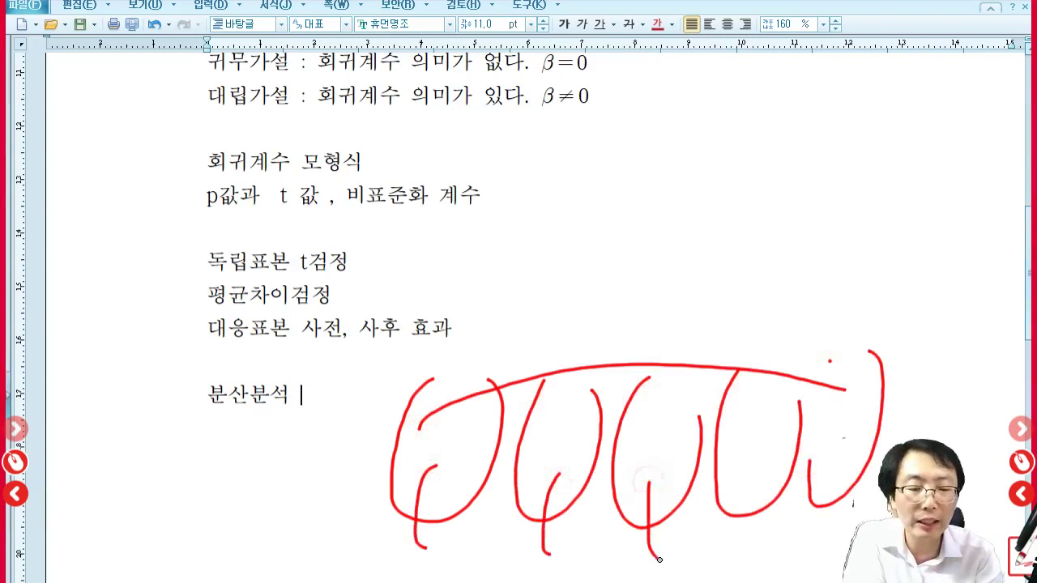
pyautogui.moveTo(750, 466); pyautogui.dragTo(760, 558)
pyautogui.moveTo(834, 458); pyautogui.dragTo(821, 553)
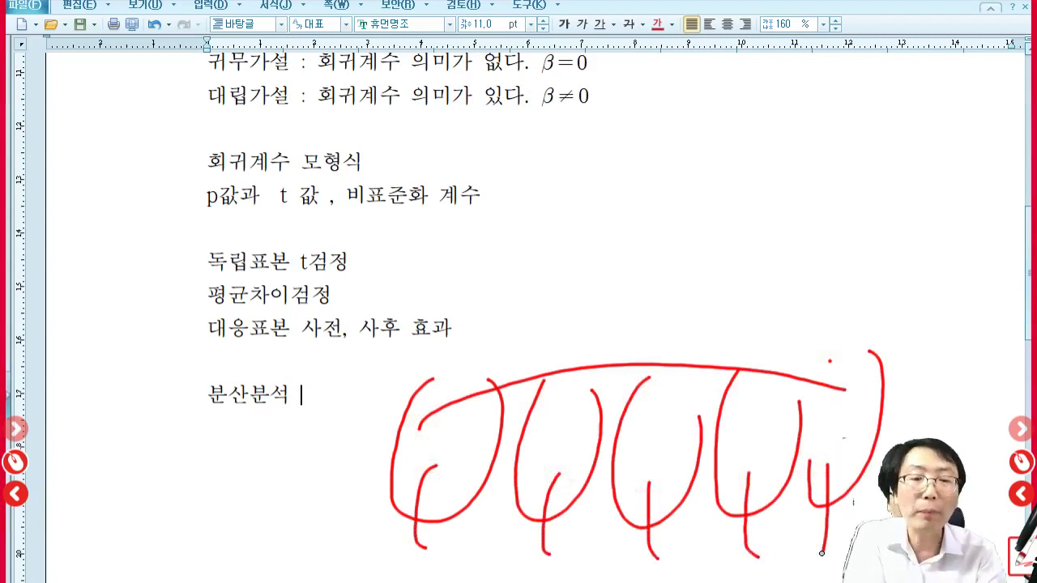
# - Handwrite 200 in red above the five ovals, then underline and circle it
pyautogui.click(687, 235)
pyautogui.moveTo(696, 224)
pyautogui.mouseDown()
pyautogui.moveTo(674, 287)
pyautogui.moveTo(729, 284)
pyautogui.mouseUp()
pyautogui.moveTo(771, 229)
pyautogui.mouseDown()
pyautogui.moveTo(775, 276)
pyautogui.moveTo(760, 224)
pyautogui.mouseUp()
pyautogui.moveTo(824, 230); pyautogui.dragTo(837, 231)
pyautogui.moveTo(629, 309)
pyautogui.mouseDown()
pyautogui.moveTo(864, 280)
pyautogui.moveTo(686, 312)
pyautogui.moveTo(723, 323)
pyautogui.mouseUp()
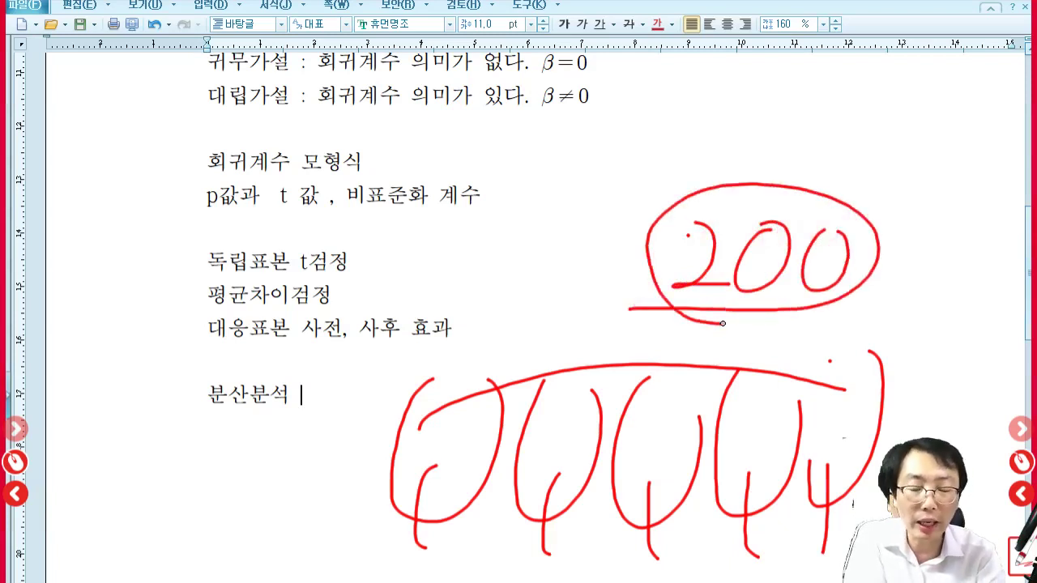
# - Draw a small red loop inside each of the five ovals beside 분산분석
pyautogui.moveTo(438, 395)
pyautogui.mouseDown()
pyautogui.moveTo(420, 465)
pyautogui.moveTo(447, 401)
pyautogui.mouseUp()
pyautogui.moveTo(557, 416)
pyautogui.mouseDown()
pyautogui.moveTo(549, 466)
pyautogui.moveTo(562, 415)
pyautogui.mouseUp()
pyautogui.moveTo(660, 419)
pyautogui.mouseDown()
pyautogui.moveTo(659, 461)
pyautogui.moveTo(677, 415)
pyautogui.mouseUp()
pyautogui.moveTo(759, 412); pyautogui.dragTo(779, 403)
pyautogui.moveTo(842, 400); pyautogui.dragTo(843, 395)
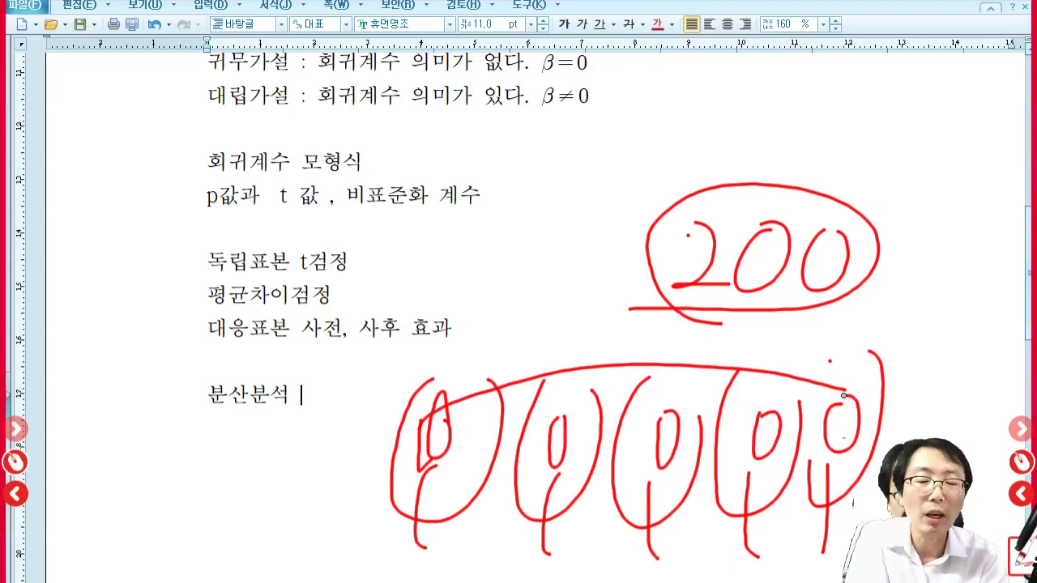
# - Handwrite a second circled, underlined number beside 200, bracket the first two ovals, and clear the annotations
pyautogui.moveTo(565, 188); pyautogui.dragTo(550, 275)
pyautogui.moveTo(585, 187); pyautogui.dragTo(586, 256)
pyautogui.moveTo(574, 197); pyautogui.dragTo(602, 196)
pyautogui.moveTo(619, 193)
pyautogui.mouseDown()
pyautogui.moveTo(624, 221)
pyautogui.moveTo(619, 192)
pyautogui.mouseUp()
pyautogui.moveTo(530, 289)
pyautogui.mouseDown()
pyautogui.moveTo(635, 162)
pyautogui.moveTo(571, 274)
pyautogui.mouseUp()
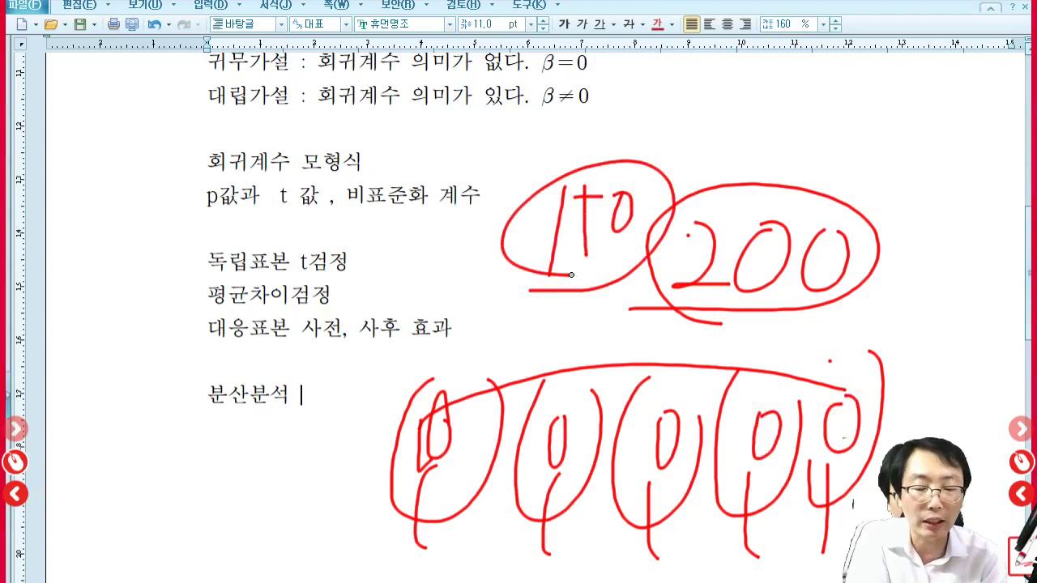
pyautogui.moveTo(394, 364)
pyautogui.mouseDown()
pyautogui.moveTo(384, 496)
pyautogui.moveTo(482, 359)
pyautogui.moveTo(510, 516)
pyautogui.moveTo(598, 375)
pyautogui.mouseUp()
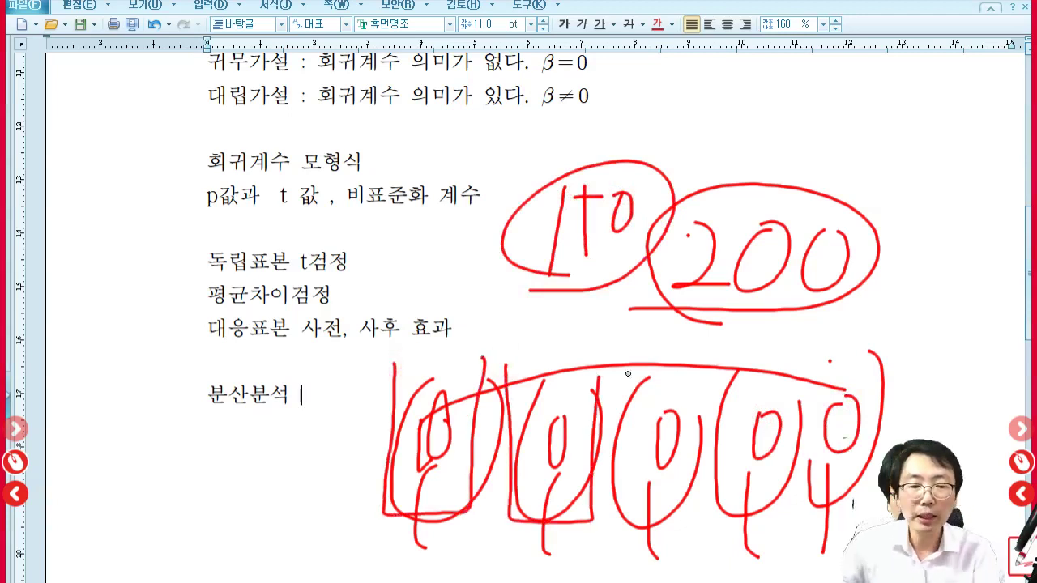
pyautogui.click(1028, 462)
# - Place the text cursor on the blank line below the research questions, after the T검정 remark
pyautogui.scroll(3, 454, 335)
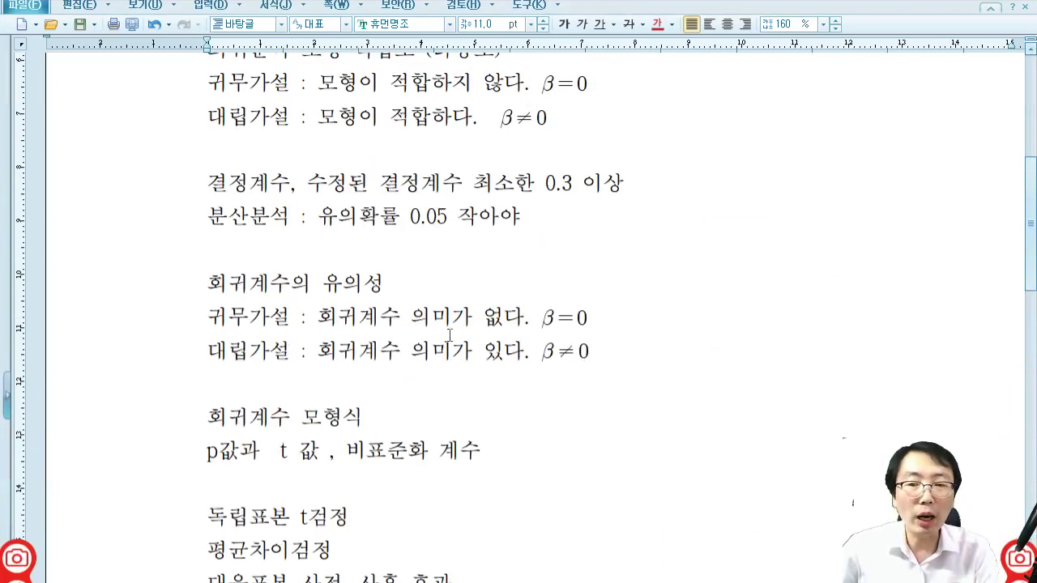
pyautogui.scroll(2, 258, 240)
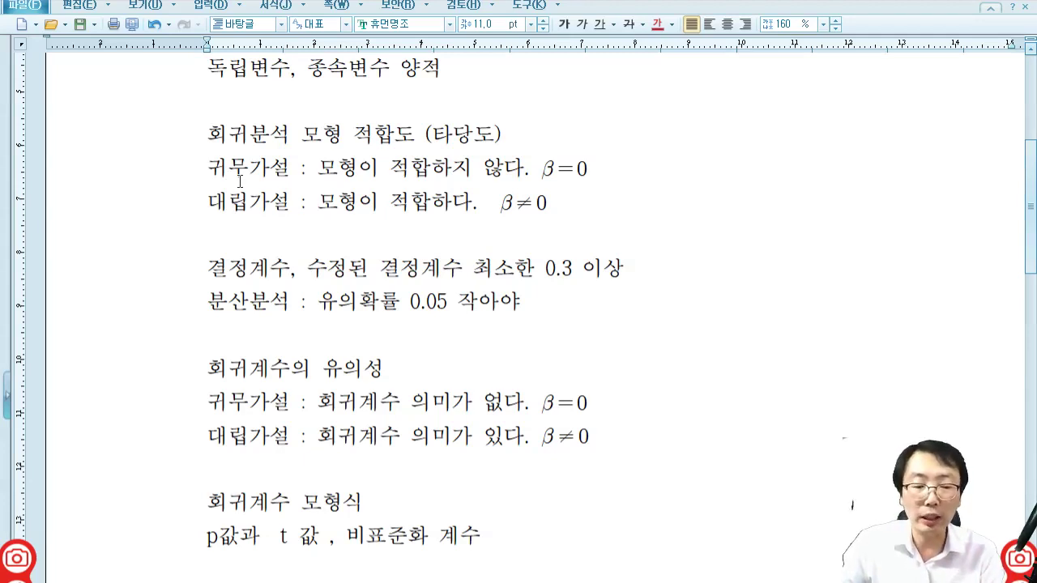
pyautogui.click(563, 311)
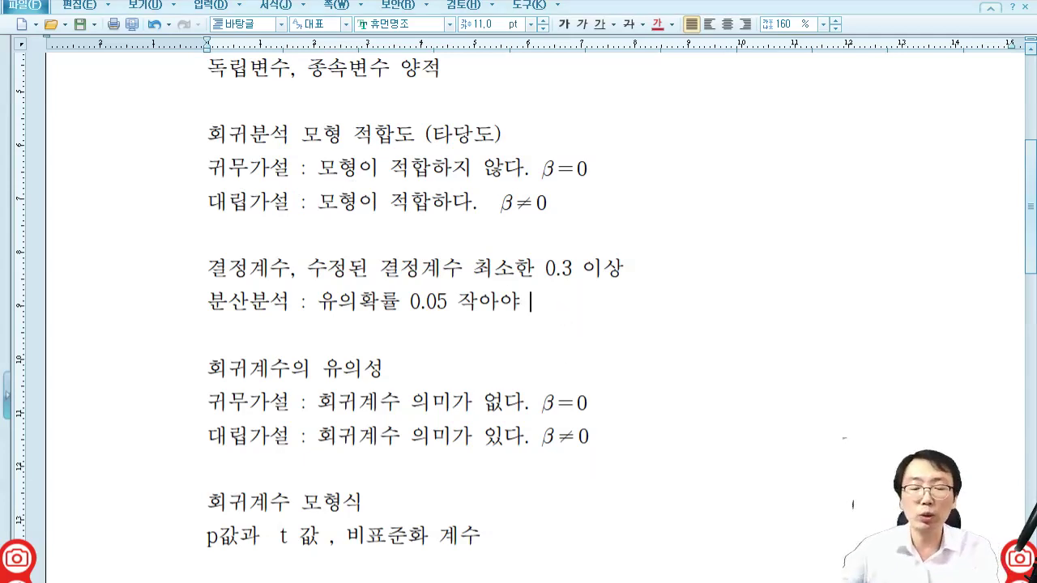
pyautogui.scroll(3, 548, 494)
pyautogui.scroll(-15, 549, 494)
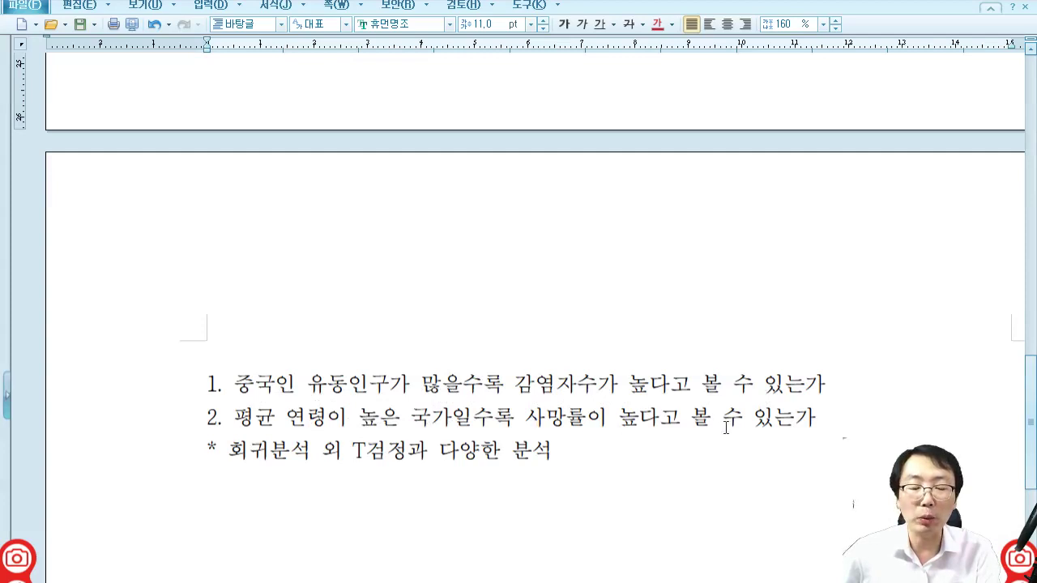
pyautogui.click(845, 409)
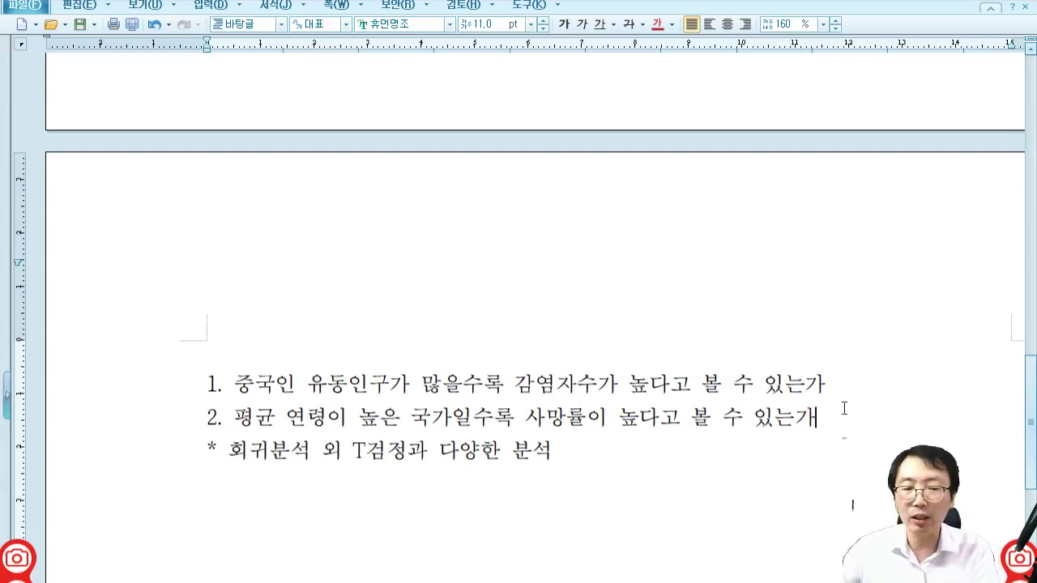
pyautogui.press('Down')
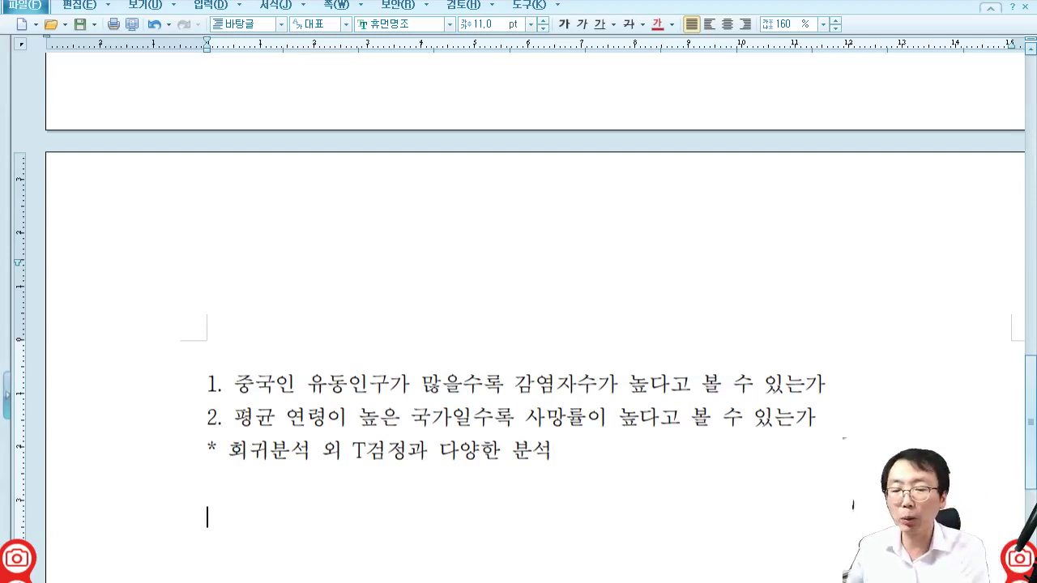
pyautogui.write('중ㄱ')
pyautogui.press('BackSpace')
pyautogui.press('BackSpace')
pyautogui.press('BackSpace')
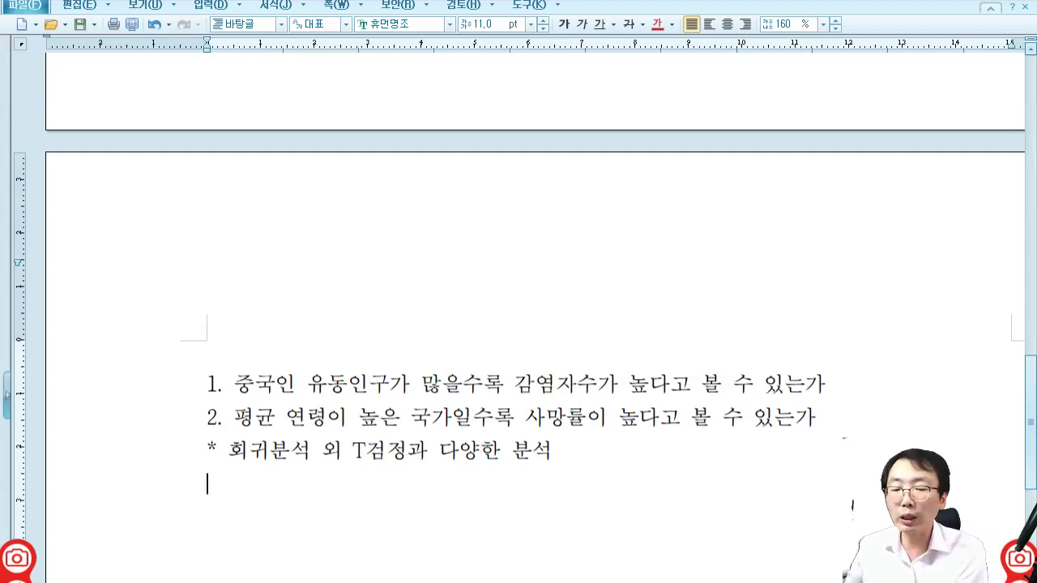
pyautogui.press('Return')
# - Write 유동인구와 감염자수 간에는 관계가 있다. below the research questions, with 단측 검정 on the following line
pyautogui.write('유동')
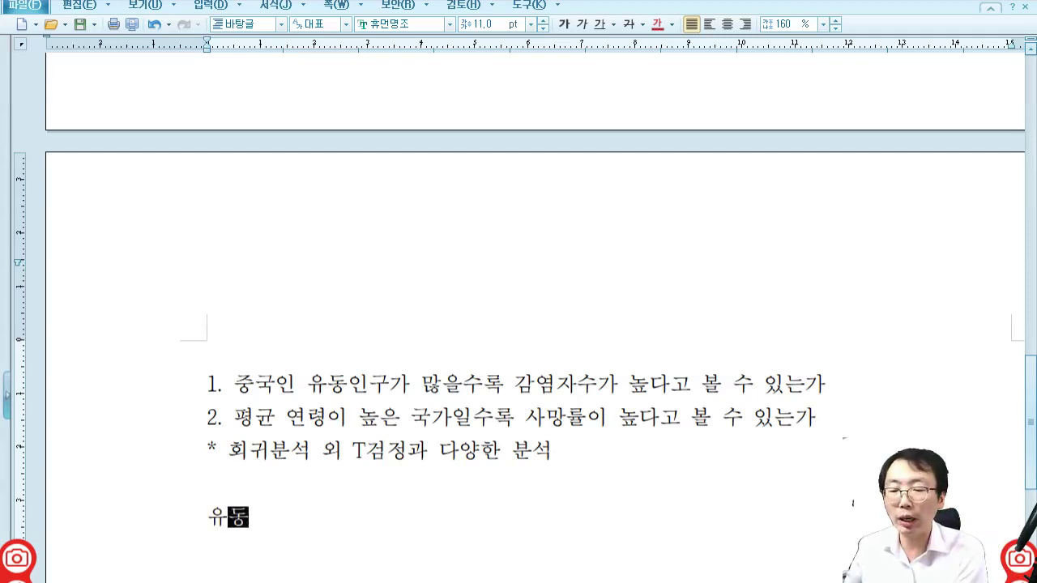
pyautogui.write('인구와 감여')
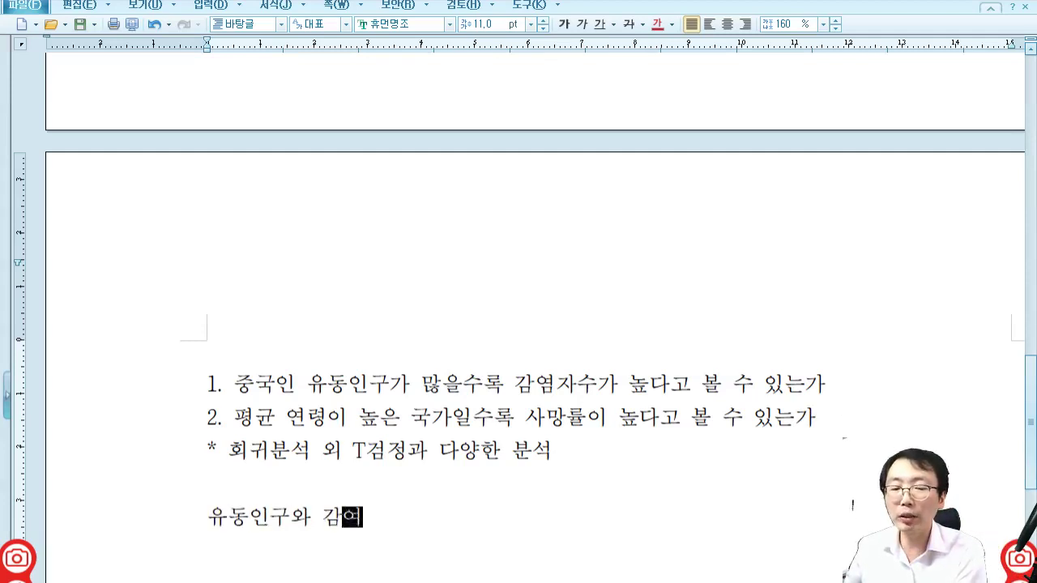
pyautogui.write('염자수')
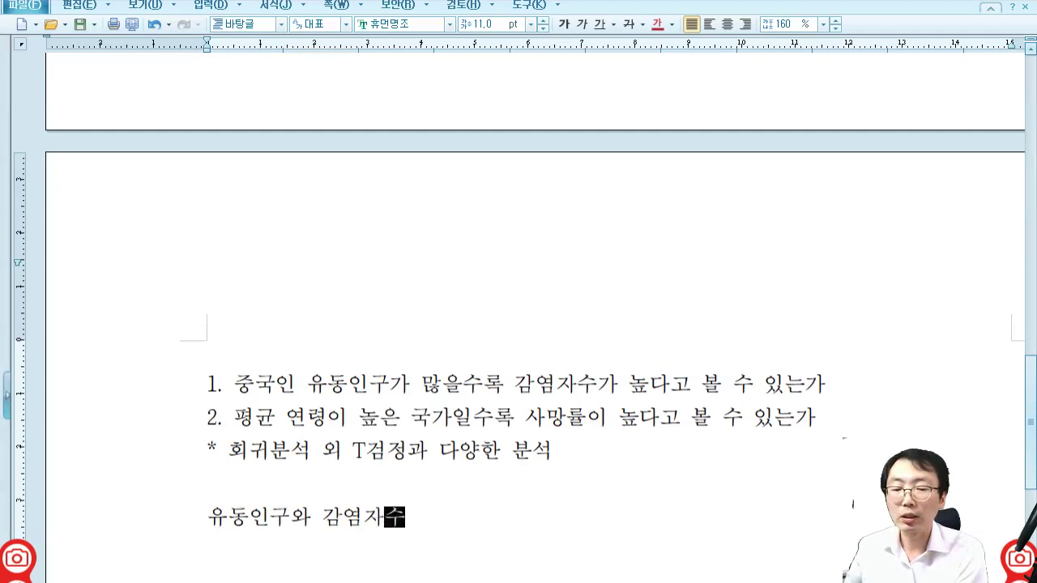
pyautogui.write(' 간에느')
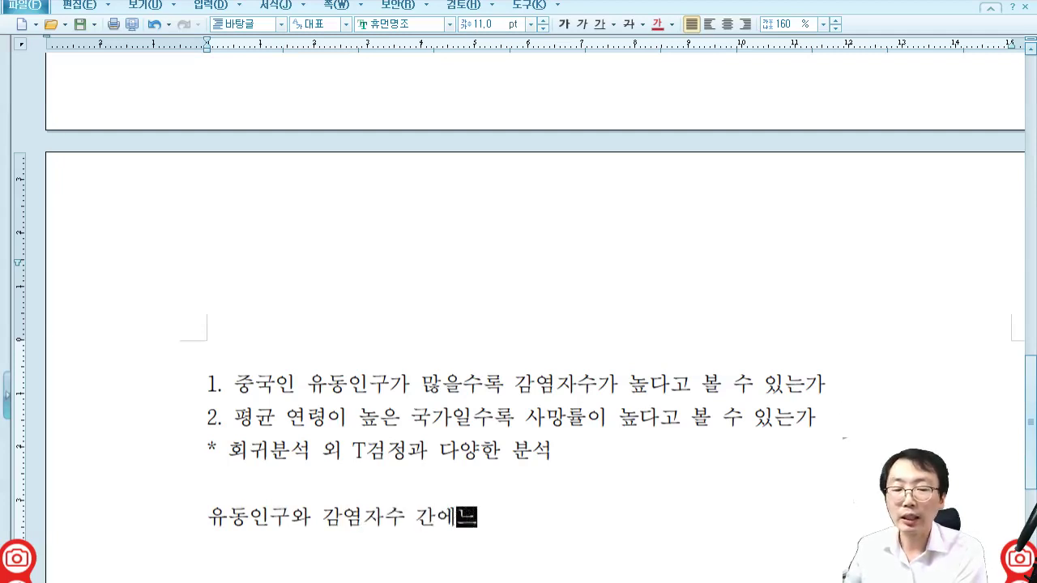
pyautogui.write('는 관계가')
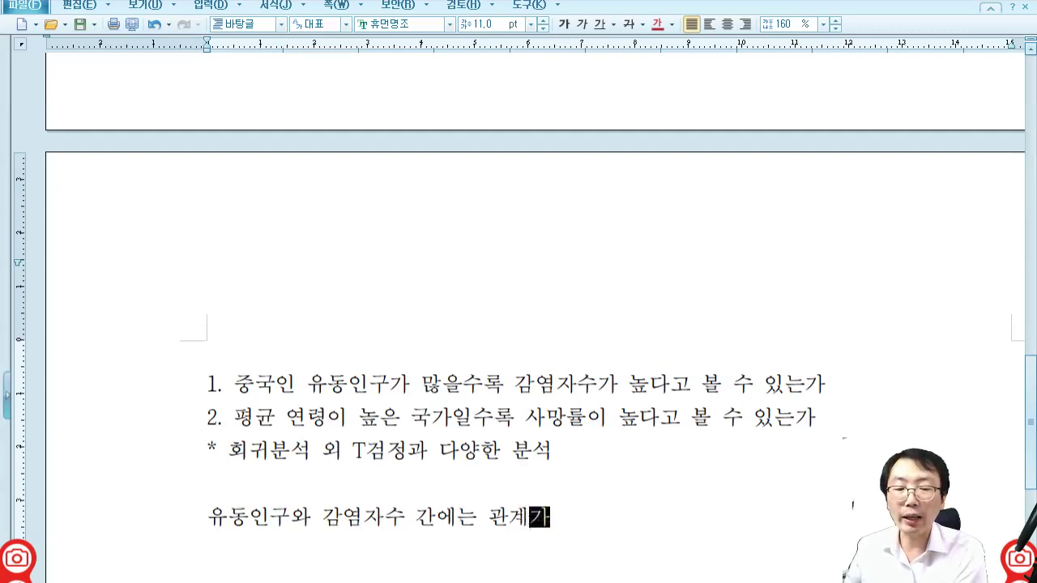
pyautogui.write(' 있다.')
pyautogui.press('Return')
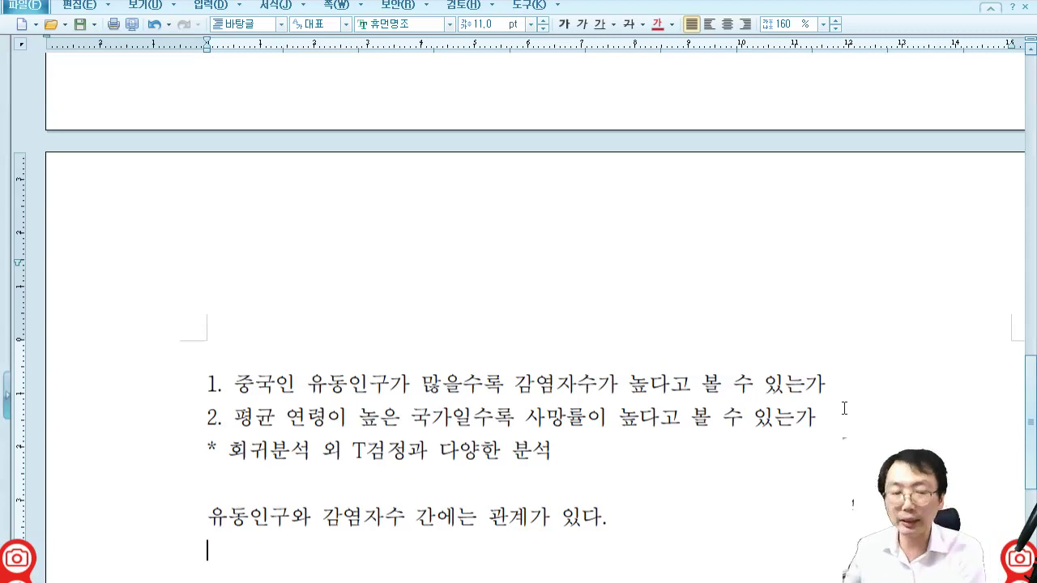
pyautogui.write('단측 검')
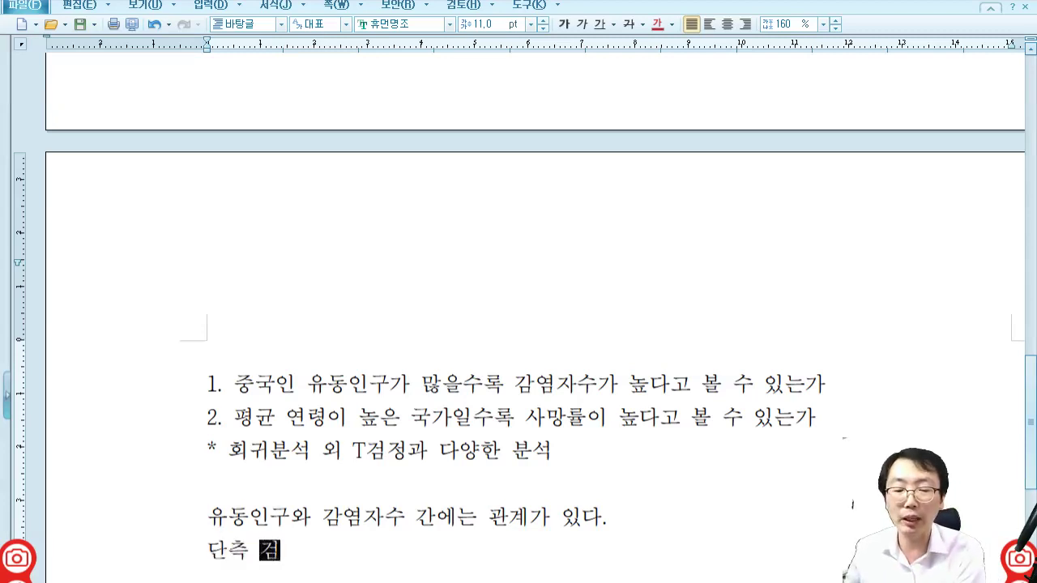
pyautogui.write('정')
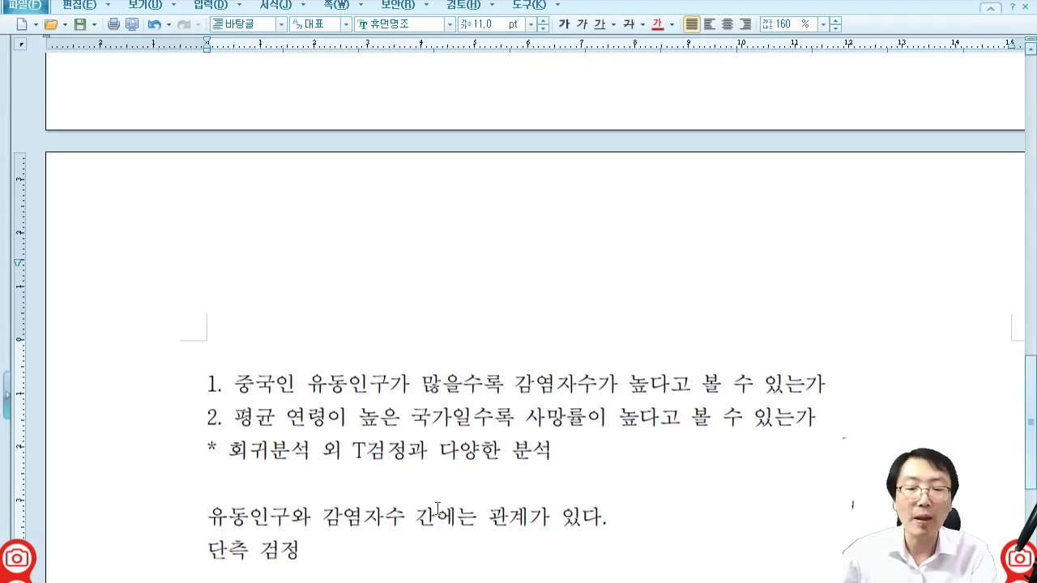
# - Draw a rising red diagonal line across the research question notes and clear the annotation
pyautogui.click(1018, 558)
pyautogui.moveTo(447, 526)
pyautogui.mouseDown()
pyautogui.moveTo(644, 399)
pyautogui.moveTo(794, 324)
pyautogui.mouseUp()
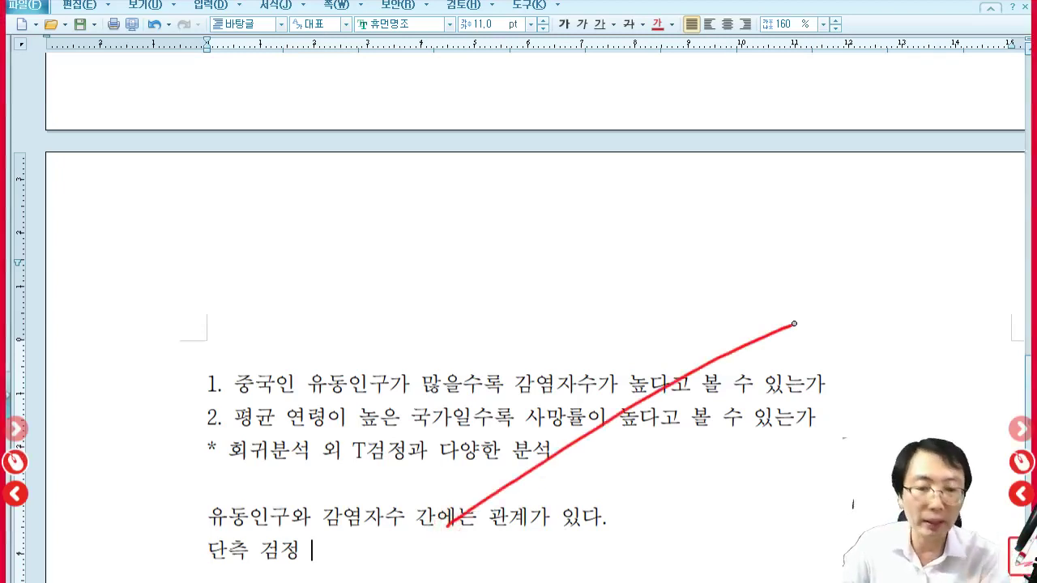
pyautogui.click(1019, 459)
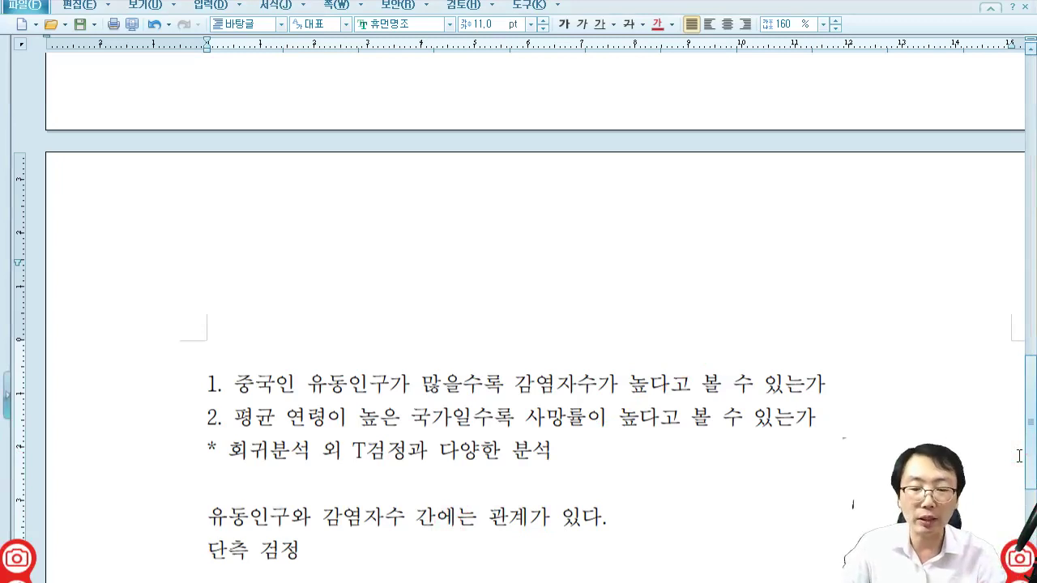
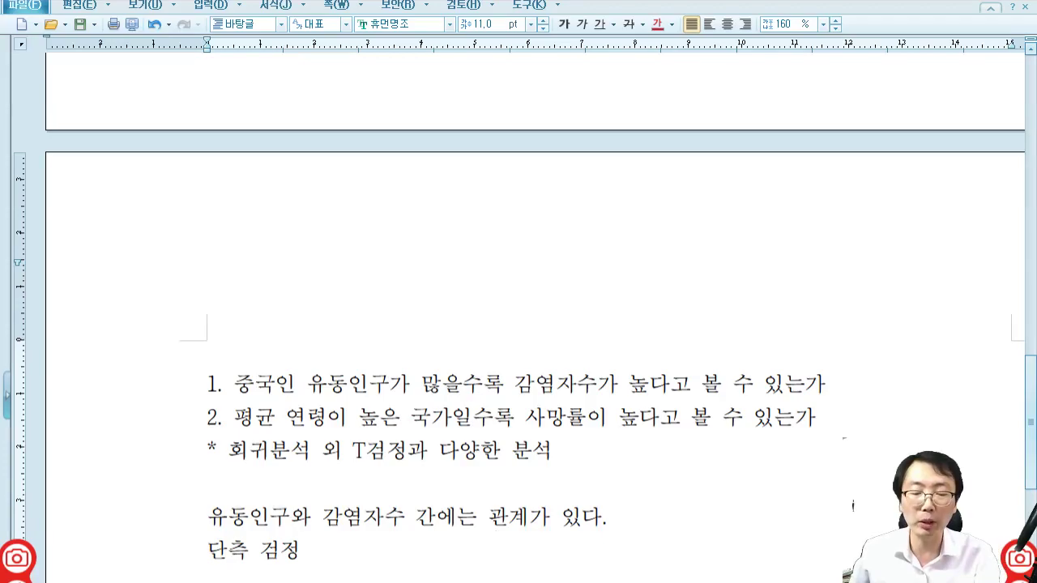
# - Switch to the Excel workbook with the COVID-19 data and add filters to all header cells of the sheet
pyautogui.hotkey('alt', 'Tab')
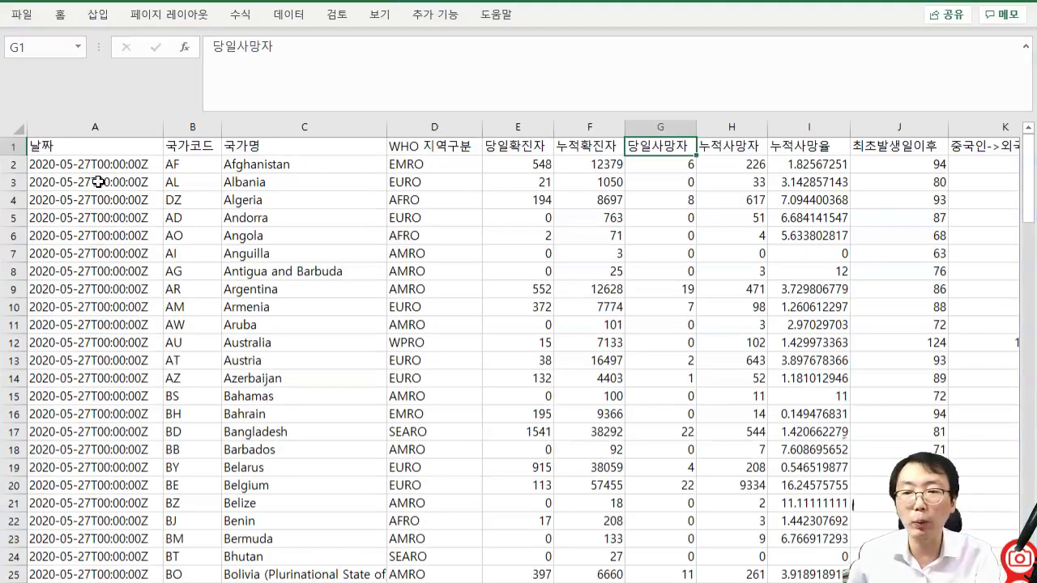
pyautogui.click(183, 174)
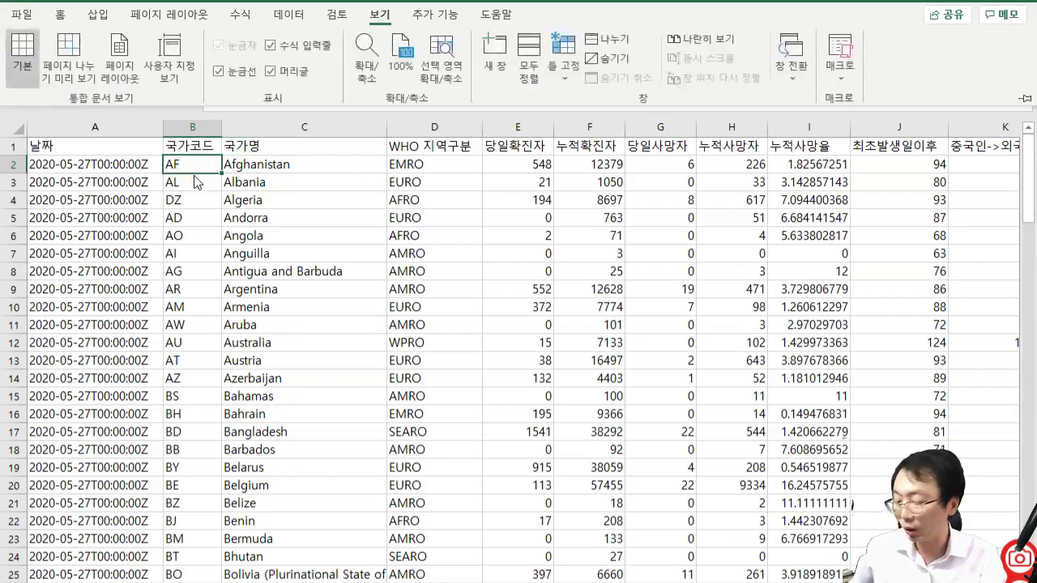
pyautogui.click(5, 130)
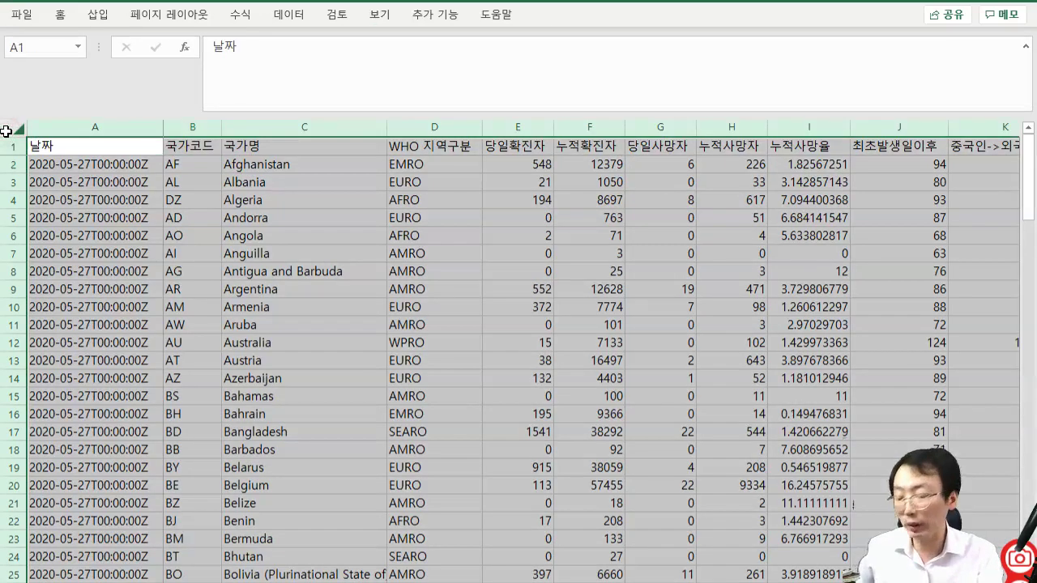
pyautogui.hotkey('ctrl', 'shift', 'l')
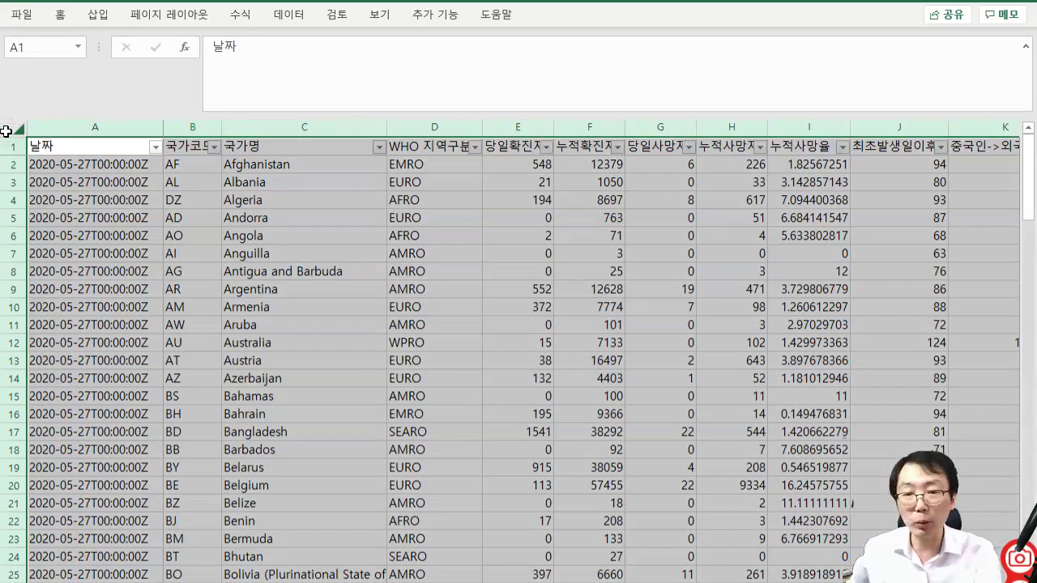
pyautogui.click(85, 203)
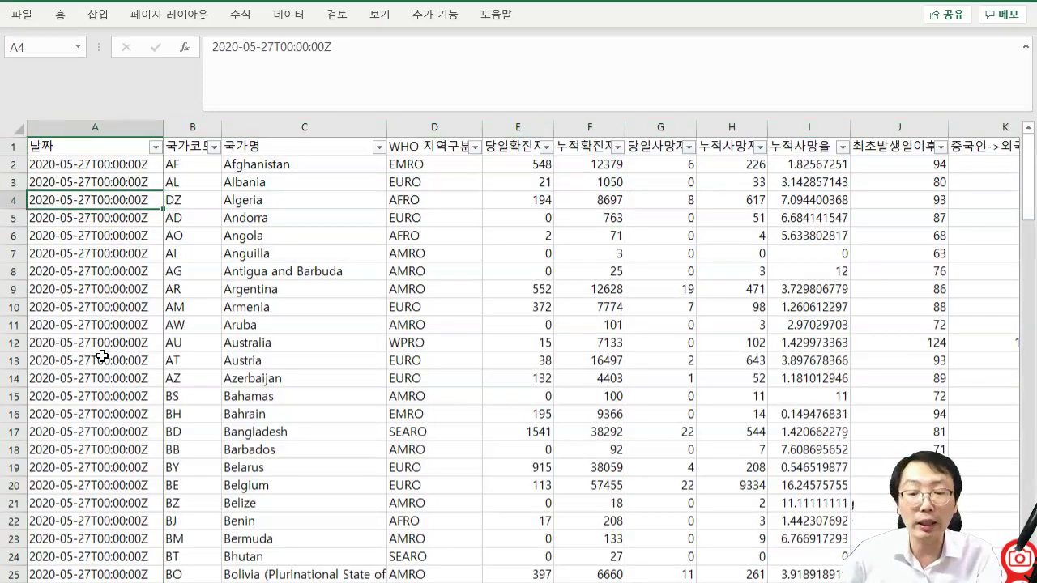
# - Insert a pivot table of Sheet1 columns A:U on a new worksheet, with 국가코드 as row labels and as a count value
pyautogui.scroll(-12, 98, 349)
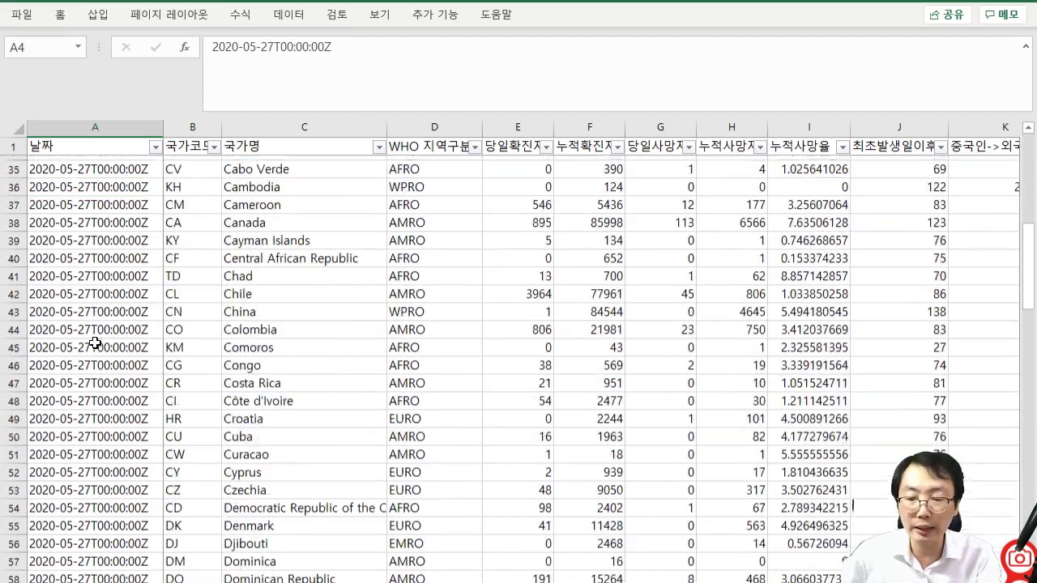
pyautogui.scroll(9, 96, 343)
pyautogui.scroll(3, 96, 343)
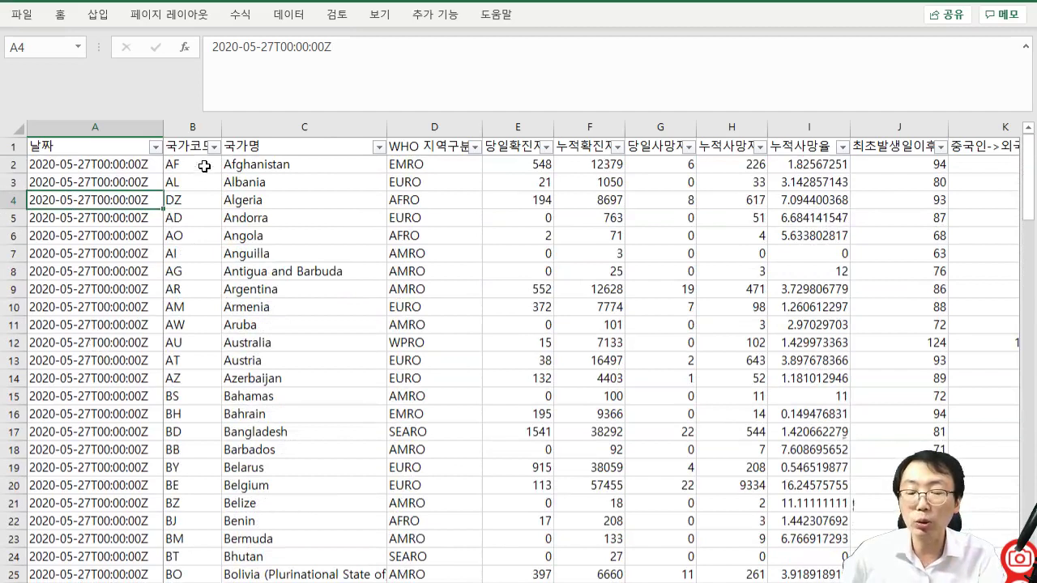
pyautogui.click(15, 127)
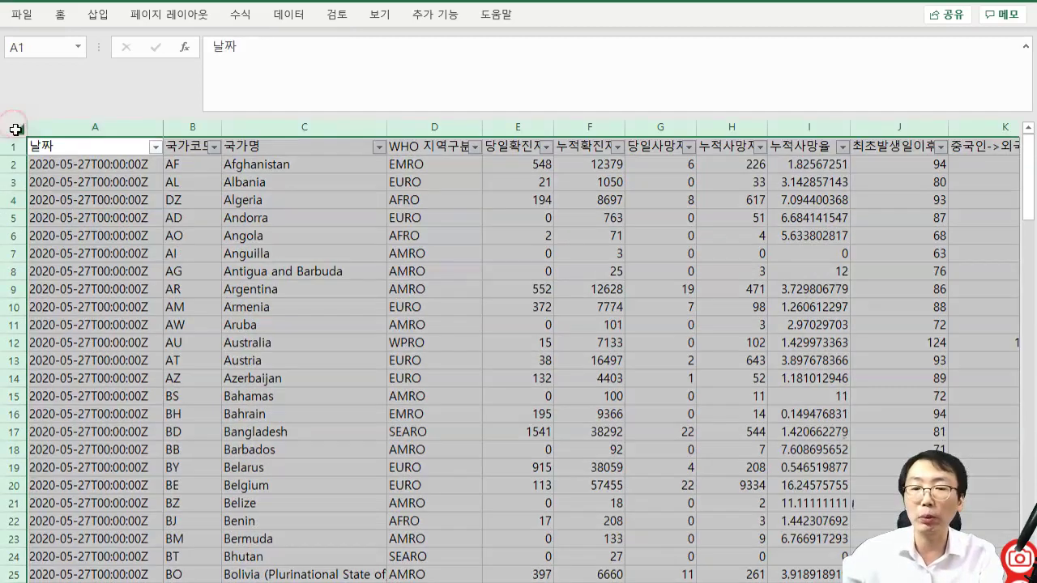
pyautogui.click(98, 14)
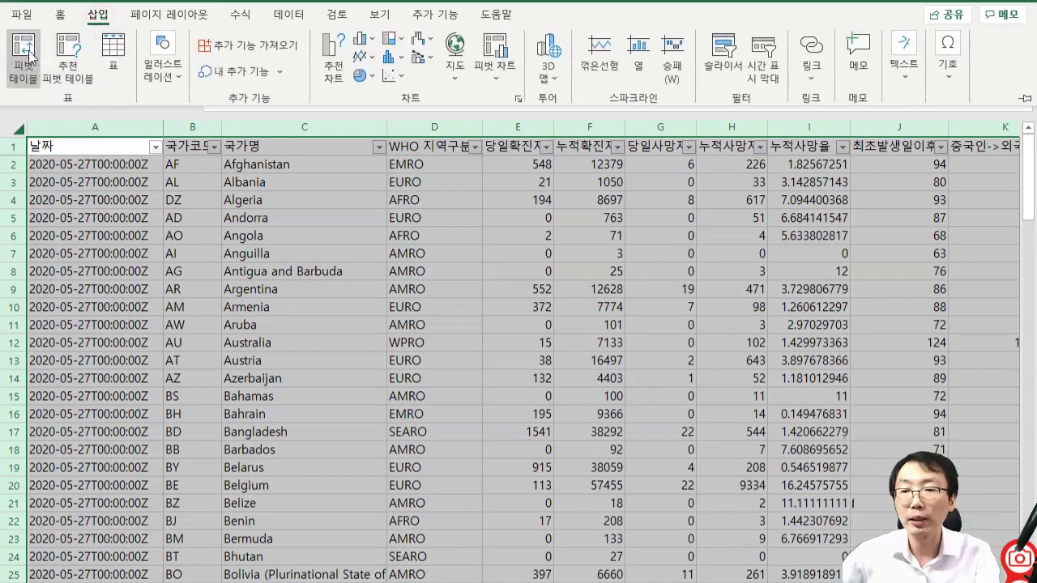
pyautogui.click(21, 61)
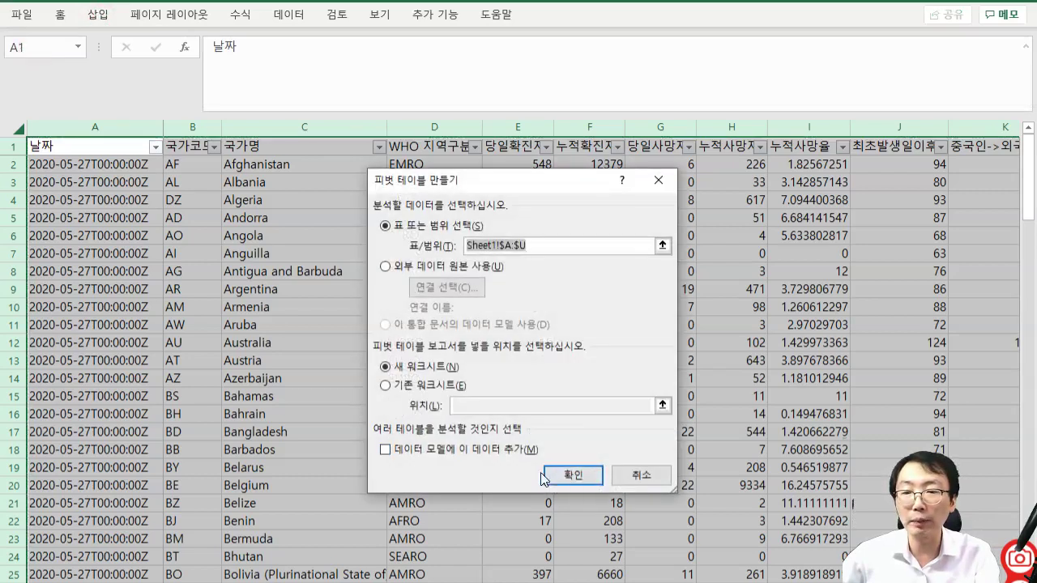
pyautogui.click(573, 476)
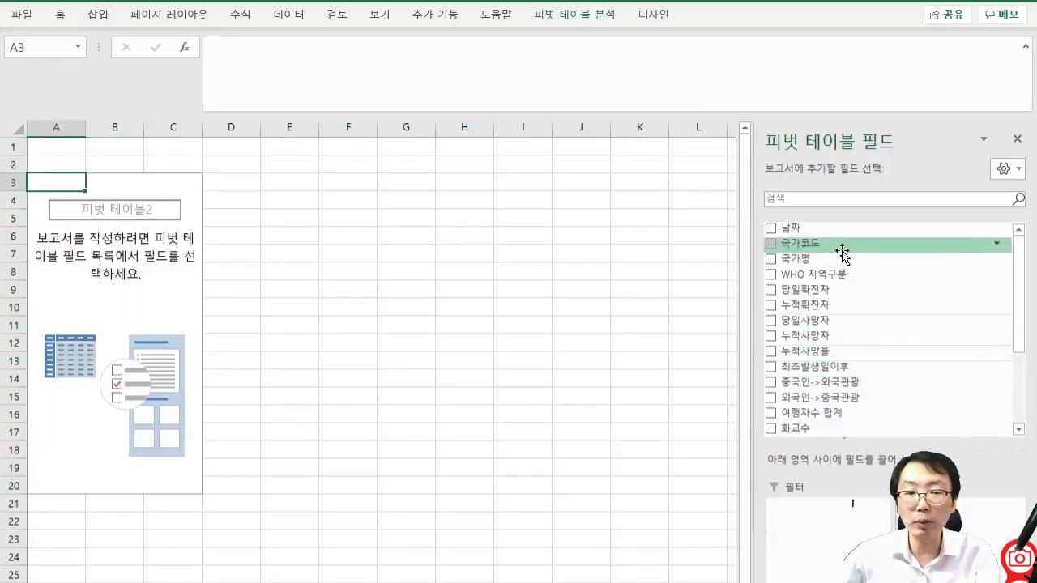
pyautogui.click(801, 243)
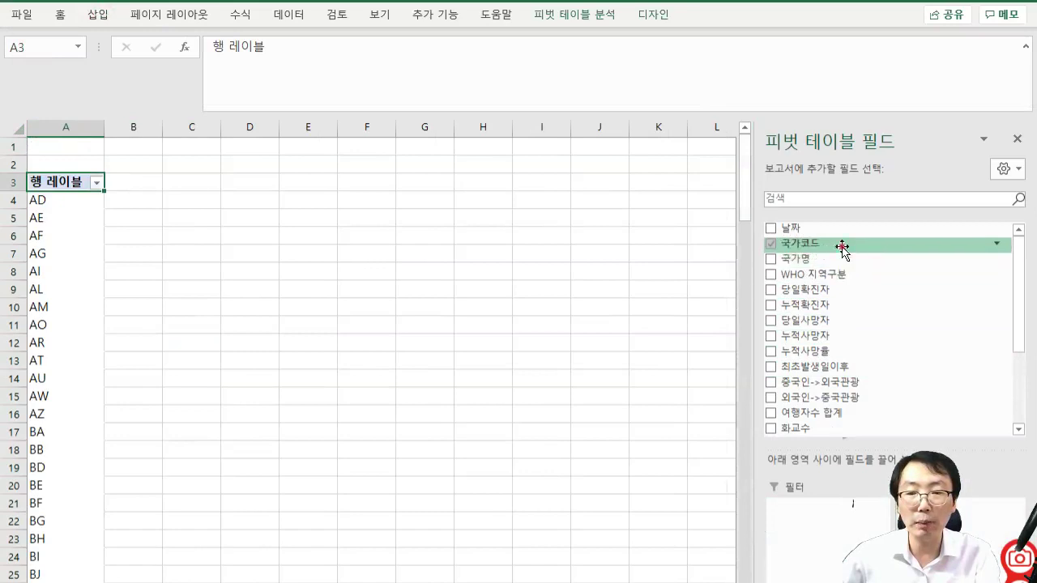
pyautogui.moveTo(800, 229); pyautogui.dragTo(959, 579)
# - Examine the last country codes and the grand total at the end of the pivot table
pyautogui.click(124, 230)
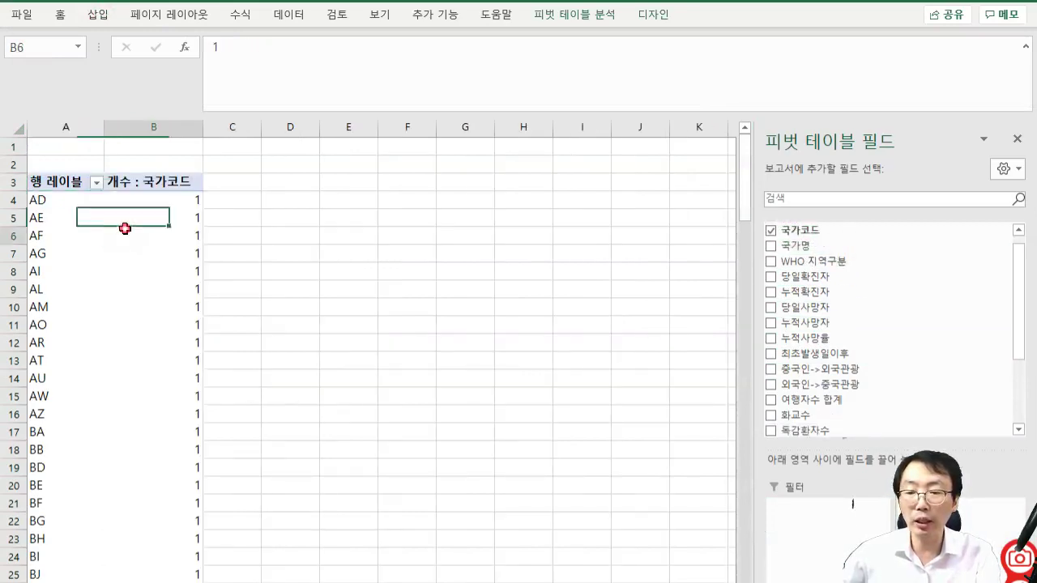
pyautogui.hotkey('ctrl', 'Down')
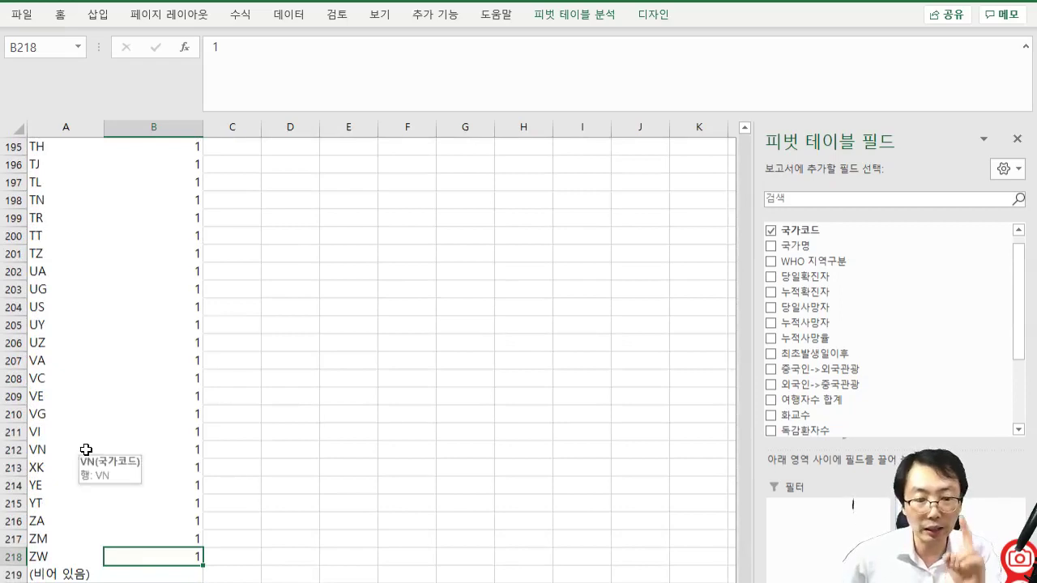
pyautogui.scroll(-3, 146, 470)
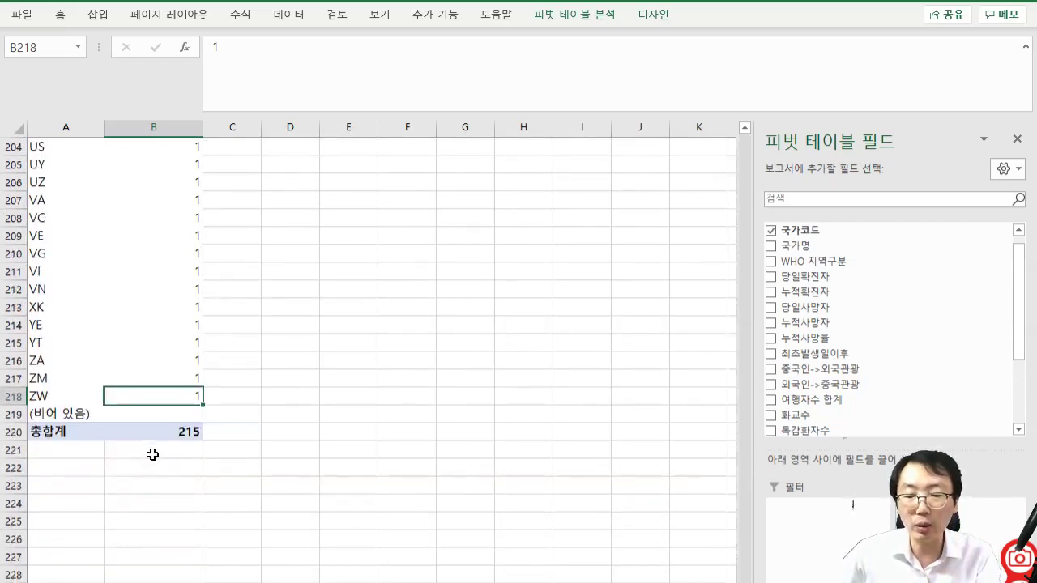
pyautogui.click(160, 434)
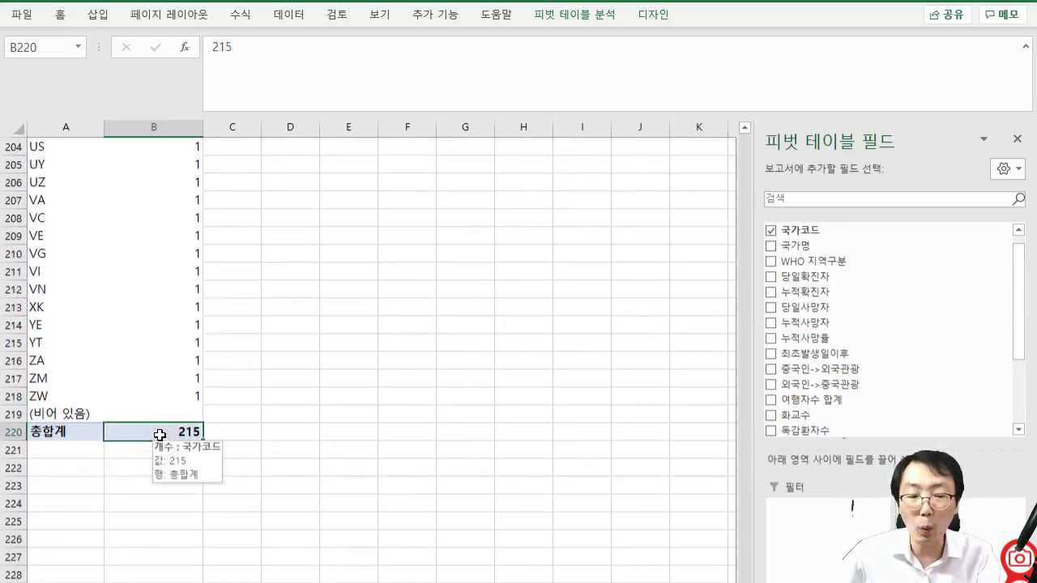
pyautogui.scroll(3, 222, 345)
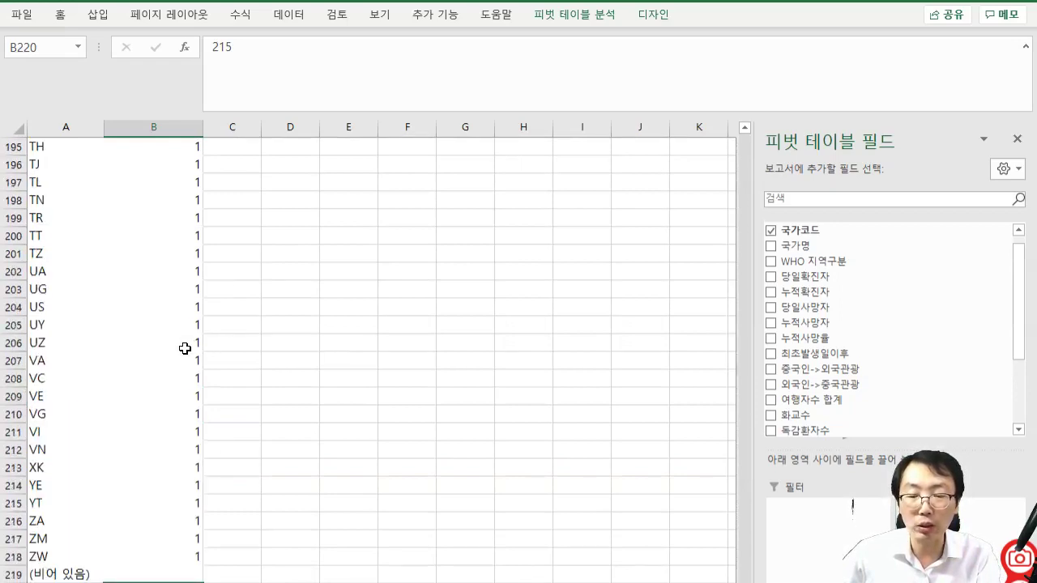
# - Replace 국가코드 in the pivot table with 국가명 as row labels and as a count value, and check the list's end
pyautogui.click(185, 348)
pyautogui.hotkey('ctrl', 'Up')
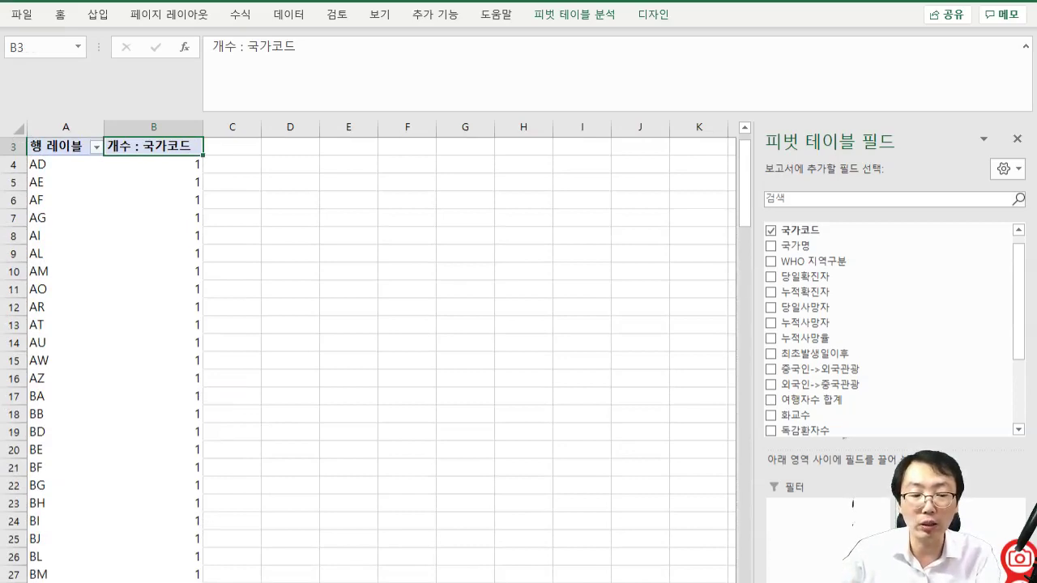
pyautogui.click(774, 232)
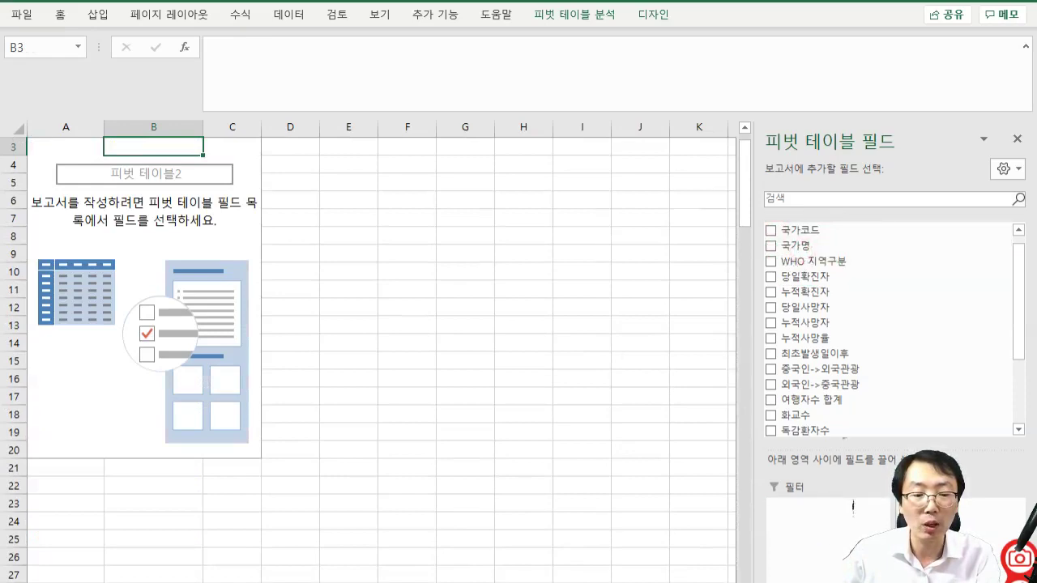
pyautogui.click(771, 245)
pyautogui.moveTo(818, 248); pyautogui.dragTo(940, 579)
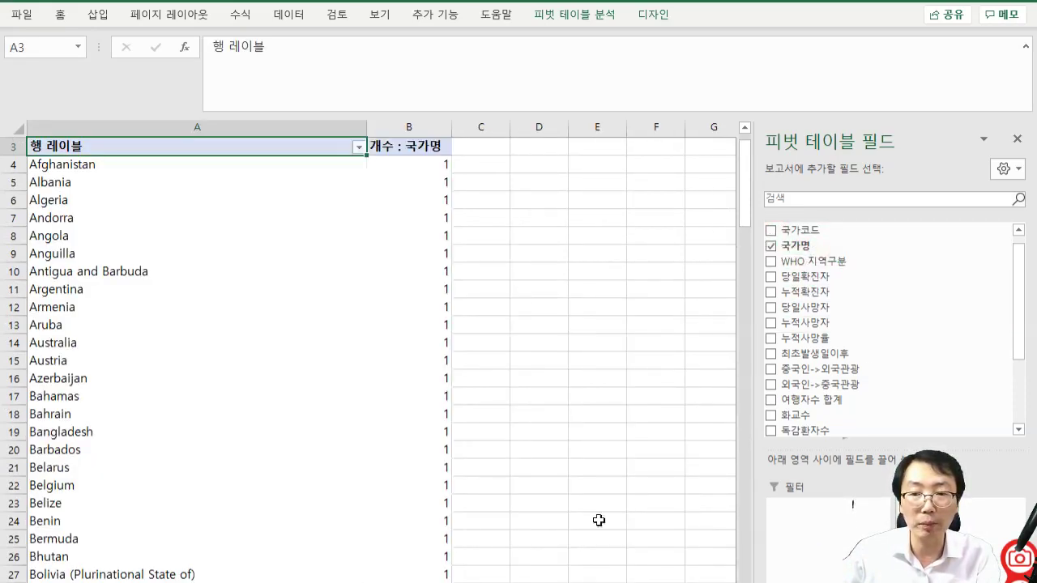
pyautogui.click(378, 295)
pyautogui.hotkey('ctrl', 'Down')
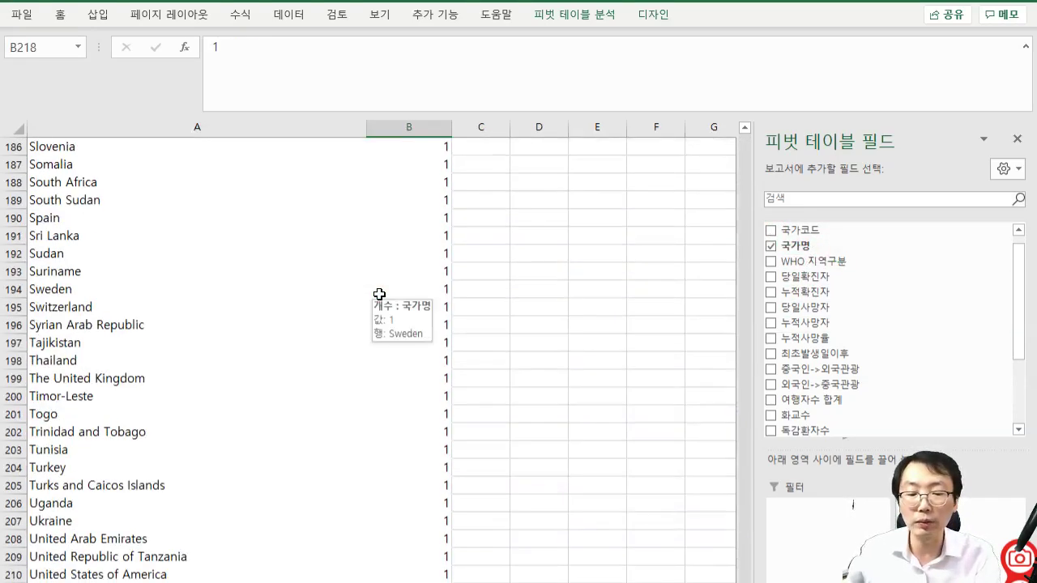
pyautogui.scroll(-1, 432, 347)
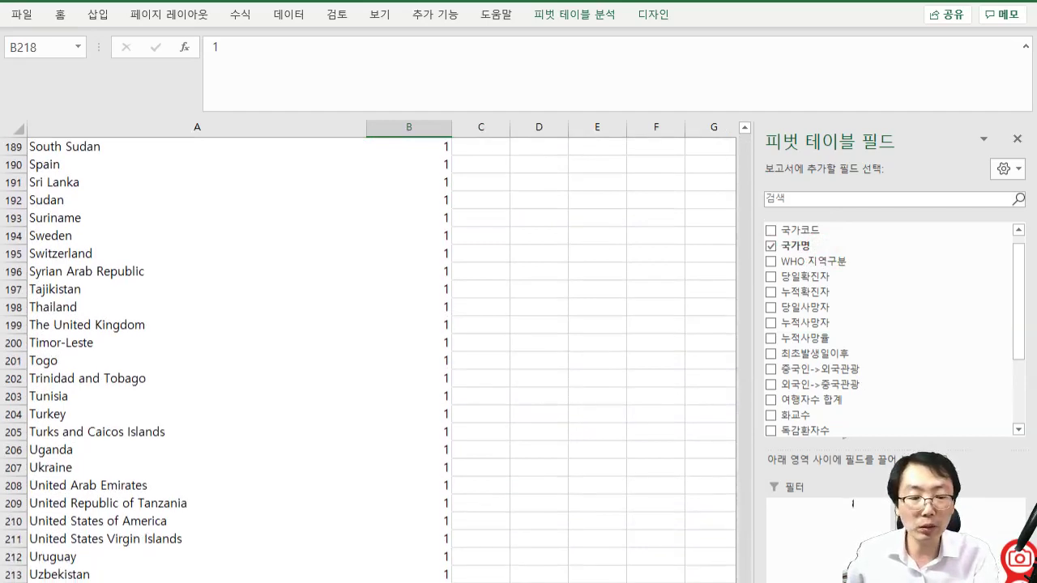
# - Try summarizing the 국가명 value field by 합계, and restore its summary to 개수
pyautogui.click(956, 578)
pyautogui.click(956, 581)
pyautogui.click(387, 350)
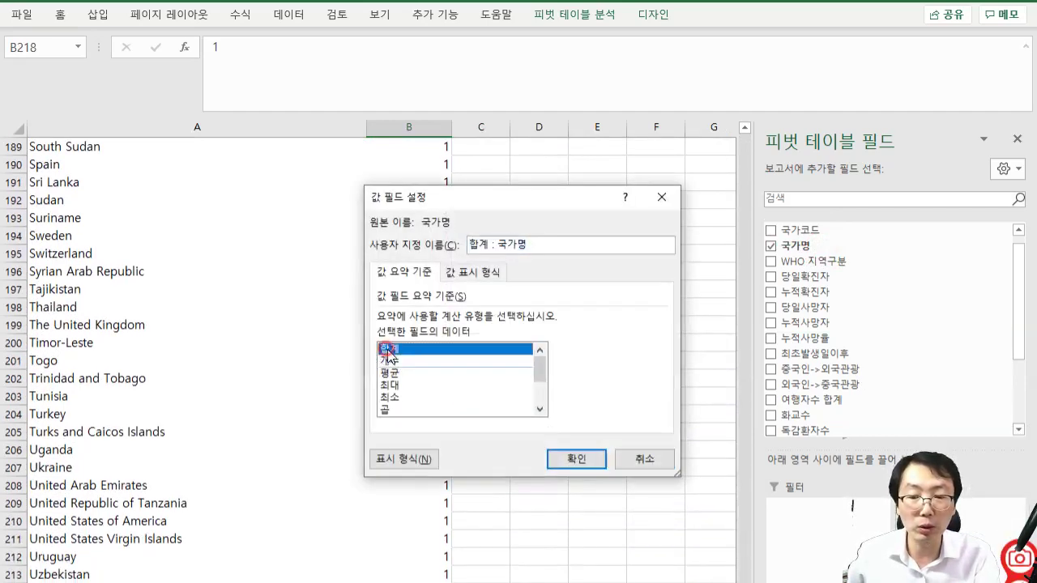
pyautogui.click(574, 458)
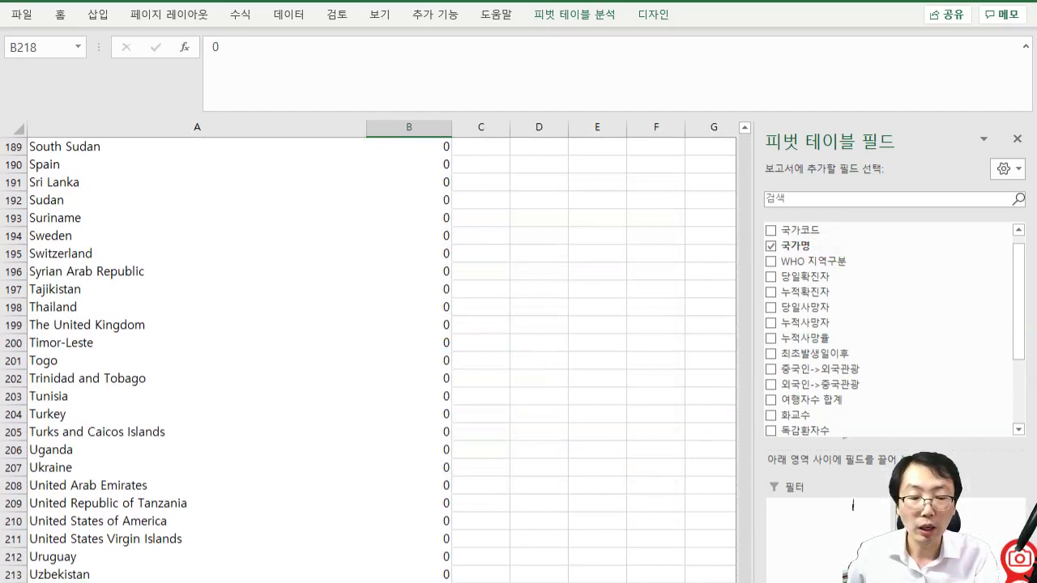
pyautogui.click(956, 580)
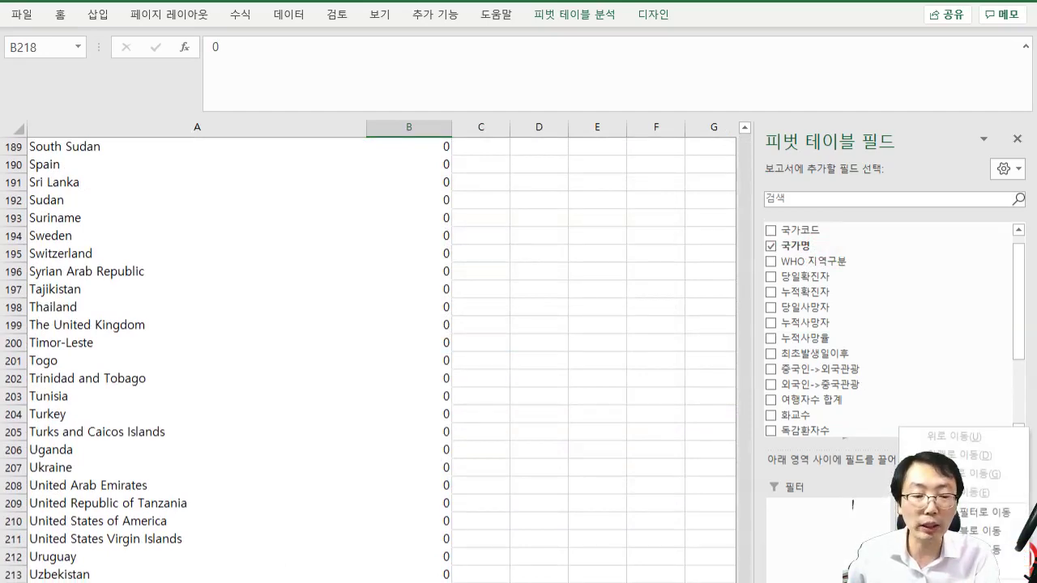
pyautogui.click(956, 580)
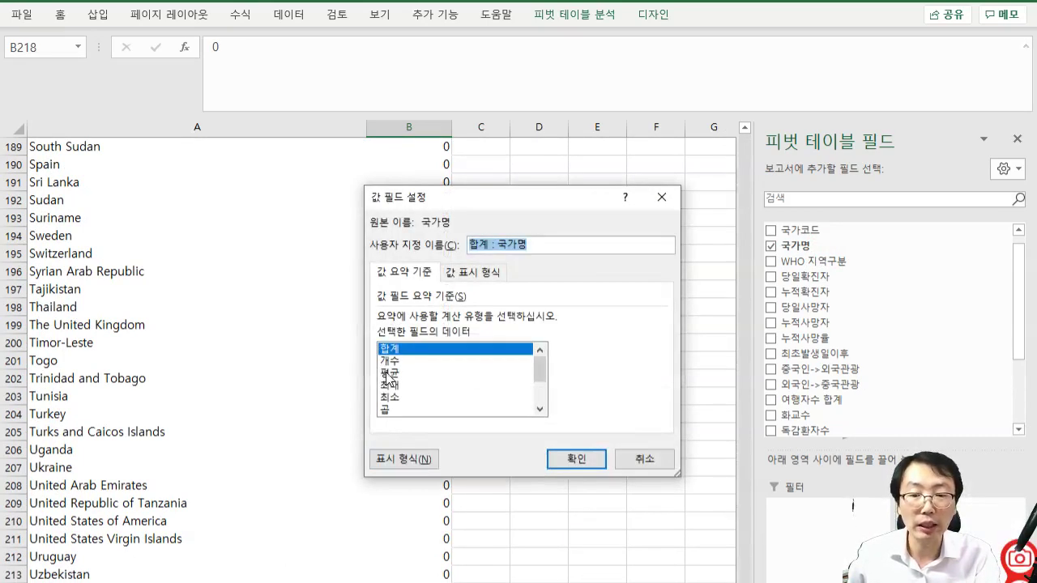
pyautogui.click(390, 361)
pyautogui.click(576, 458)
# - Check the last country names and the grand total of the pivot table
pyautogui.click(426, 486)
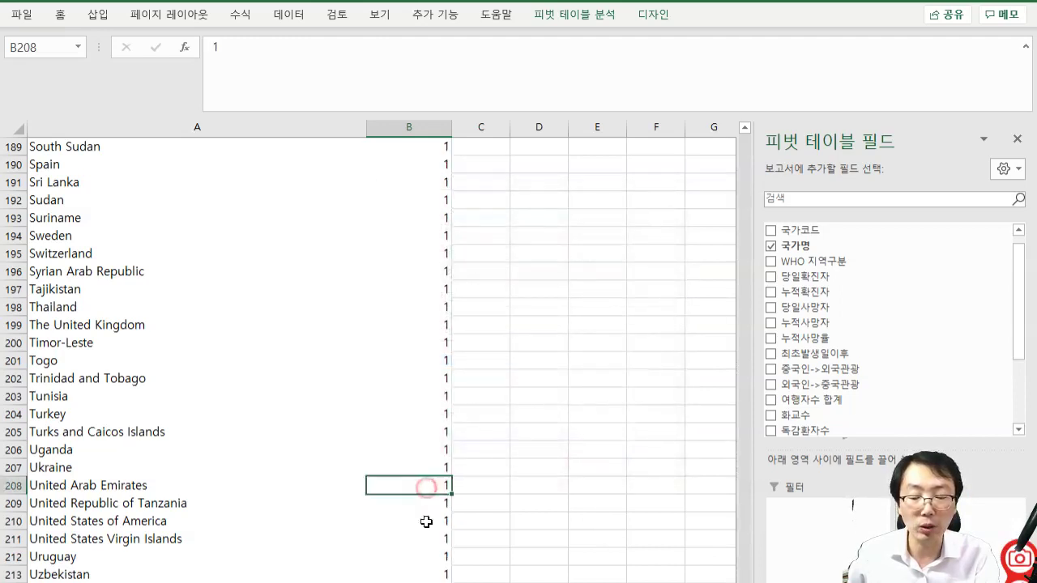
pyautogui.scroll(-3, 426, 522)
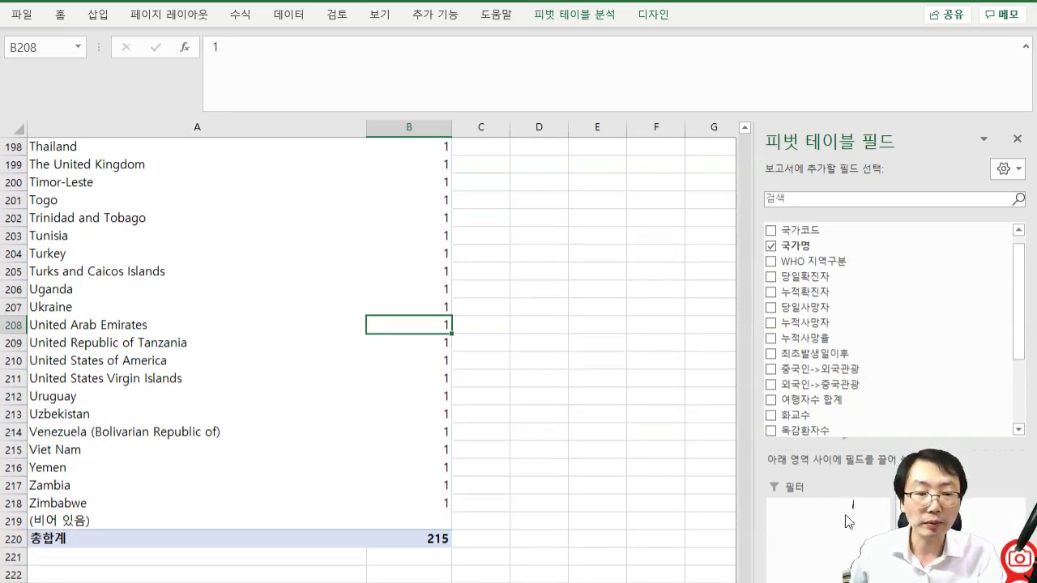
# - Remove 국가명 from the pivot table's rows and values and use WHO 지역구분 as row labels and as a count value
pyautogui.click(809, 582)
pyautogui.click(810, 582)
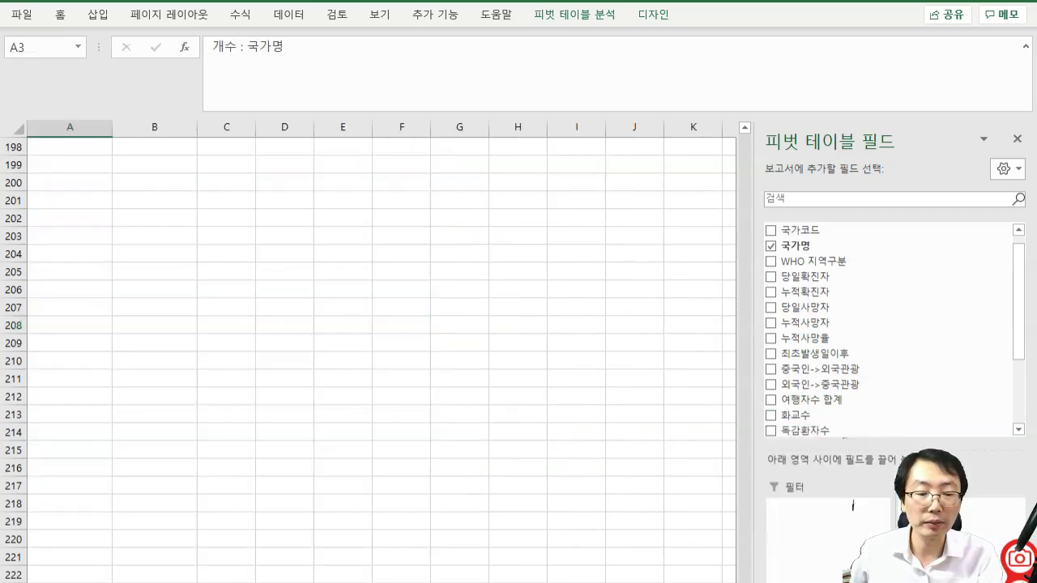
pyautogui.click(947, 582)
pyautogui.click(932, 582)
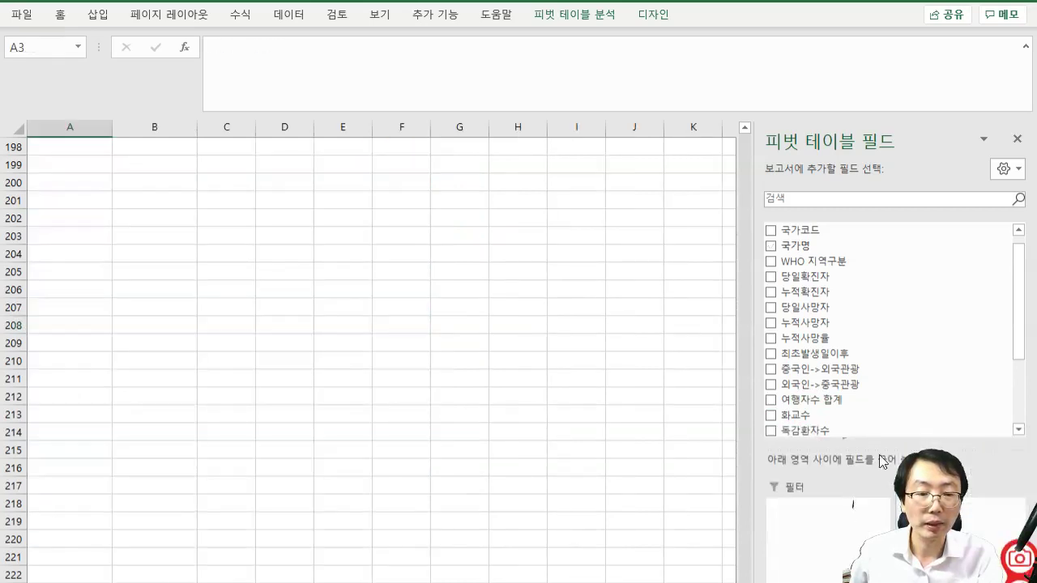
pyautogui.click(770, 260)
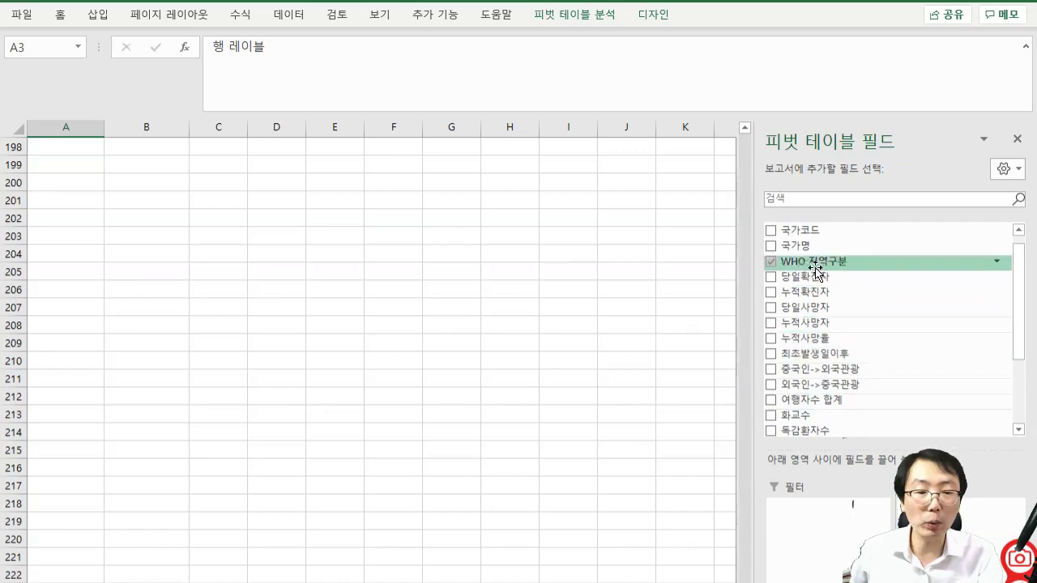
pyautogui.moveTo(815, 263); pyautogui.dragTo(944, 582)
# - Examine the number of countries in each WHO region, including SEARO and WPRO, in the pivot table
pyautogui.scroll(20, 336, 458)
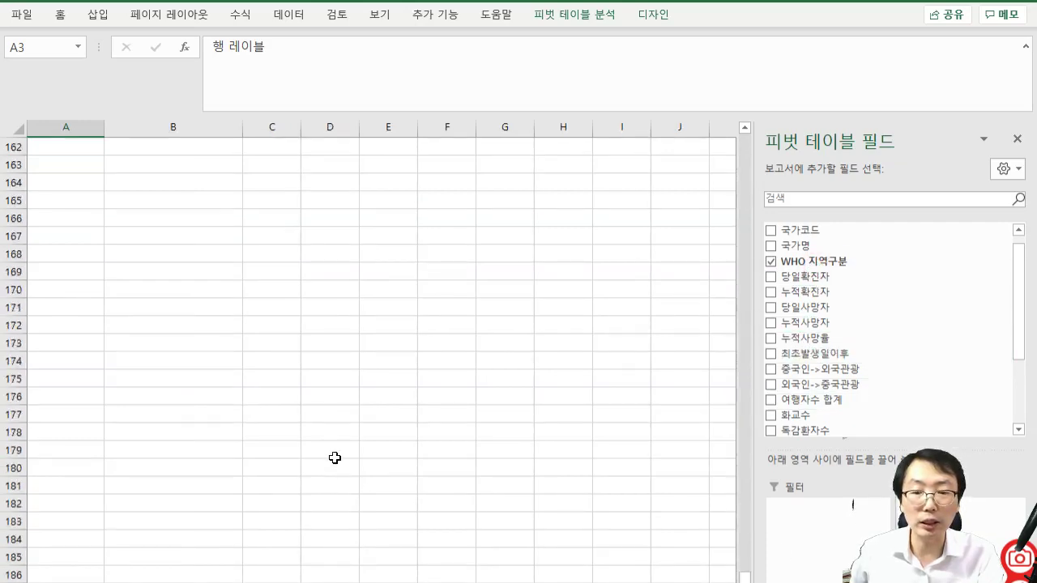
pyautogui.click(233, 363)
pyautogui.hotkey('ctrl', 'Up')
pyautogui.press('Up')
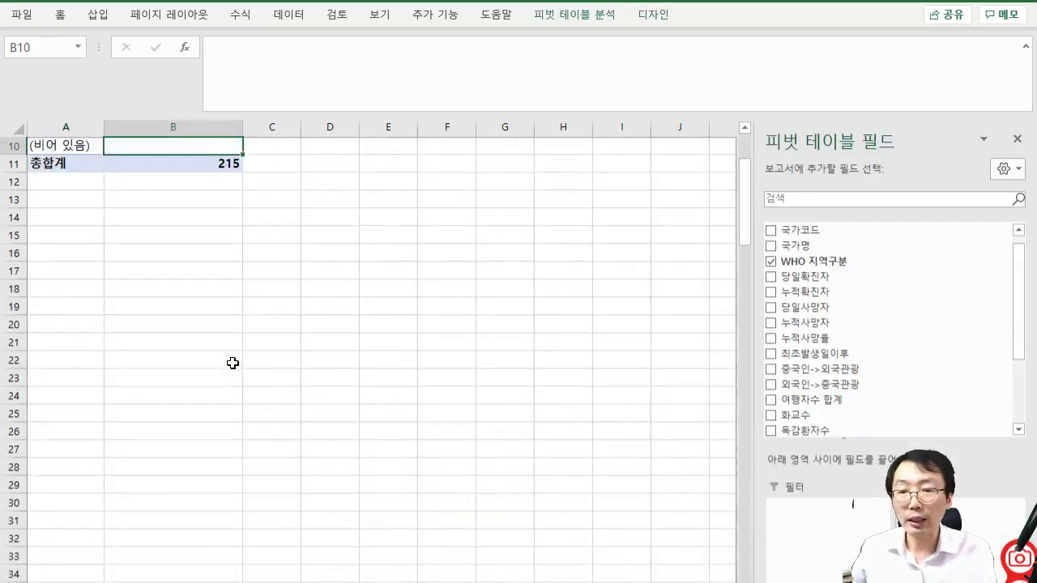
pyautogui.press('Up')
pyautogui.hotkey('ctrl', 'Up')
pyautogui.hotkey('ctrl', 'Up')
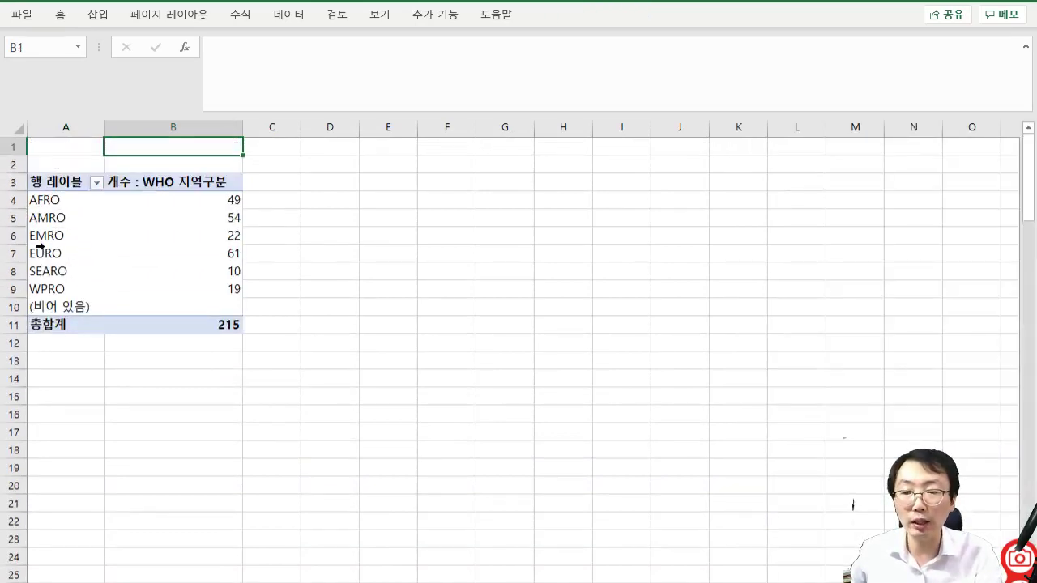
pyautogui.click(183, 205)
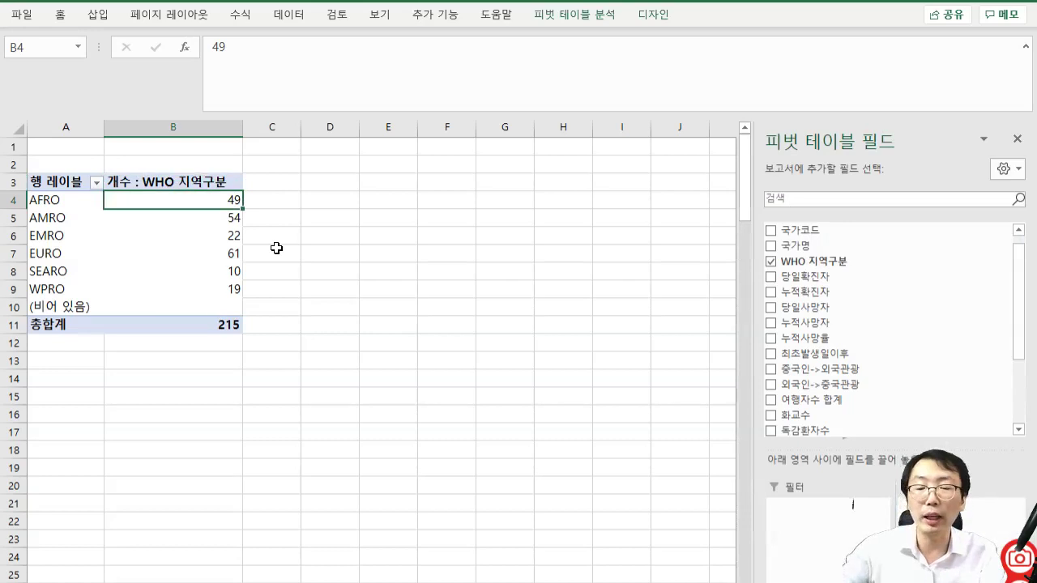
pyautogui.click(213, 273)
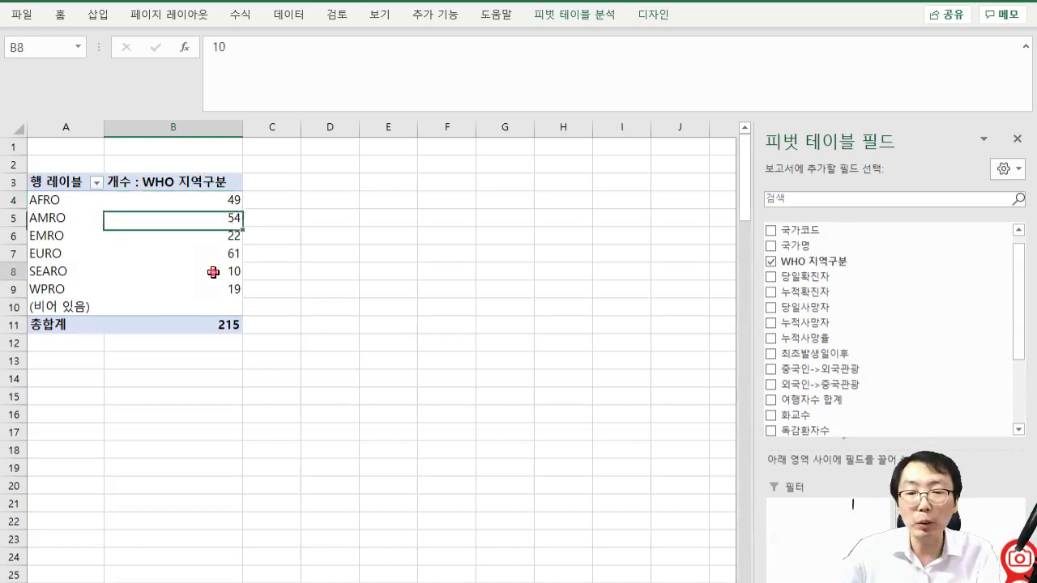
pyautogui.moveTo(213, 280); pyautogui.dragTo(212, 283)
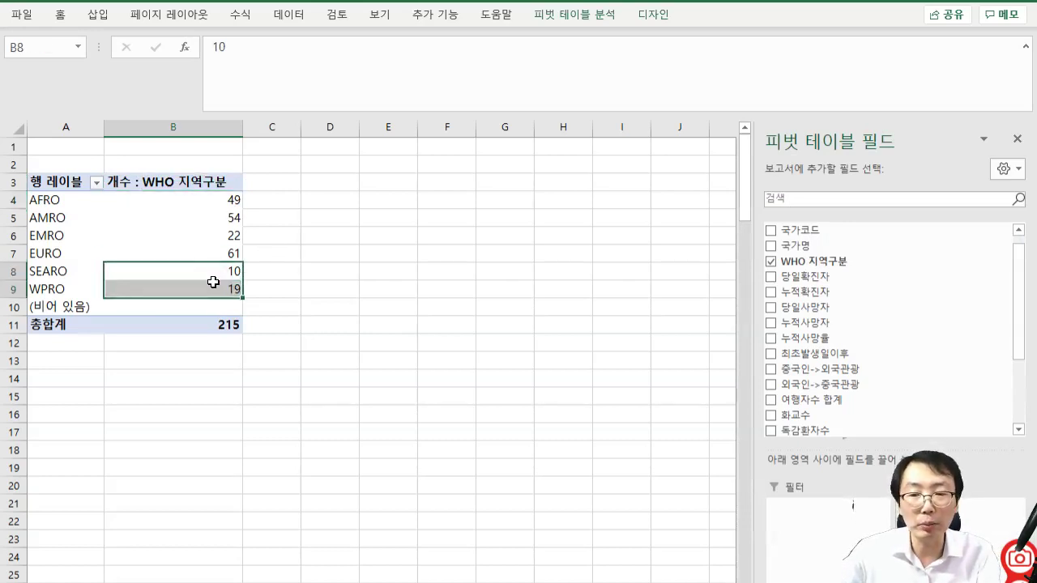
pyautogui.click(215, 273)
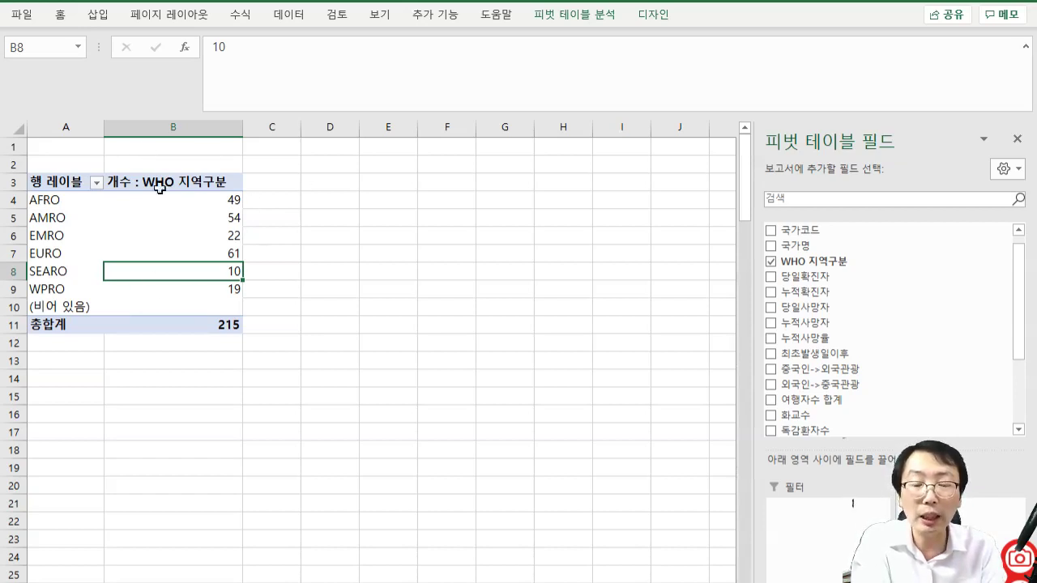
pyautogui.moveTo(153, 270)
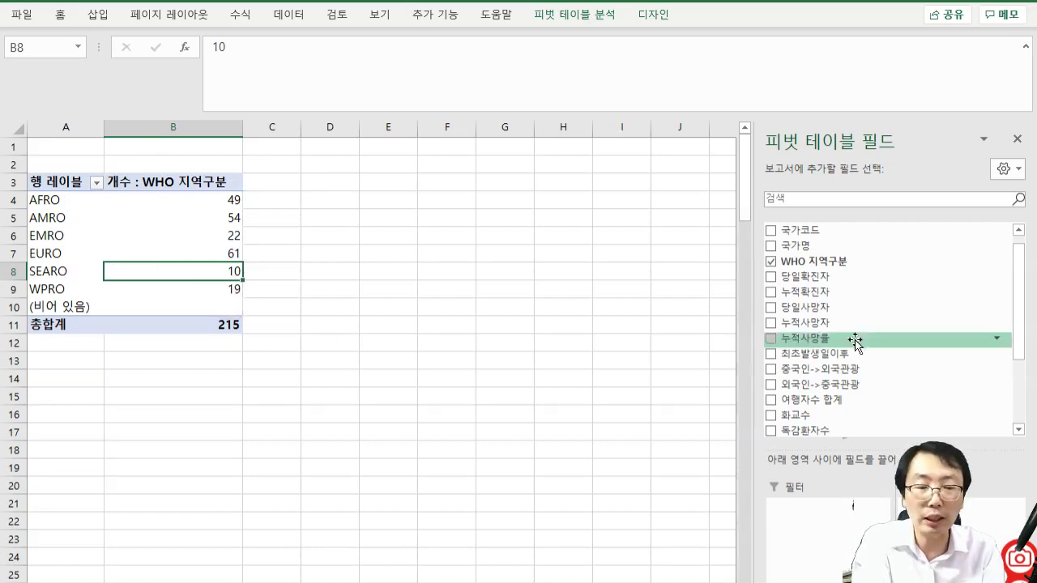
# - Replace WHO 지역구분 in the pivot table with 비타민D레벨 as row labels and as a value summarized by 개수
pyautogui.click(771, 262)
pyautogui.scroll(-3, 897, 362)
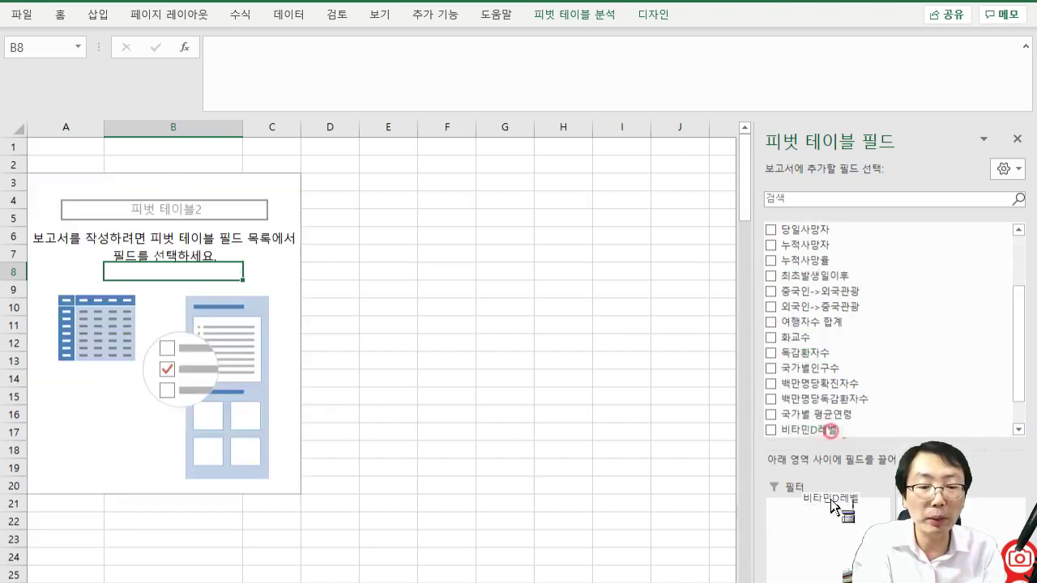
pyautogui.click(825, 431)
pyautogui.moveTo(825, 436); pyautogui.dragTo(948, 579)
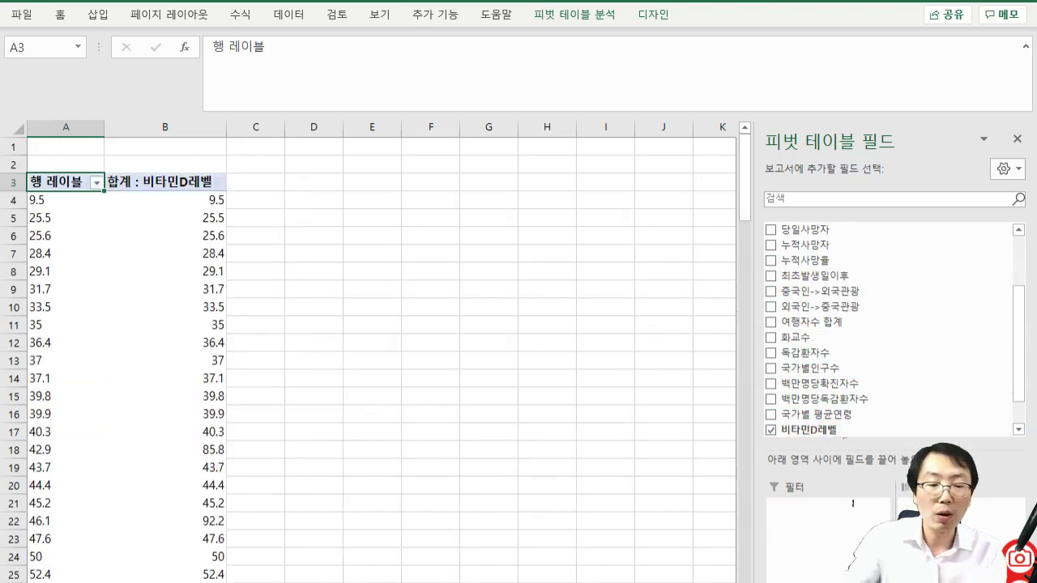
pyautogui.click(949, 578)
pyautogui.click(952, 580)
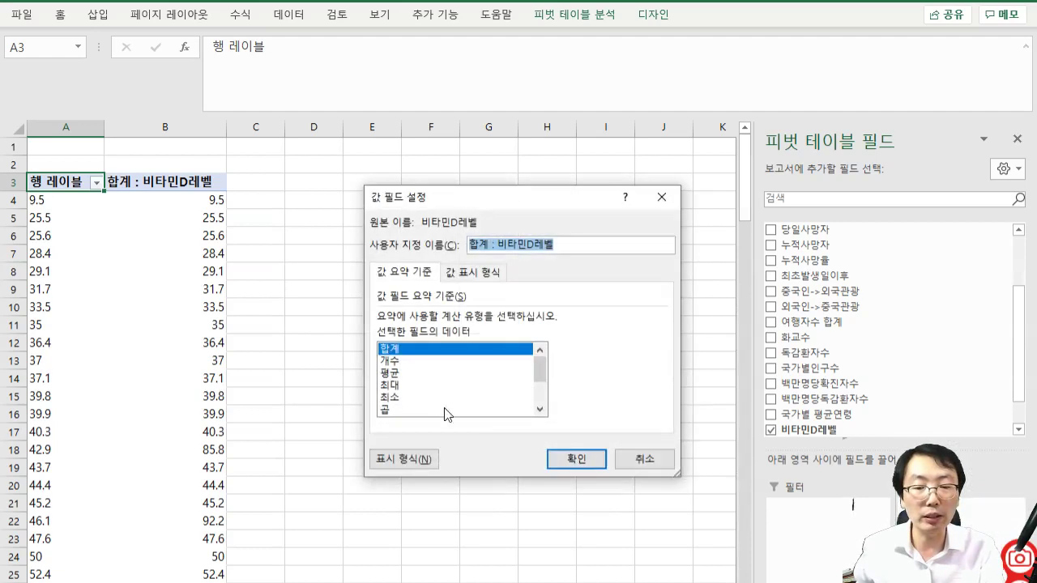
pyautogui.click(414, 360)
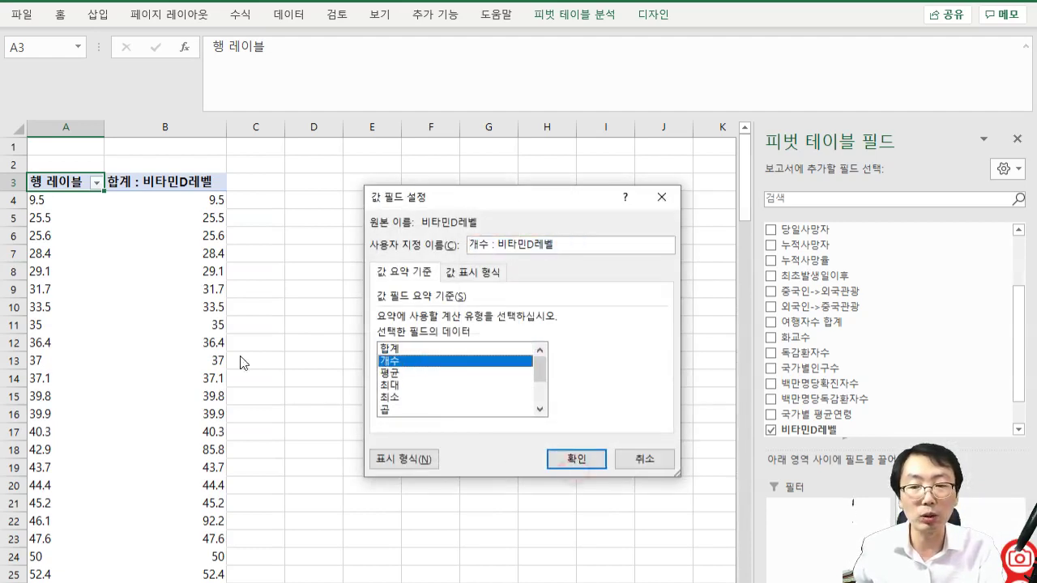
pyautogui.click(577, 459)
# - Check the grand total of 비타민D레벨 entries at the end of the pivot table
pyautogui.click(185, 311)
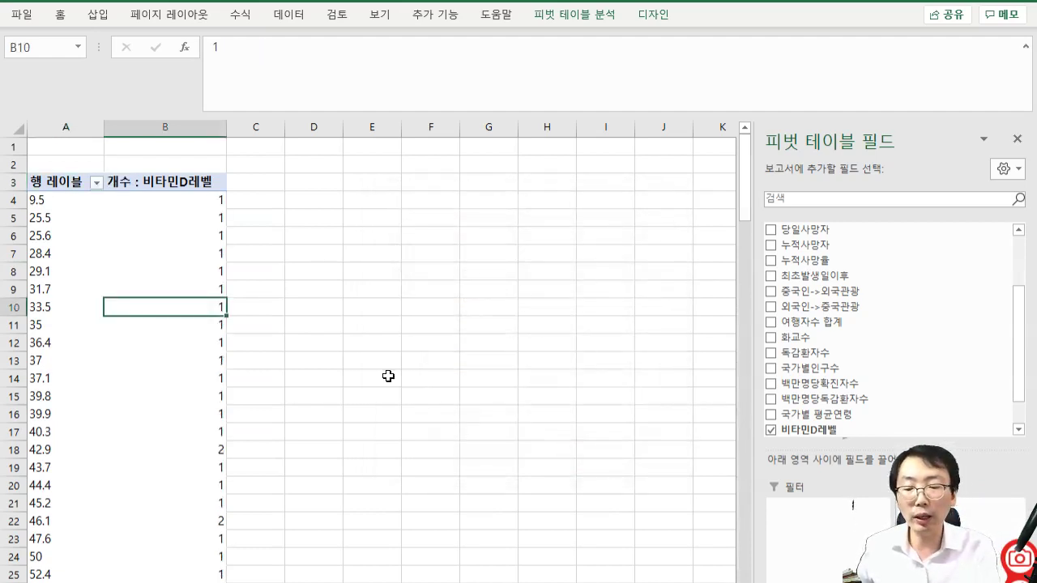
pyautogui.hotkey('ctrl', 'Down')
pyautogui.press('Down')
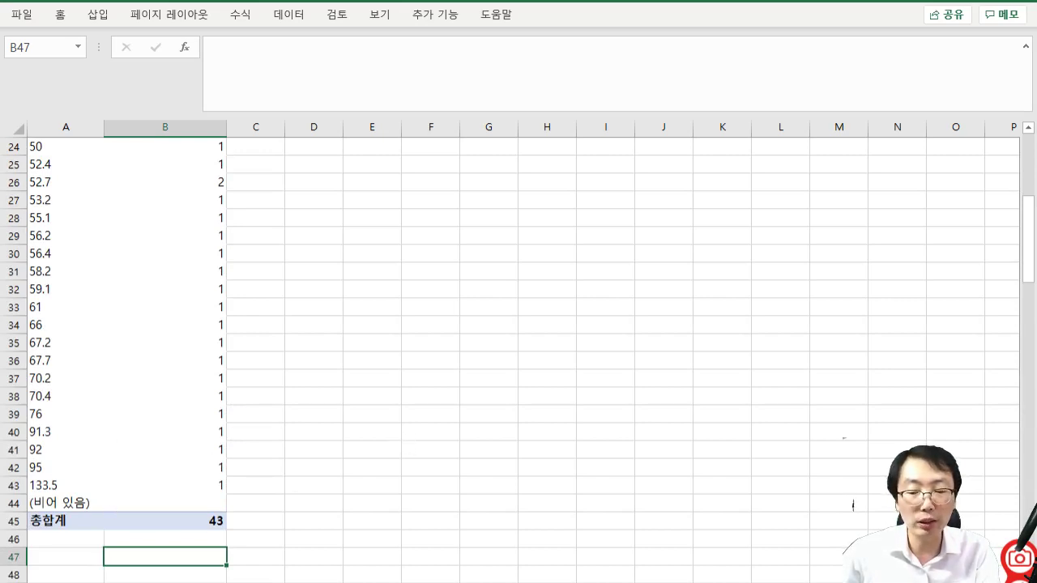
# - Return to the country data sheet and examine the 당일확진자, 누적확진자, 당일사망자 and 누적사망자 columns and the date in A2
pyautogui.hotkey('ctrl', 'pagedown')
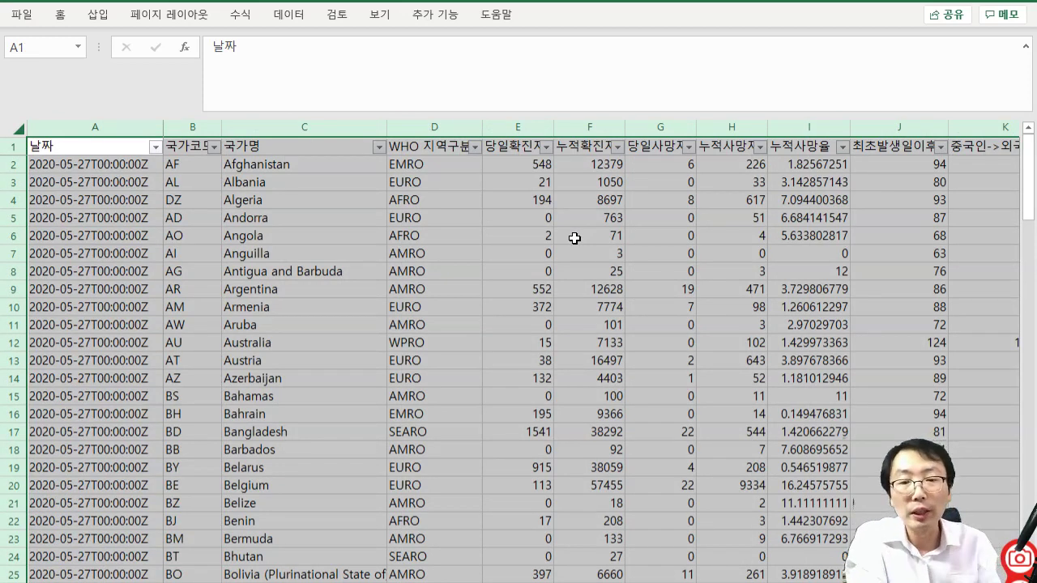
pyautogui.click(527, 128)
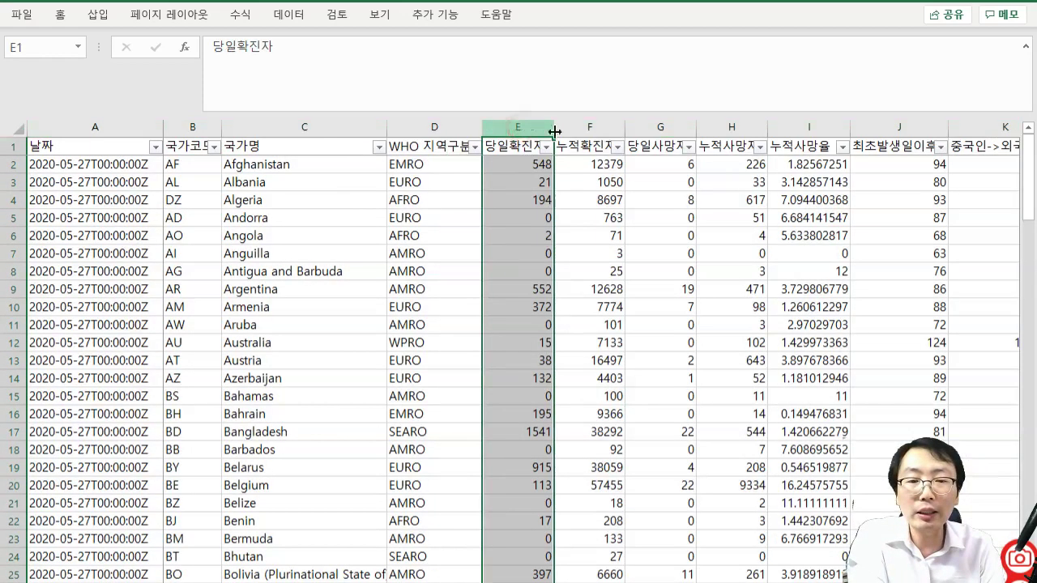
pyautogui.click(588, 128)
pyautogui.click(659, 128)
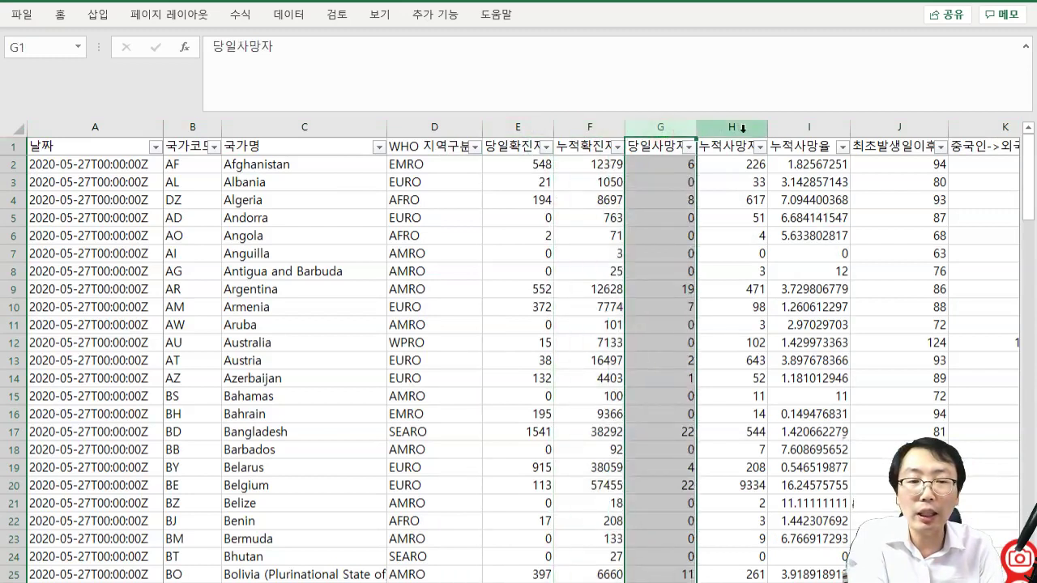
pyautogui.click(743, 128)
pyautogui.click(86, 164)
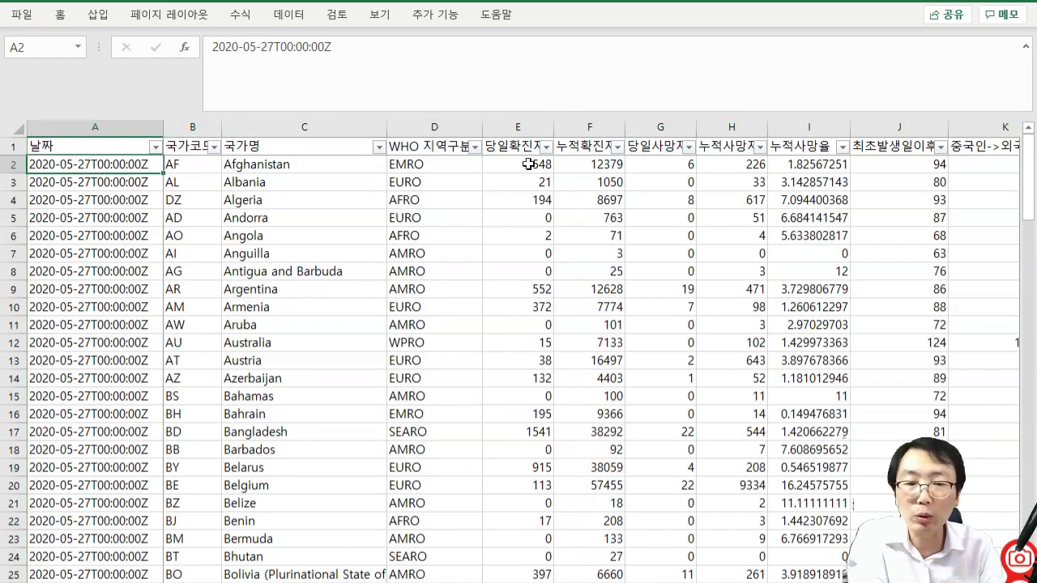
pyautogui.click(588, 127)
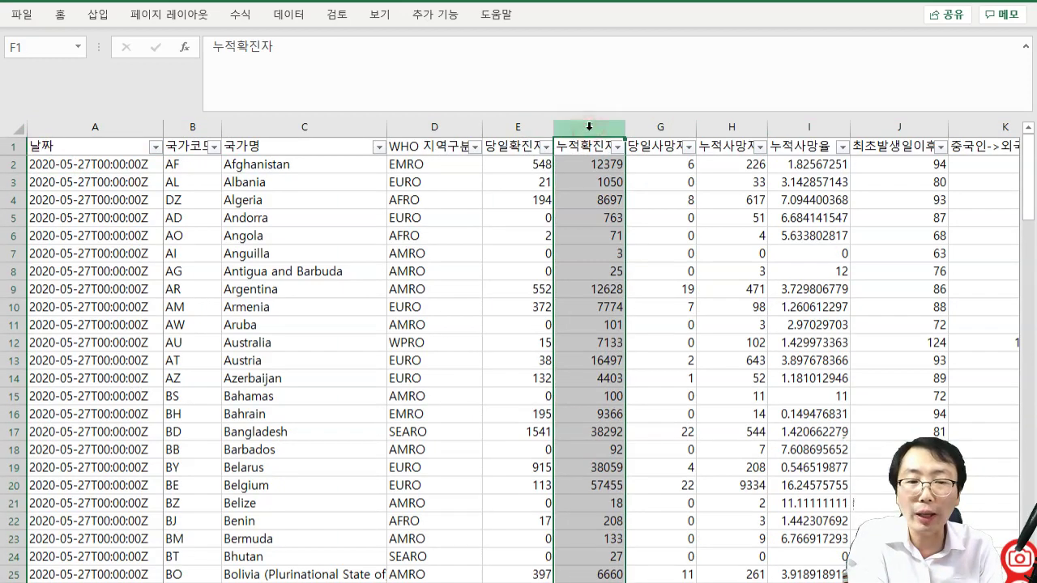
pyautogui.click(732, 127)
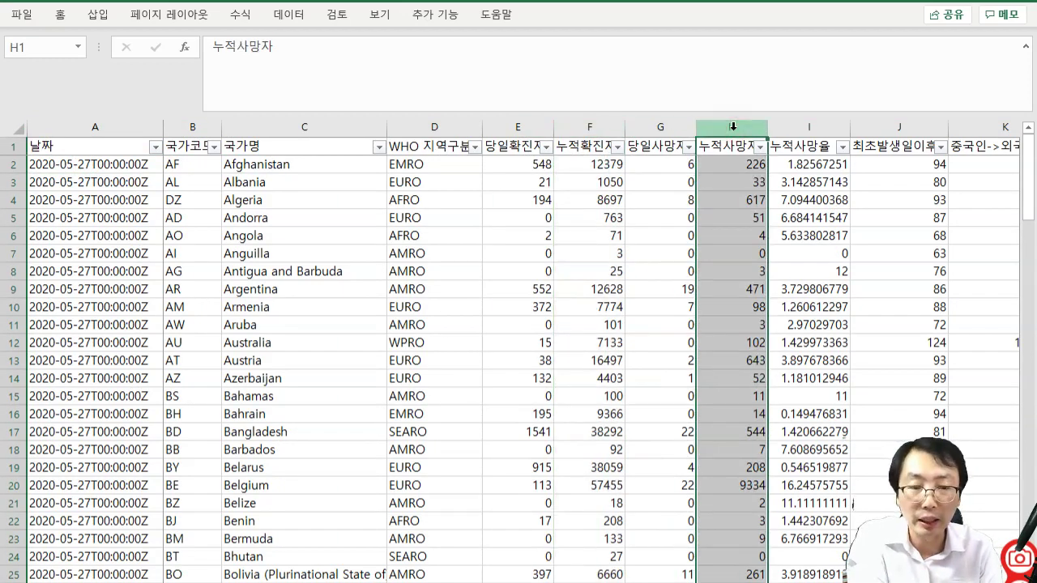
pyautogui.click(526, 128)
pyautogui.click(685, 129)
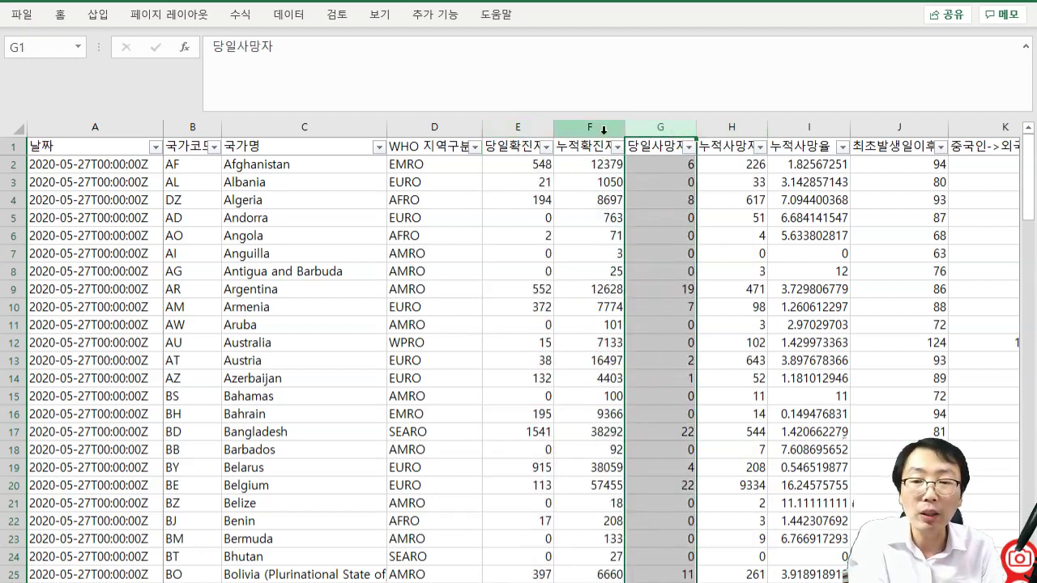
# - Examine the 중국인->외국관광, 외국인->중국관광 and 화교수 columns of the country data sheet
pyautogui.click(118, 164)
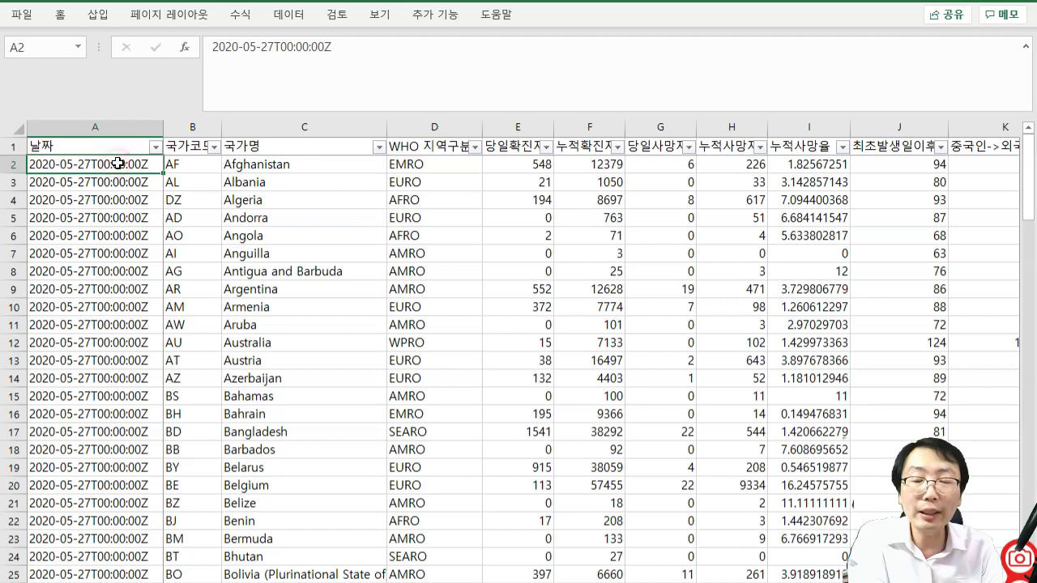
pyautogui.click(972, 151)
pyautogui.press('Right')
pyautogui.press('Right')
pyautogui.press('Right')
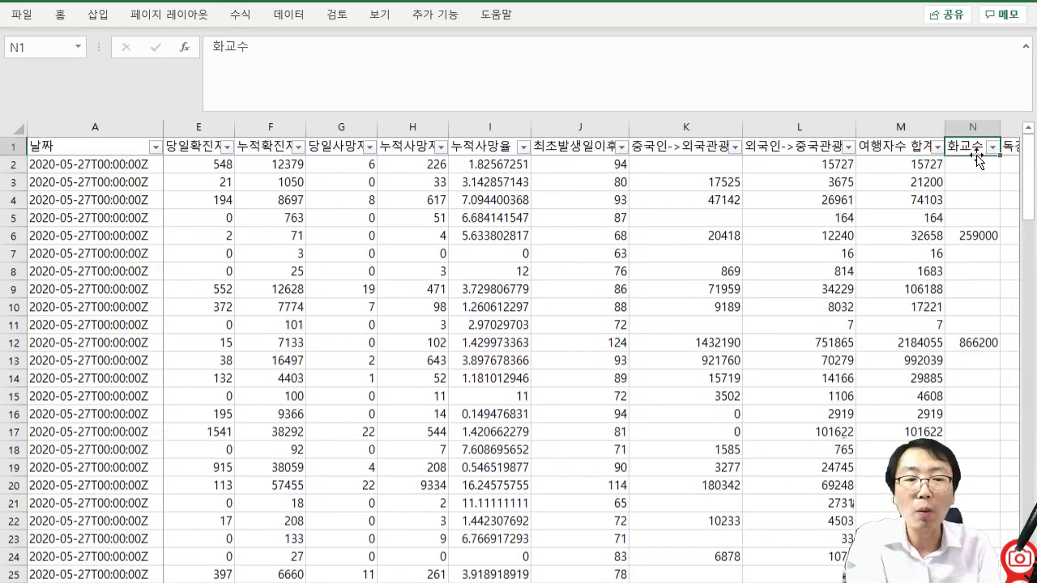
pyautogui.click(832, 160)
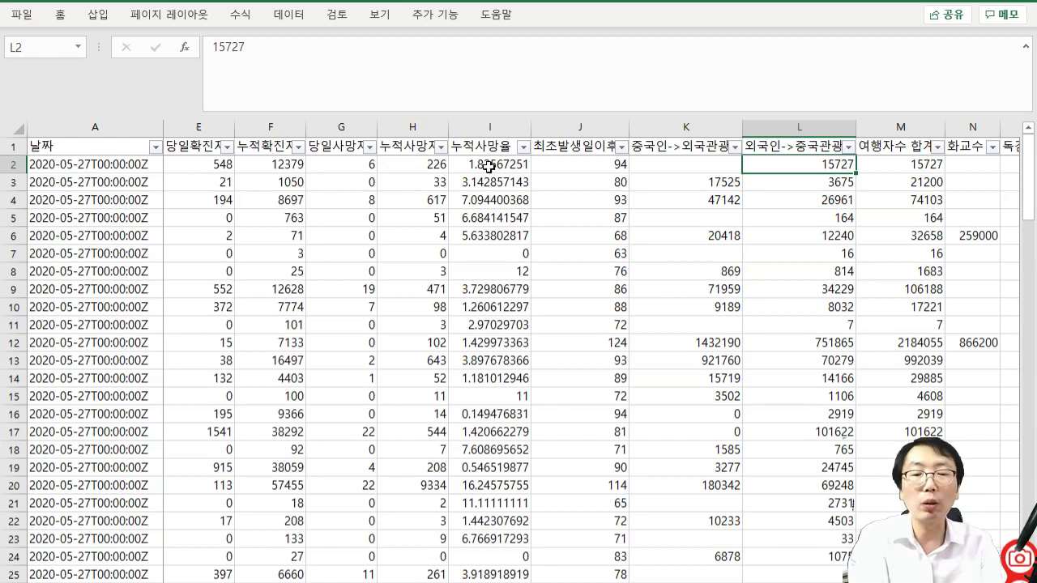
pyautogui.click(718, 345)
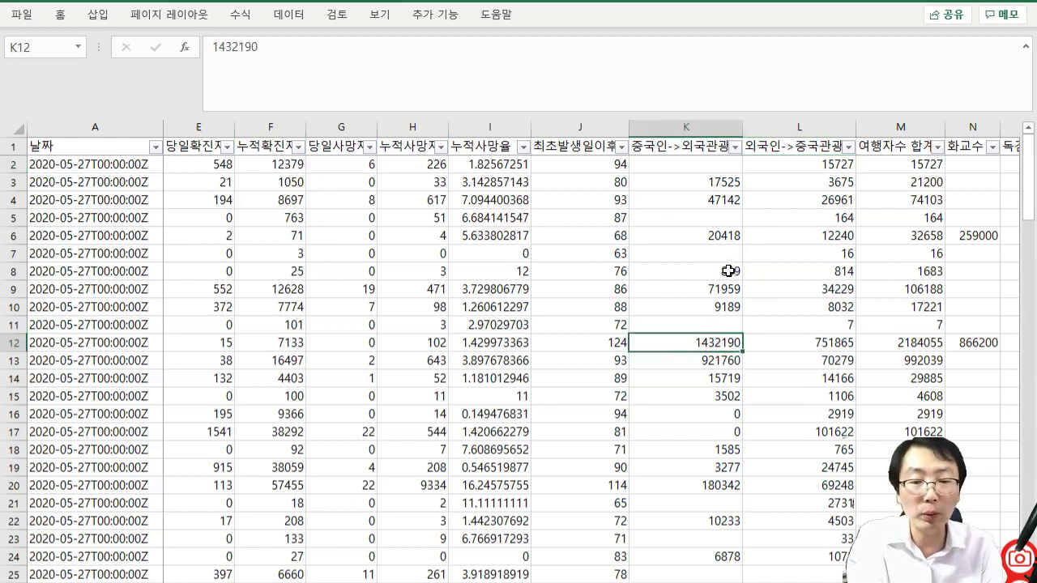
pyautogui.click(729, 271)
pyautogui.press('Home')
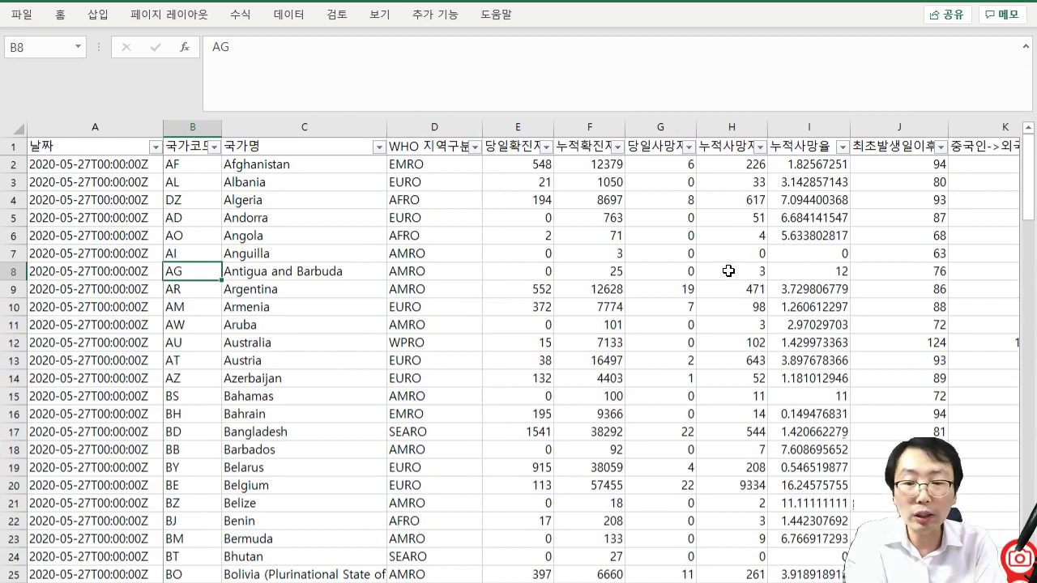
# - Read across the Antigua and Barbuda row from the country code to 여행자수 합계 and 화교수
pyautogui.press('Right')
pyautogui.press('Right')
pyautogui.press('Right')
pyautogui.press('Right')
pyautogui.press('Right')
pyautogui.press('Right')
pyautogui.press('Right')
pyautogui.press('Right')
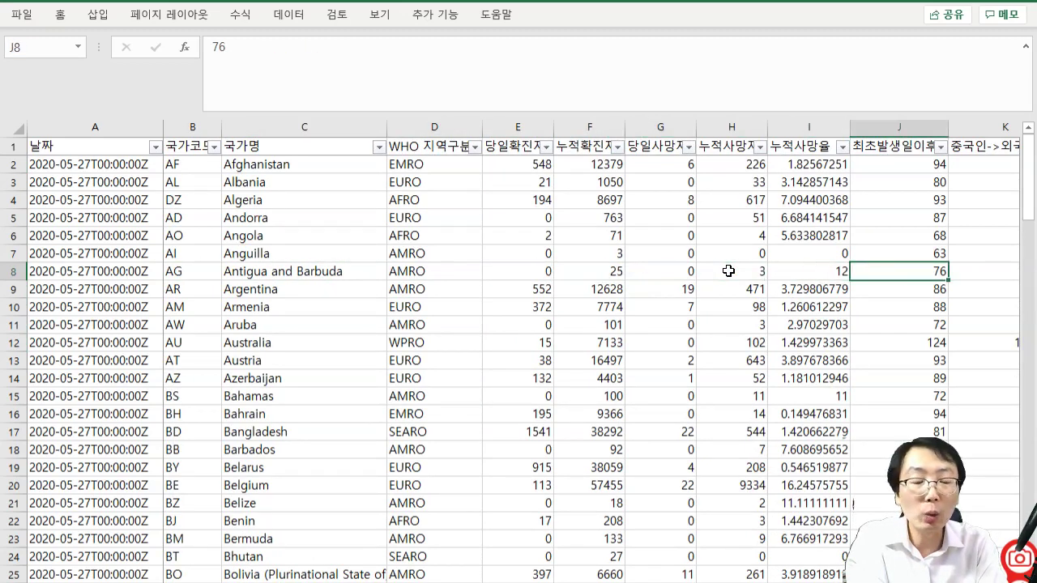
pyautogui.press('Right')
pyautogui.press('Right')
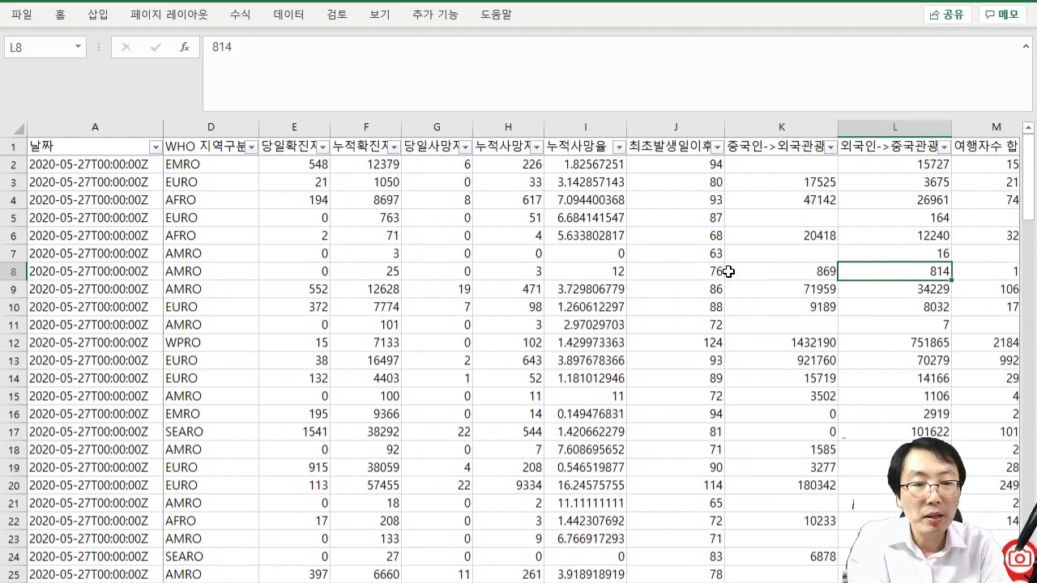
pyautogui.press('Right')
pyautogui.press('Right')
pyautogui.press('Right')
pyautogui.press('Right')
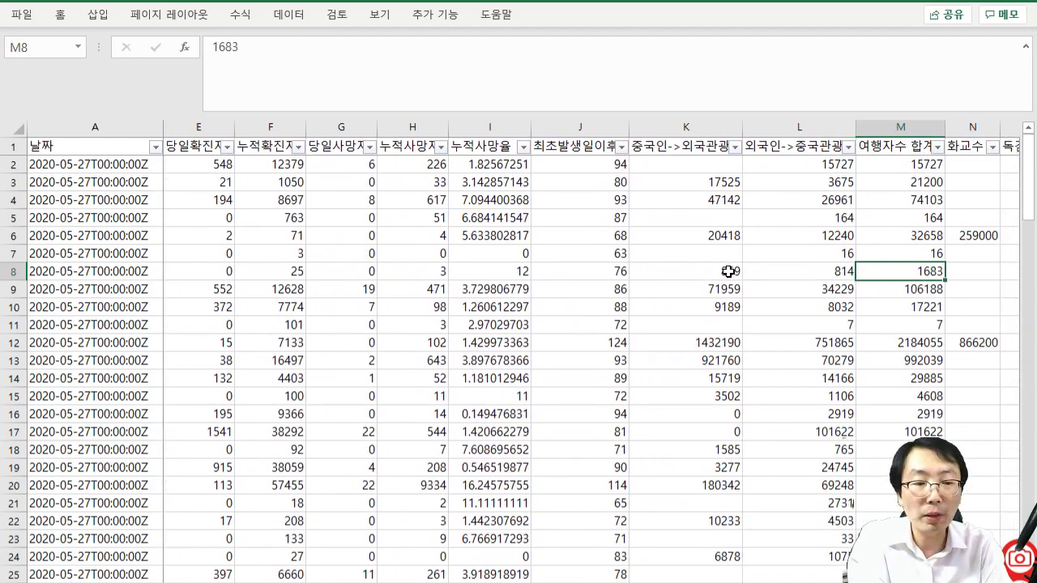
pyautogui.press('Left')
pyautogui.press('Left')
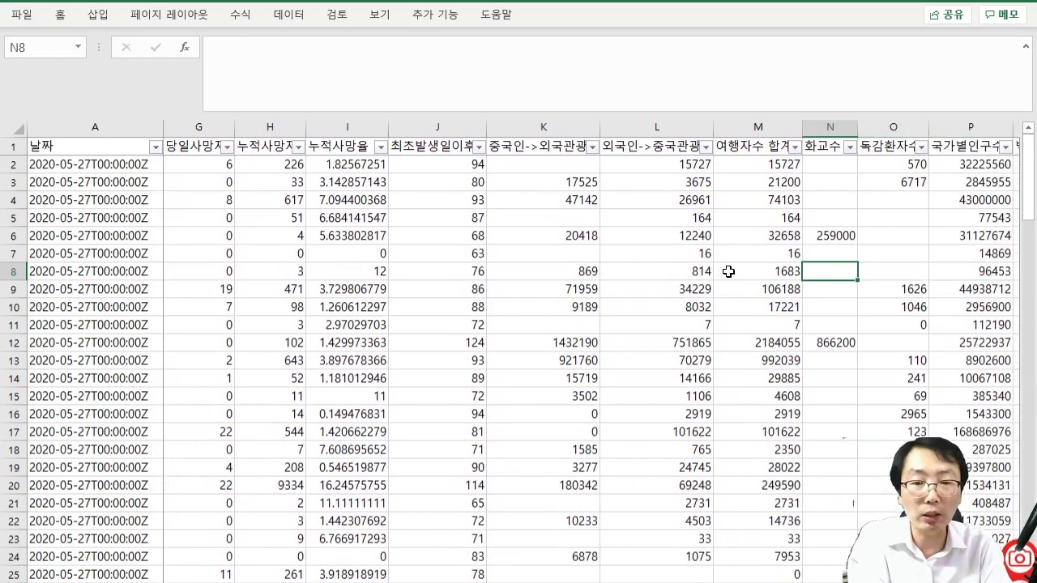
# - Review the columns between 국가명 and 중국인->외국관광, ending with the whole 중국인->외국관광 column selected
pyautogui.click(565, 124)
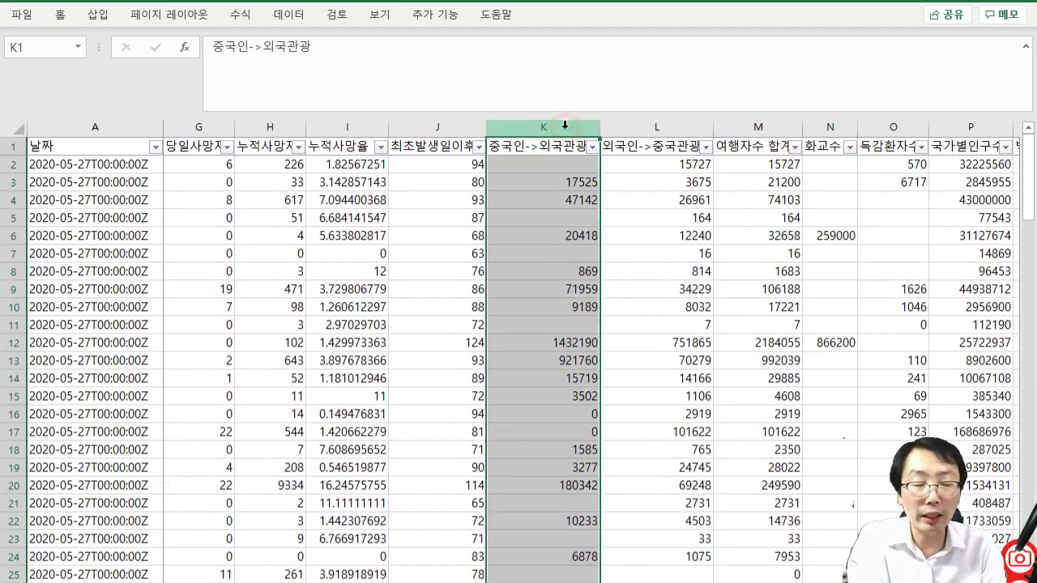
pyautogui.press('Left')
pyautogui.press('Left')
pyautogui.press('Left')
pyautogui.press('Left')
pyautogui.press('Left')
pyautogui.press('Left')
pyautogui.press('Left')
pyautogui.press('Left')
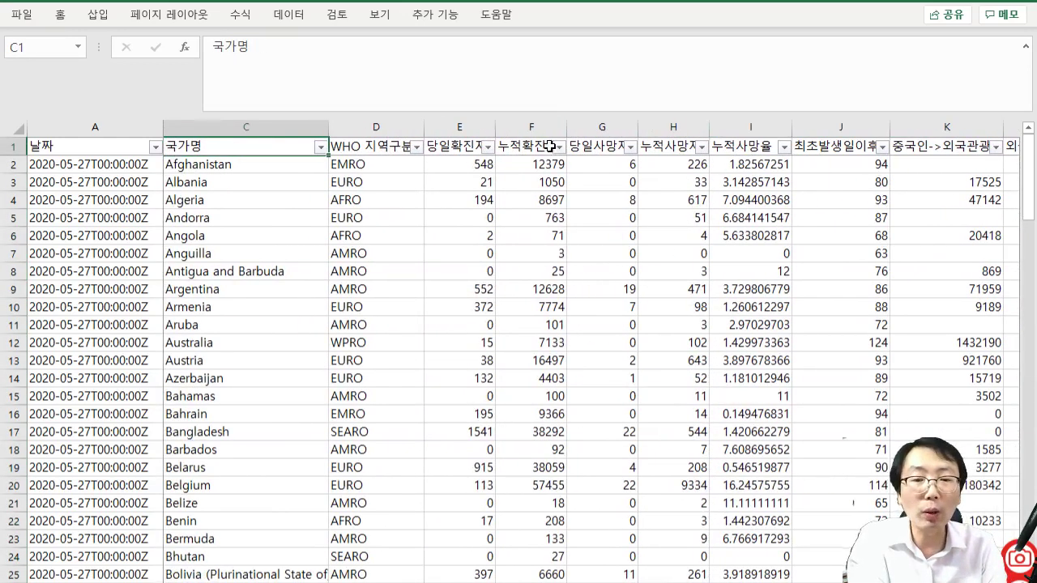
pyautogui.press('Right')
pyautogui.press('Right')
pyautogui.press('Right')
pyautogui.press('Right')
pyautogui.press('Right')
pyautogui.press('Right')
pyautogui.press('Right')
pyautogui.press('Right')
pyautogui.hotkey('ctrl', 'space')
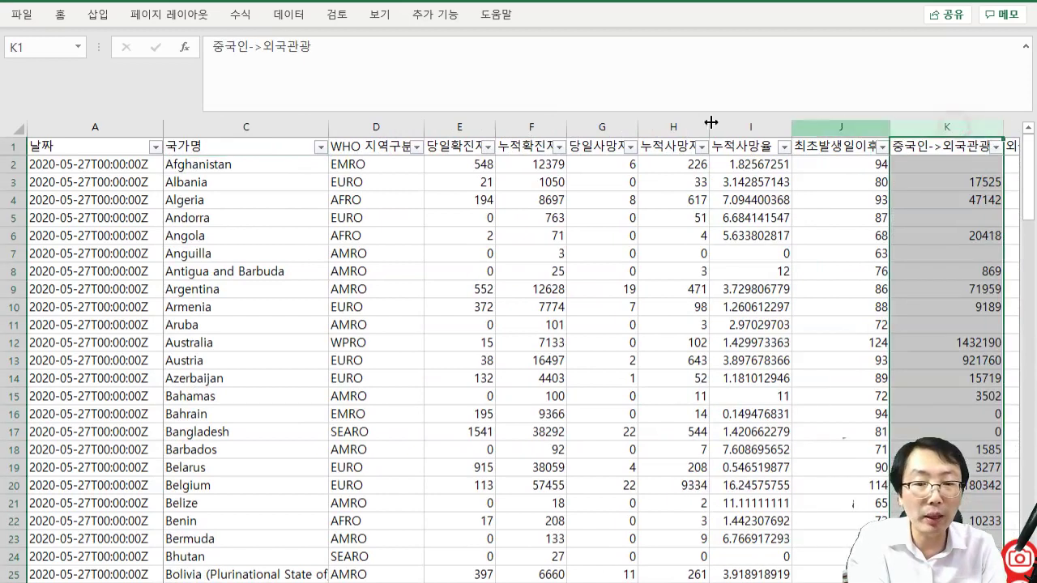
# - Compare the cumulative and same-day case and death columns with the 중국인->외국관광 column
pyautogui.click(537, 127)
pyautogui.click(656, 124)
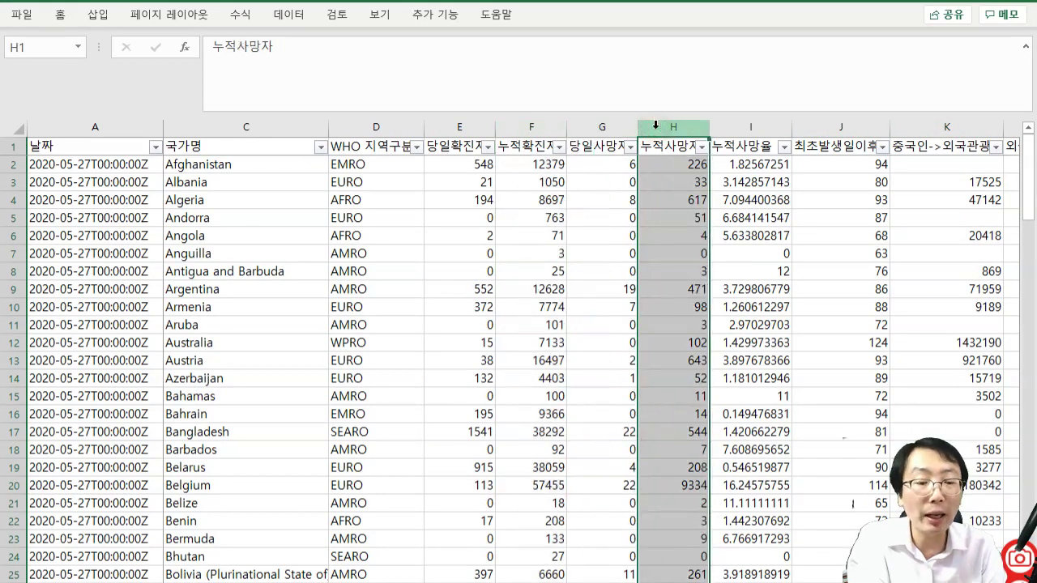
pyautogui.click(938, 128)
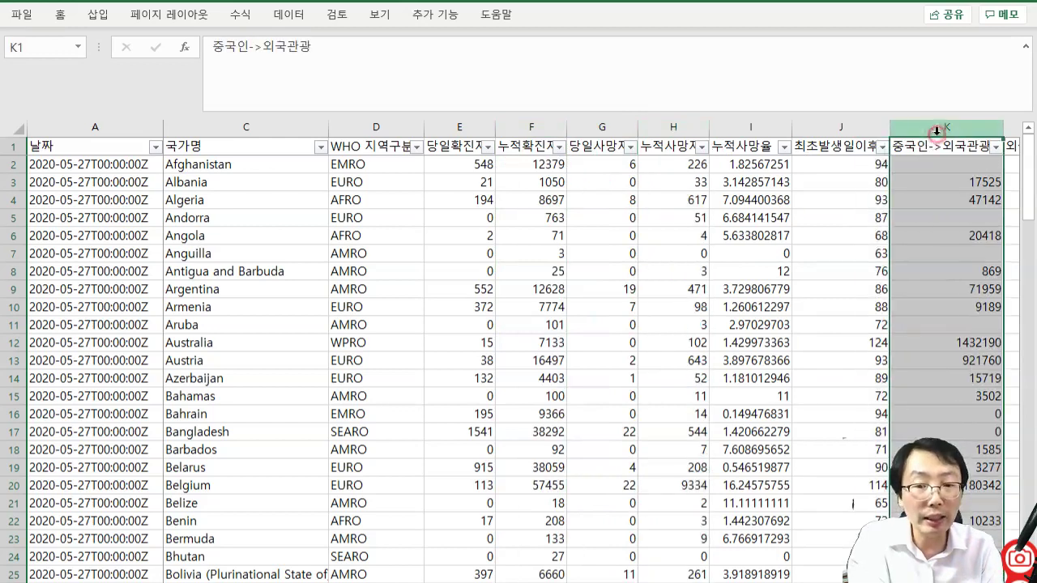
pyautogui.click(445, 128)
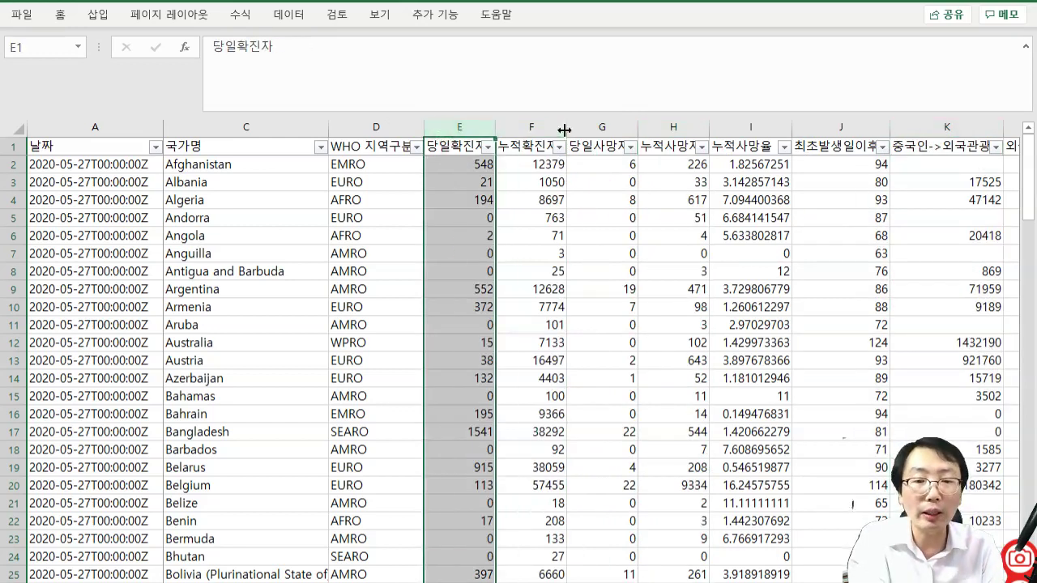
pyautogui.click(600, 128)
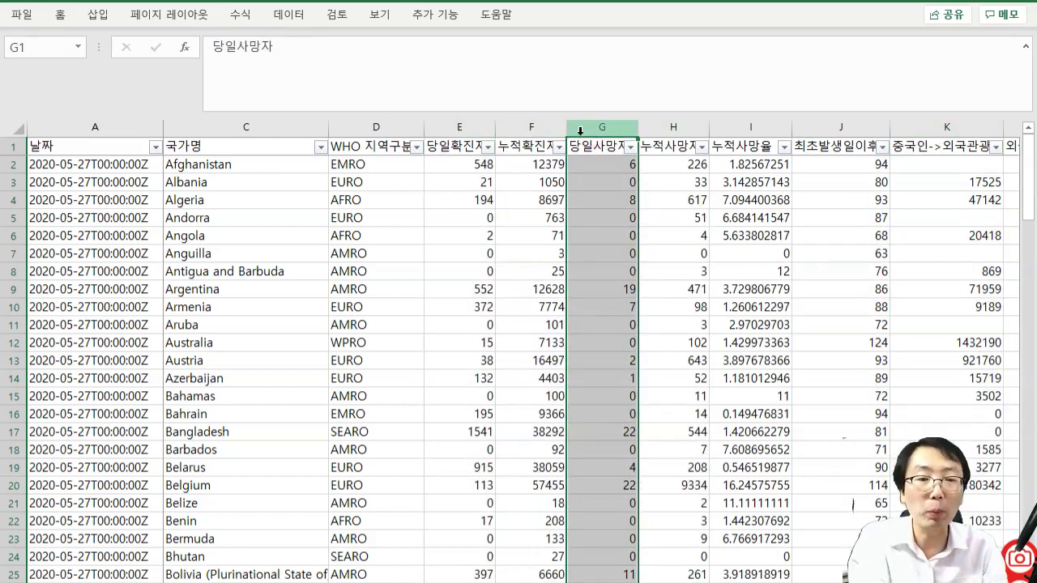
pyautogui.press('Right')
pyautogui.press('Right')
pyautogui.press('Right')
pyautogui.press('Right')
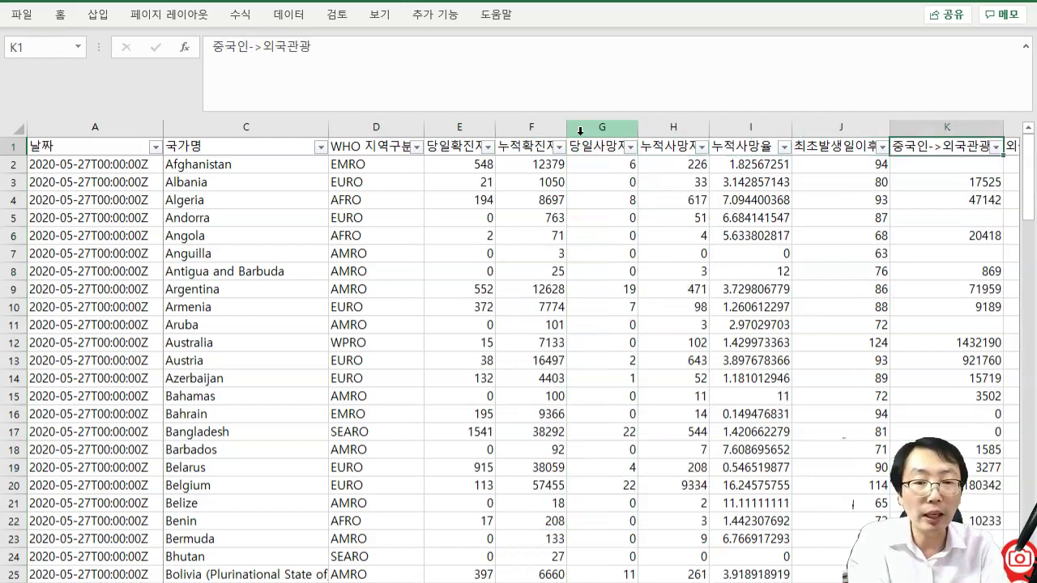
# - Examine the 독감환자수, 국가별인구수 and 백만명당확진자수 columns, including the per-million value for Andorra in row 5
pyautogui.press('Right')
pyautogui.press('Right')
pyautogui.press('Right')
pyautogui.press('Right')
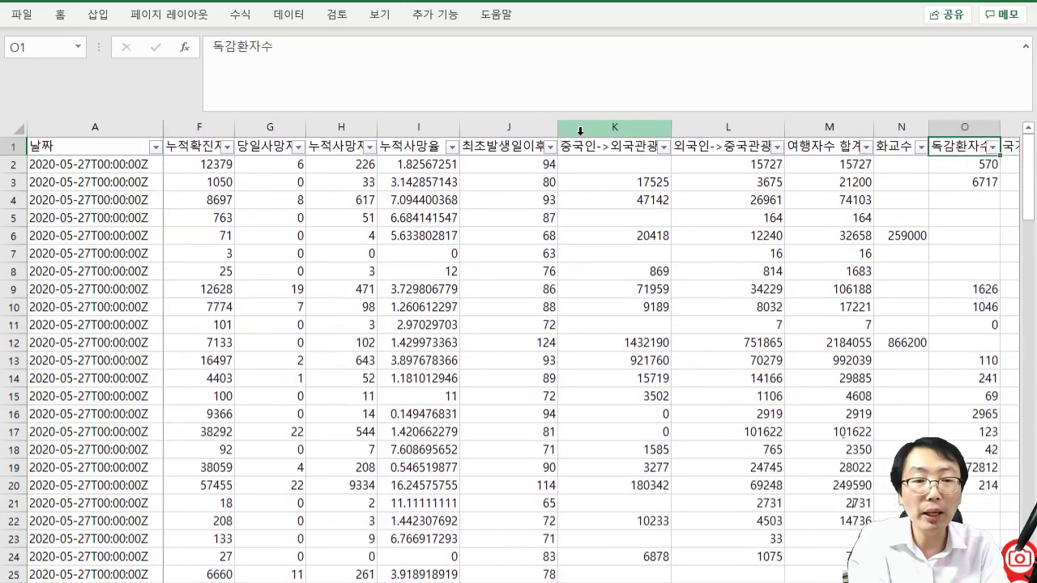
pyautogui.press('Right')
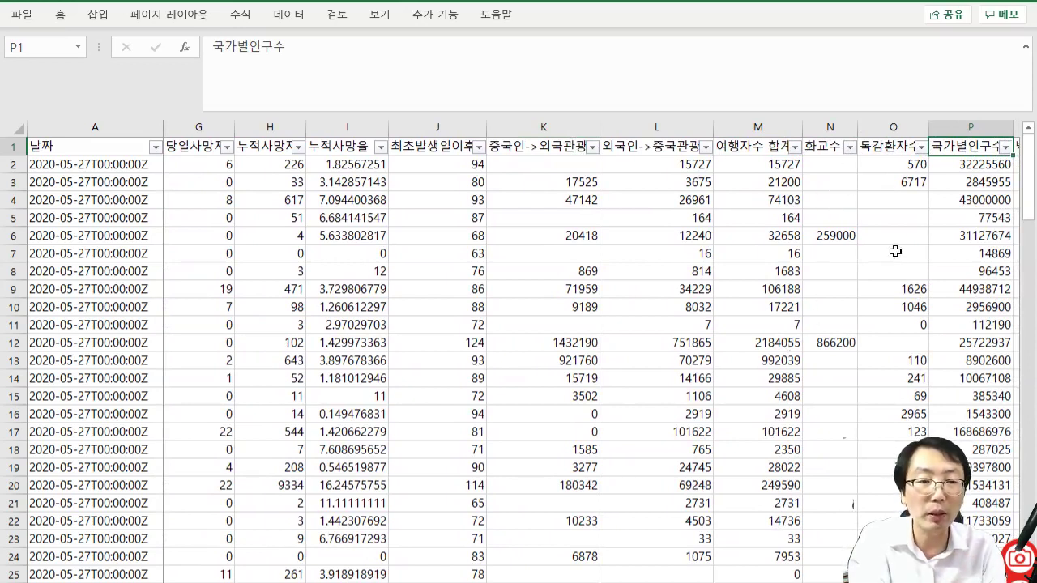
pyautogui.click(910, 214)
pyautogui.press('Right')
pyautogui.press('Right')
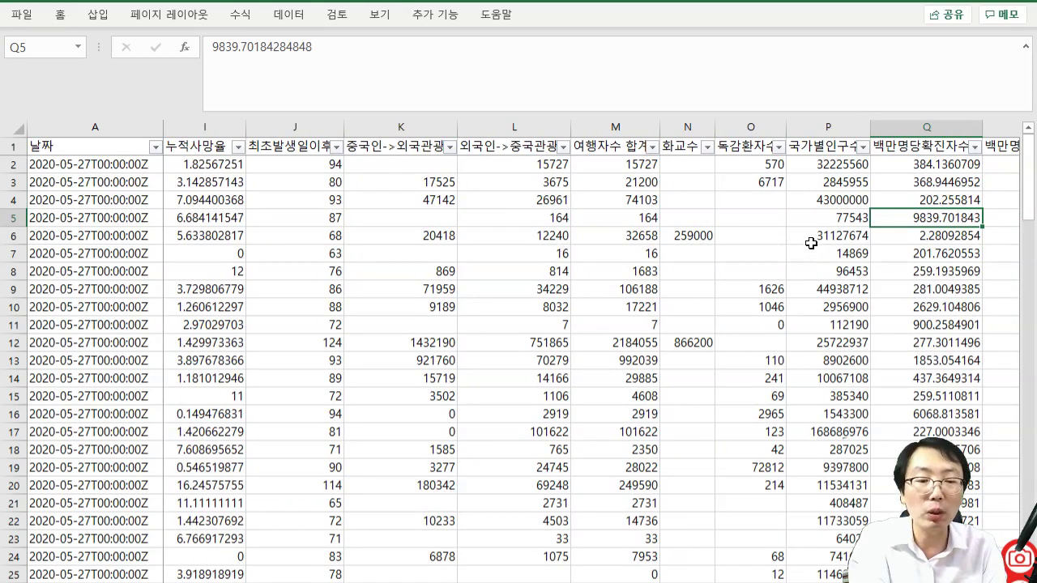
# - Review the headers from 국가별인구수 through 백만명당독감환자수, 국가별 평균연령 and 비타민D레벨 to GDP
pyautogui.click(823, 146)
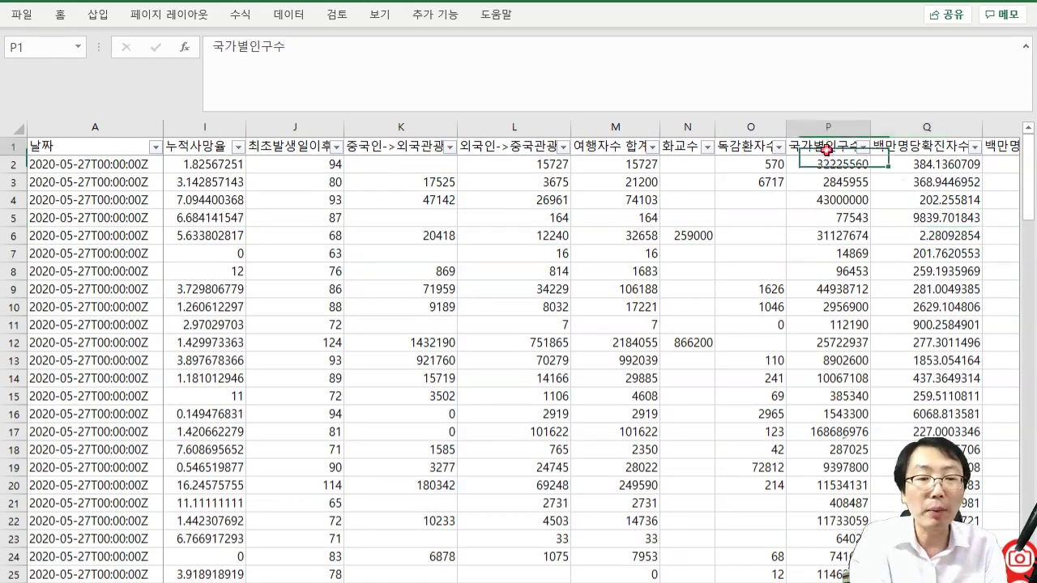
pyautogui.press('Right')
pyautogui.press('Right')
pyautogui.press('Right')
pyautogui.press('Right')
pyautogui.press('Right')
pyautogui.press('Right')
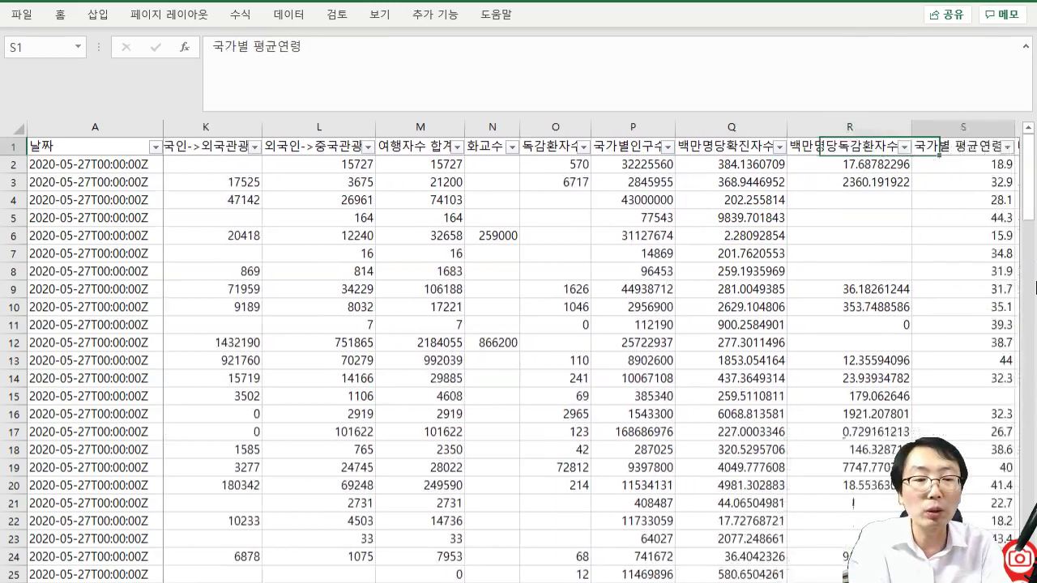
pyautogui.press('Left')
pyautogui.press('Left')
pyautogui.press('Left')
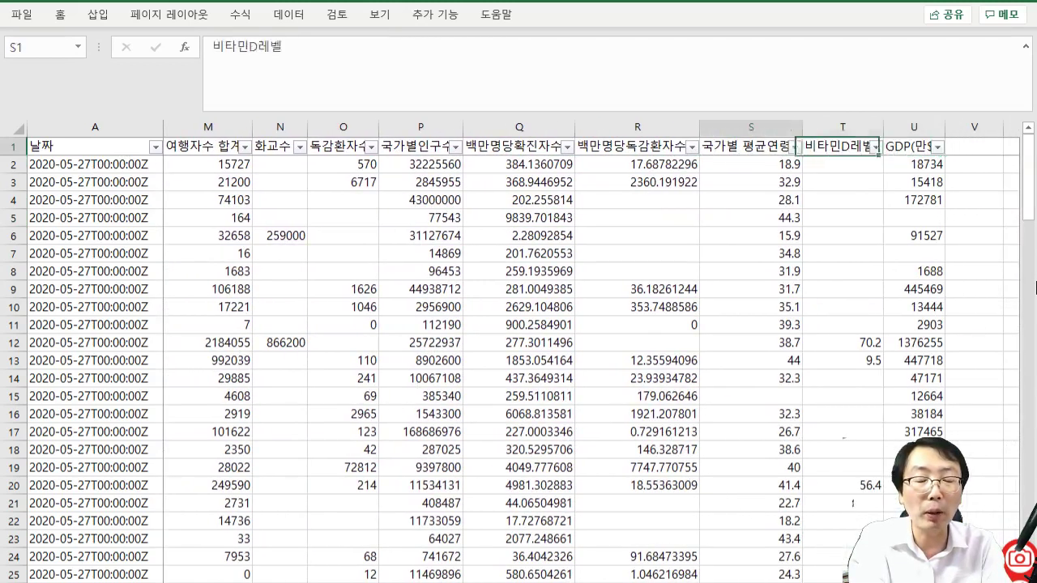
pyautogui.press('Right')
pyautogui.press('Right')
pyautogui.press('Left')
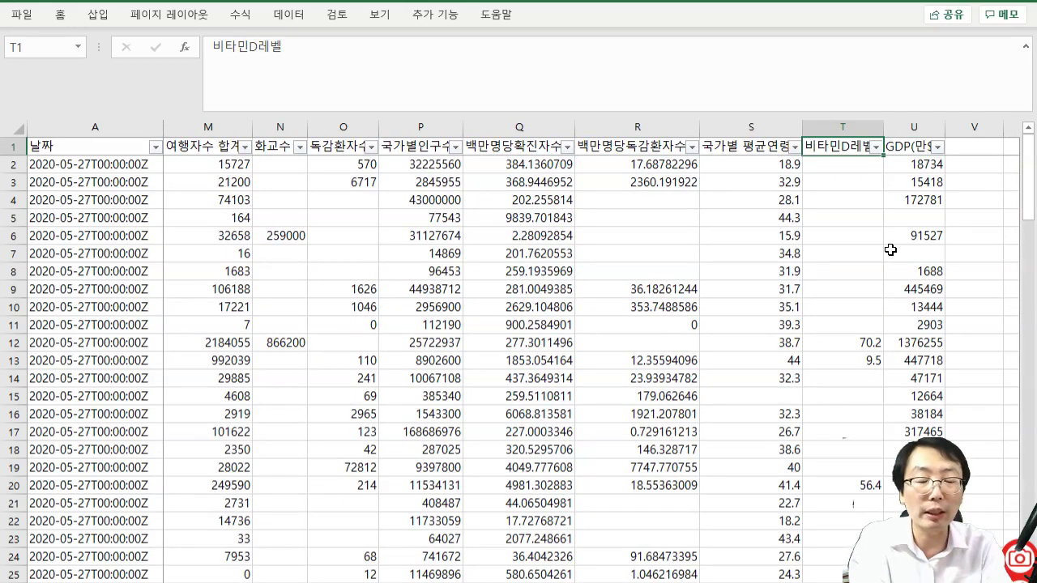
# - Return to the 국가명 column and compare the 누적확진자 and 누적사망자 columns
pyautogui.press('Left')
pyautogui.press('Left')
pyautogui.press('Left')
pyautogui.press('Left')
pyautogui.press('Left')
pyautogui.press('Left')
pyautogui.press('Left')
pyautogui.press('Left')
pyautogui.press('Left')
pyautogui.press('Left')
pyautogui.press('Left')
pyautogui.press('Left')
pyautogui.press('Left')
pyautogui.press('Left')
pyautogui.press('Left')
pyautogui.press('Left')
pyautogui.press('Left')
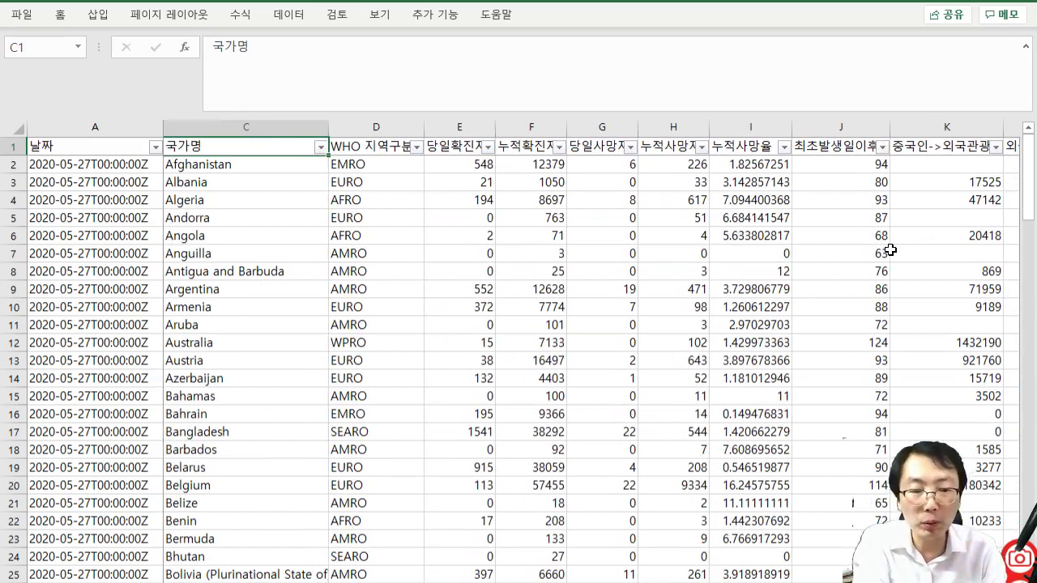
pyautogui.click(532, 128)
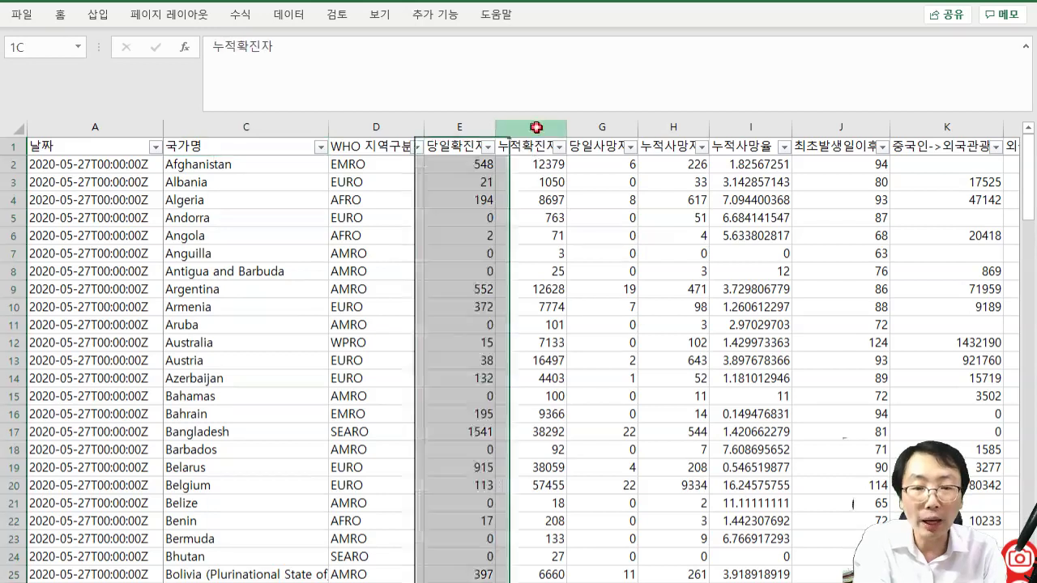
pyautogui.click(665, 127)
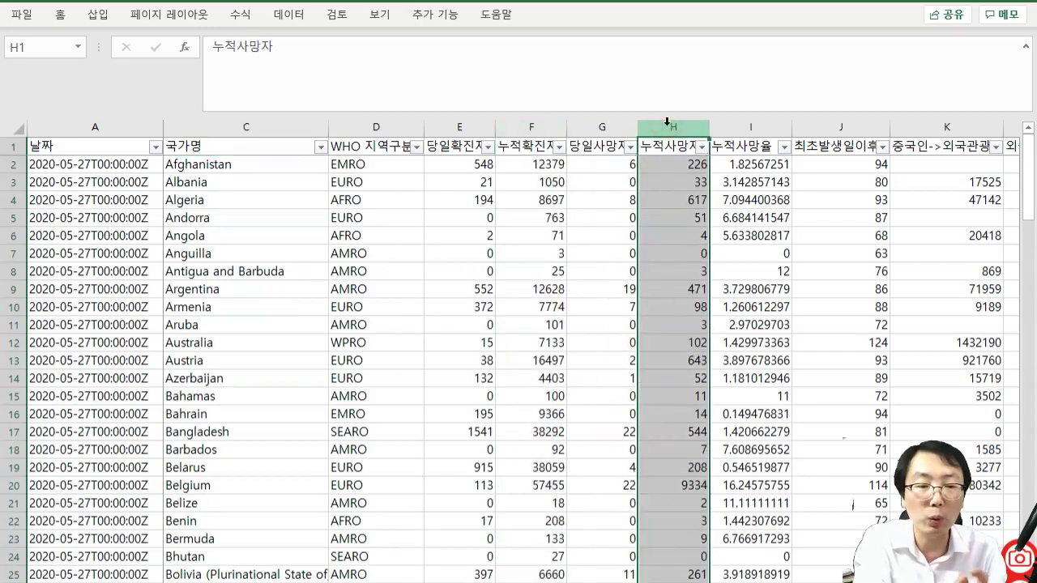
pyautogui.click(536, 123)
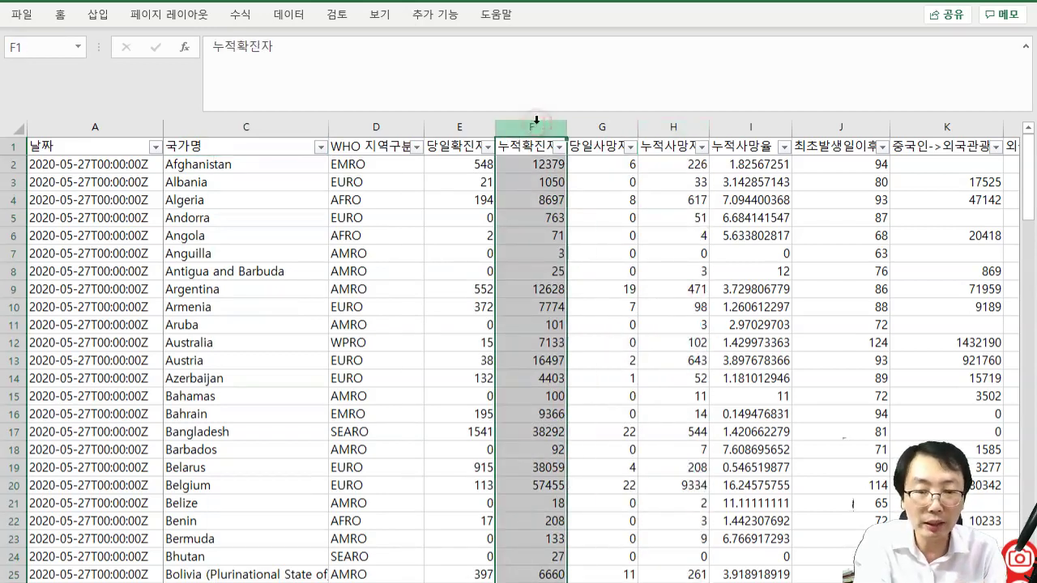
pyautogui.click(673, 123)
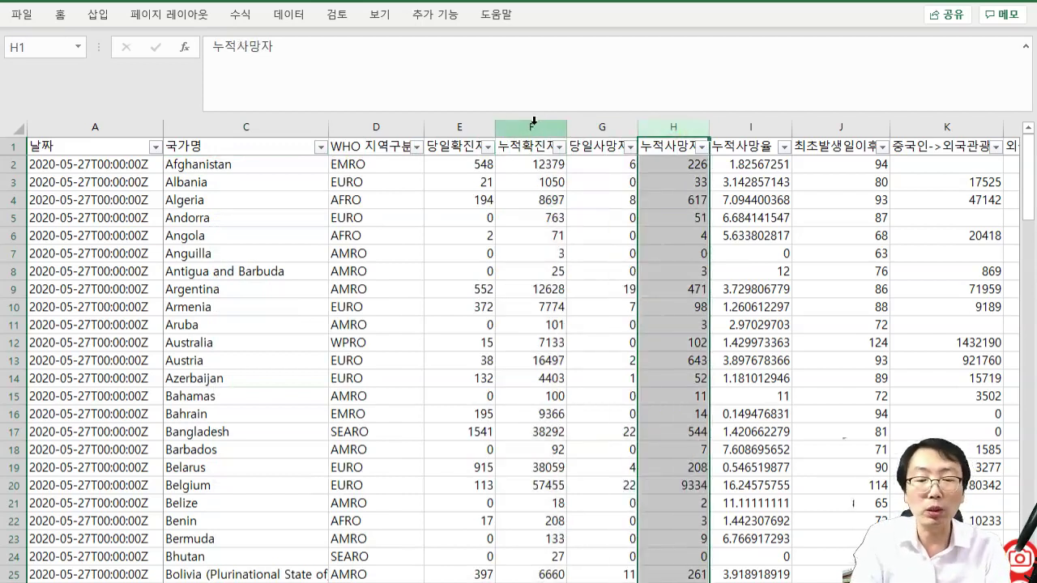
# - Review all variable columns from WHO 지역구분 across to the last one, GDP
pyautogui.click(367, 127)
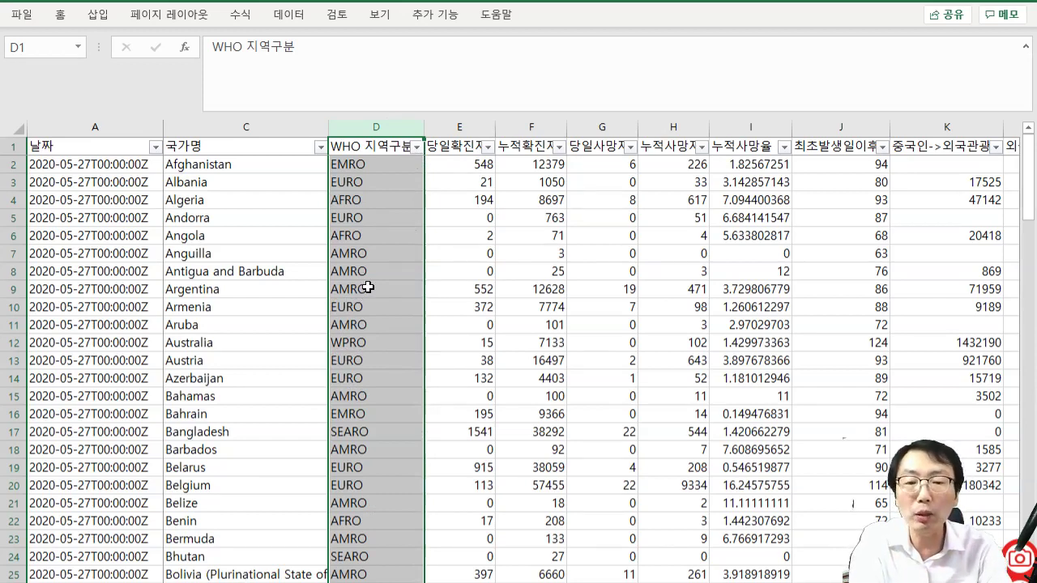
pyautogui.press('Right')
pyautogui.press('Right')
pyautogui.press('Right')
pyautogui.press('Right')
pyautogui.press('Right')
pyautogui.press('Right')
pyautogui.press('Right')
pyautogui.press('Right')
pyautogui.press('Right')
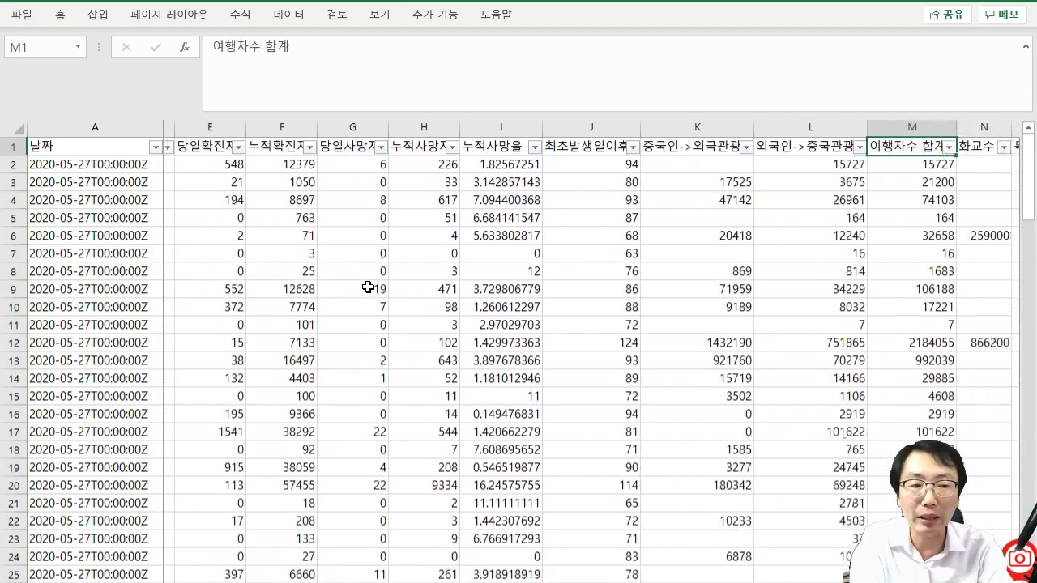
pyautogui.press('Right')
pyautogui.press('Right')
pyautogui.press('Right')
pyautogui.press('Right')
pyautogui.press('Right')
pyautogui.press('Right')
pyautogui.press('Right')
pyautogui.press('Right')
pyautogui.press('Right')
pyautogui.press('Right')
pyautogui.press('Right')
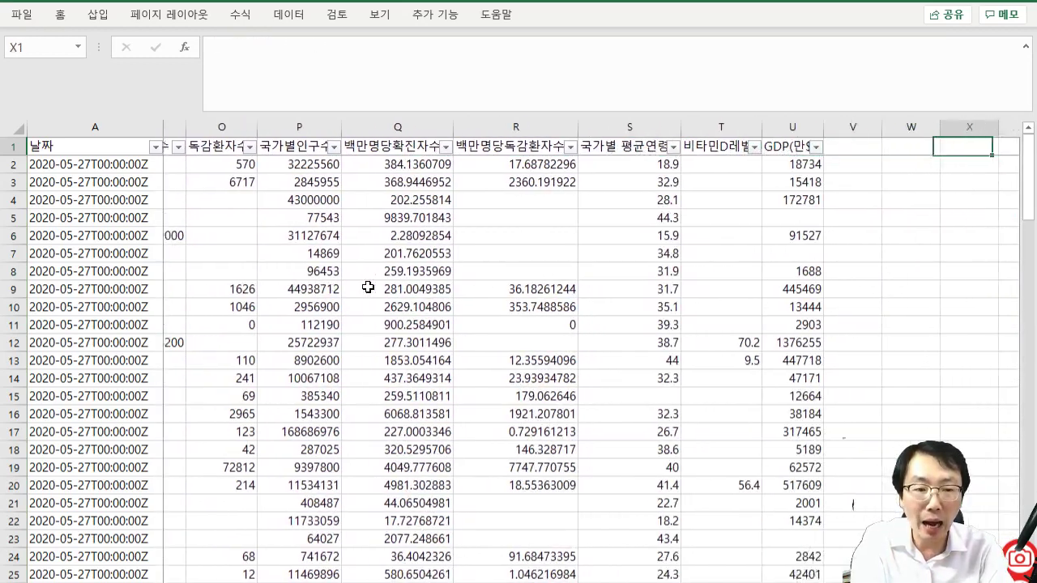
# - Return to the start of the sheet and examine WHO 지역구분 and the case, death and travel columns beyond it
pyautogui.press('Left')
pyautogui.press('Left')
pyautogui.press('Left')
pyautogui.press('Left')
pyautogui.press('Left')
pyautogui.press('Left')
pyautogui.press('Left')
pyautogui.press('Left')
pyautogui.press('Left')
pyautogui.press('Left')
pyautogui.press('Left')
pyautogui.press('Left')
pyautogui.press('Left')
pyautogui.press('Left')
pyautogui.press('Left')
pyautogui.press('Left')
pyautogui.press('Left')
pyautogui.press('Left')
pyautogui.press('Left')
pyautogui.press('Left')
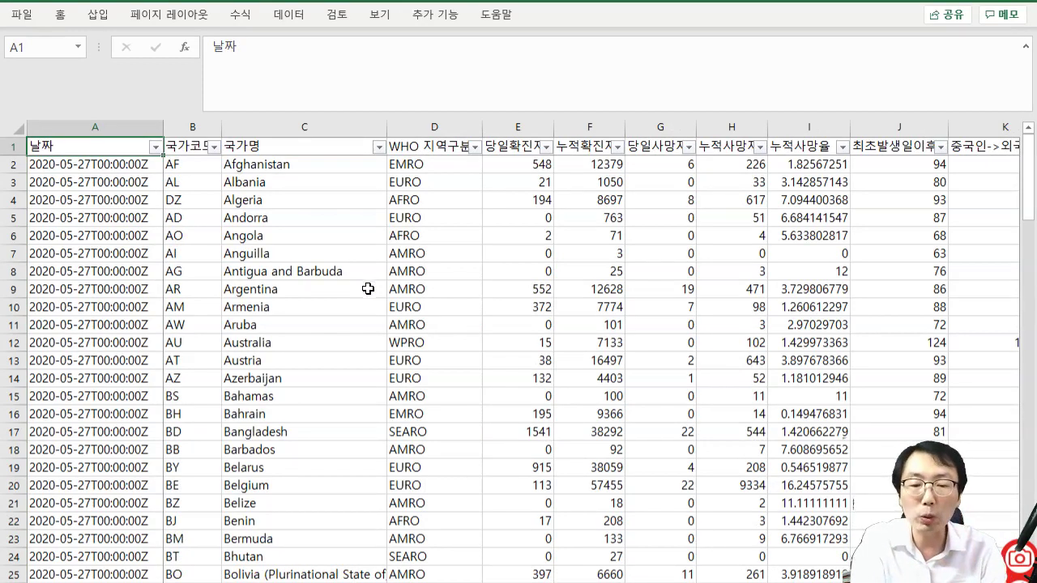
pyautogui.click(437, 127)
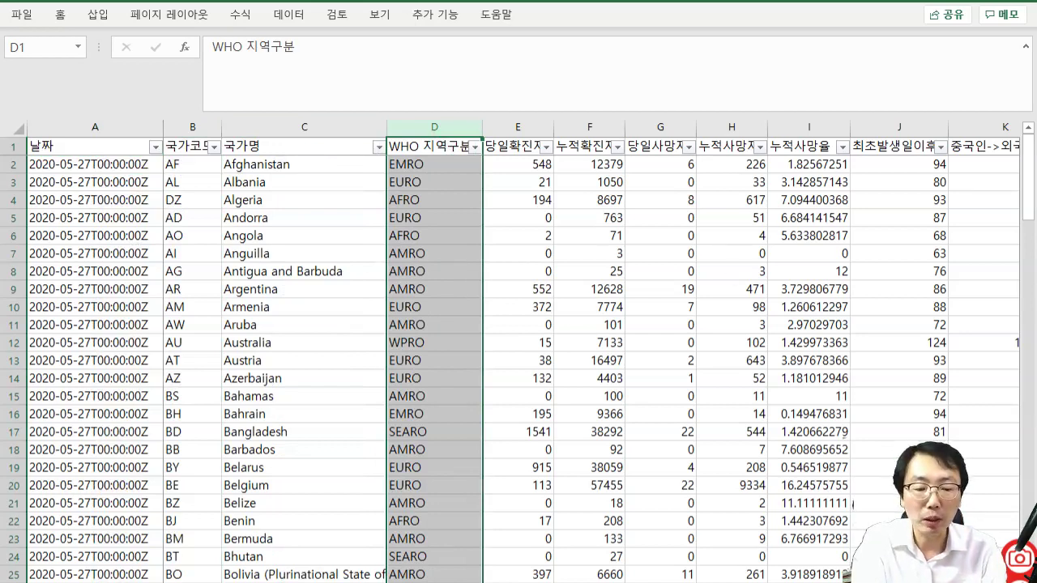
pyautogui.hscroll(3, 590, 352)
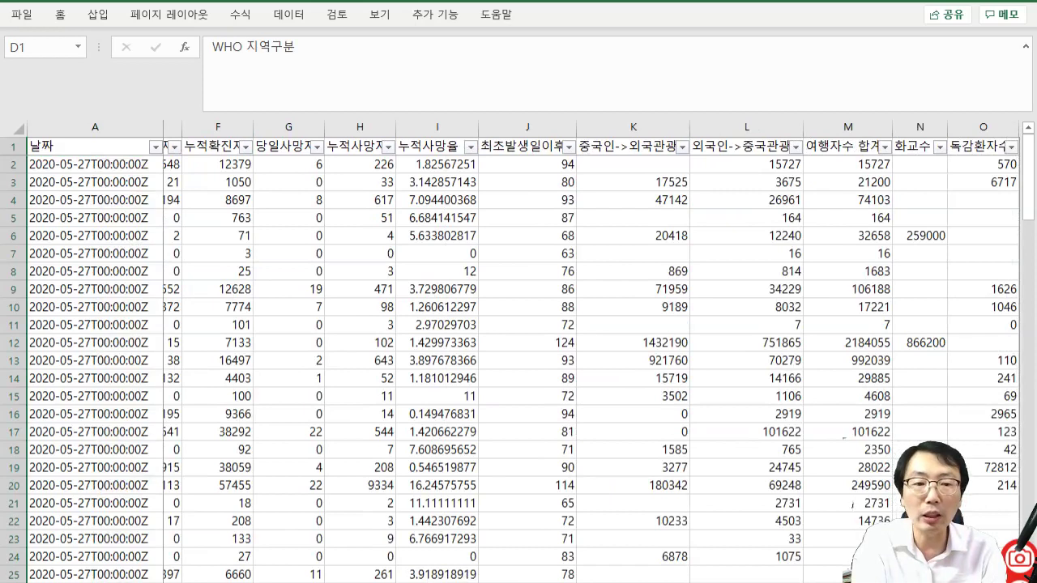
# - Examine the 중국인->외국관광 column, checking its zero and blank entries against the filled-in values
pyautogui.hscroll(1, 597, 273)
pyautogui.click(597, 146)
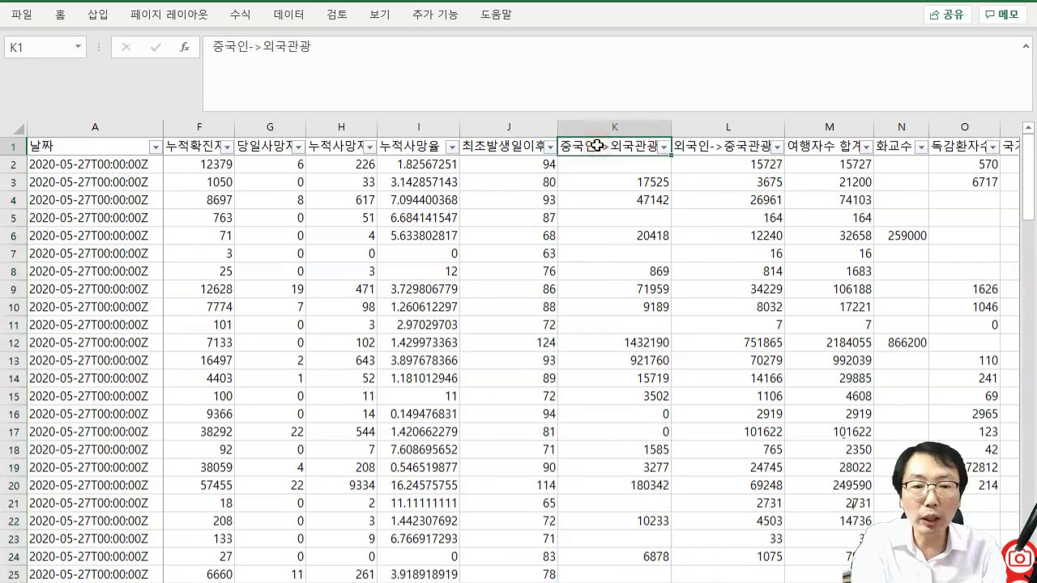
pyautogui.click(656, 409)
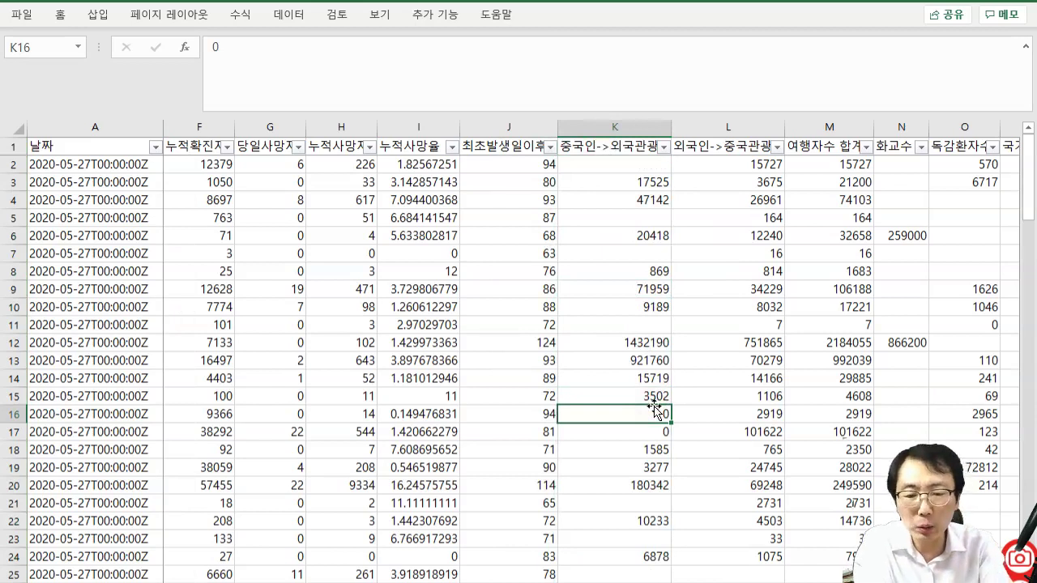
pyautogui.press('Down')
pyautogui.press('Up')
pyautogui.press('Up')
pyautogui.press('Up')
pyautogui.press('Up')
pyautogui.press('Up')
pyautogui.press('Up')
pyautogui.press('Up')
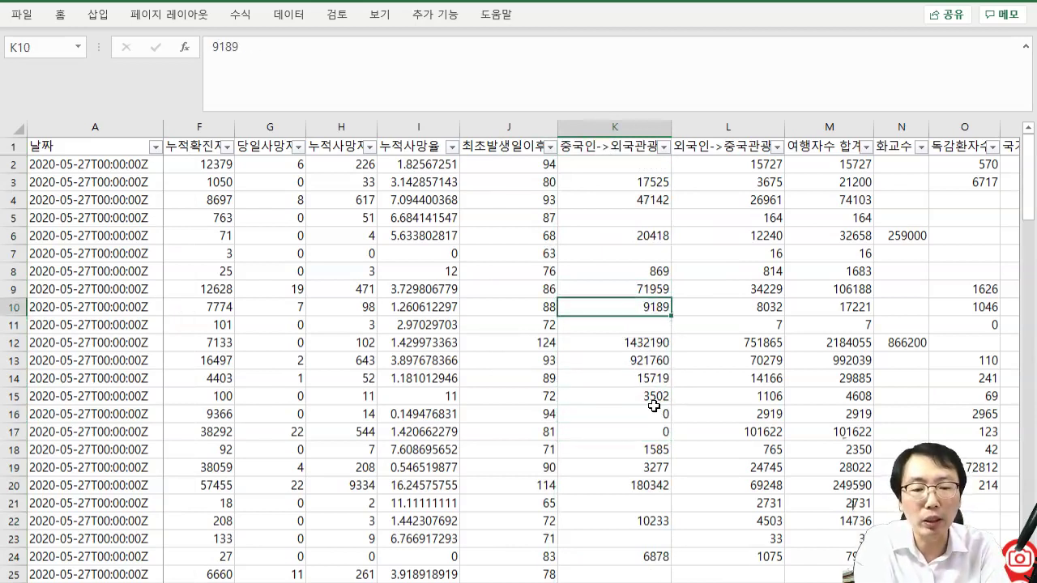
pyautogui.press('Down')
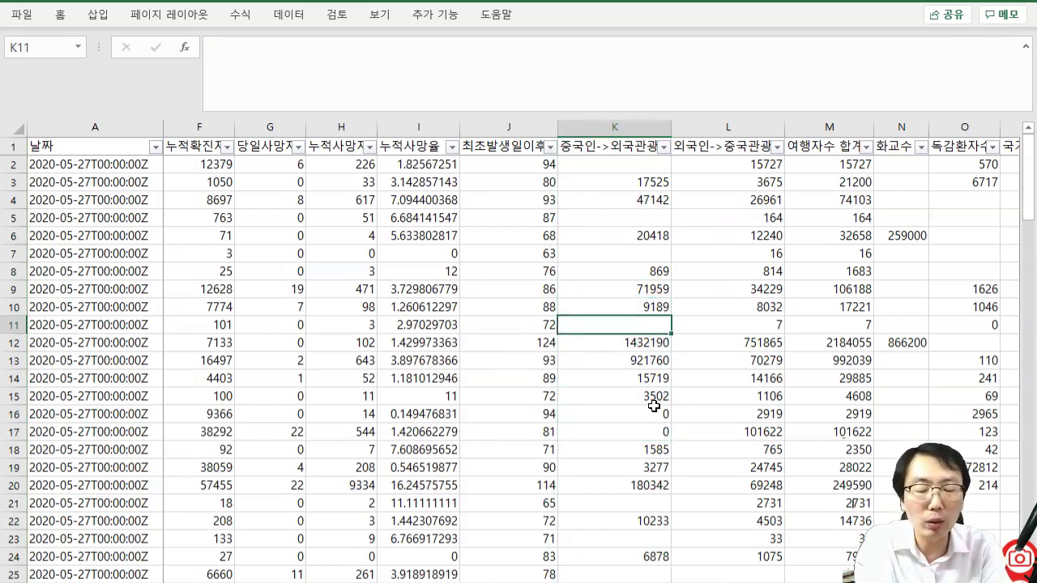
pyautogui.press('Up')
pyautogui.press('Up')
pyautogui.press('Up')
pyautogui.press('Up')
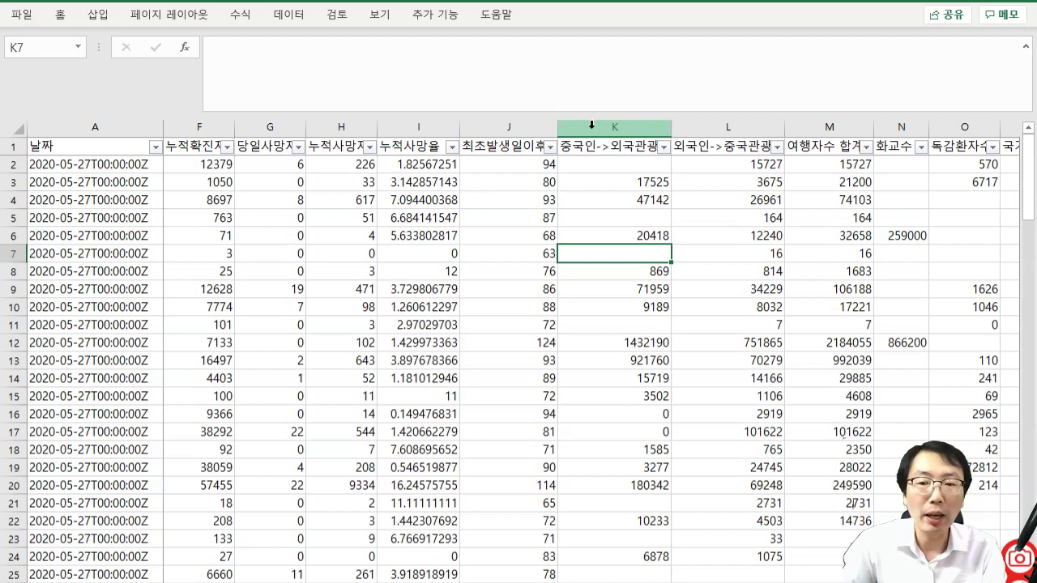
# - Insert a new column between 중국인->외국관광 and 외국인->중국관광 and give it the header 중국여행여부
pyautogui.click(684, 126)
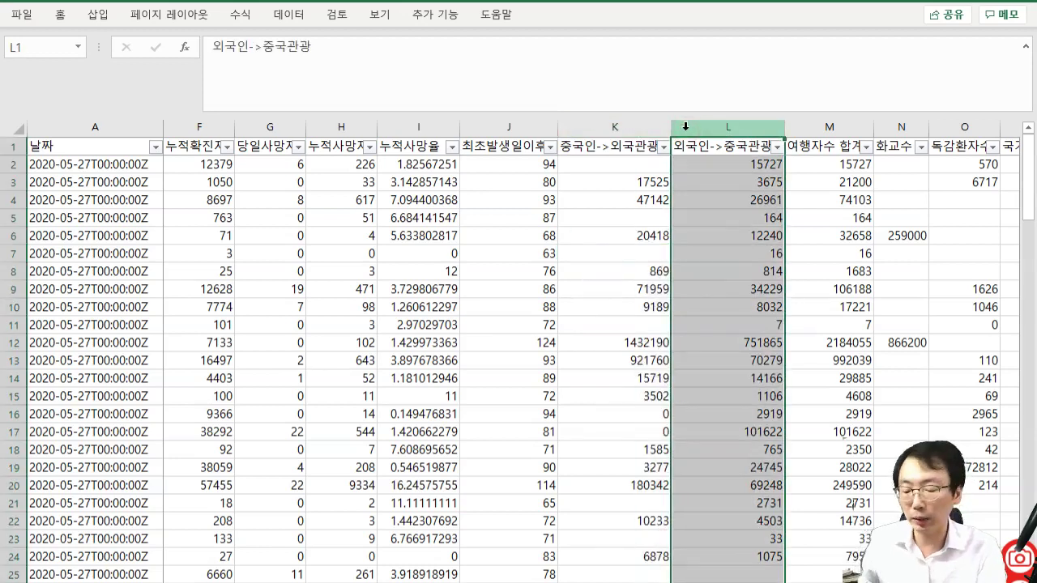
pyautogui.hotkey('ctrl', 'shift', '+')
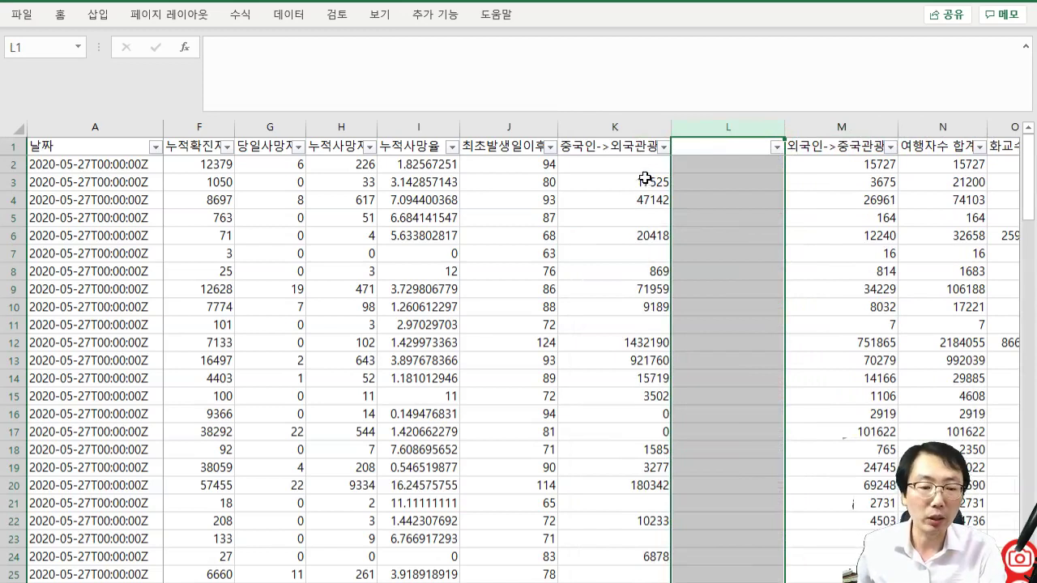
pyautogui.click(663, 147)
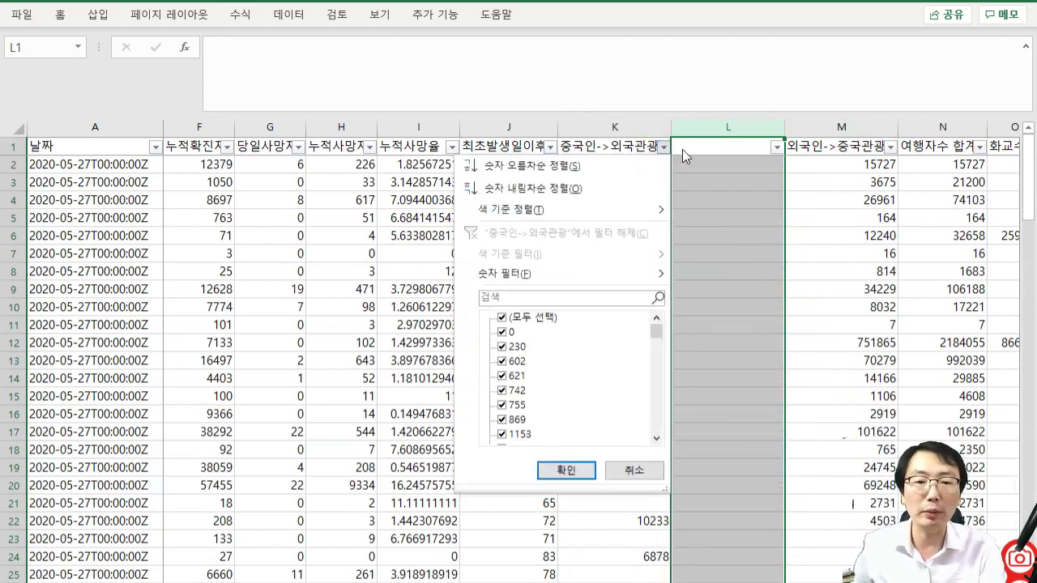
pyautogui.click(696, 146)
pyautogui.click(696, 147)
pyautogui.write('wn')
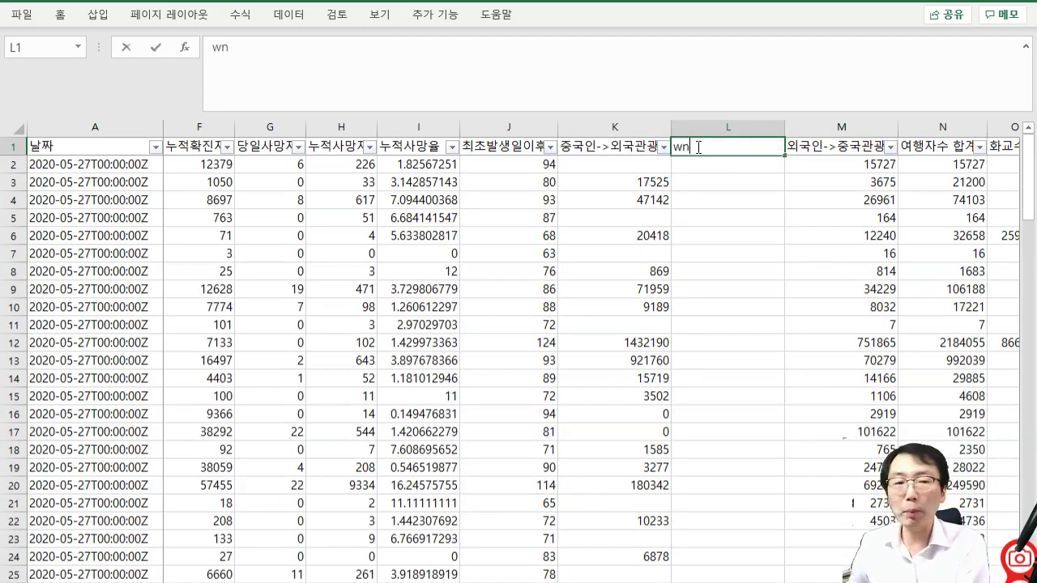
pyautogui.press('BackSpace')
pyautogui.press('BackSpace')
pyautogui.press('Hangul')
pyautogui.write('ㅈ중국여행열')
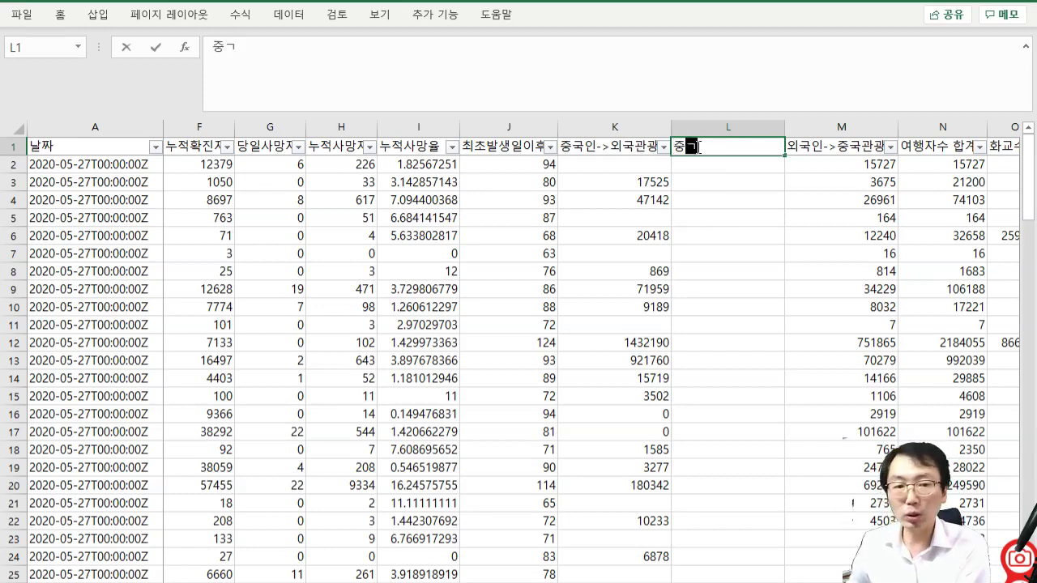
pyautogui.press('BackSpace')
pyautogui.write('부')
pyautogui.press('Return')
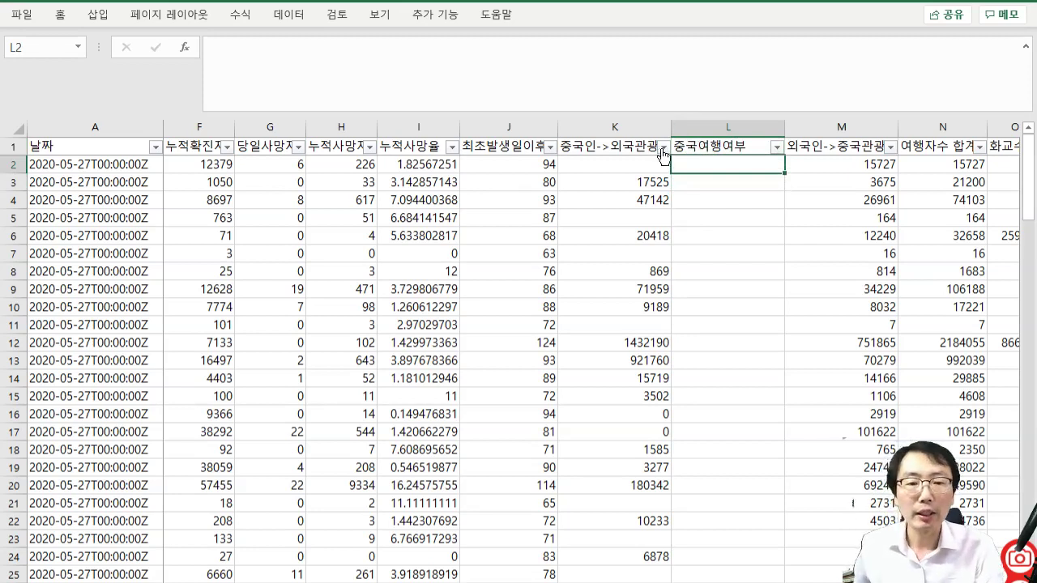
# - Filter the 중국인->외국관광 column to show only rows with 0 or no value
pyautogui.click(663, 146)
pyautogui.click(501, 318)
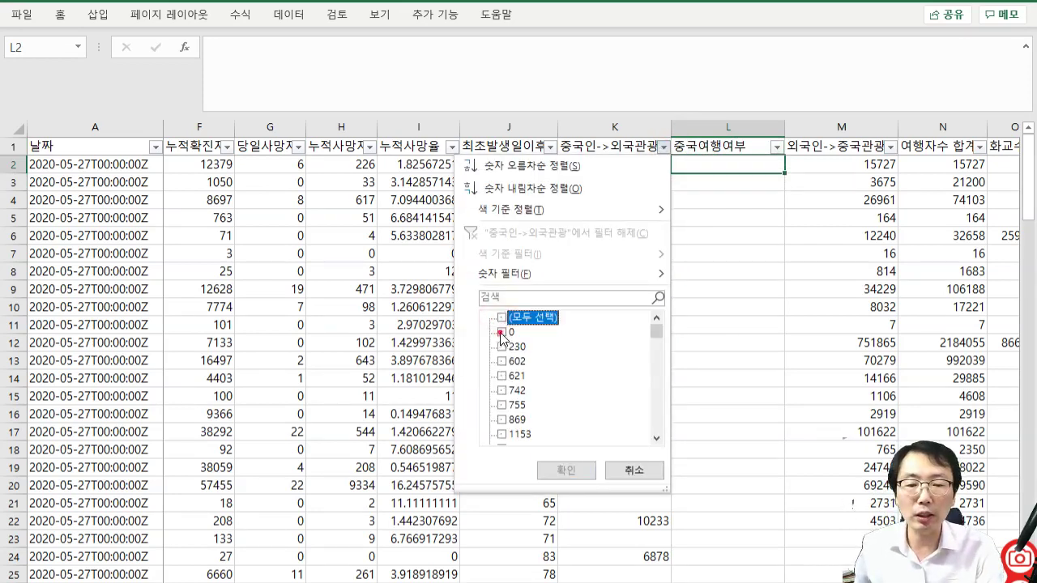
pyautogui.click(505, 333)
pyautogui.moveTo(655, 334); pyautogui.dragTo(645, 453)
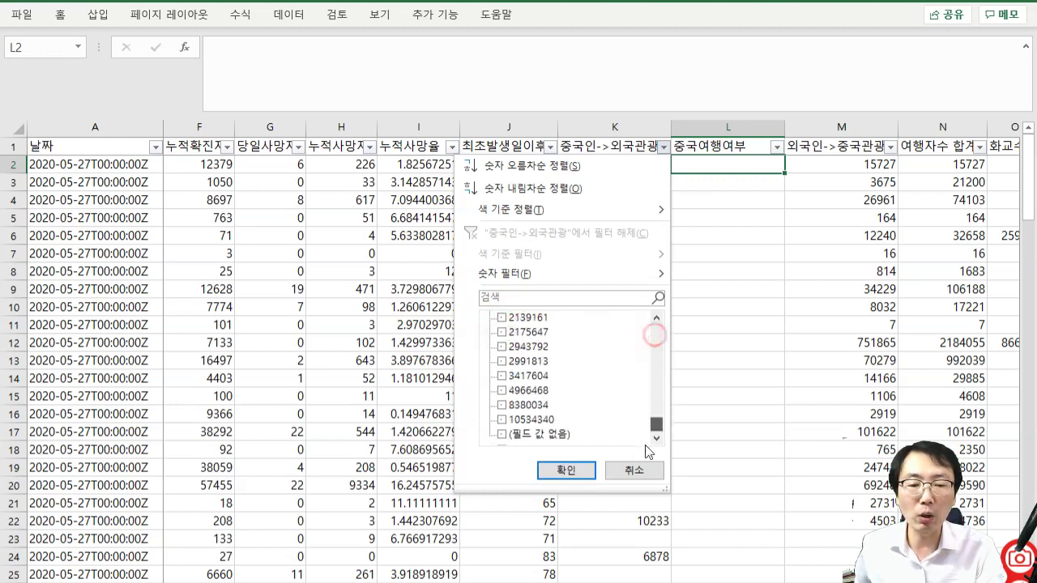
pyautogui.click(501, 434)
pyautogui.click(566, 470)
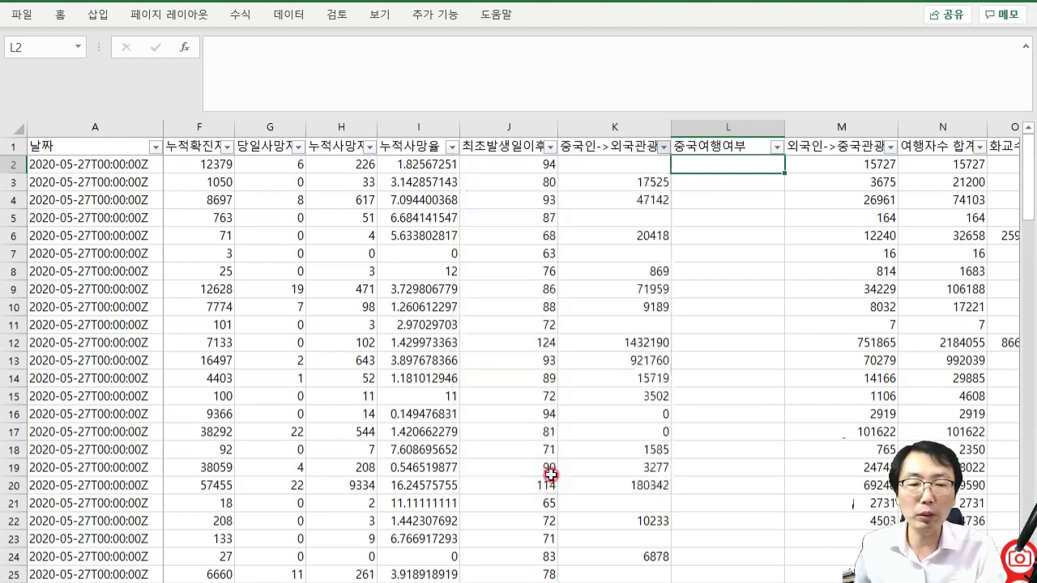
# - Enter 1 for 중국여행여부 in the first filtered data row, row 2
pyautogui.write('1')
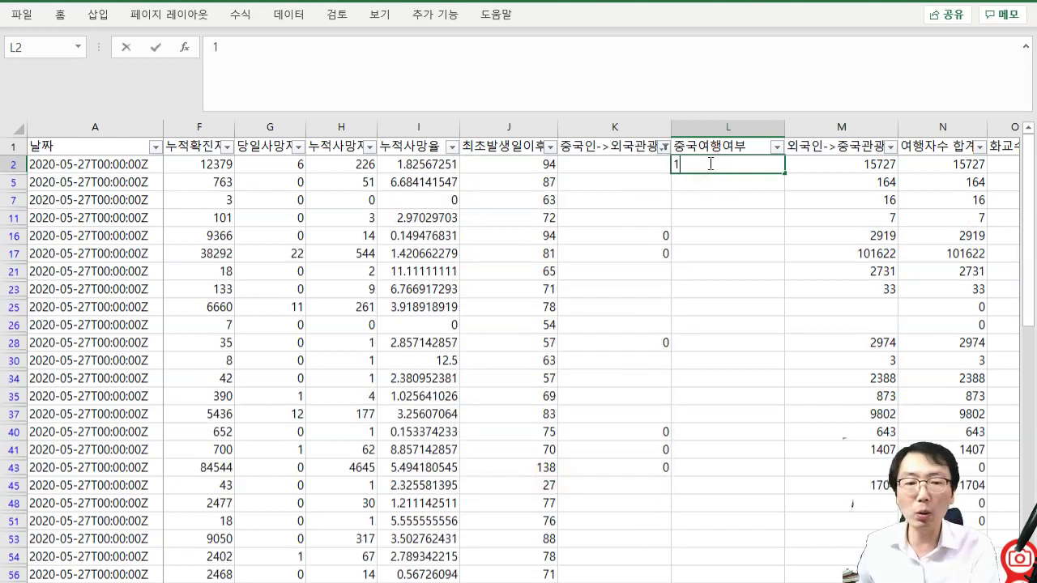
pyautogui.press('Return')
pyautogui.press('Left')
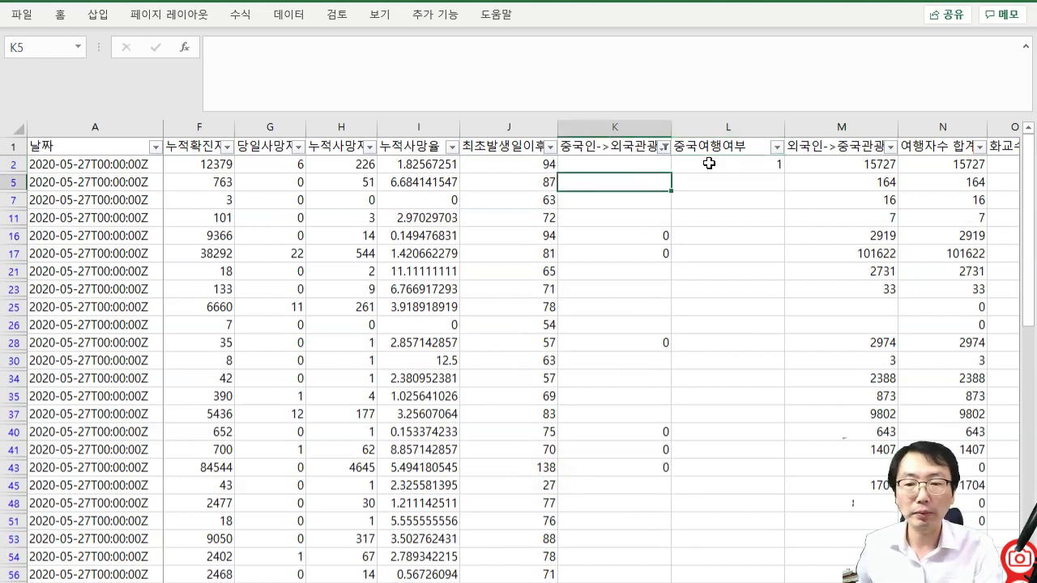
# - Go to the 중국여행여부 cell in the last filtered data row, row 216
pyautogui.click(113, 430)
pyautogui.hotkey('shift', 'Down')
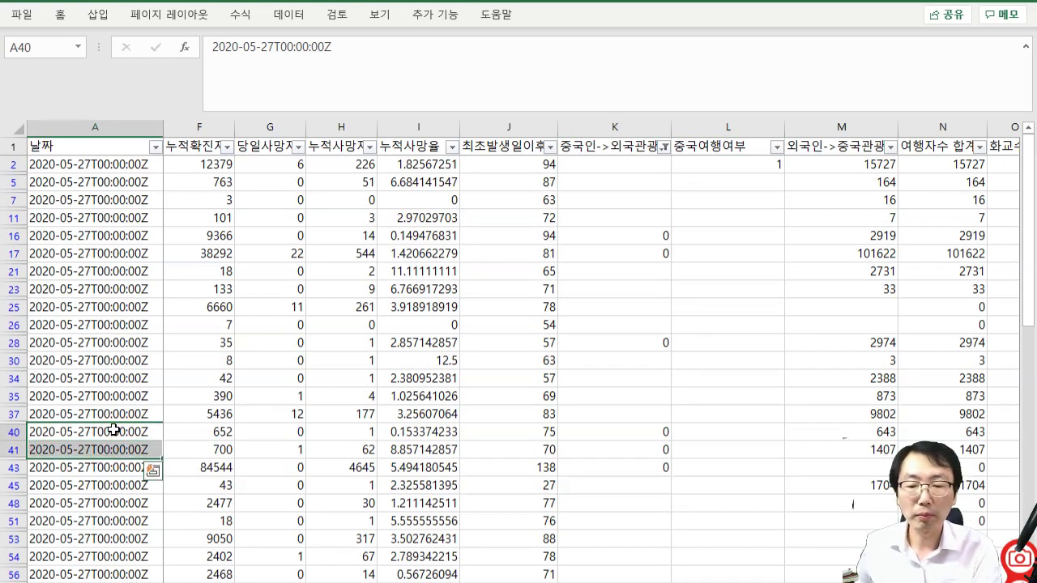
pyautogui.press('Down')
pyautogui.hotkey('ctrl', 'Down')
pyautogui.press('Right')
pyautogui.press('Right')
pyautogui.press('Right')
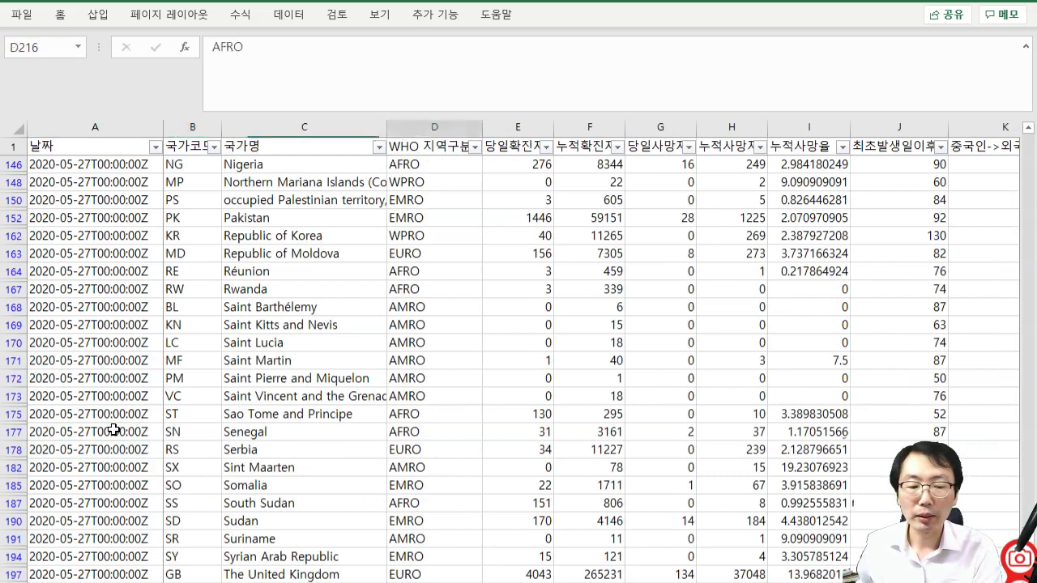
pyautogui.press('Right')
pyautogui.press('Right')
pyautogui.press('Right')
pyautogui.press('Right')
pyautogui.press('Right')
pyautogui.press('Right')
pyautogui.press('Right')
pyautogui.press('Right')
pyautogui.scroll(-5, 112, 430)
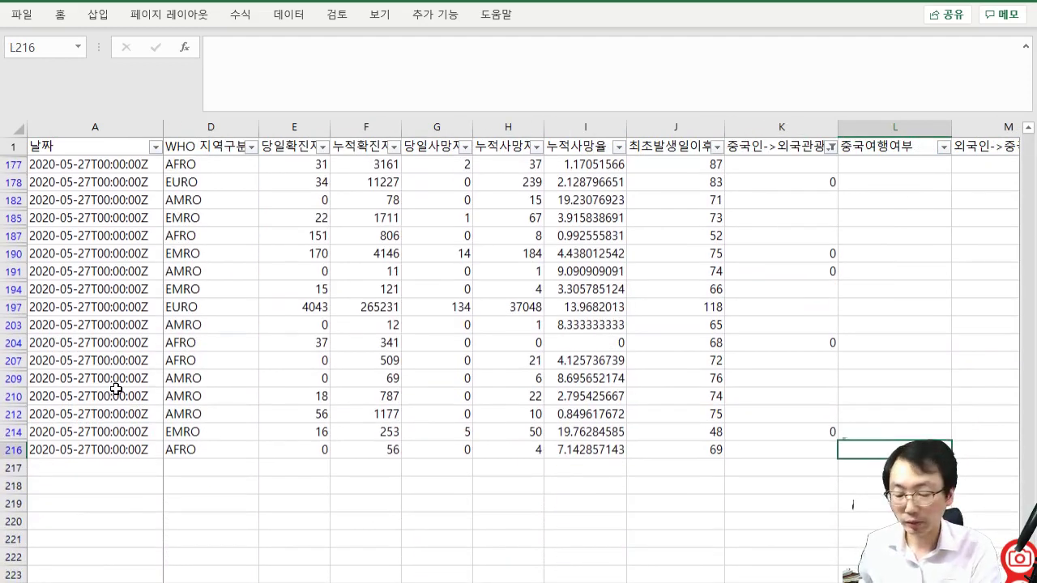
# - Fill the value 1 into all filtered rows of the 중국여행여부 column up to row 216
pyautogui.hotkey('ctrl', 'shift', 'Up')
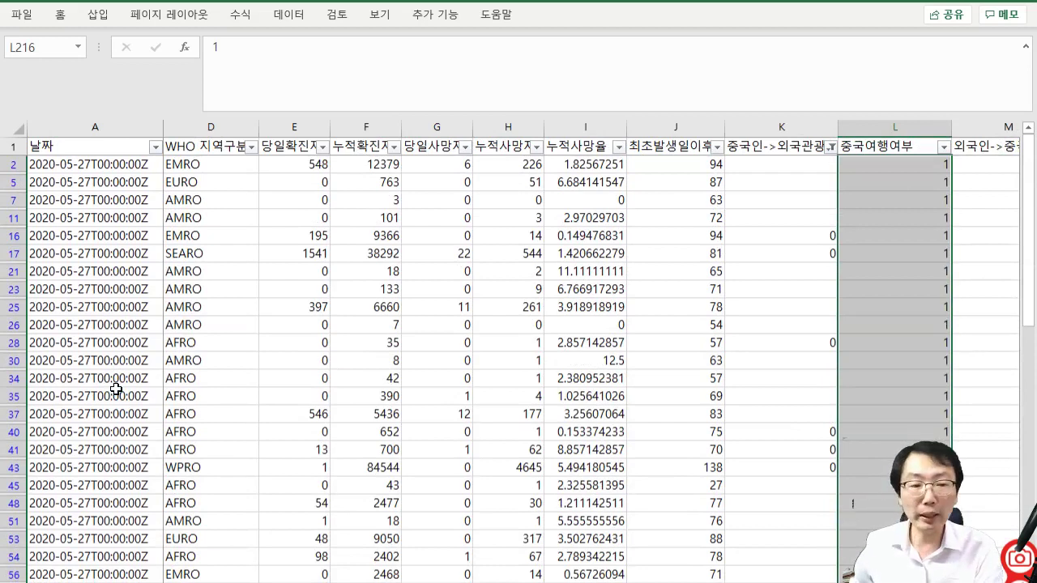
pyautogui.click(944, 147)
pyautogui.click(782, 319)
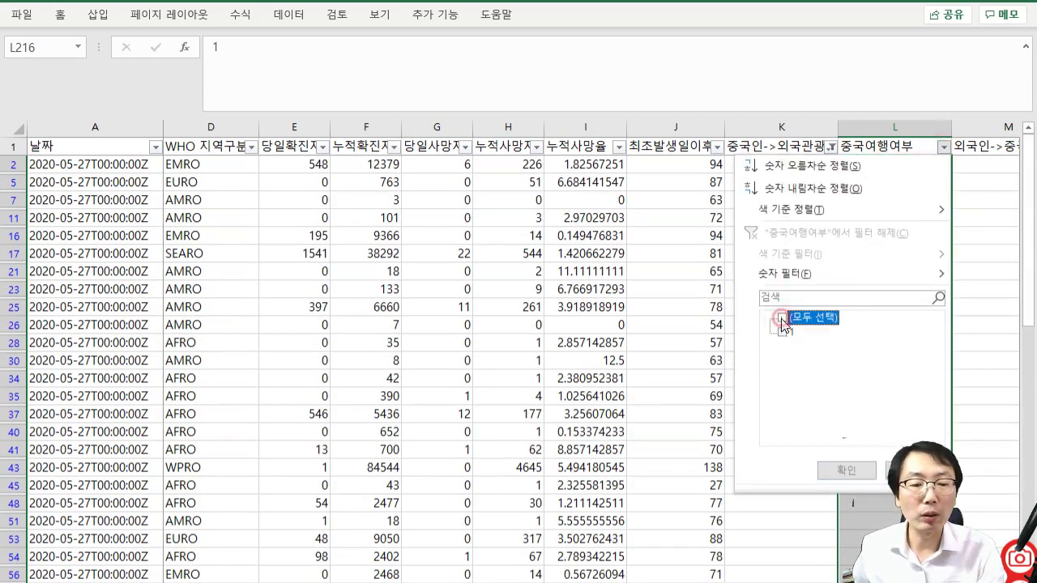
pyautogui.click(782, 320)
pyautogui.click(843, 471)
# - Reset the 중국인->외국관광 filter and set it to exclude 0 and empty entries
pyautogui.click(830, 146)
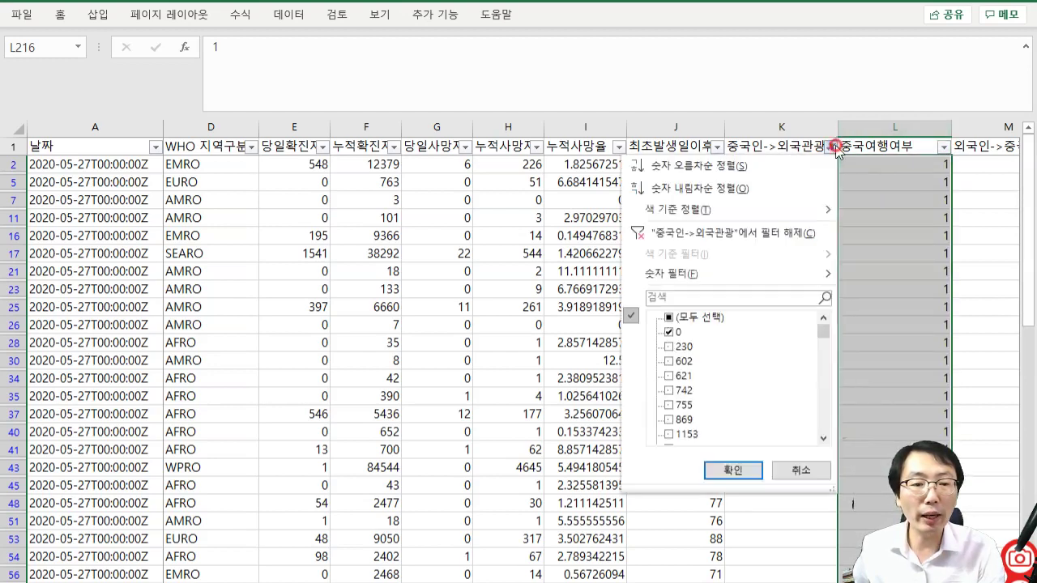
pyautogui.click(725, 469)
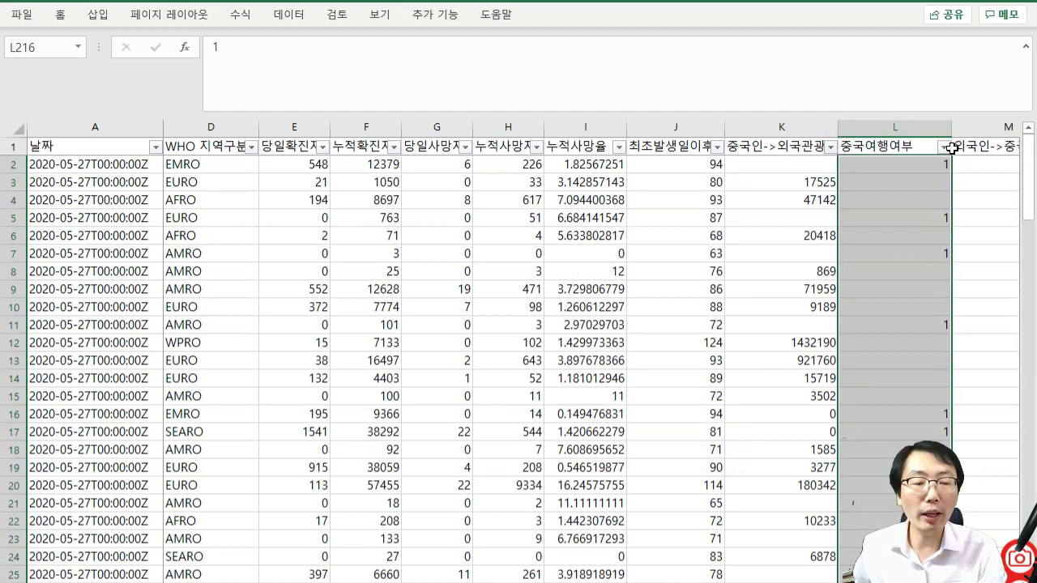
pyautogui.click(831, 147)
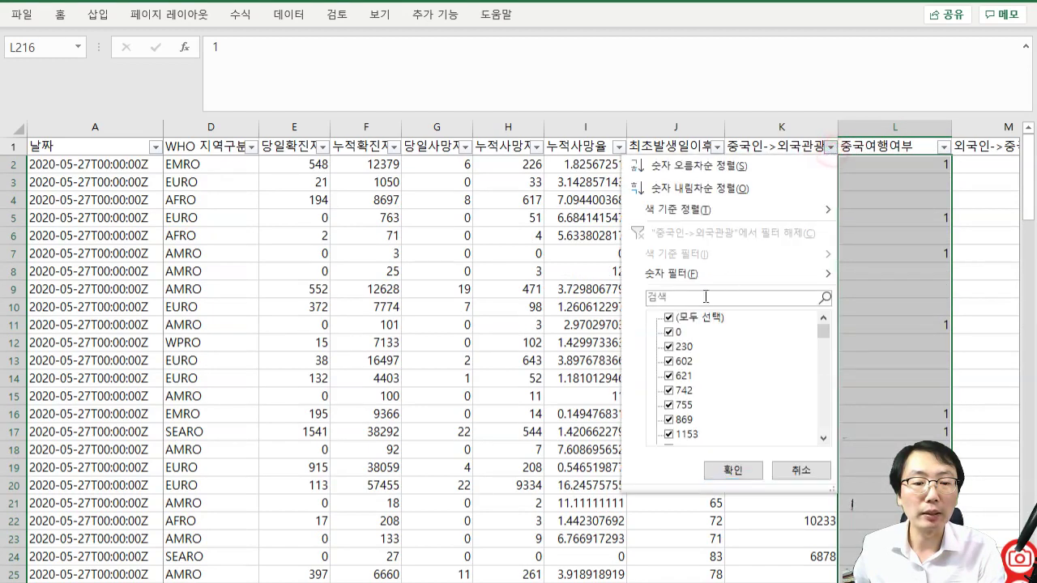
pyautogui.click(666, 332)
pyautogui.moveTo(824, 328); pyautogui.dragTo(825, 446)
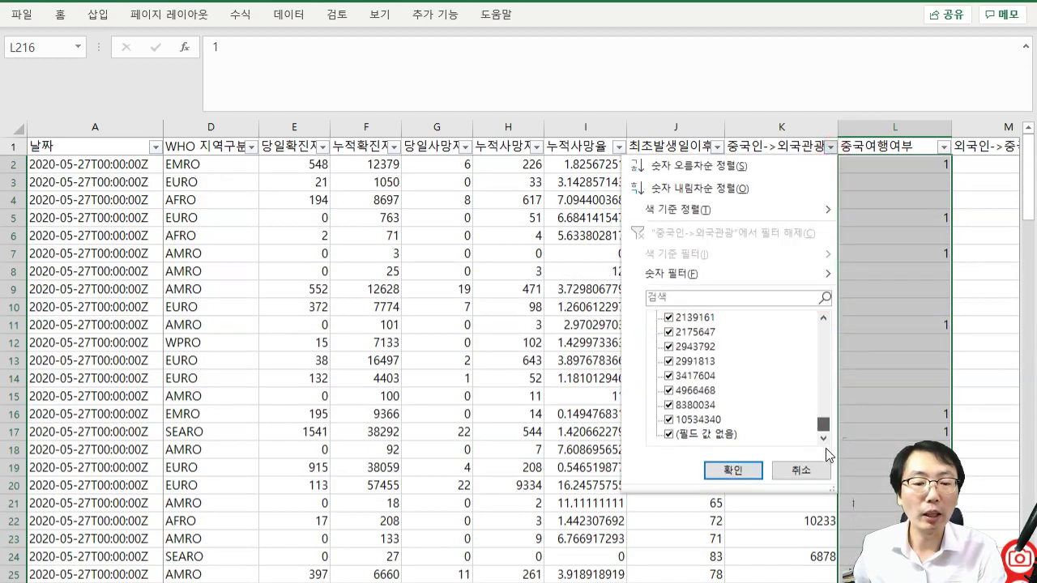
pyautogui.click(670, 435)
pyautogui.click(728, 470)
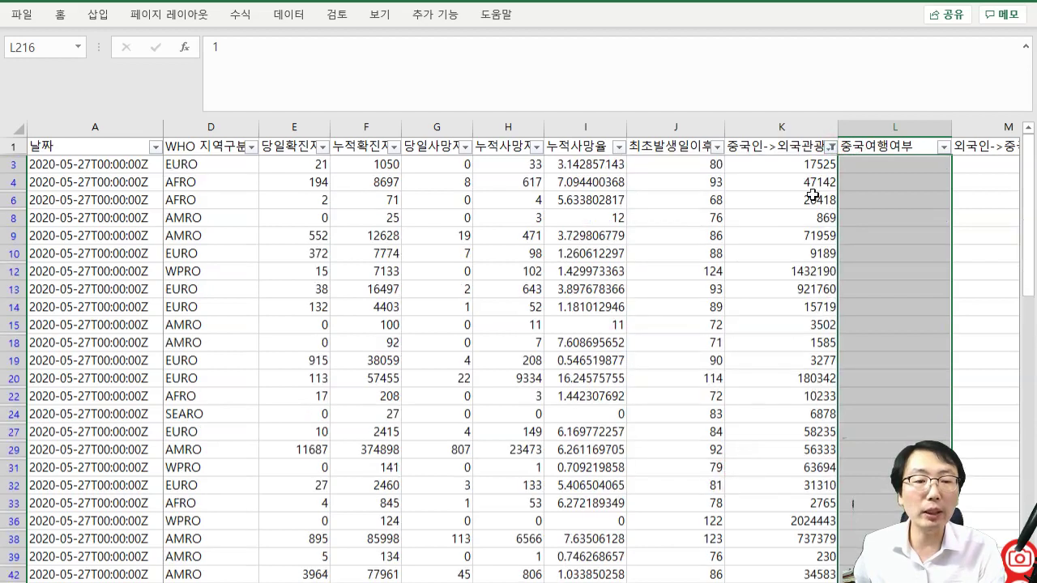
# - Enter 2 in L3 and fill it down the visible 중국여행여부 cells to row 215
pyautogui.click(876, 143)
pyautogui.press('Down')
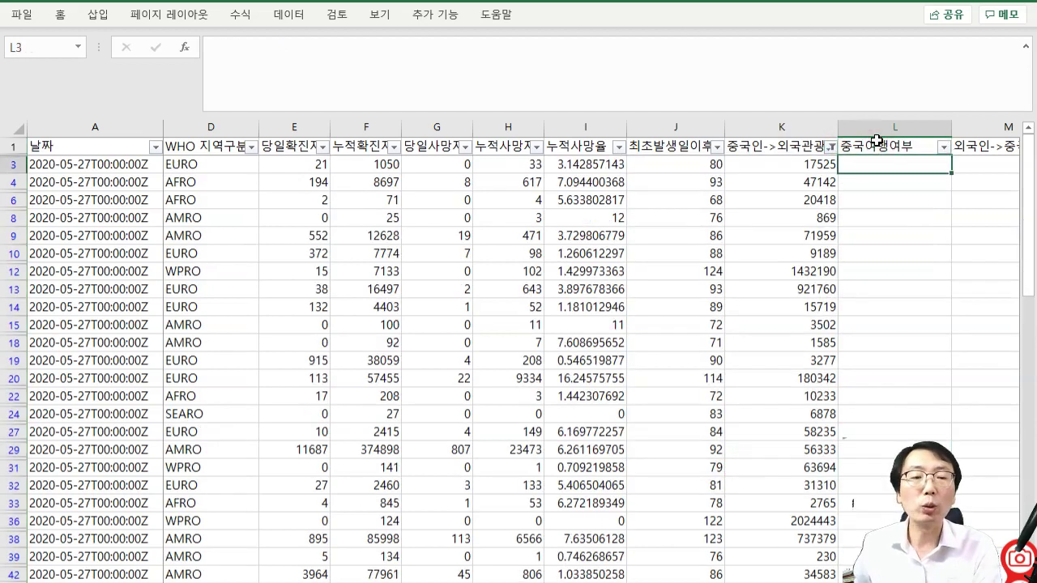
pyautogui.press('Left')
pyautogui.press('Down')
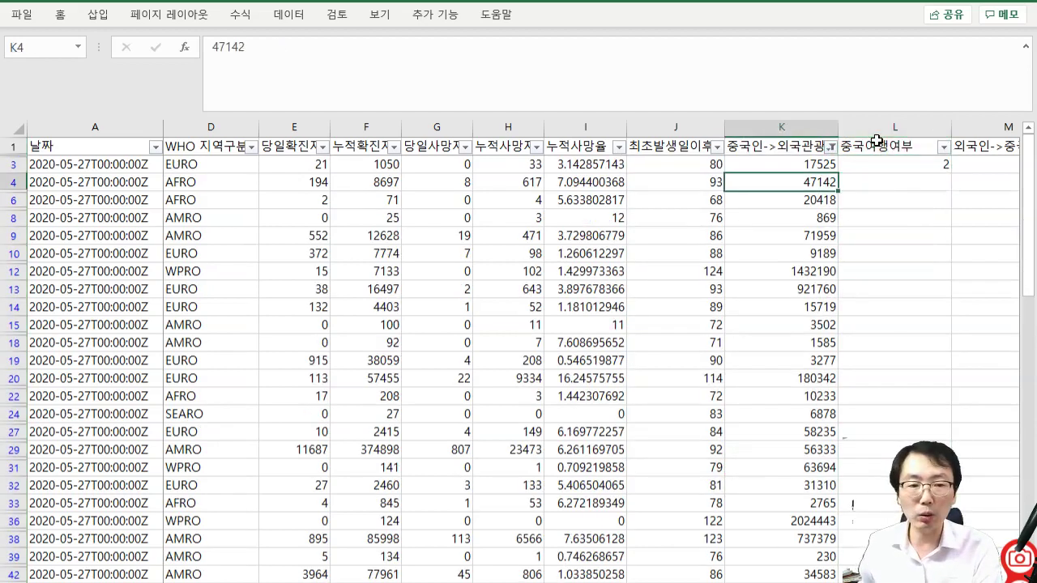
pyautogui.hotkey('ctrl', 'Down')
pyautogui.press('Right')
pyautogui.scroll(-5, 881, 162)
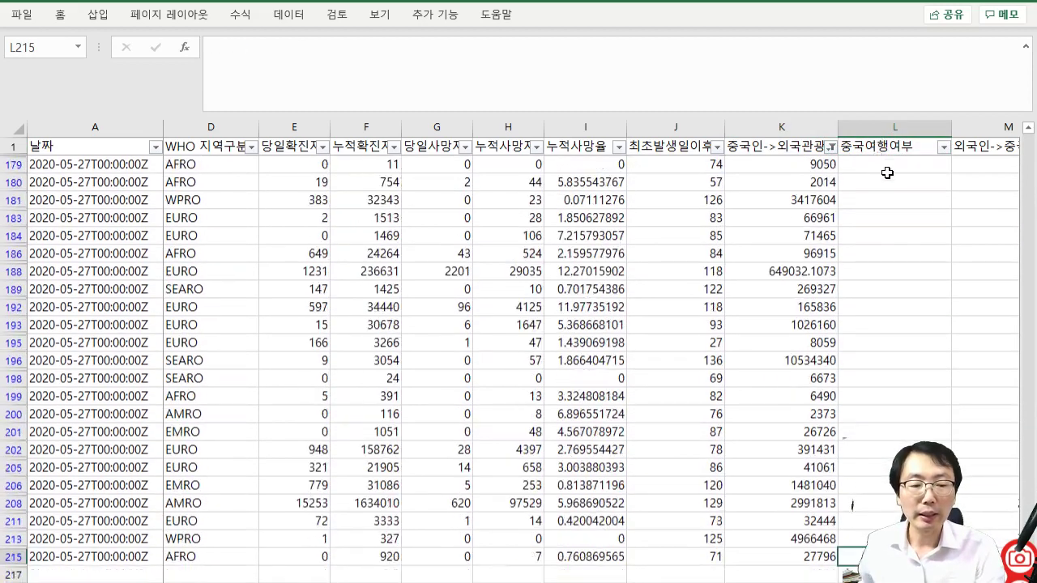
pyautogui.scroll(-3, 859, 177)
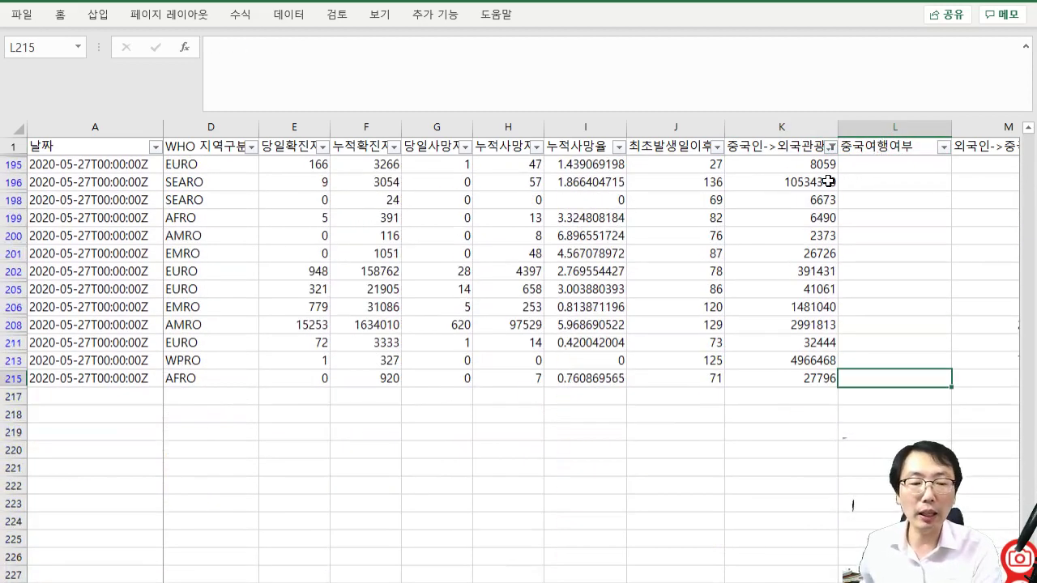
pyautogui.hotkey('ctrl', 'shift', 'Up')
pyautogui.hotkey('ctrl', 'd')
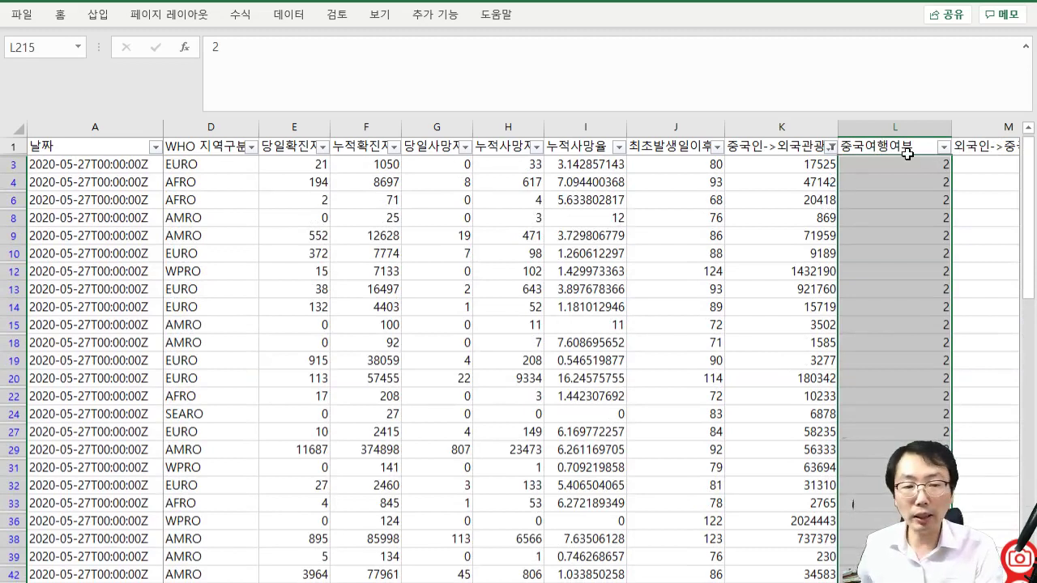
# - Restore all rows by selecting every value in the 중국인->외국관광 filter
pyautogui.click(830, 147)
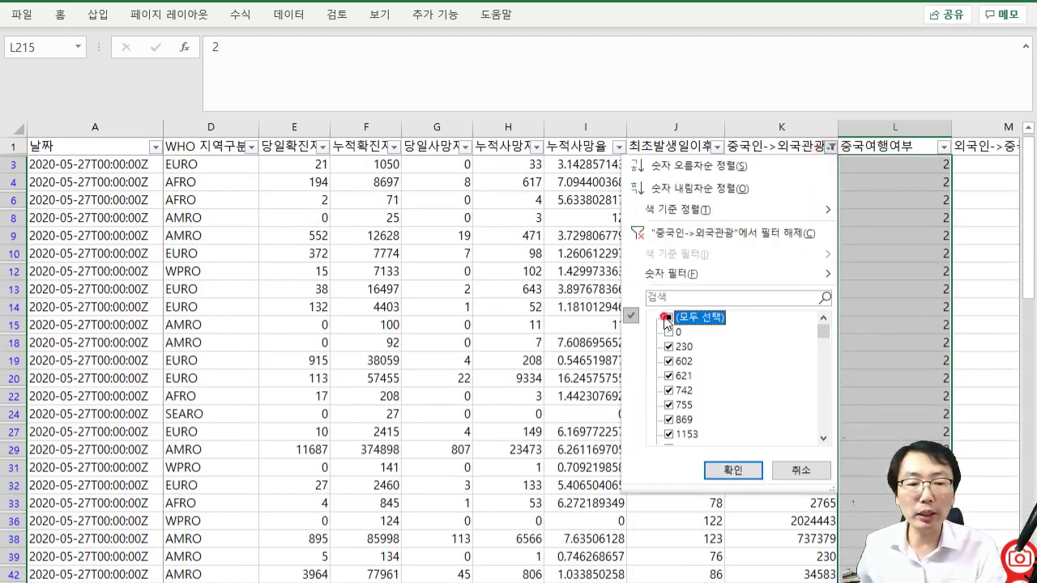
pyautogui.click(668, 317)
pyautogui.click(733, 469)
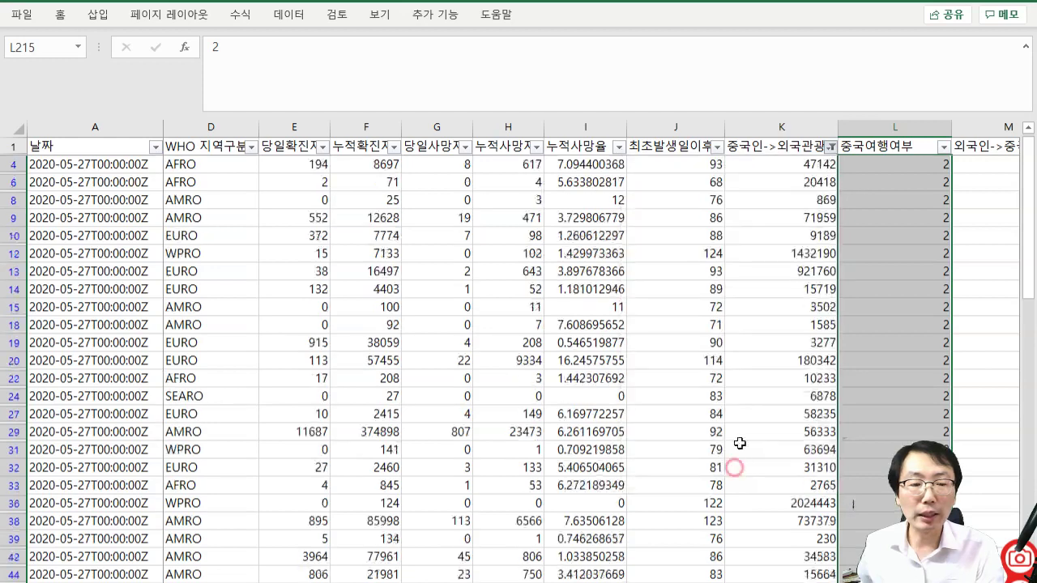
# - Review the data columns from the country details and 누적사망자 through to GDP
pyautogui.click(348, 124)
pyautogui.click(491, 122)
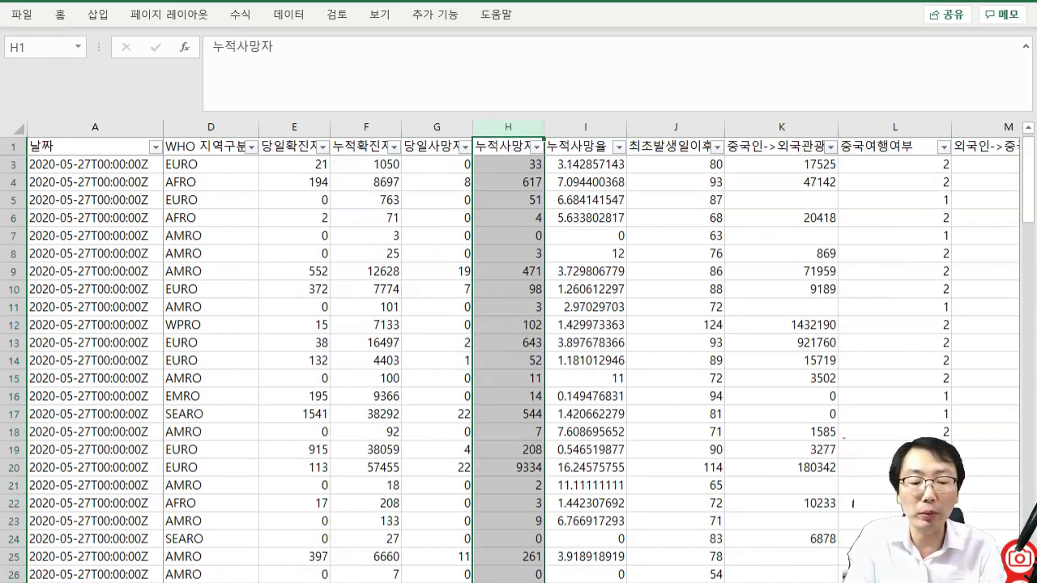
pyautogui.hscroll(5, 669, 273)
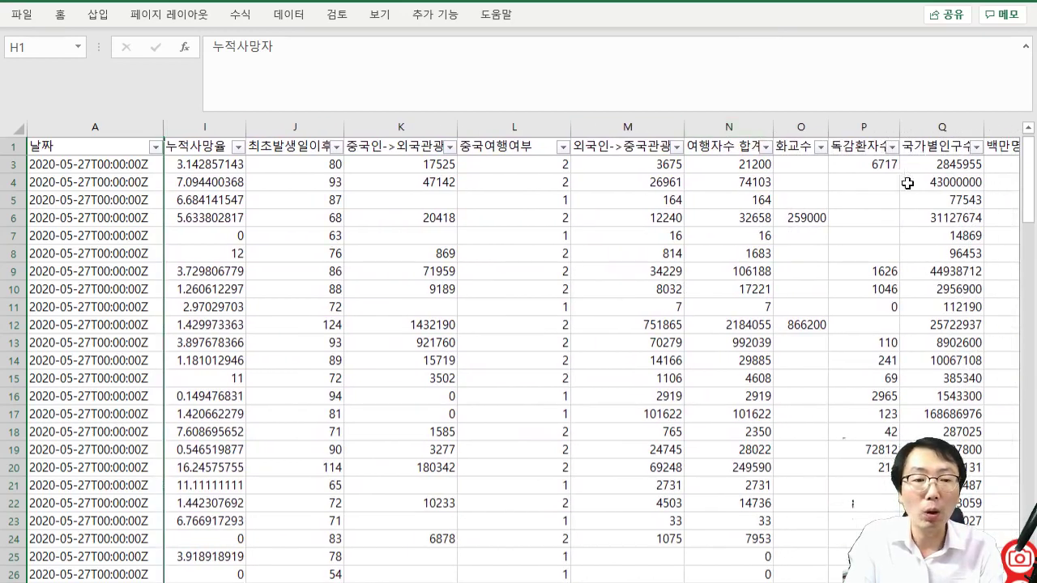
pyautogui.hscroll(3, 591, 351)
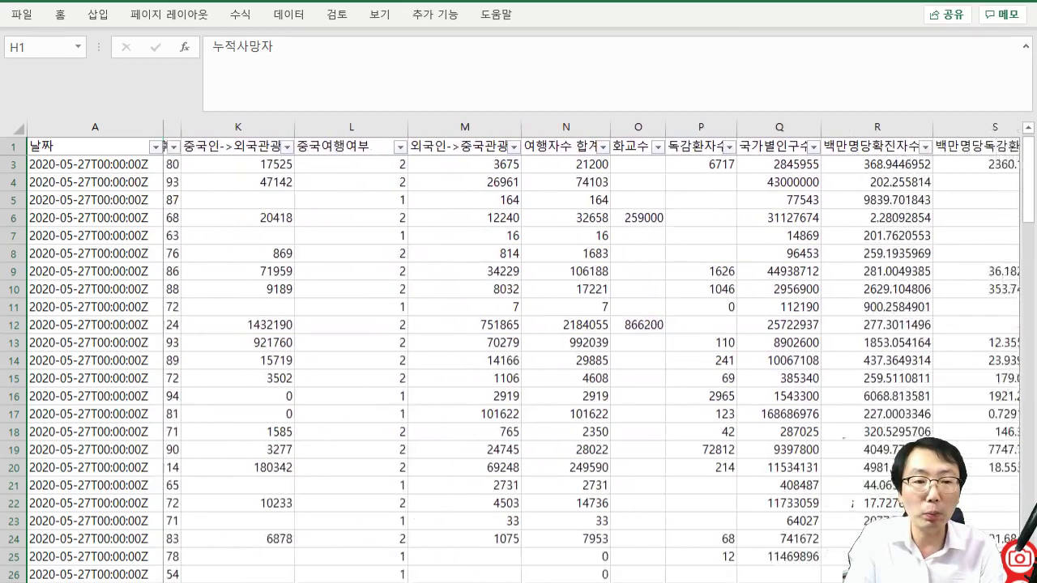
pyautogui.hscroll(-1, 530, 279)
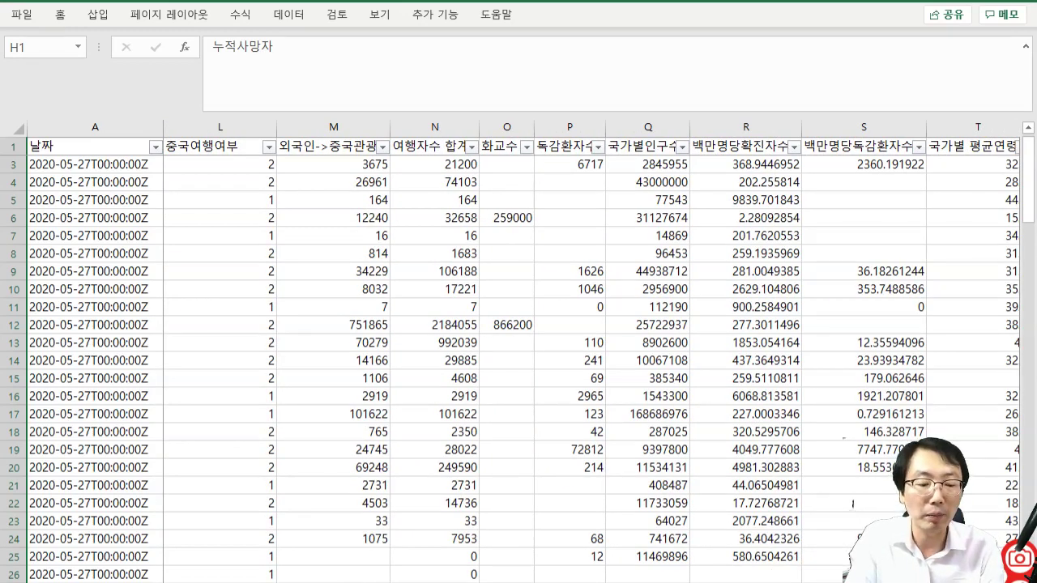
pyautogui.hscroll(2, 518, 351)
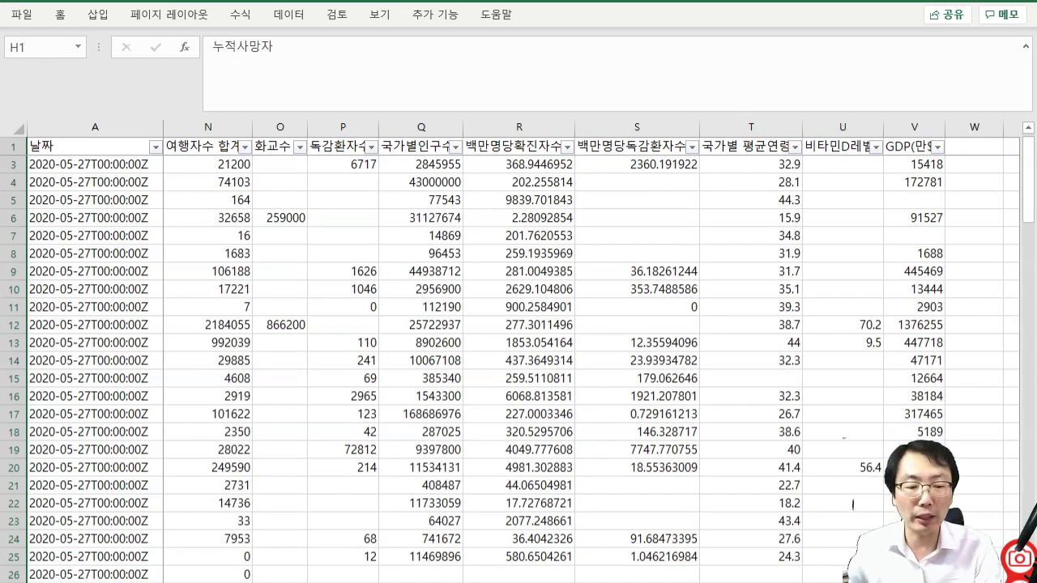
pyautogui.hscroll(-10, 591, 348)
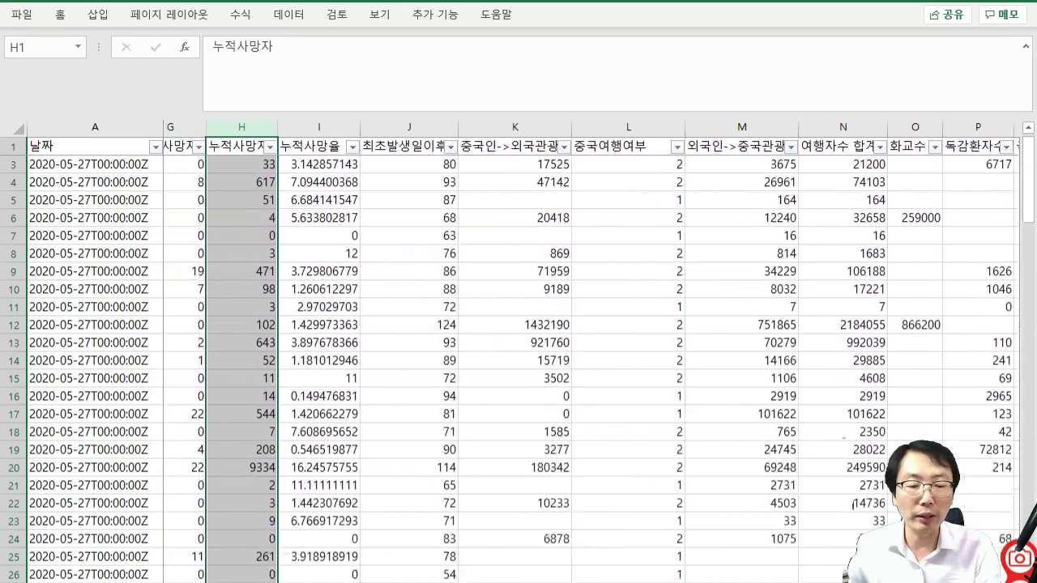
pyautogui.hscroll(-3, 486, 486)
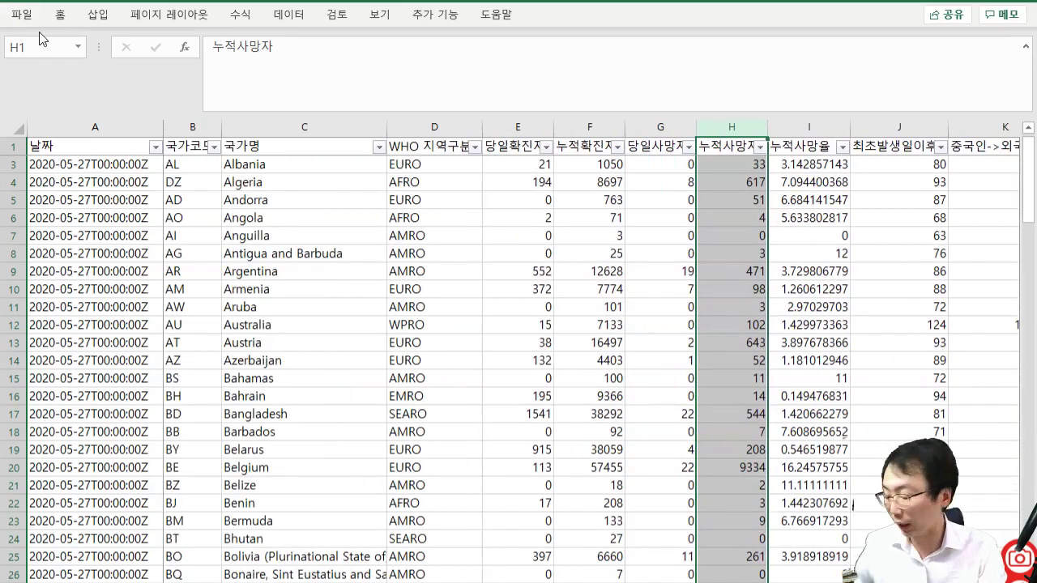
# - Select the 누적확진자 and 누적사망자 columns together and compare them with the 중국여행여부 grouping column
pyautogui.click(390, 253)
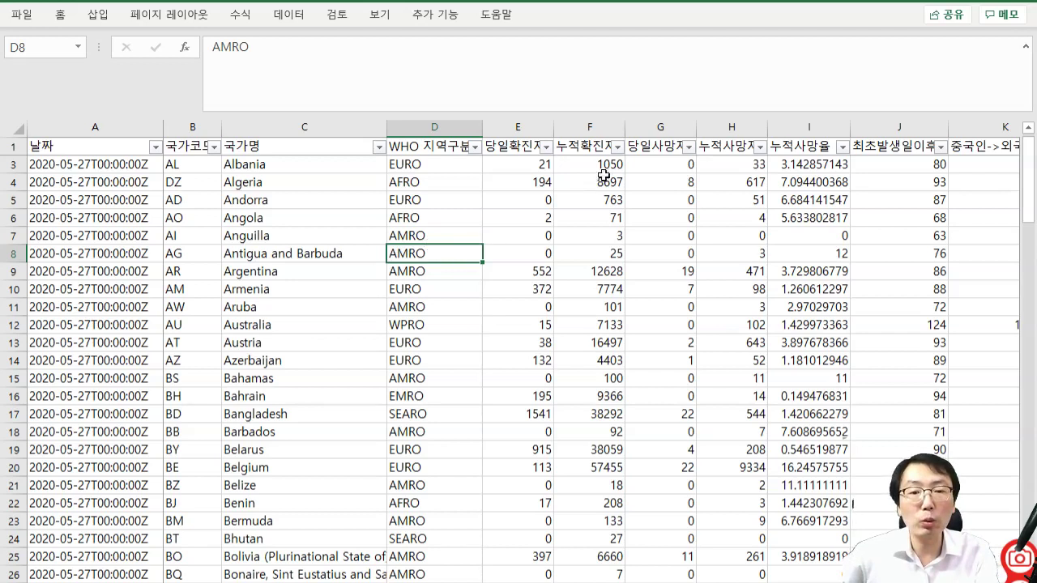
pyautogui.click(594, 129)
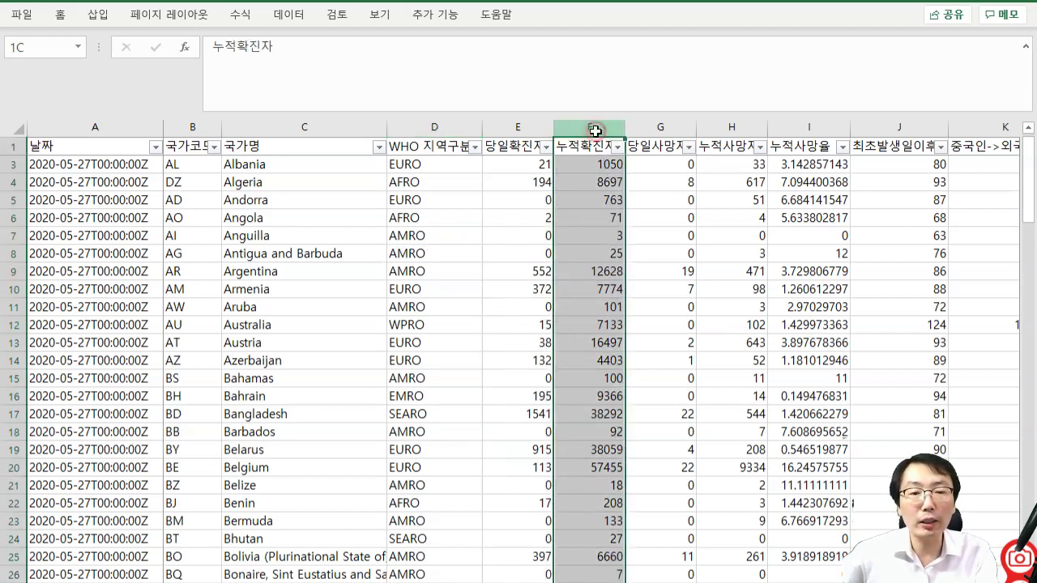
pyautogui.keyDown('ctrl'); pyautogui.click(739, 123); pyautogui.keyUp('ctrl')
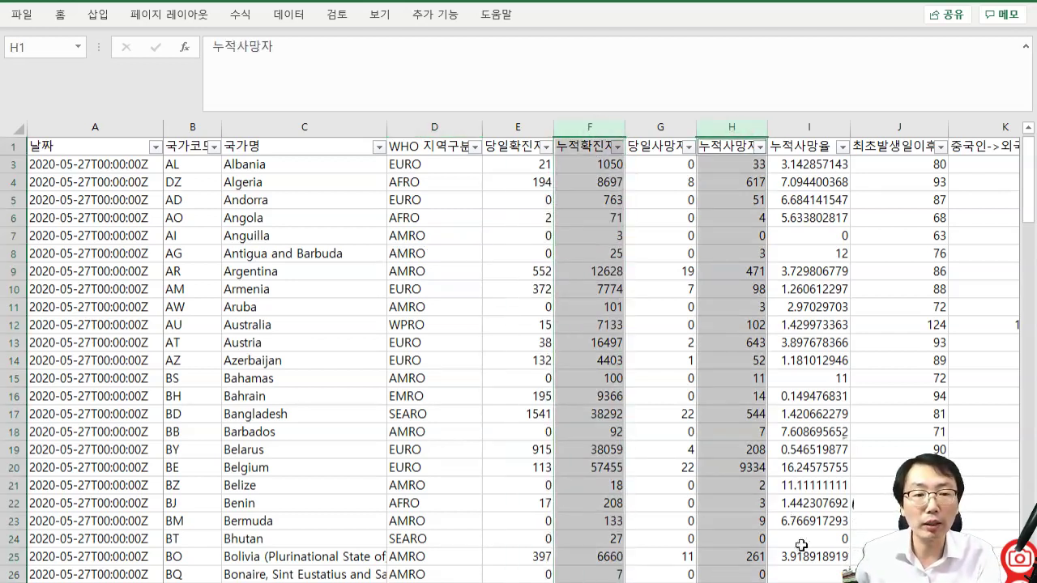
pyautogui.hscroll(4, 704, 304)
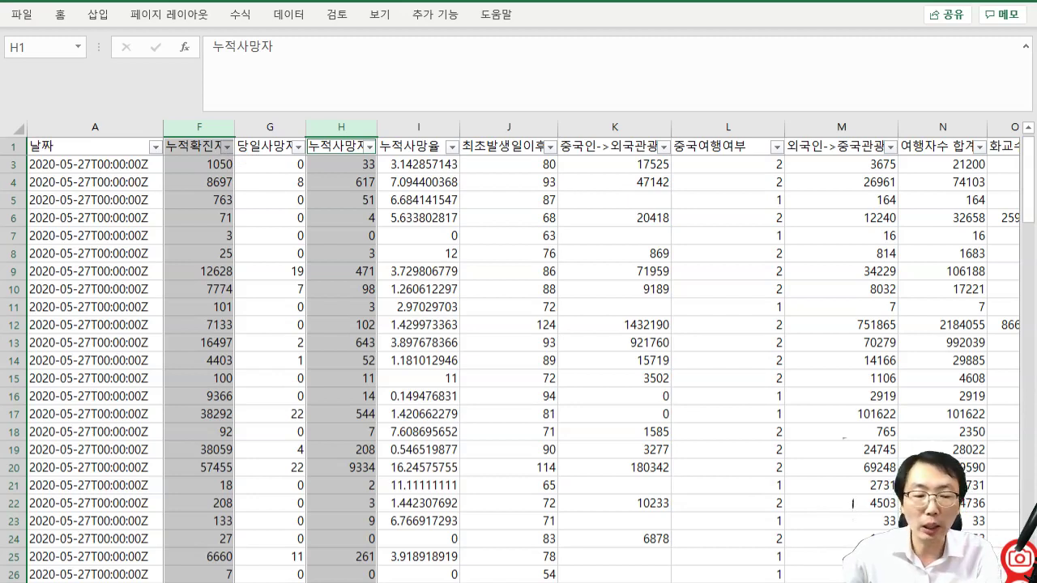
pyautogui.hscroll(3, 590, 351)
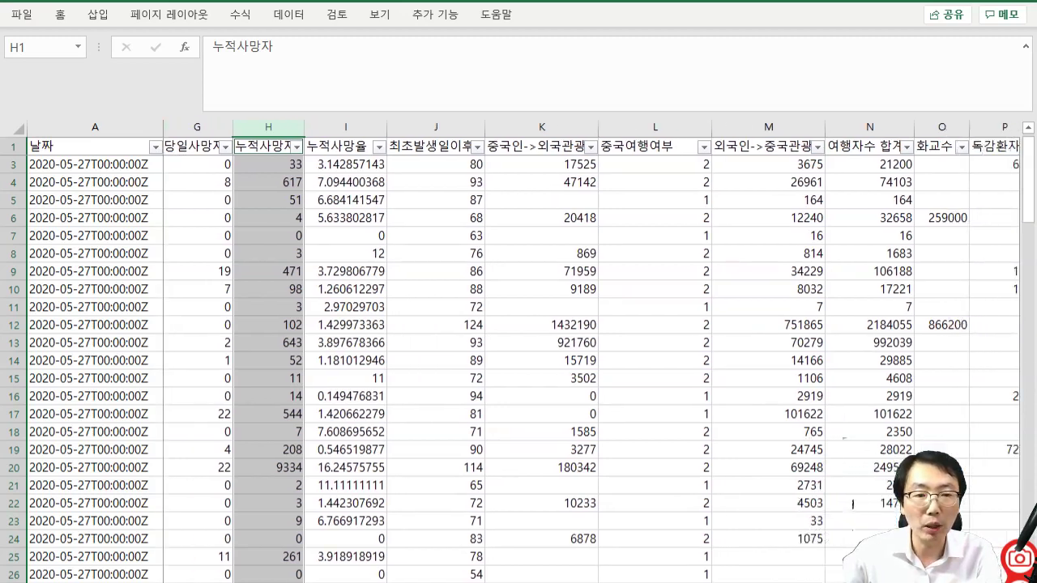
pyautogui.hscroll(3, 590, 351)
pyautogui.hscroll(-7, 590, 351)
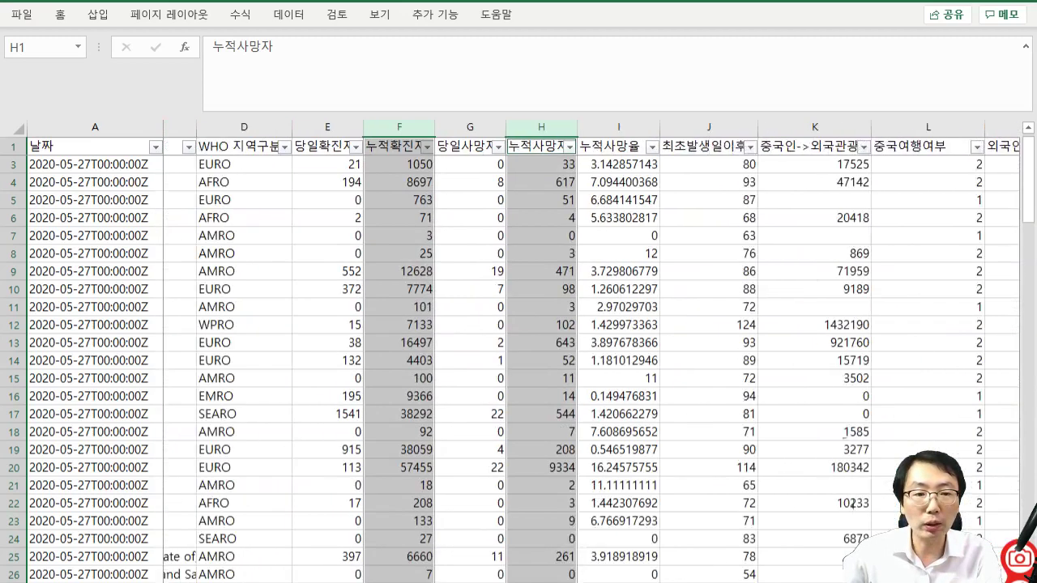
pyautogui.hscroll(1, 590, 352)
pyautogui.hscroll(3, 709, 293)
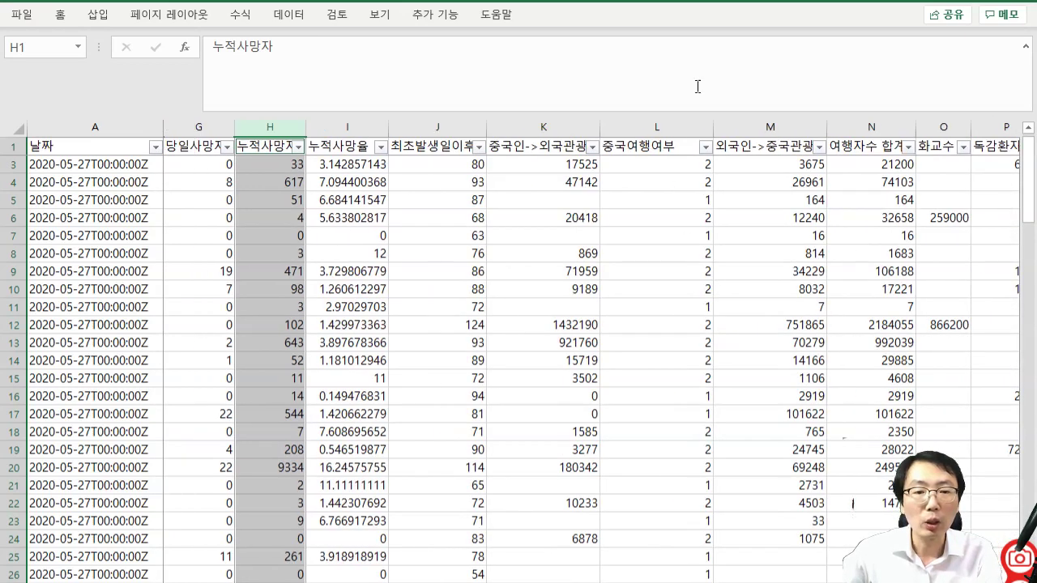
# - Filter 중국여행여부 to show only the rows with value 2 and select the whole sheet
pyautogui.click(705, 146)
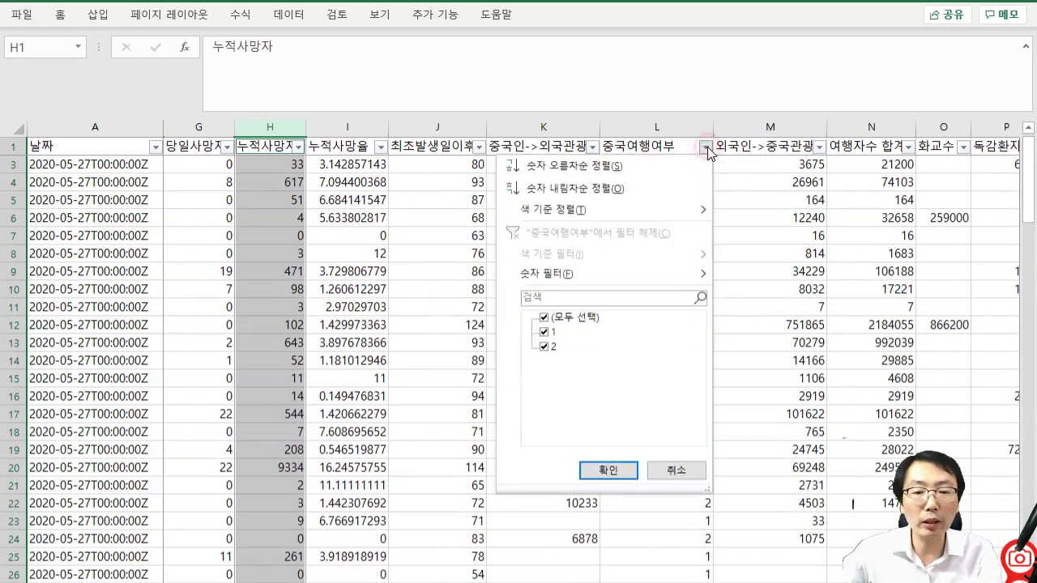
pyautogui.click(544, 332)
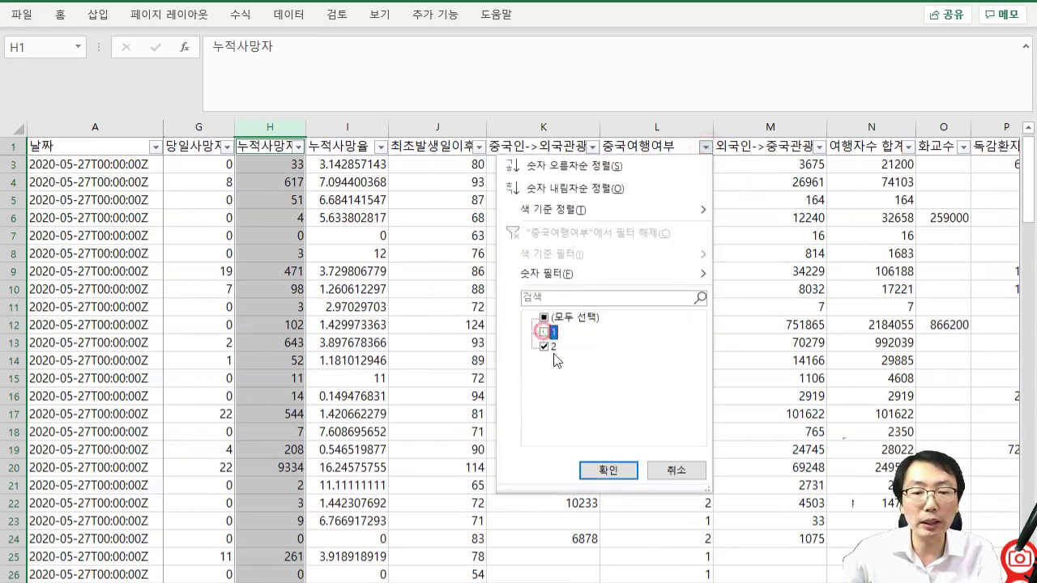
pyautogui.click(603, 468)
pyautogui.click(535, 254)
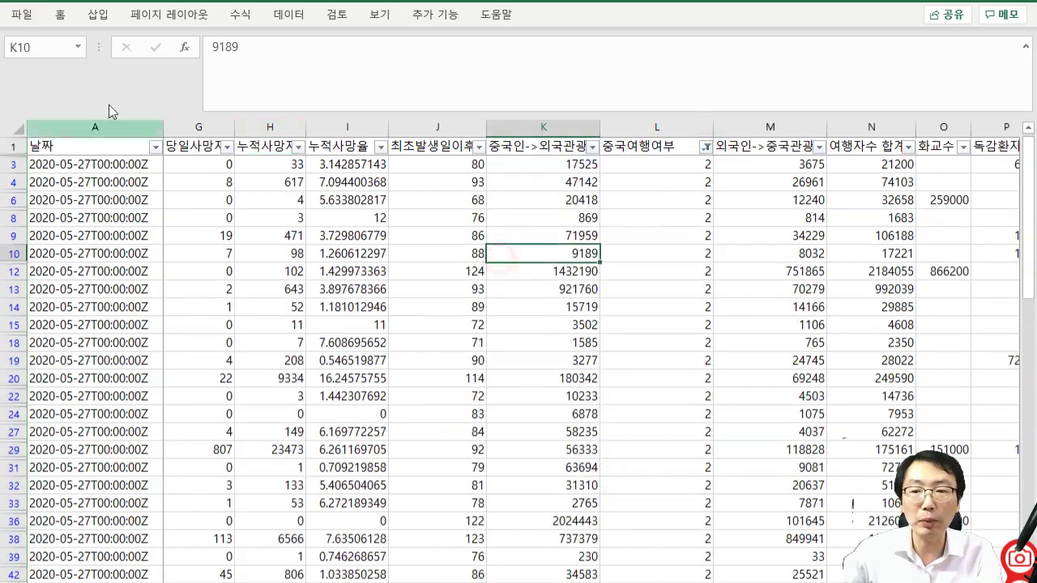
pyautogui.click(15, 127)
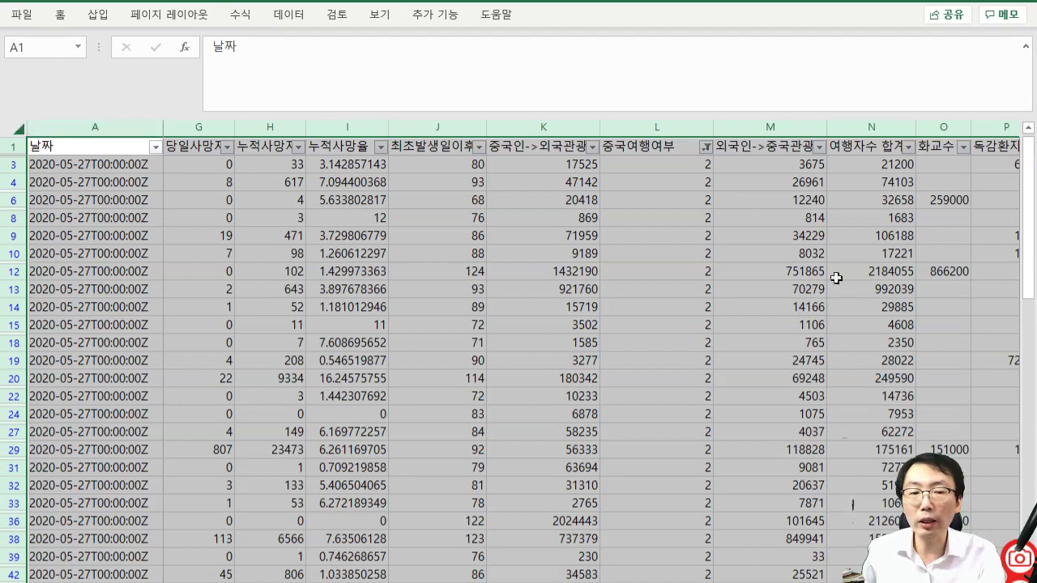
# - Include value 1 in the 중국여행여부 filter again and go to cell A3
pyautogui.click(706, 148)
pyautogui.click(550, 332)
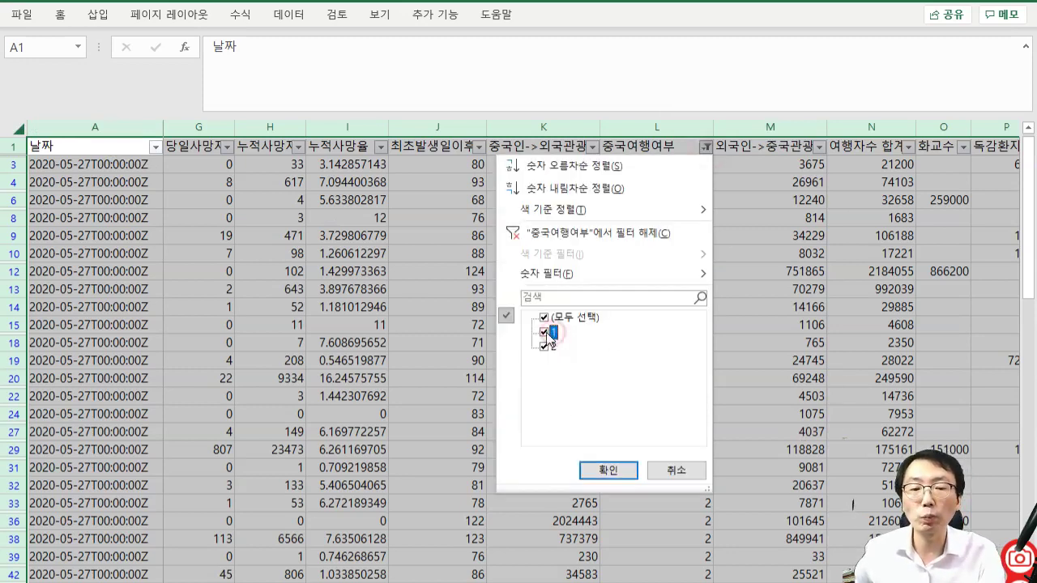
pyautogui.click(609, 470)
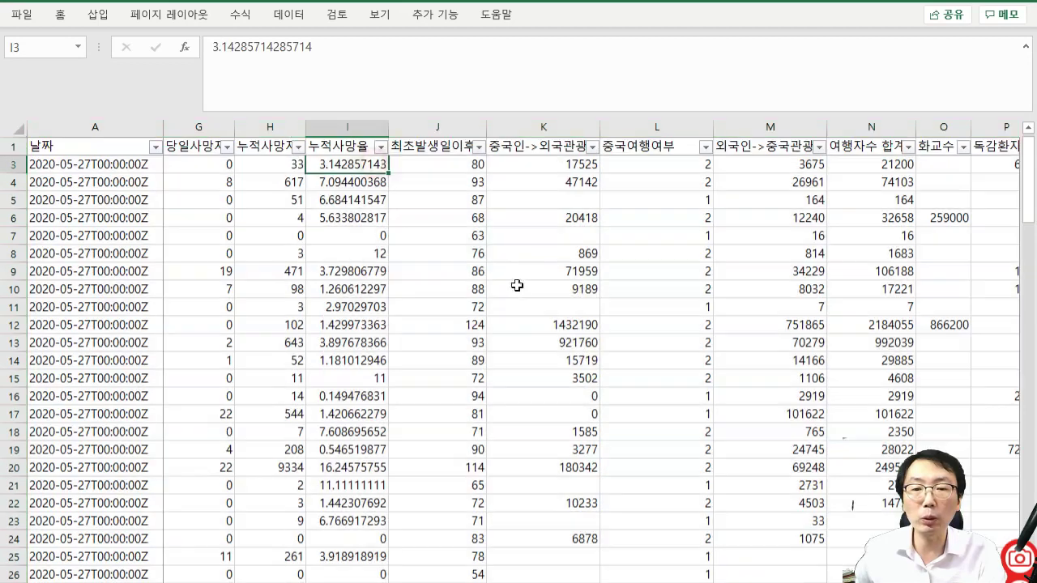
pyautogui.press('Left')
pyautogui.press('Left')
pyautogui.press('Left')
pyautogui.press('Left')
pyautogui.press('Left')
pyautogui.press('Left')
pyautogui.press('Left')
pyautogui.press('Left')
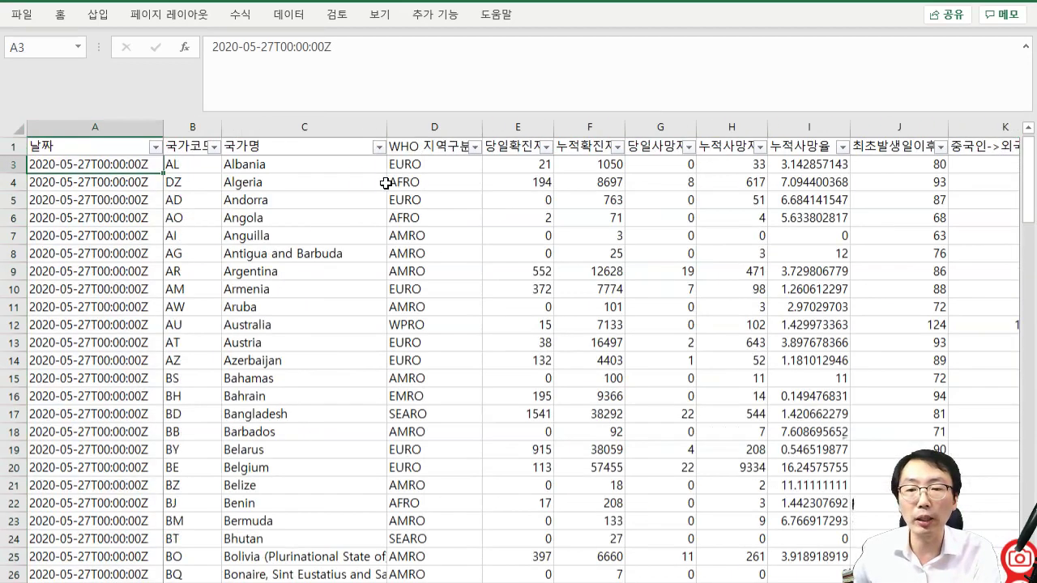
pyautogui.click(595, 127)
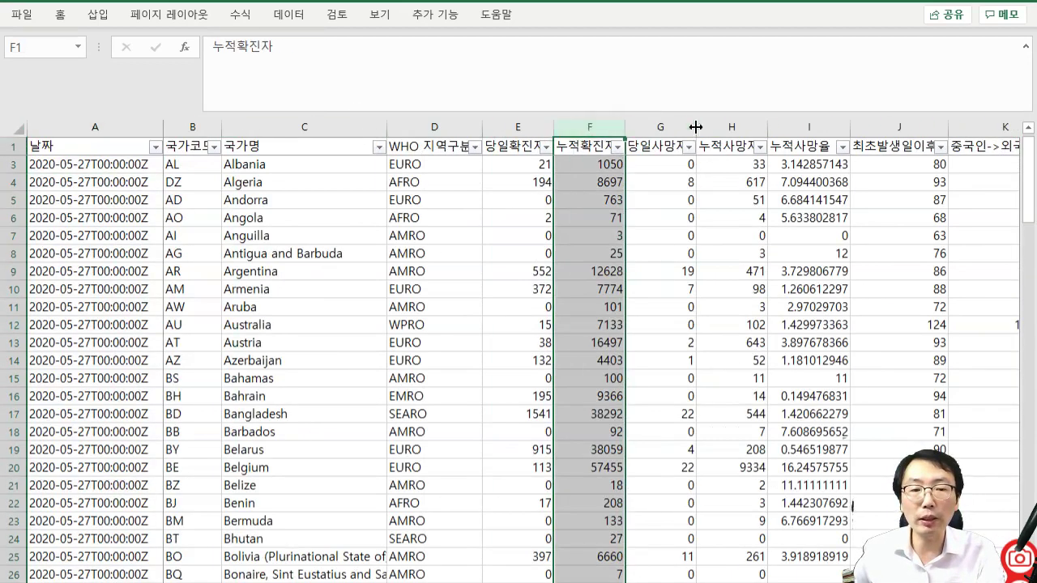
pyautogui.keyDown('ctrl'); pyautogui.click(724, 126); pyautogui.keyUp('ctrl')
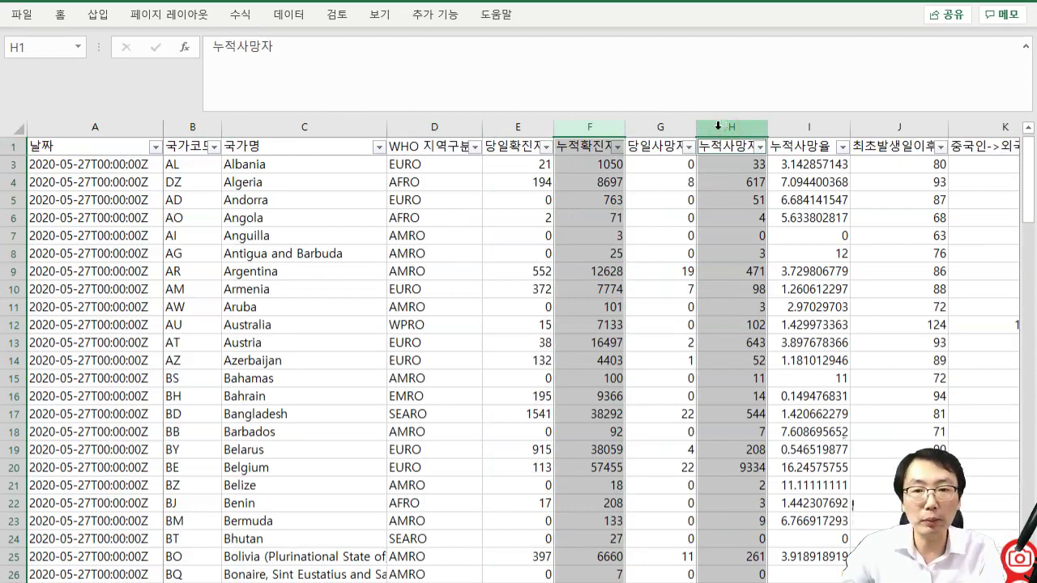
pyautogui.click(290, 14)
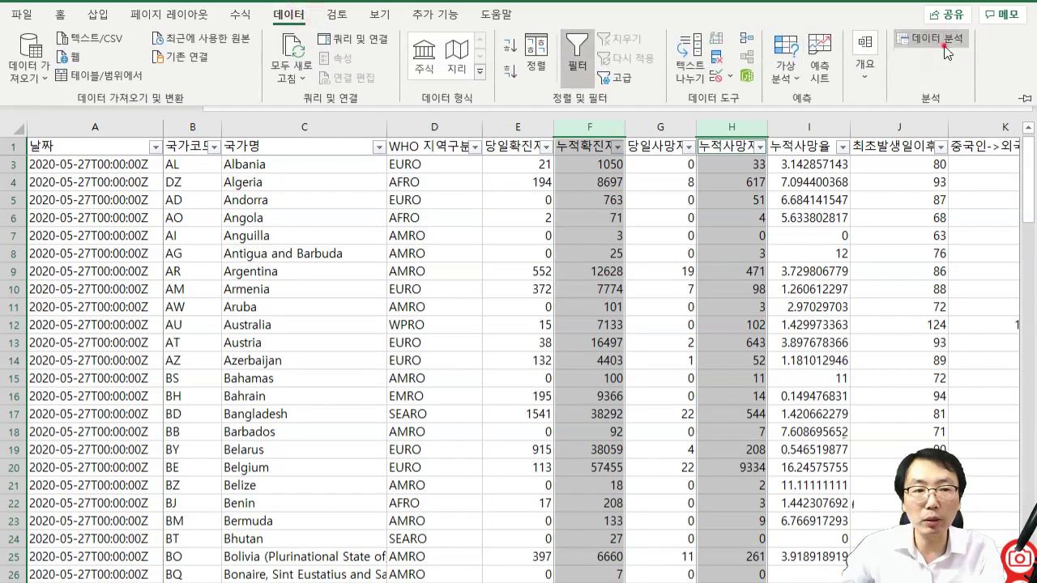
pyautogui.click(944, 47)
pyautogui.click(420, 307)
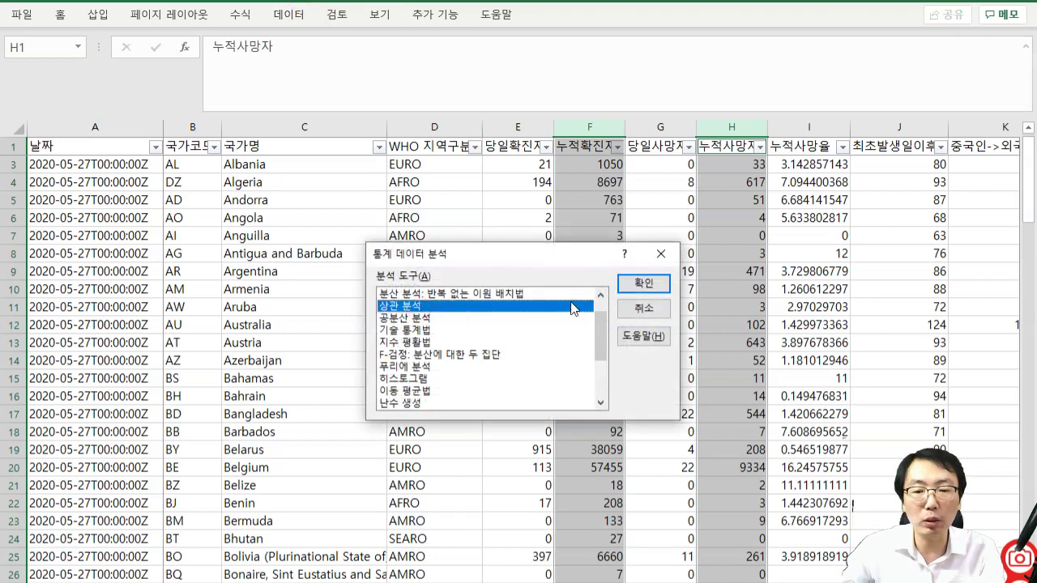
pyautogui.click(643, 285)
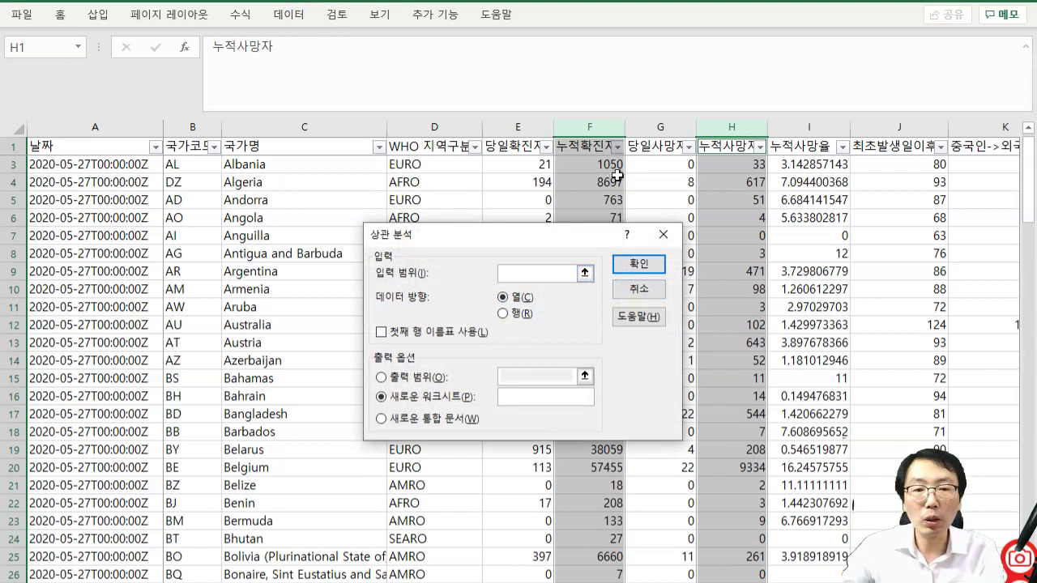
# - Copy the 누적확진자 and 누적사망자 columns into an empty sheet, starting at cell C1
pyautogui.moveTo(591, 126); pyautogui.dragTo(674, 123)
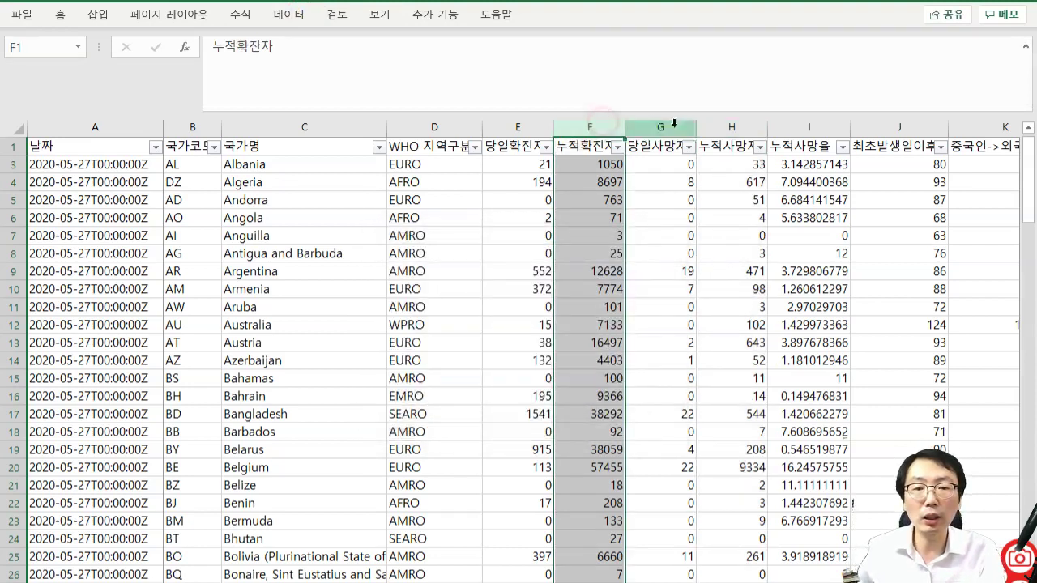
pyautogui.keyDown('ctrl'); pyautogui.click(727, 125); pyautogui.keyUp('ctrl')
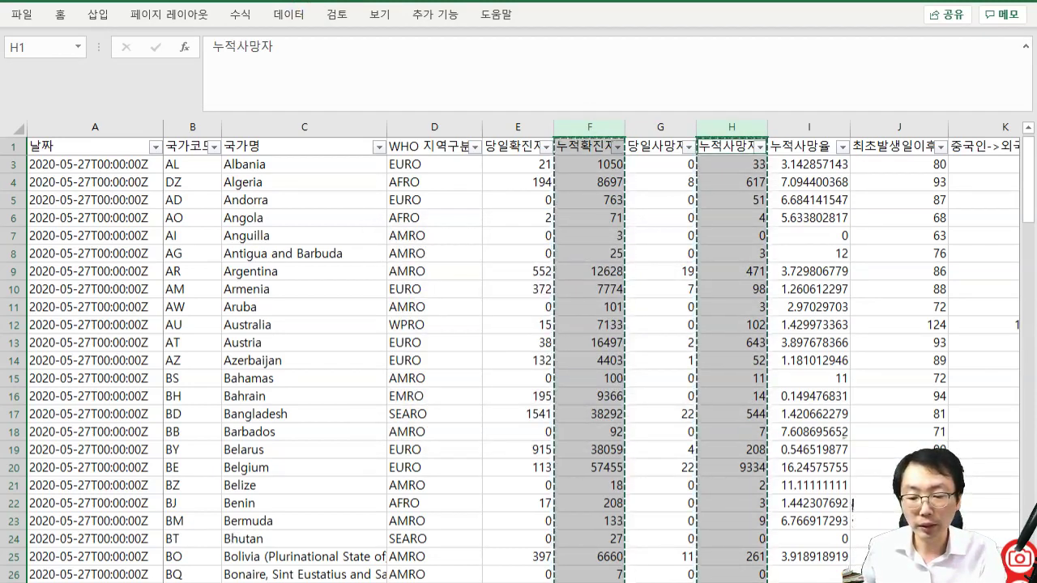
pyautogui.click(157, 581)
pyautogui.click(173, 148)
pyautogui.hotkey('ctrl', 'v')
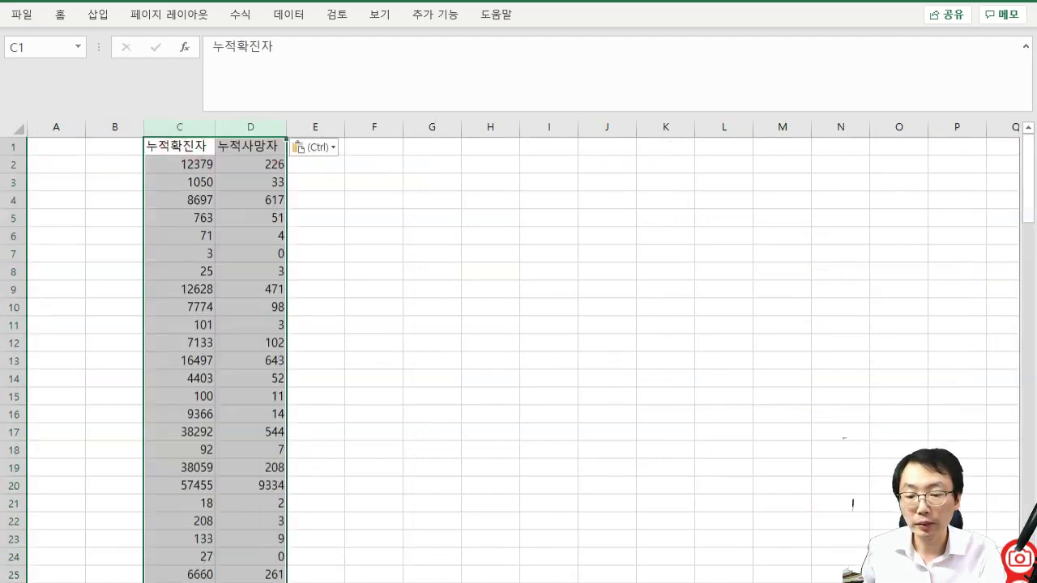
# - Insert a new column before 날짜 in the data sheet and head it index
pyautogui.hotkey('ctrl', 'pageup')
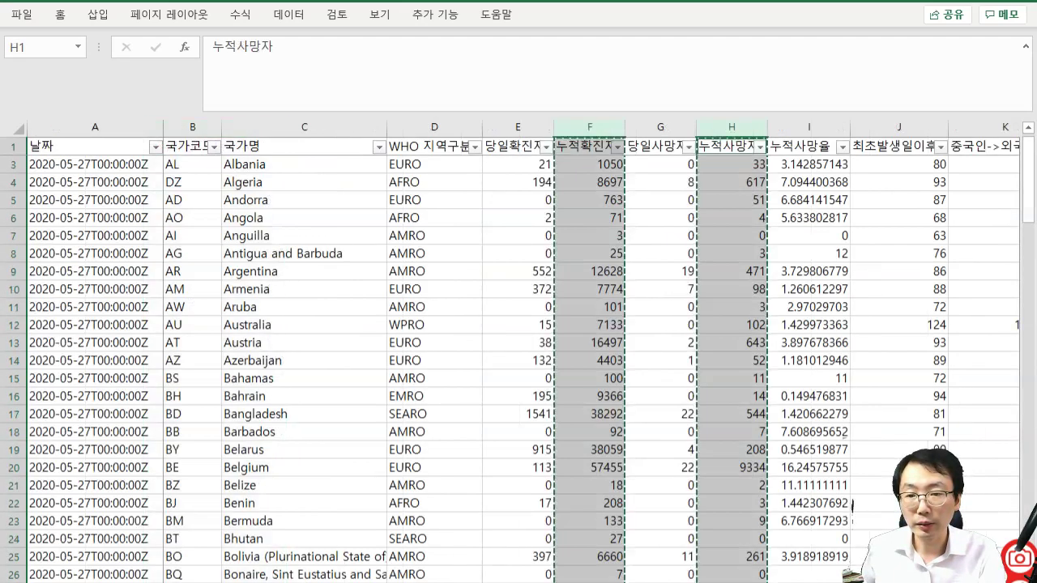
pyautogui.click(112, 121)
pyautogui.hotkey('ctrl', '+')
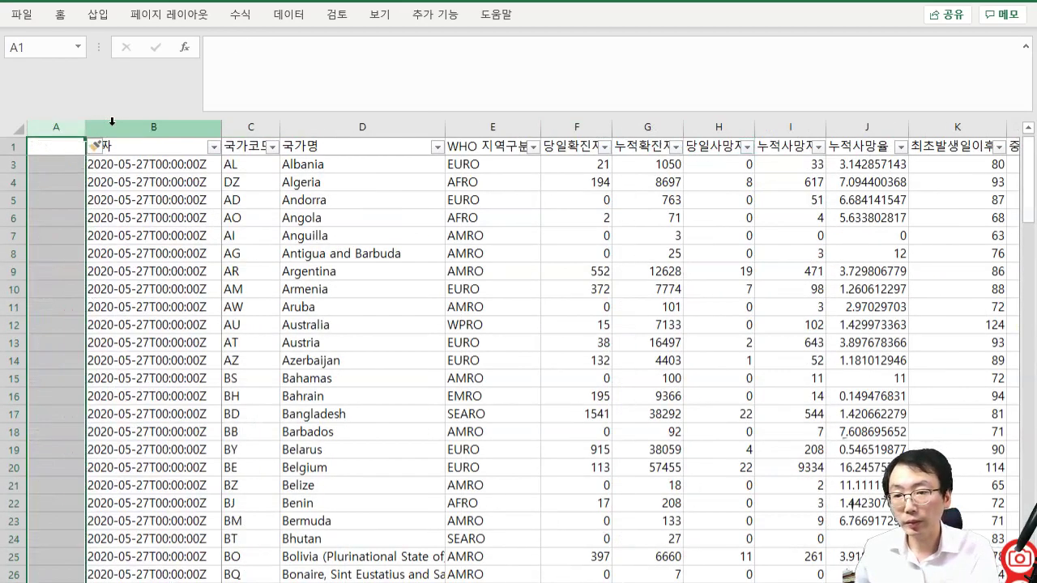
pyautogui.write('ind')
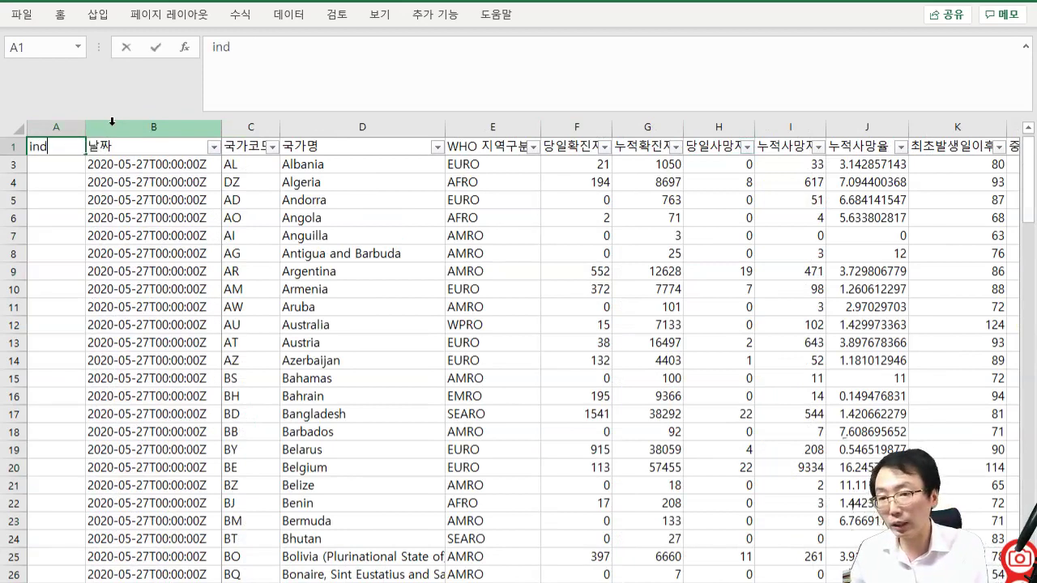
pyautogui.write('ex')
pyautogui.press('Return')
# - Enter 1 and 2 as the first index values and fill the number series down the whole column
pyautogui.write('1')
pyautogui.press('Return')
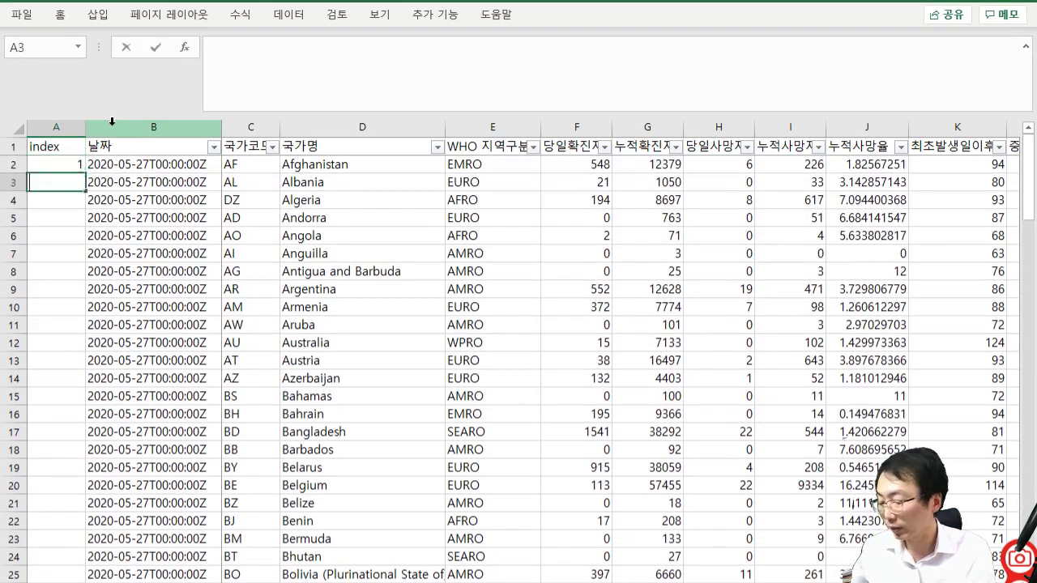
pyautogui.write('2')
pyautogui.press('Return')
pyautogui.press('Up')
pyautogui.press('Up')
pyautogui.hotkey('shift', 'Down')
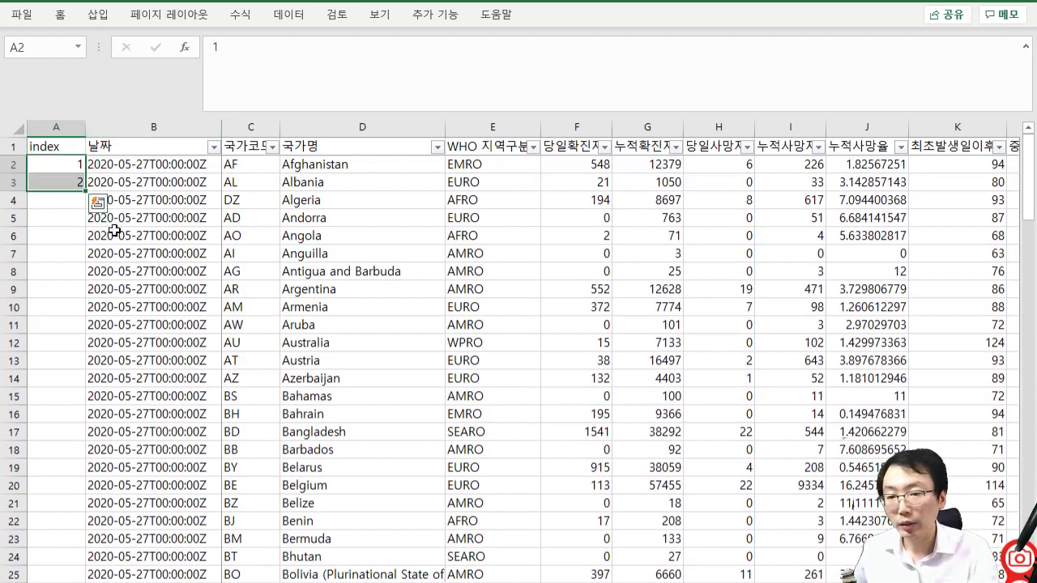
pyautogui.doubleClick(87, 191)
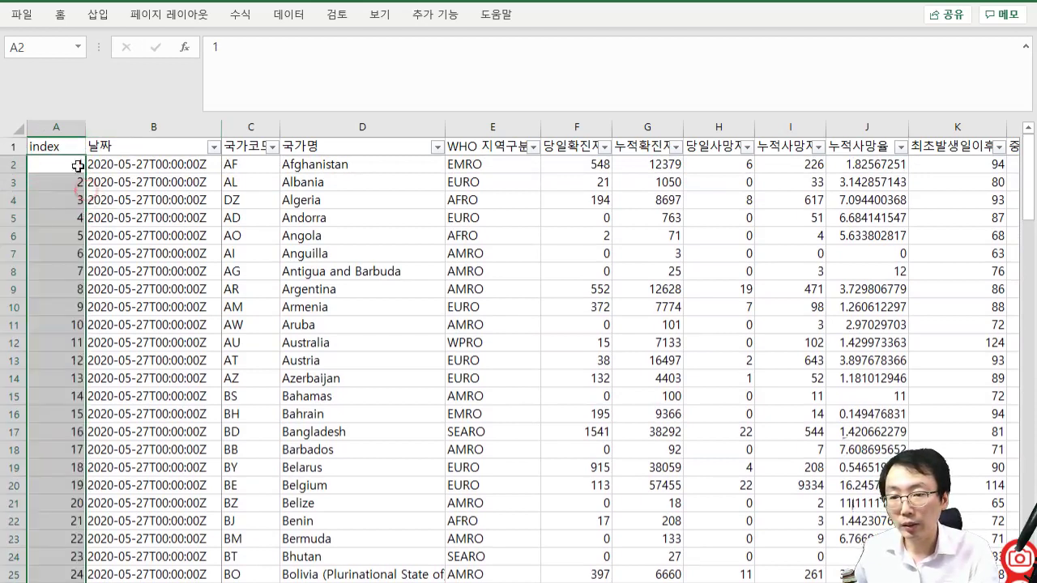
# - Copy the columns from index through WHO 지역구분 into the separate analysis sheet, starting at cell A1
pyautogui.moveTo(71, 127); pyautogui.dragTo(234, 127)
pyautogui.hotkey('ctrl', 'c')
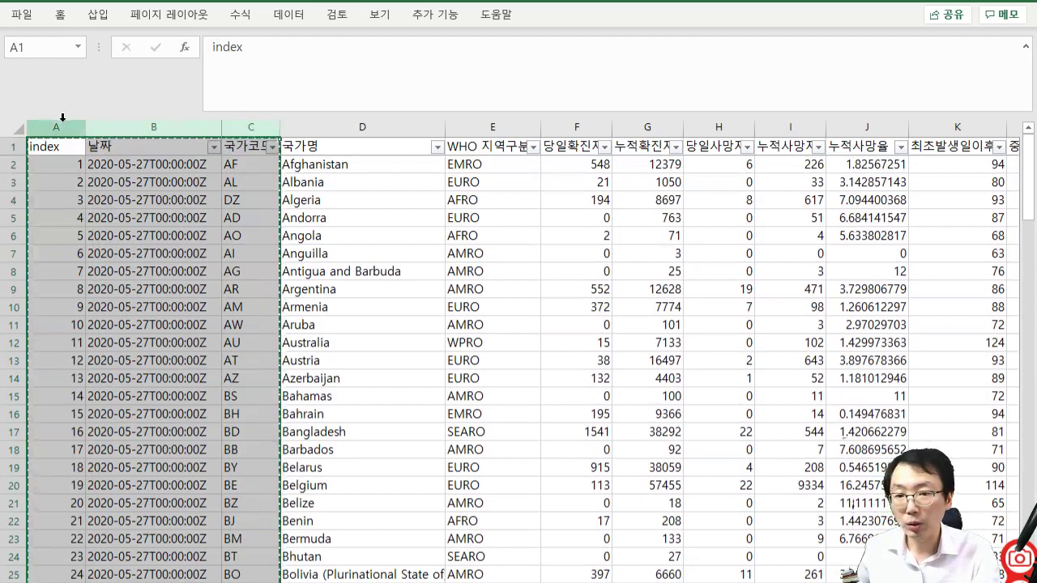
pyautogui.moveTo(56, 127); pyautogui.dragTo(475, 129)
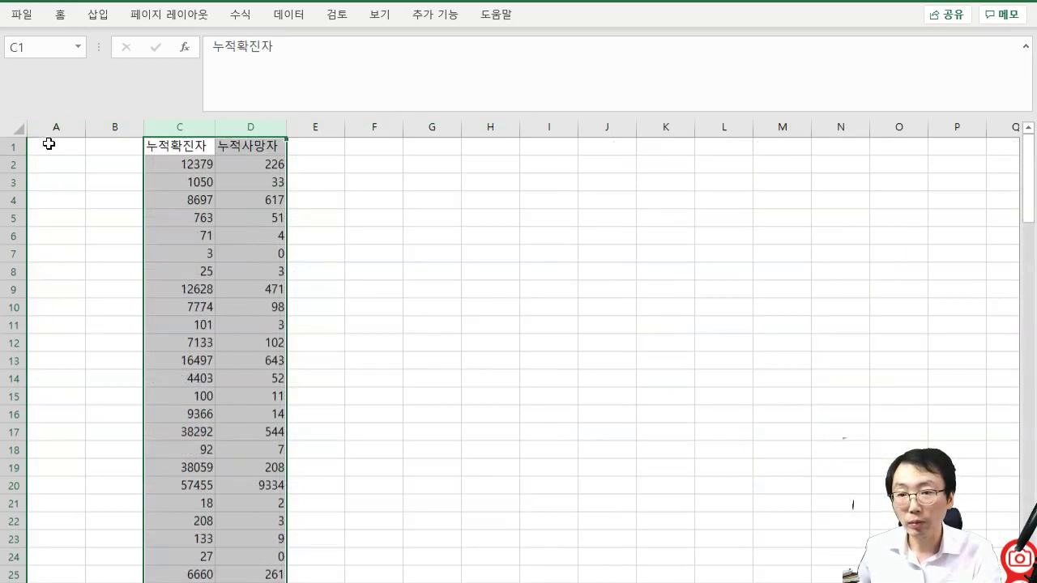
pyautogui.click(49, 144)
pyautogui.hotkey('ctrl', 'v')
# - Copy 누적확진자 and 누적사망자 from the data sheet into the analysis sheet beside WHO 지역구분, starting at cell F1
pyautogui.hotkey('ctrl', 'pagedown')
pyautogui.hotkey('ctrl', 'pagedown')
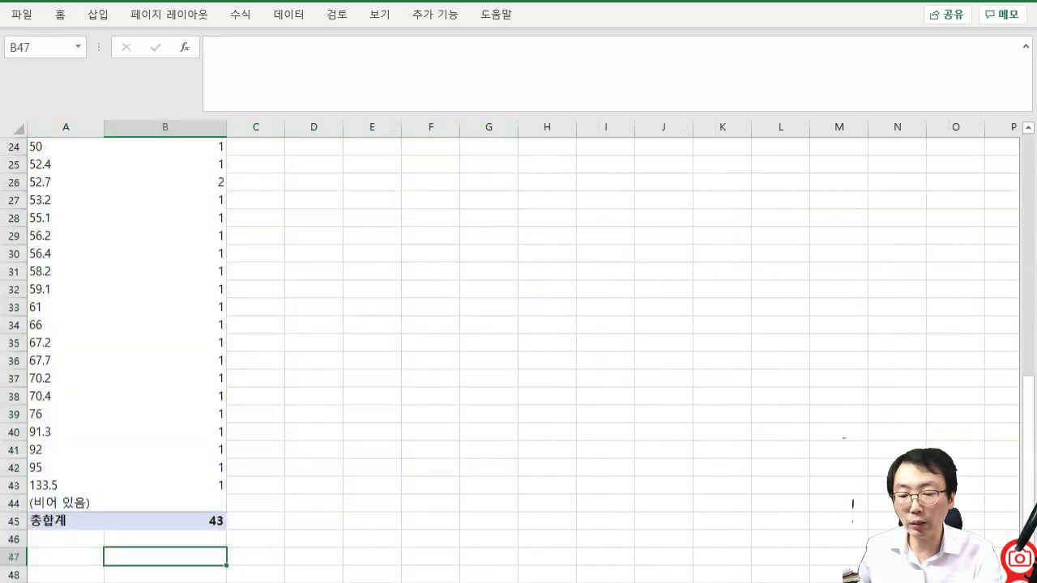
pyautogui.click(649, 127)
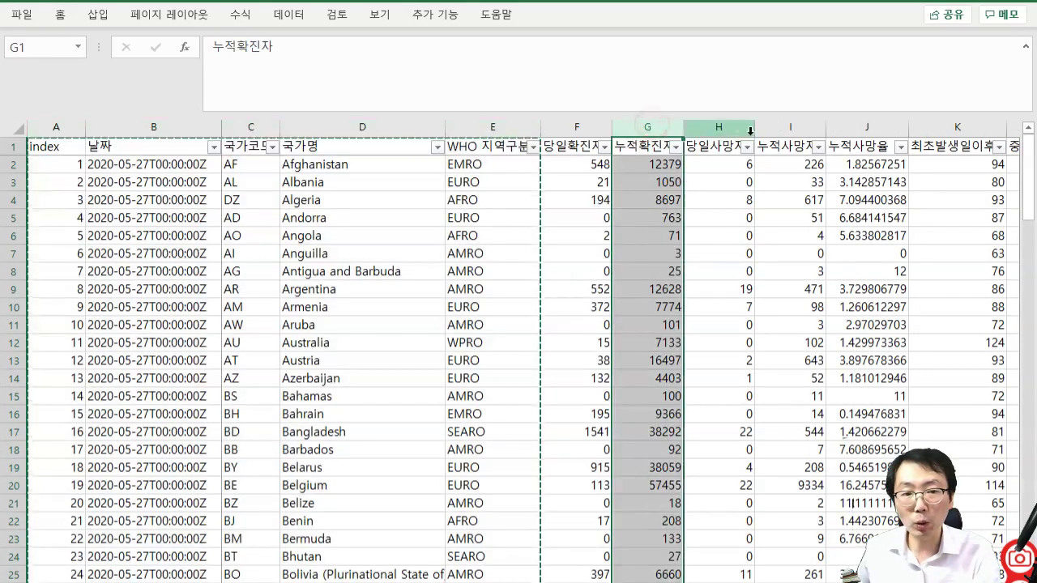
pyautogui.keyDown('ctrl'); pyautogui.click(789, 127); pyautogui.keyUp('ctrl')
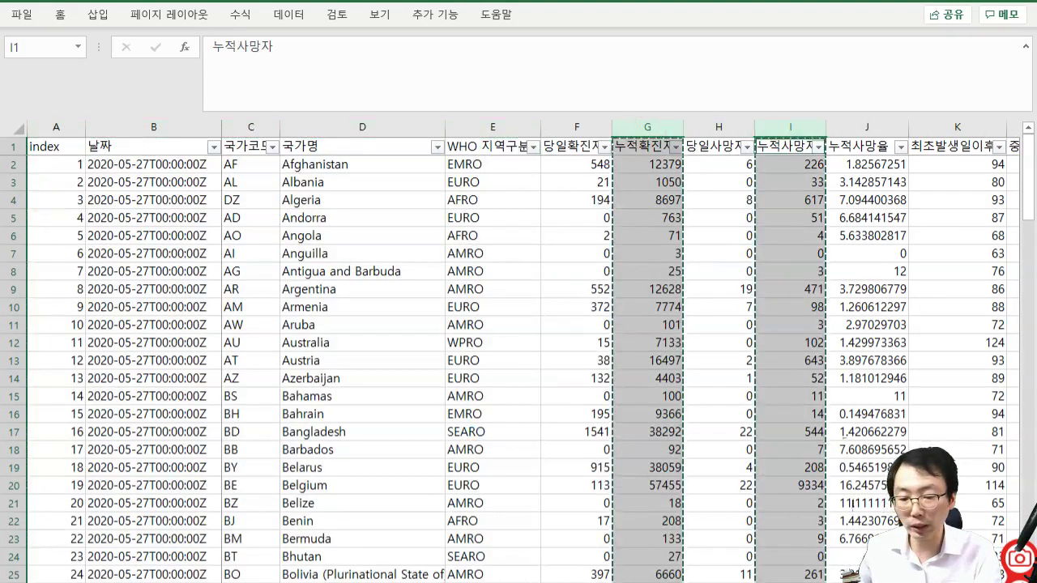
pyautogui.hotkey('ctrl', 'pageup')
pyautogui.hotkey('ctrl', 'pageup')
pyautogui.click(577, 146)
pyautogui.hotkey('ctrl', 'v')
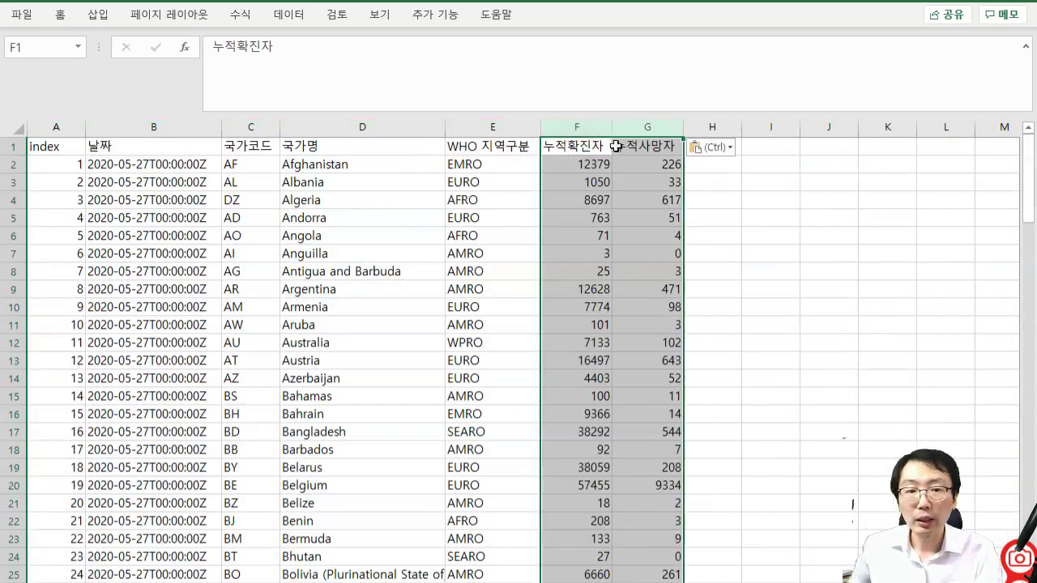
# - Run the data analysis correlation (상관 분석) on columns F:G with first-row labels, output to a new worksheet
pyautogui.moveTo(578, 128); pyautogui.dragTo(651, 124)
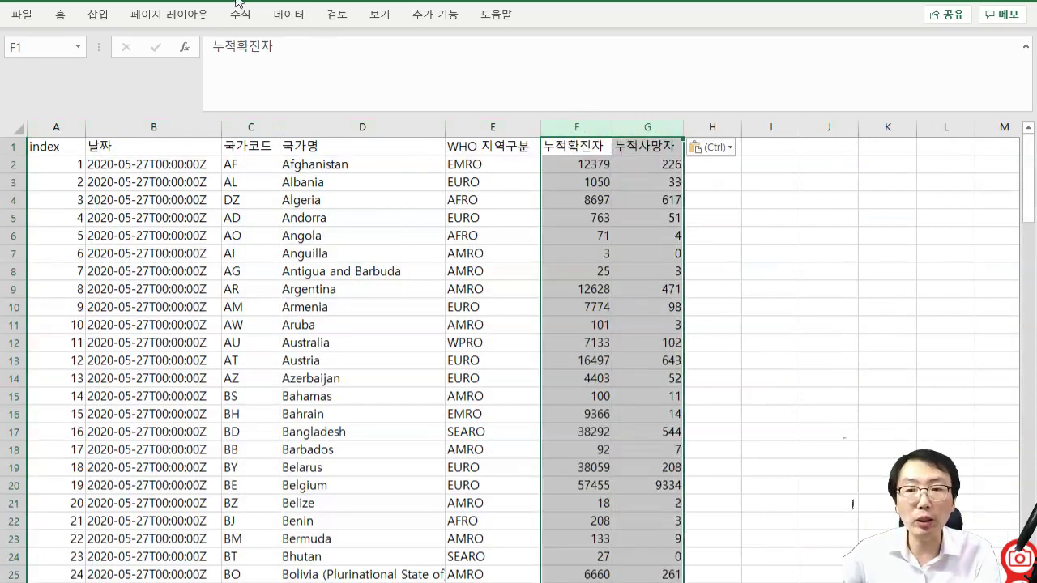
pyautogui.click(288, 14)
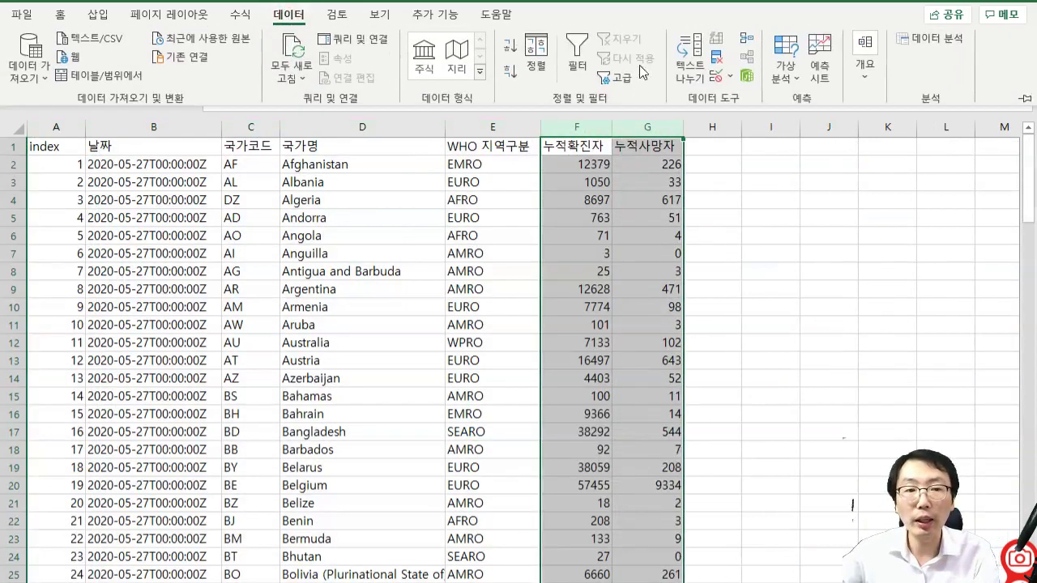
pyautogui.click(910, 38)
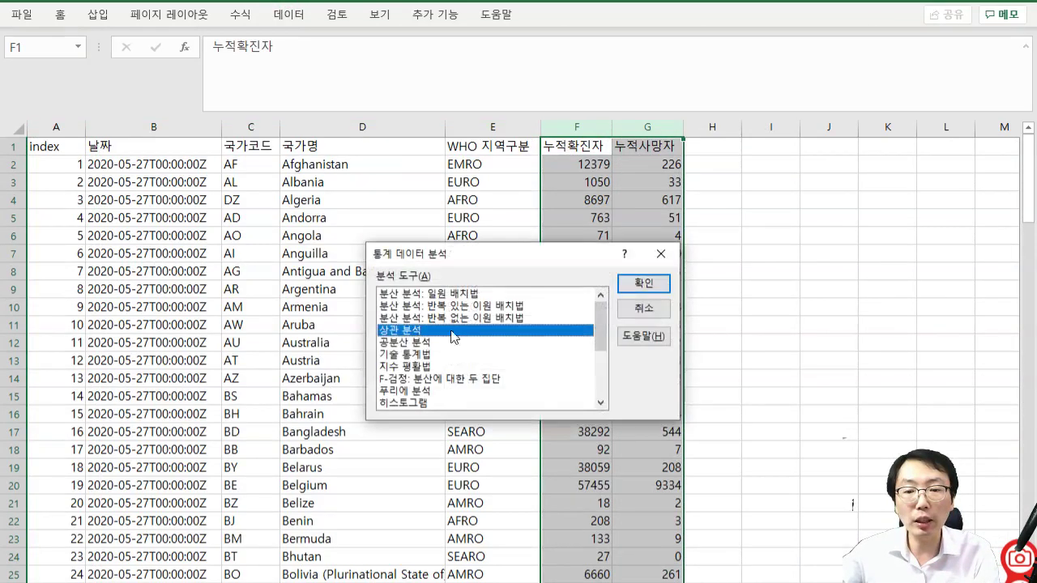
pyautogui.click(643, 283)
pyautogui.click(584, 272)
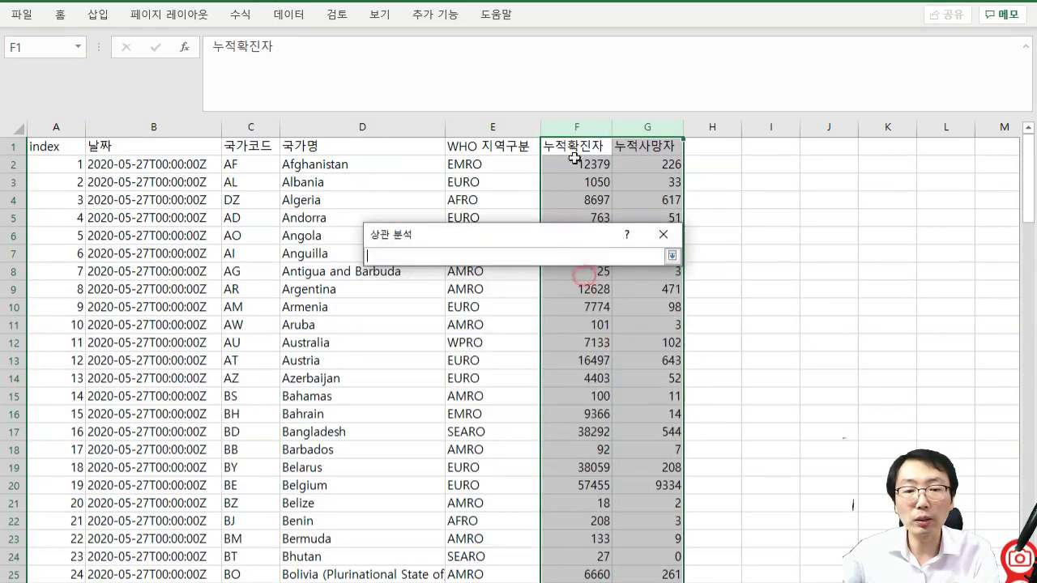
pyautogui.moveTo(573, 127); pyautogui.dragTo(657, 123)
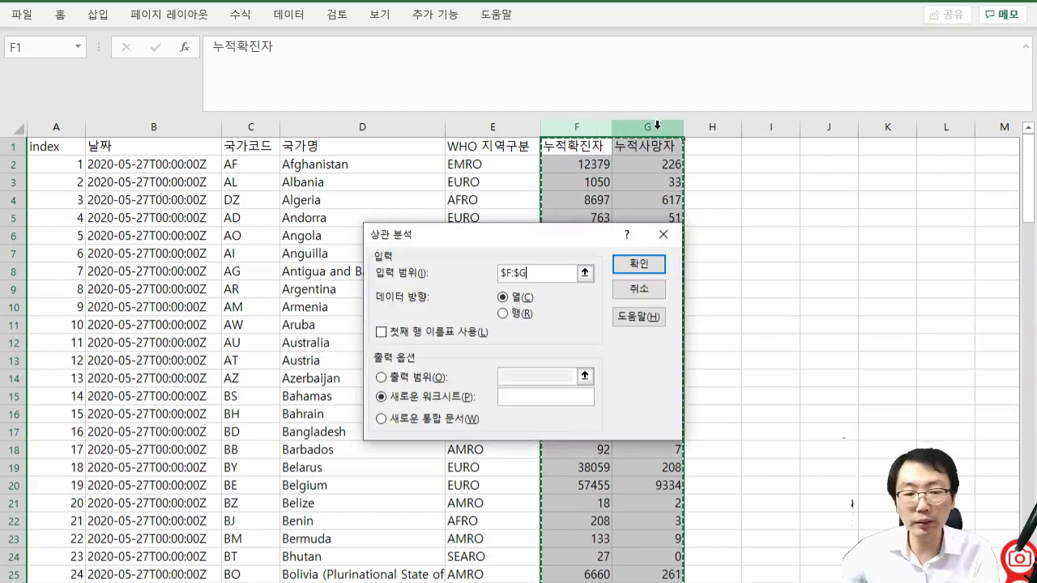
pyautogui.click(381, 332)
pyautogui.click(622, 265)
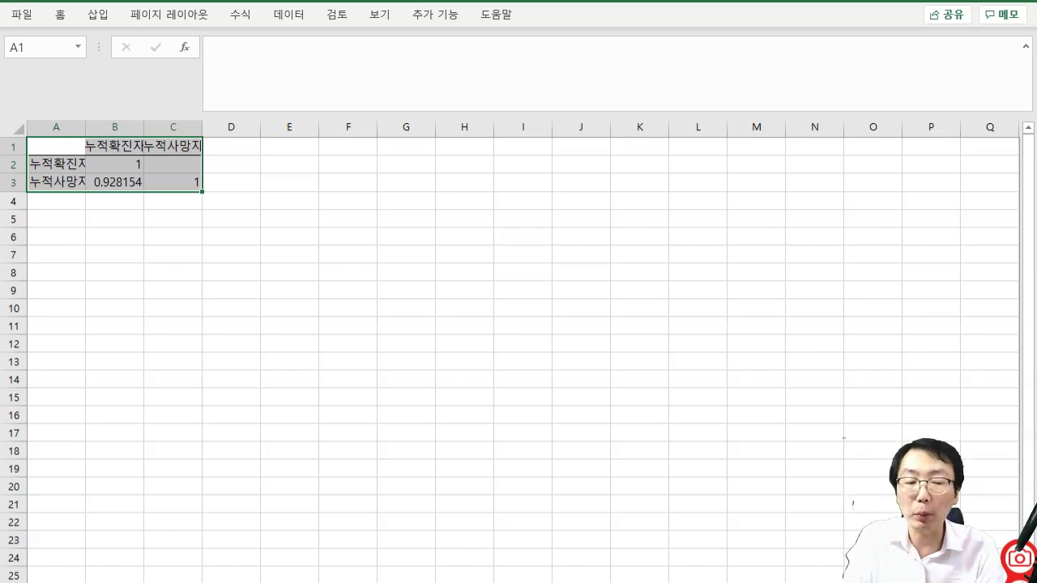
# - Run the 통계분석 add-in's 상관분석 on the analysis sheet with 누적사망자 and 누적확진자 as the selected variables
pyautogui.hotkey('ctrl', 'pagedown')
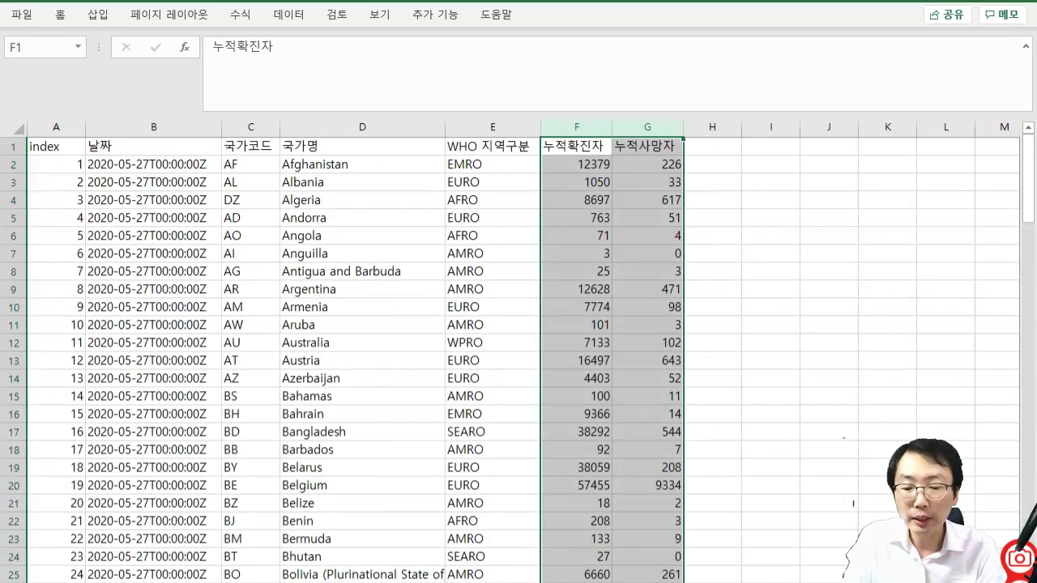
pyautogui.click(435, 13)
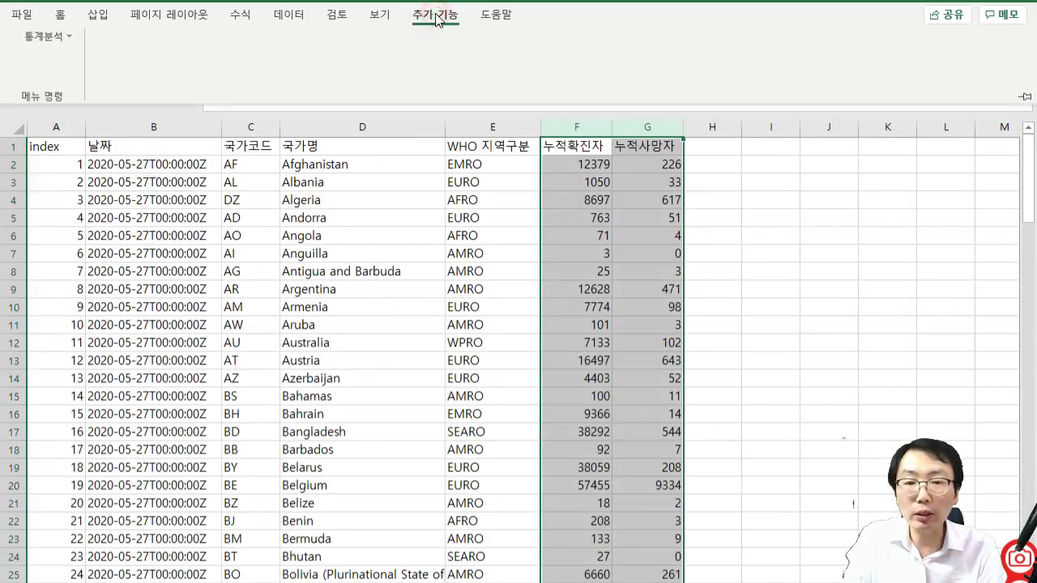
pyautogui.click(70, 39)
pyautogui.click(57, 195)
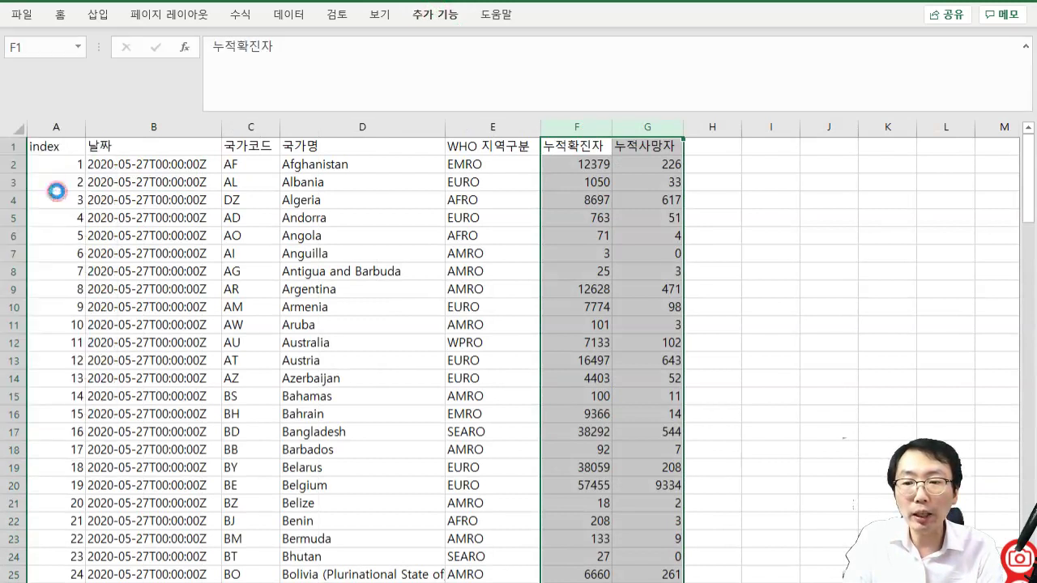
pyautogui.click(455, 379)
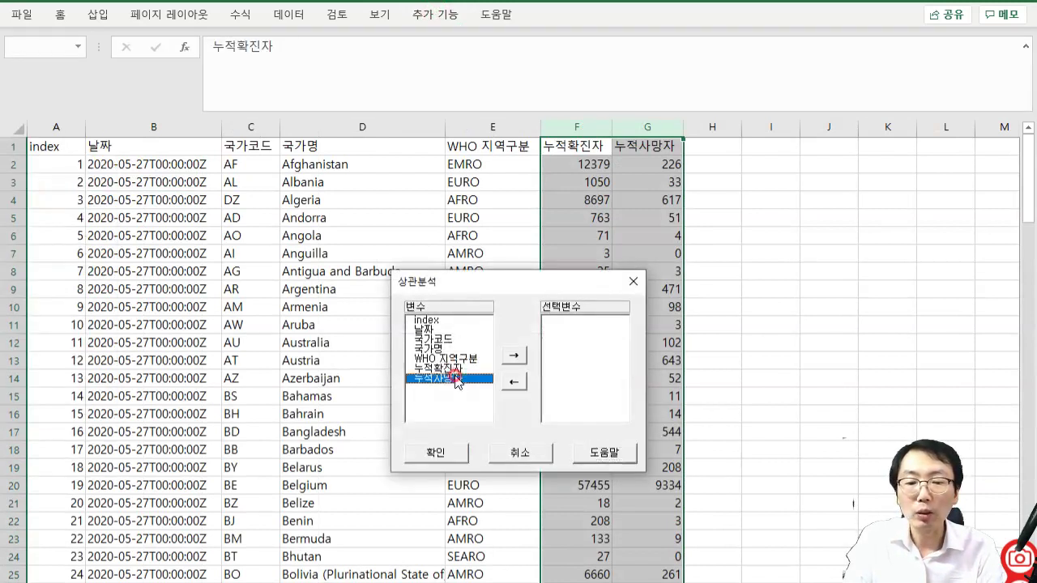
pyautogui.doubleClick(456, 377)
pyautogui.doubleClick(453, 370)
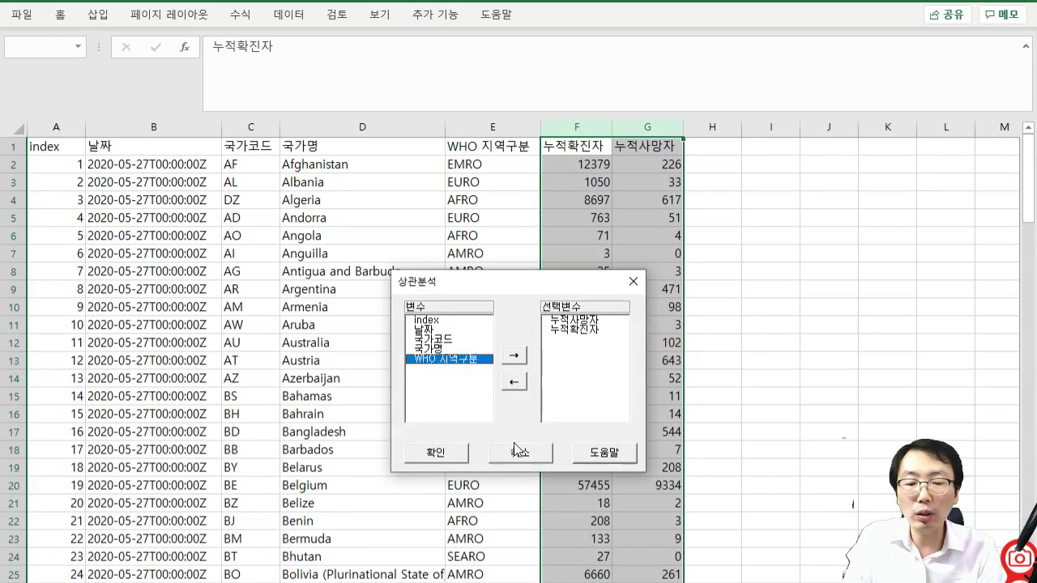
pyautogui.click(455, 455)
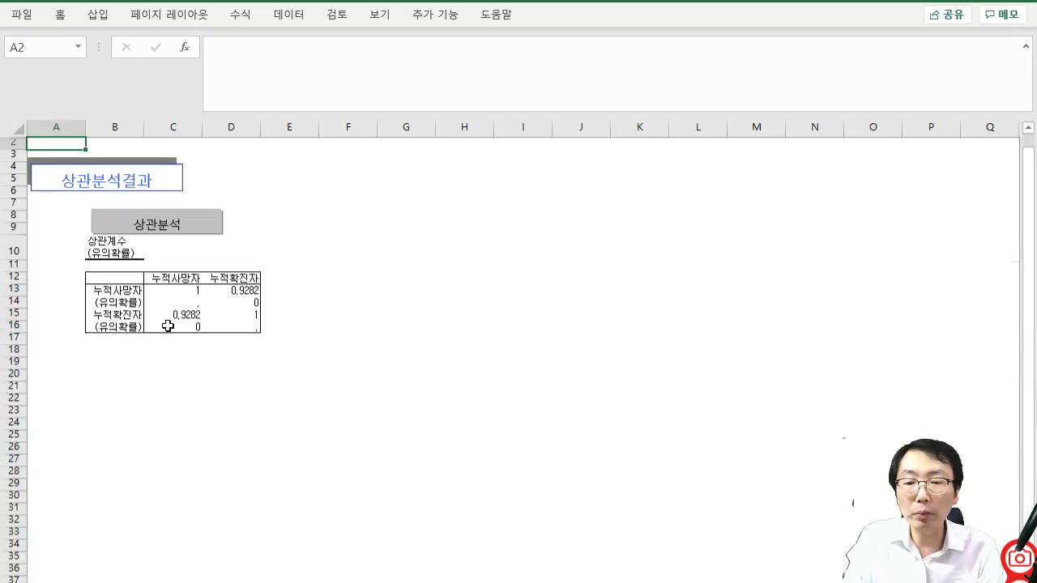
# - Examine the significance probability and the 누적사망자 and 누적확진자 headings in the 상관분석 result table
pyautogui.click(245, 306)
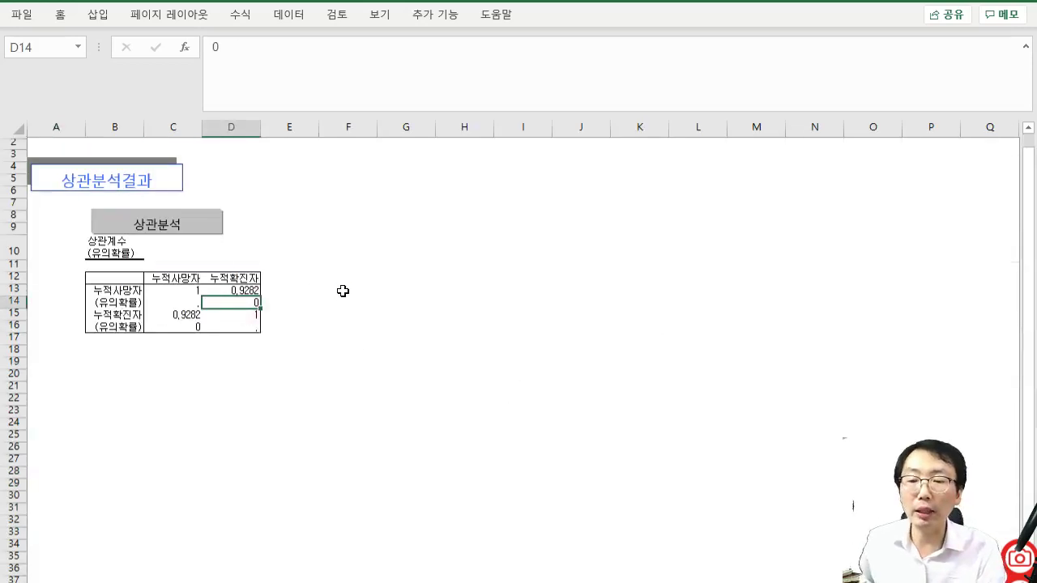
pyautogui.scroll(3, 342, 291)
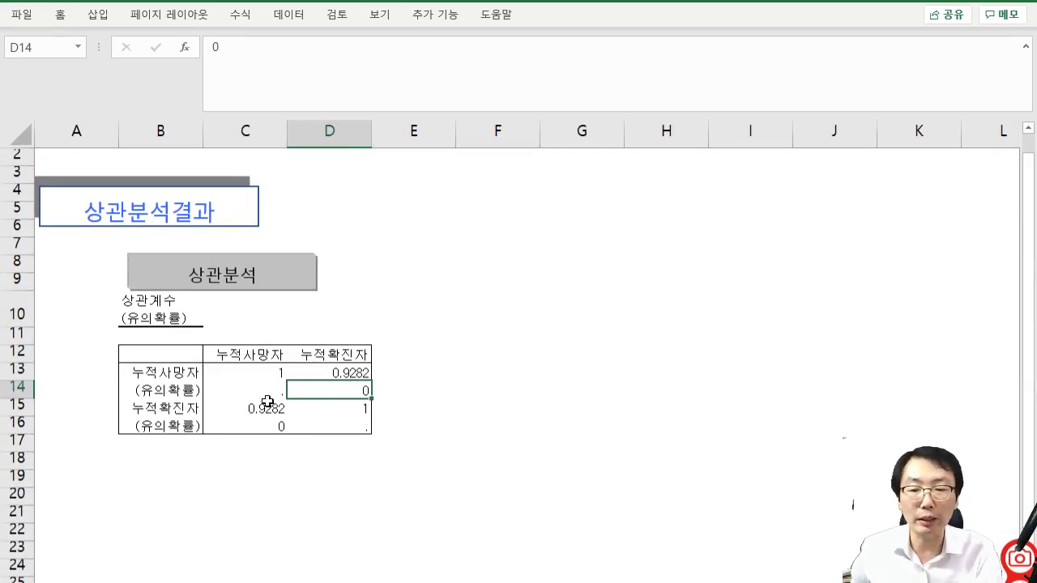
pyautogui.click(250, 354)
pyautogui.click(337, 355)
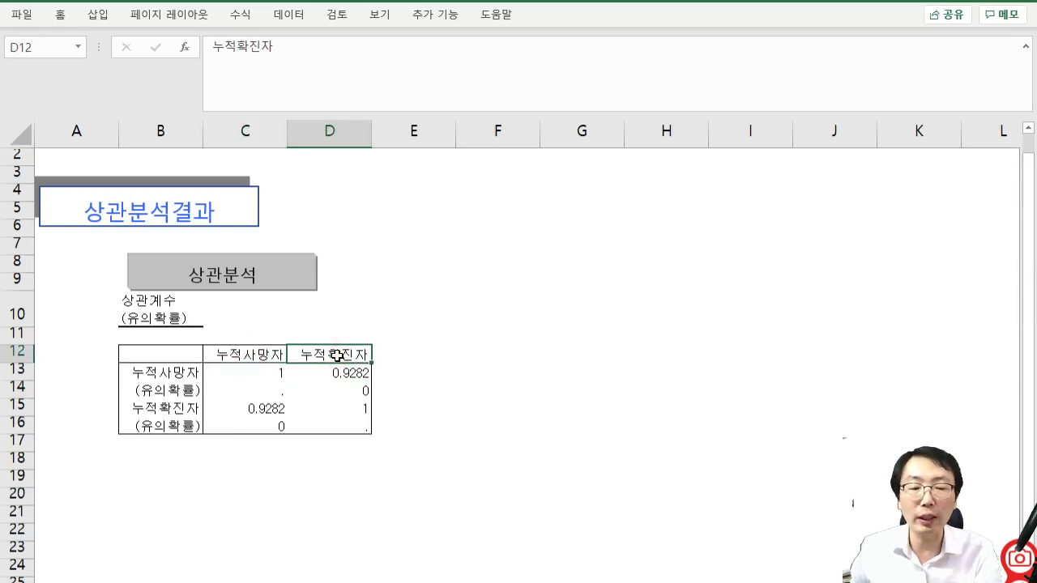
# - Copy the 중국인->외국관광 and 중국여행여부 columns (L:M) from the data sheet
pyautogui.hotkey('ctrl', 'pageup')
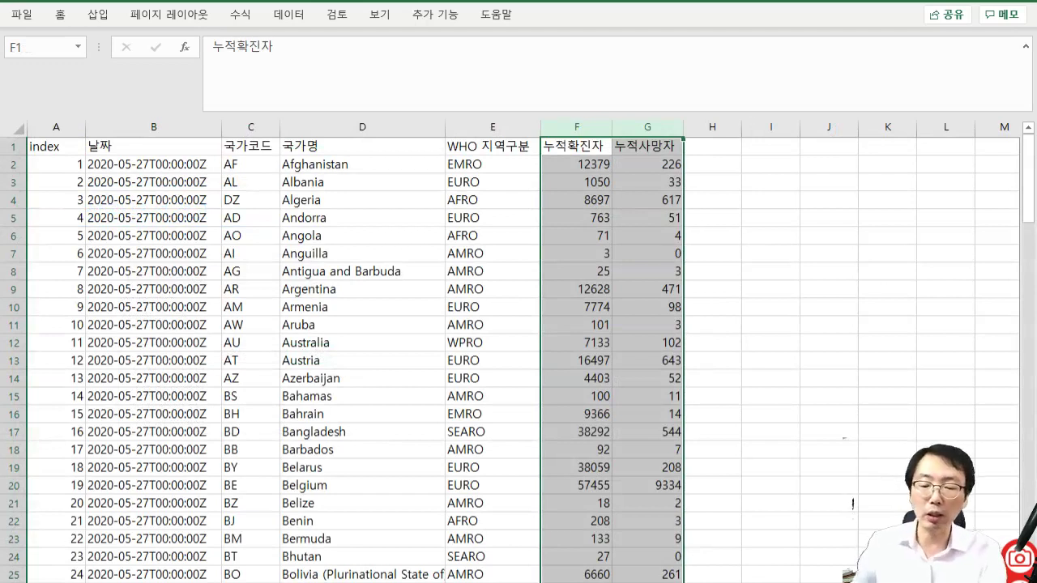
pyautogui.hotkey('ctrl', 'pagedown')
pyautogui.hotkey('ctrl', 'pageup')
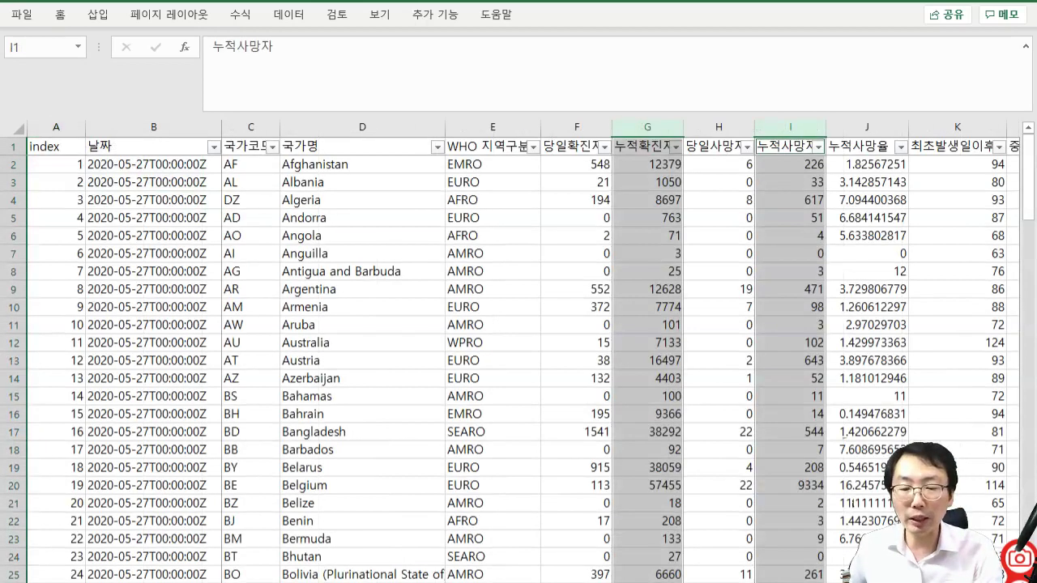
pyautogui.click(807, 235)
pyautogui.press('Right')
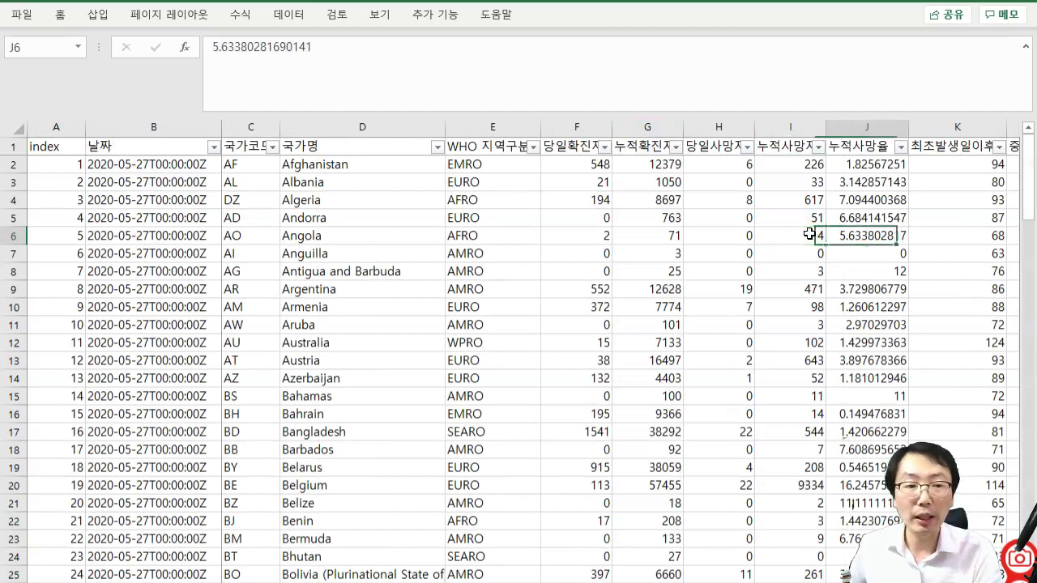
pyautogui.press('Right')
pyautogui.press('Right')
pyautogui.press('Right')
pyautogui.press('Right')
pyautogui.press('Right')
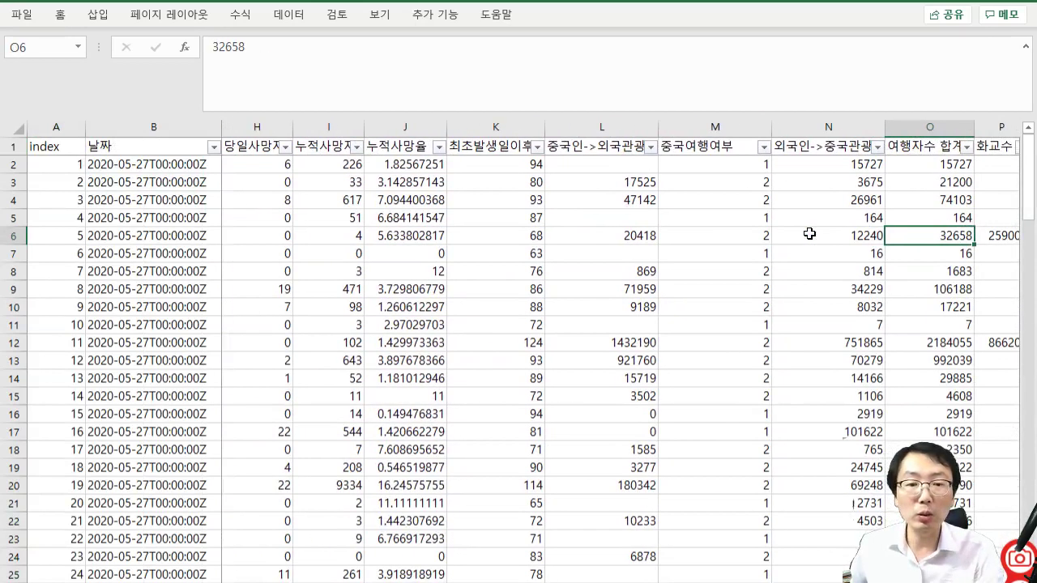
pyautogui.moveTo(599, 128); pyautogui.dragTo(683, 126)
pyautogui.hotkey('ctrl', 'c')
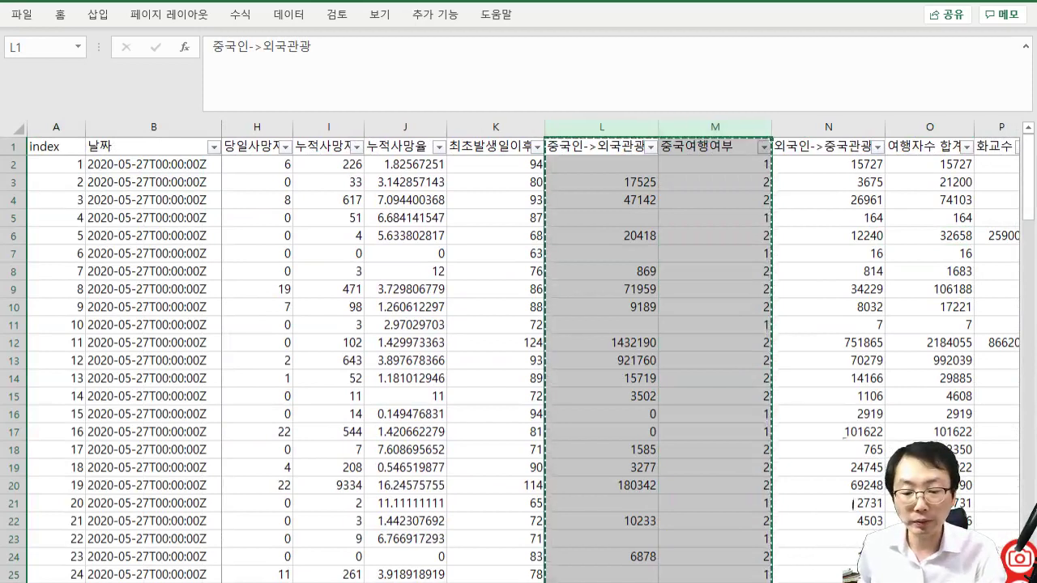
# - Paste the copied 중국인->외국관광 and 중국여행여부 columns into the analysis sheet beside 누적사망자, starting at cell H1
pyautogui.click(486, 582)
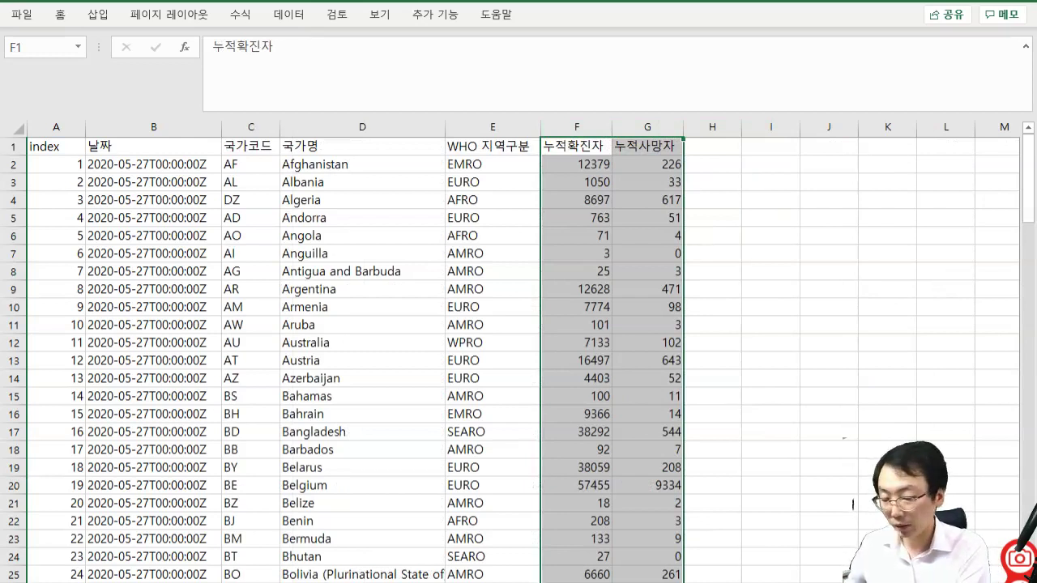
pyautogui.click(556, 306)
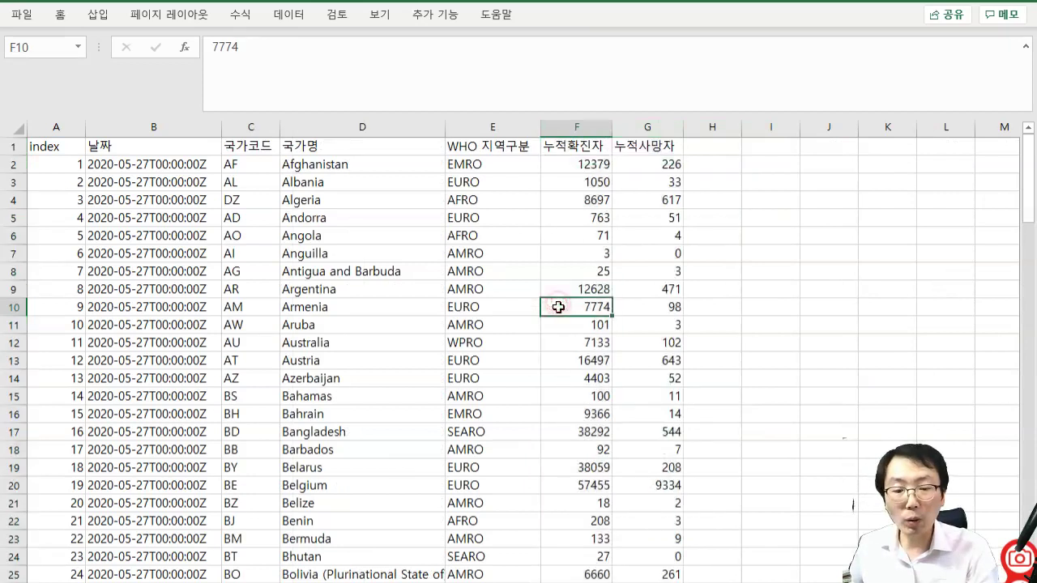
pyautogui.scroll(-2, 558, 313)
pyautogui.scroll(2, 724, 170)
pyautogui.click(718, 149)
pyautogui.hotkey('ctrl', 'v')
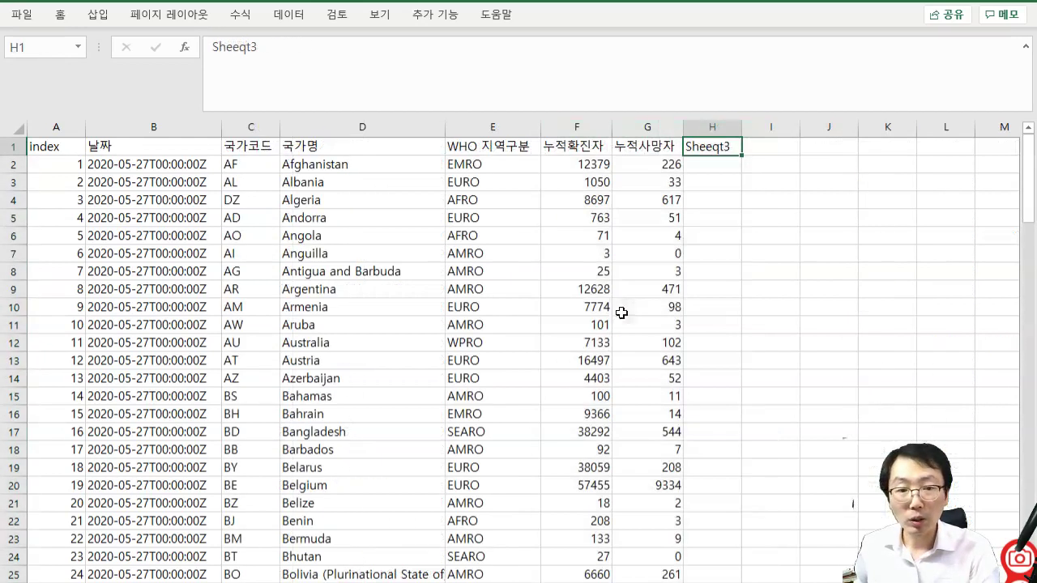
pyautogui.hotkey('ctrl', 'v')
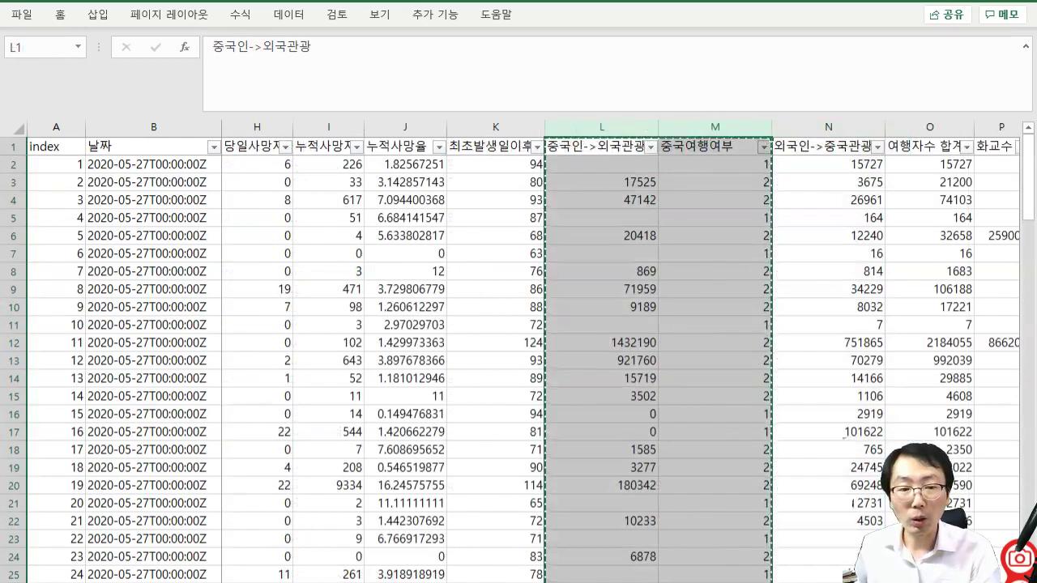
# - Copy the 독감환자수, 국가별 평균연령, 비타민D레벨 and GDP(만$) columns together from the data sheet
pyautogui.click(714, 147)
pyautogui.click(929, 146)
pyautogui.press('Right')
pyautogui.press('Right')
pyautogui.press('Right')
pyautogui.press('Right')
pyautogui.press('Right')
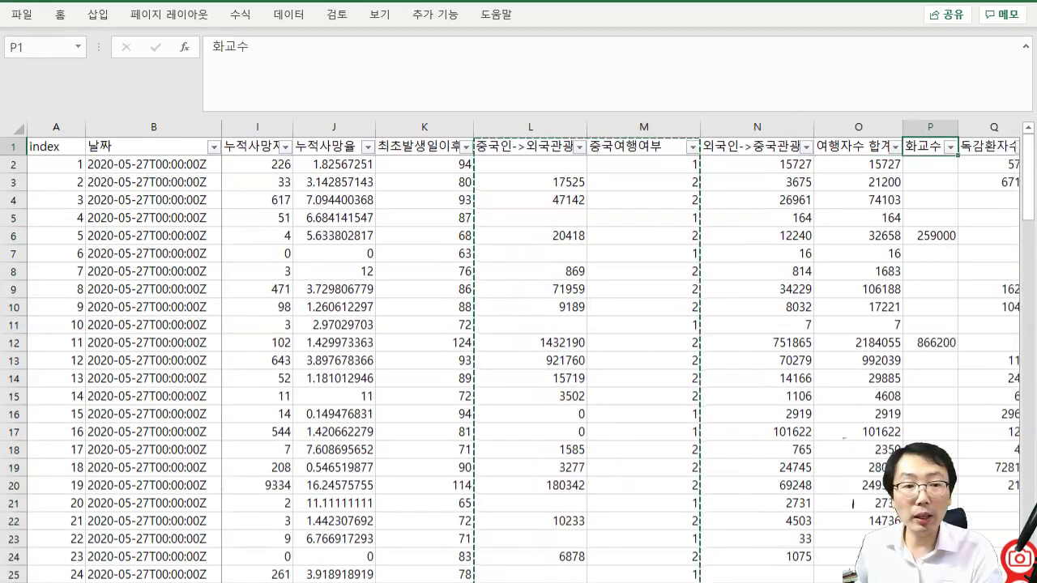
pyautogui.press('Right')
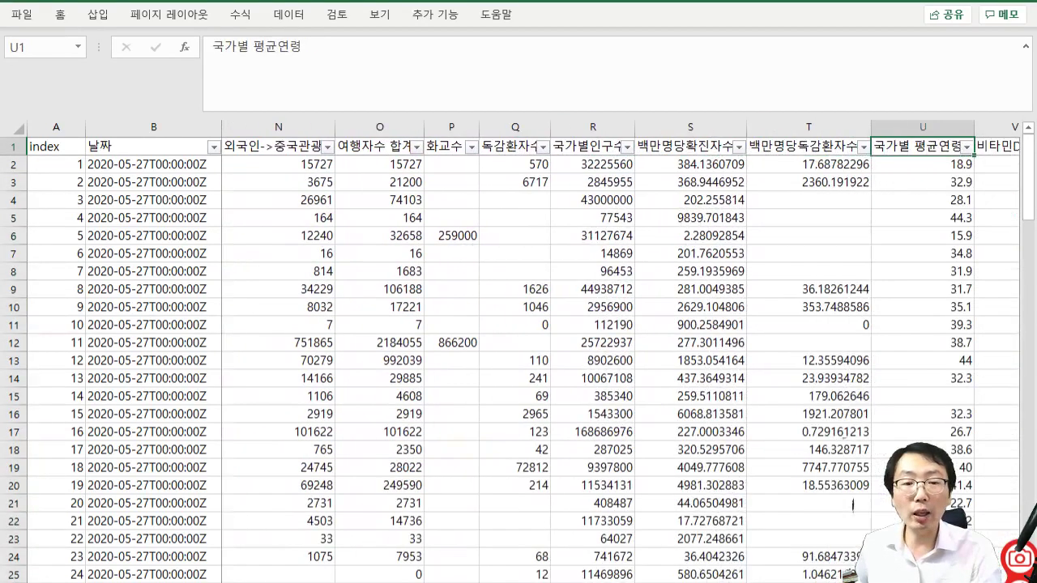
pyautogui.click(527, 127)
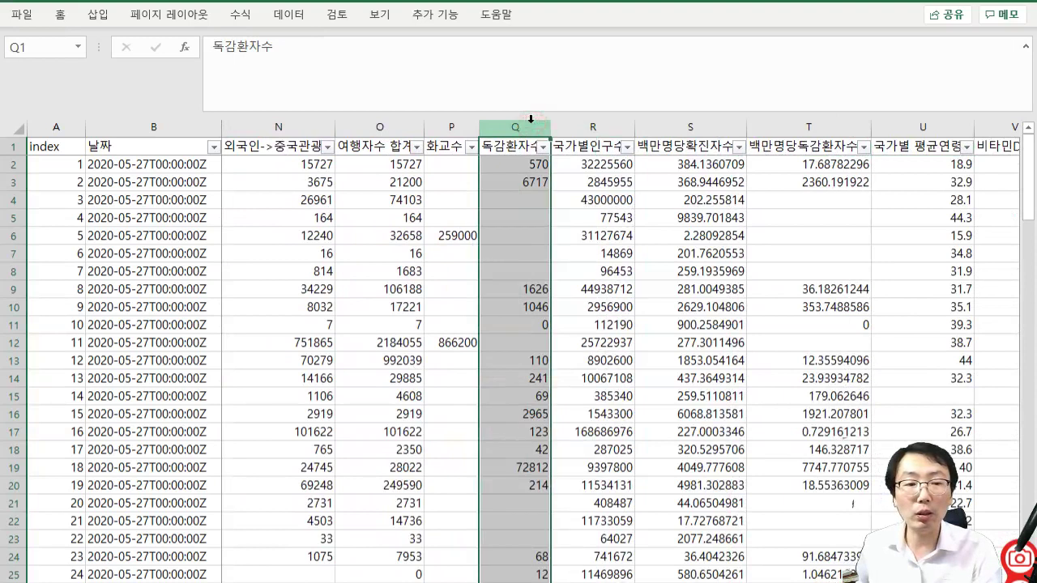
pyautogui.keyDown('ctrl'); pyautogui.click(946, 122); pyautogui.keyUp('ctrl')
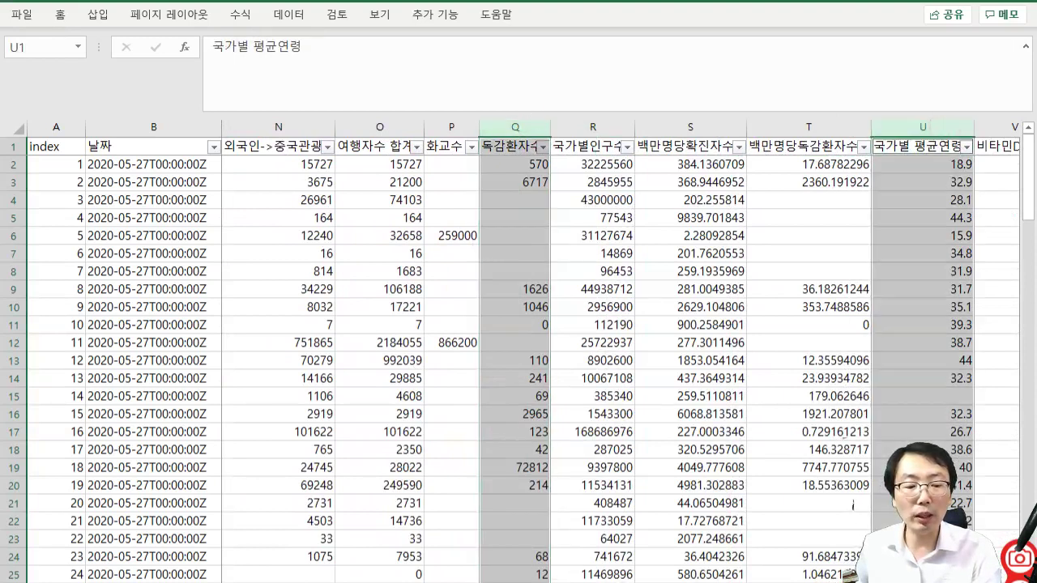
pyautogui.hscroll(2, 852, 503)
pyautogui.hscroll(-1, 853, 502)
pyautogui.hscroll(2, 853, 503)
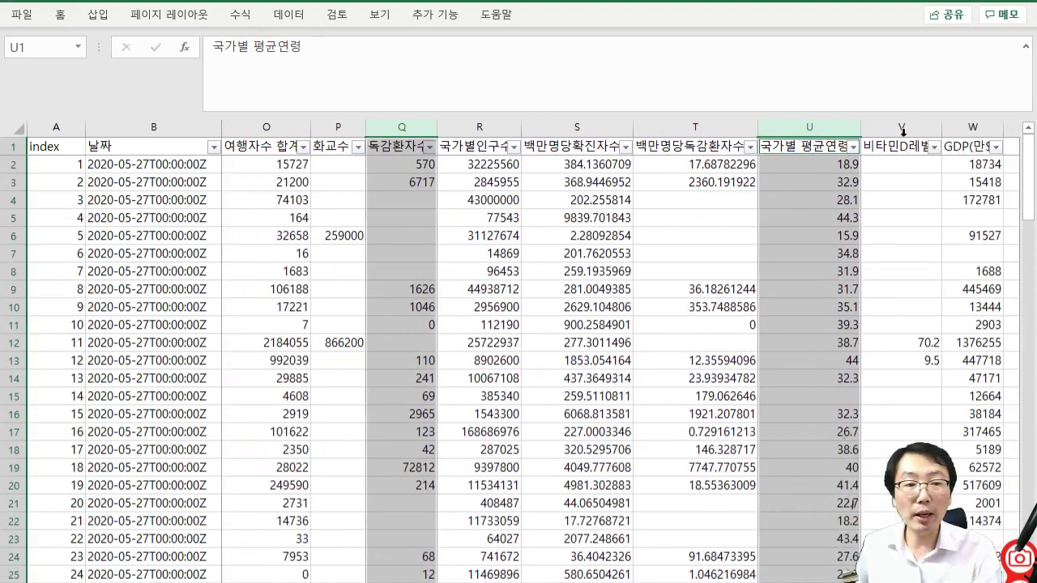
pyautogui.keyDown('ctrl'); pyautogui.click(897, 123); pyautogui.keyUp('ctrl')
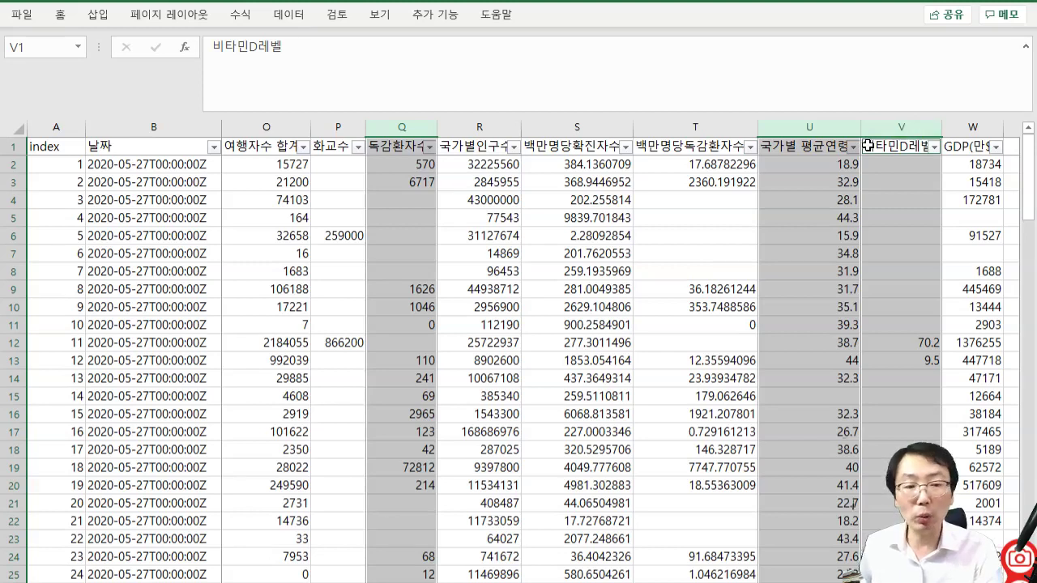
pyautogui.hotkey('ctrl', 'c')
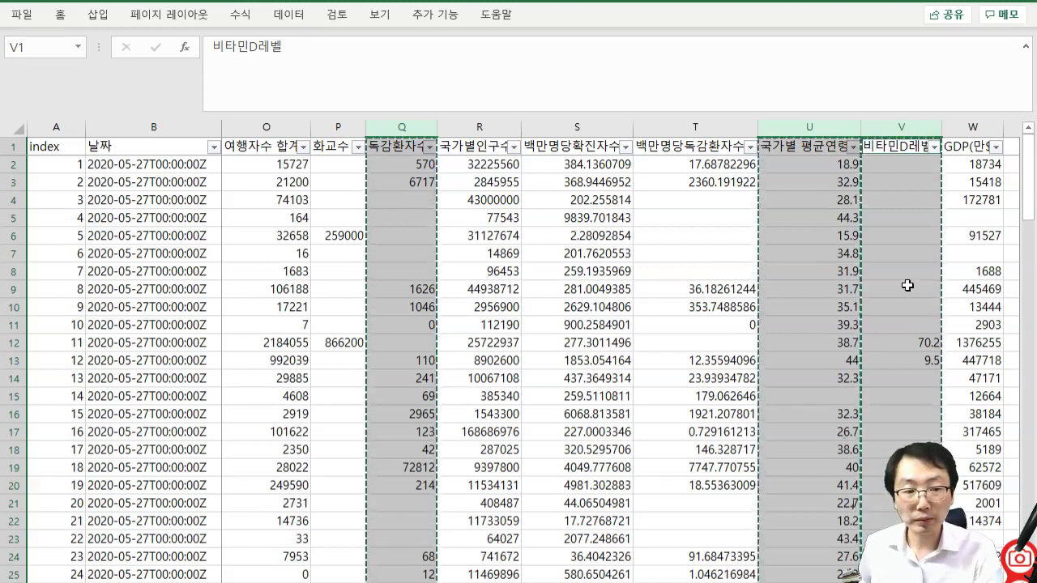
pyautogui.keyDown('ctrl'); pyautogui.click(968, 133); pyautogui.keyUp('ctrl')
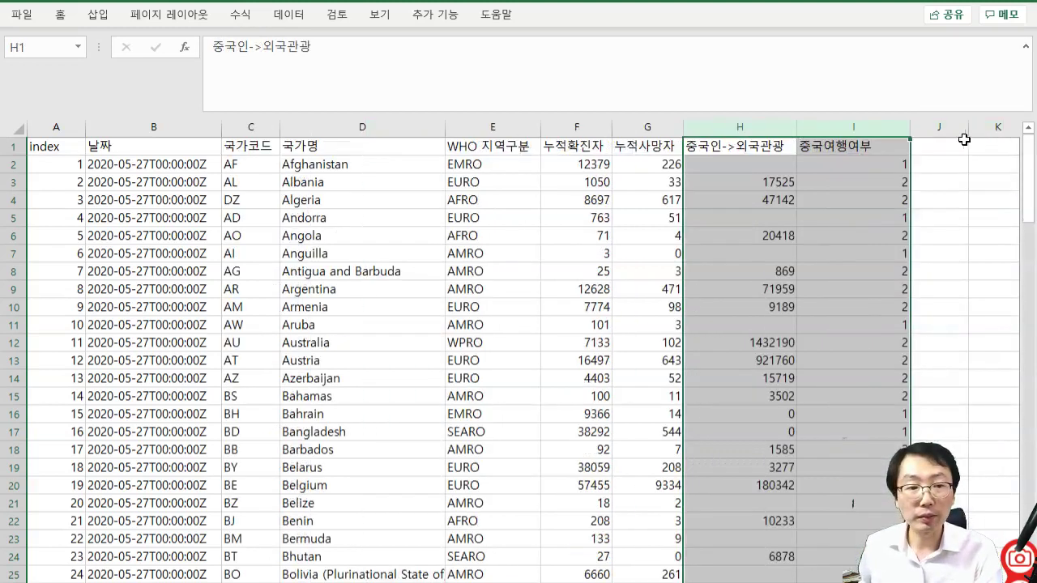
# - Paste the four copied columns into the analysis sheet beside 중국여행여부, starting at cell J1
pyautogui.click(928, 146)
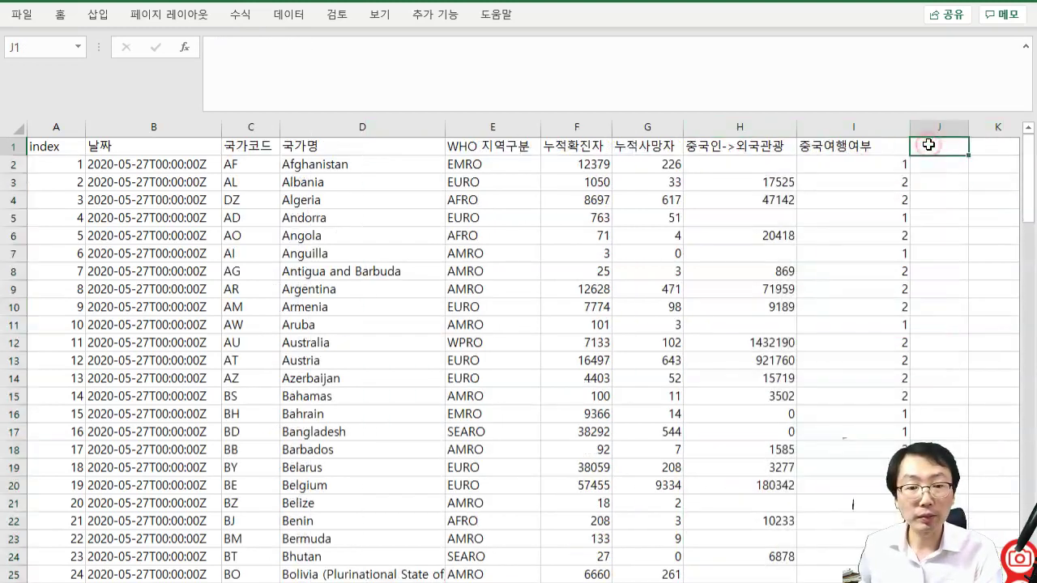
pyautogui.hotkey('ctrl', 'v')
pyautogui.press('Right')
pyautogui.press('Right')
pyautogui.press('Right')
pyautogui.press('Right')
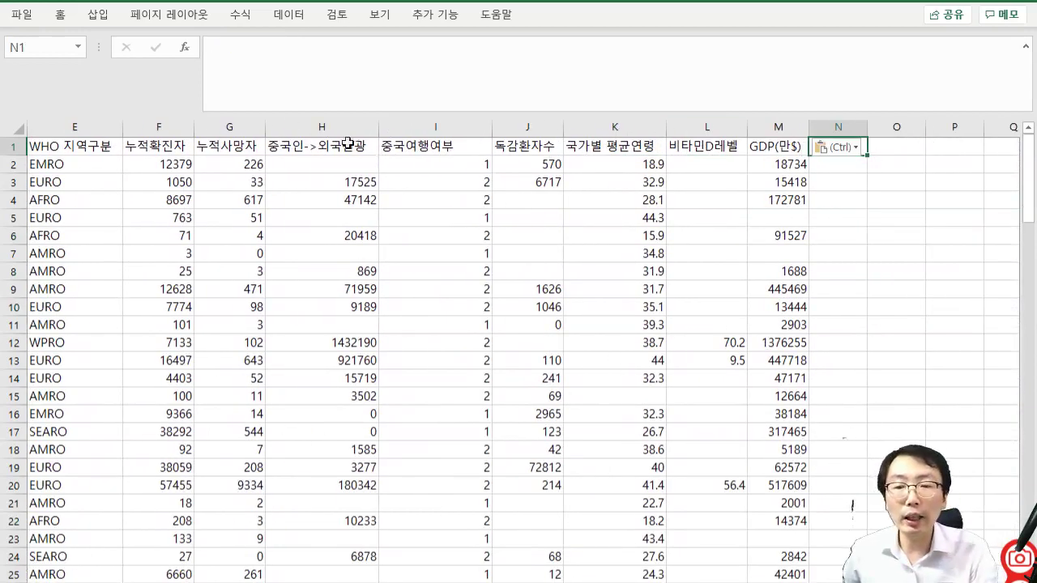
# - Run the data analysis correlation (상관 분석) on columns F:H, 누적확진자 through 중국인->외국관광, with output to a new worksheet
pyautogui.moveTo(166, 127); pyautogui.dragTo(206, 125)
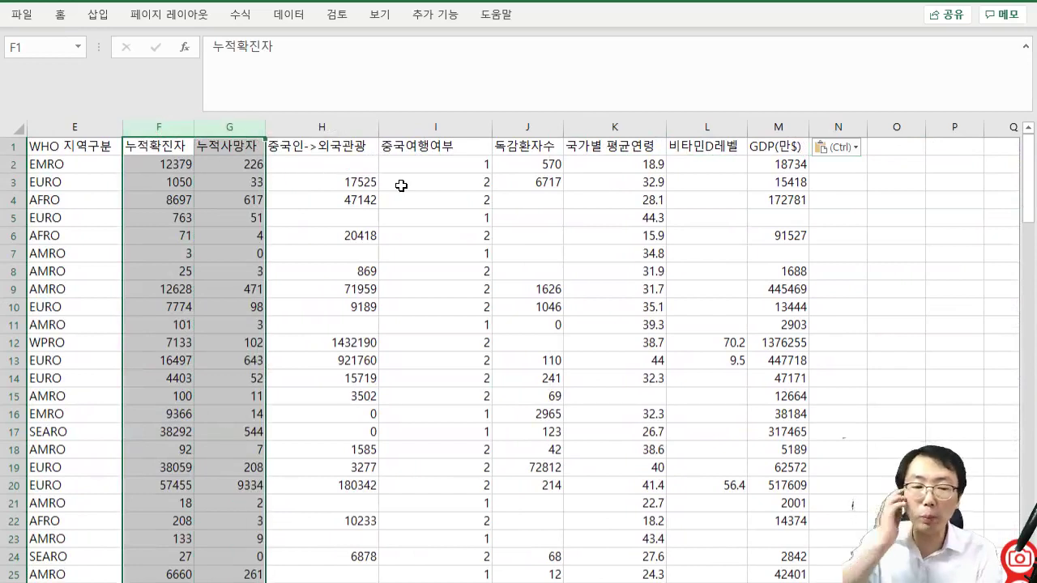
pyautogui.click(364, 167)
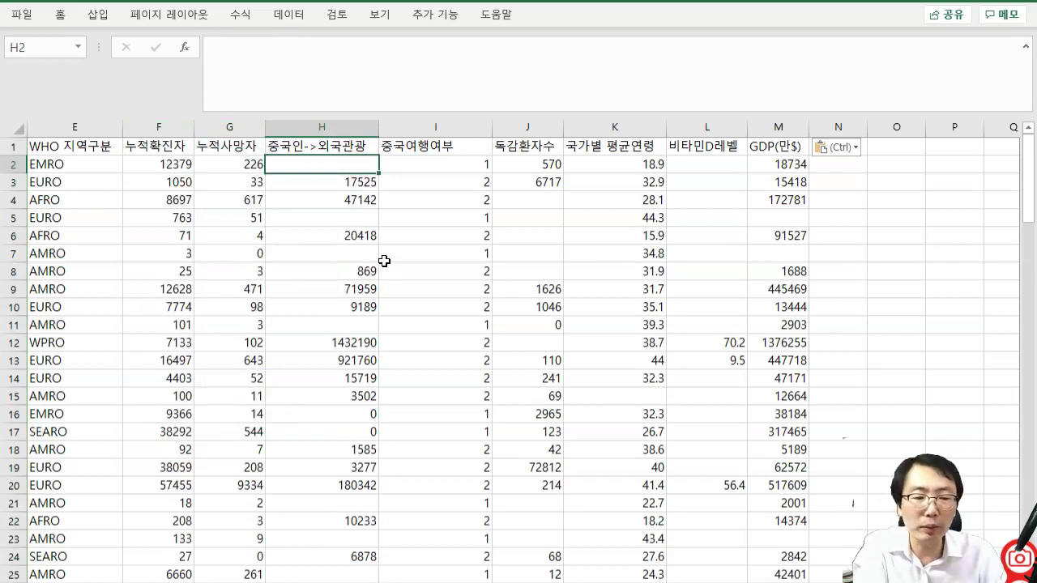
pyautogui.moveTo(158, 128); pyautogui.dragTo(320, 128)
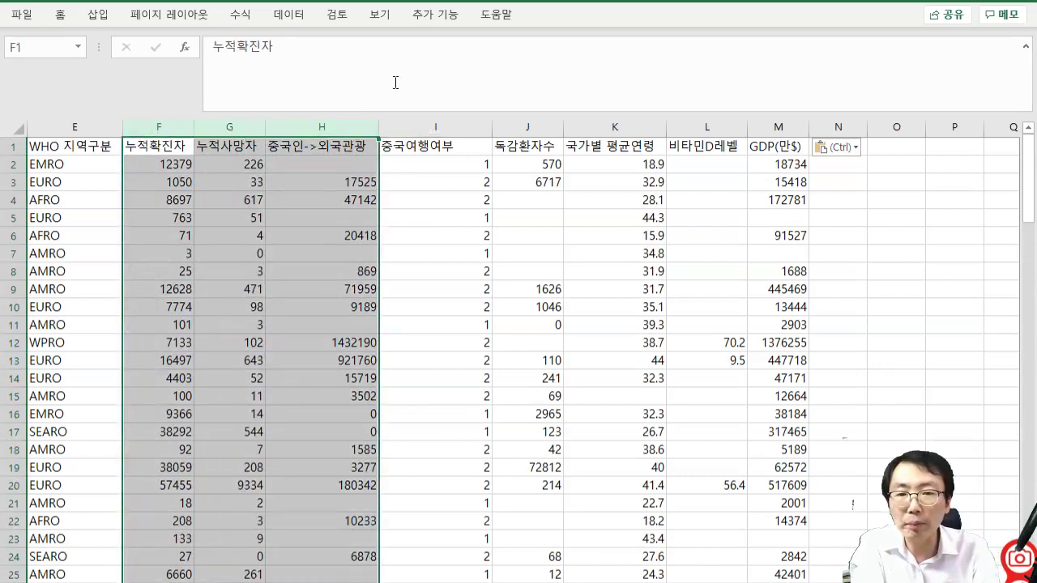
pyautogui.click(289, 15)
pyautogui.click(932, 41)
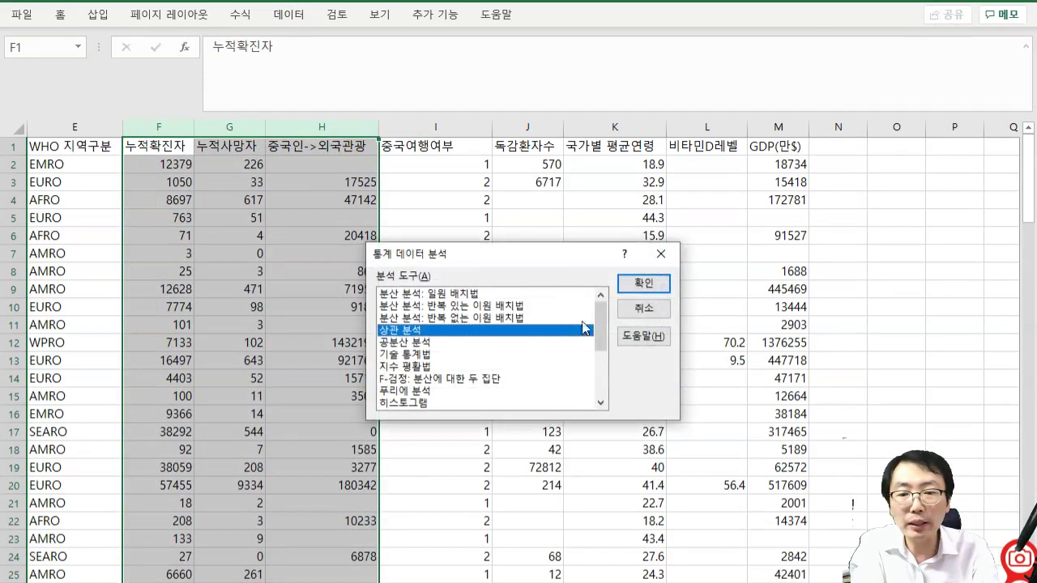
pyautogui.click(639, 288)
pyautogui.click(582, 274)
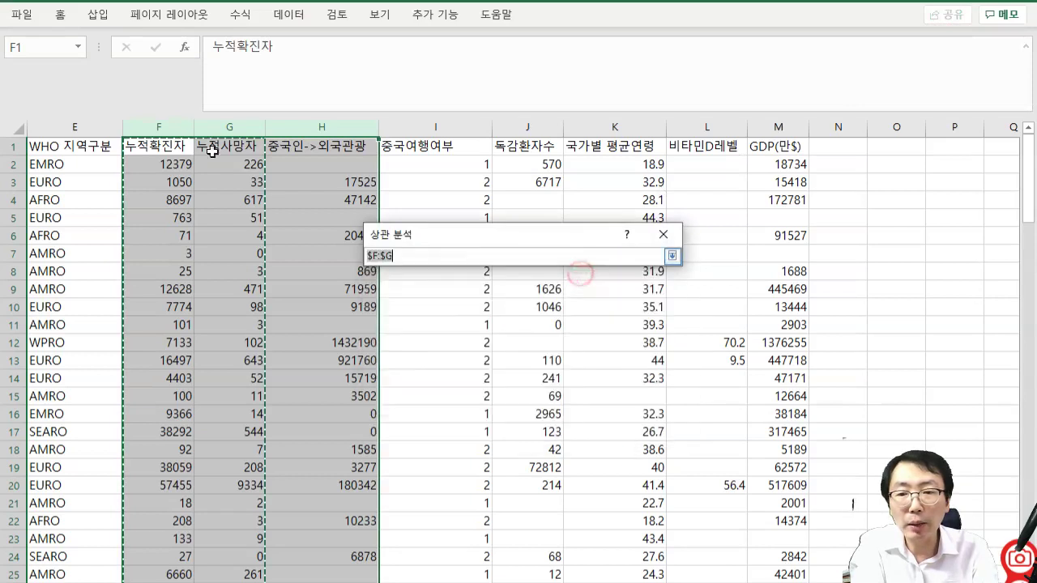
pyautogui.moveTo(141, 127); pyautogui.dragTo(278, 129)
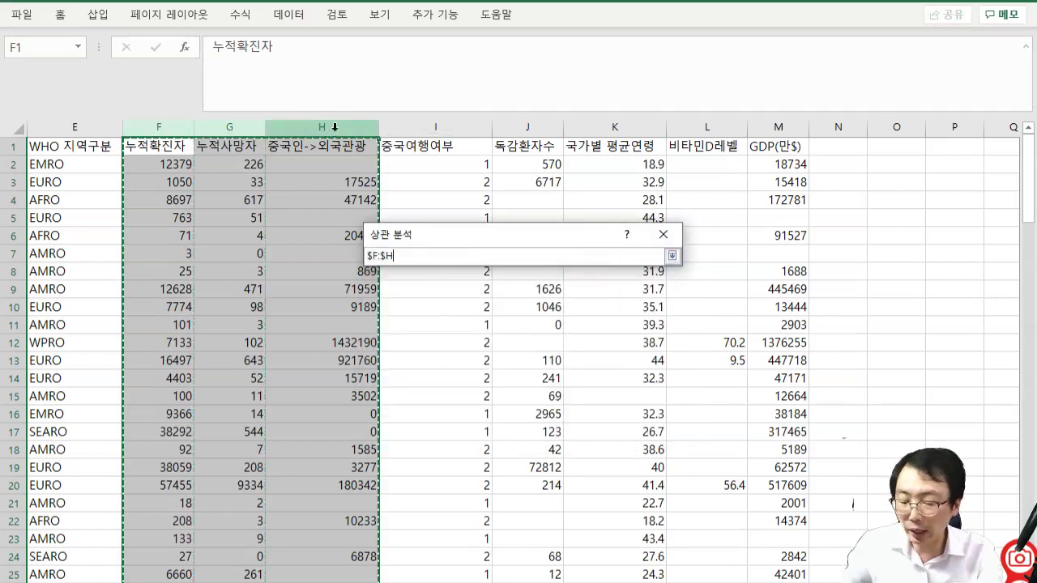
pyautogui.press('Return')
pyautogui.click(627, 267)
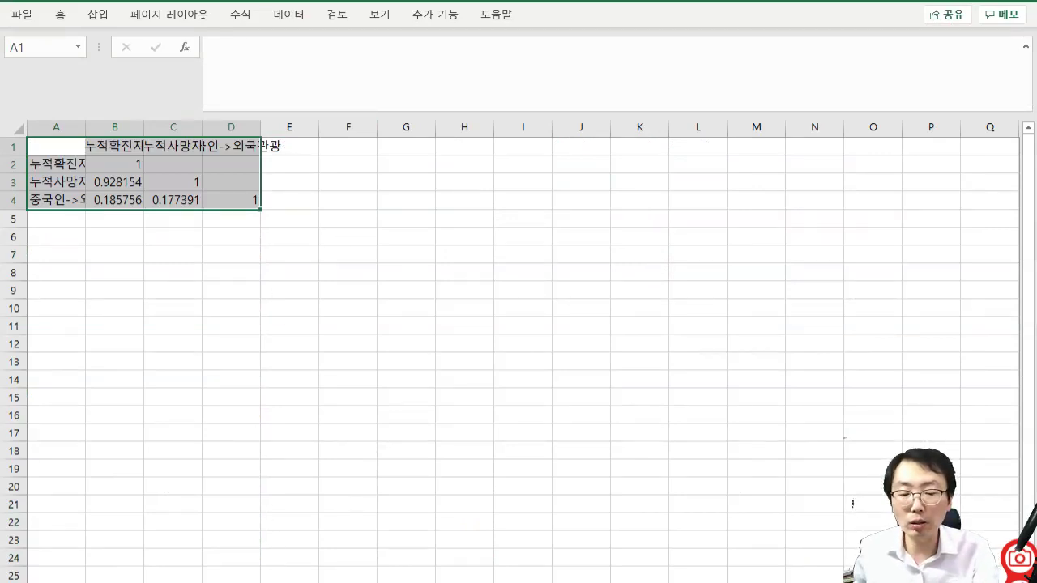
# - Insert a blank column F before 누적확진자 in the analysis sheet
pyautogui.hotkey('ctrl', 'pagedown')
pyautogui.click(558, 380)
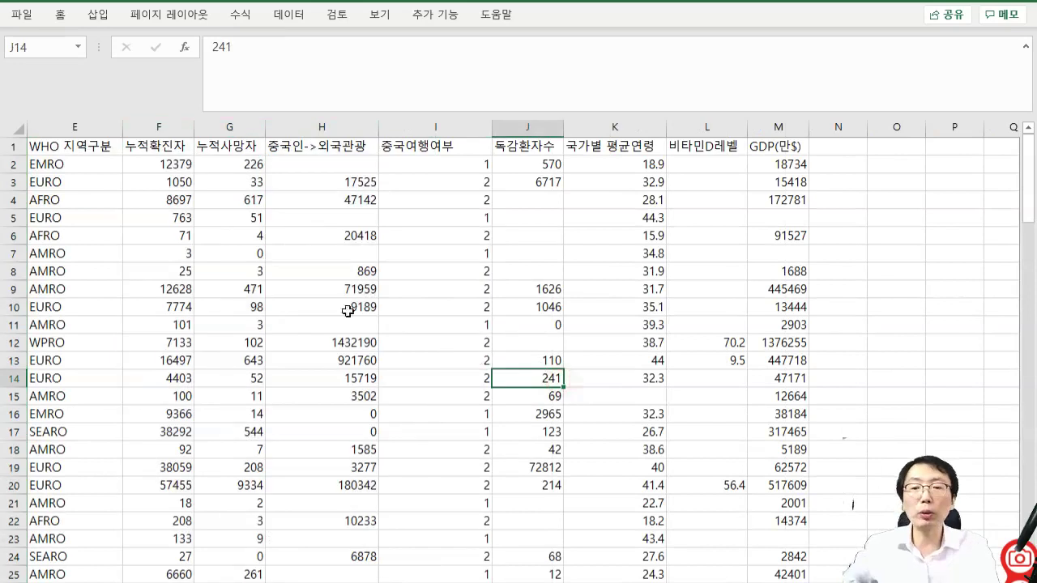
pyautogui.click(440, 121)
pyautogui.press('Left')
pyautogui.press('Left')
pyautogui.press('Left')
pyautogui.press('Left')
pyautogui.press('Left')
pyautogui.press('Left')
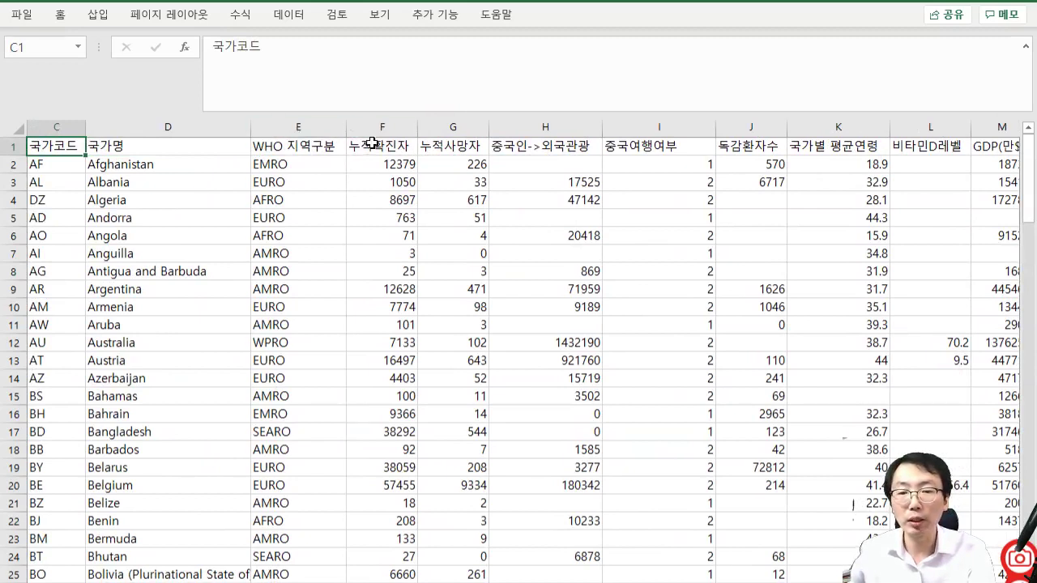
pyautogui.click(374, 128)
pyautogui.hotkey('ctrl', '+')
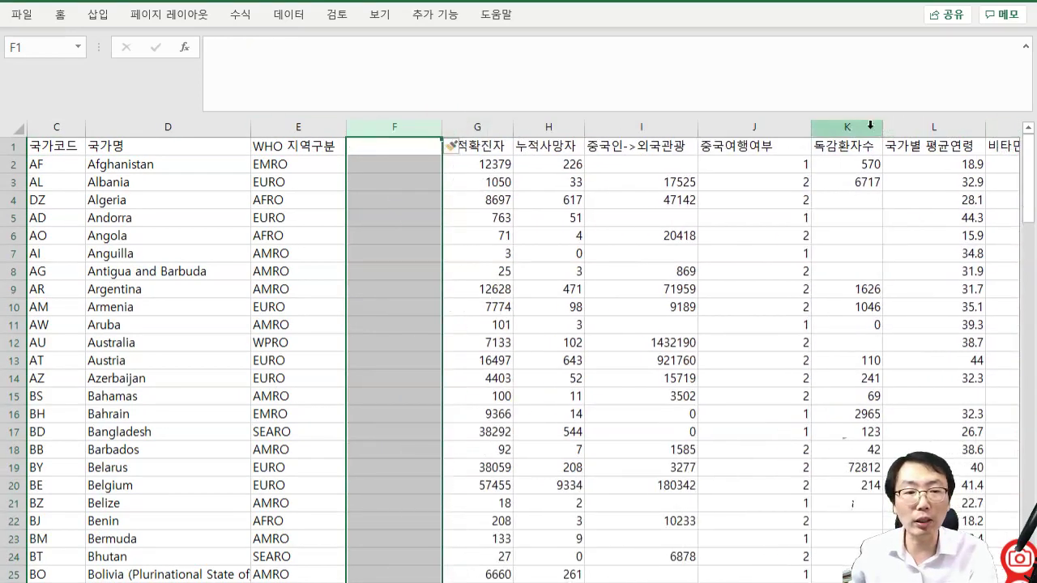
# - Move the 중국여행여부 column into blank column F and delete the emptied column J
pyautogui.click(783, 127)
pyautogui.hotkey('ctrl', 'x')
pyautogui.press('Left')
pyautogui.press('Left')
pyautogui.press('Left')
pyautogui.press('Left')
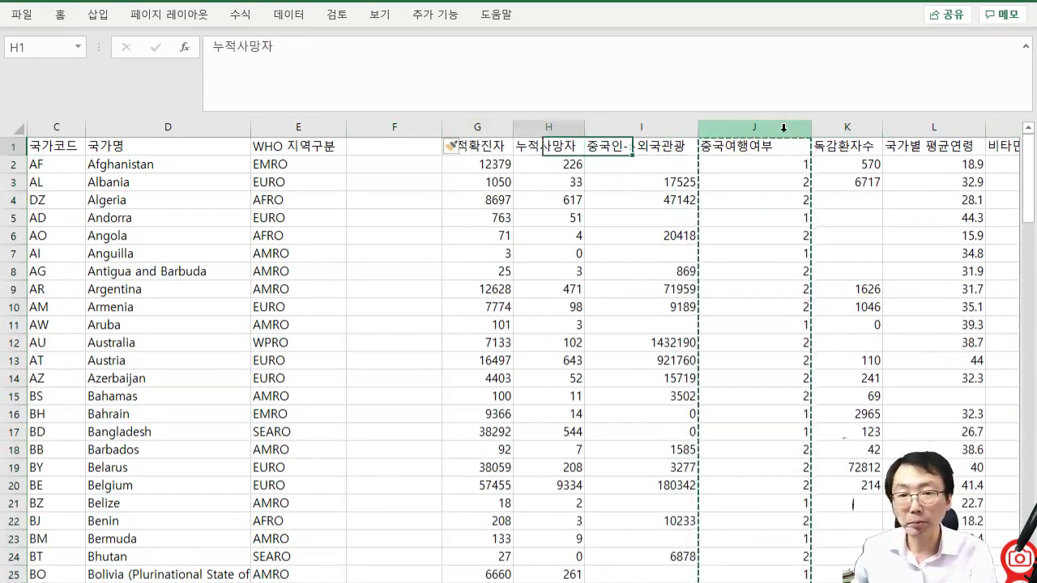
pyautogui.hotkey('ctrl', 'v')
pyautogui.press('Right')
pyautogui.press('Right')
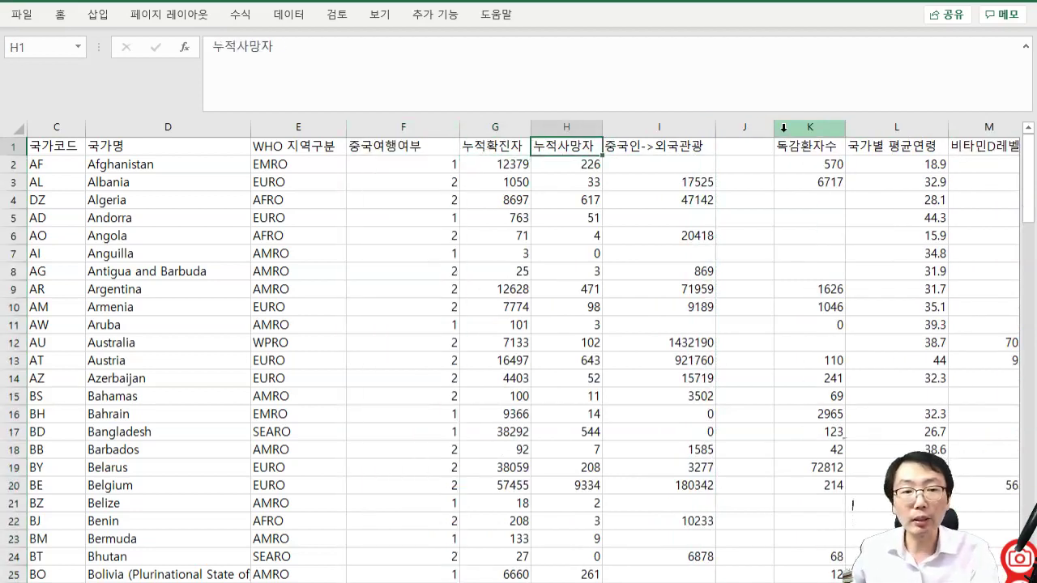
pyautogui.click(752, 129)
pyautogui.hotkey('ctrl', '-')
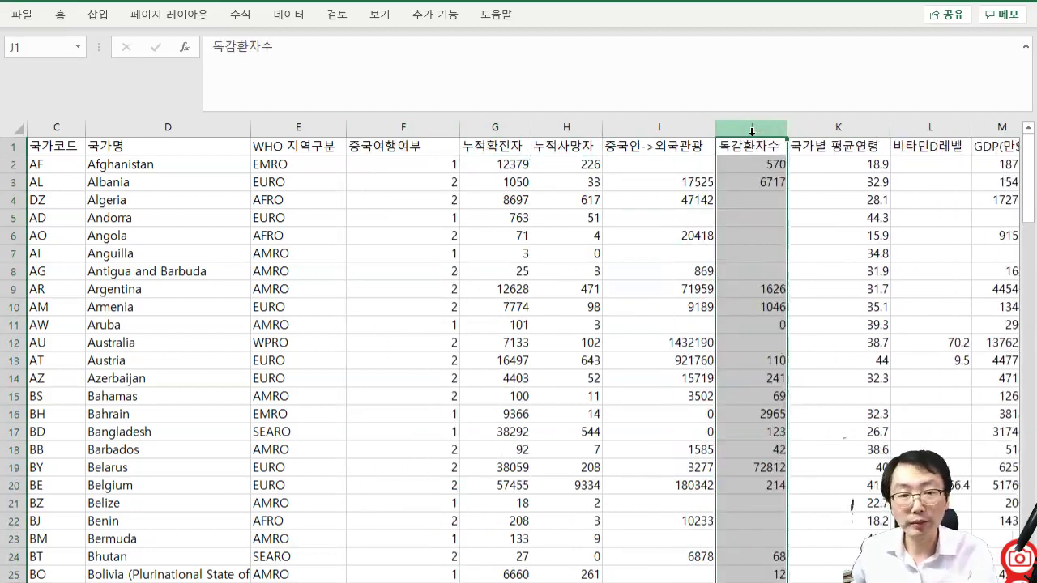
# - Run the data analysis correlation (상관 분석) on columns G:M, 누적확진자 through GDP(만$), using first-row labels and output to a new worksheet
pyautogui.press('Right')
pyautogui.press('Right')
pyautogui.press('Right')
pyautogui.press('Right')
pyautogui.press('Right')
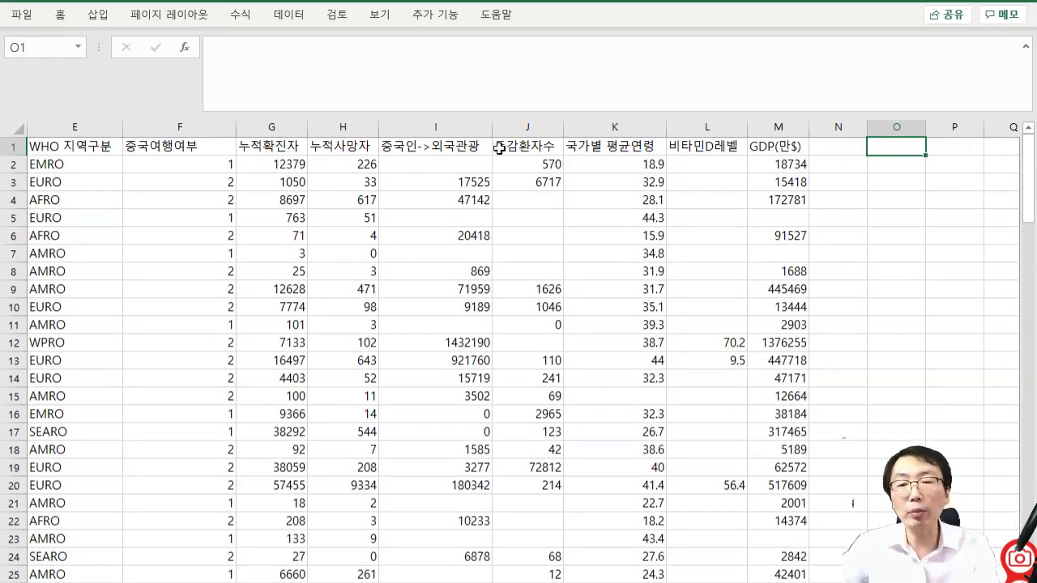
pyautogui.moveTo(268, 127); pyautogui.dragTo(779, 133)
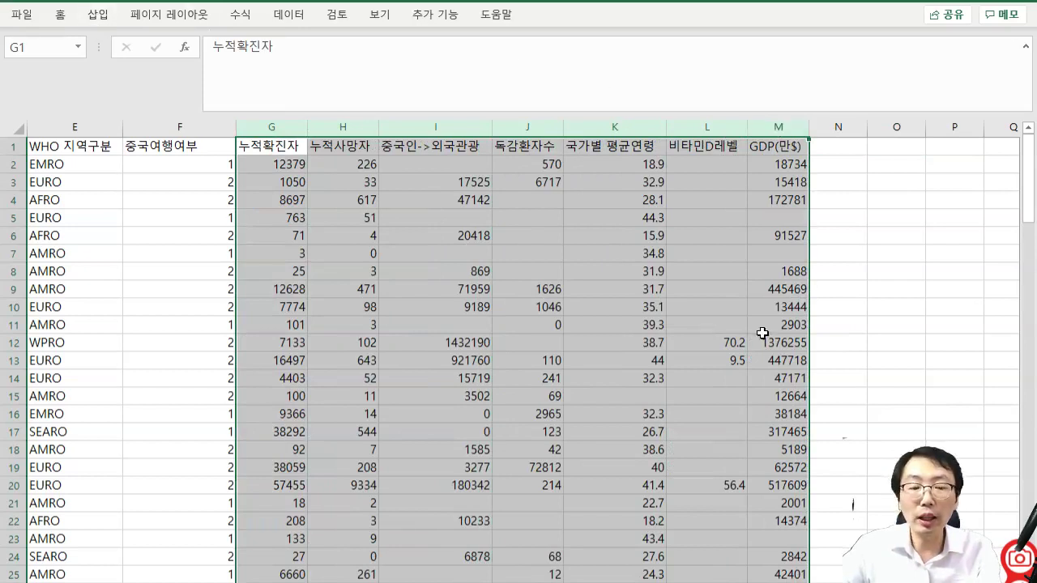
pyautogui.click(288, 14)
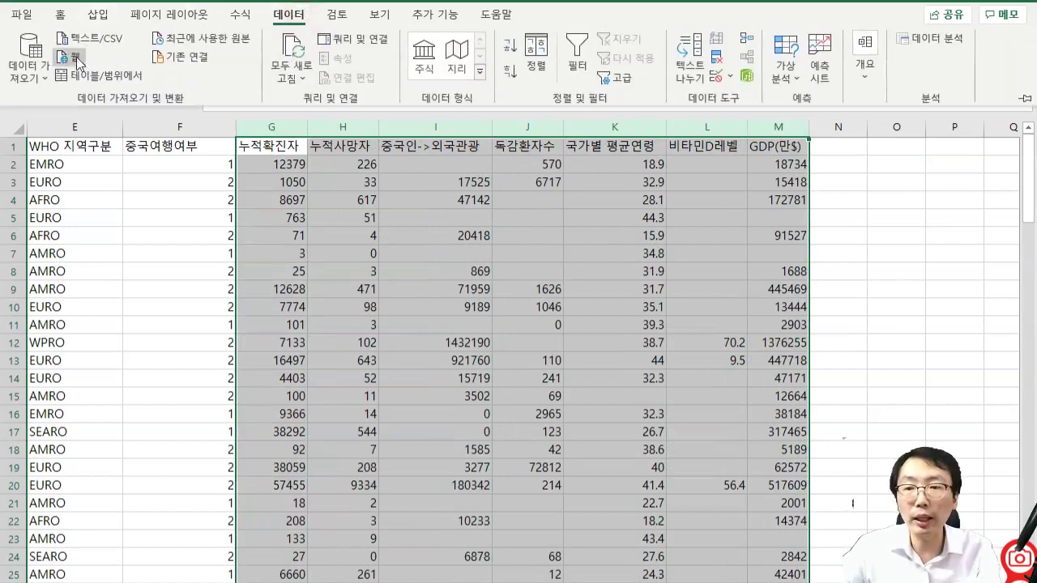
pyautogui.click(932, 38)
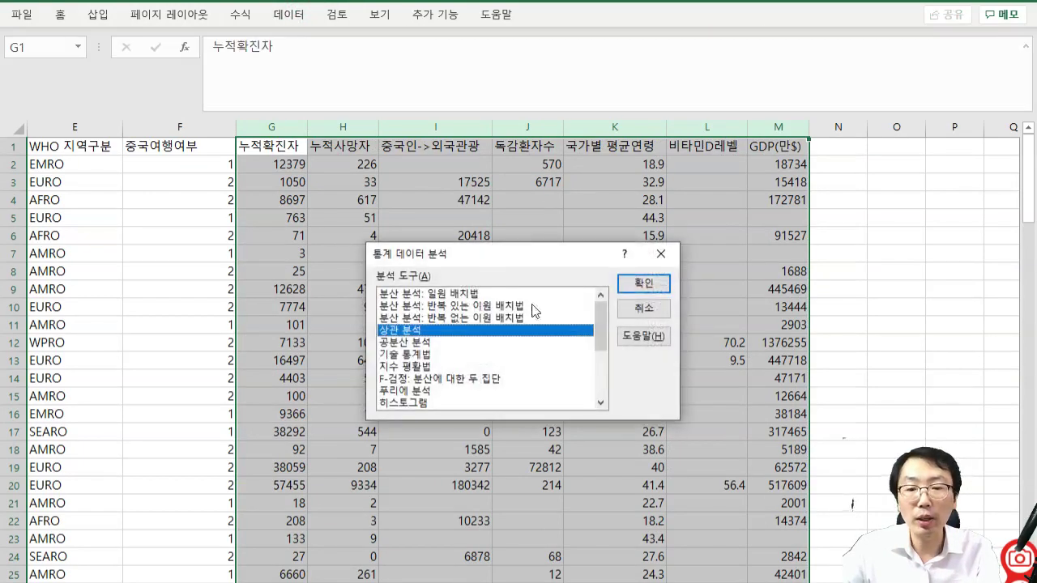
pyautogui.click(640, 284)
pyautogui.moveTo(180, 127); pyautogui.dragTo(768, 131)
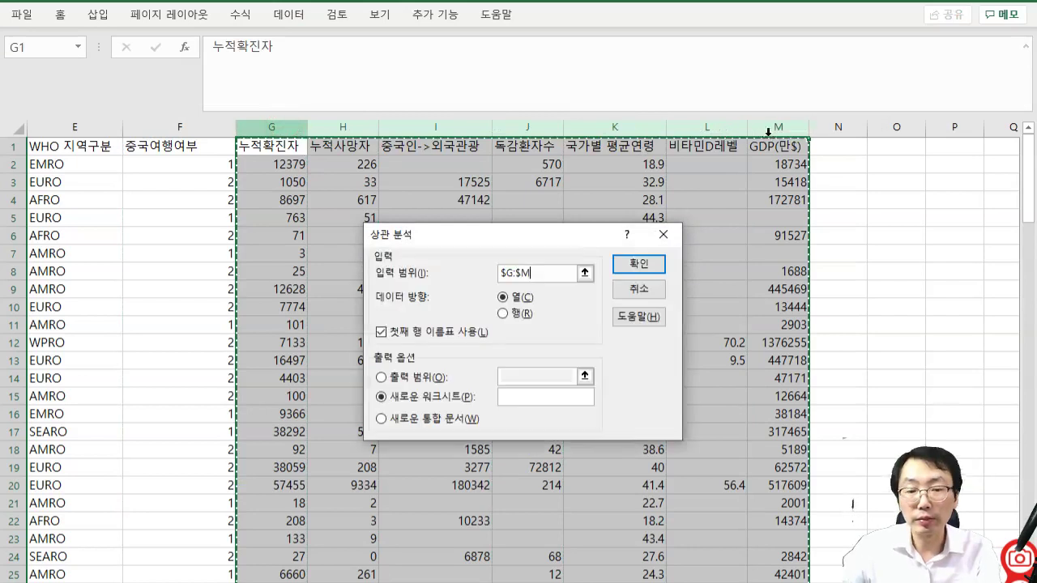
pyautogui.press('Return')
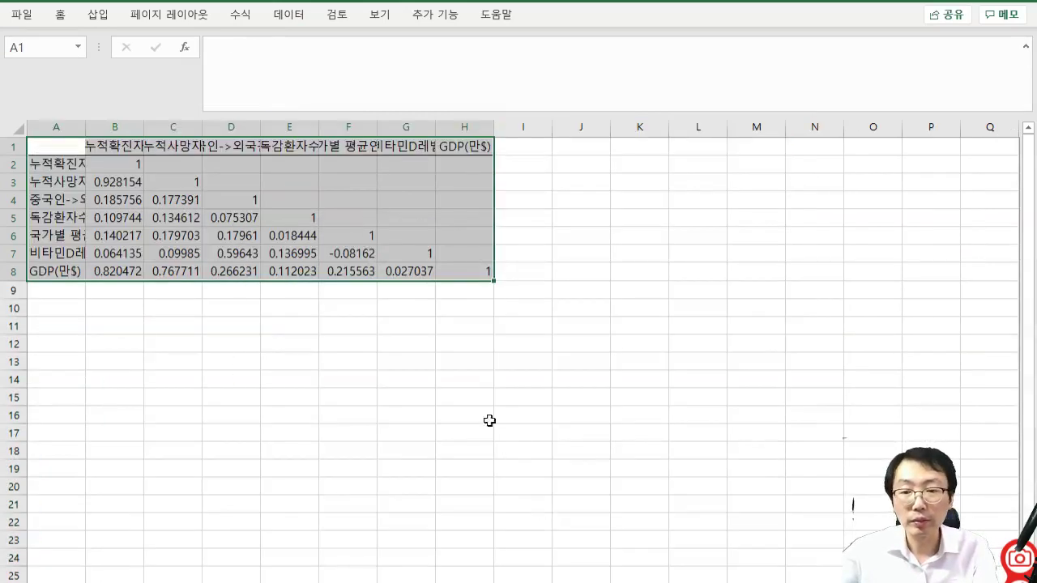
# - Examine the GDP(만$) row of the correlation matrix against 누적확진자 and 누적사망자
pyautogui.click(382, 366)
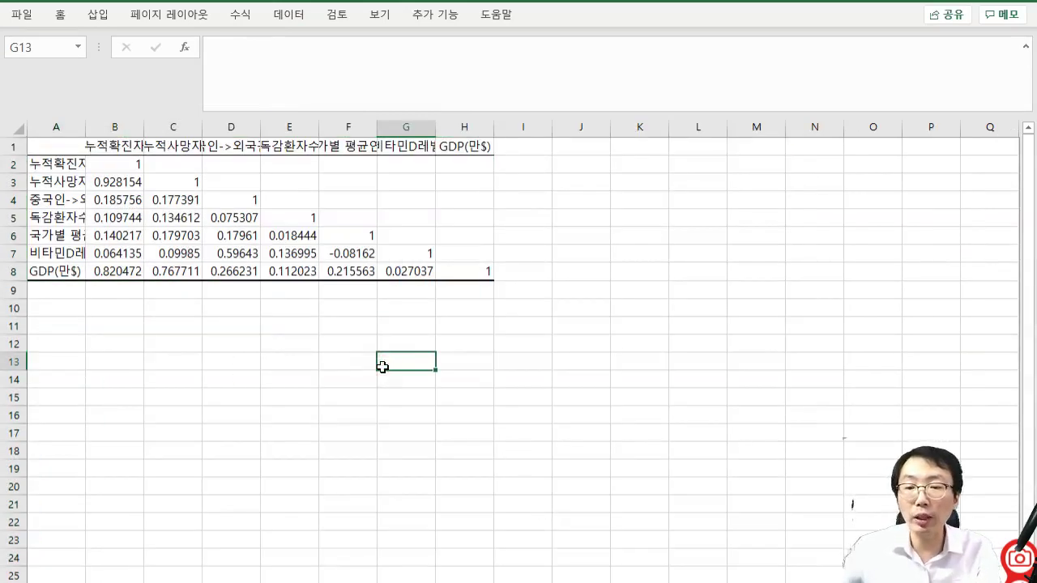
pyautogui.scroll(2, 382, 366)
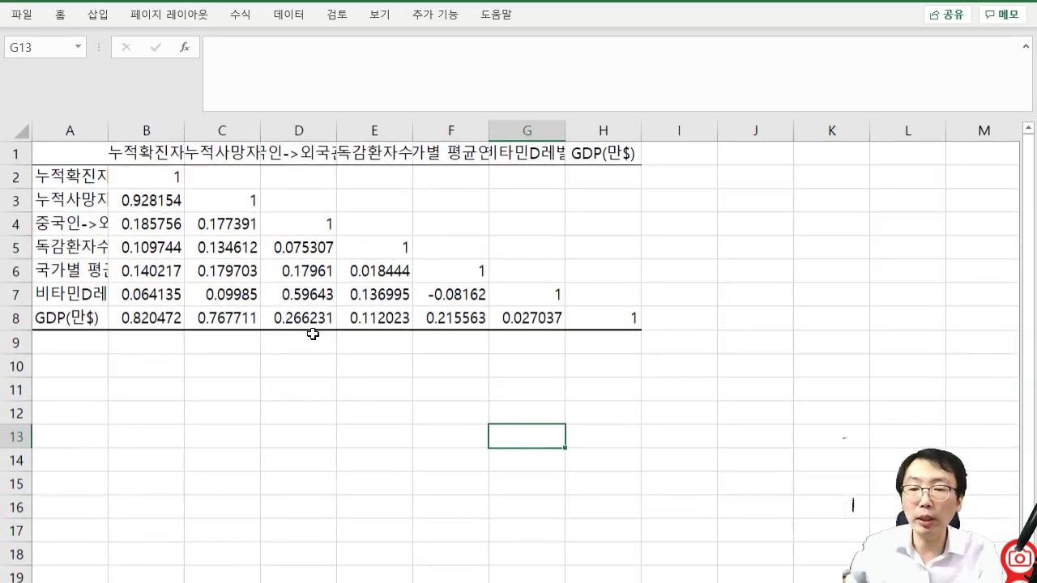
pyautogui.click(160, 155)
pyautogui.click(84, 315)
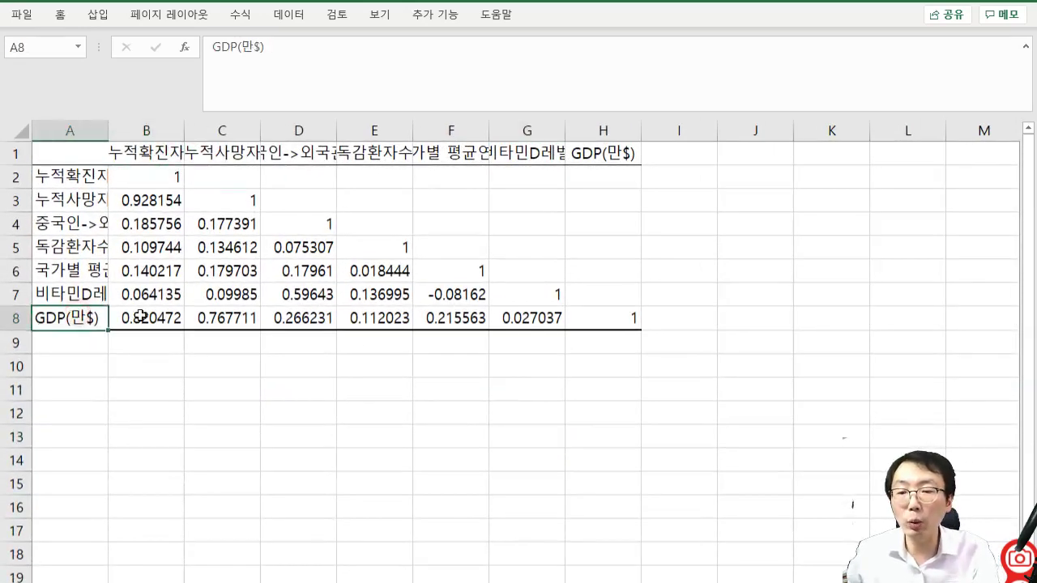
pyautogui.click(150, 316)
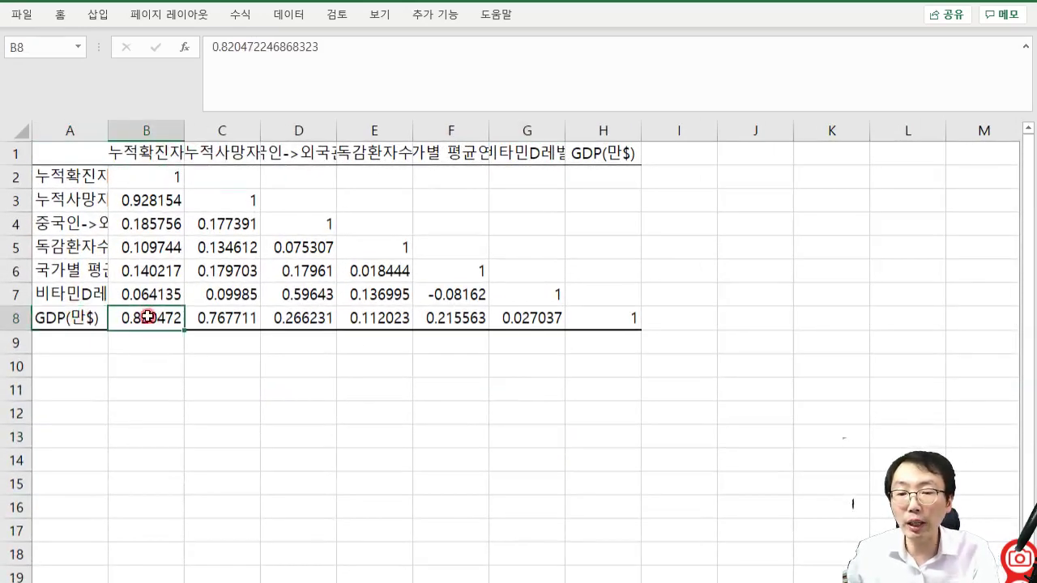
pyautogui.moveTo(147, 316); pyautogui.dragTo(233, 316)
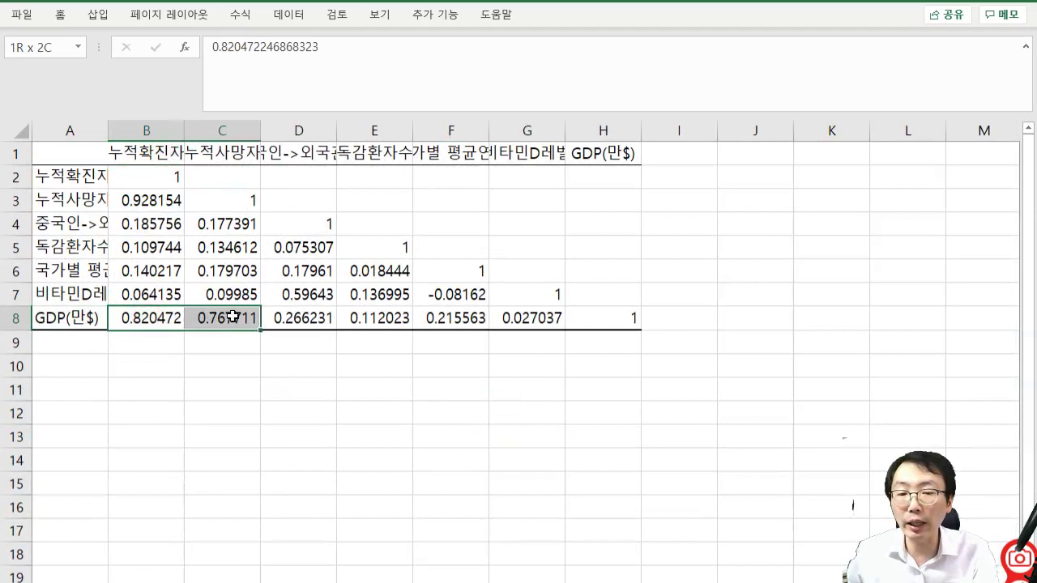
pyautogui.click(166, 155)
pyautogui.click(227, 157)
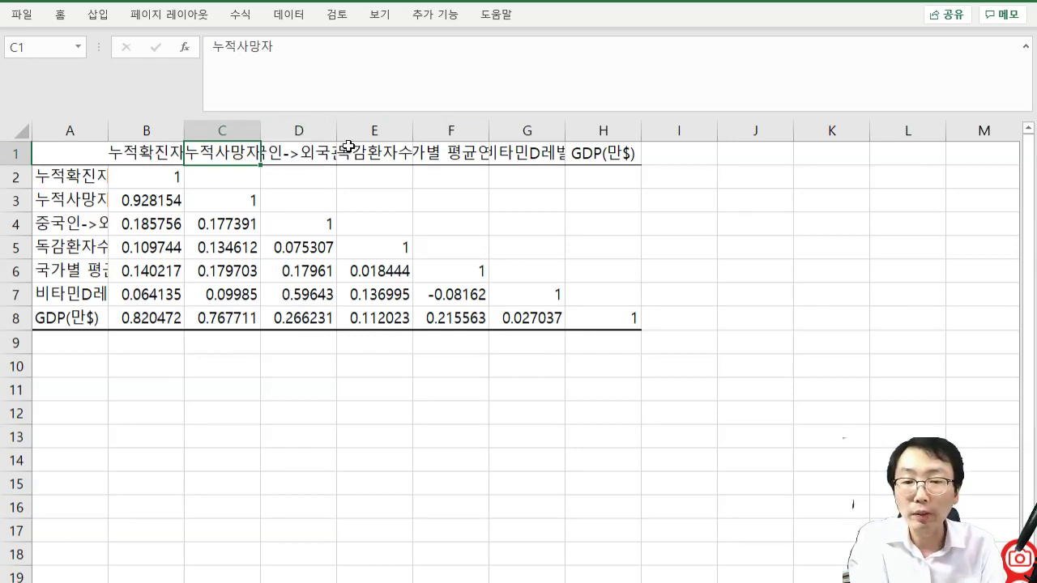
# - Widen column D of the correlation matrix to fit the 중국인->외국관광 header and check the 비타민D레벨 correlations with travel and average age
pyautogui.moveTo(337, 133); pyautogui.dragTo(428, 133)
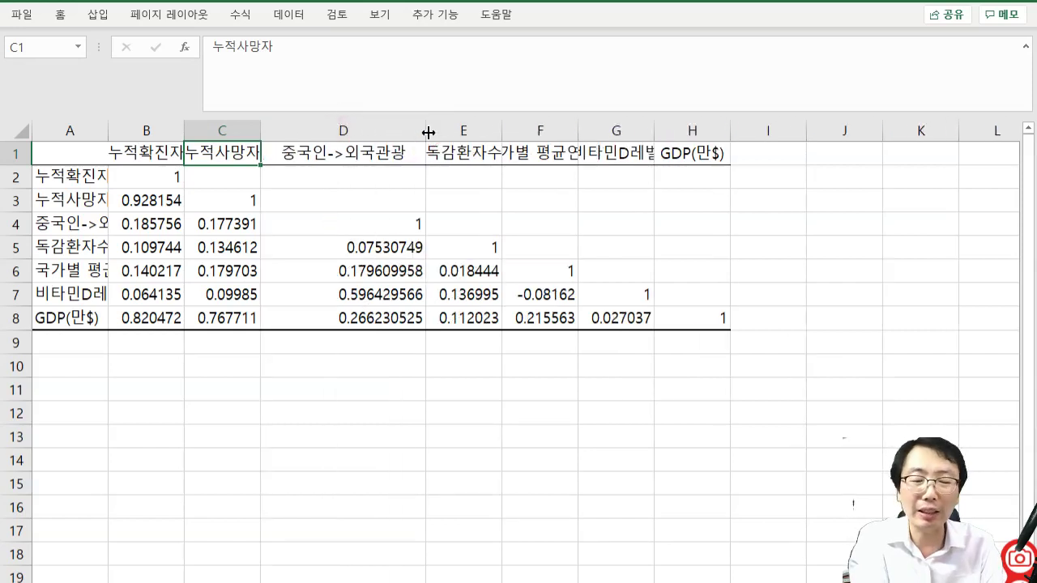
pyautogui.click(357, 297)
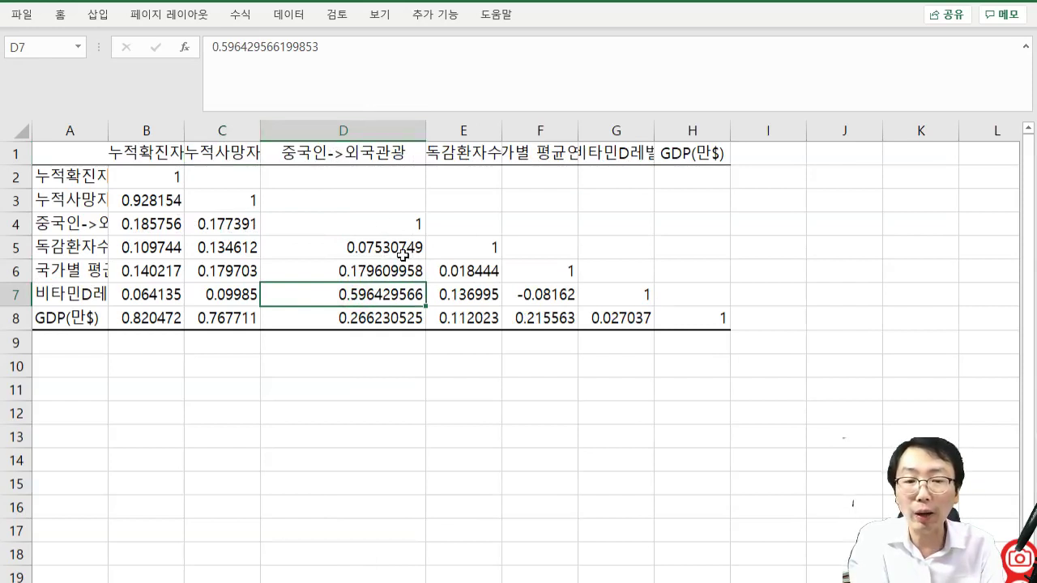
pyautogui.click(553, 298)
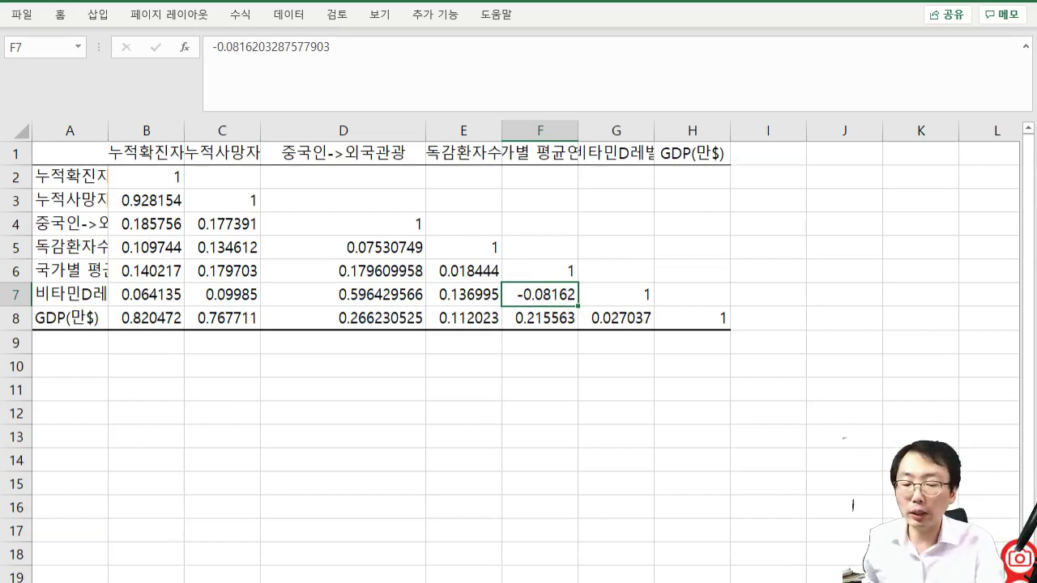
# - Try to launch IBM SPSS Statistics Subscription, retrying the connection before exiting
pyautogui.press('super+s')
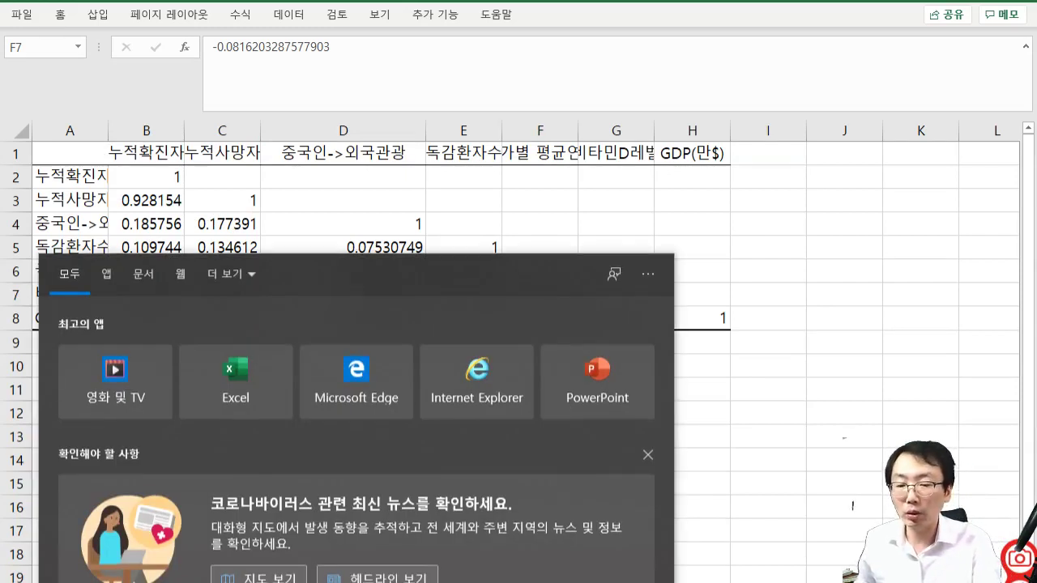
pyautogui.write('spss')
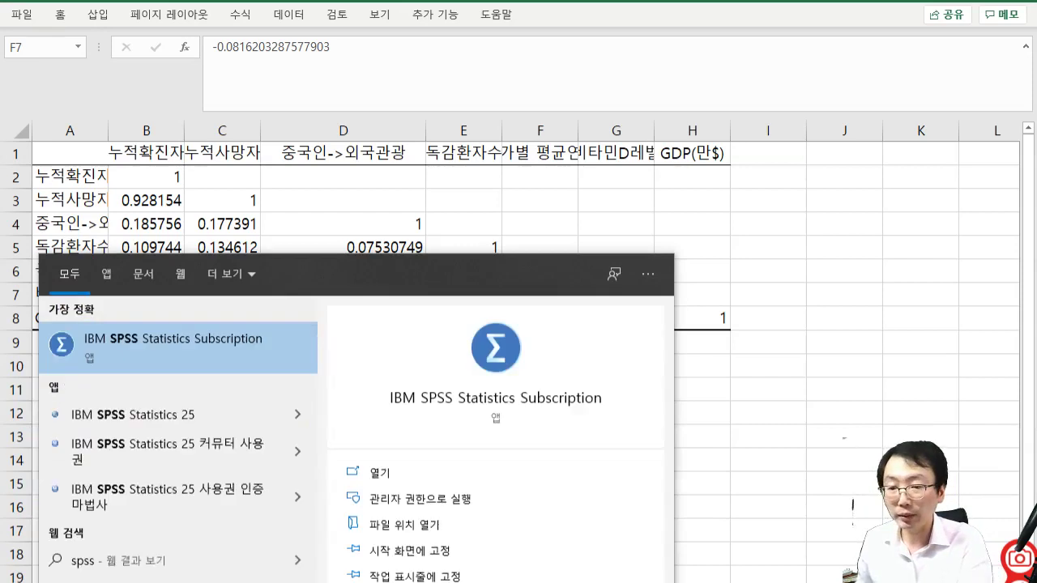
pyautogui.press('Return')
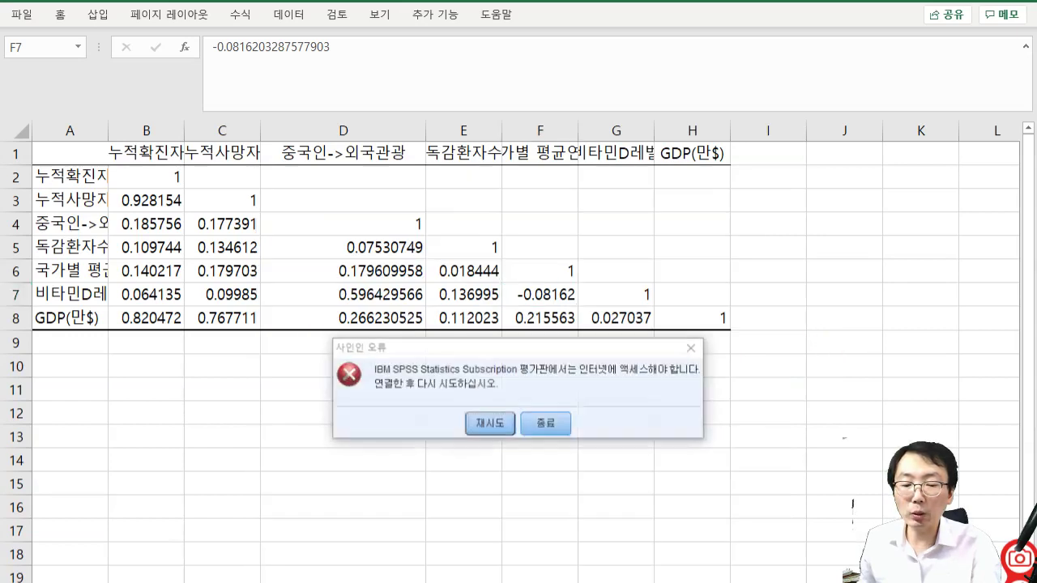
pyautogui.click(490, 424)
pyautogui.click(490, 424)
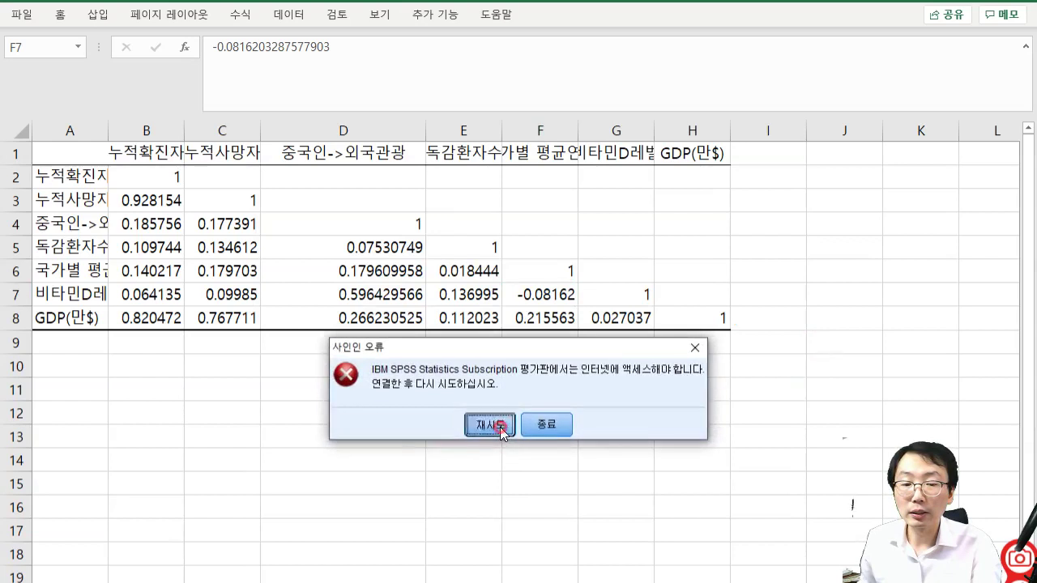
pyautogui.click(546, 424)
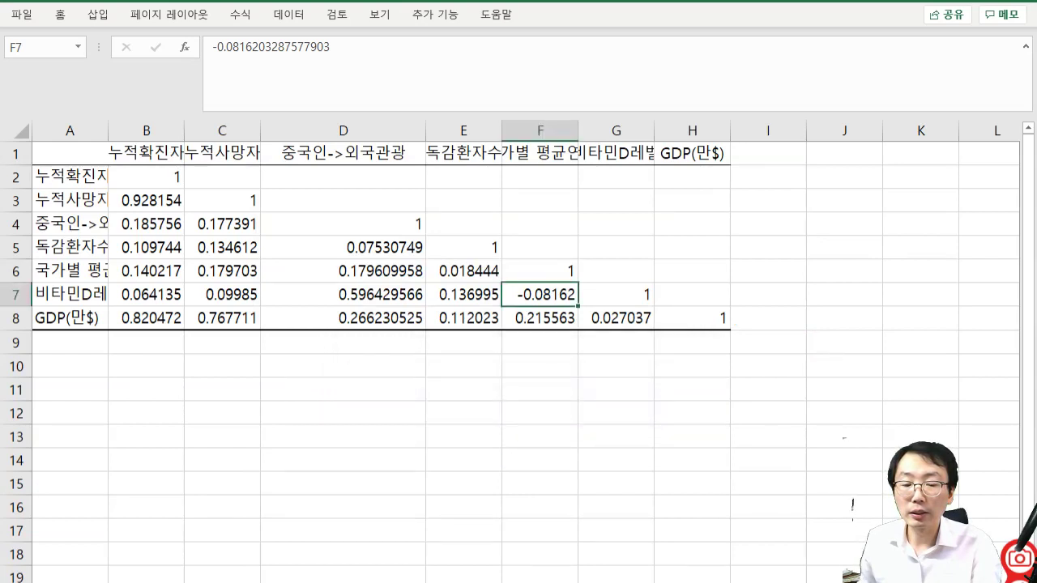
# - Return to the country data sheet and review the 중국인->외국관광, 중국여행여부, 누적확진자, 누적사망자 and WHO 지역구분 columns
pyautogui.hotkey('ctrl', 'pageup')
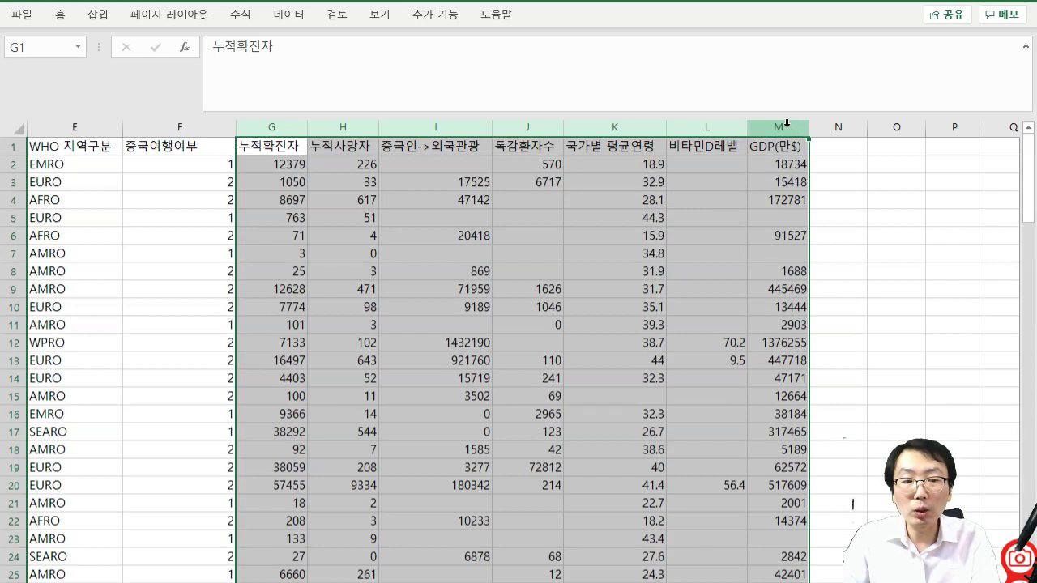
pyautogui.click(463, 129)
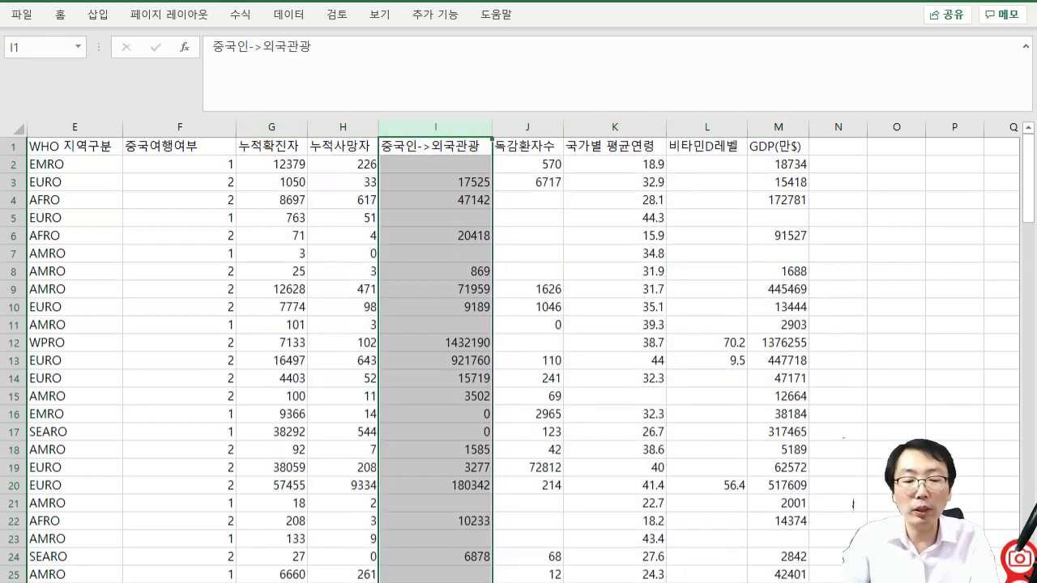
pyautogui.hscroll(-5, 406, 149)
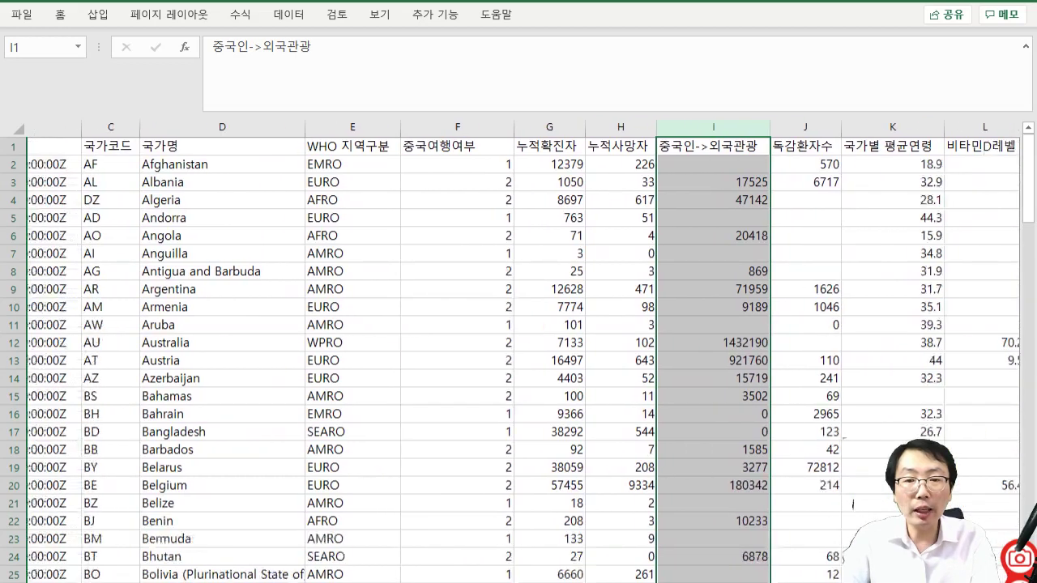
pyautogui.hscroll(2, 406, 149)
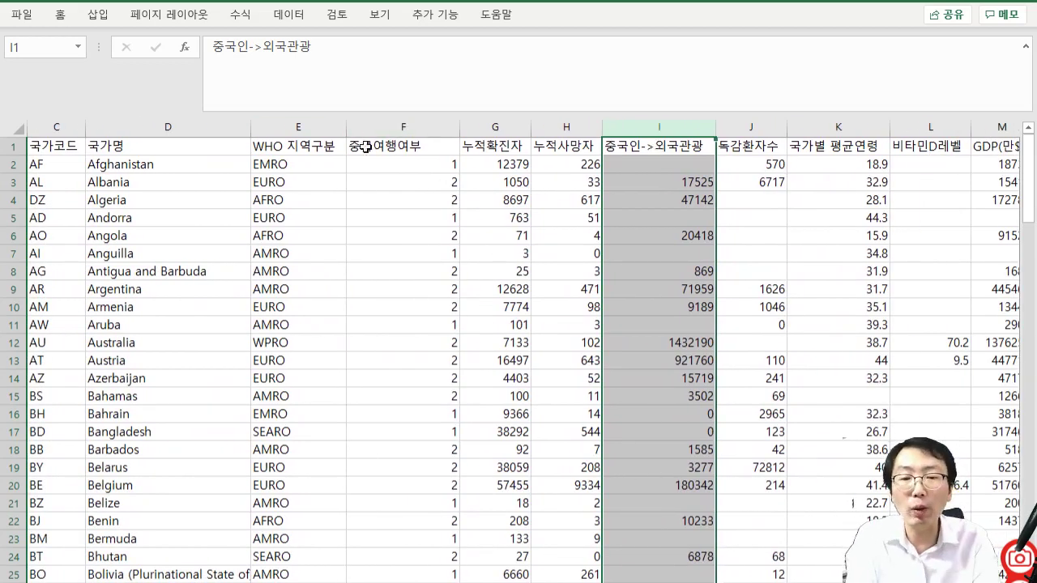
pyautogui.click(386, 130)
pyautogui.moveTo(385, 134); pyautogui.dragTo(578, 132)
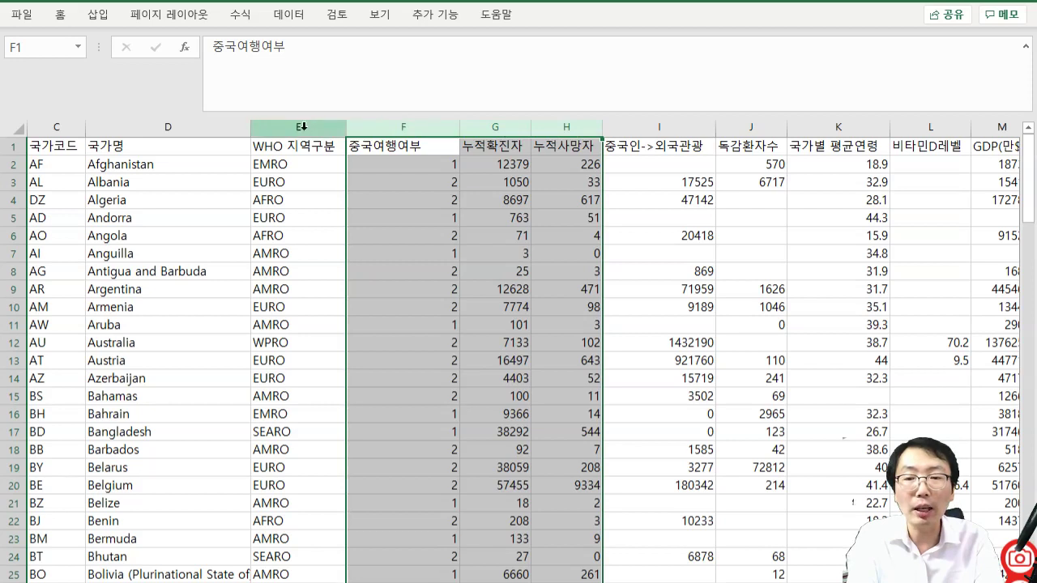
pyautogui.click(291, 164)
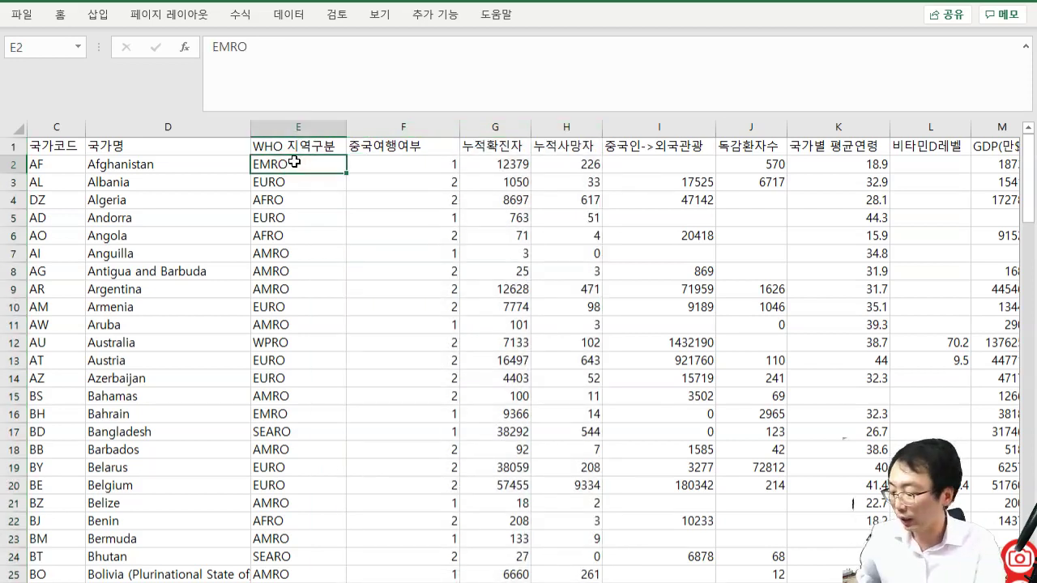
# - Widen column A to fit the index header and hide columns B:D, 날짜 through 국가명
pyautogui.press('Home')
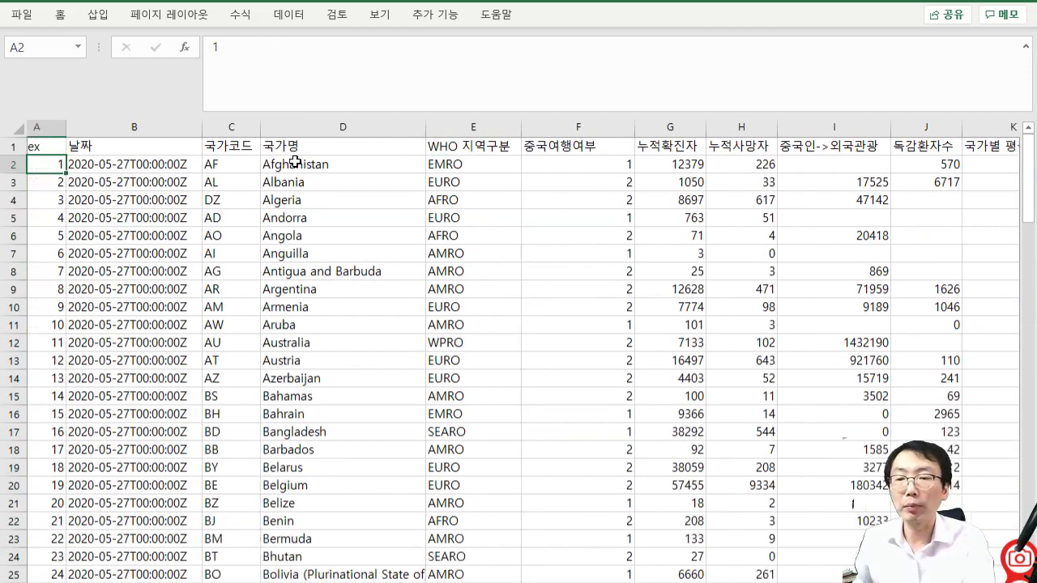
pyautogui.press('Right')
pyautogui.moveTo(146, 117); pyautogui.dragTo(125, 132)
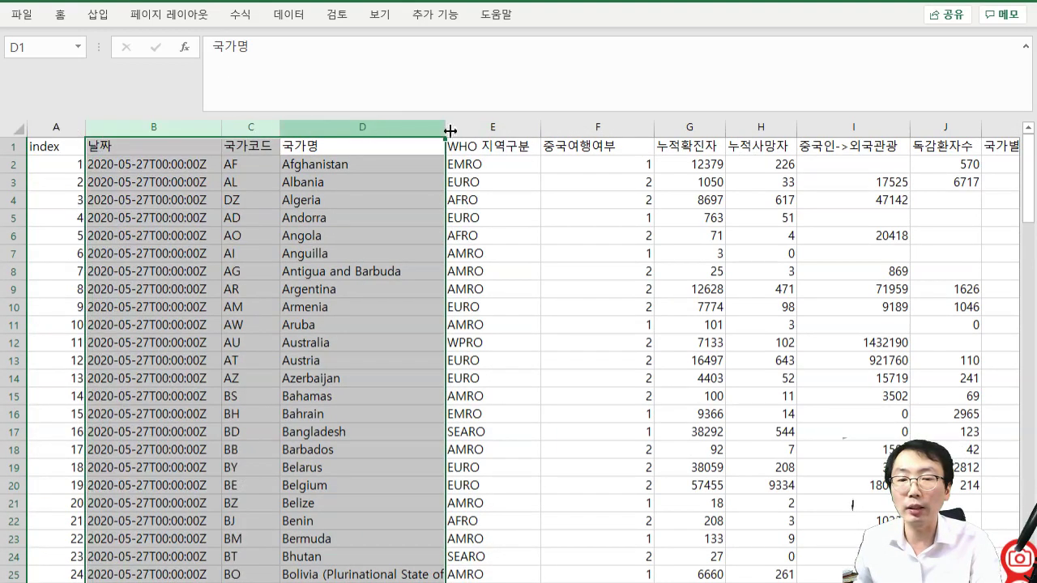
pyautogui.moveTo(446, 132); pyautogui.dragTo(85, 132)
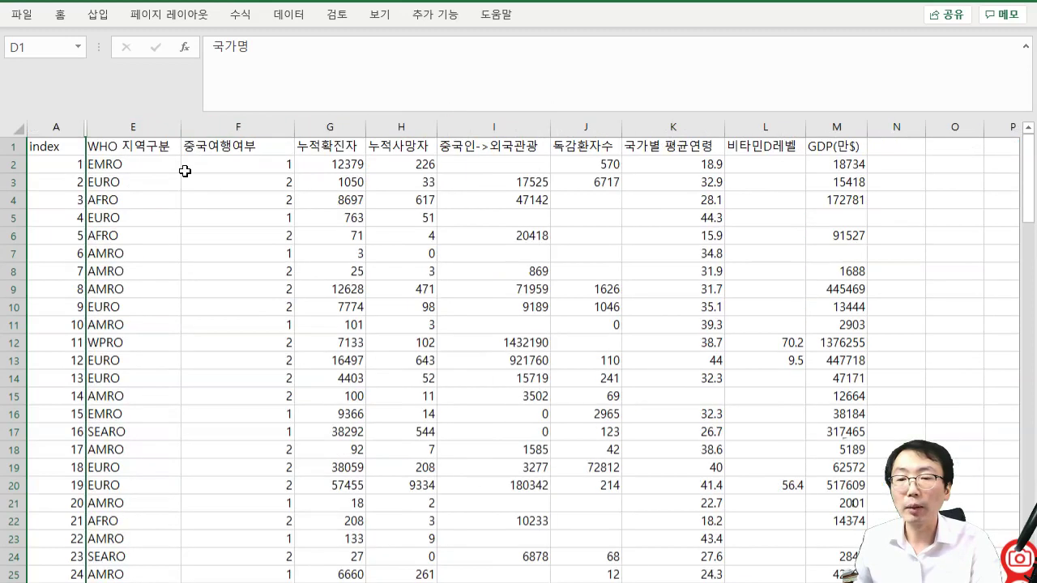
# - Freeze panes at cell E2 so the header row and index column stay in view
pyautogui.click(138, 168)
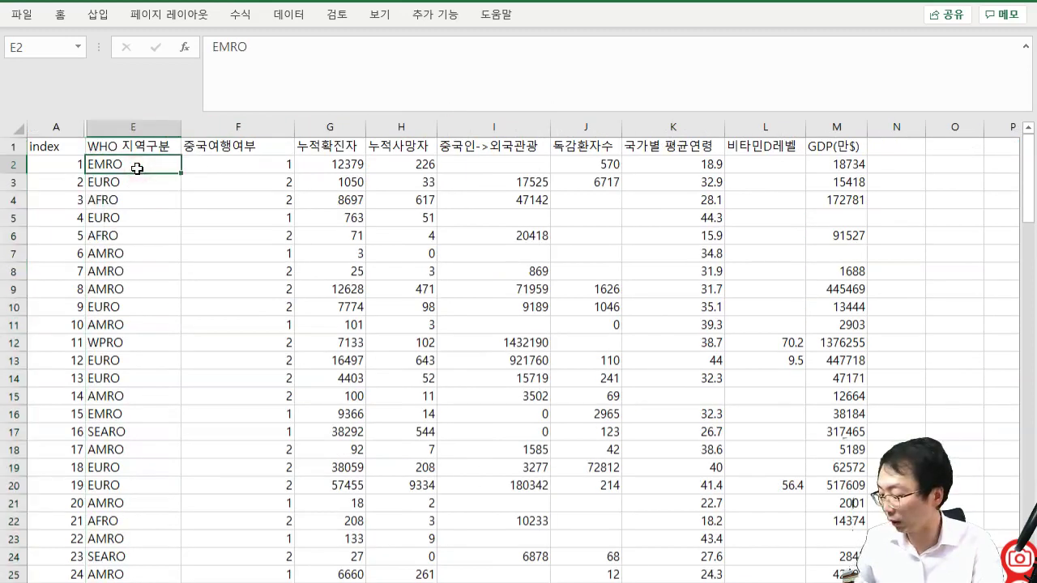
pyautogui.hotkey('alt', 'w')
pyautogui.press('f')
pyautogui.press('f')
pyautogui.click(330, 238)
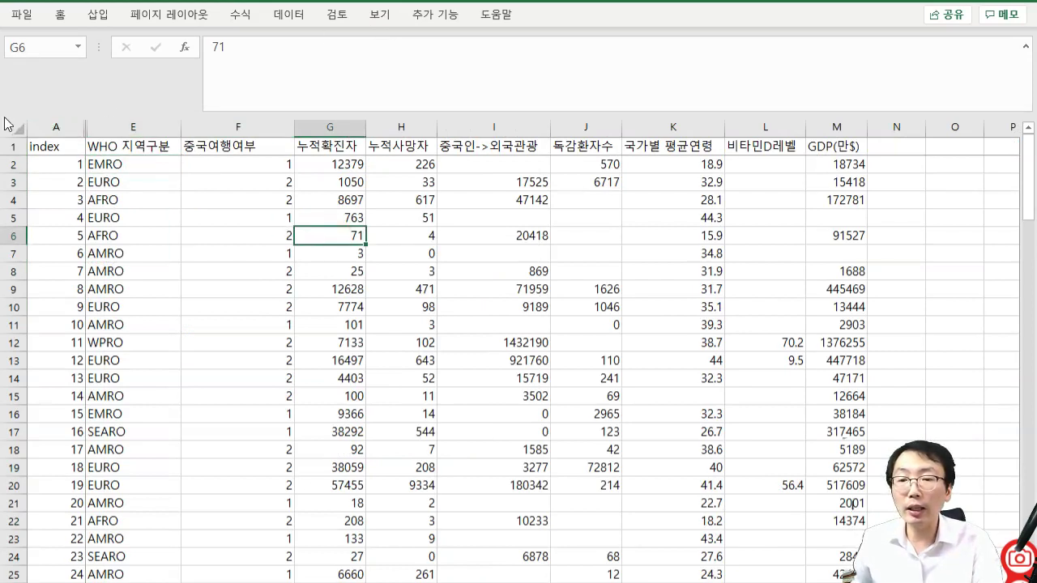
# - Open the two-sample t-test (이표본 검정) from the 통계분석 add-in in its advanced input mode (고급입력)
pyautogui.click(288, 16)
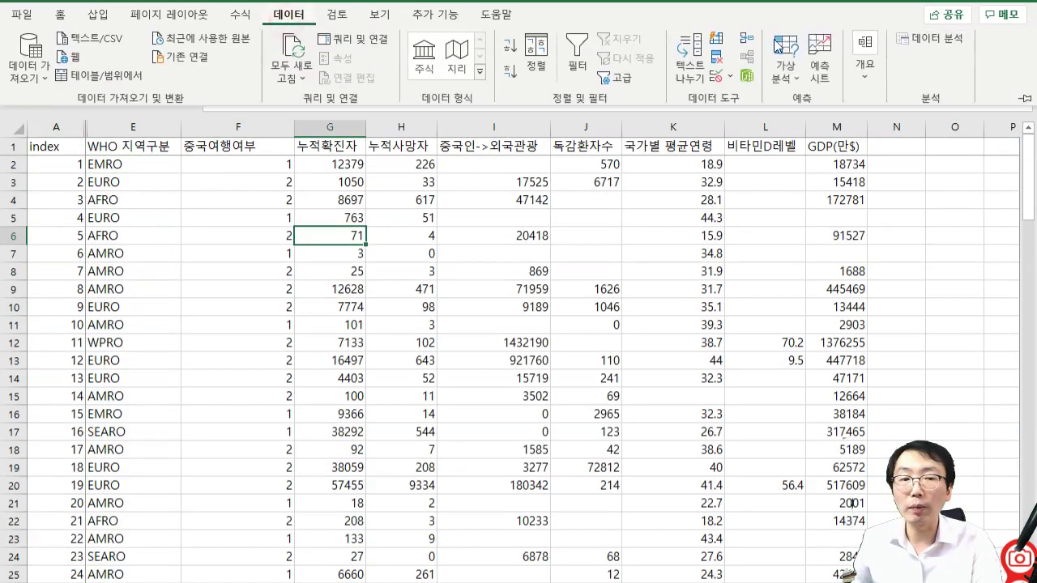
pyautogui.click(937, 39)
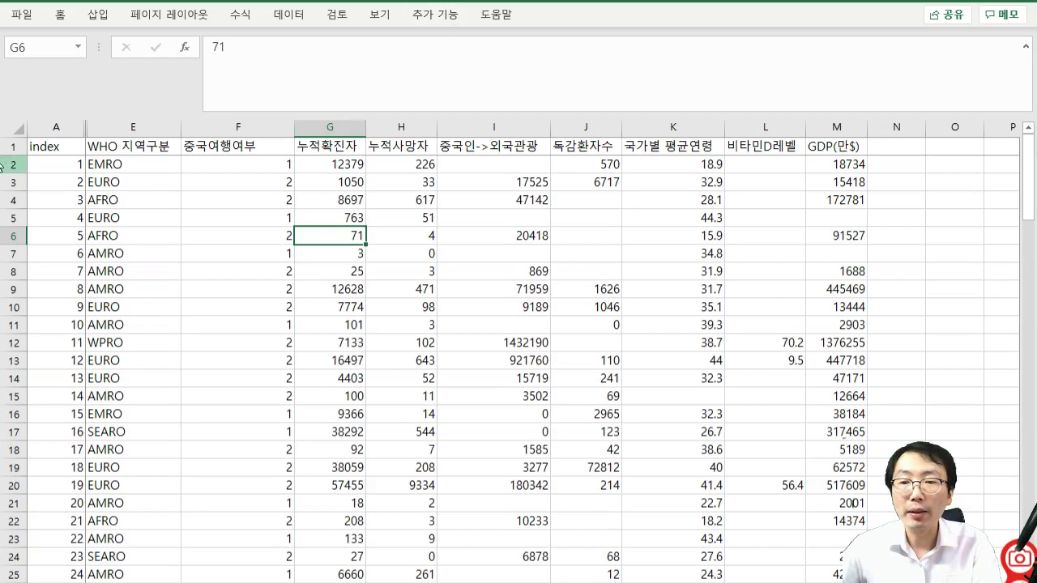
pyautogui.click(437, 14)
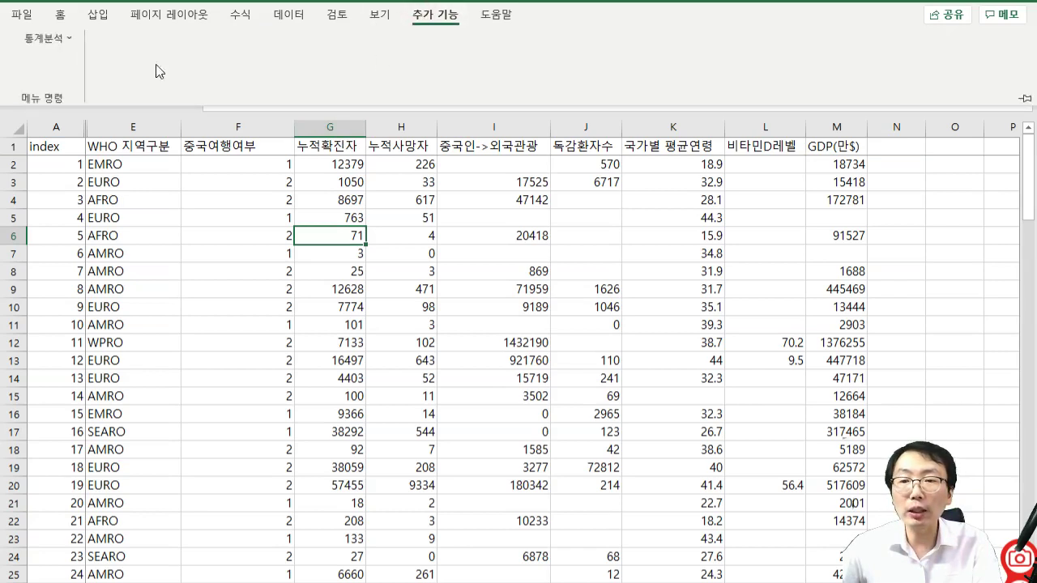
pyautogui.click(45, 38)
pyautogui.moveTo(81, 128)
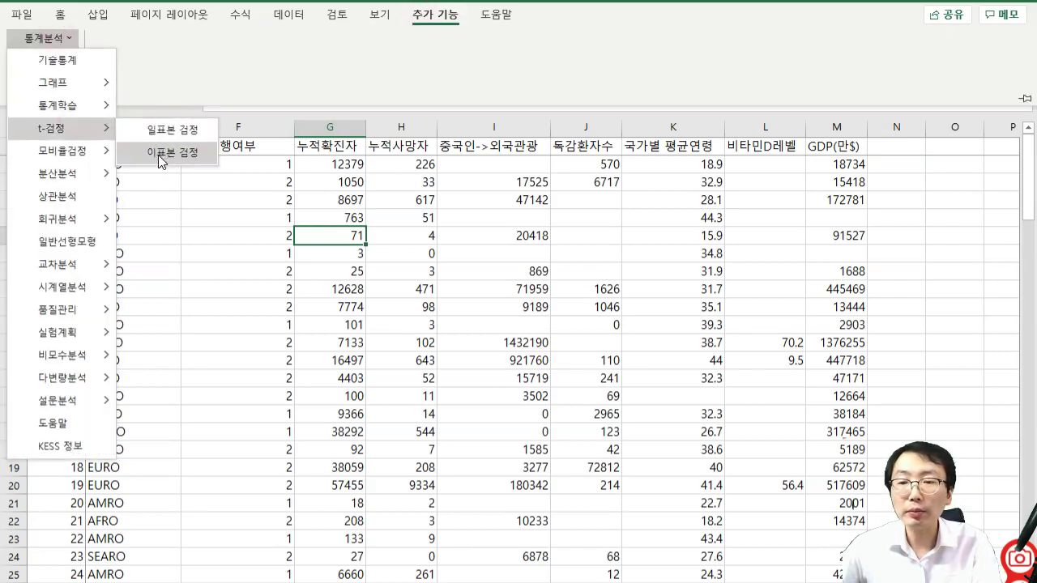
pyautogui.click(162, 153)
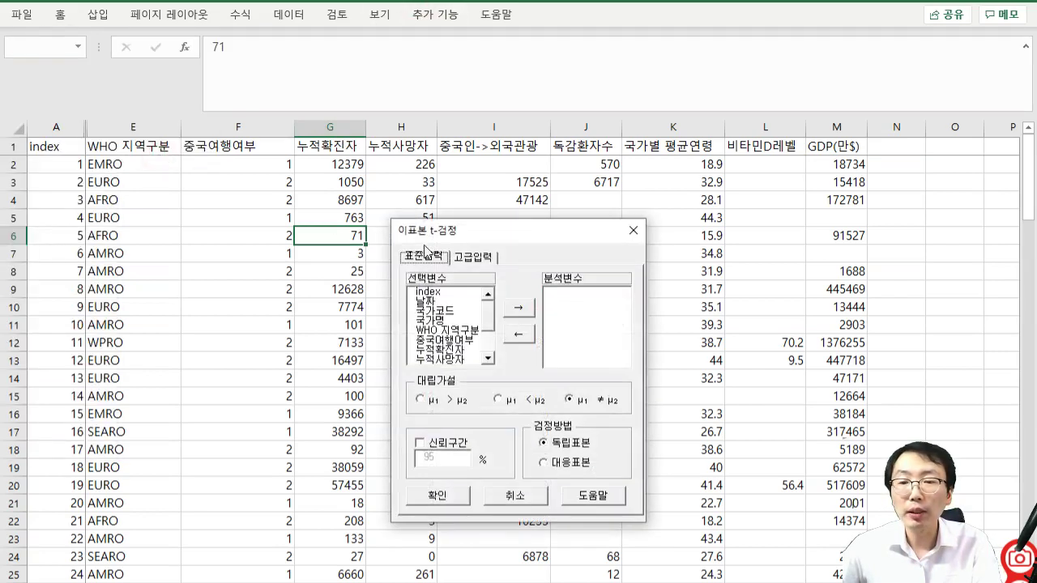
pyautogui.click(483, 263)
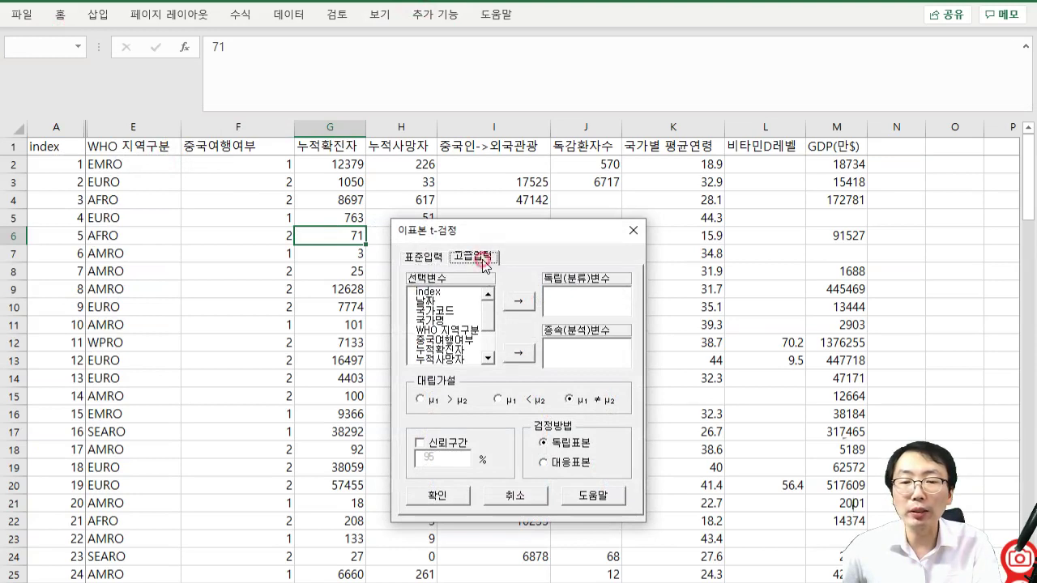
# - Run the two-sided independent-samples t-test with 중국여행여부 as the classification variable and 누적확진자 as the dependent variable
pyautogui.click(458, 340)
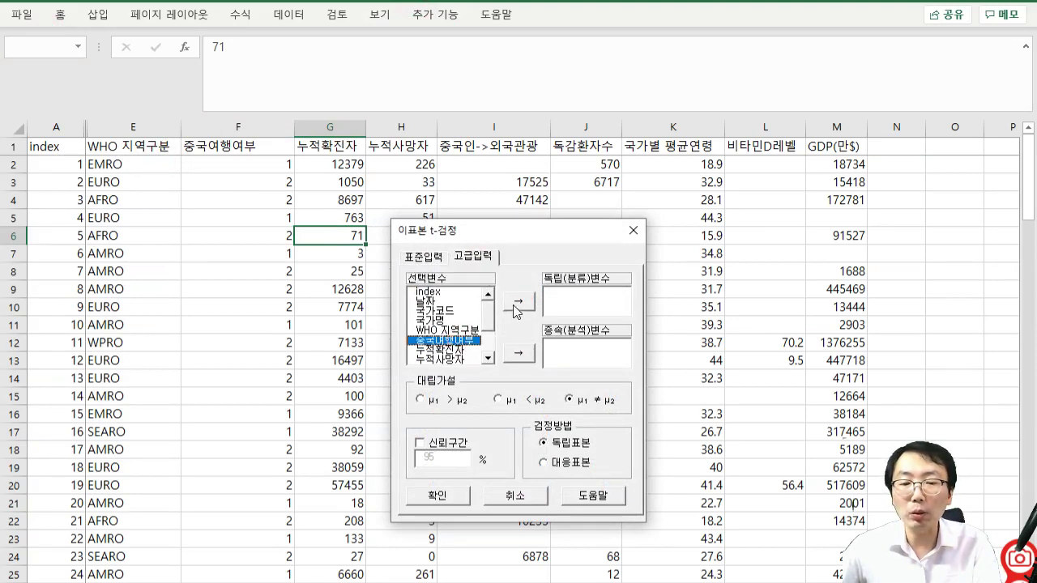
pyautogui.click(515, 303)
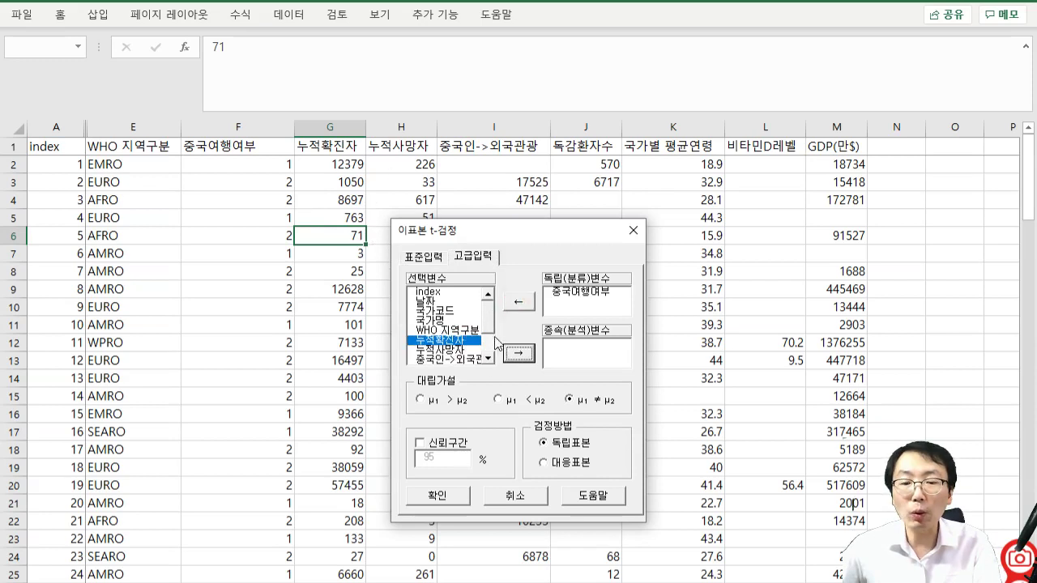
pyautogui.click(491, 327)
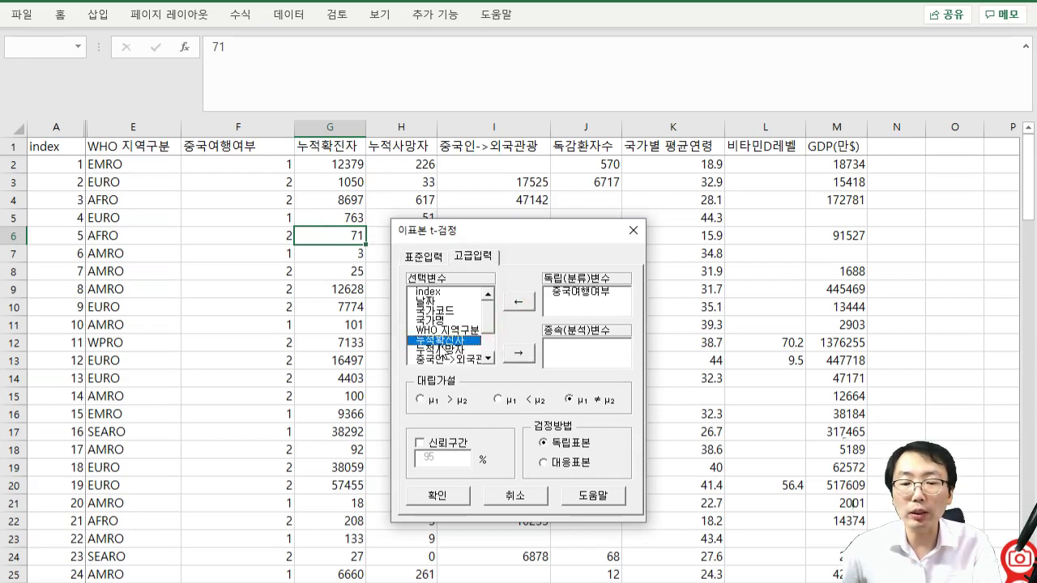
pyautogui.click(519, 353)
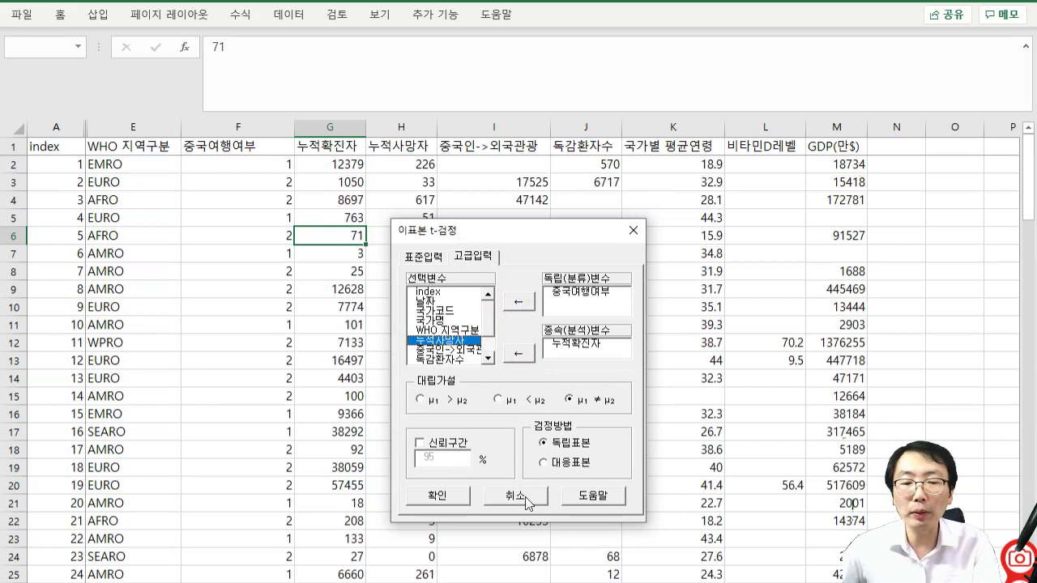
pyautogui.click(438, 495)
# - Examine the t-test output: group counts, the equal-variance test's significance, and the unequal-variance (이분산) row's significance
pyautogui.scroll(-6, 525, 398)
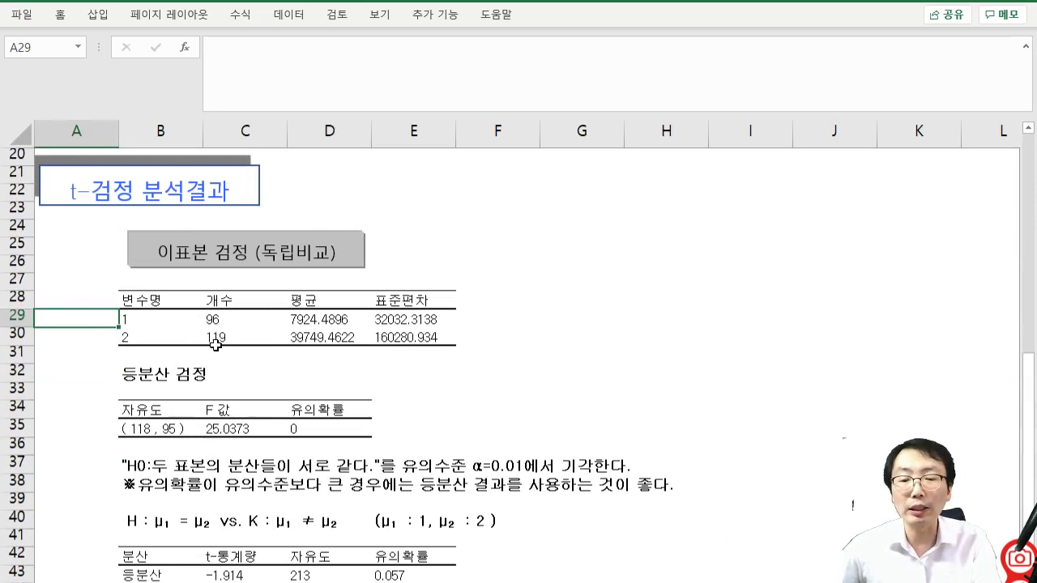
pyautogui.click(223, 340)
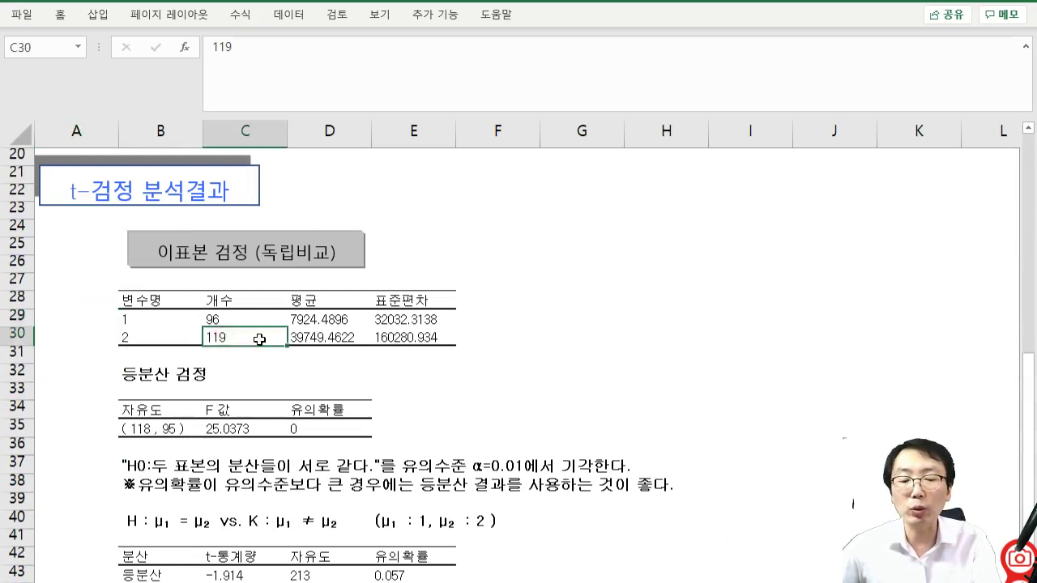
pyautogui.scroll(-1, 259, 340)
pyautogui.click(310, 376)
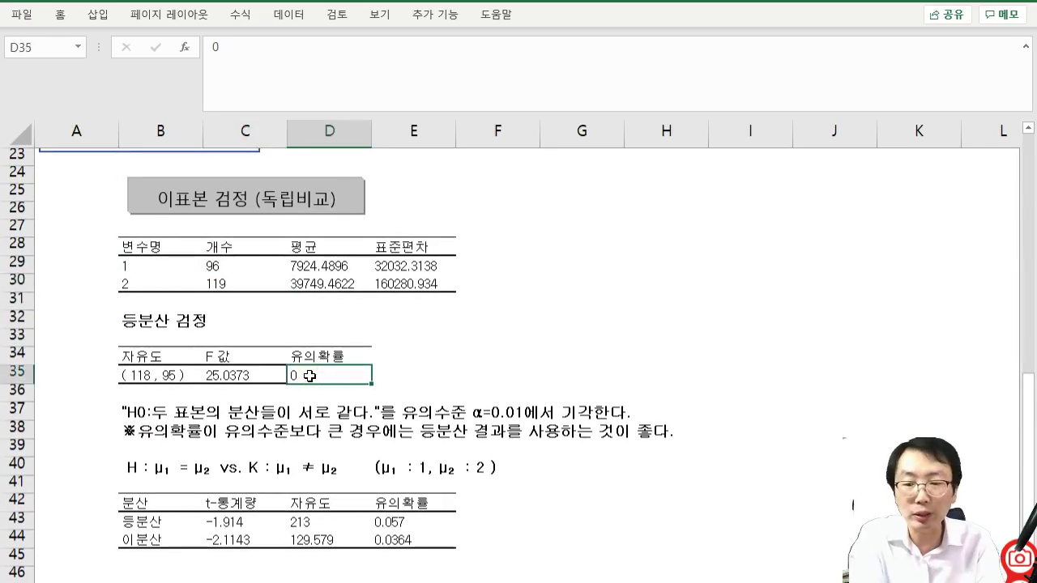
pyautogui.moveTo(142, 538); pyautogui.dragTo(450, 542)
pyautogui.click(424, 539)
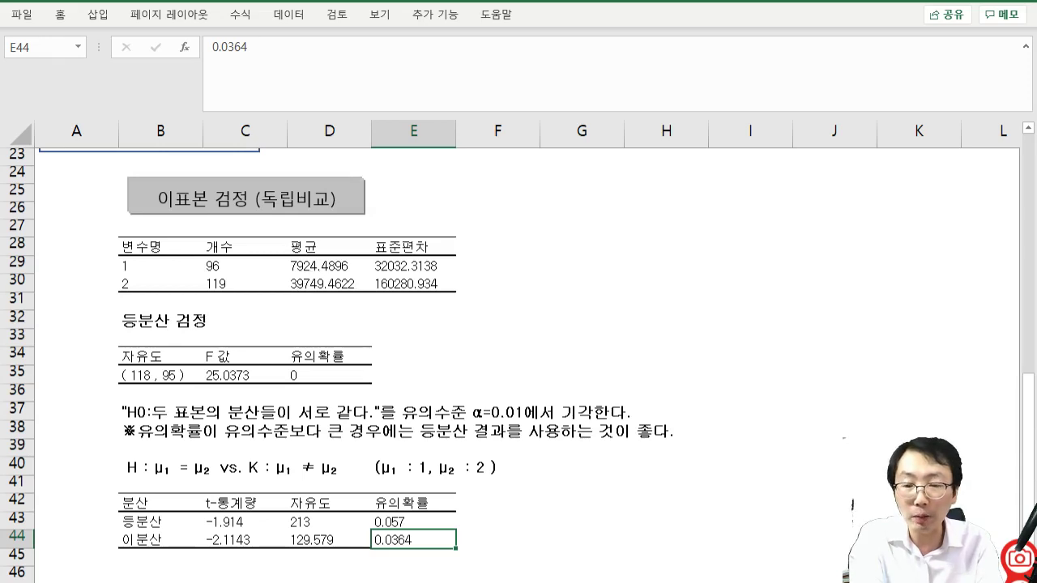
pyautogui.hotkey('ctrl', 'pageup')
pyautogui.hotkey('ctrl', 'pageup')
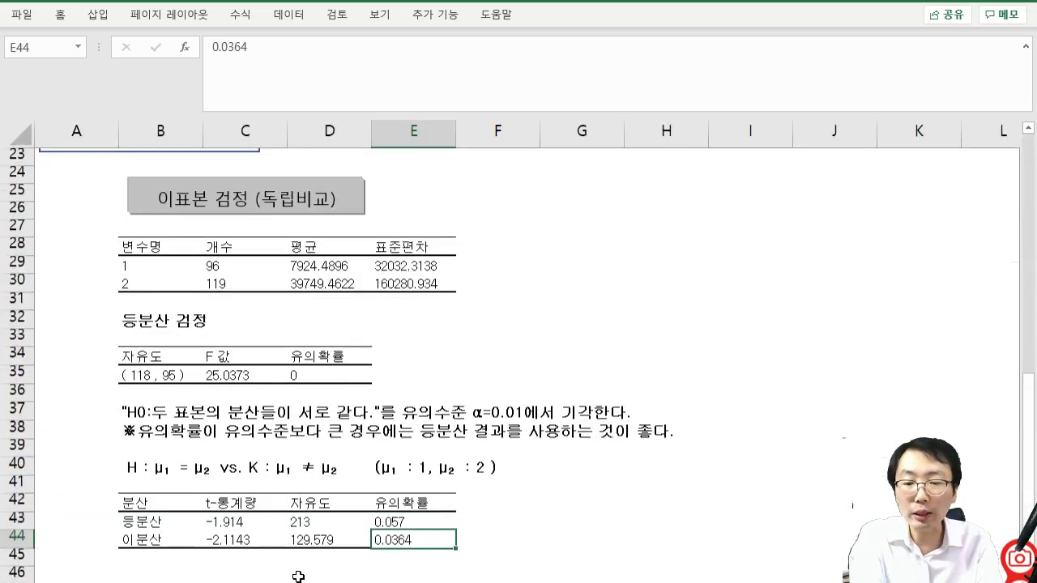
pyautogui.scroll(5, 429, 346)
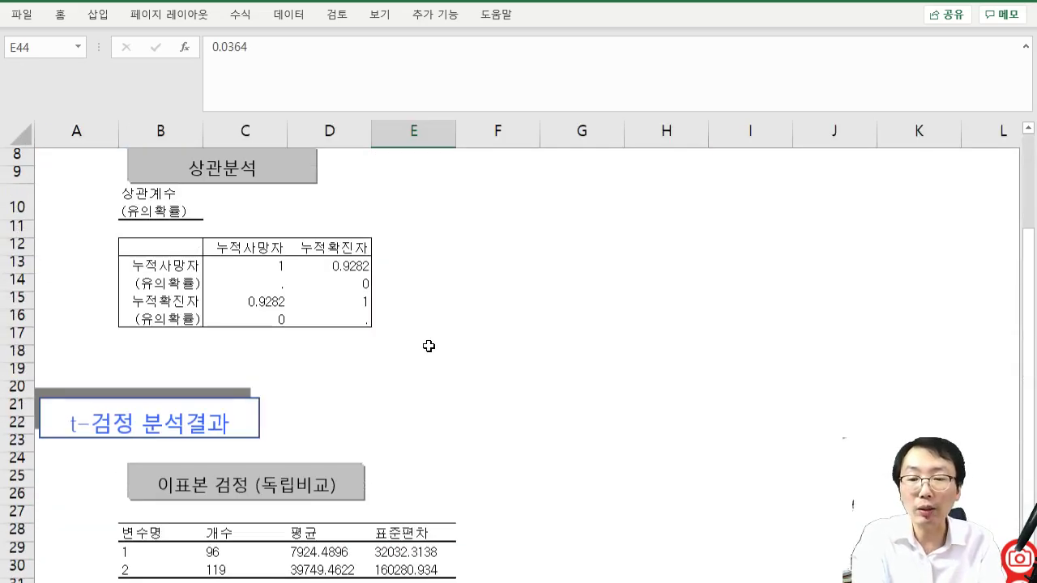
pyautogui.scroll(-2, 457, 343)
pyautogui.scroll(-3, 457, 342)
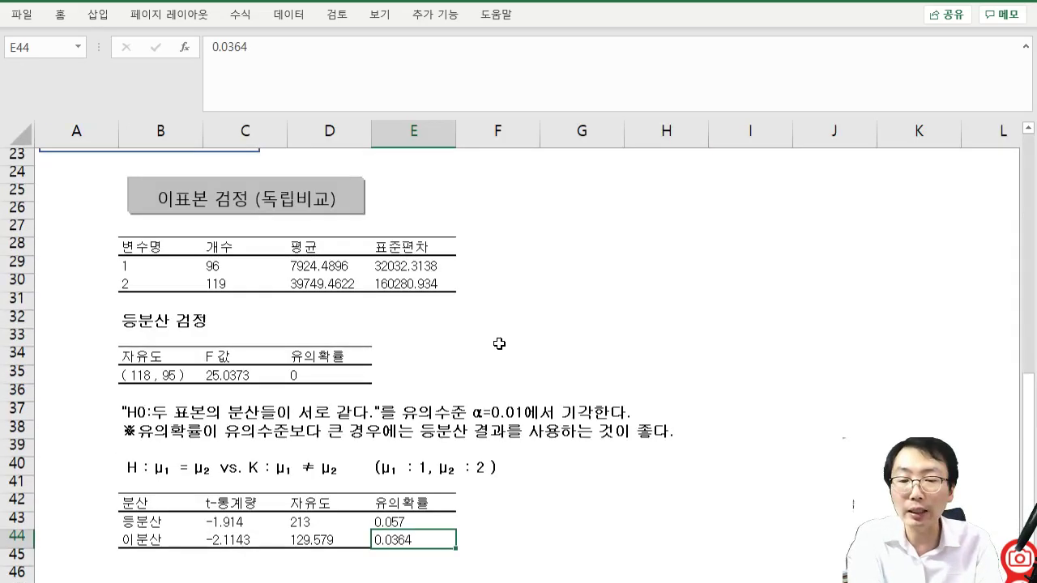
# - Label group 1 beside the t-test summary table by entering 중국인 방문 없는 in cell F29
pyautogui.click(548, 281)
pyautogui.click(531, 281)
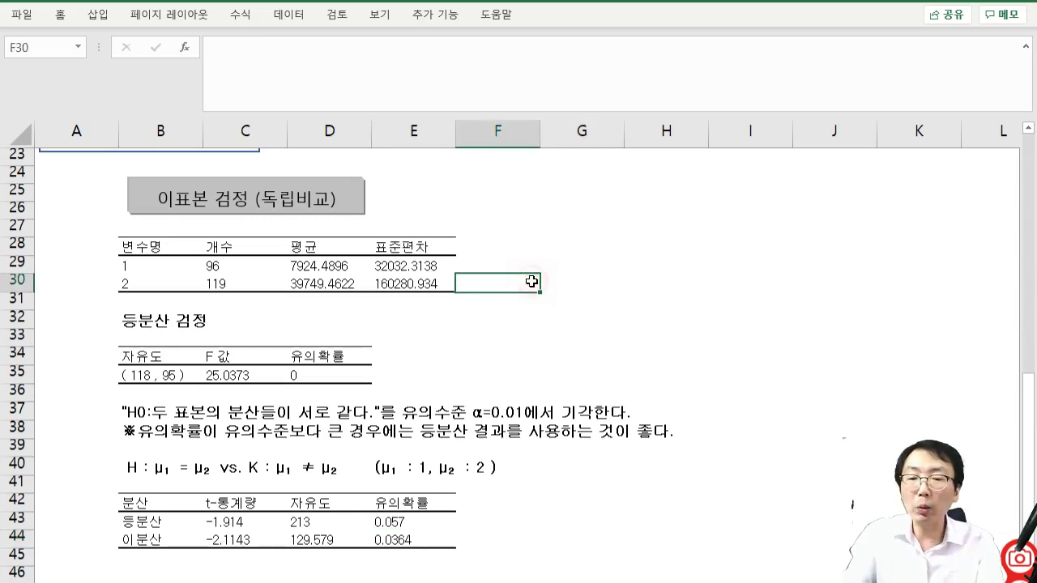
pyautogui.press('Right')
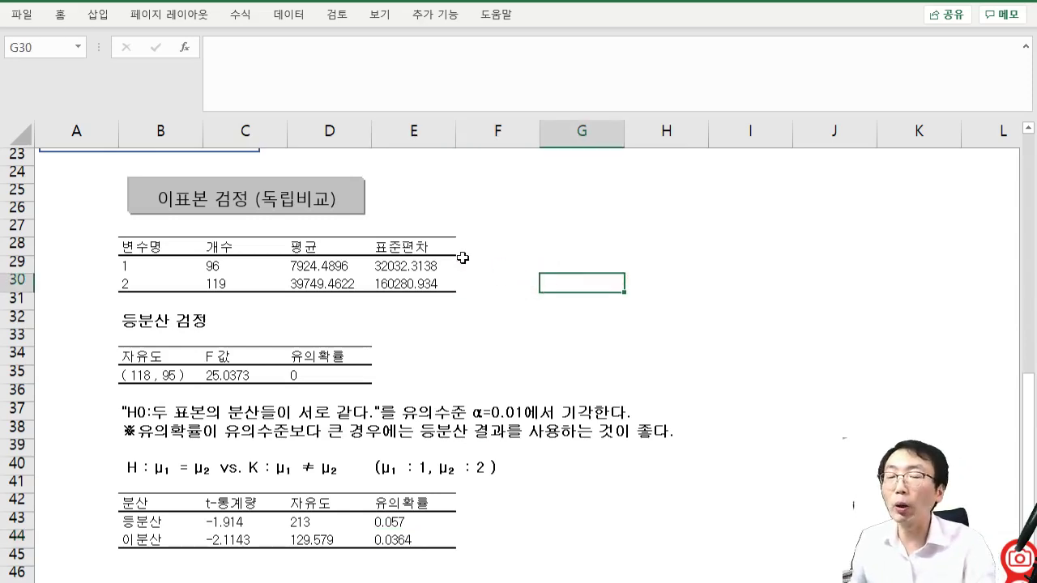
pyautogui.press('Up')
pyautogui.press('Left')
pyautogui.write('주')
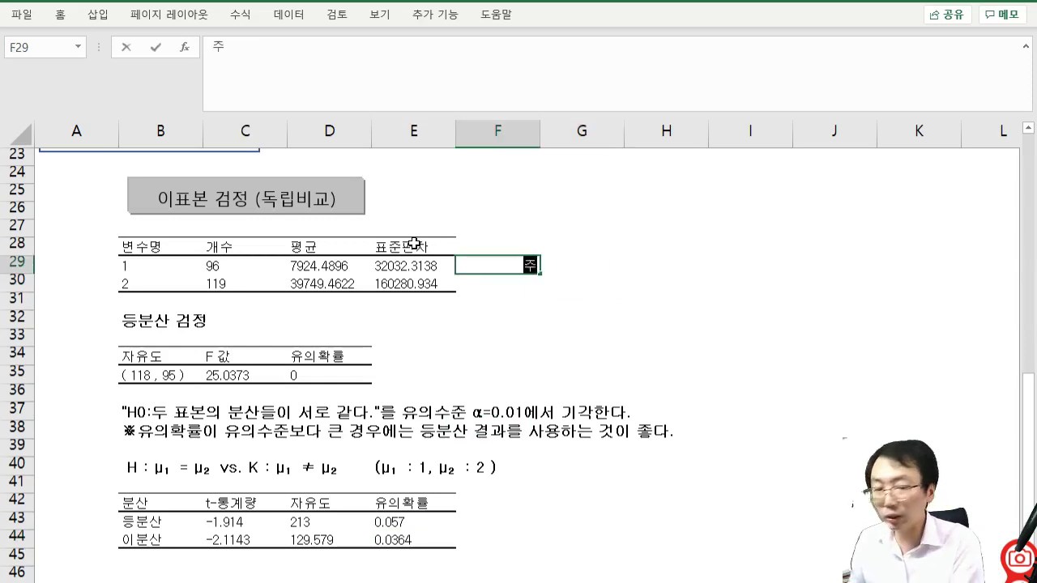
pyautogui.write('ㅇ국인')
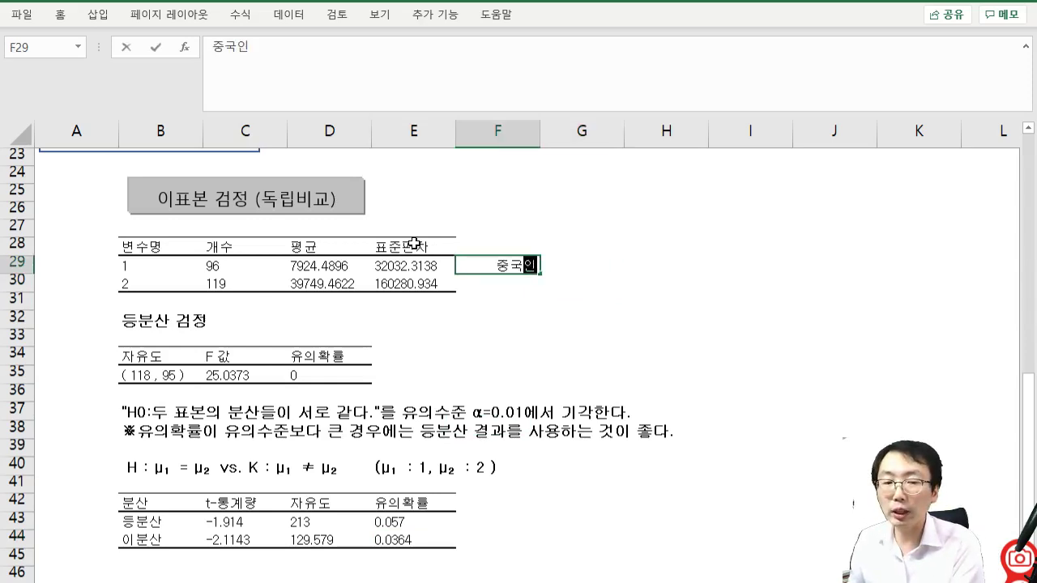
pyautogui.write(' 바')
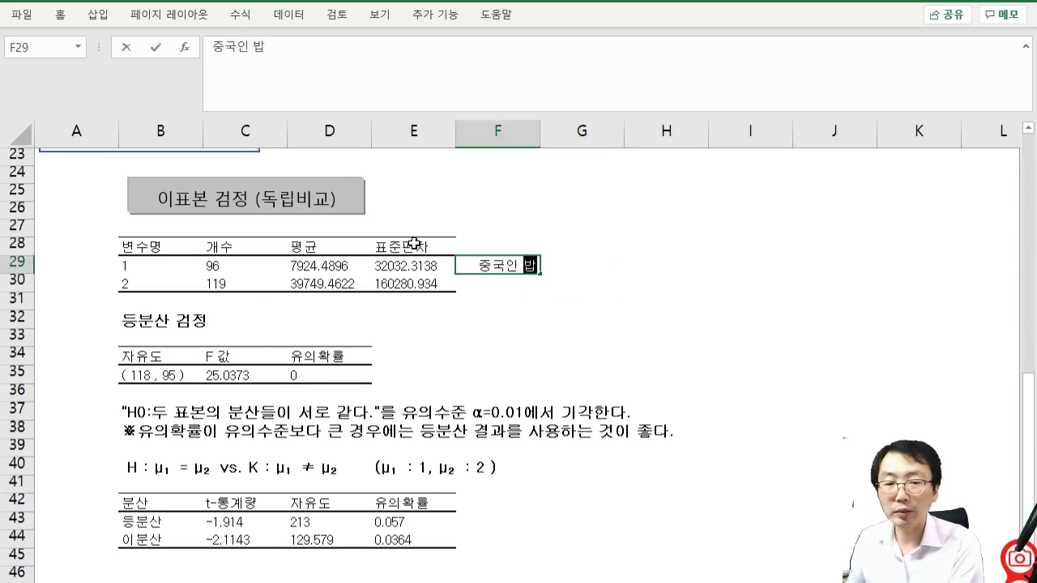
pyautogui.write('ㅇ문 없는')
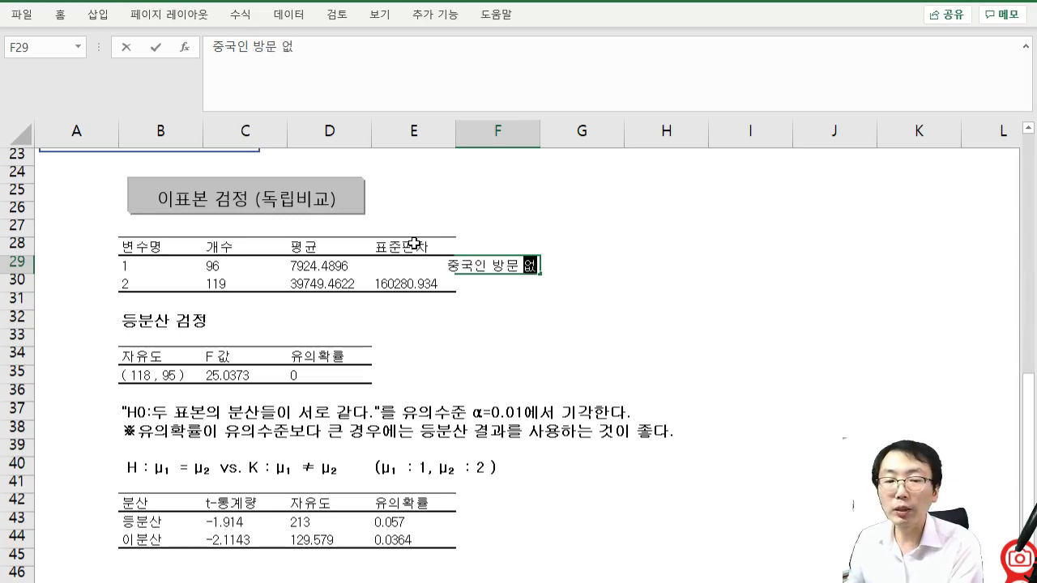
pyautogui.press('Return')
# - Label group 2 as 있는 in cell F30 and add the remark 높다. in G30
pyautogui.write('있ㄴ')
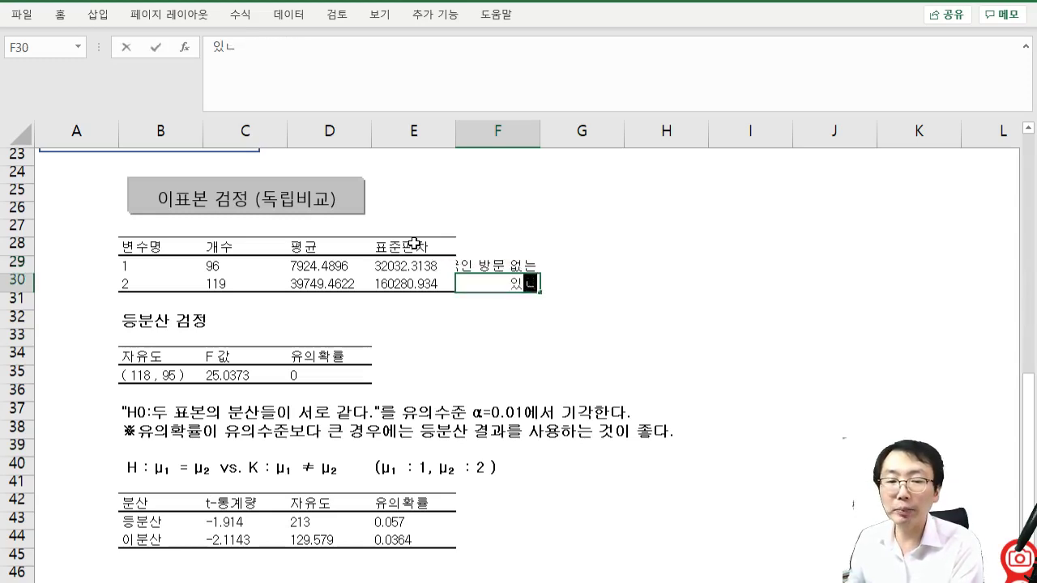
pyautogui.write('ㅡ')
pyautogui.press('Tab')
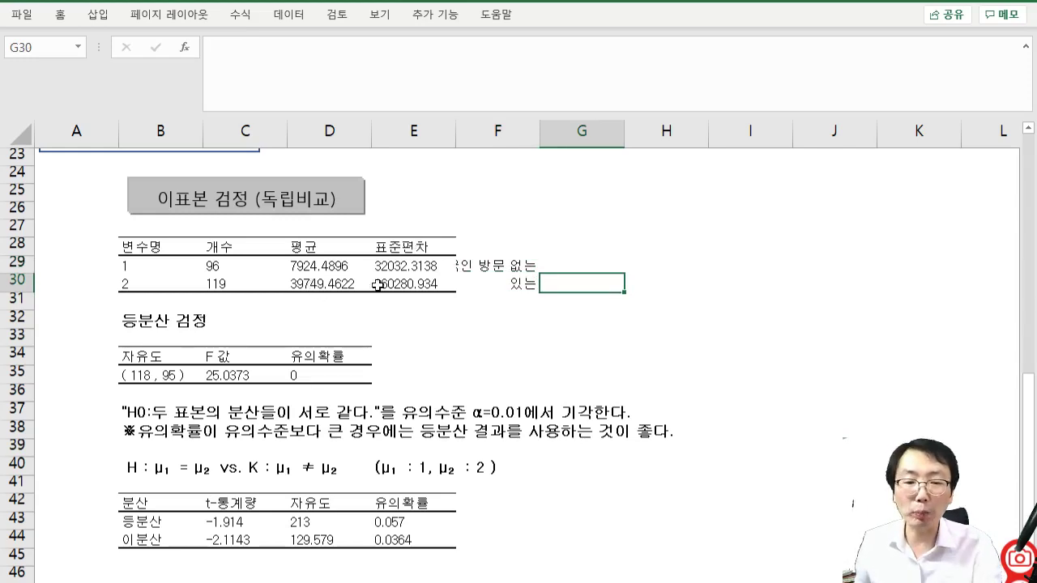
pyautogui.write('높')
pyautogui.write('다.')
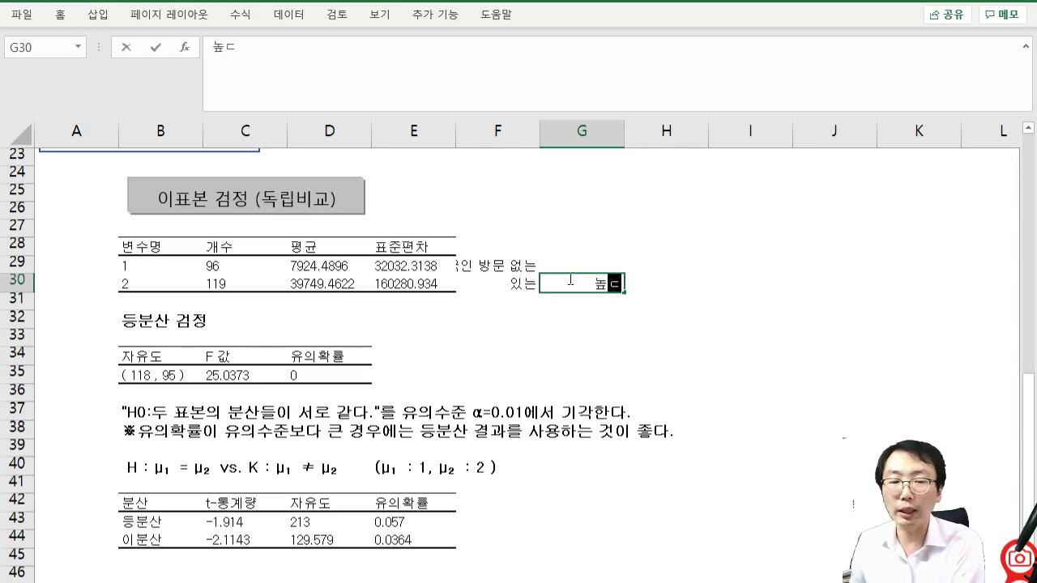
pyautogui.press('Return')
# - Write the interpretation note 방문하면 확진자 in cell F32, beside the equal-variance test heading
pyautogui.press('Left')
pyautogui.press('Down')
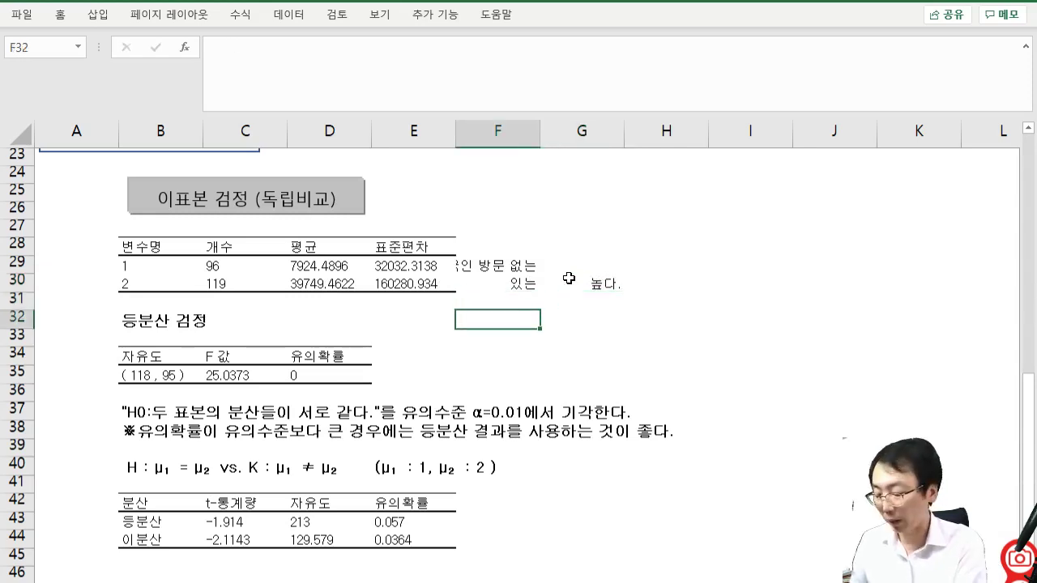
pyautogui.write('방문하면')
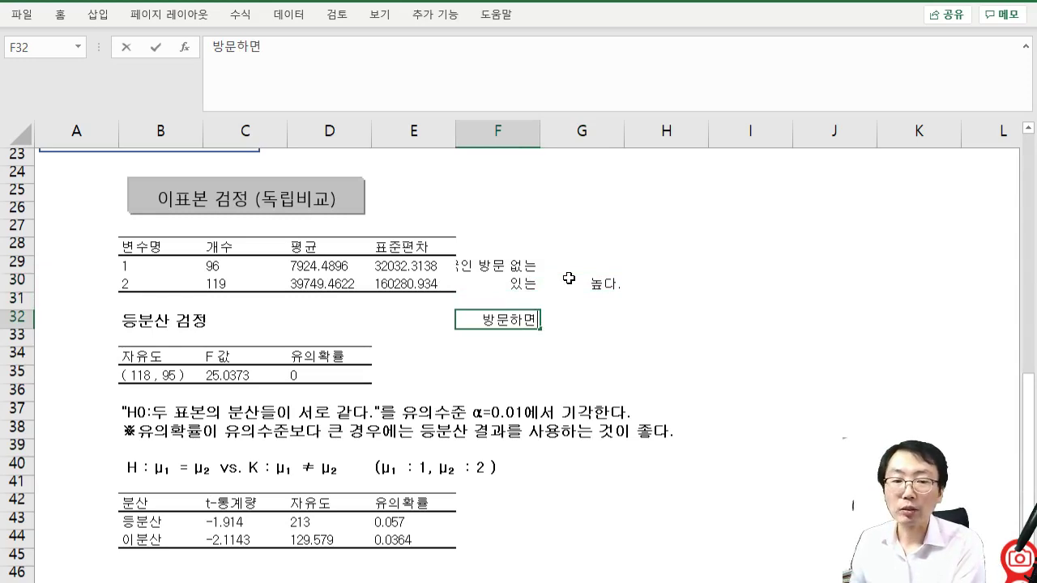
pyautogui.write(' 확진자')
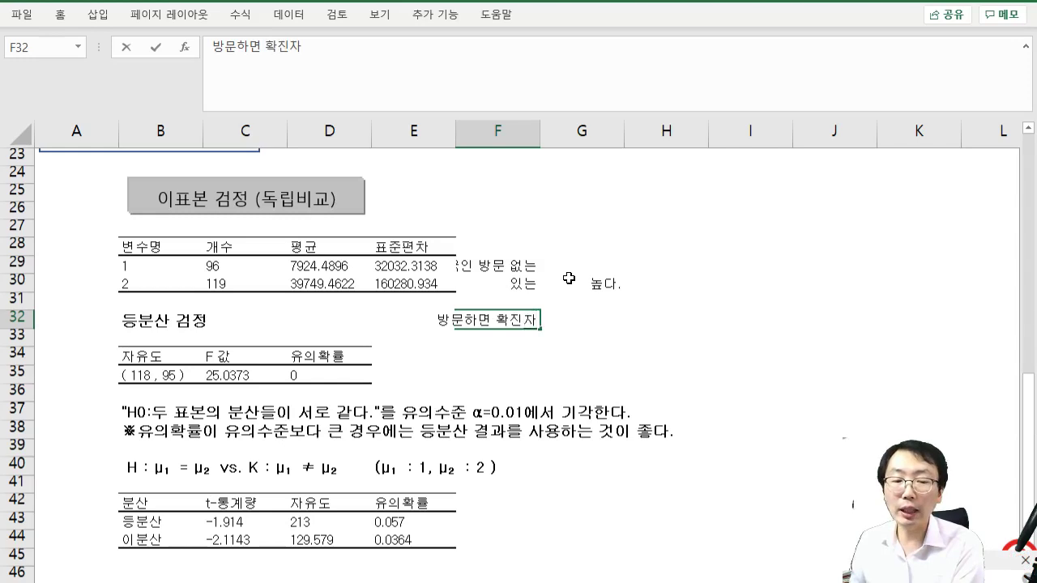
# - Dismiss the pop-up notification and exit the 알약 antivirus program, confirming its shutdown
pyautogui.click(1026, 561)
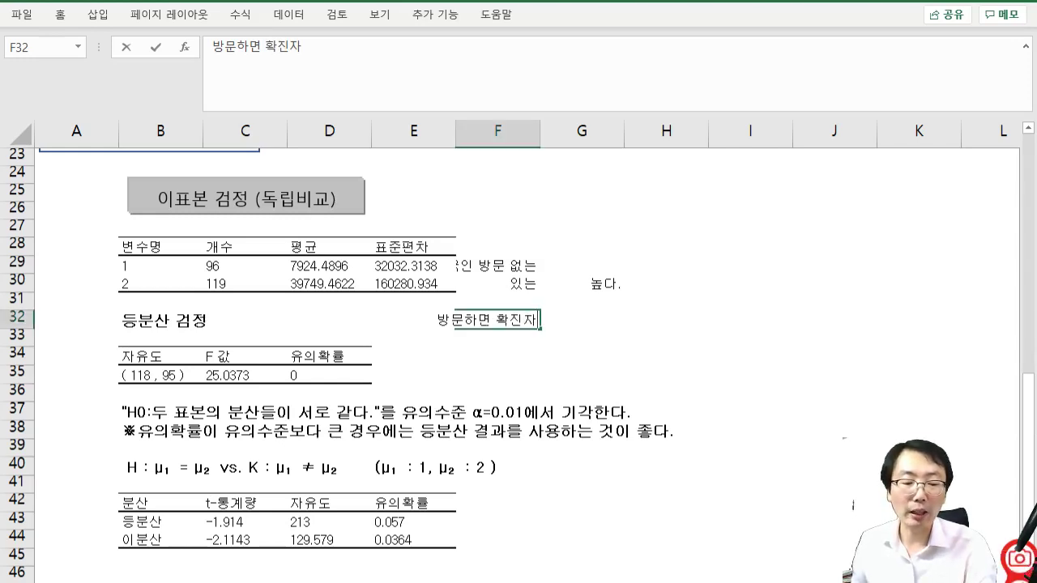
pyautogui.rightClick(956, 582)
pyautogui.click(956, 581)
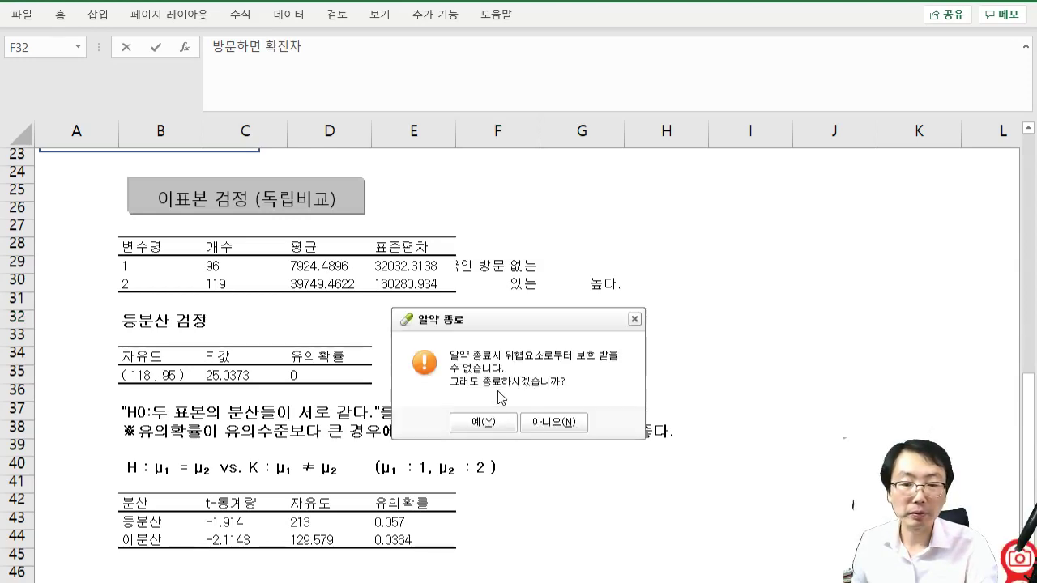
pyautogui.click(491, 422)
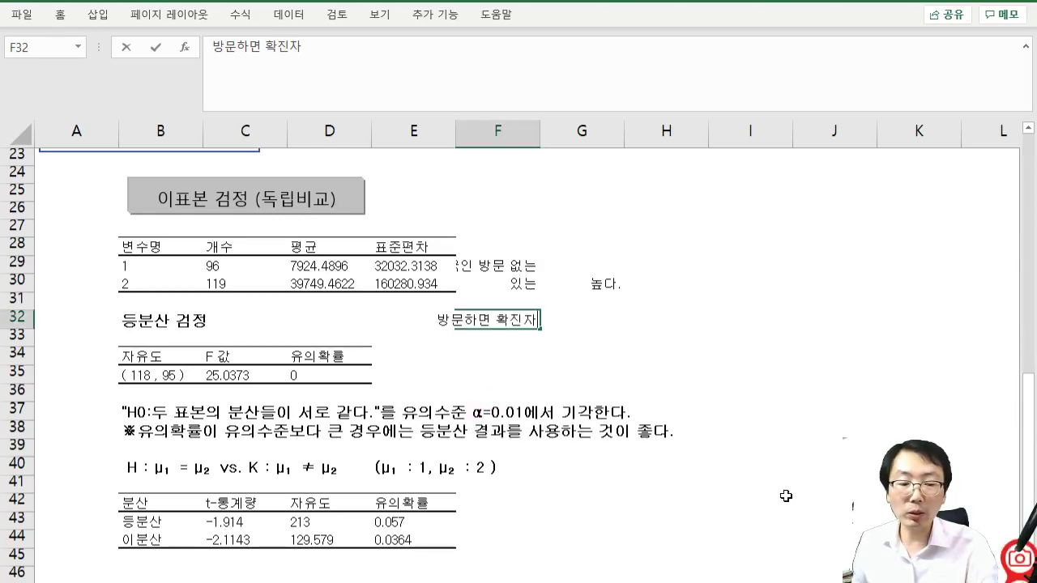
# - Commit the note in F32 and return to the 분석1 data sheet
pyautogui.click(668, 358)
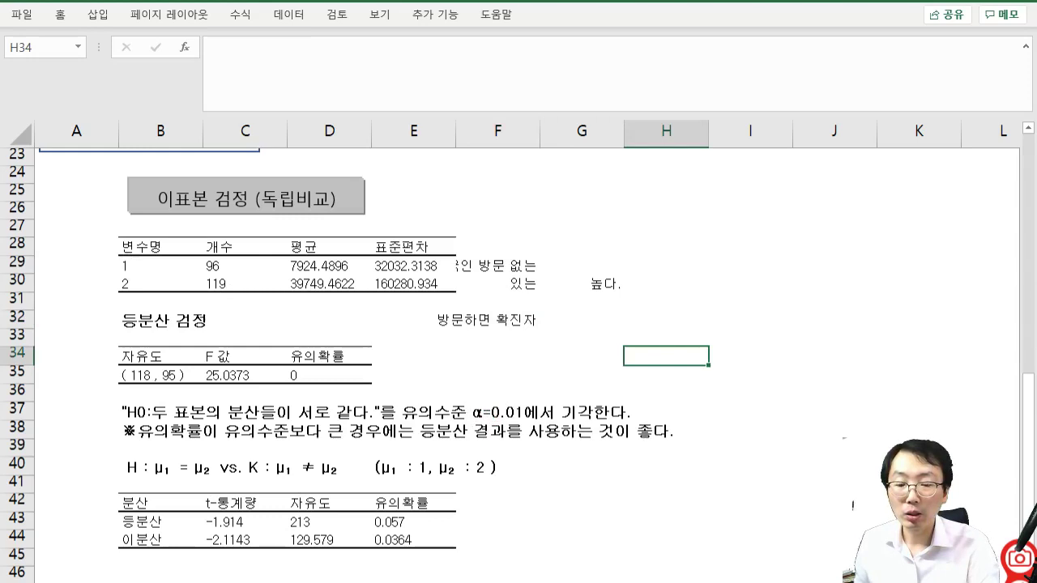
pyautogui.click(476, 581)
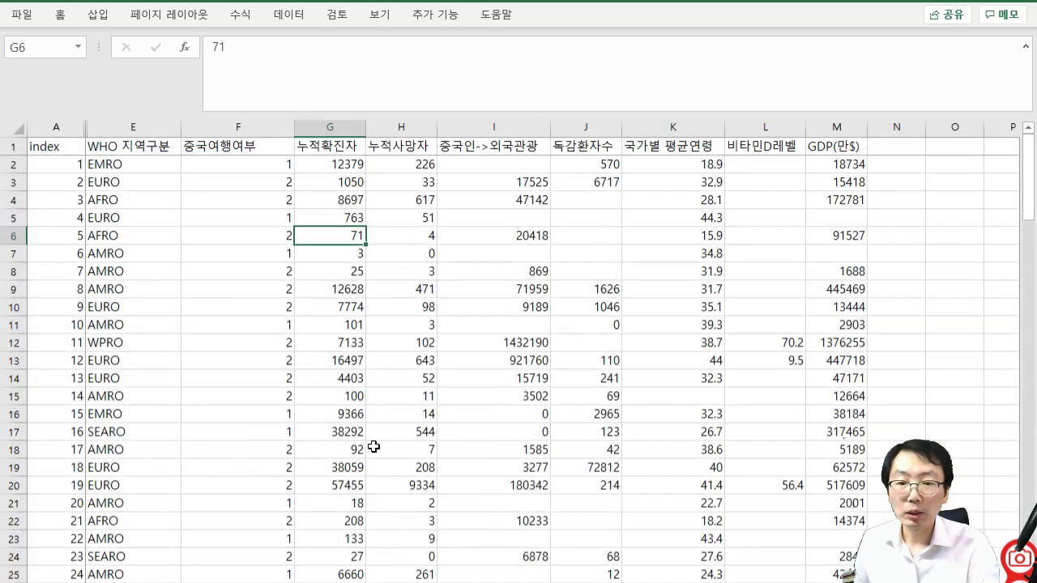
pyautogui.click(380, 127)
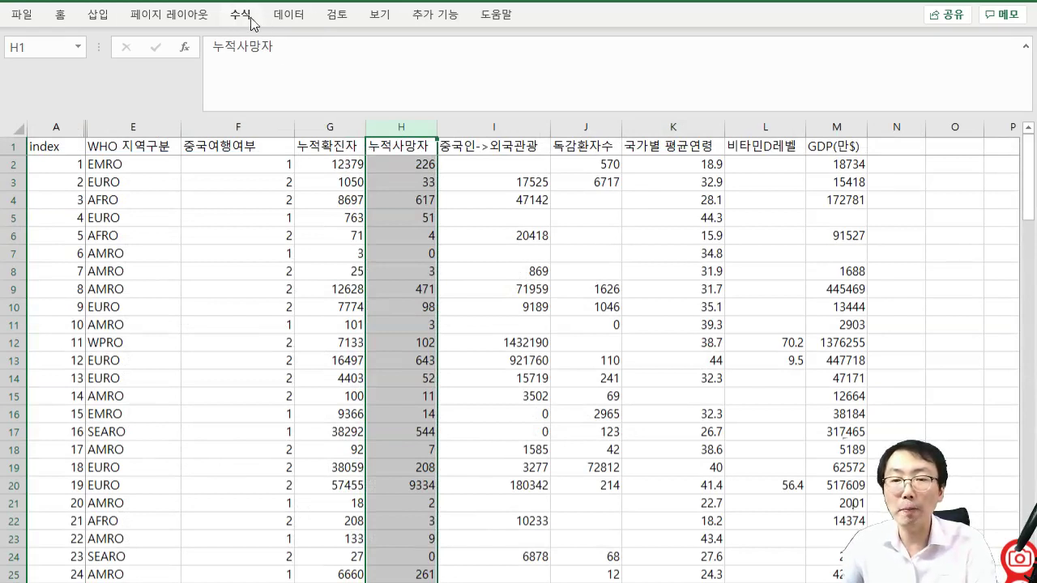
pyautogui.click(429, 16)
pyautogui.click(44, 38)
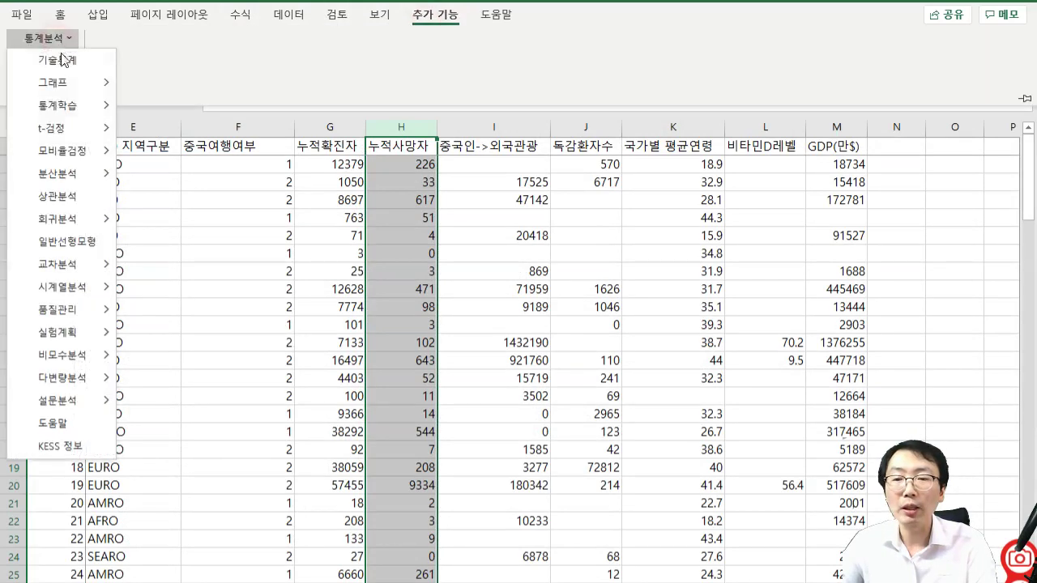
pyautogui.moveTo(73, 128)
pyautogui.click(169, 153)
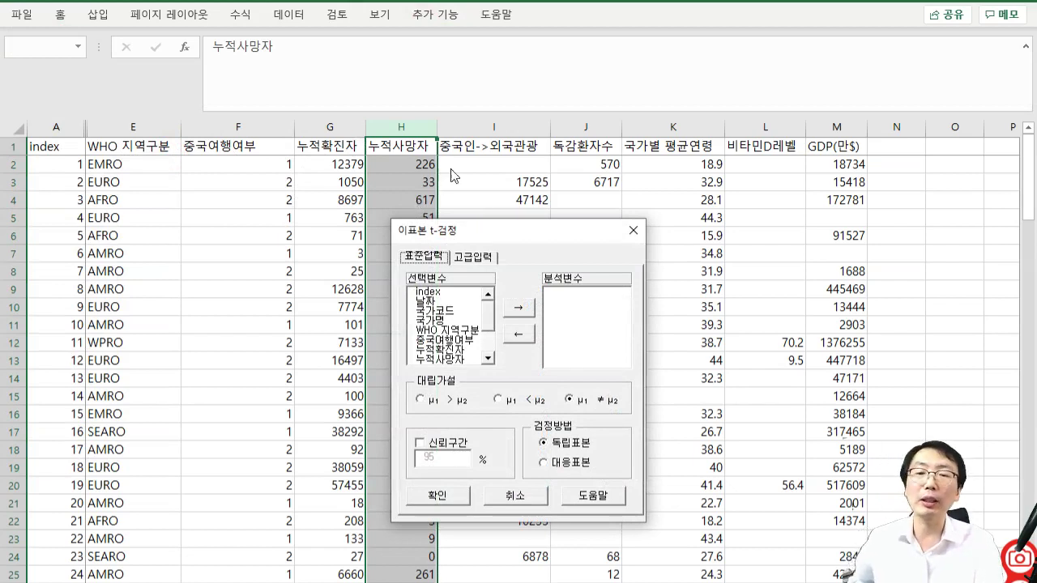
pyautogui.click(535, 497)
pyautogui.click(539, 217)
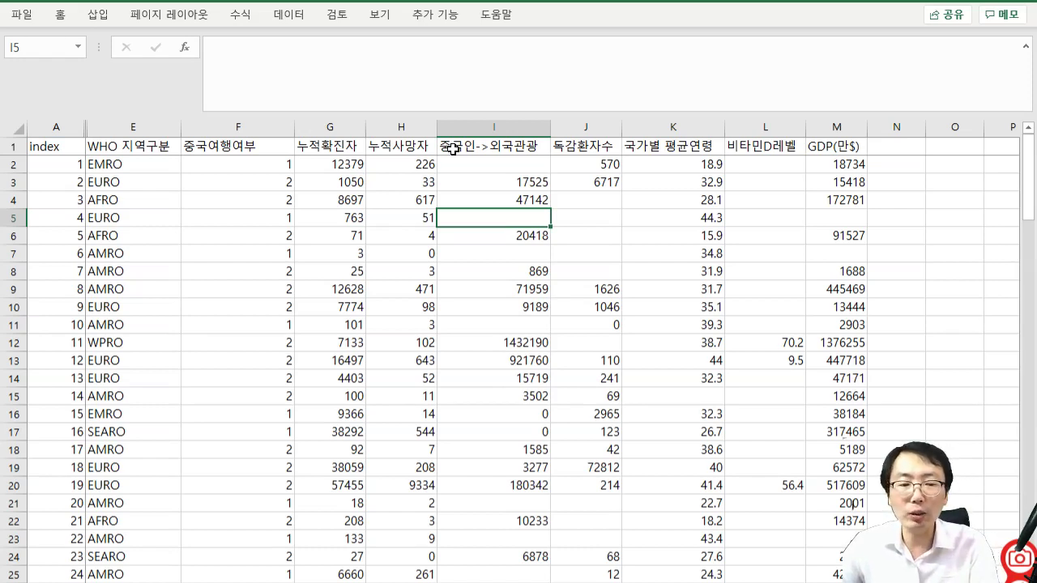
# - Add filters to the dataset and show only rows where 중국여행여부 is 1
pyautogui.click(271, 130)
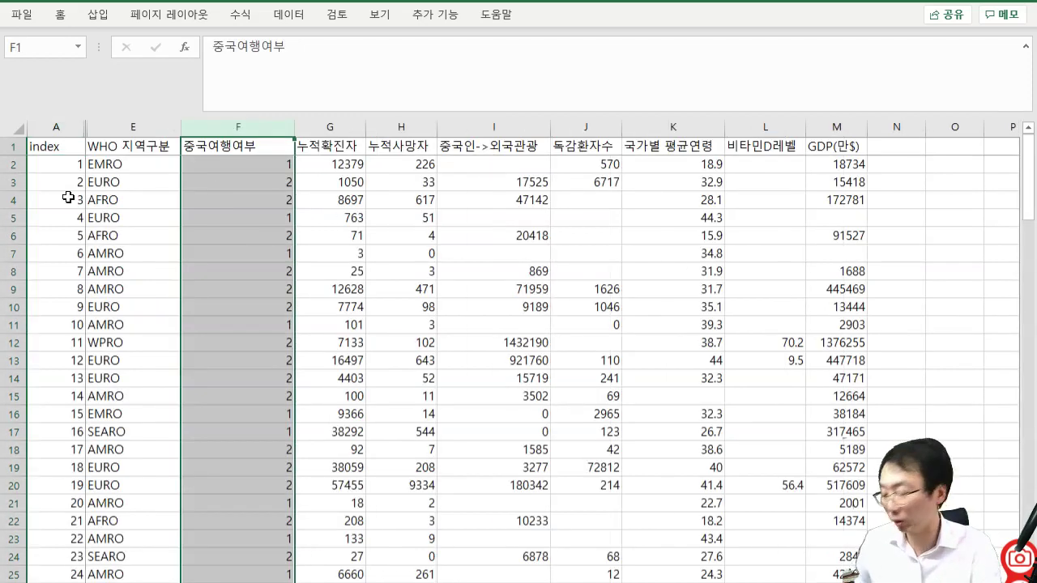
pyautogui.hotkey('ctrl', 'a')
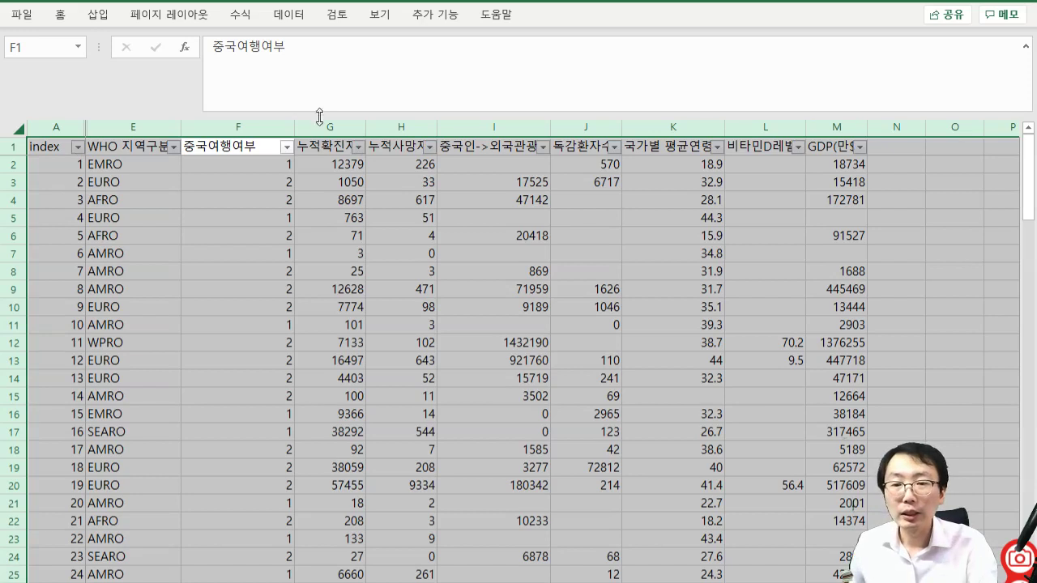
pyautogui.click(287, 147)
pyautogui.click(126, 332)
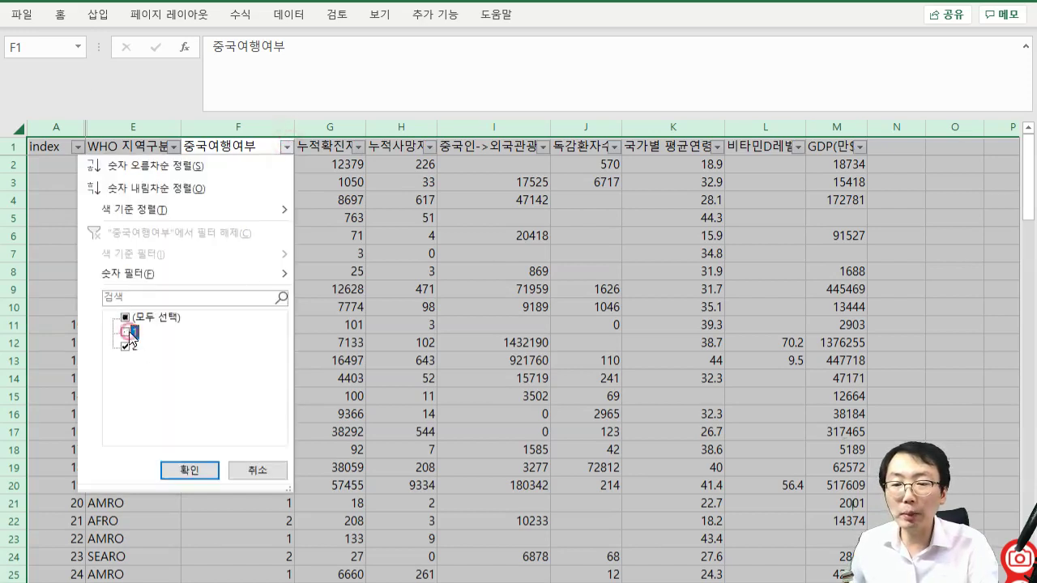
pyautogui.click(125, 318)
pyautogui.click(125, 346)
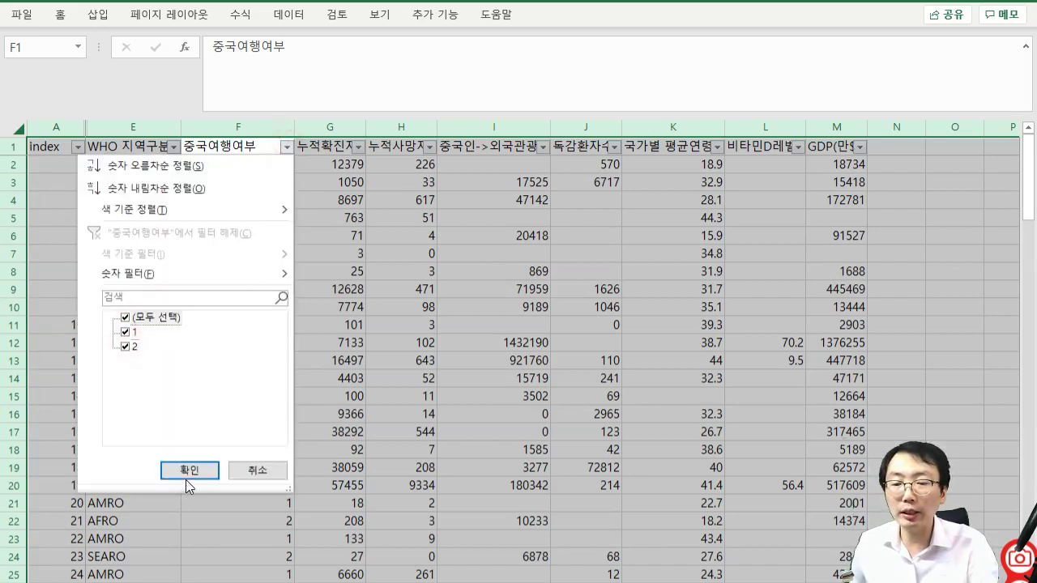
pyautogui.click(126, 345)
pyautogui.click(188, 470)
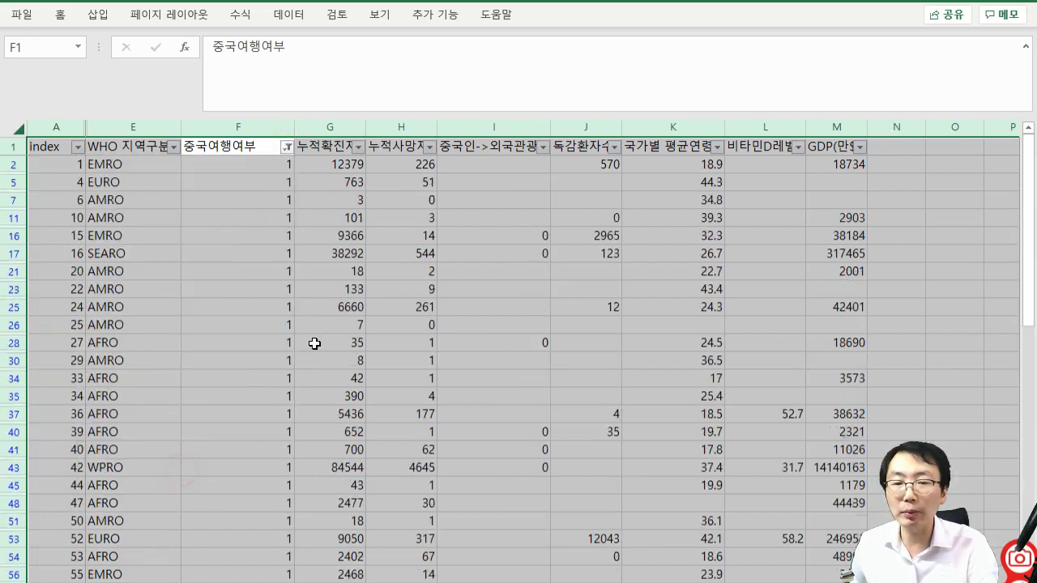
# - Copy the filtered 누적사망자 column and add a new blank worksheet
pyautogui.click(399, 126)
pyautogui.hotkey('ctrl', 'c')
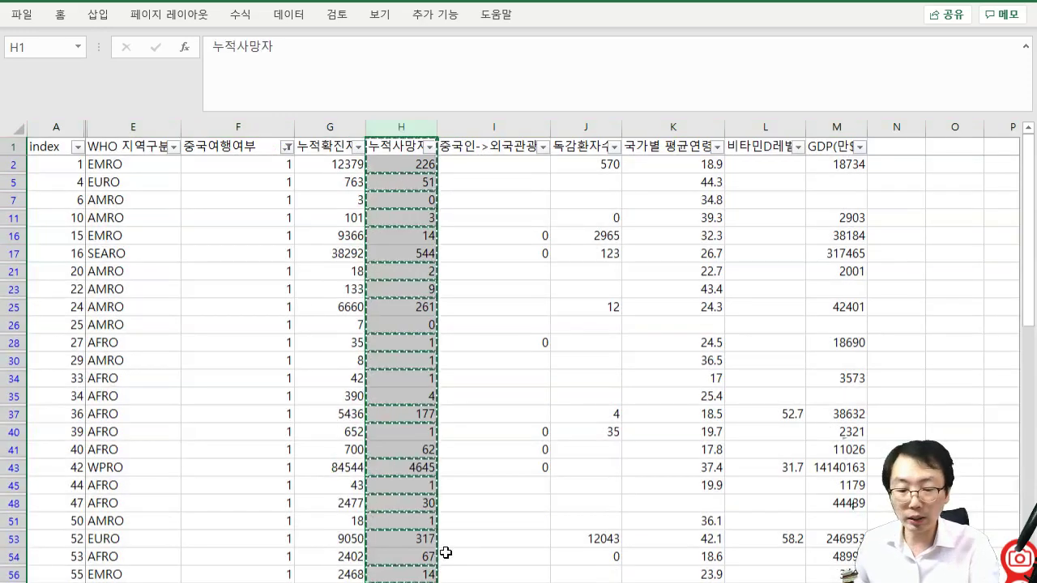
pyautogui.hotkey('shift', 'F11')
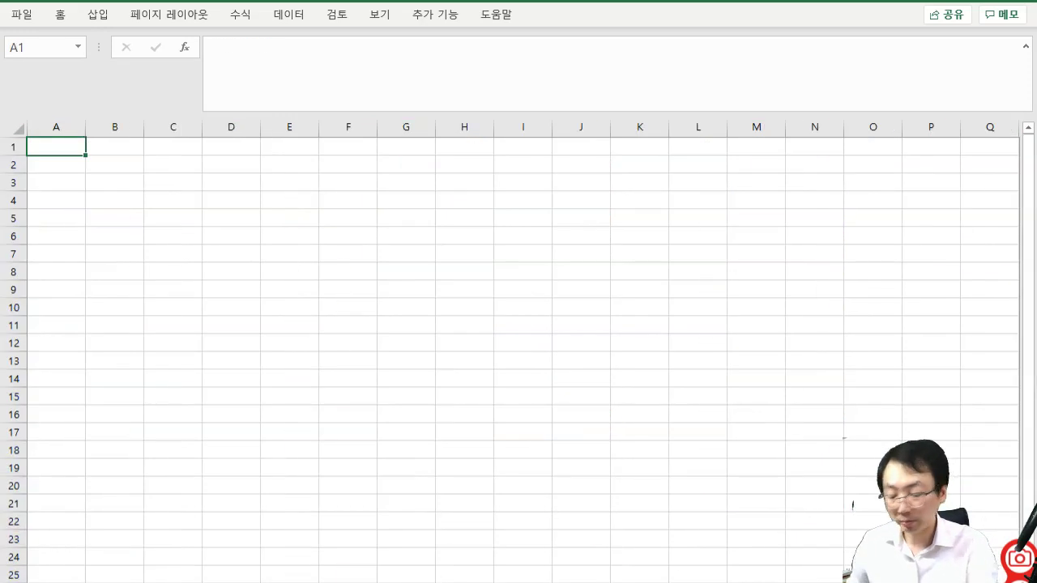
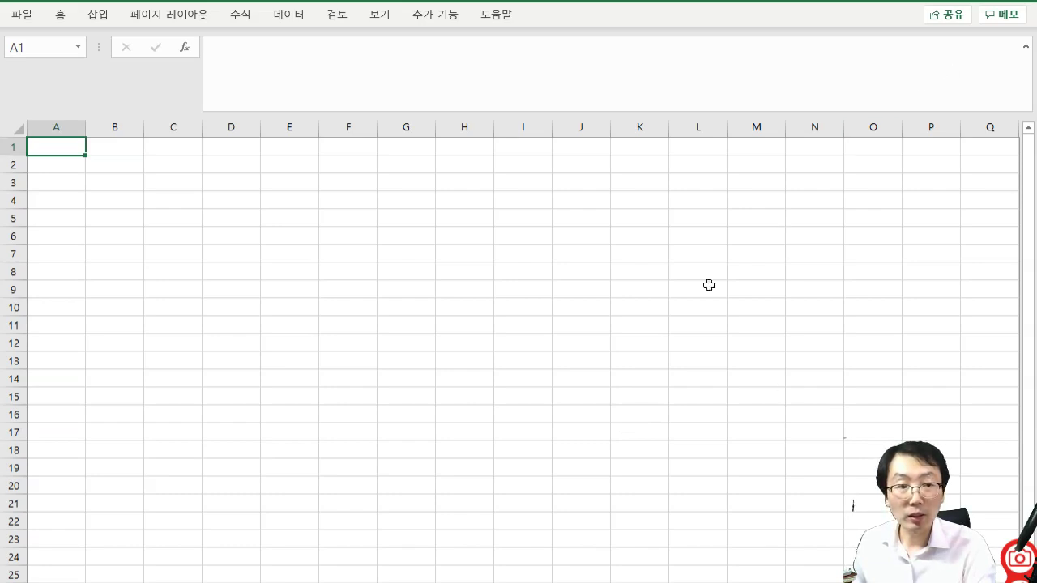
pyautogui.click(623, 462)
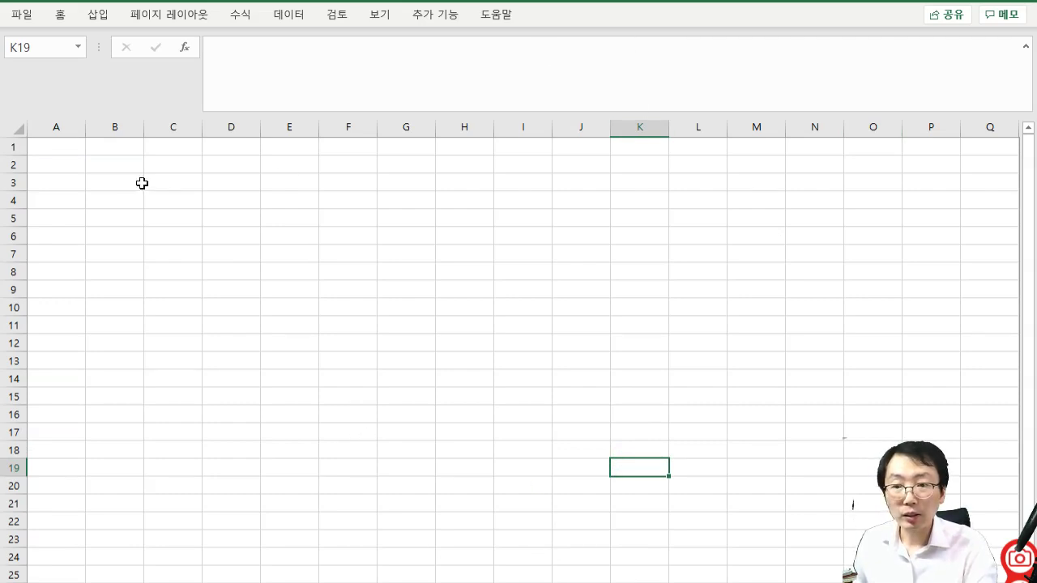
pyautogui.click(51, 147)
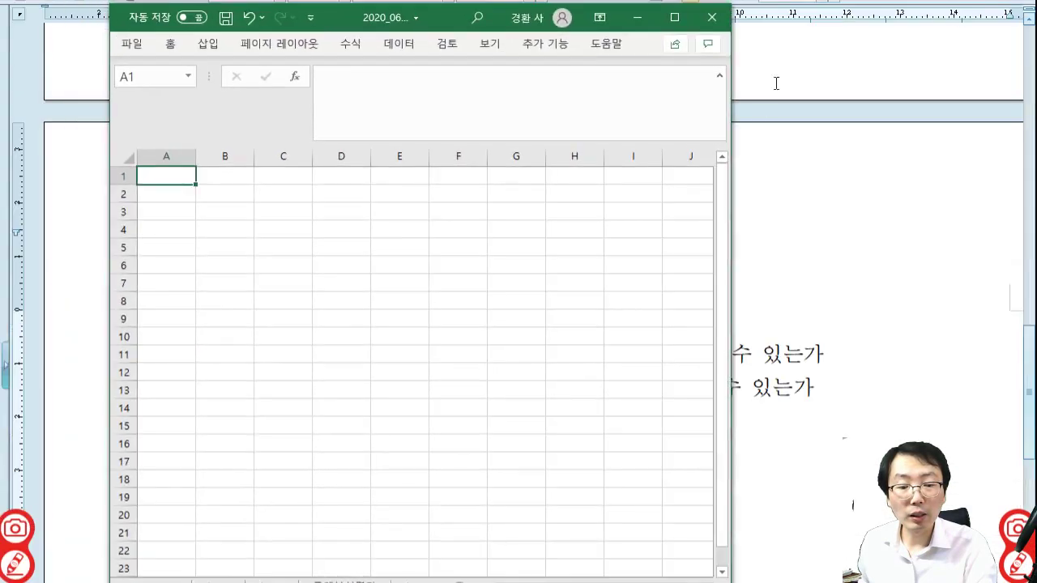
# - Reposition and widen the workbook window to span the screen width with its sheet tabs in view
pyautogui.moveTo(490, 26); pyautogui.dragTo(373, 0)
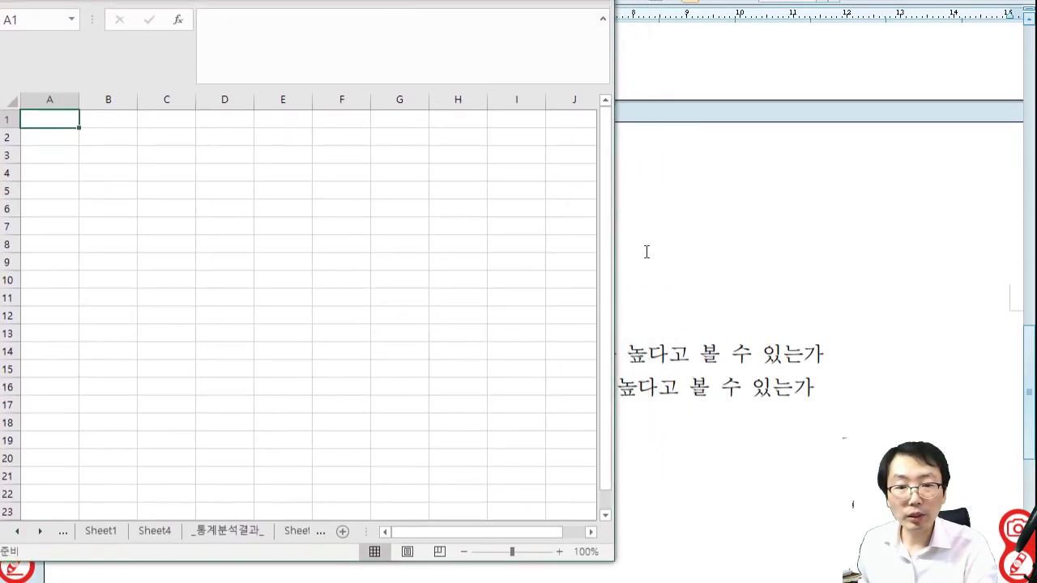
pyautogui.moveTo(613, 235); pyautogui.dragTo(1029, 270)
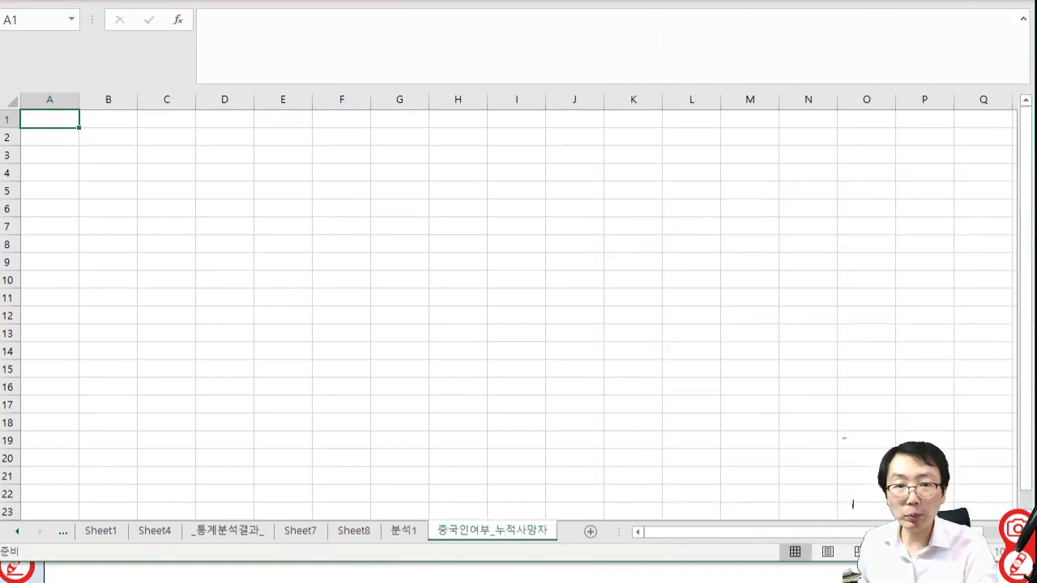
pyautogui.moveTo(518, 0); pyautogui.dragTo(517, 25)
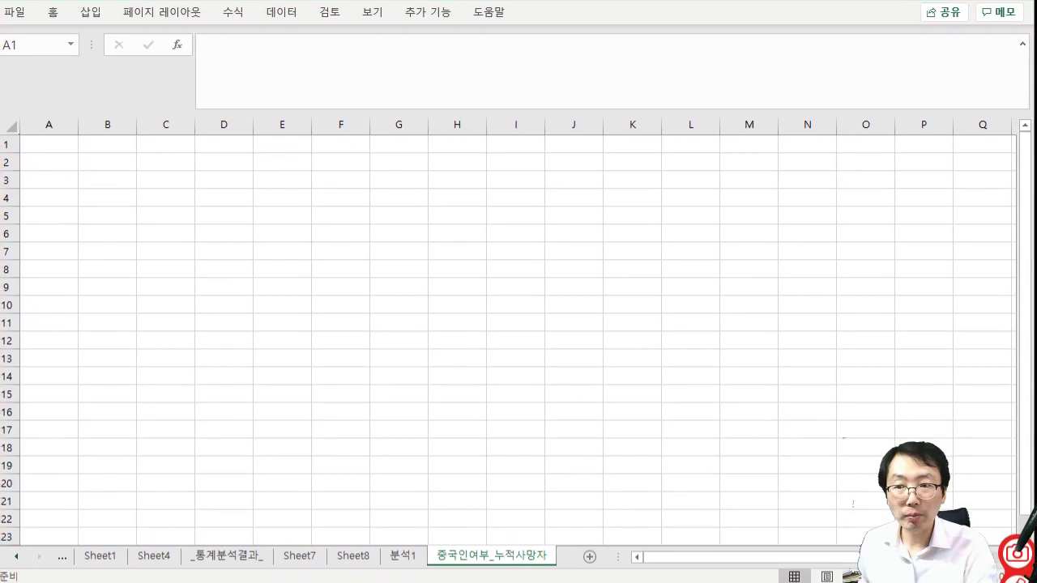
pyautogui.click(72, 143)
pyautogui.write('Sheet9')
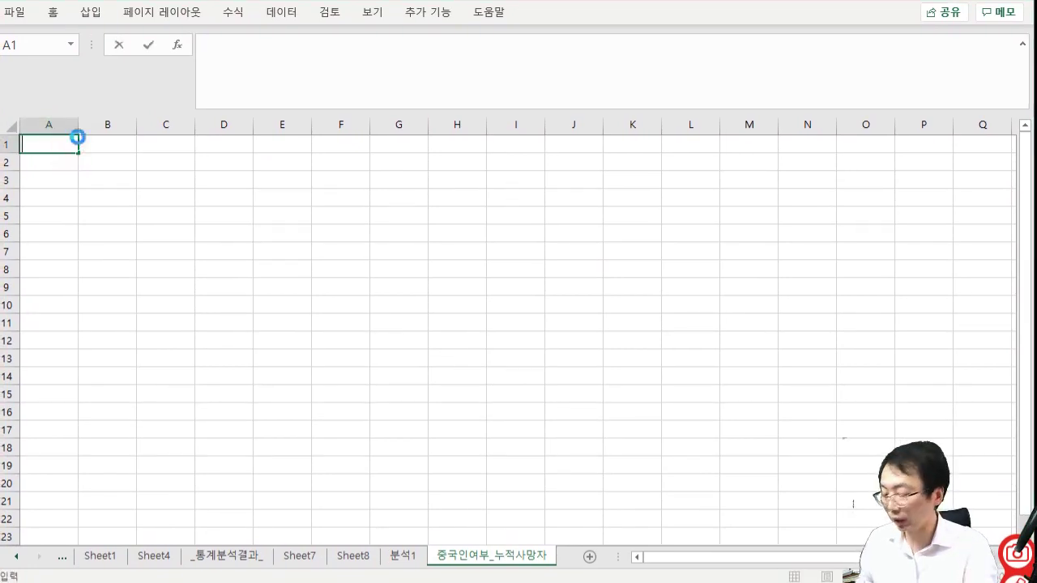
pyautogui.press('Escape')
pyautogui.click(403, 556)
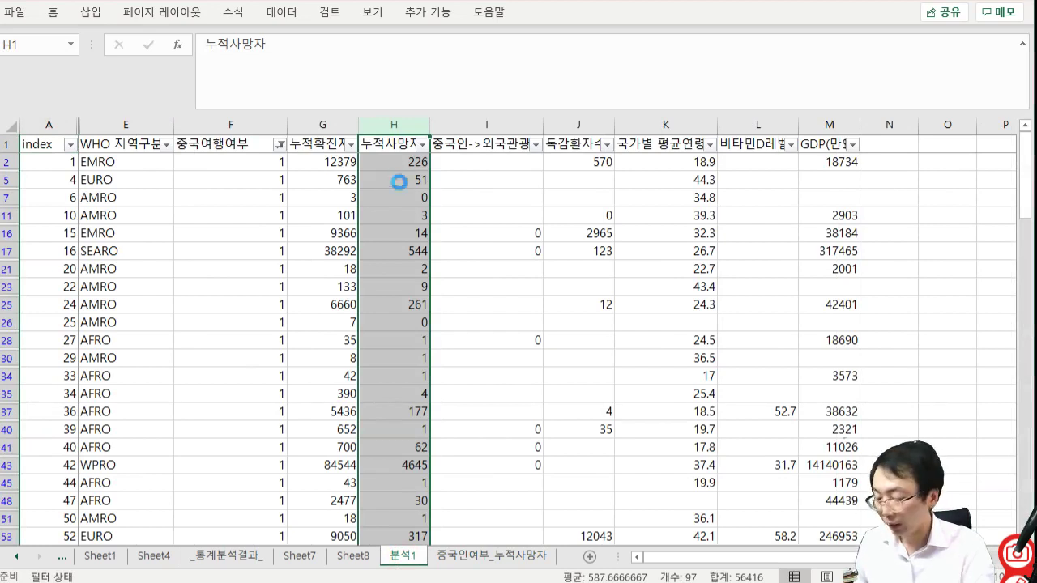
pyautogui.hotkey('ctrl', 'c')
pyautogui.click(471, 559)
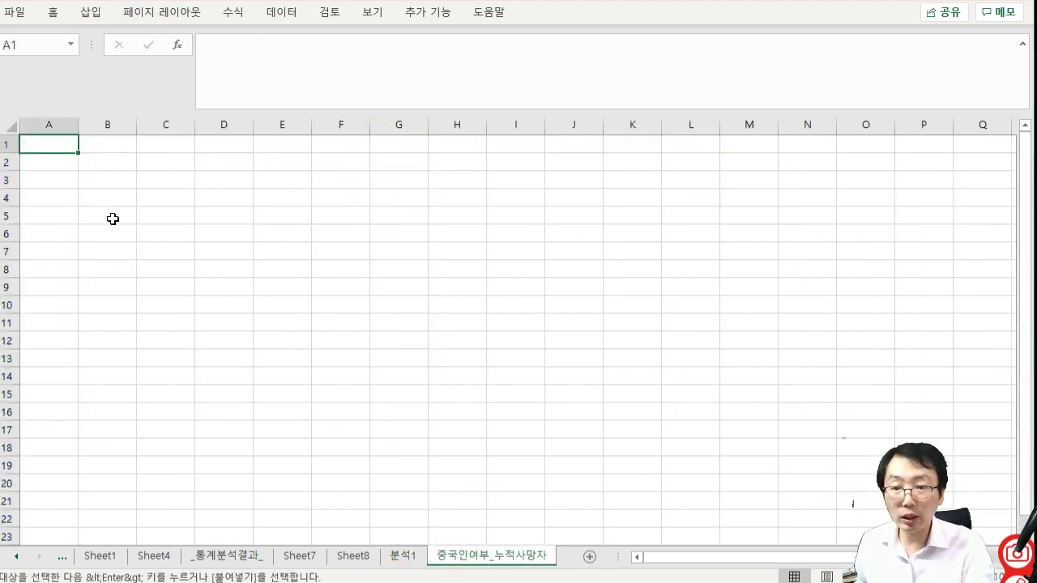
pyautogui.doubleClick(55, 142)
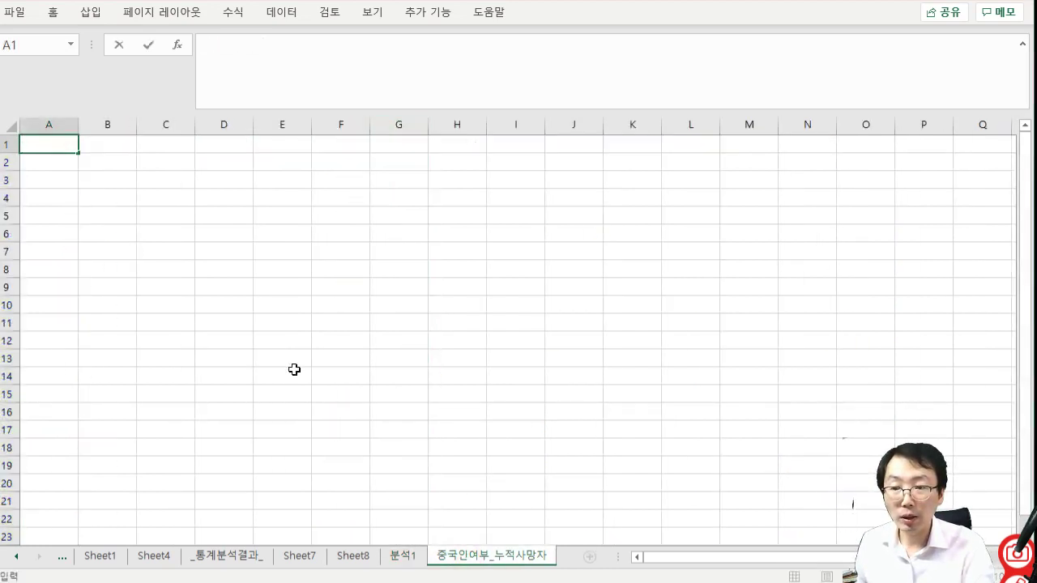
# - Copy the filtered 누적사망자 column from sheet 분석1 into column A of sheet 중국인여부_누적사망자
pyautogui.click(403, 556)
pyautogui.click(452, 216)
pyautogui.click(394, 124)
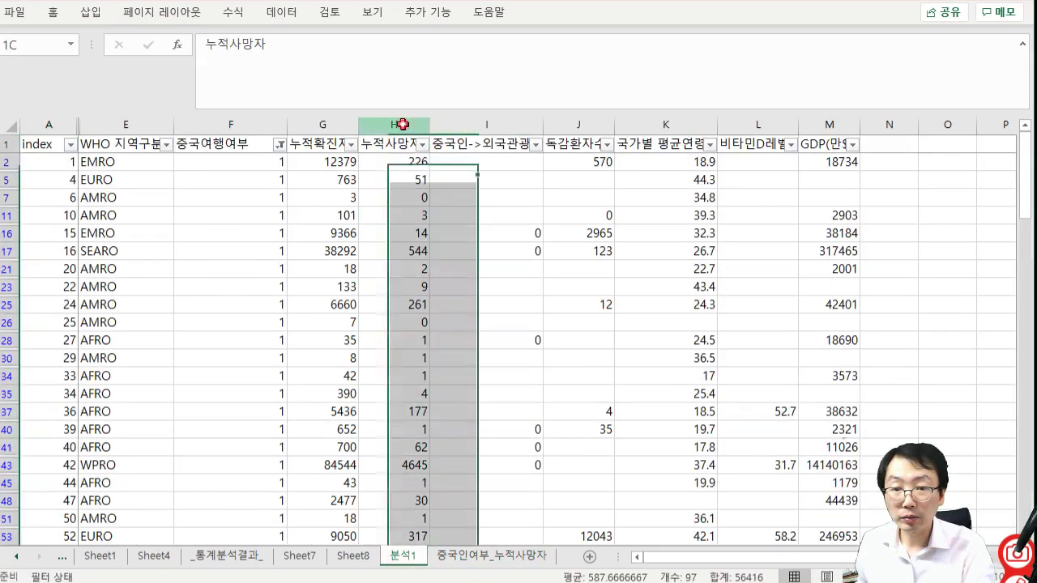
pyautogui.hotkey('ctrl', 'c')
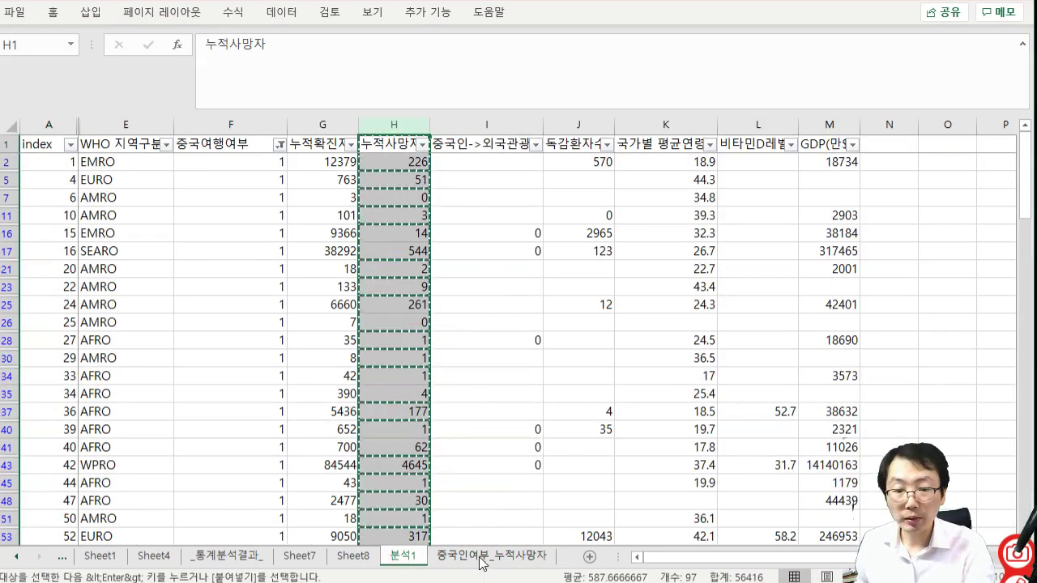
pyautogui.hotkey('ctrl', 'pagedown')
pyautogui.hotkey('ctrl', 'v')
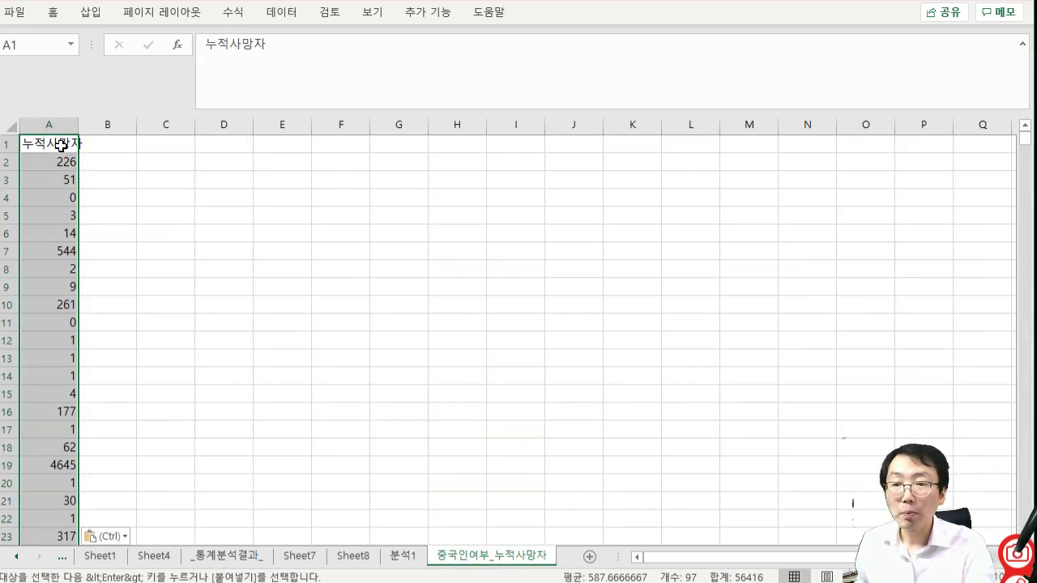
# - Rename the header in cell A1 as 누적사망자_미방문
pyautogui.click(58, 142)
pyautogui.click(313, 38)
pyautogui.write('_')
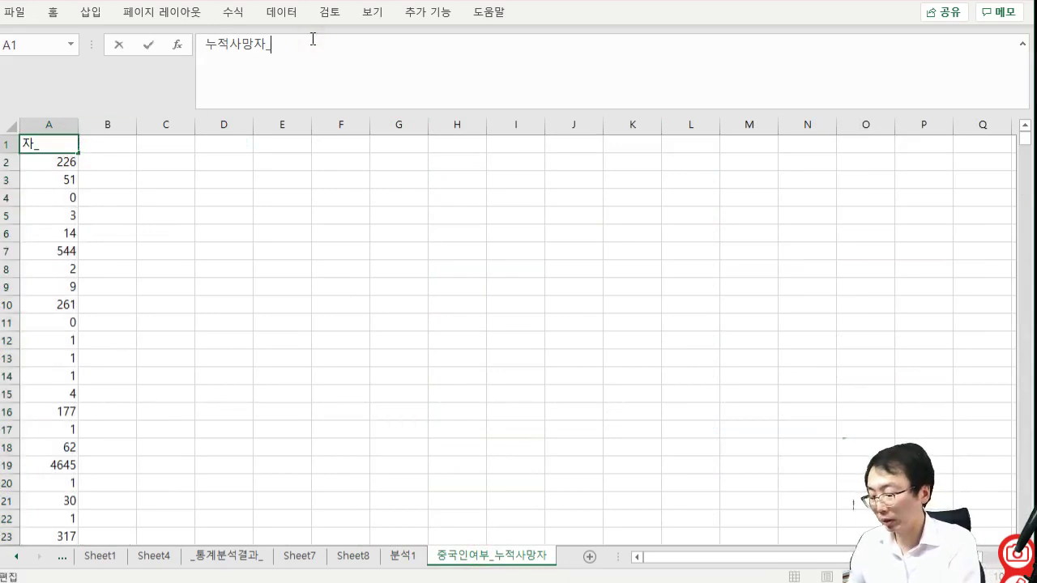
pyautogui.write('ㅁ방문')
pyautogui.press('Return')
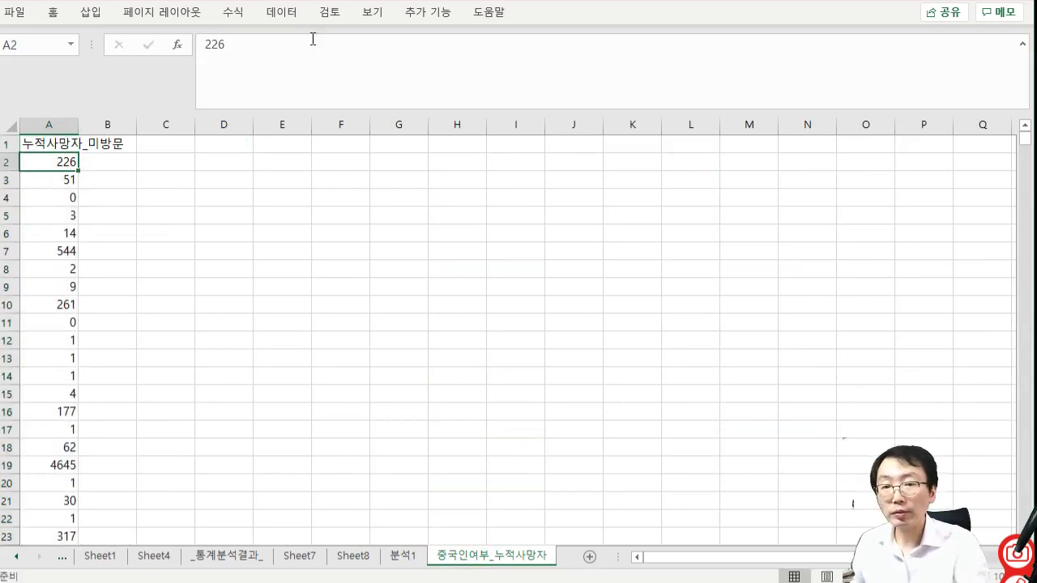
# - Change the 중국여행여부 filter on sheet 분석1 to show only rows with the value 2
pyautogui.click(402, 555)
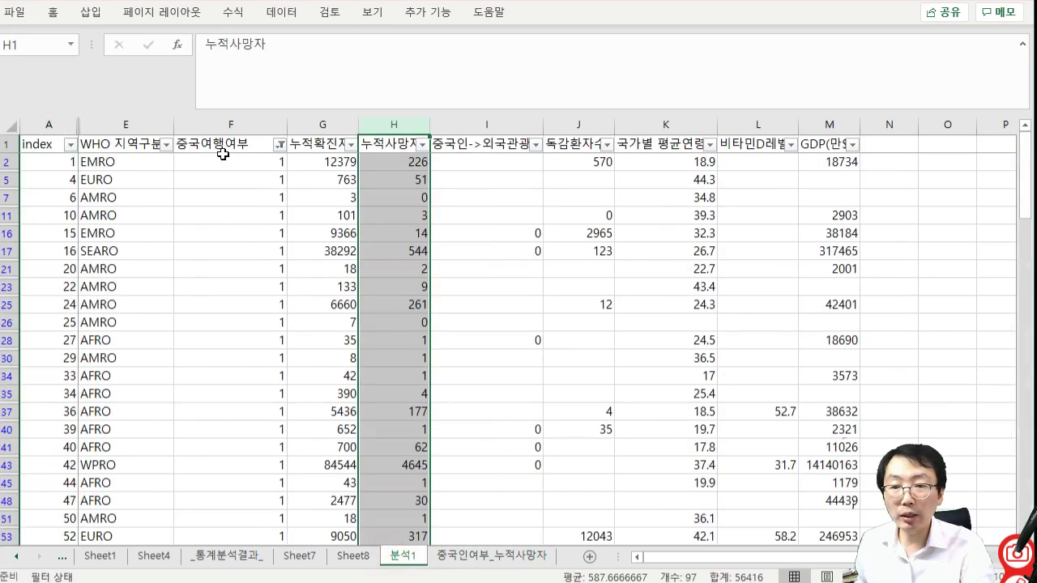
pyautogui.click(279, 145)
pyautogui.click(118, 330)
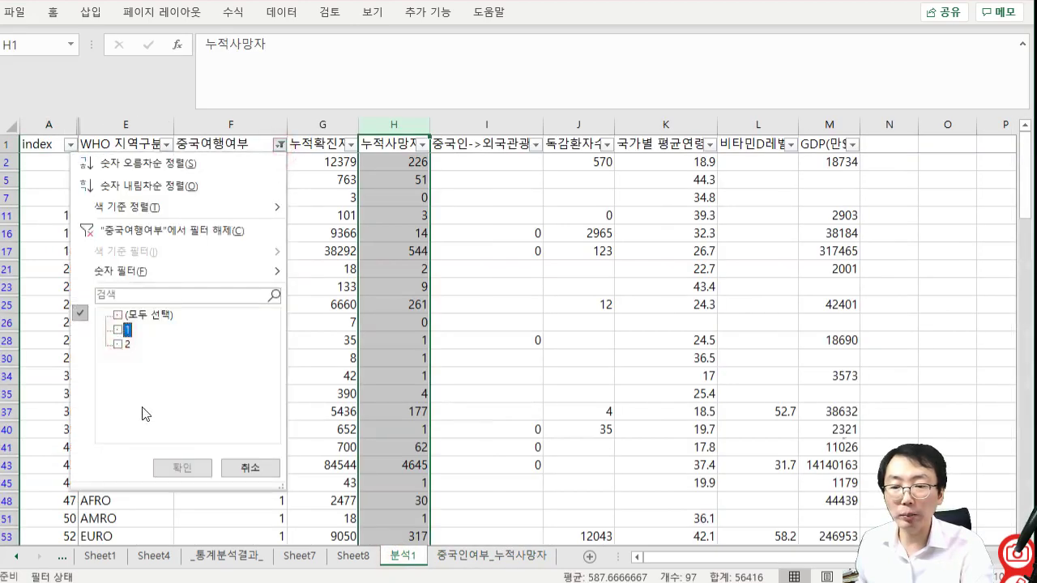
pyautogui.click(120, 344)
pyautogui.click(181, 465)
pyautogui.click(443, 320)
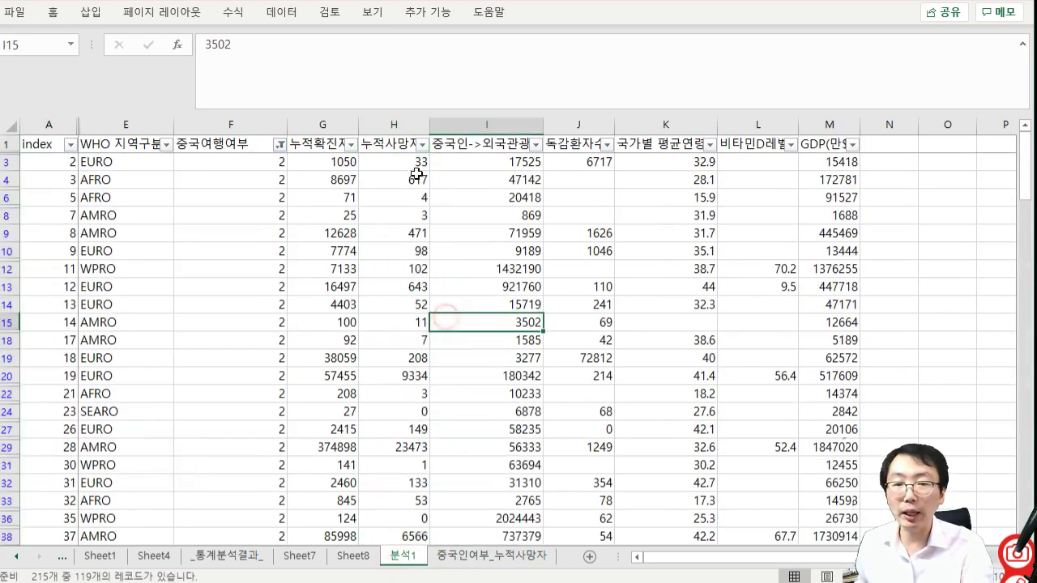
# - Copy the refiltered 누적사망자 column into column B of sheet 중국인여부_누적사망자
pyautogui.click(390, 123)
pyautogui.hotkey('ctrl', 'c')
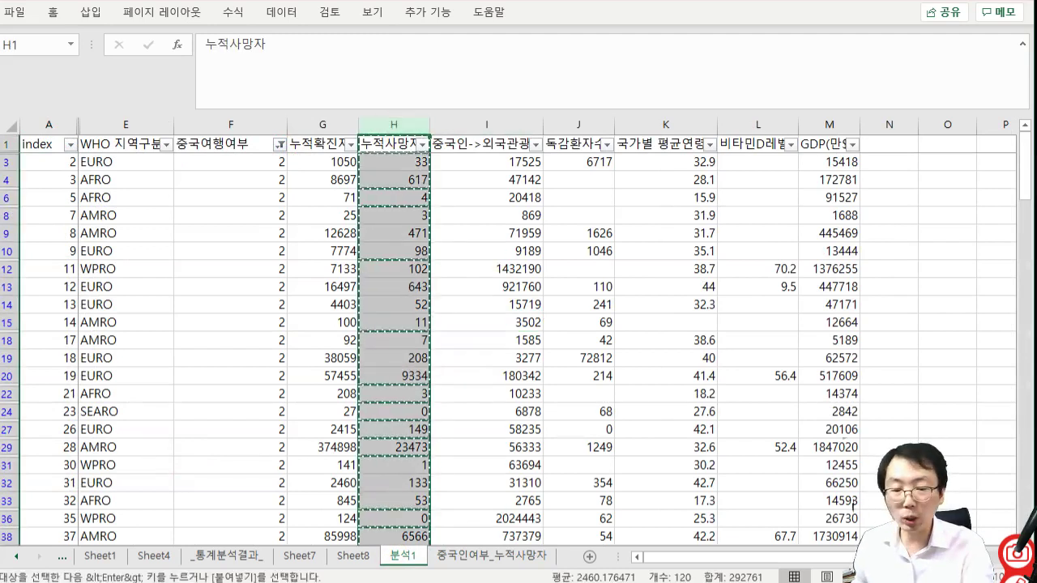
pyautogui.click(474, 559)
pyautogui.click(121, 143)
pyautogui.hotkey('ctrl', 'v')
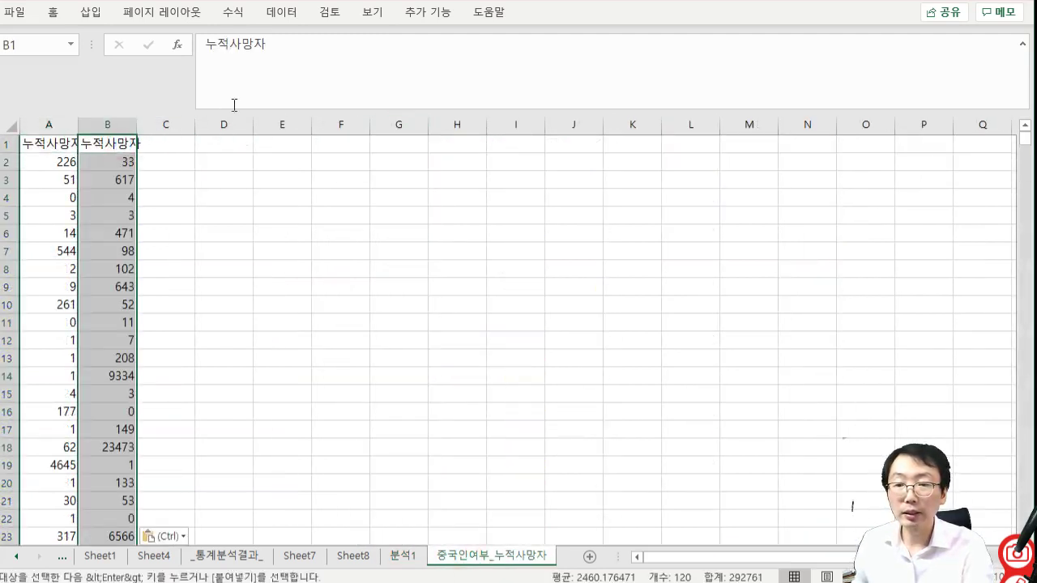
# - Rename the header in cell B1 as 누적사망자_방문
pyautogui.click(276, 48)
pyautogui.write('_방문')
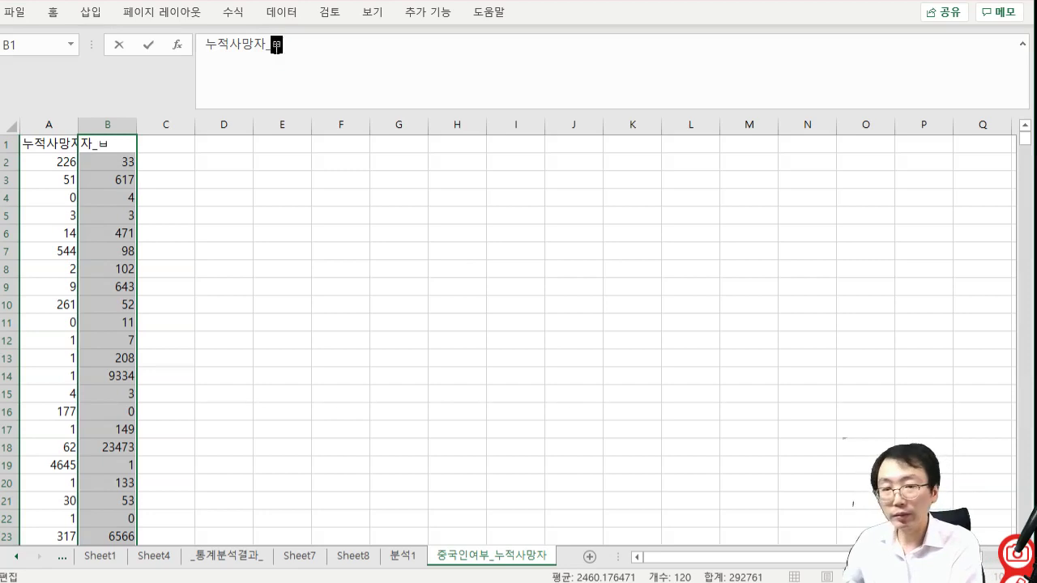
pyautogui.press('Return')
pyautogui.click(341, 178)
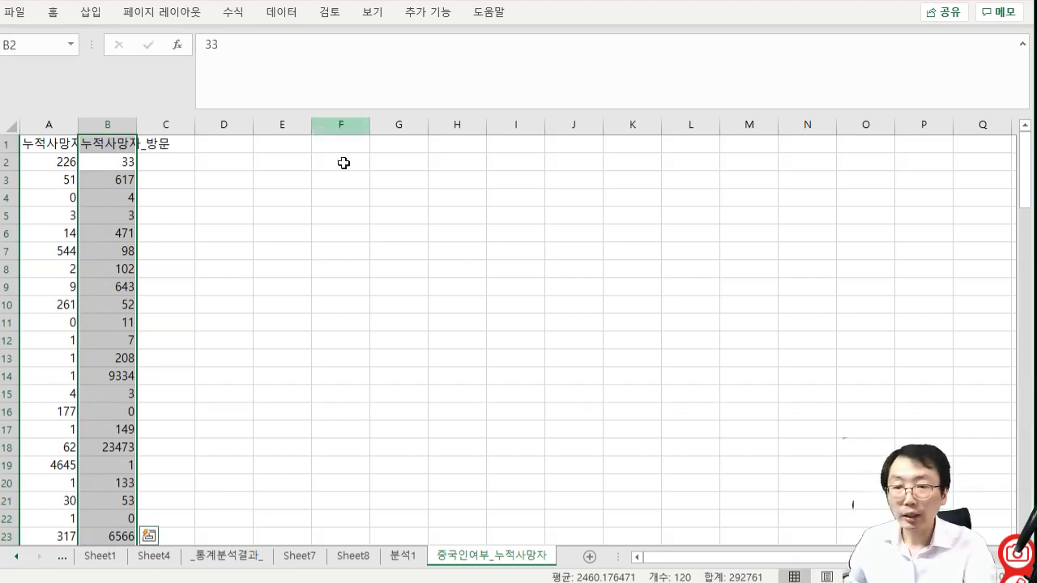
# - Run an F-test for two-sample variances with column A as variable 1 and column B as variable 2, labels included, output to a new worksheet
pyautogui.moveTo(42, 124); pyautogui.dragTo(114, 124)
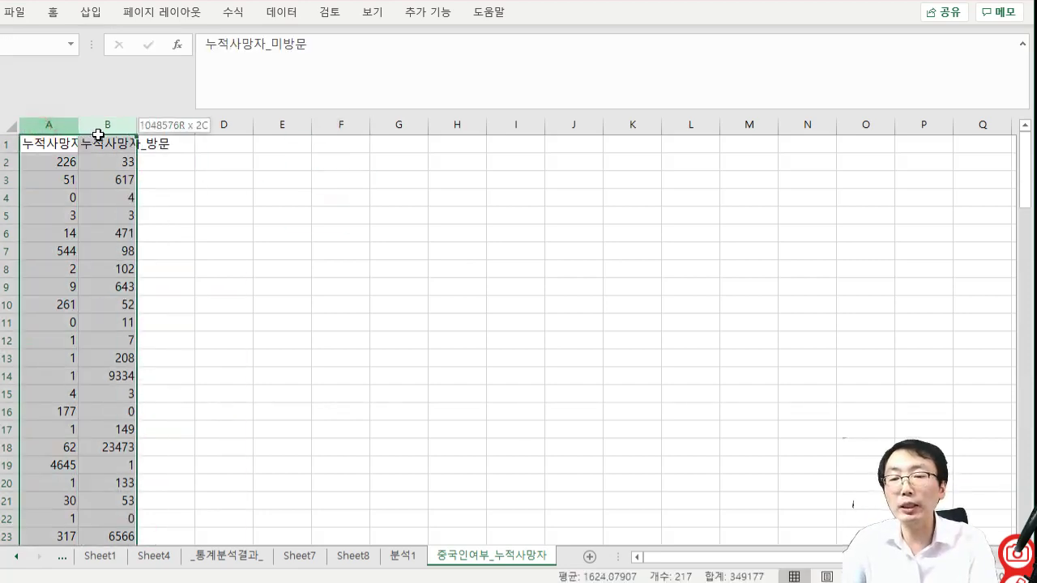
pyautogui.click(281, 12)
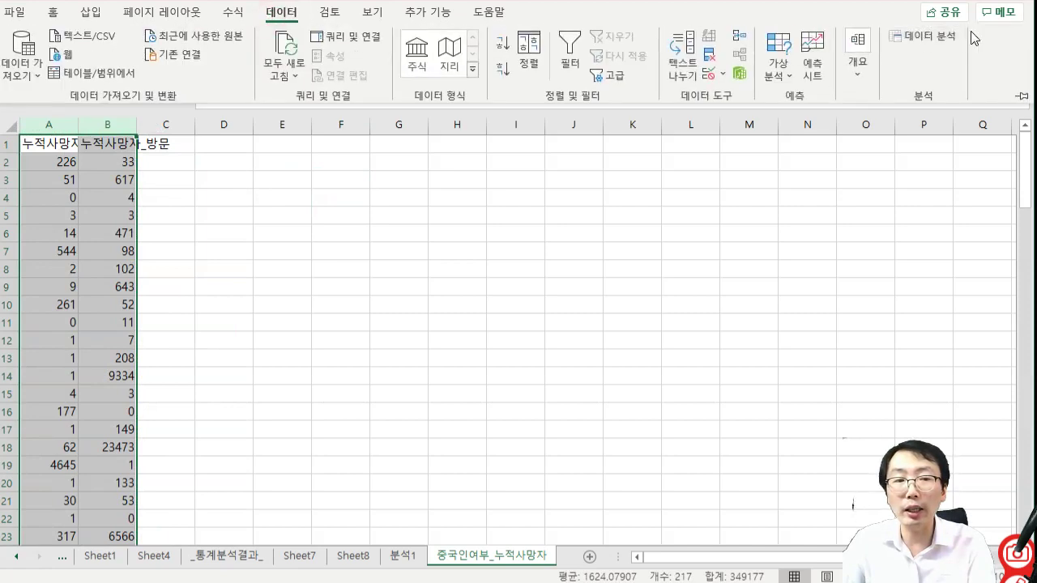
pyautogui.click(924, 34)
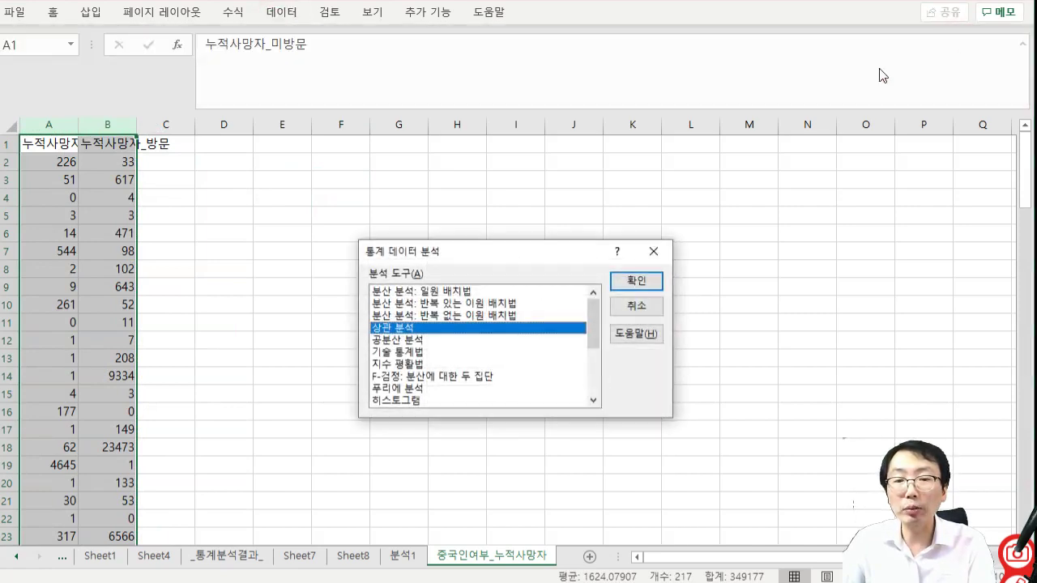
pyautogui.click(496, 376)
pyautogui.click(631, 283)
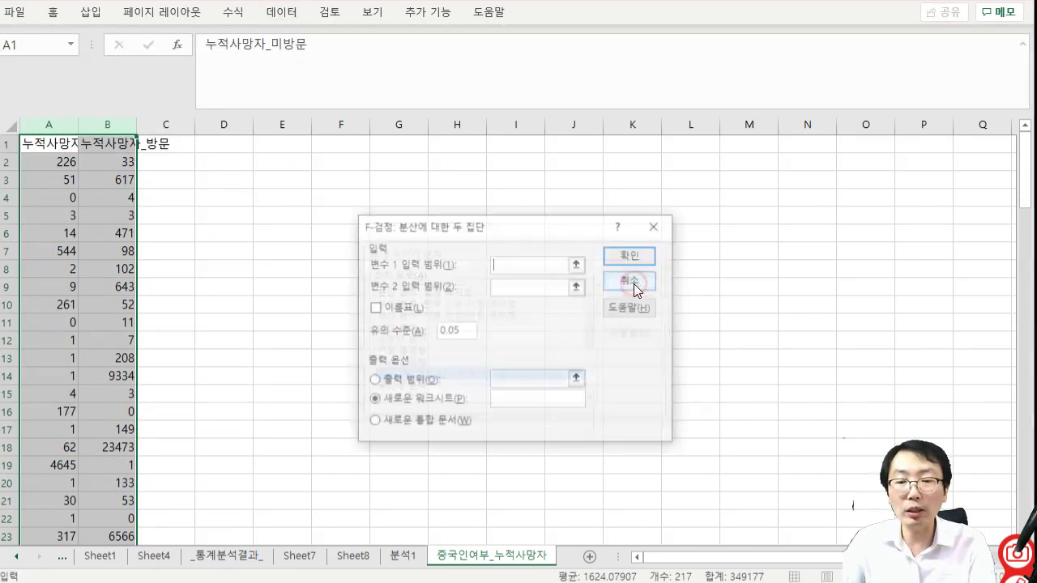
pyautogui.click(580, 272)
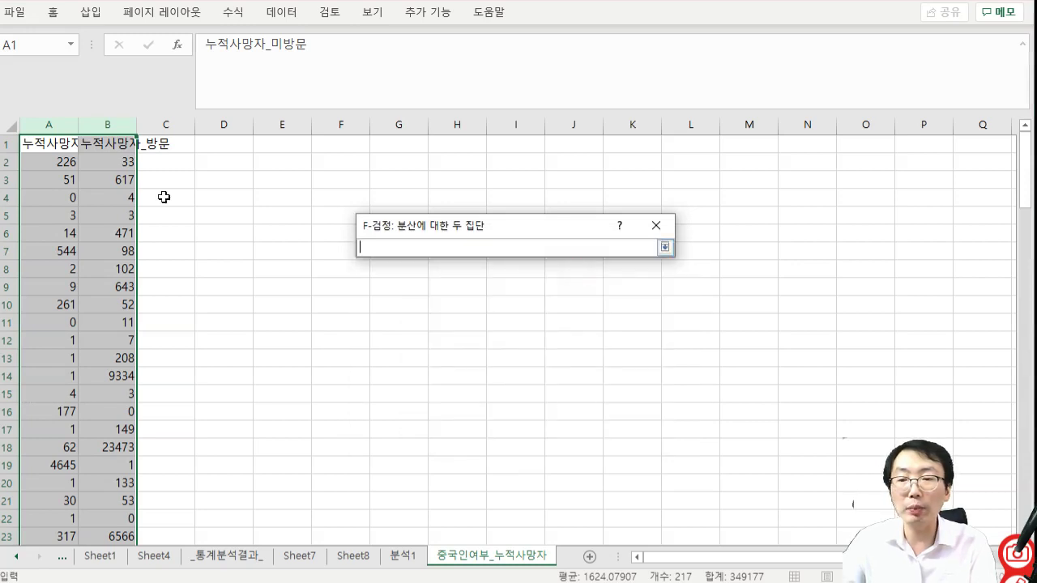
pyautogui.click(47, 124)
pyautogui.click(664, 247)
pyautogui.click(580, 288)
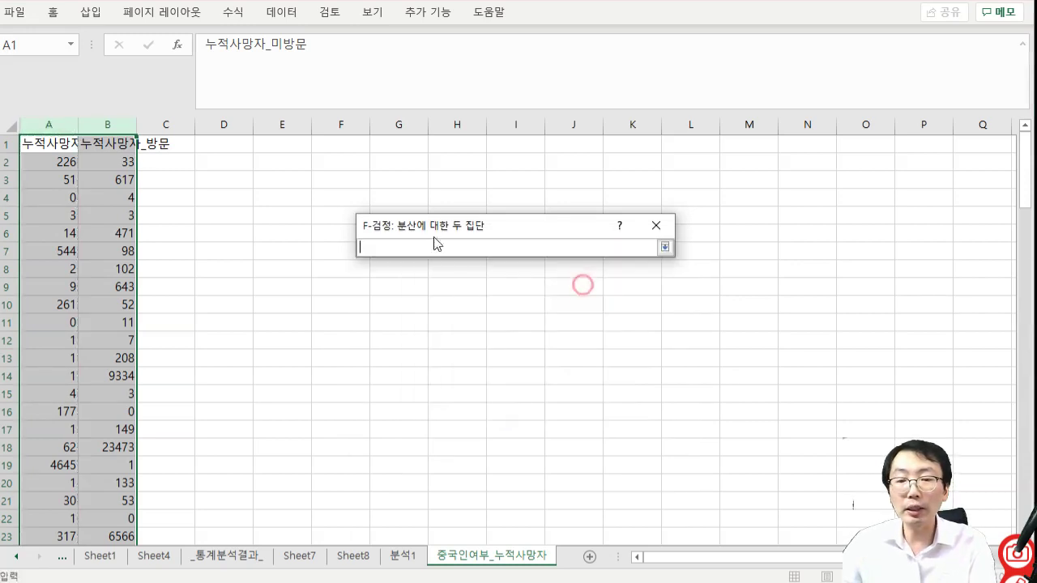
pyautogui.click(107, 124)
pyautogui.click(664, 247)
pyautogui.click(409, 308)
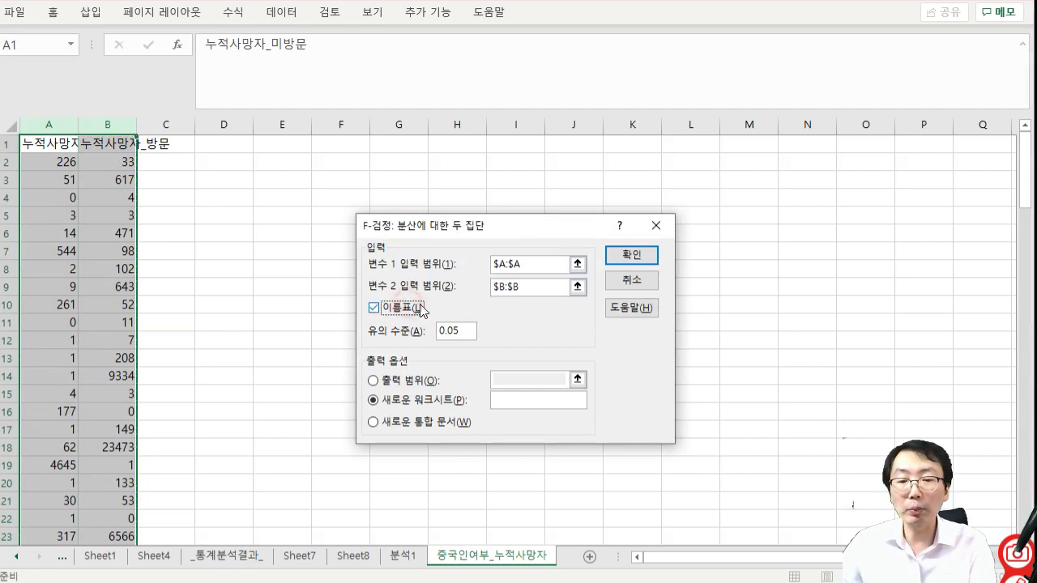
pyautogui.click(632, 255)
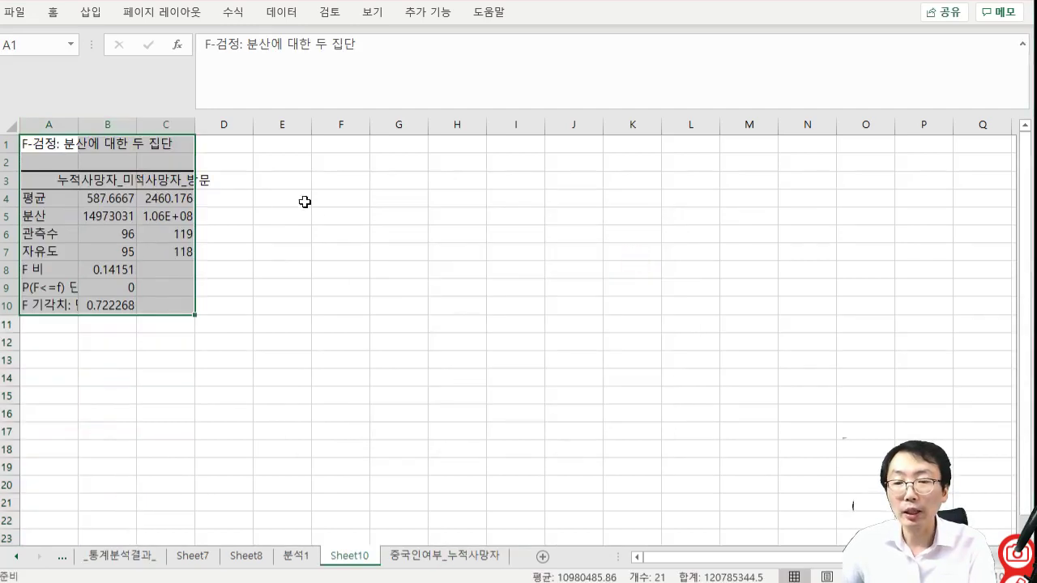
# - Widen columns B and C of the F-test output and inspect the full critical F value in cell B10
pyautogui.click(262, 199)
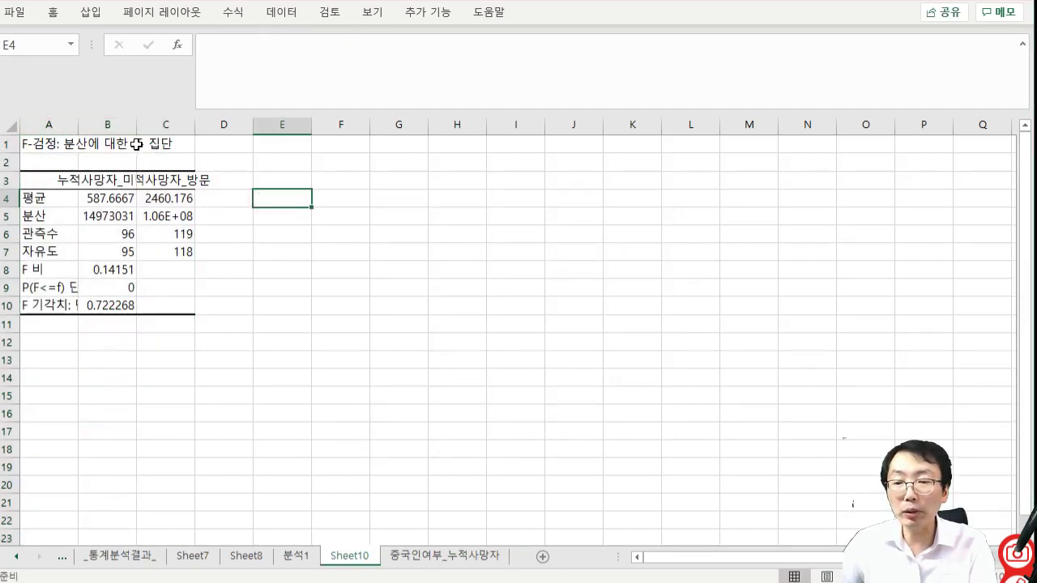
pyautogui.moveTo(137, 124); pyautogui.dragTo(340, 124)
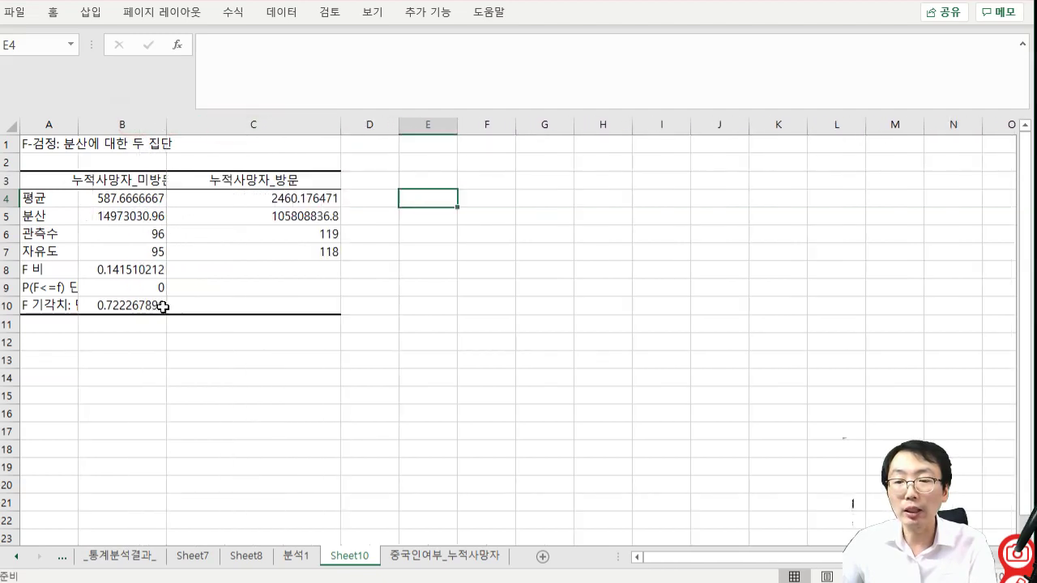
pyautogui.click(154, 301)
pyautogui.doubleClick(154, 303)
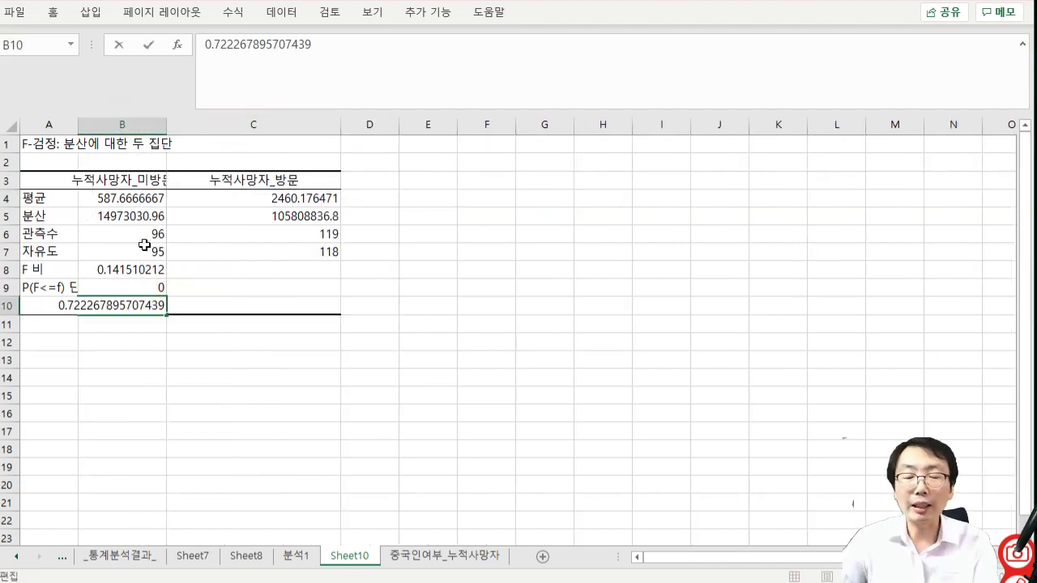
pyautogui.press('Left')
pyautogui.press('Left')
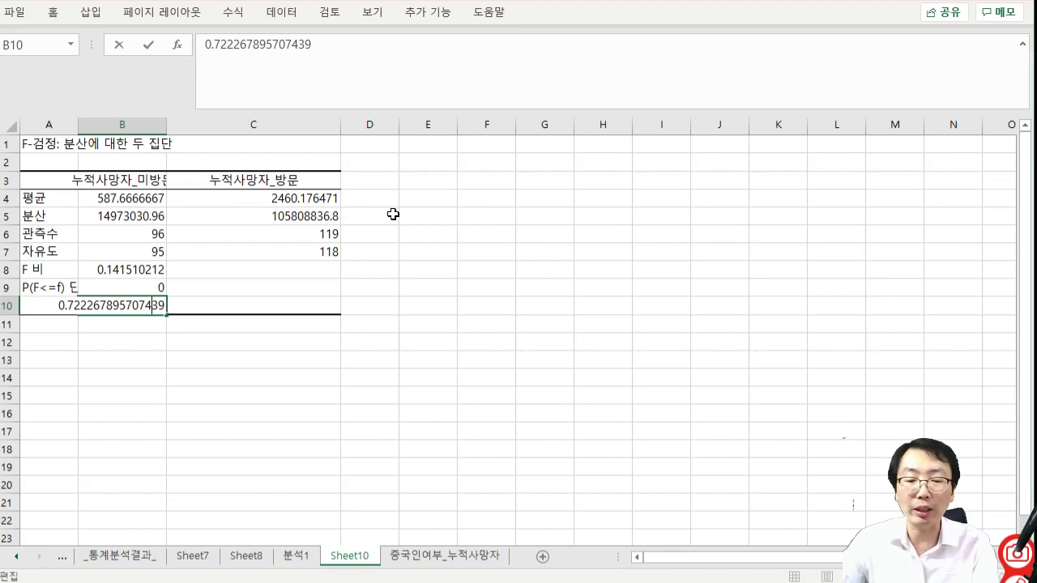
# - Run an unequal-variance two-sample t-test on columns A and B of sheet 중국인여부_누적사망자, with labels, output to a new worksheet
pyautogui.click(448, 562)
pyautogui.click(528, 389)
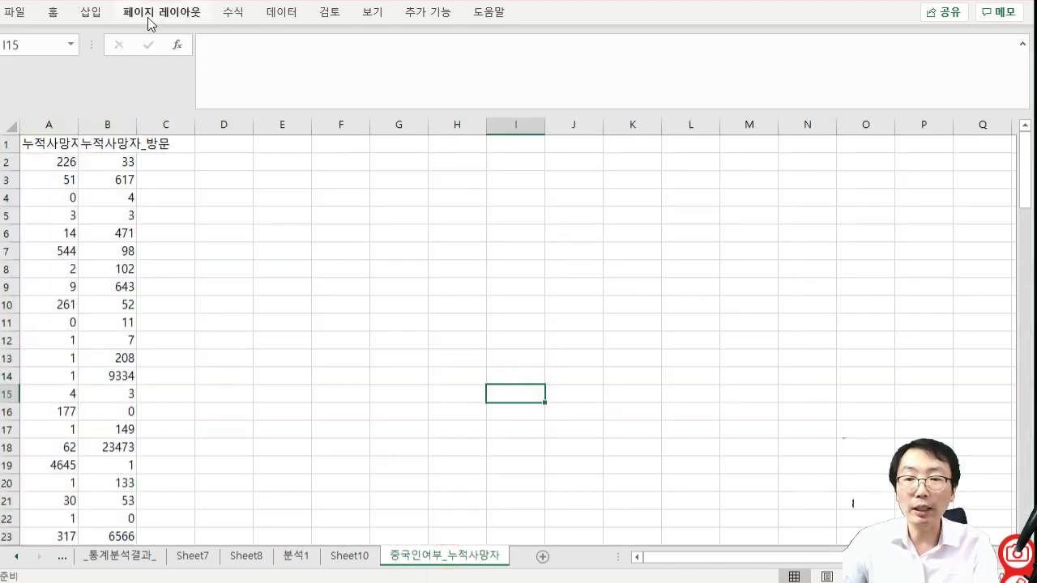
pyautogui.click(280, 14)
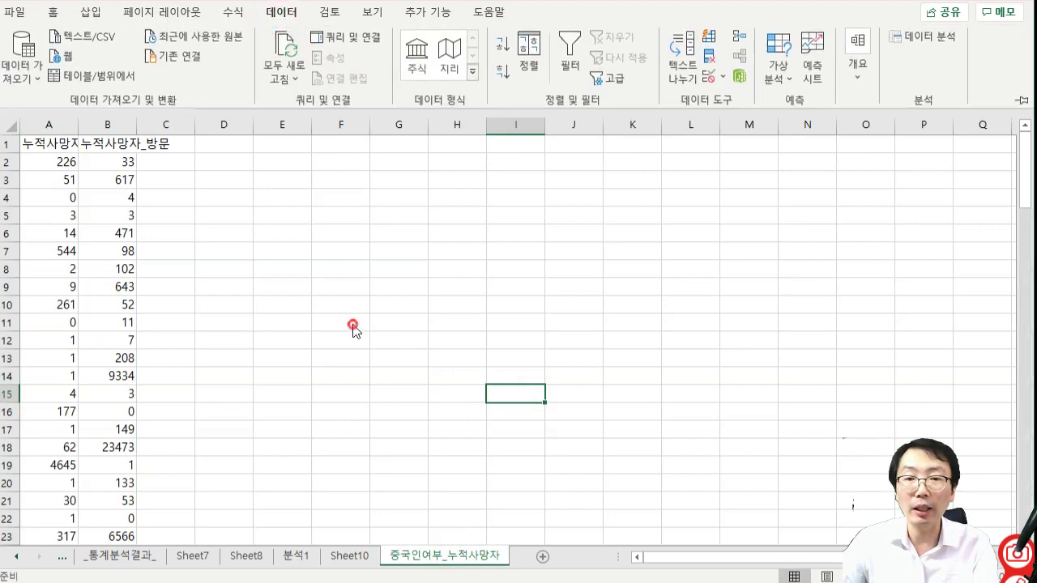
pyautogui.click(353, 328)
pyautogui.click(280, 12)
pyautogui.click(921, 37)
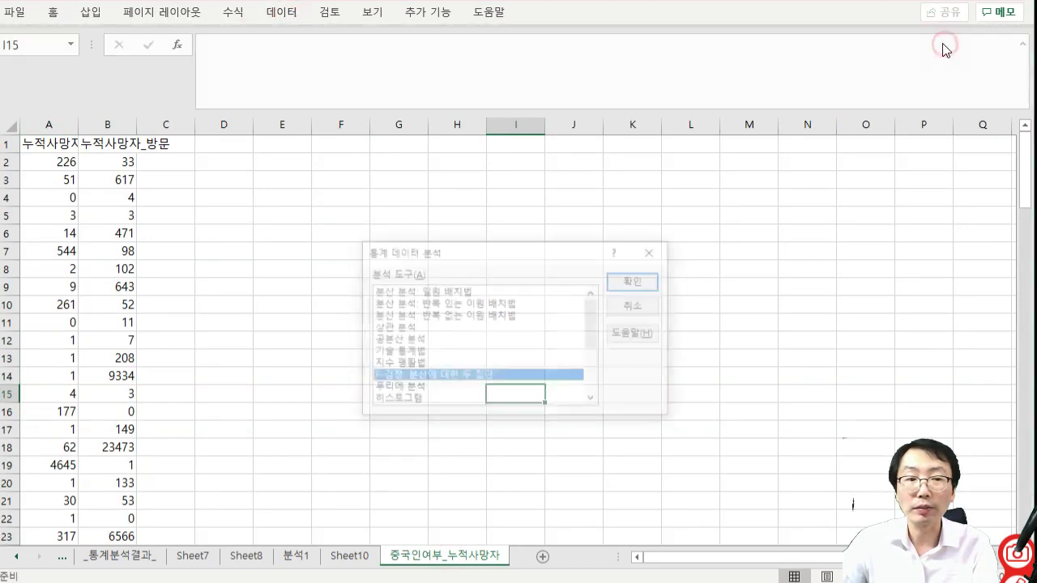
pyautogui.scroll(-3, 440, 387)
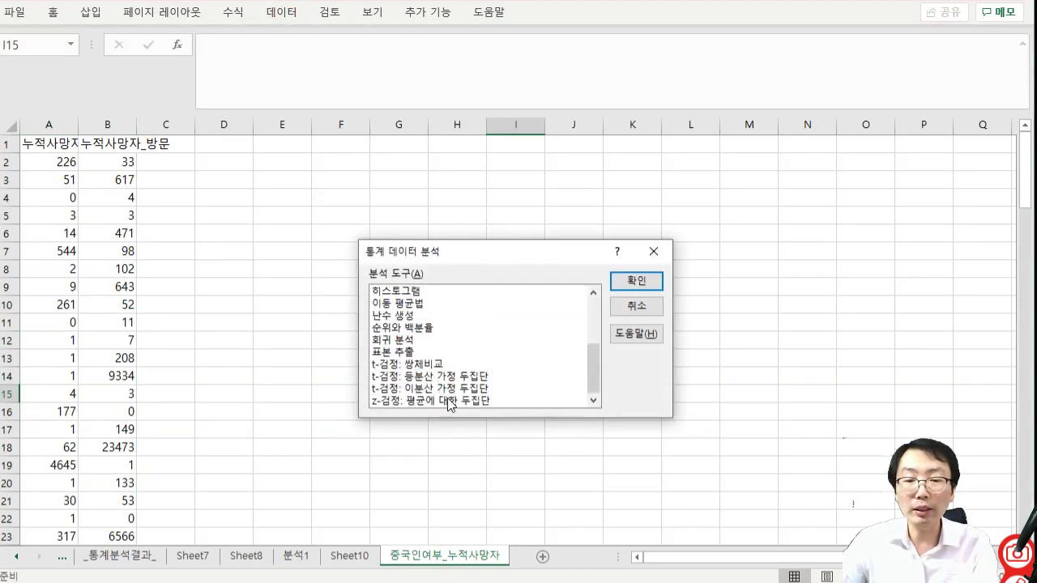
pyautogui.click(451, 388)
pyautogui.click(641, 282)
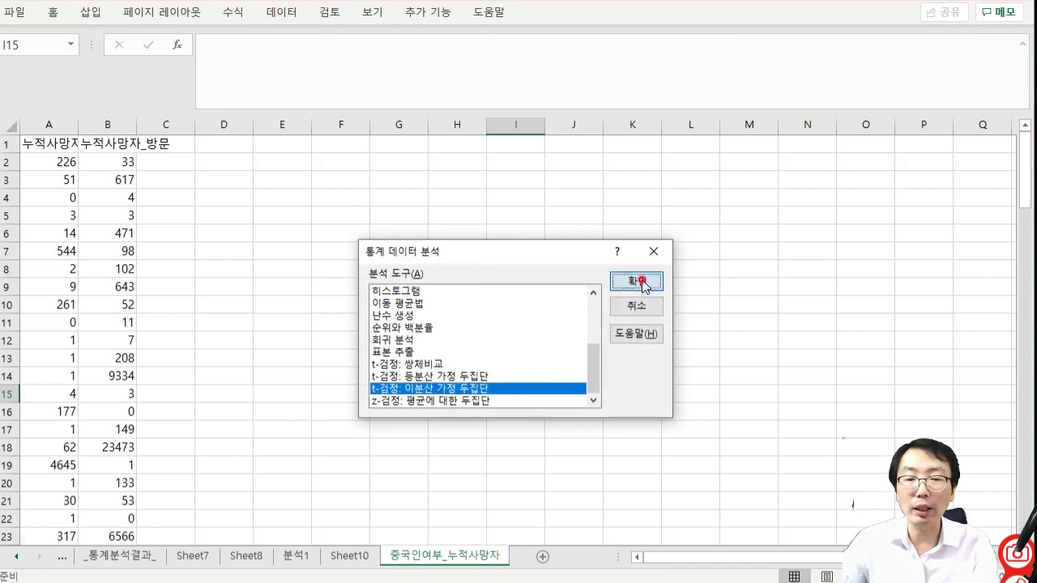
pyautogui.click(581, 254)
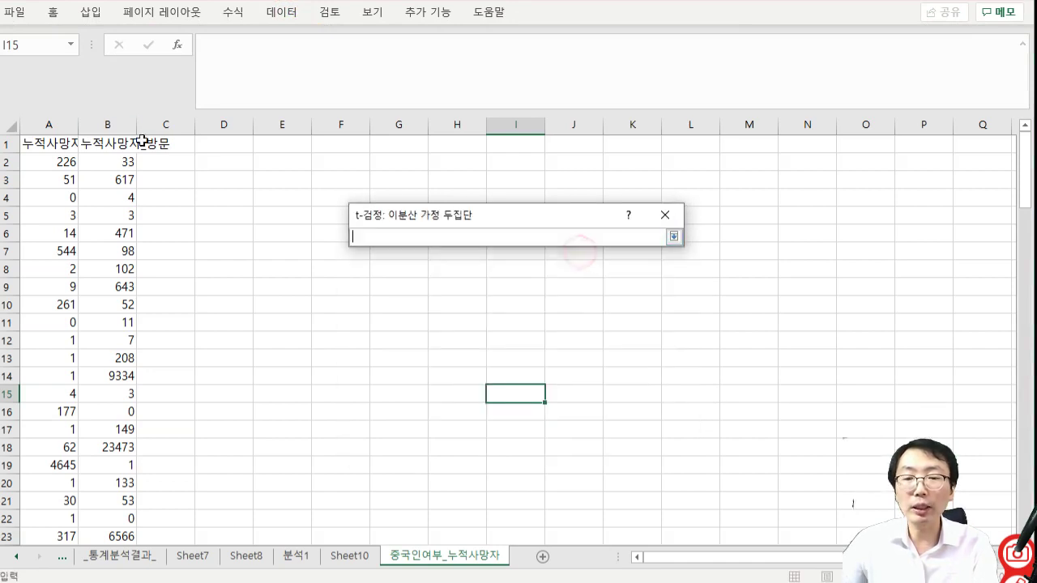
pyautogui.click(49, 124)
pyautogui.click(675, 233)
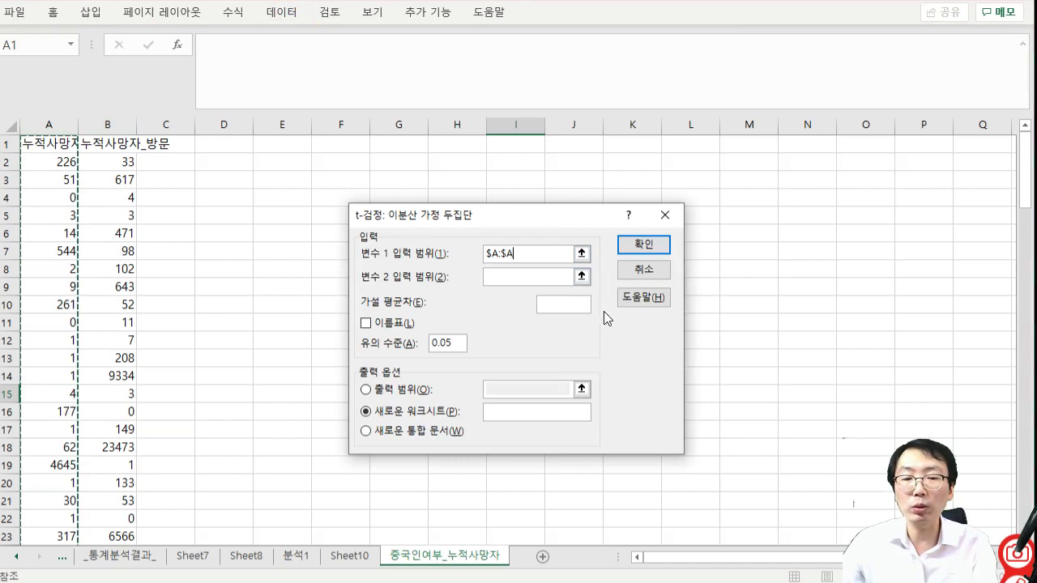
pyautogui.click(581, 276)
pyautogui.click(121, 124)
pyautogui.click(669, 233)
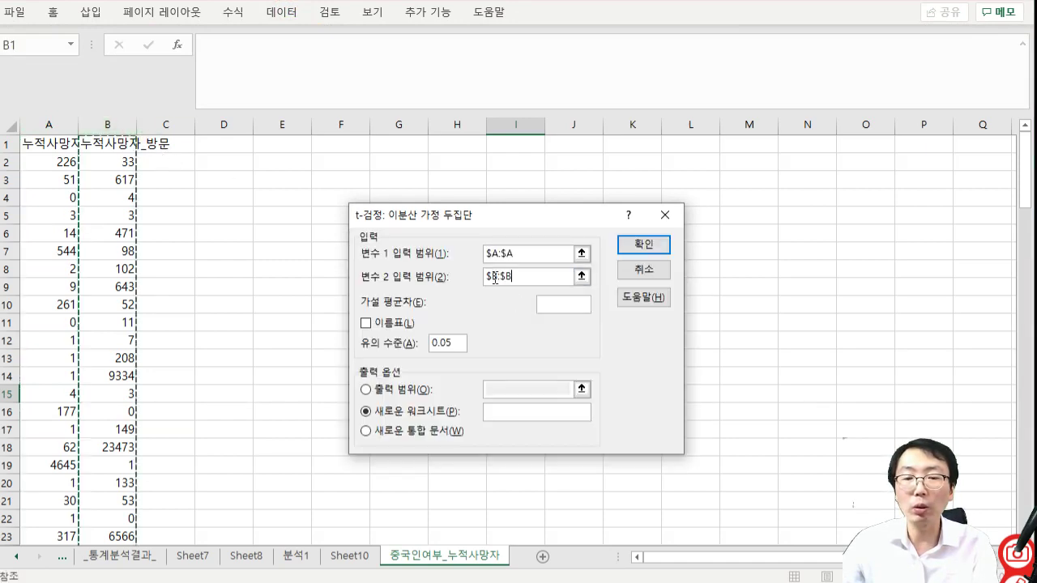
pyautogui.click(365, 323)
pyautogui.click(629, 242)
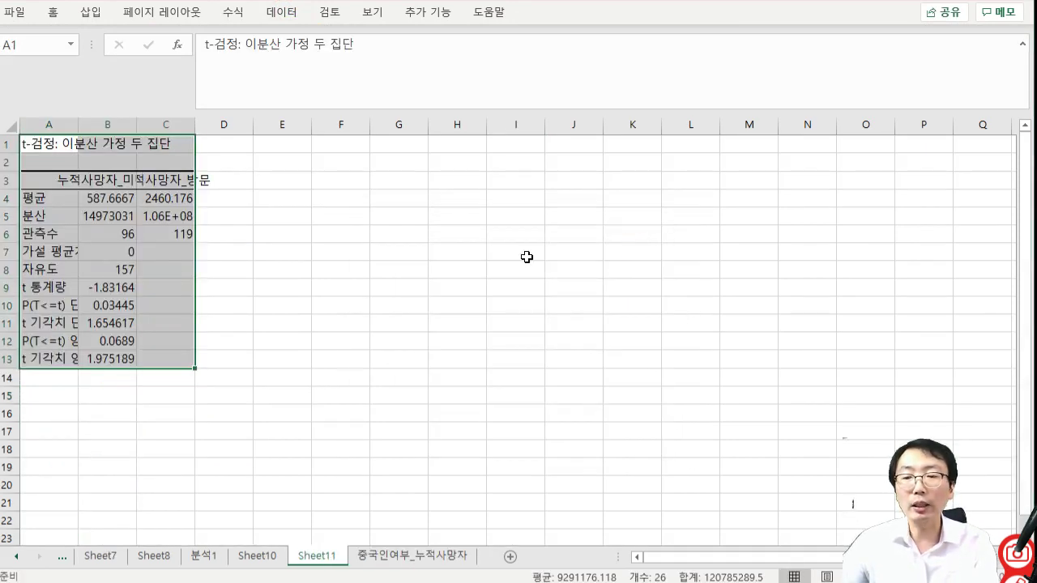
# - Copy rows 1 to 13 of the t-test output into sheet _통계분석결과_ starting at cell A48
pyautogui.click(214, 290)
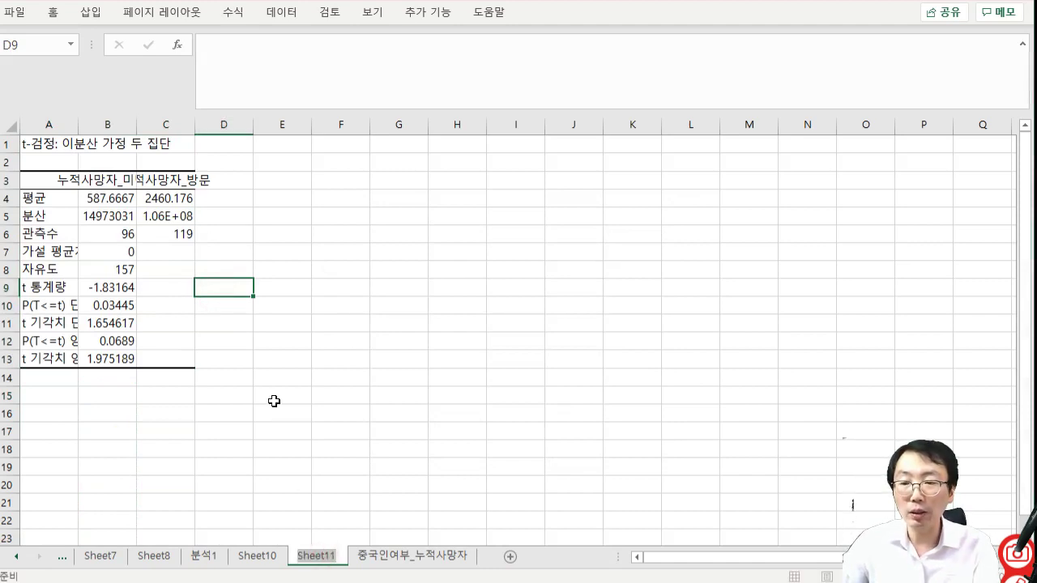
pyautogui.click(248, 266)
pyautogui.moveTo(10, 143); pyautogui.dragTo(11, 359)
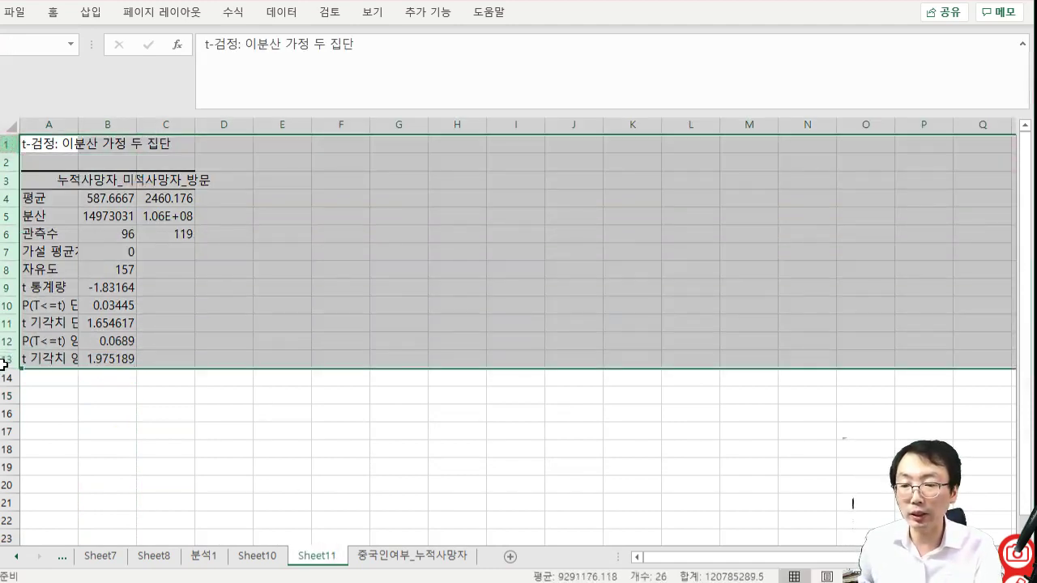
pyautogui.hotkey('ctrl', 'c')
pyautogui.click(457, 467)
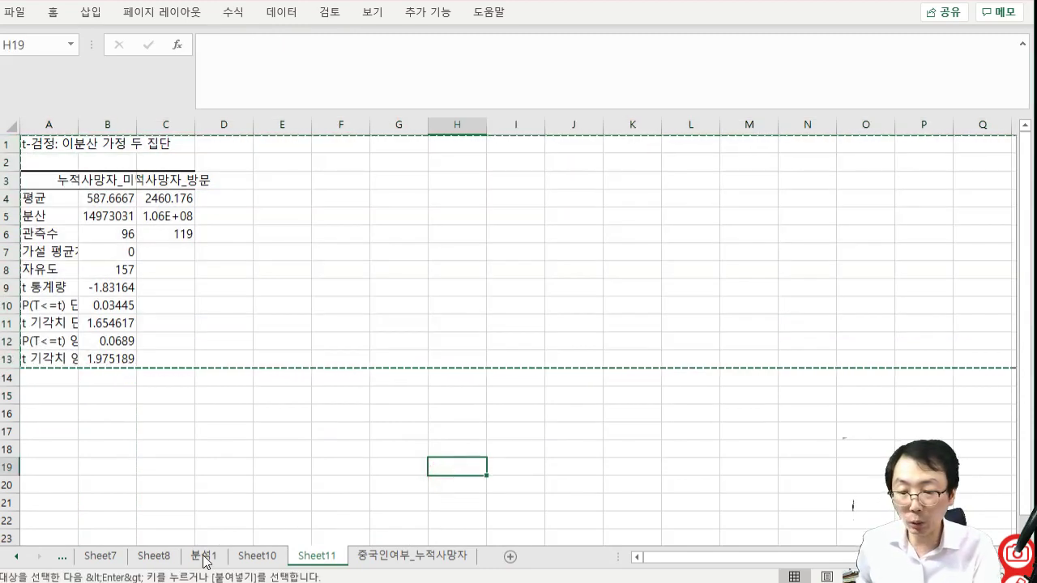
pyautogui.click(204, 556)
pyautogui.click(258, 557)
pyautogui.click(153, 557)
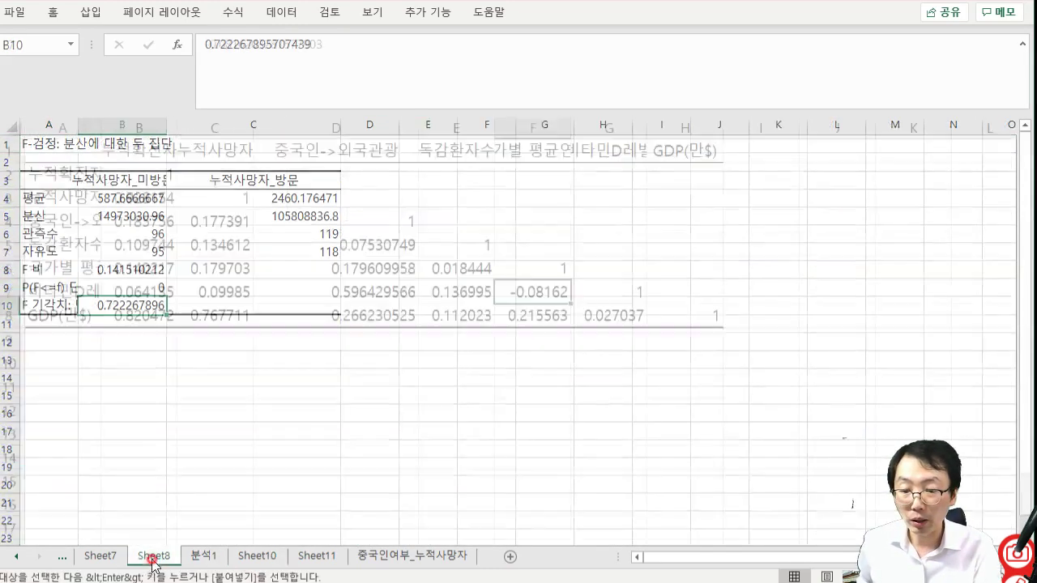
pyautogui.click(16, 556)
pyautogui.click(17, 556)
pyautogui.click(211, 556)
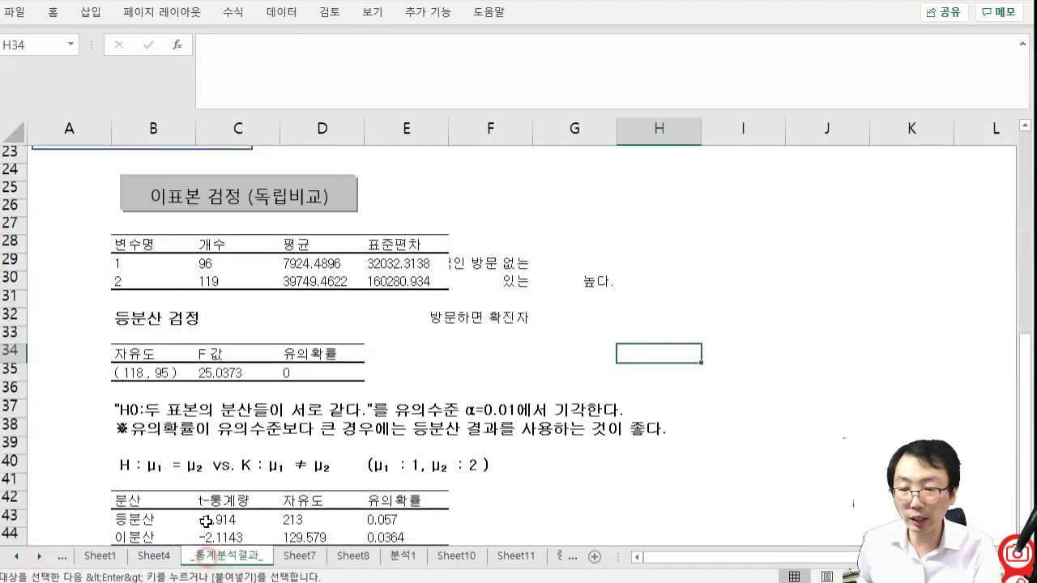
pyautogui.click(121, 392)
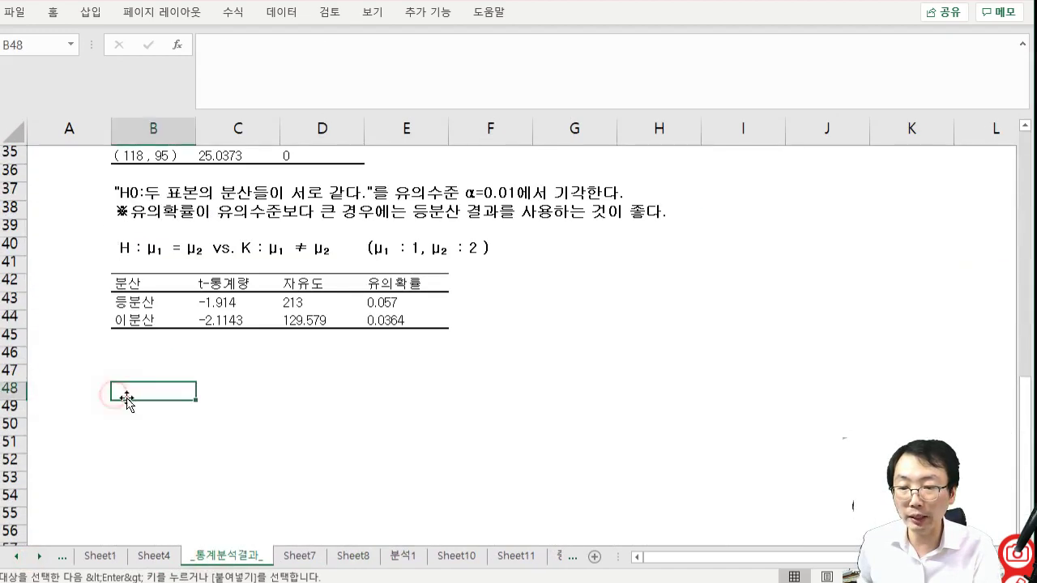
pyautogui.click(70, 393)
pyautogui.hotkey('ctrl', 'v')
# - Examine the pasted t-test table, including the two-tailed p-value in cell B59
pyautogui.click(375, 417)
pyautogui.scroll(-2, 375, 416)
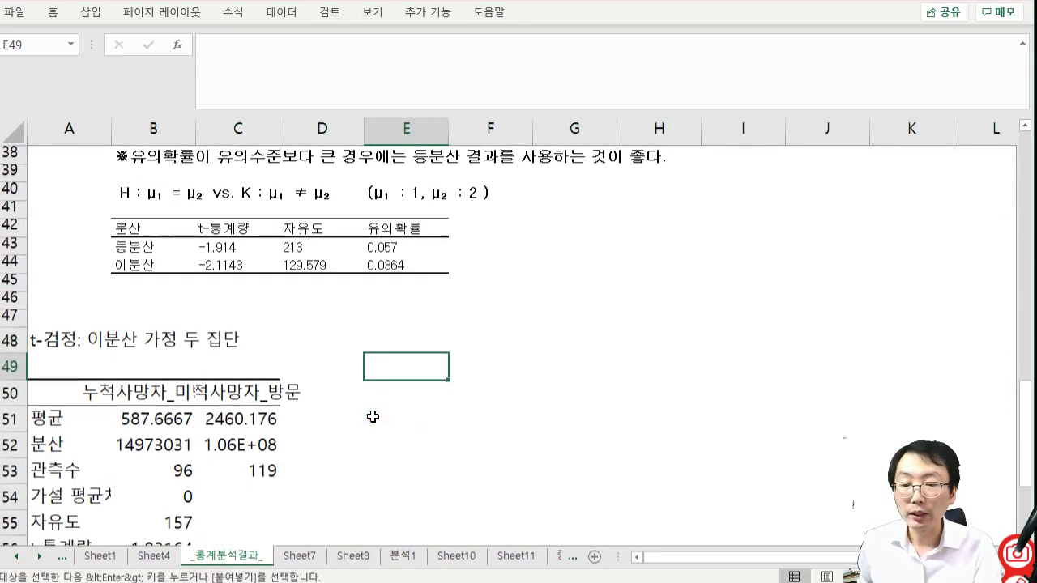
pyautogui.scroll(-5, 383, 410)
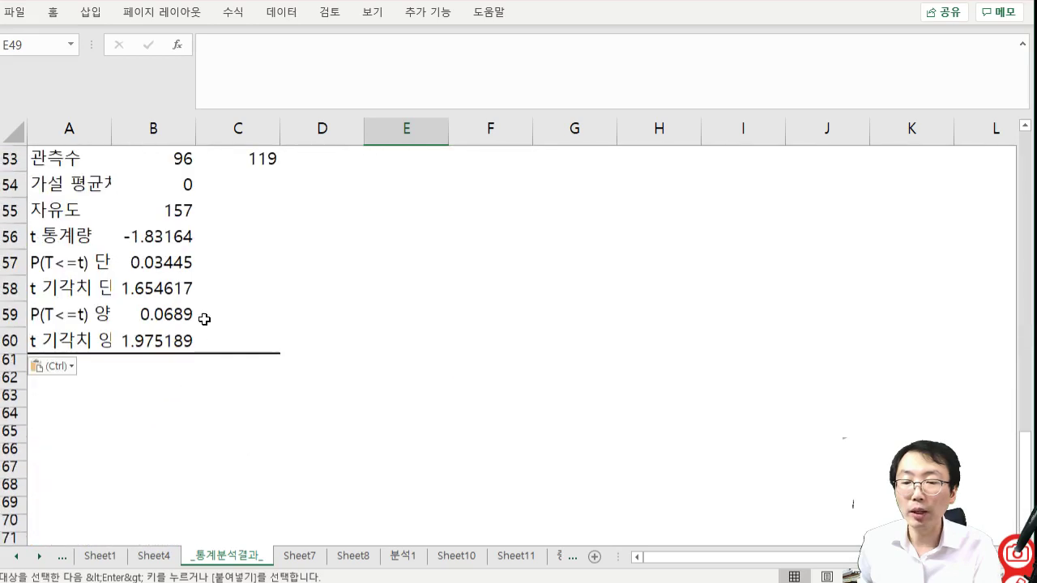
pyautogui.click(182, 315)
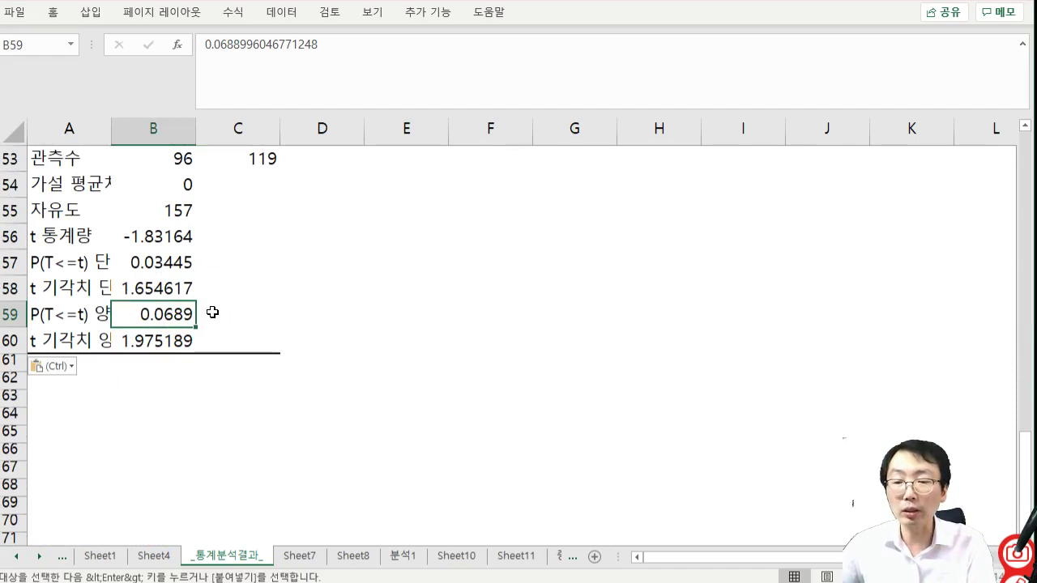
pyautogui.scroll(2, 213, 314)
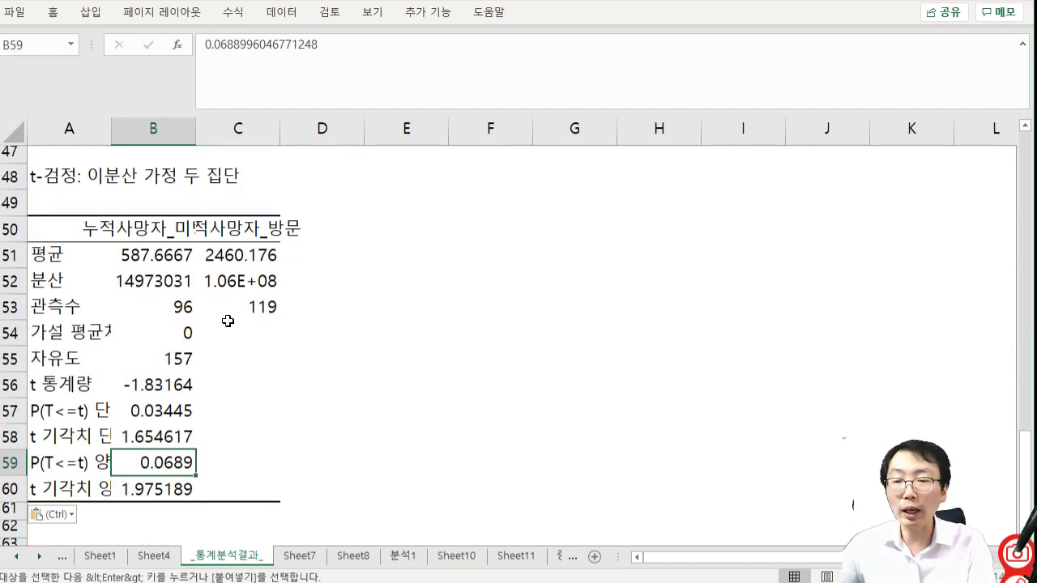
pyautogui.scroll(1, 228, 321)
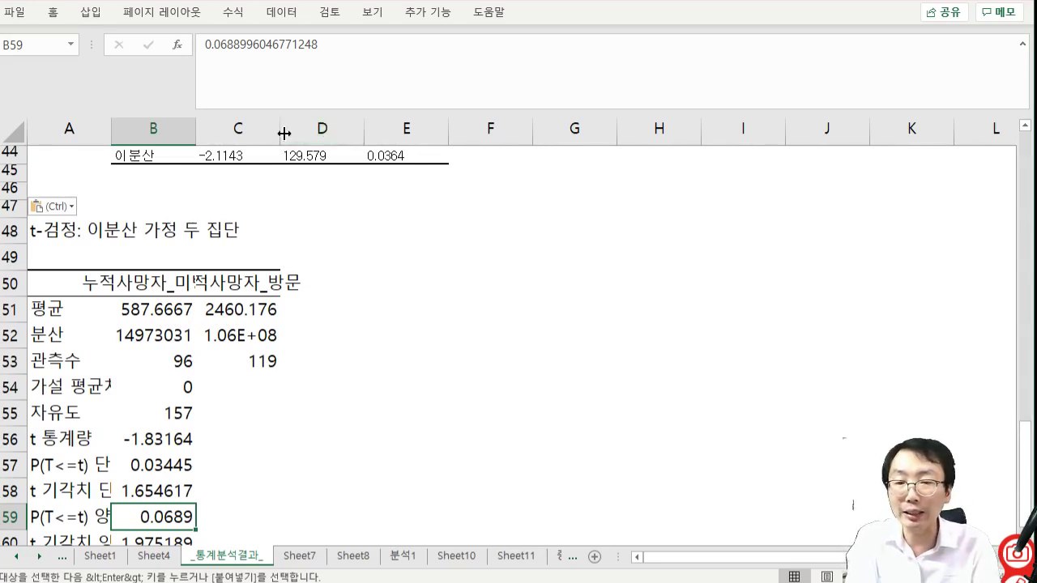
# - Widen columns B and C around the pasted table and check the one-tailed p-value and the 누적사망자_방문 mean
pyautogui.moveTo(280, 132); pyautogui.dragTo(310, 132)
pyautogui.moveTo(196, 121); pyautogui.dragTo(239, 123)
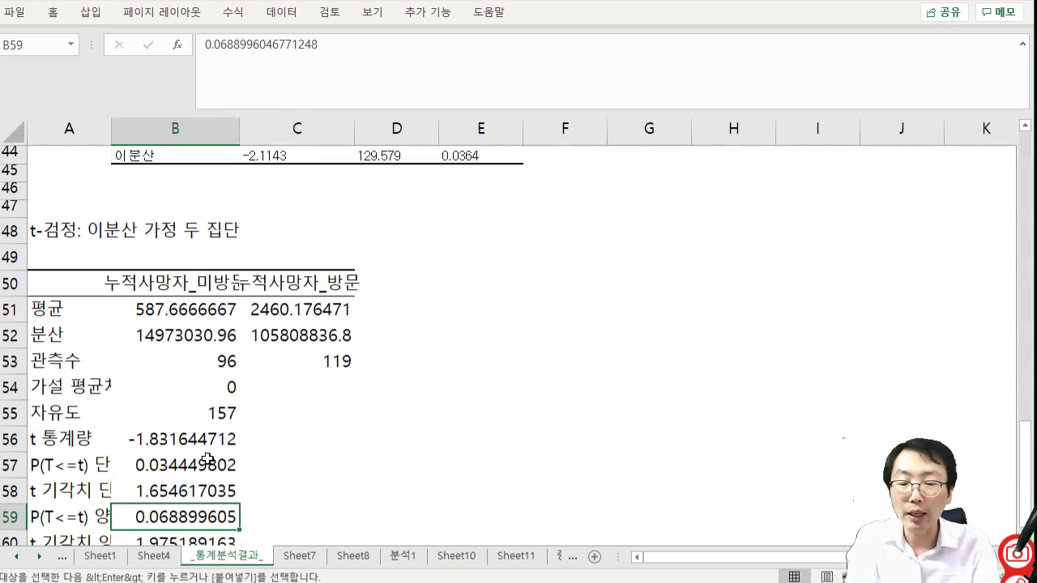
pyautogui.click(154, 464)
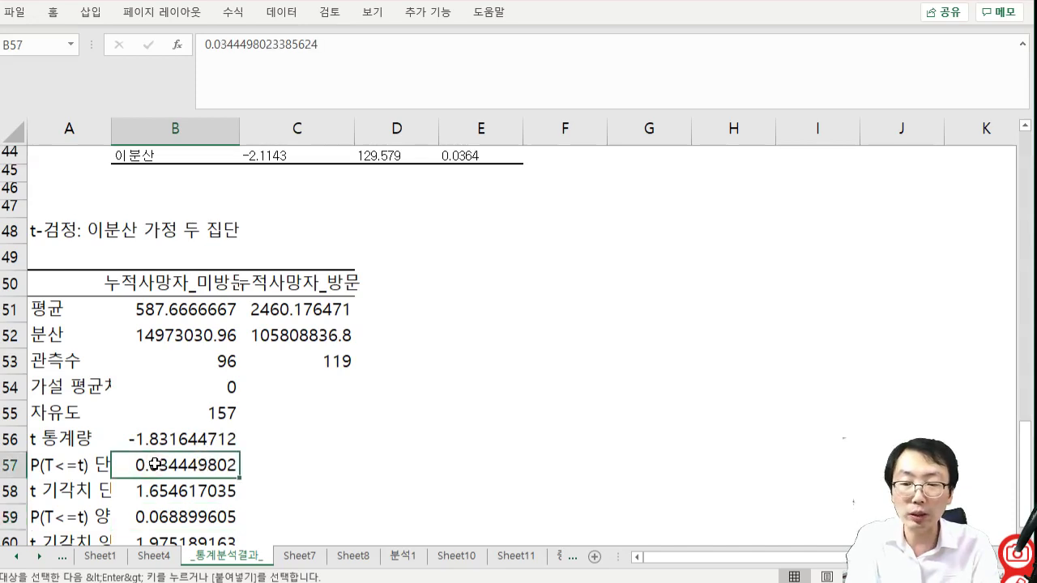
pyautogui.click(315, 281)
pyautogui.click(312, 309)
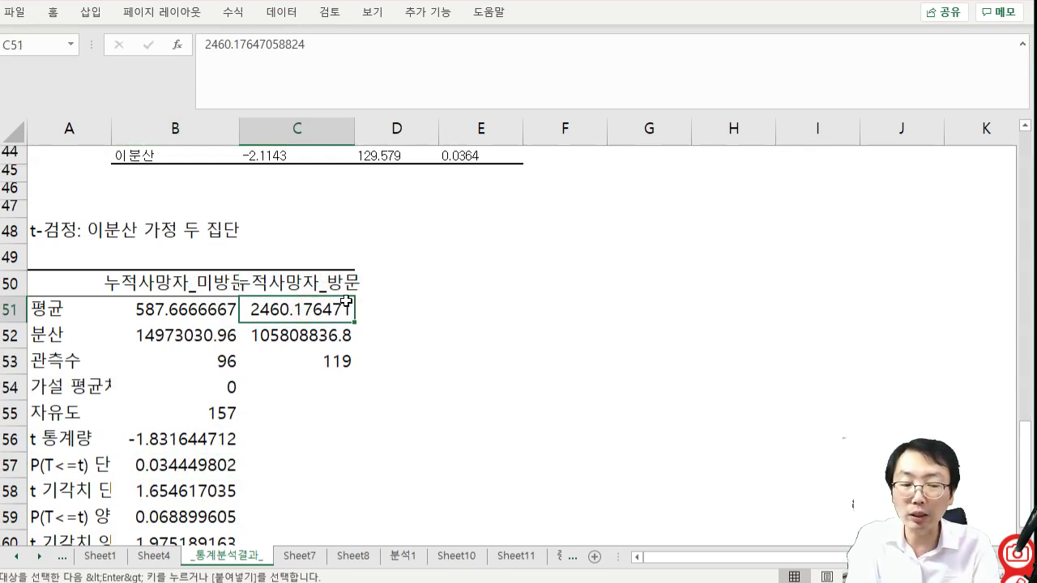
# - Compare the two-tailed and one-tailed p-values of the pasted 누적사망자 t-test in cells B59 and B57
pyautogui.scroll(-3, 172, 486)
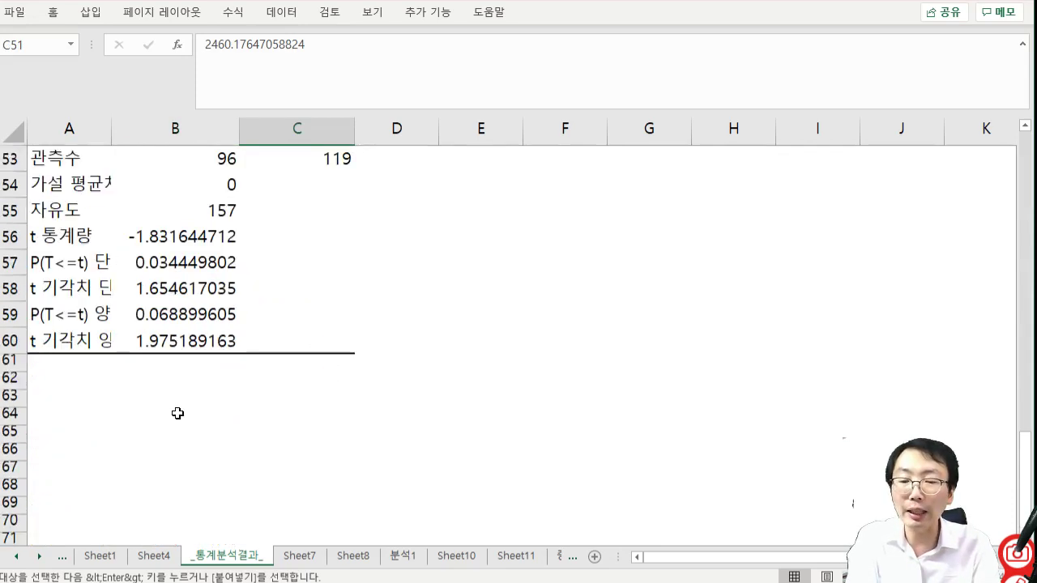
pyautogui.scroll(1, 176, 413)
pyautogui.click(180, 388)
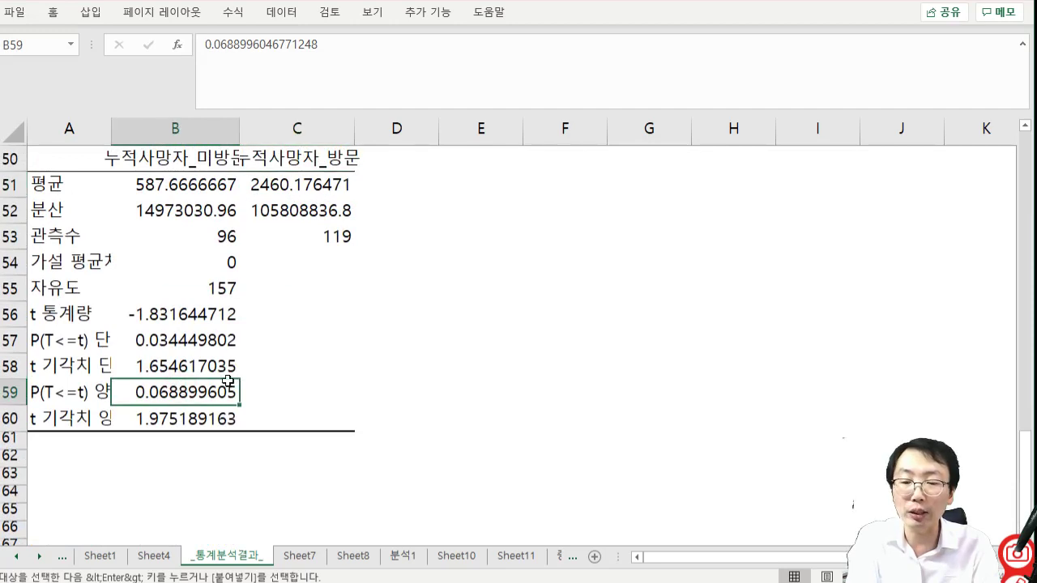
pyautogui.scroll(1, 272, 383)
pyautogui.click(198, 409)
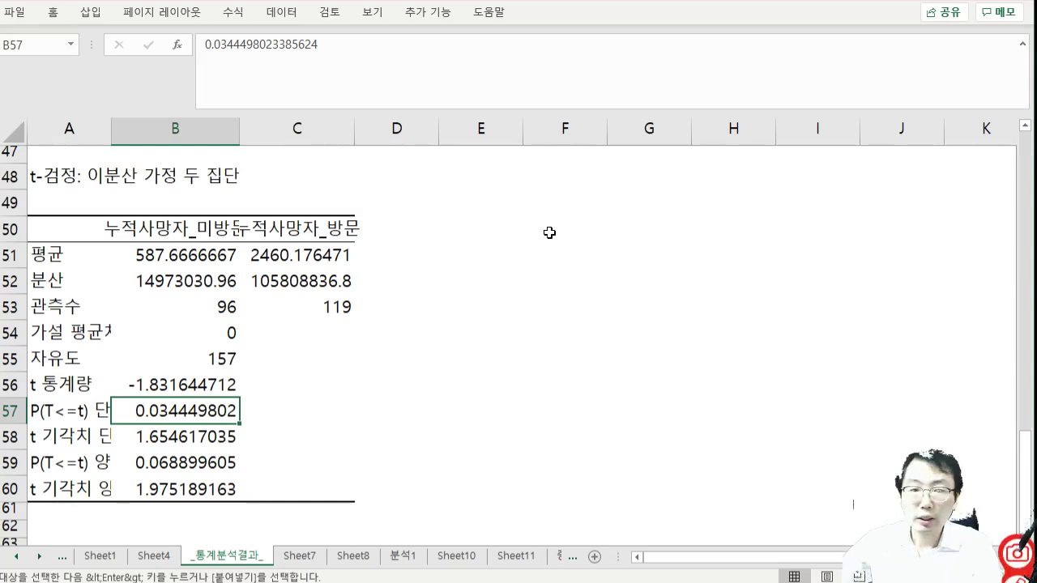
pyautogui.click(278, 228)
# - Enter the conclusion "중국 방문 국가는 누적사망자 유의하게 높다." in cell D56 beside the t-test table
pyautogui.click(364, 381)
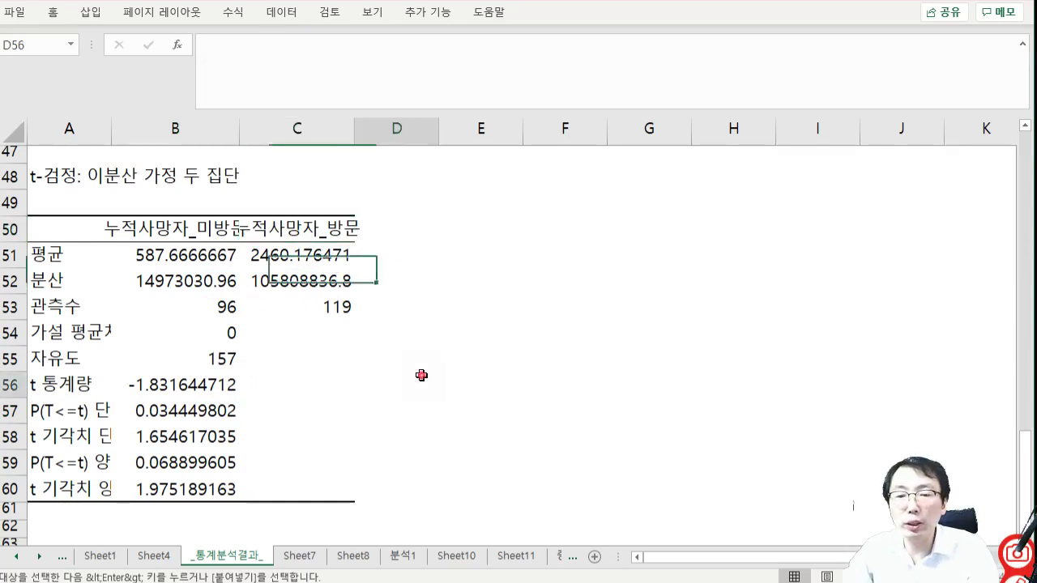
pyautogui.write('중구')
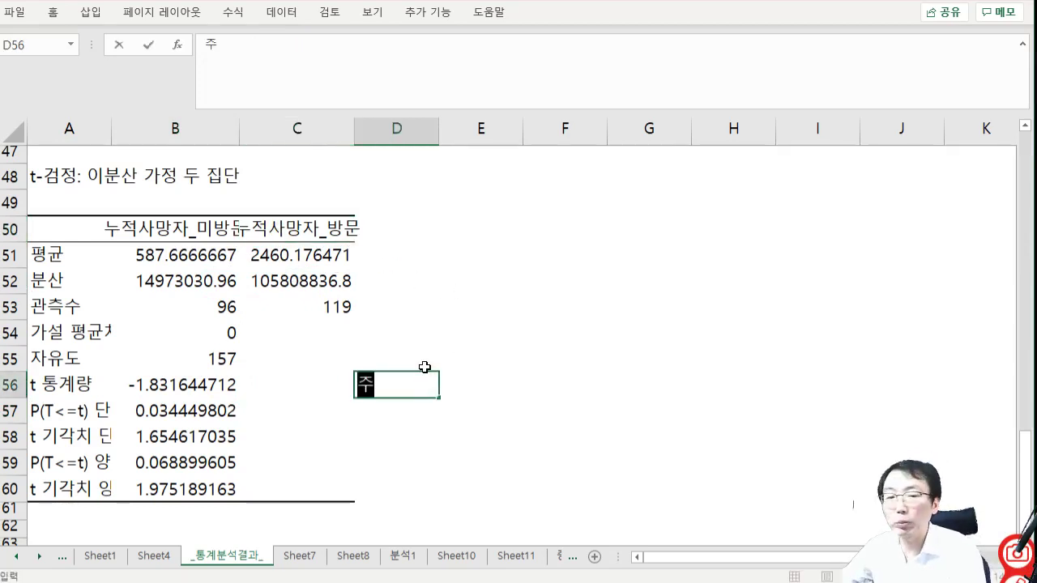
pyautogui.write(' 국ㄱ')
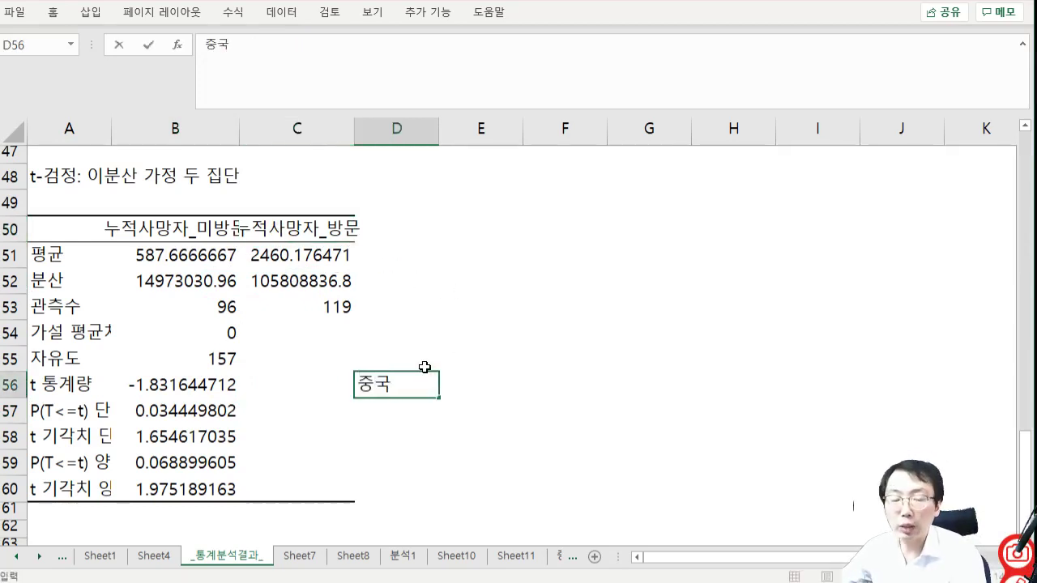
pyautogui.press('BackSpace')
pyautogui.press('BackSpace')
pyautogui.press('BackSpace')
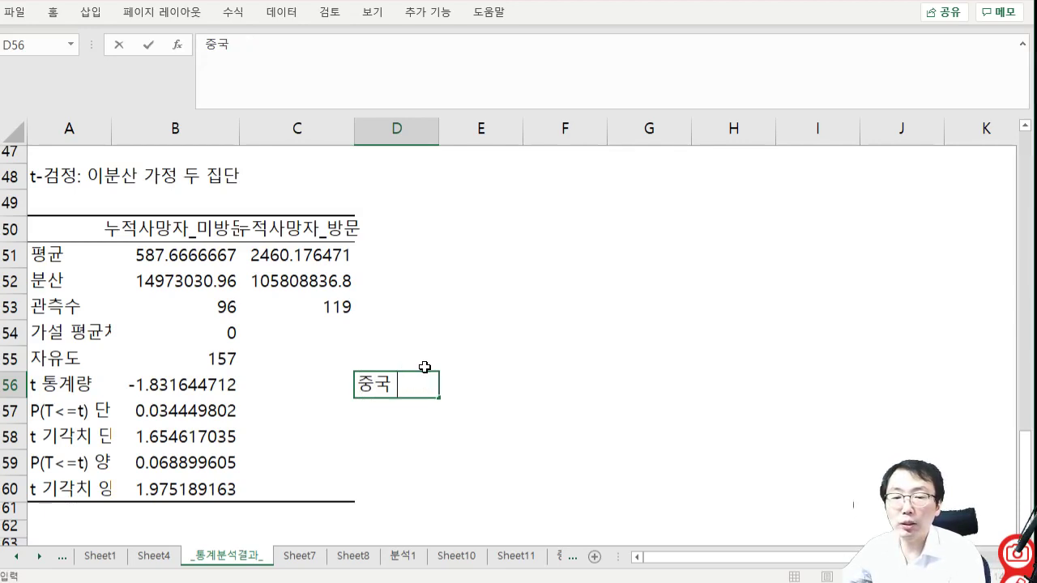
pyautogui.write('방문 국')
pyautogui.write('가는 사마')
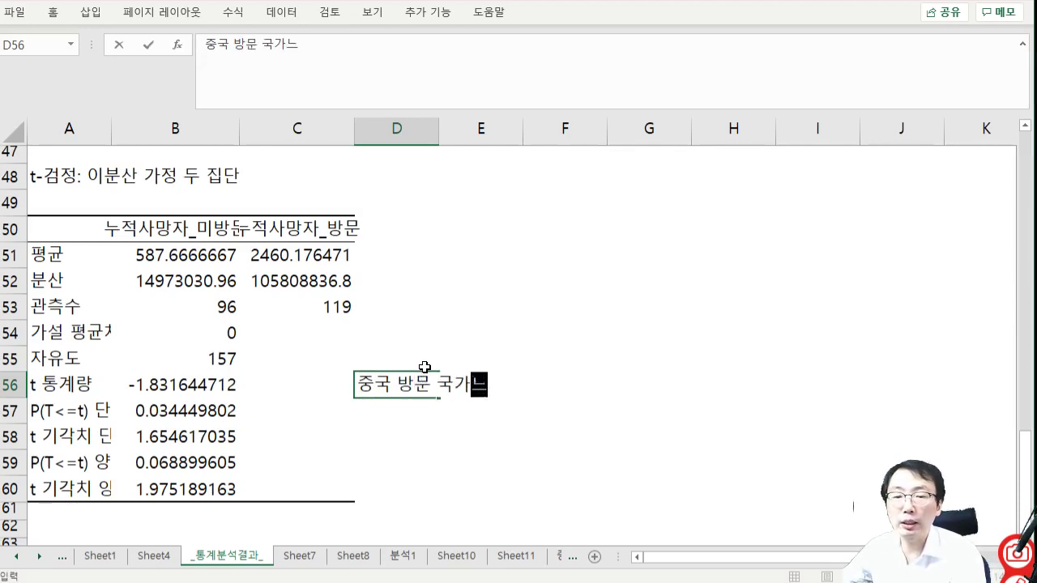
pyautogui.press('BackSpace')
pyautogui.press('BackSpace')
pyautogui.press('BackSpace')
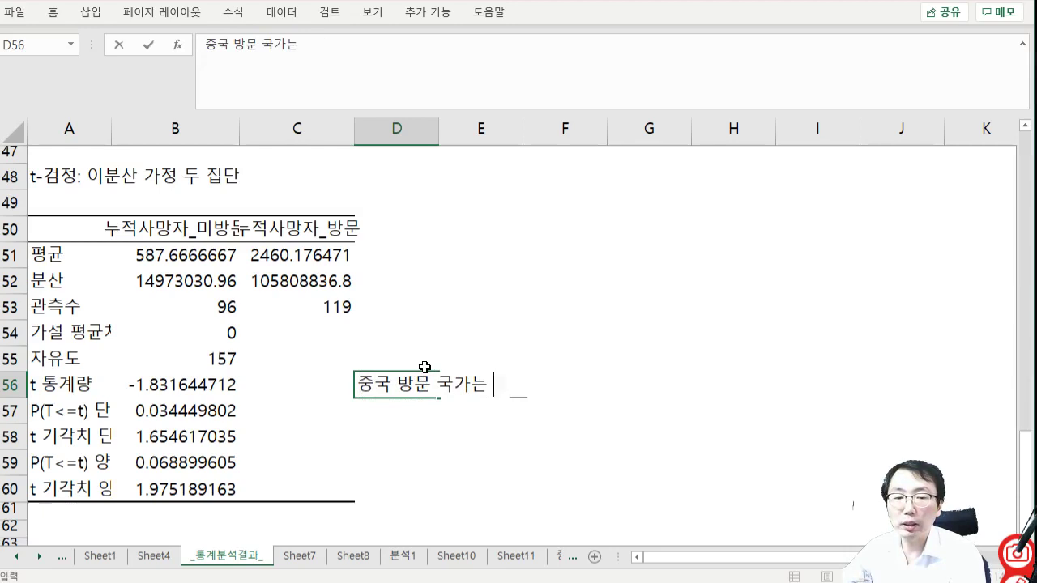
pyautogui.write('누젃사망')
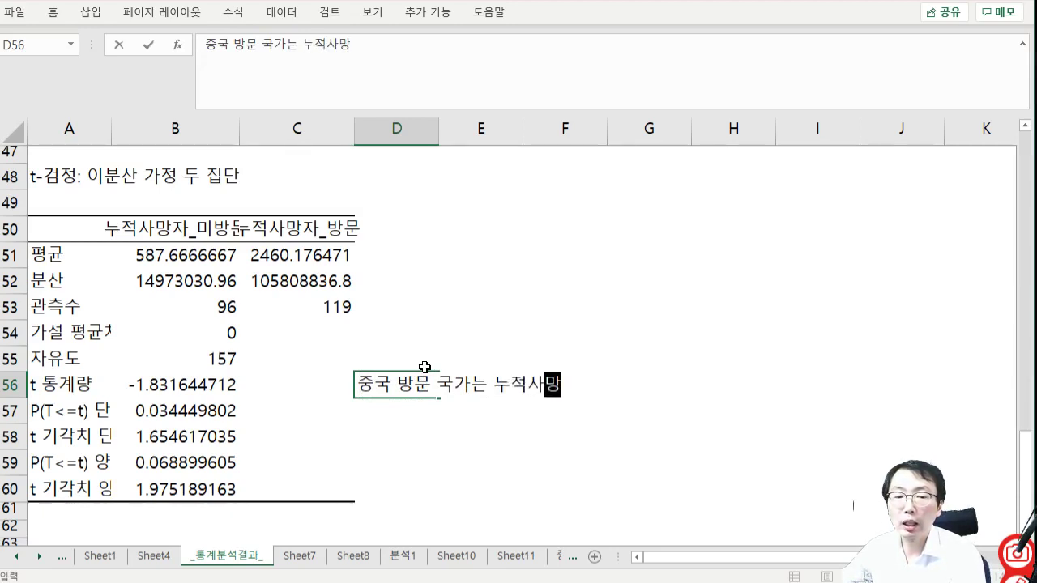
pyautogui.write('자 유의')
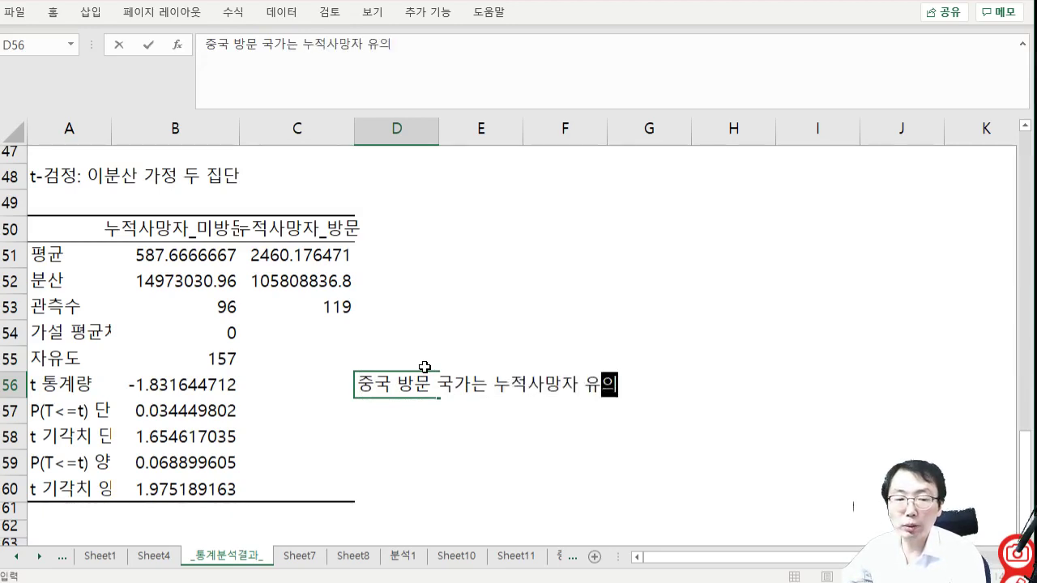
pyautogui.write('학게 높다.')
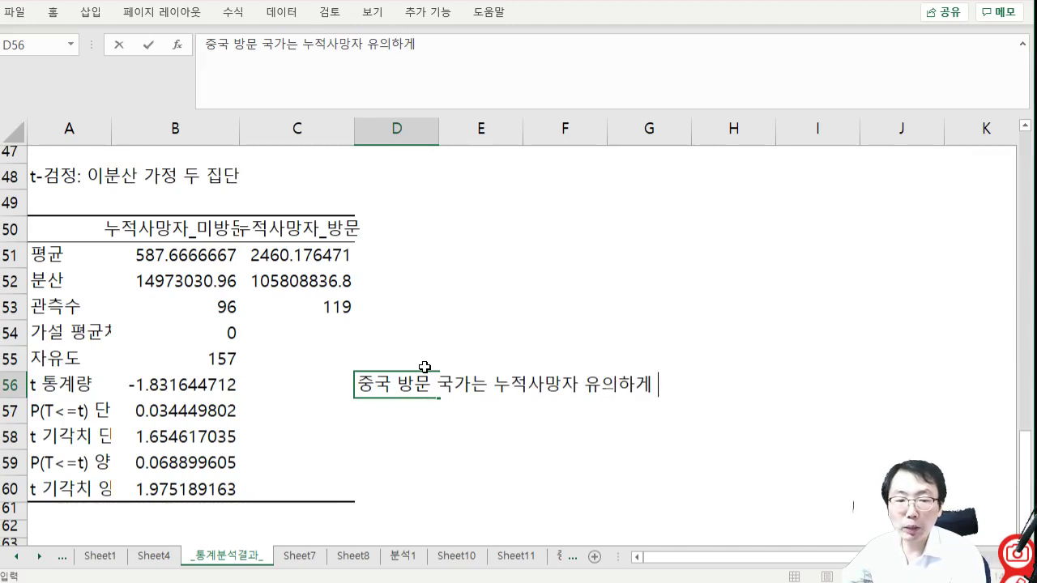
pyautogui.press('Return')
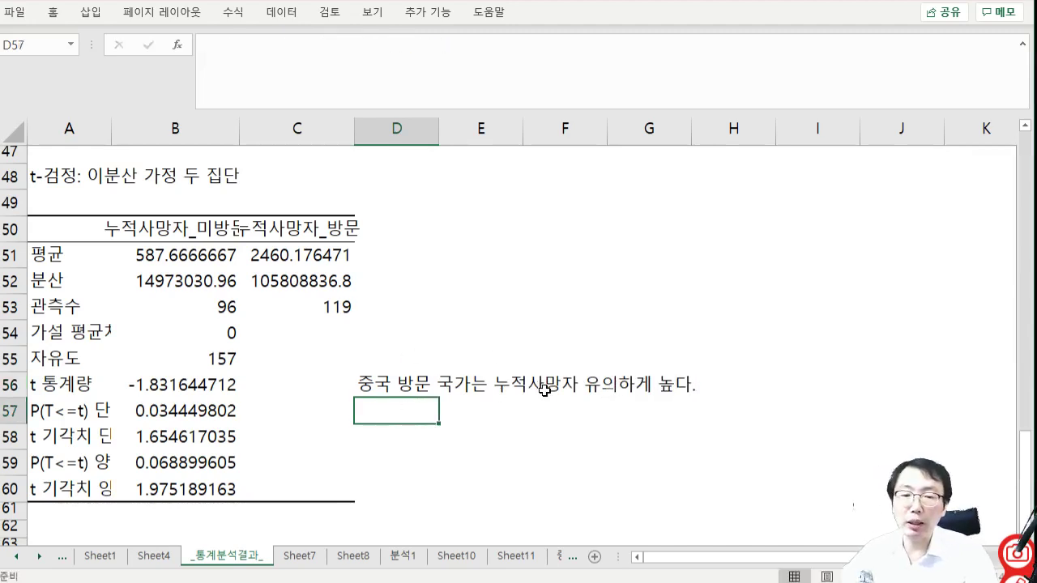
# - Review the earlier 이표본 검정 results and notes above the pasted 누적사망자 t-test table
pyautogui.scroll(9, 601, 343)
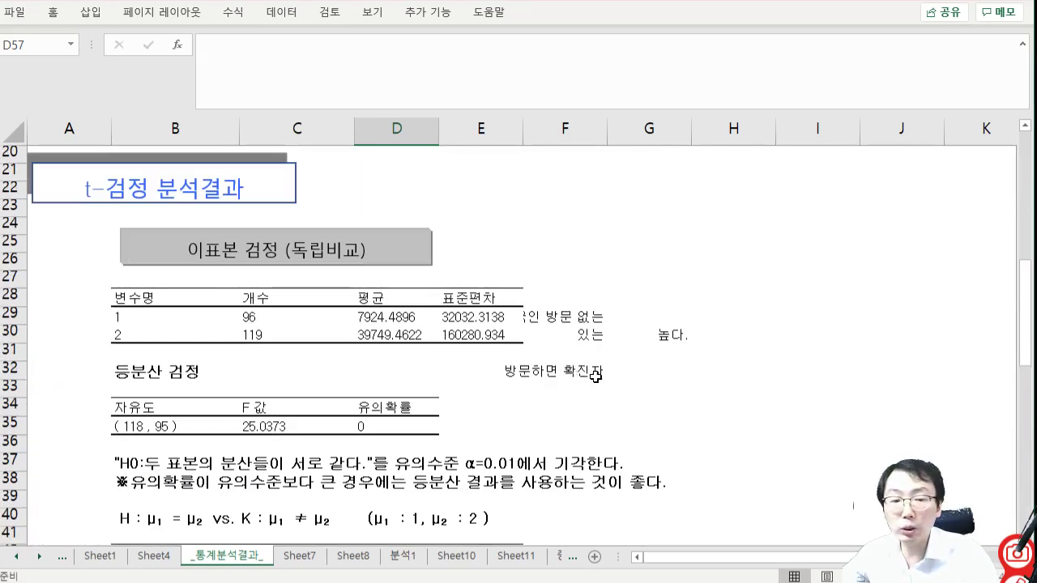
pyautogui.scroll(-2, 595, 374)
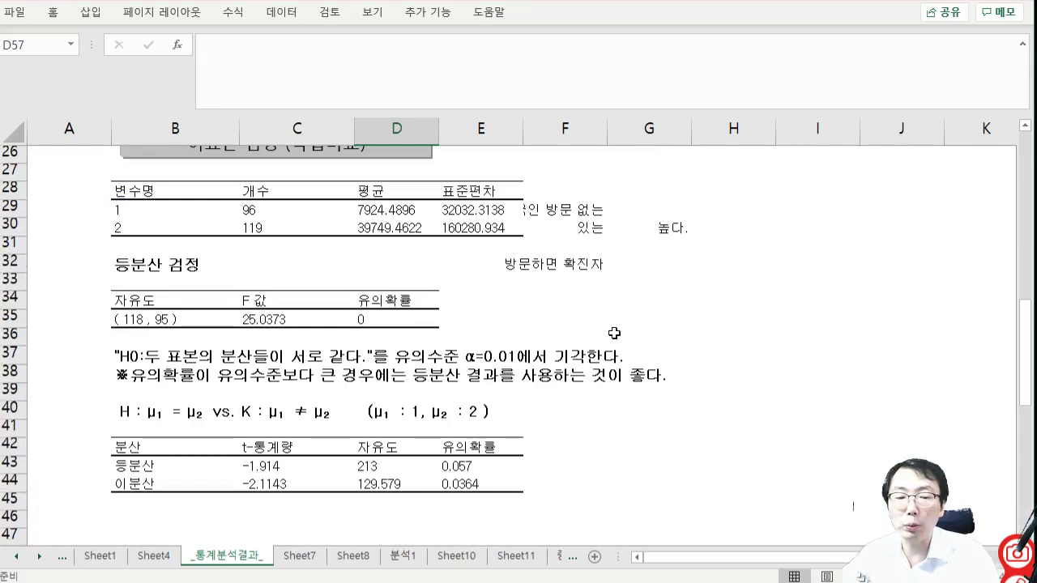
pyautogui.click(625, 407)
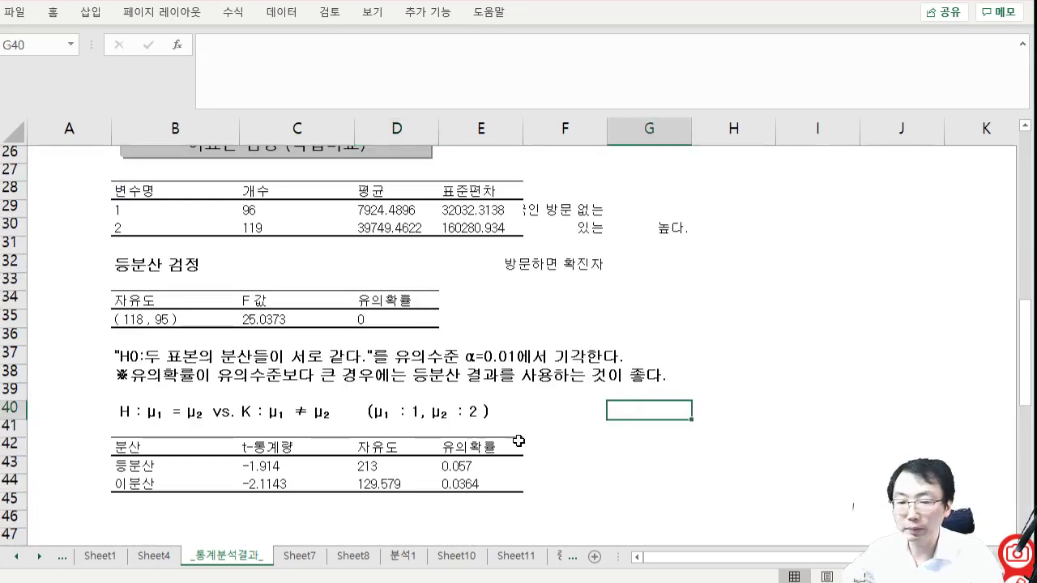
pyautogui.scroll(-4, 518, 440)
pyautogui.click(147, 310)
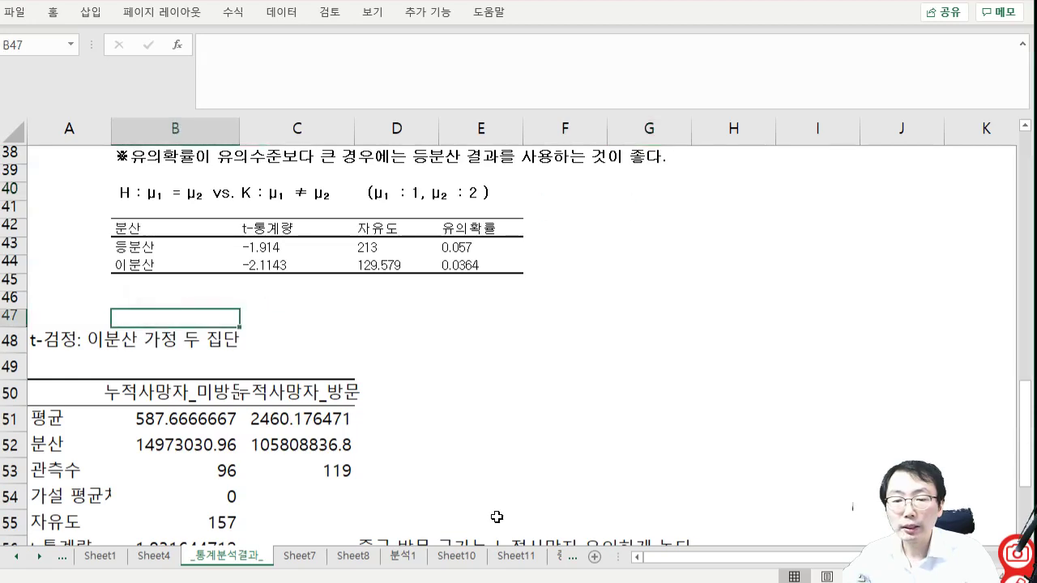
# - Delete the output sheets Sheet10 and Sheet11 together
pyautogui.click(516, 556)
pyautogui.click(456, 557)
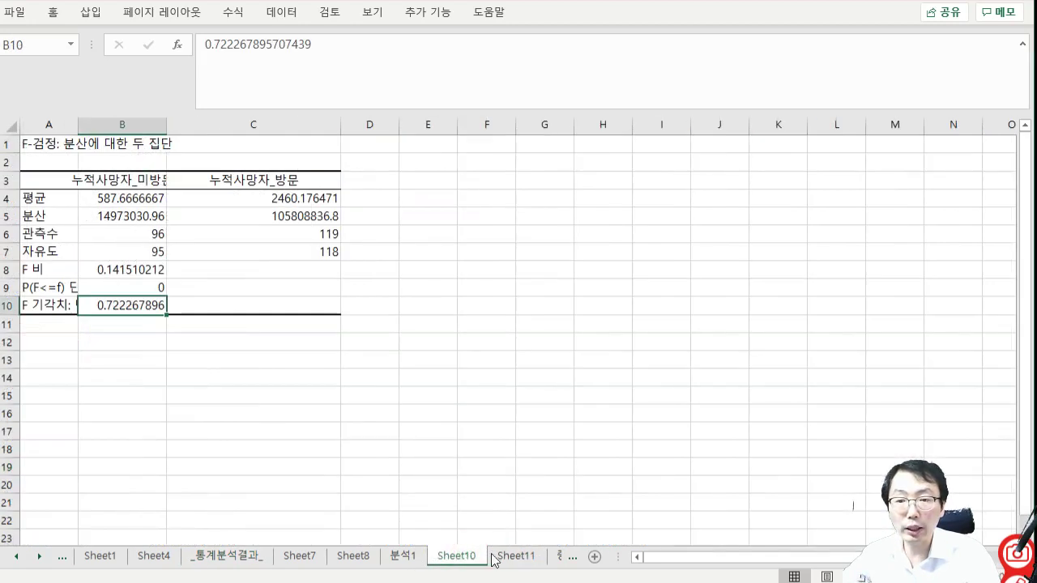
pyautogui.rightClick(512, 557)
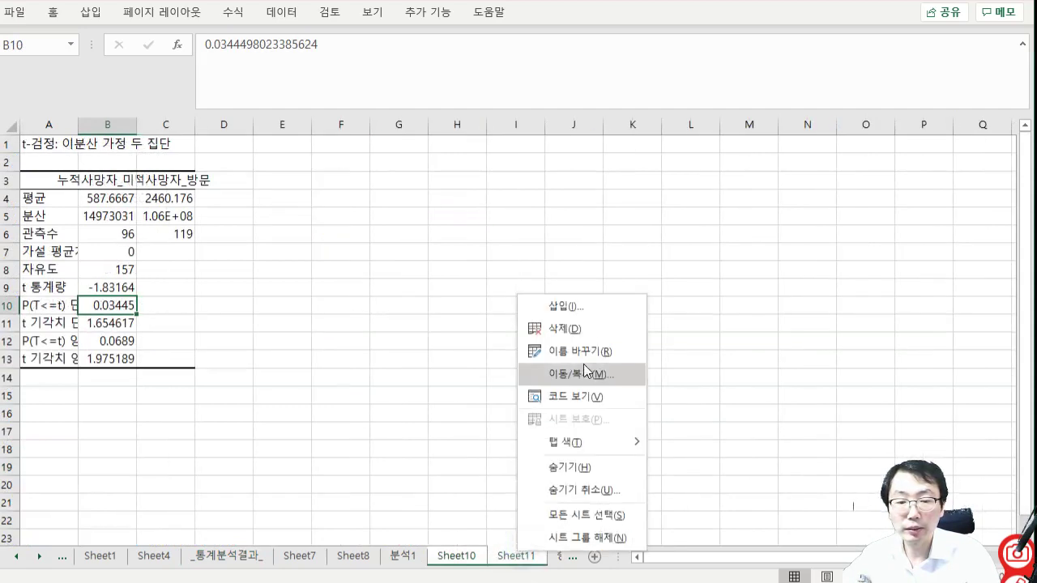
pyautogui.click(567, 335)
pyautogui.click(480, 424)
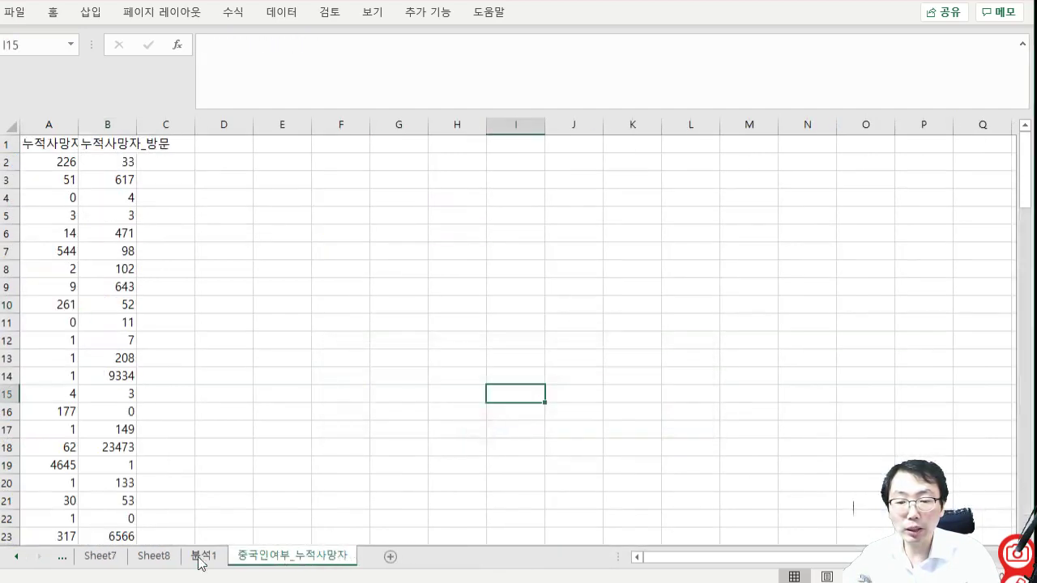
pyautogui.click(99, 557)
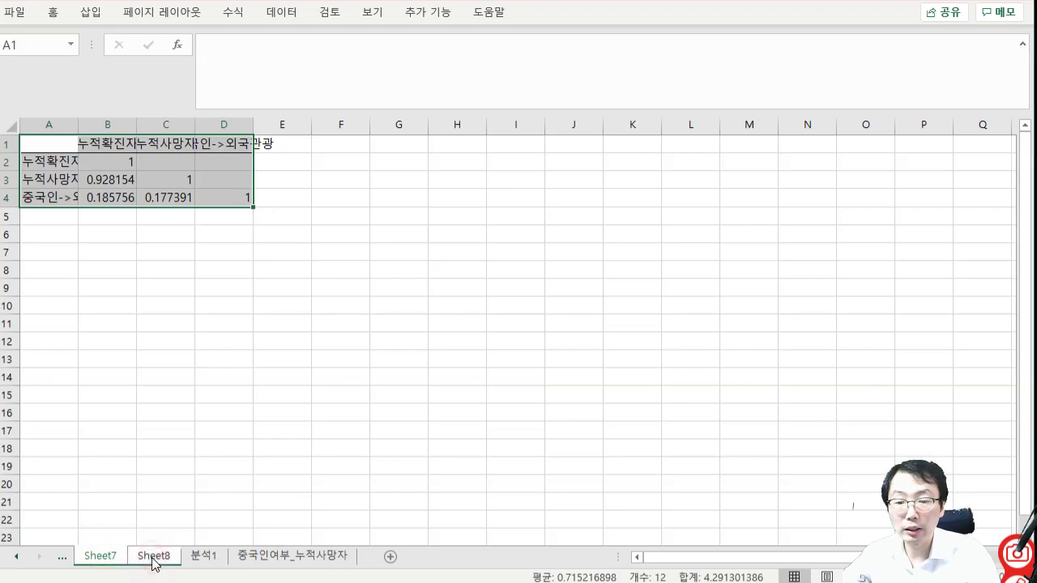
pyautogui.rightClick(154, 559)
pyautogui.click(242, 337)
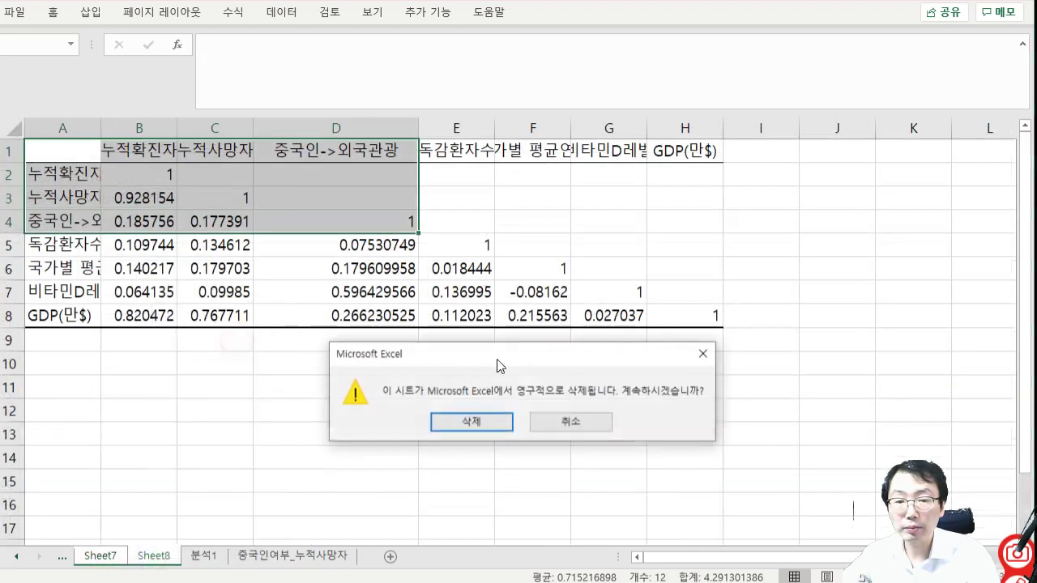
pyautogui.click(482, 424)
pyautogui.click(482, 429)
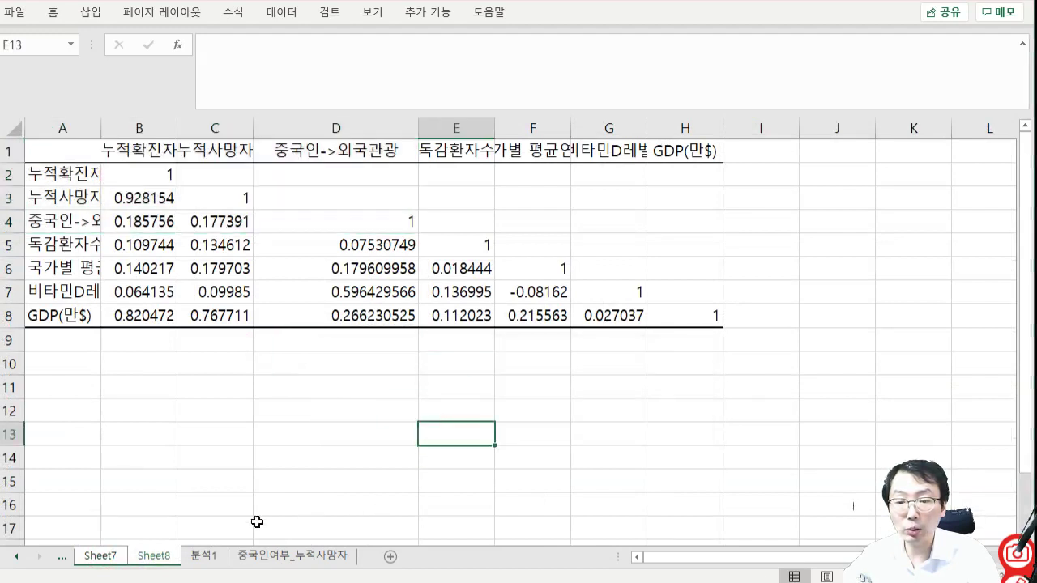
# - Rename Sheet8, which holds the seven-variable correlation matrix, as 상관분석
pyautogui.click(104, 556)
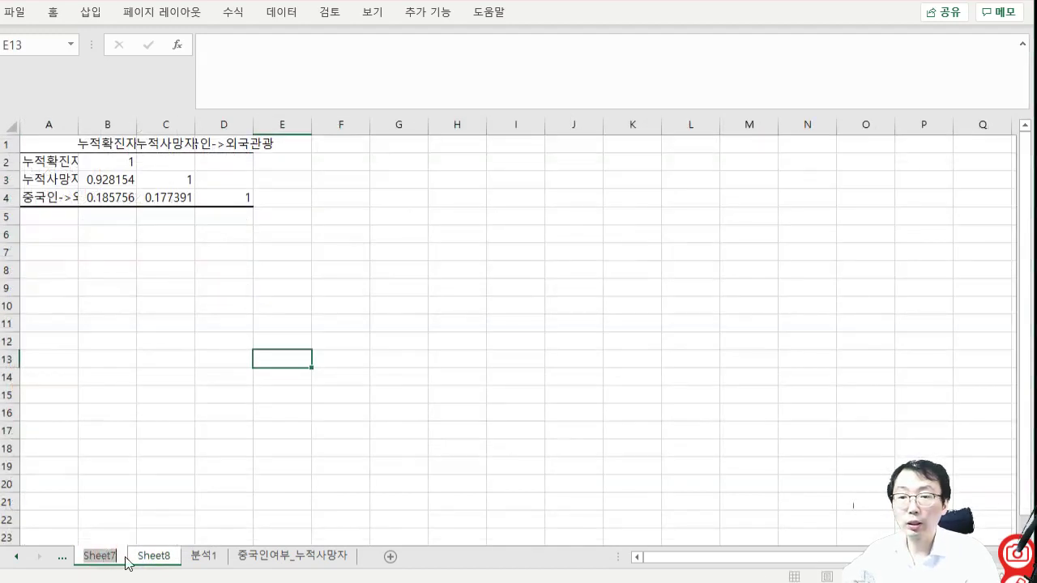
pyautogui.doubleClick(145, 558)
pyautogui.write('ㅅ')
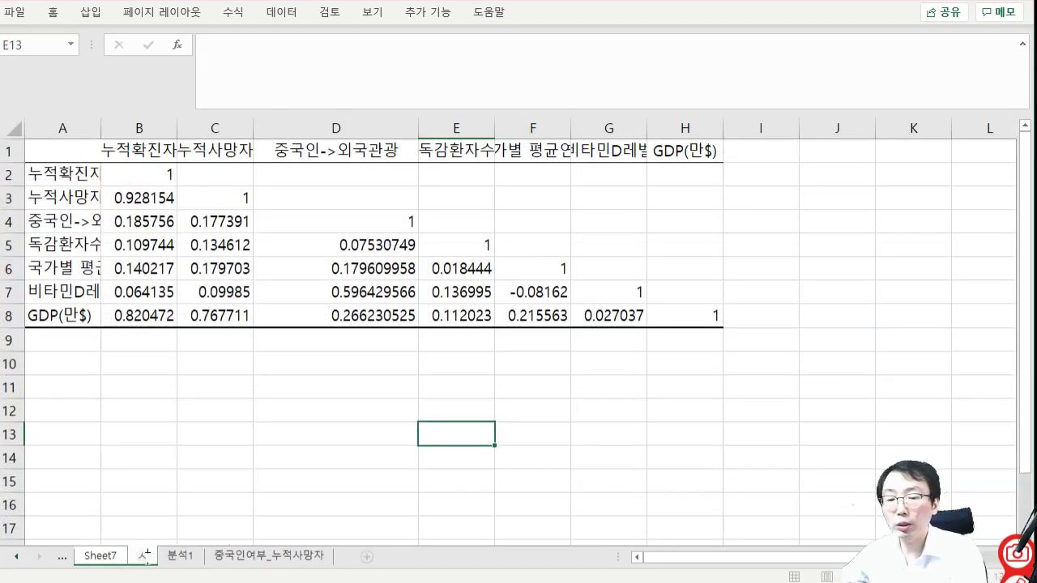
pyautogui.write('ㅏㅇ관분석')
pyautogui.press('Return')
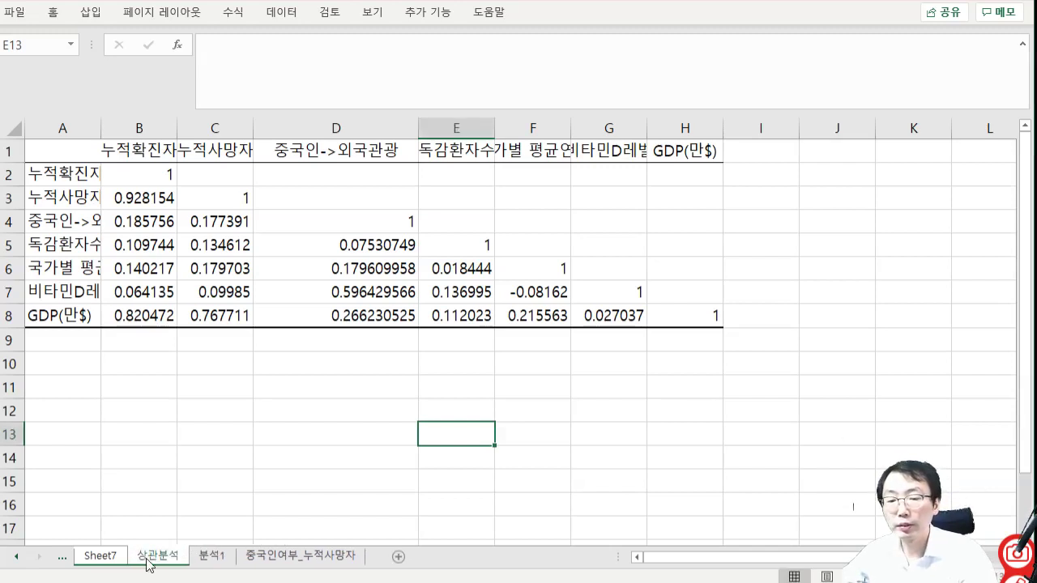
# - Delete Sheet2, which holds the frequency summary ending in the 총합계 row
pyautogui.click(104, 557)
pyautogui.click(17, 557)
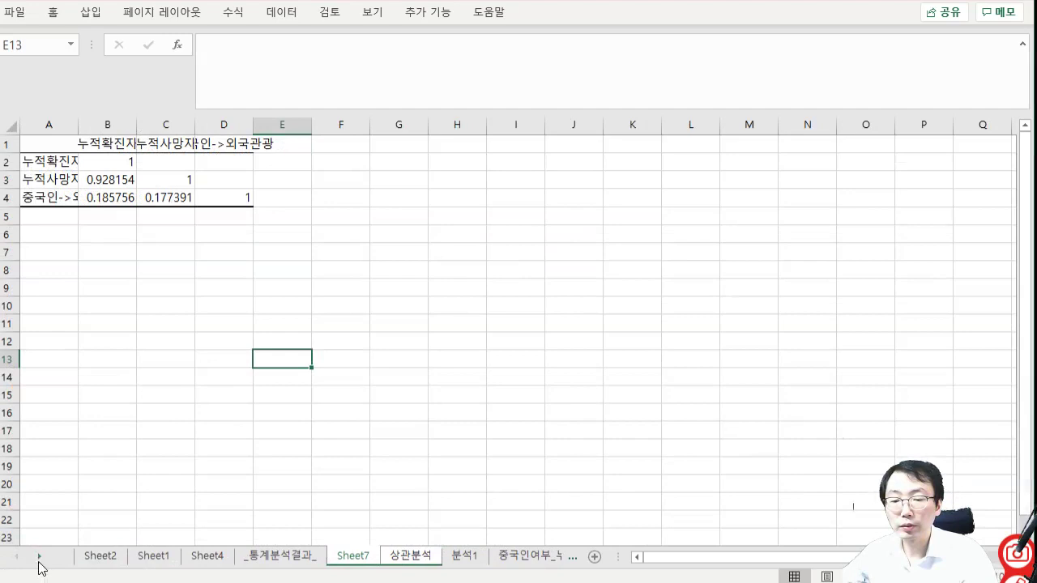
pyautogui.click(92, 558)
pyautogui.rightClick(92, 558)
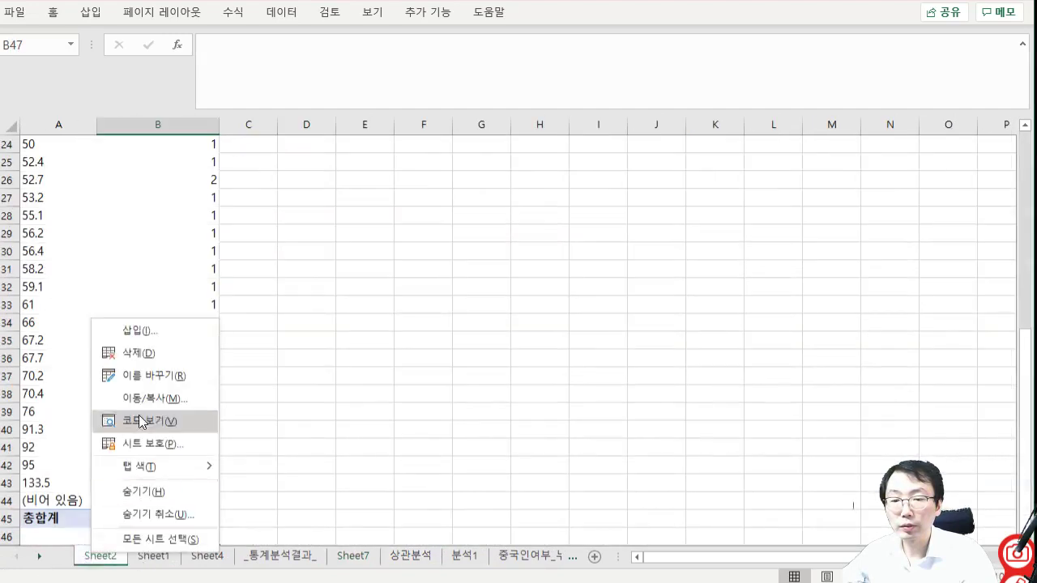
pyautogui.click(144, 353)
pyautogui.press('Return')
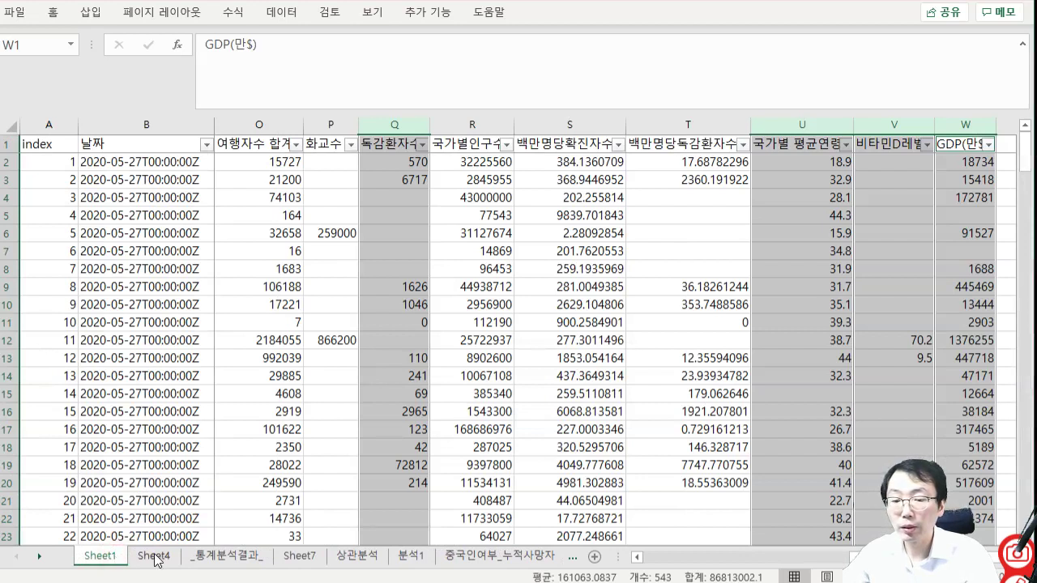
# - Rename Sheet1, which holds the full country dataset, as 원본
pyautogui.click(154, 558)
pyautogui.click(94, 556)
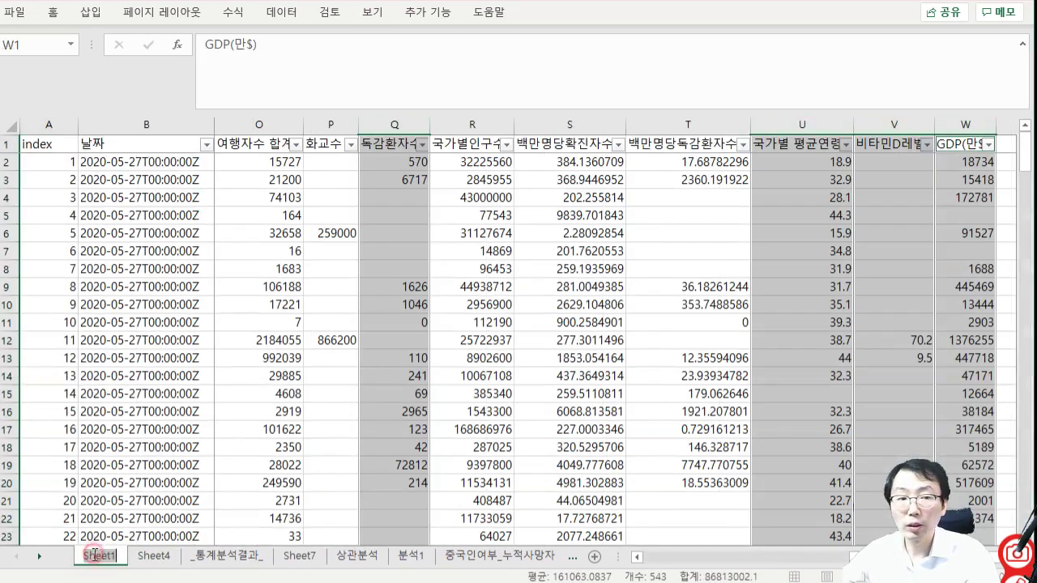
pyautogui.doubleClick(94, 556)
pyautogui.write('ㅇ본')
pyautogui.press('Return')
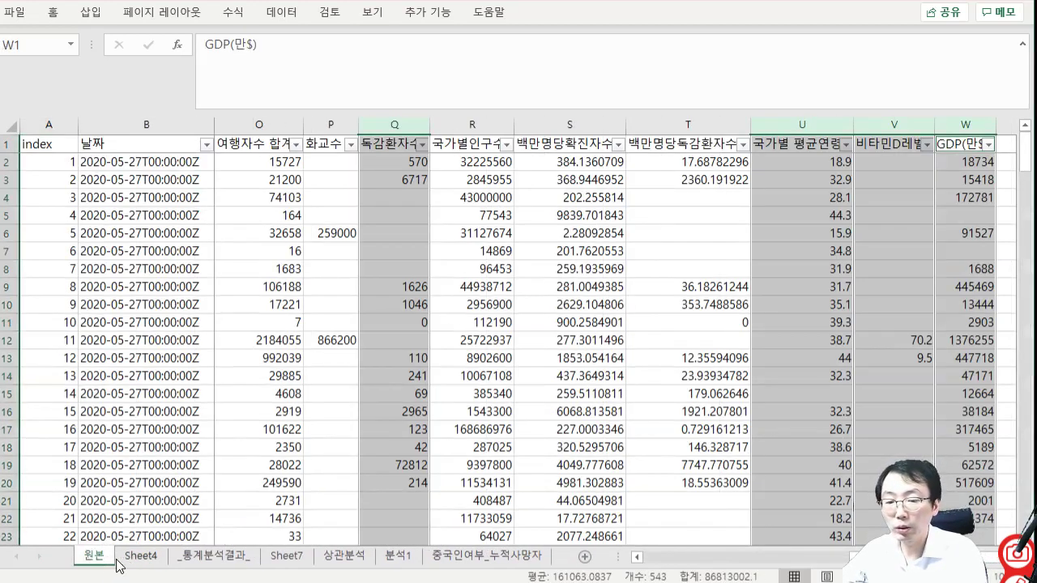
# - Move sheet 분석1 so that it directly follows sheet 원본
pyautogui.click(398, 558)
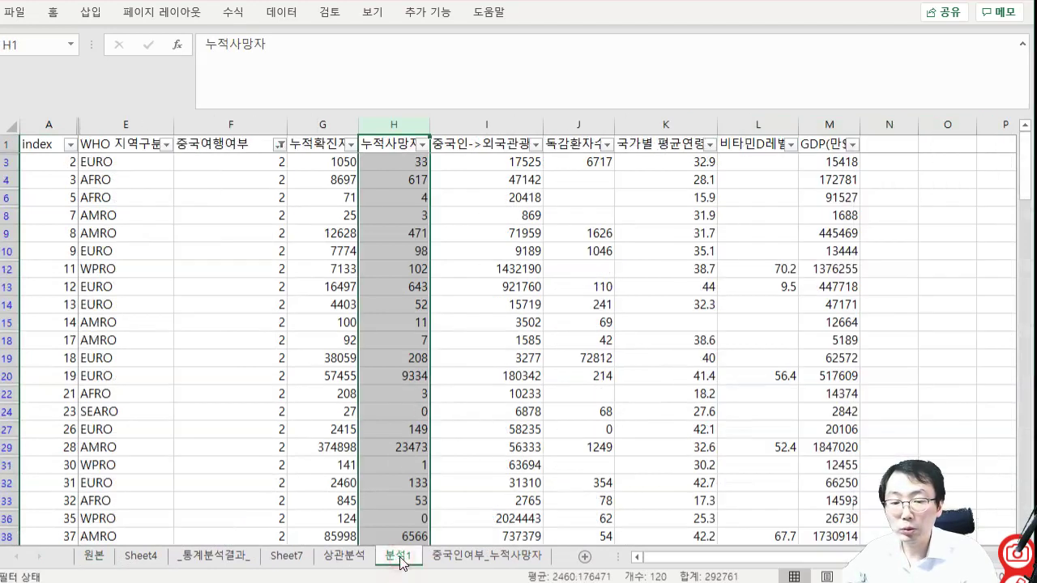
pyautogui.click(392, 538)
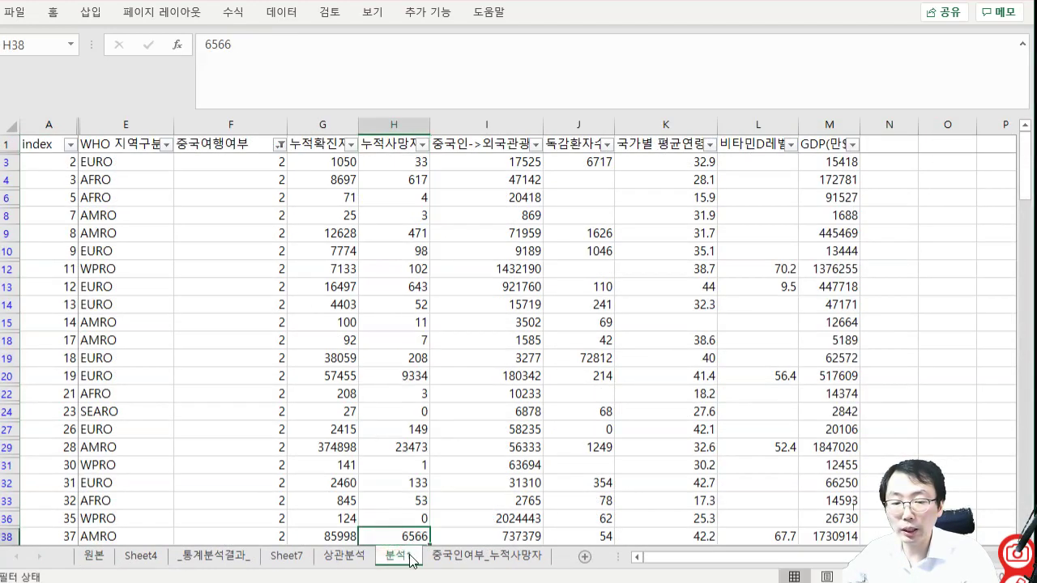
pyautogui.moveTo(257, 555); pyautogui.dragTo(132, 556)
# - Delete Sheet4, which holds the two-variable correlation table
pyautogui.click(187, 556)
pyautogui.rightClick(187, 556)
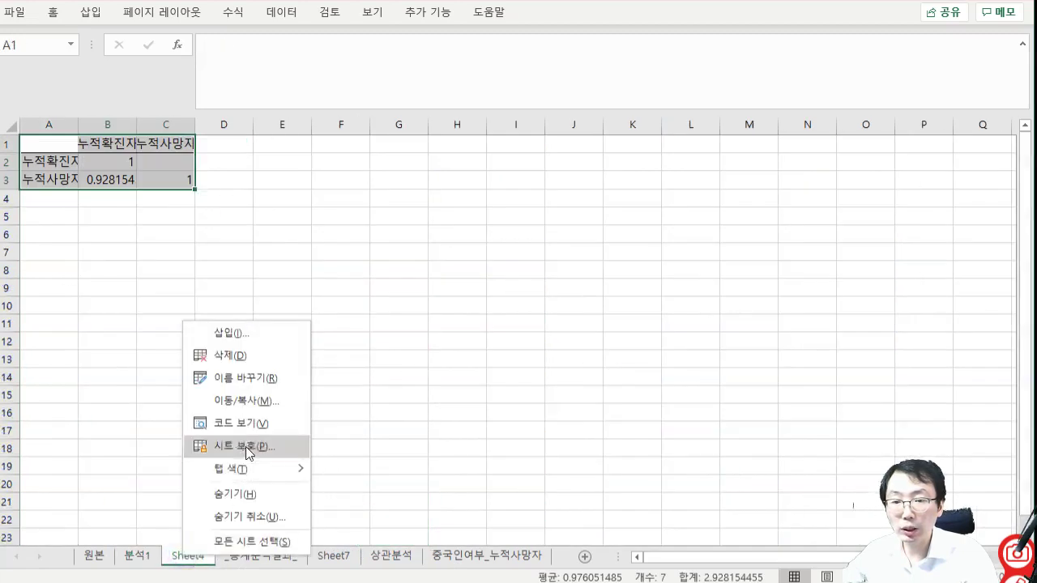
pyautogui.click(268, 357)
pyautogui.press('Return')
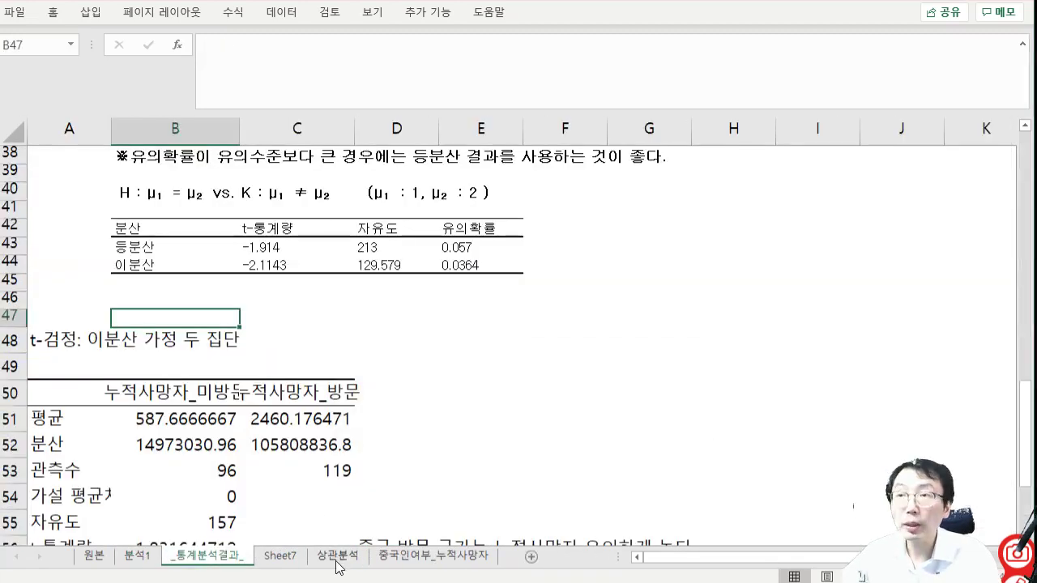
# - Rename Sheet7, which holds the three-variable correlation table, as 상관1
pyautogui.click(290, 557)
pyautogui.rightClick(288, 561)
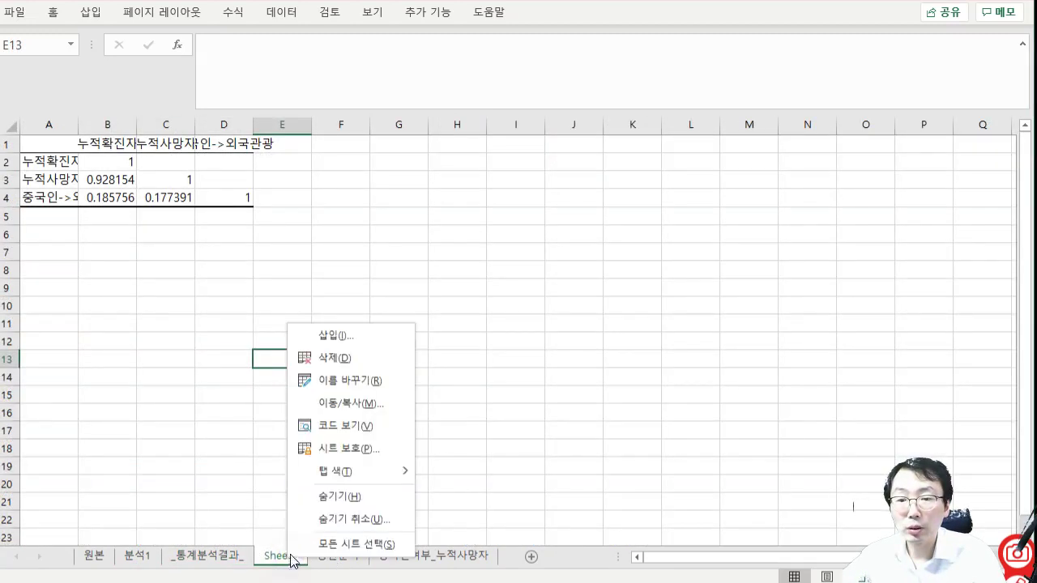
pyautogui.click(270, 550)
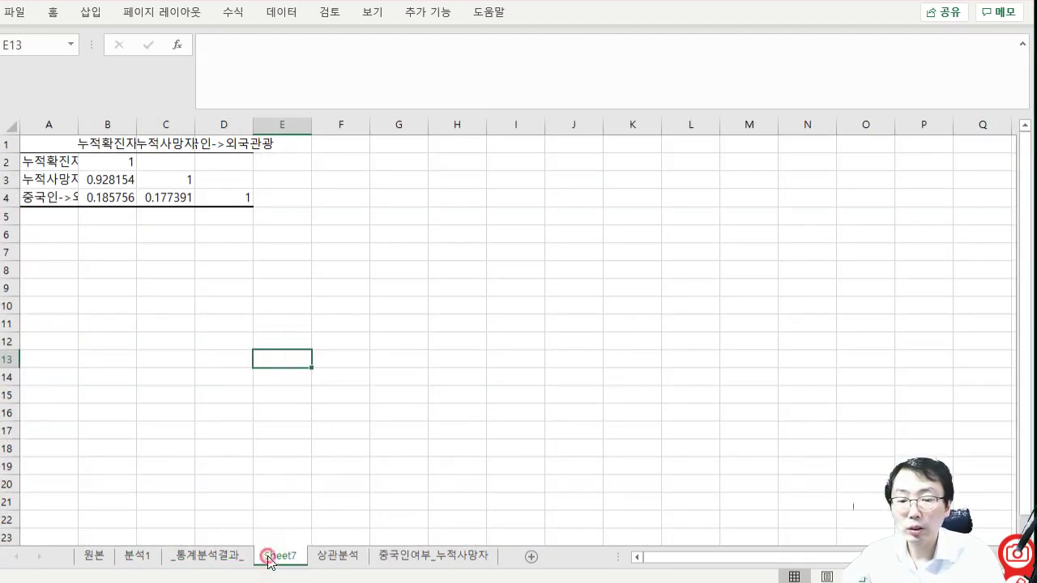
pyautogui.doubleClick(269, 557)
pyautogui.press('BackSpace')
pyautogui.write('상관1')
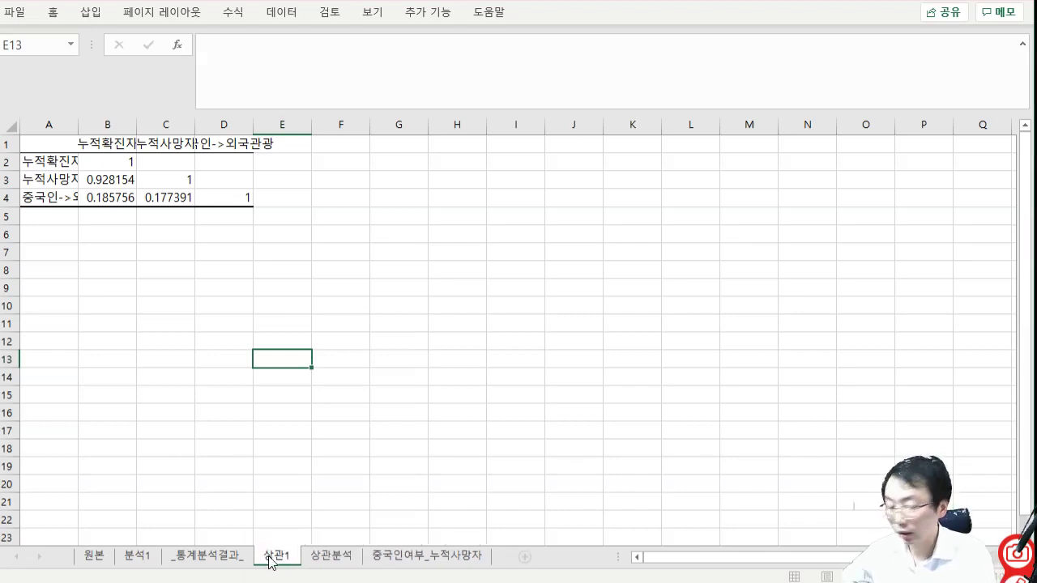
pyautogui.press('Return')
# - Reset the 중국여행여부 filter on sheet 분석1 to include all values
pyautogui.click(441, 558)
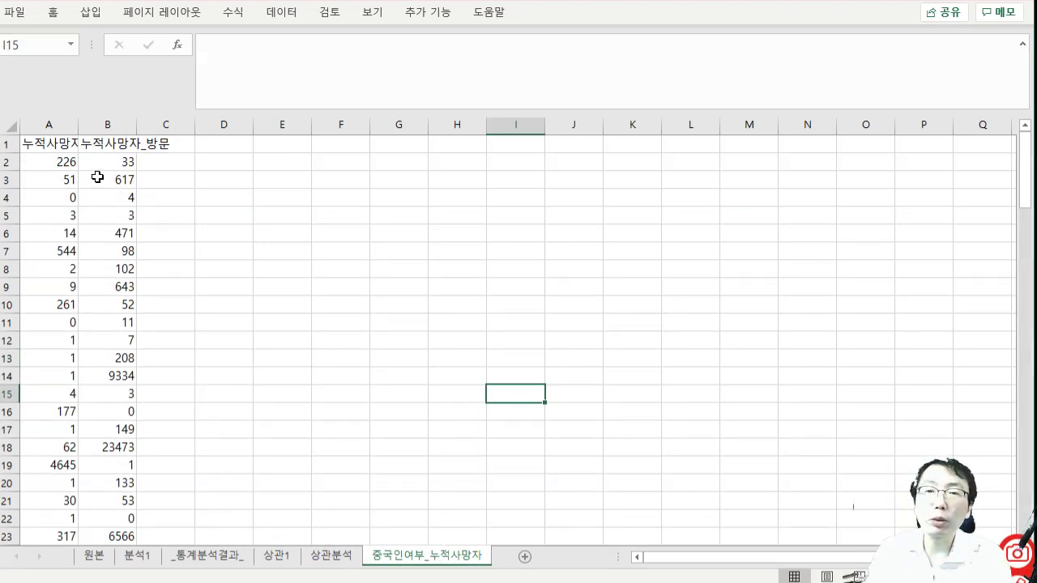
pyautogui.click(148, 557)
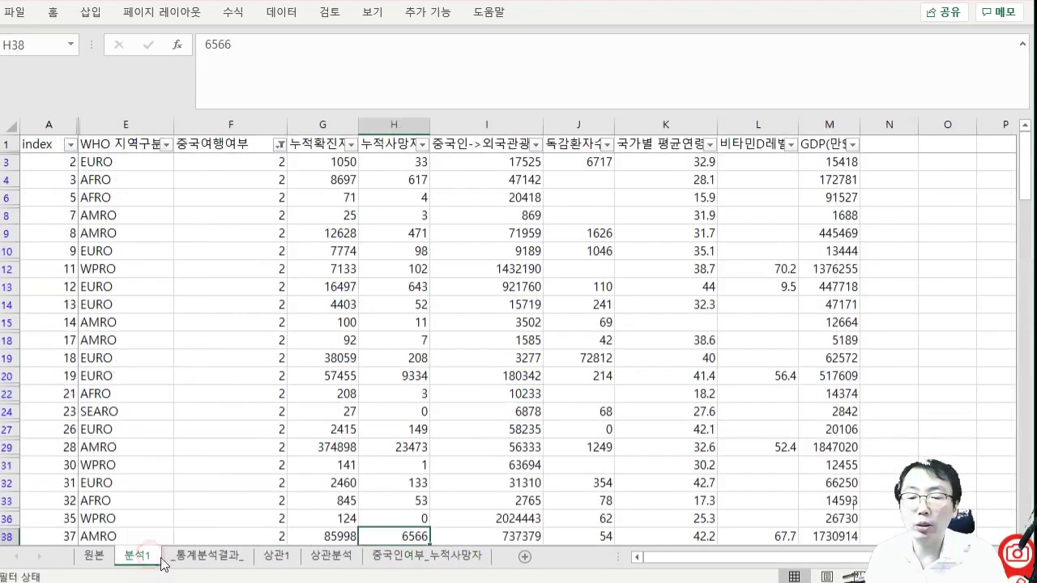
pyautogui.click(205, 558)
pyautogui.click(153, 558)
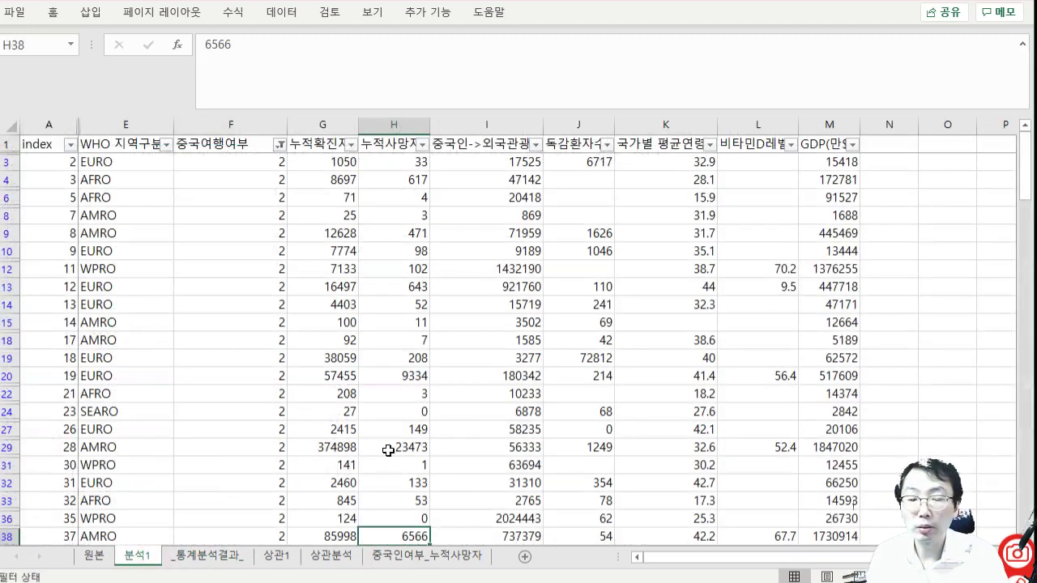
pyautogui.click(437, 559)
pyautogui.click(154, 558)
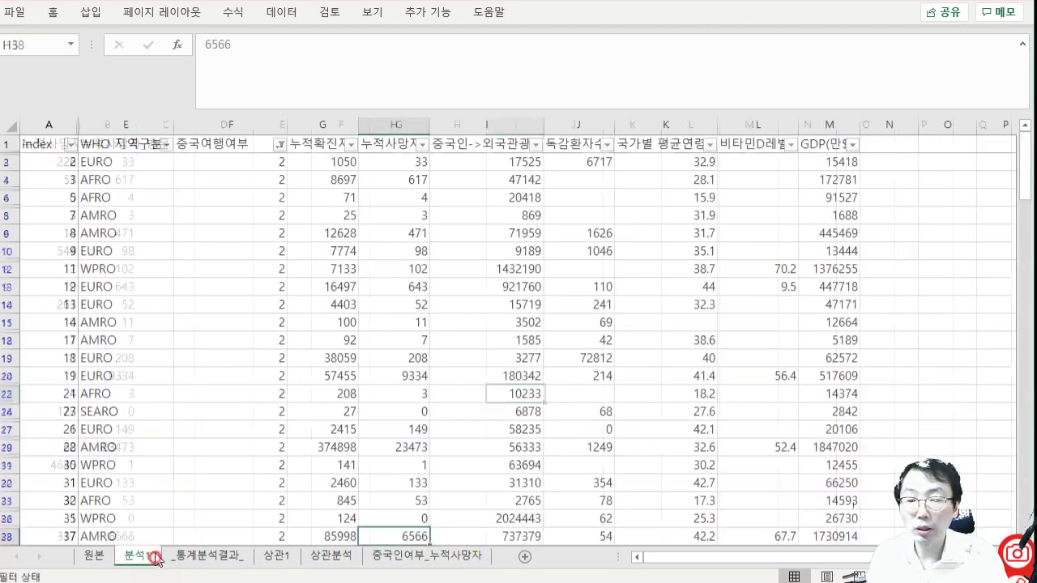
pyautogui.click(280, 144)
pyautogui.click(122, 316)
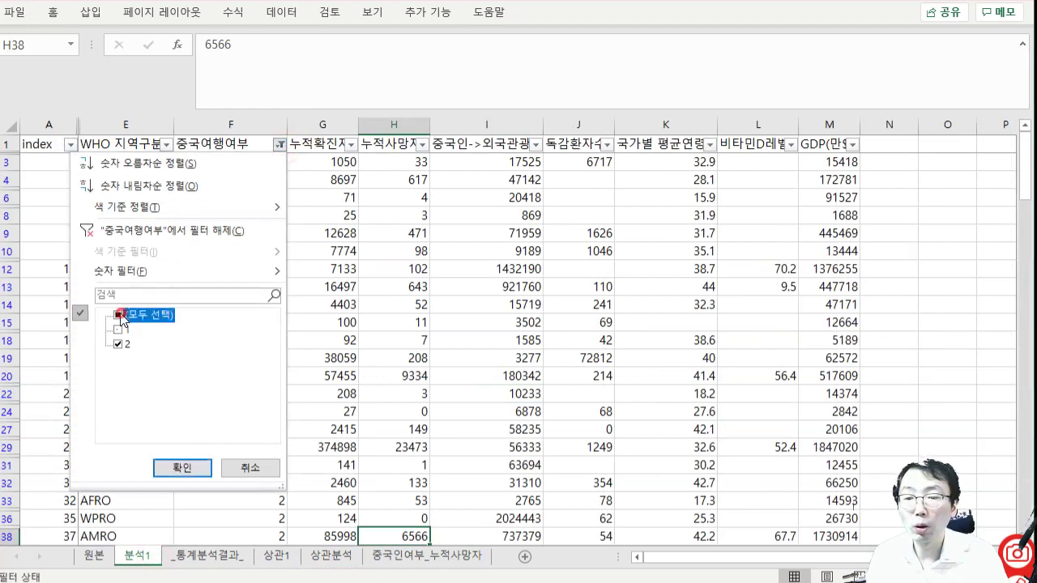
pyautogui.click(182, 468)
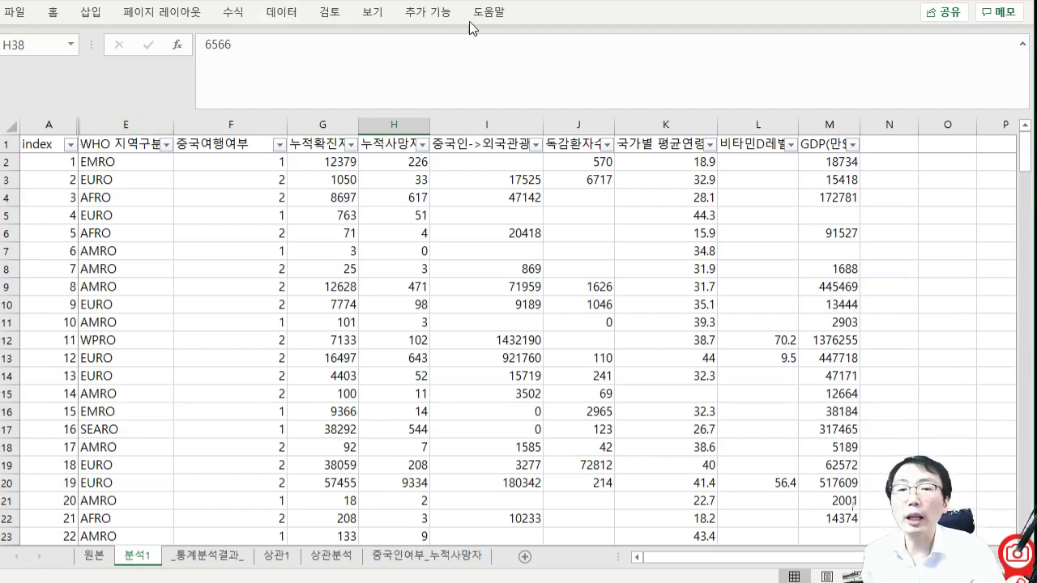
# - Start a one-way ANOVA (일원배치법) with advanced input and assign WHO 지역구분 as the classification variable
pyautogui.click(429, 13)
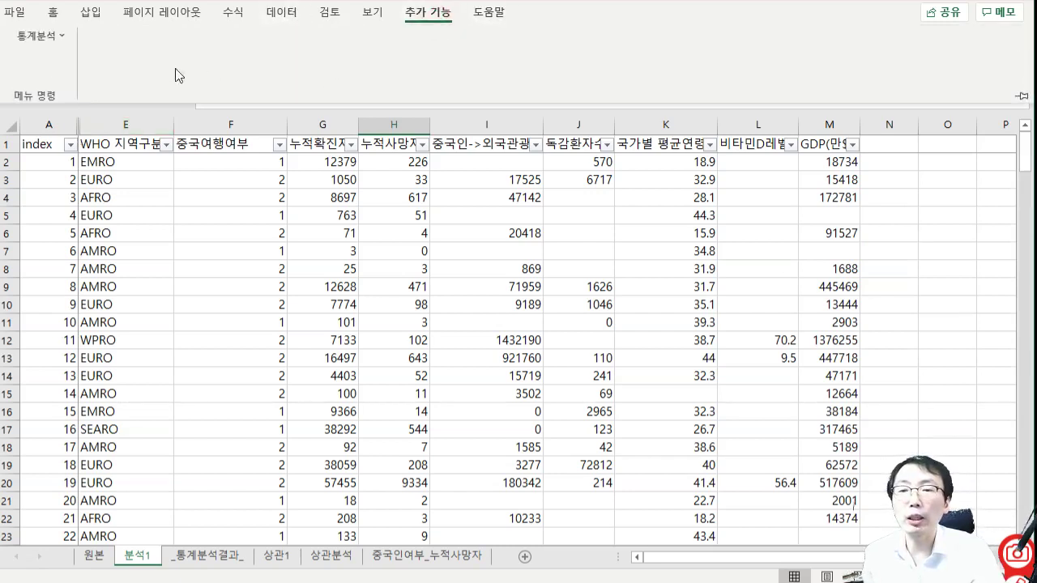
pyautogui.click(42, 36)
pyautogui.moveTo(65, 154)
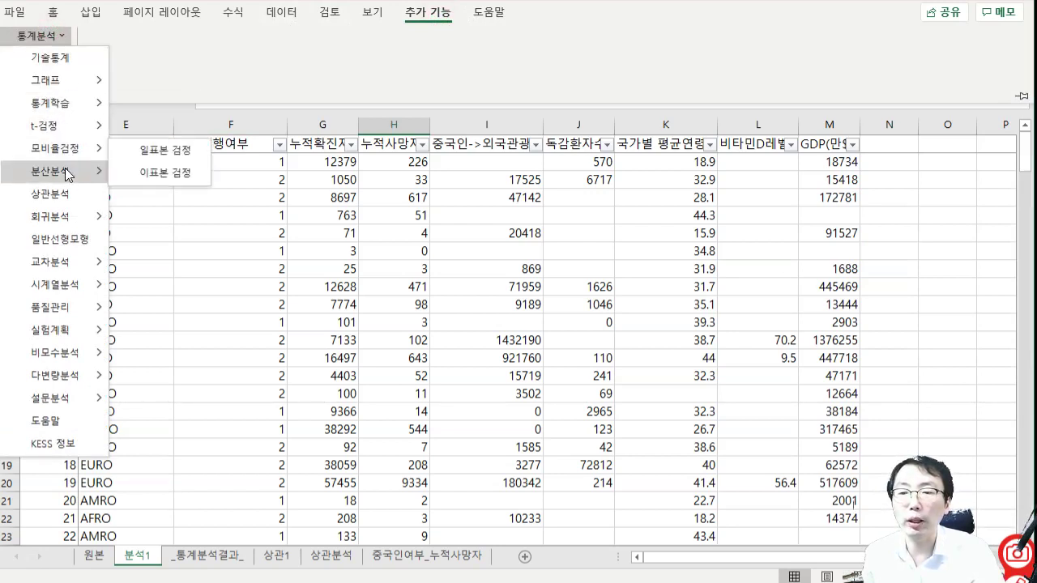
pyautogui.click(143, 170)
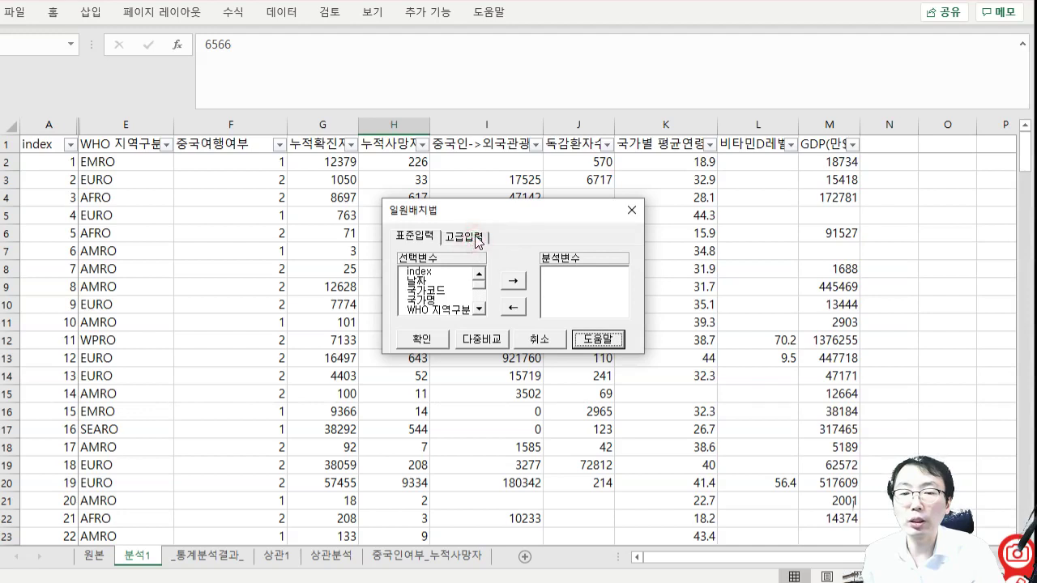
pyautogui.click(473, 235)
pyautogui.click(451, 290)
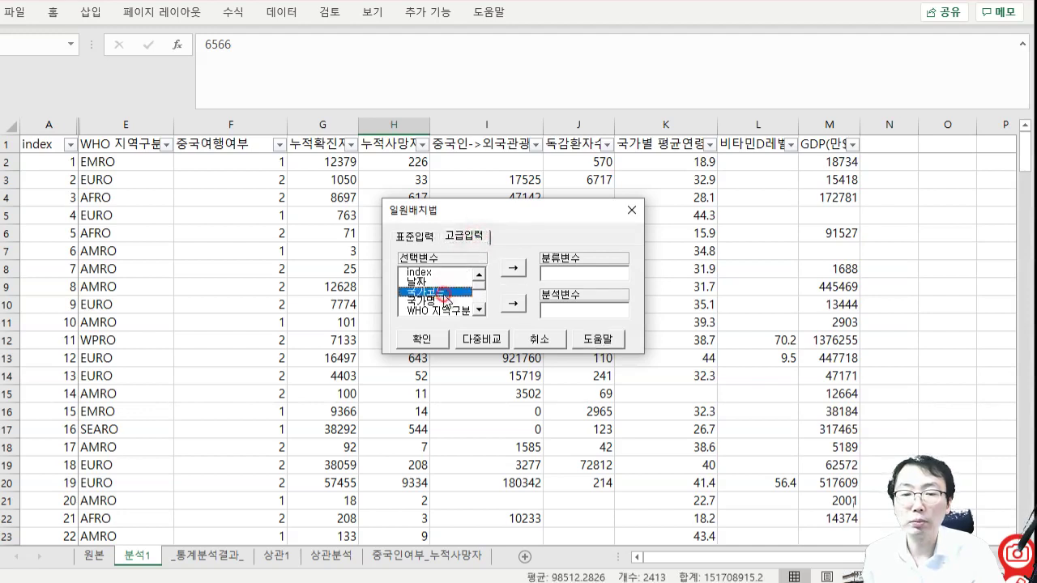
pyautogui.click(445, 300)
pyautogui.click(479, 309)
pyautogui.click(479, 309)
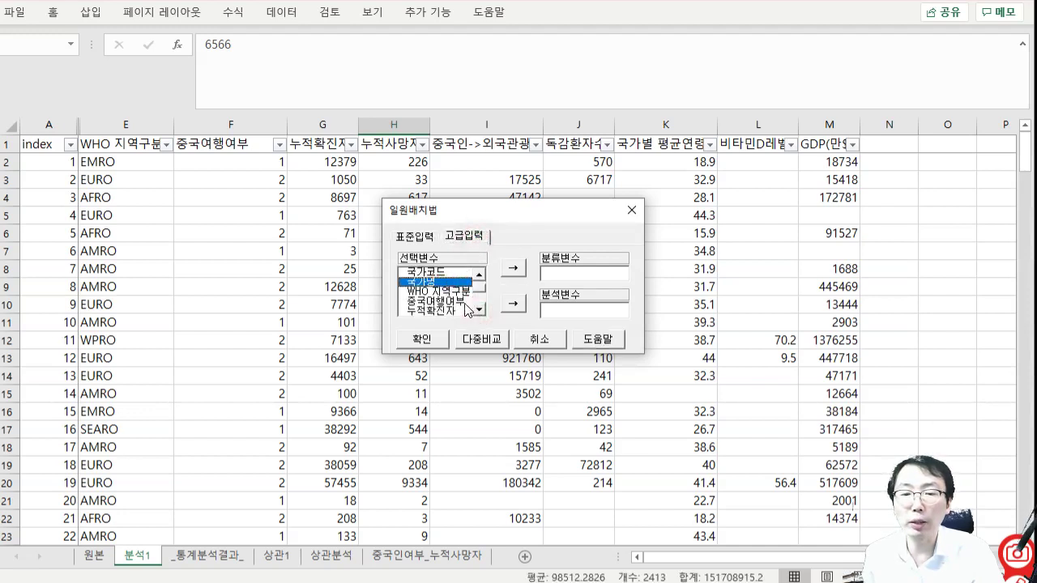
pyautogui.click(437, 291)
pyautogui.click(511, 269)
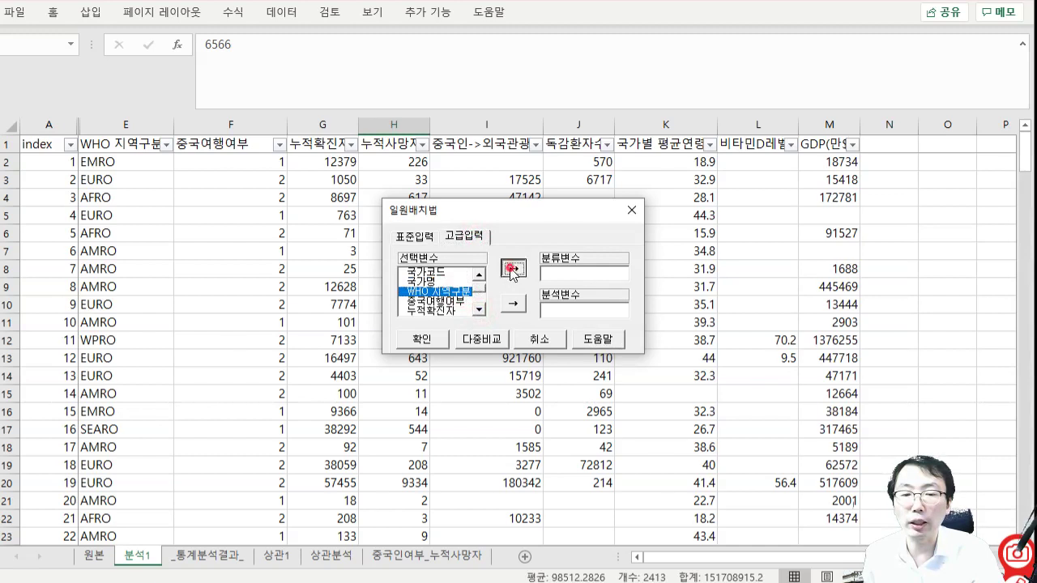
# - Assign 누적확진자 as the analysis variable and run the ANOVA with LSD multiple comparison at the 5% significance level
pyautogui.click(479, 309)
pyautogui.click(437, 291)
pyautogui.click(512, 304)
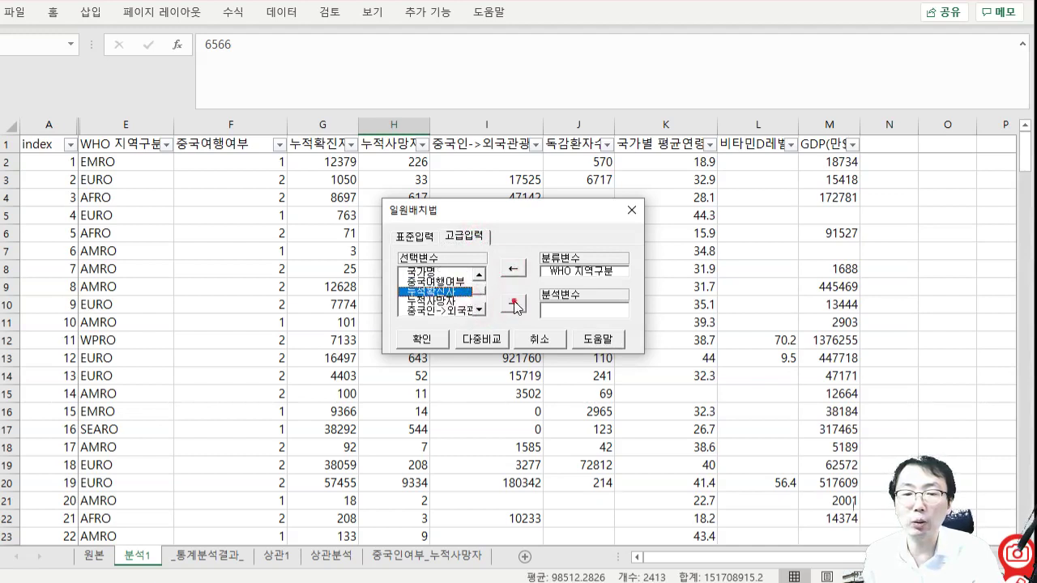
pyautogui.click(482, 340)
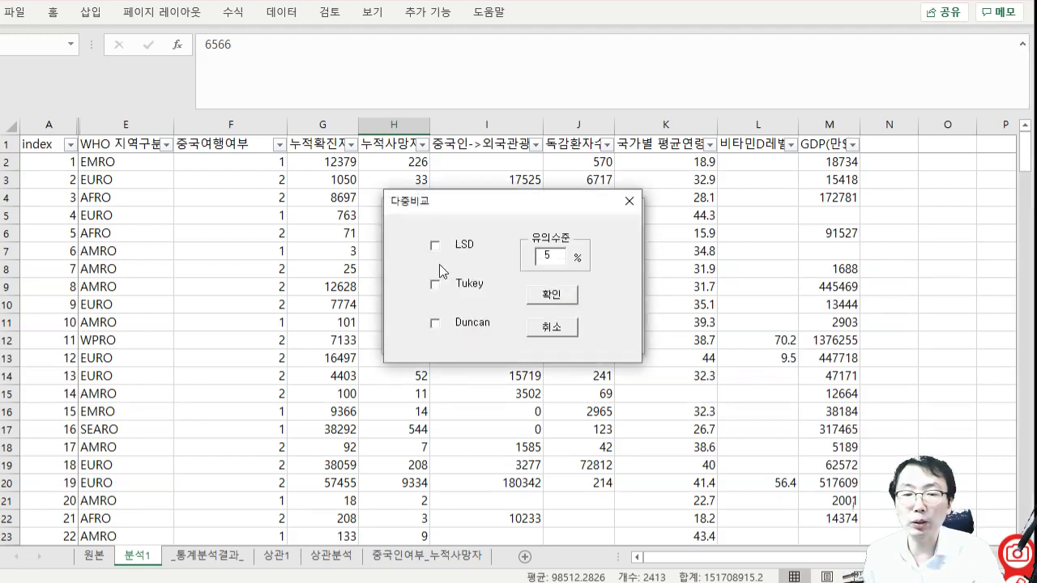
pyautogui.click(554, 296)
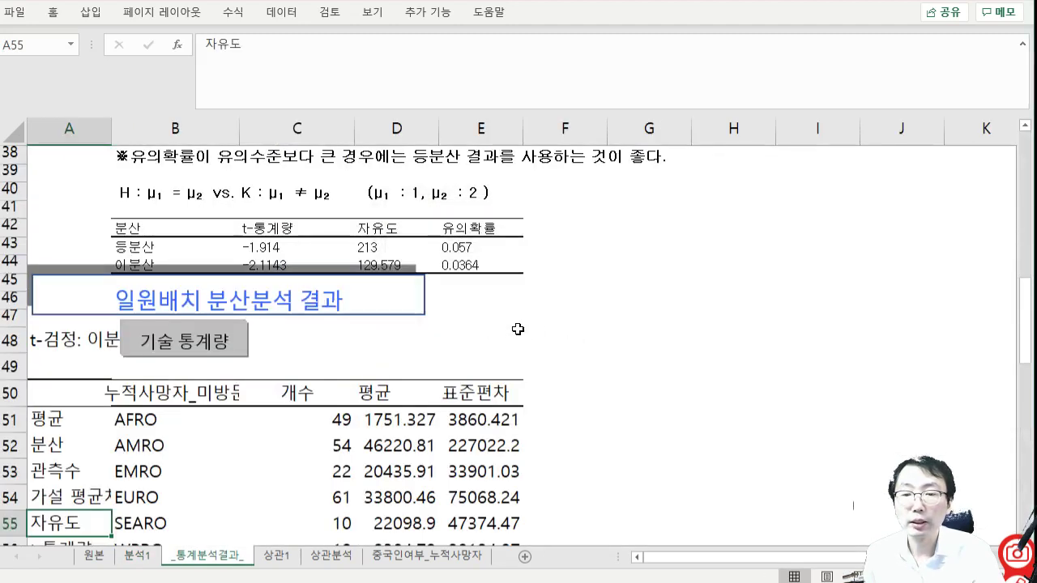
# - Clear the leftover t-test labels in cells A48 to A60 beside the one-way ANOVA output on sheet _통계분석결과_
pyautogui.scroll(-5, 418, 329)
pyautogui.scroll(3, 417, 332)
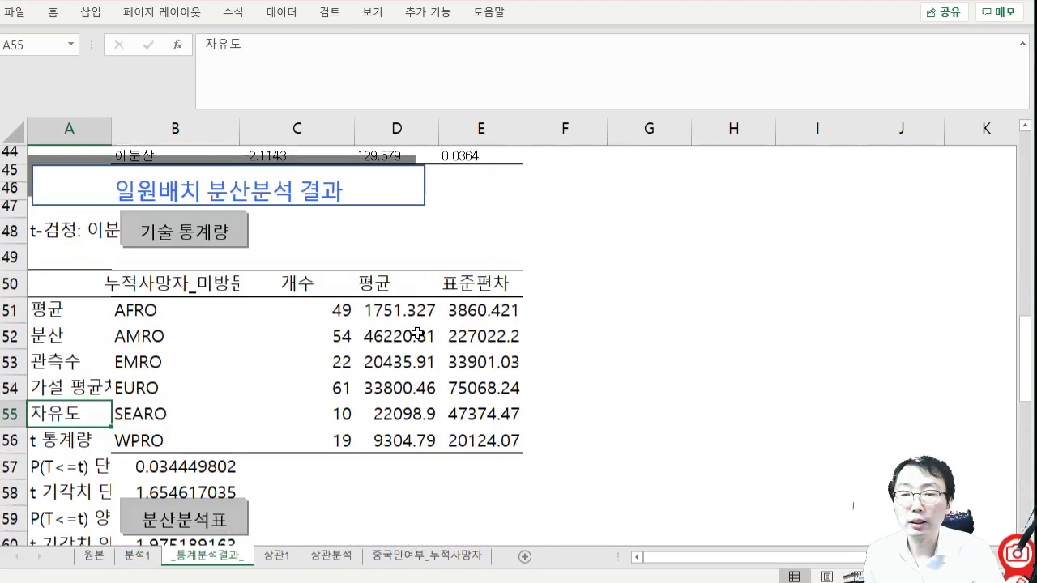
pyautogui.click(14, 170)
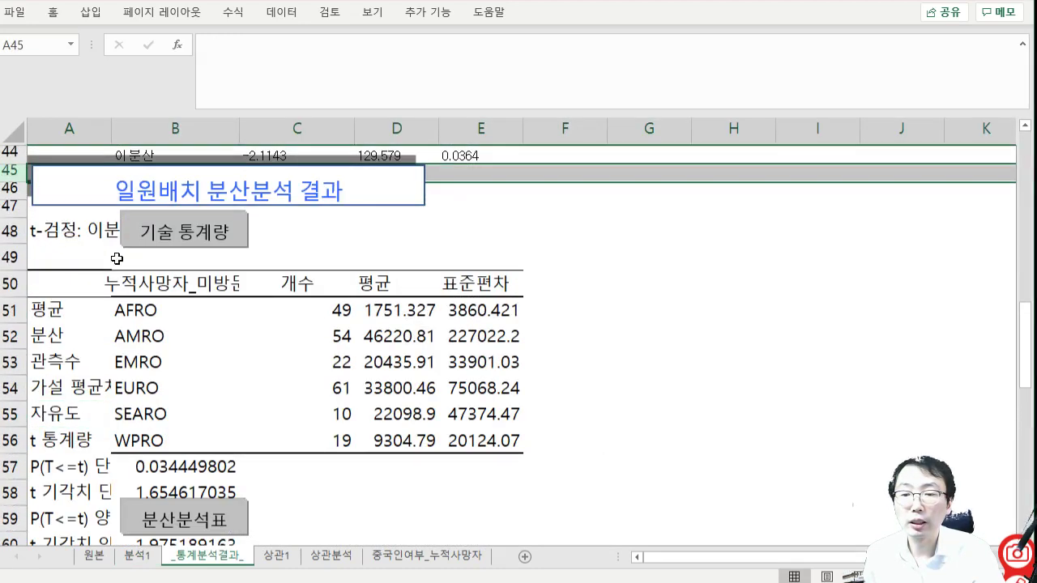
pyautogui.click(155, 166)
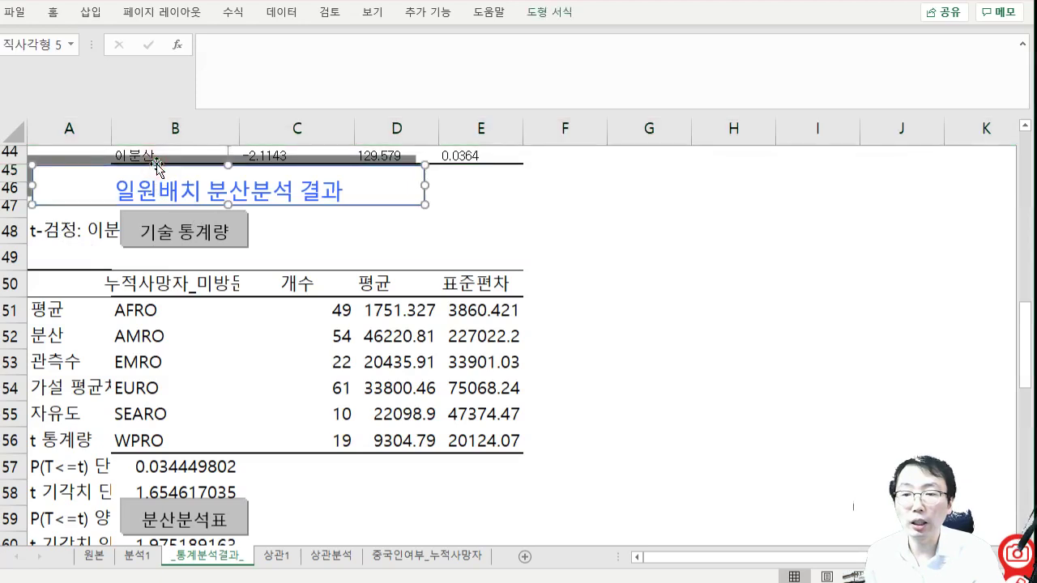
pyautogui.moveTo(14, 232); pyautogui.dragTo(35, 479)
pyautogui.click(294, 444)
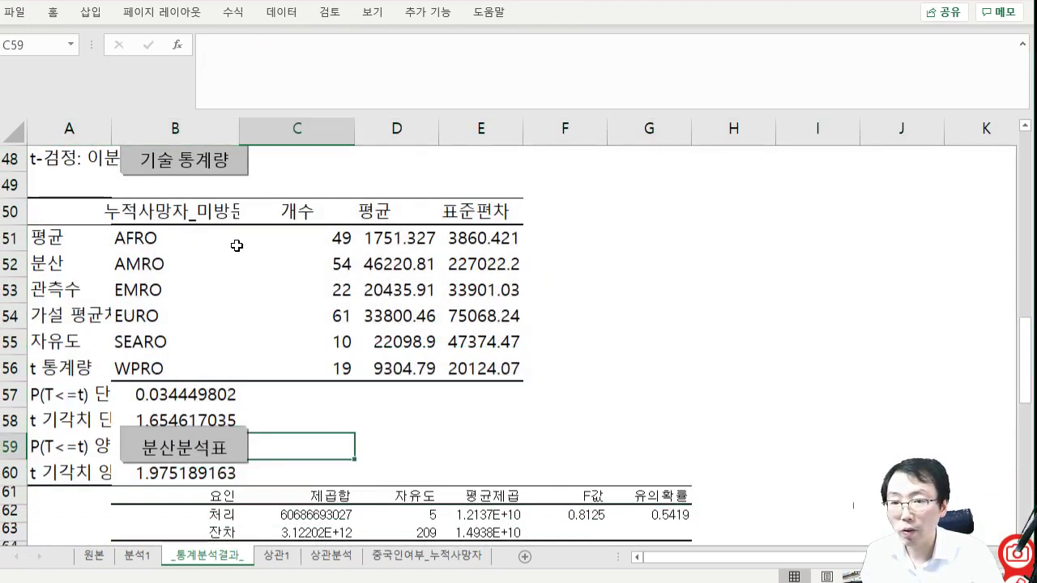
pyautogui.click(105, 306)
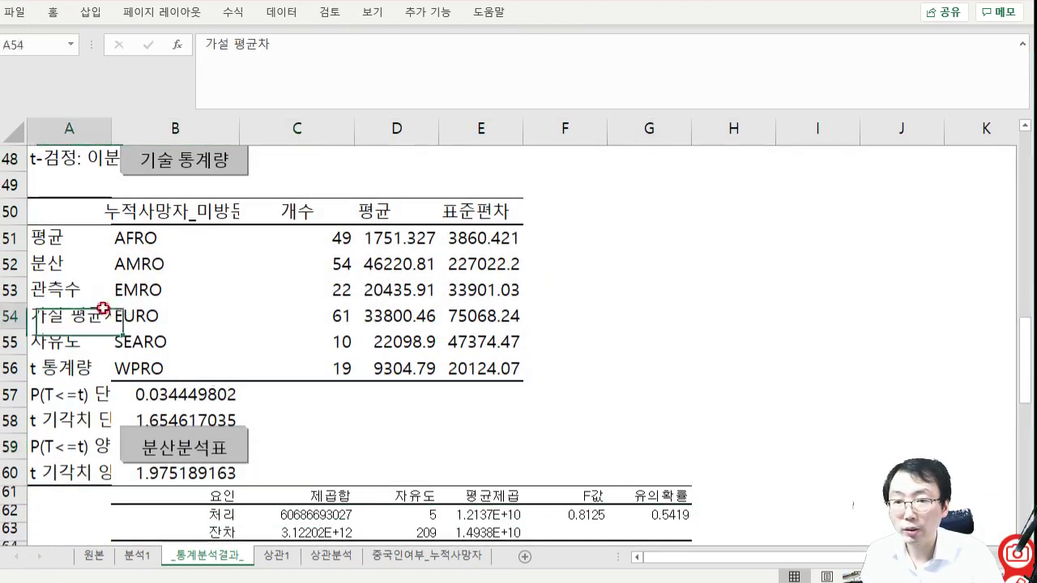
pyautogui.click(178, 296)
pyautogui.click(276, 265)
pyautogui.scroll(3, 148, 197)
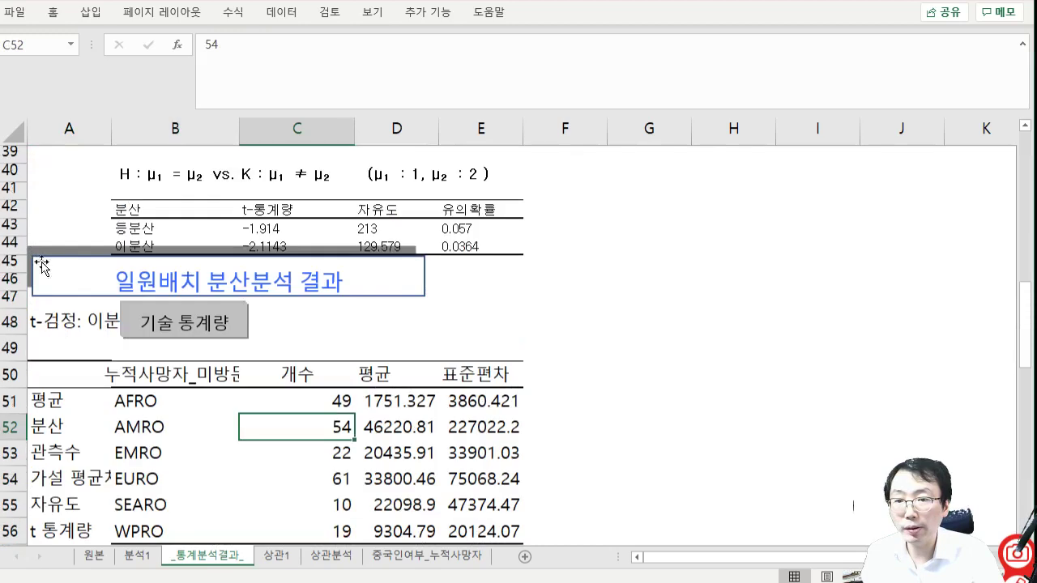
pyautogui.moveTo(41, 324); pyautogui.dragTo(104, 526)
pyautogui.press('Delete')
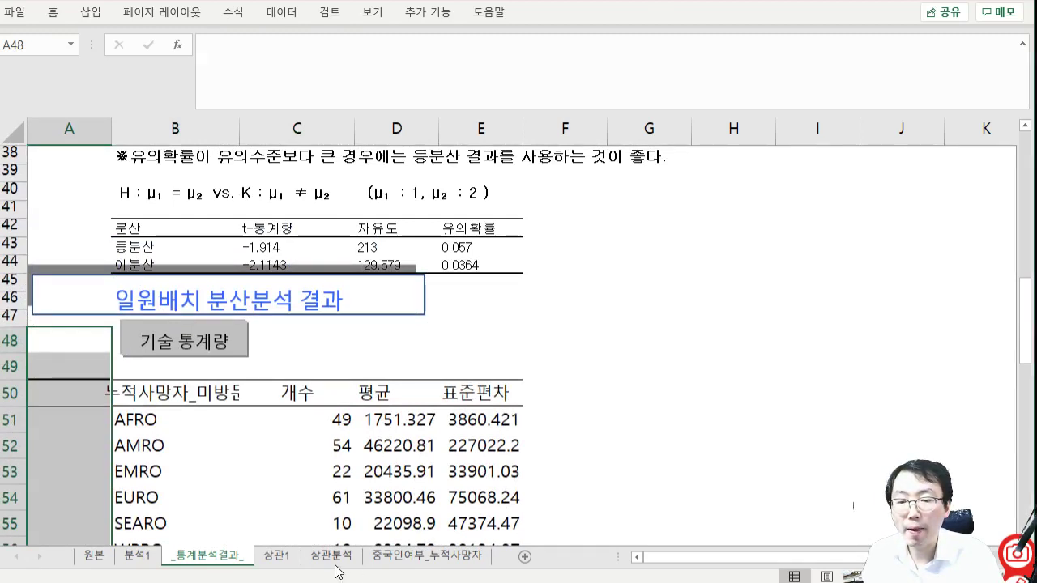
# - Examine the one-way ANOVA output on sheet _통계분석결과_: the regional descriptive statistics, the 유의확률 in the ANOVA table and the Fisher's LSD groups
pyautogui.click(138, 557)
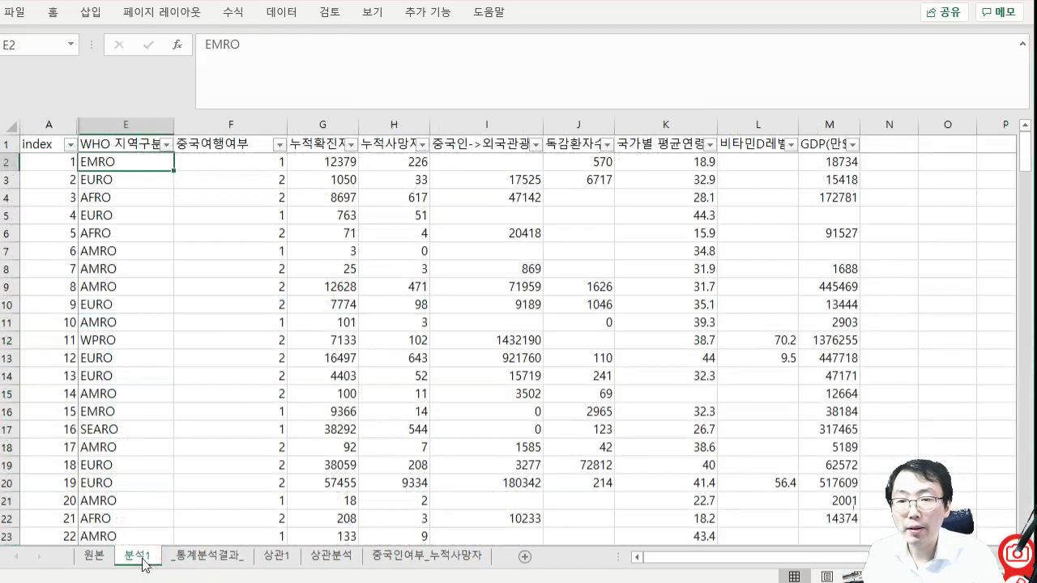
pyautogui.click(107, 559)
pyautogui.click(328, 557)
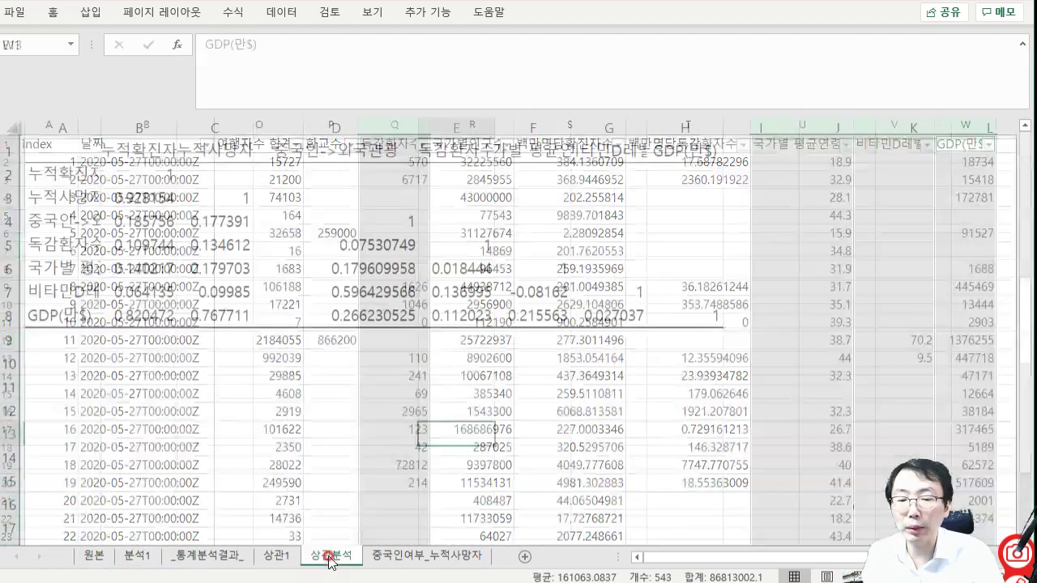
pyautogui.click(208, 565)
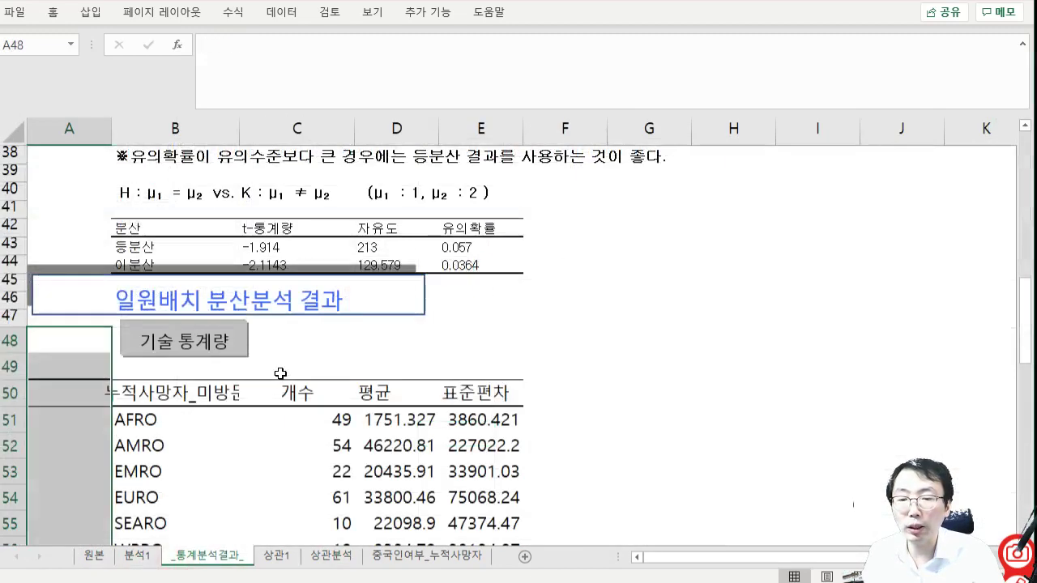
pyautogui.click(594, 373)
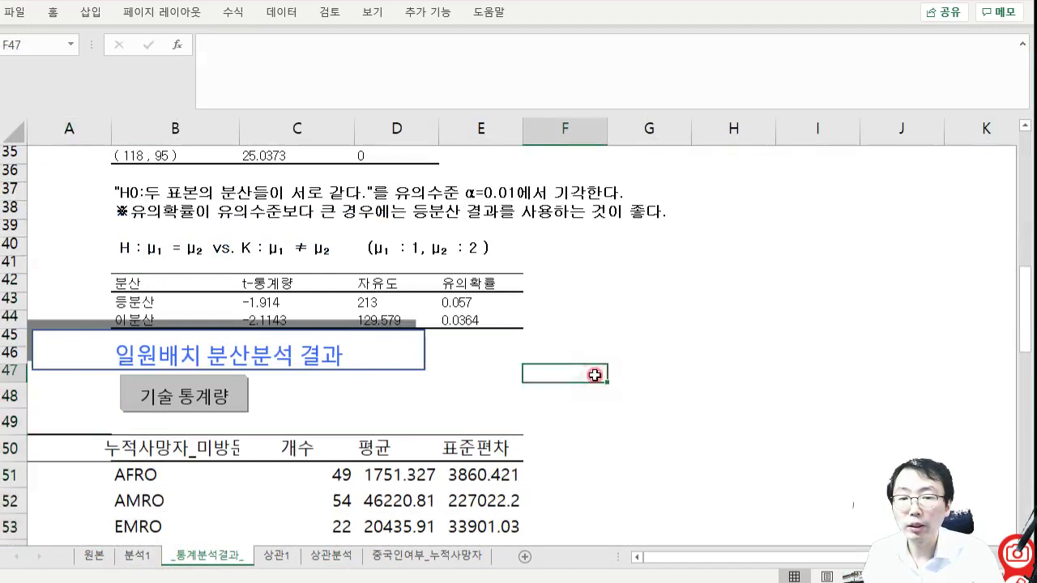
pyautogui.scroll(2, 595, 374)
pyautogui.scroll(-5, 595, 375)
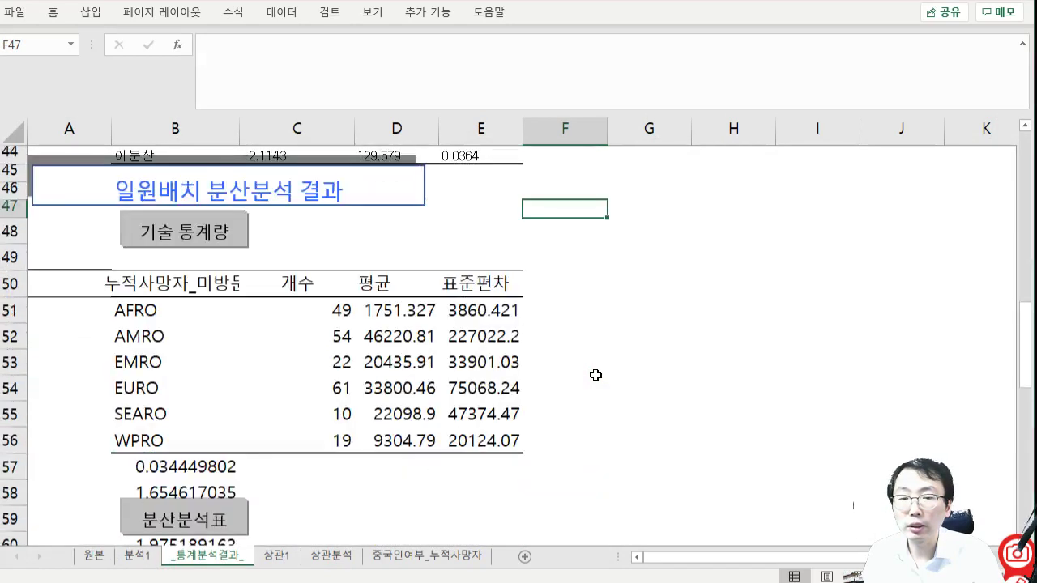
pyautogui.scroll(-3, 595, 375)
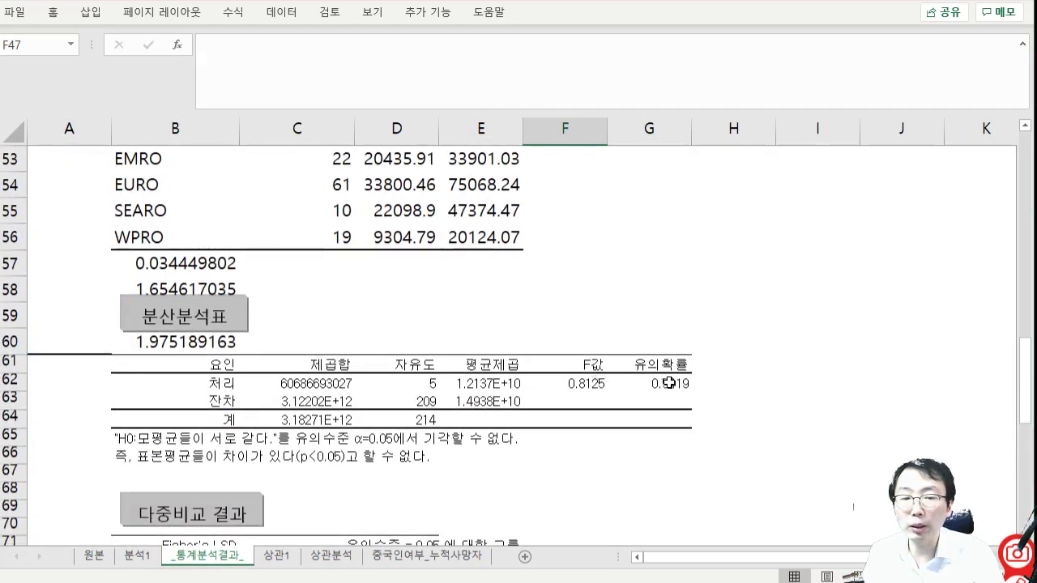
pyautogui.click(670, 383)
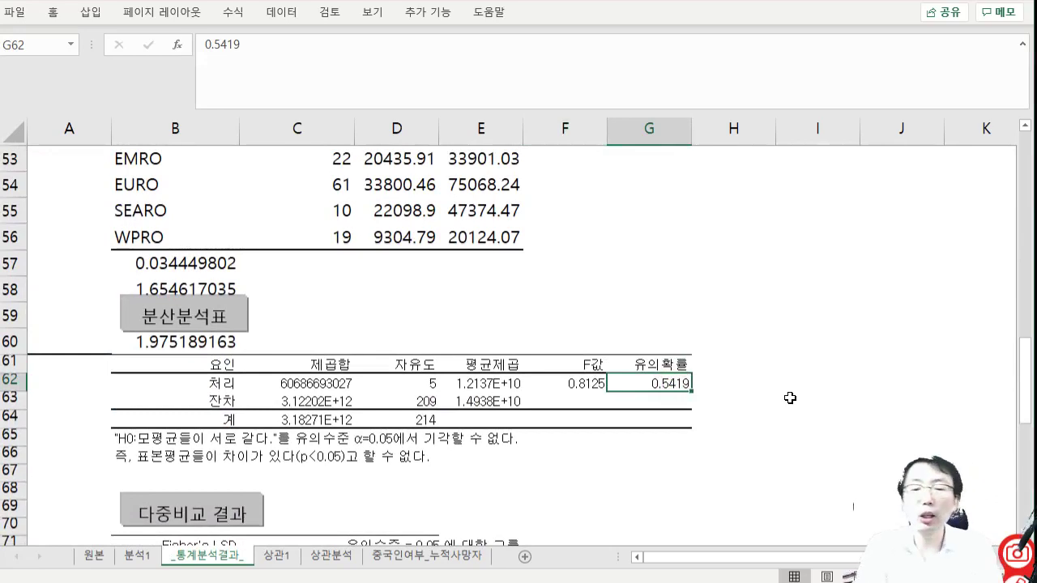
pyautogui.scroll(-2, 737, 359)
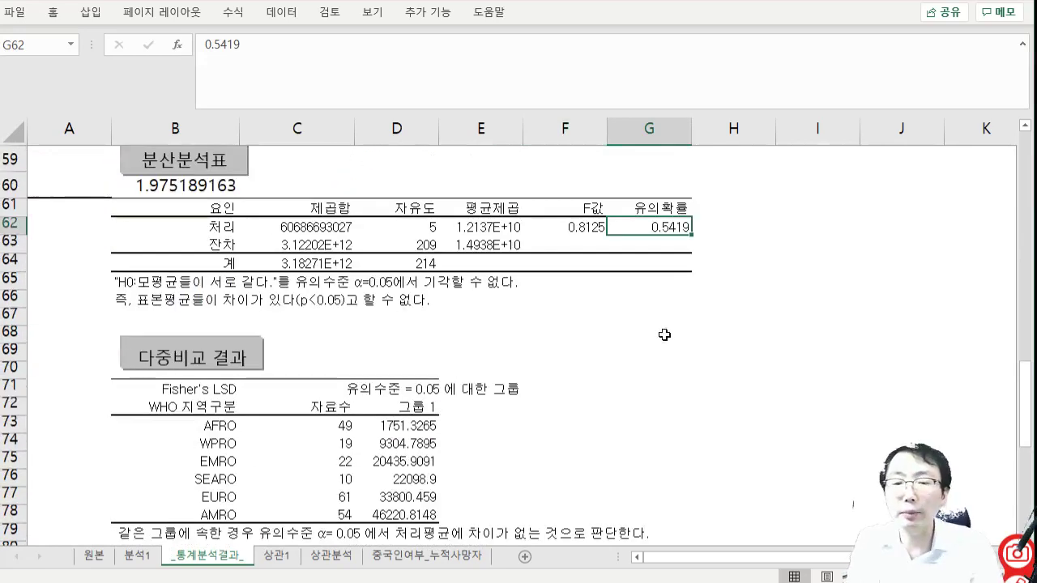
pyautogui.scroll(4, 498, 331)
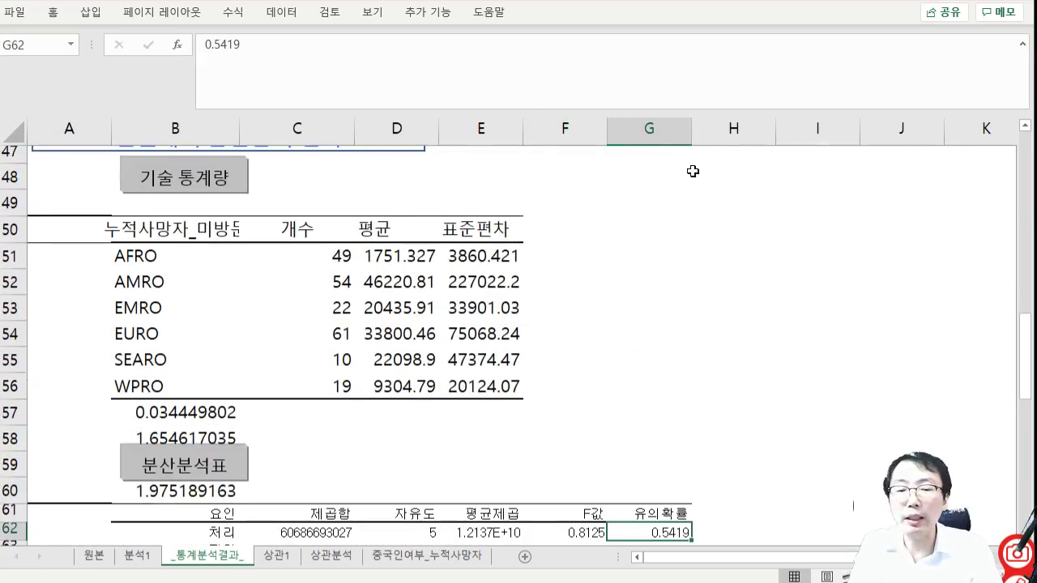
pyautogui.scroll(-1, 696, 211)
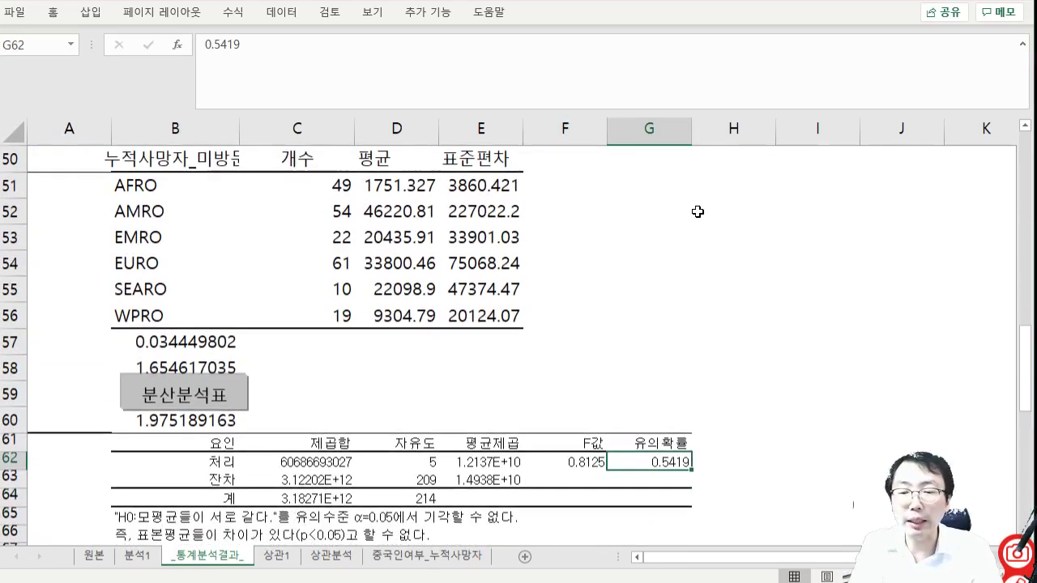
# - Insert blank rows from row 45 on sheet _통계분석결과_ to separate the t-test tables from the one-way ANOVA output
pyautogui.scroll(5, 678, 288)
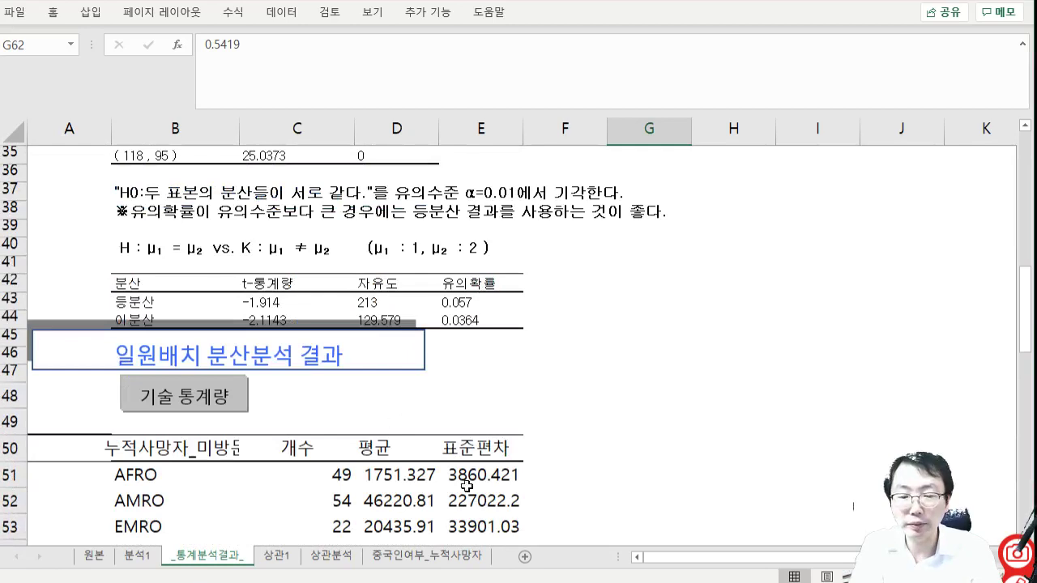
pyautogui.click(137, 556)
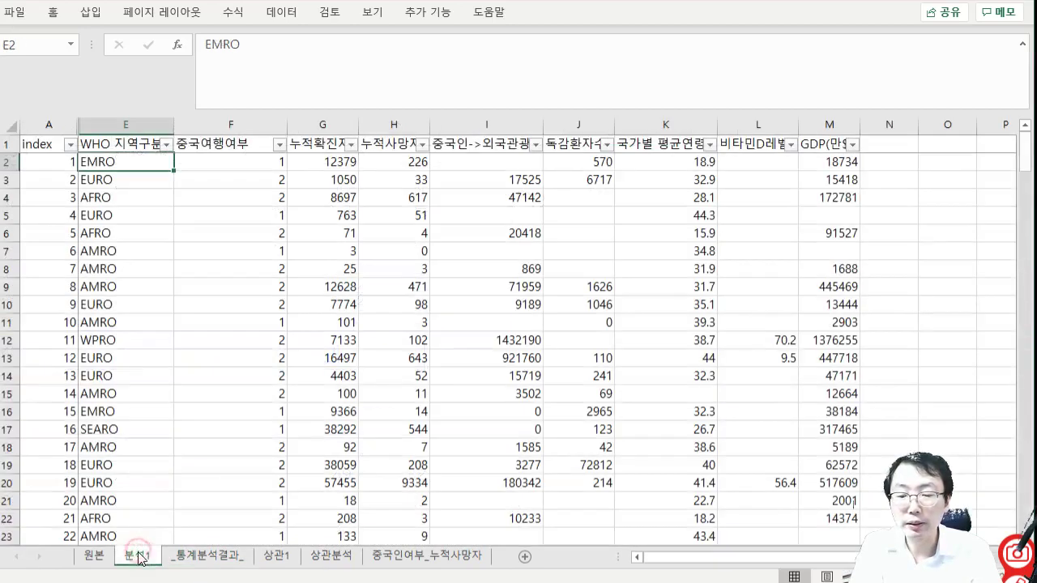
pyautogui.click(426, 556)
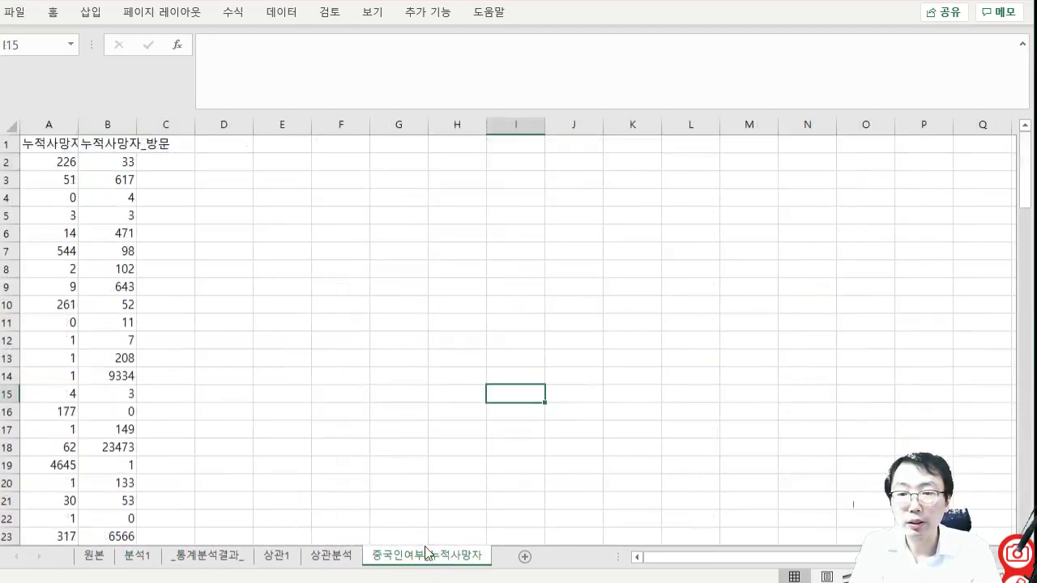
pyautogui.click(418, 428)
pyautogui.click(229, 557)
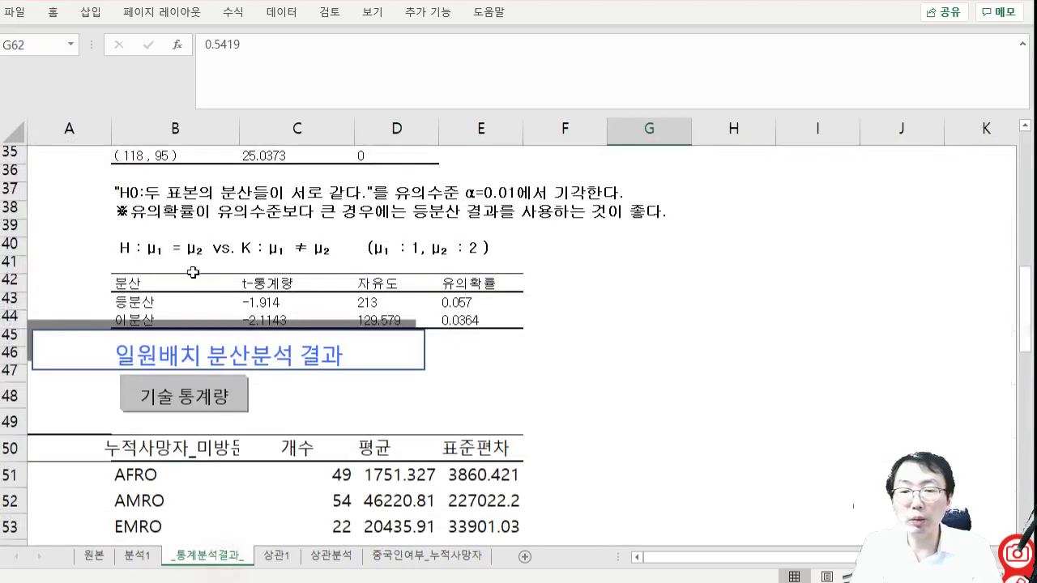
pyautogui.moveTo(9, 332); pyautogui.dragTo(10, 525)
pyautogui.hotkey('ctrl', '+')
pyautogui.press('Up')
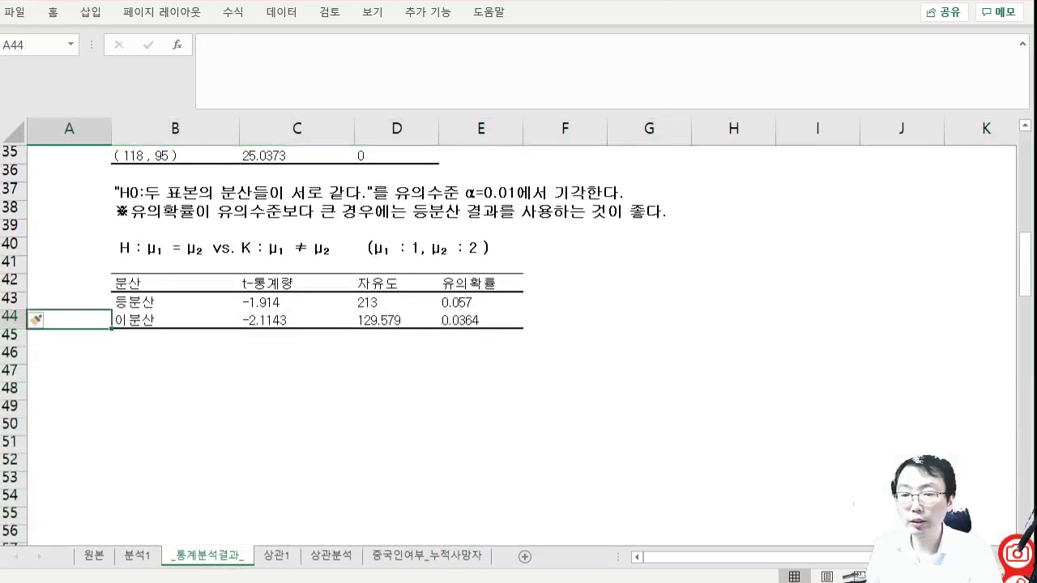
pyautogui.press('Down')
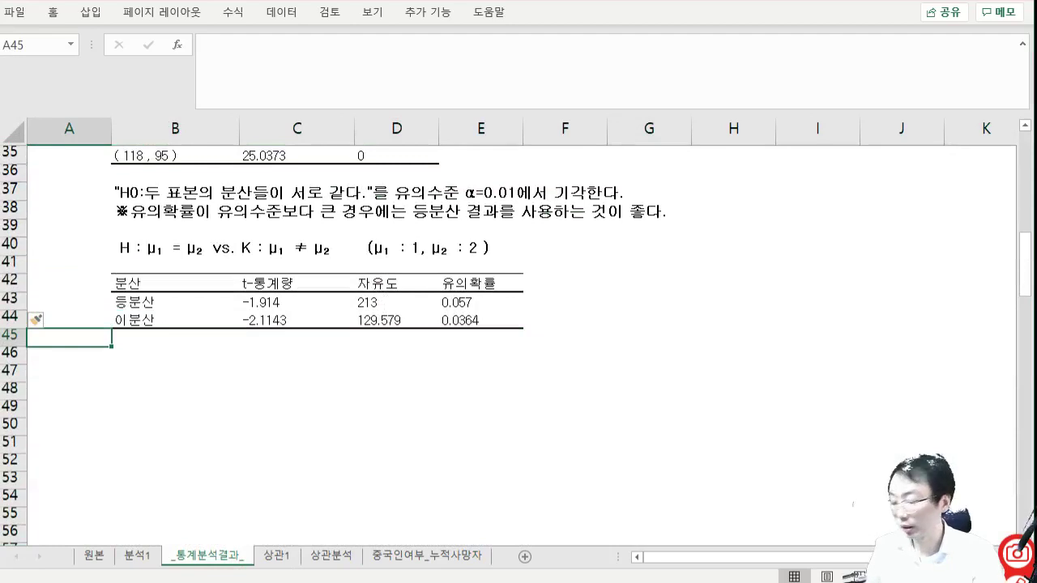
# - Run the unequal-variance two-sample t-test on columns A and B of 중국인여부_누적사망자 with labels, alpha 0.05 and output to a new worksheet
pyautogui.click(421, 557)
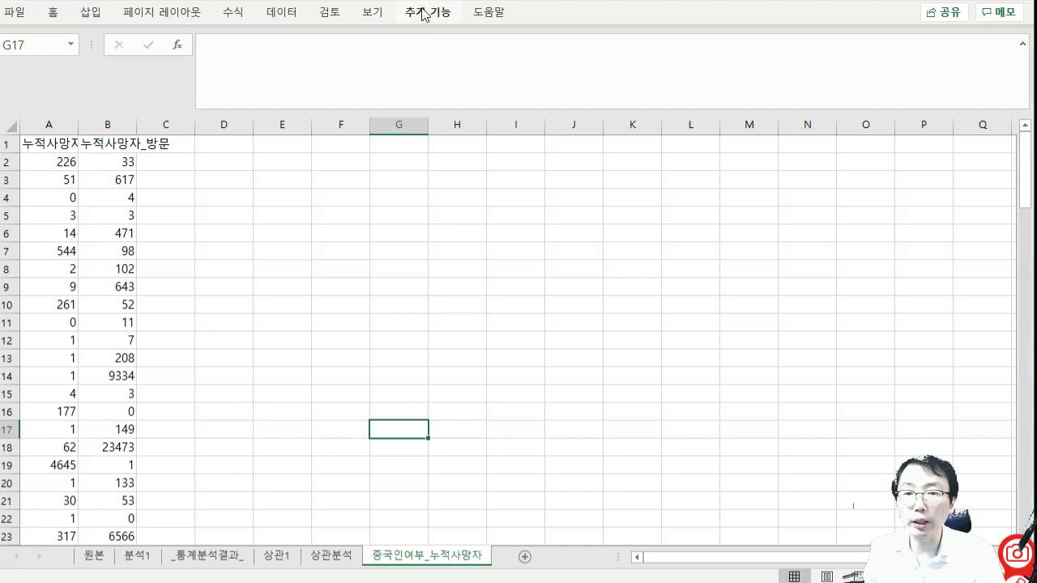
pyautogui.click(281, 12)
pyautogui.click(946, 37)
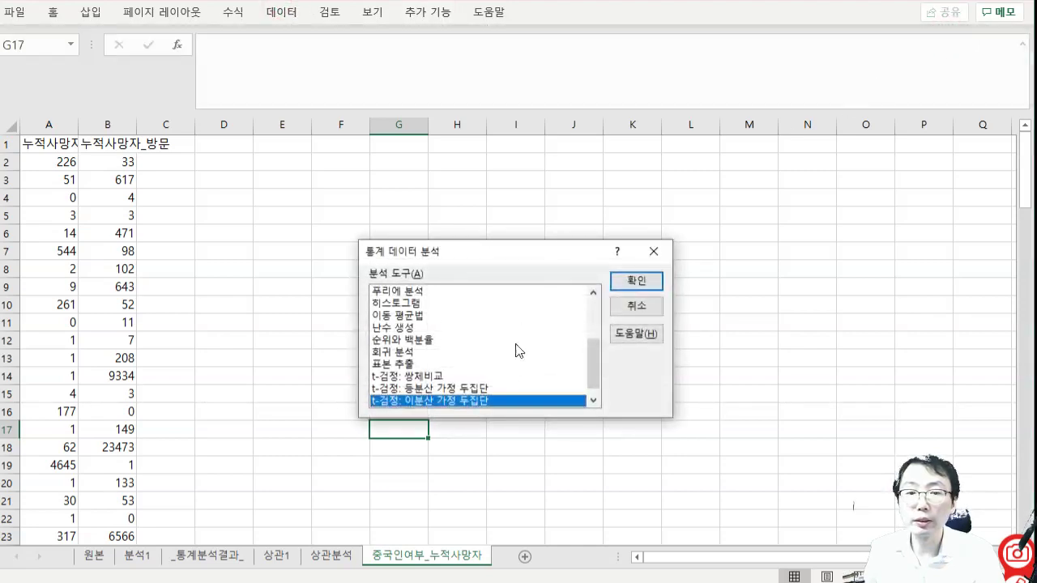
pyautogui.click(638, 279)
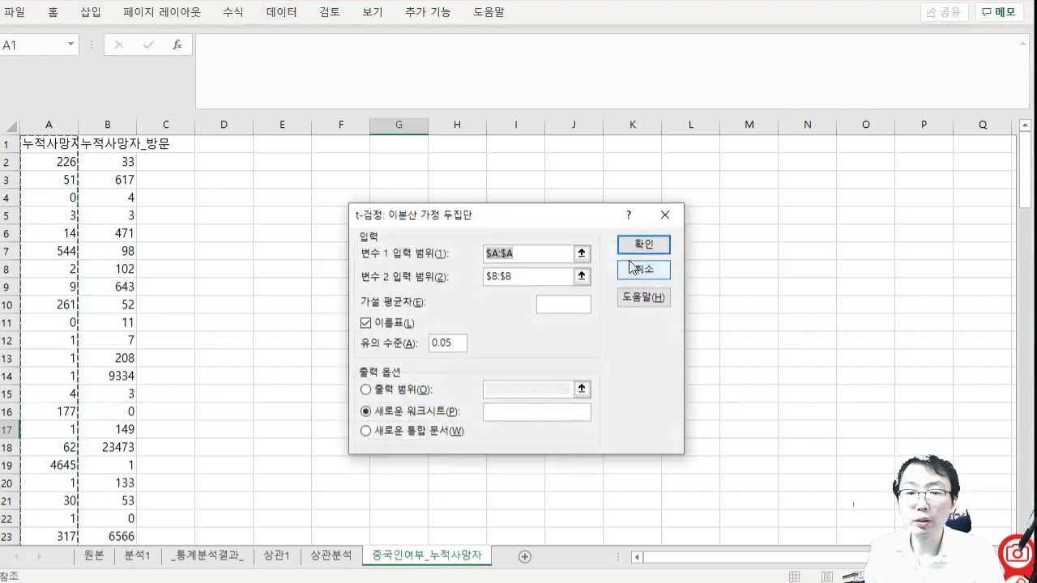
pyautogui.click(641, 245)
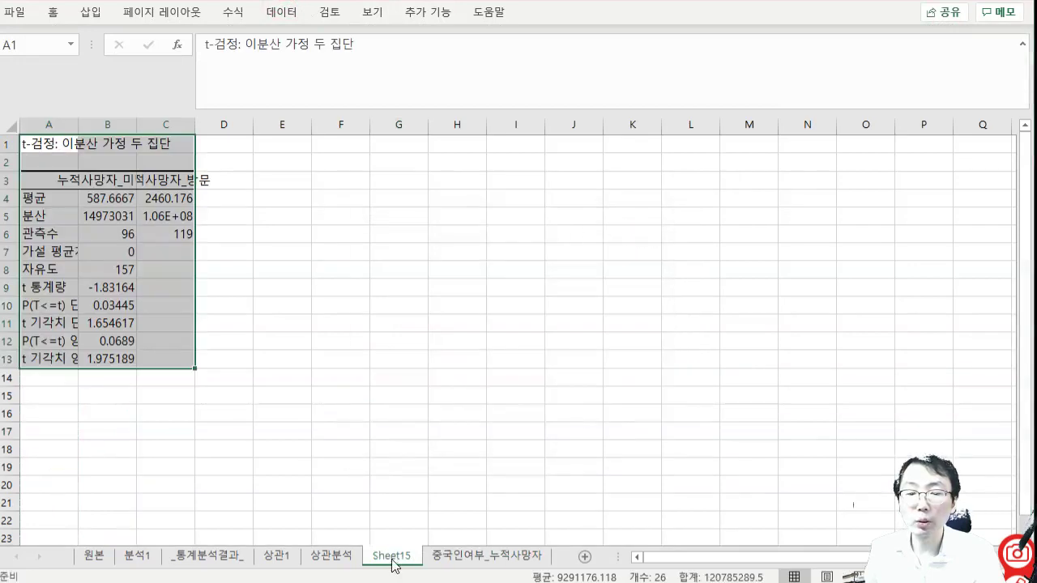
# - Rename the new t-test output sheet as 이분산
pyautogui.doubleClick(392, 557)
pyautogui.write('이분산')
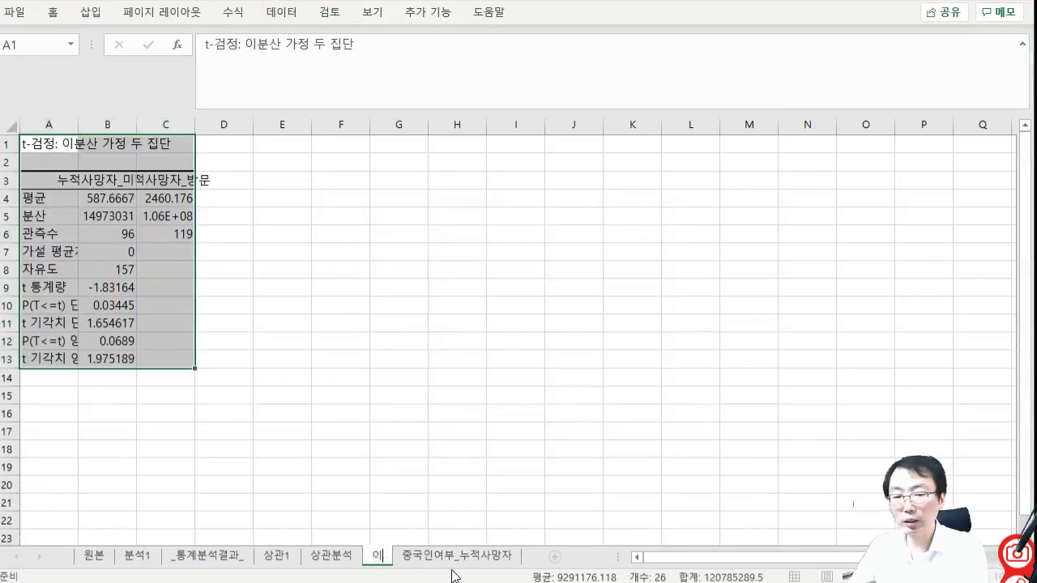
pyautogui.press('Return')
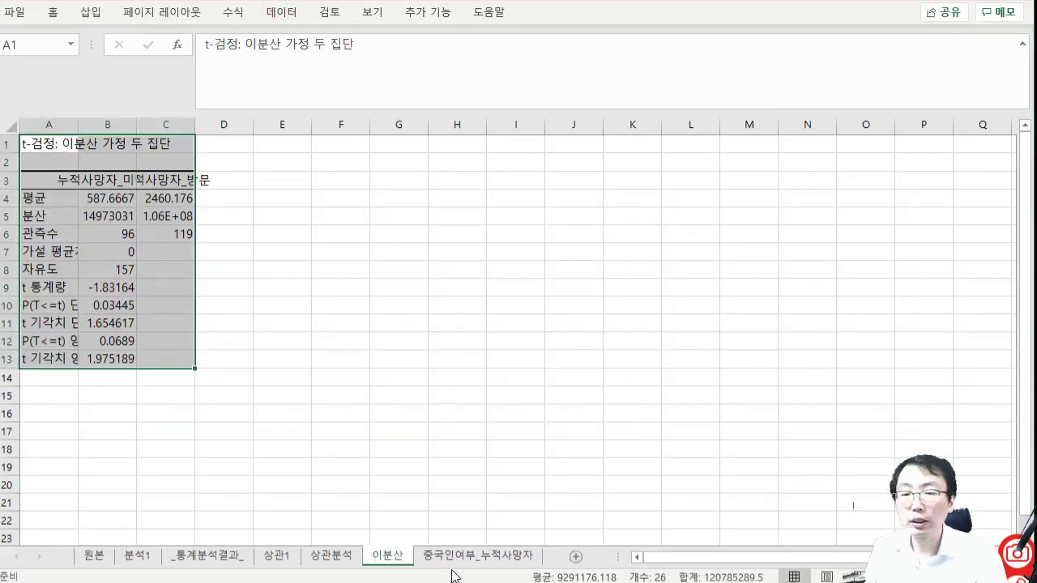
# - Review the analysis sheets, and on 분석1 examine the columns WHO 지역구분, 중국여행여부, 누적확진자, 누적사망자 and 중국인->외국관광
pyautogui.click(212, 557)
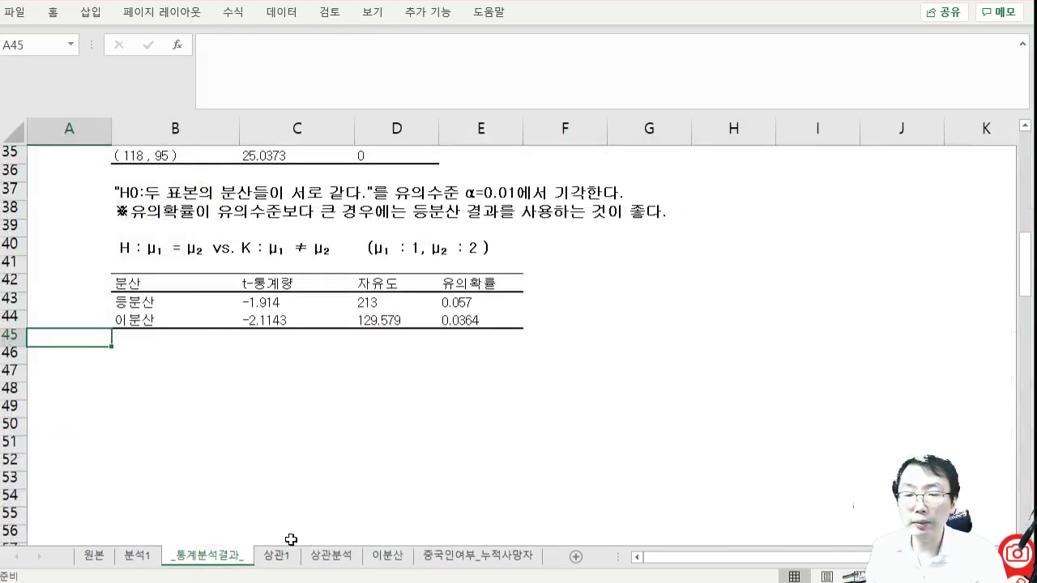
pyautogui.click(328, 458)
pyautogui.click(479, 558)
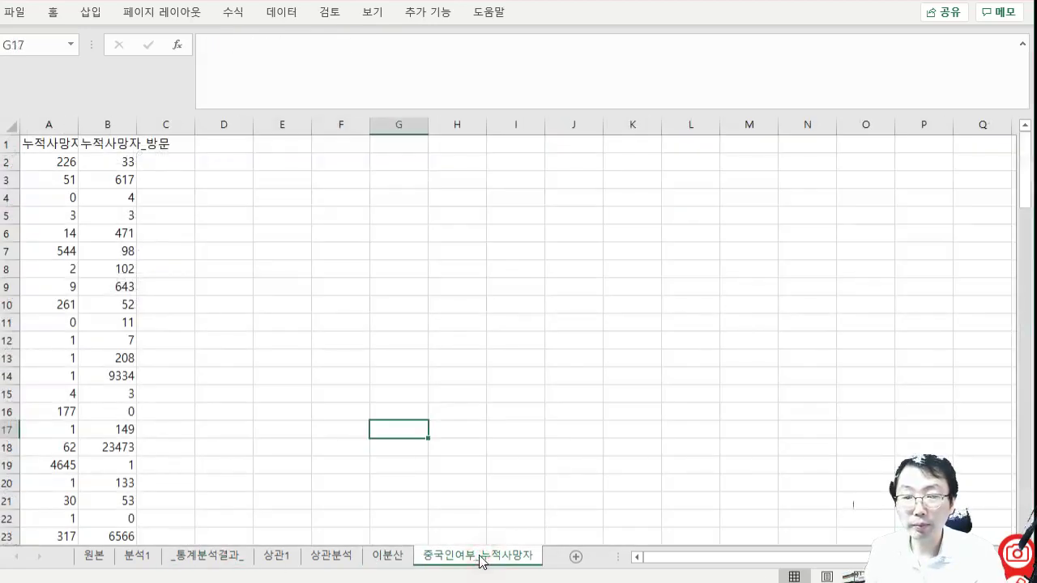
pyautogui.click(333, 557)
pyautogui.click(136, 557)
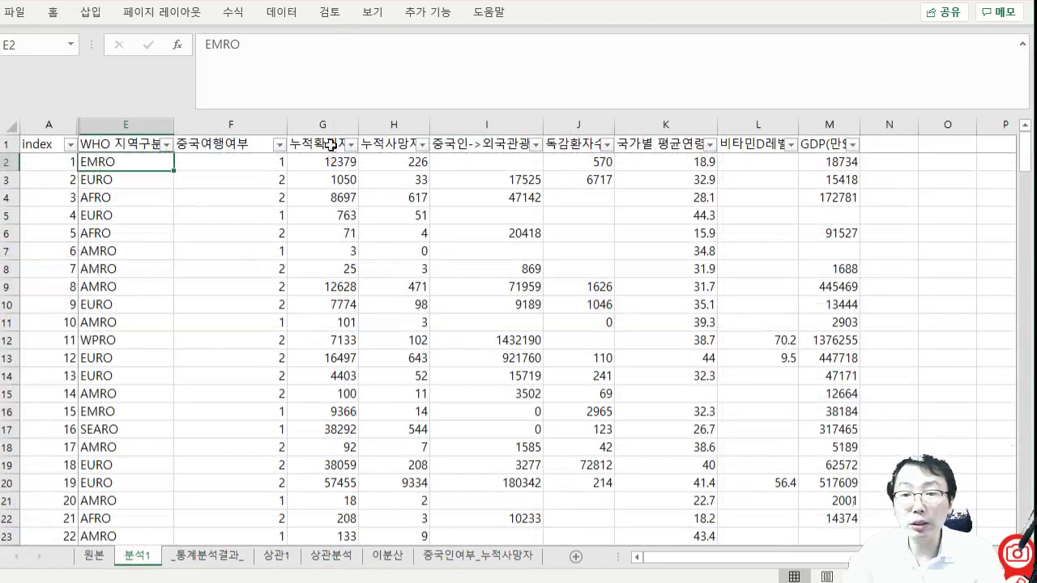
pyautogui.moveTo(219, 124); pyautogui.dragTo(402, 125)
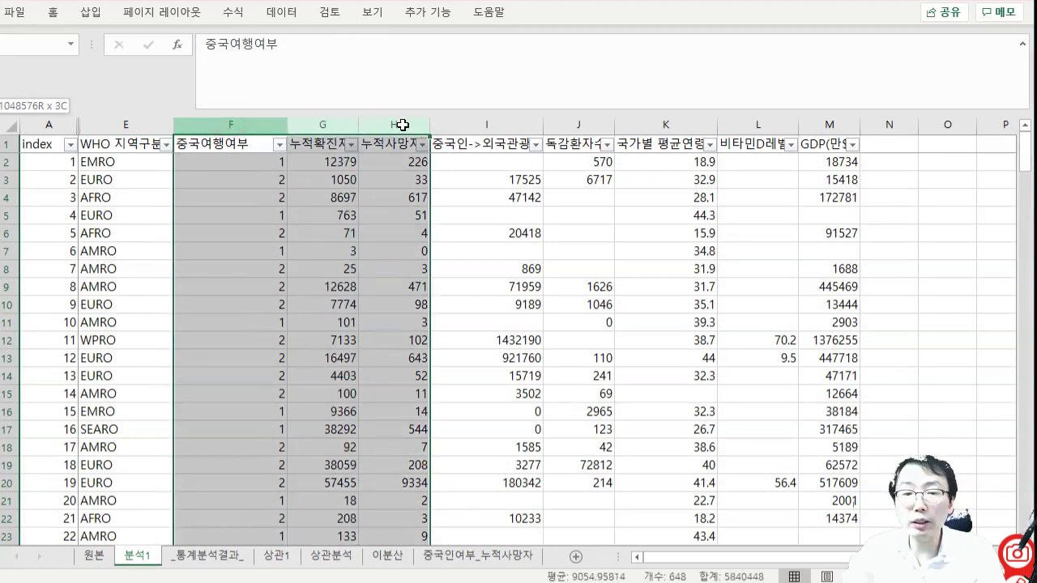
pyautogui.click(480, 124)
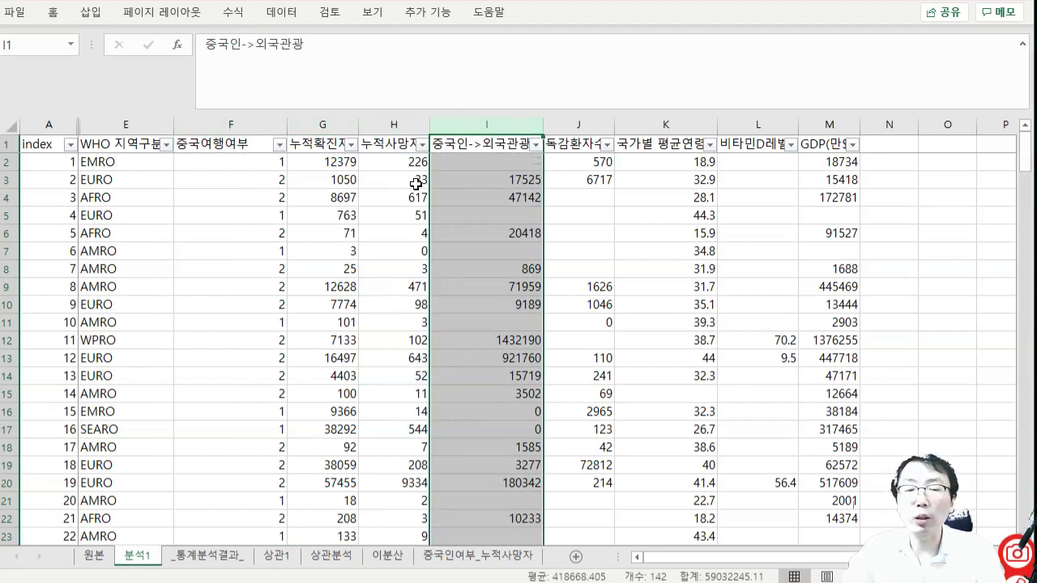
pyautogui.click(127, 125)
pyautogui.click(209, 124)
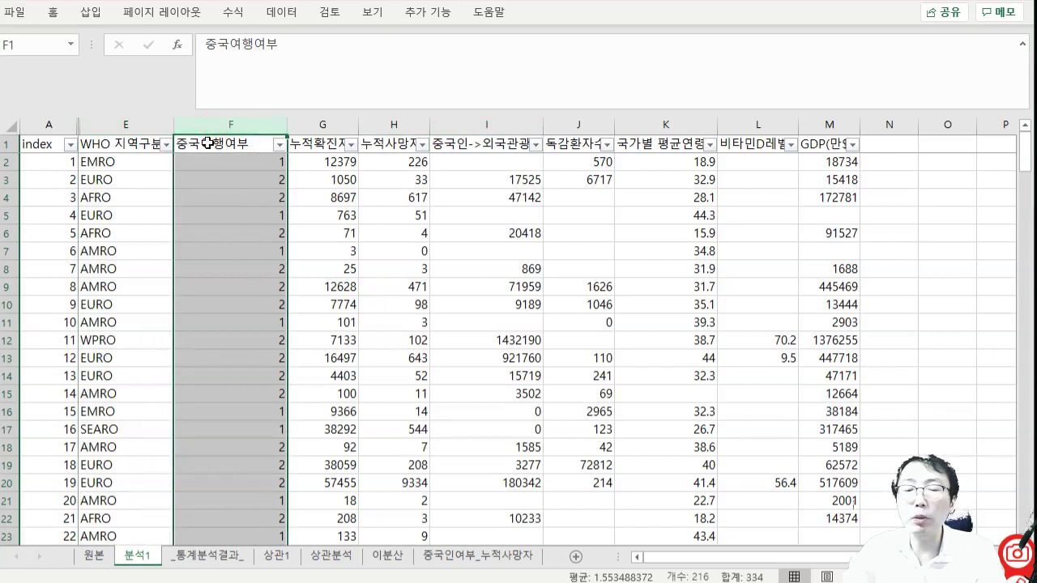
pyautogui.moveTo(415, 122); pyautogui.dragTo(347, 123)
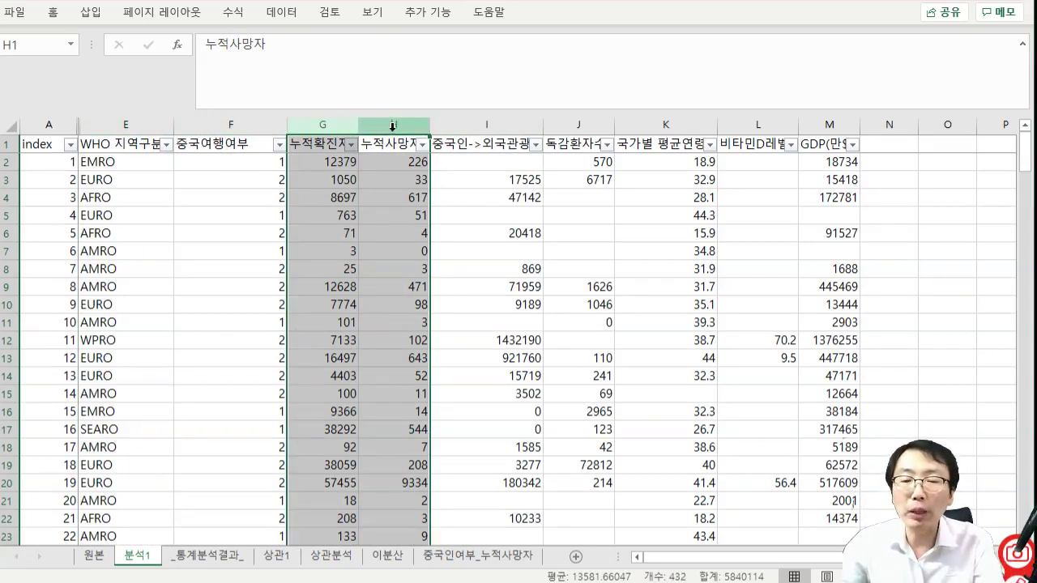
pyautogui.click(393, 127)
pyautogui.keyDown('ctrl'); pyautogui.click(314, 125); pyautogui.keyUp('ctrl')
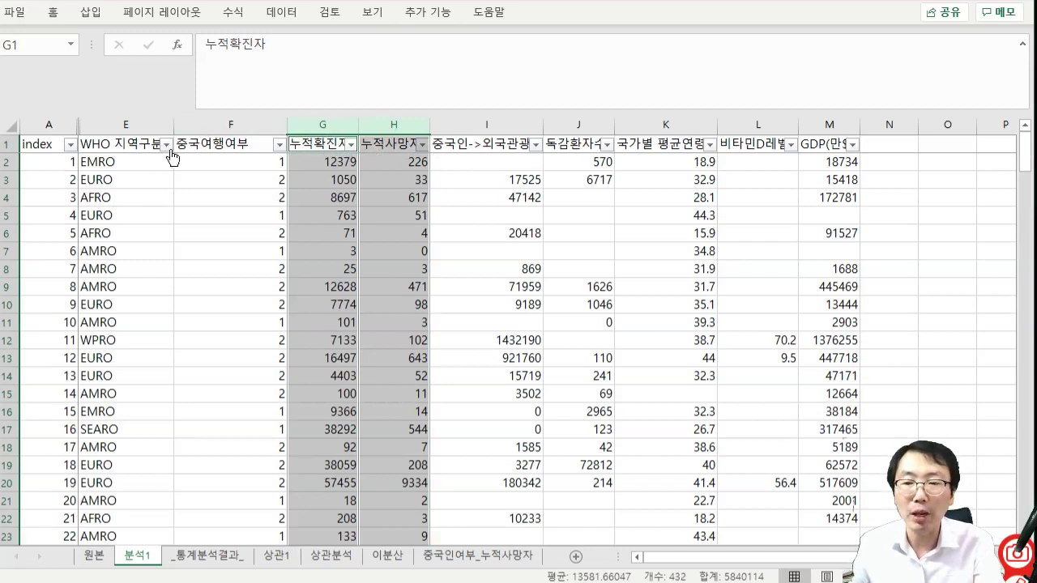
pyautogui.click(154, 127)
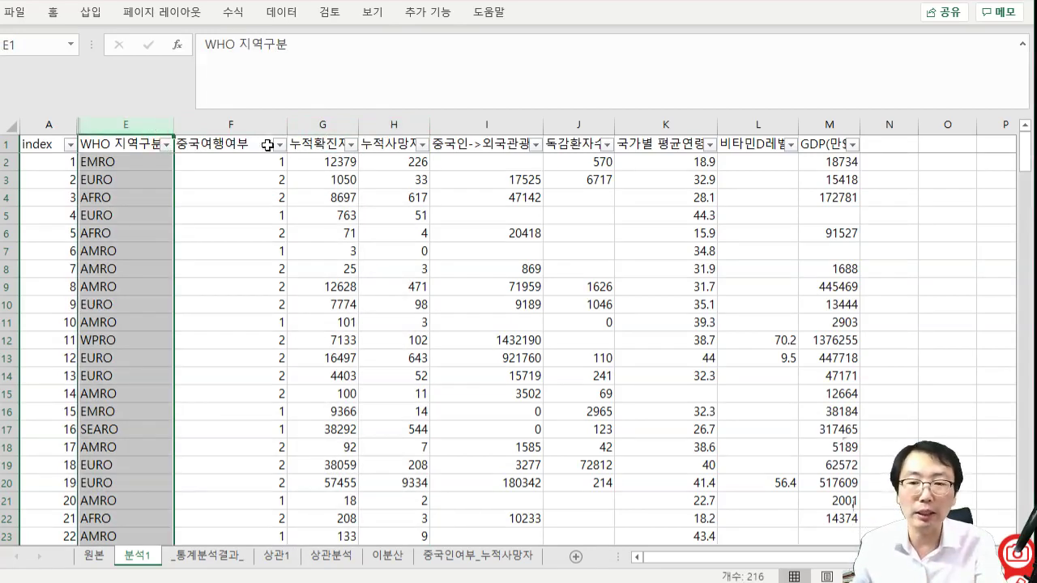
pyautogui.click(249, 128)
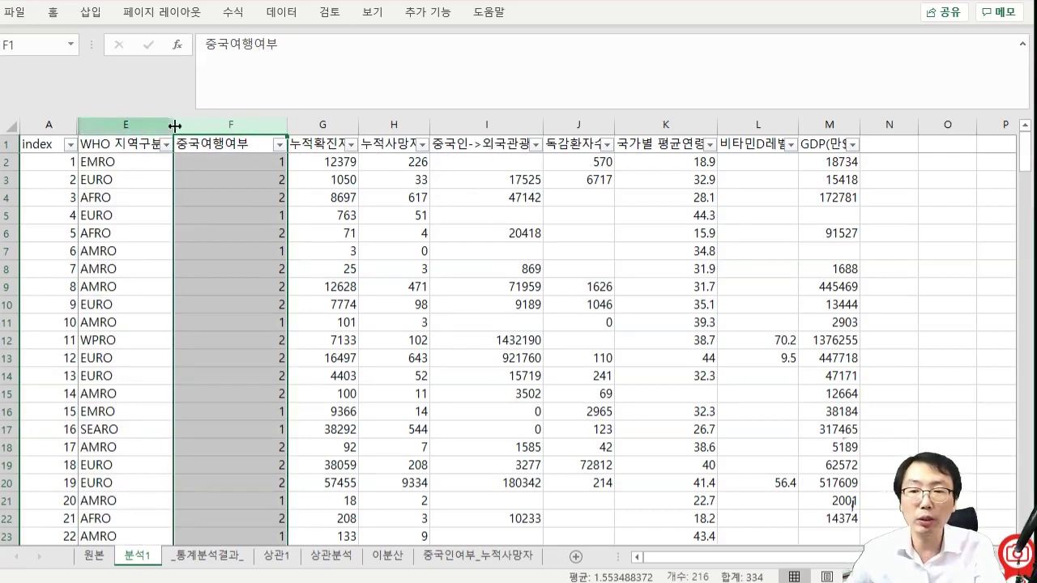
# - Filter the 중국여행여부 column on sheet 분석1 to show only the value 2
pyautogui.click(282, 145)
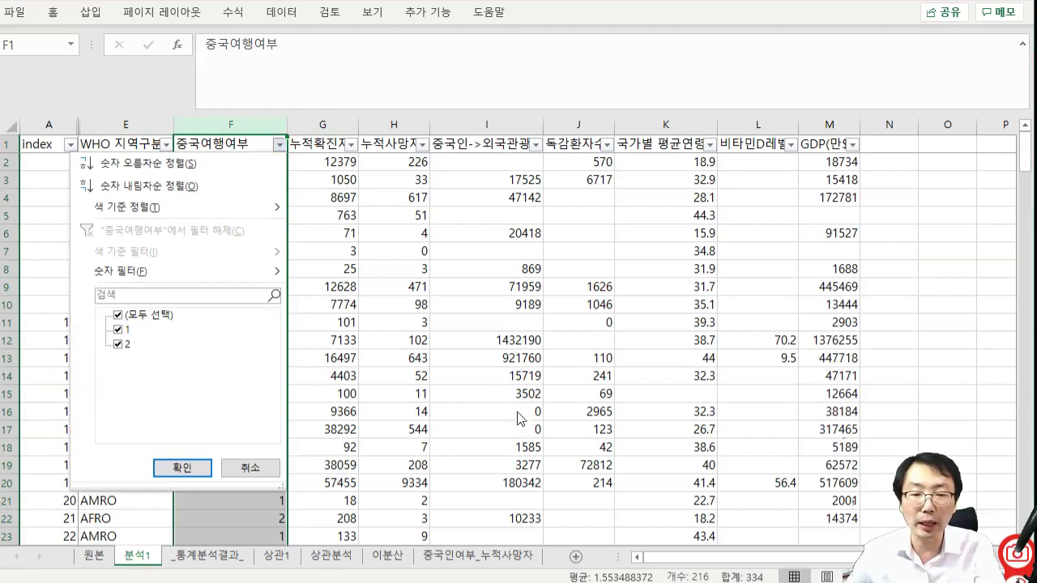
pyautogui.click(118, 330)
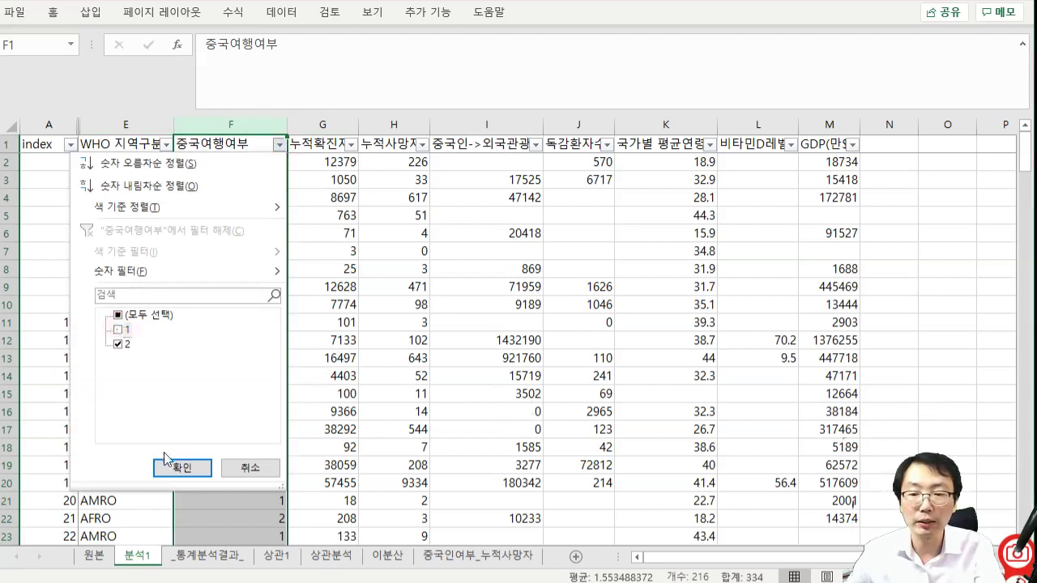
pyautogui.click(174, 468)
# - Copy the whole filtered table from 분석1 into a new sheet at A1 and check its header columns
pyautogui.click(10, 127)
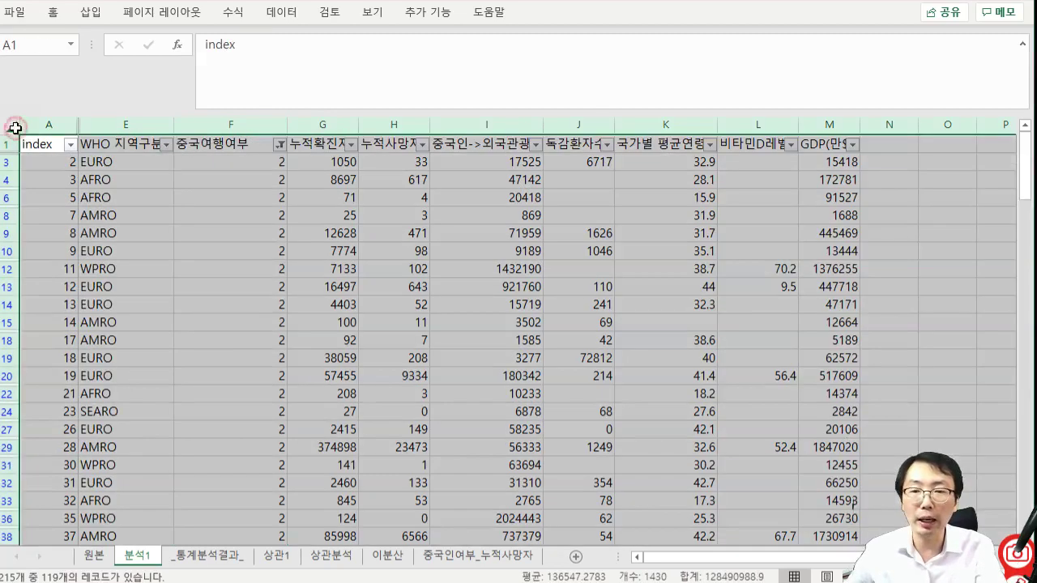
pyautogui.hotkey('ctrl', 'c')
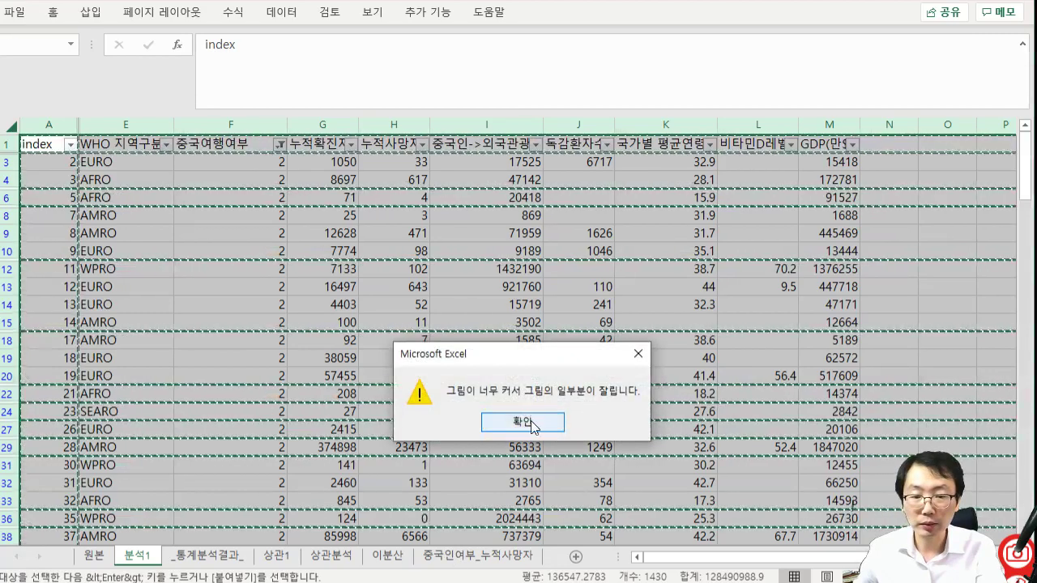
pyautogui.click(585, 421)
pyautogui.click(576, 556)
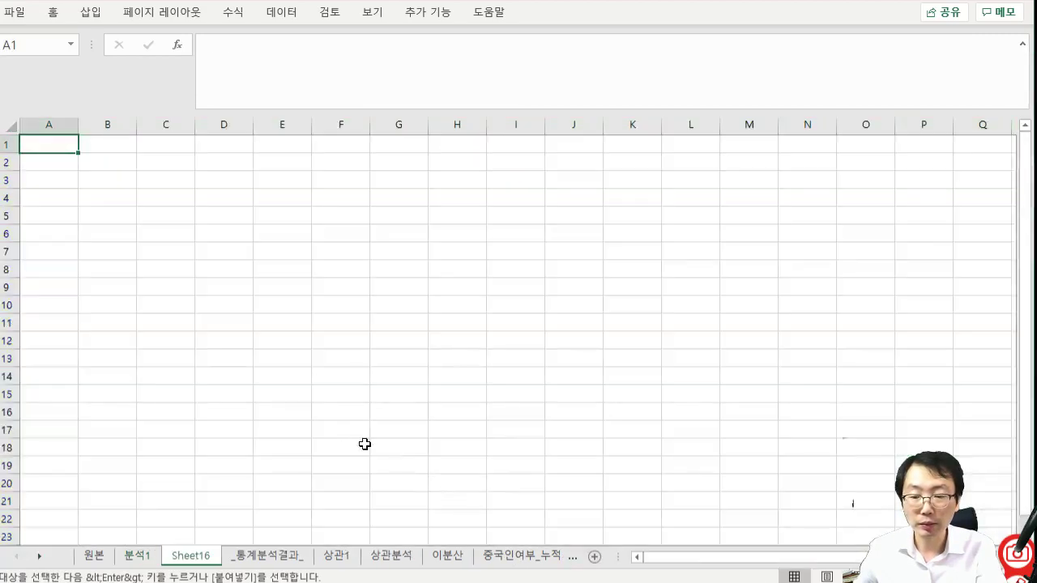
pyautogui.hotkey('ctrl', 'v')
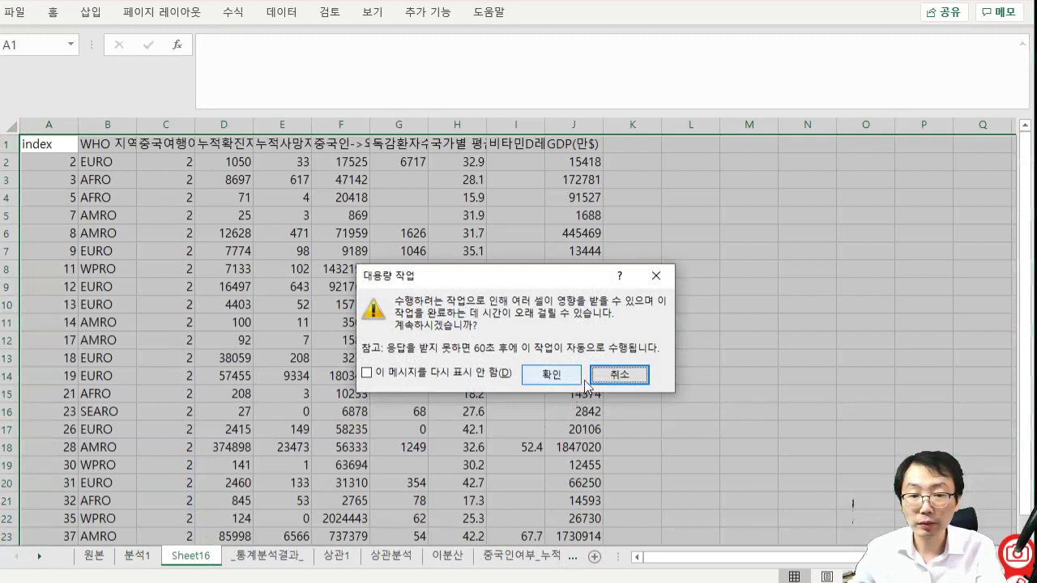
pyautogui.click(580, 378)
pyautogui.click(653, 374)
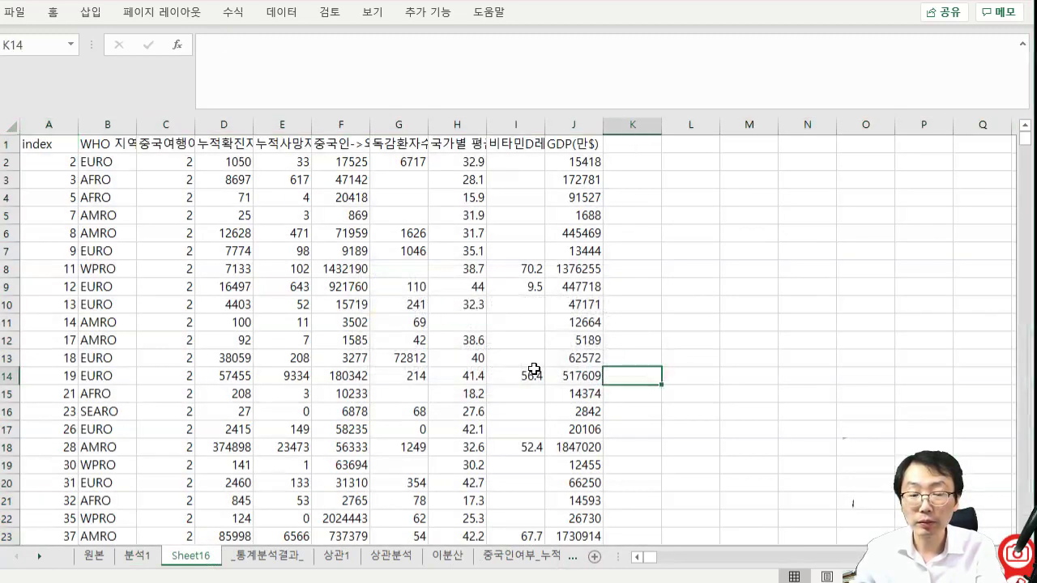
pyautogui.hotkey('ctrl', 'Home')
pyautogui.press('Right')
pyautogui.press('Right')
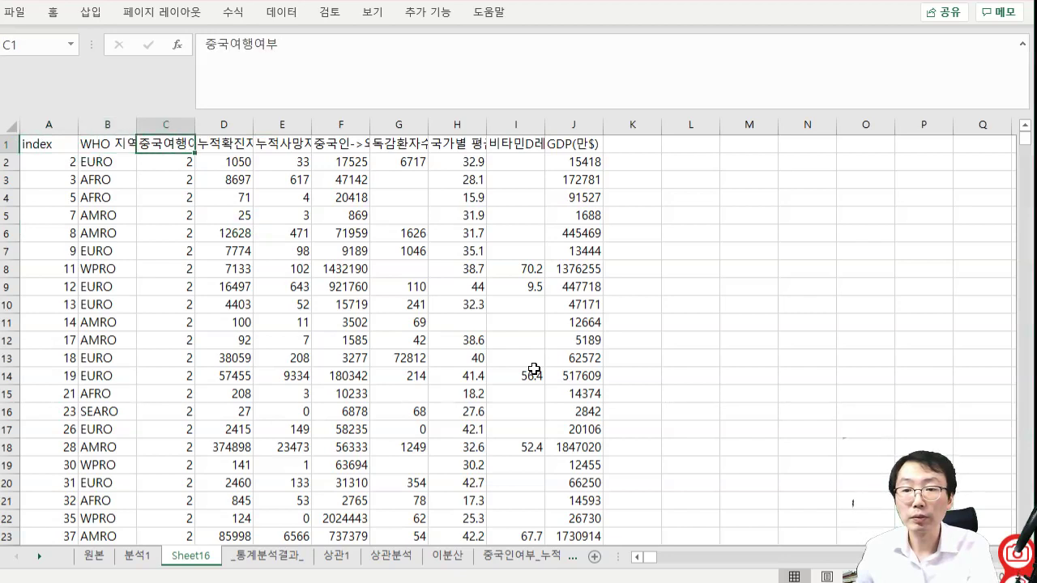
pyautogui.press('Left')
# - Autofit all columns on sheet 분석1 so the hidden 날짜, 국가코드 and 국가명 columns are shown
pyautogui.click(136, 556)
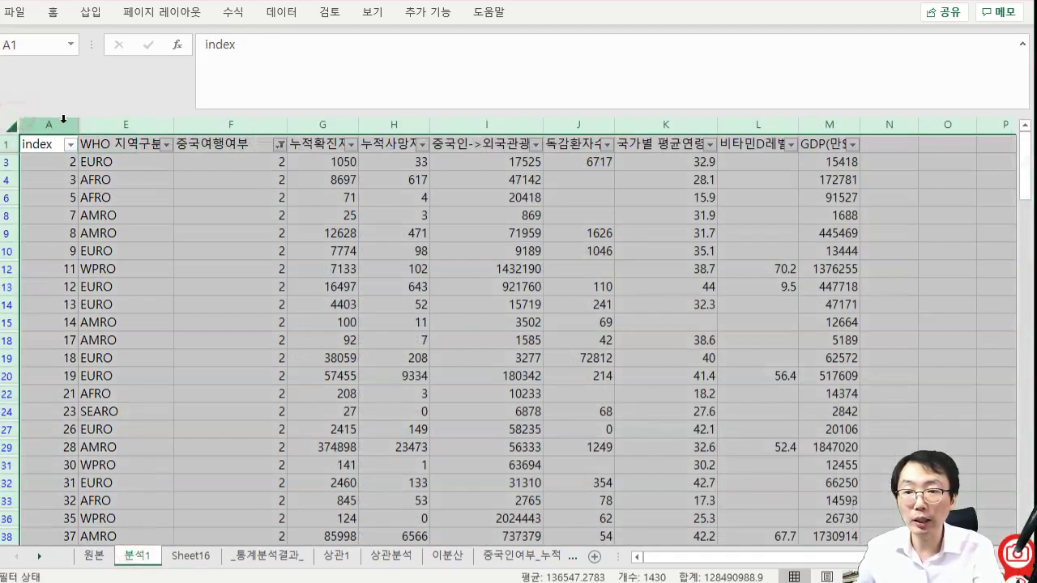
pyautogui.doubleClick(172, 128)
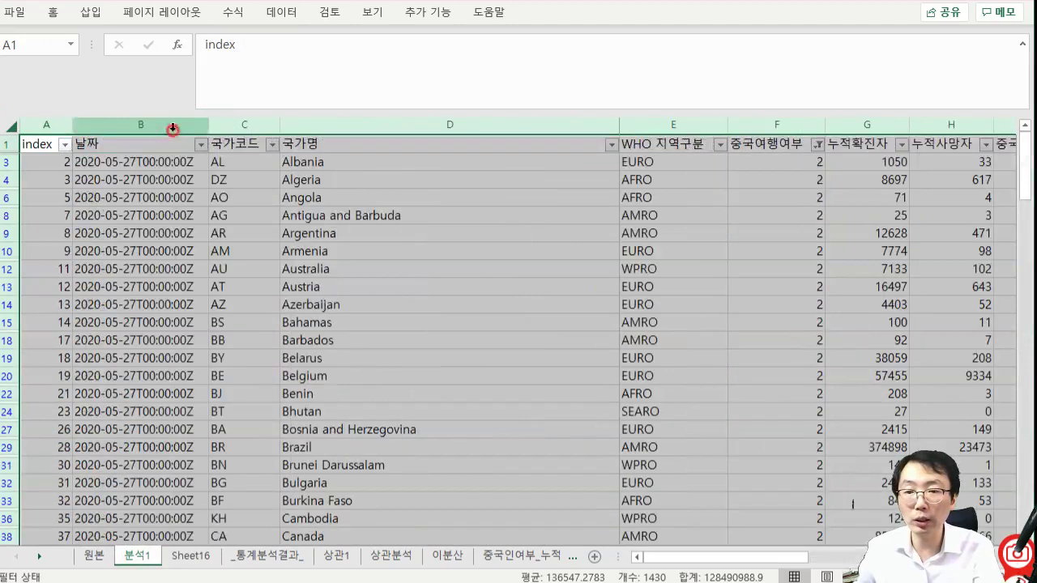
pyautogui.click(270, 237)
# - Copy the whole filtered table from 분석1 and paste it over Sheet16 at A1, including the 날짜, 국가코드 and 국가명 columns
pyautogui.click(13, 122)
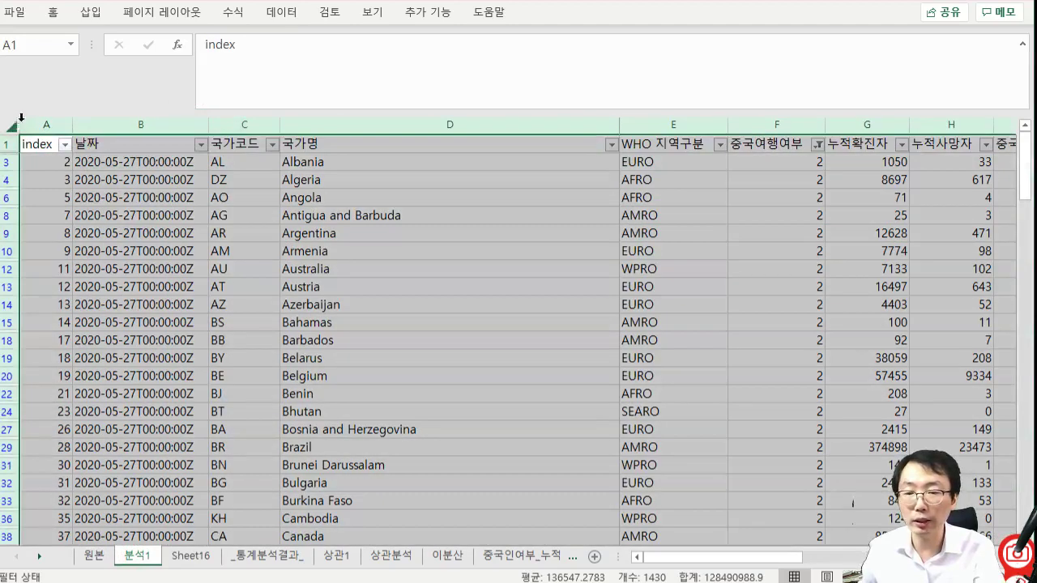
pyautogui.hotkey('ctrl', 'c')
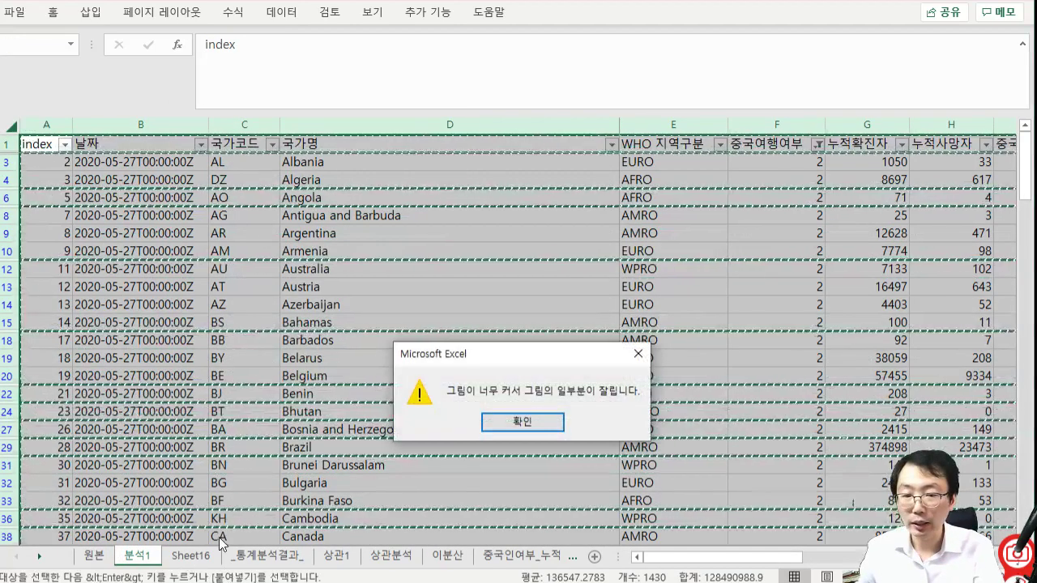
pyautogui.click(505, 423)
pyautogui.click(191, 556)
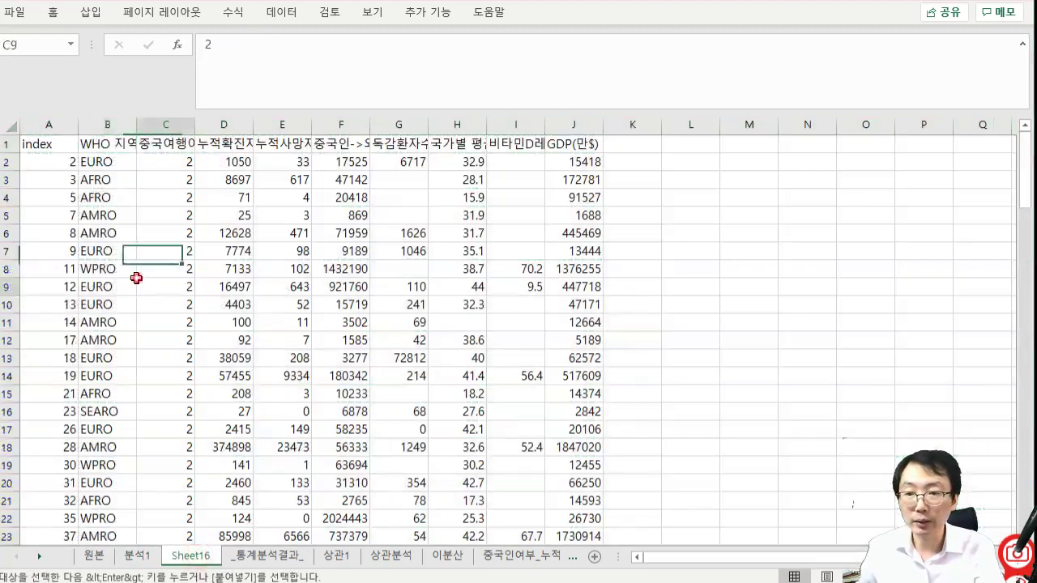
pyautogui.click(55, 144)
pyautogui.hotkey('ctrl', 'v')
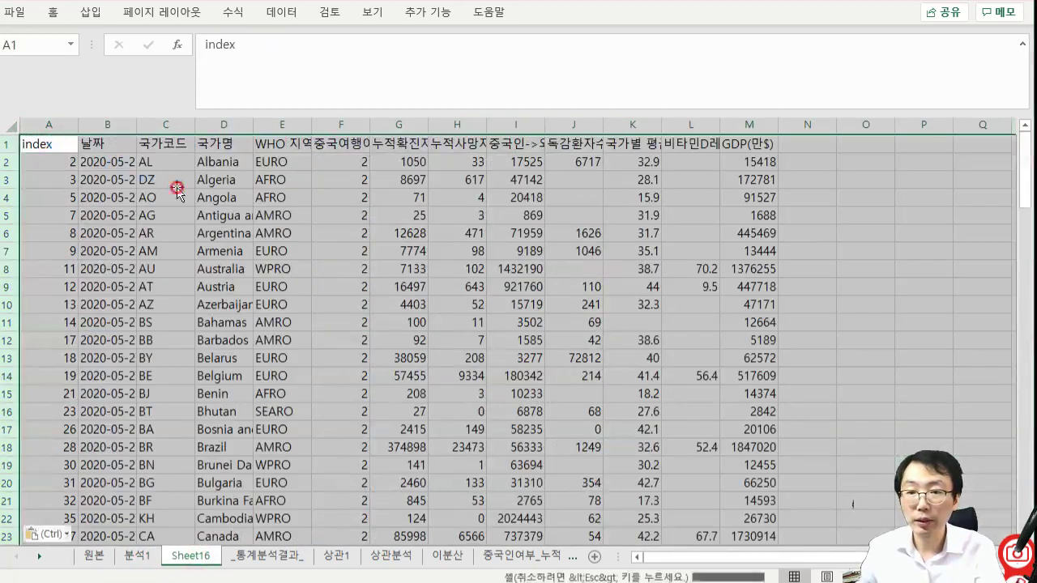
pyautogui.click(175, 183)
# - Rename Sheet16 as 중국여행인원만
pyautogui.doubleClick(188, 556)
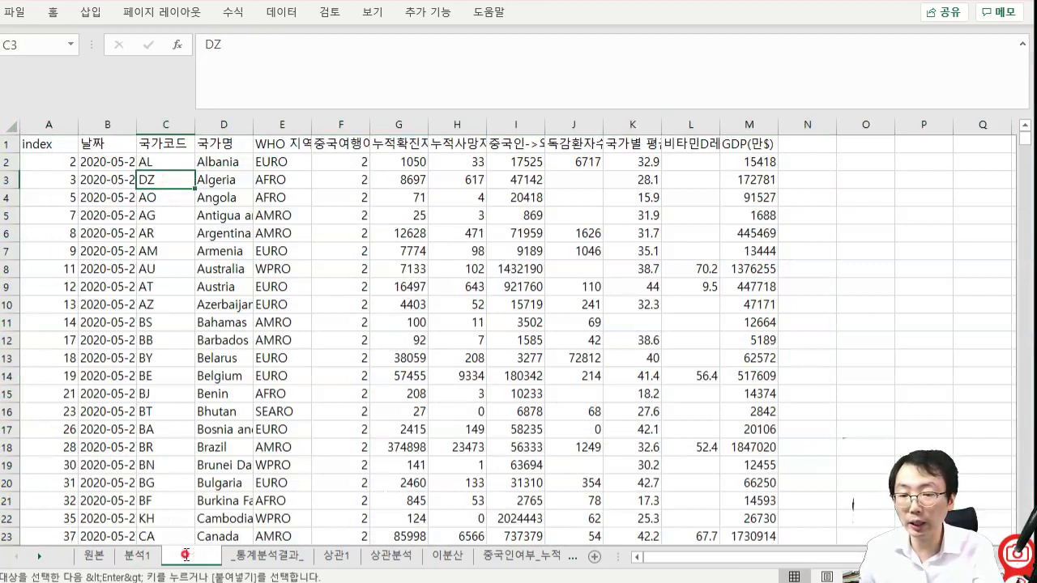
pyautogui.write('지')
pyautogui.write('국')
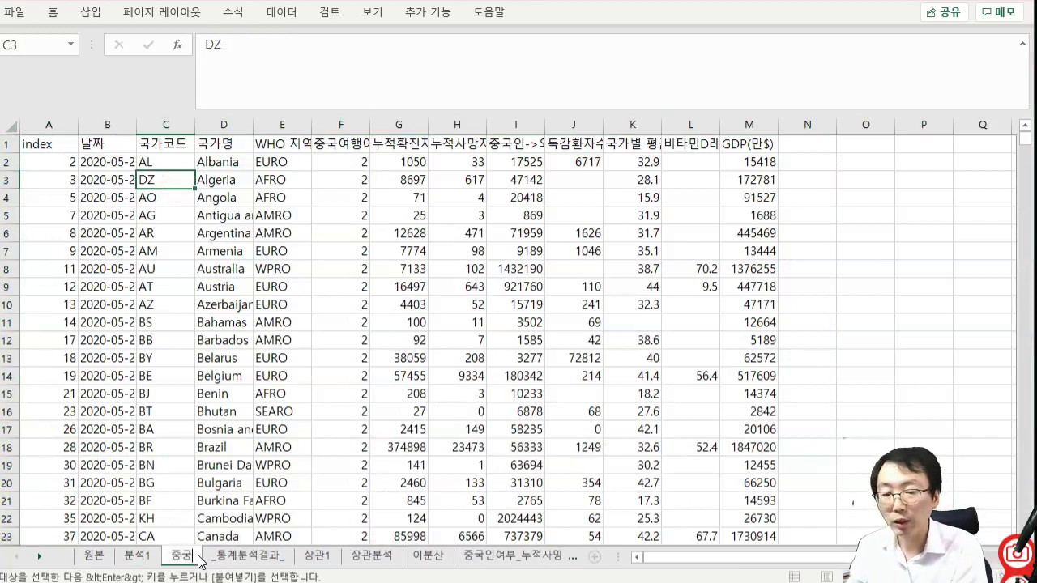
pyautogui.write('여행')
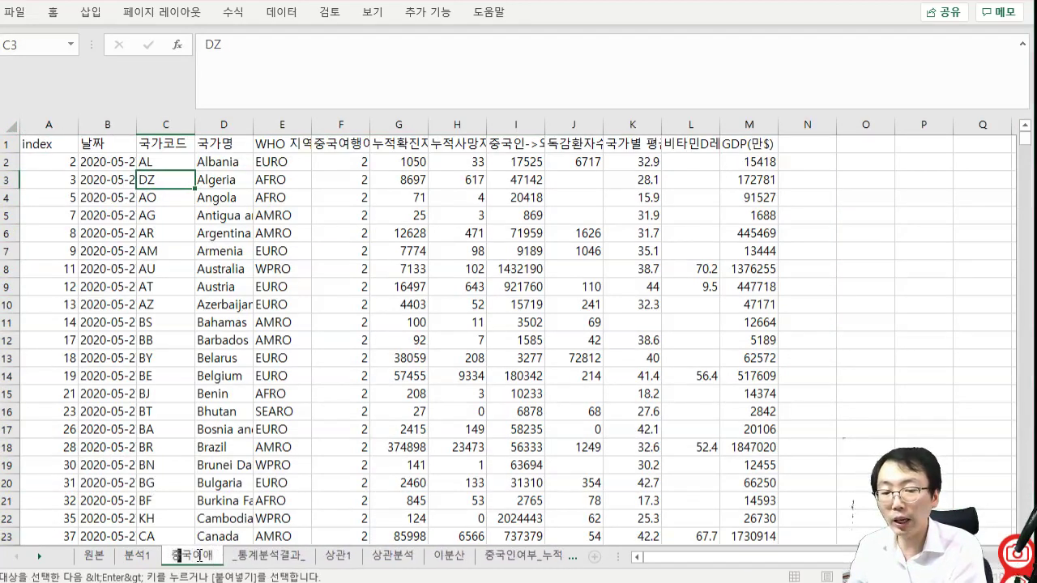
pyautogui.write('인ㅇ')
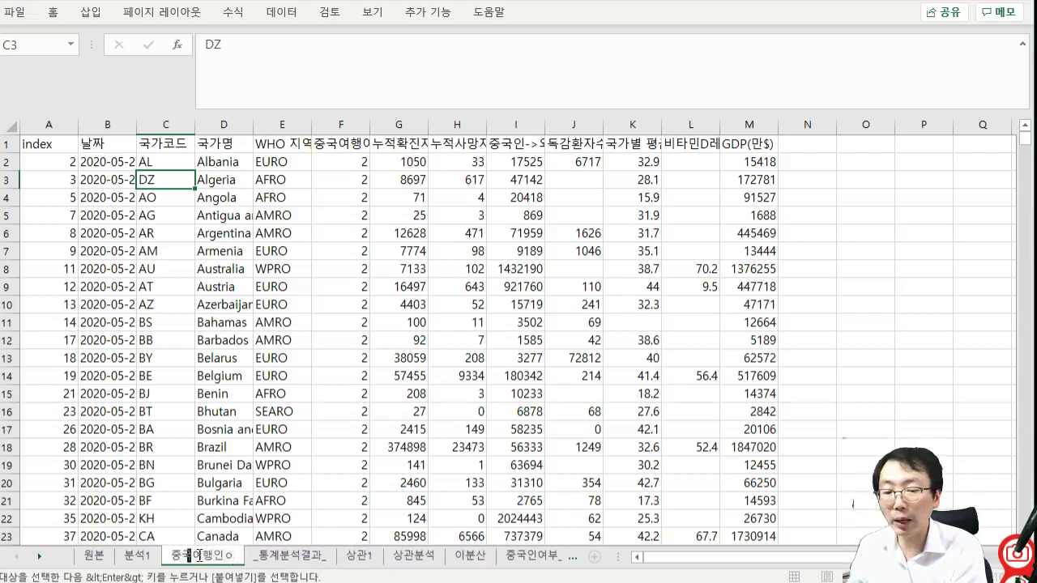
pyautogui.write('만')
pyautogui.press('Return')
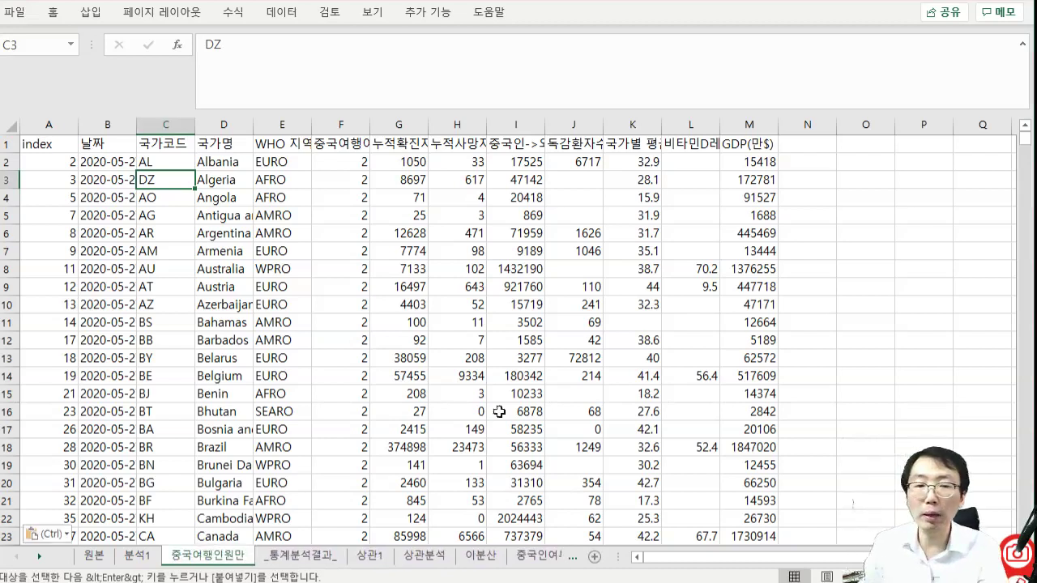
# - Select the 누적확진자, 누적사망자 and 중국인->외국관광 columns on sheet 중국여행인원만 for data analysis
pyautogui.click(593, 375)
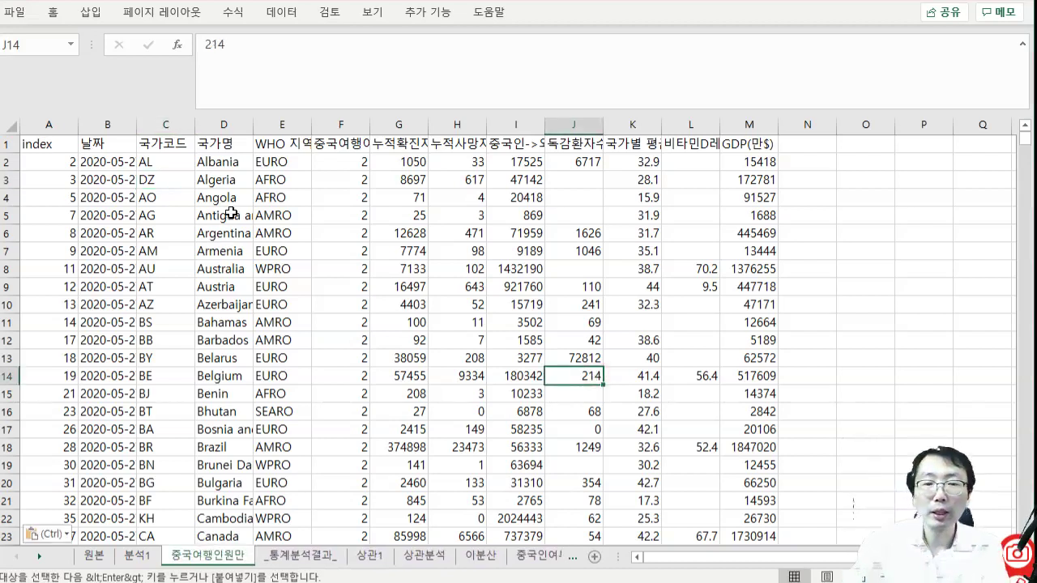
pyautogui.click(520, 126)
pyautogui.click(407, 128)
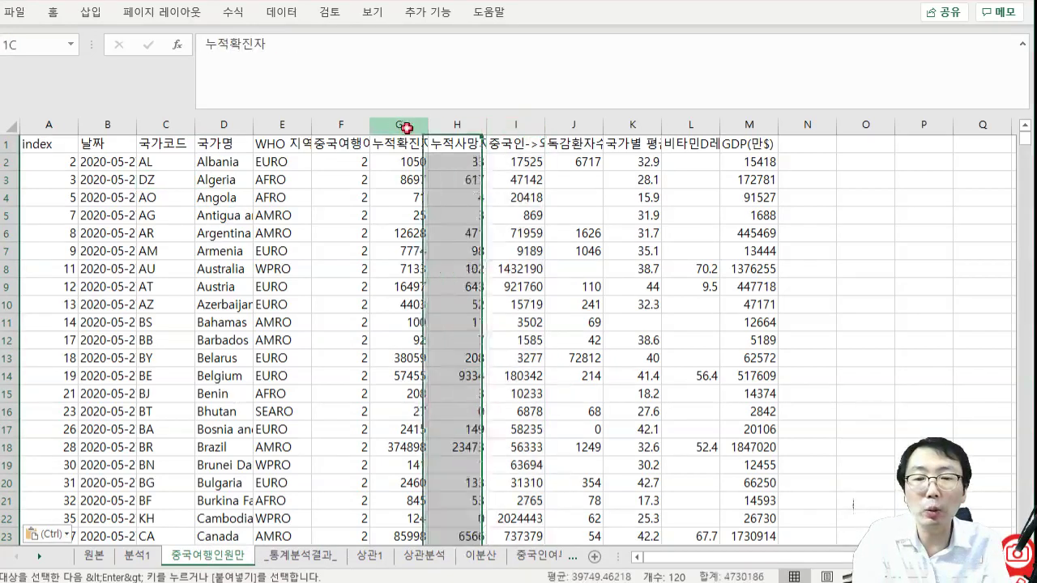
pyautogui.moveTo(406, 128); pyautogui.dragTo(504, 126)
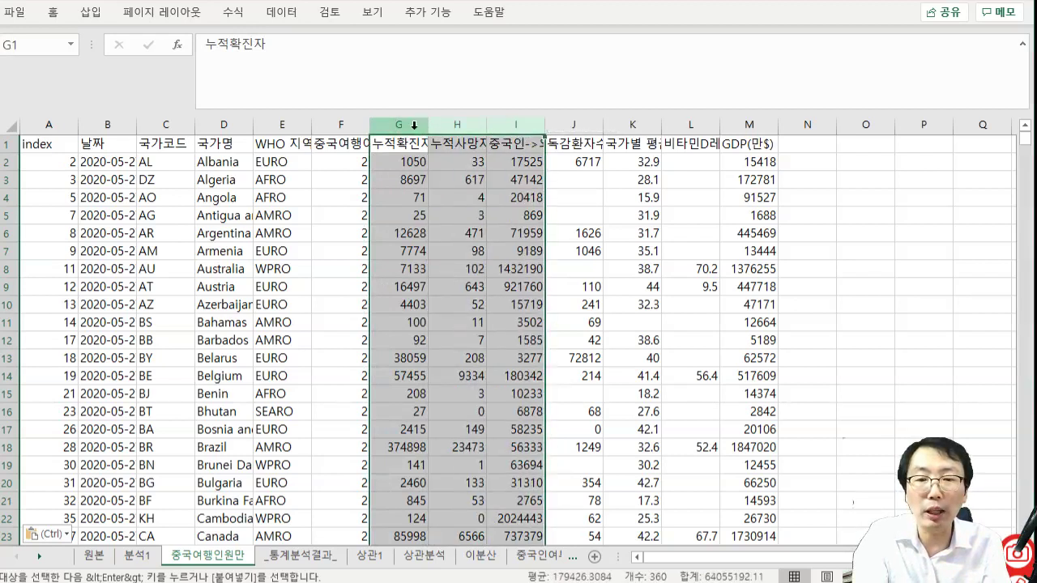
pyautogui.moveTo(413, 124); pyautogui.dragTo(512, 124)
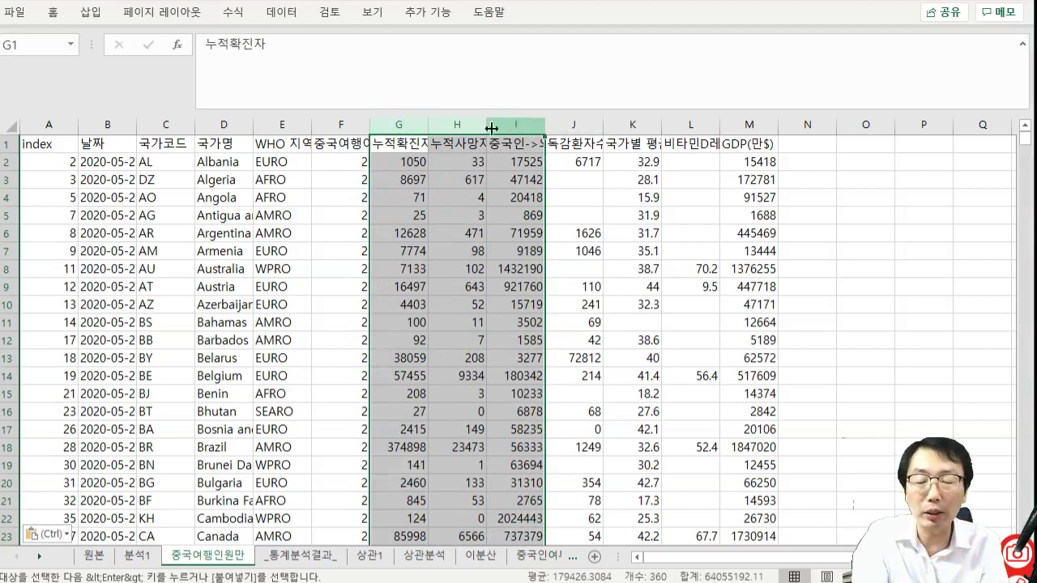
pyautogui.click(280, 13)
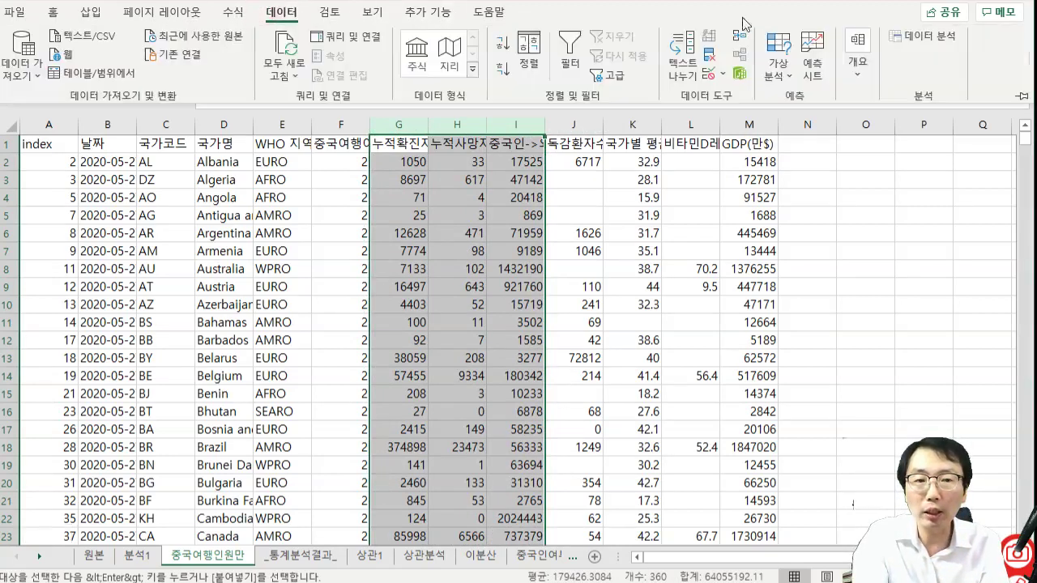
# - Run a correlation analysis on columns G:I, grouped by columns with first-row labels, outputting to a new worksheet
pyautogui.click(919, 36)
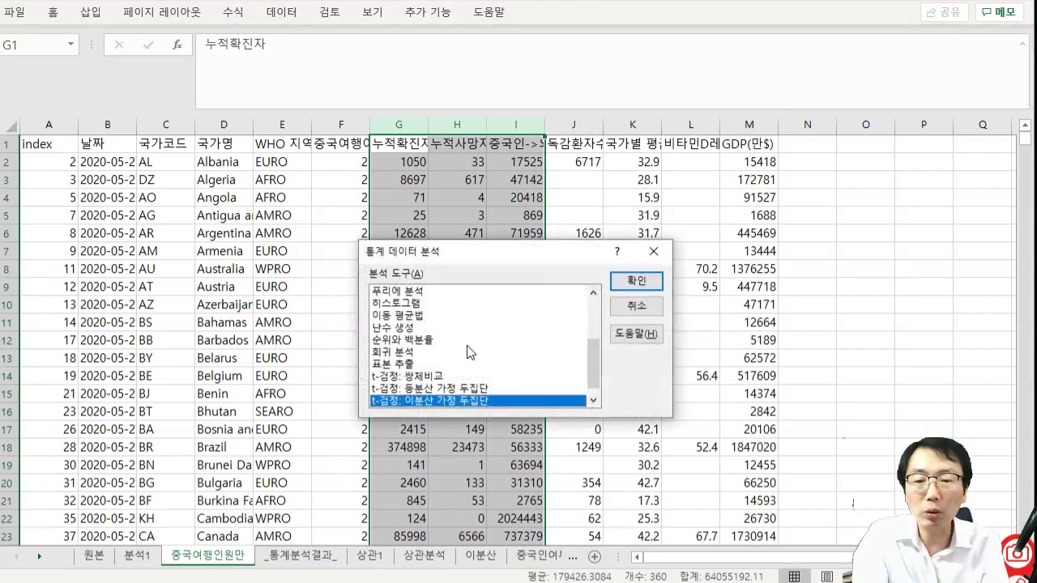
pyautogui.scroll(2, 418, 343)
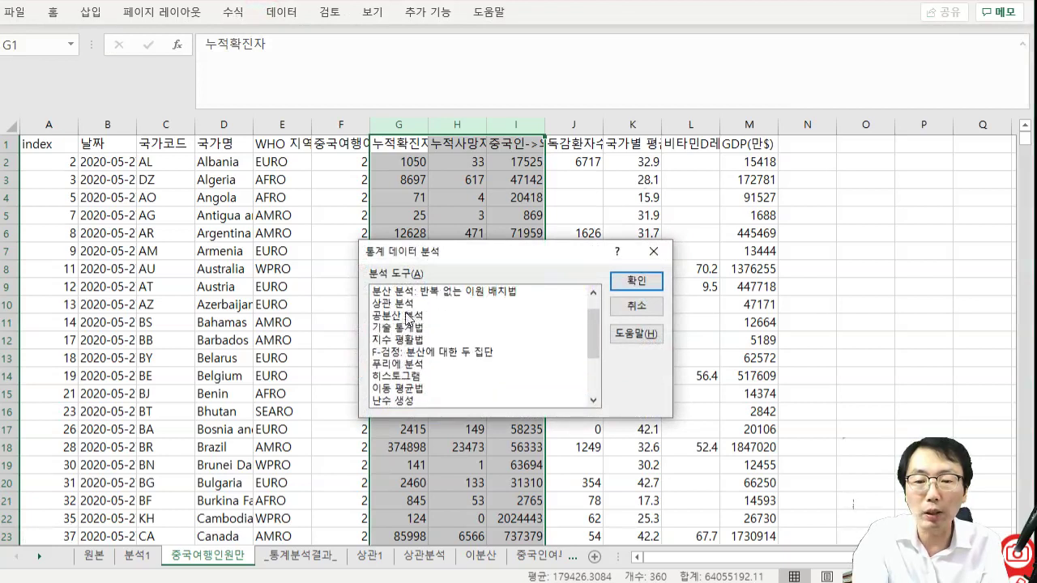
pyautogui.click(392, 303)
pyautogui.click(636, 281)
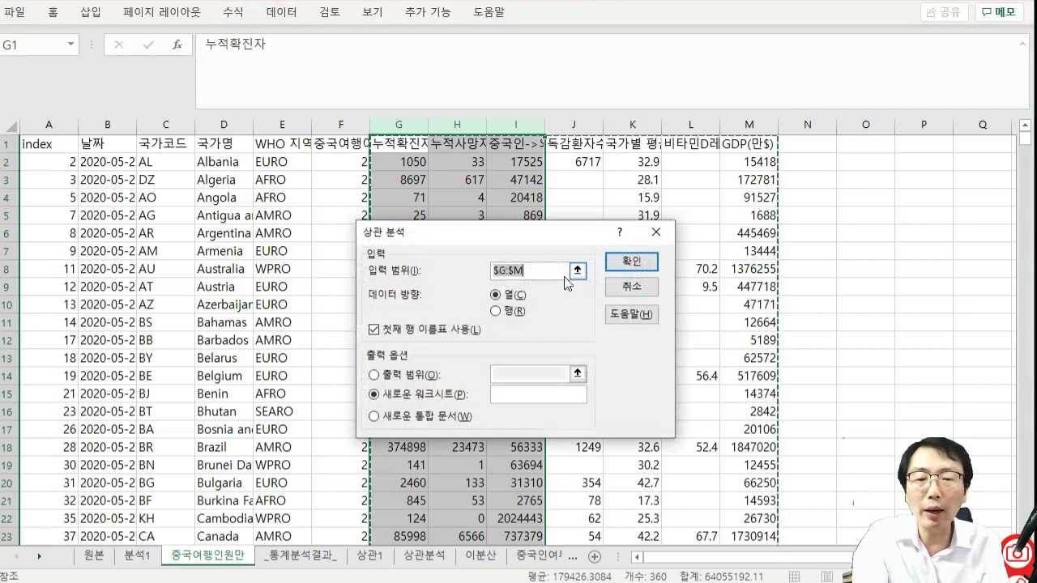
pyautogui.click(577, 270)
pyautogui.moveTo(398, 127); pyautogui.dragTo(530, 127)
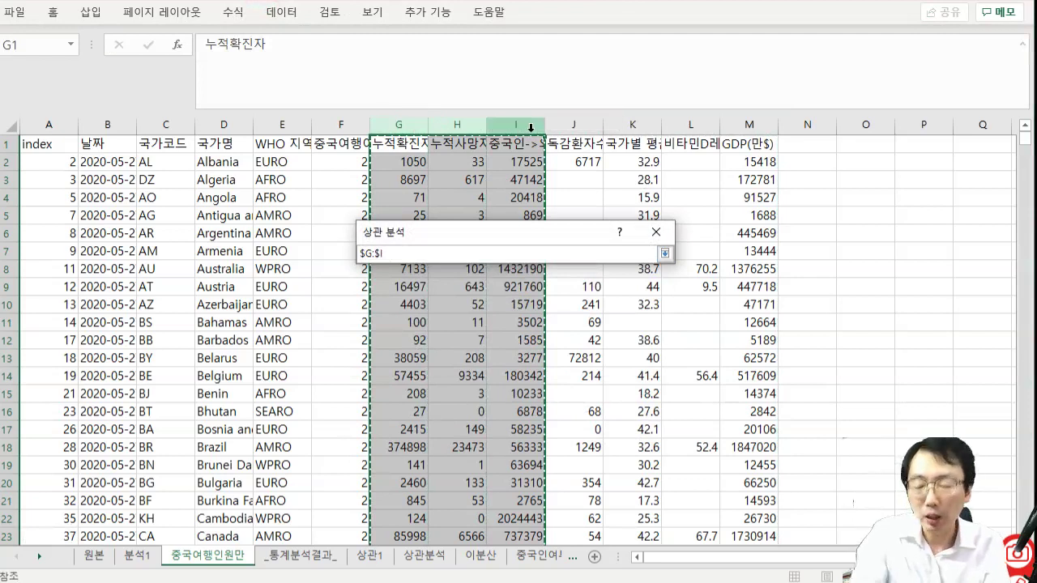
pyautogui.press('Return')
pyautogui.click(614, 254)
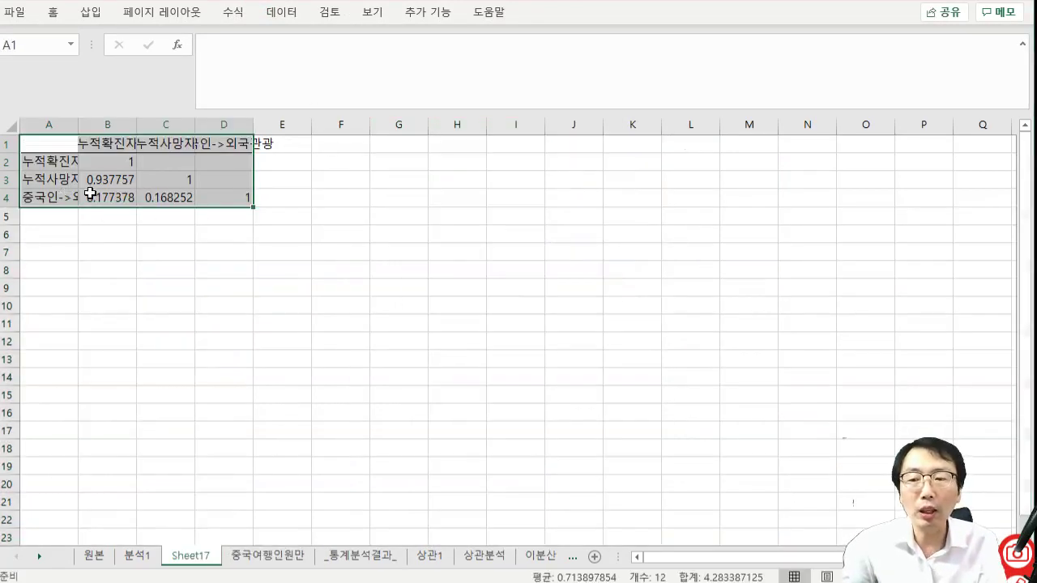
pyautogui.click(90, 193)
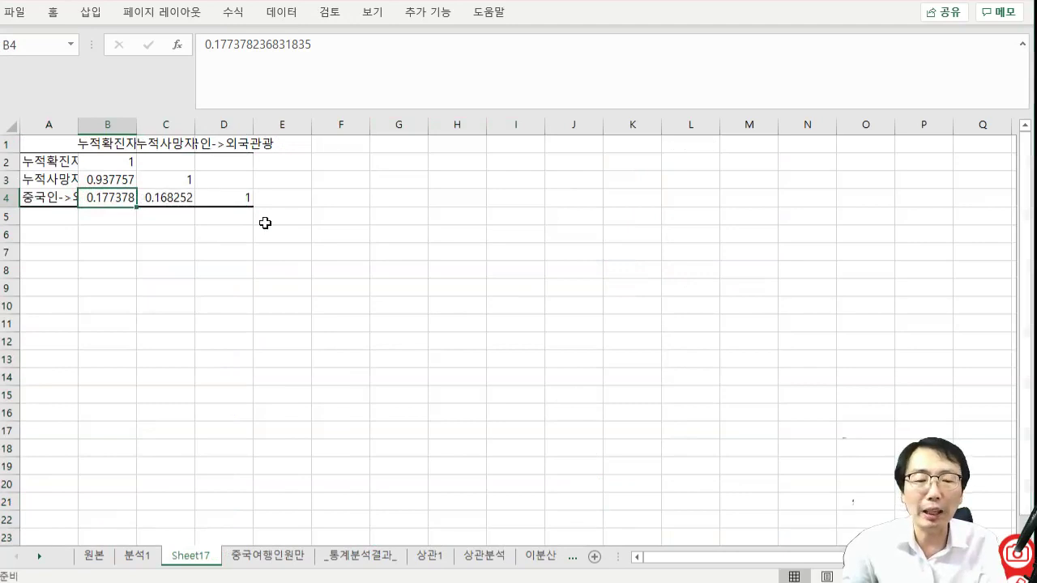
pyautogui.click(39, 150)
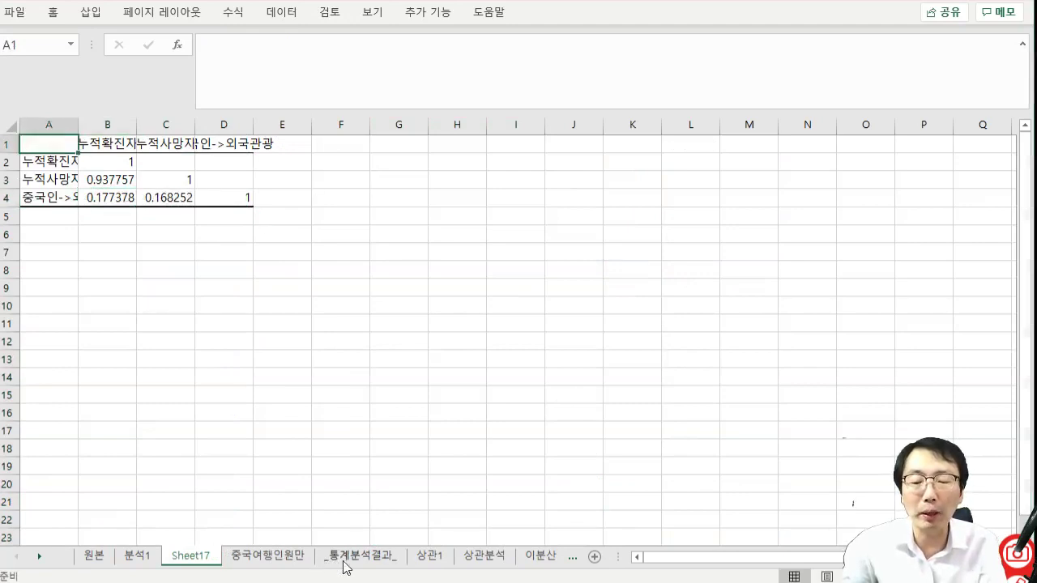
# - Open the statistics add-in's correlation analysis (상관분석) for the data on the 중국여행인원만 sheet
pyautogui.click(272, 557)
pyautogui.click(384, 560)
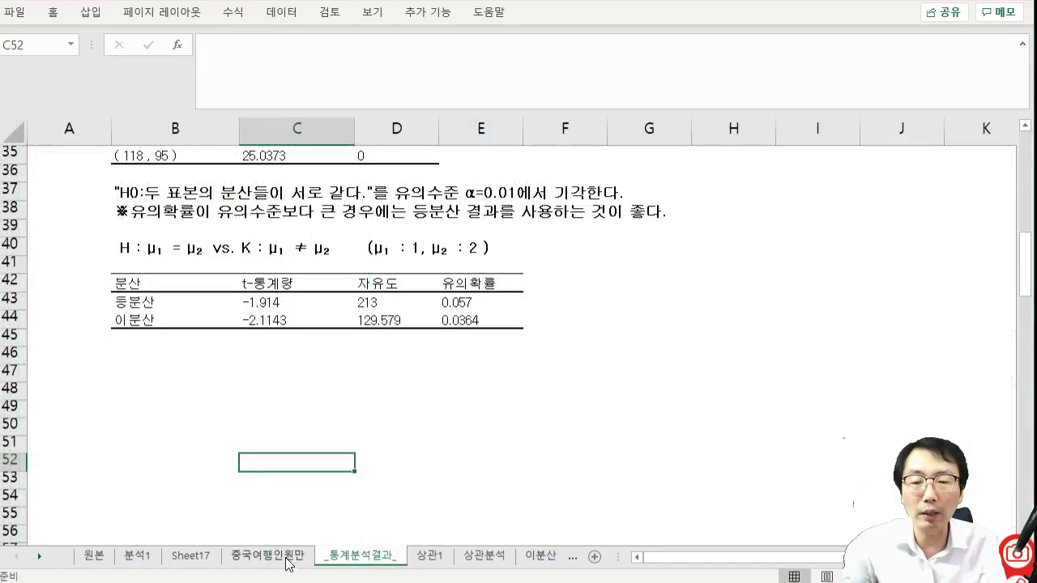
pyautogui.click(150, 557)
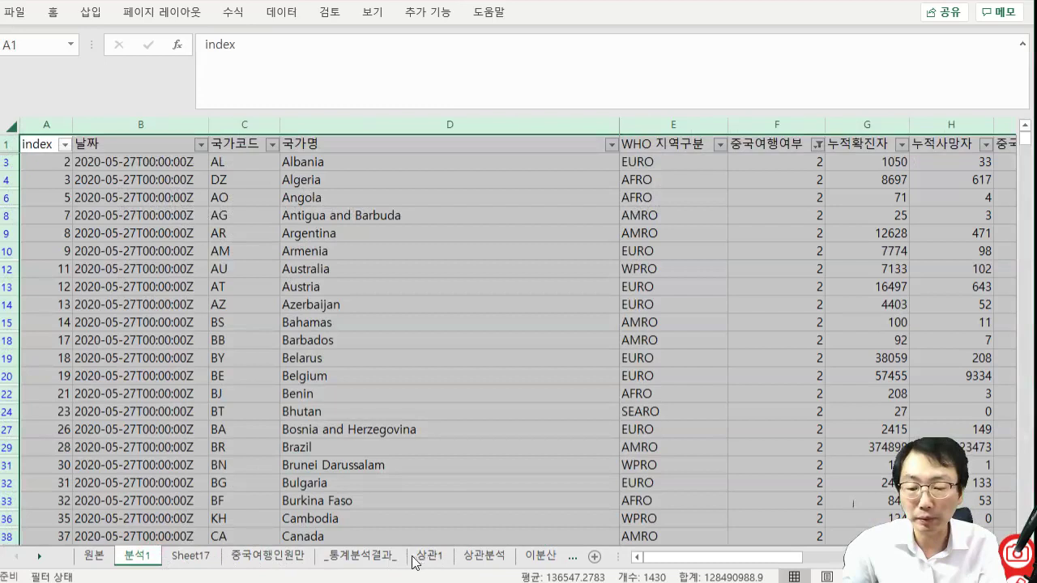
pyautogui.click(204, 559)
pyautogui.click(253, 559)
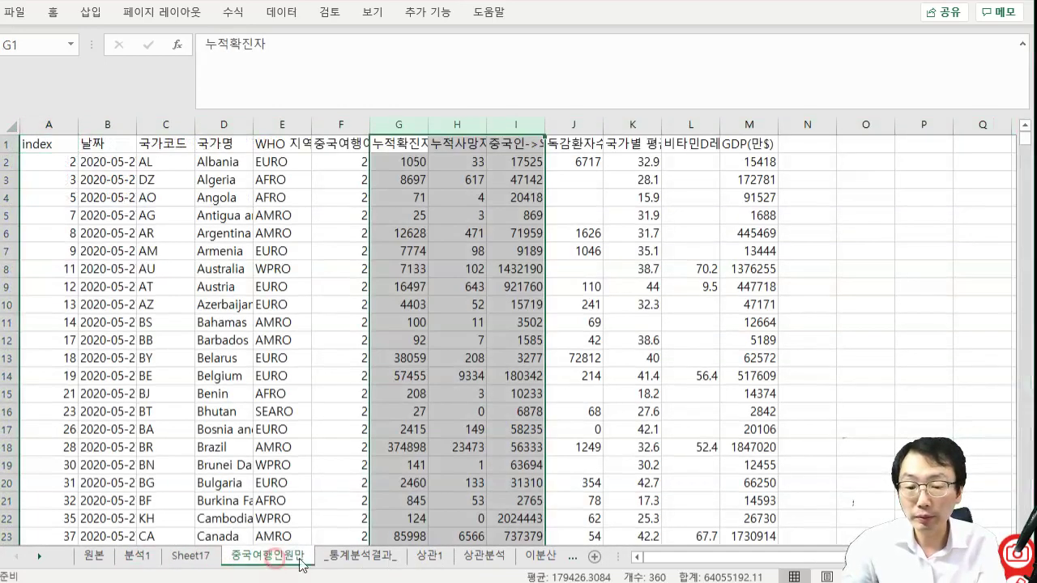
pyautogui.click(437, 12)
pyautogui.click(45, 36)
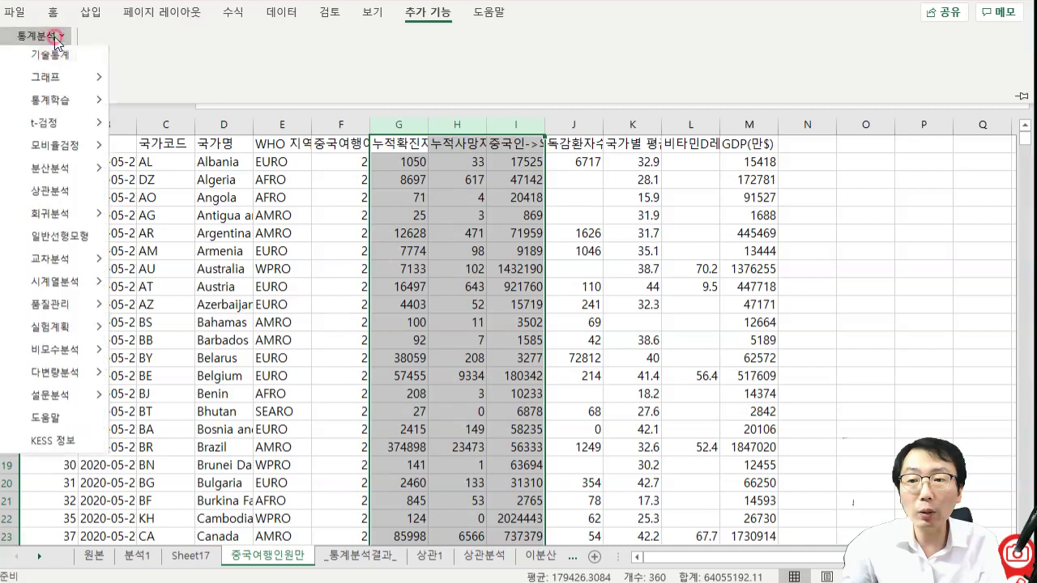
pyautogui.click(64, 194)
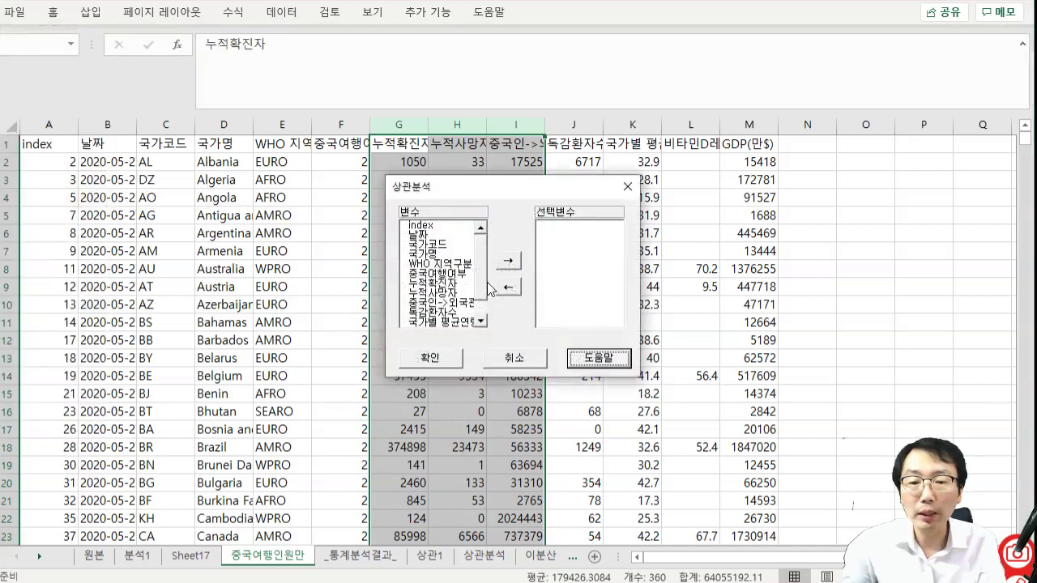
pyautogui.click(444, 274)
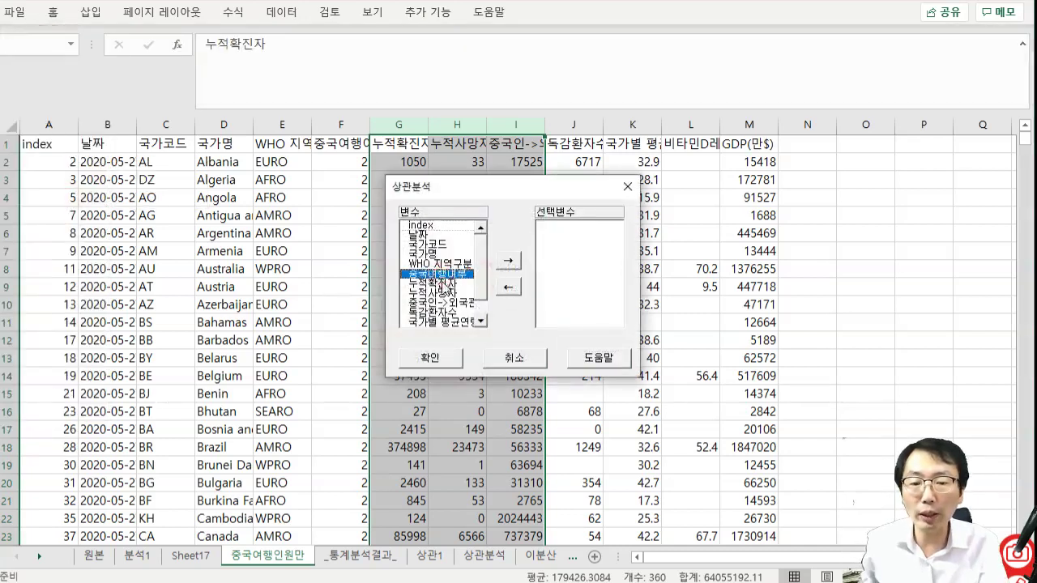
pyautogui.doubleClick(444, 274)
pyautogui.click(443, 275)
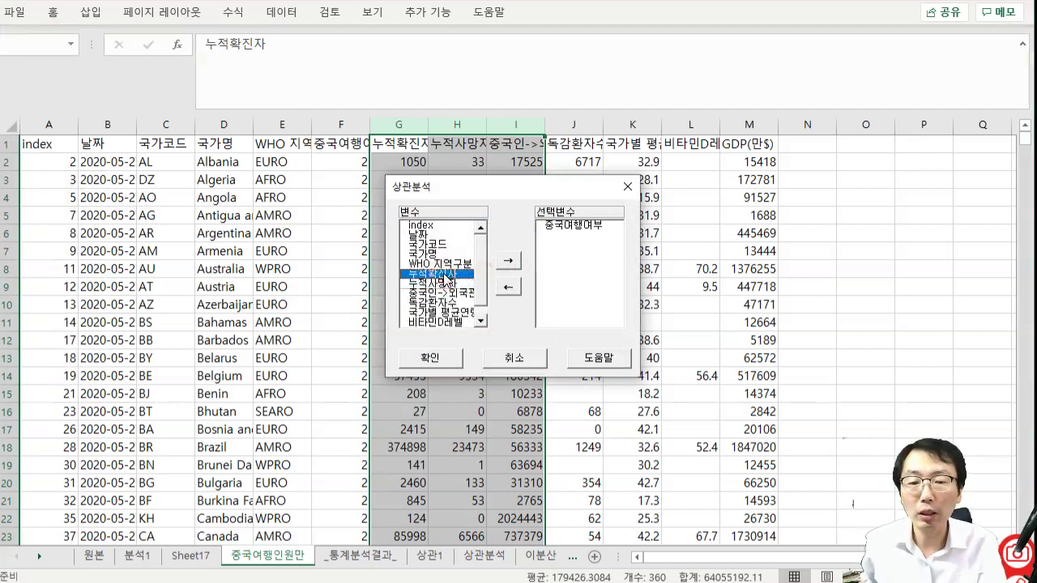
pyautogui.click(573, 225)
pyautogui.click(508, 286)
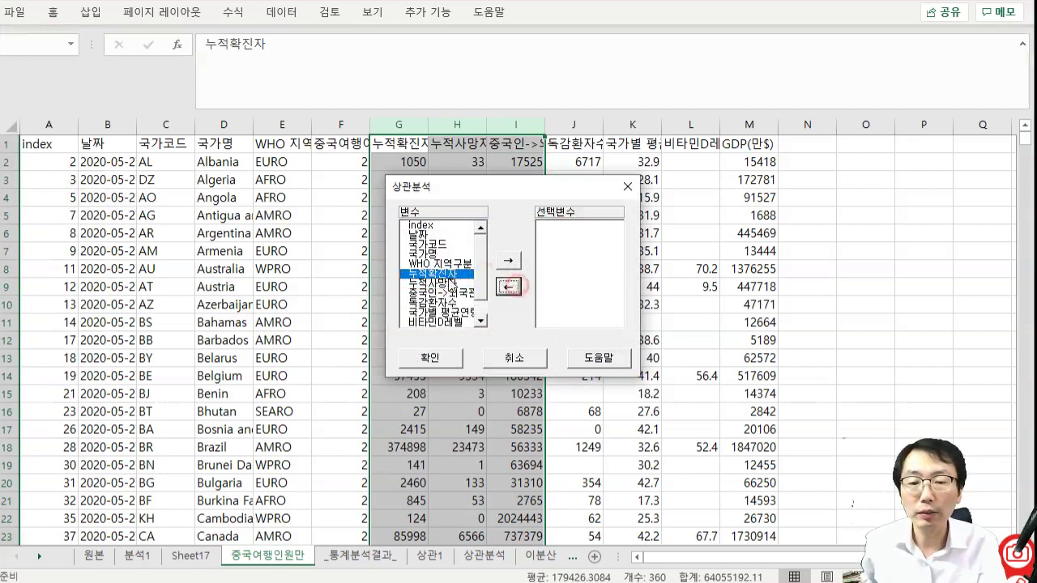
# - Choose 누적확진자, 누적사망자 and 중국인->외국관광 as the analysis variables and run the correlation analysis
pyautogui.click(444, 292)
pyautogui.doubleClick(443, 276)
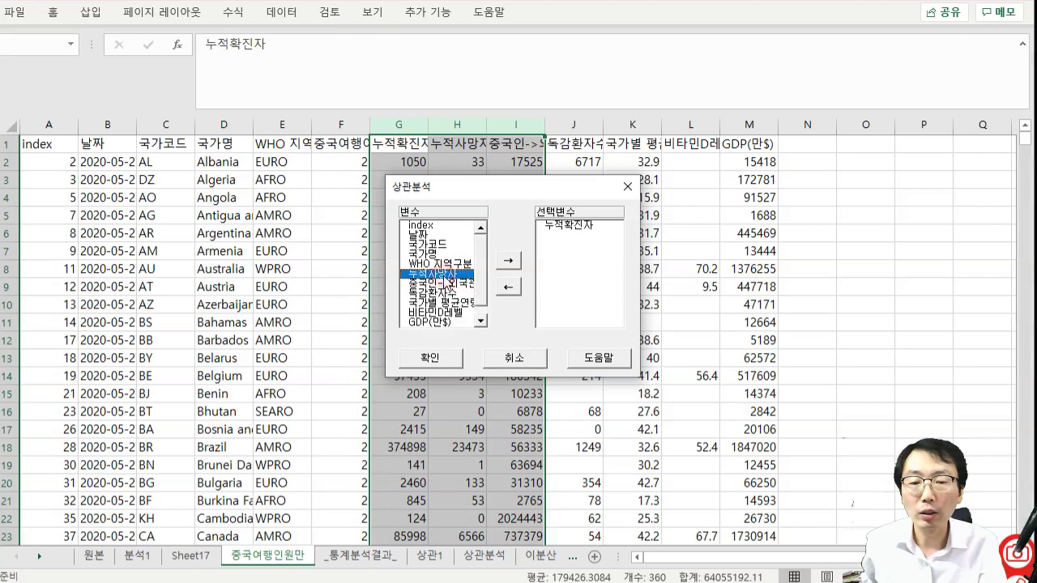
pyautogui.doubleClick(444, 276)
pyautogui.doubleClick(444, 276)
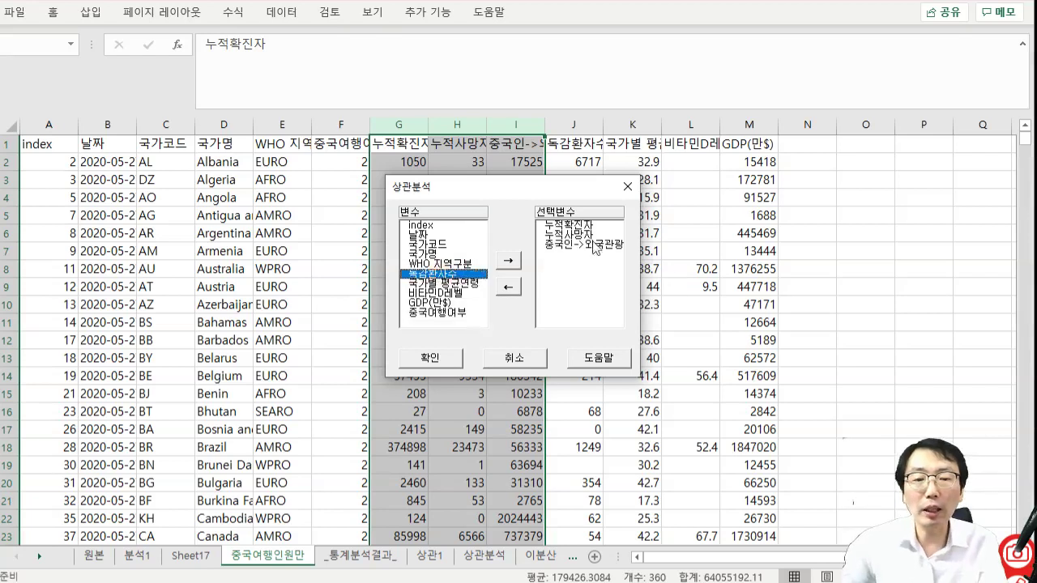
pyautogui.click(452, 354)
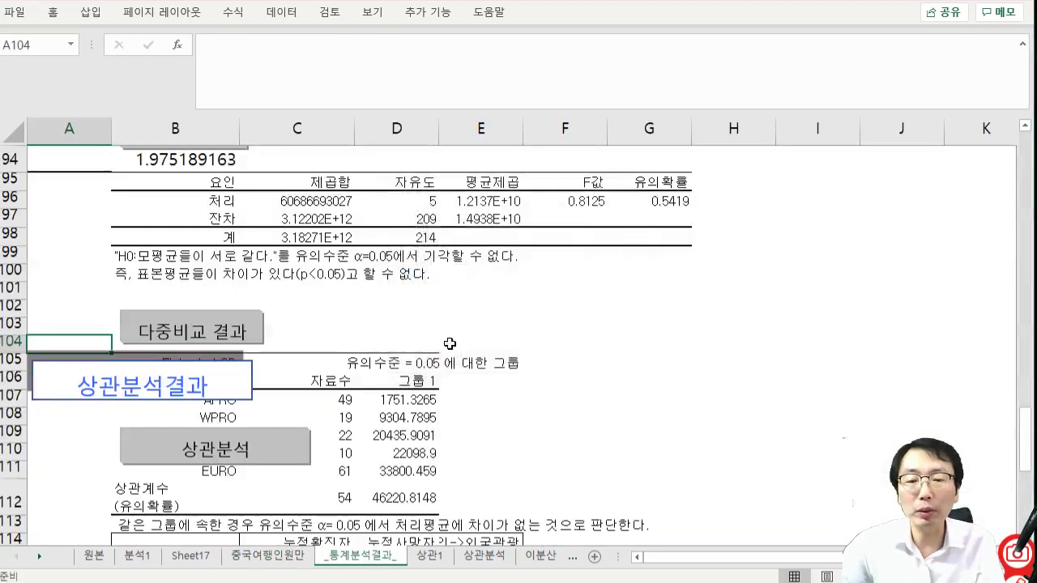
# - Move the box plot chart below the correlation table so it no longer covers the table's rows
pyautogui.scroll(-6, 583, 380)
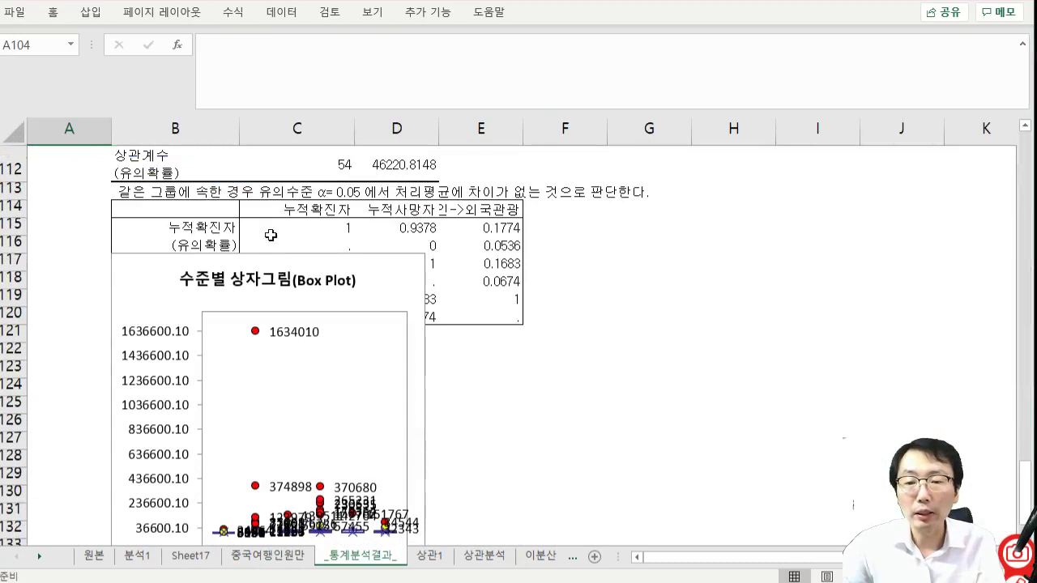
pyautogui.moveTo(272, 255); pyautogui.dragTo(272, 374)
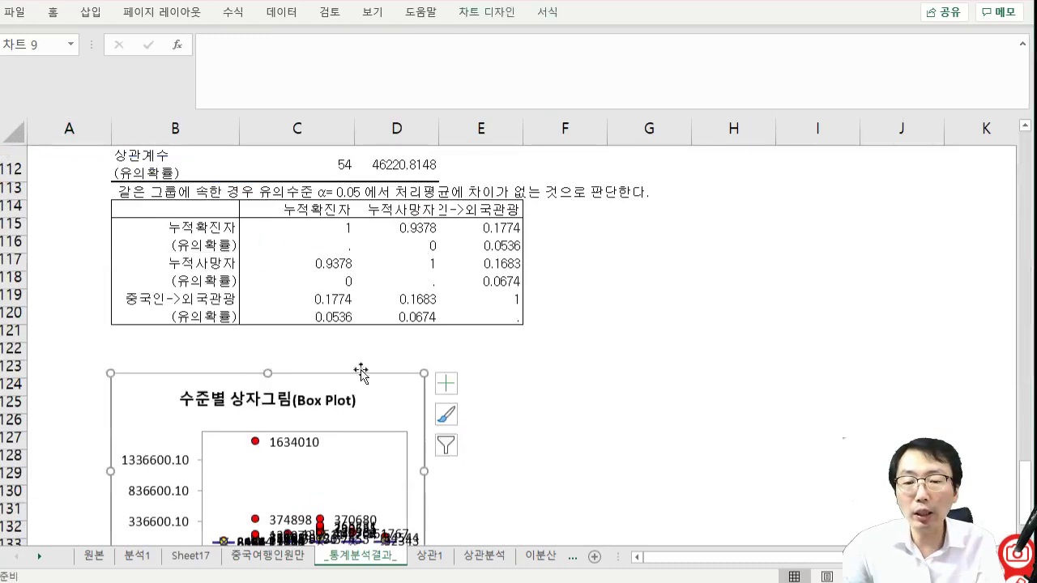
pyautogui.click(586, 368)
pyautogui.scroll(4, 587, 368)
pyautogui.scroll(-2, 587, 369)
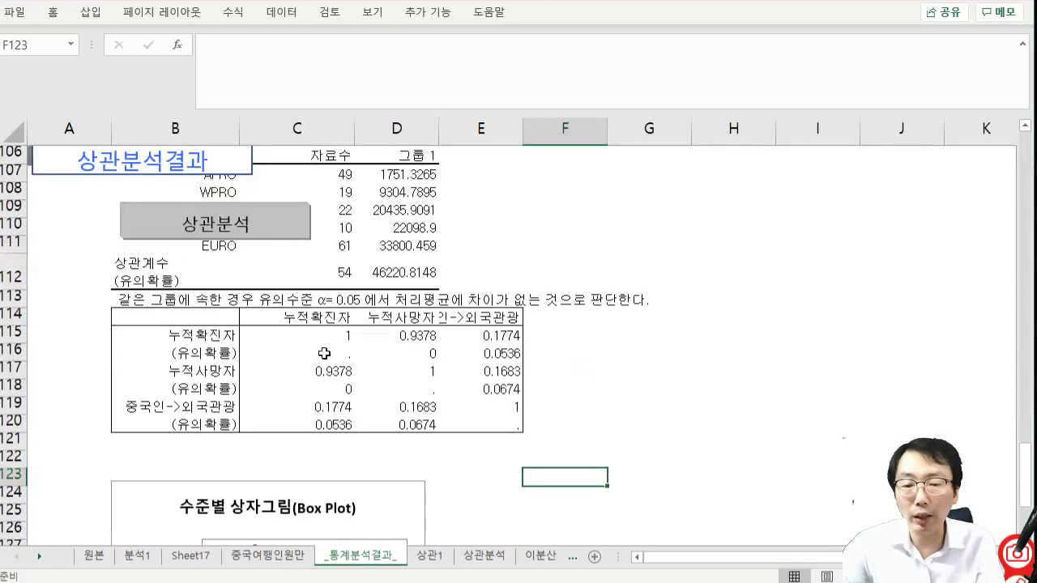
# - Examine the significance probabilities (유의확률) between 중국인->외국관광 and both 누적확진자 and 누적사망자 in the correlation table
pyautogui.click(412, 352)
pyautogui.click(490, 353)
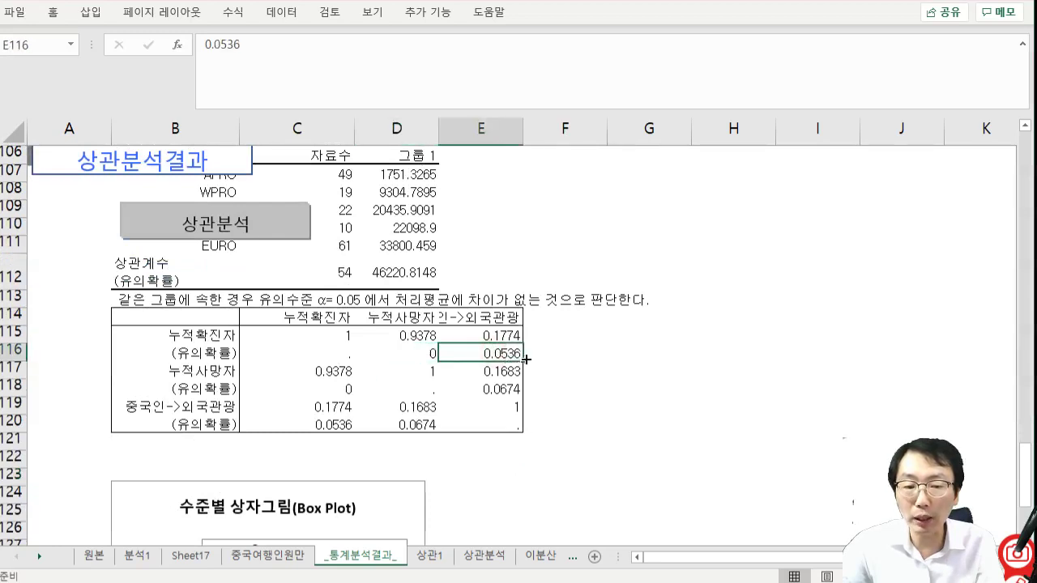
pyautogui.click(338, 426)
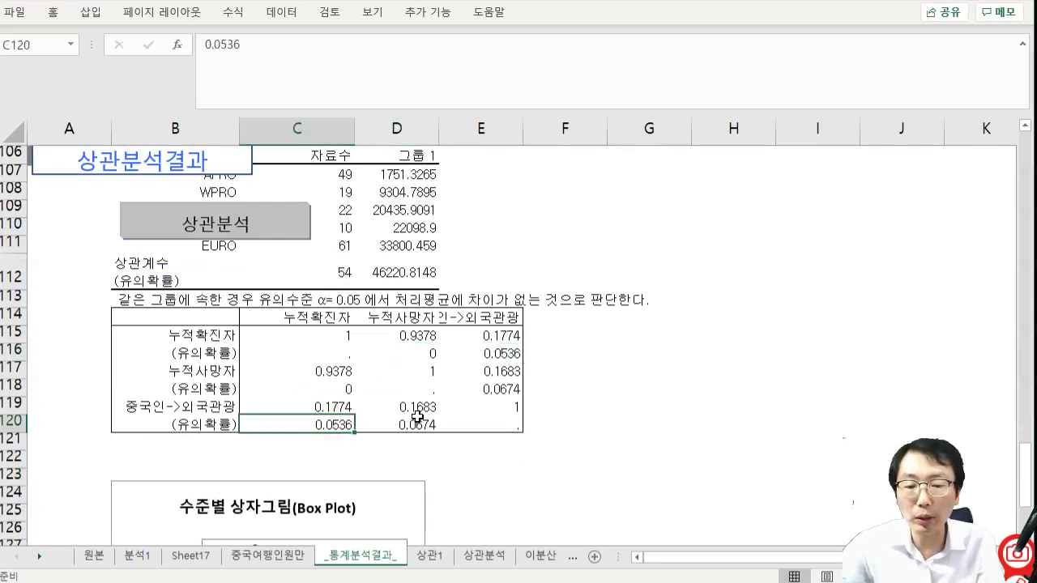
pyautogui.click(166, 407)
pyautogui.click(513, 353)
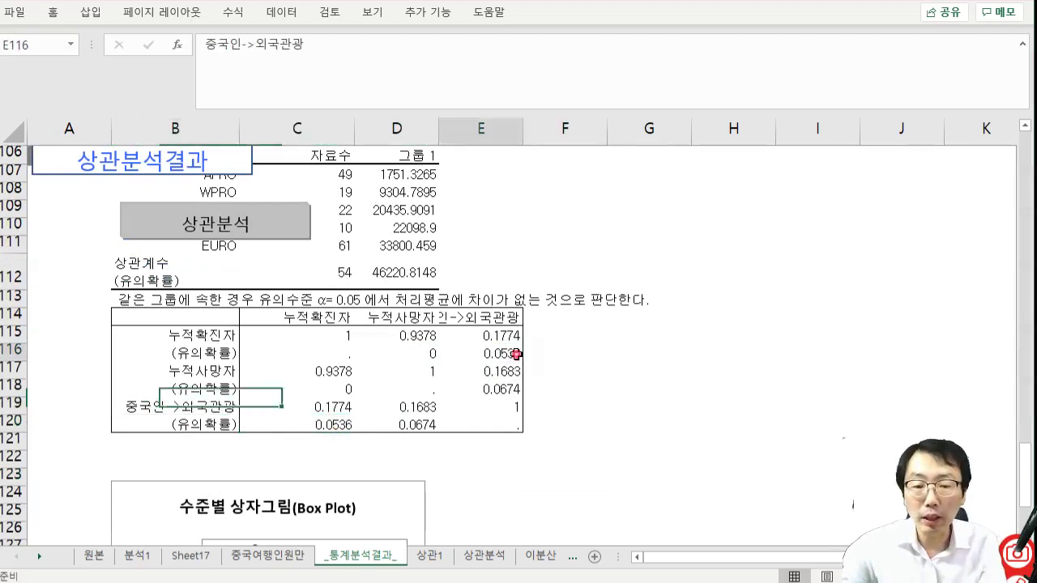
pyautogui.click(515, 387)
pyautogui.click(510, 353)
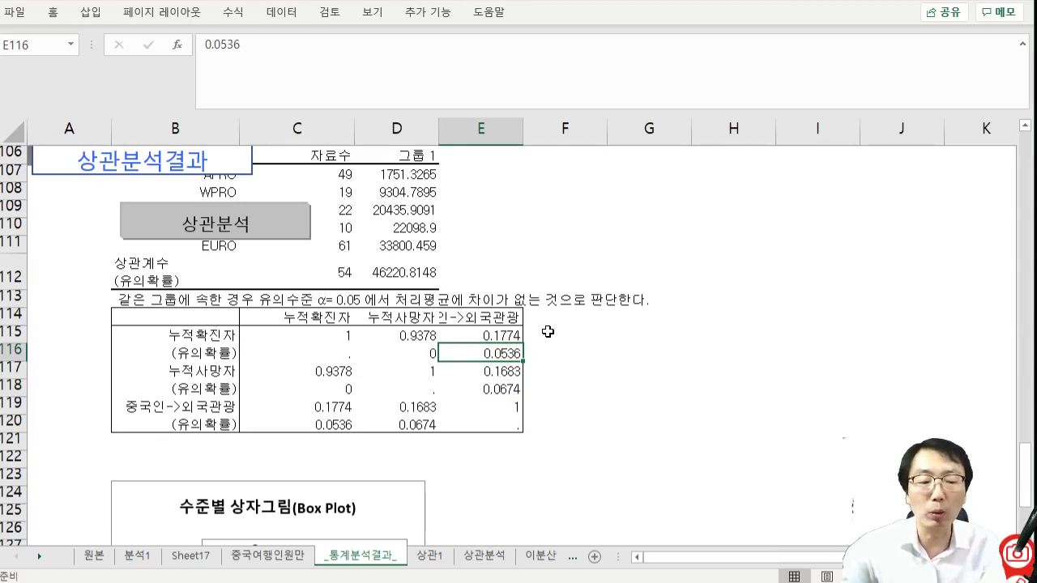
pyautogui.click(315, 317)
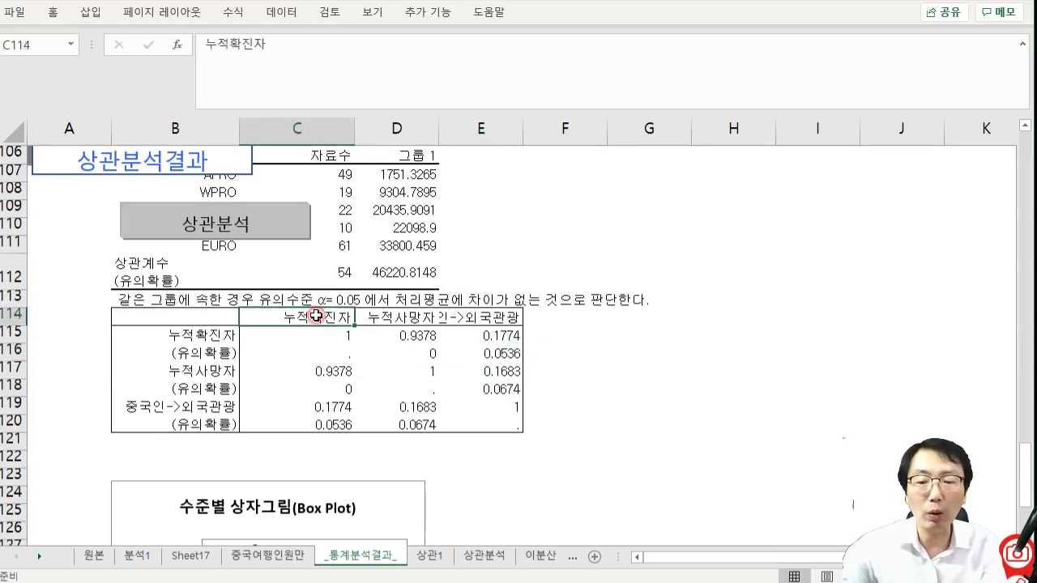
pyautogui.click(400, 316)
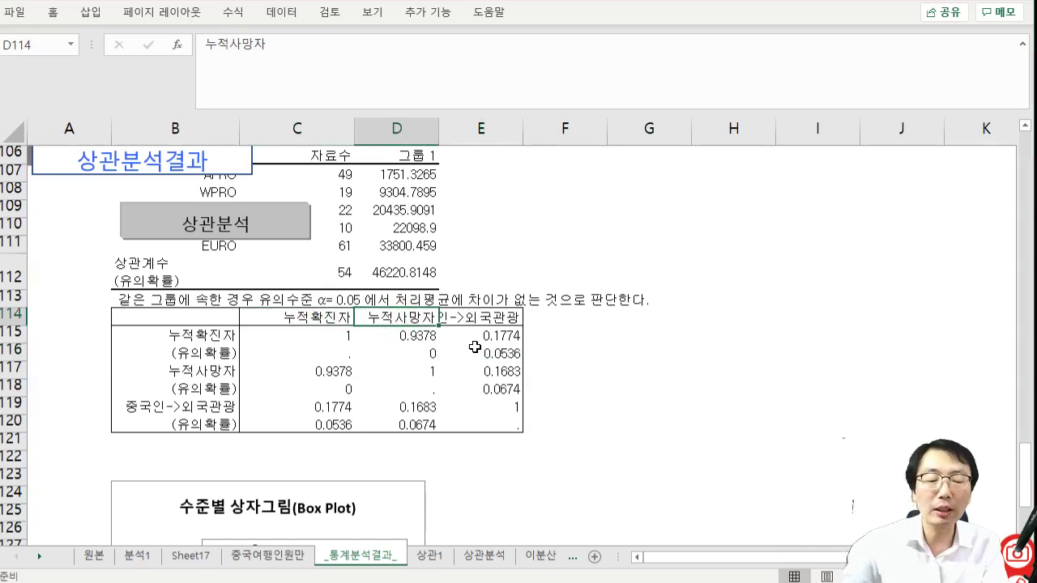
pyautogui.click(479, 445)
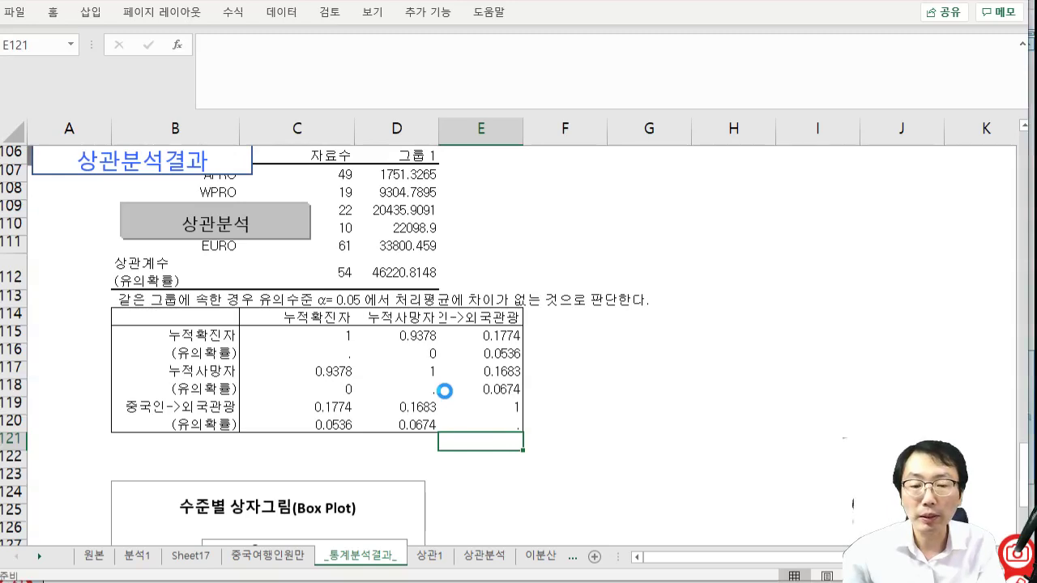
# - Rename the statistics results sheet as _통계분석결과1 and widen the sheet tab area to show all the sheets
pyautogui.scroll(6, 562, 393)
pyautogui.scroll(-2, 535, 391)
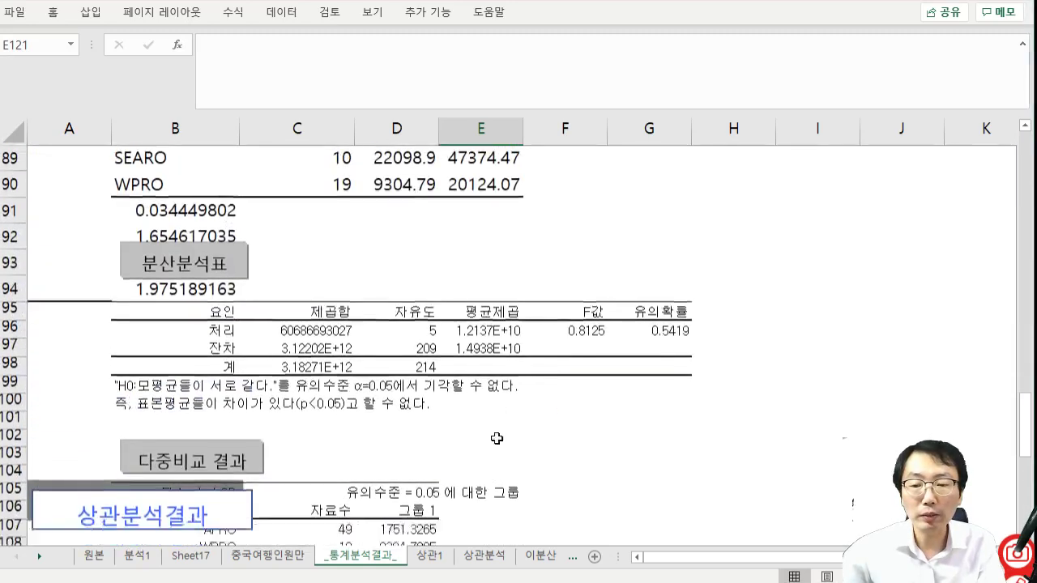
pyautogui.click(375, 556)
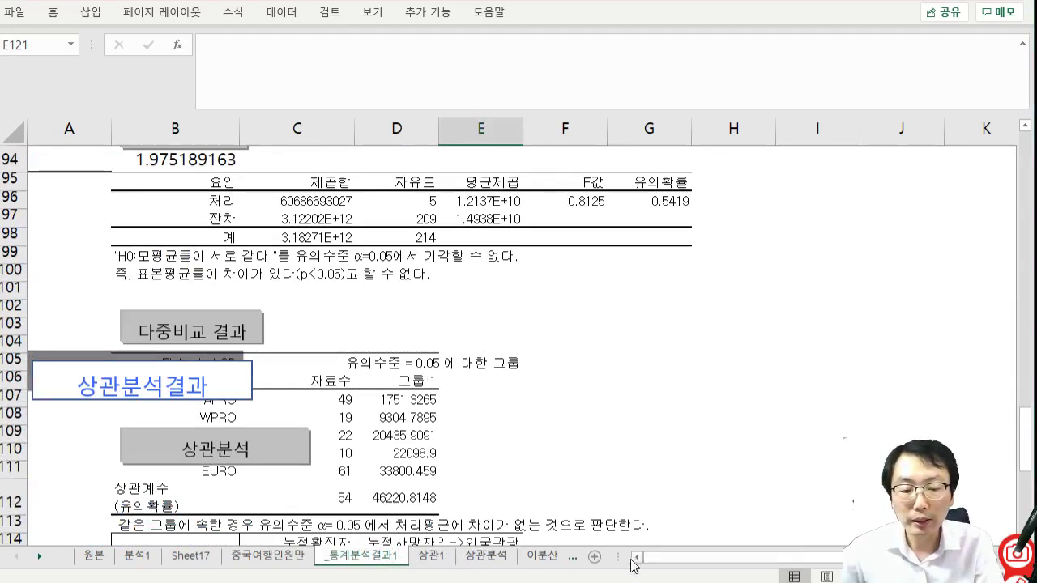
pyautogui.moveTo(623, 557); pyautogui.dragTo(770, 558)
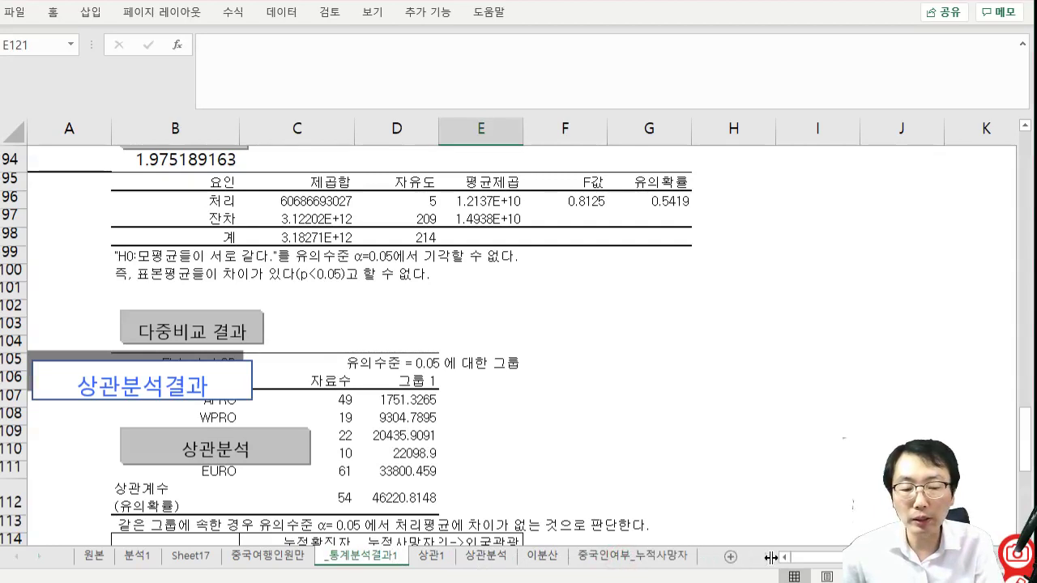
# - Open the 중국여행인원만 sheet and look through the available statistical data analysis tools
pyautogui.click(290, 557)
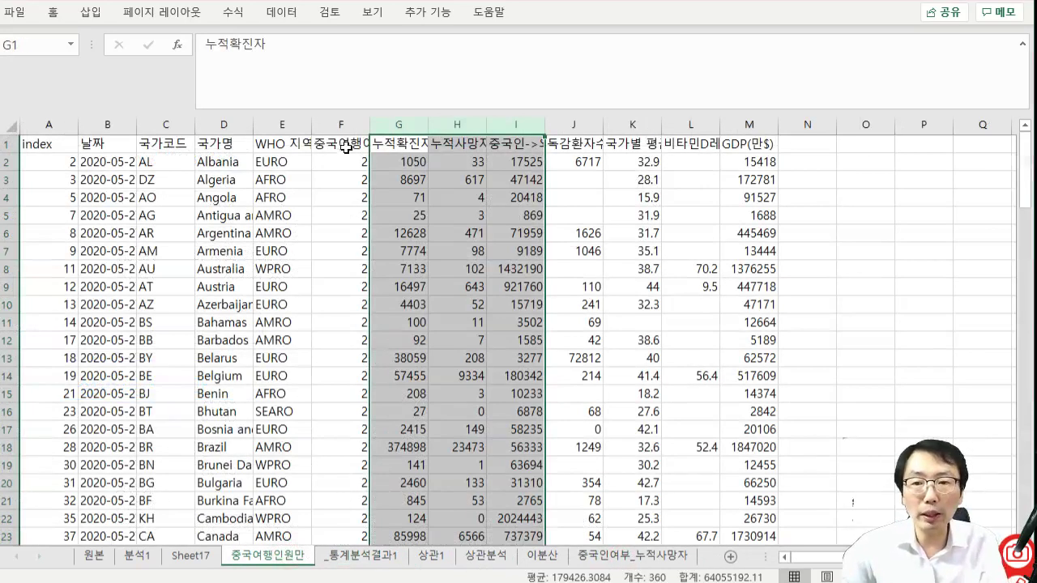
pyautogui.click(288, 16)
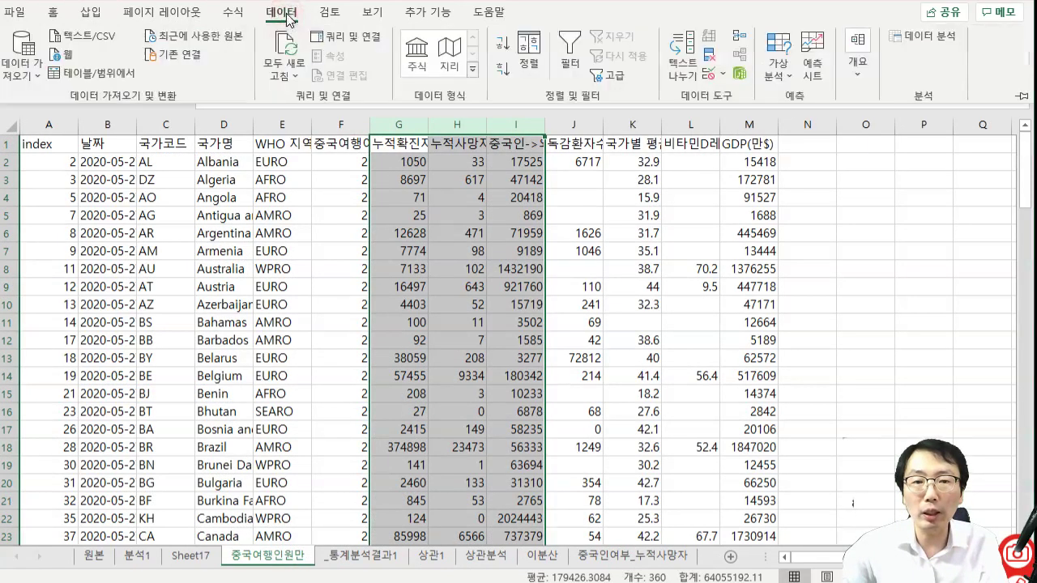
pyautogui.click(937, 42)
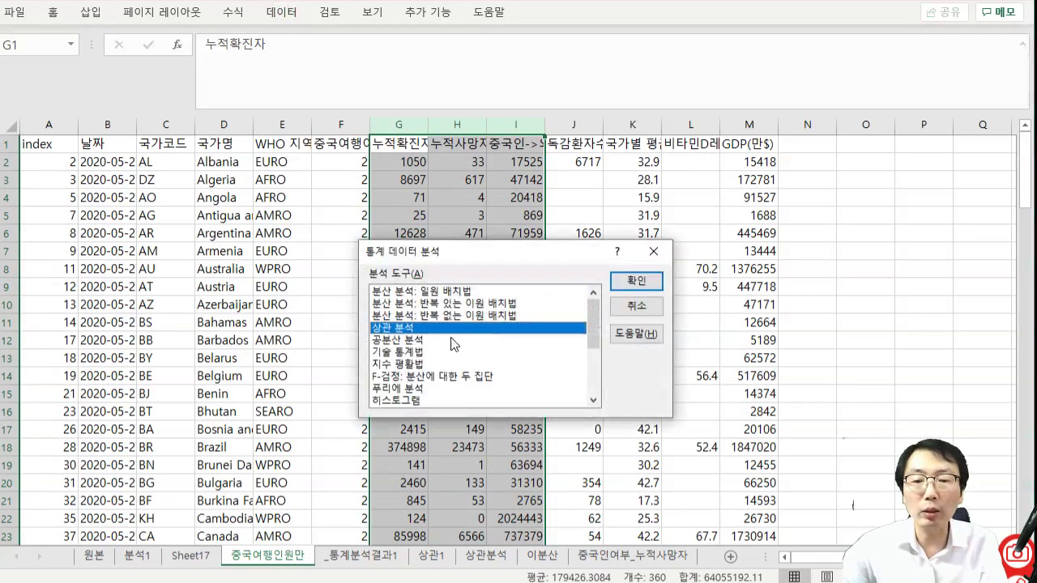
pyautogui.moveTo(587, 329); pyautogui.dragTo(586, 374)
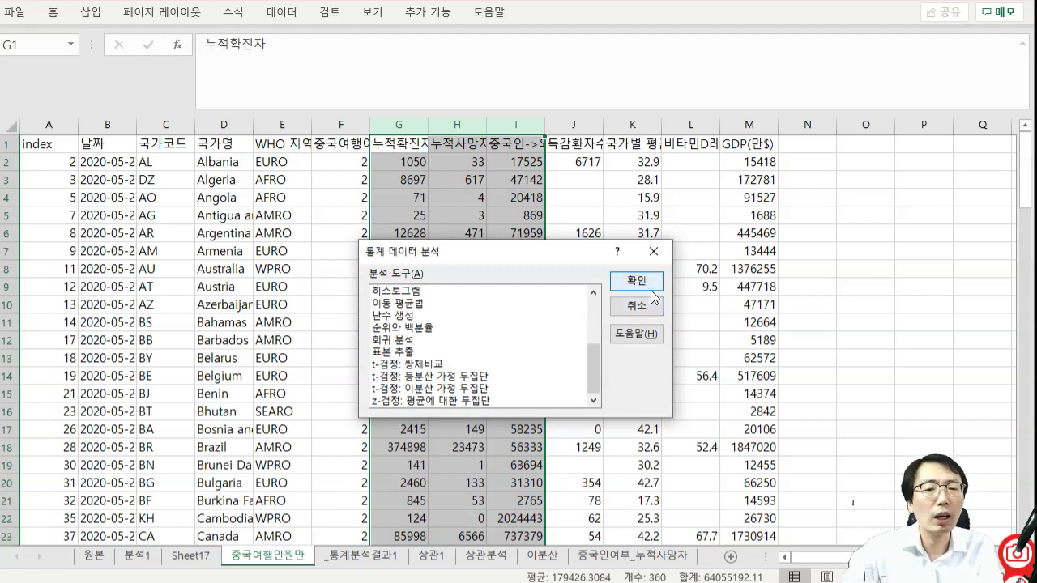
pyautogui.click(653, 252)
# - Insert a markers-only scatter chart of the 누적사망자 and 중국인->외국관광 columns
pyautogui.click(596, 162)
pyautogui.moveTo(457, 126); pyautogui.dragTo(515, 127)
pyautogui.click(91, 12)
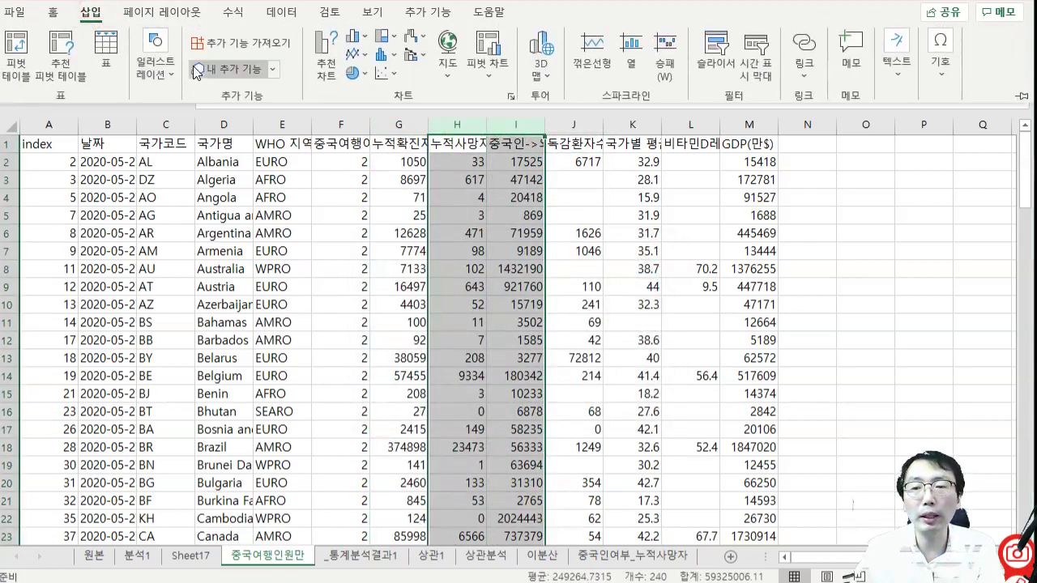
pyautogui.click(382, 75)
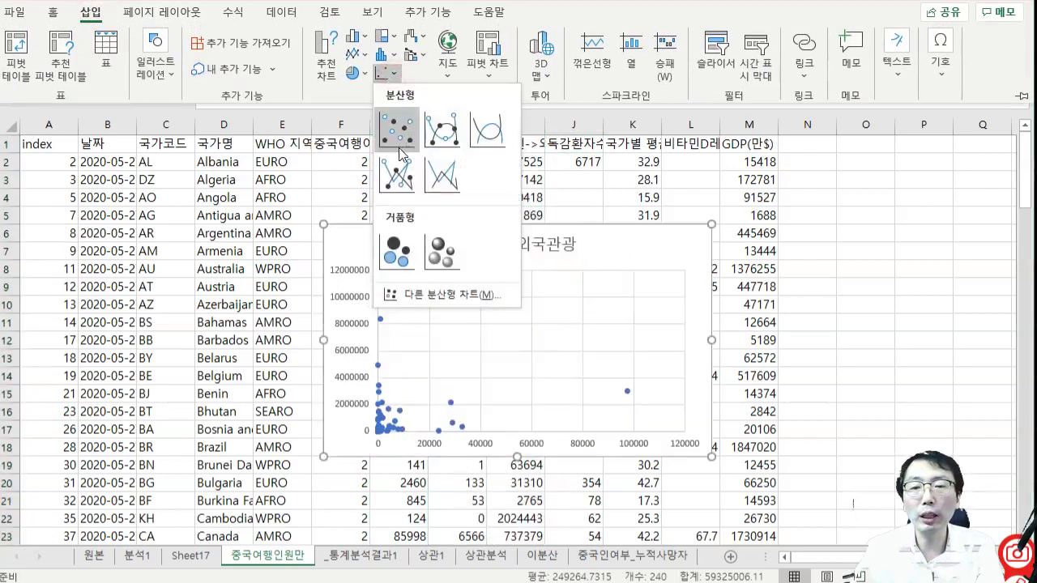
pyautogui.click(400, 123)
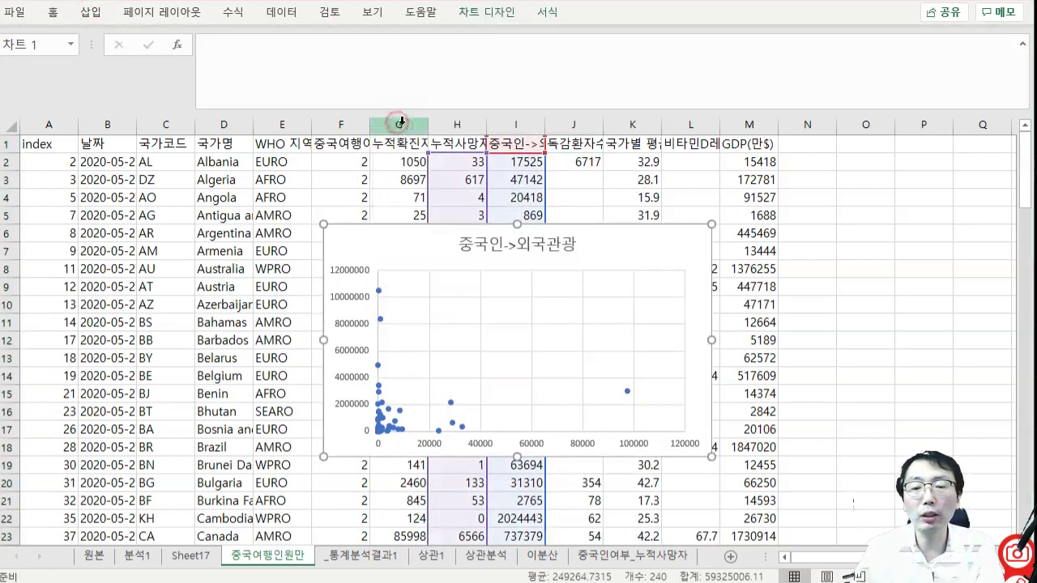
# - Add a linear trendline to the scatter points with its equation and R-squared value shown, and move that label to the chart's upper-left area
pyautogui.rightClick(452, 403)
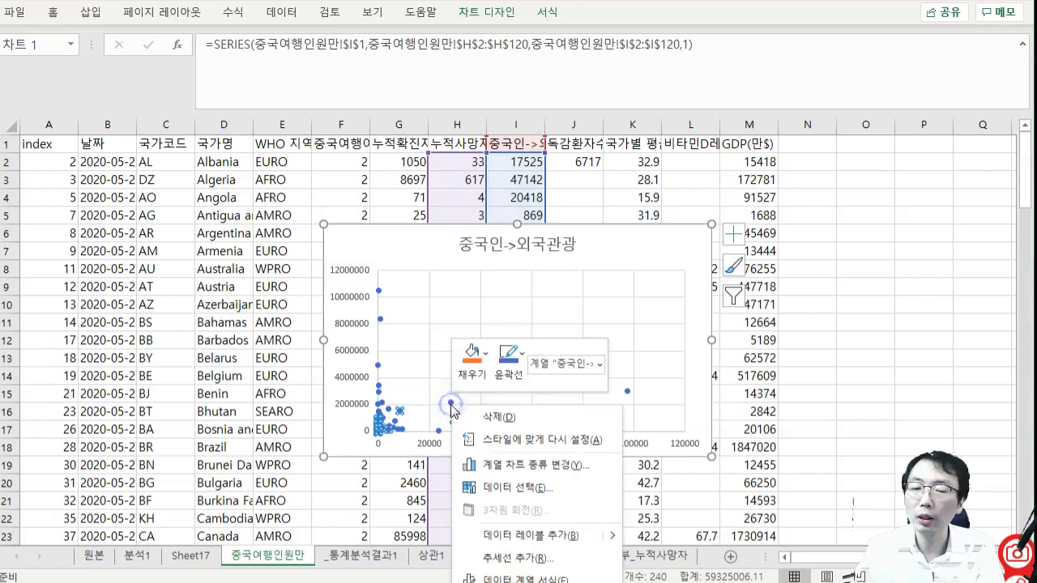
pyautogui.click(505, 556)
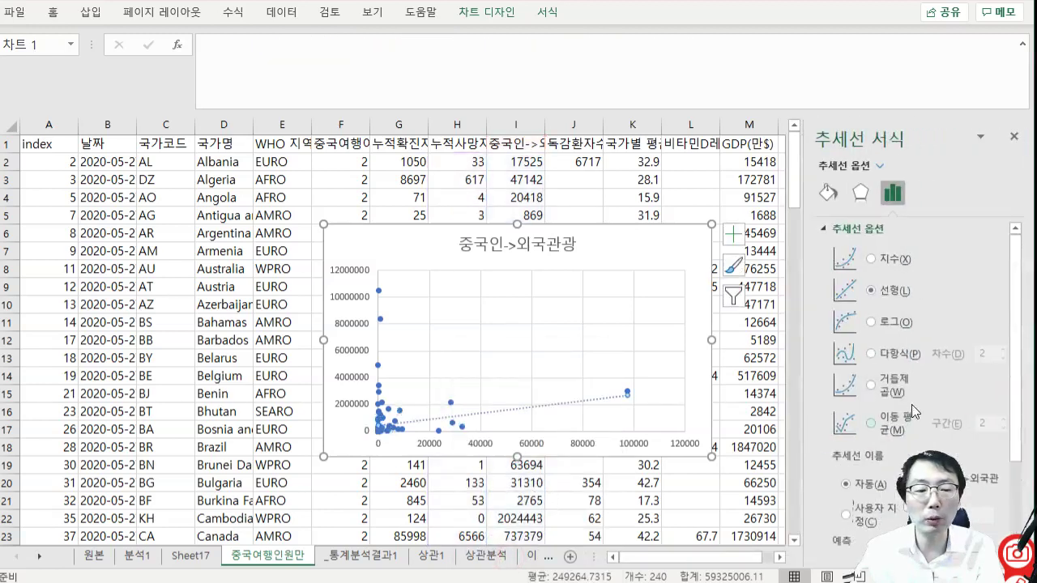
pyautogui.click(836, 515)
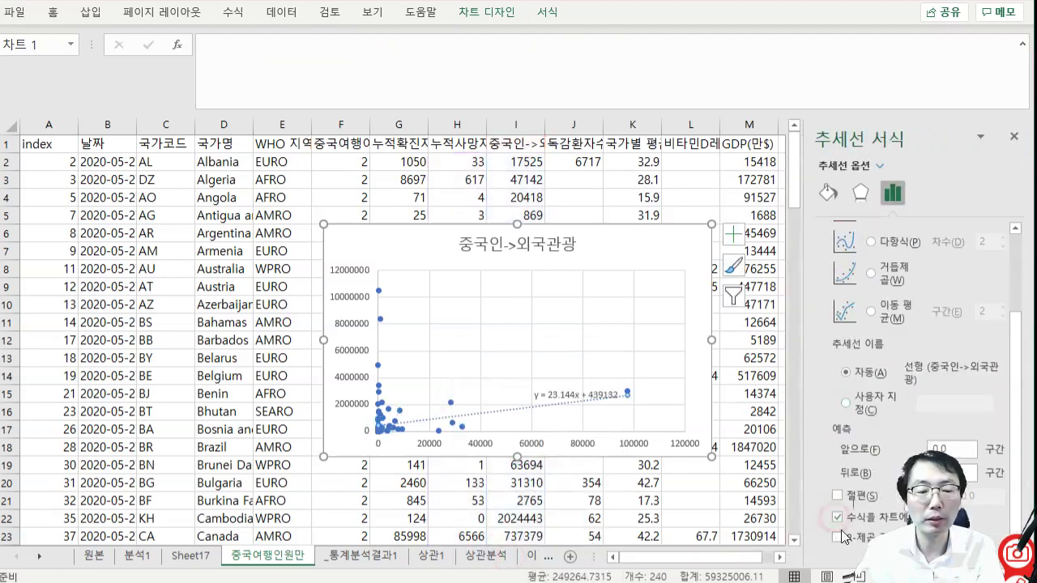
pyautogui.click(837, 536)
pyautogui.click(585, 387)
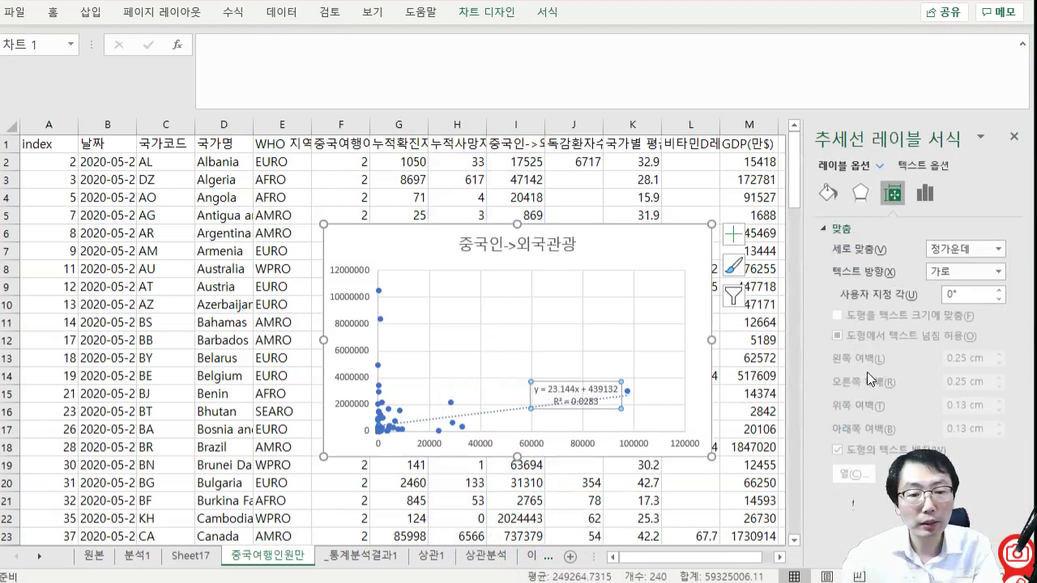
pyautogui.moveTo(586, 379); pyautogui.dragTo(438, 256)
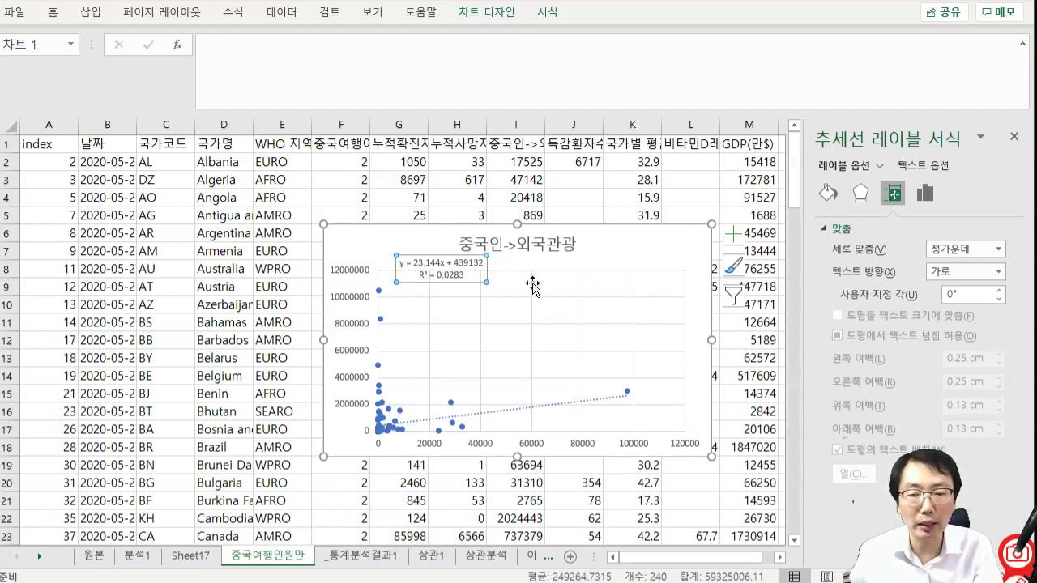
# - Delete the 중국인->외국관광 scatter chart from the sheet
pyautogui.click(615, 235)
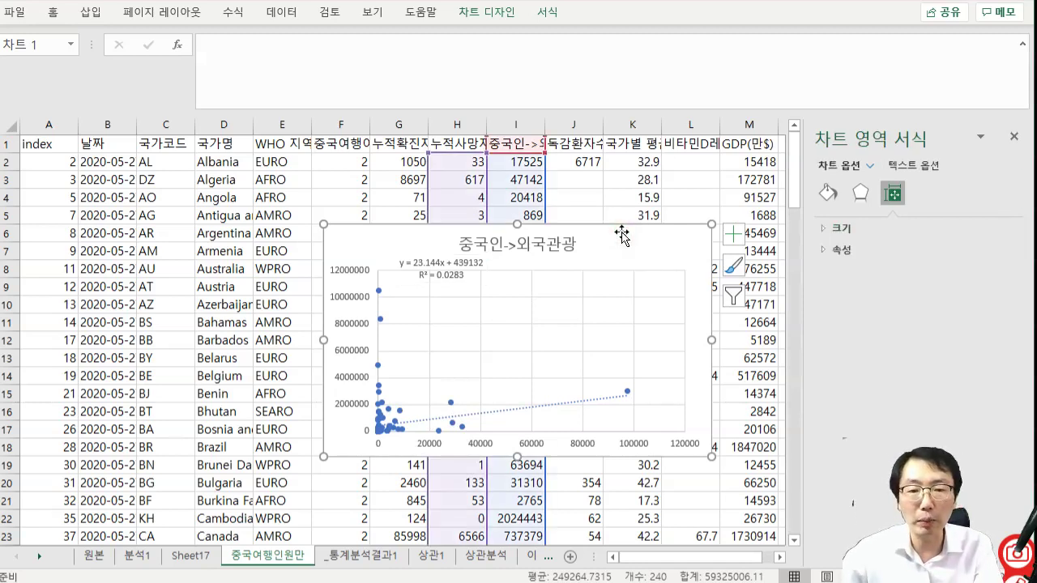
pyautogui.click(467, 147)
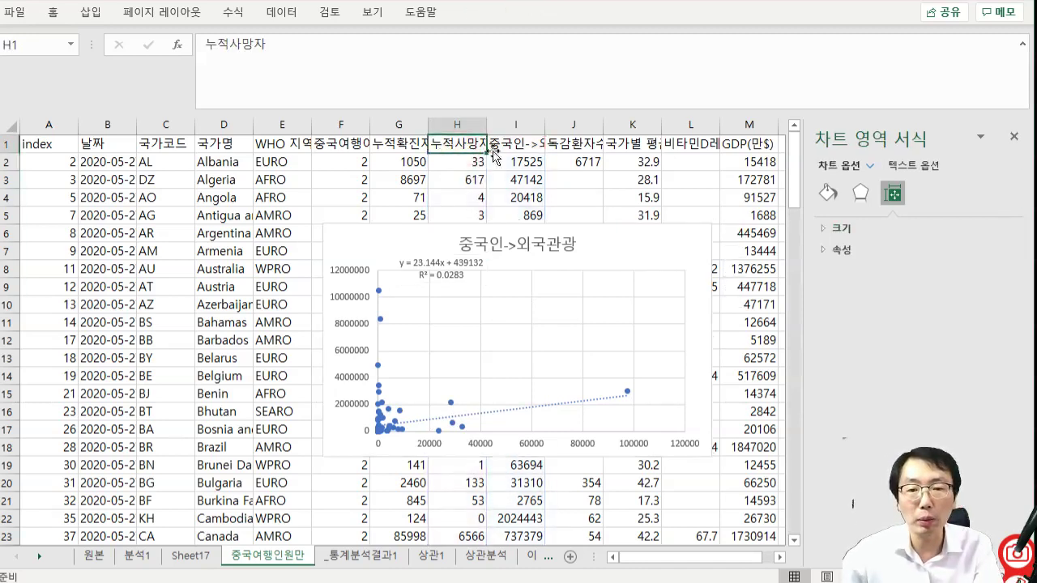
pyautogui.click(664, 247)
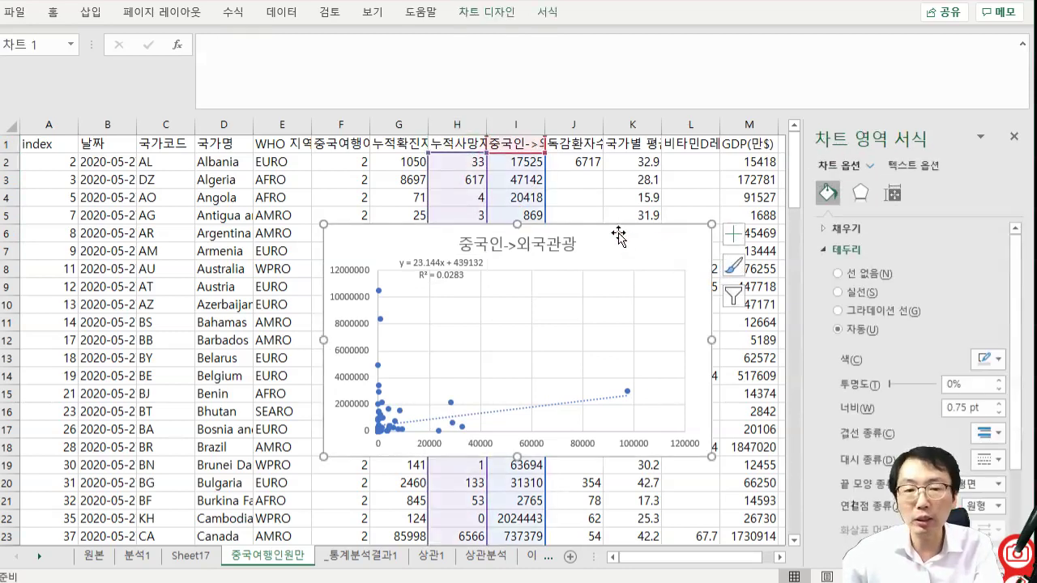
pyautogui.press('Delete')
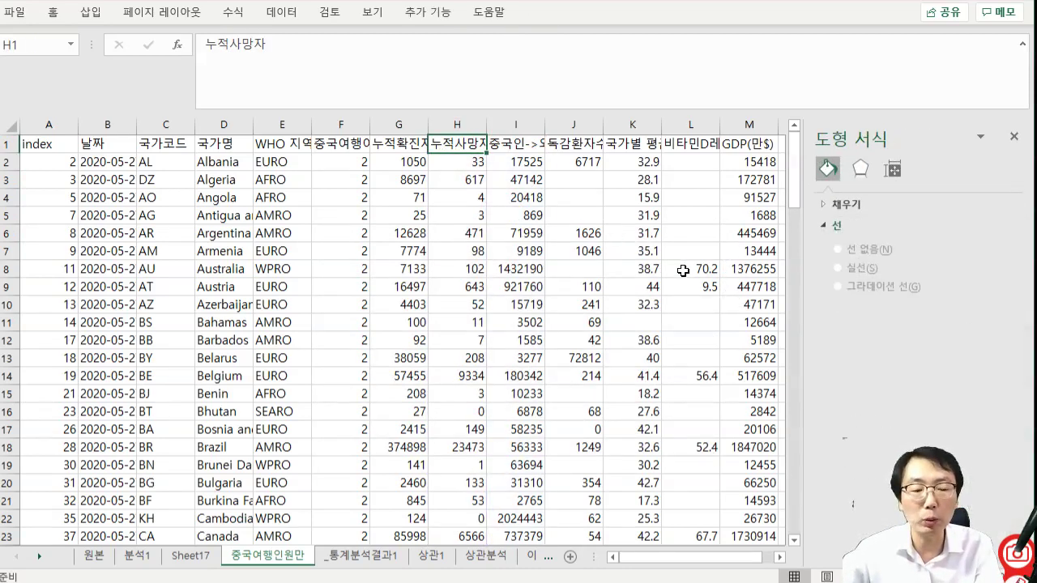
# - Rename Sheet17, which holds the three-variable correlation table, as 누적_중국_상관
pyautogui.click(188, 555)
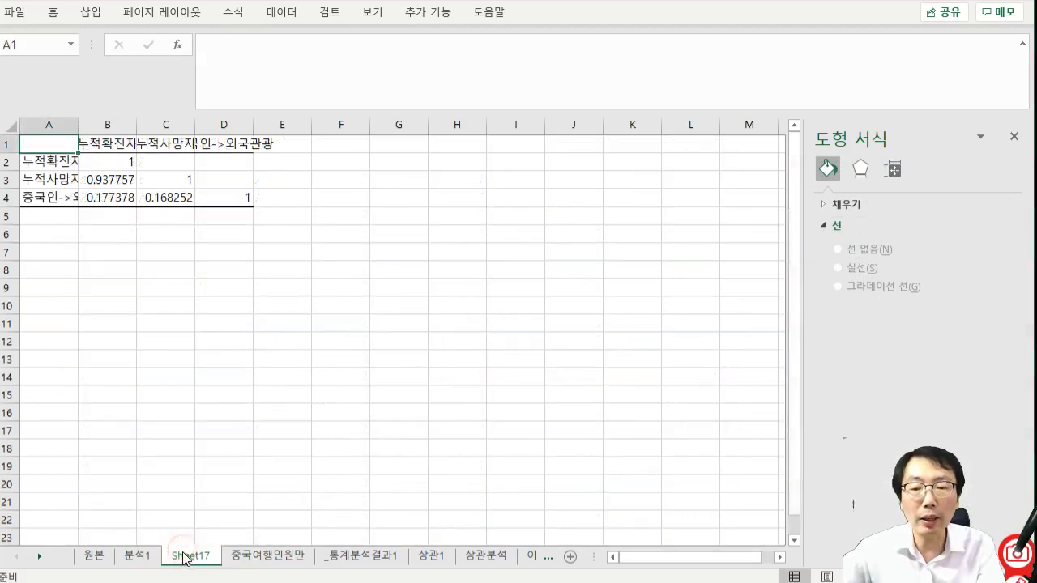
pyautogui.click(257, 558)
pyautogui.click(469, 373)
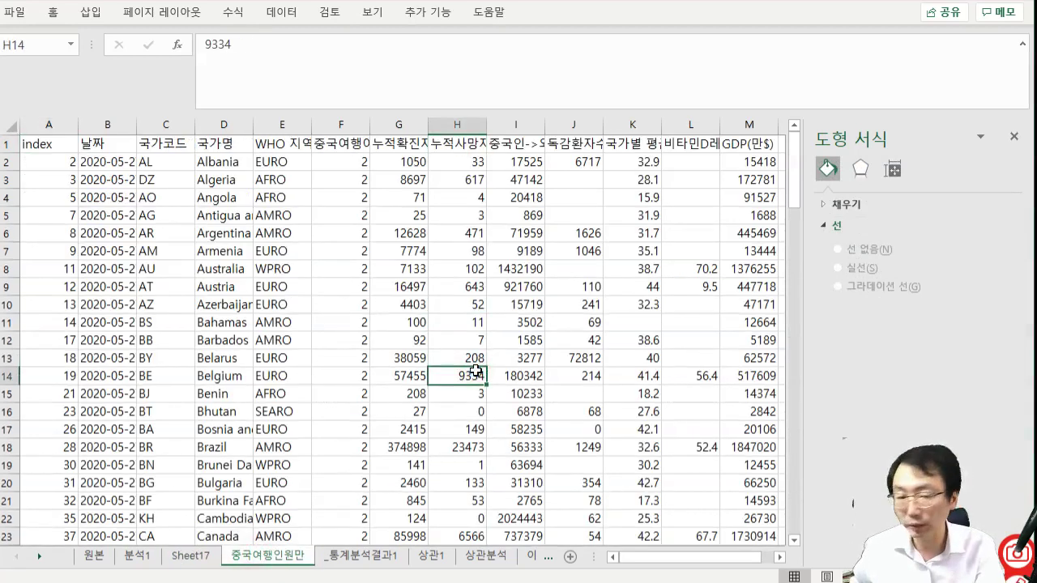
pyautogui.click(200, 557)
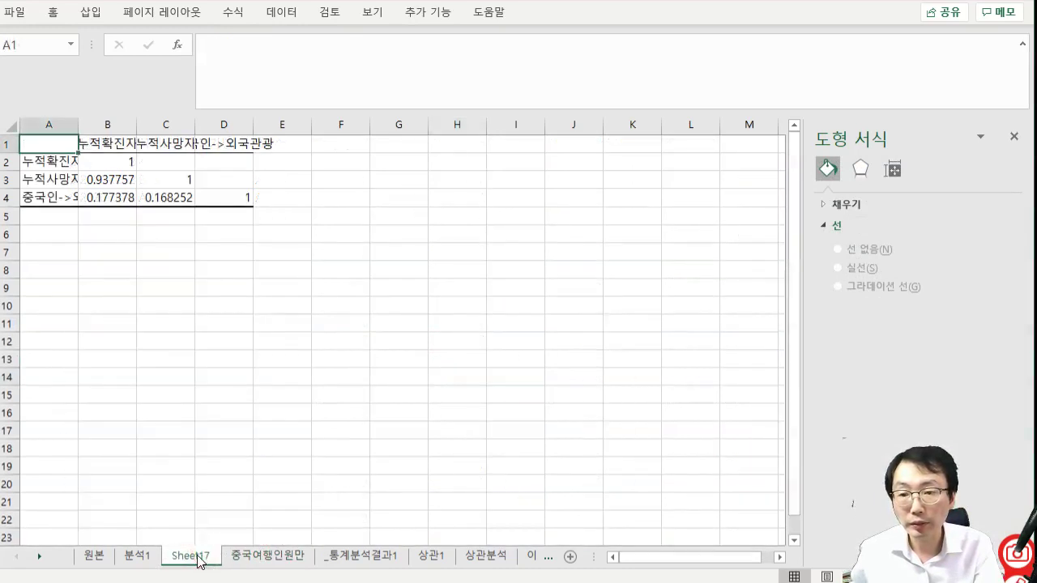
pyautogui.doubleClick(199, 557)
pyautogui.write('누적')
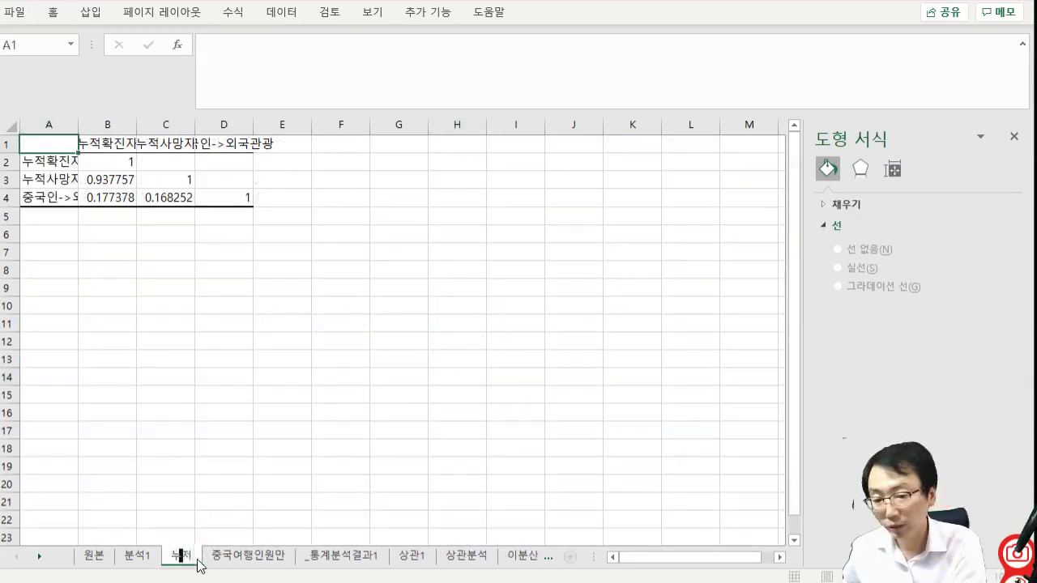
pyautogui.write('_')
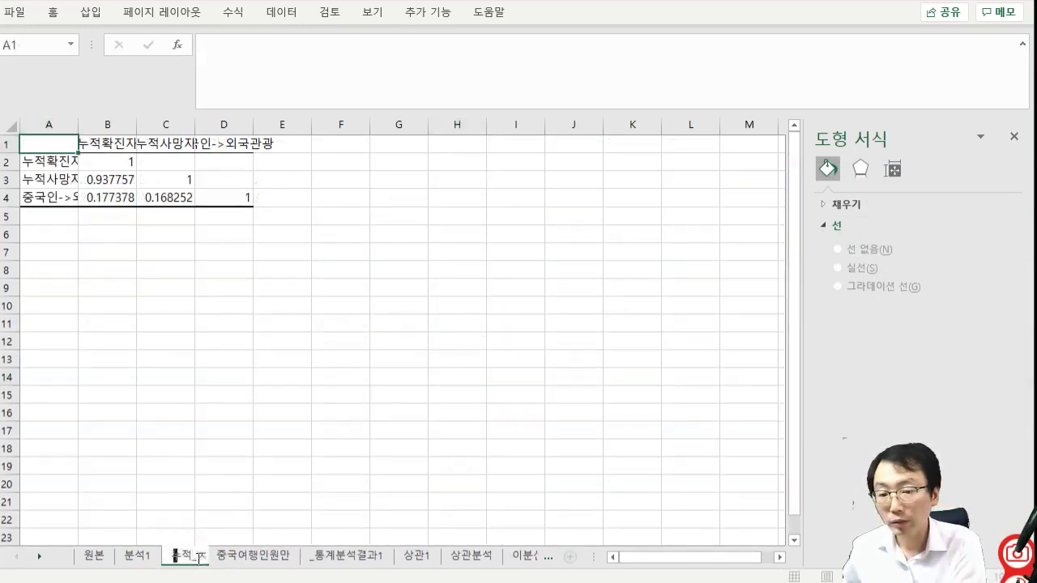
pyautogui.write('증ㄱ_상관')
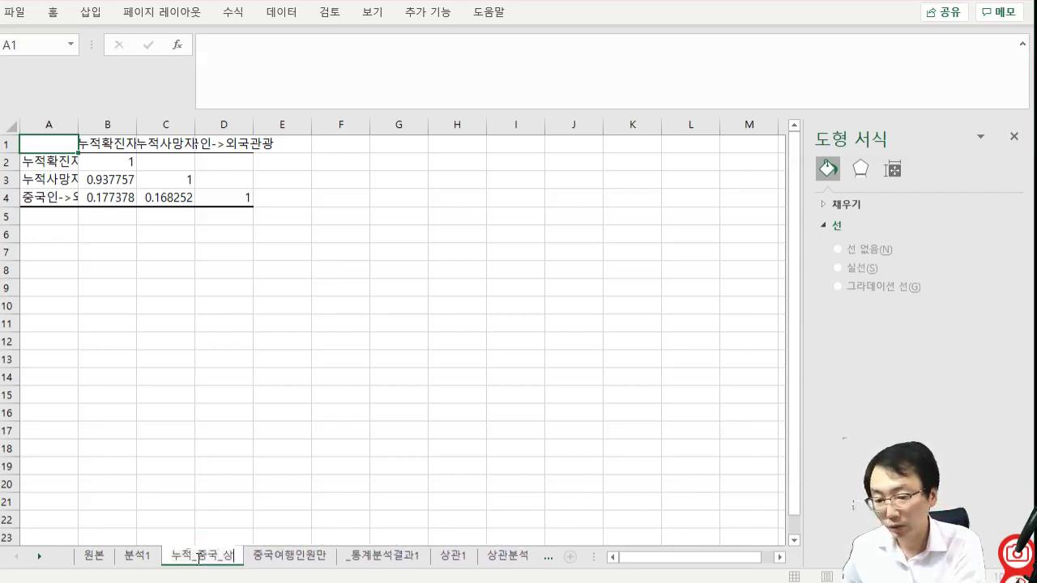
pyautogui.press('Return')
# - Move the 누적_중국_상관 sheet between the 이분산 and 중국인여부_누적사망자 sheets
pyautogui.moveTo(200, 565); pyautogui.dragTo(355, 555)
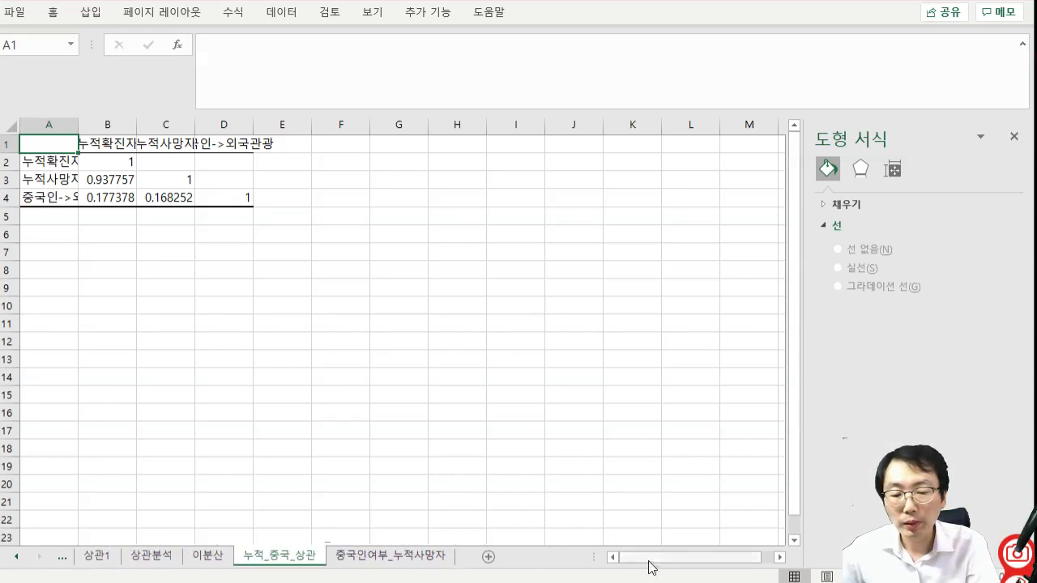
pyautogui.click(17, 555)
pyautogui.click(12, 557)
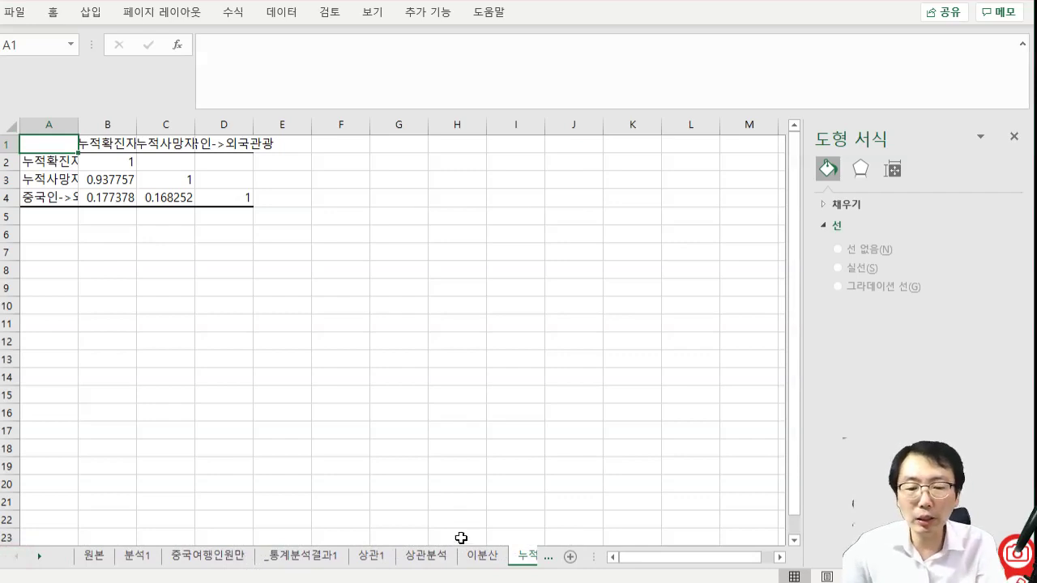
# - Start the regression analysis (회귀 분석) tool from the 중국여행인원만 sheet
pyautogui.click(430, 561)
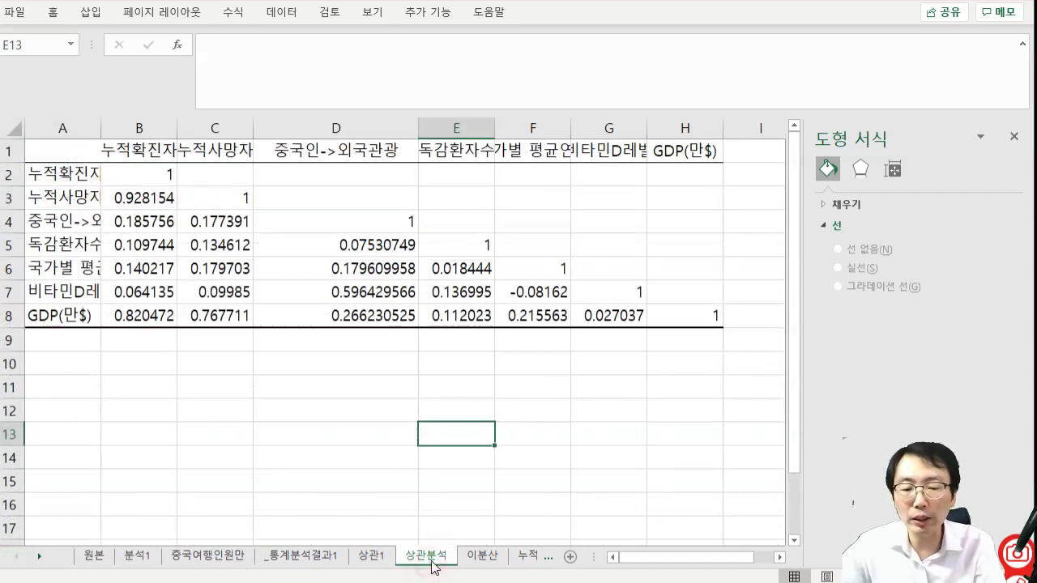
pyautogui.click(248, 559)
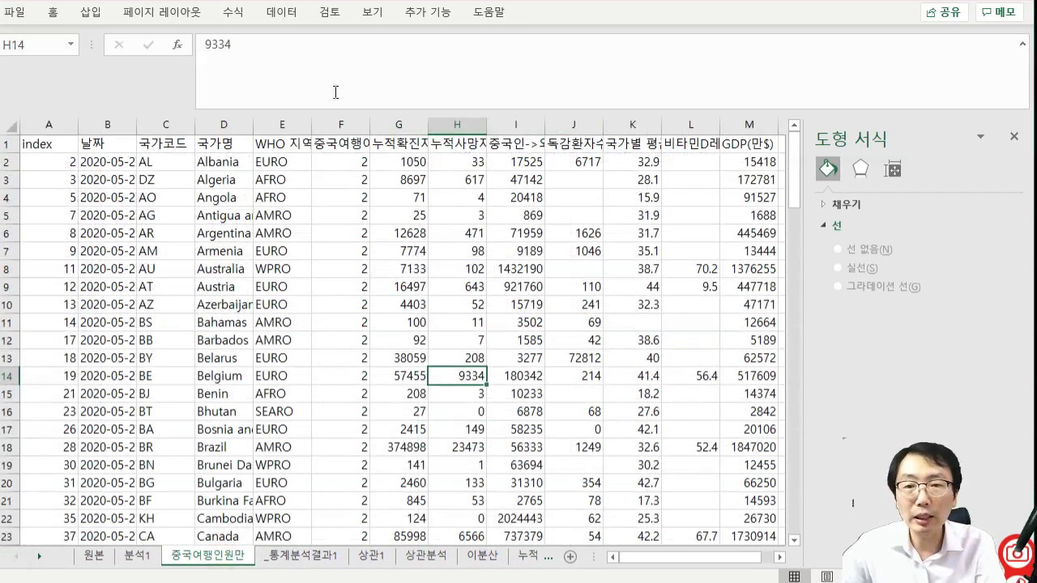
pyautogui.click(428, 14)
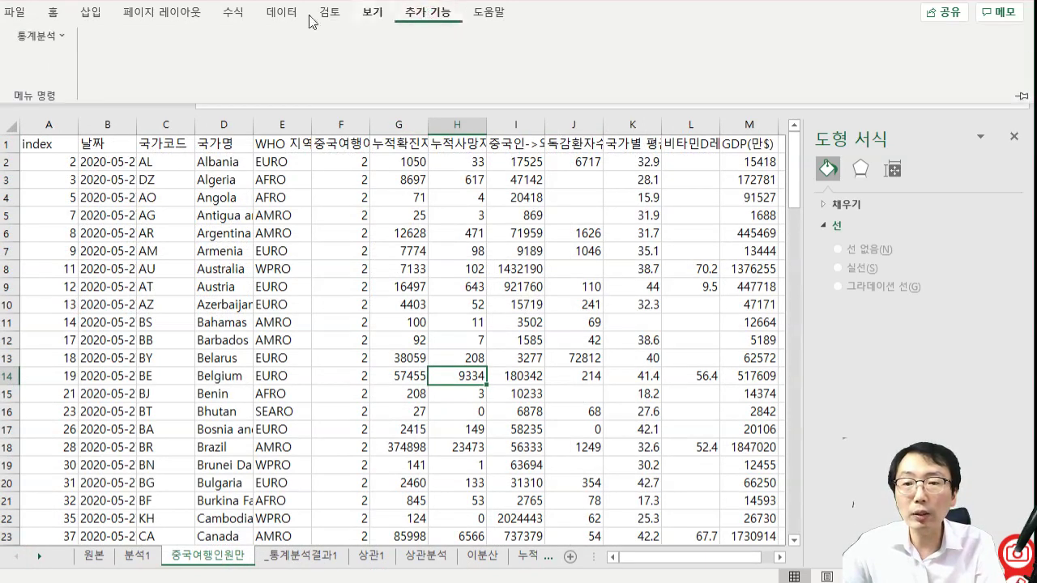
pyautogui.click(281, 14)
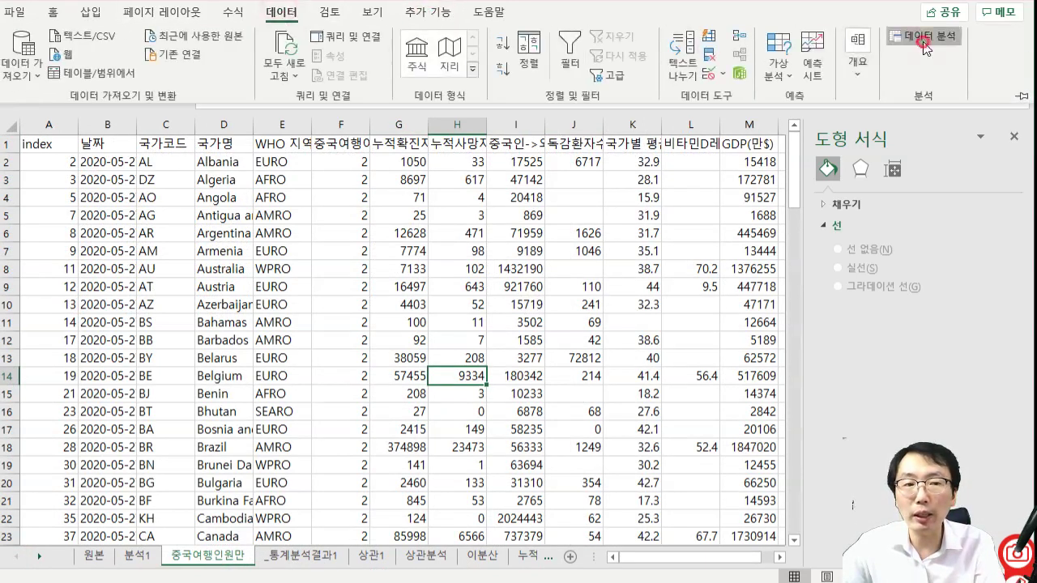
pyautogui.click(924, 37)
pyautogui.scroll(-3, 419, 361)
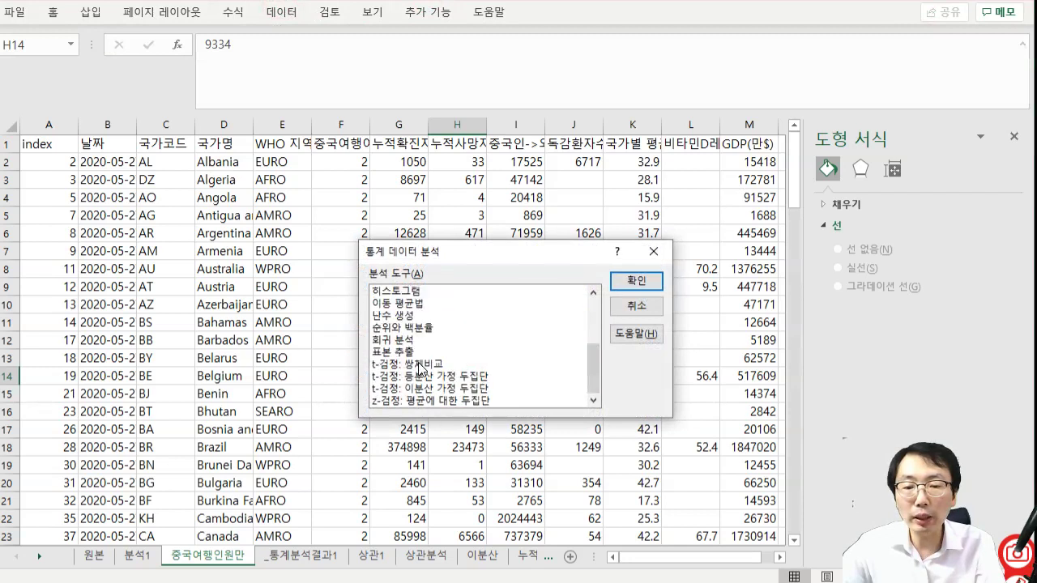
pyautogui.click(396, 340)
pyautogui.click(635, 280)
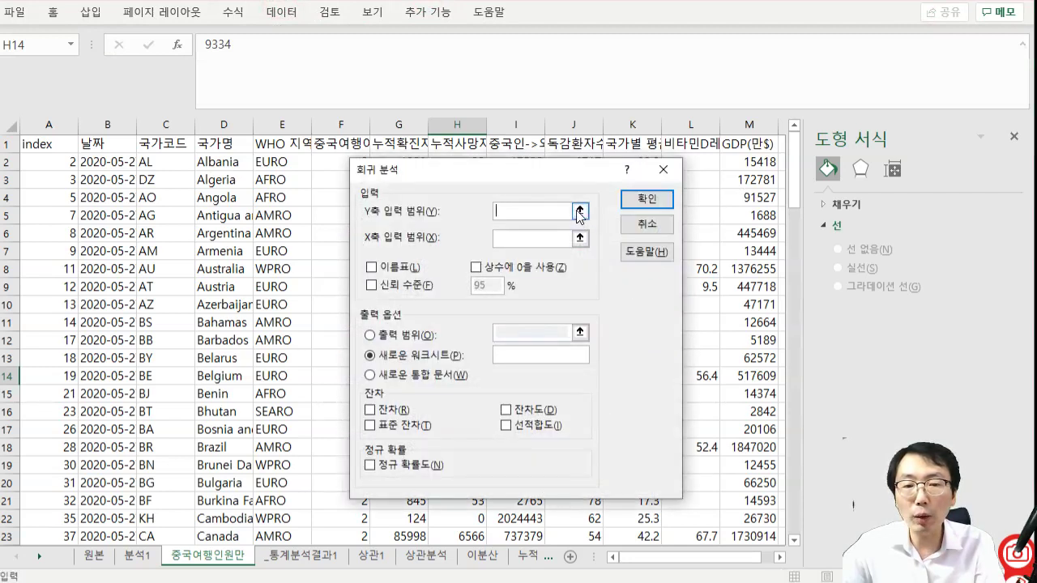
# - Set the regression's Y input range to the 누적확진자 column ($G:$G) and its X input range to the 중국인->외국관광 column ($I:$I)
pyautogui.click(580, 212)
pyautogui.click(399, 126)
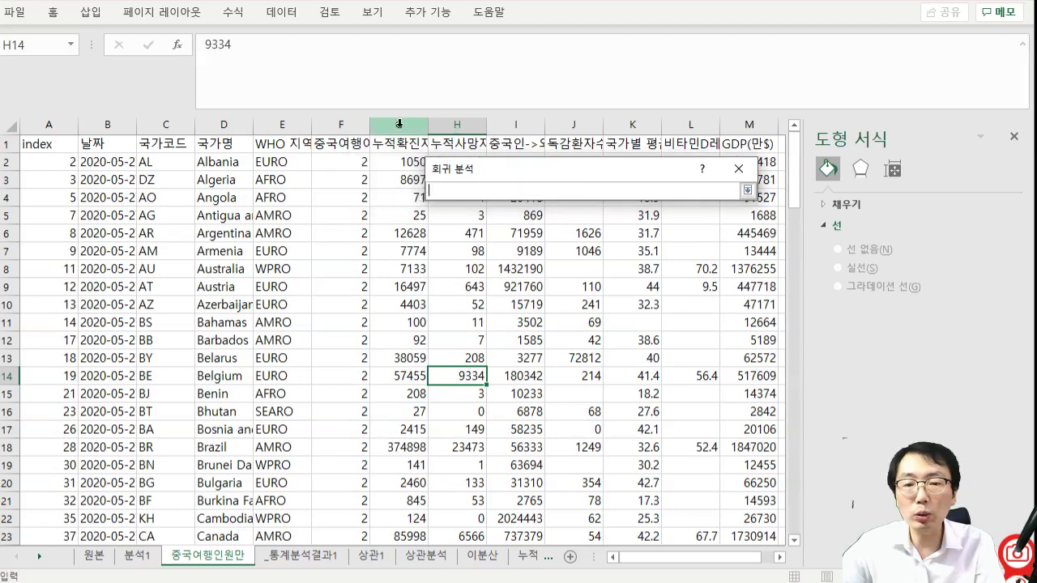
pyautogui.press('Return')
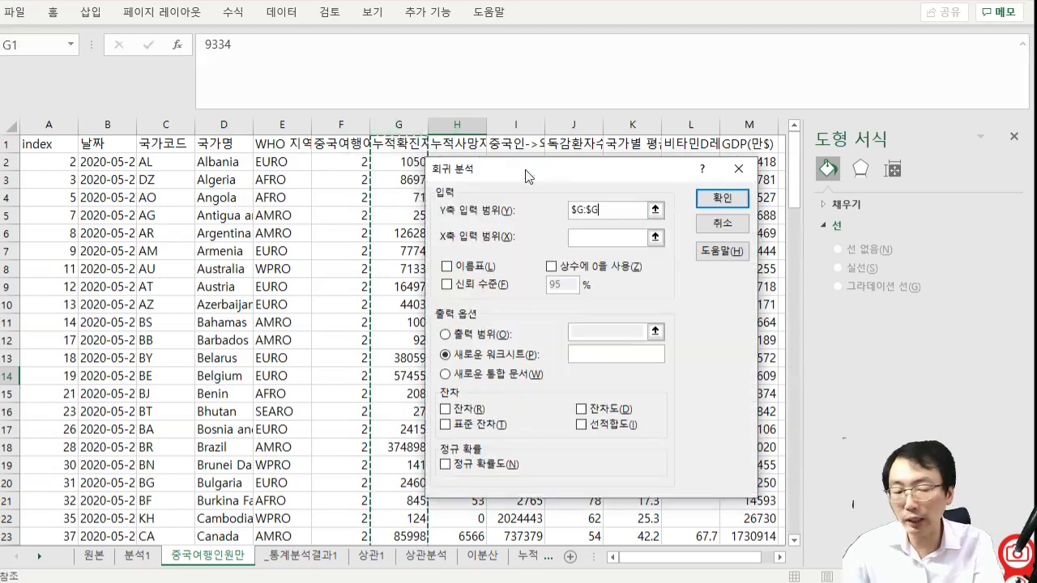
pyautogui.click(655, 237)
pyautogui.moveTo(646, 173); pyautogui.dragTo(646, 266)
pyautogui.click(516, 125)
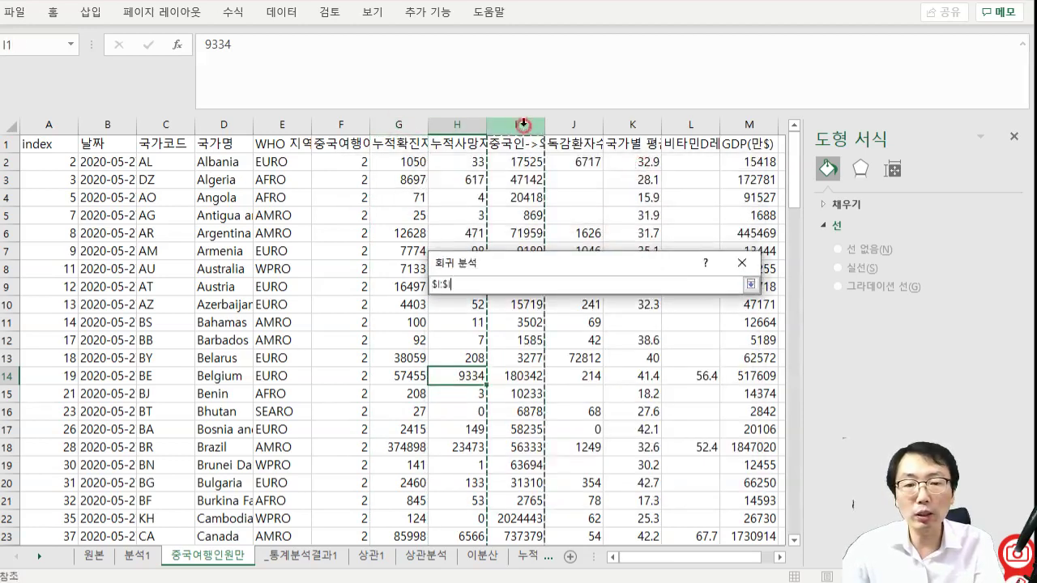
pyautogui.press('Return')
# - Enable labels (이름표) and the confidence level (신뢰 수준), and try to run the regression with output to a new worksheet
pyautogui.click(470, 365)
pyautogui.click(469, 376)
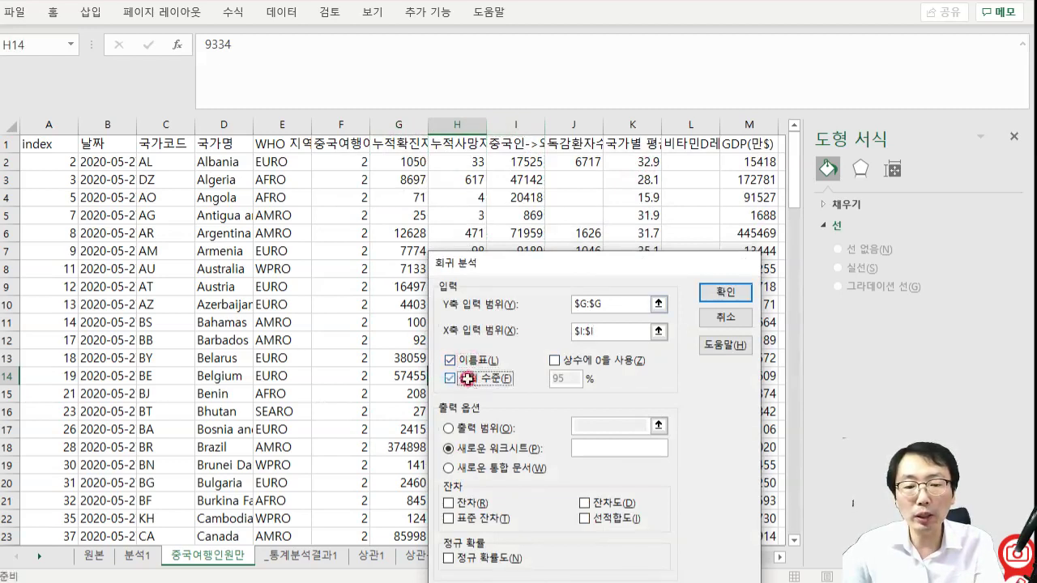
pyautogui.click(711, 289)
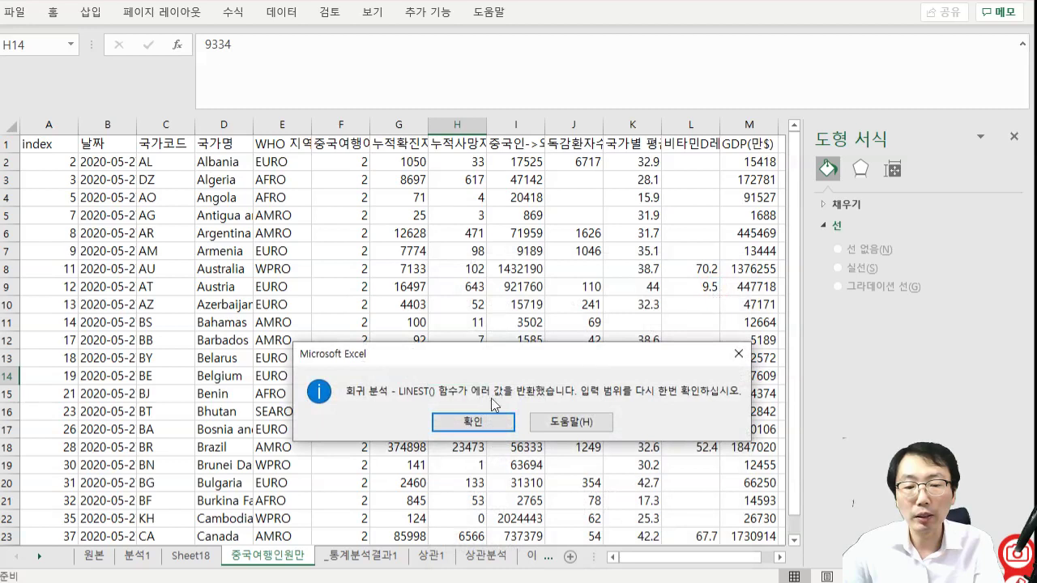
# - Dismiss the LINEST error and limit the regression's Y input range to $G$1:$G$120
pyautogui.click(477, 415)
pyautogui.click(655, 300)
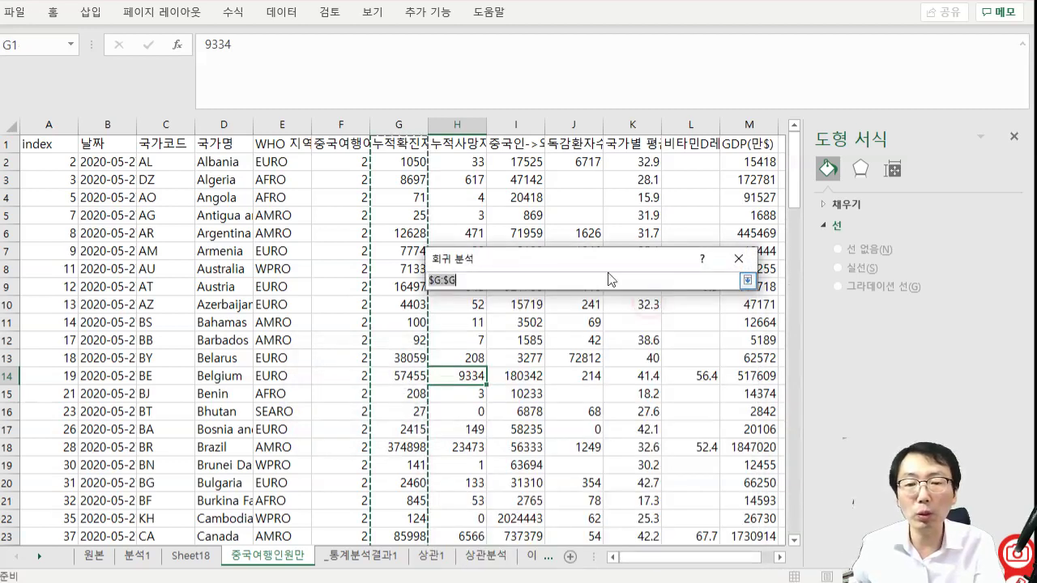
pyautogui.click(415, 148)
pyautogui.hotkey('ctrl', 'shift', 'Down')
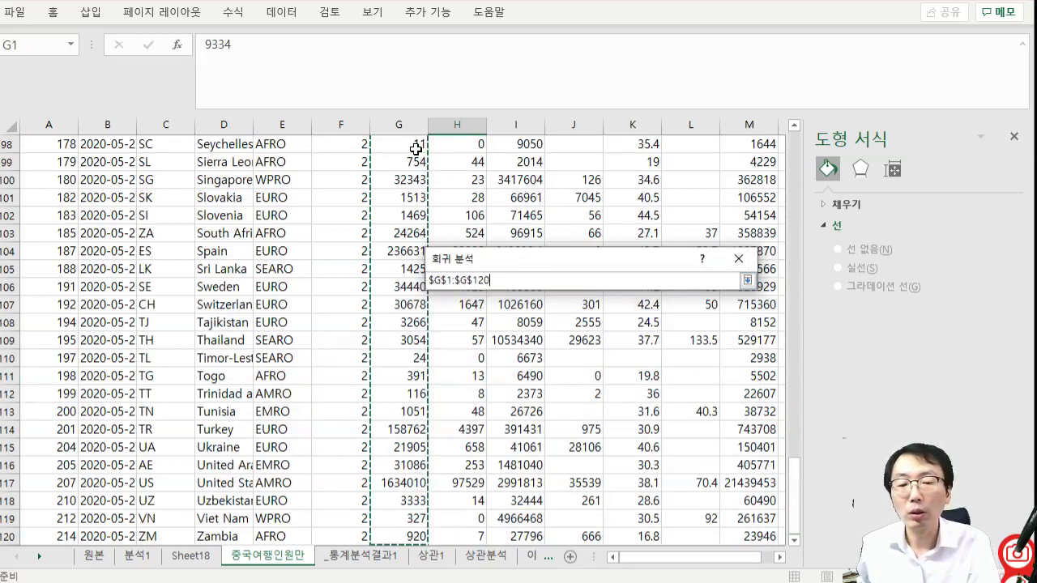
pyautogui.press('Return')
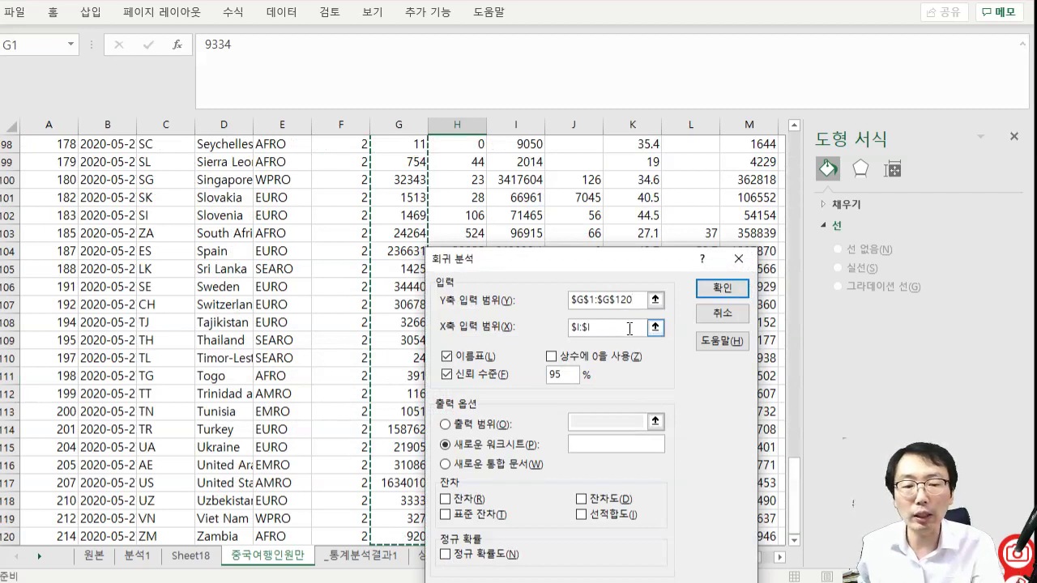
# - Set the regression's X input range to $I$1:$I$120 and run the analysis with output to a new worksheet
pyautogui.click(656, 329)
pyautogui.click(528, 125)
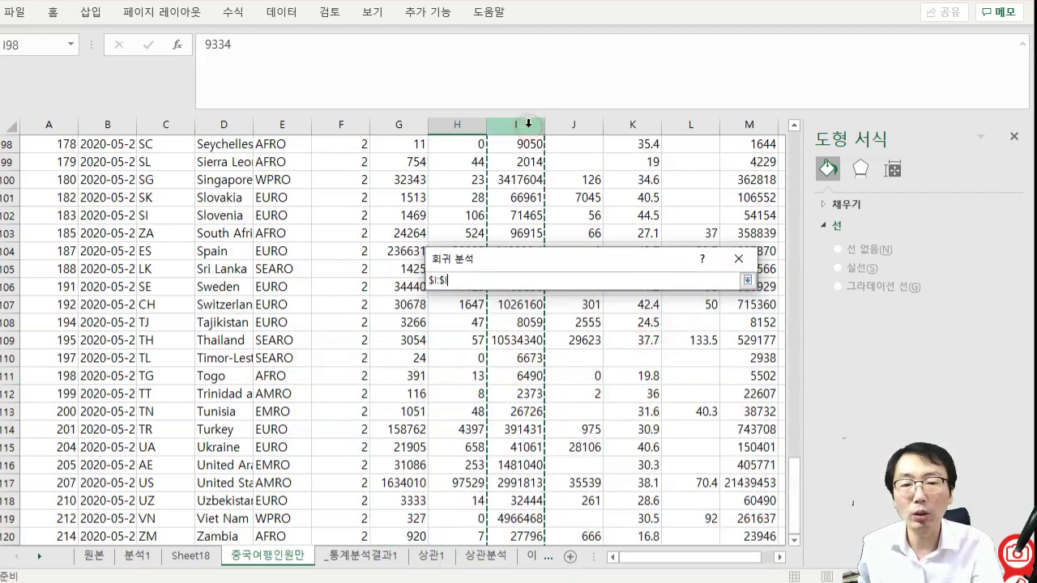
pyautogui.press('Down')
pyautogui.hotkey('ctrl', 'Up')
pyautogui.hotkey('ctrl', 'shift', 'Down')
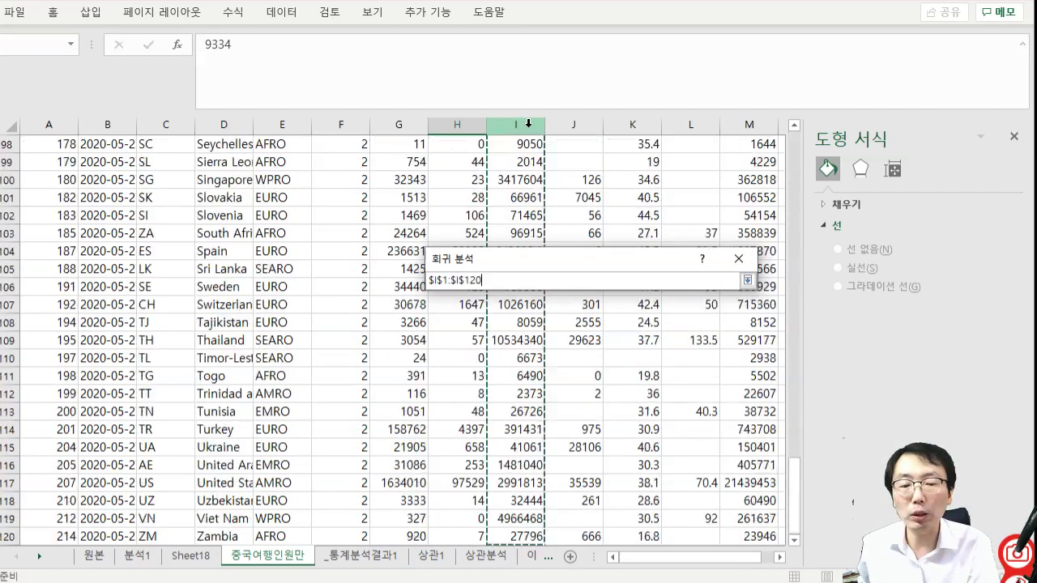
pyautogui.press('Return')
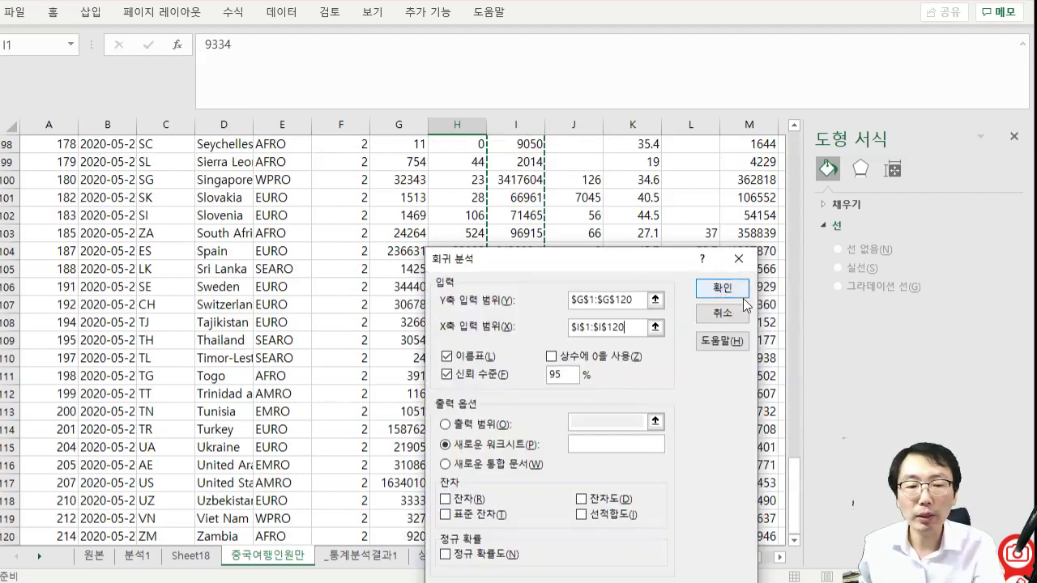
pyautogui.click(726, 285)
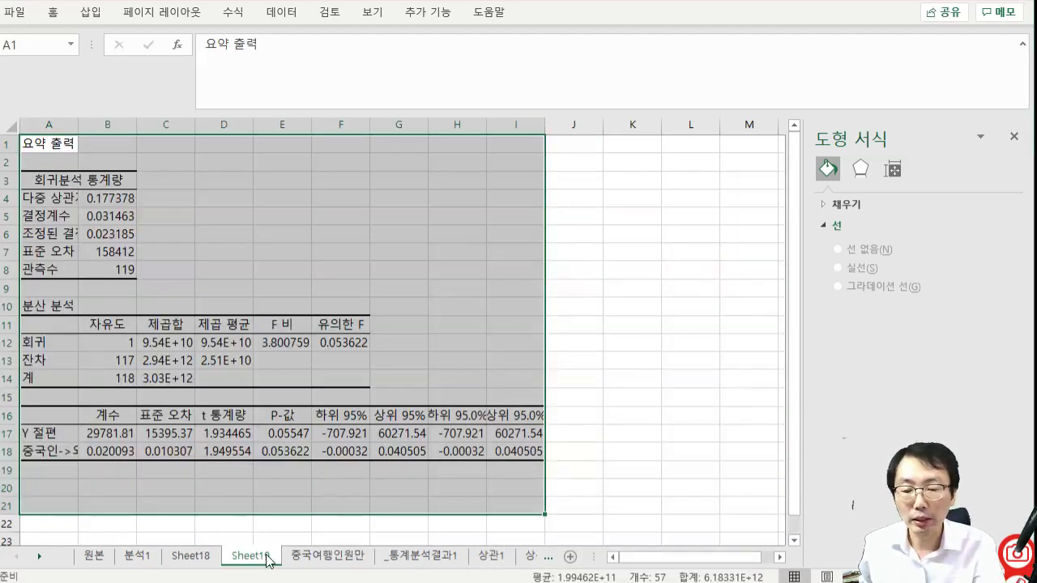
# - Rename the new regression output sheet as 회귀분석_1
pyautogui.doubleClick(268, 557)
pyautogui.write('회')
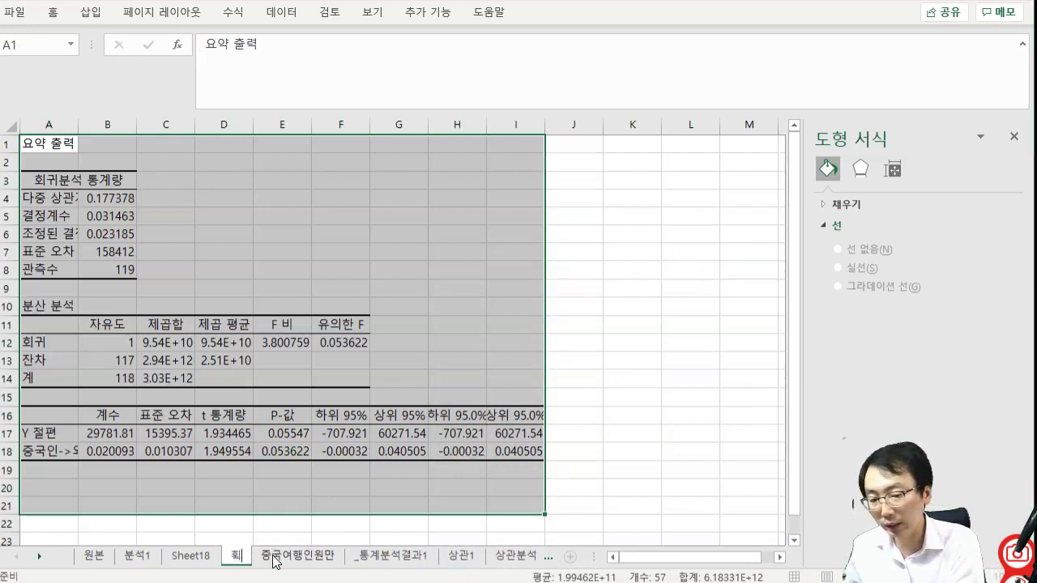
pyautogui.write('귀분석_1')
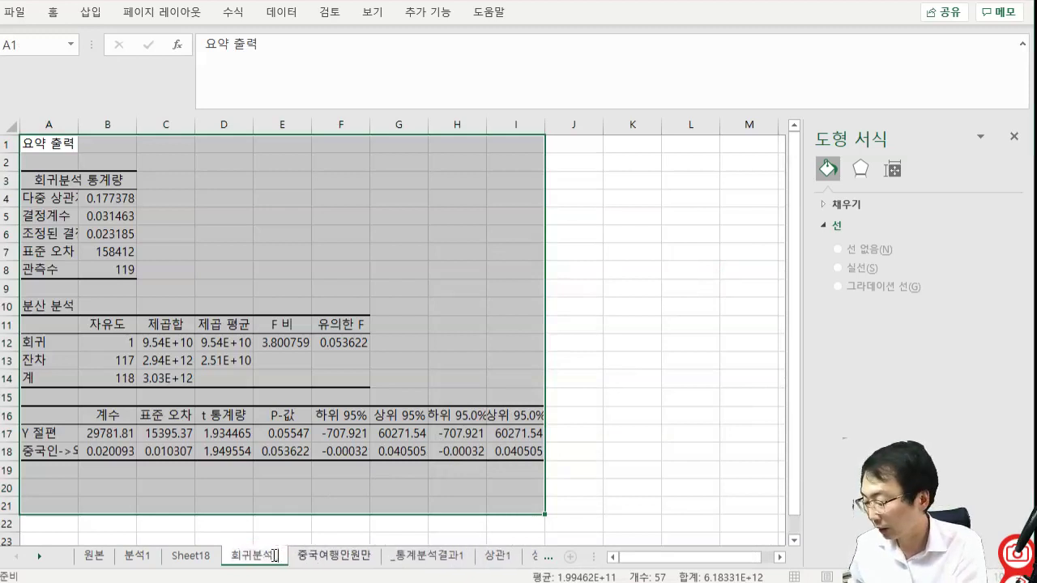
pyautogui.press('Return')
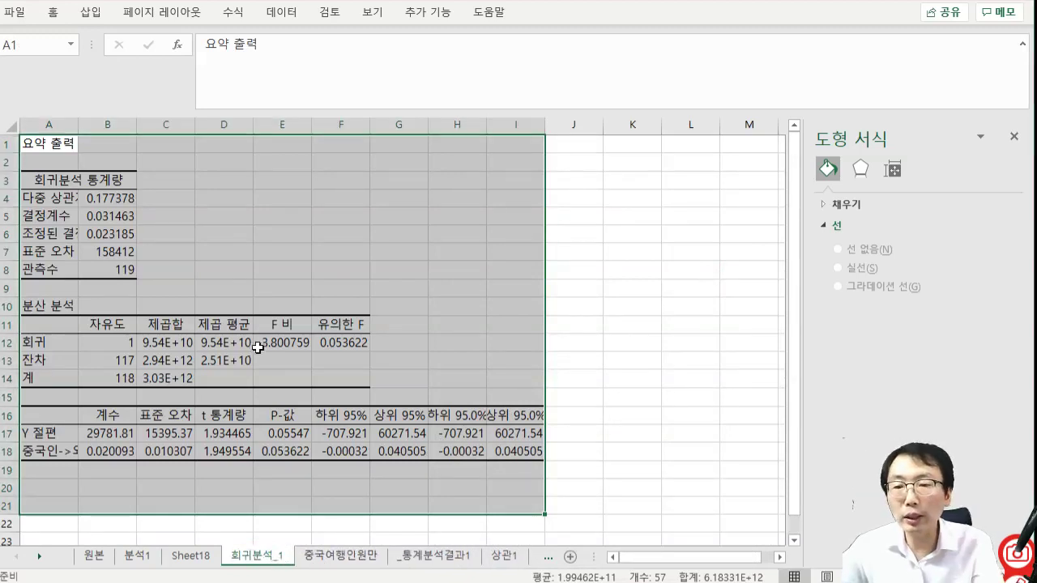
# - Examine the coefficient of determination (결정계수) and the significance F (유의한 F) in the regression output
pyautogui.click(230, 233)
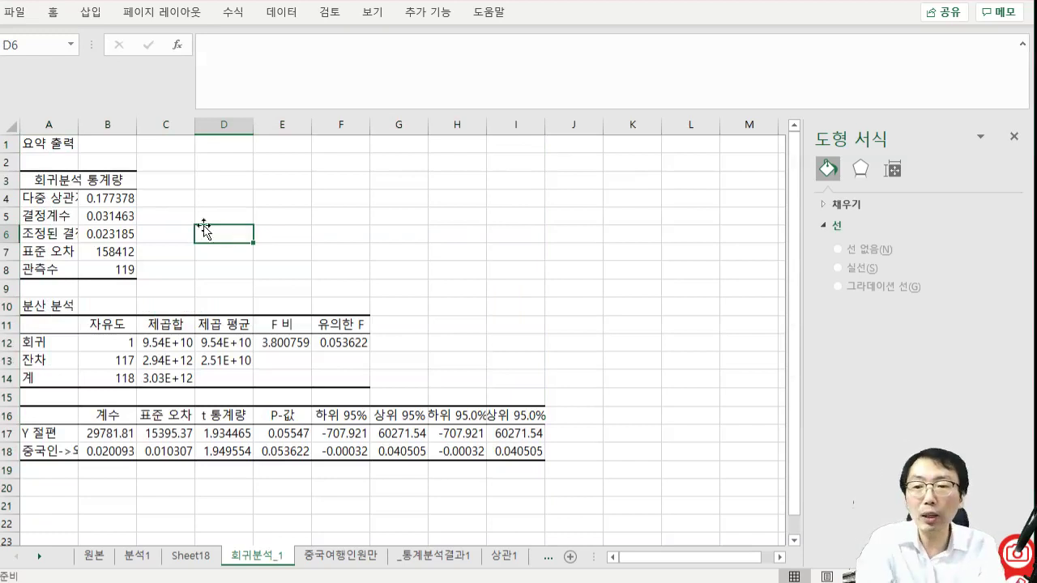
pyautogui.click(109, 212)
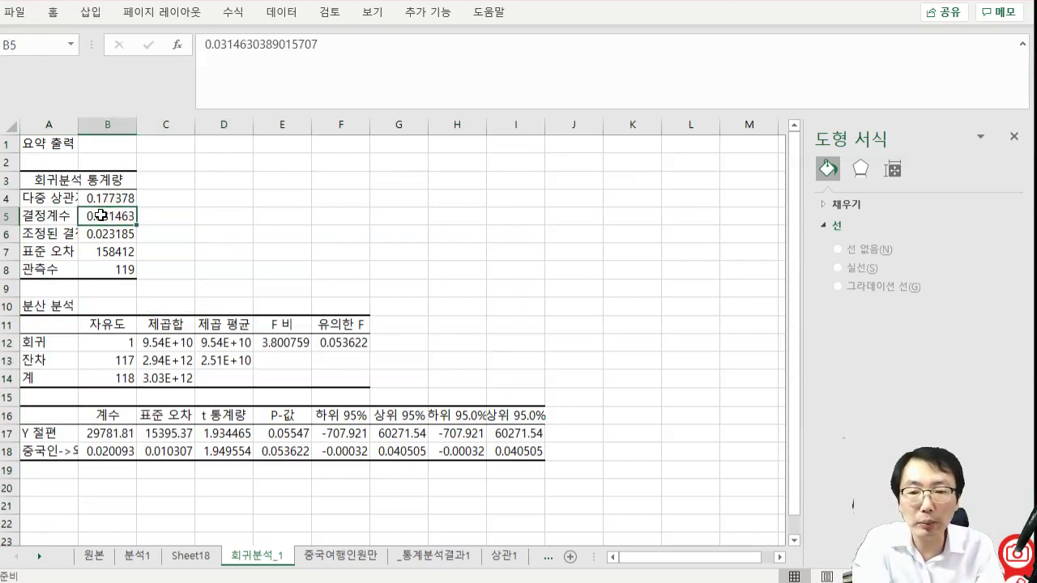
pyautogui.click(359, 343)
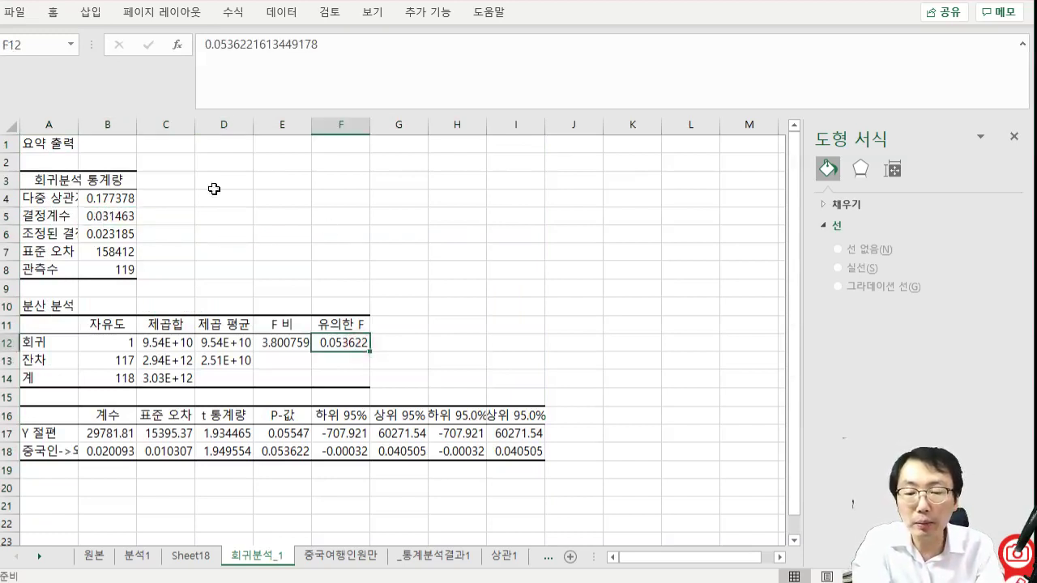
pyautogui.click(92, 185)
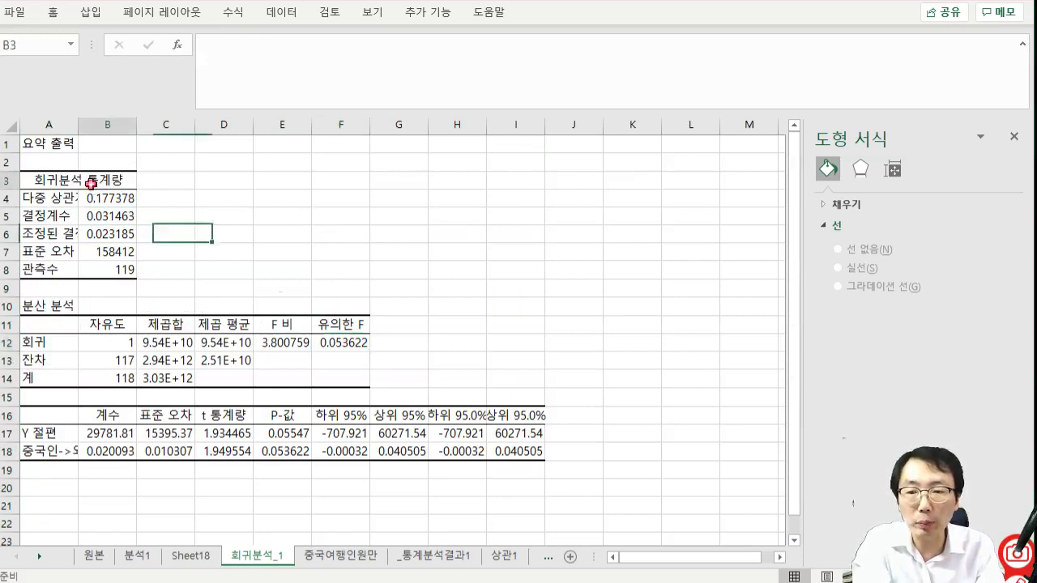
pyautogui.click(335, 345)
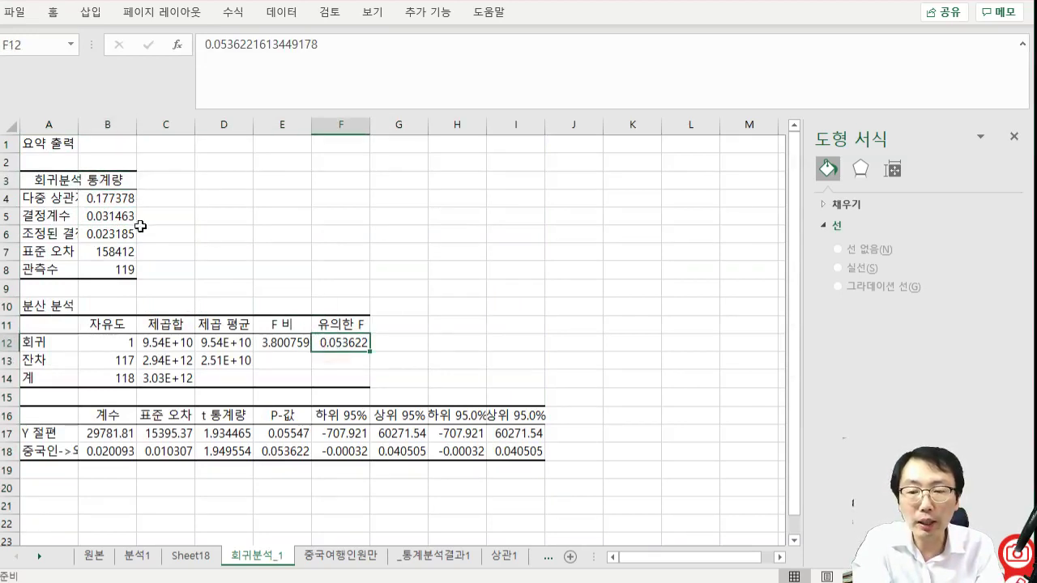
pyautogui.click(124, 218)
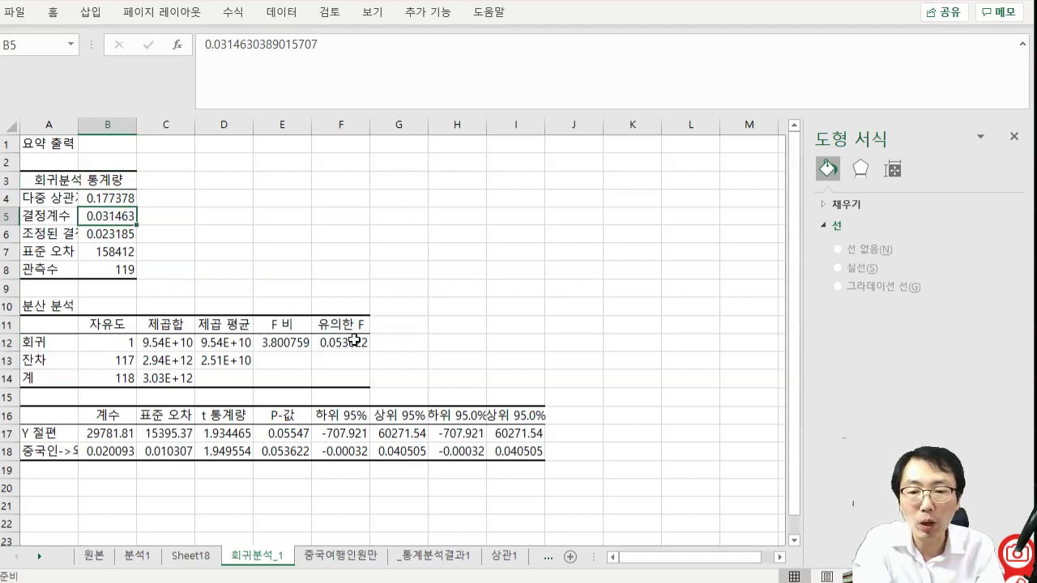
pyautogui.click(359, 343)
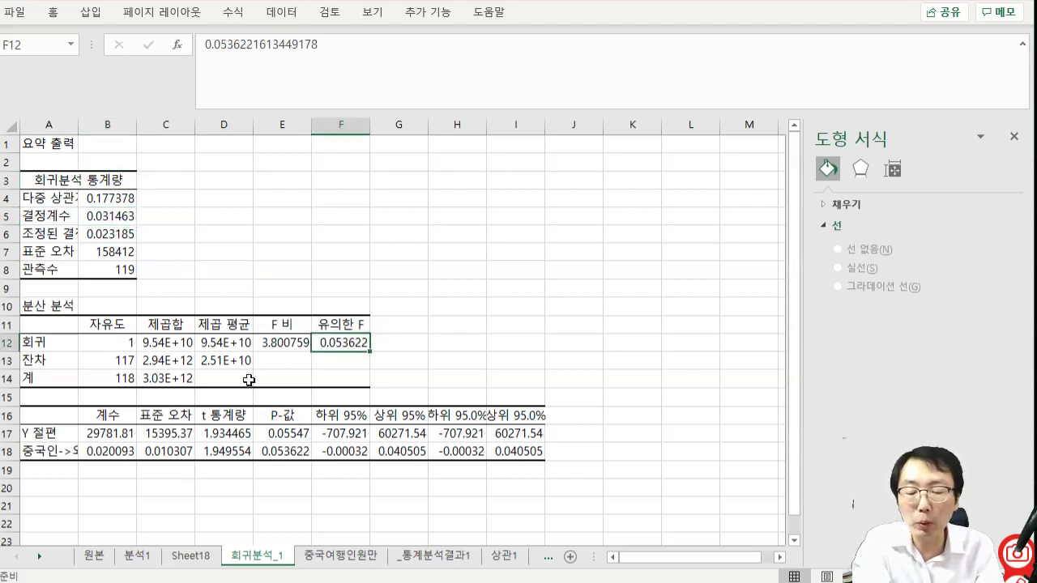
# - Examine the coefficient table, checking the coefficient and P-value (P-값) of the 중국인->외국관광 variable
pyautogui.moveTo(293, 397); pyautogui.dragTo(231, 415)
pyautogui.click(9, 396)
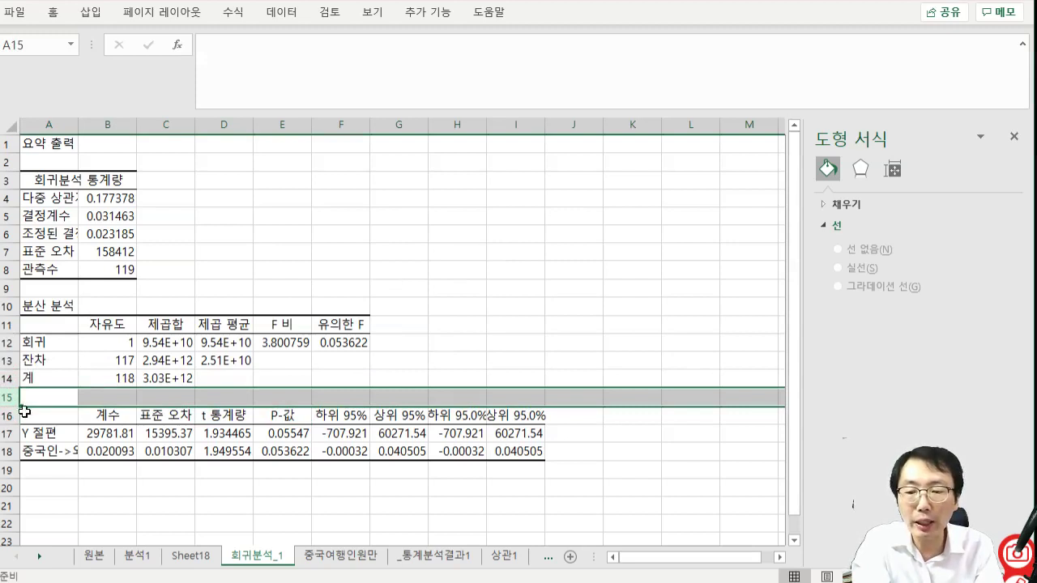
pyautogui.moveTo(9, 397); pyautogui.dragTo(3, 469)
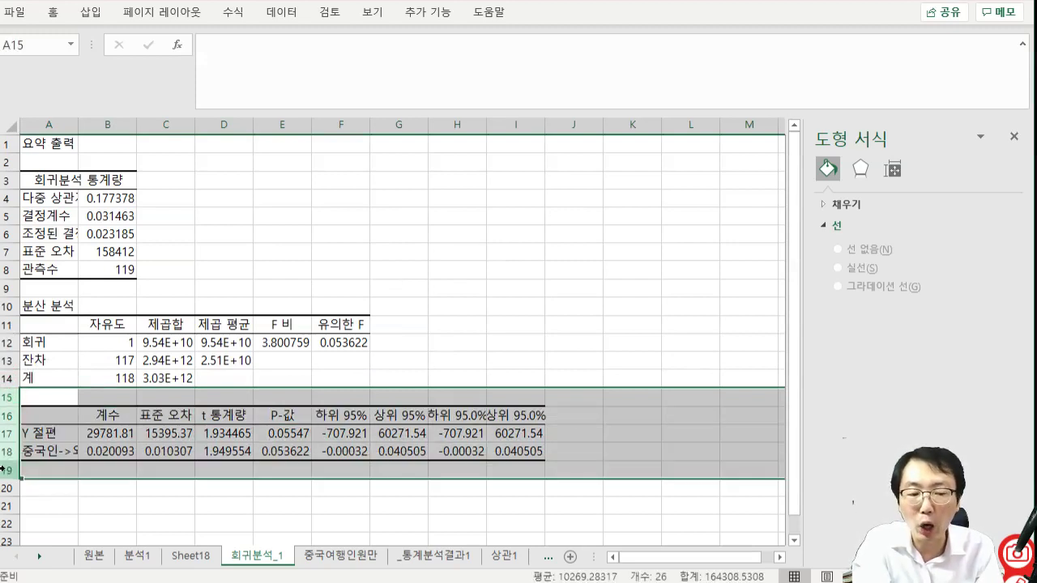
pyautogui.click(298, 457)
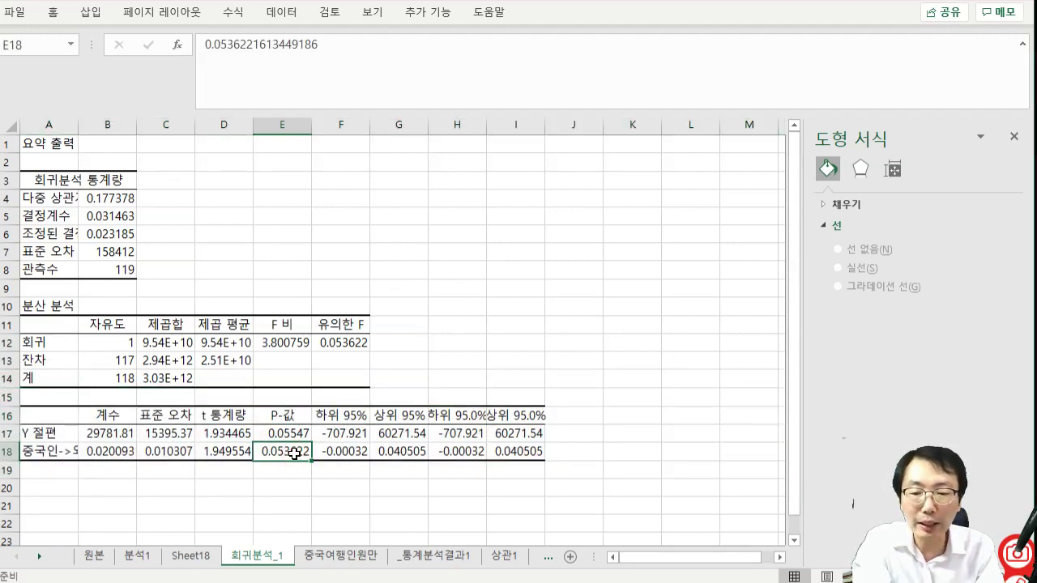
pyautogui.click(4, 452)
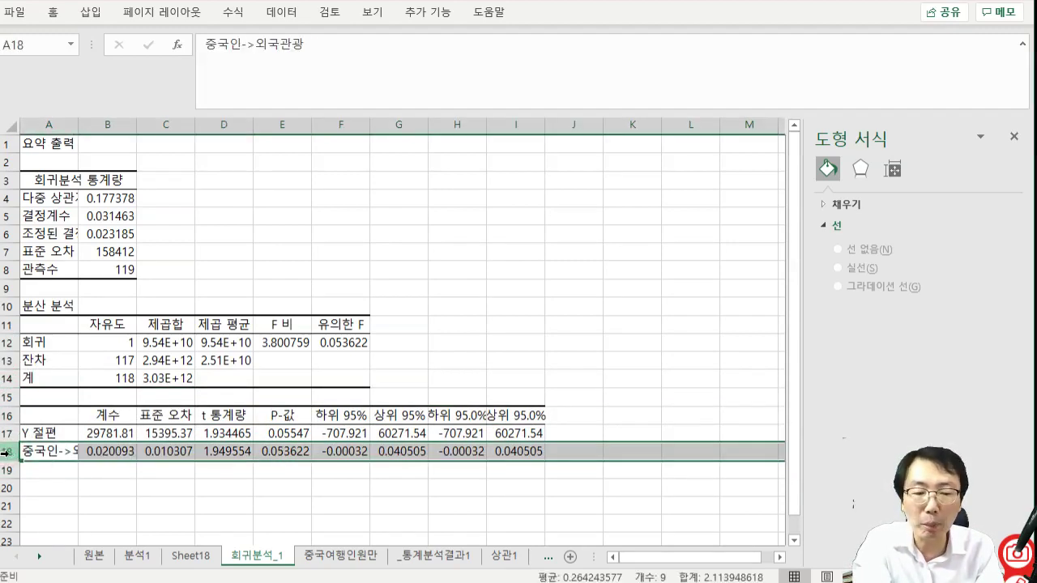
pyautogui.click(118, 451)
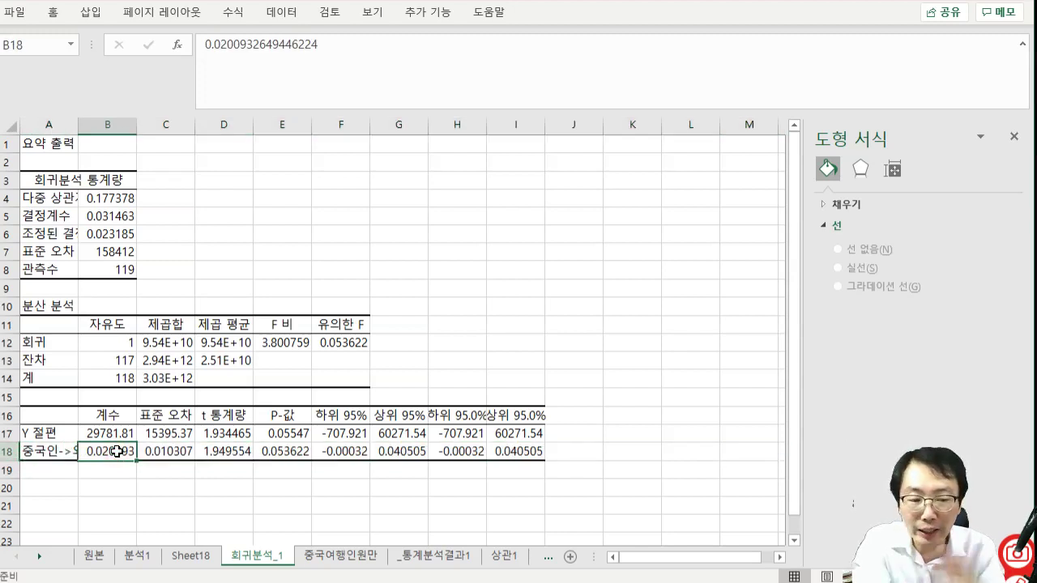
pyautogui.click(36, 454)
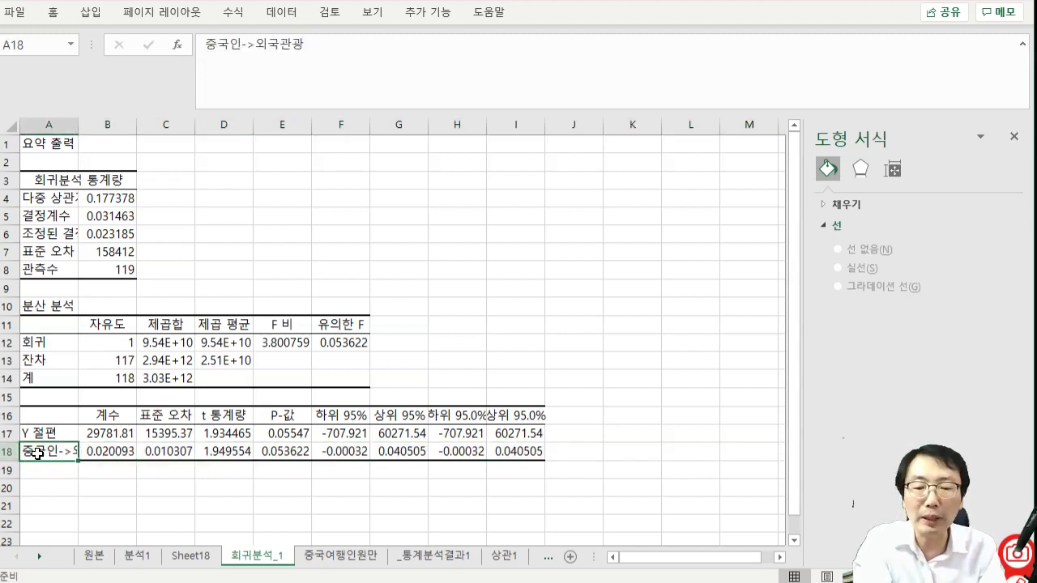
pyautogui.click(287, 454)
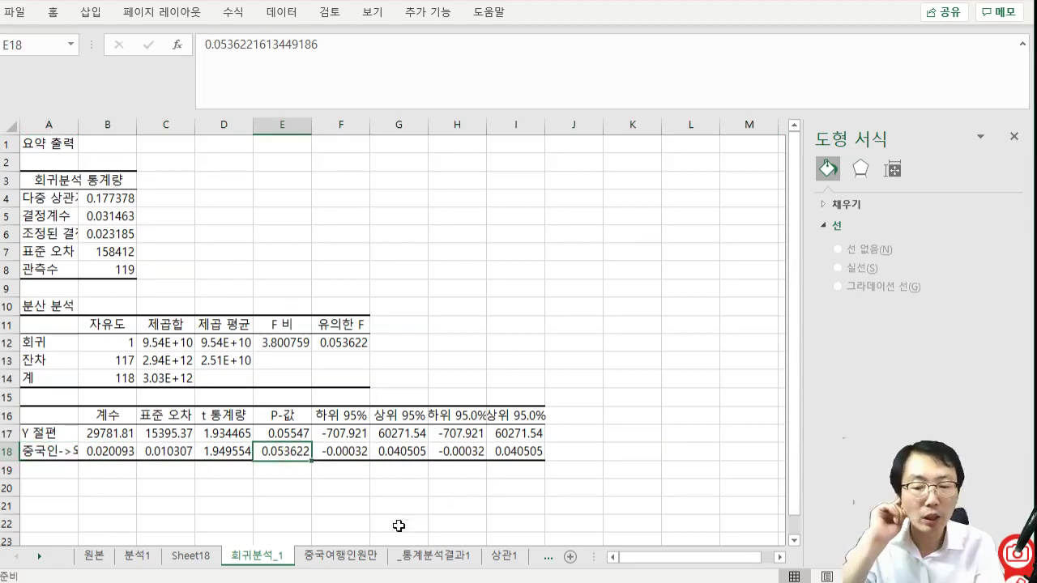
# - Move the 중국여행인원만 sheet in front of the 회귀분석_1 sheet
pyautogui.click(203, 559)
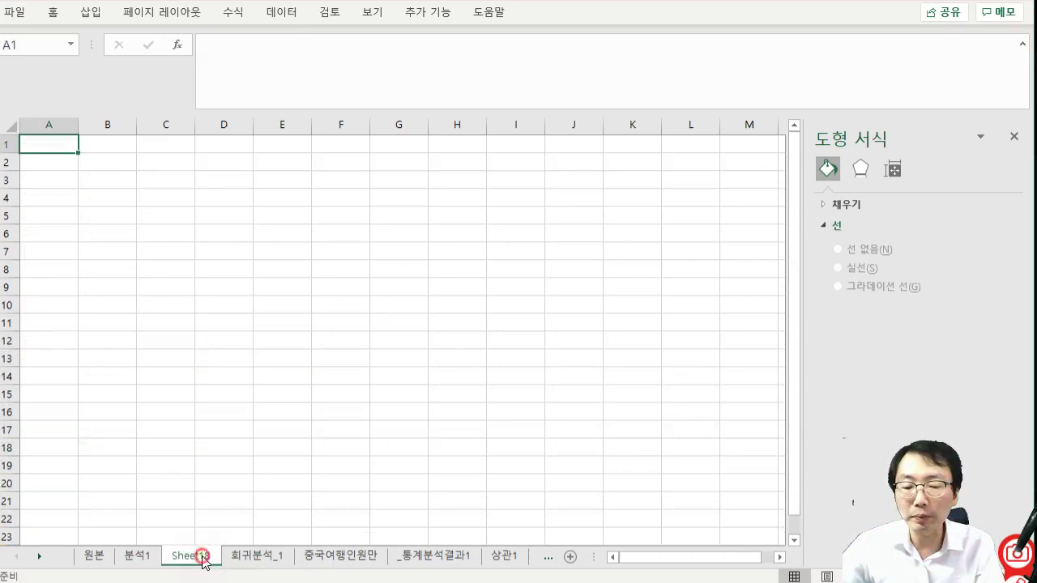
pyautogui.click(259, 558)
pyautogui.click(342, 557)
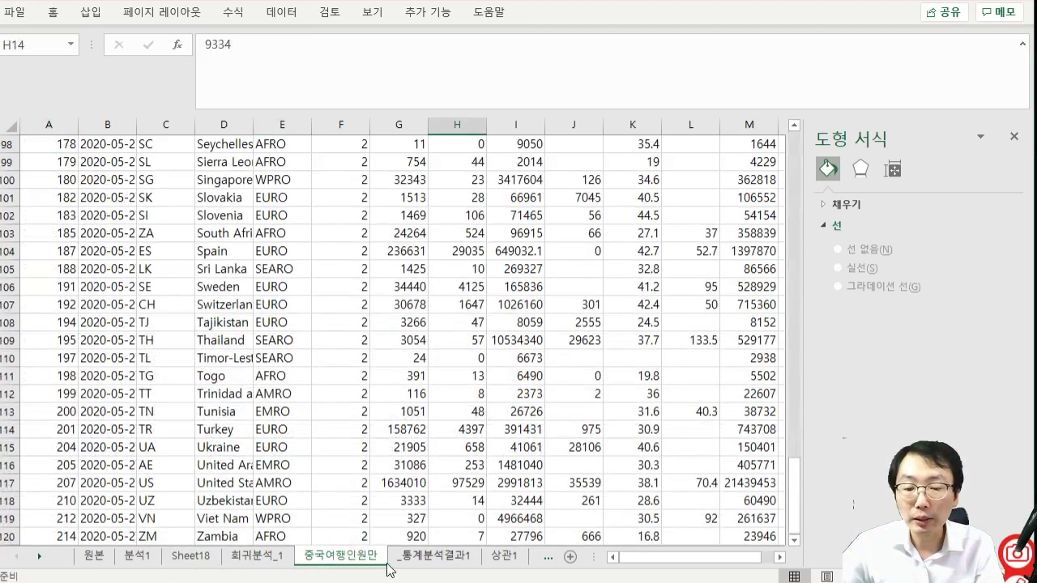
pyautogui.click(138, 557)
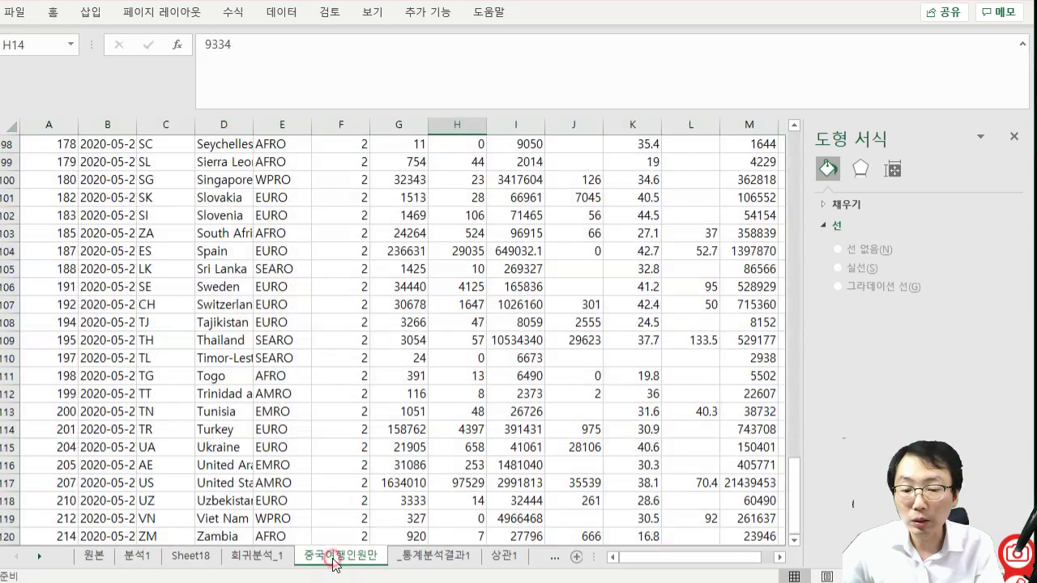
pyautogui.click(335, 558)
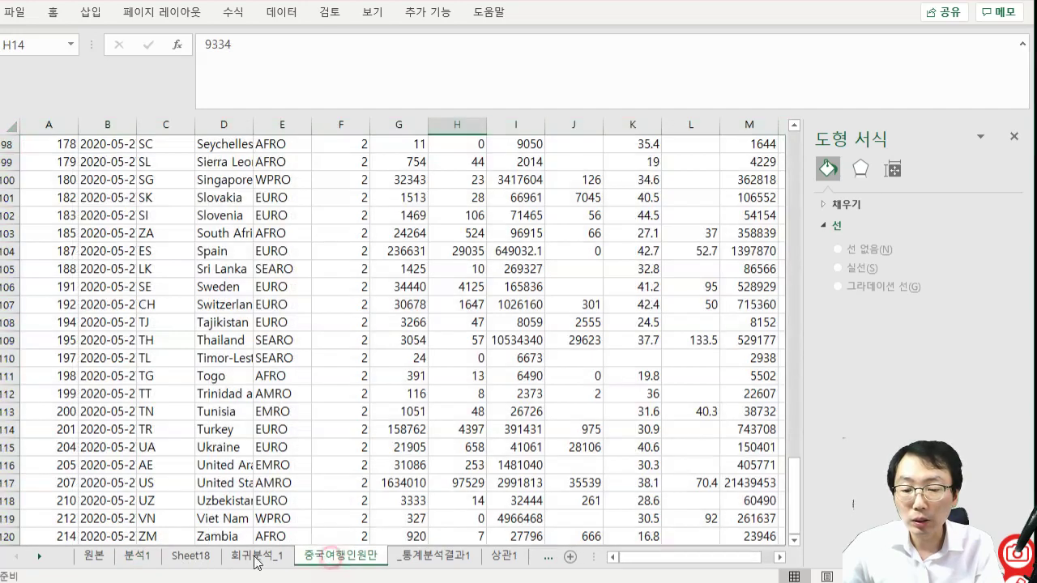
pyautogui.moveTo(332, 559); pyautogui.dragTo(247, 561)
# - Delete the empty Sheet18 worksheet
pyautogui.click(204, 558)
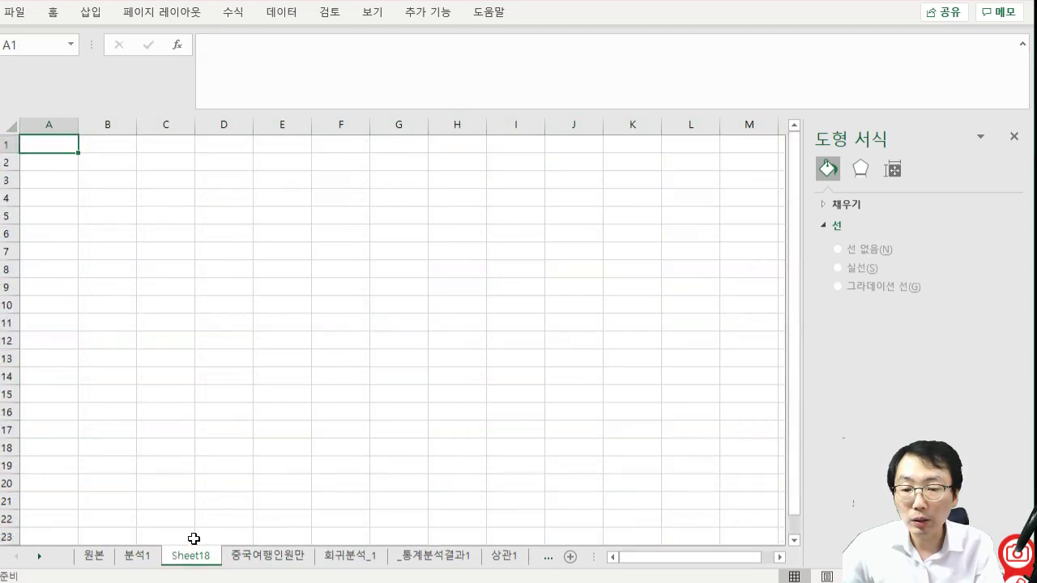
pyautogui.rightClick(197, 556)
pyautogui.click(244, 354)
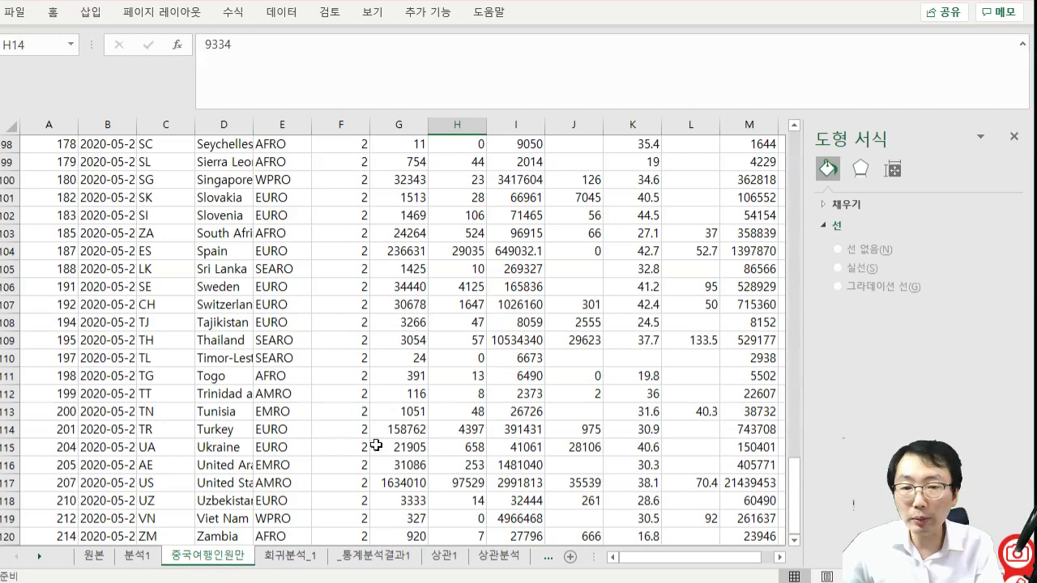
# - On the 회귀분석_1 sheet, enter 확진자 in D3 and 중국인 in D4 beside the regression statistics
pyautogui.scroll(4, 341, 442)
pyautogui.moveTo(795, 451); pyautogui.dragTo(797, 162)
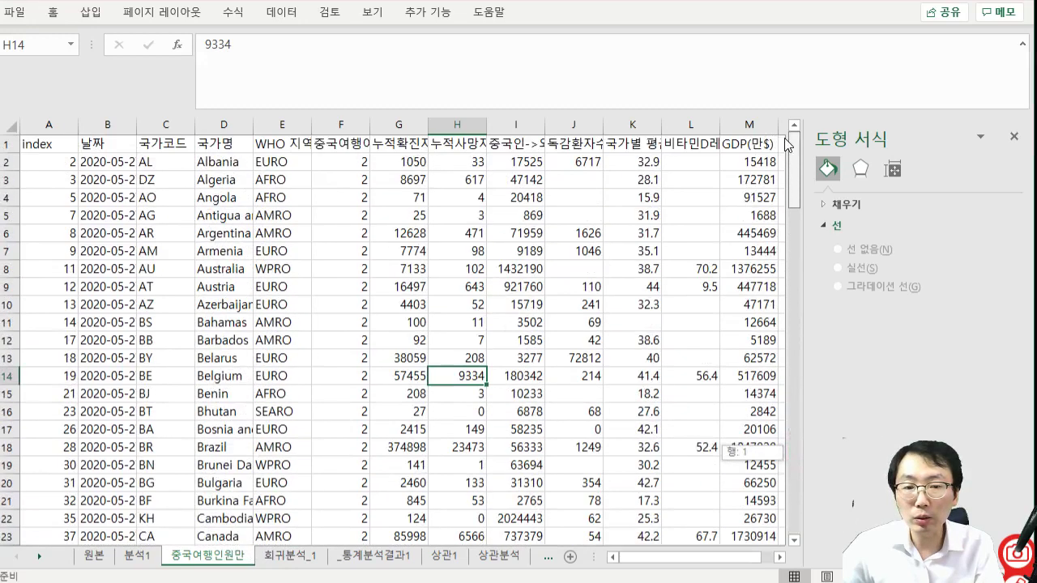
pyautogui.click(300, 557)
pyautogui.click(191, 166)
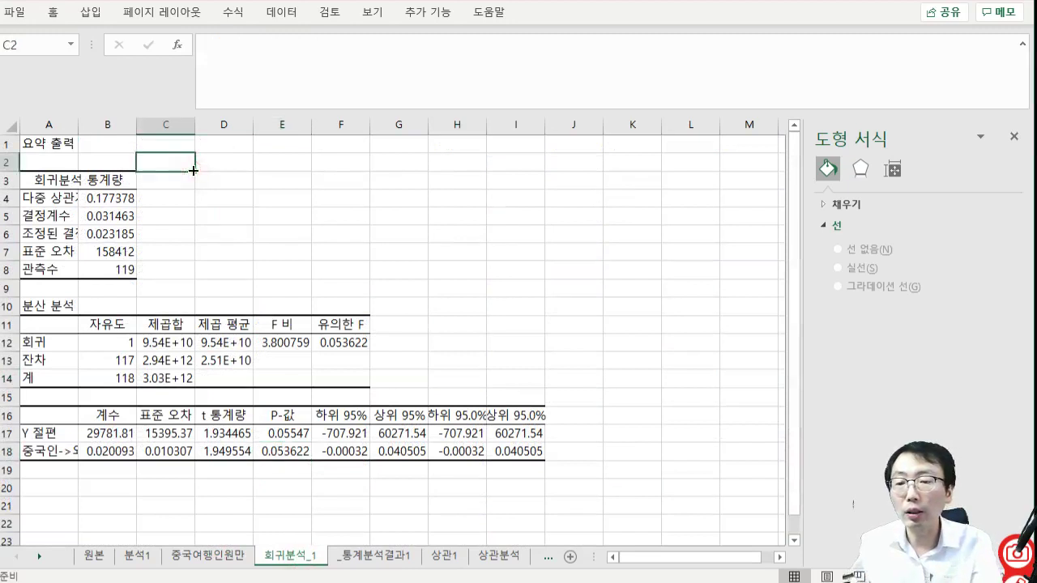
pyautogui.press('Right')
pyautogui.press('Right')
pyautogui.press('Down')
pyautogui.press('Left')
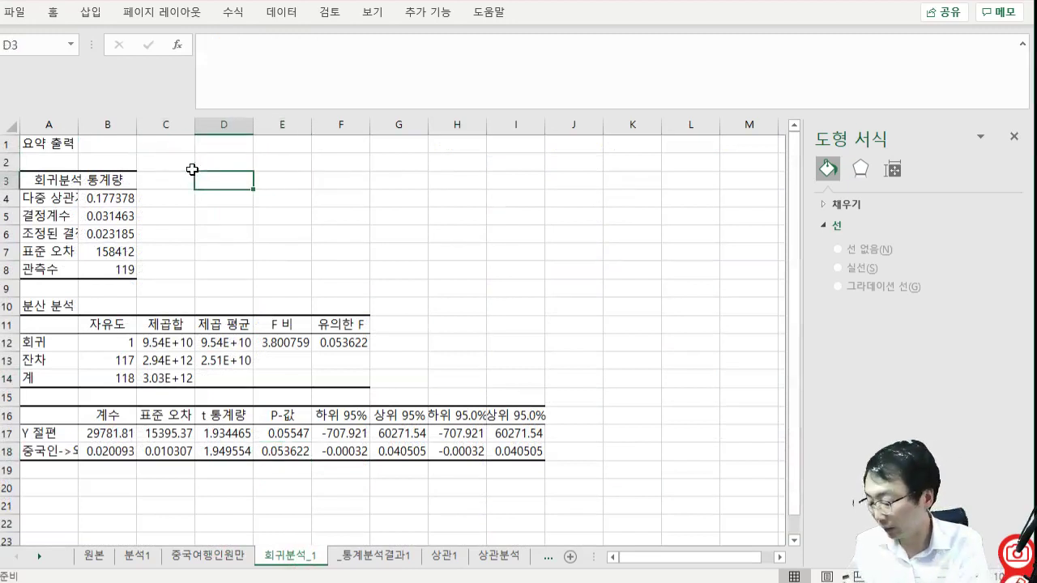
pyautogui.write('ㅎ')
pyautogui.write('진자')
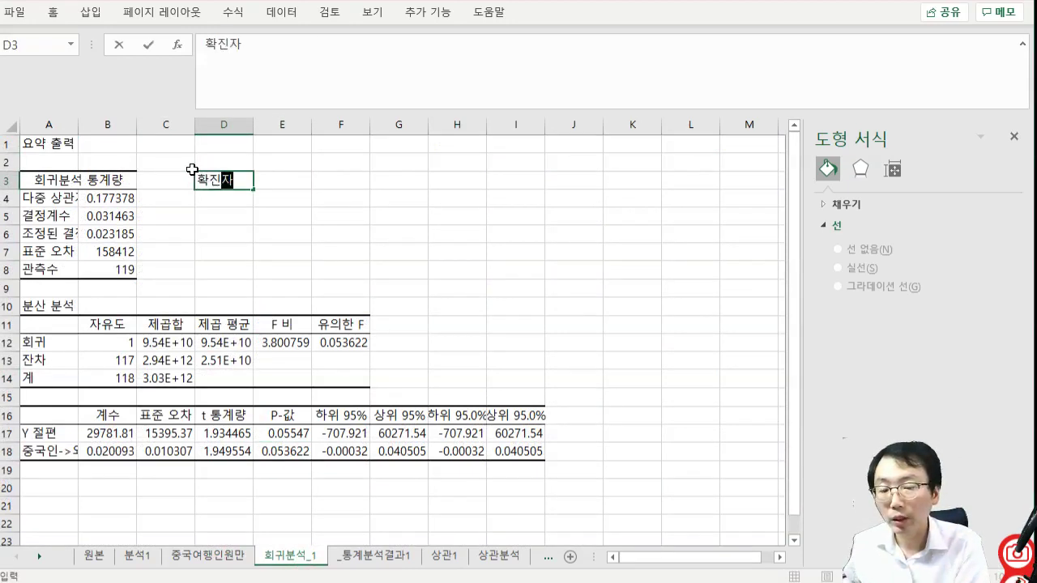
pyautogui.press('Return')
pyautogui.write('ㅈ중구')
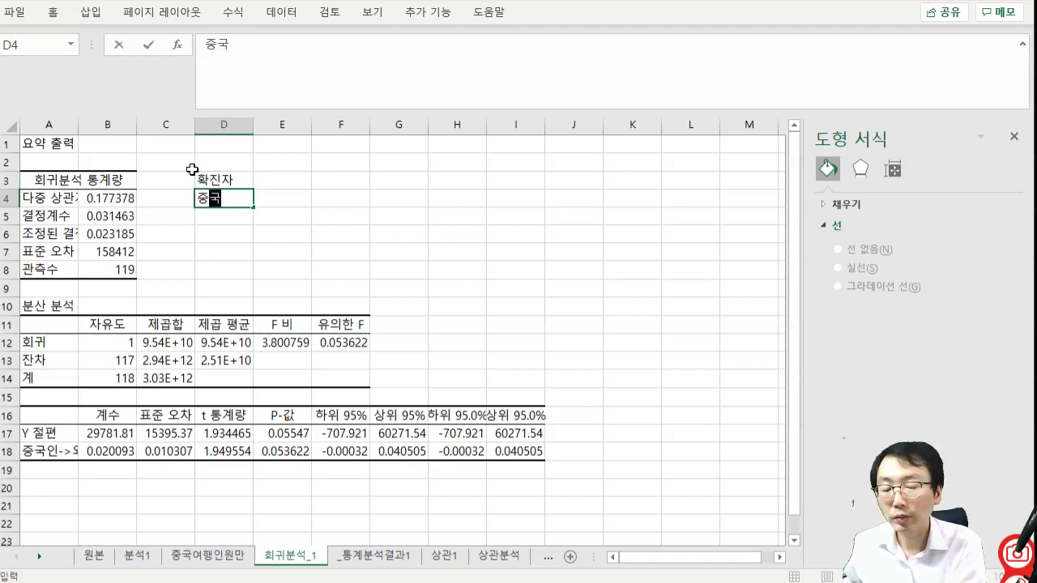
pyautogui.write('인')
# - Label the variable roles by entering 종속 in C3 and 독립 in C4
pyautogui.press('Left')
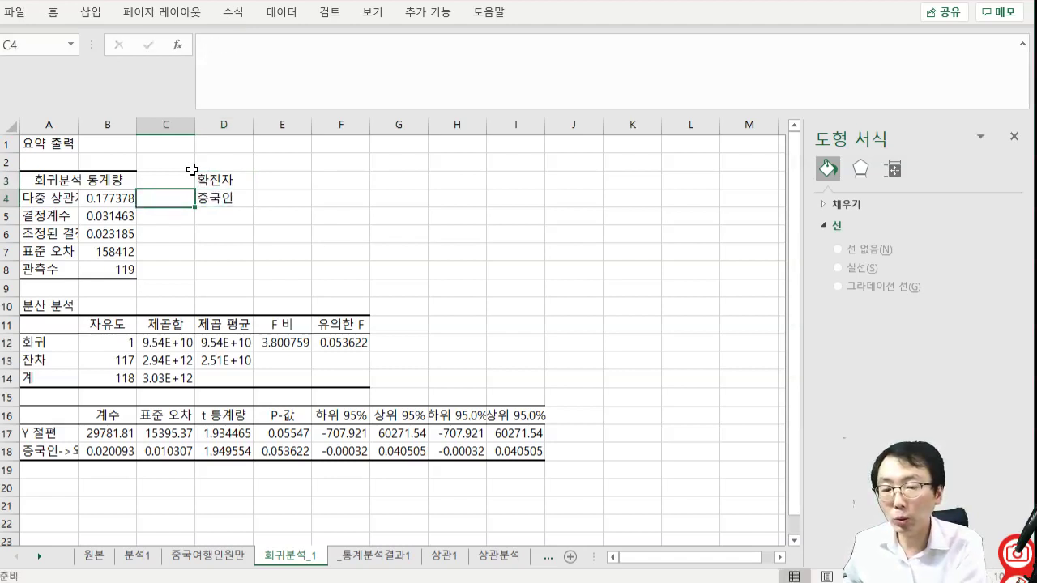
pyautogui.write('독립')
pyautogui.press('Up')
pyautogui.write('족')
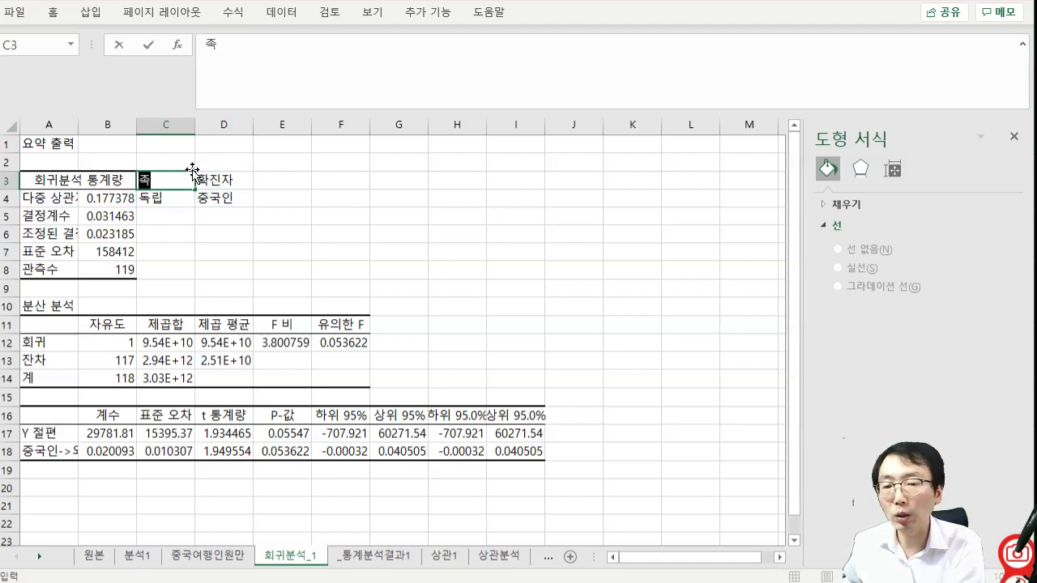
pyautogui.write('속')
pyautogui.press('Return')
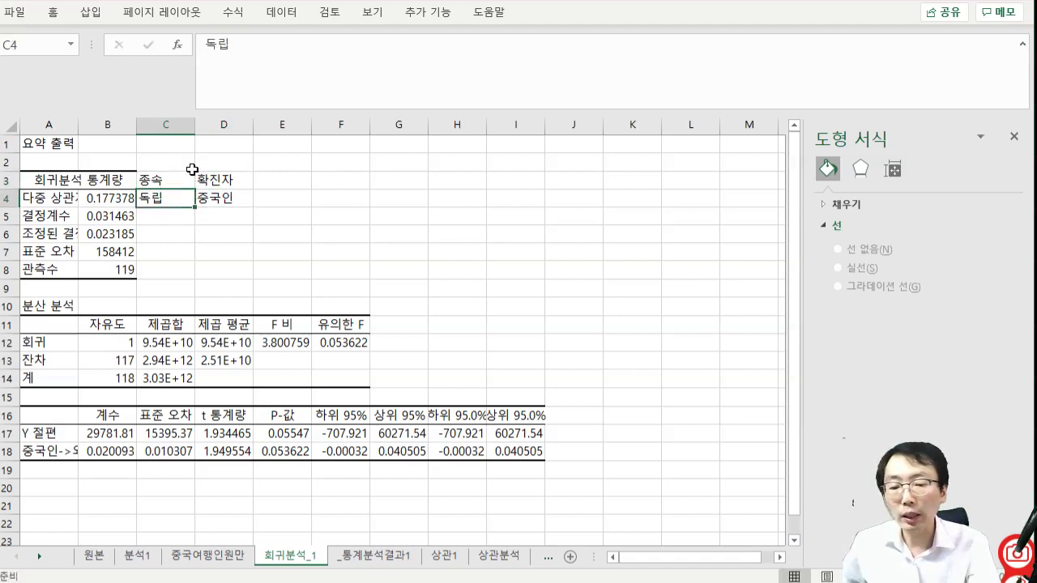
# - Try to run a regression on the 중국여행인원만 sheet with Y range $H:$H and X range $I$1:$I$120
pyautogui.click(210, 559)
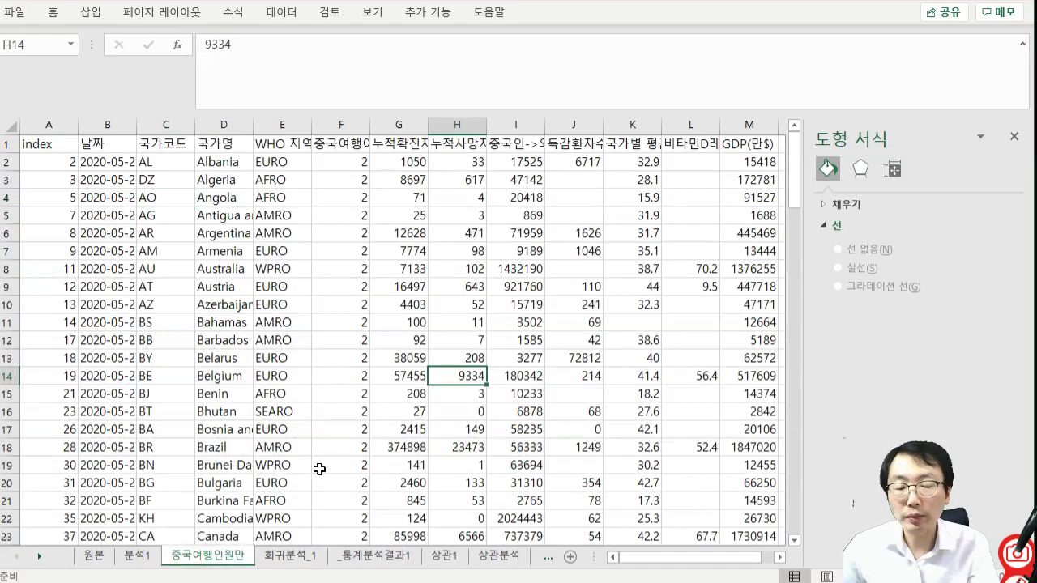
pyautogui.click(283, 12)
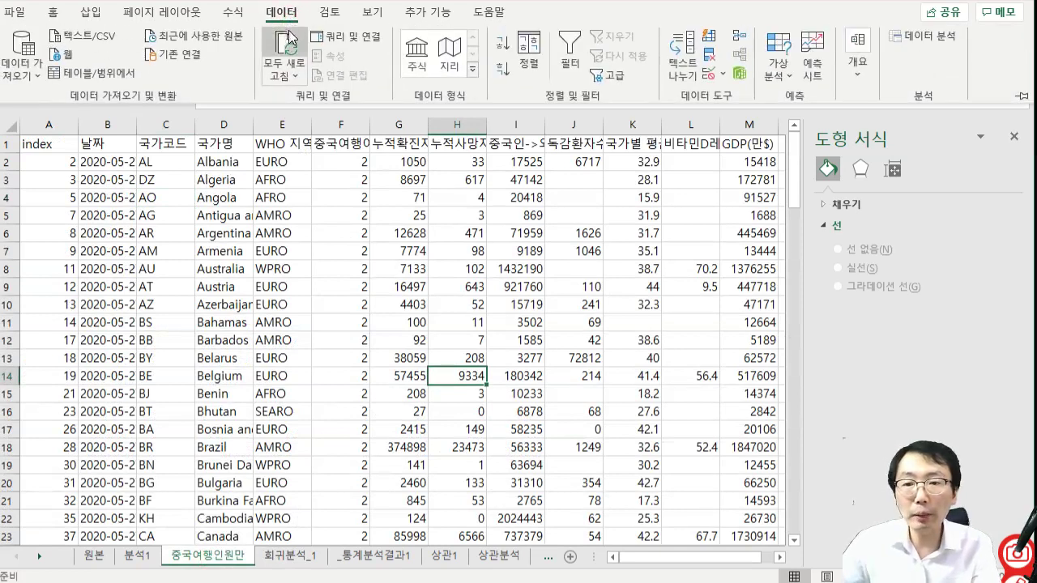
pyautogui.click(923, 40)
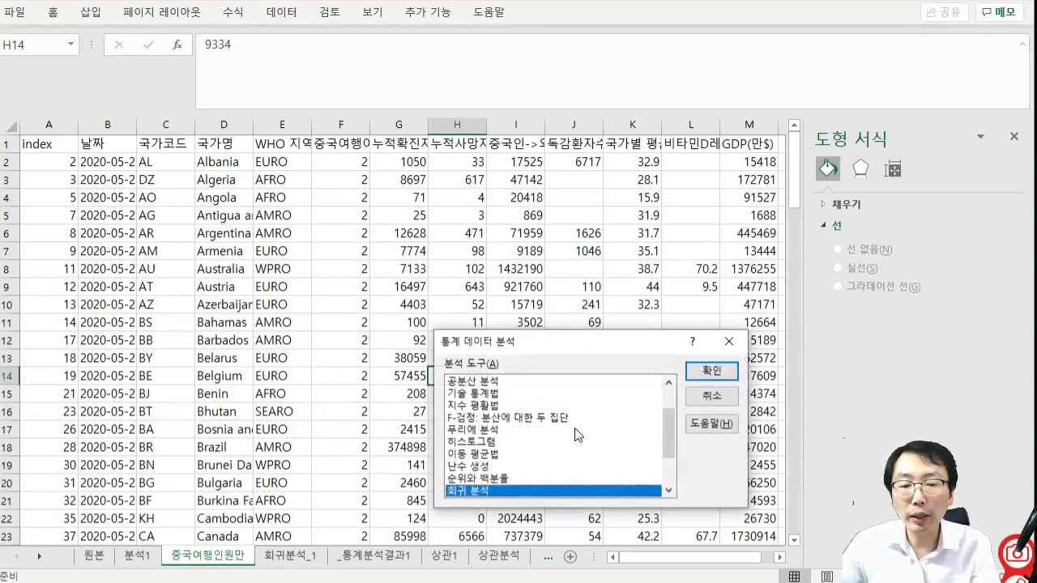
pyautogui.click(729, 374)
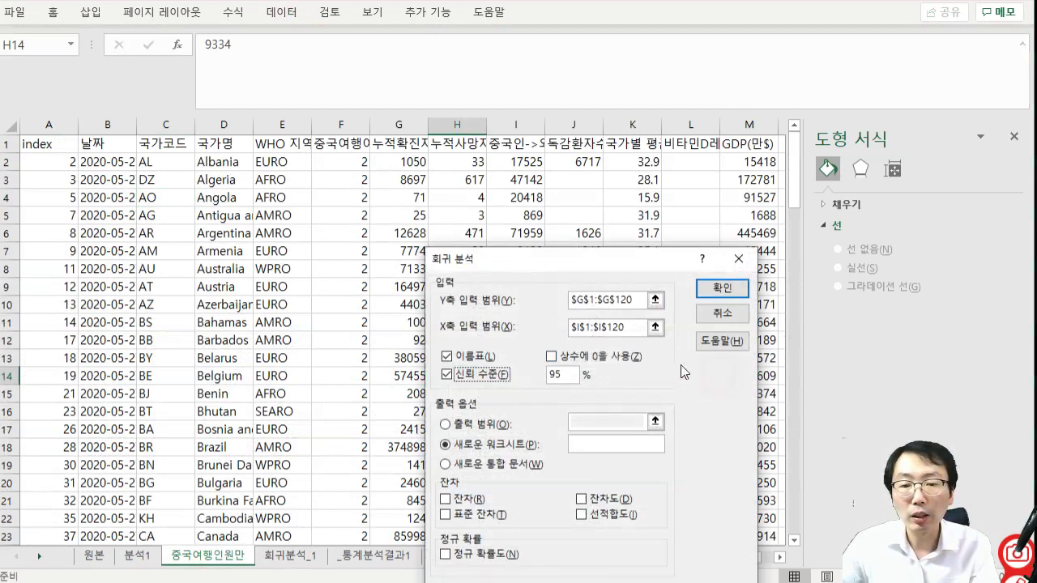
pyautogui.click(656, 301)
pyautogui.click(458, 125)
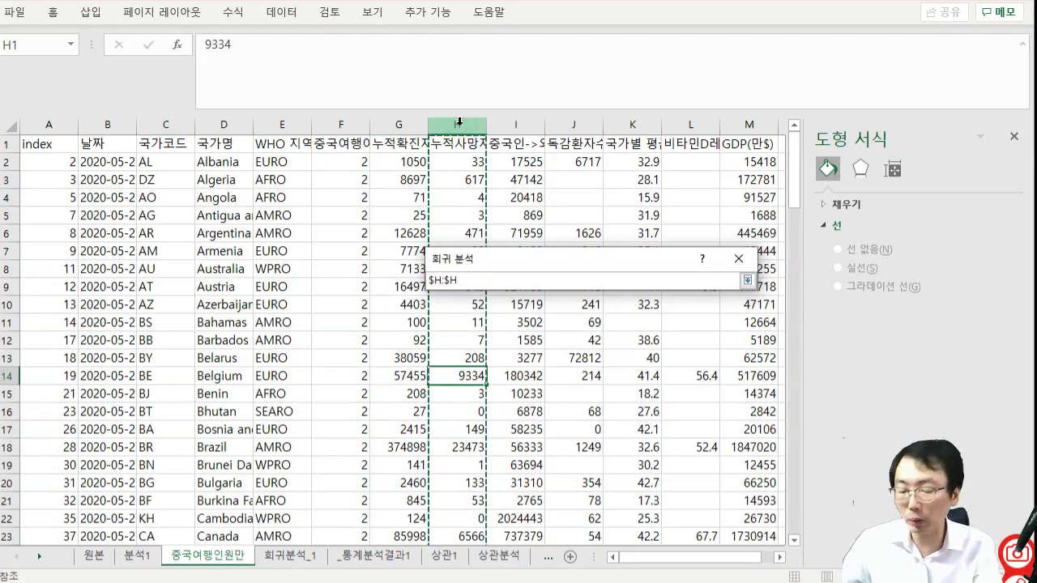
pyautogui.press('Return')
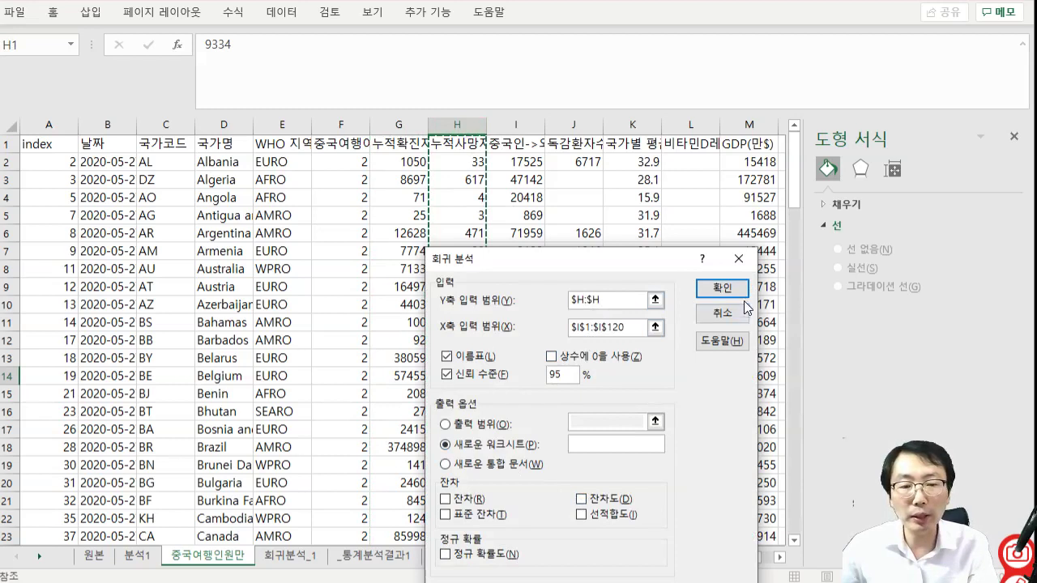
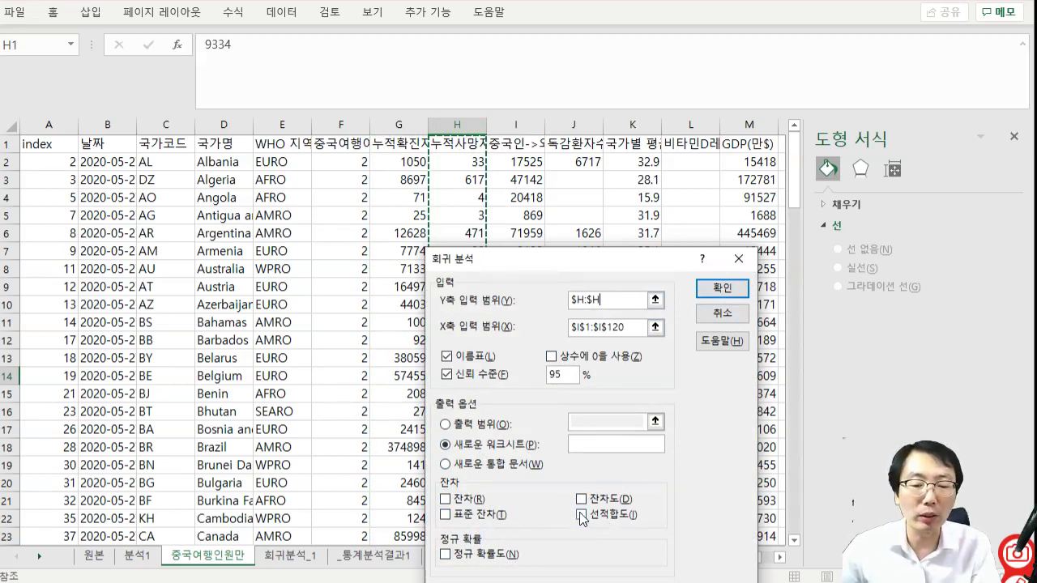
pyautogui.click(729, 286)
pyautogui.click(506, 425)
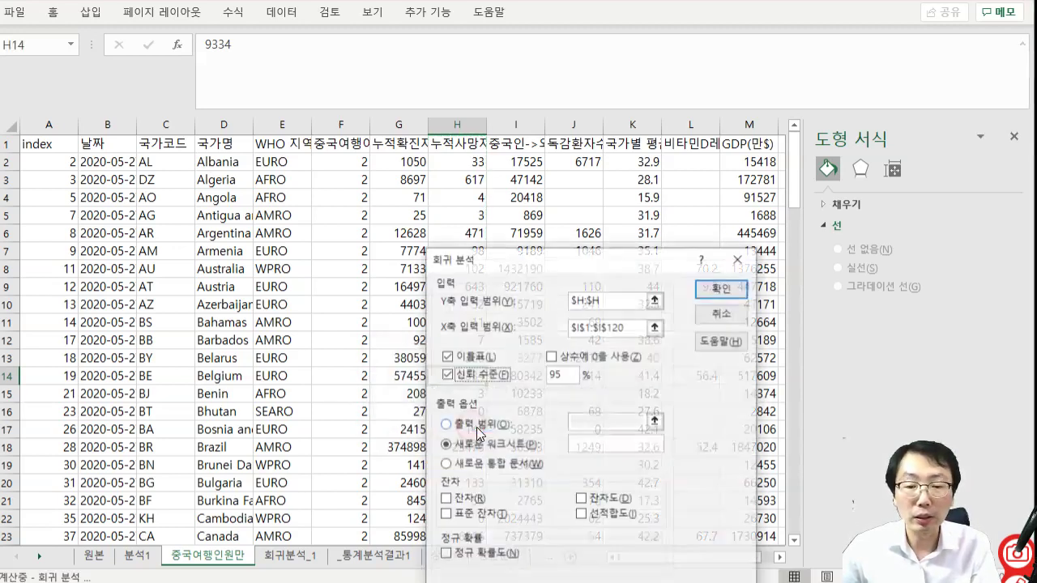
# - Set the Y range to the cumulative deaths data from H1 to its last filled row and run the regression to a new worksheet
pyautogui.click(655, 299)
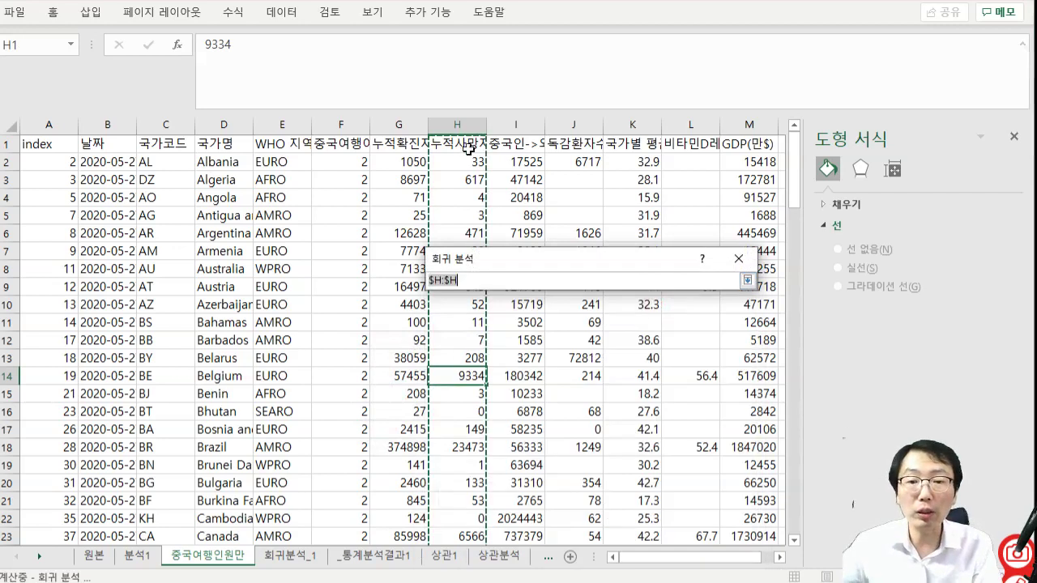
pyautogui.click(460, 143)
pyautogui.hotkey('ctrl', 'shift', 'Down')
pyautogui.press('Return')
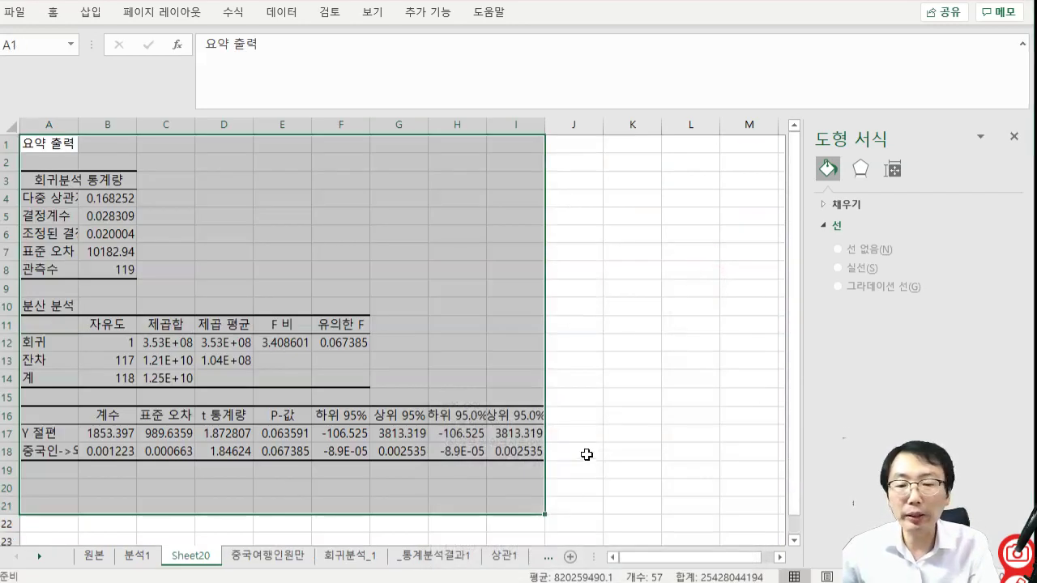
# - Copy the regression output A1:I18 from Sheet20 and paste it at A22 on the 회귀분석_1 sheet
pyautogui.moveTo(23, 143); pyautogui.dragTo(539, 451)
pyautogui.hotkey('ctrl', 'c')
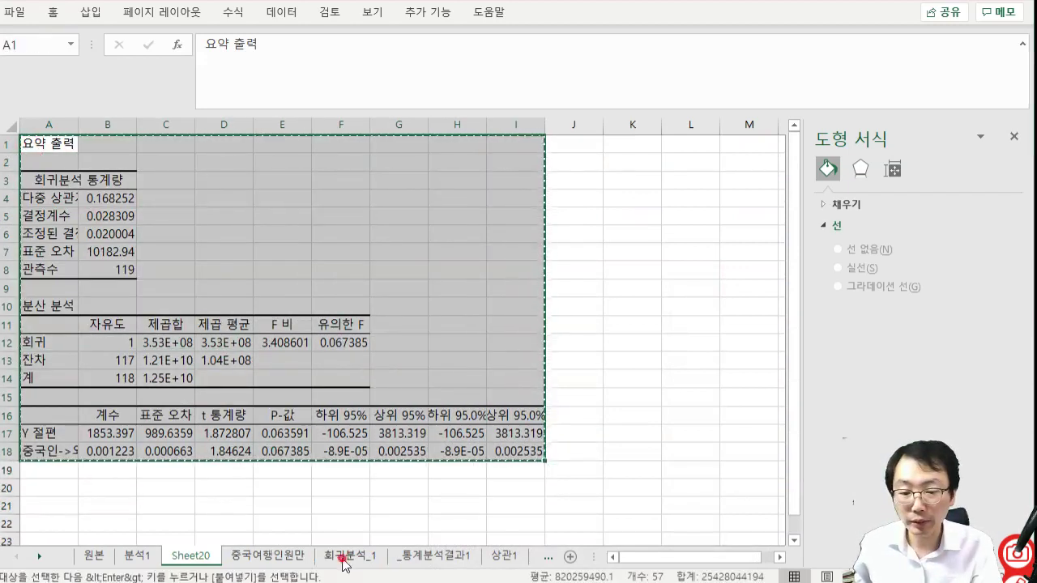
pyautogui.click(349, 556)
pyautogui.scroll(-2, 193, 505)
pyautogui.click(48, 409)
pyautogui.hotkey('ctrl', 'v')
pyautogui.scroll(2, 278, 320)
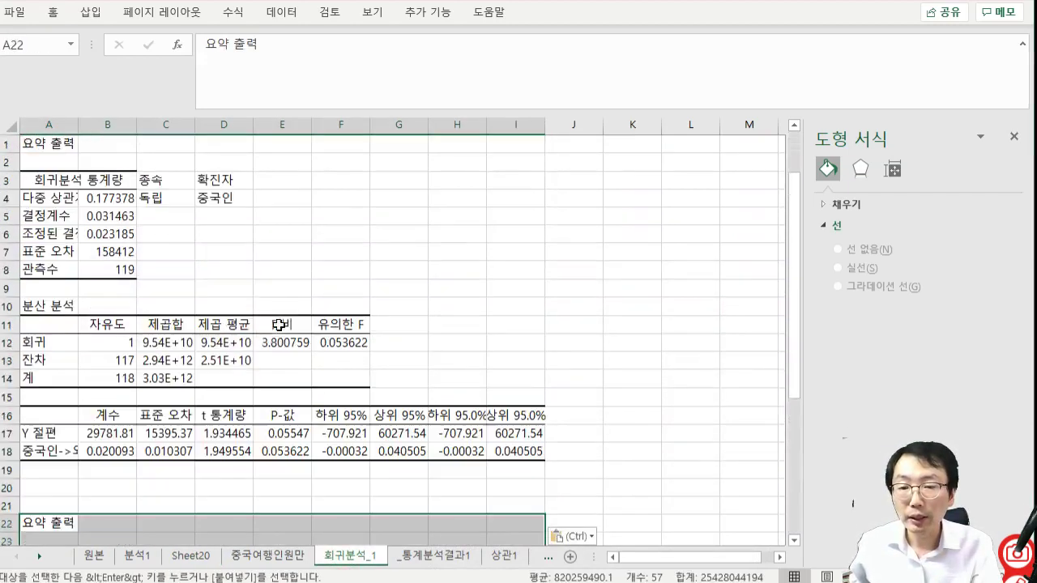
# - Copy the variable labels C3:D4 to C25 and change the dependent variable in D25 to 사망자
pyautogui.moveTo(171, 184); pyautogui.dragTo(222, 199)
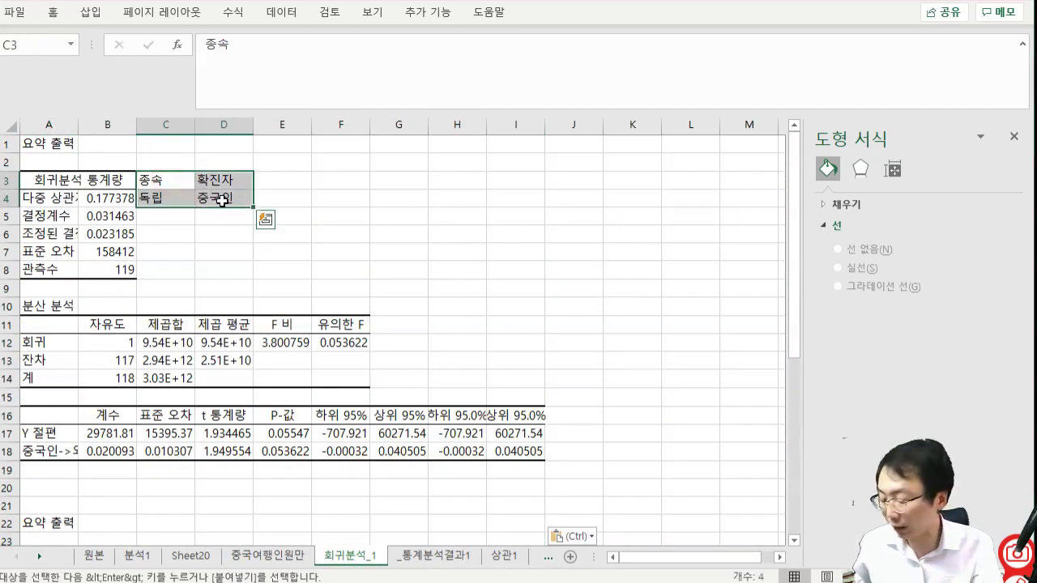
pyautogui.scroll(-3, 230, 417)
pyautogui.hotkey('ctrl', 'c')
pyautogui.click(175, 415)
pyautogui.hotkey('ctrl', 'v')
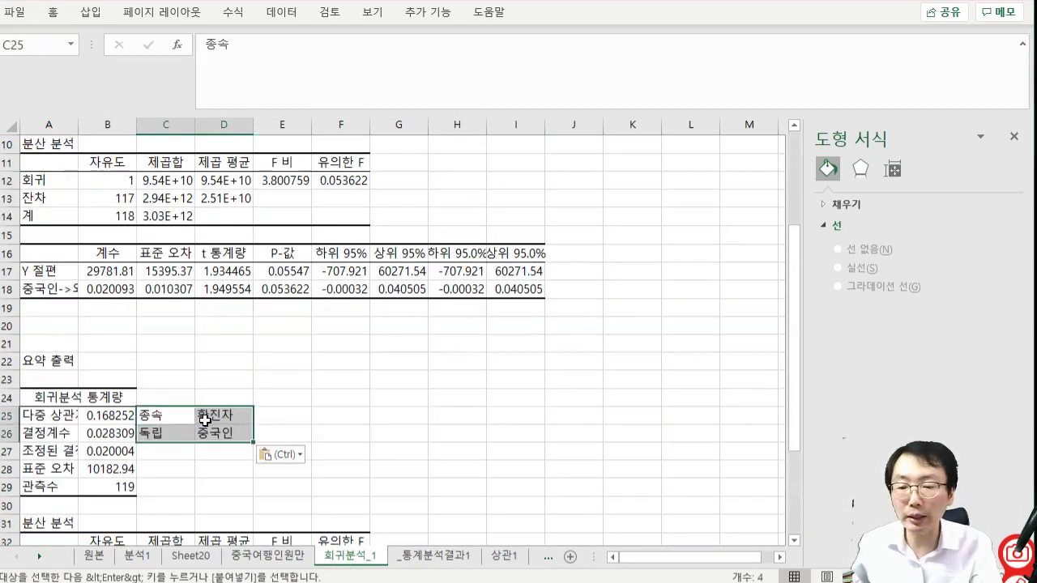
pyautogui.click(209, 418)
pyautogui.press('BackSpace')
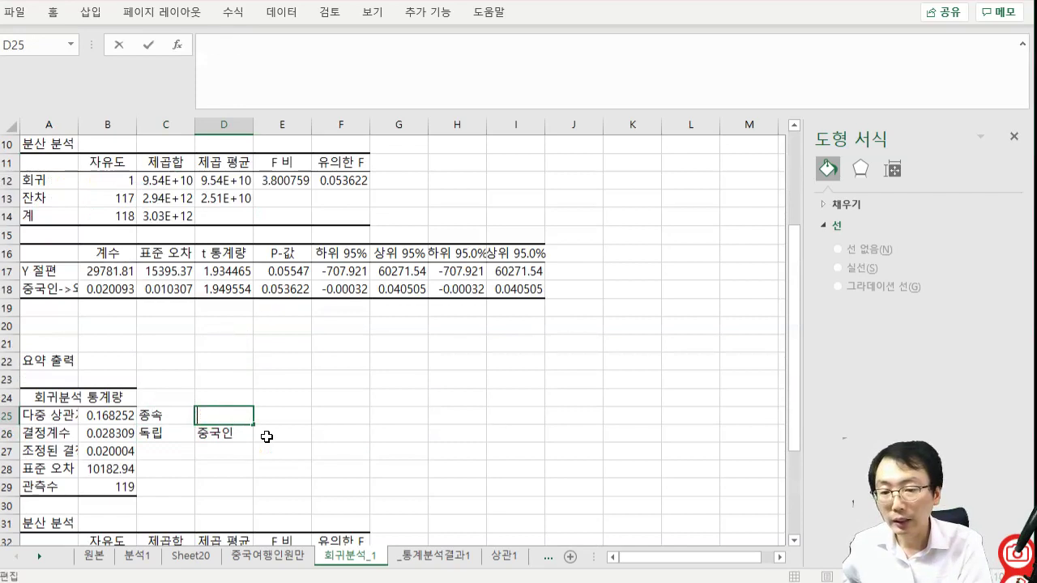
pyautogui.write('사망자')
pyautogui.press('Return')
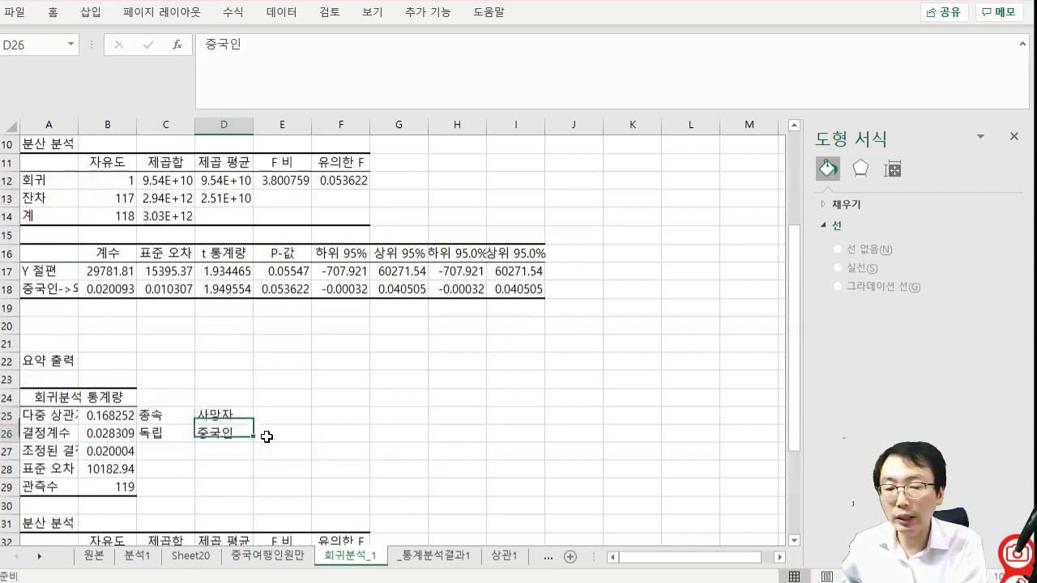
# - Examine the deaths regression's 결정계수, 유의한 F and the P-값 of the Chinese travel variable against its dependent and independent labels
pyautogui.click(101, 434)
pyautogui.scroll(-3, 101, 434)
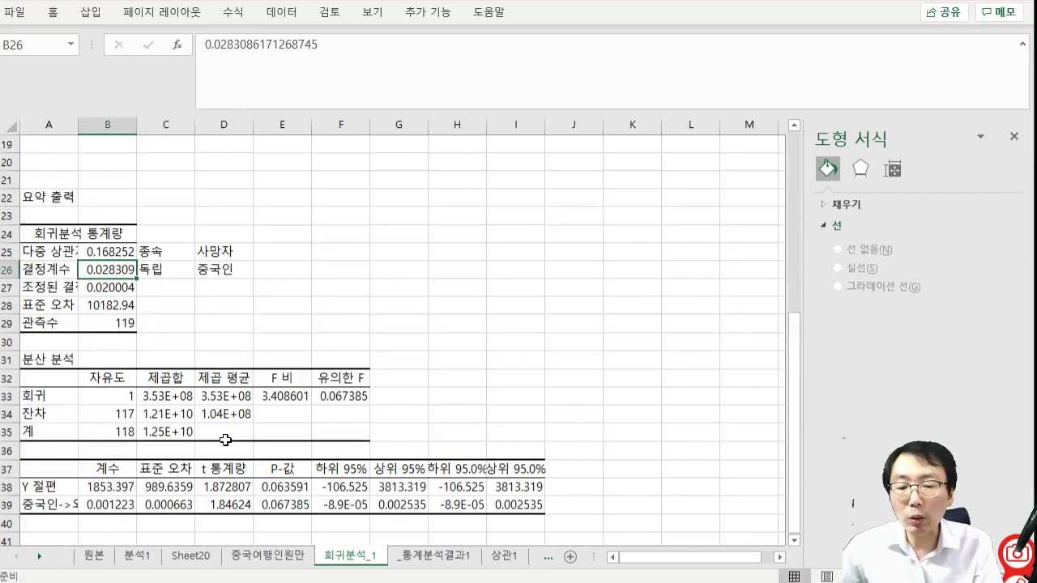
pyautogui.click(349, 396)
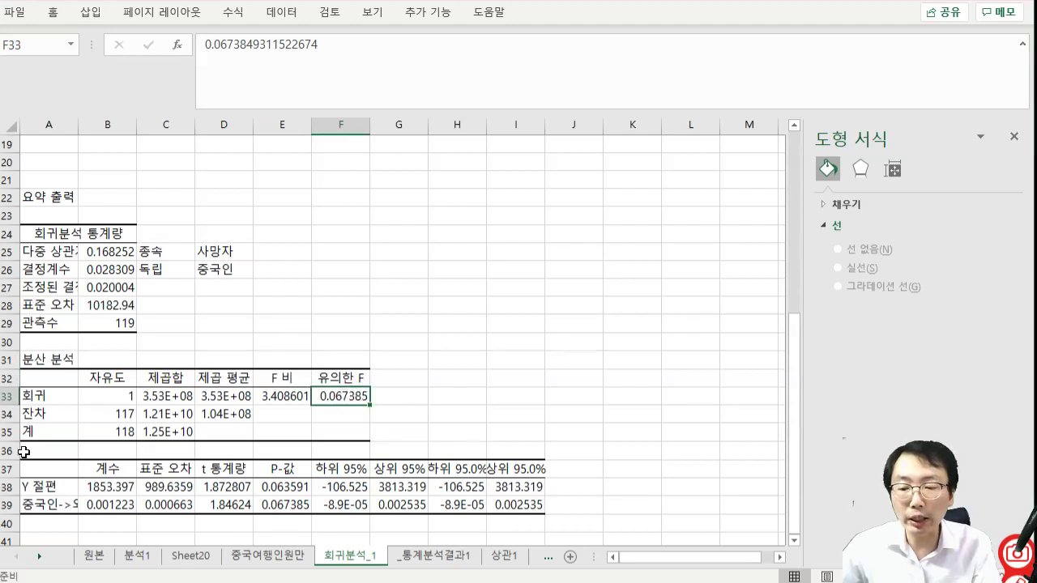
pyautogui.click(25, 451)
pyautogui.click(276, 506)
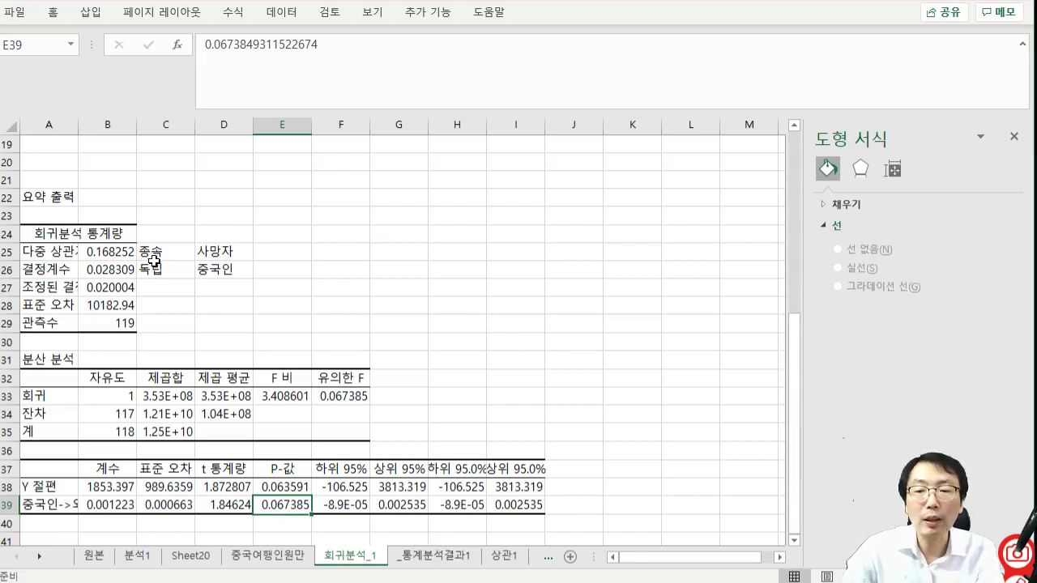
pyautogui.click(226, 271)
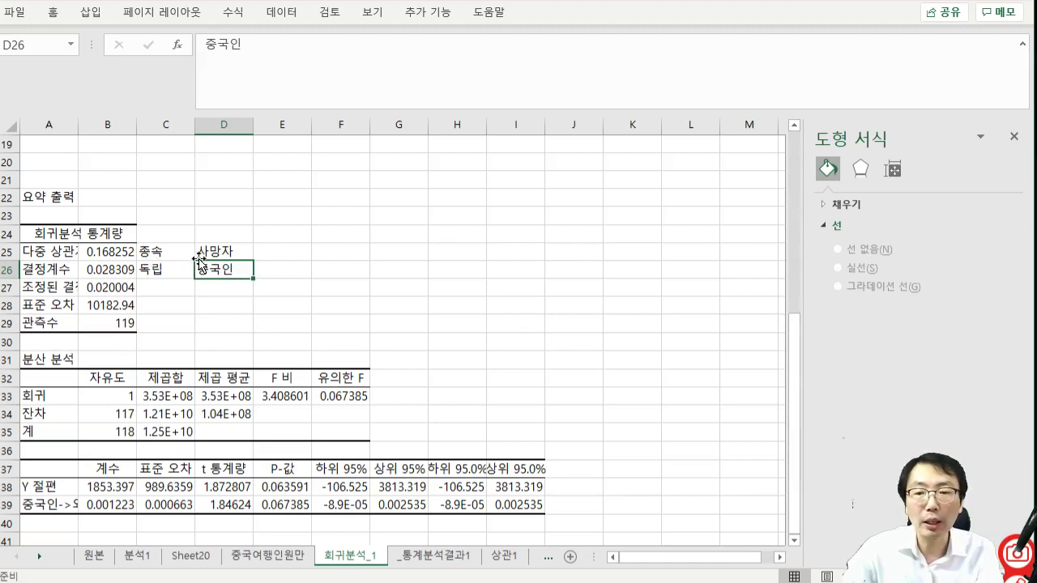
pyautogui.click(223, 253)
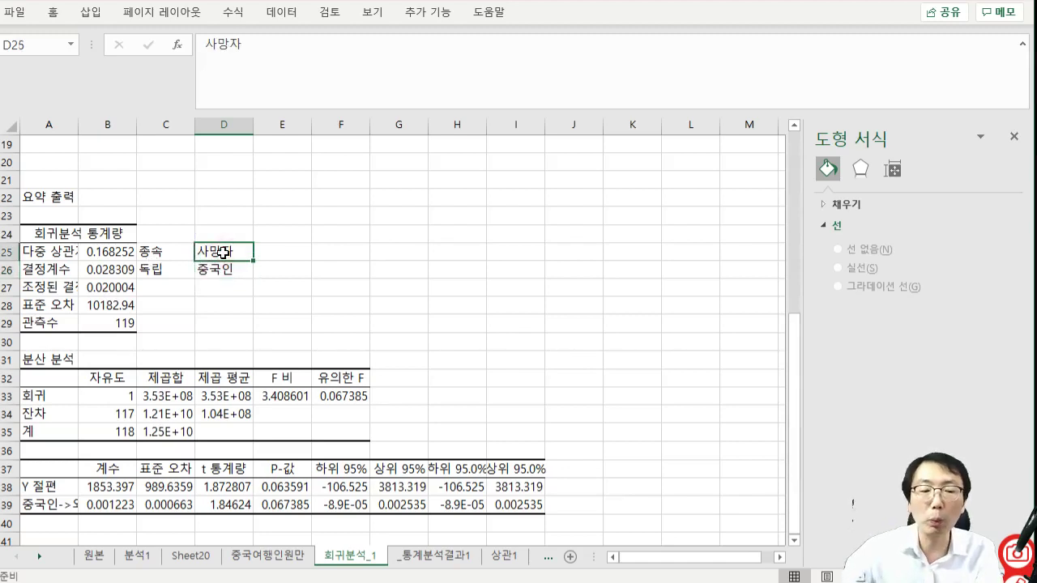
pyautogui.click(470, 300)
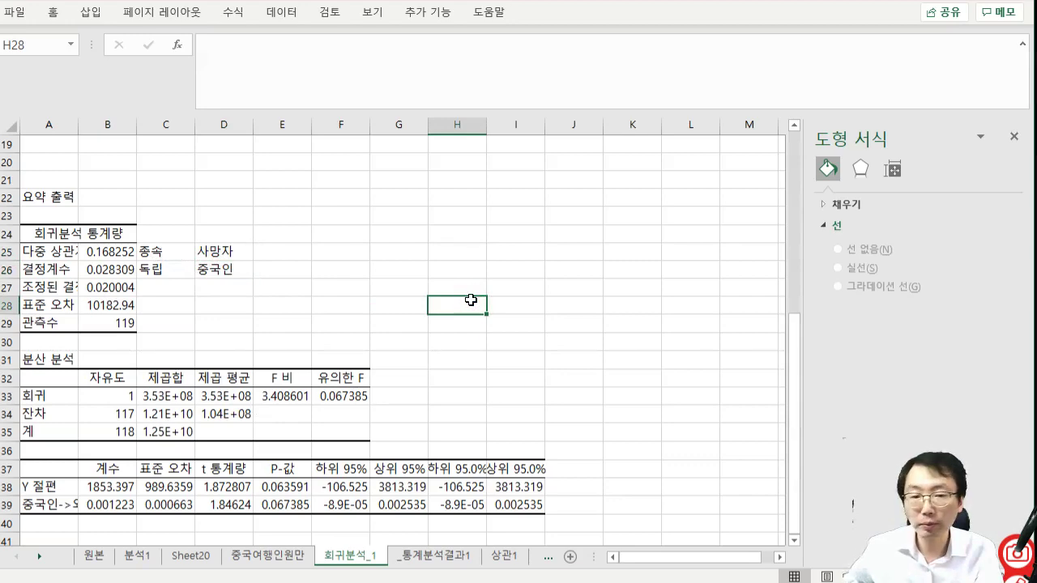
# - Look through the 중국여행인원만, 원본 and 분석1 sheets for the 독감환자수 column and the other country variables
pyautogui.click(260, 558)
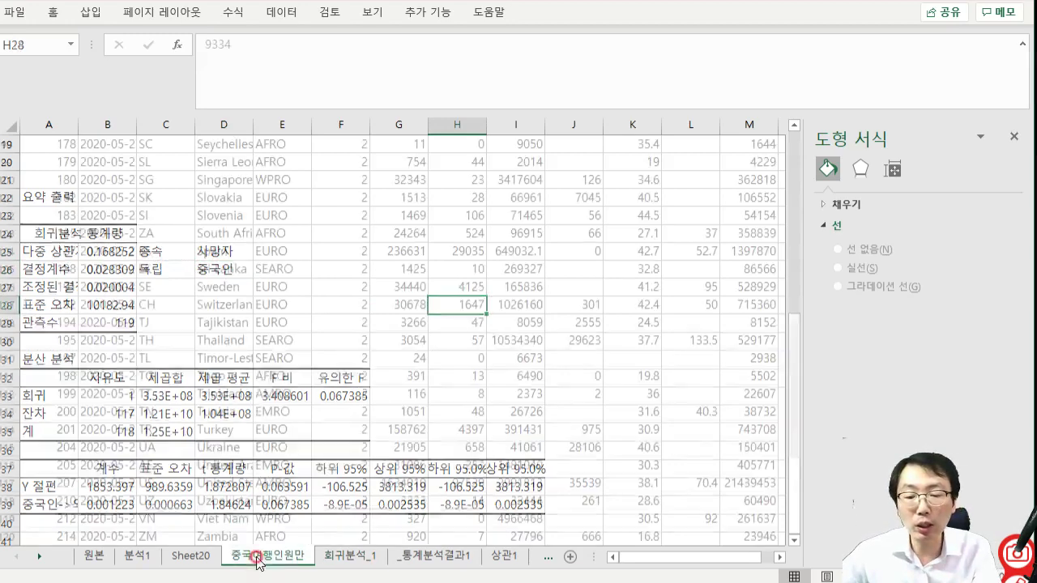
pyautogui.scroll(20, 447, 488)
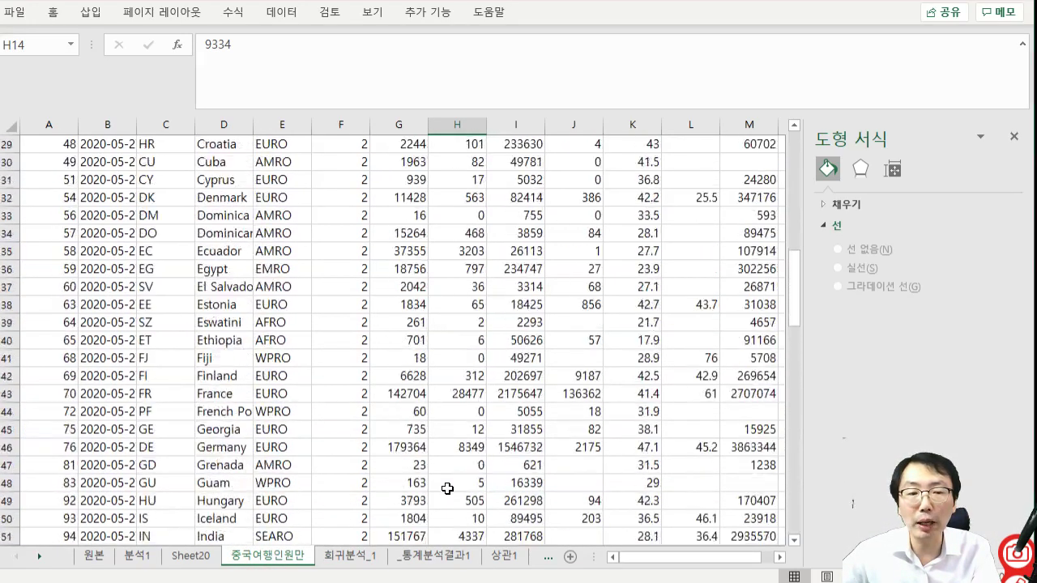
pyautogui.scroll(4, 447, 489)
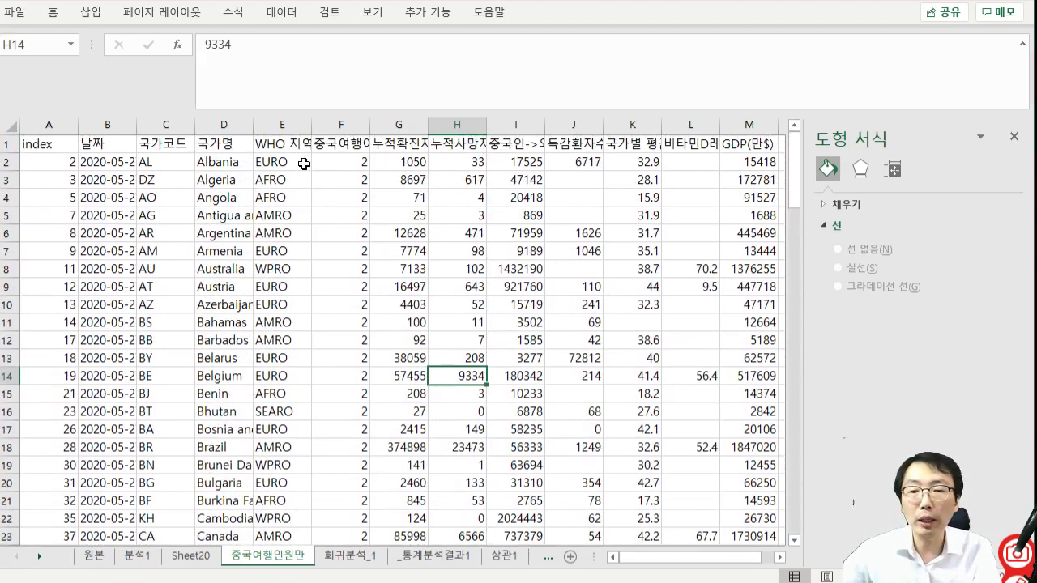
pyautogui.click(292, 163)
pyautogui.click(208, 175)
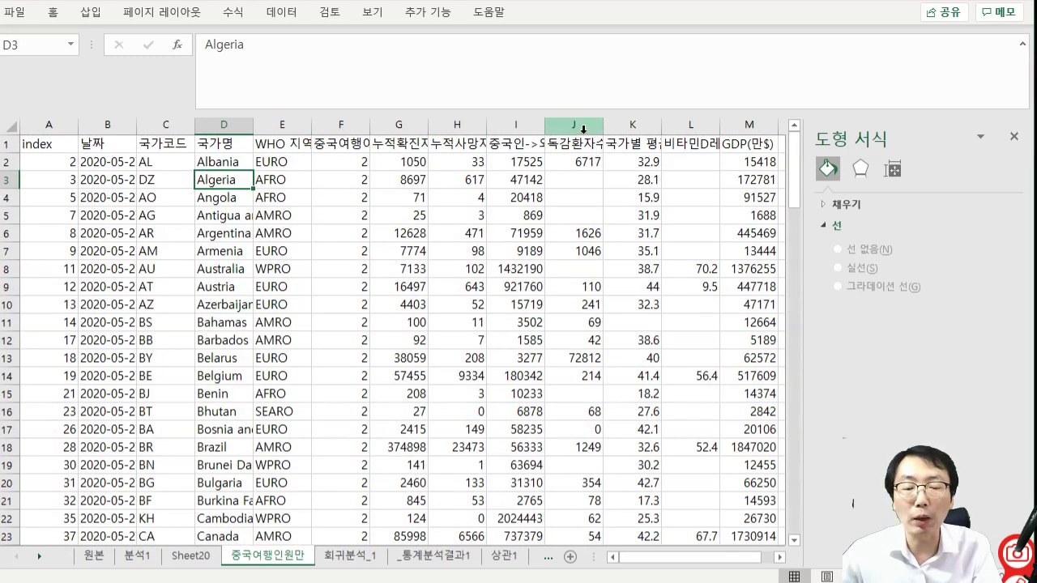
pyautogui.click(87, 557)
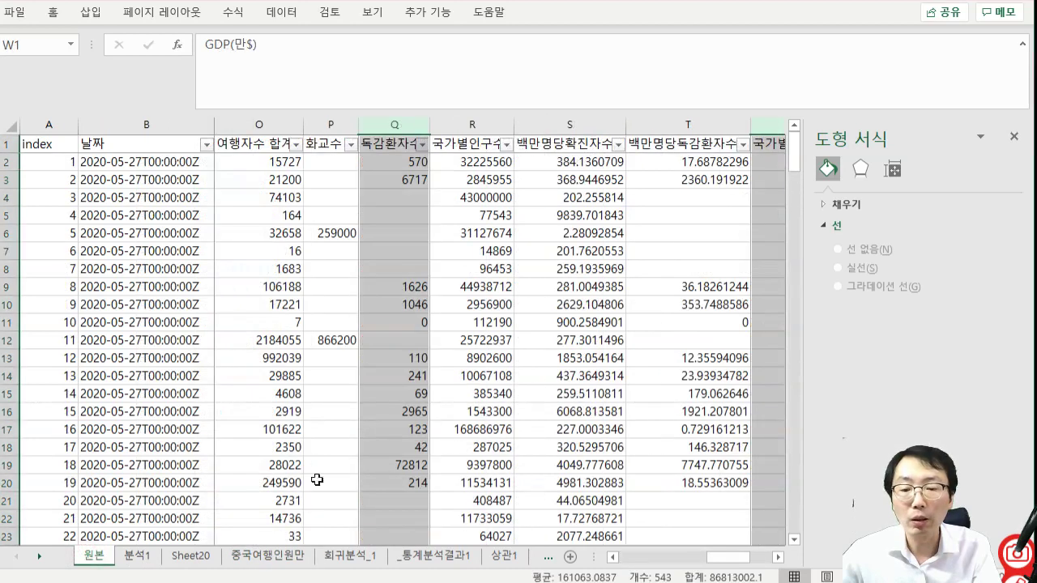
pyautogui.click(151, 557)
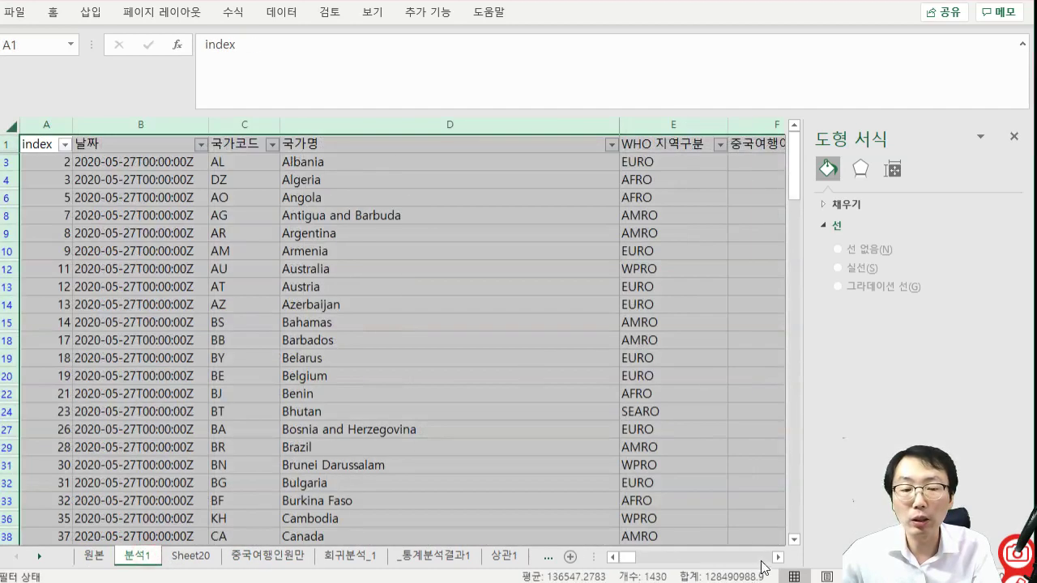
pyautogui.click(95, 557)
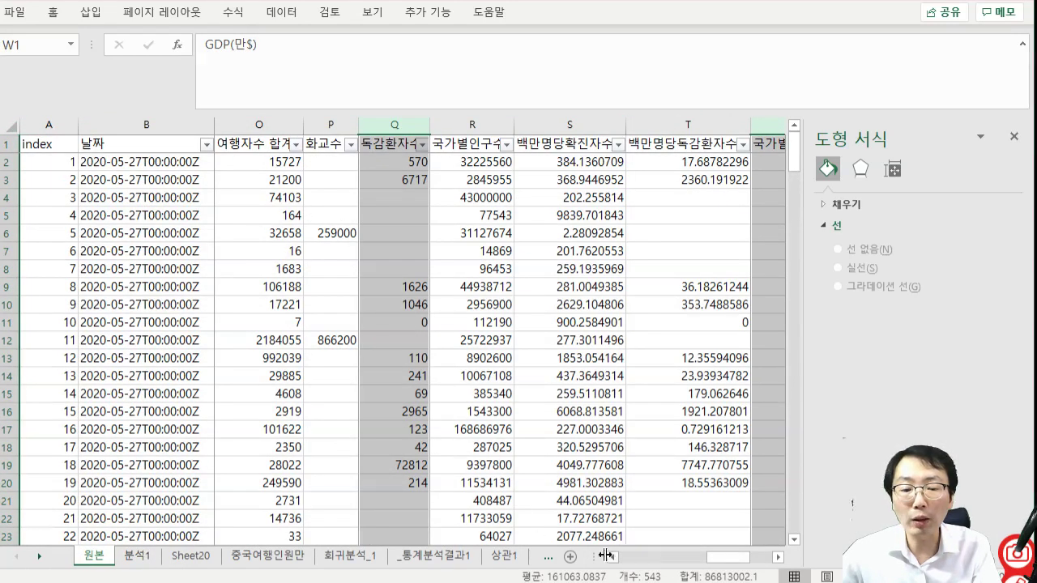
pyautogui.hscroll(-1, 676, 565)
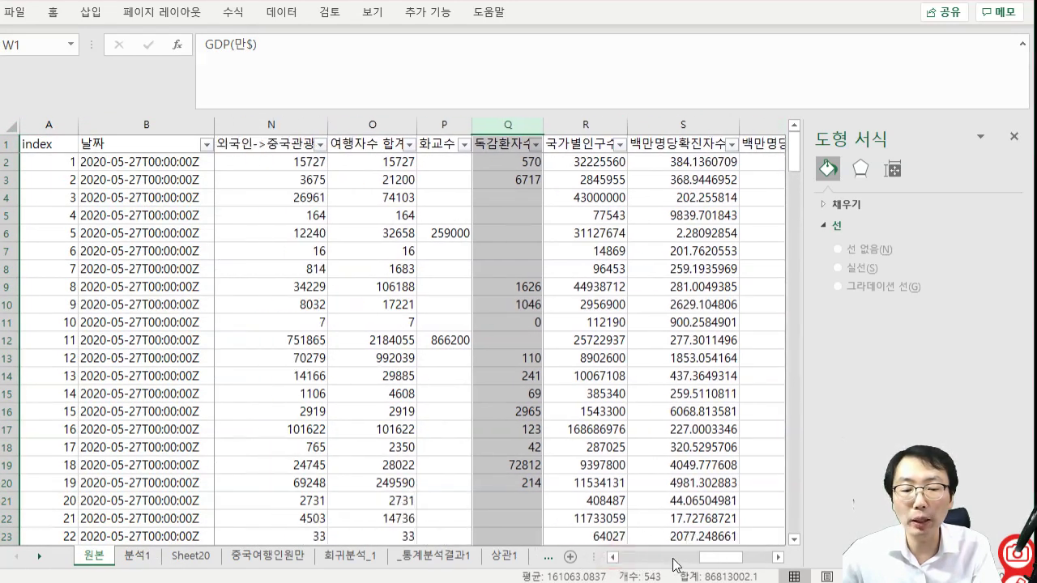
# - Close the 도형 서식 pane and add a new worksheet at the end of the workbook, named 독감_사망
pyautogui.click(1014, 136)
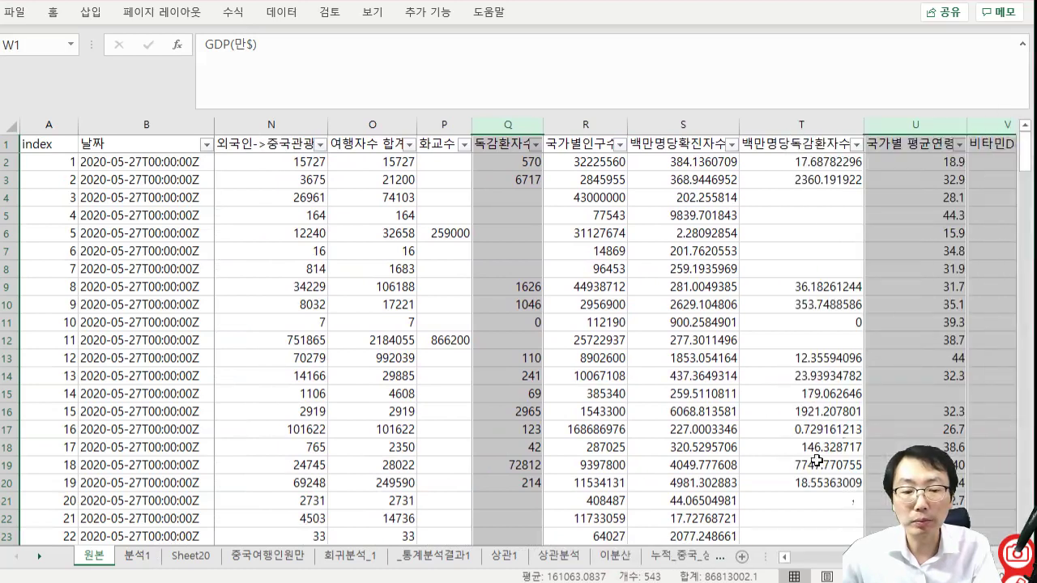
pyautogui.click(741, 557)
pyautogui.moveTo(136, 565)
pyautogui.mouseDown()
pyautogui.moveTo(768, 562)
pyautogui.moveTo(726, 564)
pyautogui.moveTo(759, 548)
pyautogui.moveTo(643, 556)
pyautogui.moveTo(603, 573)
pyautogui.mouseUp()
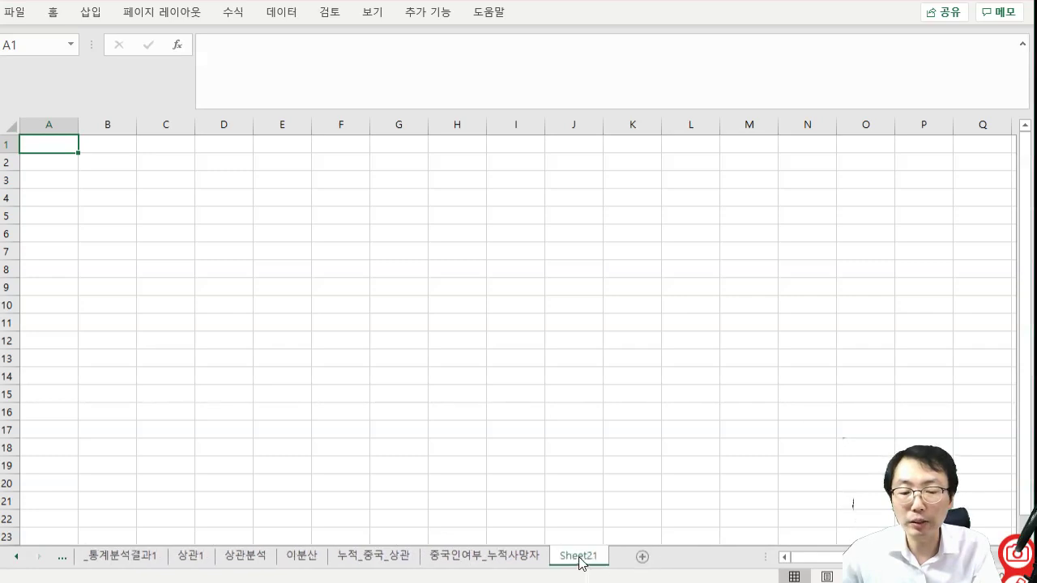
pyautogui.doubleClick(578, 559)
pyautogui.write('독립')
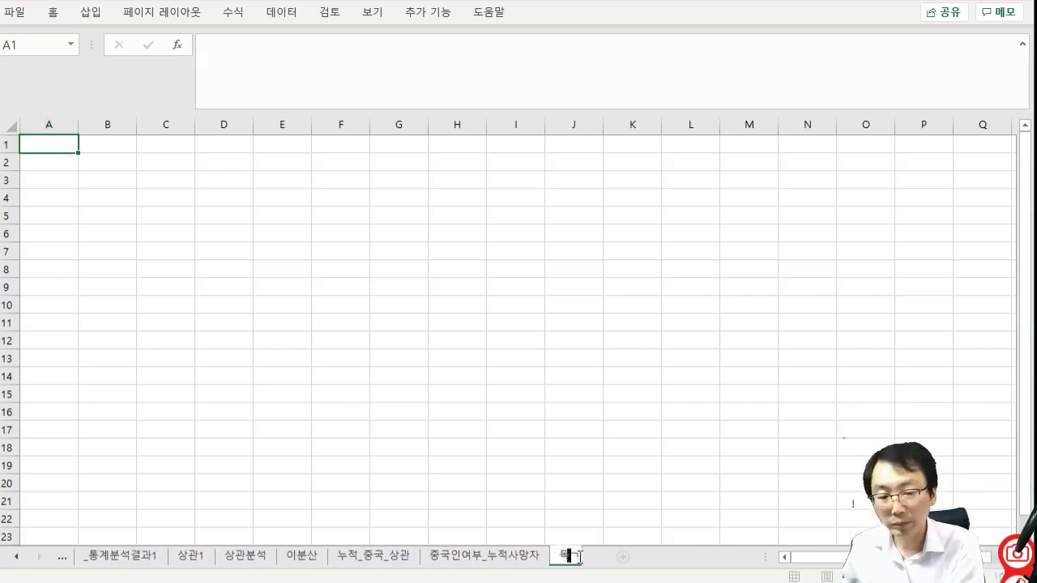
pyautogui.write('감_사망')
pyautogui.press('Return')
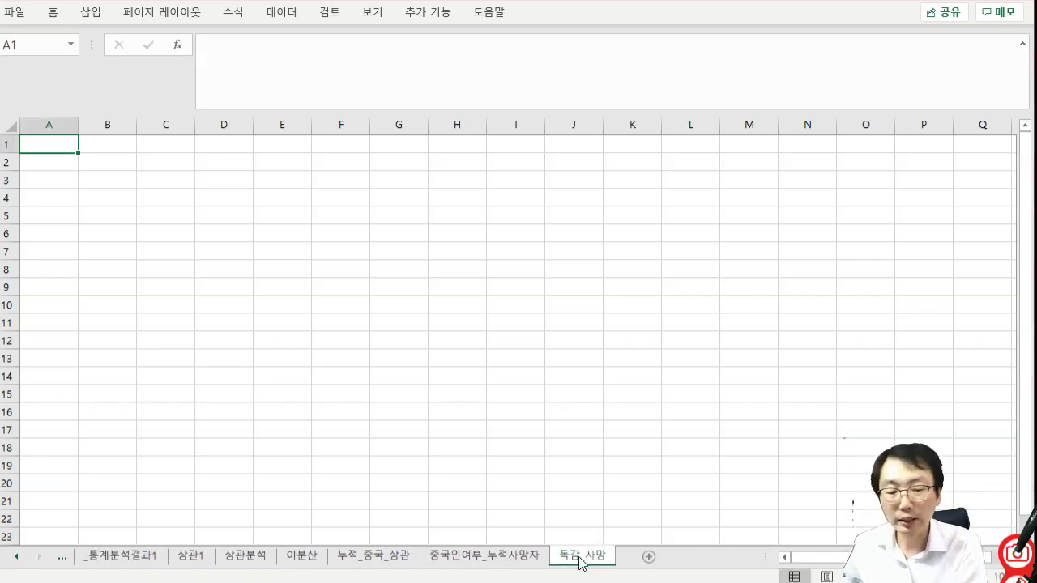
# - Copy the 누적확진자, 누적사망자 and 독감환자수 columns (G, I and Q) from the 원본 sheet
pyautogui.click(17, 557)
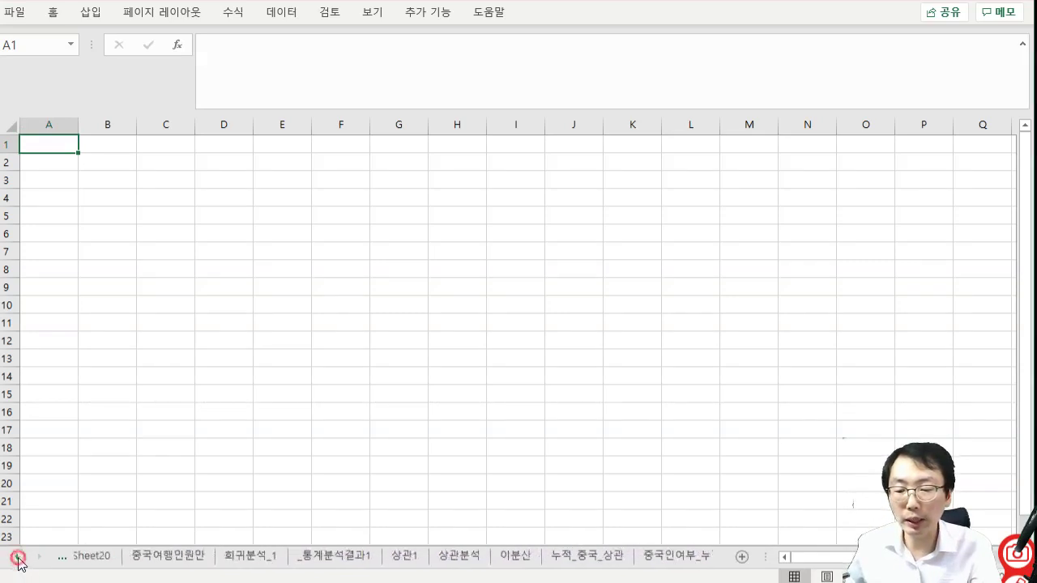
pyautogui.click(94, 557)
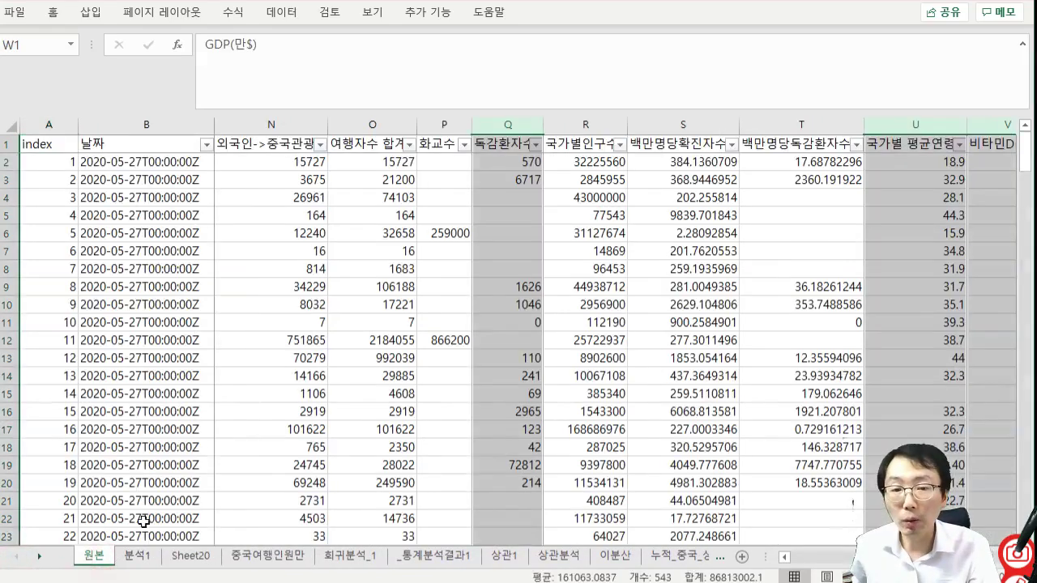
pyautogui.click(710, 246)
pyautogui.press('Left')
pyautogui.press('Left')
pyautogui.press('Left')
pyautogui.press('Left')
pyautogui.press('Left')
pyautogui.press('Left')
pyautogui.press('Left')
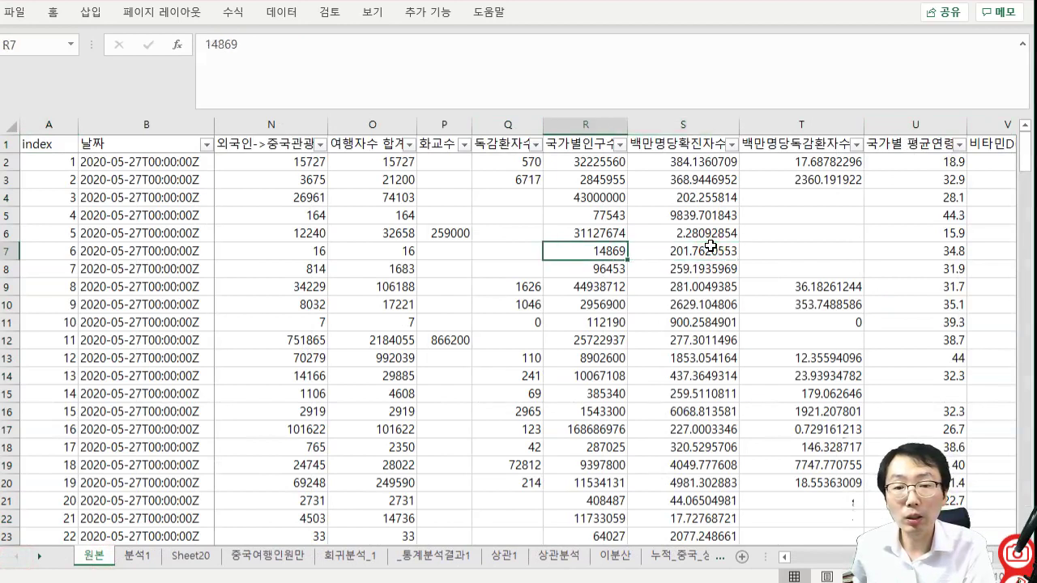
pyautogui.press('Left')
pyautogui.press('Left')
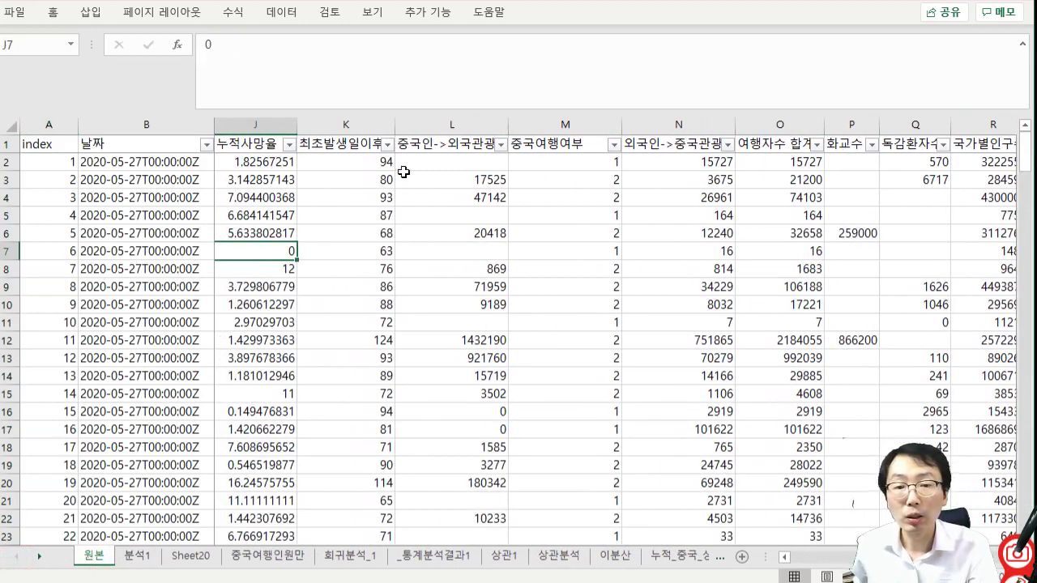
pyautogui.click(288, 145)
pyautogui.click(273, 467)
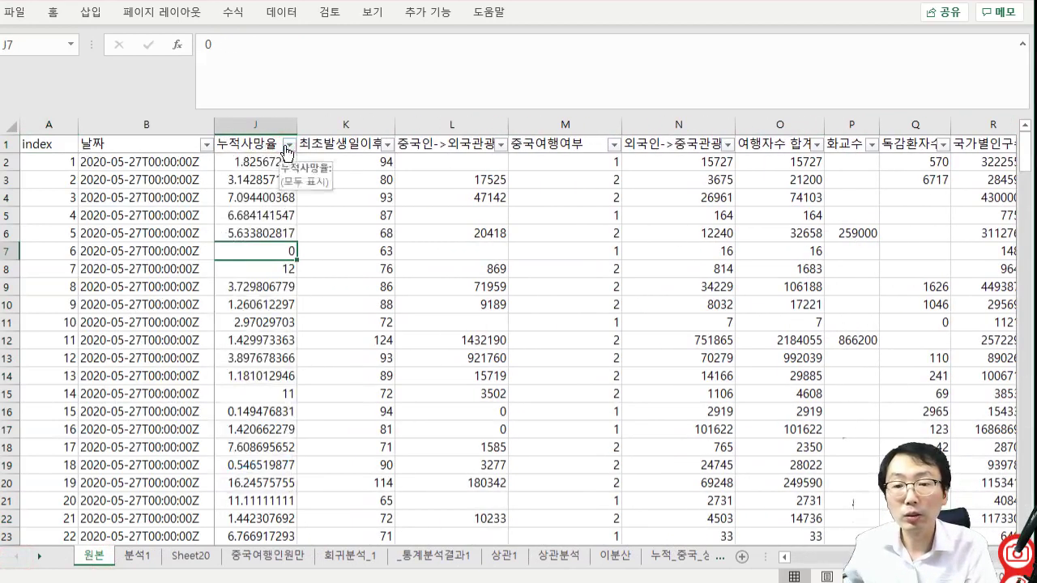
pyautogui.press('Left')
pyautogui.press('Left')
pyautogui.press('Left')
pyautogui.click(253, 127)
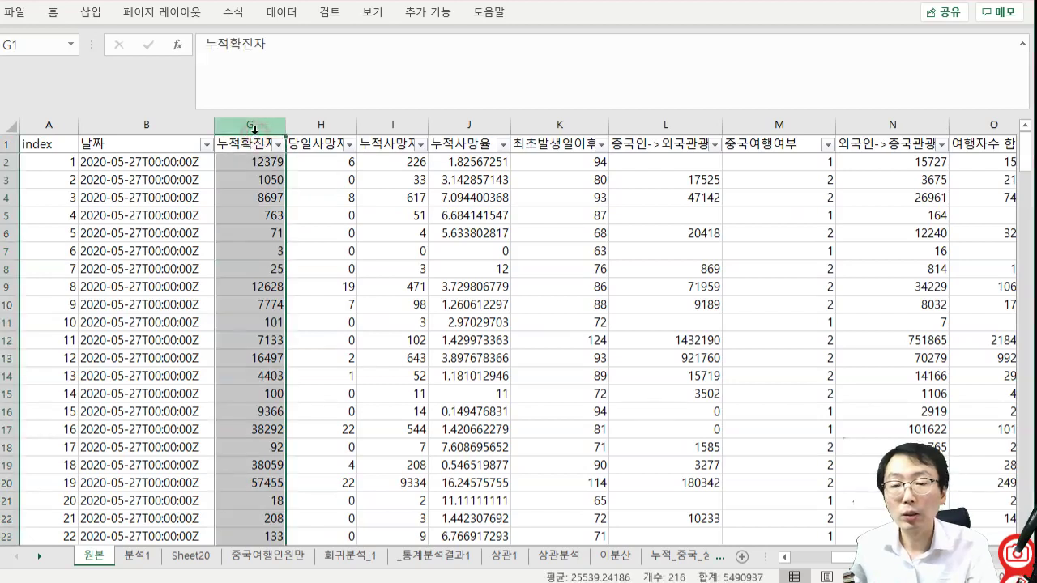
pyautogui.press('Left')
pyautogui.press('Left')
pyautogui.press('Left')
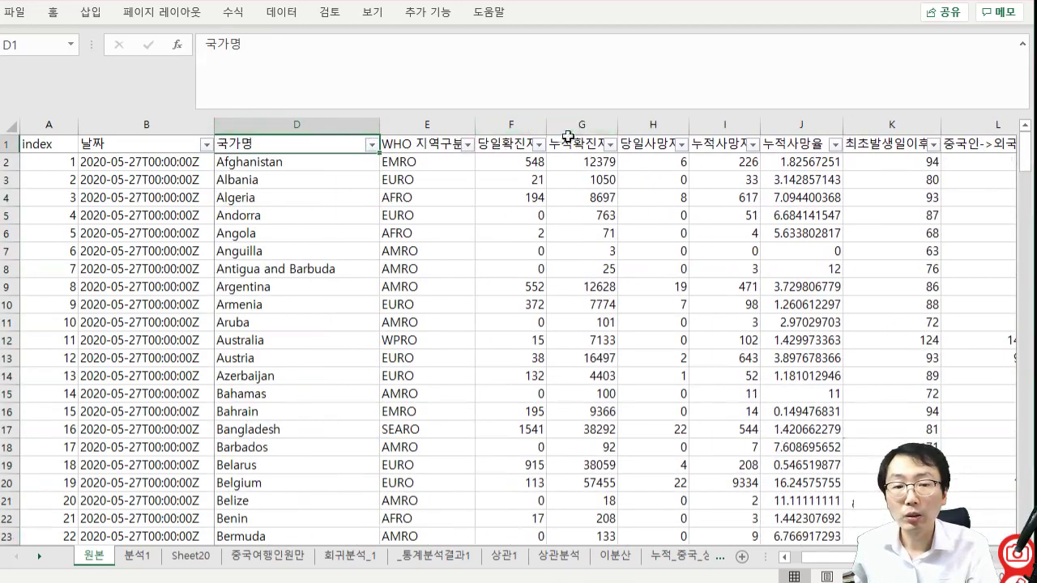
pyautogui.click(581, 130)
pyautogui.keyDown('ctrl'); pyautogui.click(720, 126); pyautogui.keyUp('ctrl')
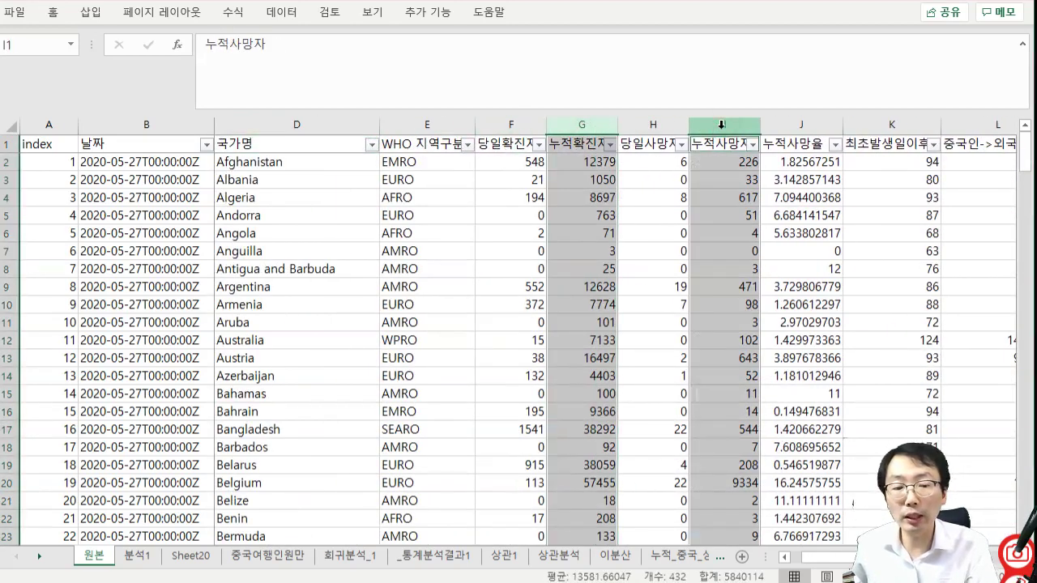
pyautogui.moveTo(842, 555); pyautogui.dragTo(848, 555)
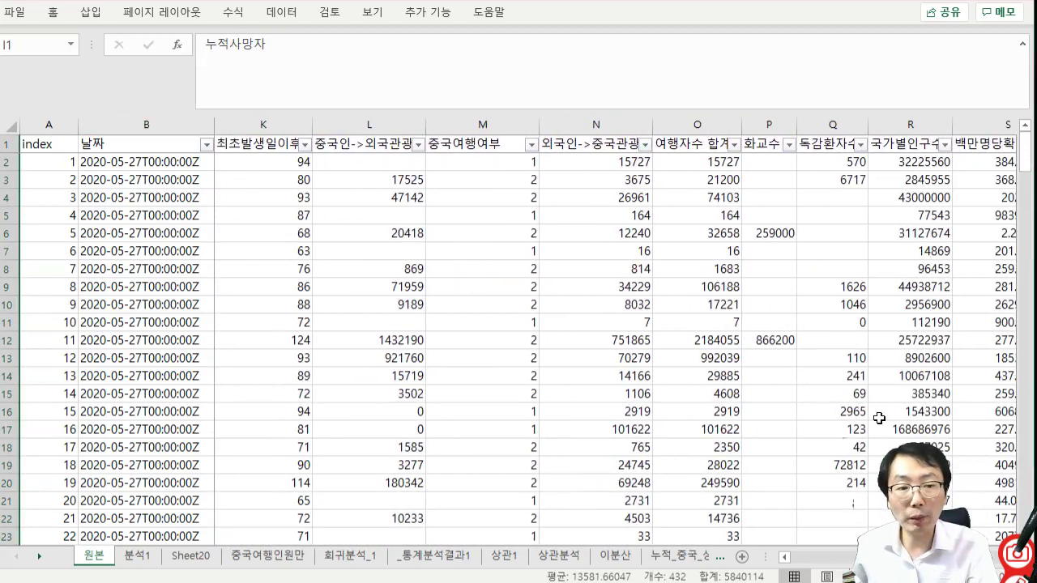
pyautogui.click(835, 124)
pyautogui.hotkey('ctrl', 'c')
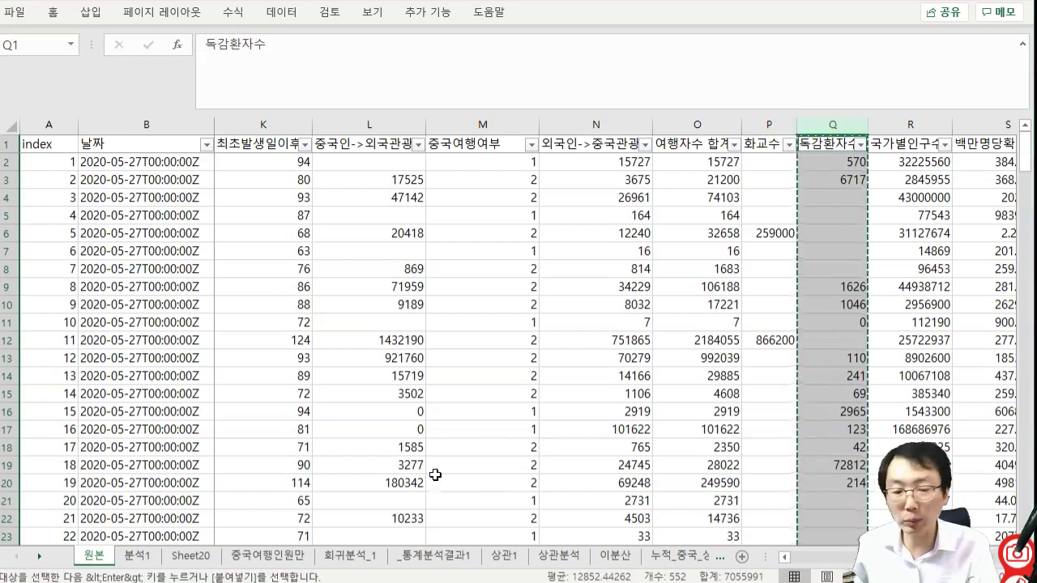
# - Paste the copied columns into the 독감_사망 sheet starting at A1
pyautogui.click(40, 557)
pyautogui.click(43, 557)
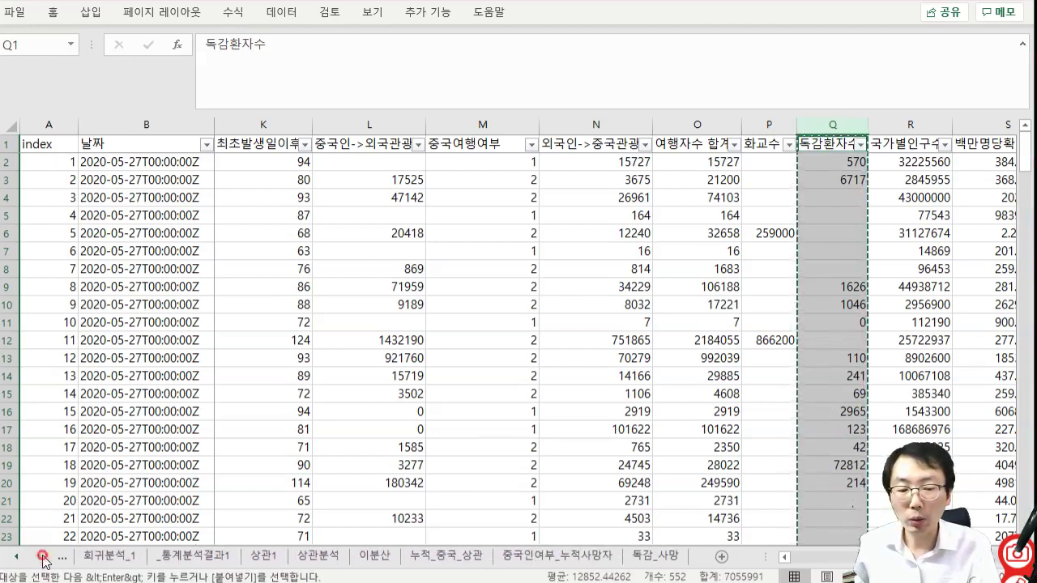
pyautogui.click(669, 557)
pyautogui.hotkey('ctrl', 'v')
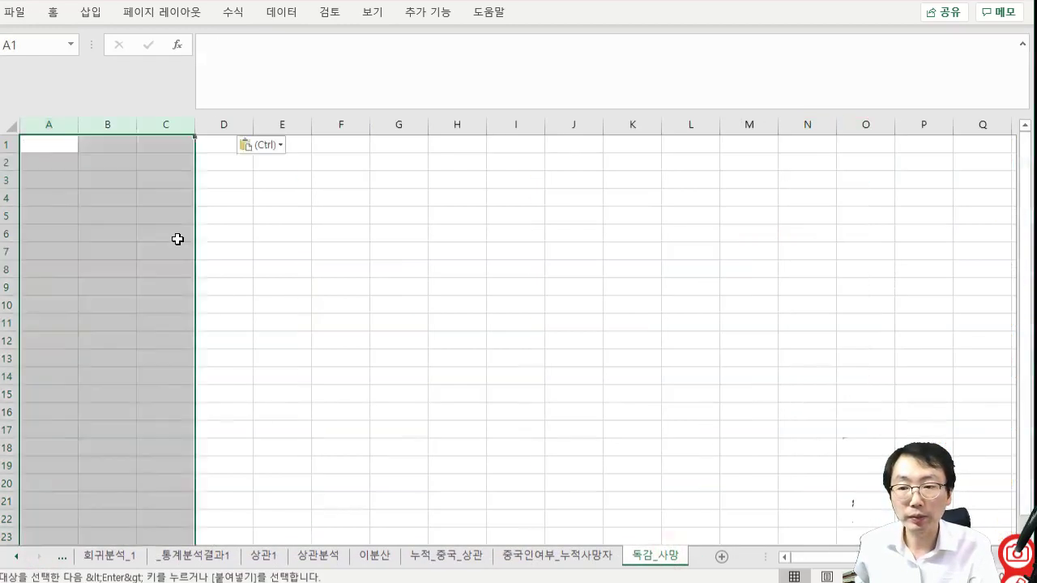
pyautogui.click(250, 248)
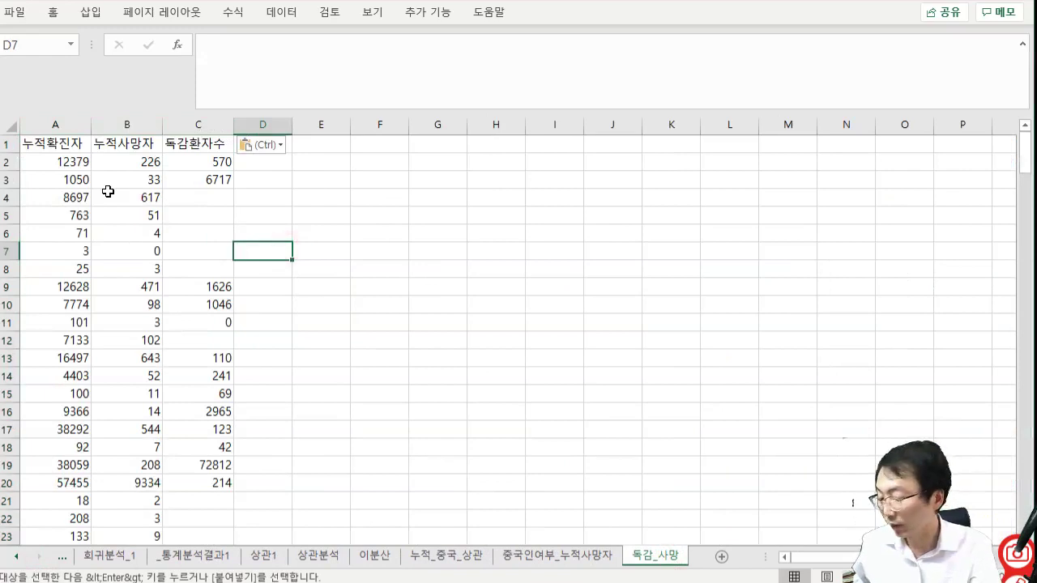
# - Add filters to the headers of the 독감_사망 data and freeze the header row
pyautogui.hotkey('ctrl', 'a')
pyautogui.click(39, 158)
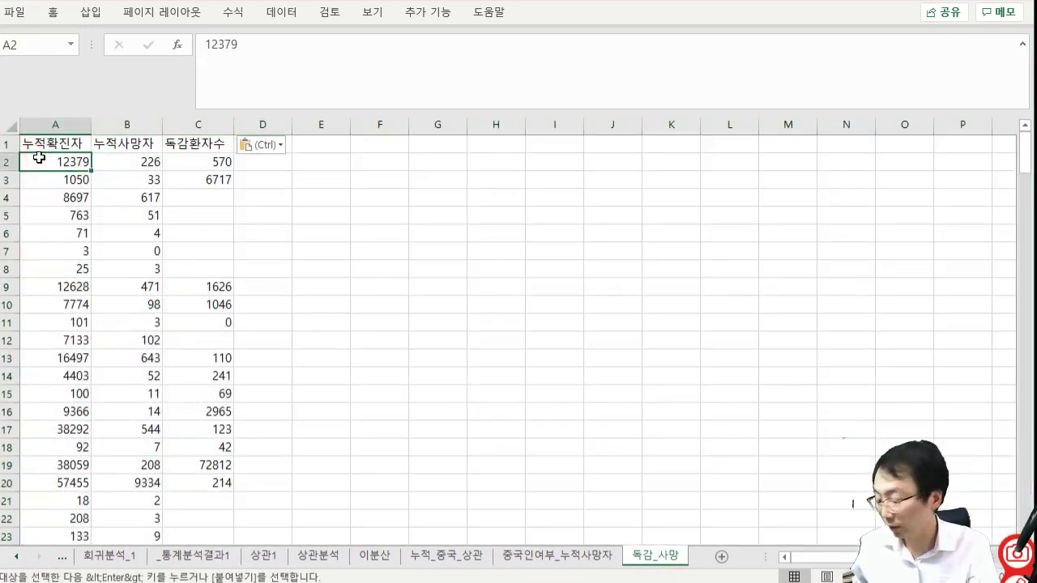
pyautogui.hotkey('ctrl', 'a')
pyautogui.hotkey('ctrl', 'shift', 'l')
pyautogui.click(40, 162)
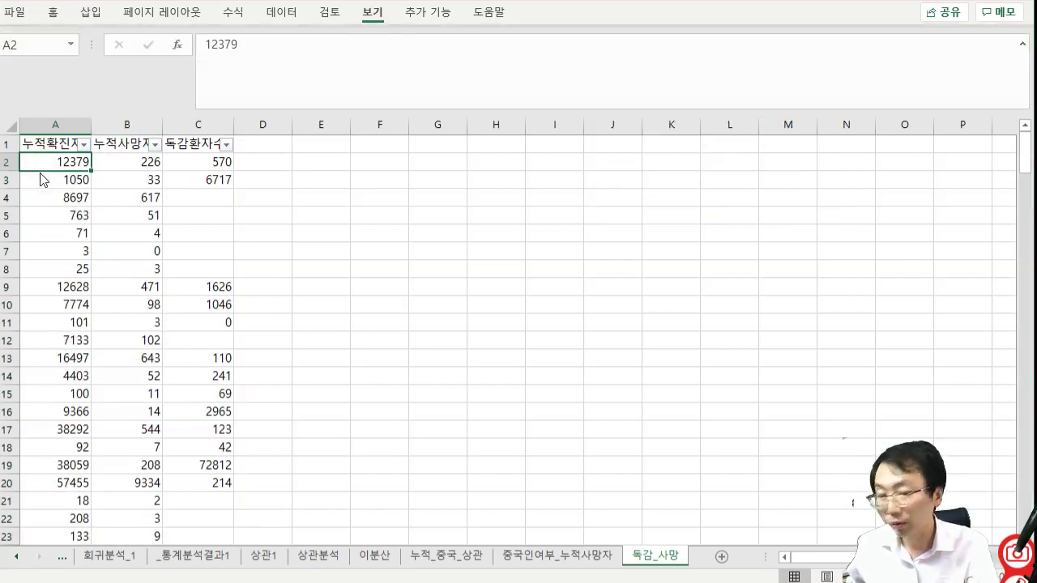
pyautogui.click(308, 254)
pyautogui.click(11, 160)
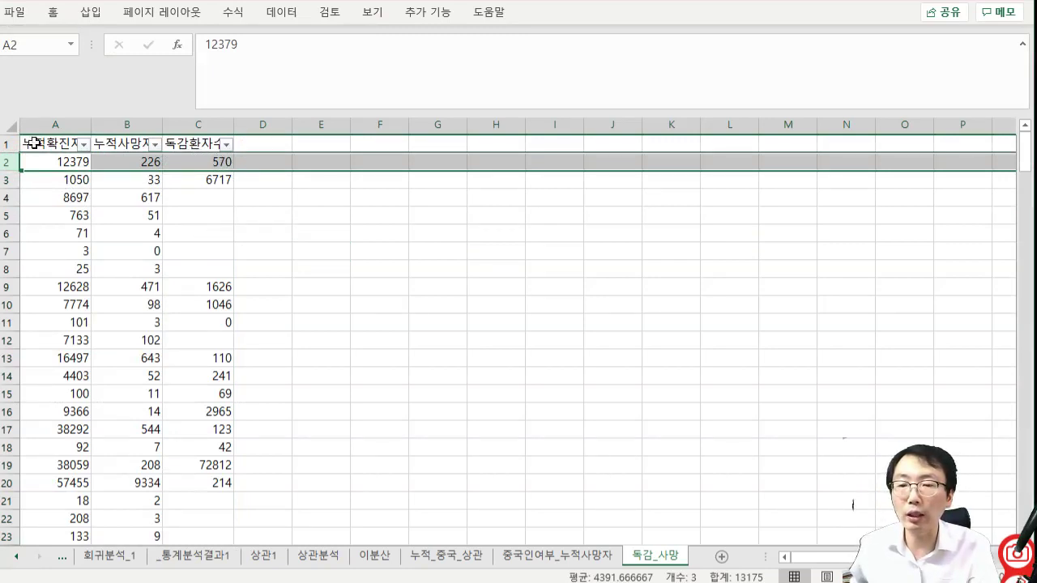
# - Sort the whole 독감_사망 sheet by 독감환자수 cell values in descending order (내림차순), treating the first row as headers
pyautogui.click(11, 125)
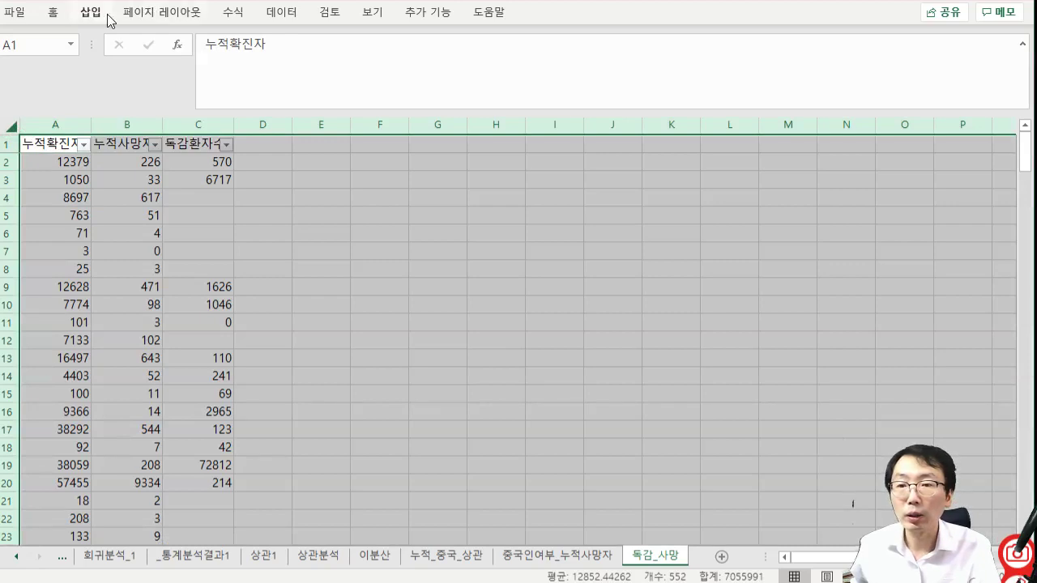
pyautogui.click(300, 20)
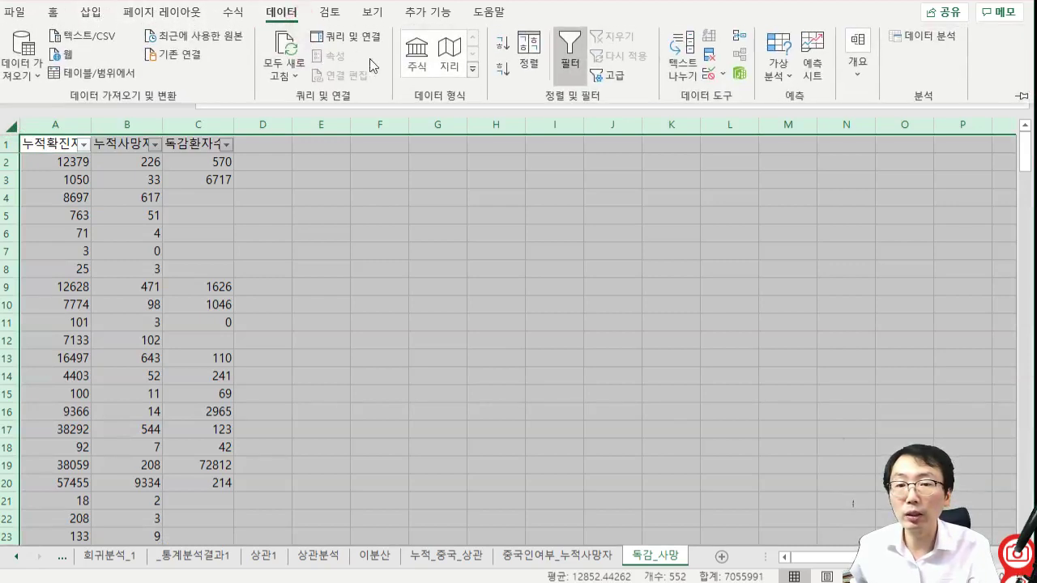
pyautogui.click(527, 57)
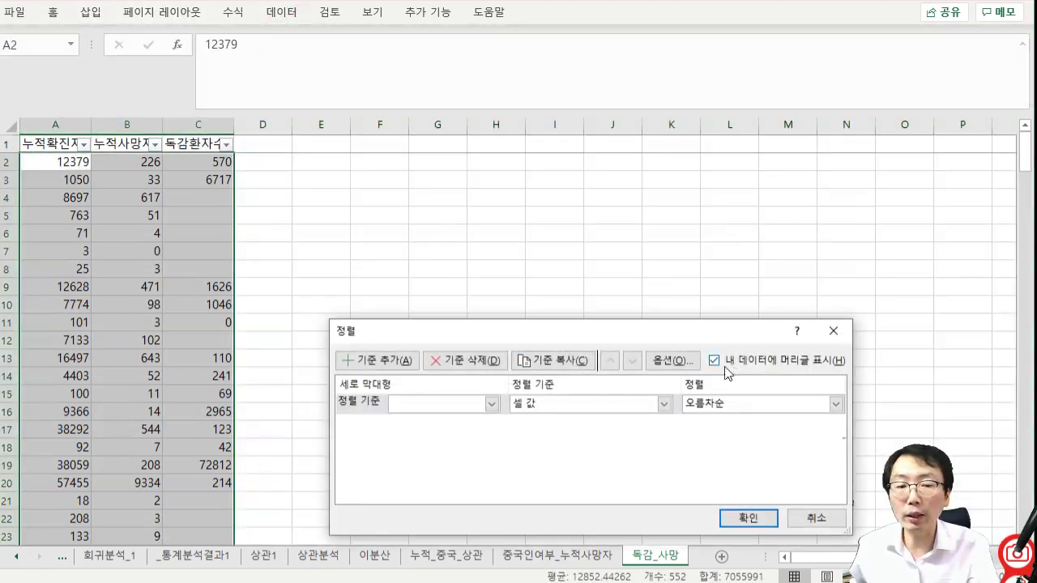
pyautogui.click(491, 403)
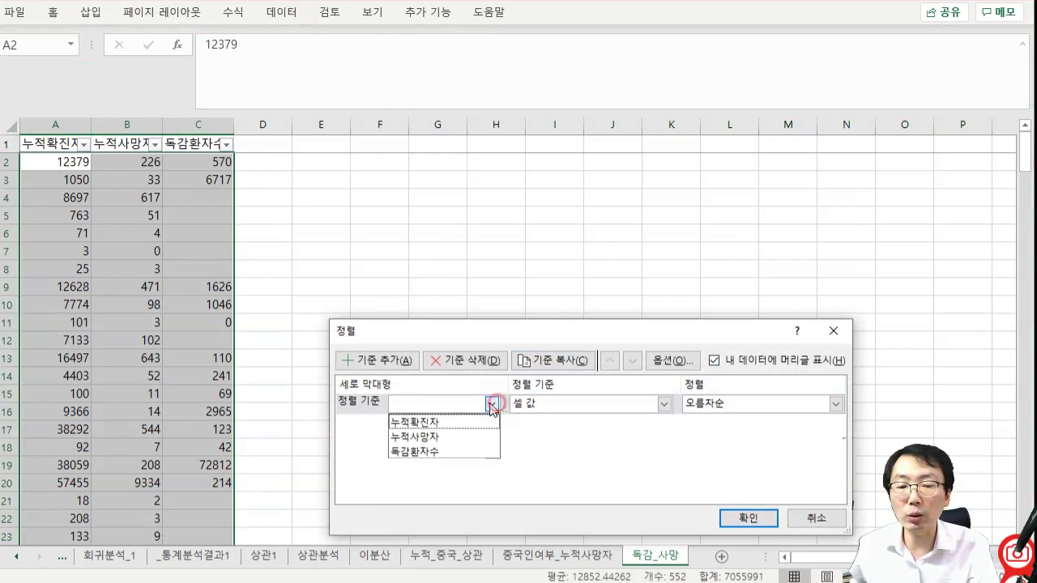
pyautogui.click(476, 447)
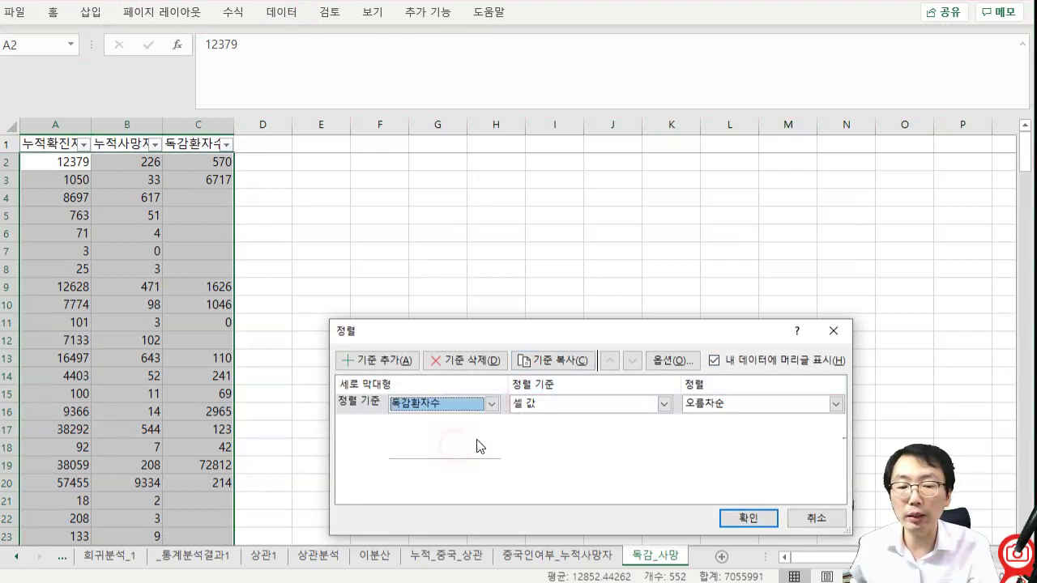
pyautogui.click(835, 404)
pyautogui.click(771, 442)
pyautogui.click(747, 518)
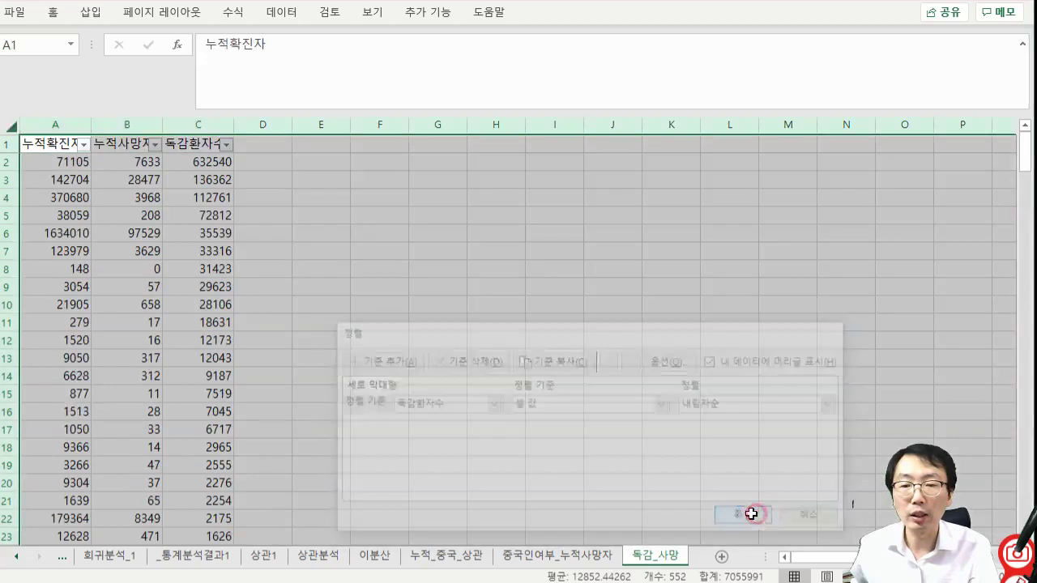
# - Delete all rows from row 121 down in 독감_사망, where 독감환자수 is blank, and return to the first data row
pyautogui.click(210, 272)
pyautogui.hotkey('ctrl', 'Down')
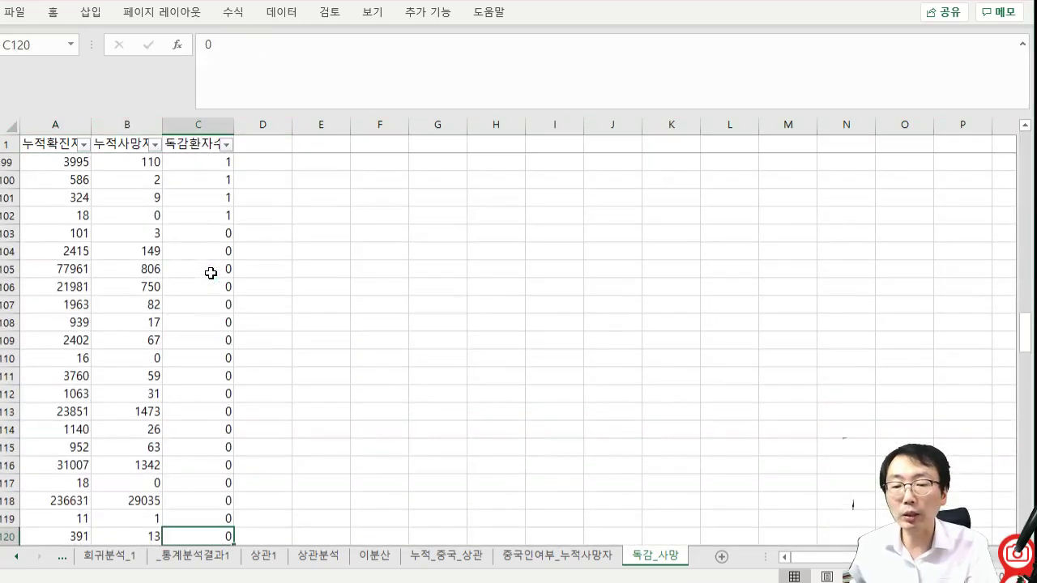
pyautogui.scroll(-4, 258, 316)
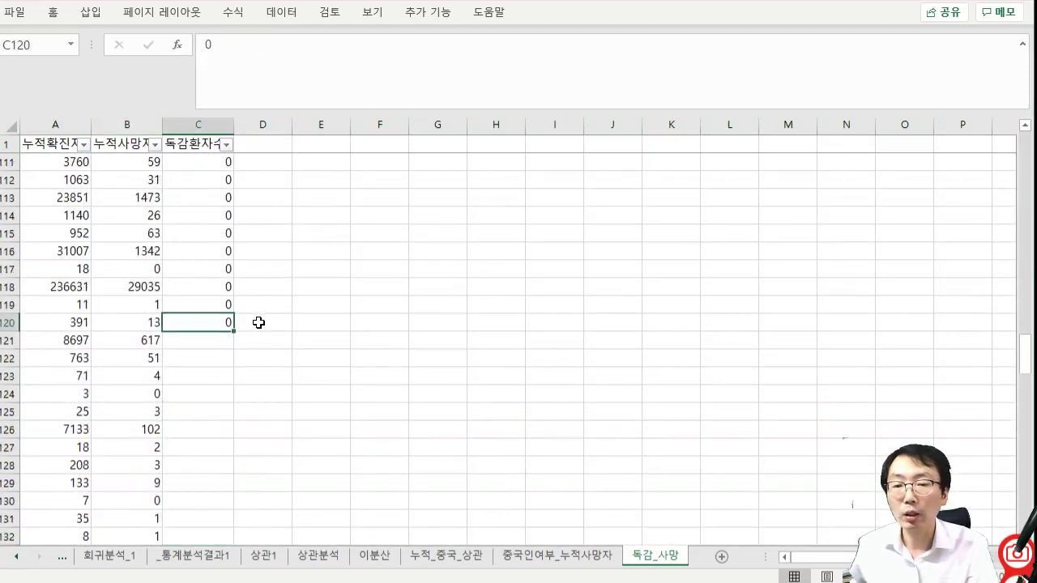
pyautogui.click(4, 340)
pyautogui.hotkey('ctrl', 'shift', 'Down')
pyautogui.hotkey('ctrl', '-')
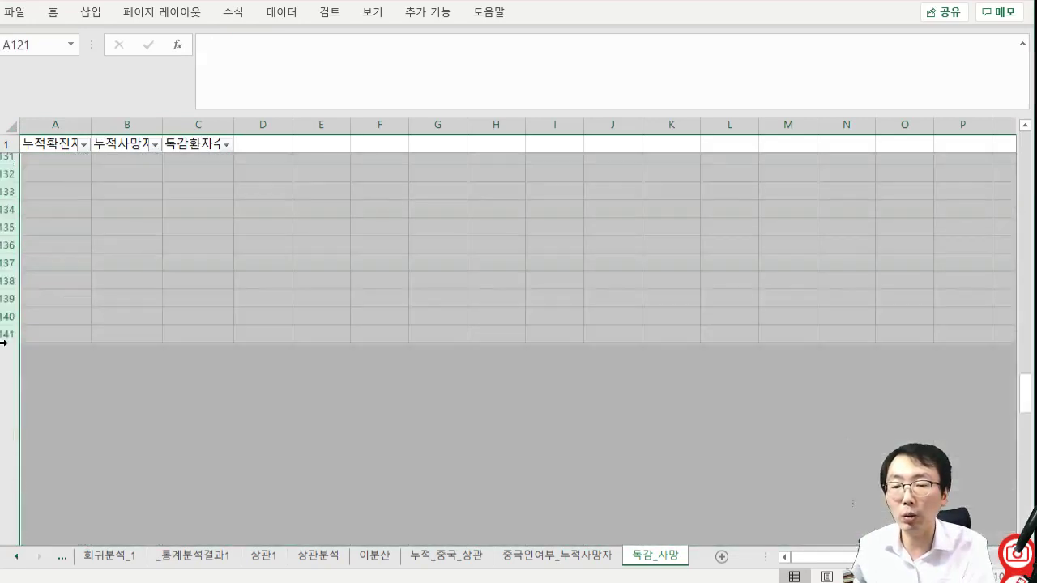
pyautogui.hotkey('ctrl', 'Up')
pyautogui.hotkey('ctrl', 'Up')
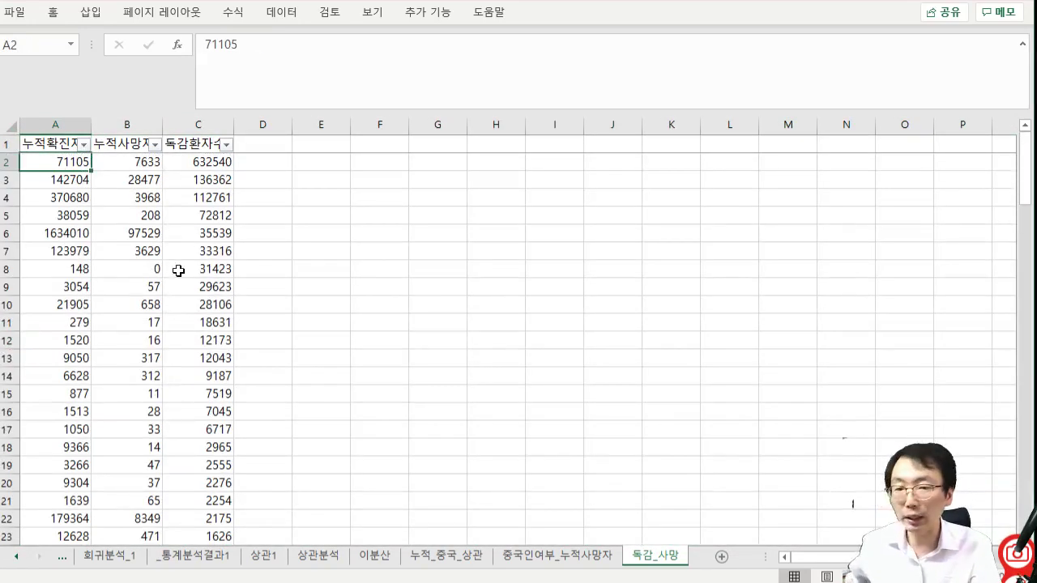
# - Run a correlation analysis (상관 분석) on columns A to C with first-row labels, output to a new worksheet
pyautogui.click(90, 12)
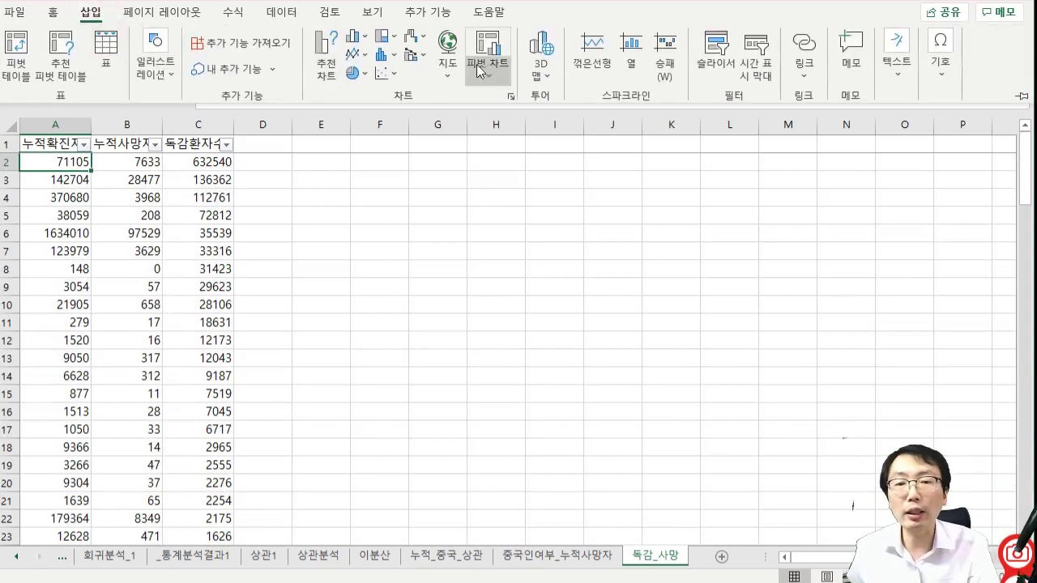
pyautogui.press('Escape')
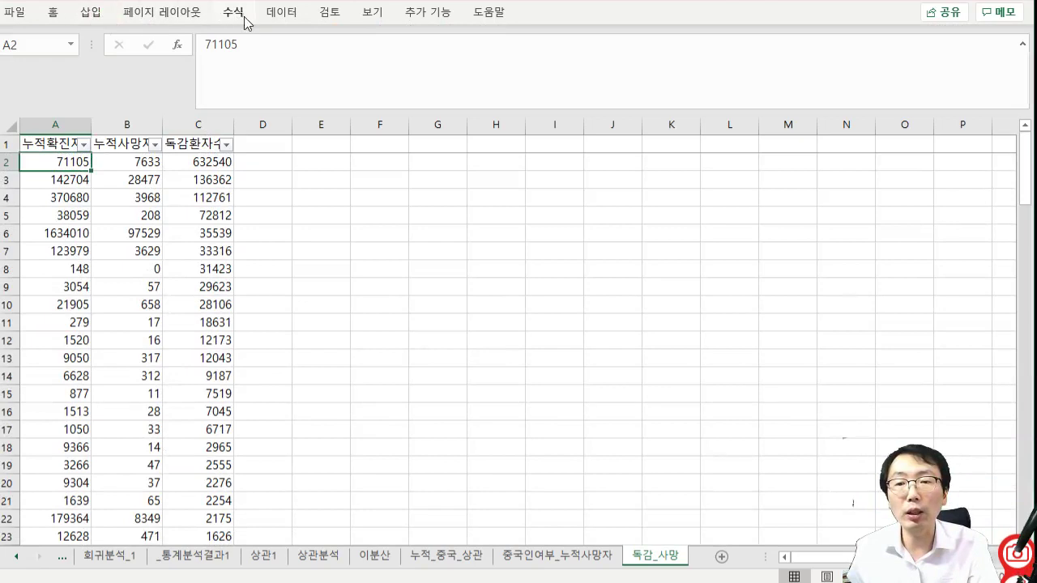
pyautogui.click(275, 12)
pyautogui.click(931, 36)
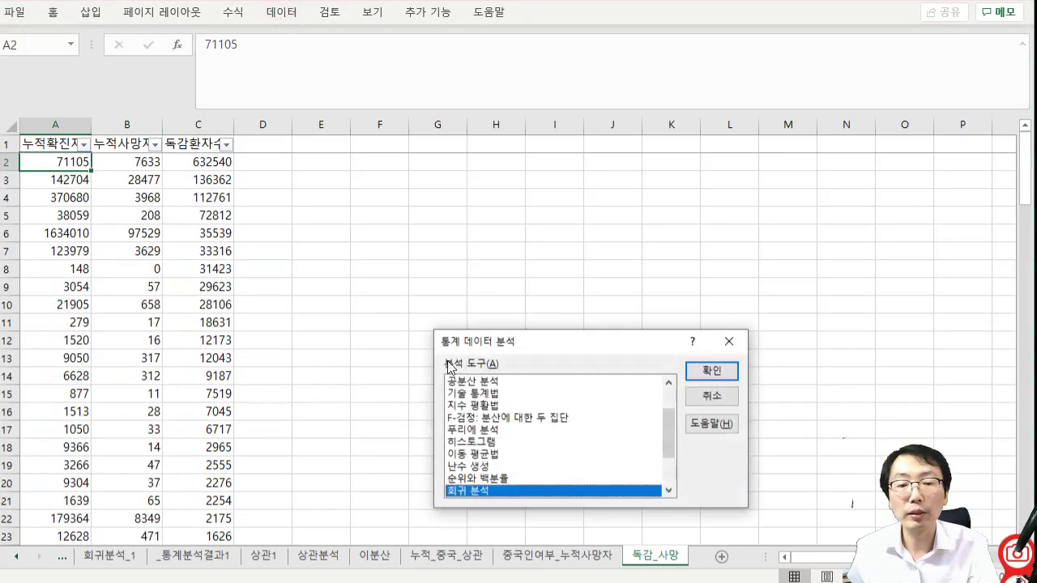
pyautogui.scroll(3, 620, 424)
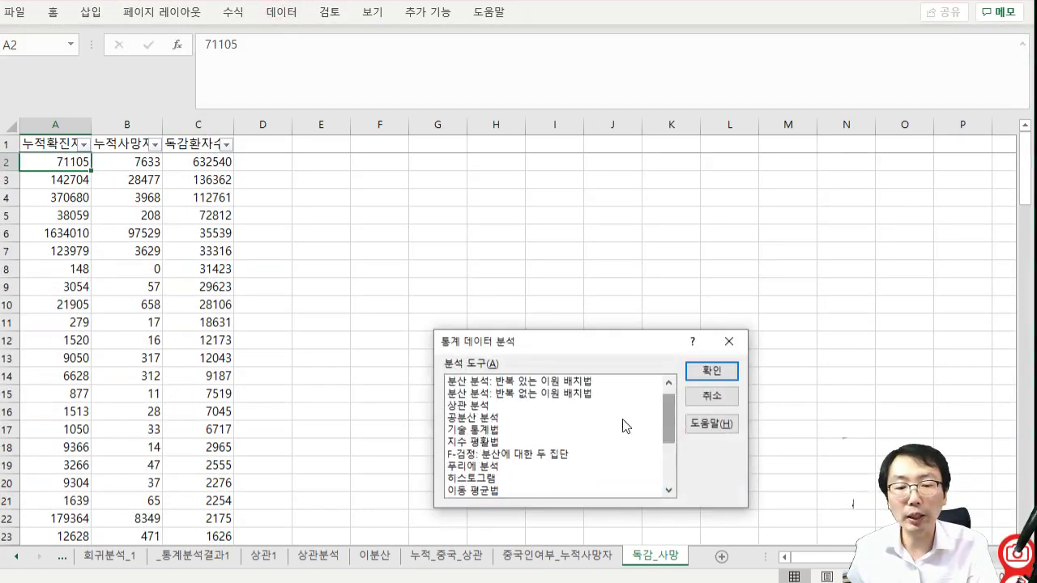
pyautogui.click(518, 413)
pyautogui.doubleClick(518, 413)
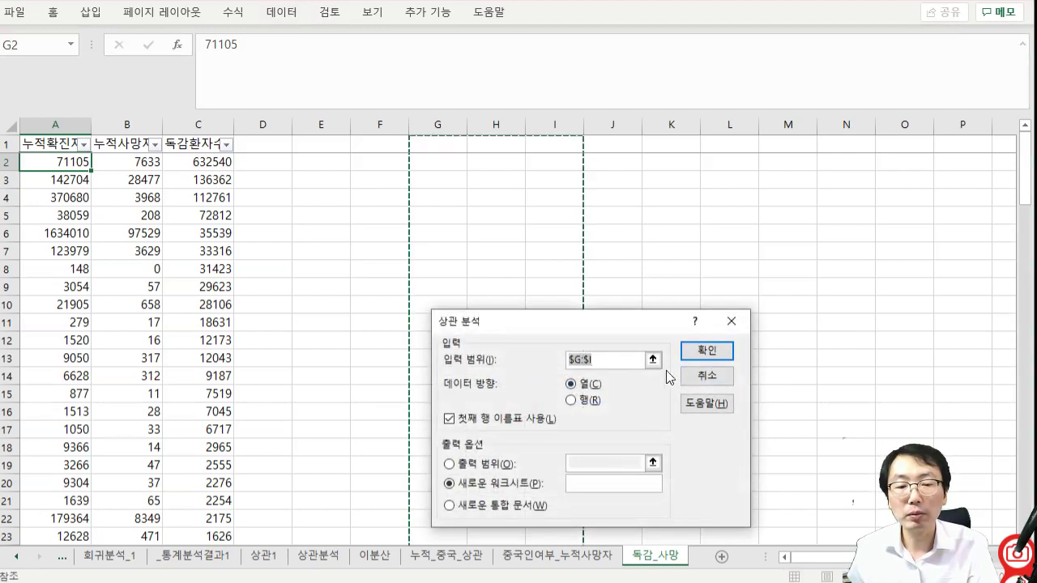
pyautogui.moveTo(55, 124); pyautogui.dragTo(206, 123)
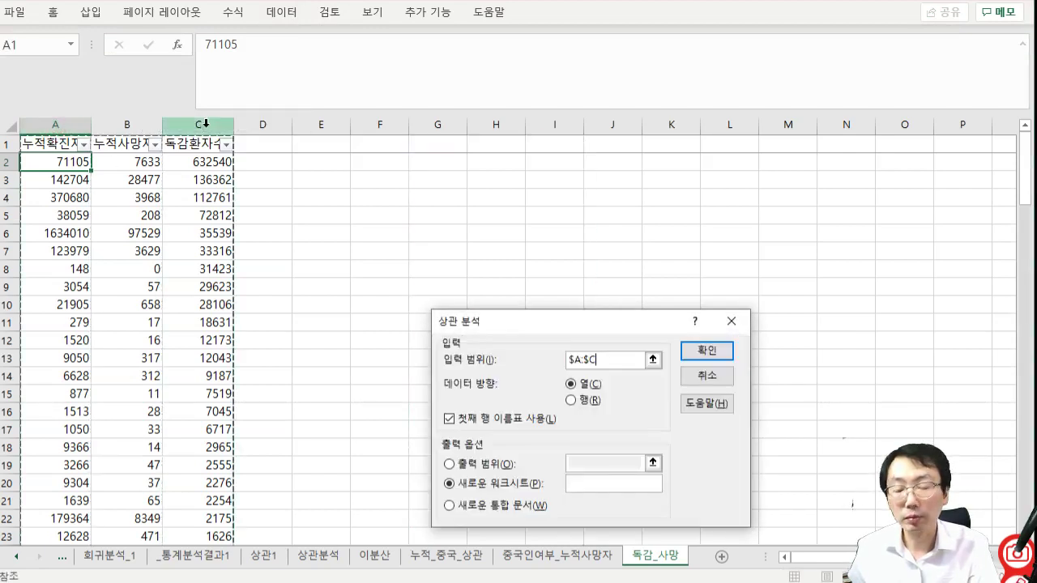
pyautogui.press('Return')
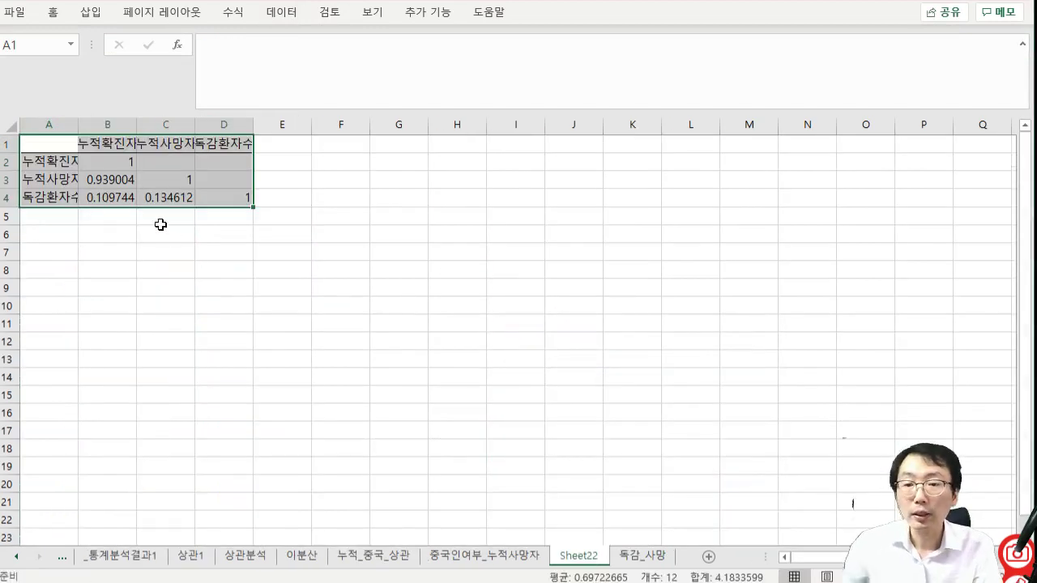
pyautogui.click(40, 197)
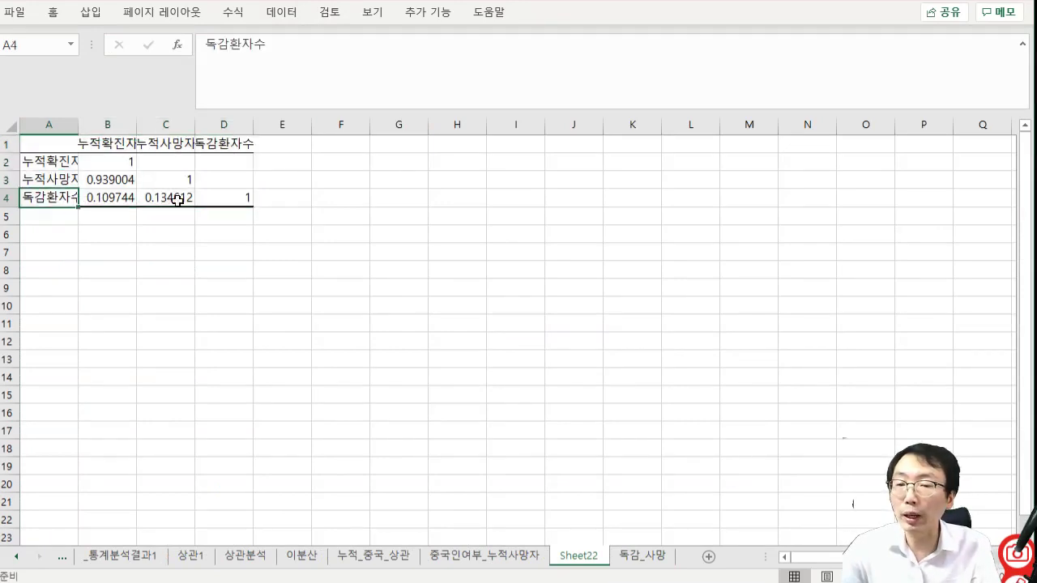
# - Start a regression analysis (회귀 분석) on the 독감_사망 sheet with the whole 누적사망자 column B as the Y range
pyautogui.click(635, 556)
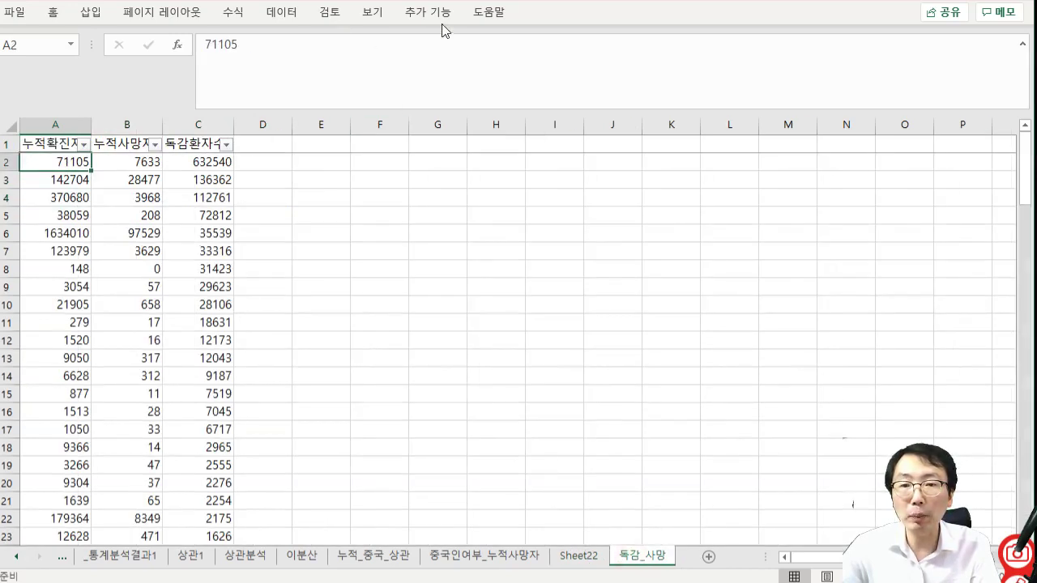
pyautogui.click(281, 12)
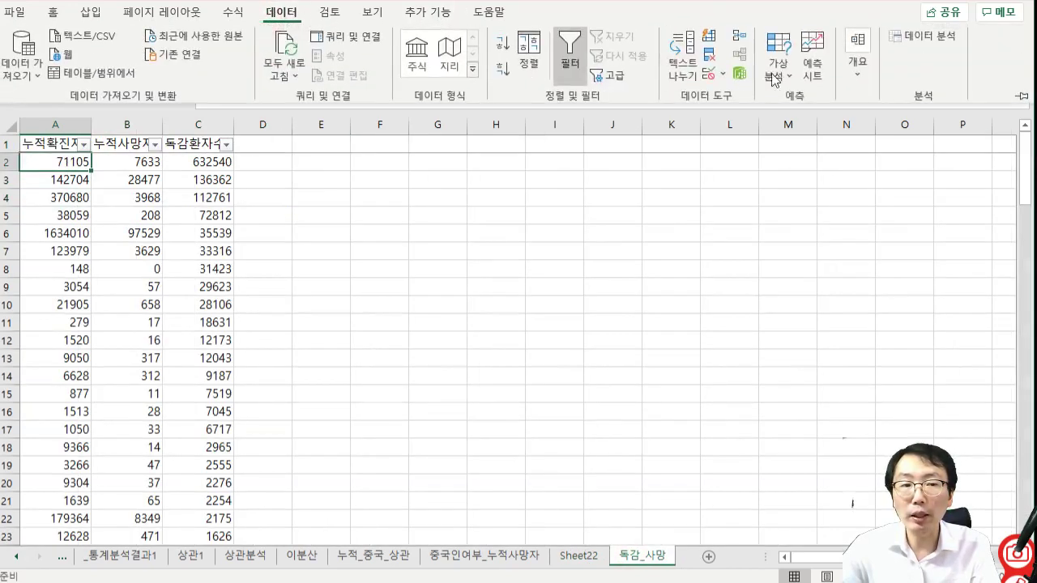
pyautogui.click(919, 38)
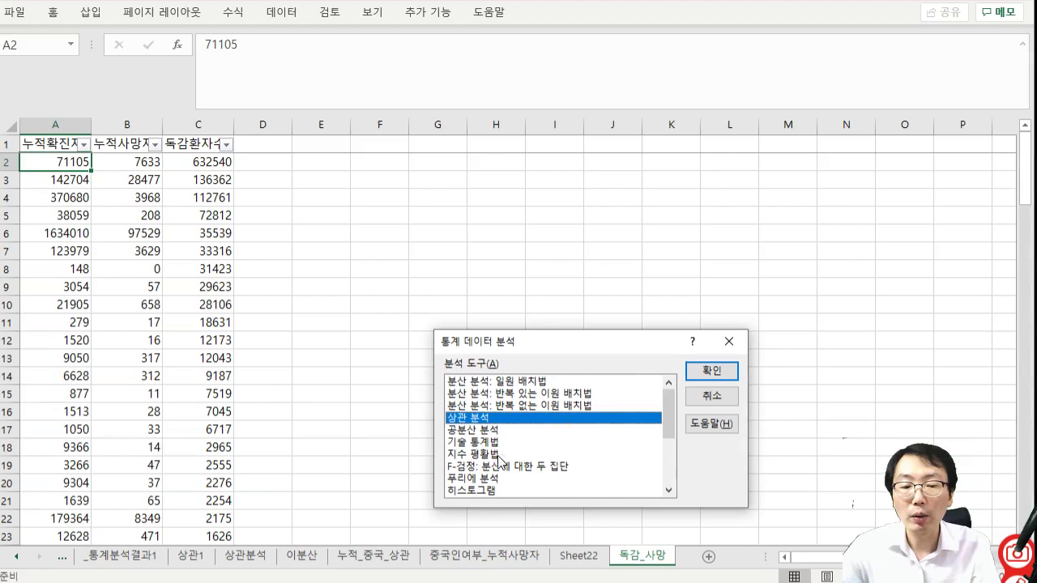
pyautogui.scroll(-2, 501, 463)
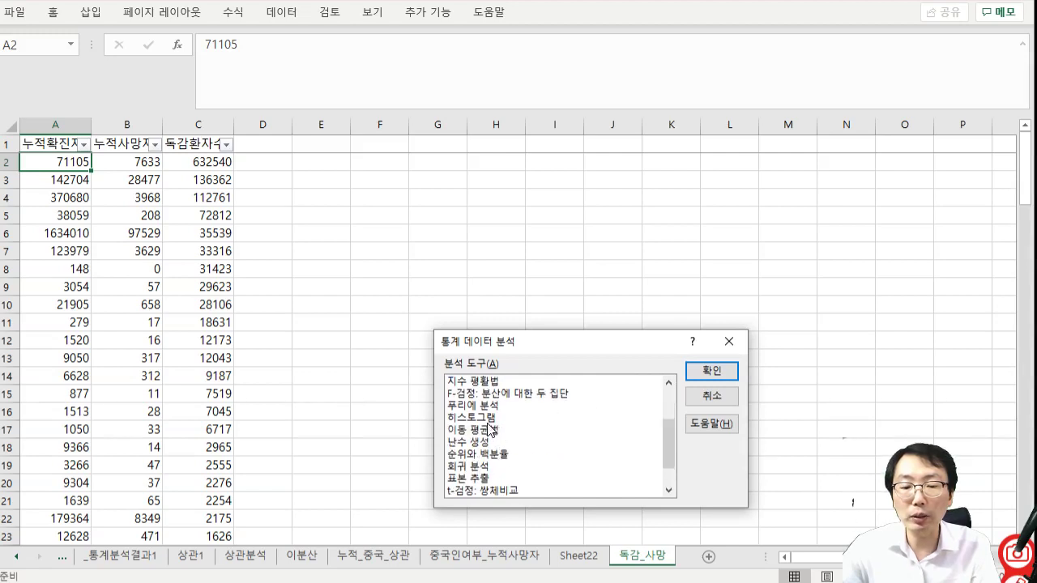
pyautogui.scroll(-1, 490, 430)
pyautogui.click(478, 429)
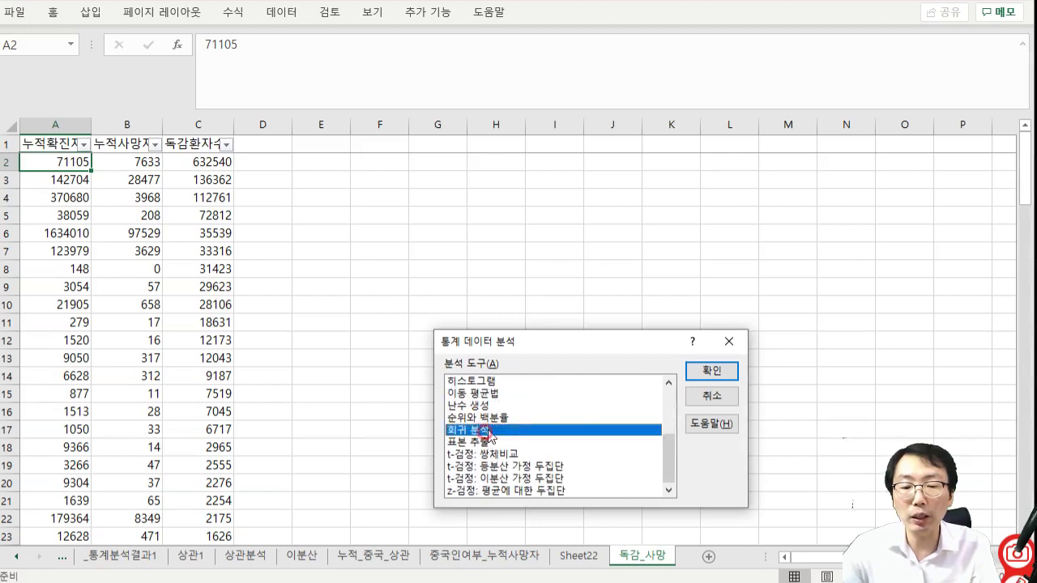
pyautogui.click(701, 371)
pyautogui.click(656, 300)
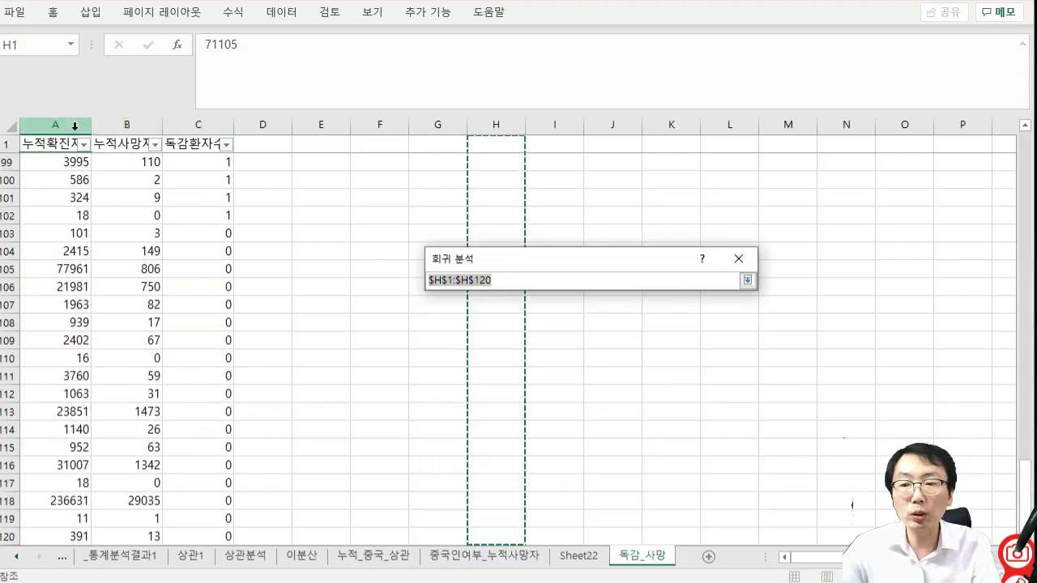
pyautogui.click(119, 123)
pyautogui.press('Return')
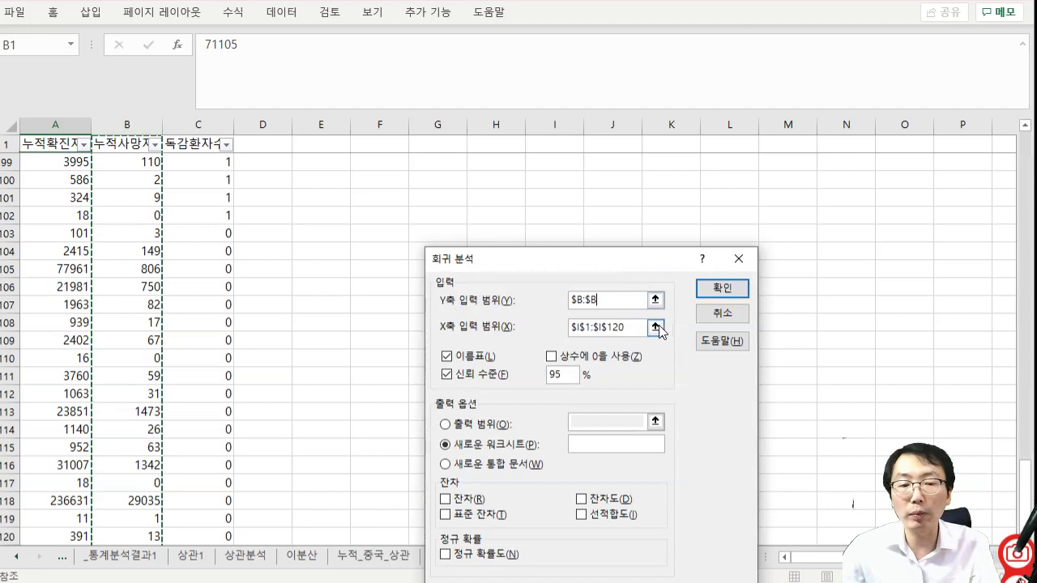
# - Set the regression's X input range to the 독감환자수 data in $C$1:$C$120
pyautogui.click(656, 328)
pyautogui.click(209, 147)
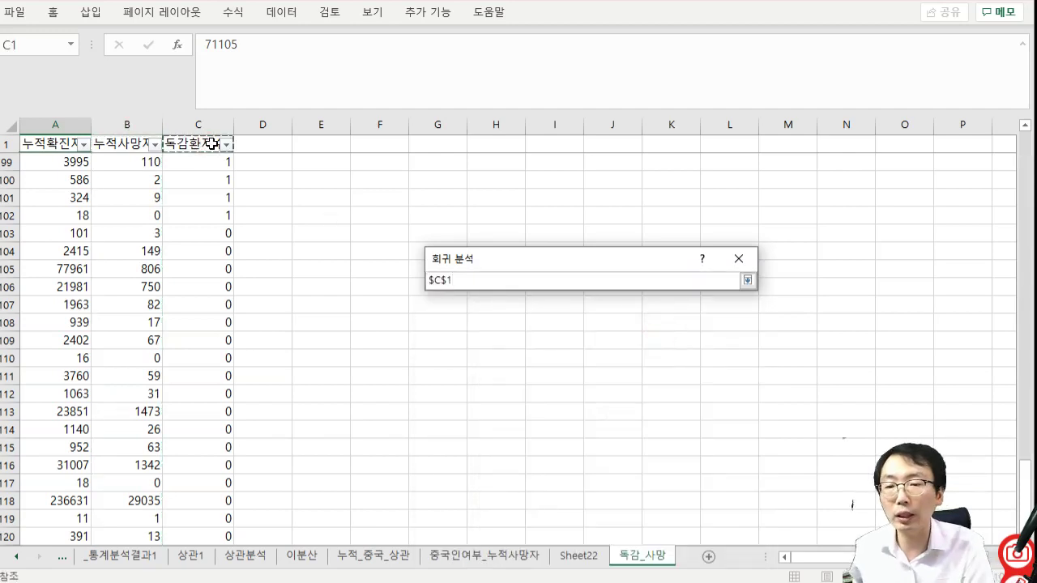
pyautogui.hotkey('ctrl', 'shift', 'Down')
pyautogui.press('Return')
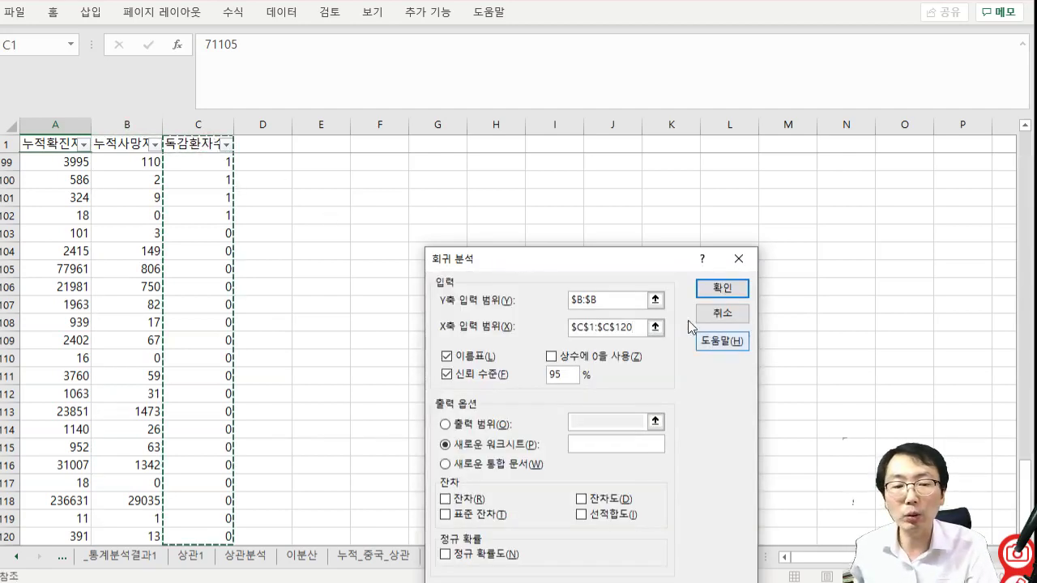
# - Set the Y input range to $B$1:$B$120 and run the regression with labels and 95% confidence into a new worksheet
pyautogui.click(655, 300)
pyautogui.click(126, 142)
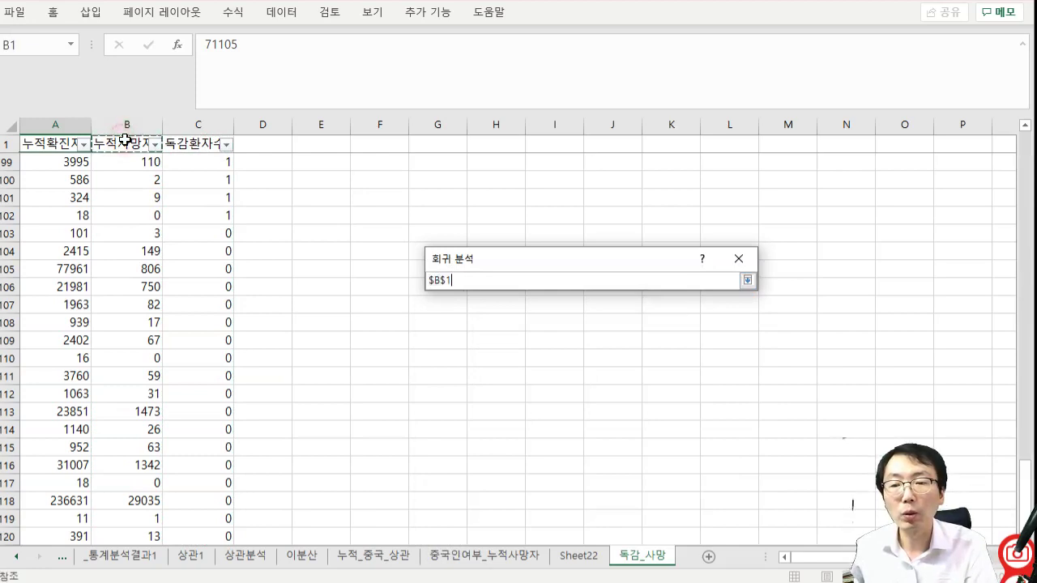
pyautogui.hotkey('ctrl', 'shift', 'Down')
pyautogui.press('Return')
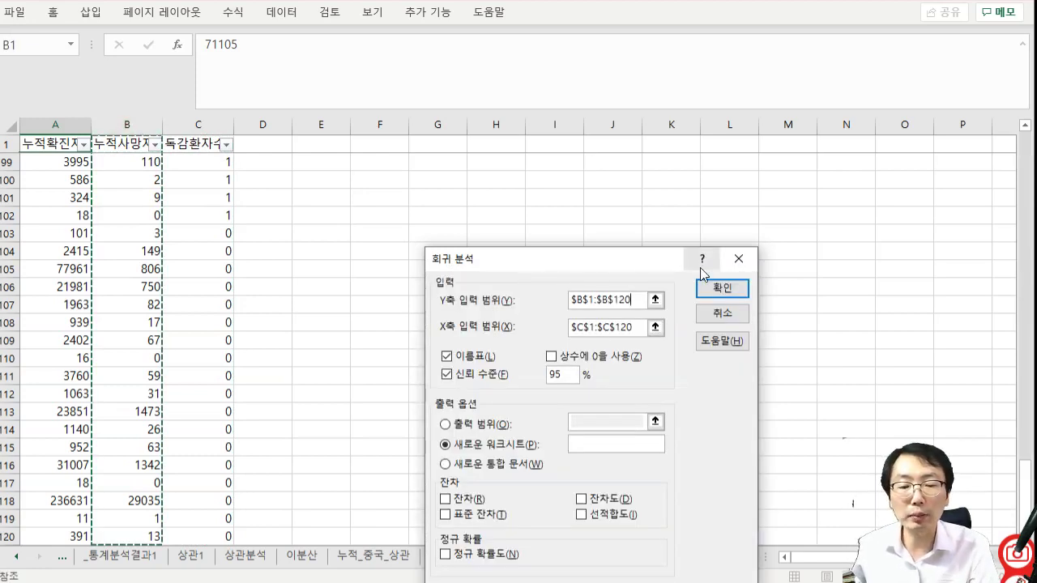
pyautogui.click(720, 288)
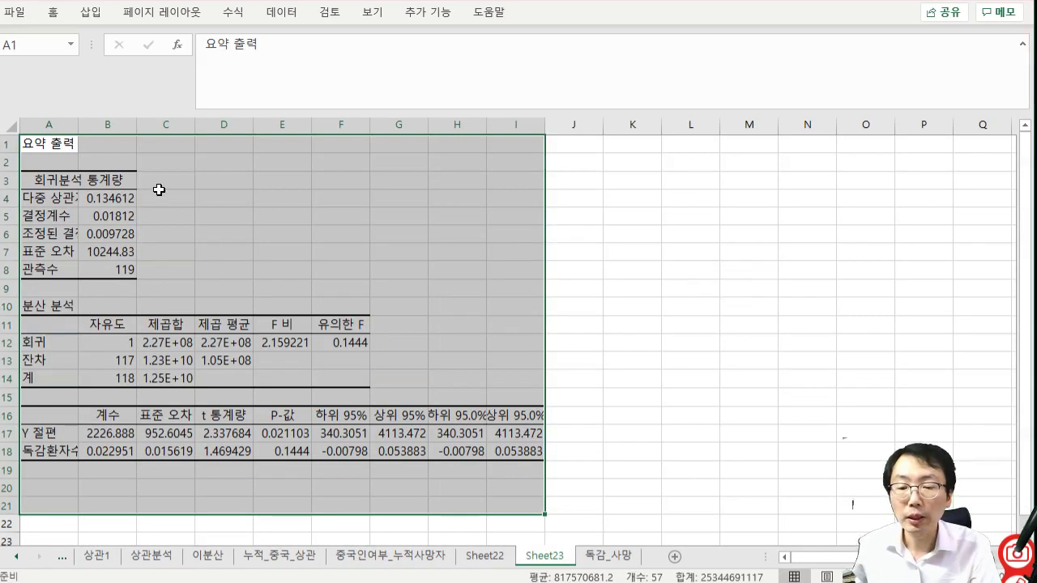
# - Move the regression output sheet to the end of the workbook and rename it 독감_회귀
pyautogui.moveTo(556, 562); pyautogui.dragTo(656, 559)
pyautogui.doubleClick(625, 564)
pyautogui.write('ㄷ')
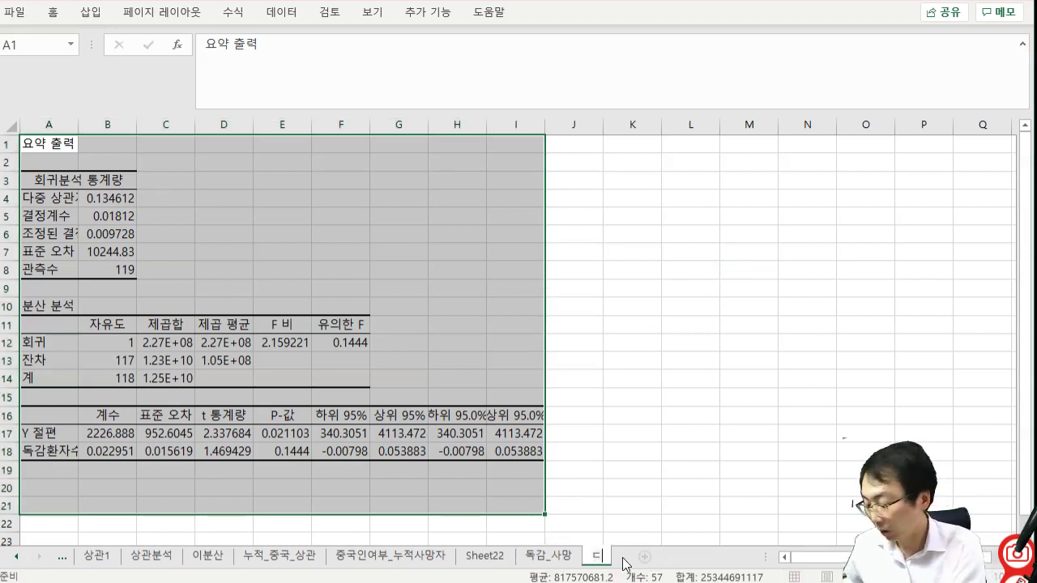
pyautogui.write('감_회귀')
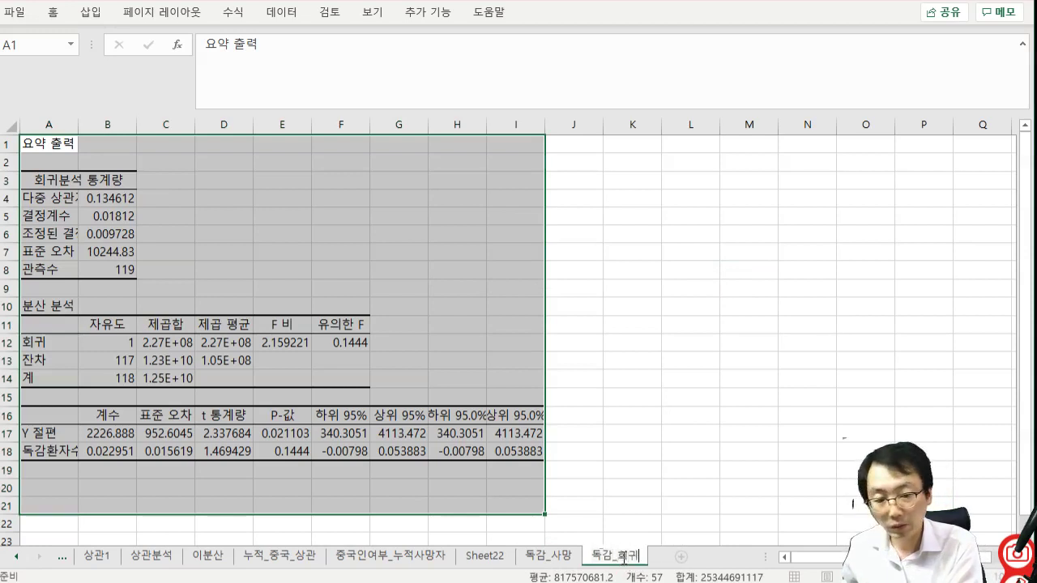
pyautogui.press('Return')
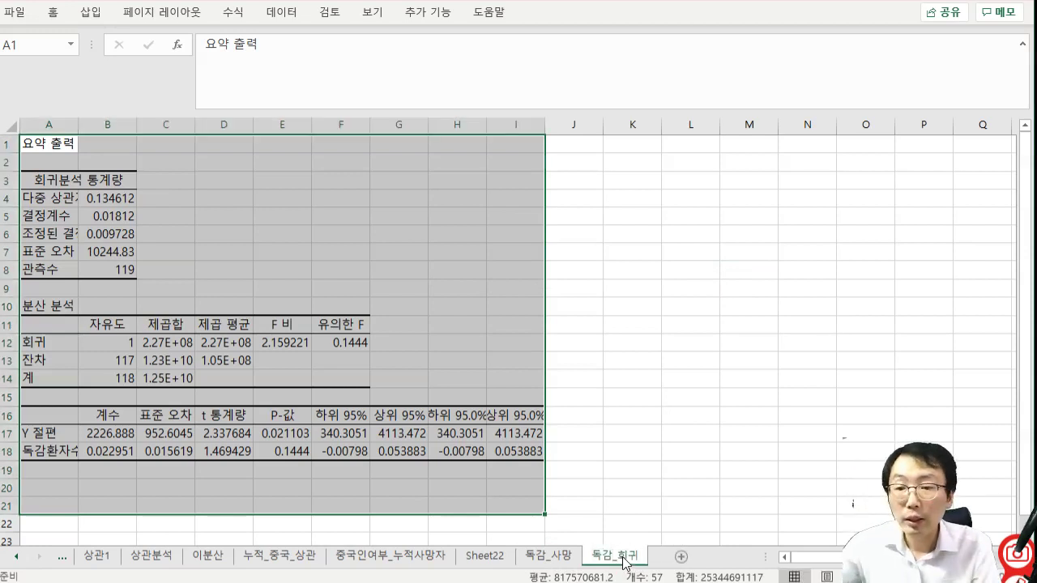
# - Check the regression's R-squared, significance F and P-value, and label the output with 사망자 in cell D3
pyautogui.click(121, 221)
pyautogui.click(346, 347)
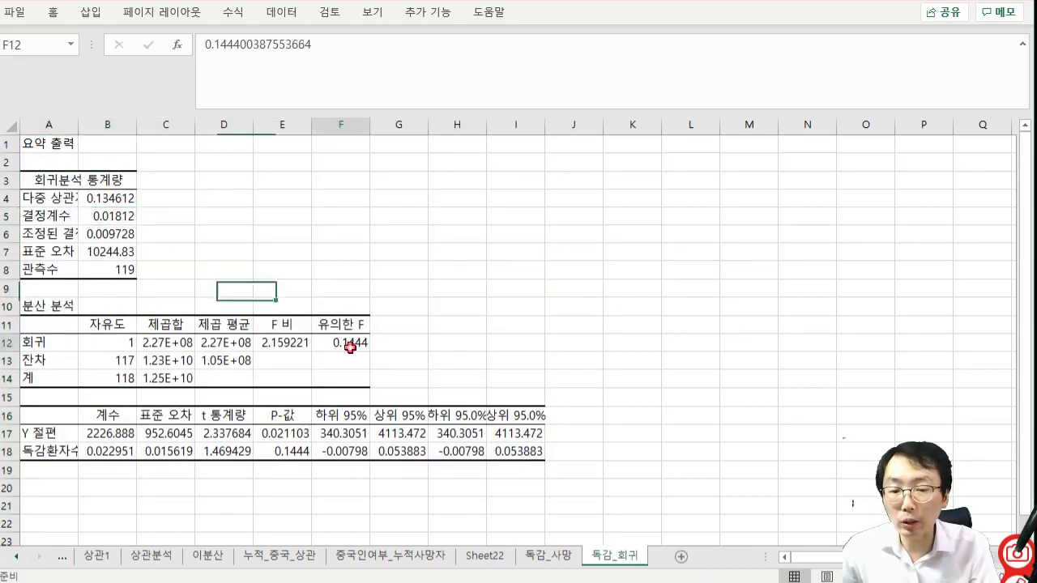
pyautogui.click(303, 453)
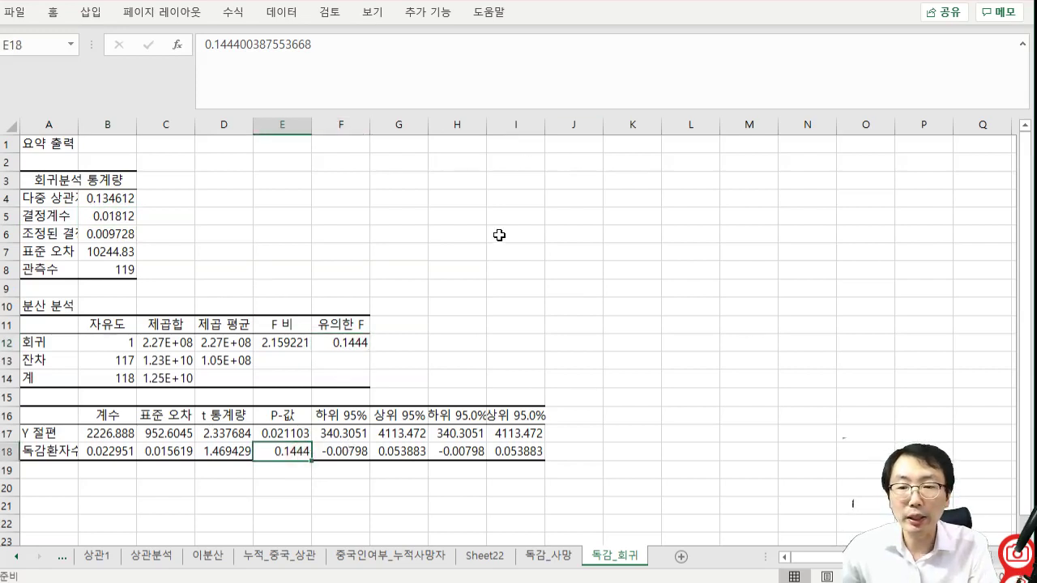
pyautogui.click(250, 185)
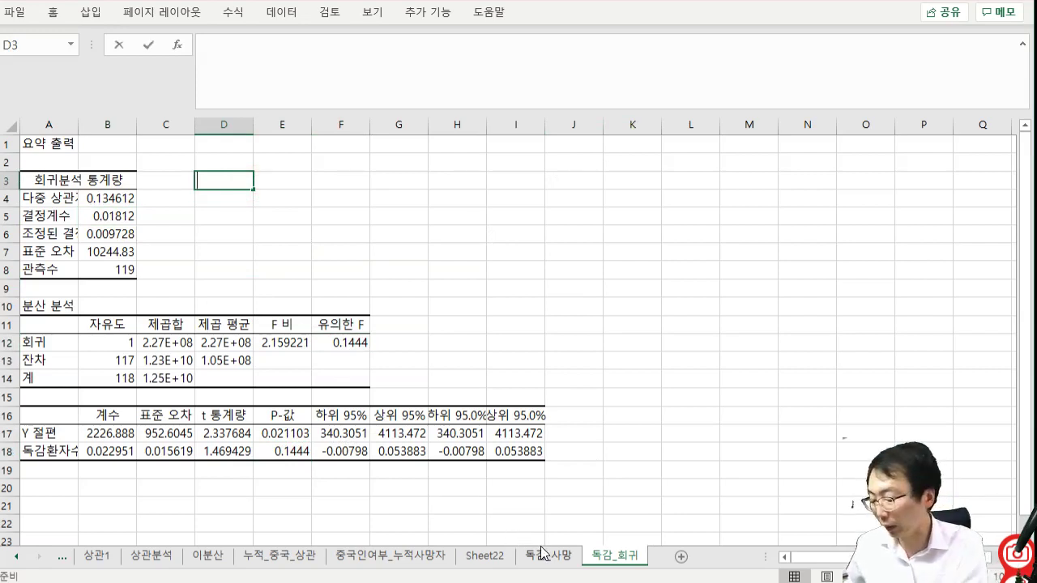
pyautogui.write('사망자')
pyautogui.press('Return')
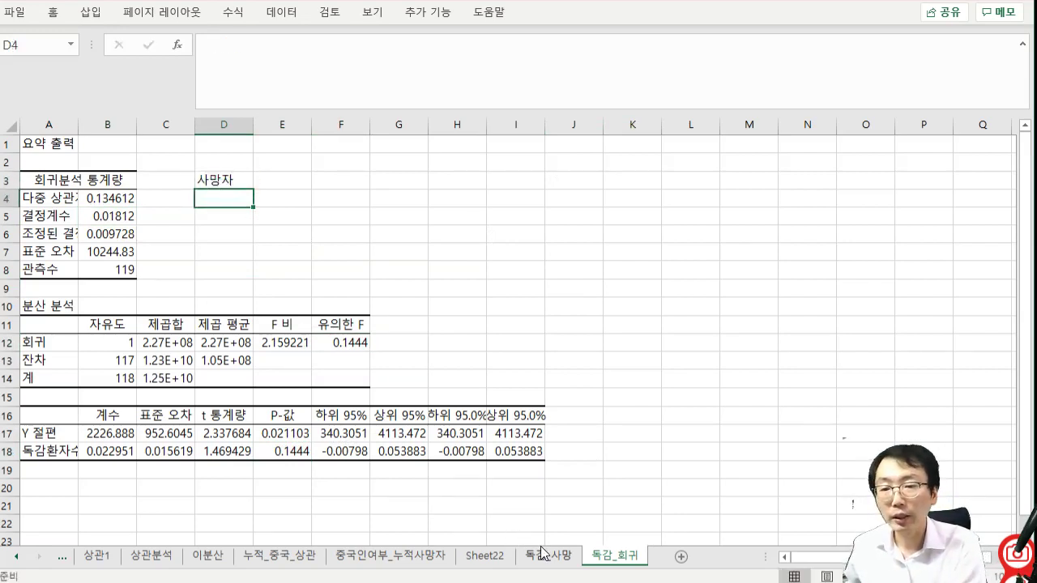
# - Insert 21 blank rows above the regression output in 독감_회귀 and return to cell A1
pyautogui.click(8, 147)
pyautogui.moveTo(8, 148); pyautogui.dragTo(8, 501)
pyautogui.hotkey('ctrl', 'shift', '+')
pyautogui.hotkey('ctrl', 'Home')
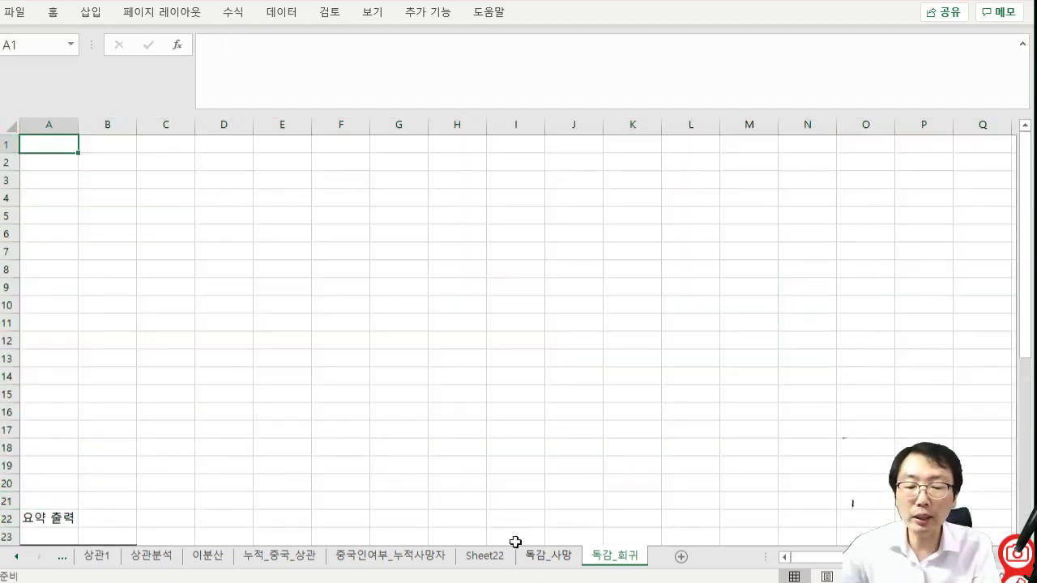
# - Run a regression on the 독감_사망 data with Y range $A$1:$A$120 and X range $C$1:$C$120, output to a new worksheet
pyautogui.click(420, 557)
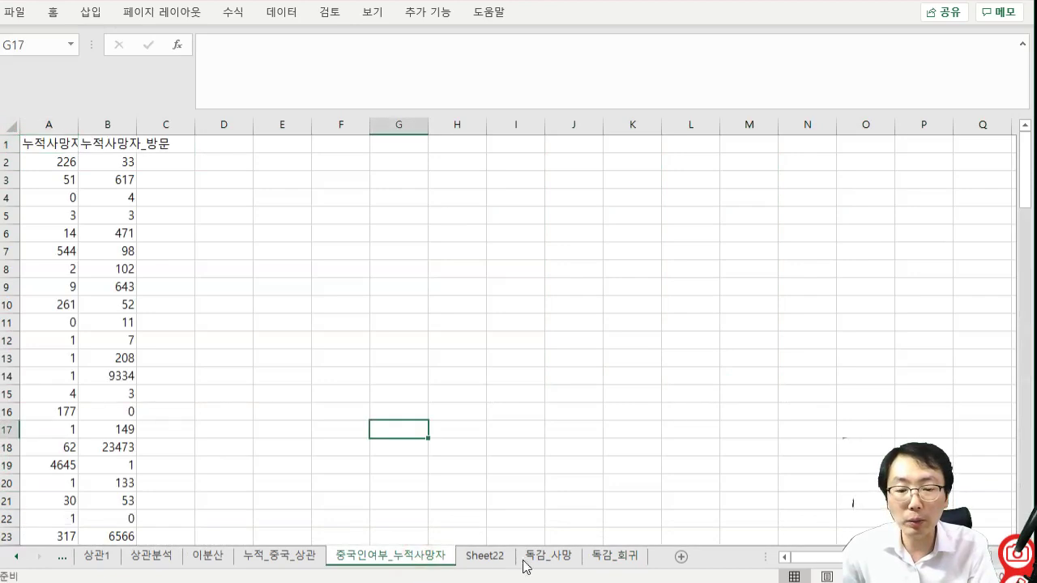
pyautogui.click(548, 556)
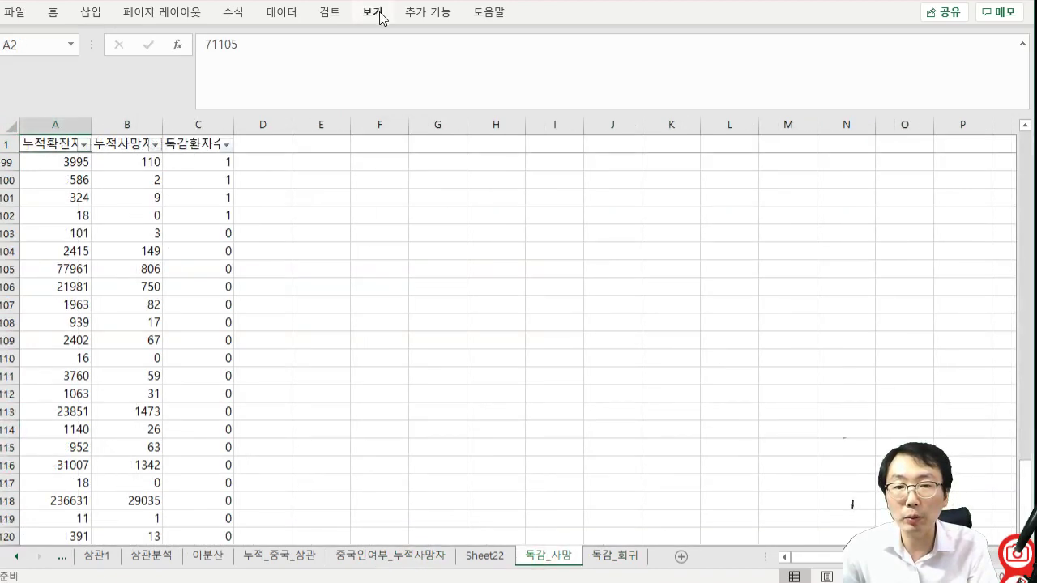
pyautogui.click(284, 12)
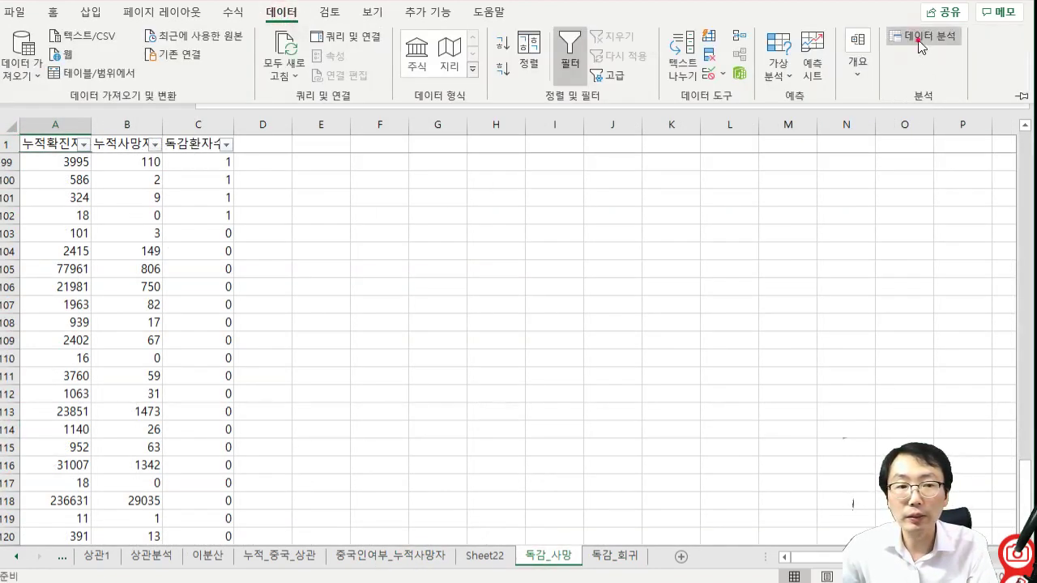
pyautogui.click(920, 47)
pyautogui.click(707, 377)
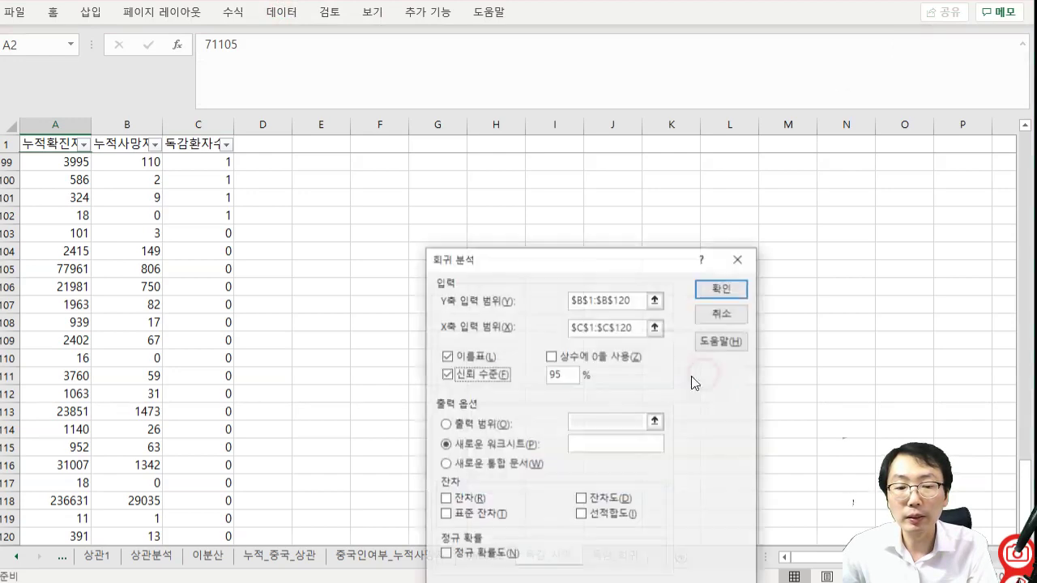
pyautogui.click(655, 302)
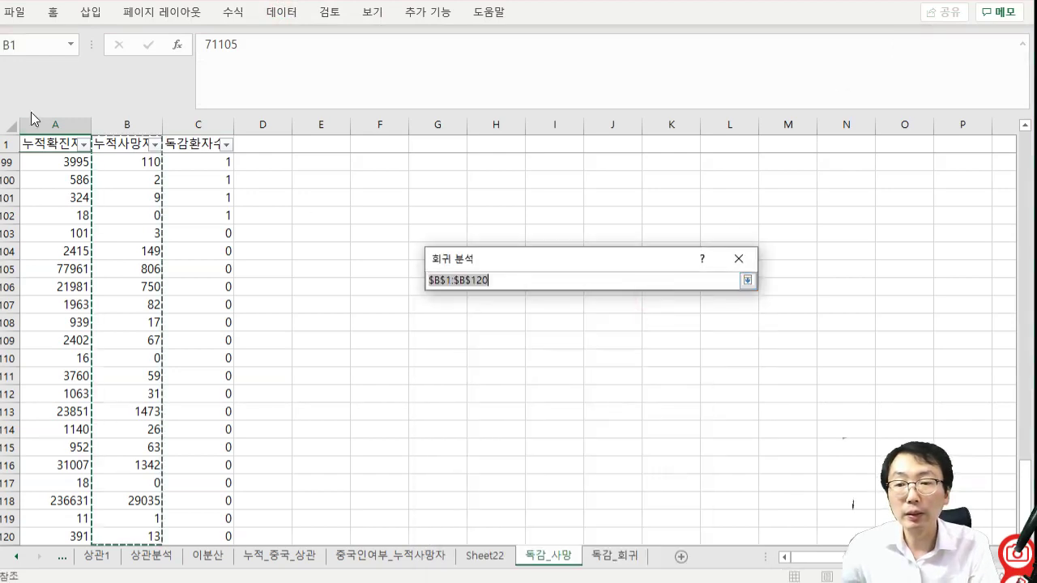
pyautogui.click(40, 142)
pyautogui.hotkey('ctrl', 'shift', 'Down')
pyautogui.press('Return')
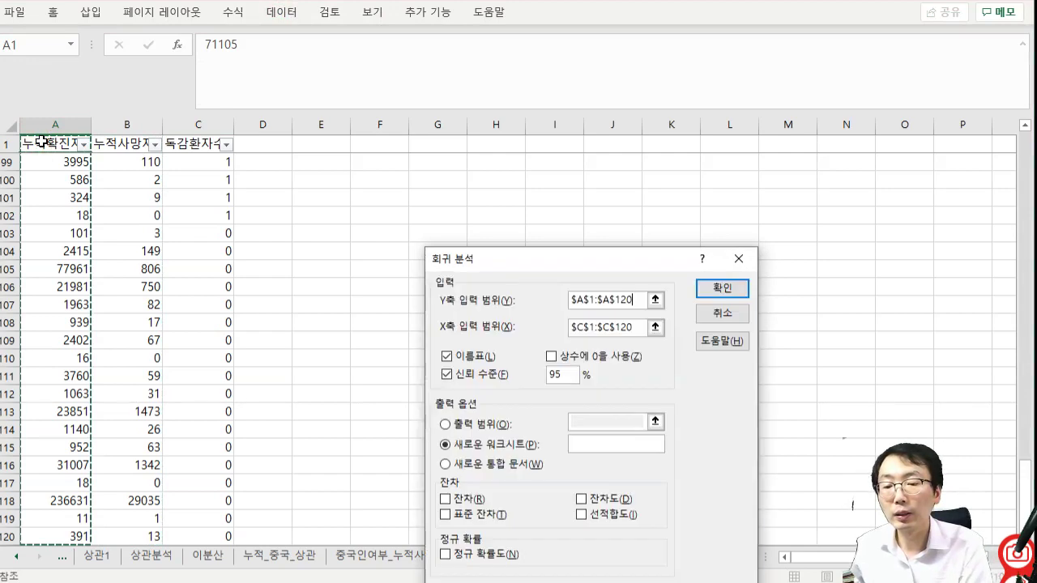
pyautogui.press('Return')
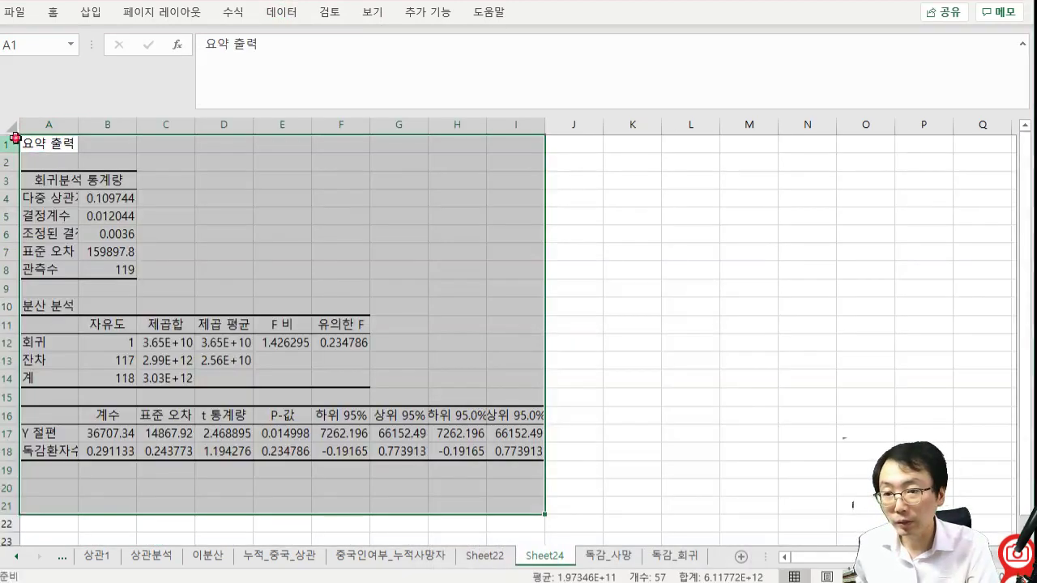
# - Move rows 1 to 18 of the new regression output to the top of the 독감_회귀 sheet
pyautogui.moveTo(9, 144); pyautogui.dragTo(9, 451)
pyautogui.hotkey('ctrl', 'c')
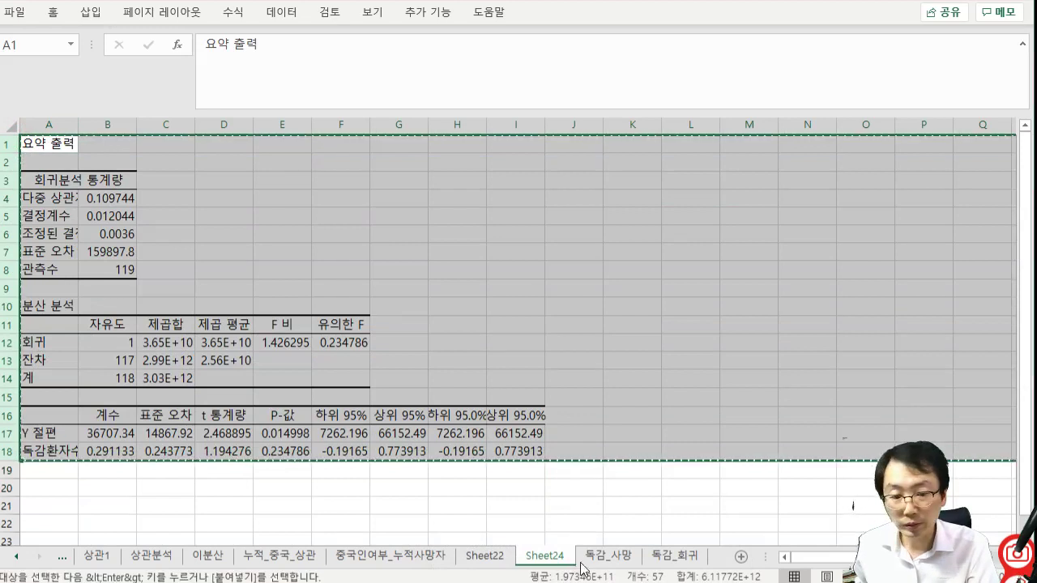
pyautogui.click(675, 555)
pyautogui.press('Return')
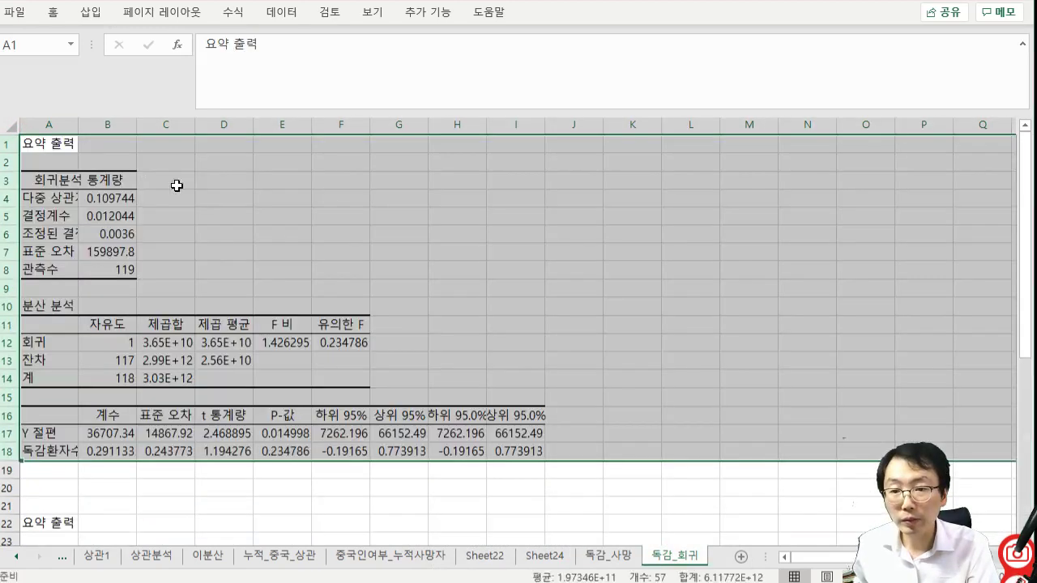
# - Label the moved regression output with 확진자 in D3 and 독감 in D4, and check its significance F
pyautogui.click(229, 181)
pyautogui.write('확진자')
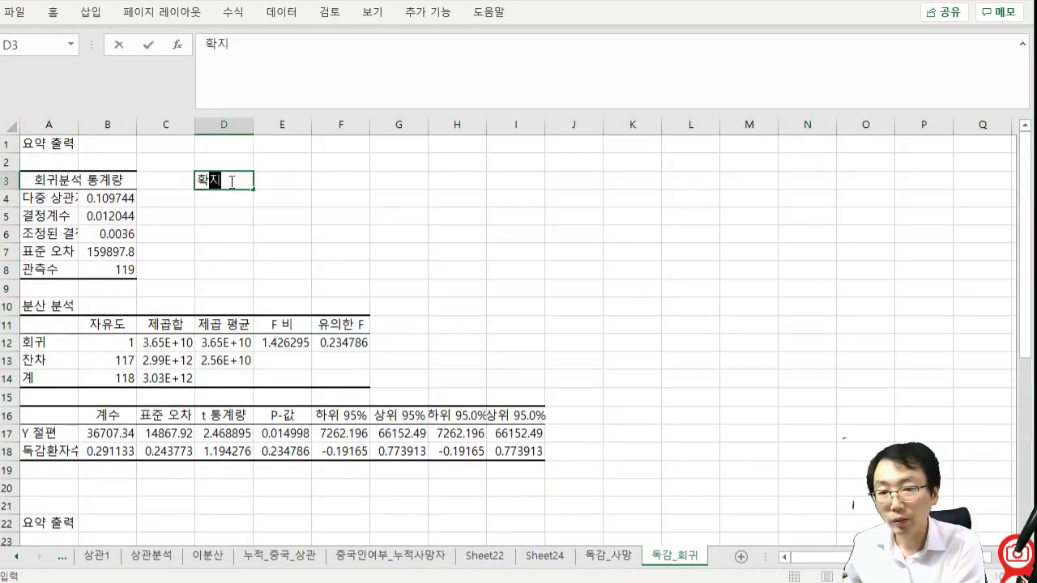
pyautogui.press('Return')
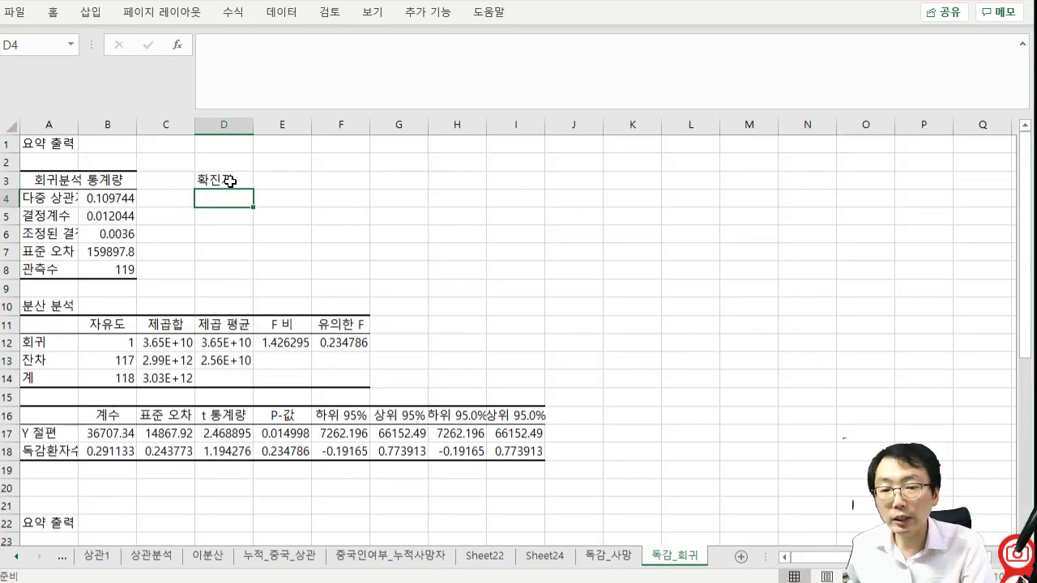
pyautogui.click(344, 344)
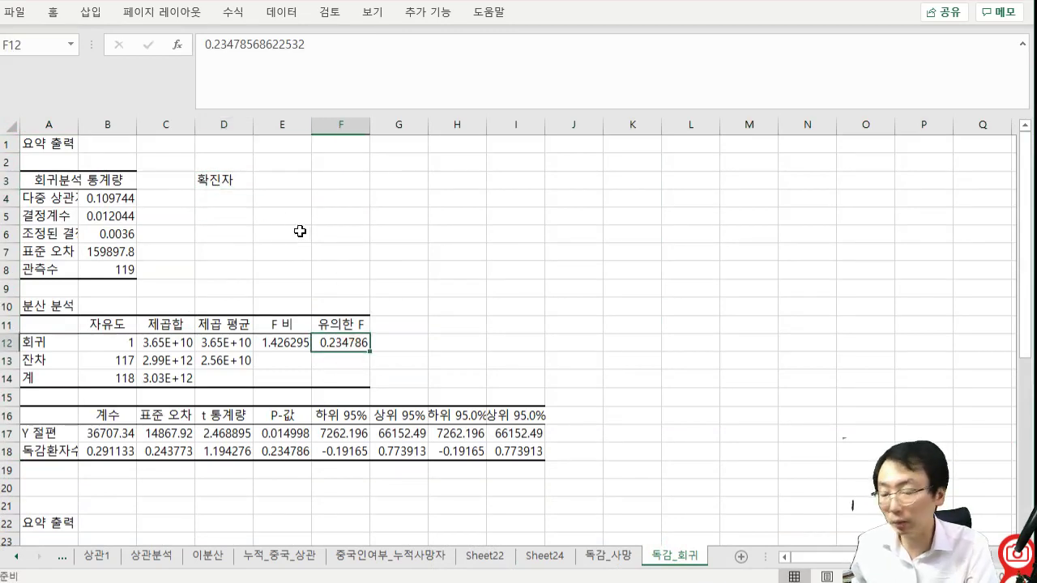
pyautogui.click(217, 191)
pyautogui.write('주')
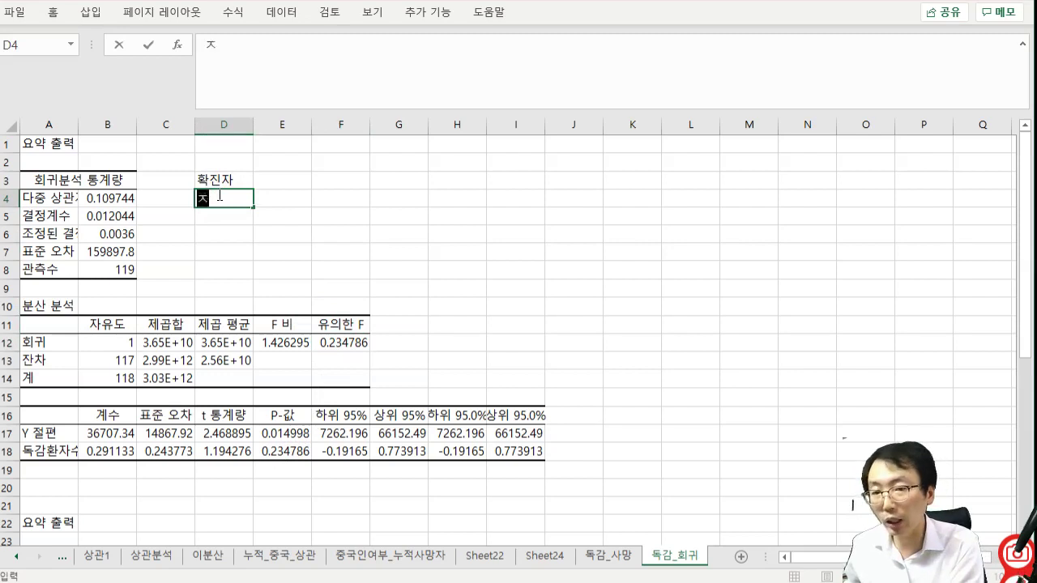
pyautogui.write('ㄷ감')
pyautogui.press('Return')
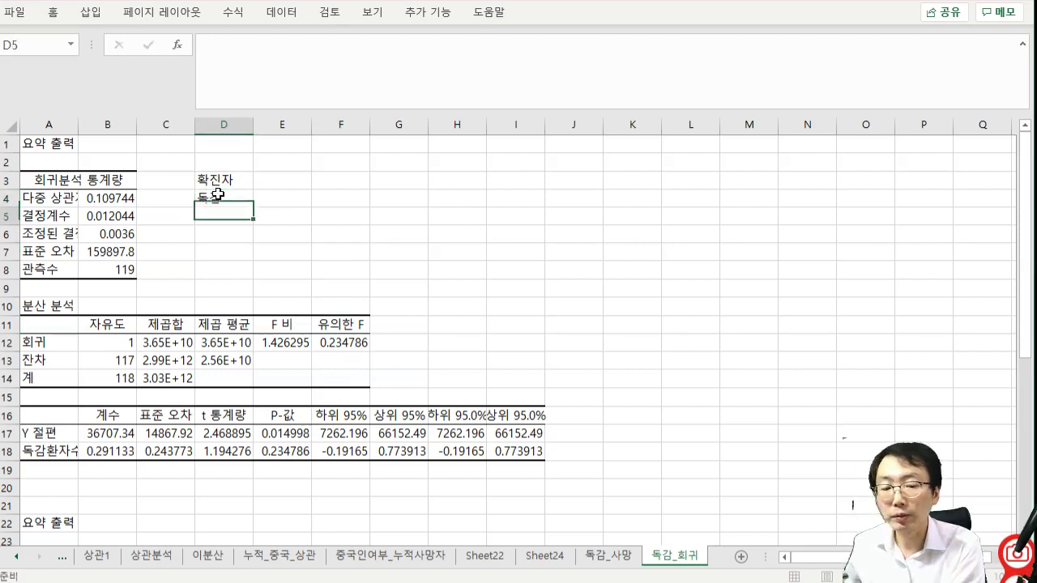
# - Delete the emptied Sheet24 worksheet
pyautogui.click(551, 561)
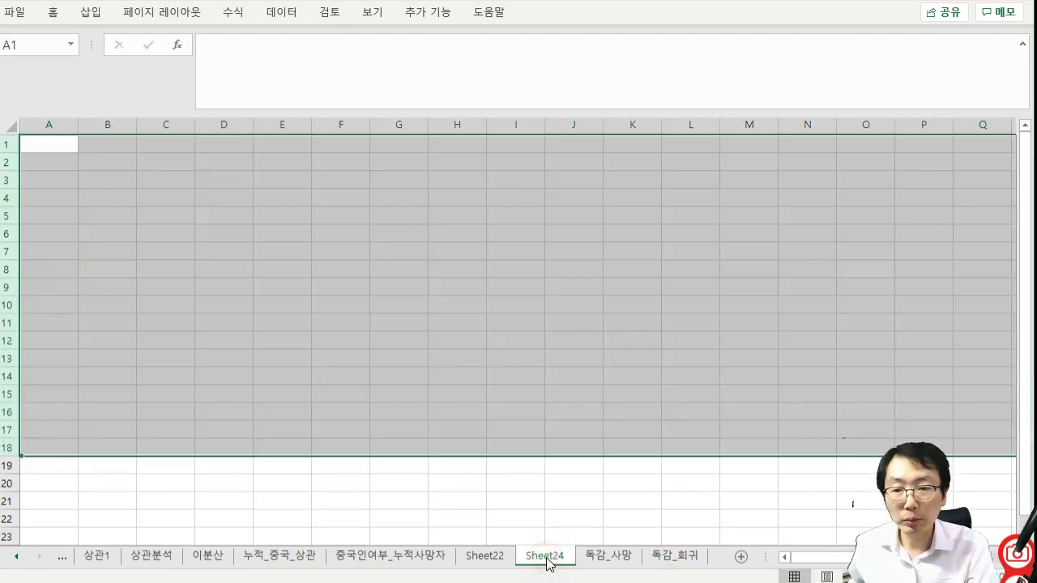
pyautogui.rightClick(549, 562)
pyautogui.click(589, 356)
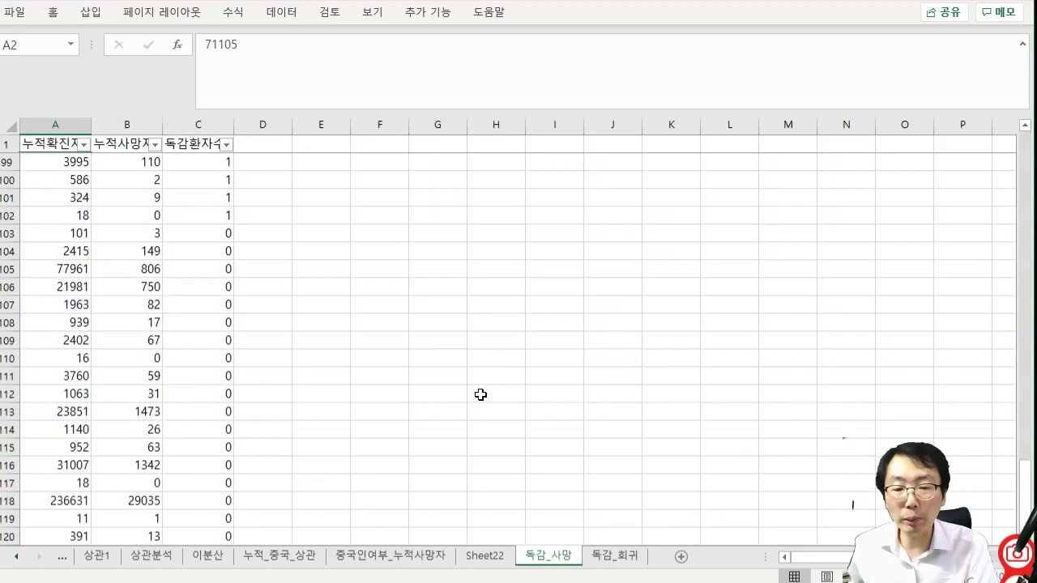
pyautogui.click(572, 433)
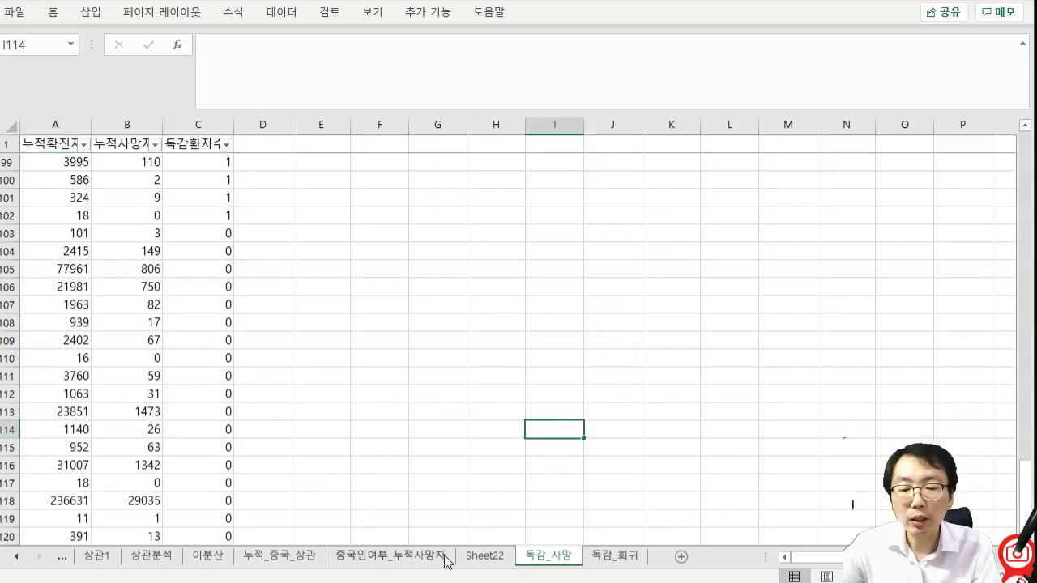
# - Review the 중국인여부_누적사망자 sheet and the full range of flu patient counts in column C of 독감_사망
pyautogui.click(396, 559)
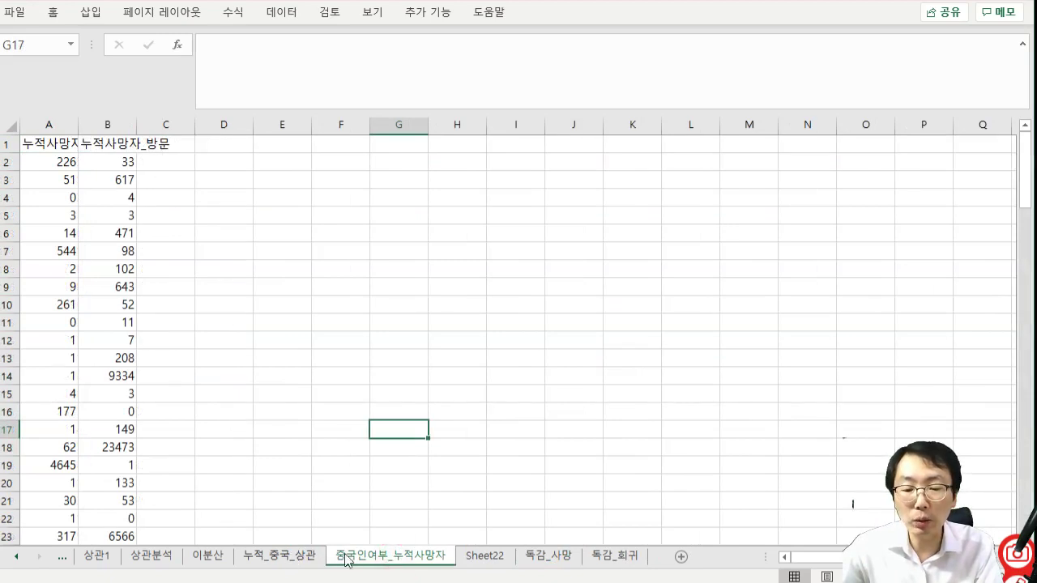
pyautogui.click(548, 555)
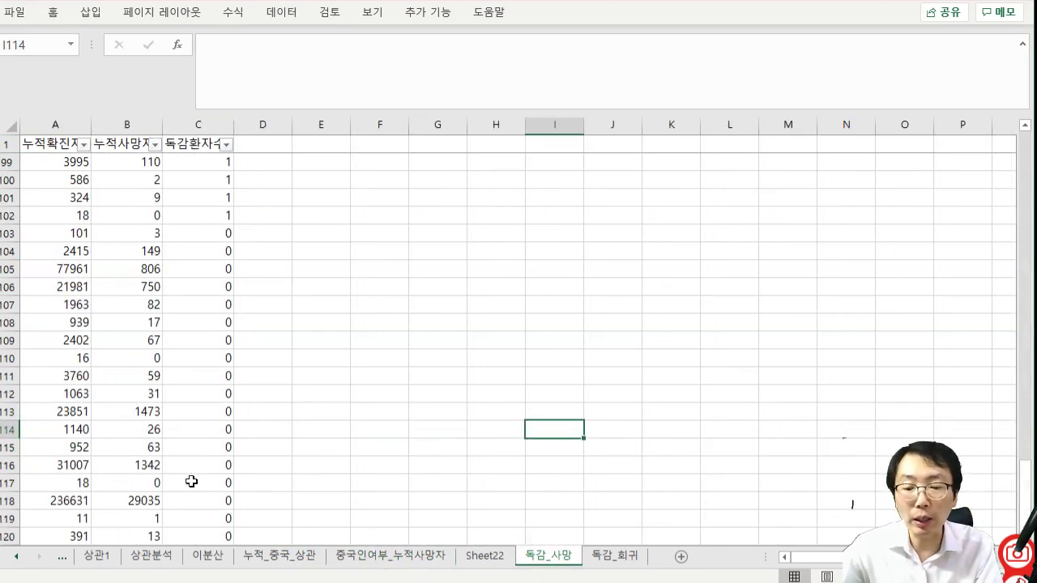
pyautogui.click(15, 556)
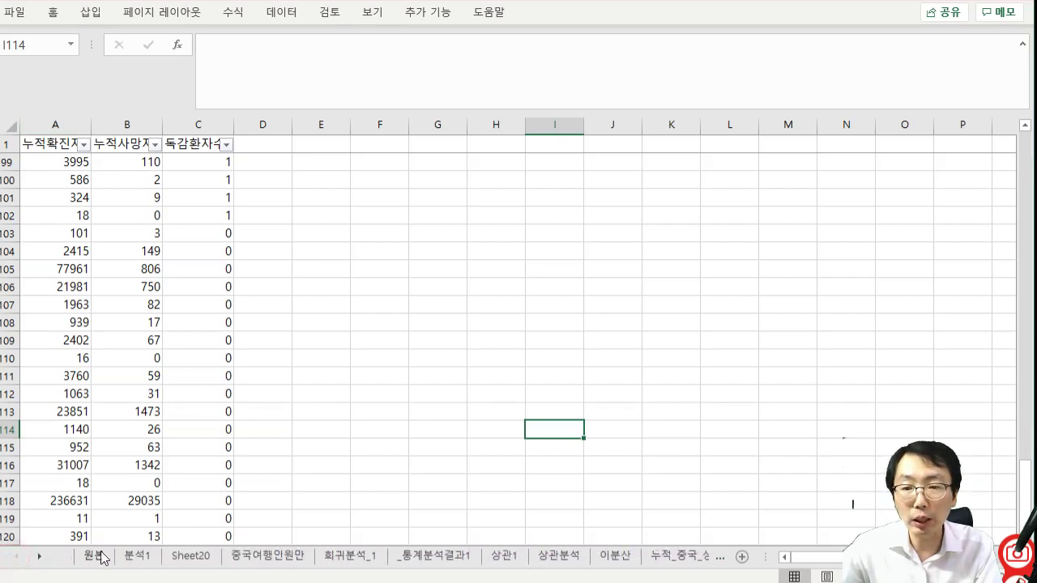
pyautogui.click(218, 269)
pyautogui.hotkey('ctrl', 'Up')
pyautogui.hotkey('ctrl', 'Down')
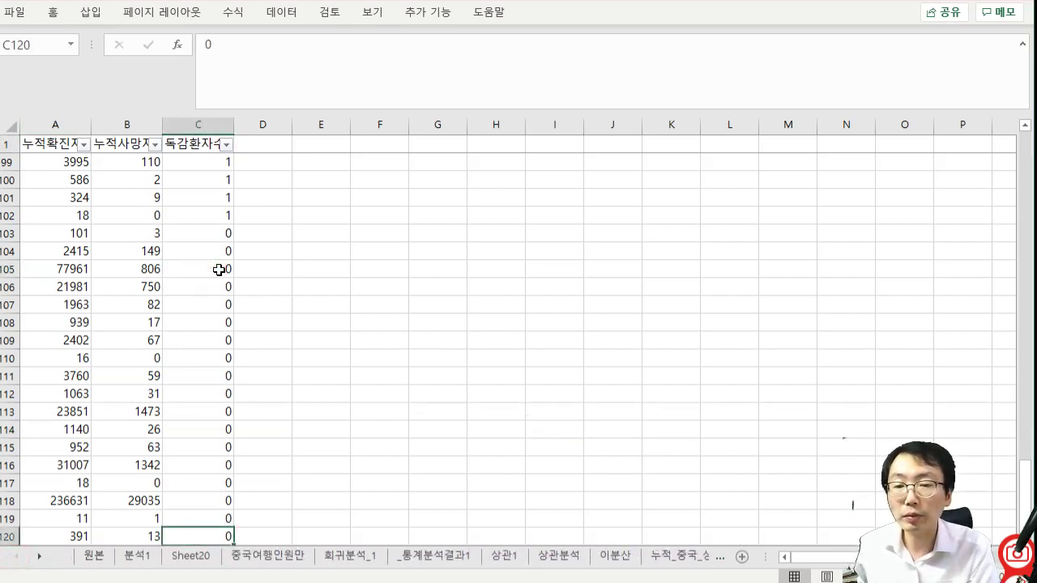
pyautogui.hotkey('ctrl', 'Up')
pyautogui.press('Down')
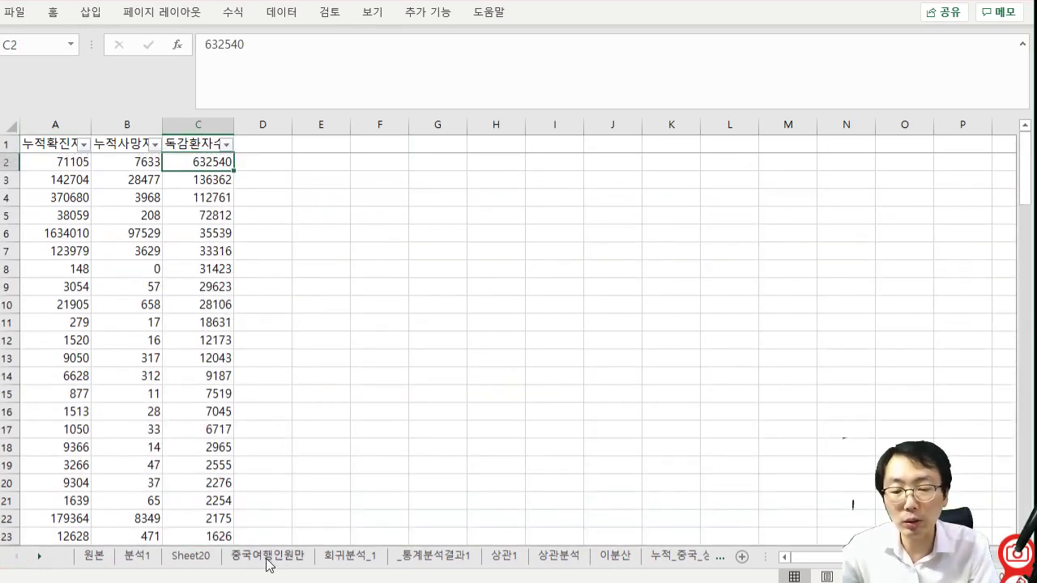
# - Examine the variables in the 원본 sheet from the flu patient count across to GDP
pyautogui.click(136, 557)
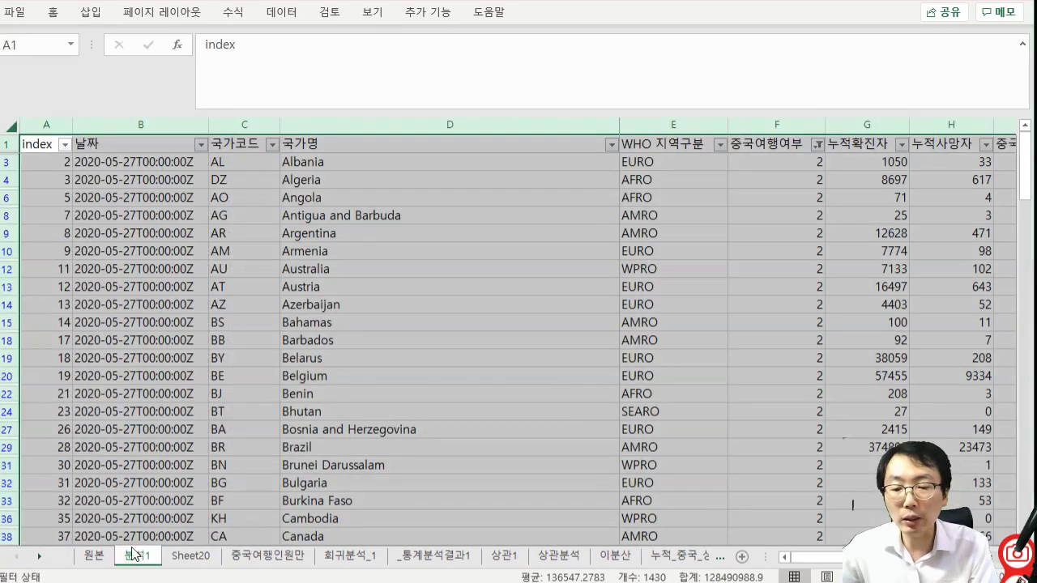
pyautogui.click(97, 556)
pyautogui.click(849, 199)
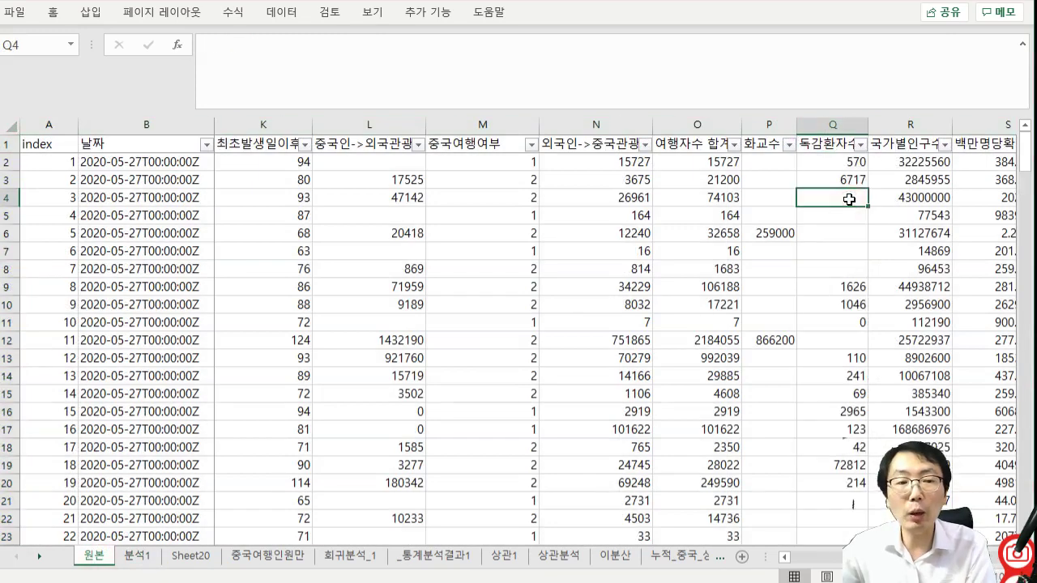
pyautogui.press('Right')
pyautogui.press('Right')
pyautogui.press('Right')
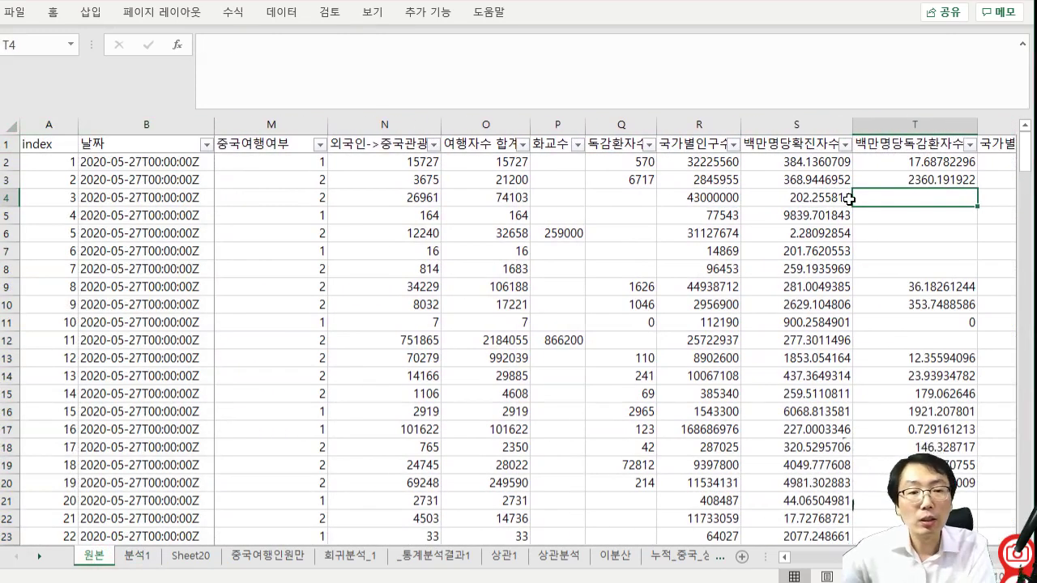
pyautogui.press('Right')
pyautogui.press('Right')
pyautogui.press('Right')
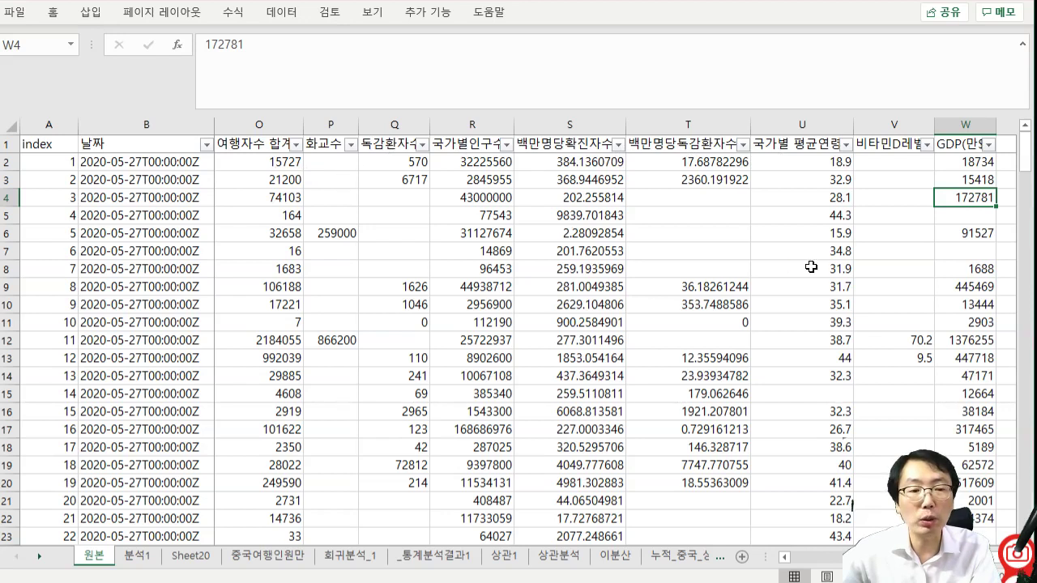
# - Filter the 국가별 평균연령 column in 원본 to exclude rows with no value
pyautogui.click(845, 145)
pyautogui.moveTo(843, 335); pyautogui.dragTo(839, 444)
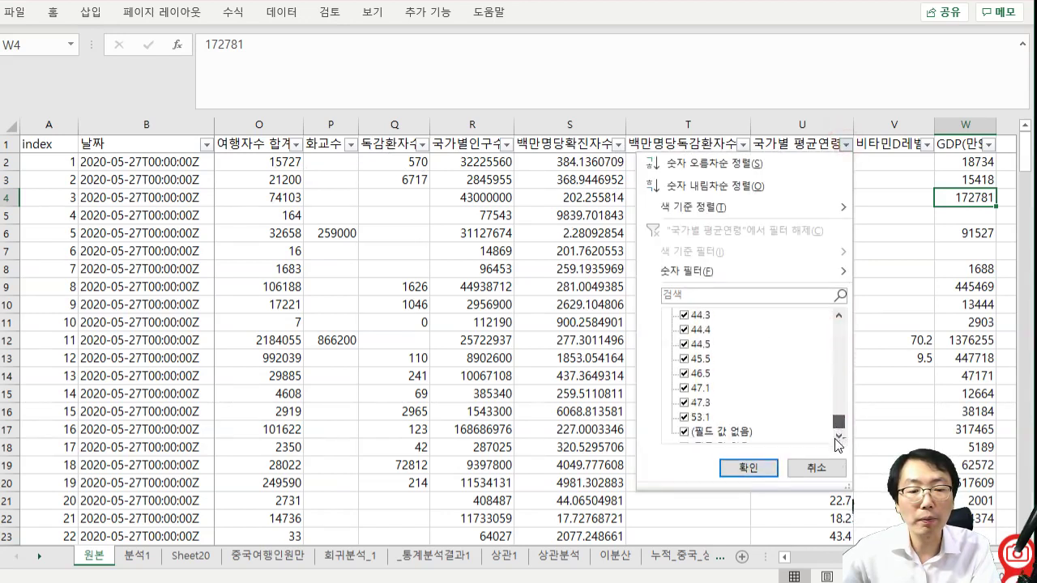
pyautogui.click(685, 432)
pyautogui.click(747, 468)
# - Look back across the filtered 원본 columns from 국가별 평균연령 to WHO 지역구분
pyautogui.click(814, 219)
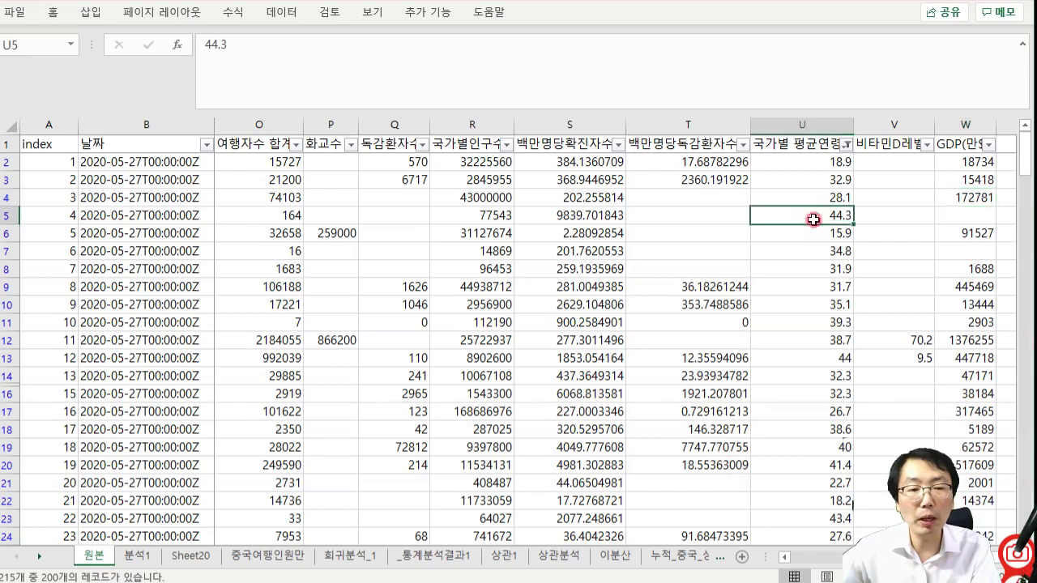
pyautogui.press('Left')
pyautogui.press('Left')
pyautogui.press('Left')
pyautogui.press('Left')
pyautogui.press('Left')
pyautogui.press('Left')
pyautogui.press('Left')
pyautogui.press('Left')
pyautogui.press('Left')
pyautogui.press('Left')
pyautogui.press('Left')
pyautogui.press('Left')
pyautogui.press('Left')
pyautogui.press('Left')
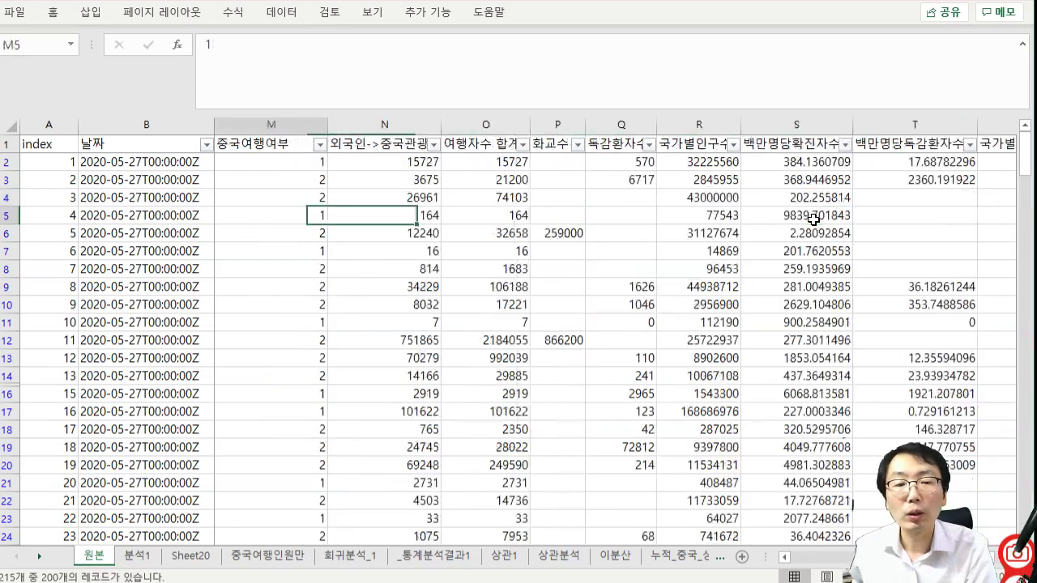
pyautogui.press('Left')
pyautogui.press('Left')
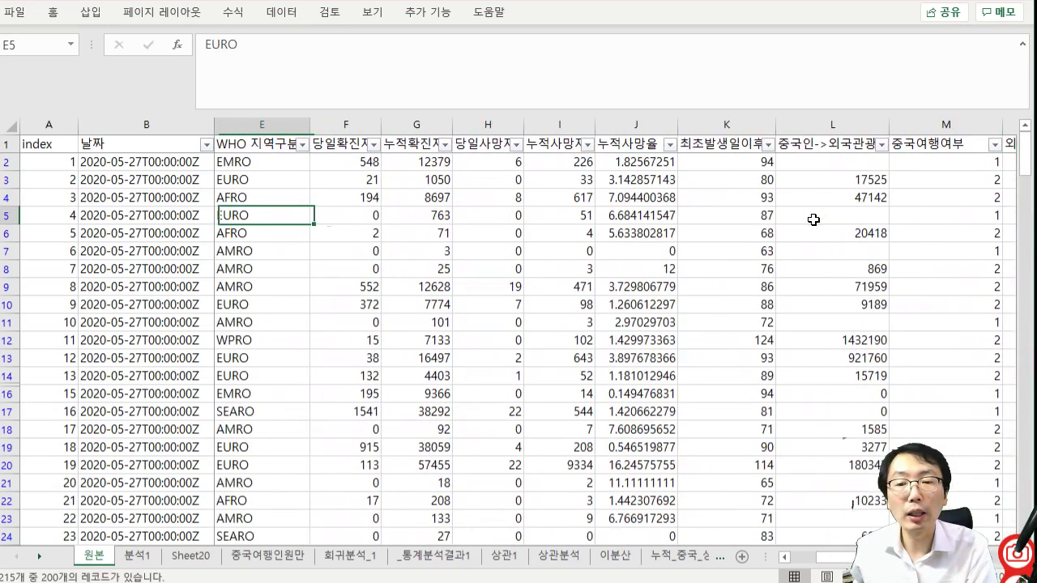
# - Copy the entire filtered 원본 sheet, then add a new worksheet and move it to the end of the workbook
pyautogui.click(10, 127)
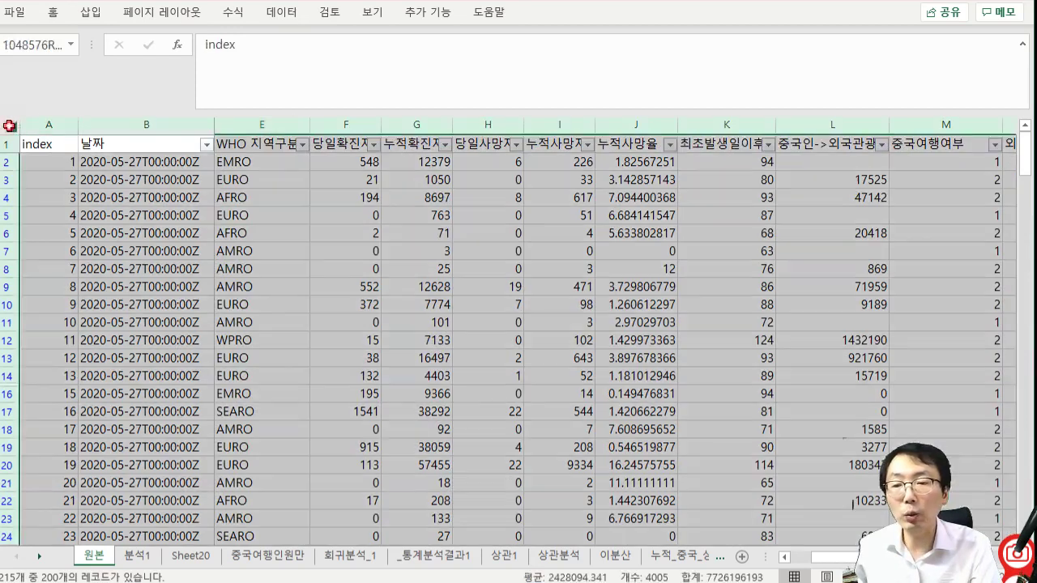
pyautogui.hotkey('ctrl', 'c')
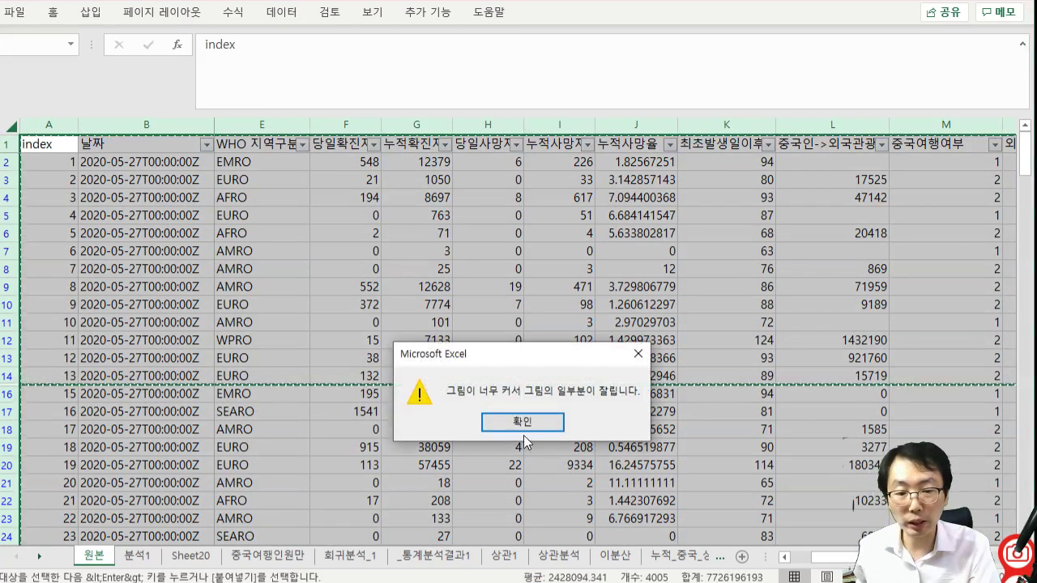
pyautogui.click(521, 421)
pyautogui.click(741, 556)
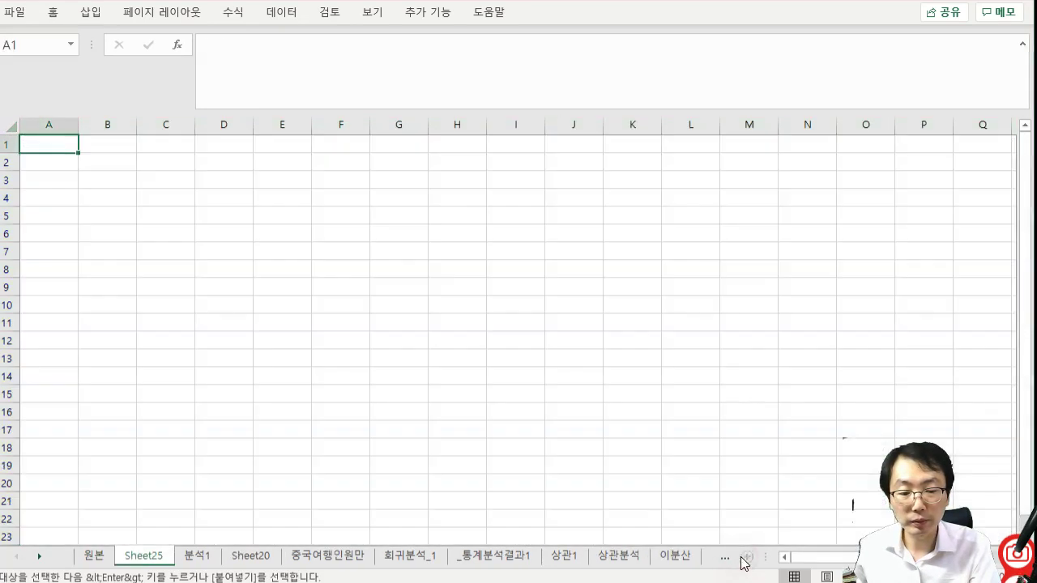
pyautogui.moveTo(162, 556); pyautogui.dragTo(856, 555)
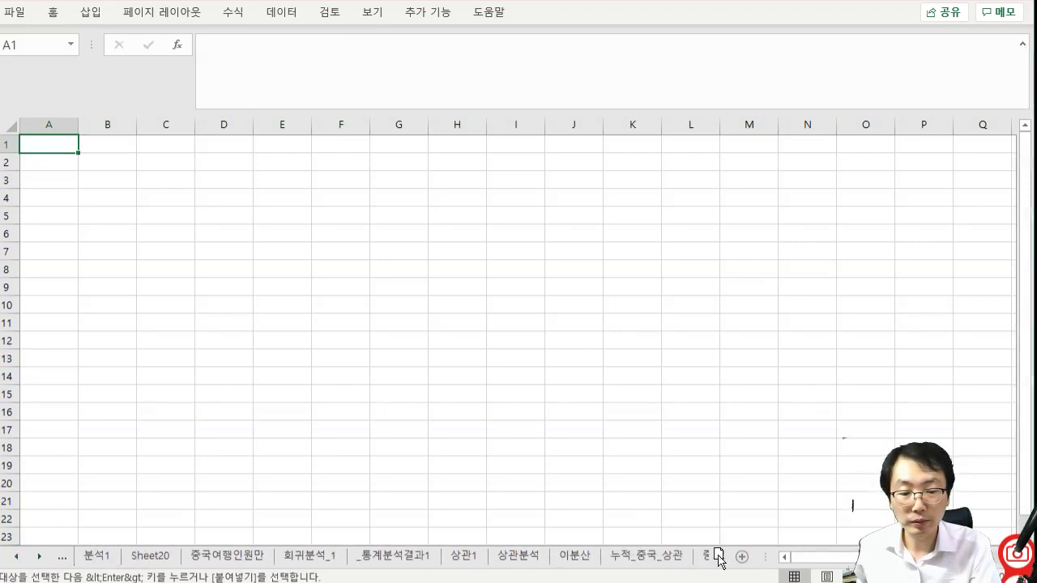
pyautogui.moveTo(718, 559); pyautogui.dragTo(664, 559)
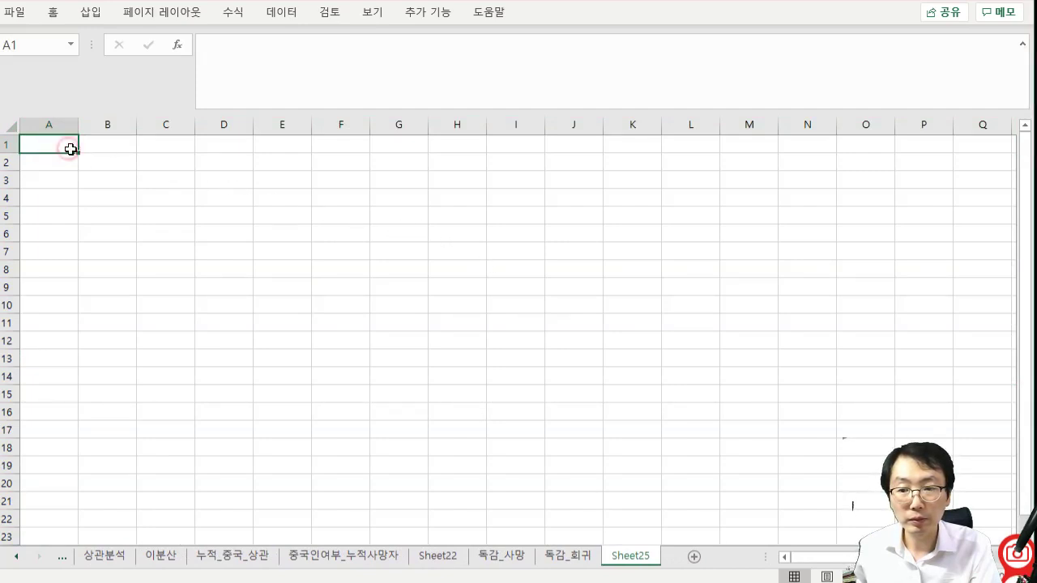
# - Copy the filtered data from the 원본 sheet again and paste it into Sheet25 starting at cell A1
pyautogui.click(18, 558)
pyautogui.click(18, 558)
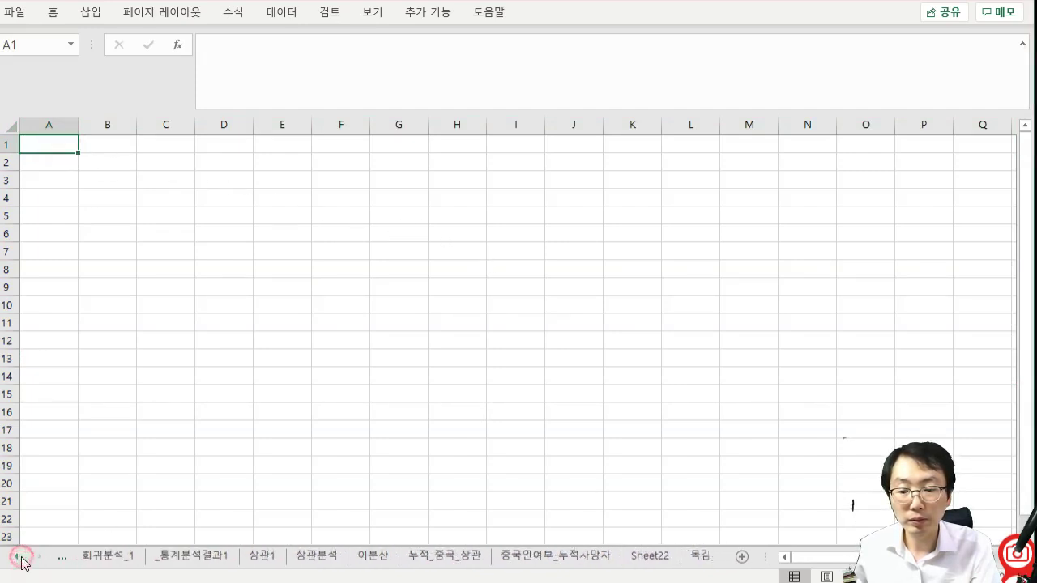
pyautogui.click(18, 557)
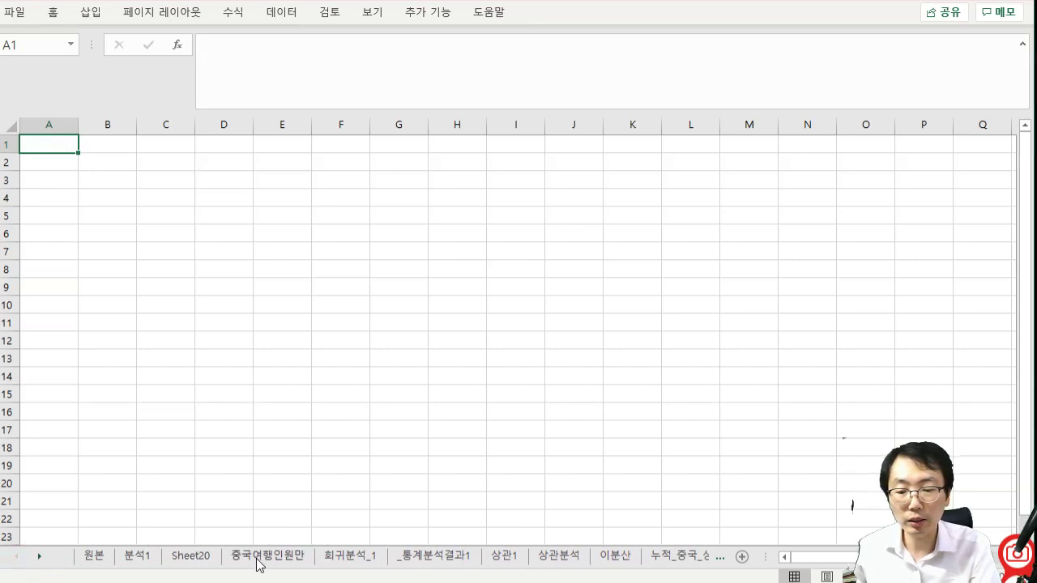
pyautogui.click(91, 555)
pyautogui.hotkey('ctrl', 'c')
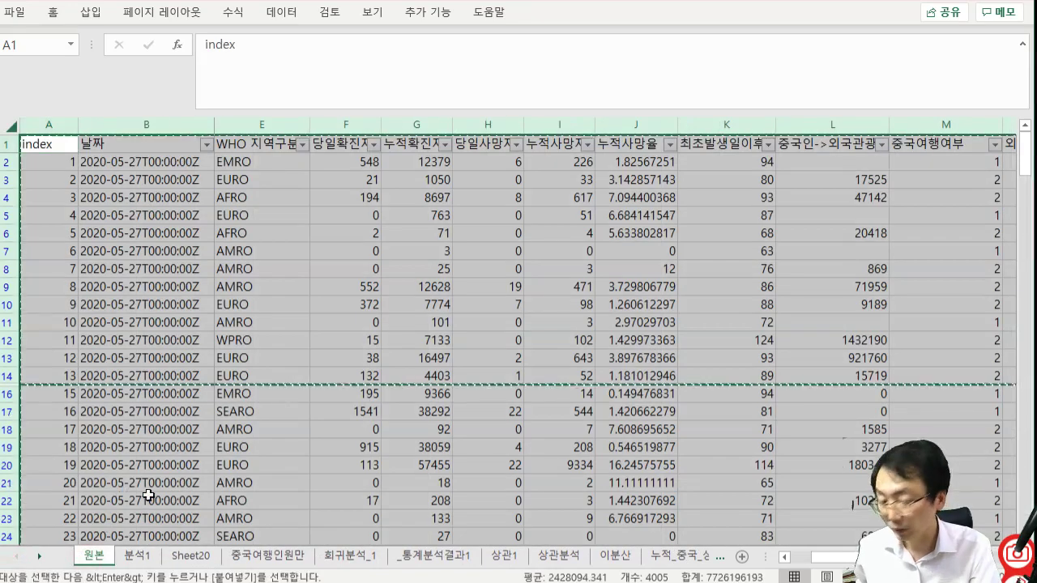
pyautogui.click(518, 422)
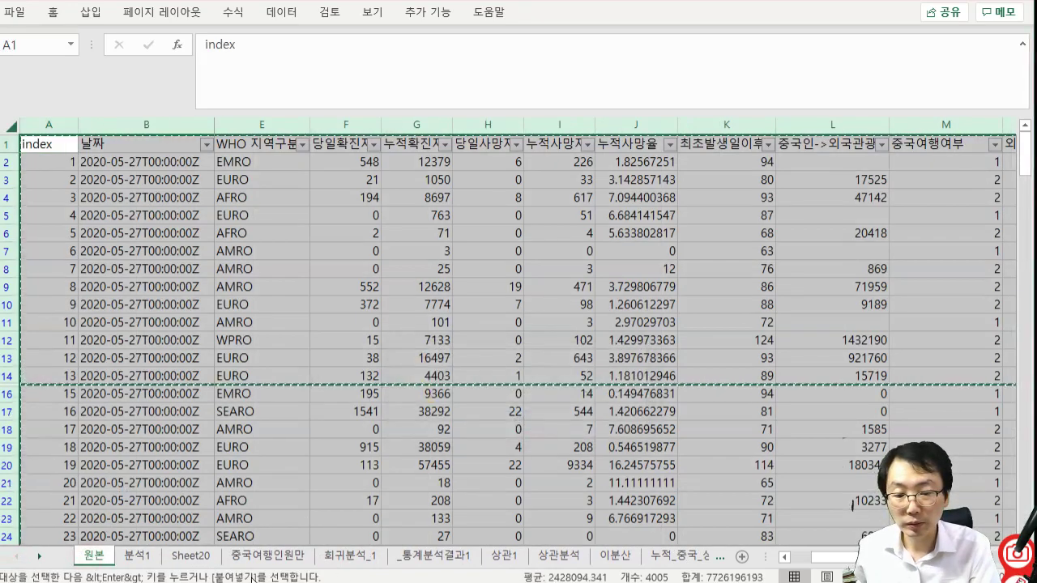
pyautogui.click(40, 557)
pyautogui.click(39, 557)
pyautogui.click(40, 557)
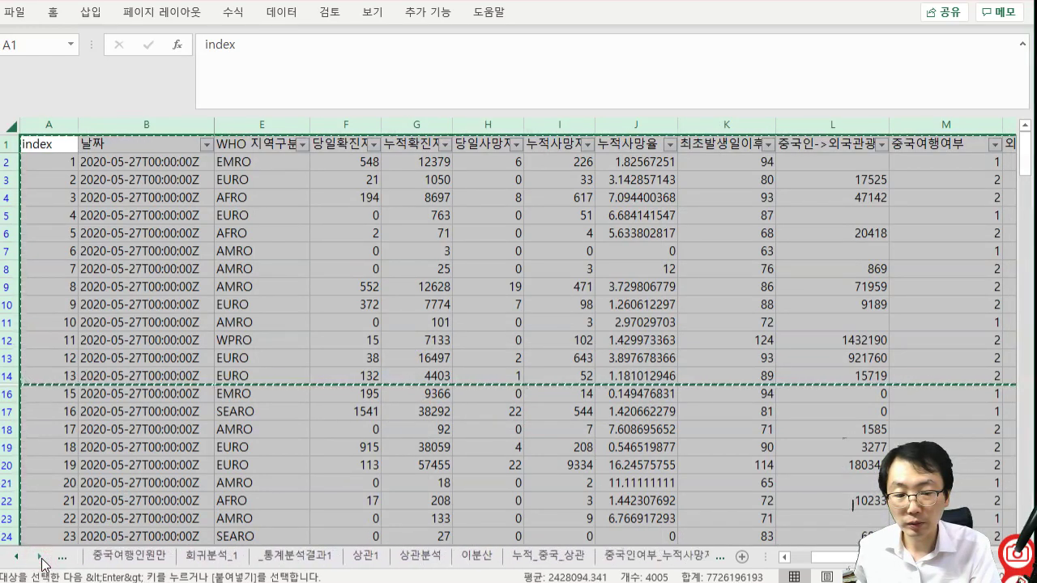
pyautogui.click(40, 556)
pyautogui.click(40, 557)
pyautogui.click(40, 556)
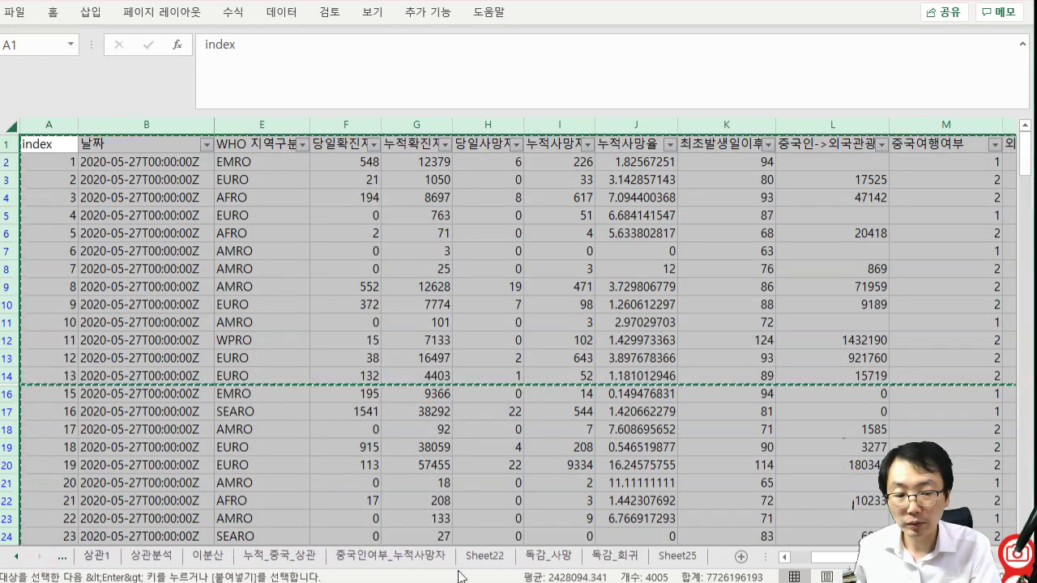
pyautogui.click(679, 559)
pyautogui.hotkey('ctrl', 'v')
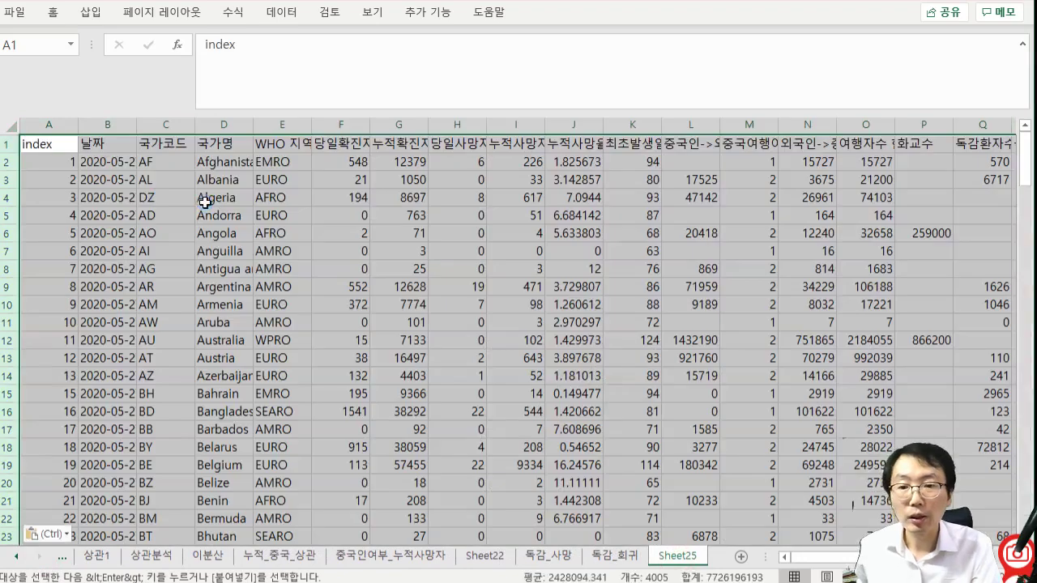
pyautogui.click(304, 217)
# - Examine the pasted columns in Sheet25 from 국가코드 across to GDP
pyautogui.click(154, 163)
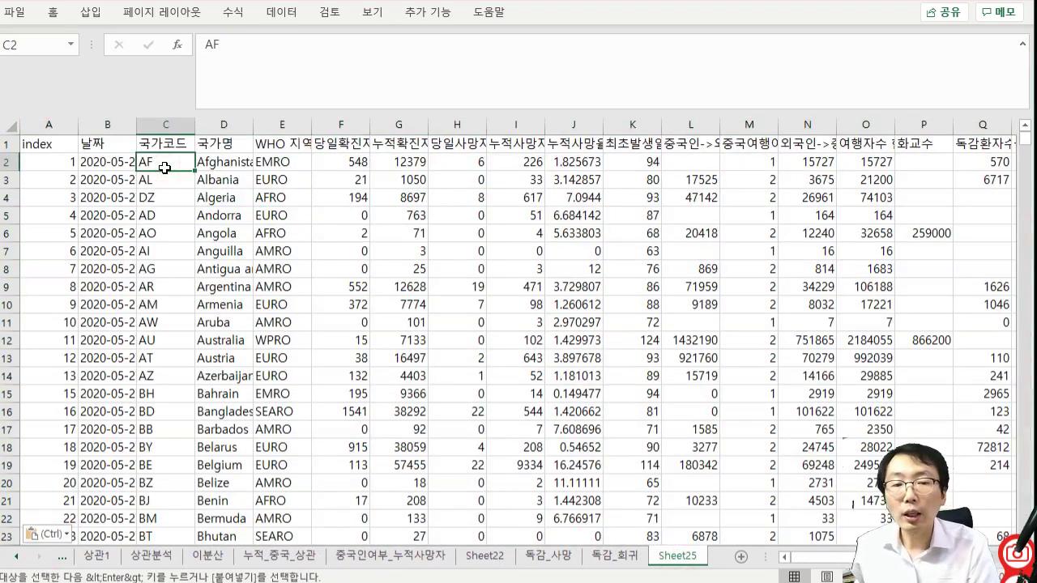
pyautogui.press('Right')
pyautogui.press('Right')
pyautogui.press('Right')
pyautogui.press('Right')
pyautogui.press('Right')
pyautogui.press('Right')
pyautogui.press('Right')
pyautogui.press('Right')
pyautogui.press('Right')
pyautogui.press('Right')
pyautogui.press('Right')
pyautogui.press('Right')
pyautogui.press('Right')
pyautogui.press('Right')
pyautogui.press('Right')
pyautogui.press('Right')
pyautogui.press('Right')
pyautogui.press('Right')
pyautogui.press('Right')
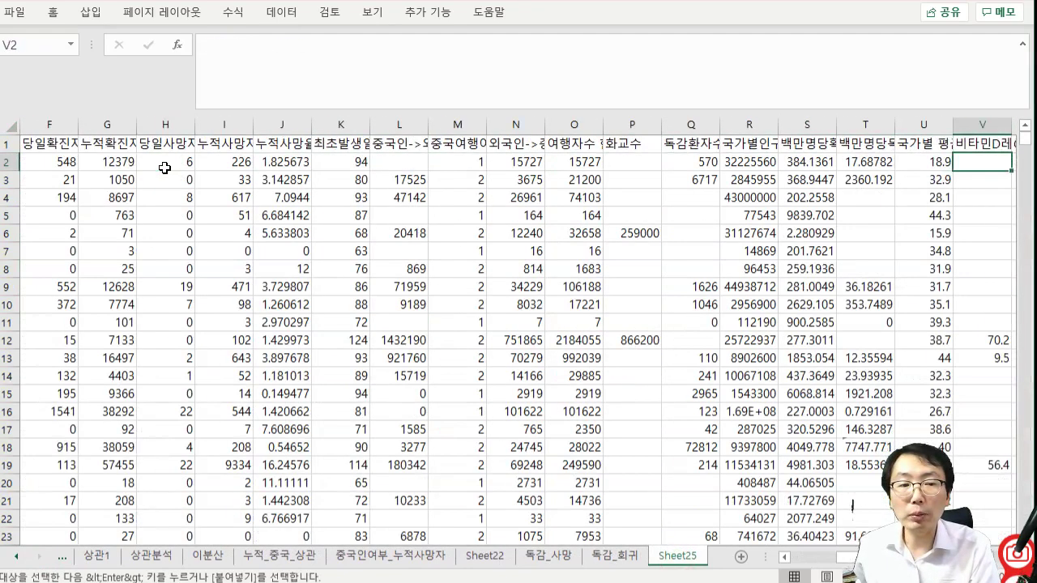
pyautogui.press('Right')
pyautogui.press('Right')
pyautogui.press('Right')
pyautogui.press('Right')
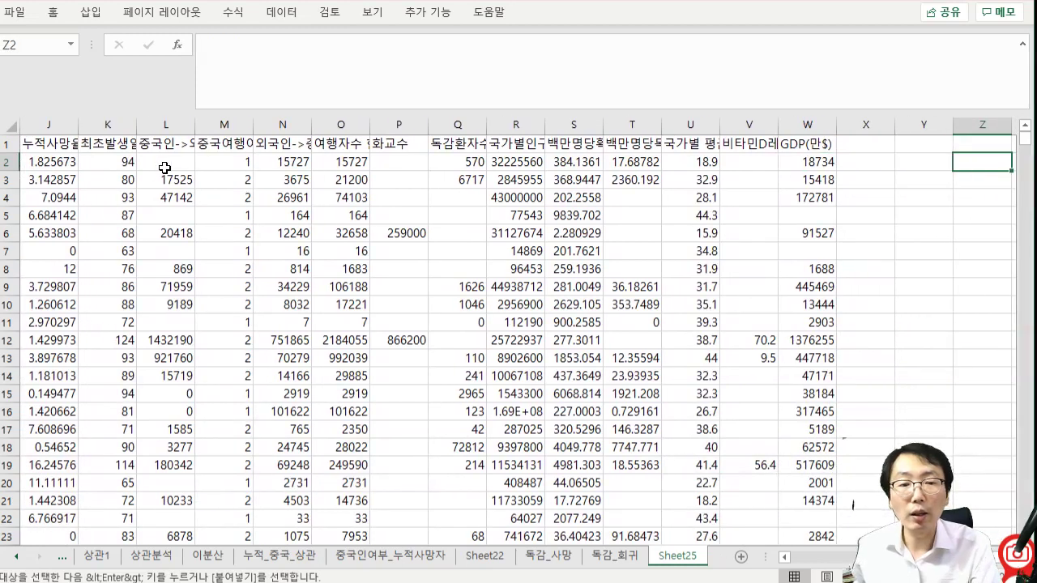
# - Rename Sheet25 as 평균연령, after its 국가별 평균연령 column
pyautogui.click(676, 151)
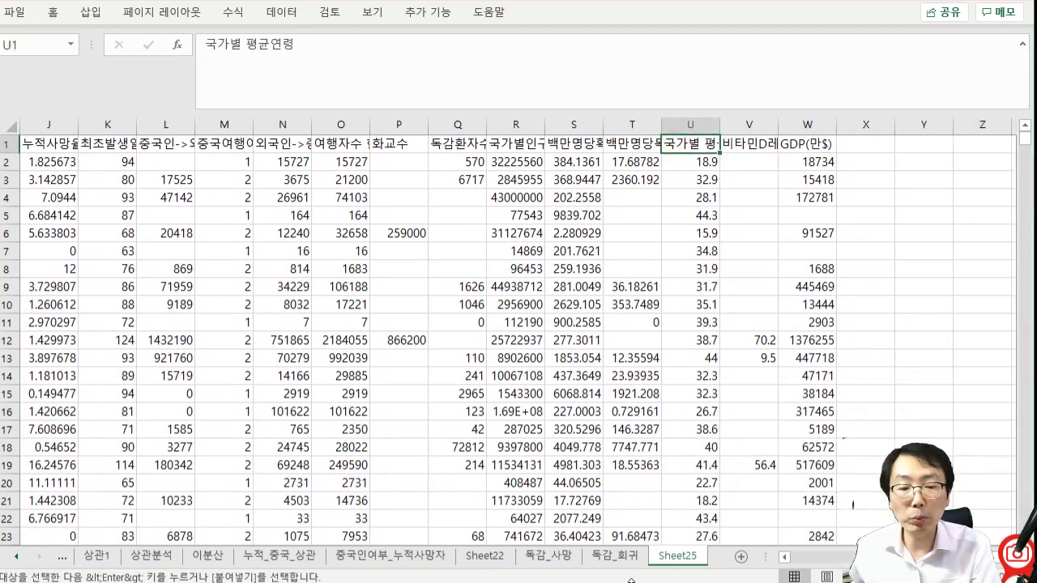
pyautogui.doubleClick(677, 555)
pyautogui.write('평균연령')
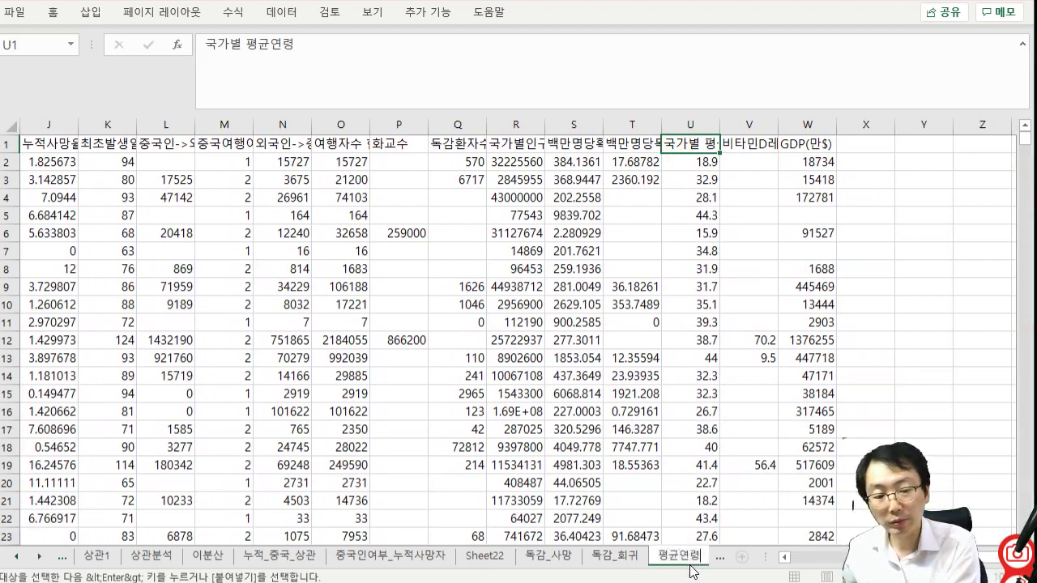
pyautogui.press('Return')
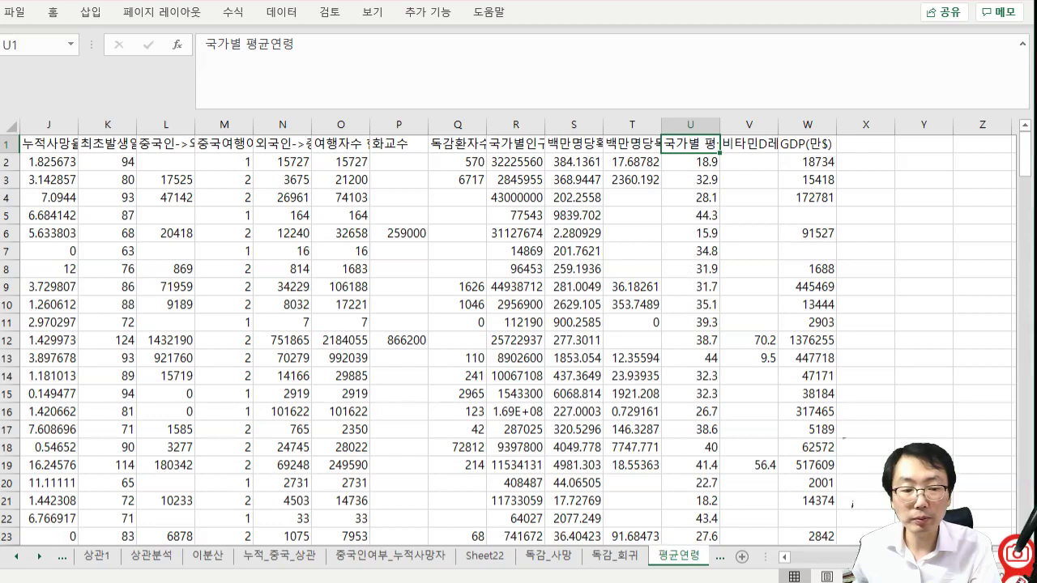
pyautogui.click(795, 558)
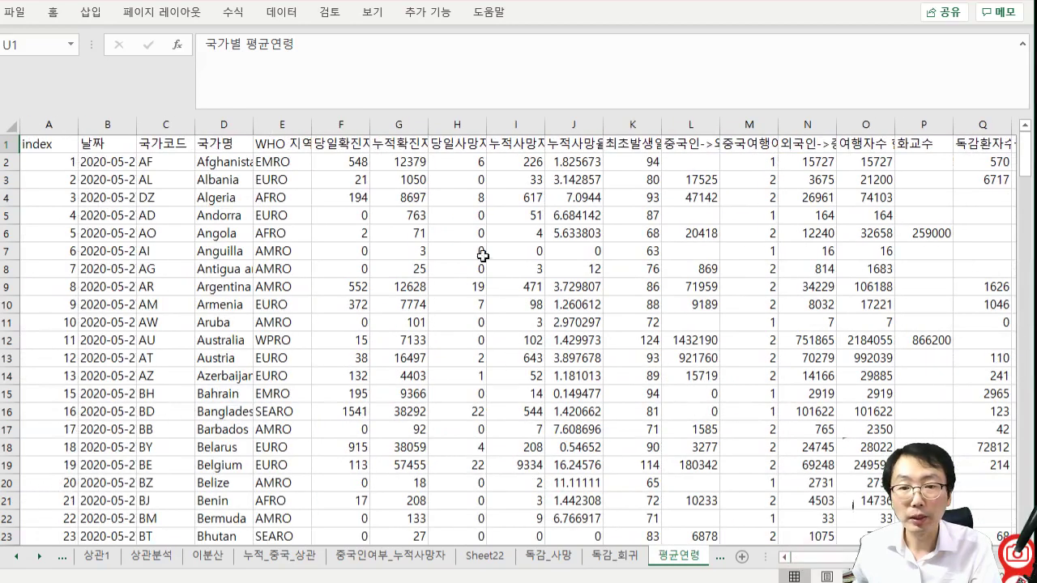
pyautogui.click(399, 124)
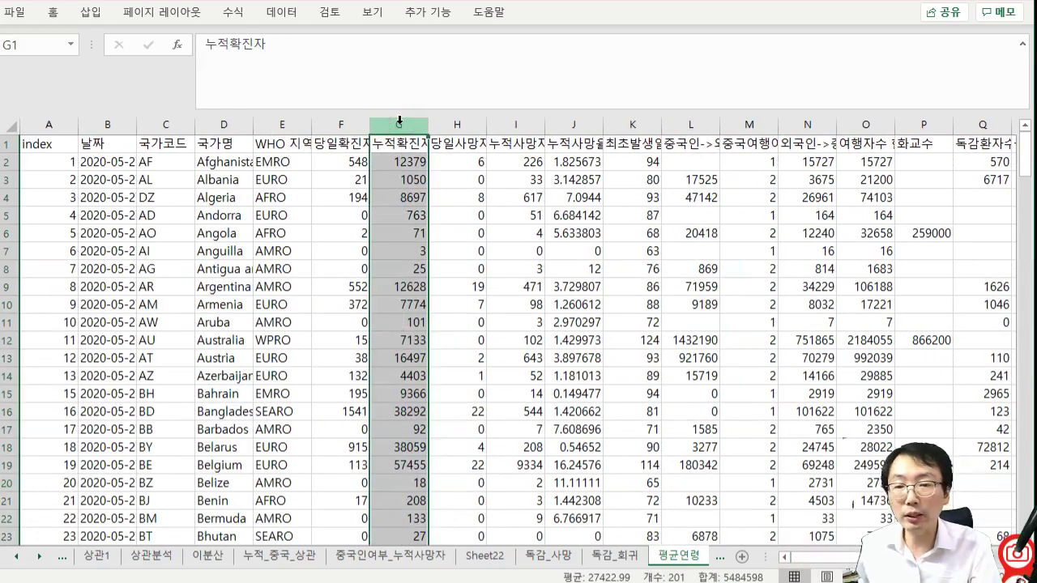
pyautogui.hotkey('ctrl', 'c')
pyautogui.press('Right')
pyautogui.press('Right')
pyautogui.press('Right')
pyautogui.press('Right')
pyautogui.press('Right')
pyautogui.press('Right')
pyautogui.press('Right')
pyautogui.press('Right')
pyautogui.press('Right')
pyautogui.press('Right')
pyautogui.press('Right')
pyautogui.press('Right')
pyautogui.press('Right')
pyautogui.press('Right')
pyautogui.press('Right')
pyautogui.press('Right')
pyautogui.press('Right')
pyautogui.press('Right')
pyautogui.press('Right')
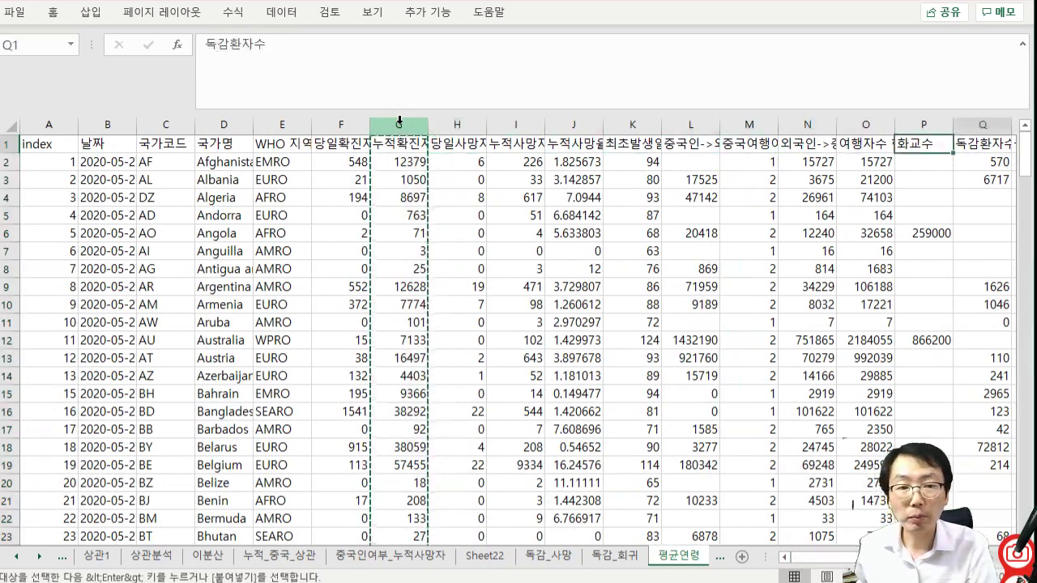
pyautogui.press('Left')
pyautogui.press('Right')
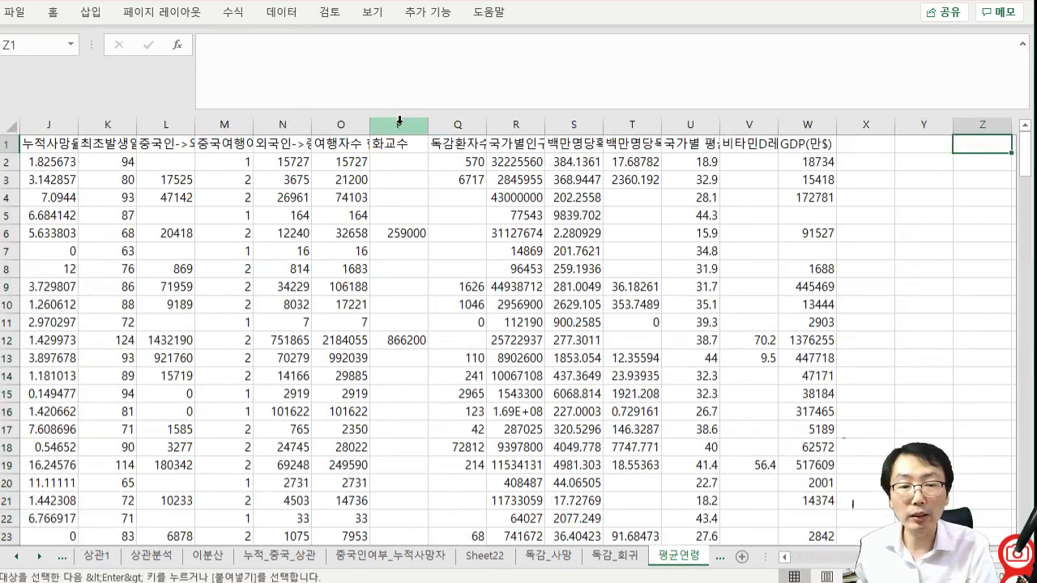
pyautogui.press('Escape')
pyautogui.hscroll(-5, 399, 119)
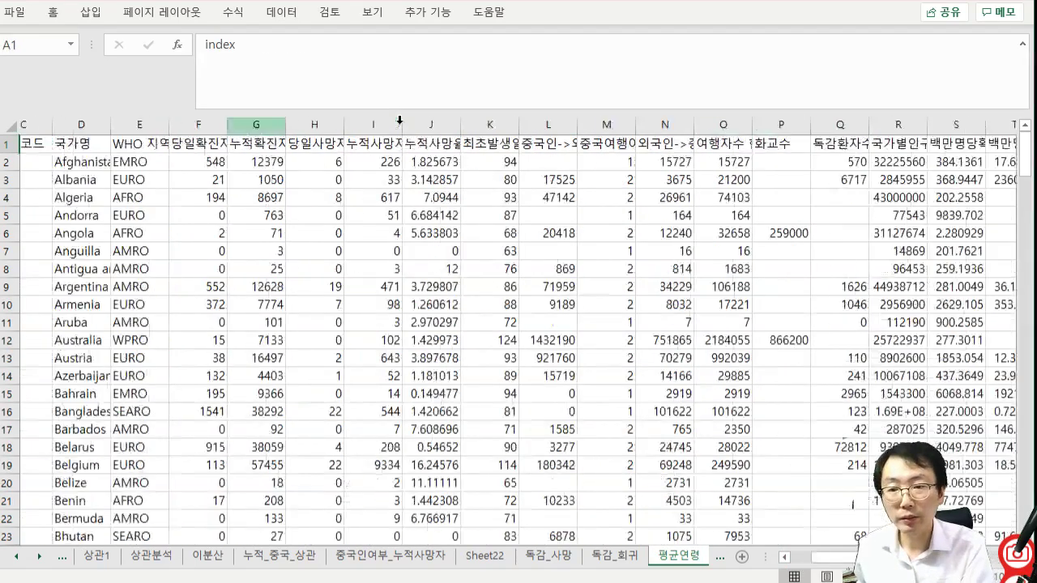
# - Copy the 누적확진자 and 누적사망자 columns of the 평균연령 sheet into empty columns Y and Z
pyautogui.click(399, 124)
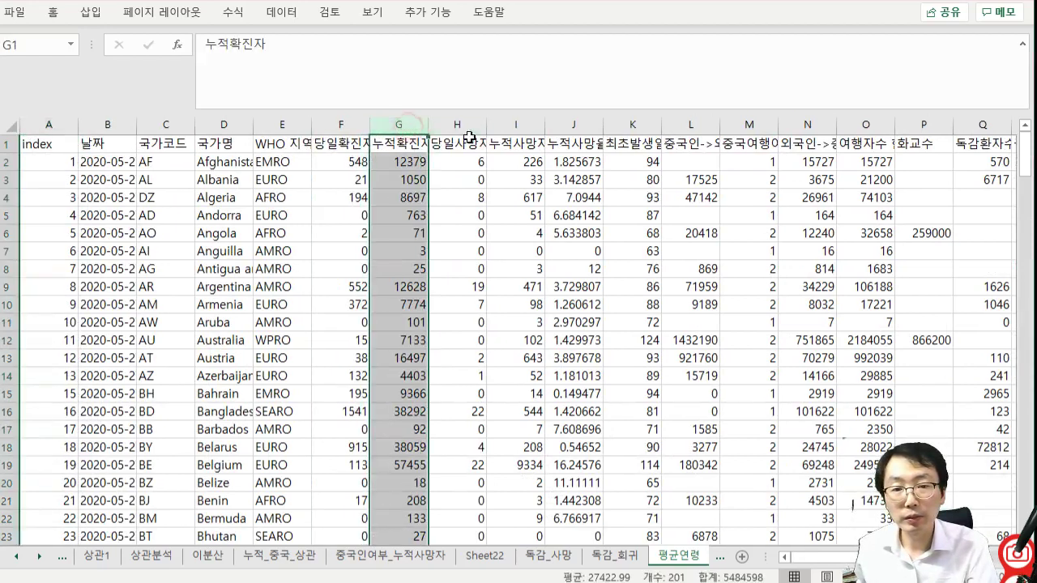
pyautogui.keyDown('ctrl'); pyautogui.click(518, 124); pyautogui.keyUp('ctrl')
pyautogui.hotkey('ctrl', 'c')
pyautogui.press('Right')
pyautogui.press('Right')
pyautogui.press('Right')
pyautogui.press('Right')
pyautogui.press('Right')
pyautogui.press('Right')
pyautogui.press('Right')
pyautogui.press('Right')
pyautogui.press('Right')
pyautogui.press('Right')
pyautogui.press('Right')
pyautogui.press('Right')
pyautogui.press('Right')
pyautogui.press('Right')
pyautogui.press('Right')
pyautogui.press('Right')
pyautogui.press('Right')
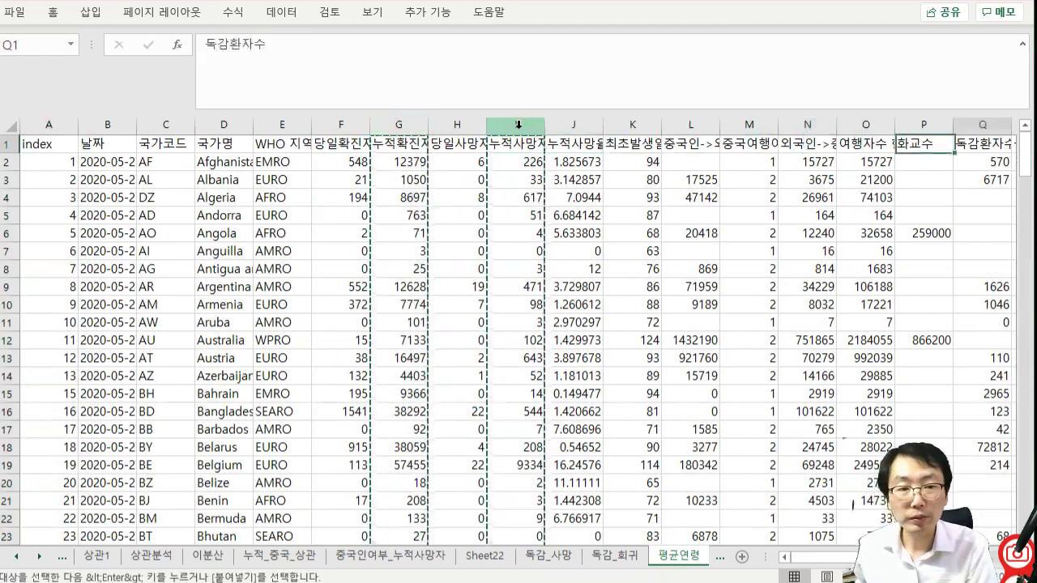
pyautogui.press('Left')
pyautogui.hotkey('ctrl', 'v')
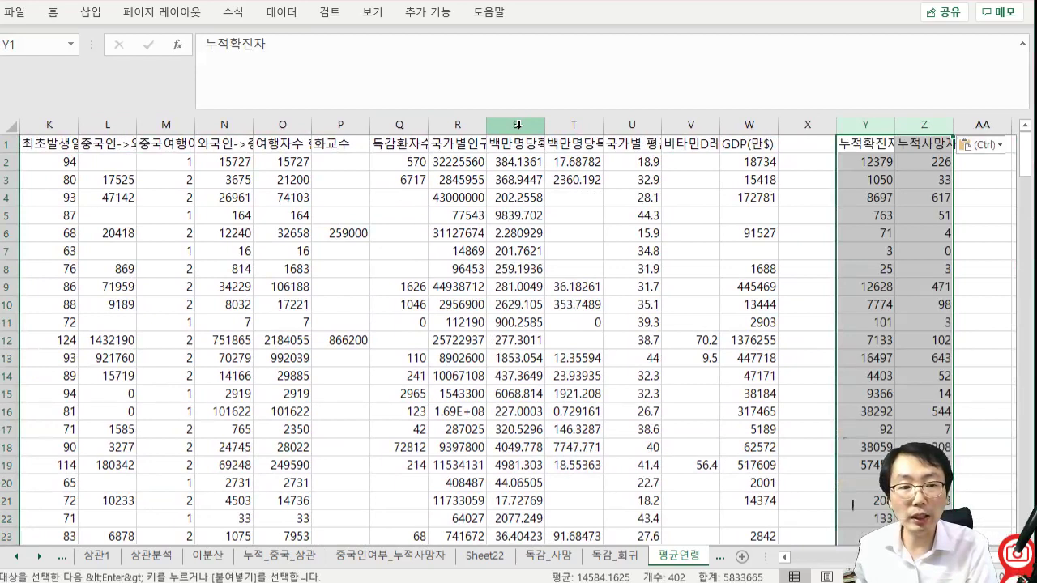
# - Copy the 국가별 평균연령 column into column AA, beside the copied 누적사망자 column
pyautogui.click(630, 127)
pyautogui.hotkey('ctrl', 'c')
pyautogui.press('Right')
pyautogui.press('Right')
pyautogui.press('Right')
pyautogui.press('Right')
pyautogui.press('Right')
pyautogui.press('Right')
pyautogui.press('Right')
pyautogui.press('Right')
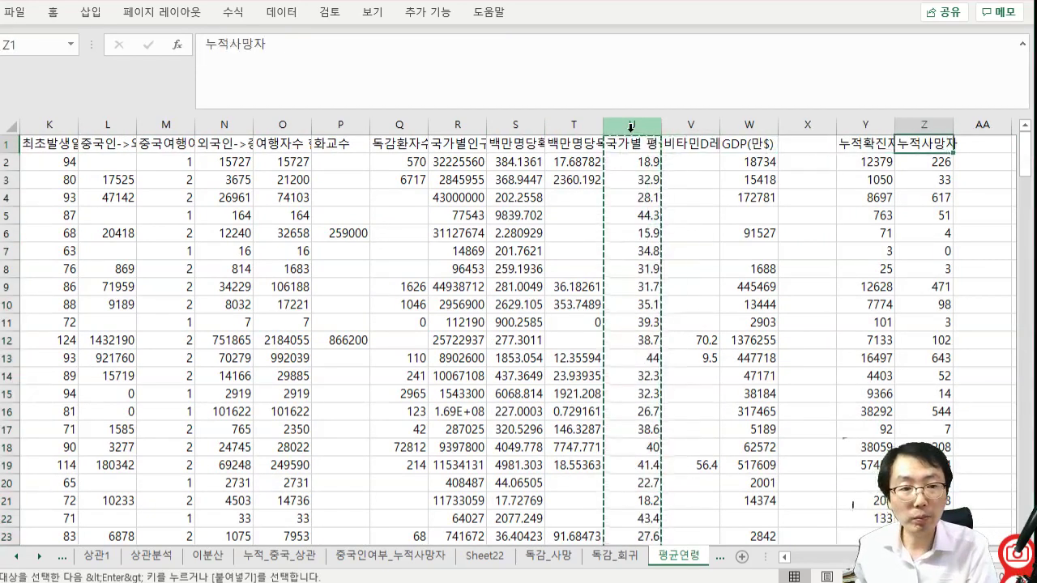
pyautogui.press('Left')
pyautogui.press('Left')
pyautogui.hotkey('ctrl', 'v')
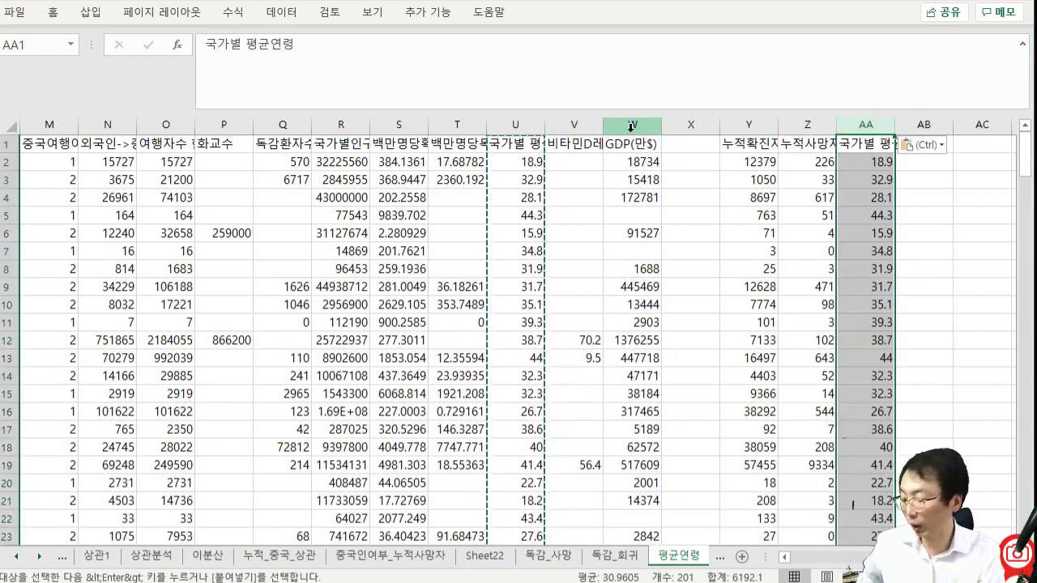
pyautogui.press('Escape')
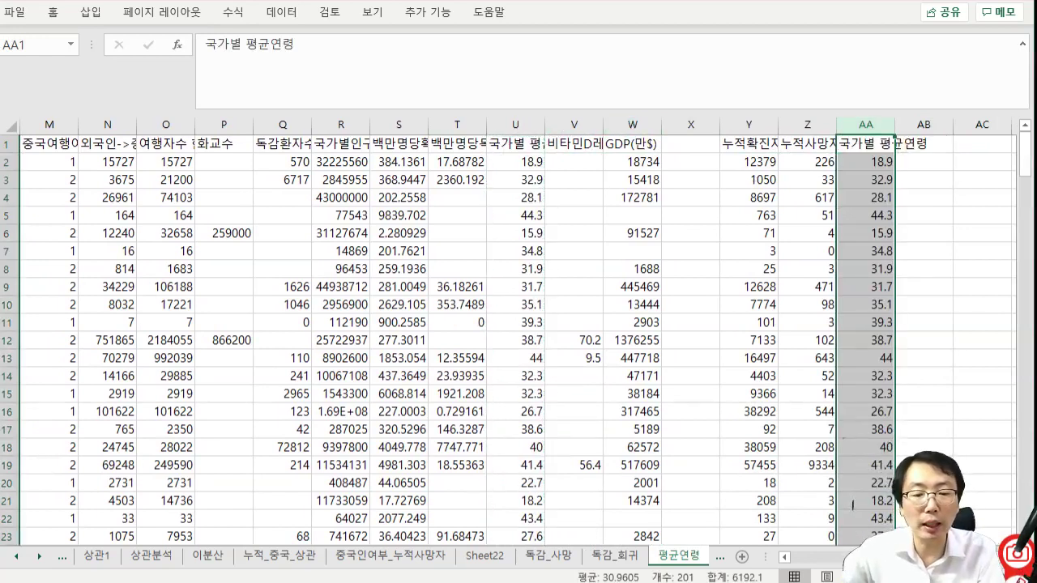
# - Move Sheet22 between the 독감_사망 and 독감_회귀 sheets and rename it 독감_상관
pyautogui.click(488, 556)
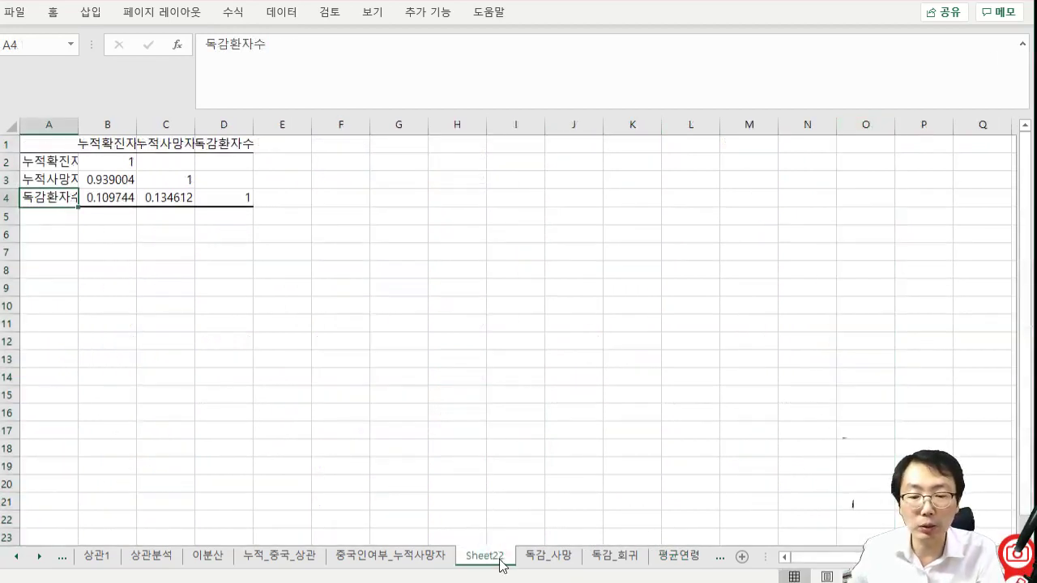
pyautogui.moveTo(500, 560); pyautogui.dragTo(577, 563)
pyautogui.doubleClick(565, 561)
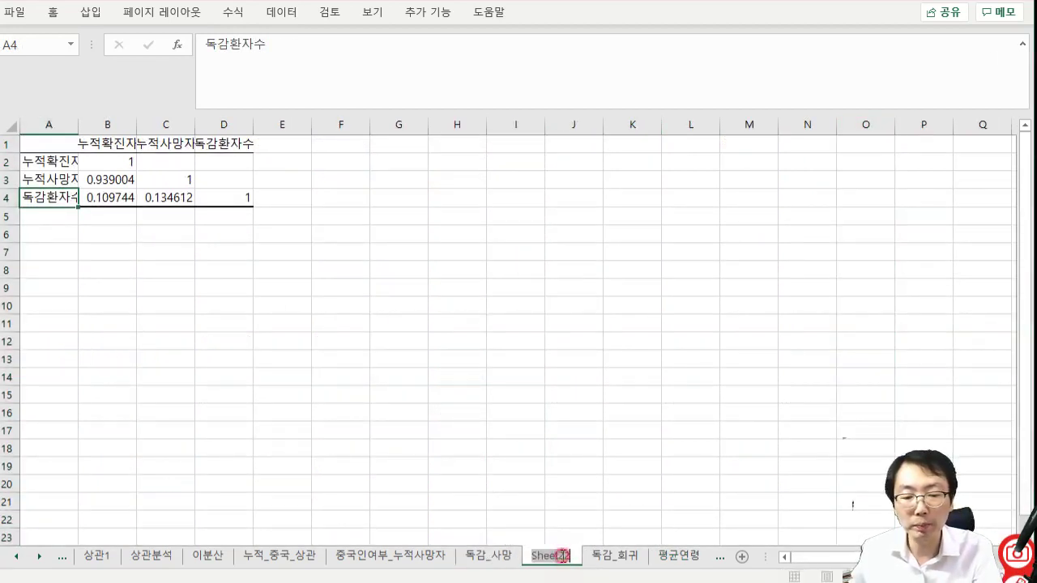
pyautogui.write('독감')
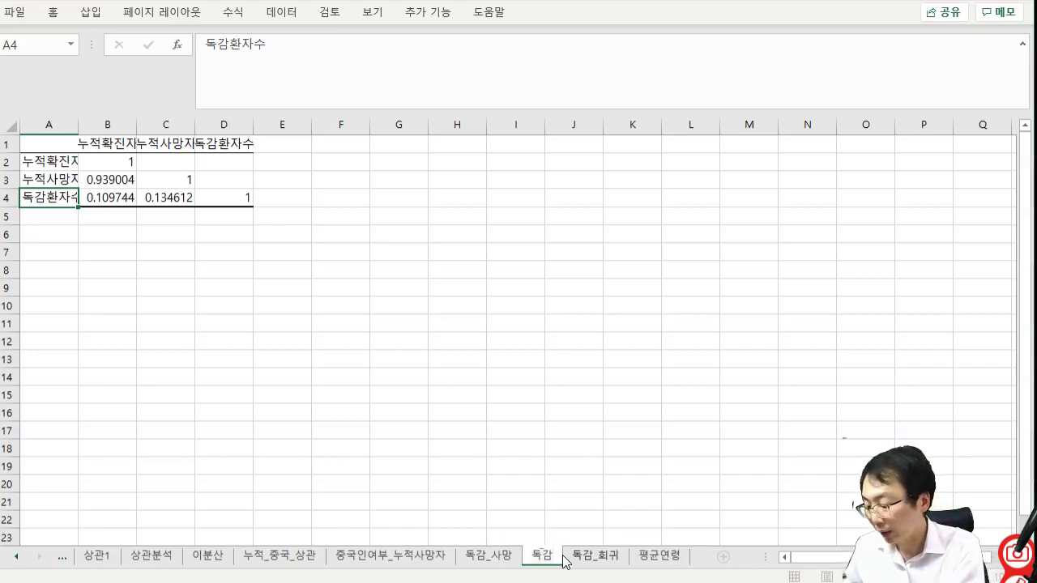
pyautogui.write('_상관')
pyautogui.press('Return')
pyautogui.click(561, 554)
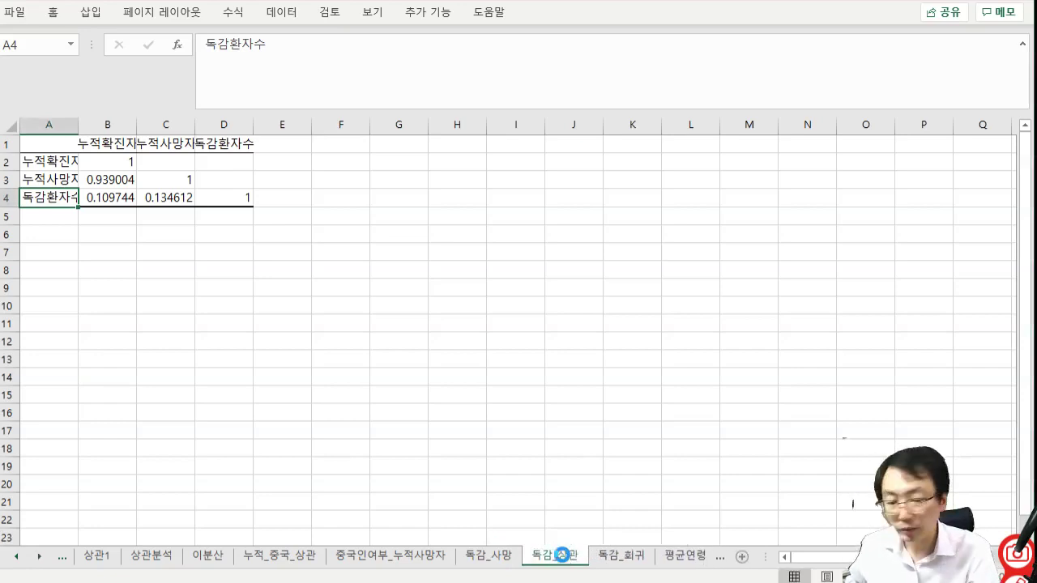
# - Run a 상관 분석 on columns Y to AA of the 평균연령 sheet, with first-row labels and output to a new worksheet
pyautogui.click(679, 555)
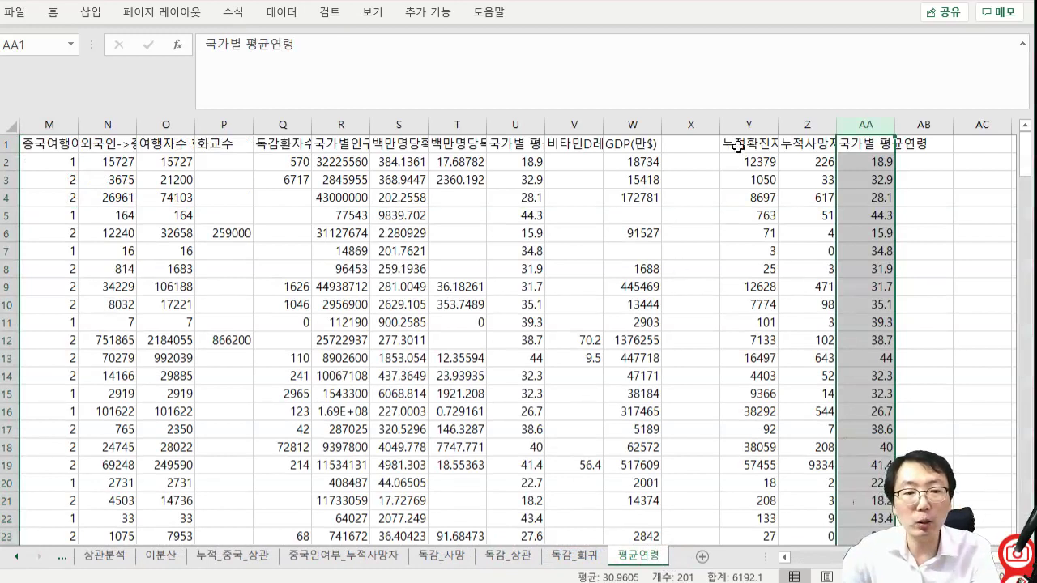
pyautogui.moveTo(738, 126); pyautogui.dragTo(862, 125)
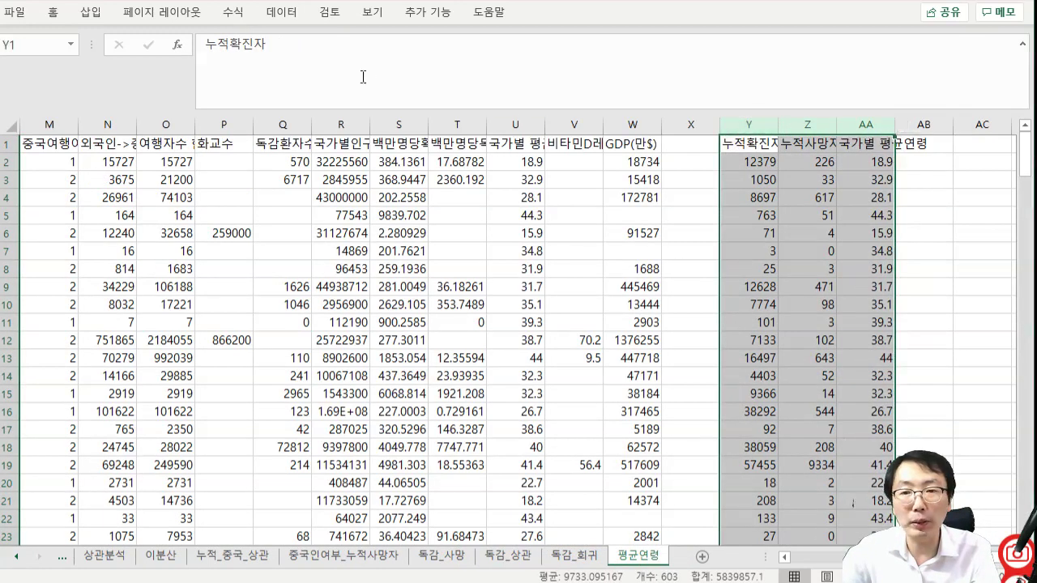
pyautogui.click(281, 12)
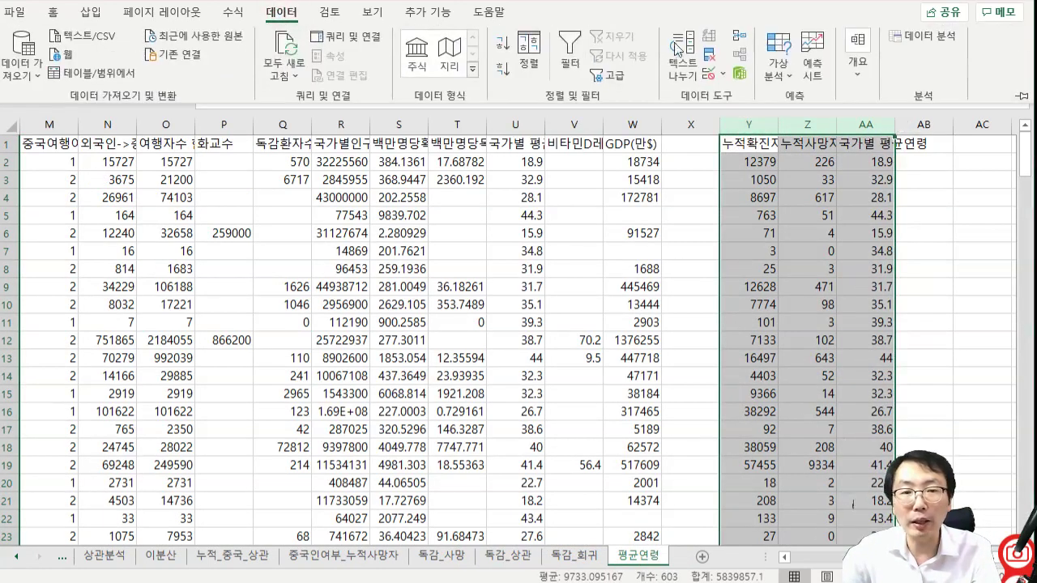
pyautogui.click(923, 36)
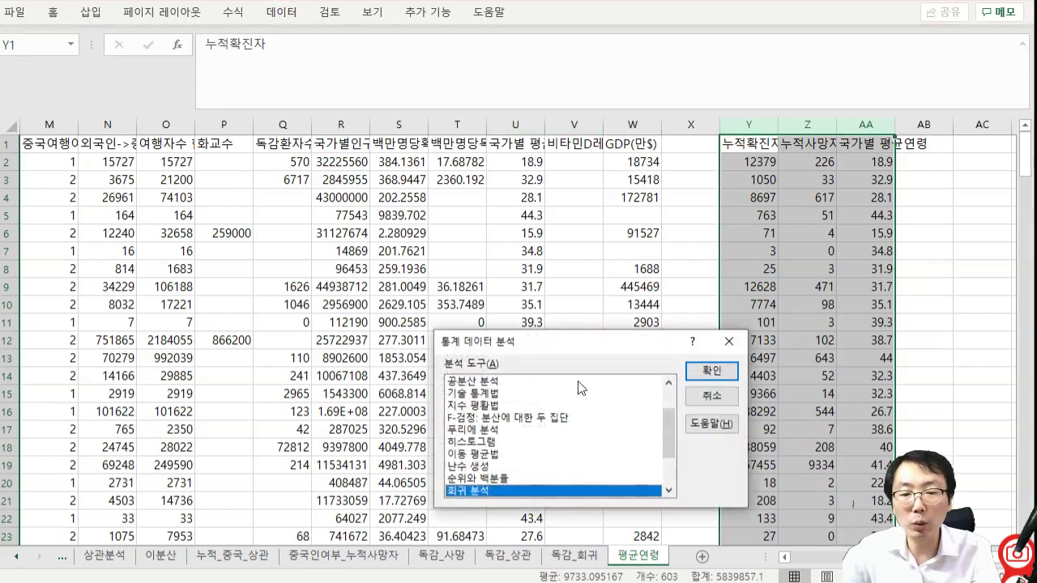
pyautogui.scroll(2, 656, 431)
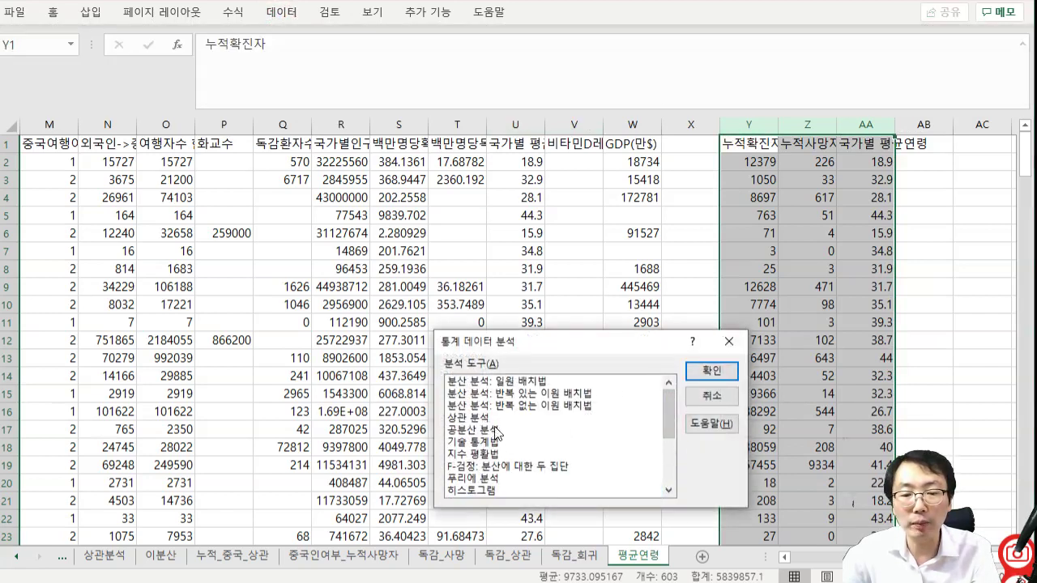
pyautogui.click(527, 421)
pyautogui.click(712, 370)
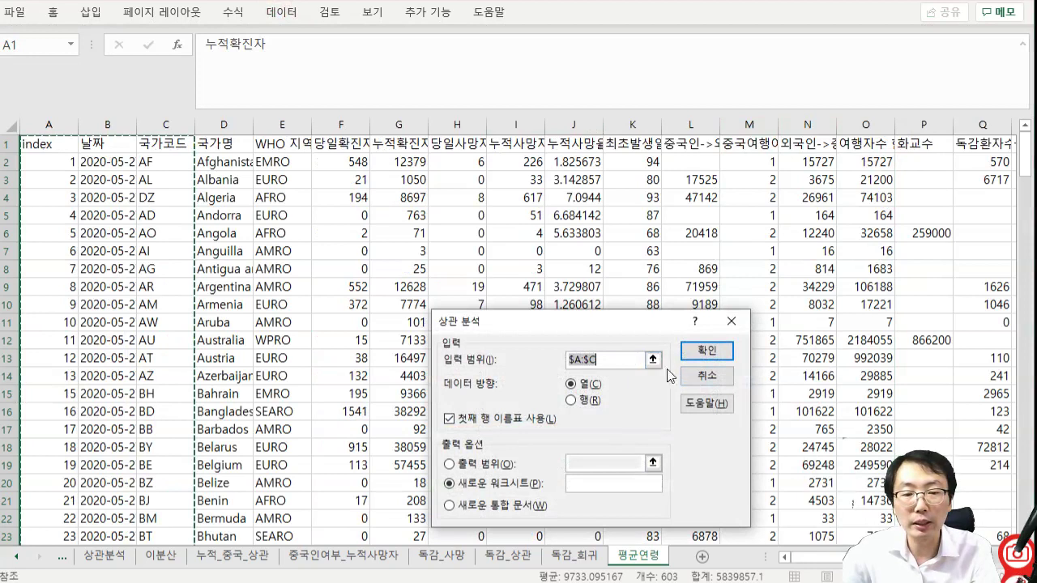
pyautogui.click(652, 359)
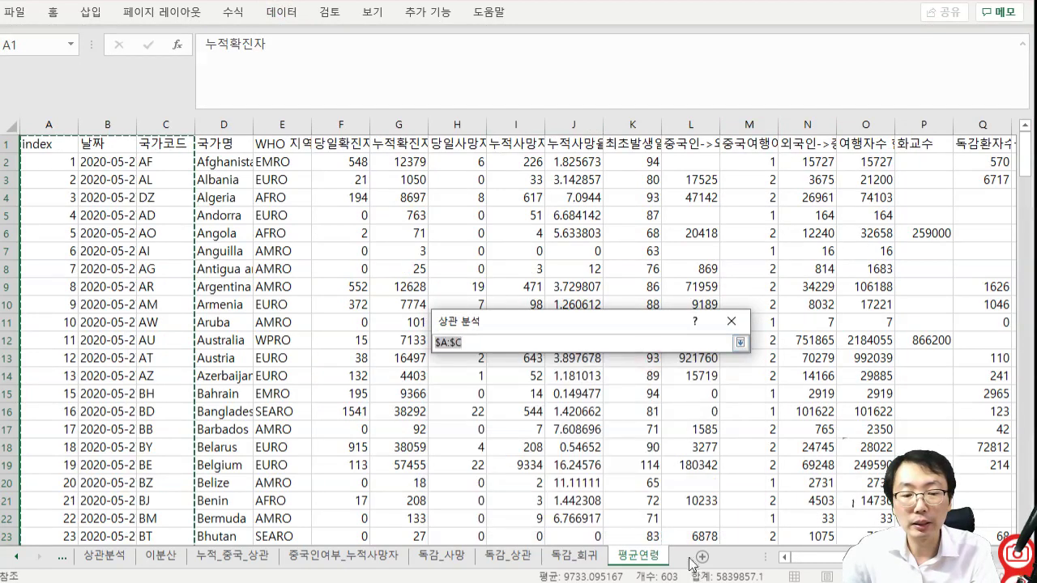
pyautogui.press('BackSpace')
pyautogui.moveTo(786, 559); pyautogui.dragTo(800, 559)
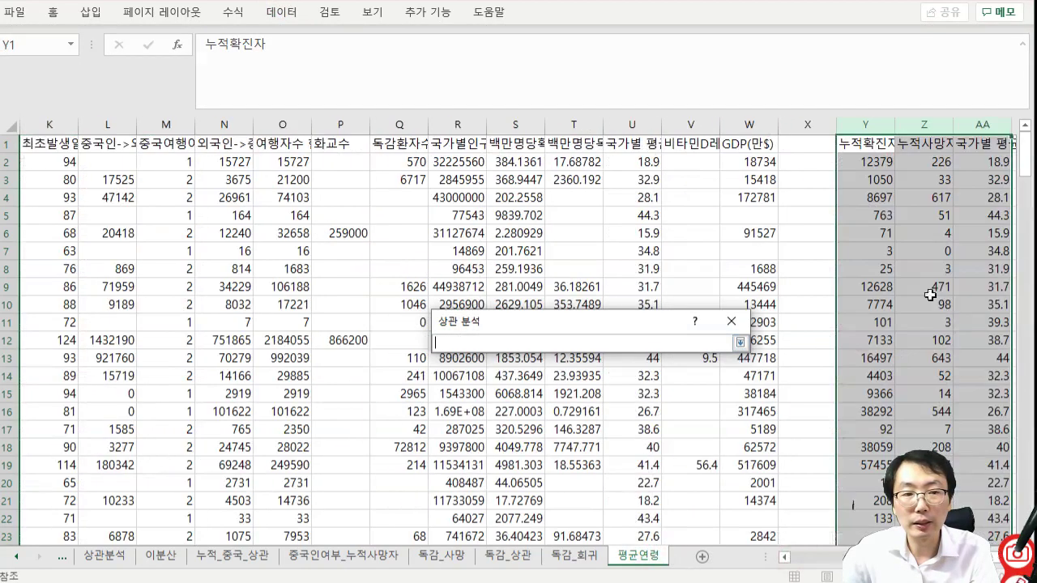
pyautogui.moveTo(863, 129); pyautogui.dragTo(992, 138)
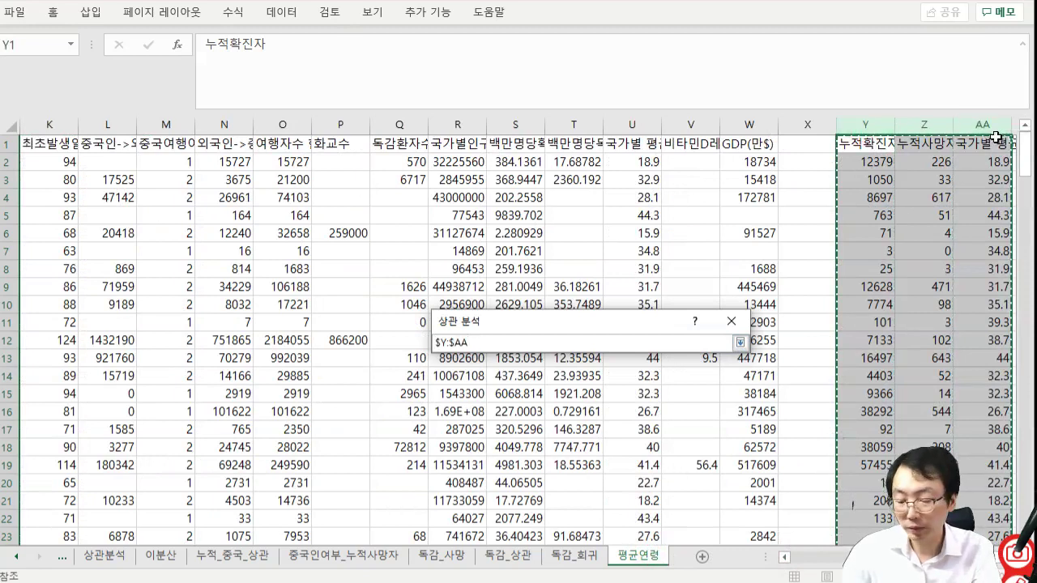
pyautogui.click(739, 342)
pyautogui.click(714, 350)
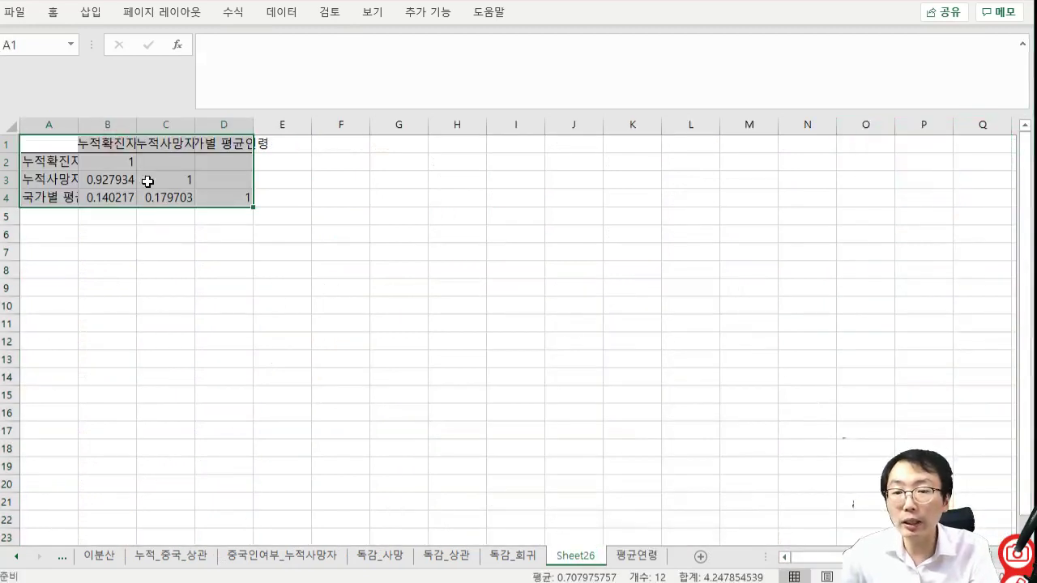
pyautogui.moveTo(98, 199); pyautogui.dragTo(177, 197)
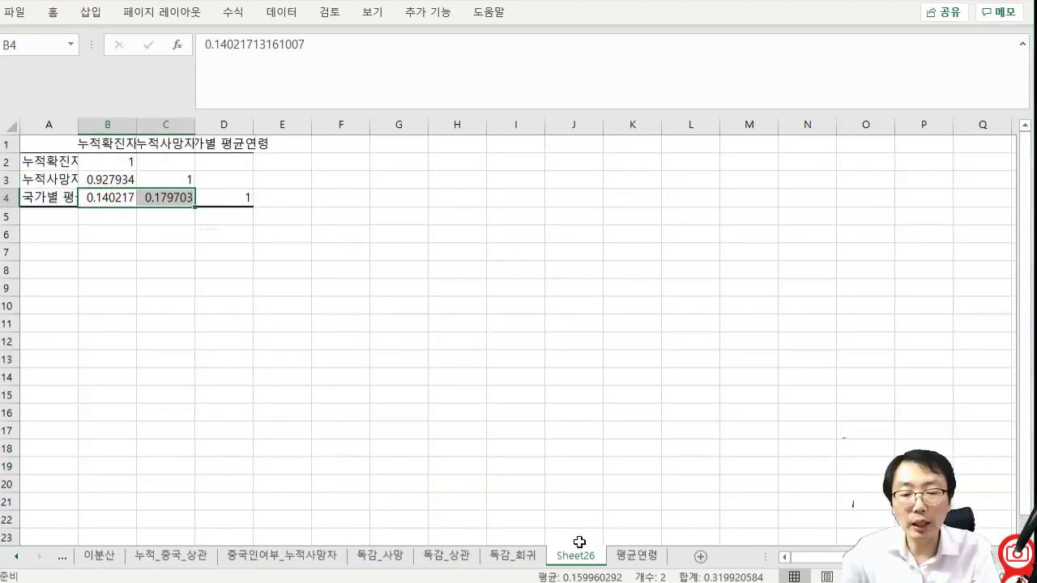
# - Move the new correlation sheet behind 평균연령 and rename it 연령상관분석
pyautogui.moveTo(579, 541); pyautogui.dragTo(648, 557)
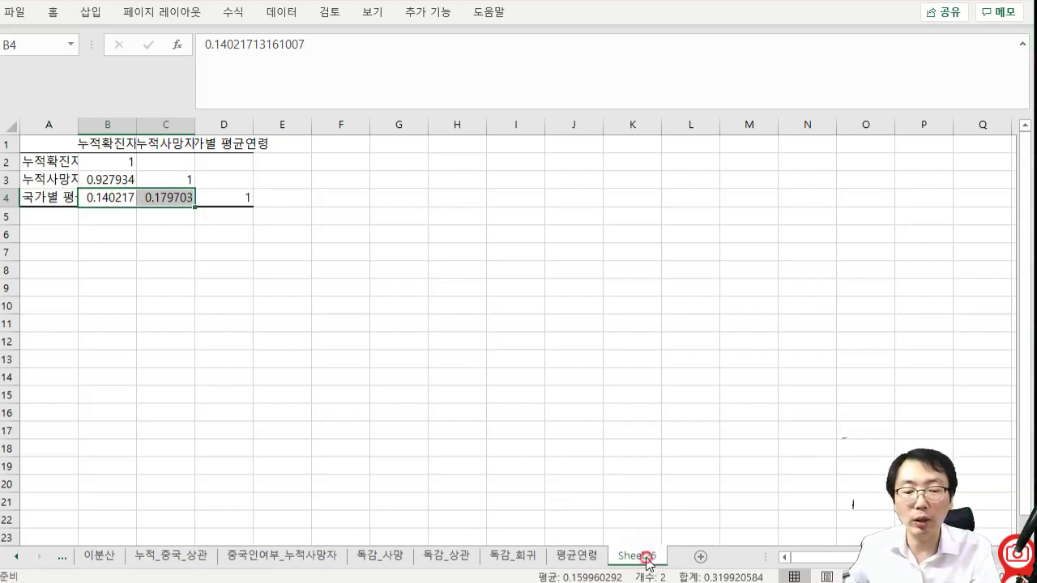
pyautogui.doubleClick(653, 556)
pyautogui.write('상관분석')
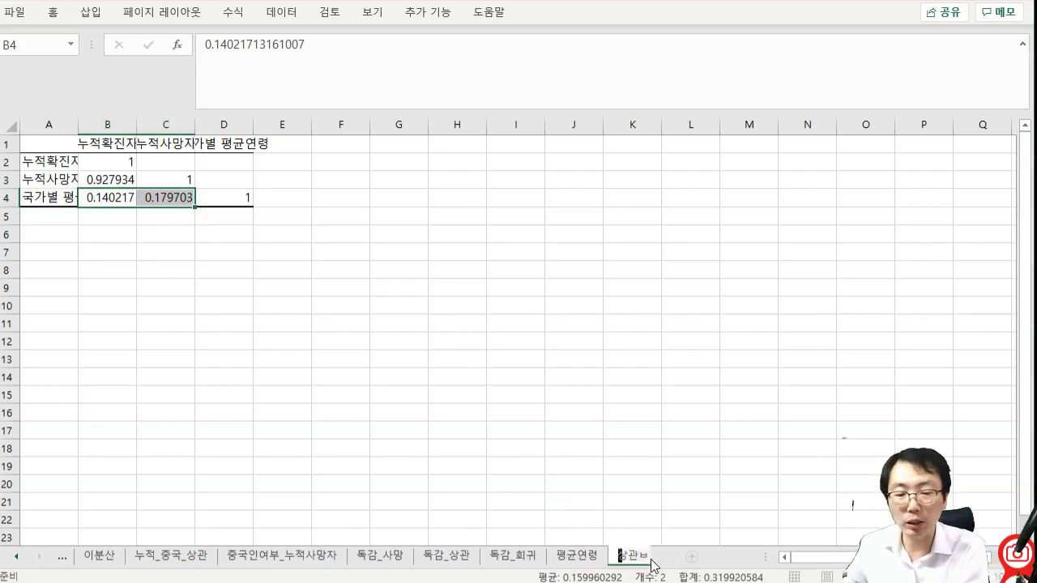
pyautogui.press('Return')
pyautogui.press('Return')
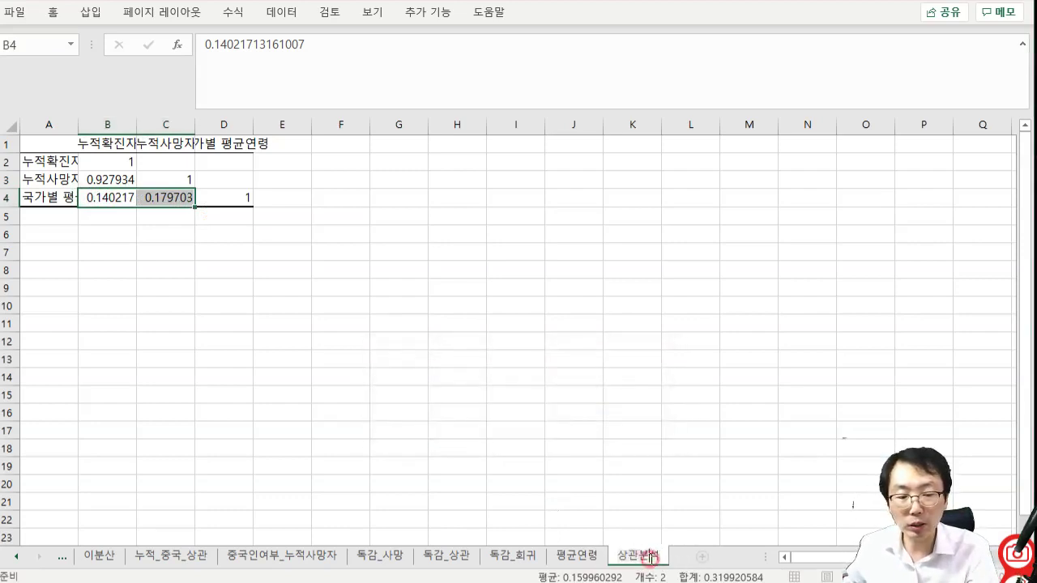
pyautogui.doubleClick(652, 558)
pyautogui.press('Home')
pyautogui.write('연령')
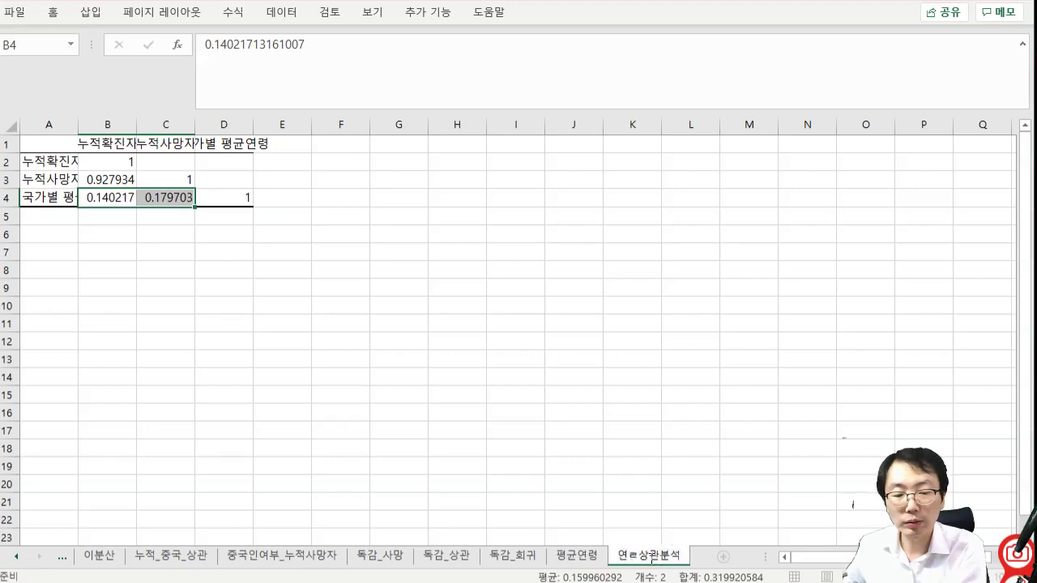
pyautogui.press('Return')
# - Delete the empty column X between GDP(만$) and the copied 누적확진자 column on the 평균연령 sheet
pyautogui.click(594, 558)
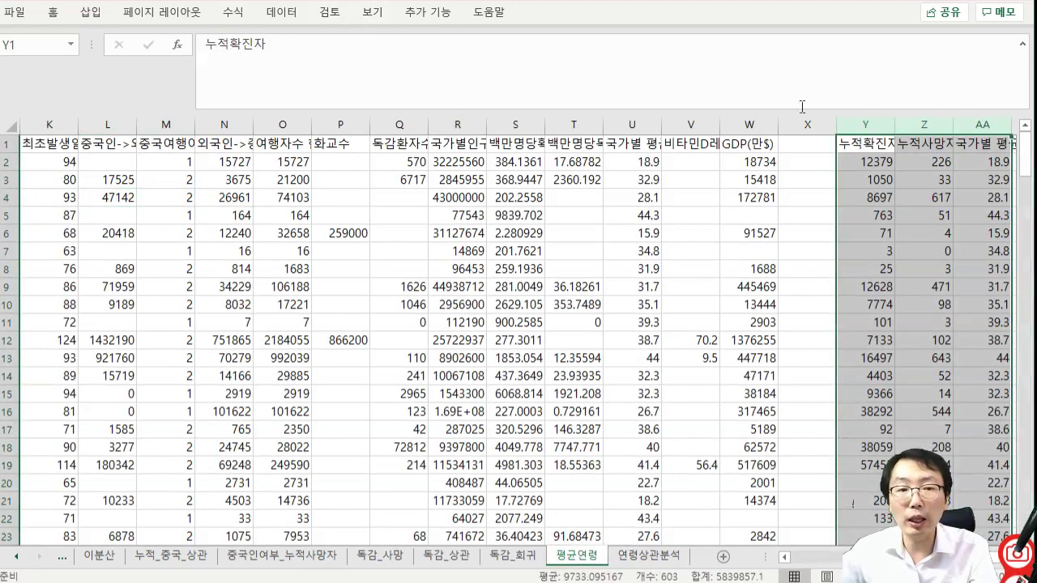
pyautogui.click(801, 122)
pyautogui.hotkey('ctrl', '-')
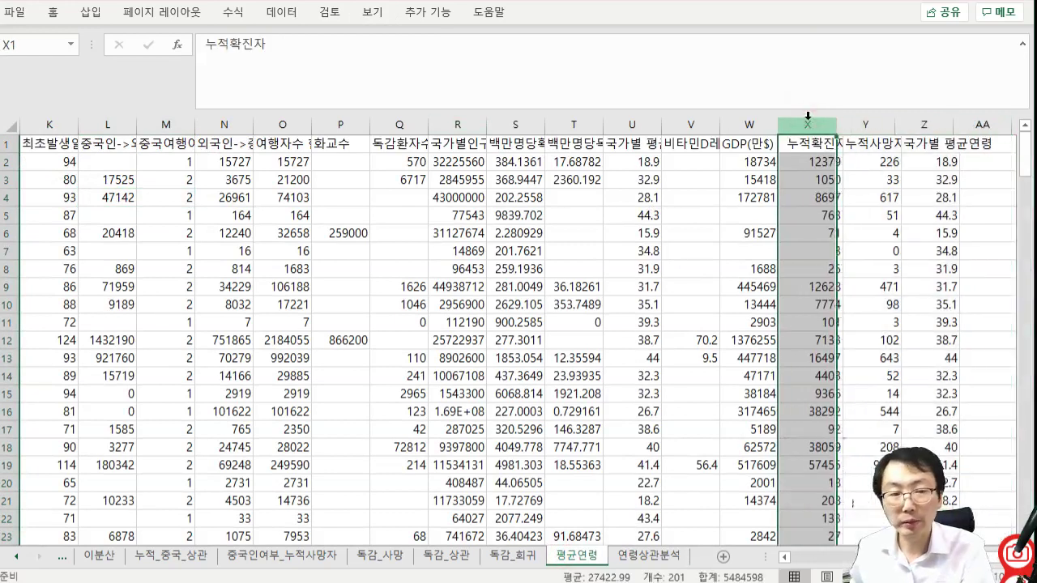
# - Try to run the KESS 상관분석 on the copied 누적확진자, 누적사망자 and 국가별 평균연령 variables
pyautogui.click(421, 12)
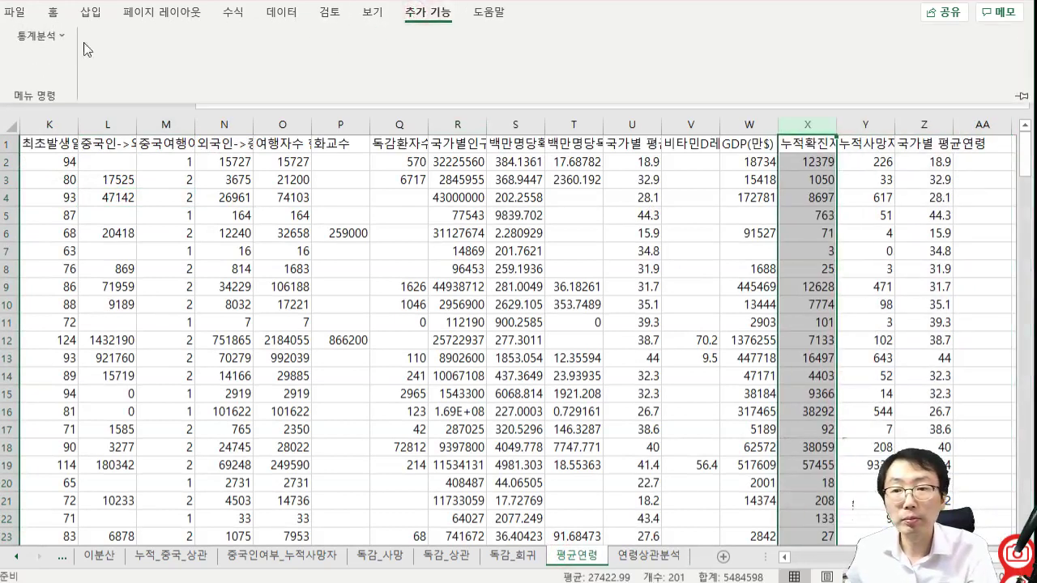
pyautogui.click(44, 40)
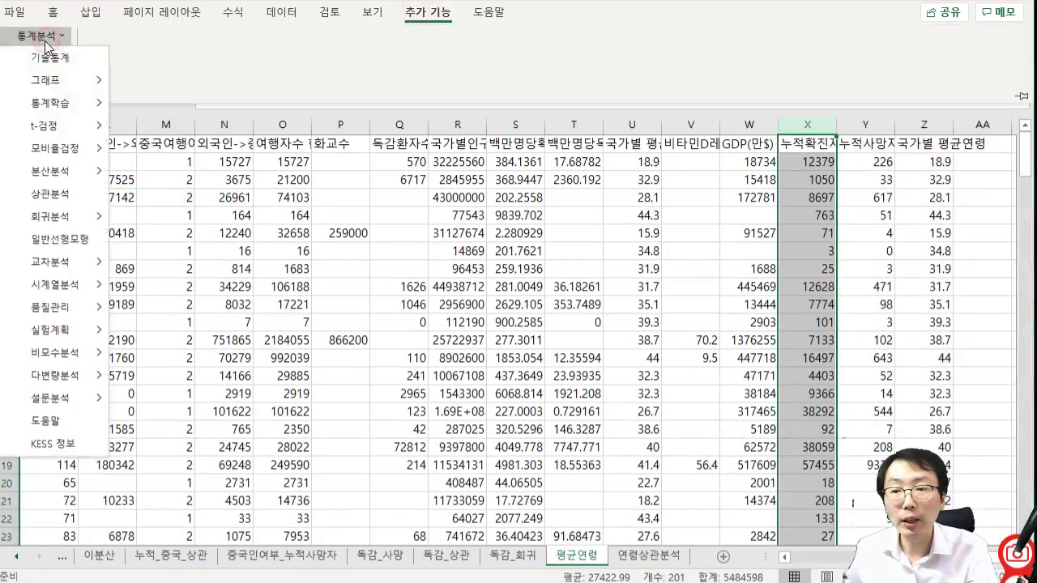
pyautogui.click(63, 194)
pyautogui.click(480, 254)
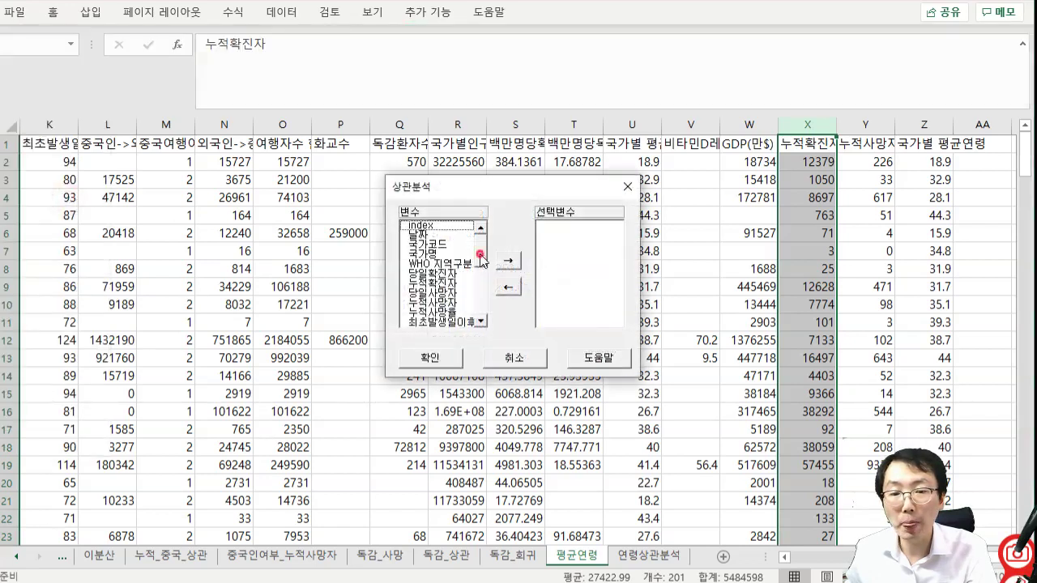
pyautogui.click(481, 305)
pyautogui.click(481, 305)
pyautogui.click(481, 305)
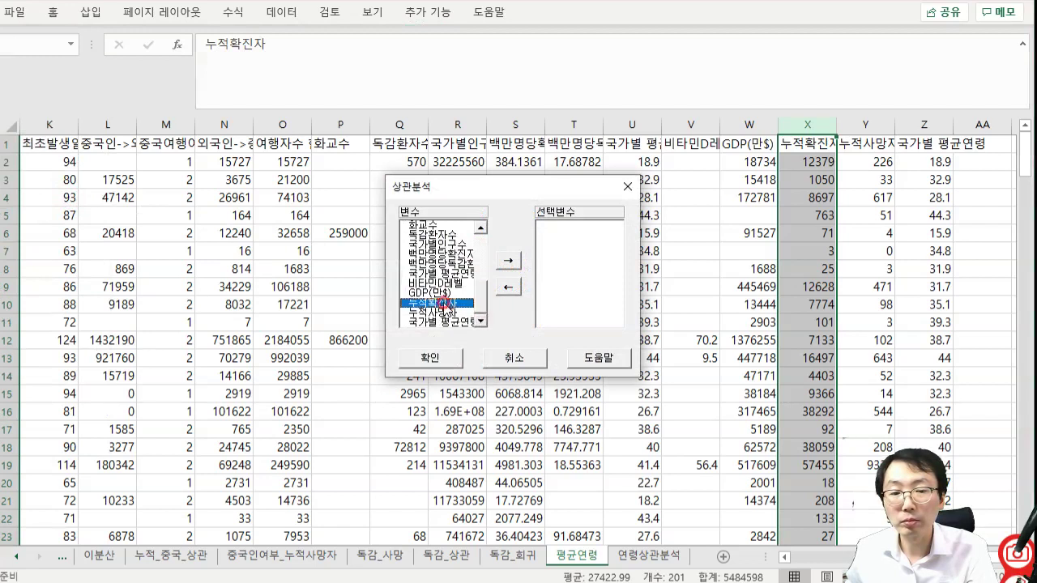
pyautogui.doubleClick(438, 303)
pyautogui.doubleClick(444, 313)
pyautogui.doubleClick(445, 313)
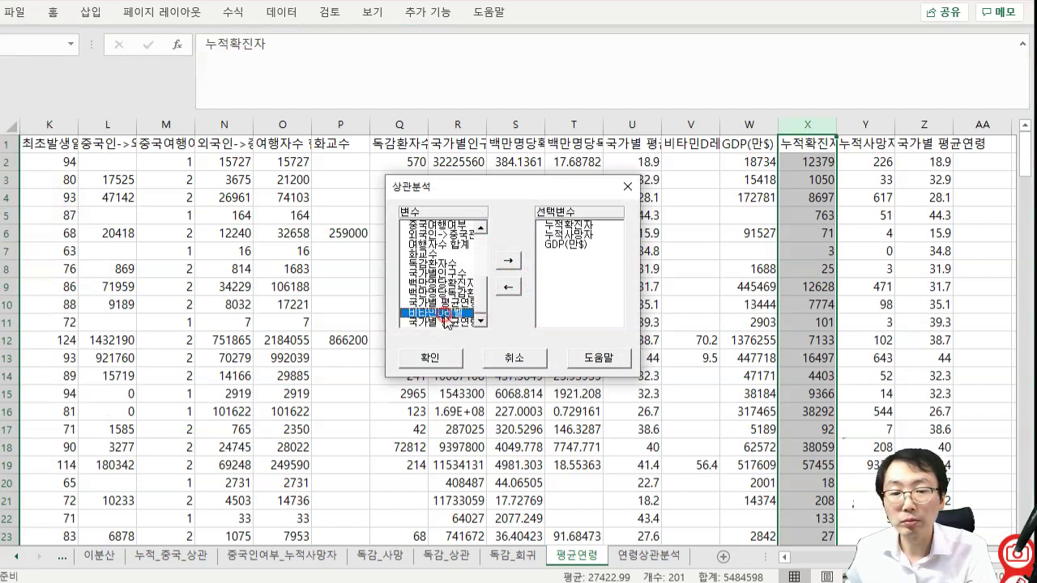
pyautogui.doubleClick(448, 322)
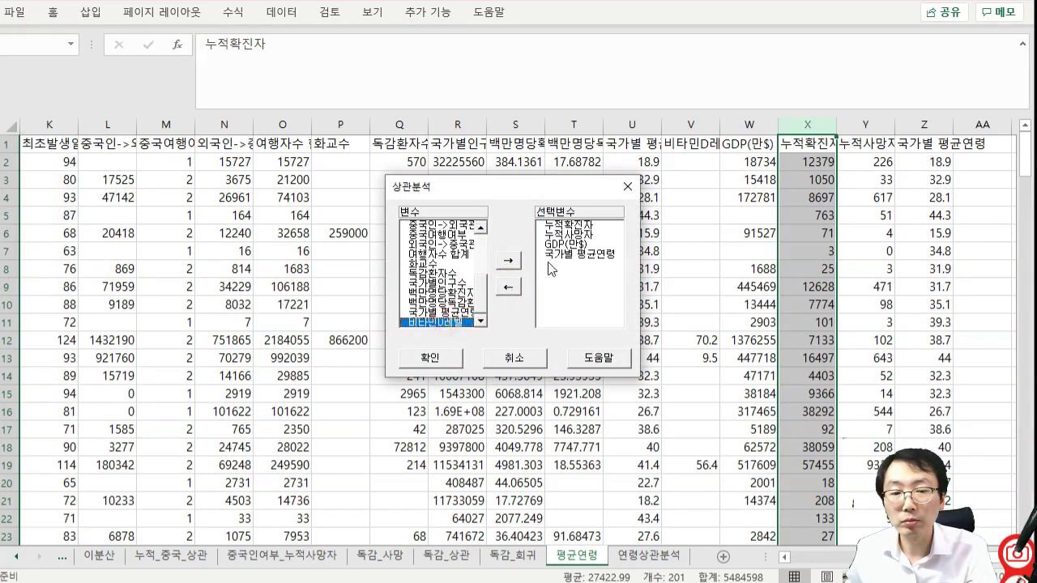
pyautogui.click(512, 292)
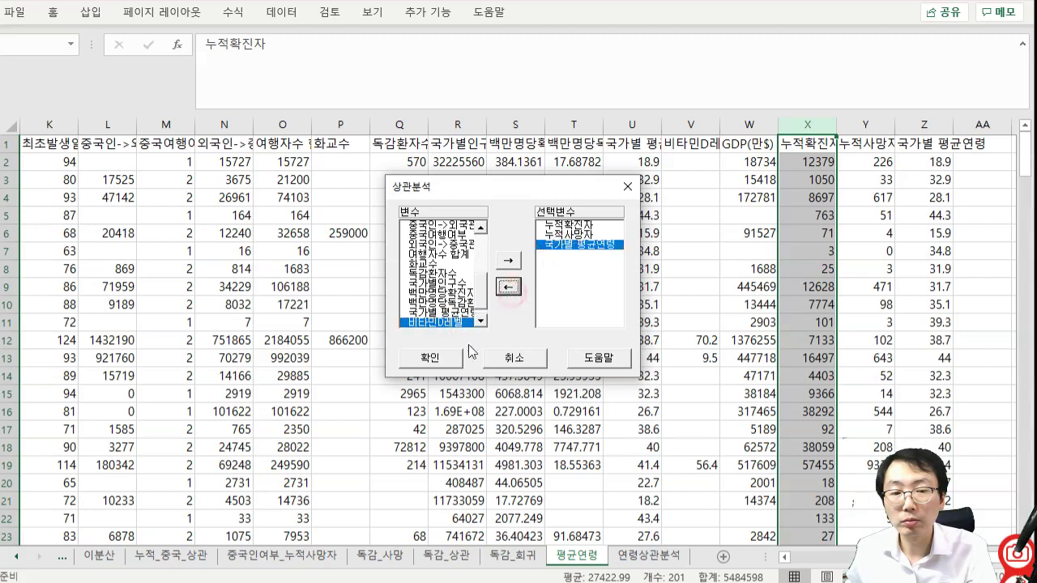
pyautogui.click(429, 357)
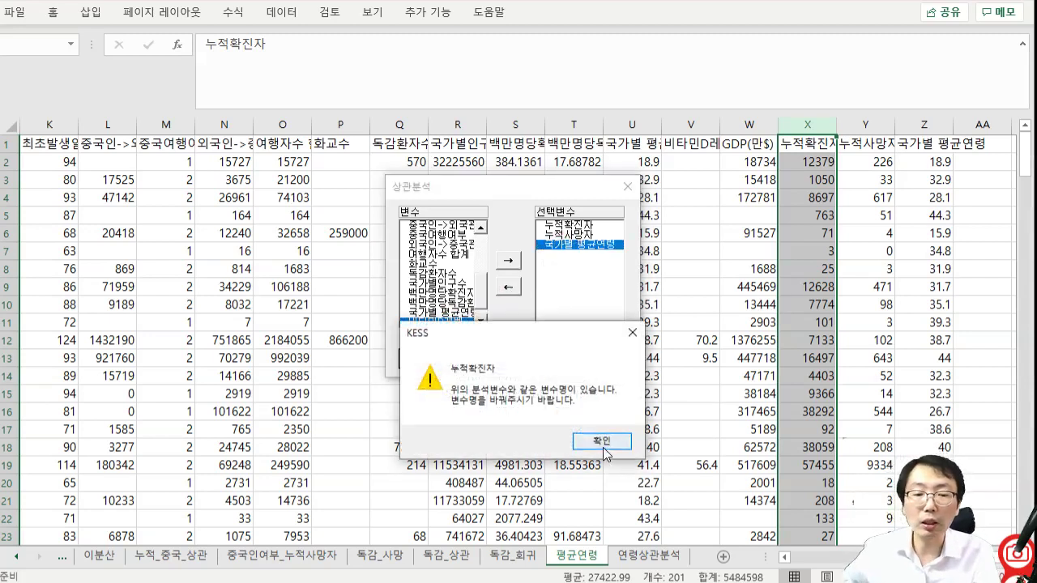
pyautogui.click(600, 442)
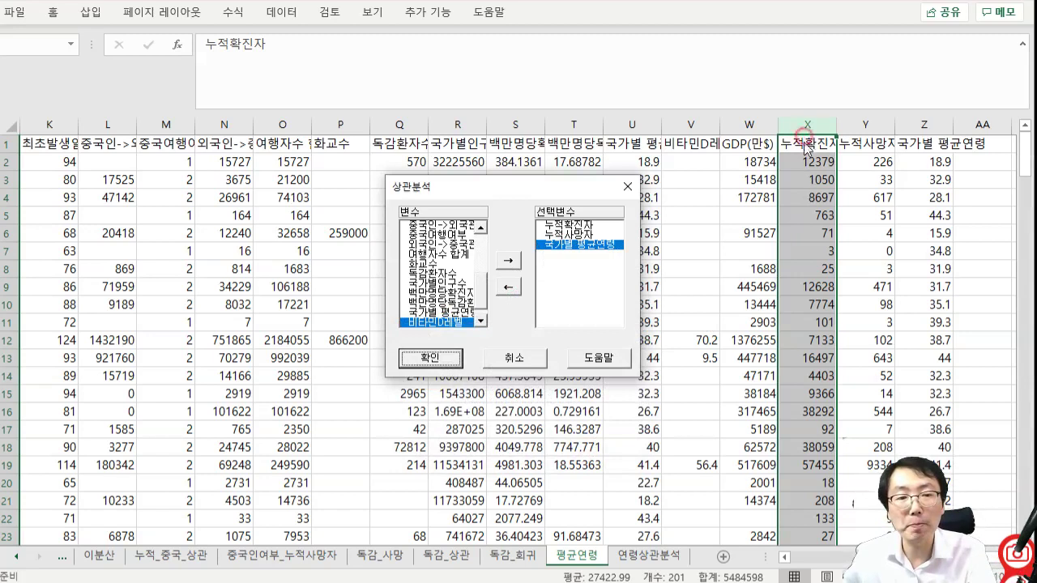
pyautogui.click(518, 356)
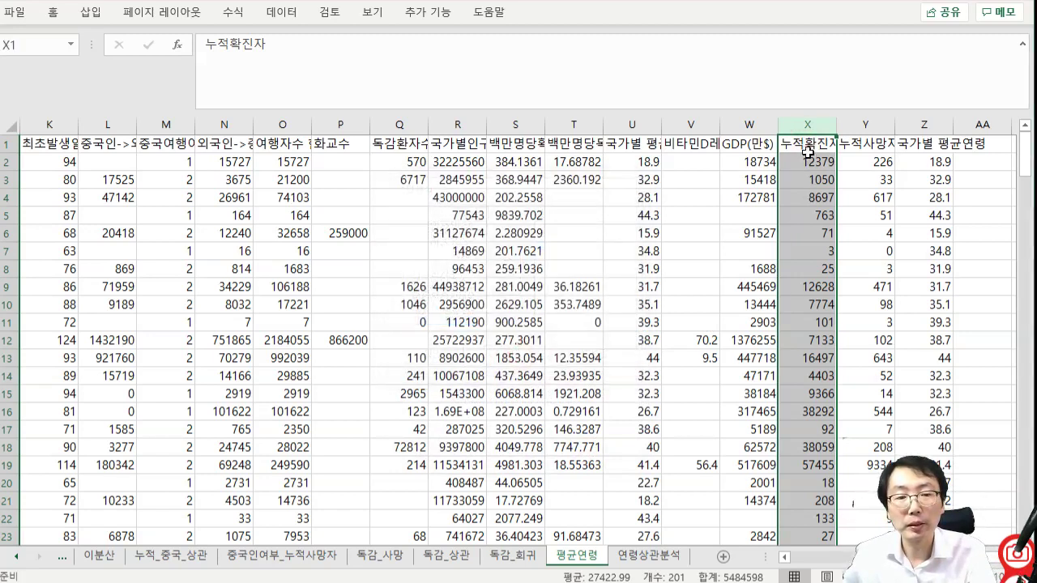
# - Rename the headers in X1, Y1 and Z1 as 누적확진자_1, 누적사망자_1 and 국가별 평균연령_1
pyautogui.click(807, 151)
pyautogui.doubleClick(822, 154)
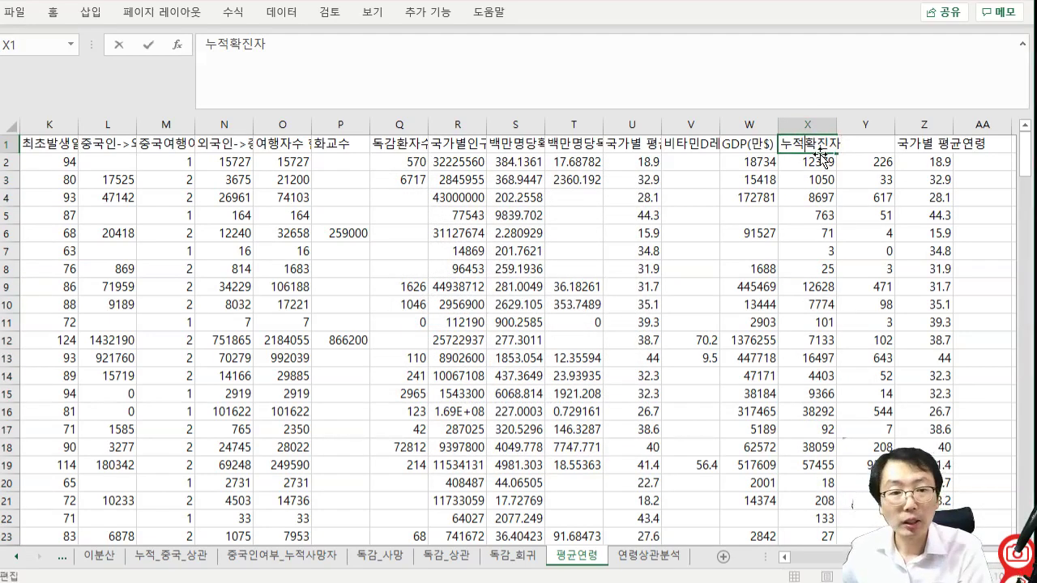
pyautogui.write('_1')
pyautogui.press('Return')
pyautogui.press('Up')
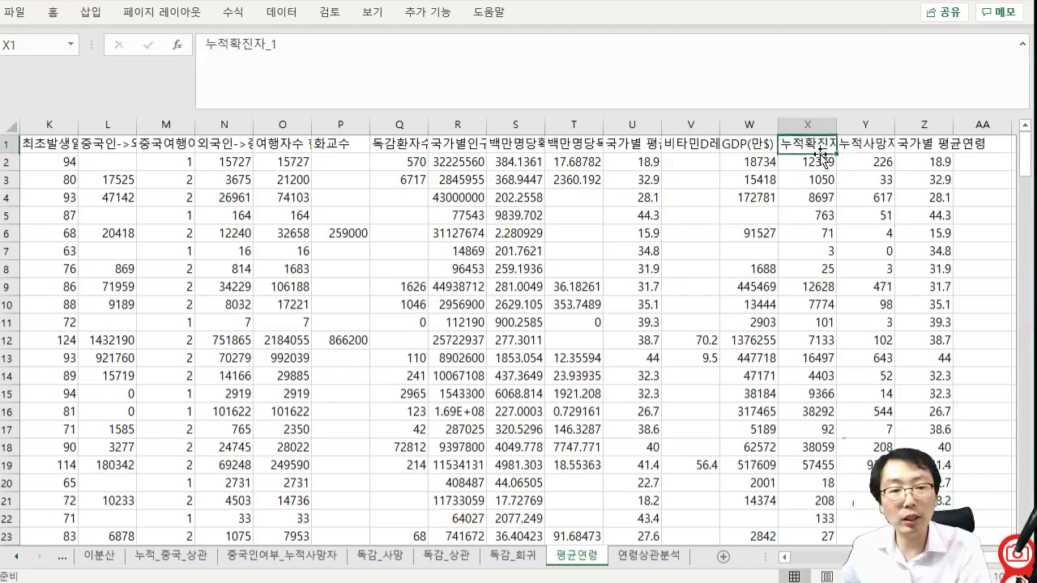
pyautogui.press('Right')
pyautogui.press('F2')
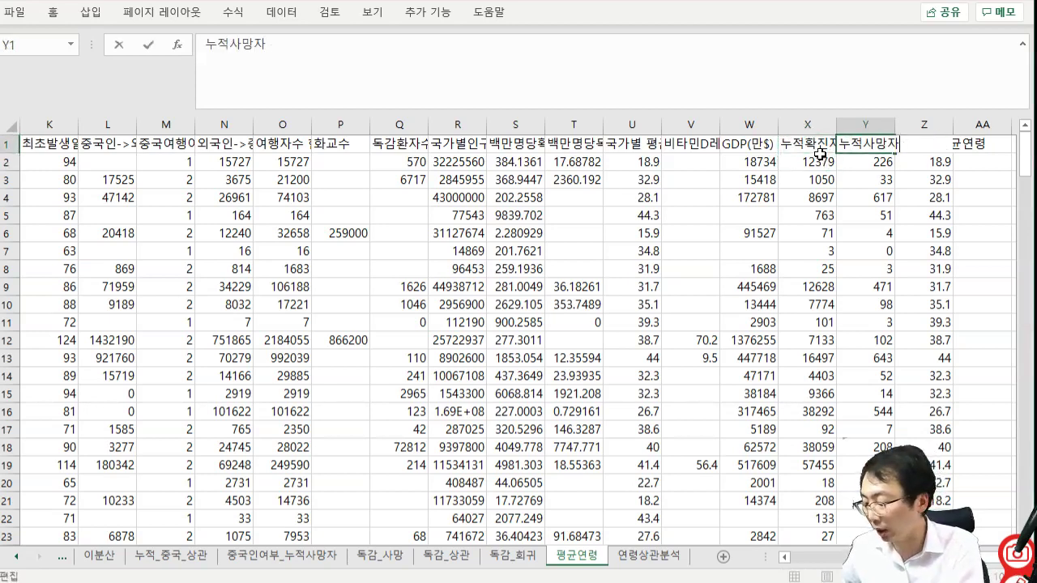
pyautogui.write('_1')
pyautogui.press('Return')
pyautogui.press('Up')
pyautogui.press('Right')
pyautogui.press('F2')
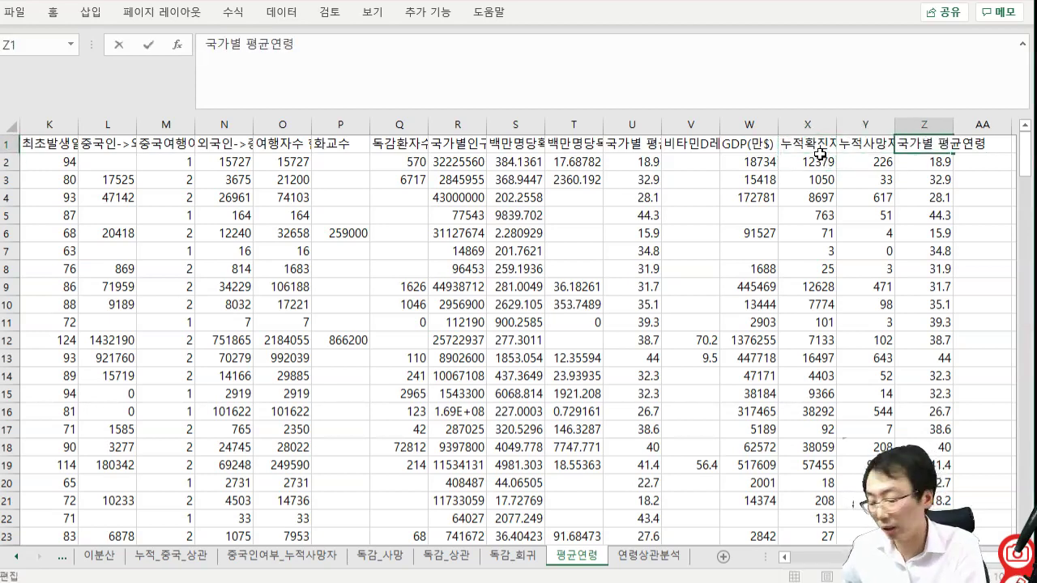
pyautogui.write('_1')
pyautogui.press('Return')
pyautogui.rightClick(818, 160)
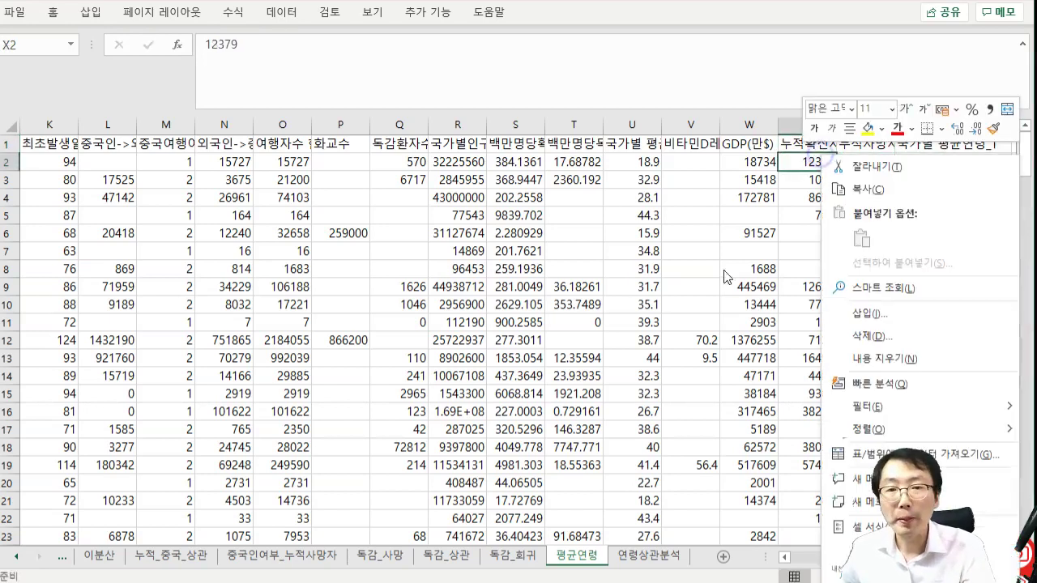
pyautogui.click(283, 14)
pyautogui.click(899, 38)
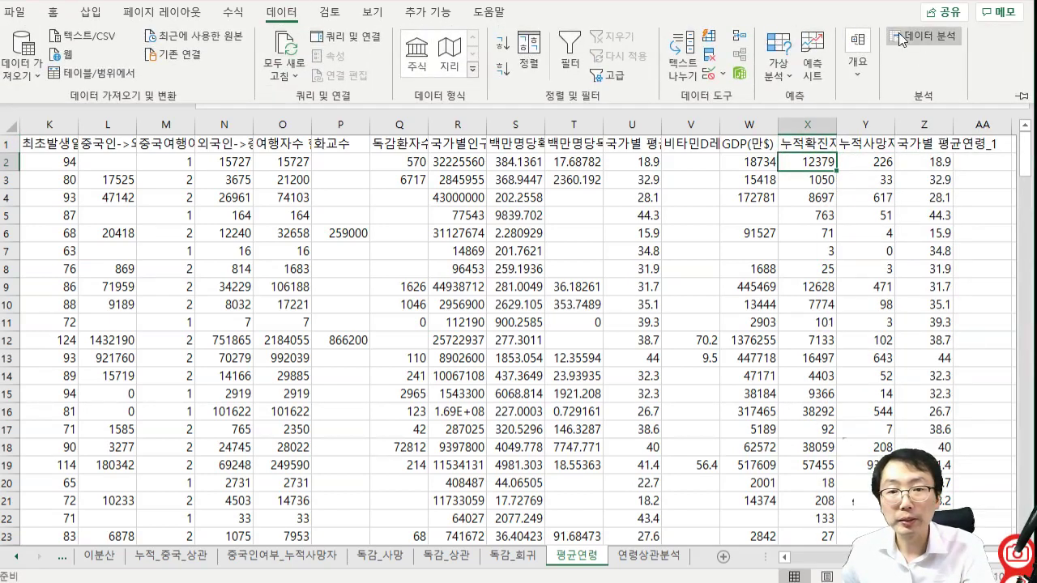
# - Run the KESS 상관분석 on the variables 누적확진자_1, 누적사망자_1 and 국가별 평균연령_1
pyautogui.click(428, 12)
pyautogui.click(39, 35)
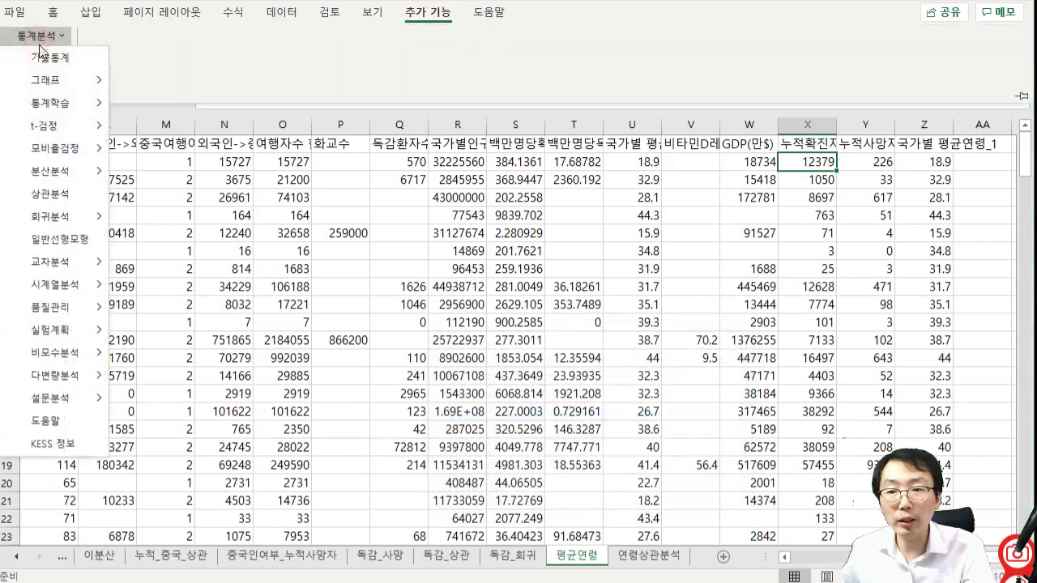
pyautogui.click(61, 193)
pyautogui.click(481, 249)
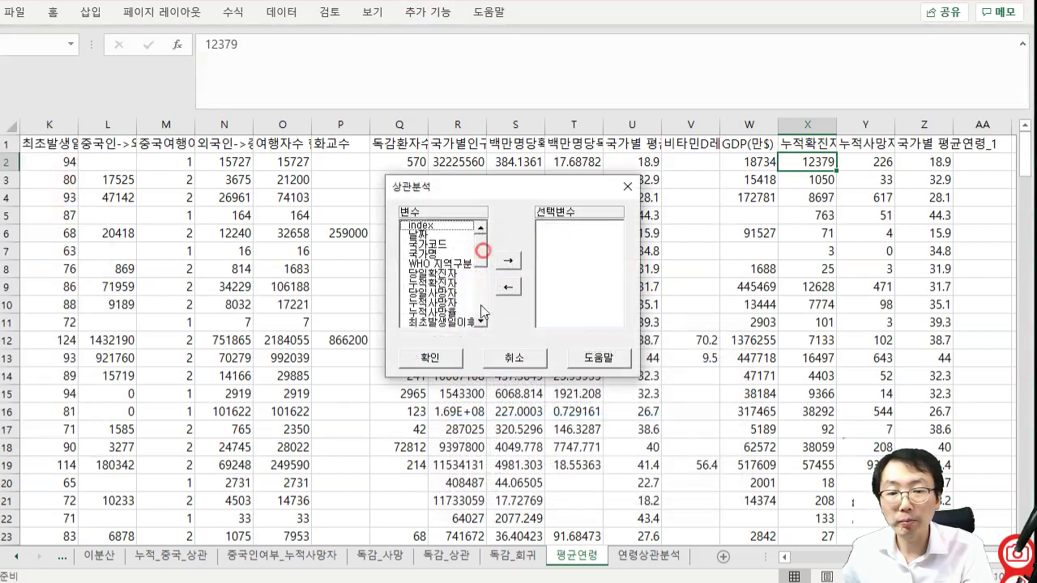
pyautogui.click(481, 253)
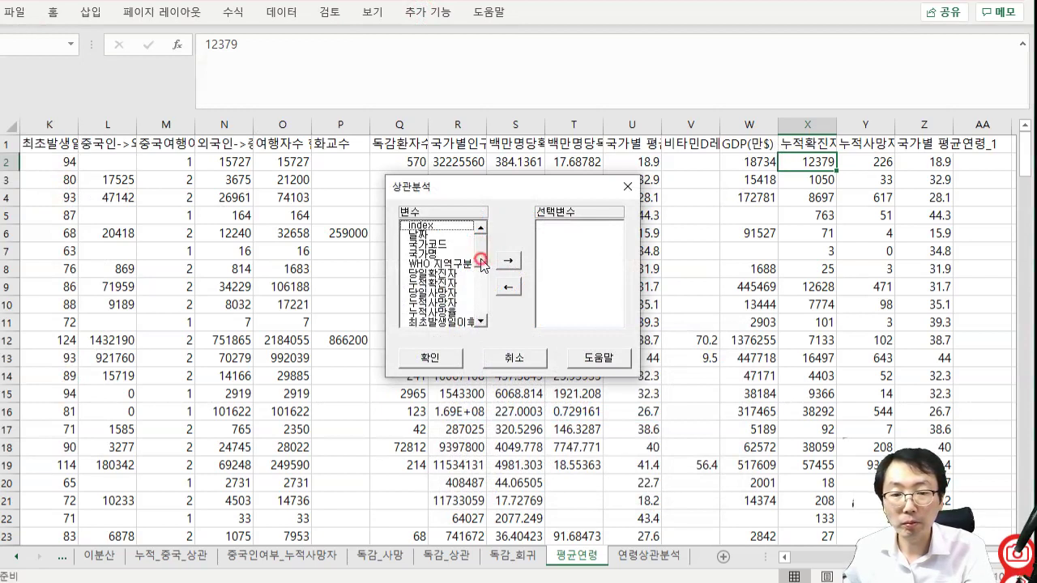
pyautogui.scroll(-5, 481, 299)
pyautogui.click(445, 304)
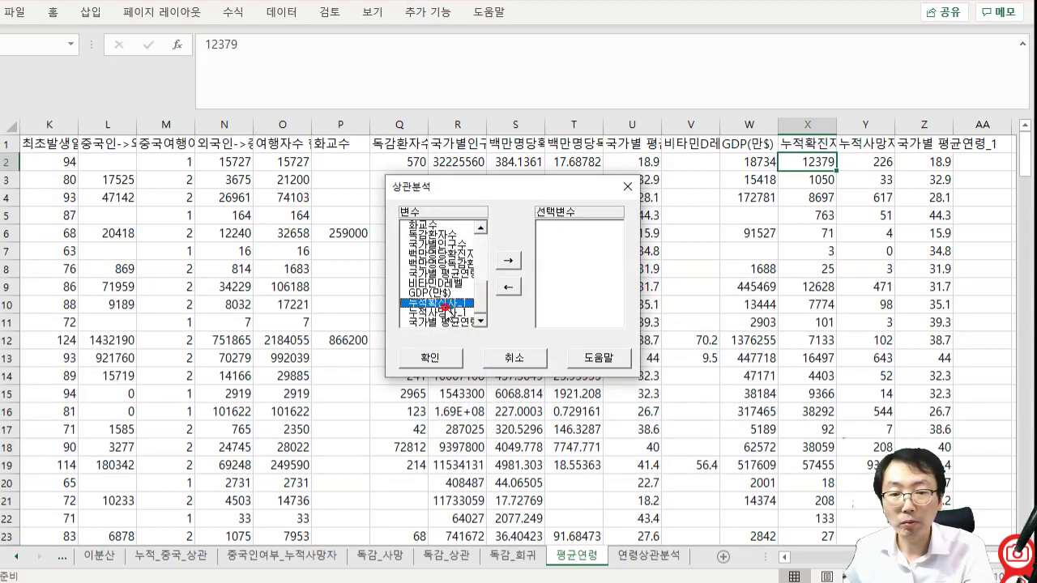
pyautogui.doubleClick(444, 304)
pyautogui.doubleClick(445, 313)
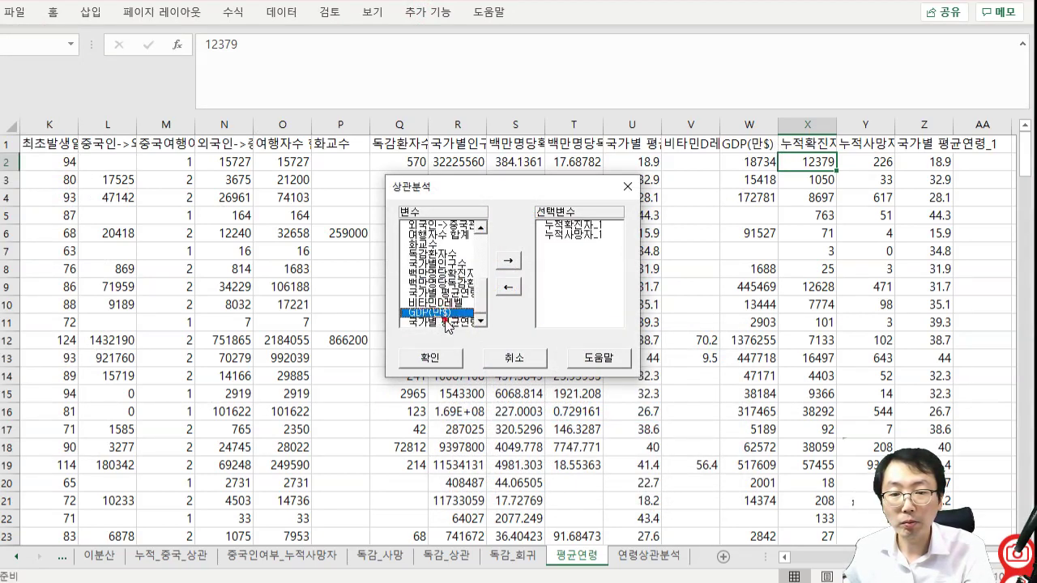
pyautogui.doubleClick(446, 322)
pyautogui.click(430, 359)
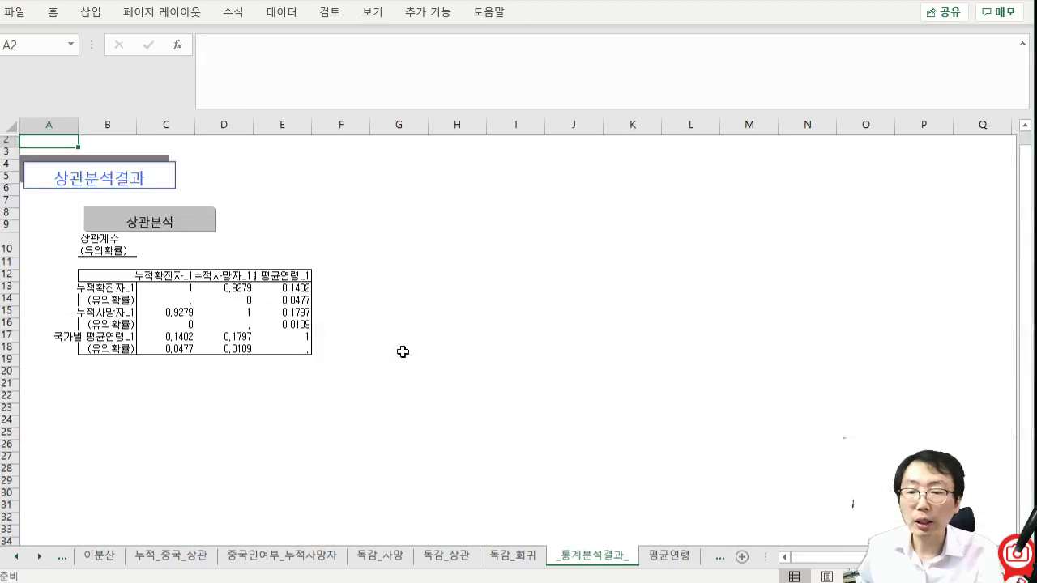
# - Move the _통계분석결과_ sheet behind 연령상관분석, keeping its name
pyautogui.moveTo(609, 559)
pyautogui.mouseDown()
pyautogui.moveTo(708, 558)
pyautogui.moveTo(642, 559)
pyautogui.mouseUp()
pyautogui.click(595, 557)
pyautogui.click(621, 556)
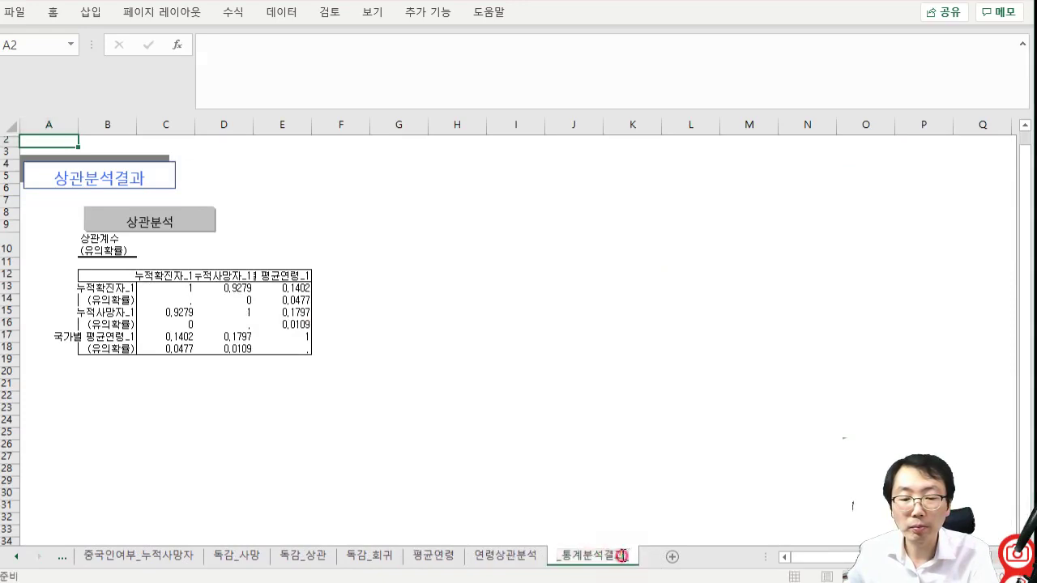
pyautogui.press('Return')
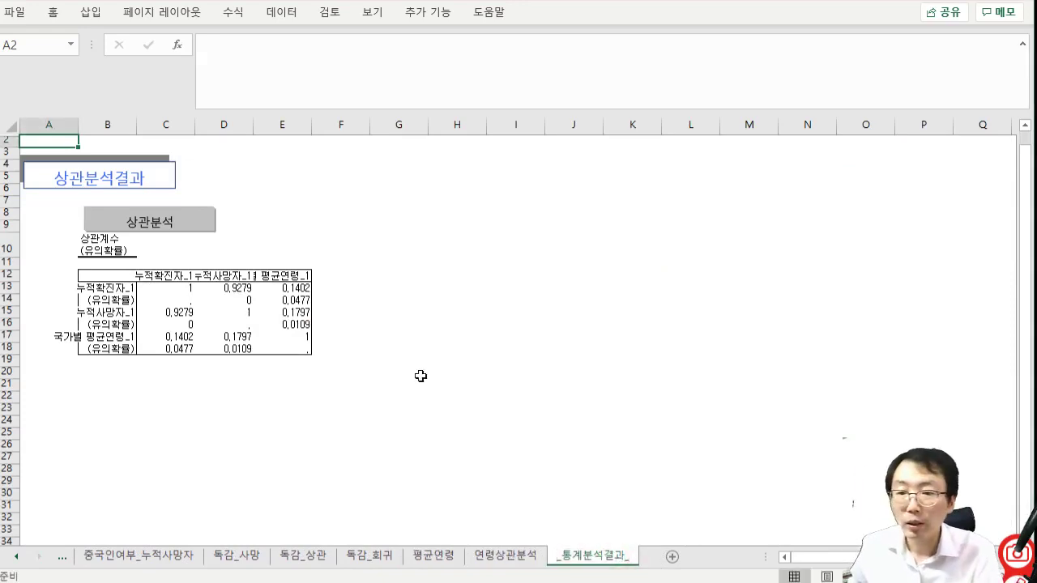
# - Examine the correlation coefficients and significance levels of average age against cases and deaths, and compare them with the 연령상관분석 sheet
pyautogui.click(389, 349)
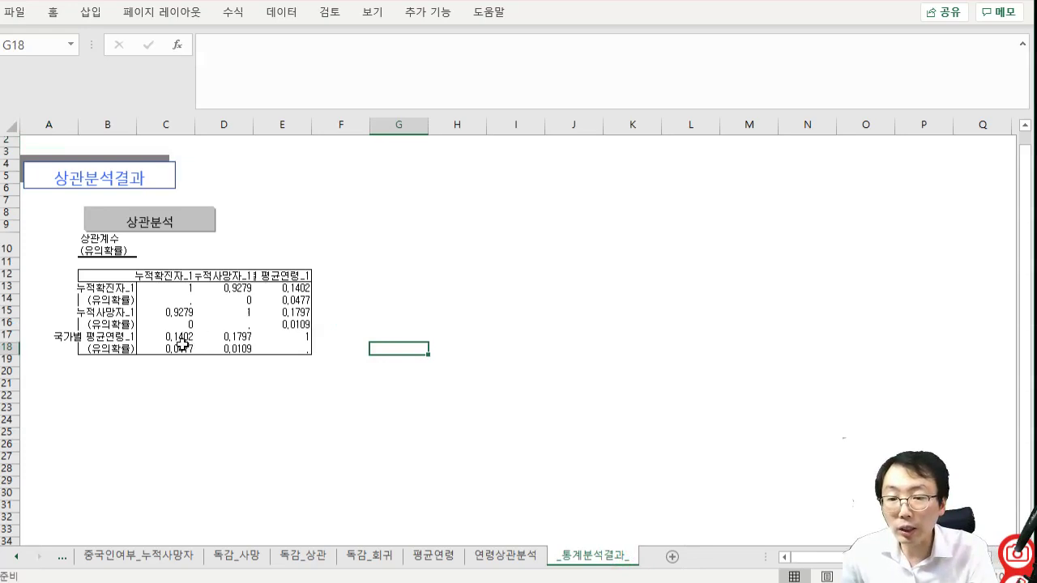
pyautogui.moveTo(182, 344); pyautogui.dragTo(240, 348)
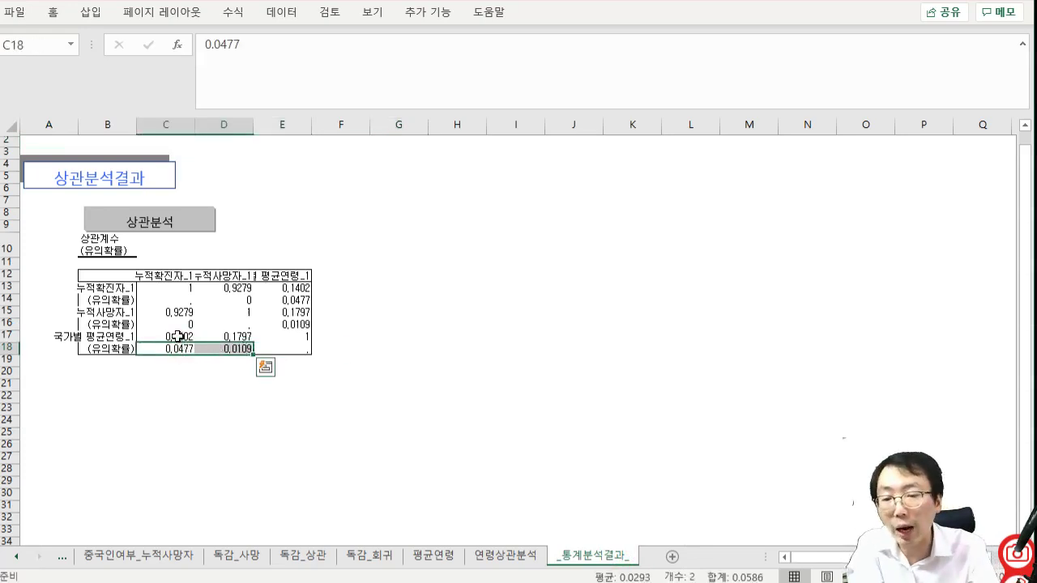
pyautogui.click(200, 335)
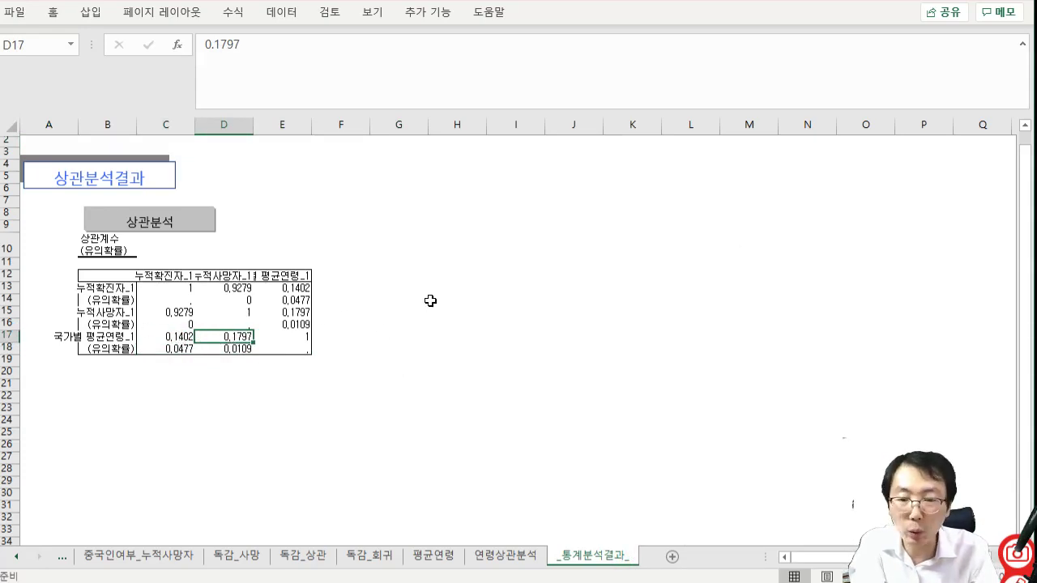
pyautogui.moveTo(185, 351); pyautogui.dragTo(243, 348)
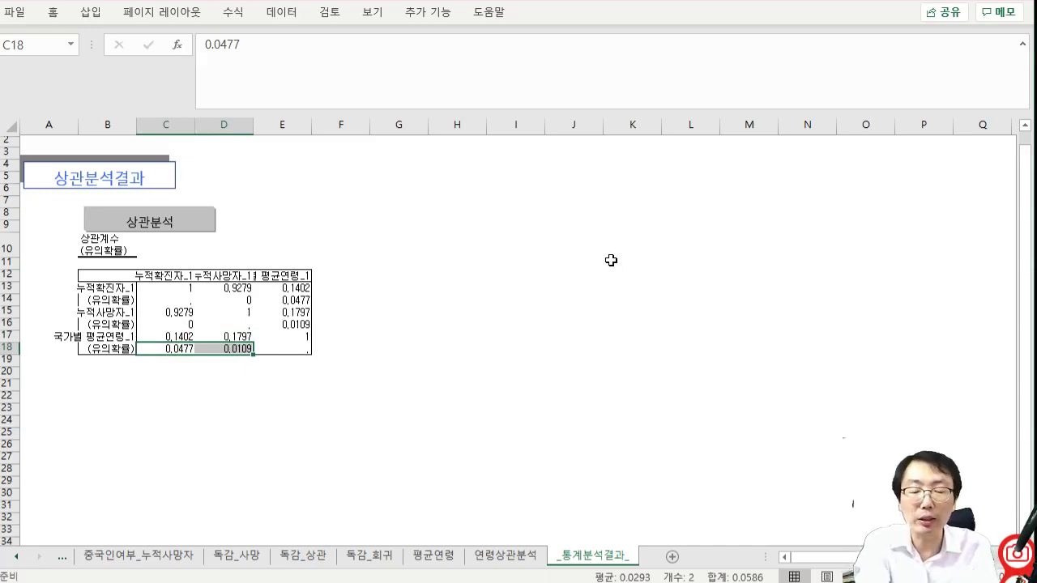
pyautogui.moveTo(180, 347); pyautogui.dragTo(238, 335)
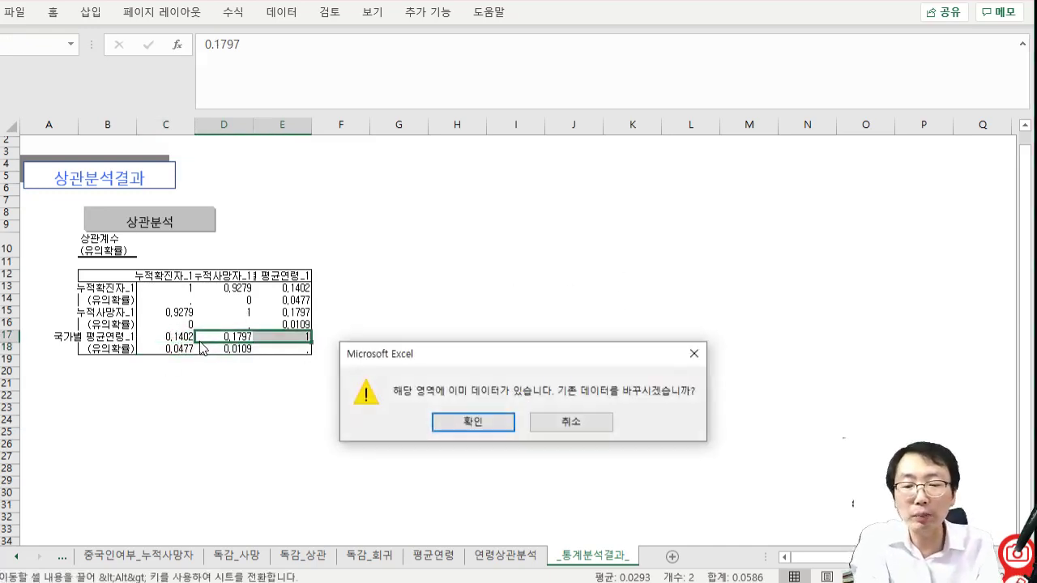
pyautogui.press('Escape')
pyautogui.click(373, 350)
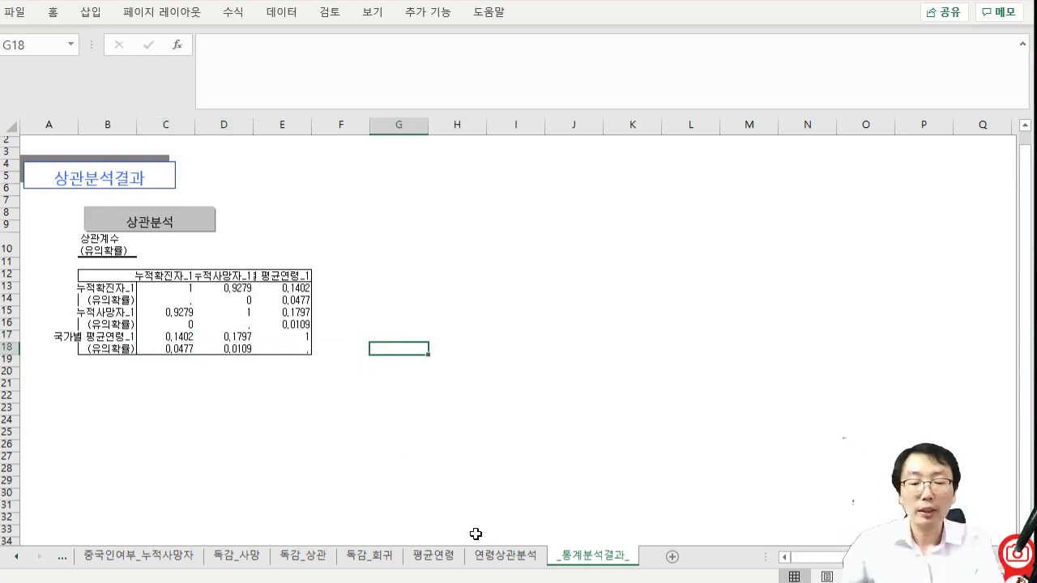
pyautogui.click(491, 557)
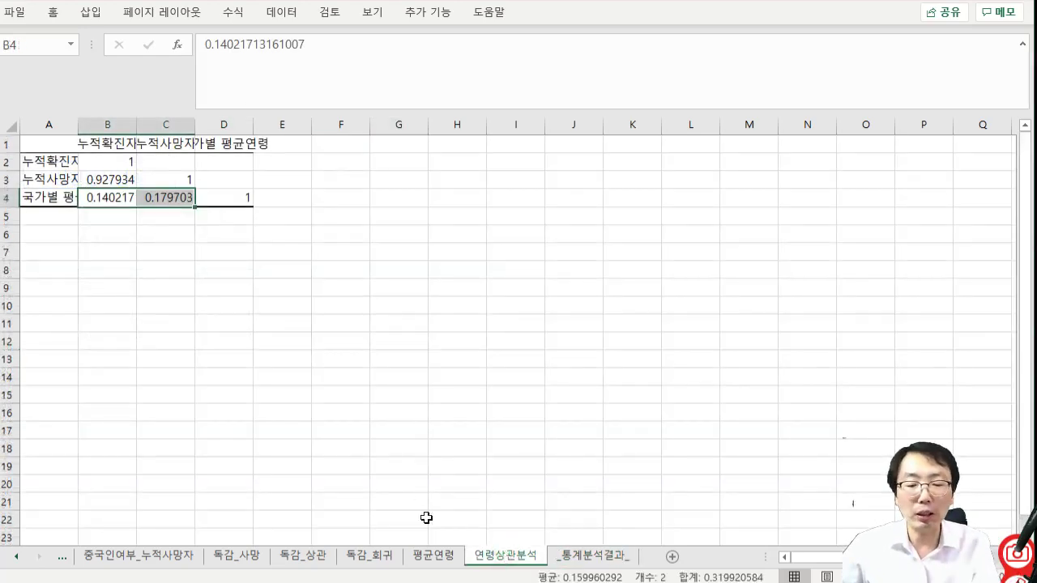
# - Open the 회귀 분석 data analysis tool for the 누적확진자_1 column on the 평균연령 sheet
pyautogui.click(452, 557)
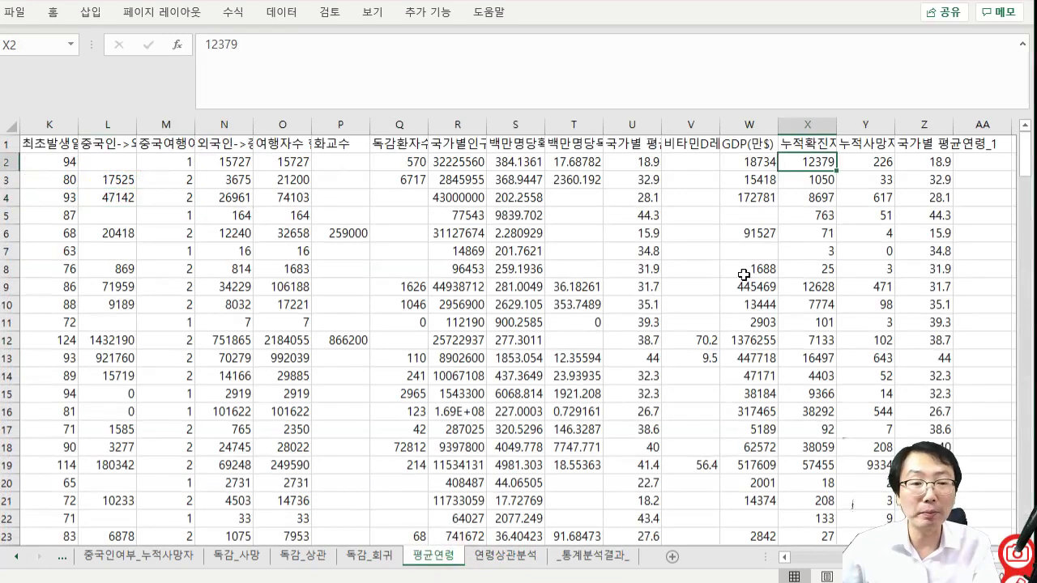
pyautogui.click(809, 124)
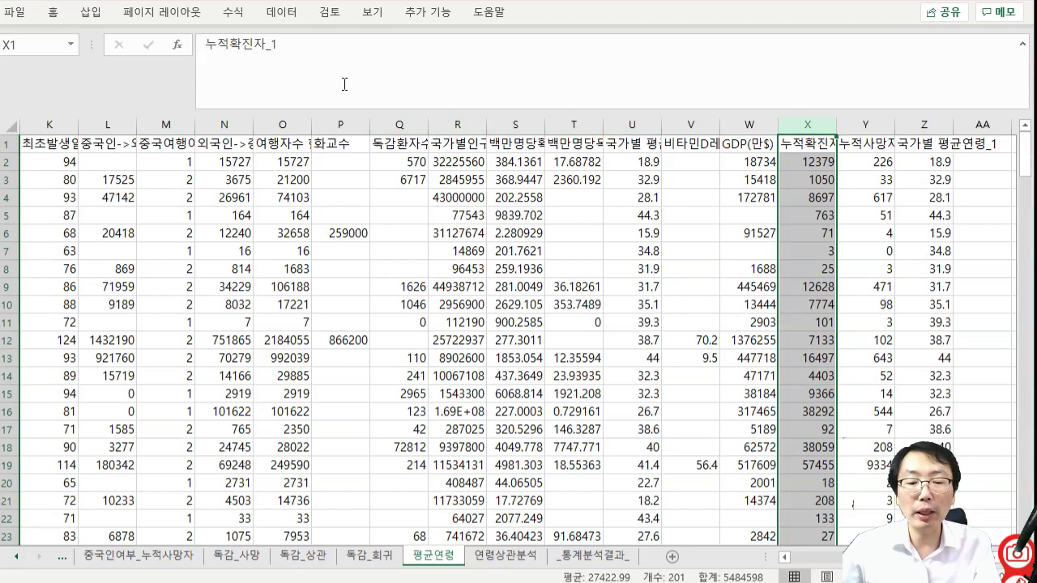
pyautogui.click(296, 13)
pyautogui.click(912, 37)
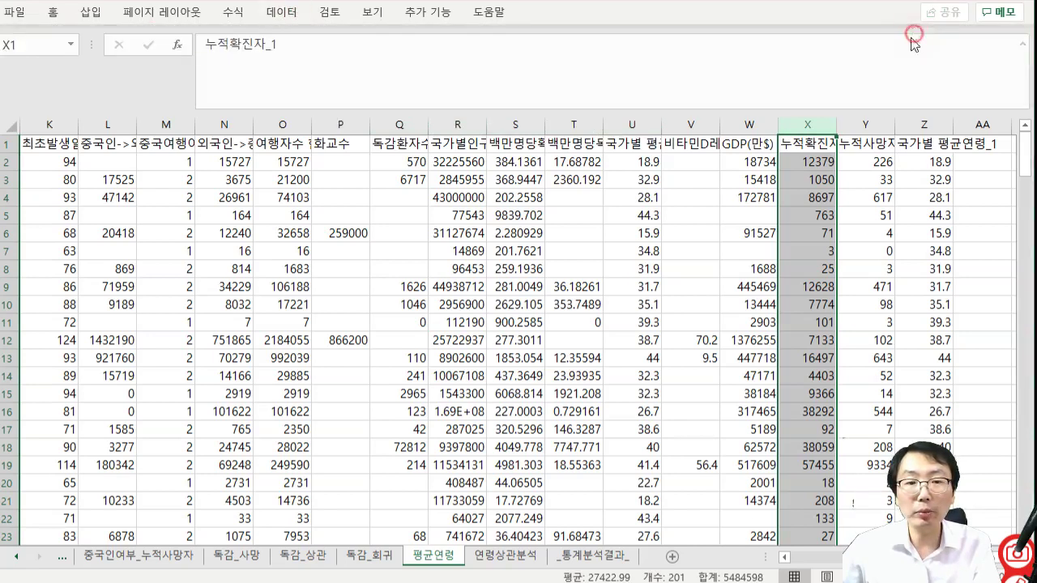
pyautogui.scroll(-3, 551, 442)
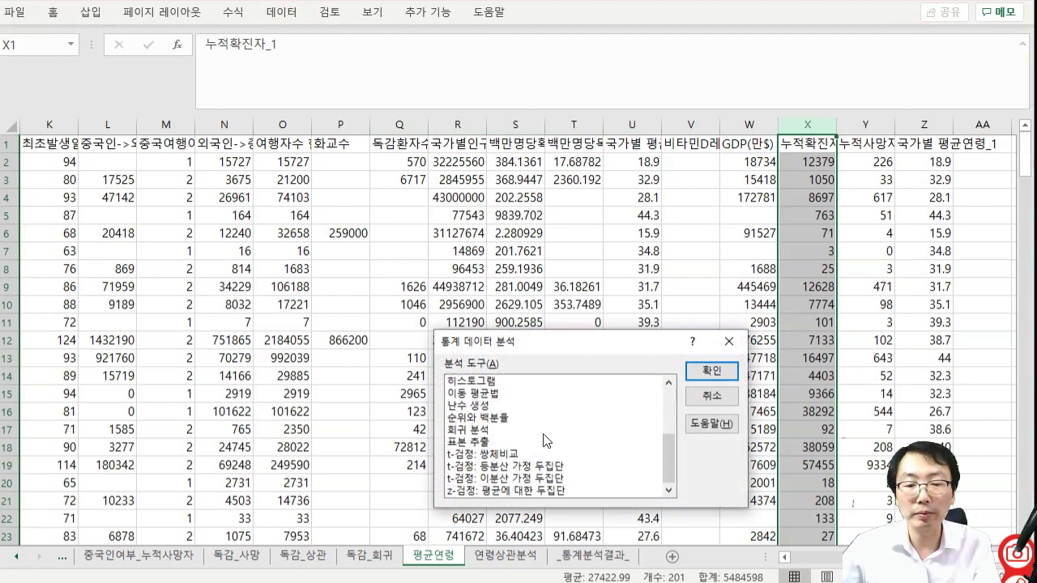
pyautogui.click(541, 429)
pyautogui.click(711, 370)
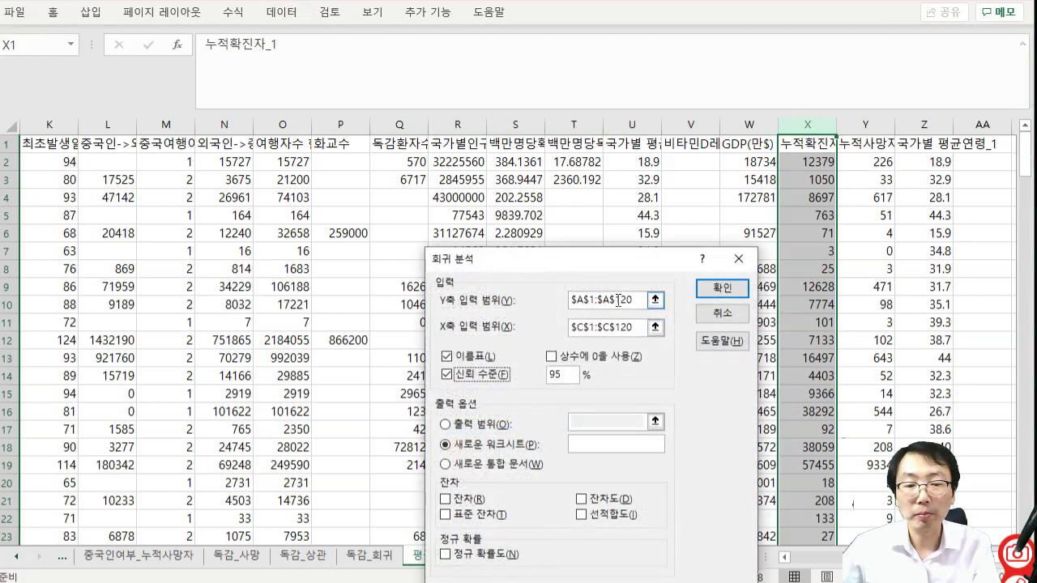
# - Set the regression's Y input range to the 누적확진자_1 data in $X$1:$X$201, header included
pyautogui.click(655, 303)
pyautogui.moveTo(805, 558); pyautogui.dragTo(903, 559)
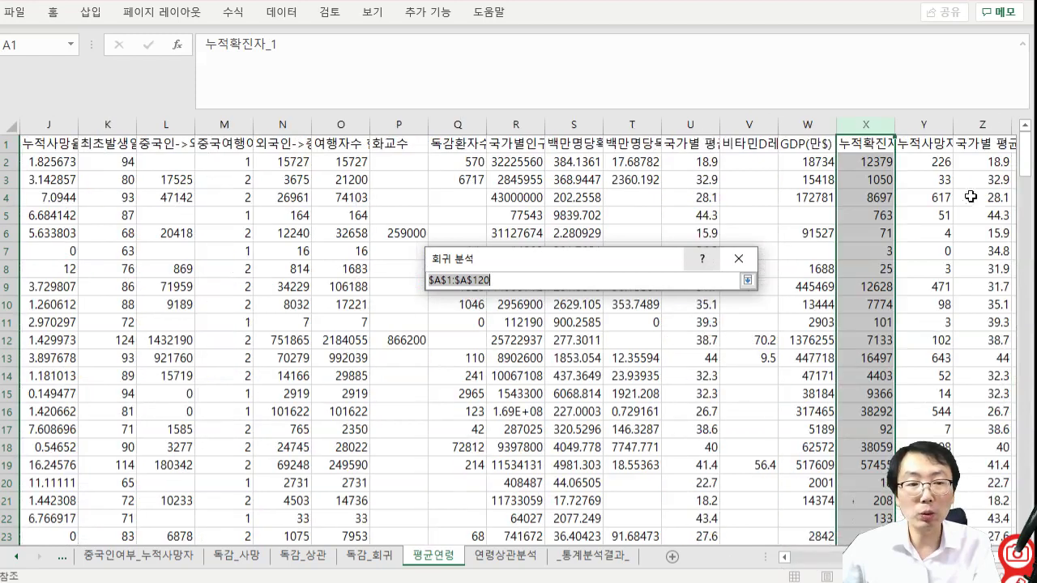
pyautogui.click(874, 122)
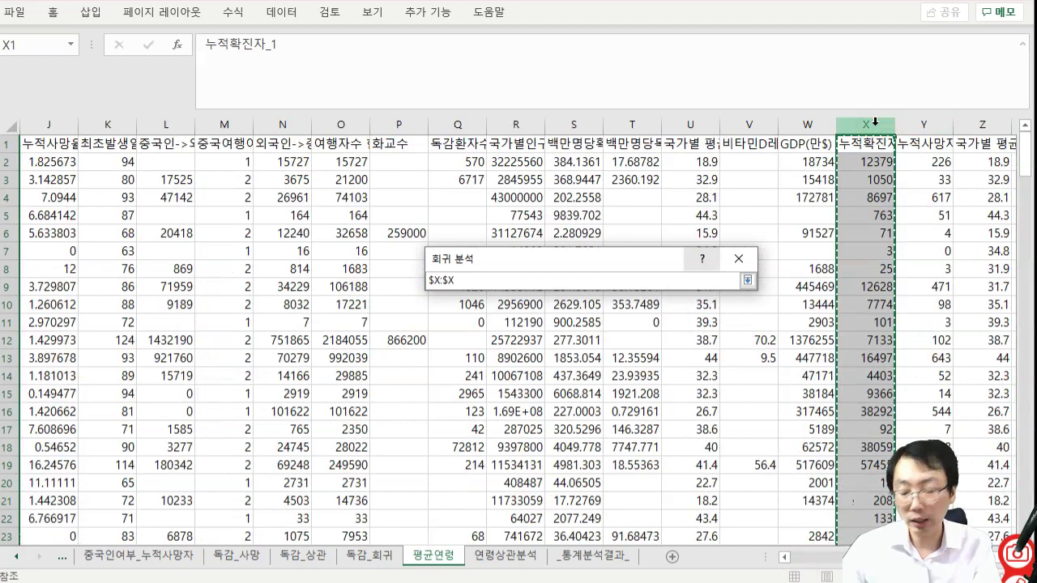
pyautogui.click(875, 144)
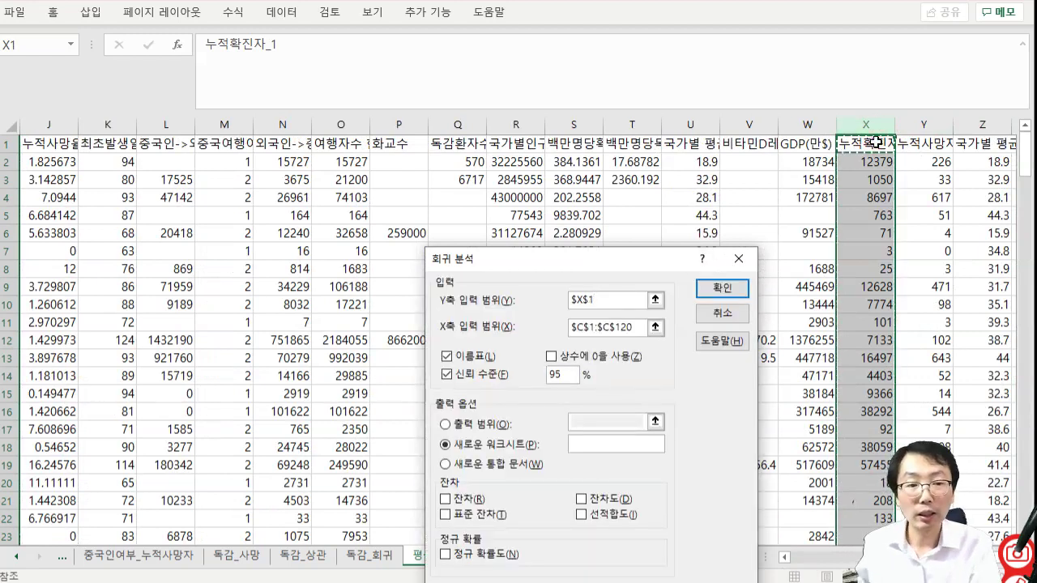
pyautogui.hotkey('ctrl', 'shift', 'Down')
pyautogui.press('Return')
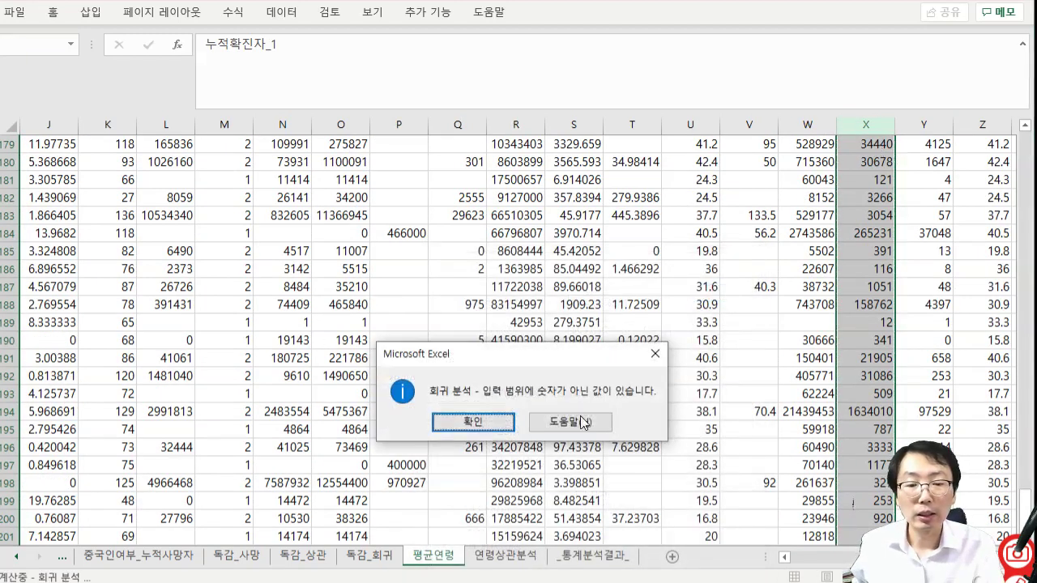
pyautogui.press('Return')
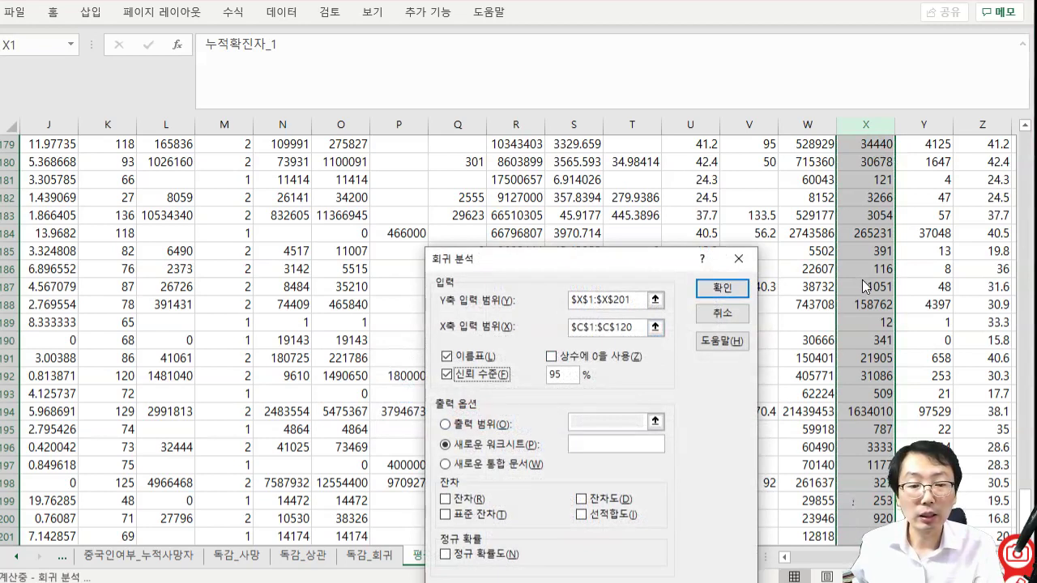
pyautogui.click(655, 299)
pyautogui.click(881, 255)
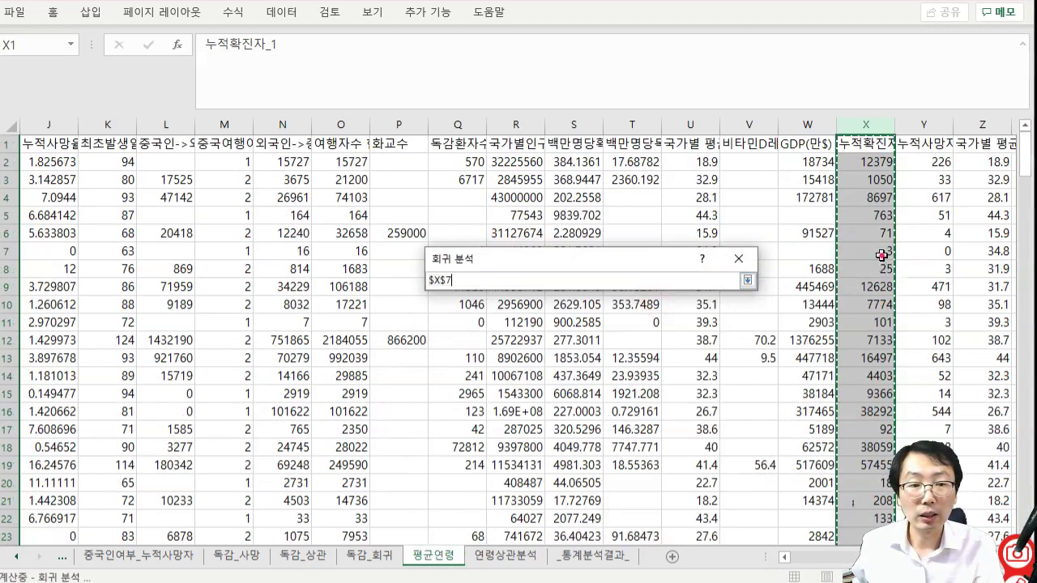
pyautogui.click(871, 145)
pyautogui.press('Return')
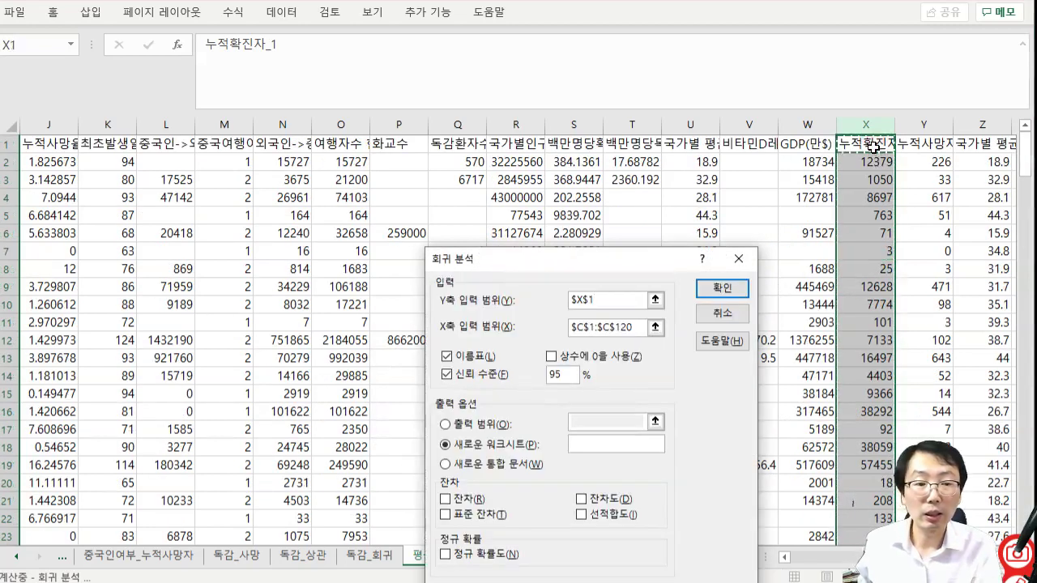
pyautogui.hotkey('ctrl', 'shift', 'Down')
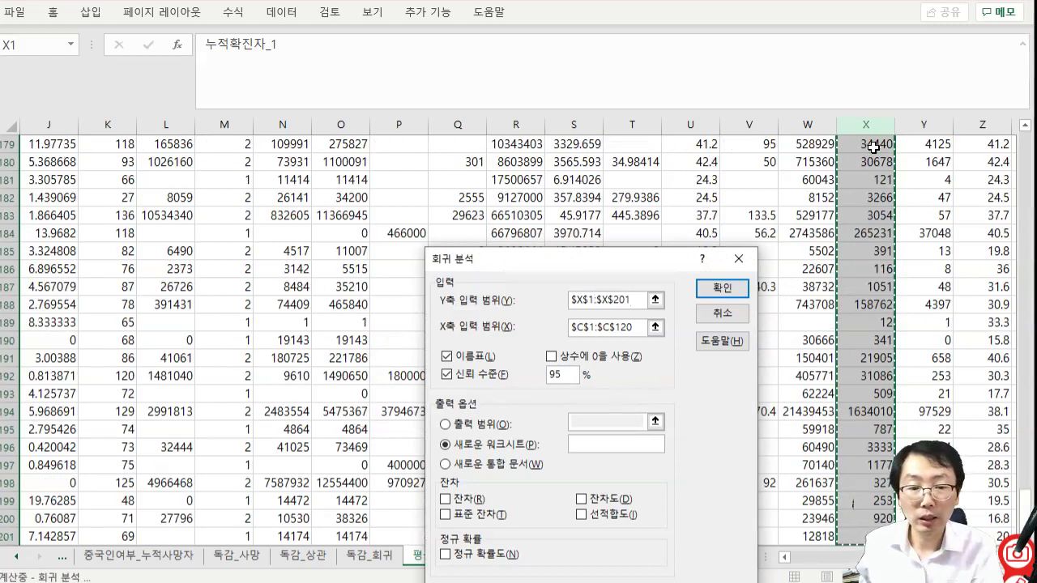
# - Set the X input range to the 국가별 평균연령_1 data in $Z$1:$Z$201 and output the regression to a new worksheet
pyautogui.click(655, 327)
pyautogui.click(971, 143)
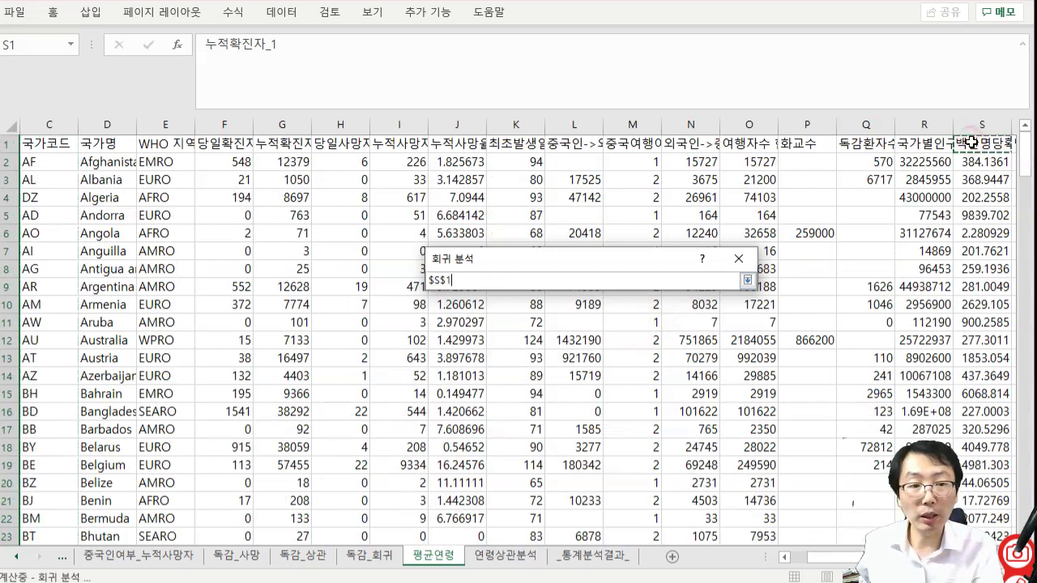
pyautogui.hotkey('ctrl', 'Right')
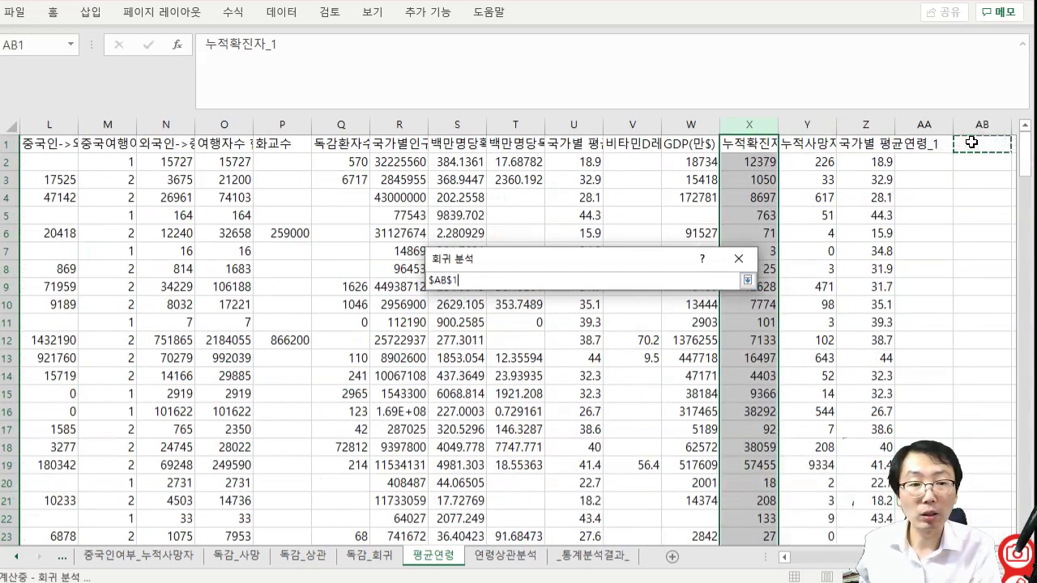
pyautogui.hotkey('ctrl', 'shift', 'Down')
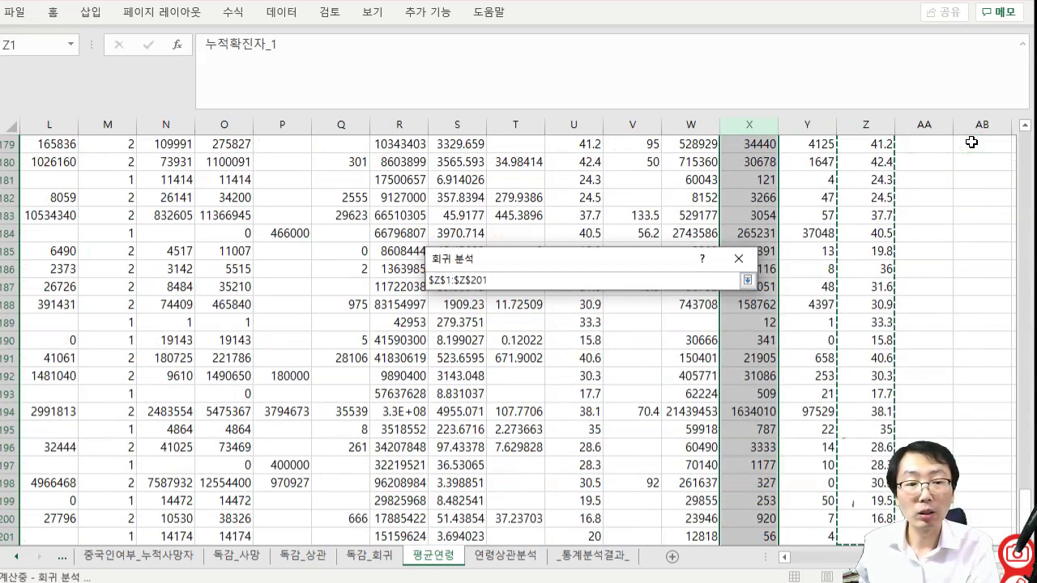
pyautogui.press('Return')
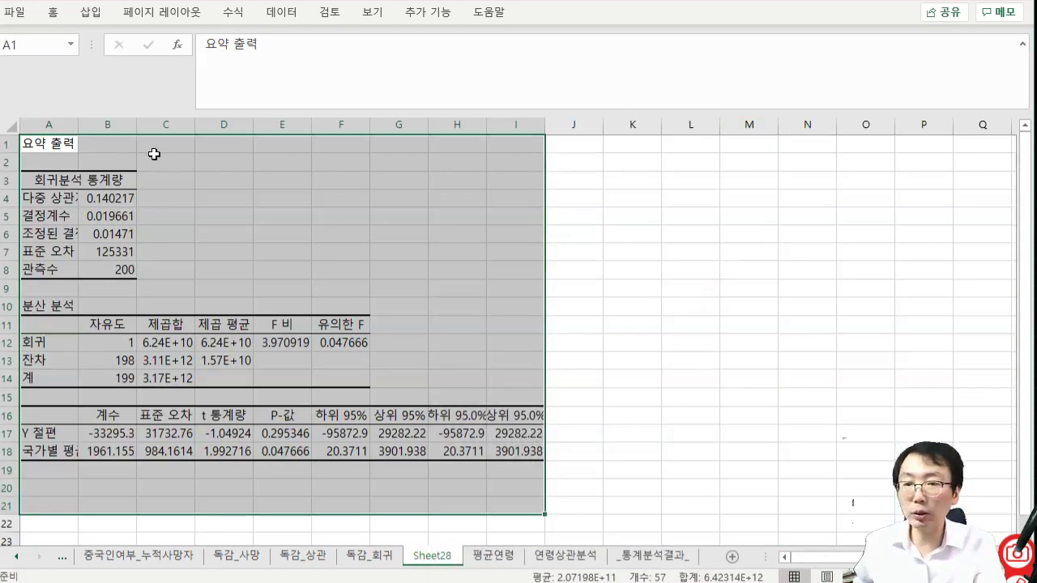
# - Label the regression output with 확진 in D3 and 연령 in D4
pyautogui.click(192, 157)
pyautogui.click(226, 184)
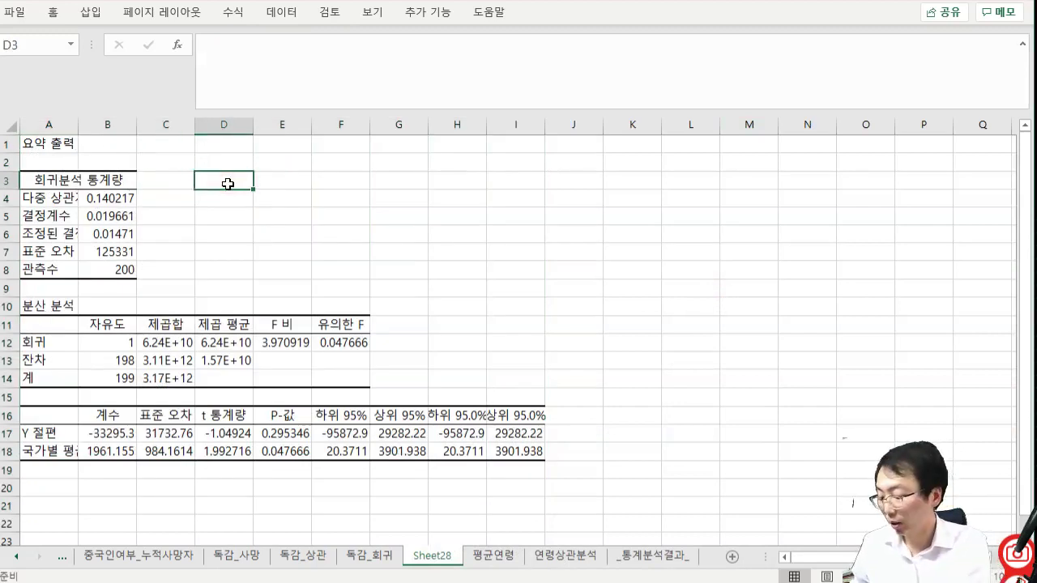
pyautogui.write('확진')
pyautogui.press('Return')
pyautogui.write('ㅇ')
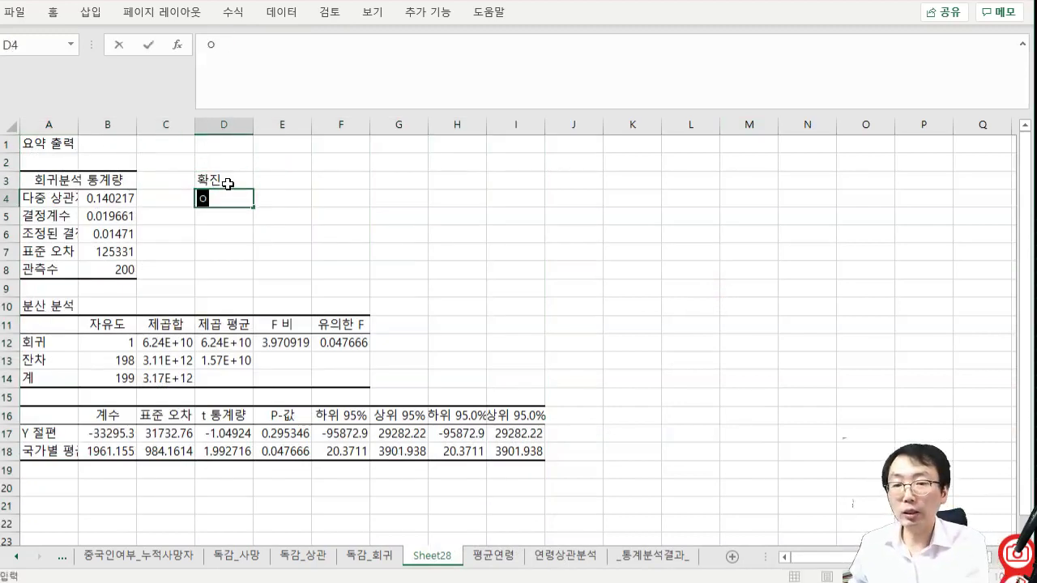
pyautogui.write('연령')
pyautogui.press('Return')
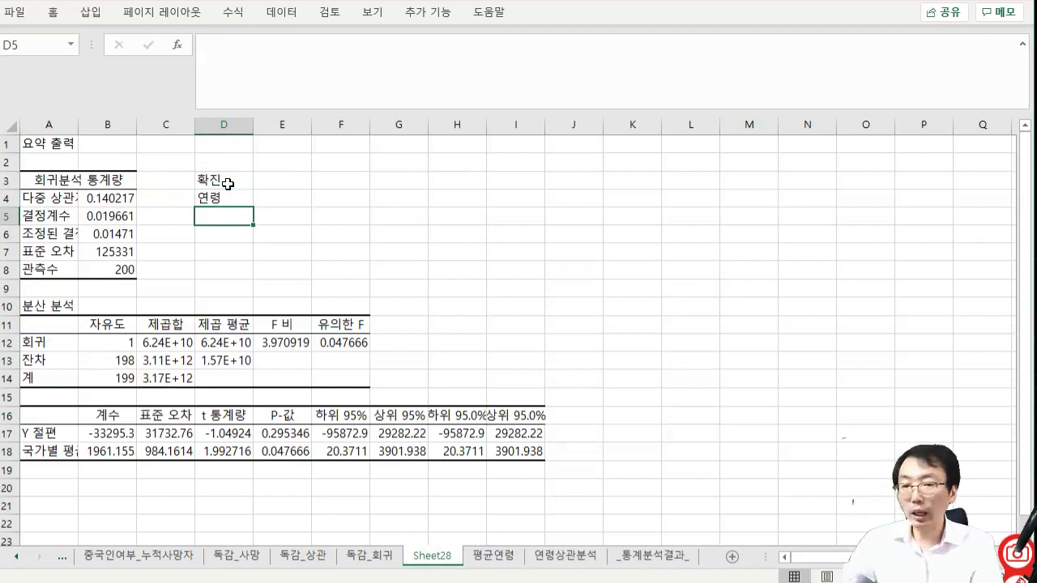
# - Examine the confirmed-case regression's 결정계수, 유의한 F and the average-age variable's P-값
pyautogui.click(94, 218)
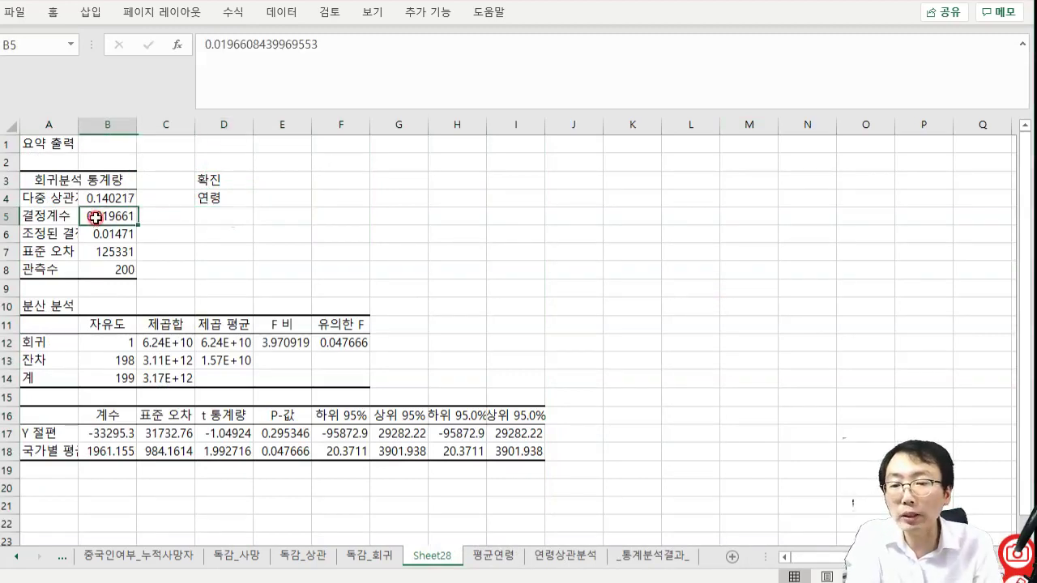
pyautogui.click(351, 346)
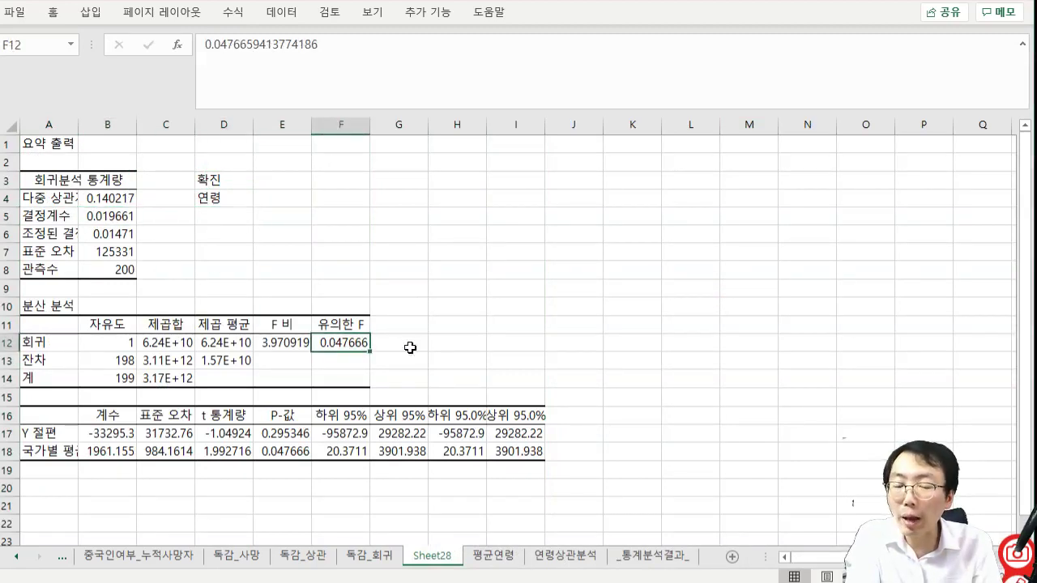
pyautogui.click(110, 219)
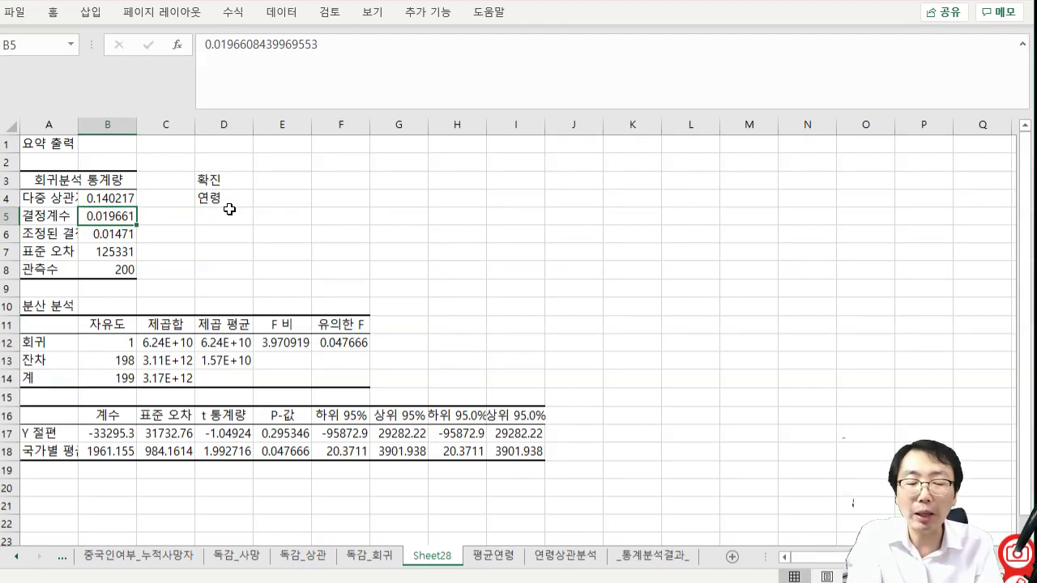
pyautogui.click(301, 458)
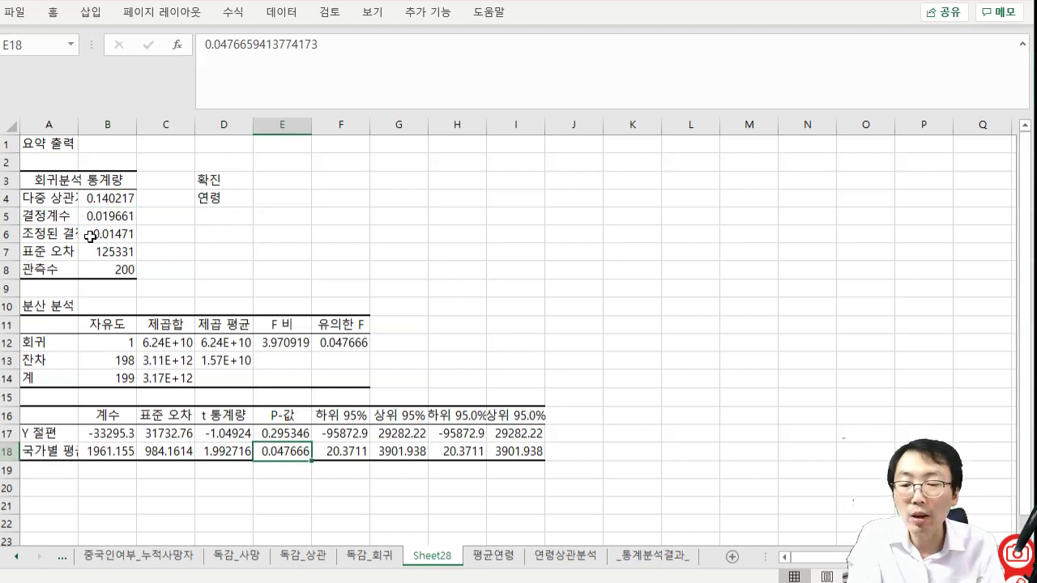
# - Widen column A to fit its labels and check the 국가별 평균연령_1 and Y 절편 coefficients
pyautogui.moveTo(78, 130); pyautogui.dragTo(131, 130)
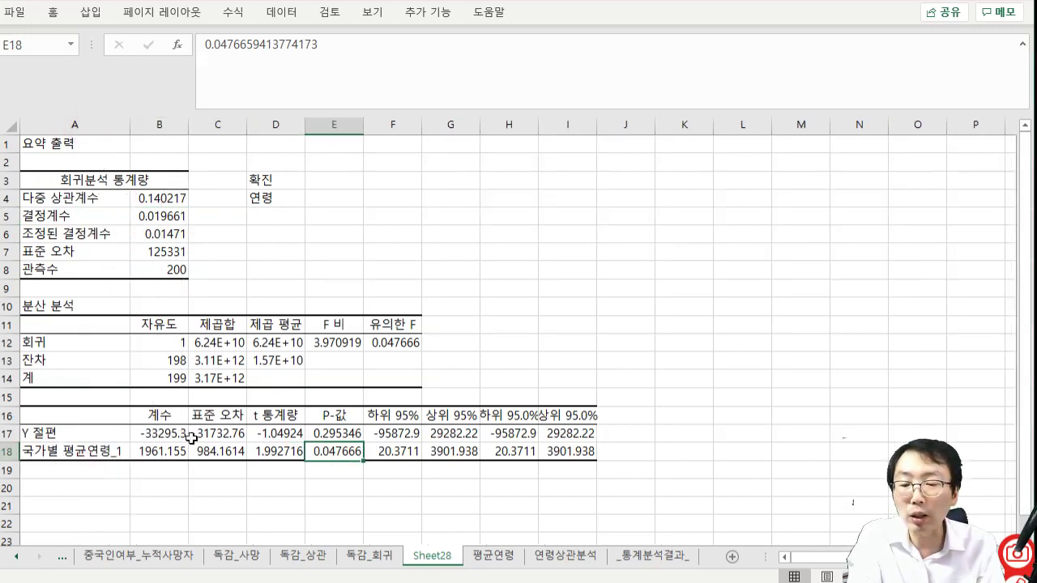
pyautogui.click(171, 456)
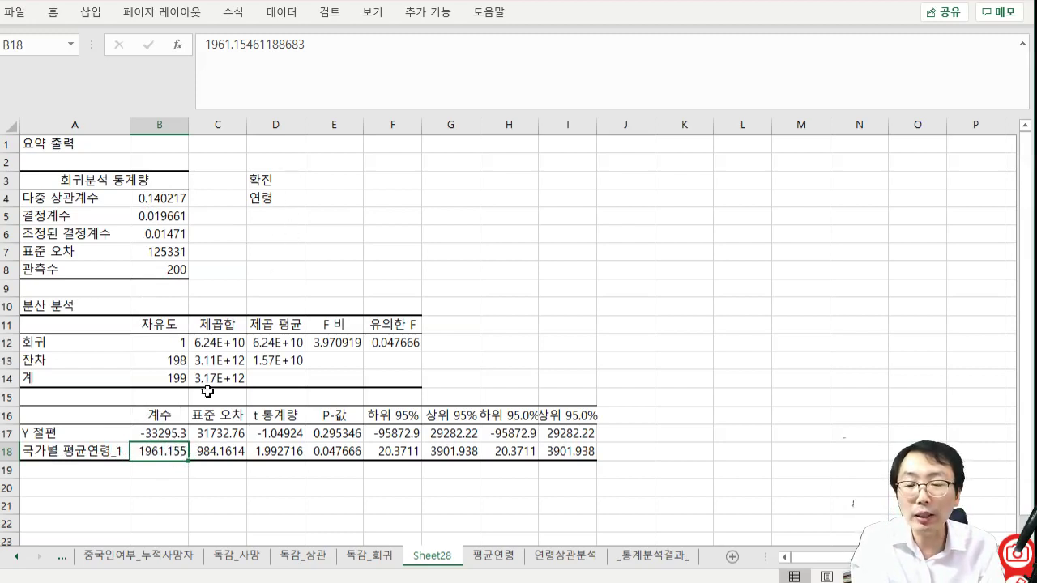
pyautogui.click(144, 436)
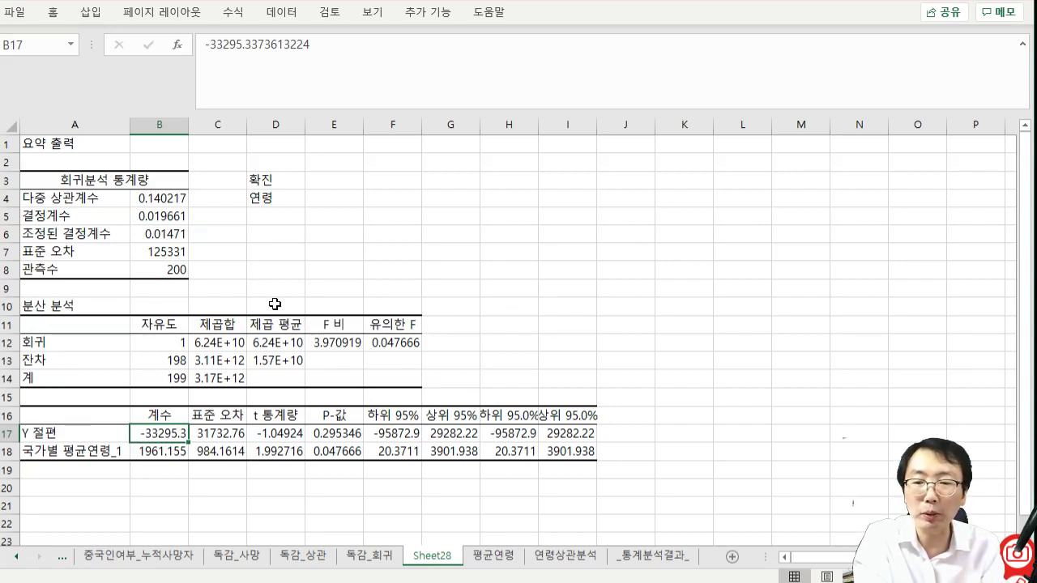
# - Select A21 below the regression output, and open the 회귀 분석 data analysis tool on the 평균연령 sheet
pyautogui.click(94, 512)
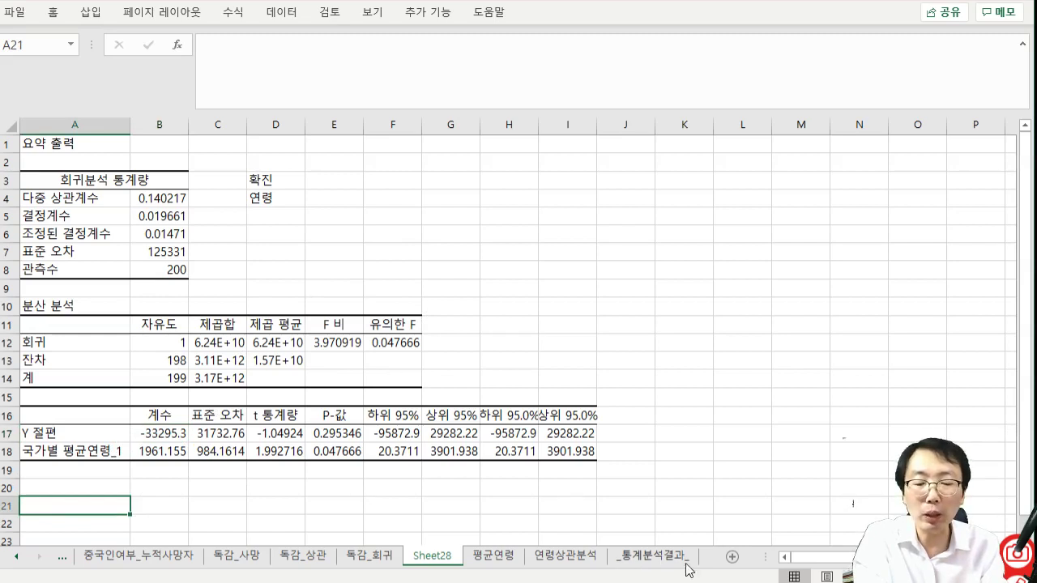
pyautogui.click(577, 555)
pyautogui.click(492, 556)
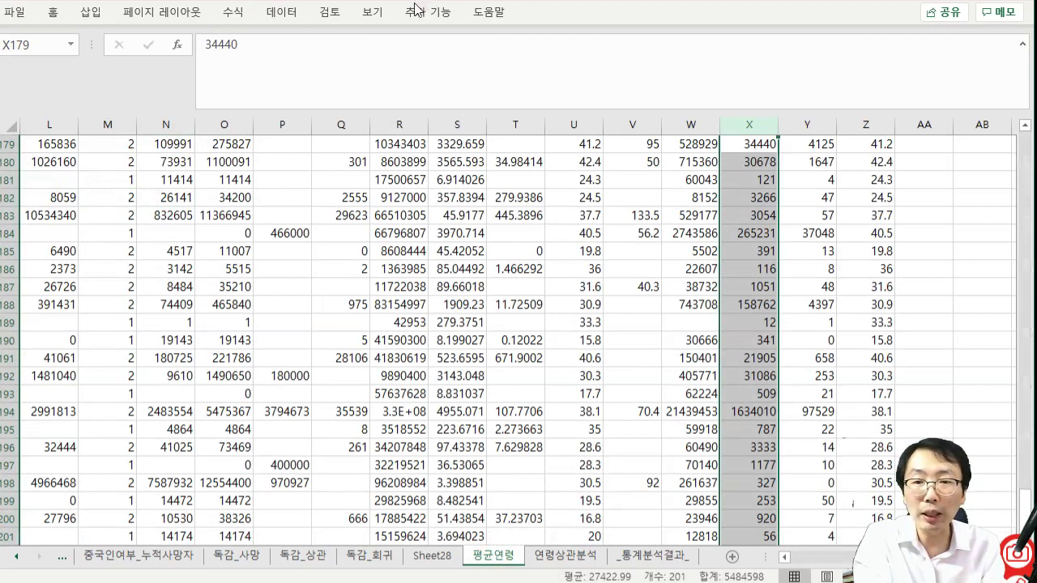
pyautogui.click(282, 12)
pyautogui.click(900, 42)
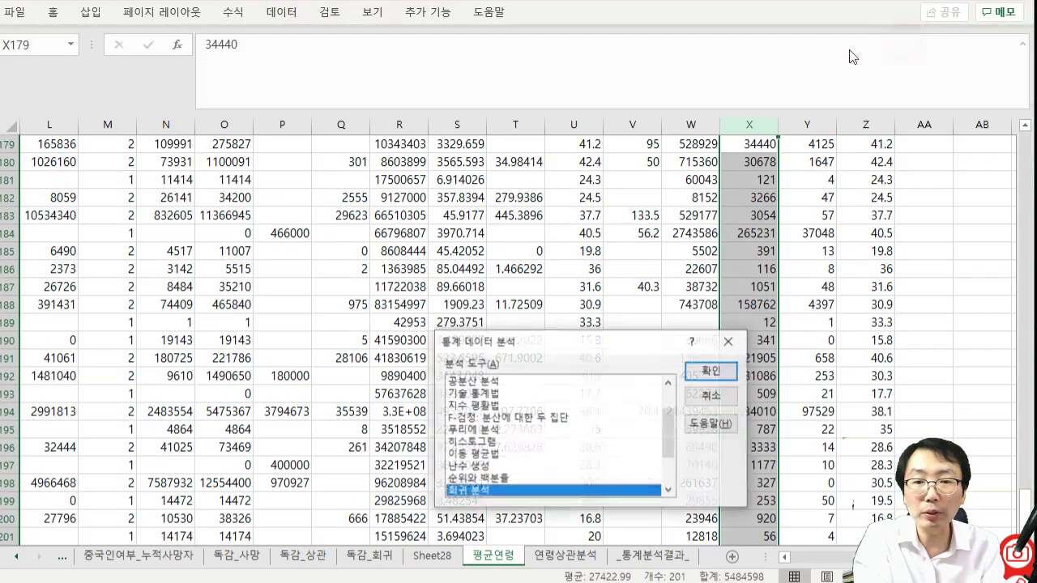
pyautogui.click(707, 371)
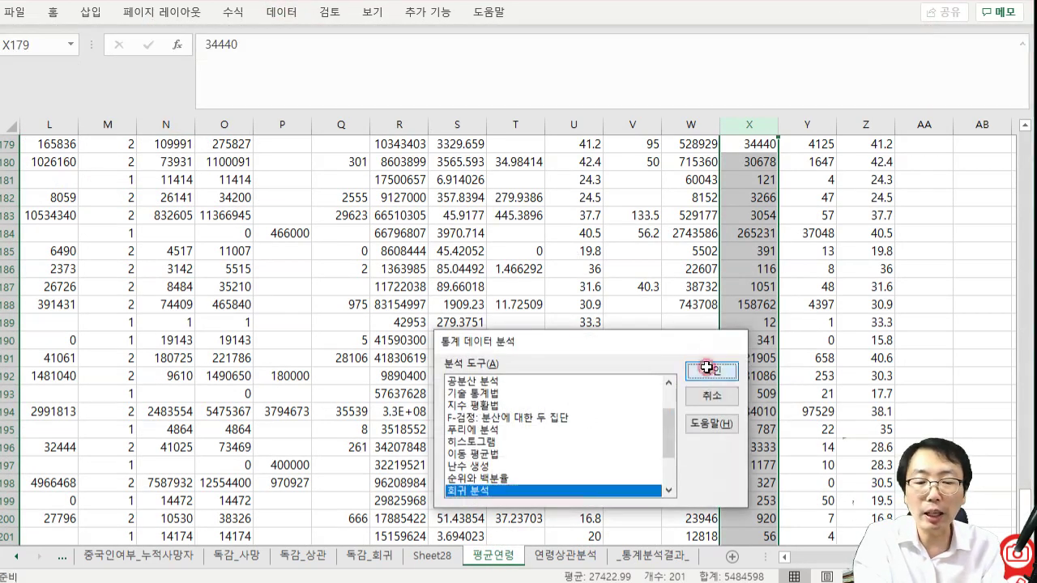
# - Try to run the regression with the entire 누적사망자 column, $Y:$Y, as the Y input range
pyautogui.click(654, 300)
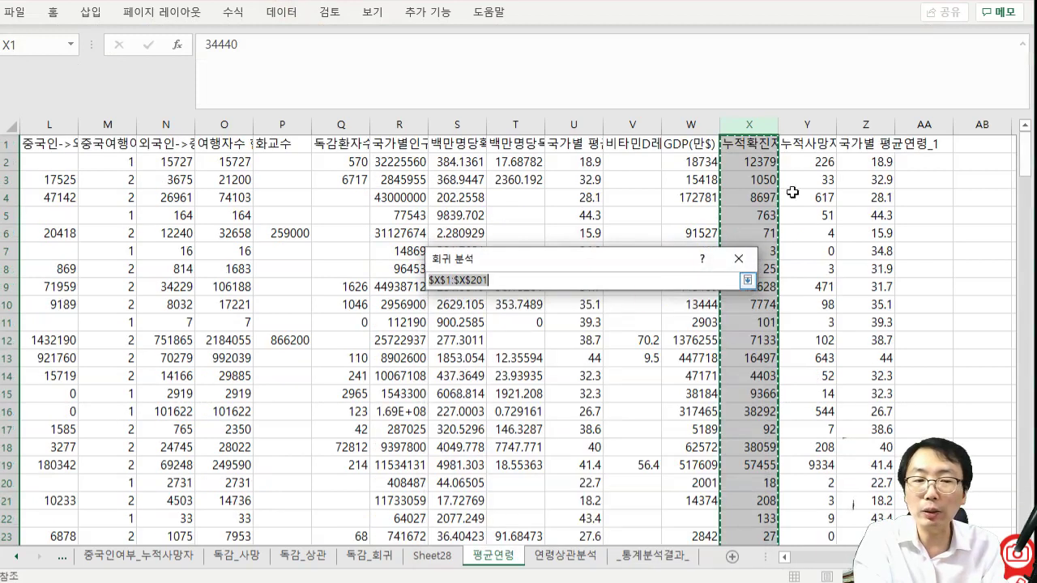
pyautogui.click(824, 125)
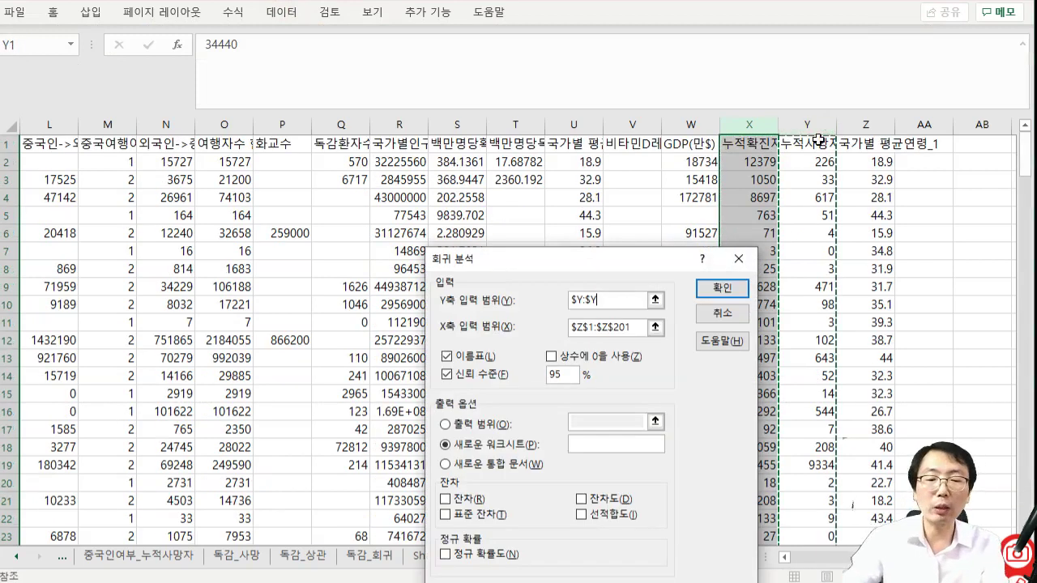
pyautogui.click(723, 288)
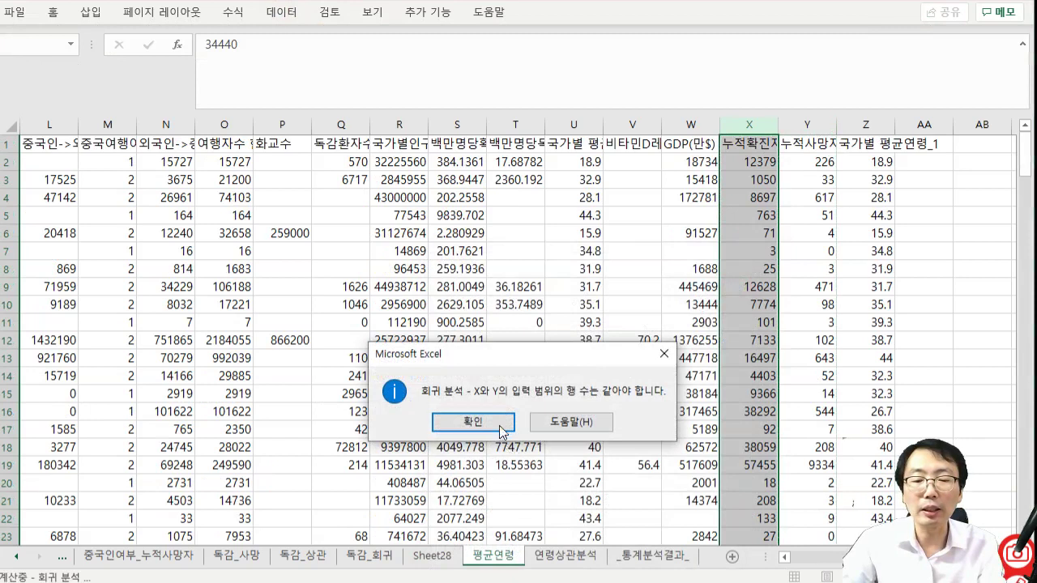
pyautogui.click(502, 425)
# - Set the Y input range to the 누적사망자 data in $Y$1:$Y$201 and output the regression to a new worksheet
pyautogui.click(648, 298)
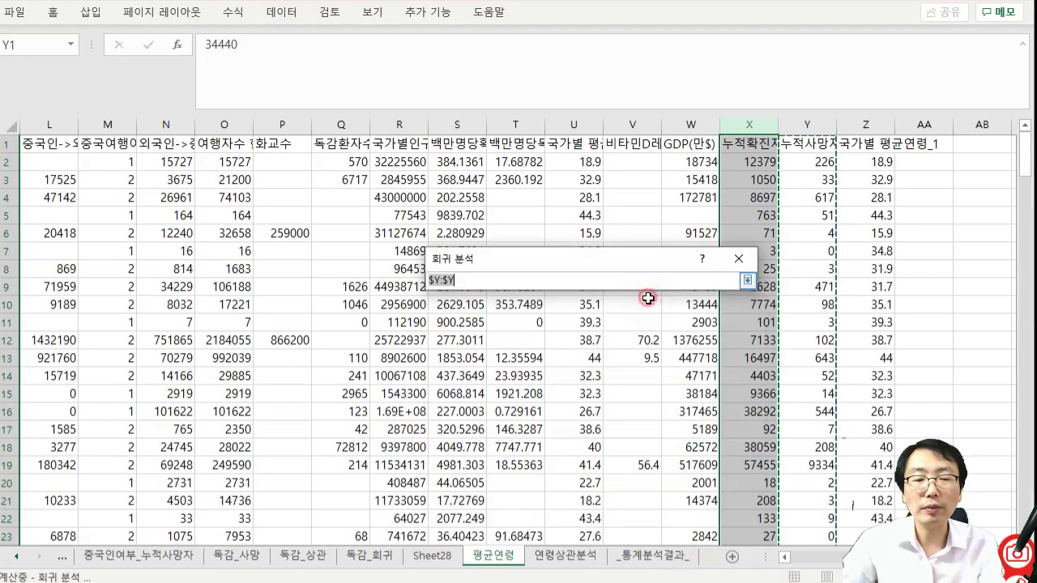
pyautogui.click(815, 138)
pyautogui.press('Down')
pyautogui.click(814, 138)
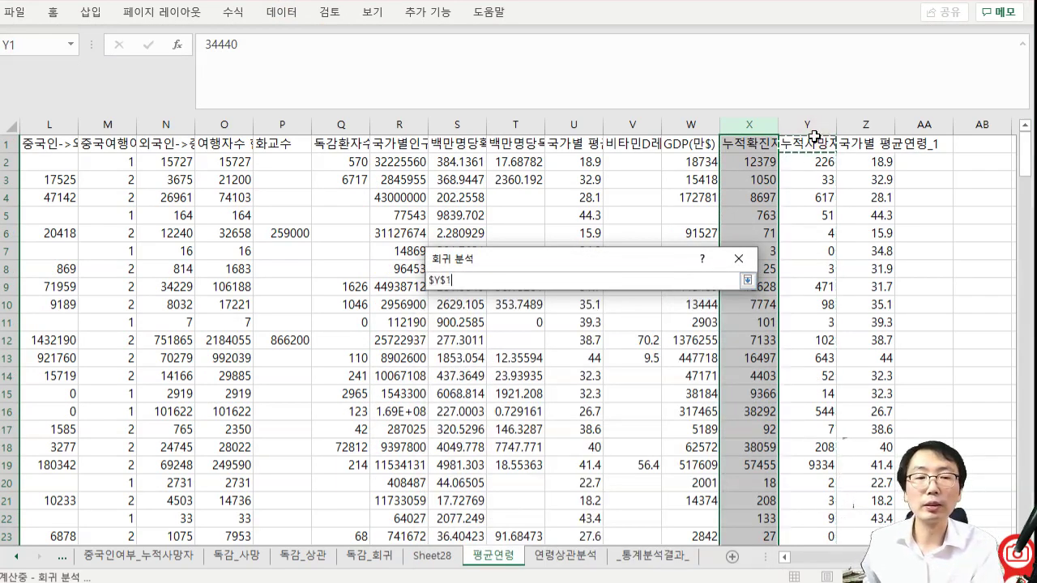
pyautogui.hotkey('ctrl', 'shift', 'Down')
pyautogui.press('Return')
pyautogui.press('Return')
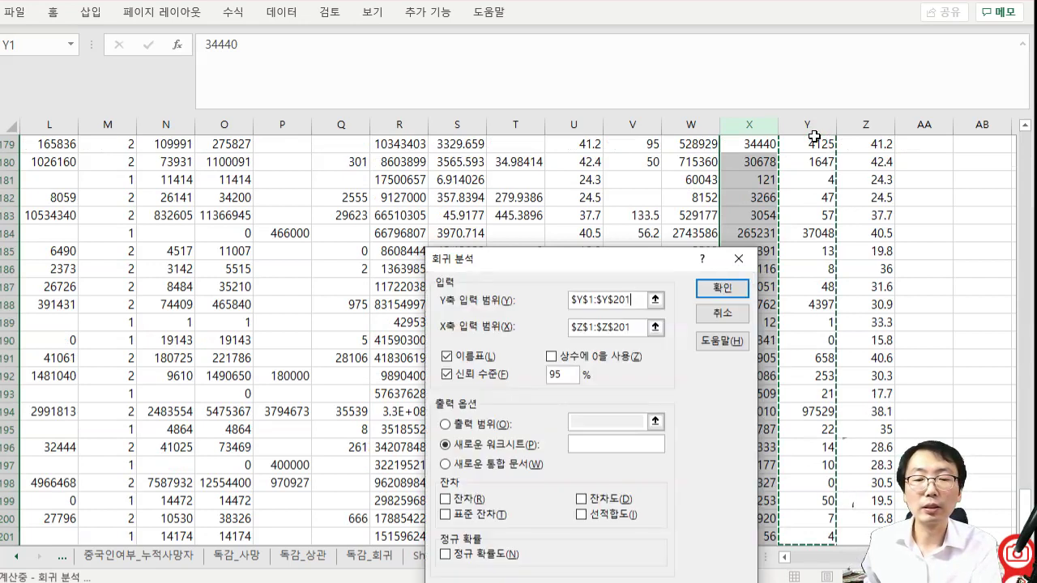
# - Copy the death regression output from Sheet29 into Sheet28 starting at A21
pyautogui.hotkey('ctrl', 'c')
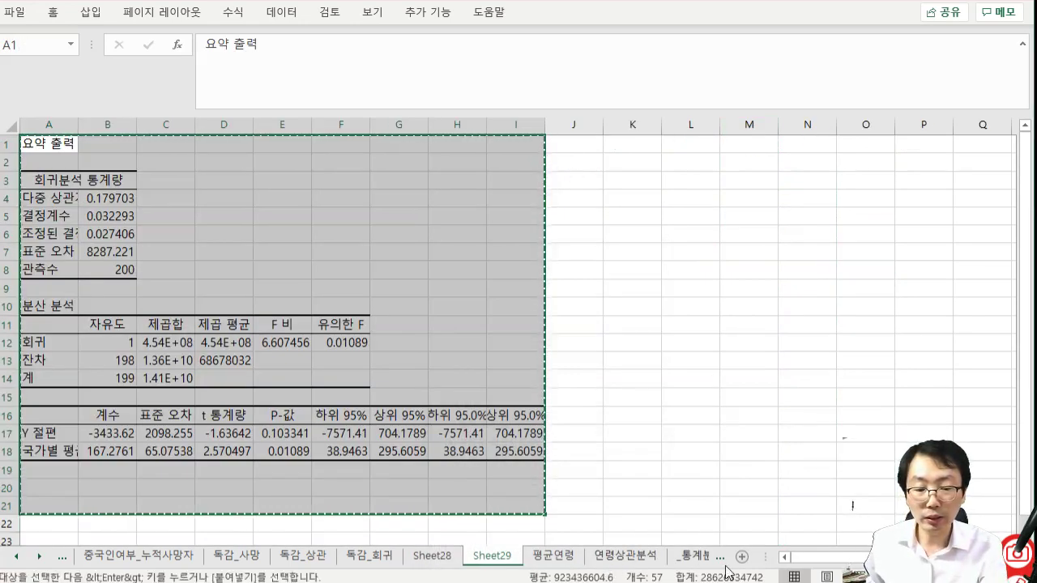
pyautogui.click(432, 555)
pyautogui.hotkey('ctrl', 'v')
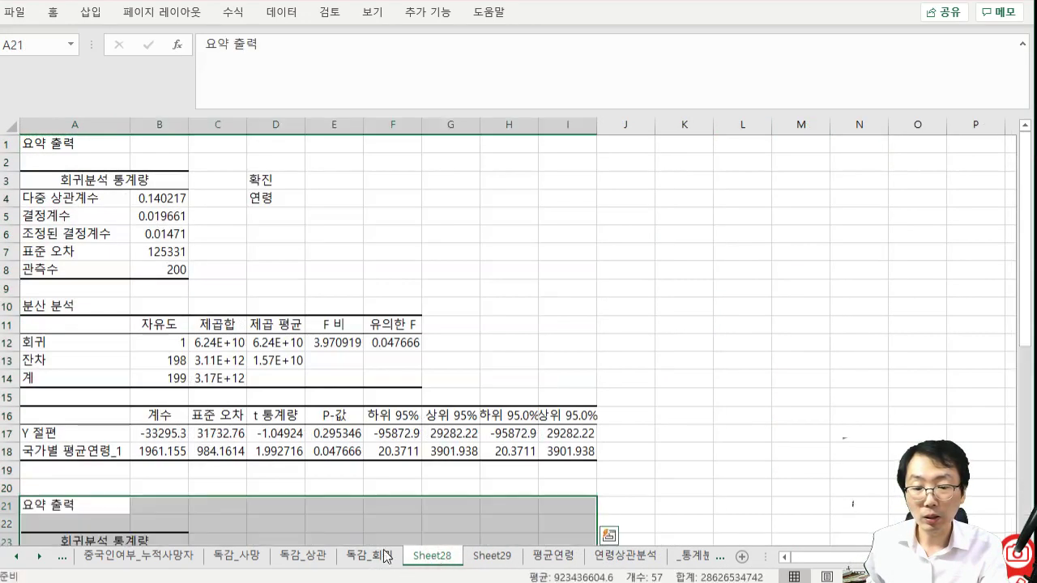
# - Rename Sheet28, which holds both regression outputs, as 회귀_연령
pyautogui.doubleClick(430, 557)
pyautogui.write('회귀')
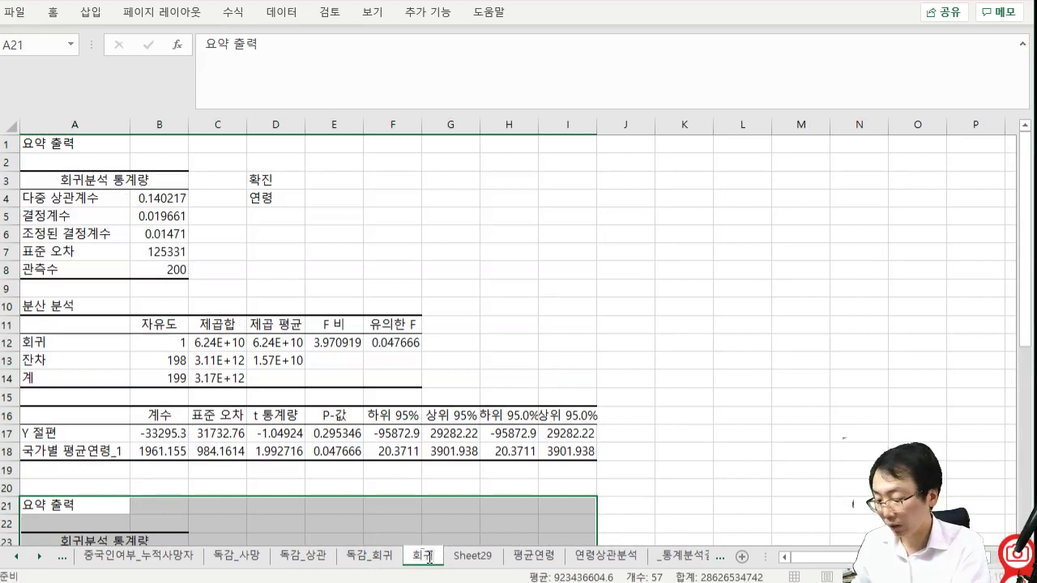
pyautogui.write(' 연령')
pyautogui.press('Return')
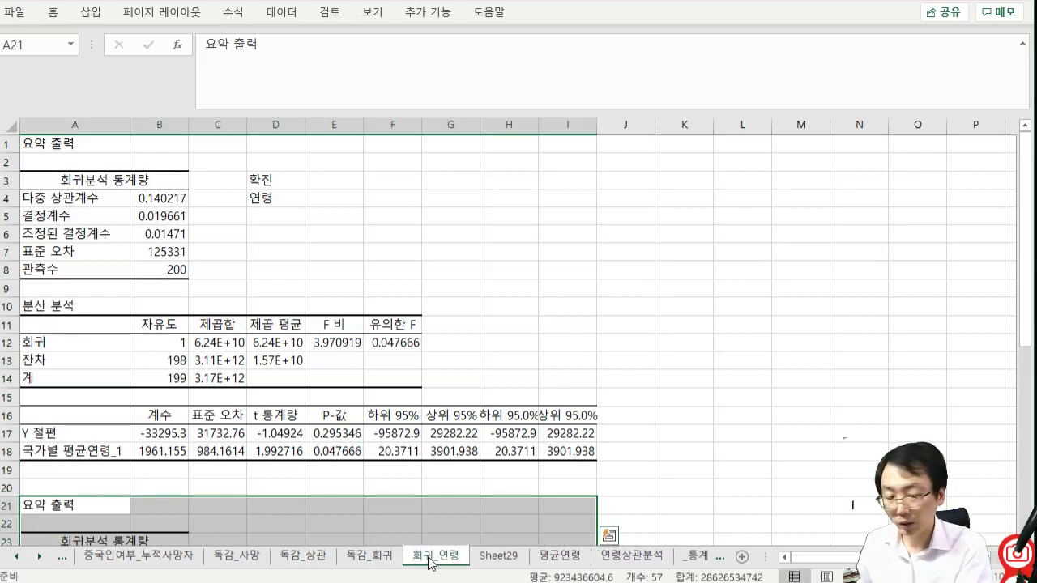
# - Label the second regression output with 사망자 in D24 and 연령 in D25
pyautogui.click(288, 522)
pyautogui.scroll(-1, 284, 494)
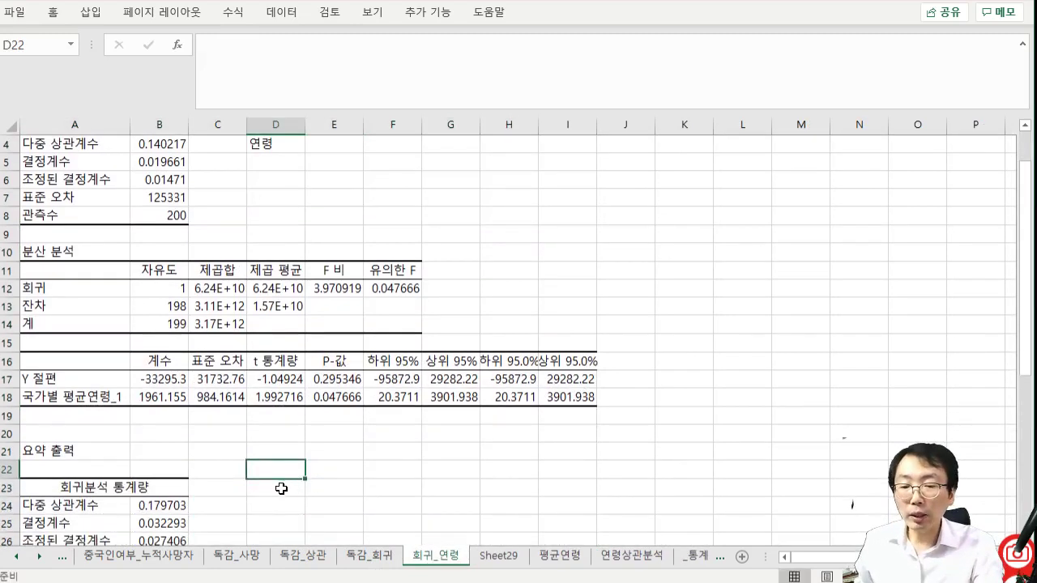
pyautogui.click(284, 505)
pyautogui.write('ㅅㅏ망자')
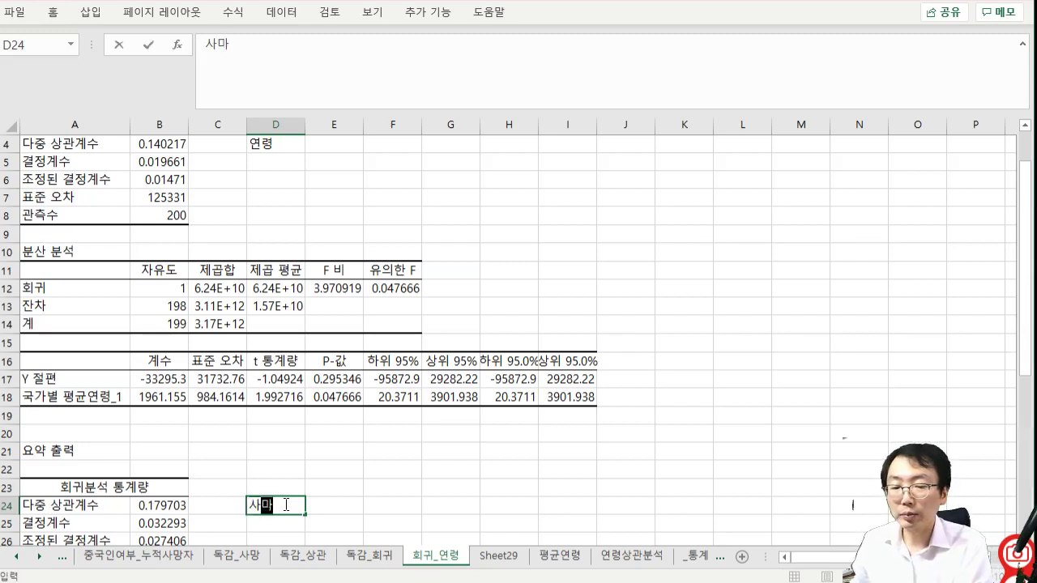
pyautogui.press('Return')
pyautogui.write('연령')
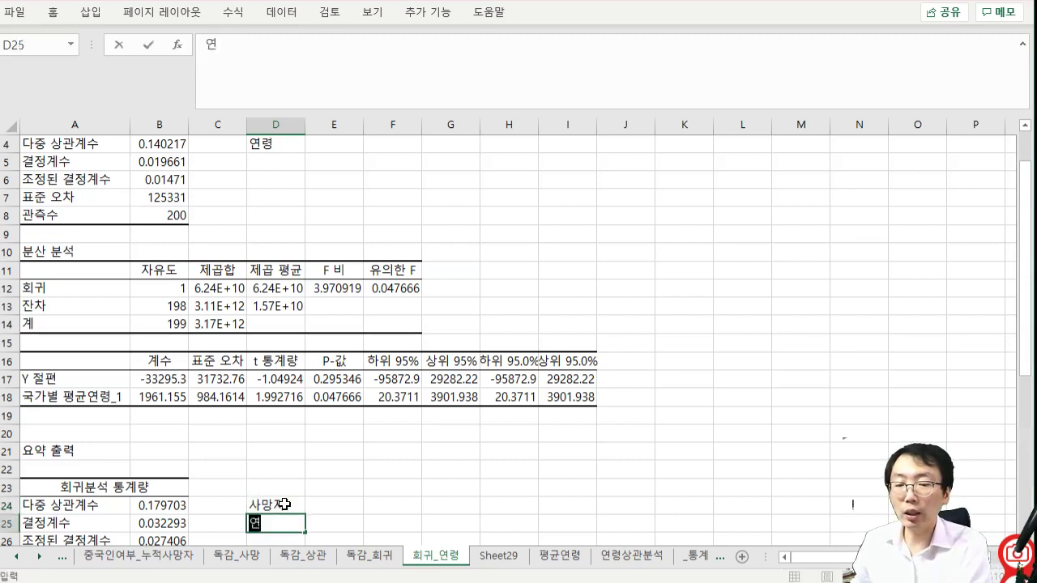
pyautogui.press('Return')
pyautogui.scroll(-1, 283, 506)
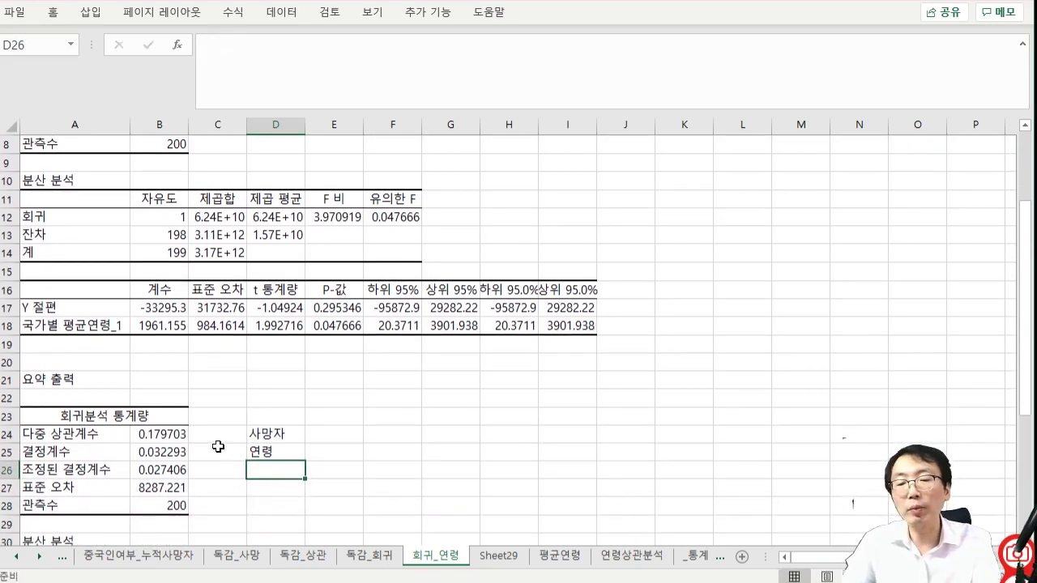
# - Enter the variable roles 종속 in C24 and 독립 in C25, and select both cells
pyautogui.click(220, 434)
pyautogui.write('종속')
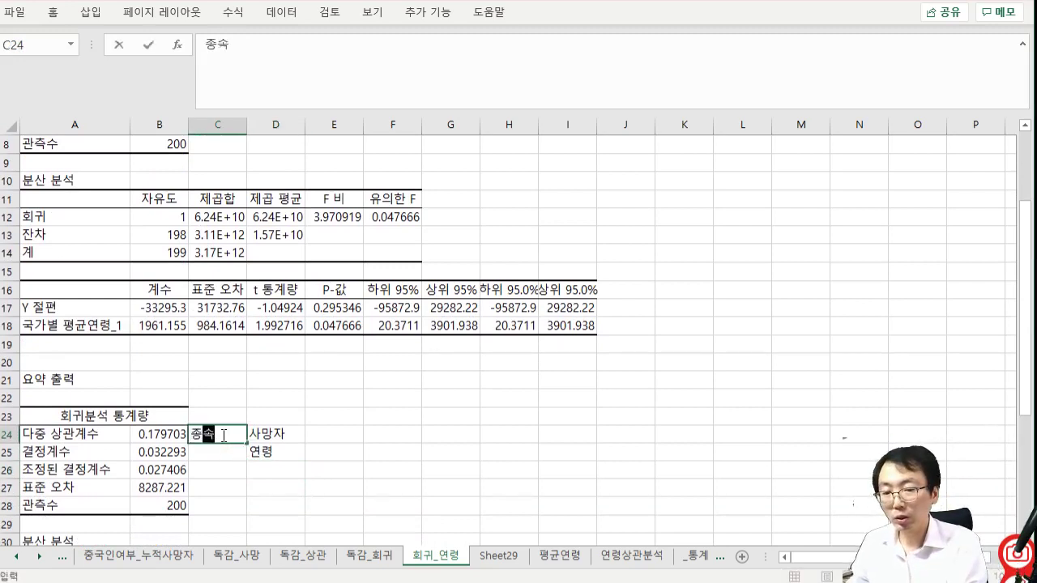
pyautogui.press('Return')
pyautogui.write('족')
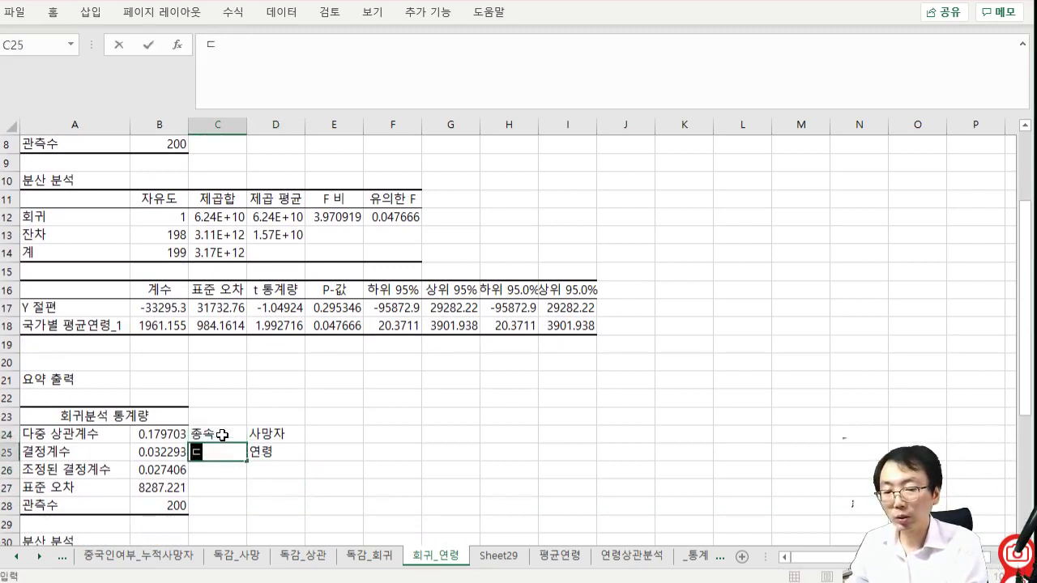
pyautogui.write('독립')
pyautogui.press('Return')
pyautogui.press('Up')
pyautogui.hotkey('shift', 'Up')
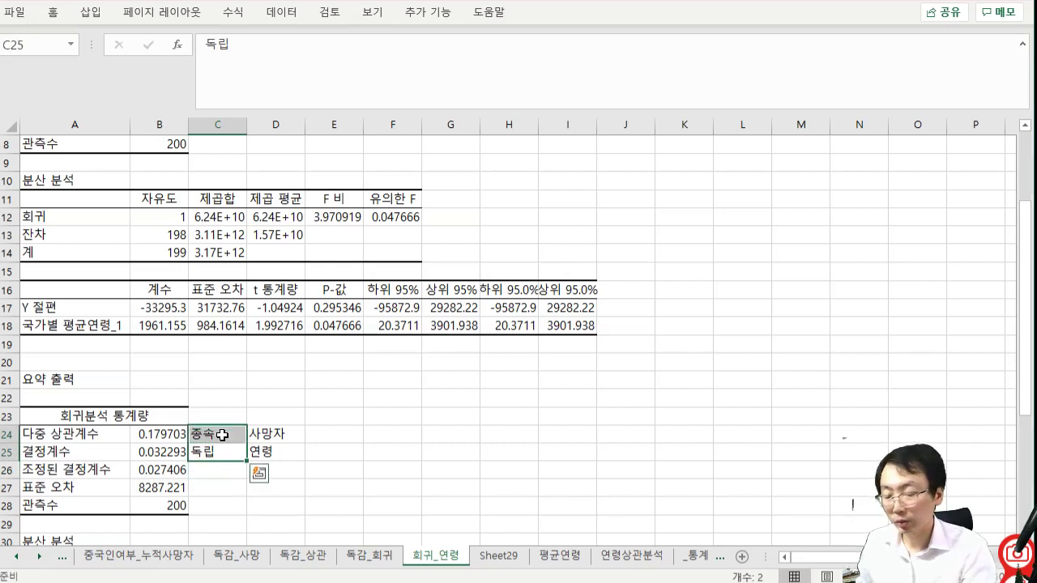
# - Copy the 종속 and 독립 labels from C24:C25 to C3:C4, beside 확진 and 연령
pyautogui.hotkey('ctrl', 'c')
pyautogui.scroll(3, 229, 243)
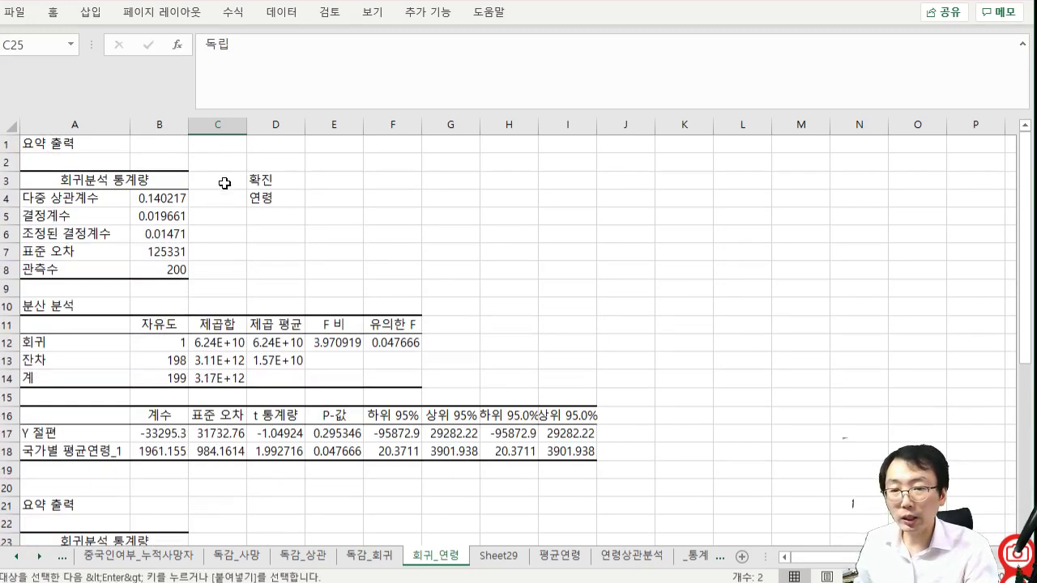
pyautogui.click(224, 183)
pyautogui.hotkey('ctrl', 'v')
# - Examine the deaths regression output: the significance F, the average-age p-value and coefficient, and the Y intercept
pyautogui.scroll(-4, 235, 405)
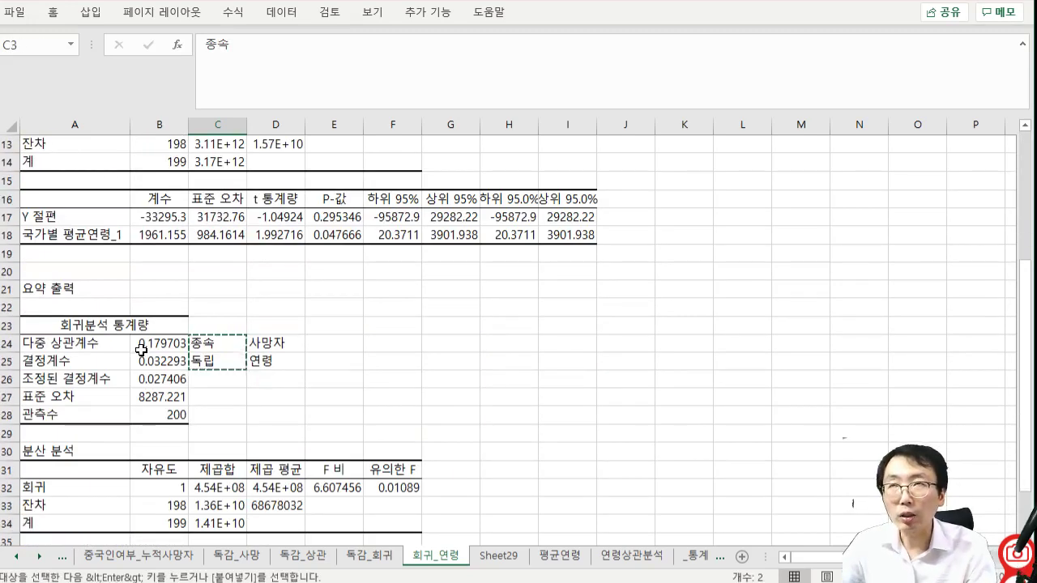
pyautogui.scroll(-3, 340, 394)
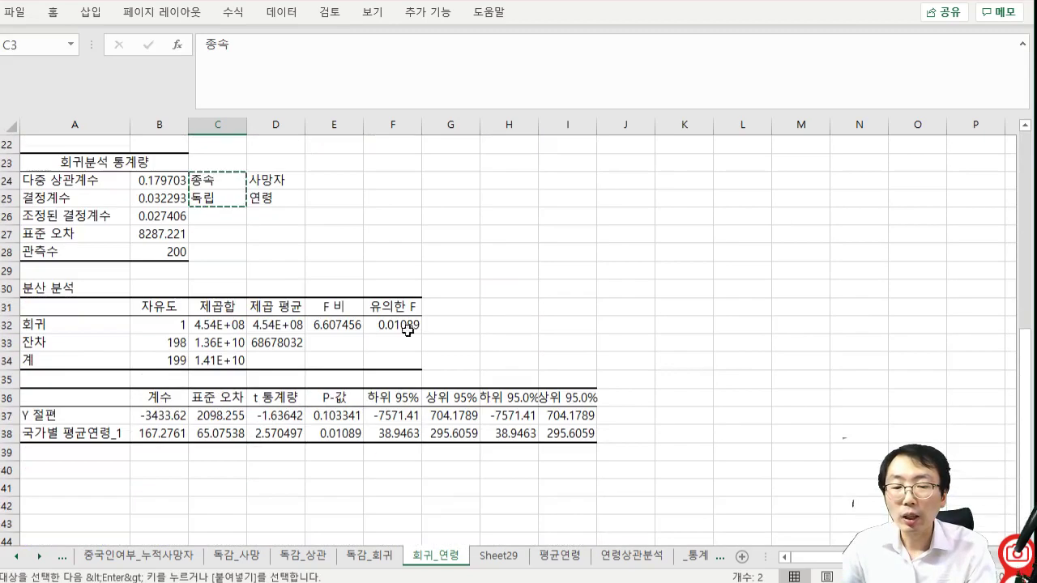
pyautogui.click(411, 325)
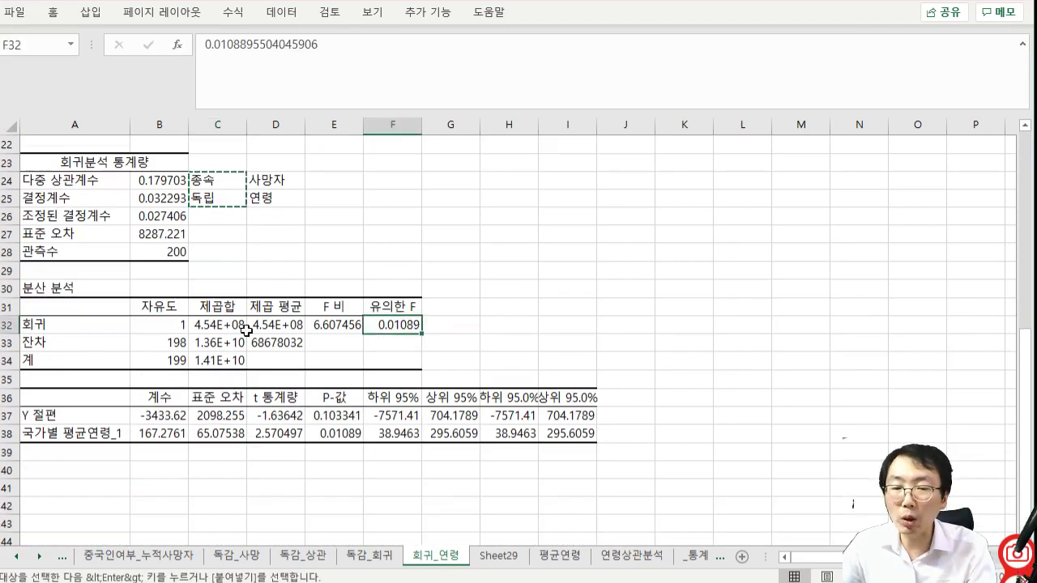
pyautogui.click(340, 432)
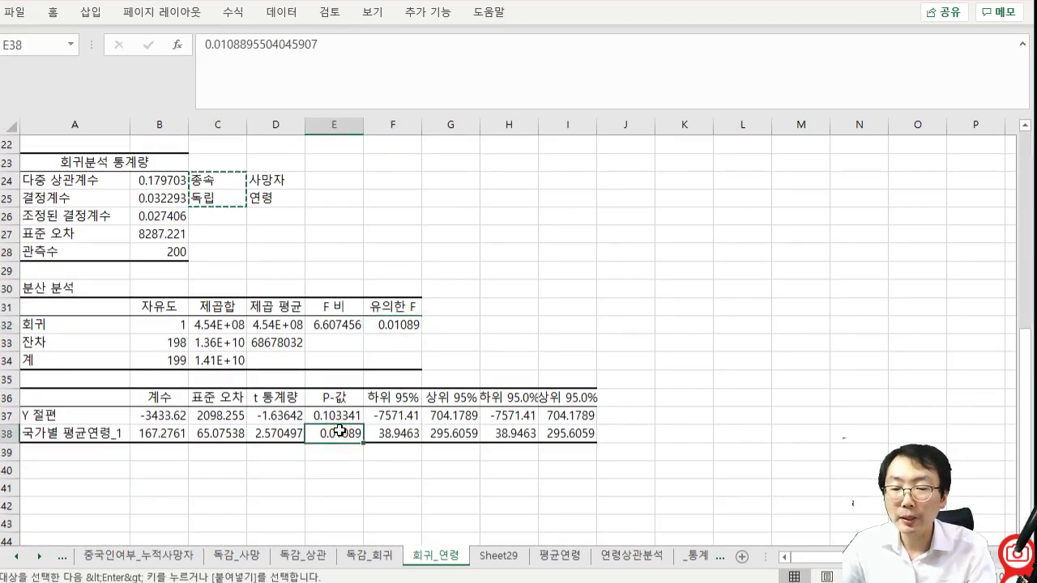
pyautogui.click(162, 433)
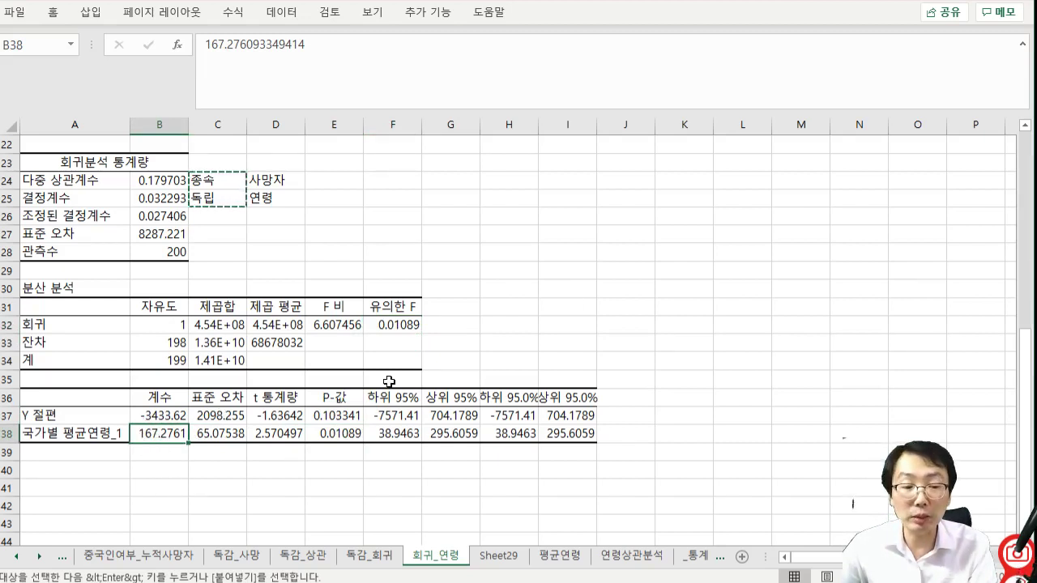
pyautogui.click(166, 418)
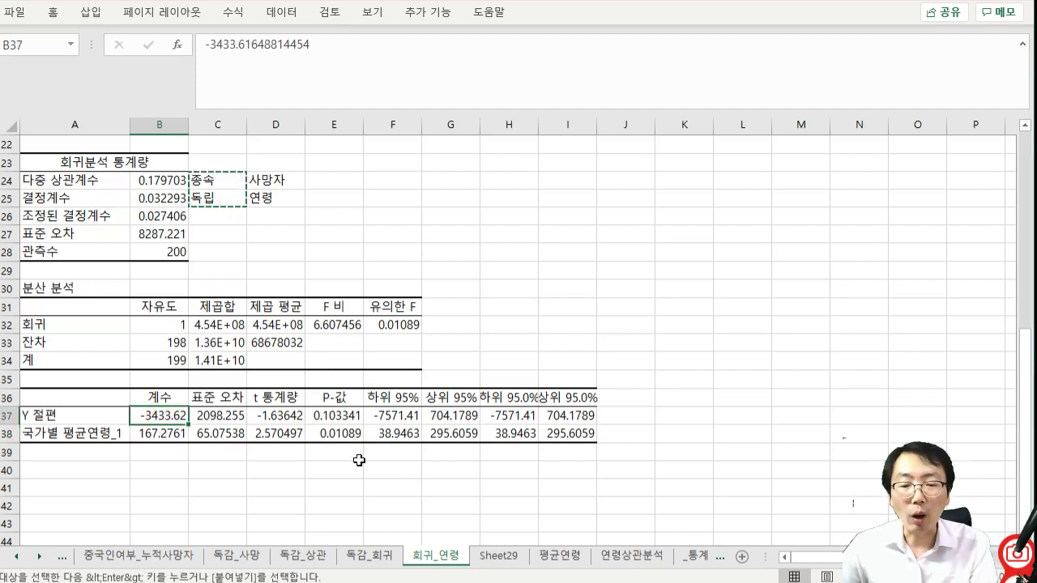
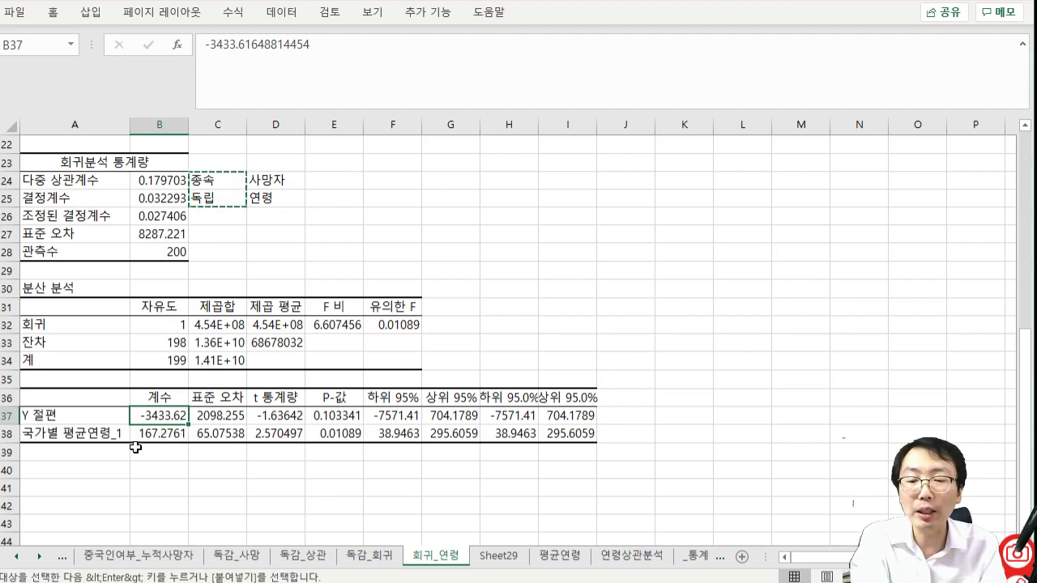
# - Enter a sample age of 20 in B39, below the average-age coefficient
pyautogui.click(172, 453)
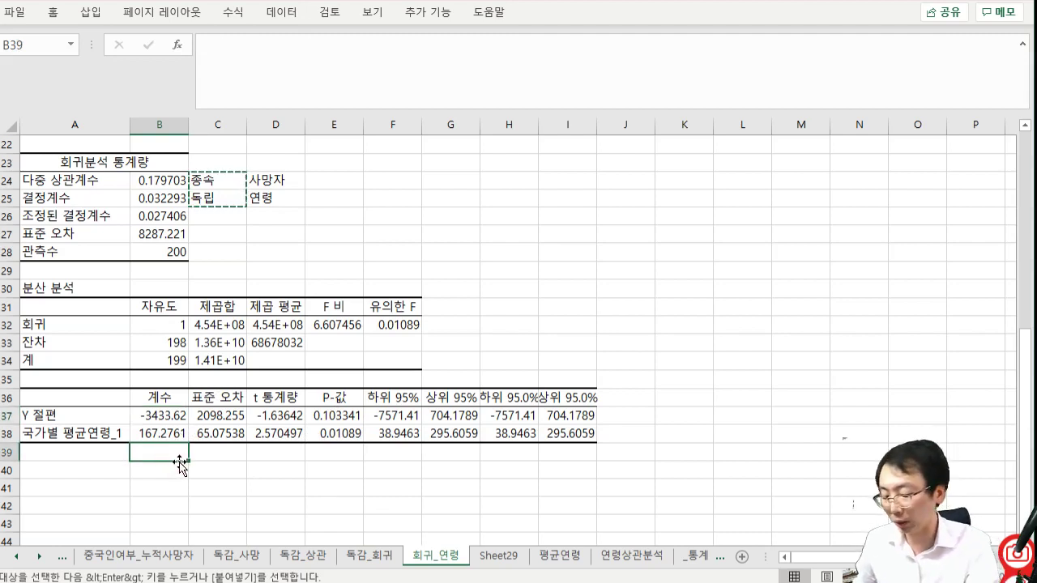
pyautogui.write('20')
pyautogui.press('Return')
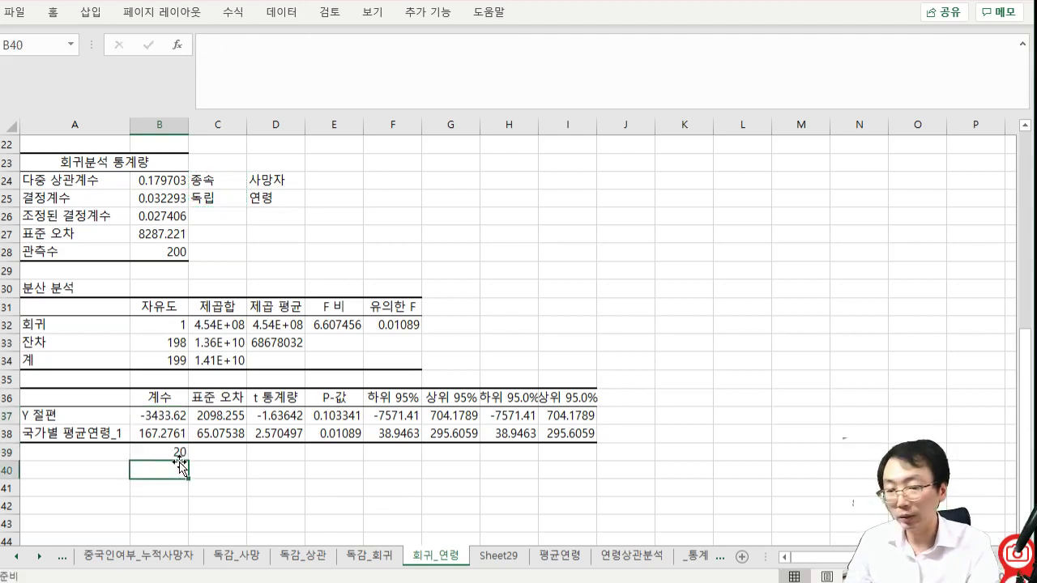
# - Multiply the average-age coefficient by the sample age with =B38*B39 in B40, and compare it with the Y intercept
pyautogui.click(170, 431)
pyautogui.click(175, 470)
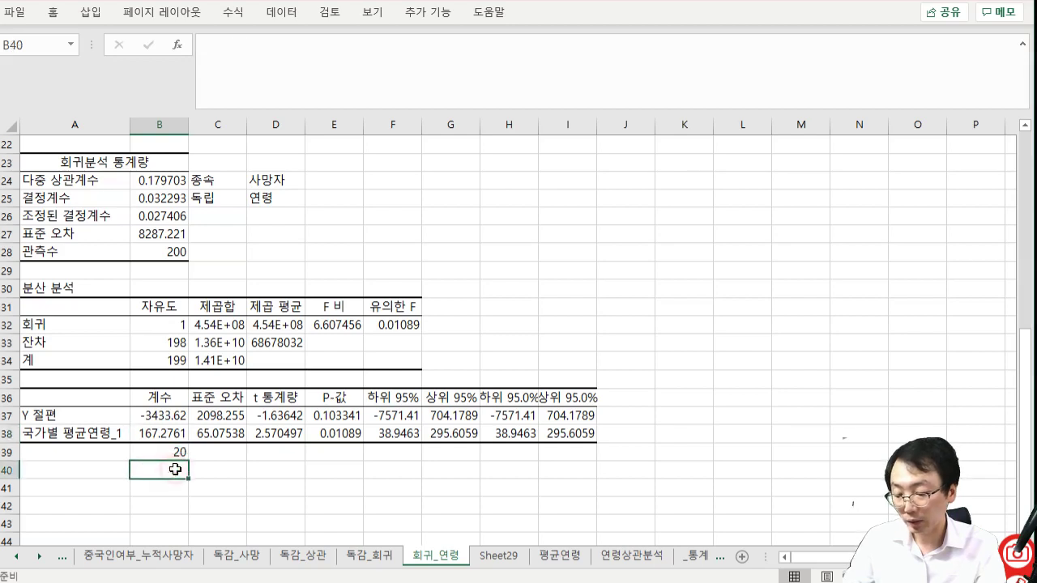
pyautogui.write('=')
pyautogui.click(175, 433)
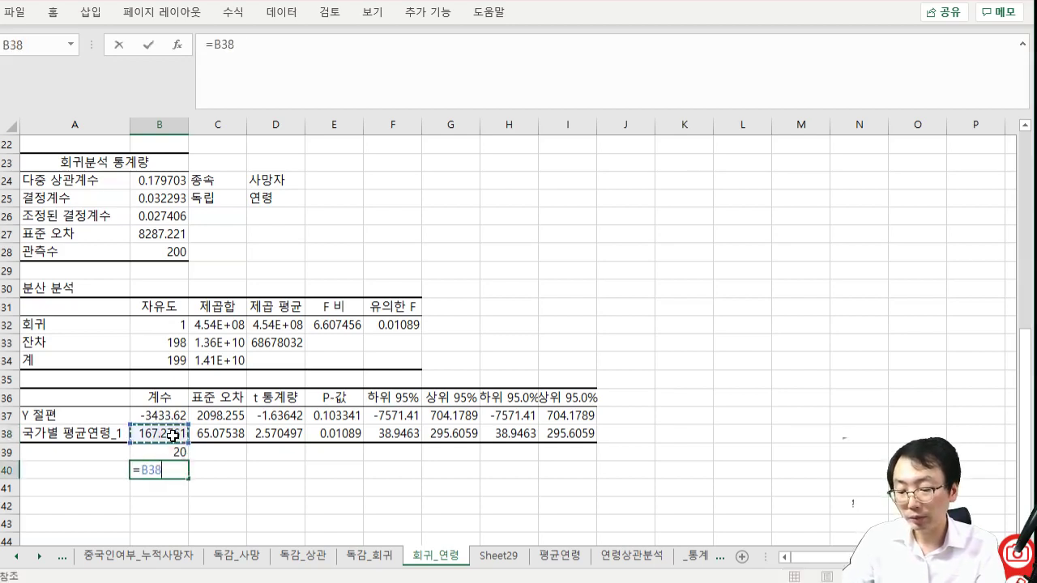
pyautogui.write('*')
pyautogui.click(170, 454)
pyautogui.press('Return')
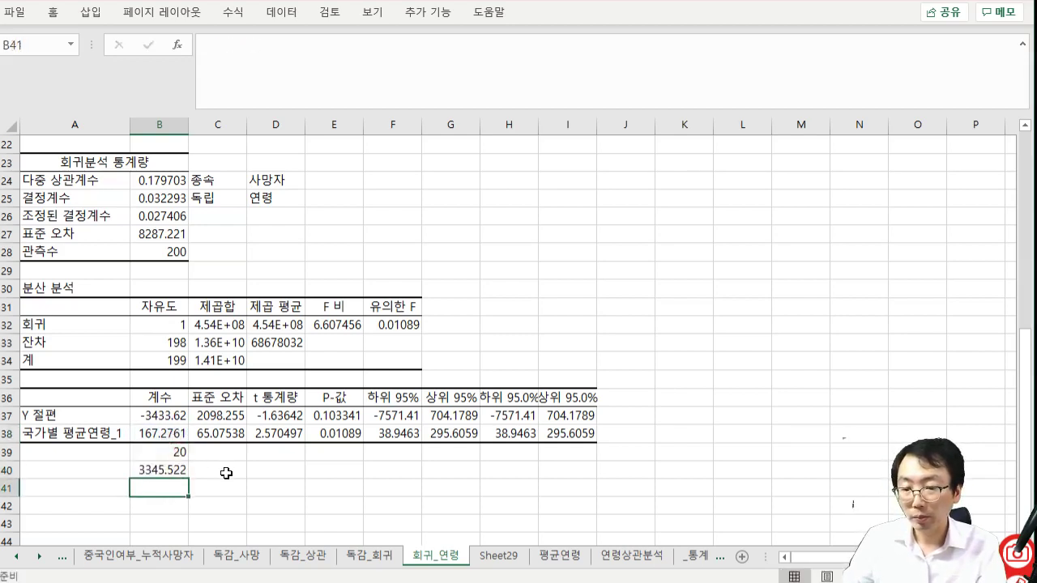
pyautogui.click(183, 470)
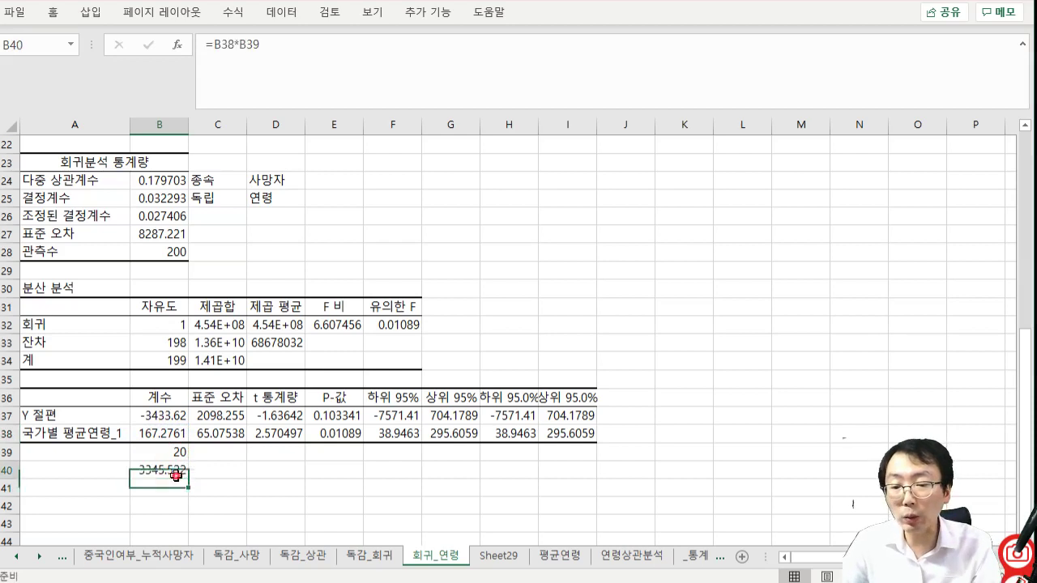
pyautogui.click(170, 410)
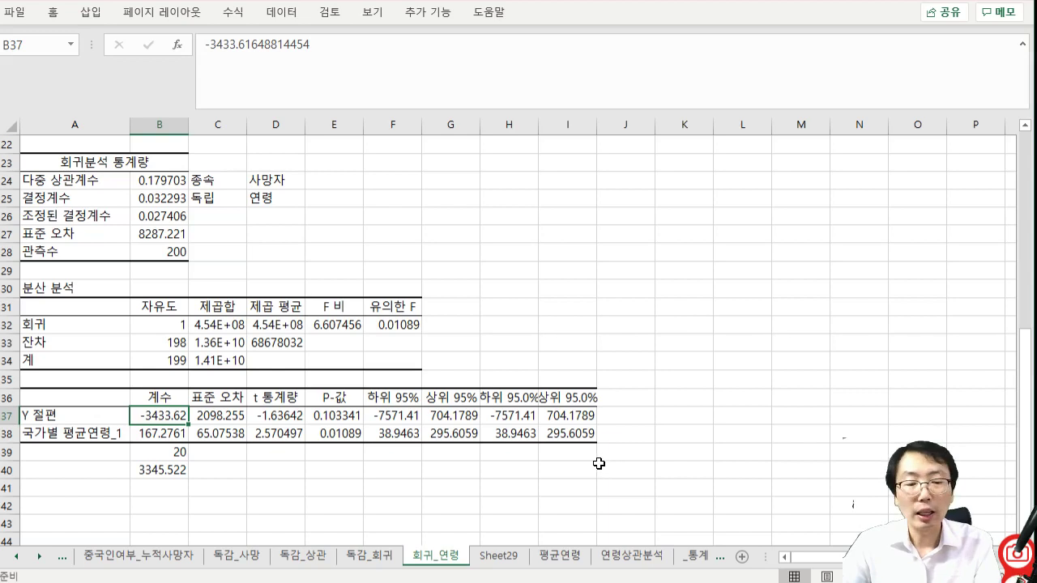
pyautogui.click(161, 452)
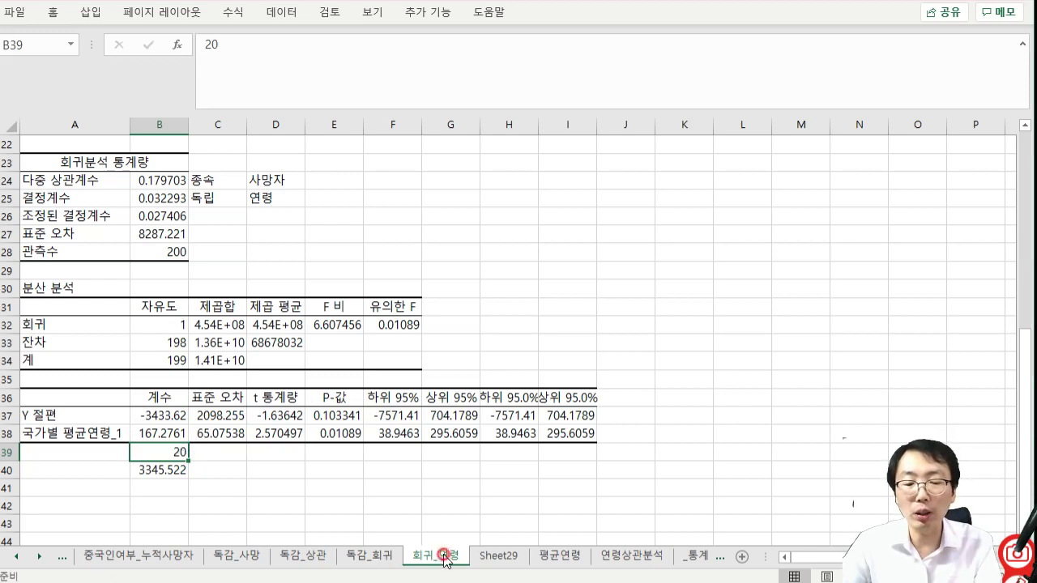
# - Move the 회귀_연령 sheet to the end of the workbook, after _통계분석결과_
pyautogui.click(716, 558)
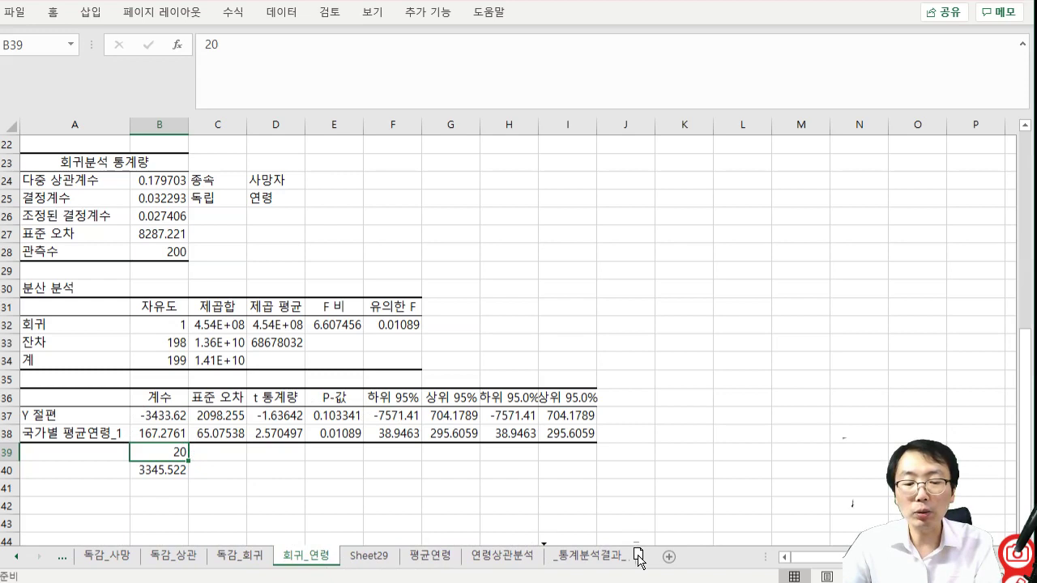
pyautogui.moveTo(640, 557); pyautogui.dragTo(644, 562)
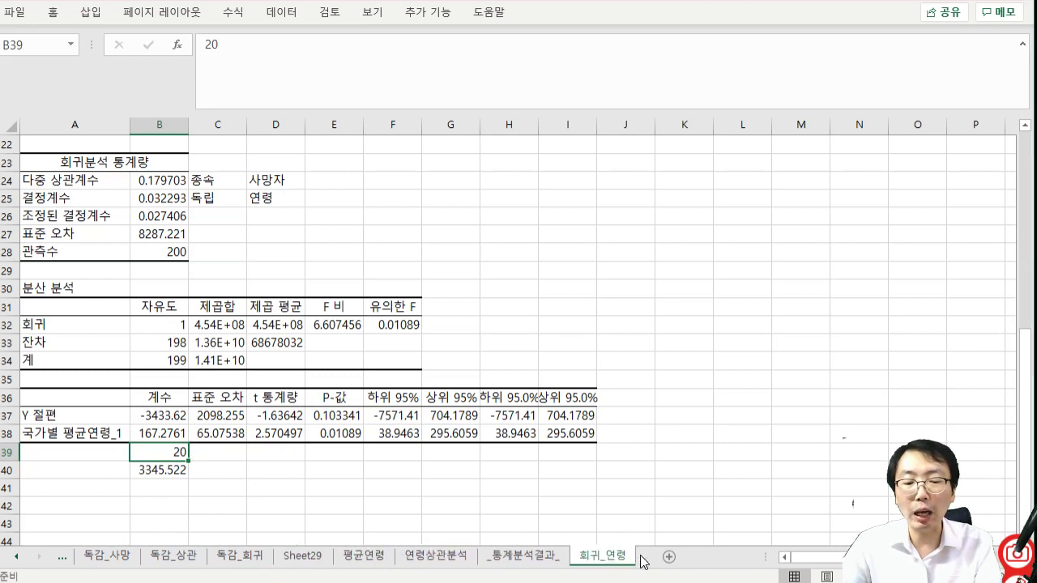
# - Open the 평균연령 sheet and select the 국가별 평균연령_1 column
pyautogui.click(440, 559)
pyautogui.click(362, 559)
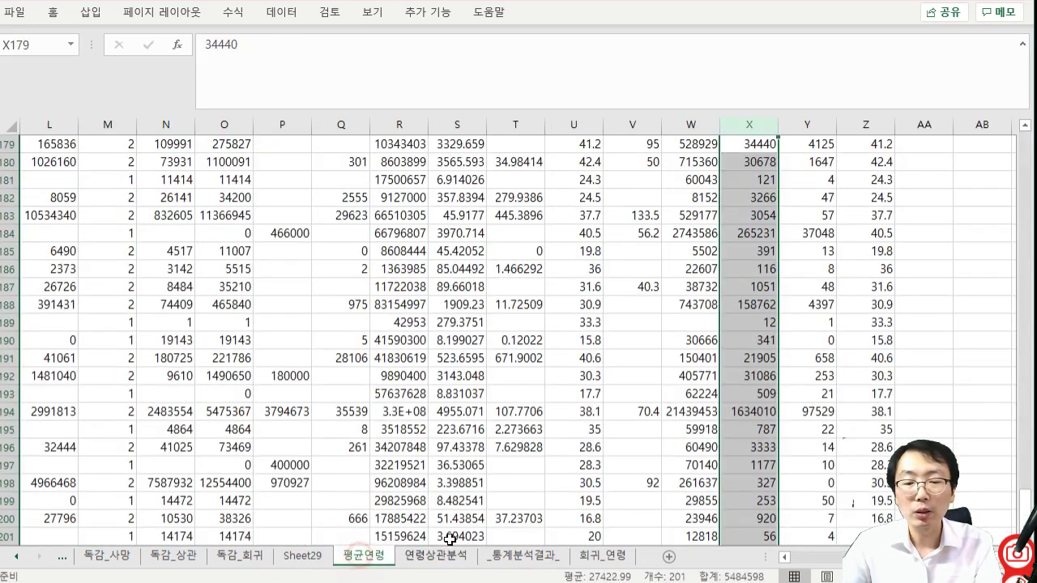
pyautogui.scroll(4, 798, 332)
pyautogui.click(817, 269)
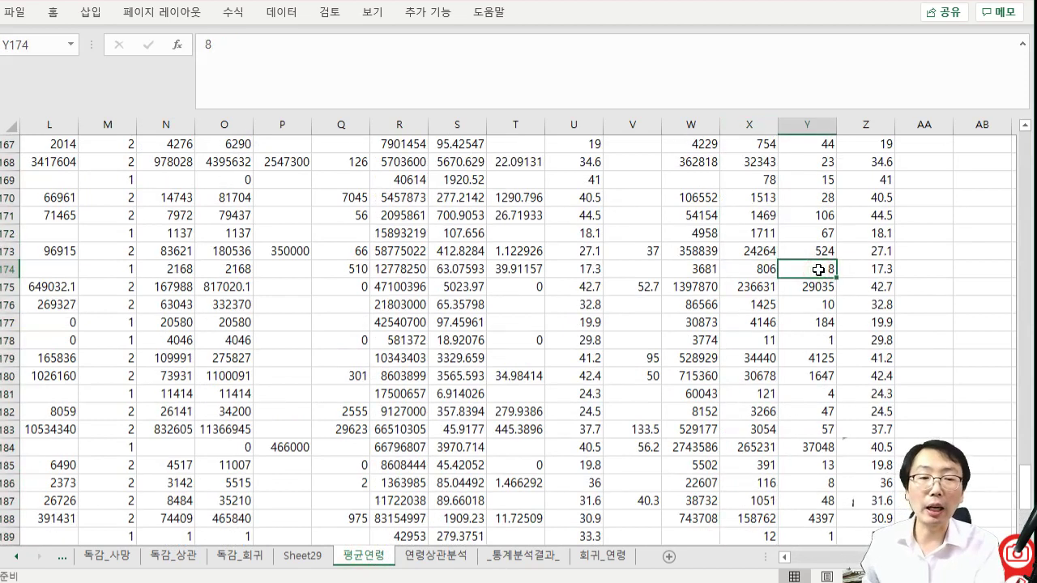
pyautogui.hotkey('ctrl', 'Up')
pyautogui.press('Right')
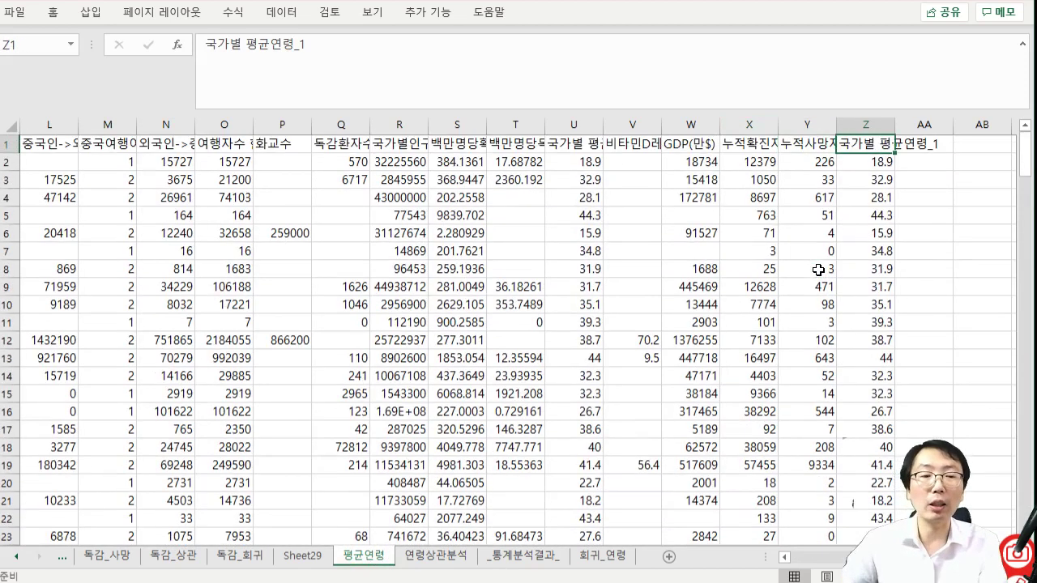
pyautogui.click(879, 124)
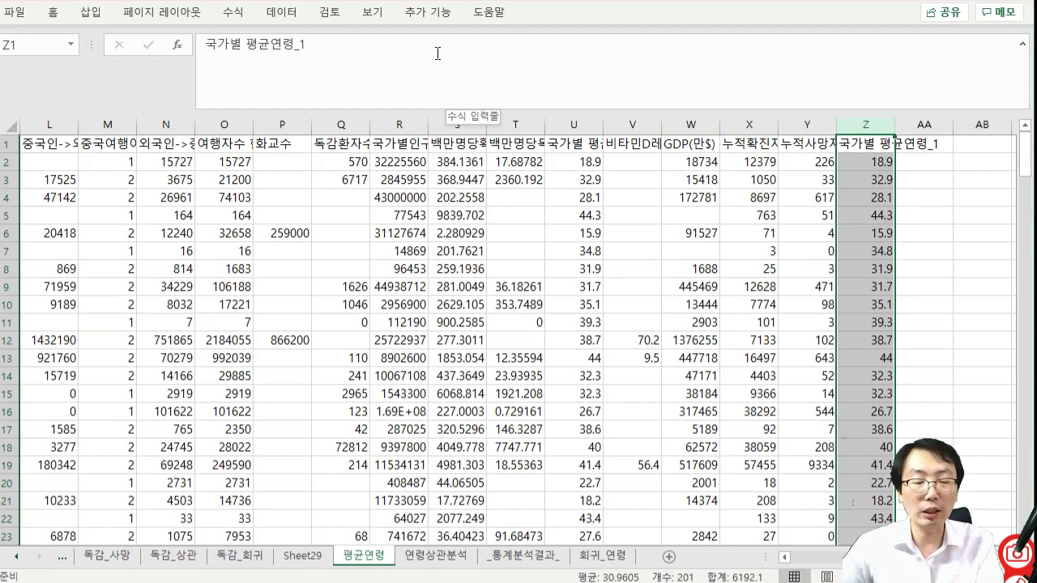
# - Run a regression of $Y$1:$Y$201 on $Z$1:$Z$201 with the constant set to zero, output to a new worksheet
pyautogui.click(281, 12)
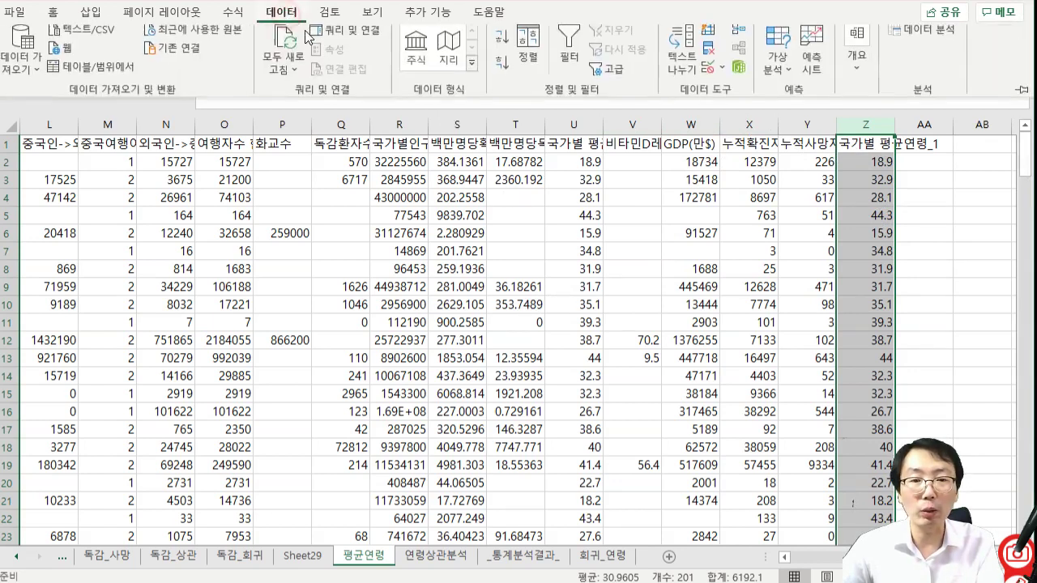
pyautogui.click(924, 45)
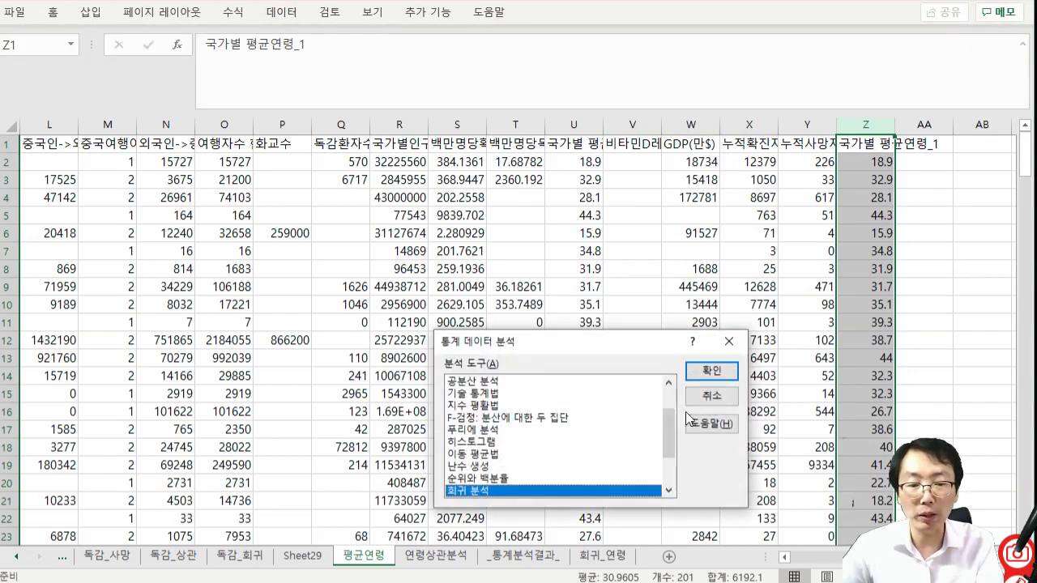
pyautogui.click(711, 373)
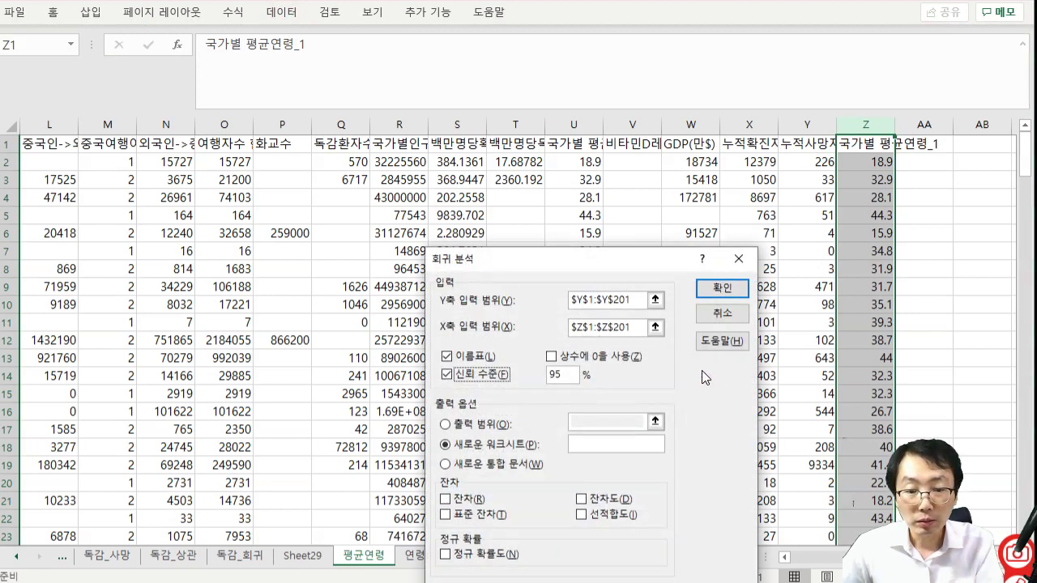
pyautogui.click(590, 361)
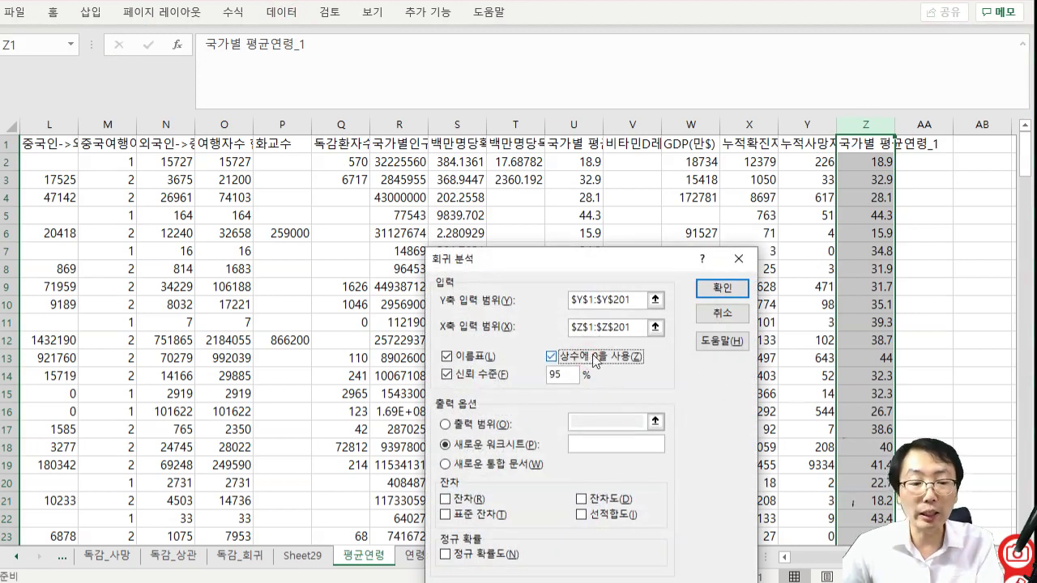
pyautogui.click(732, 290)
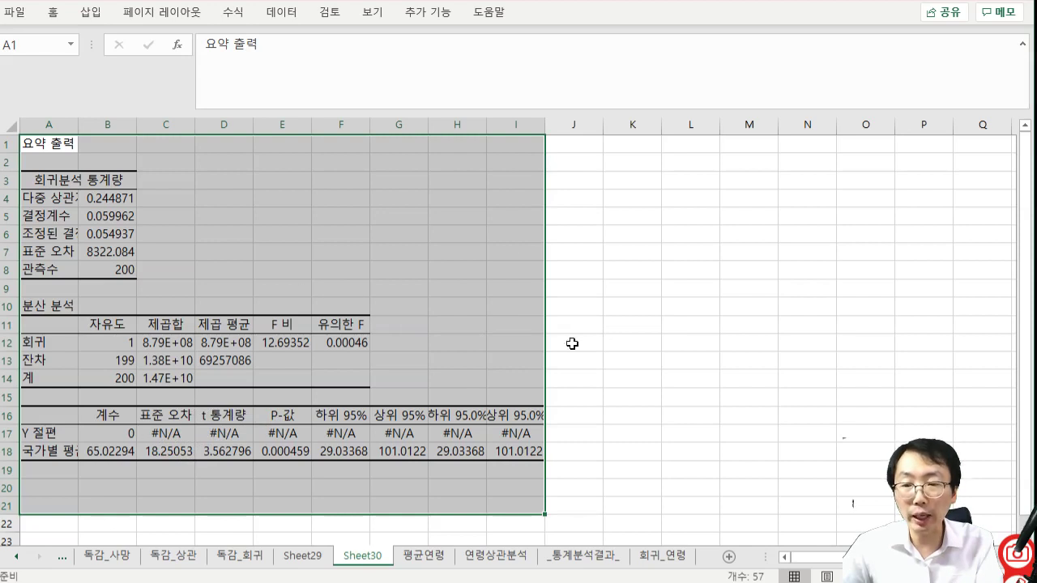
# - Check the average-age p-value in the zero-constant output, and delete Sheet30
pyautogui.click(293, 450)
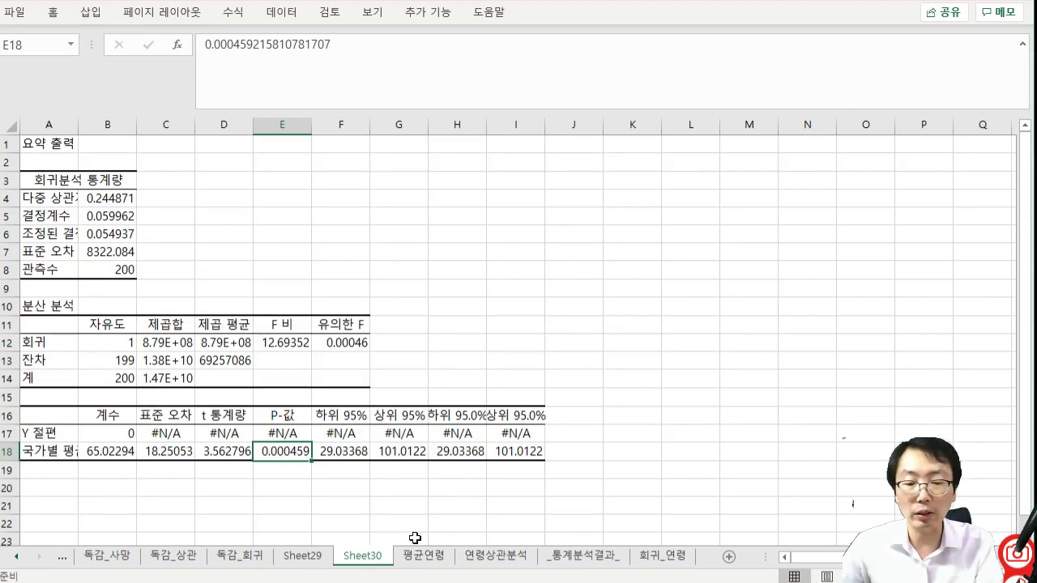
pyautogui.rightClick(368, 556)
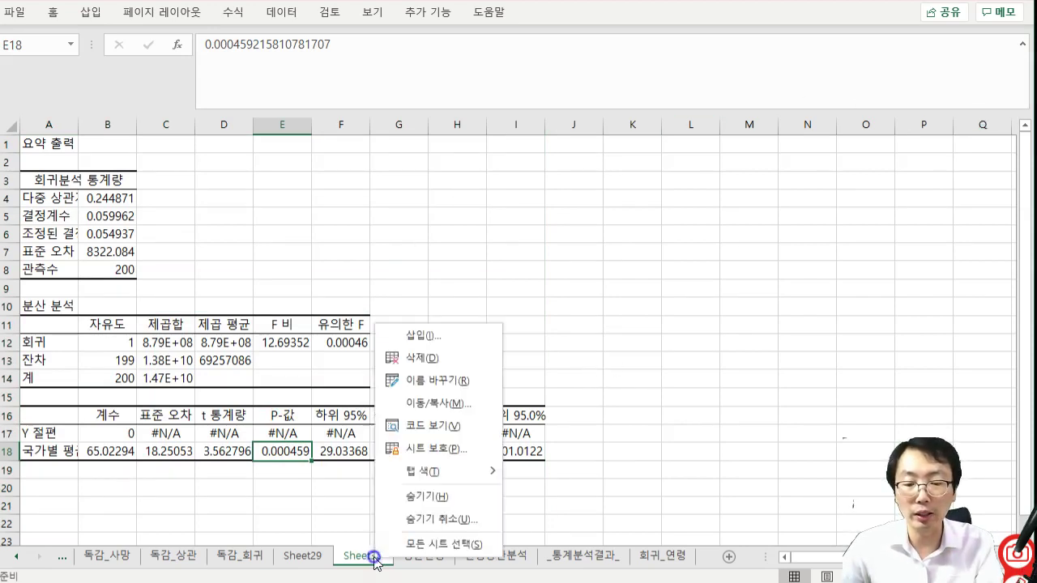
pyautogui.click(467, 366)
pyautogui.click(468, 422)
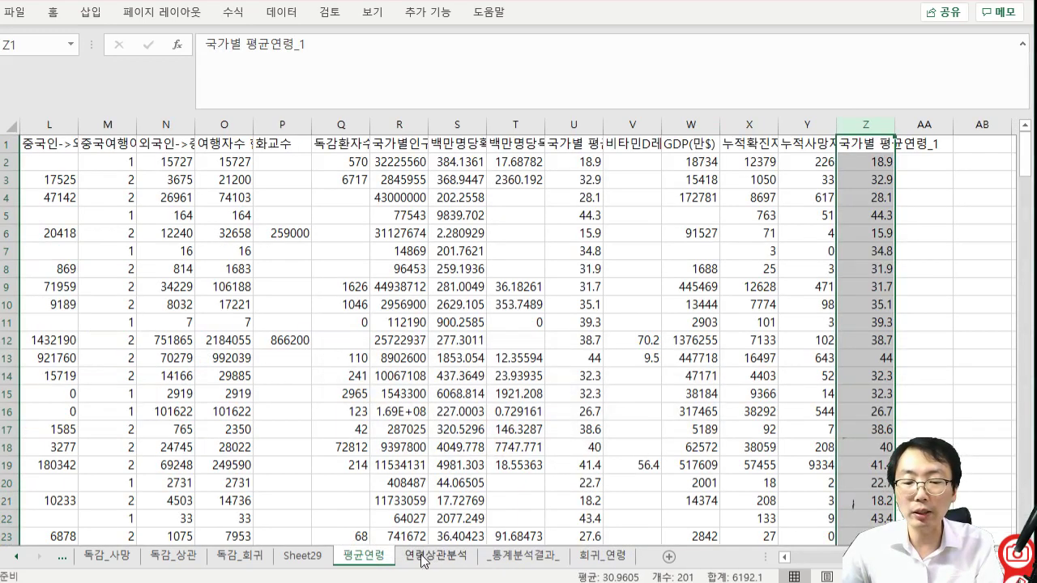
# - Run a regression of $X$1:$X$201 on $Z$1:$Z$201 with labels and the constant set to zero, output to a new worksheet
pyautogui.click(757, 123)
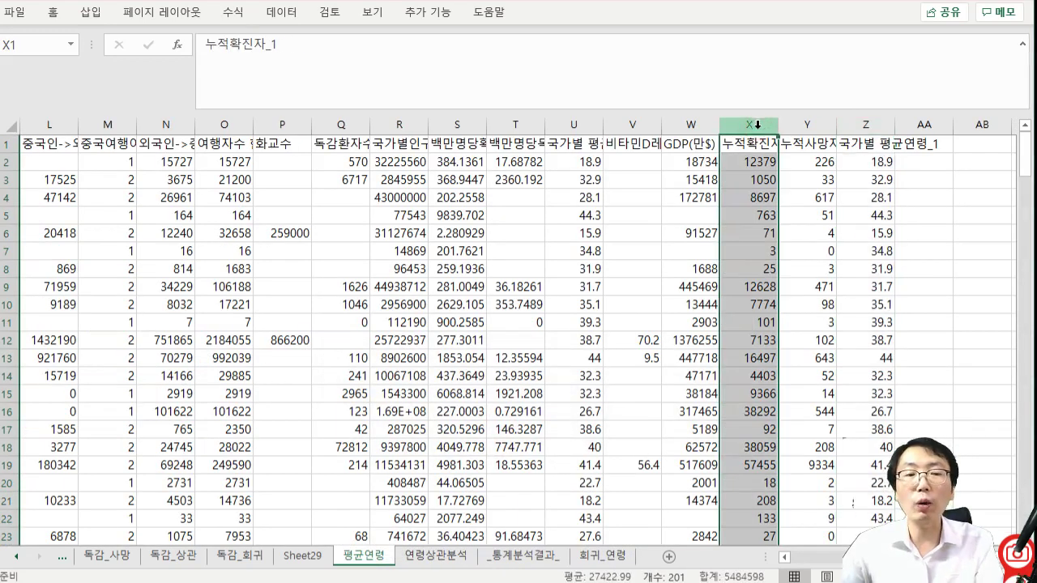
pyautogui.click(847, 124)
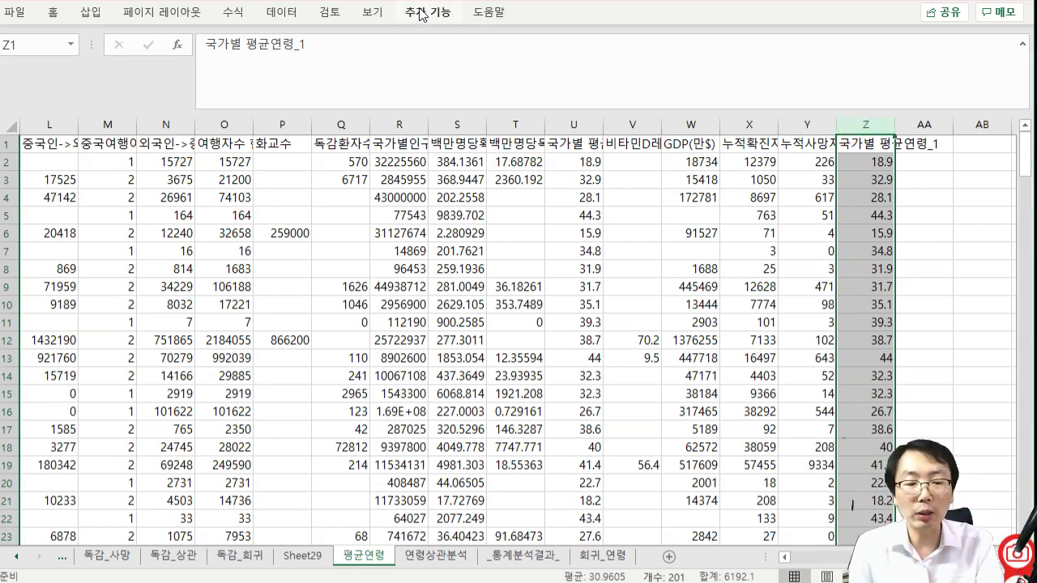
pyautogui.click(281, 12)
pyautogui.click(923, 37)
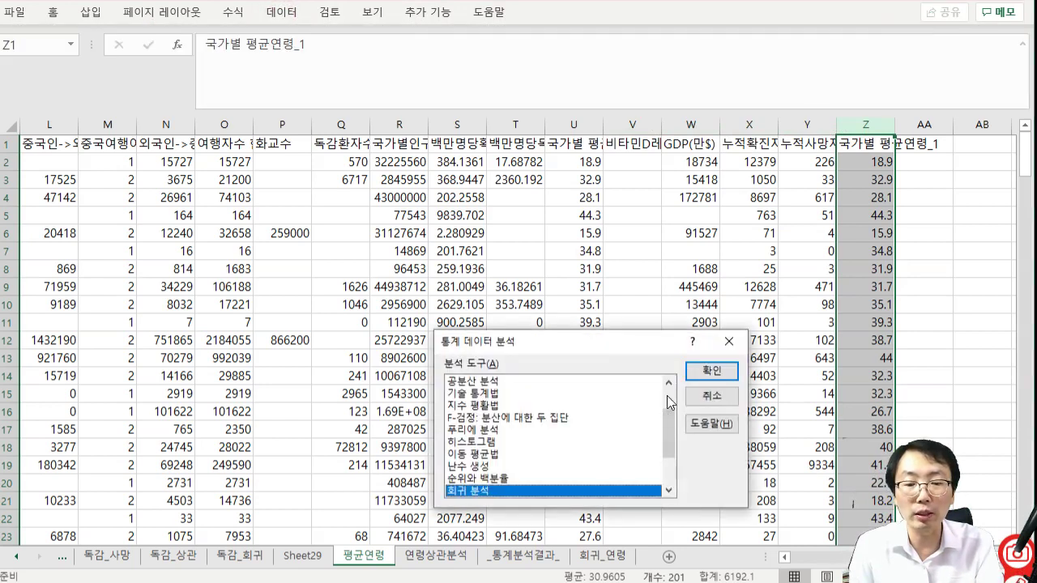
pyautogui.click(711, 371)
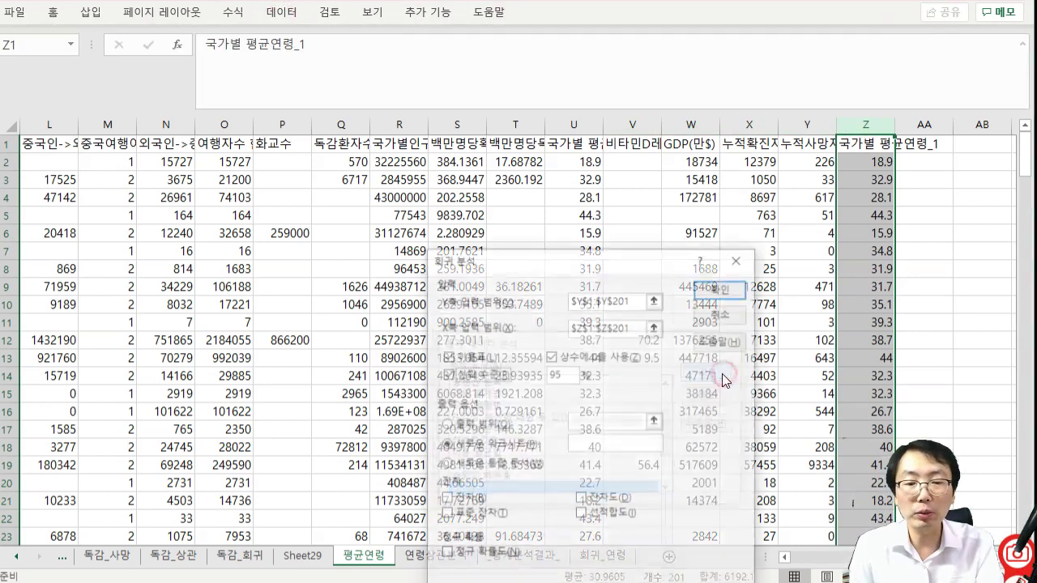
pyautogui.click(656, 301)
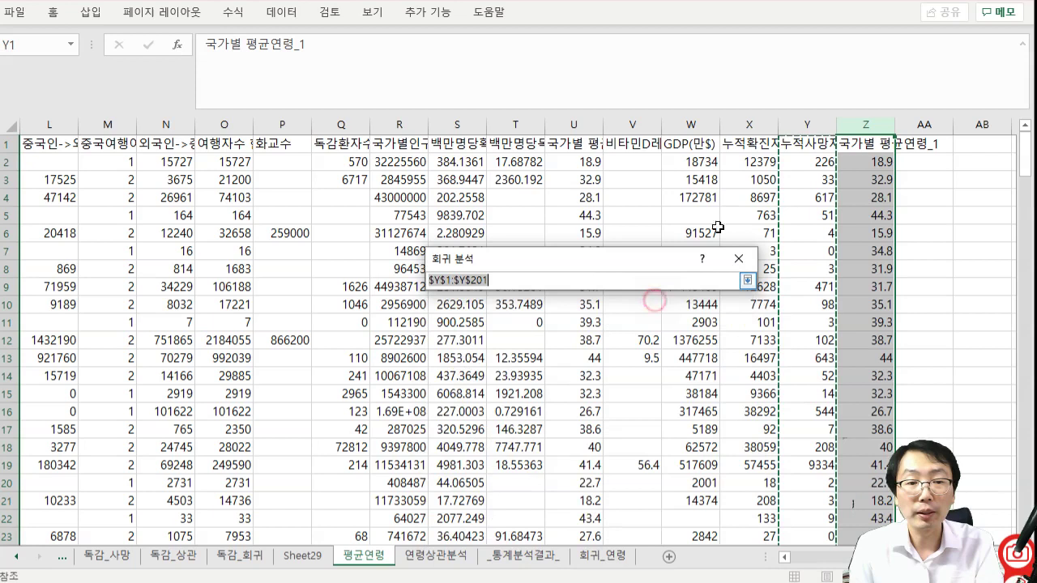
pyautogui.click(739, 139)
pyautogui.hotkey('ctrl', 'shift', 'Down')
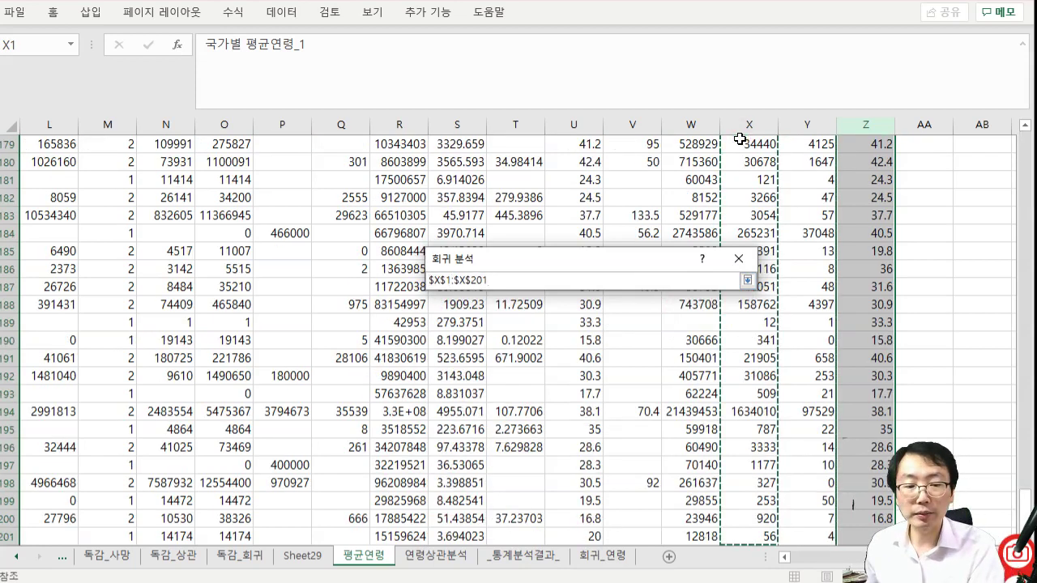
pyautogui.press('Return')
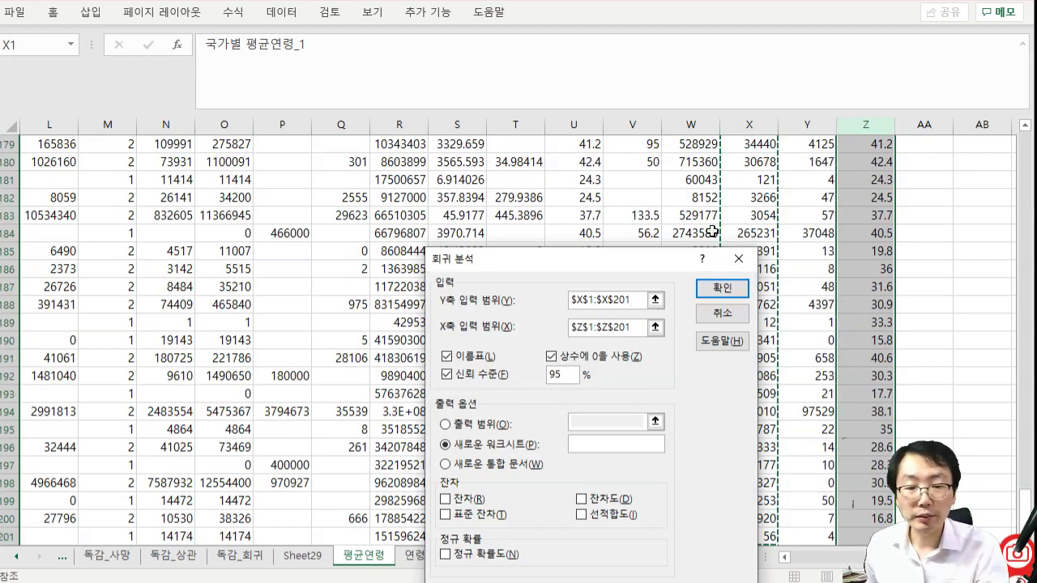
pyautogui.click(733, 288)
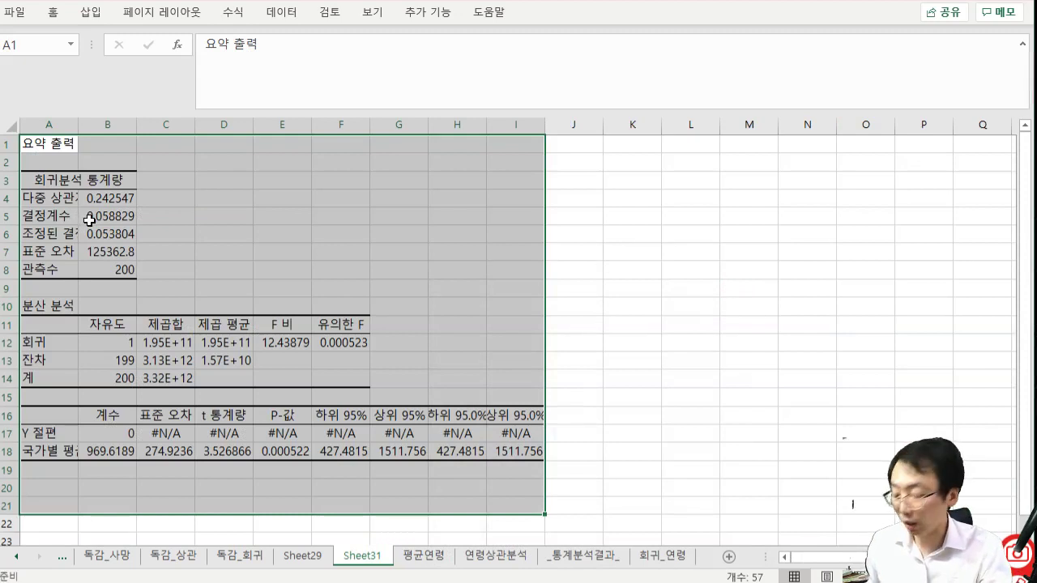
# - Rename the new cases regression sheet as 회귀_원점_연령 and move it to the end of the workbook, after 회귀_연령
pyautogui.hotkey('ctrl', 'c')
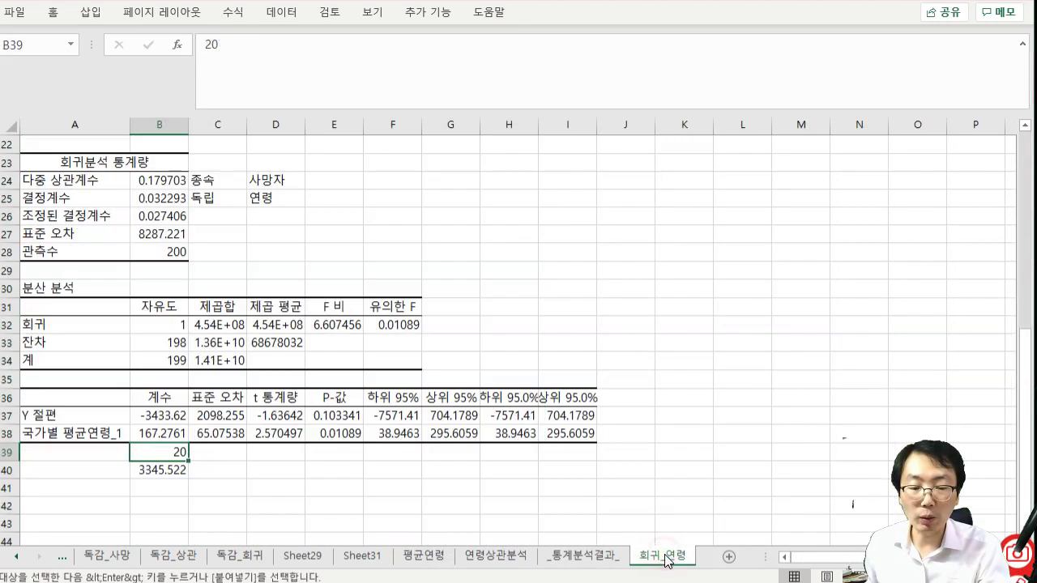
pyautogui.click(663, 556)
pyautogui.click(361, 555)
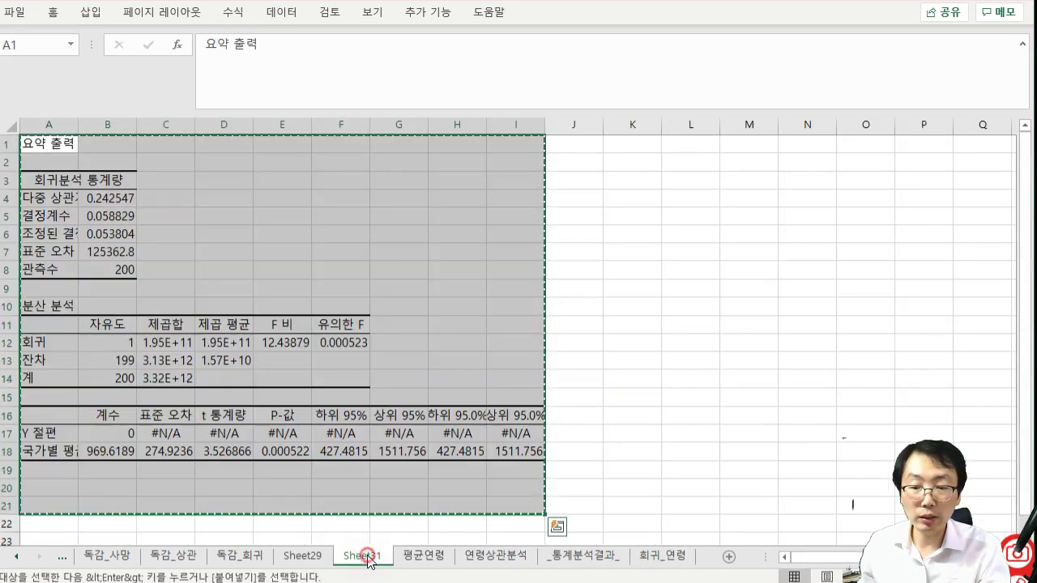
pyautogui.write('회귀')
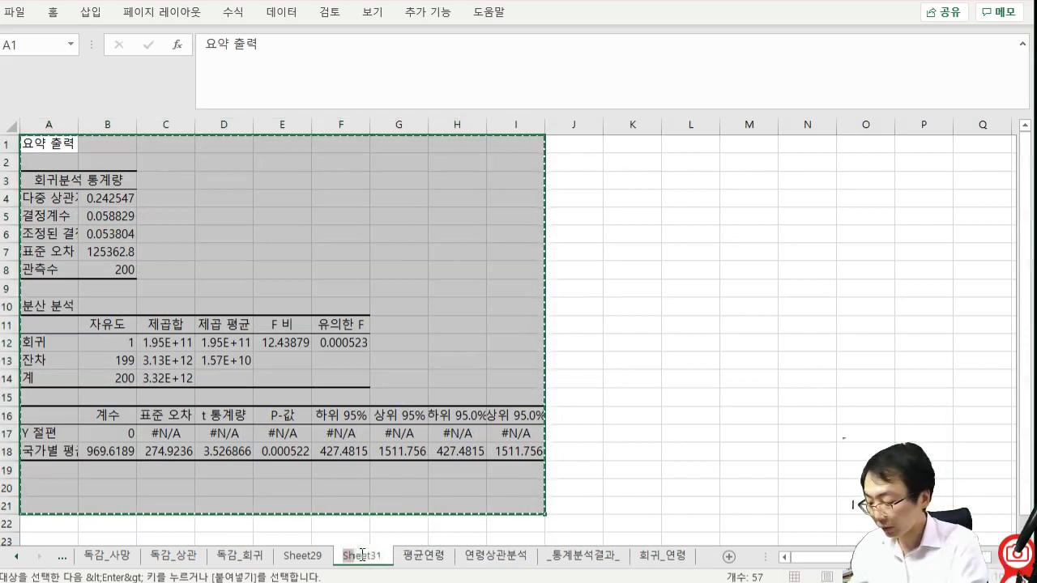
pyautogui.write('_원')
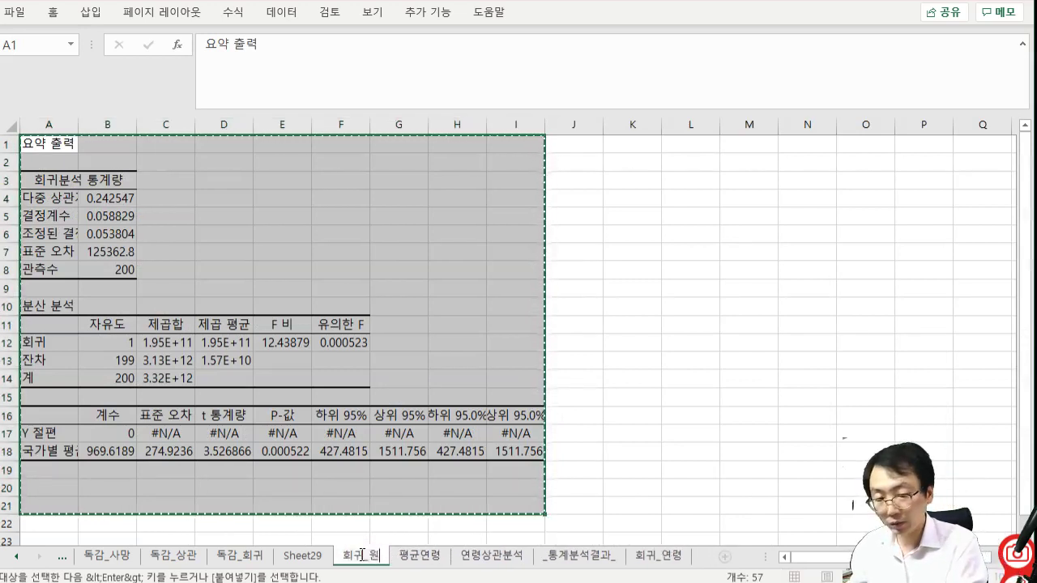
pyautogui.write('점_연령')
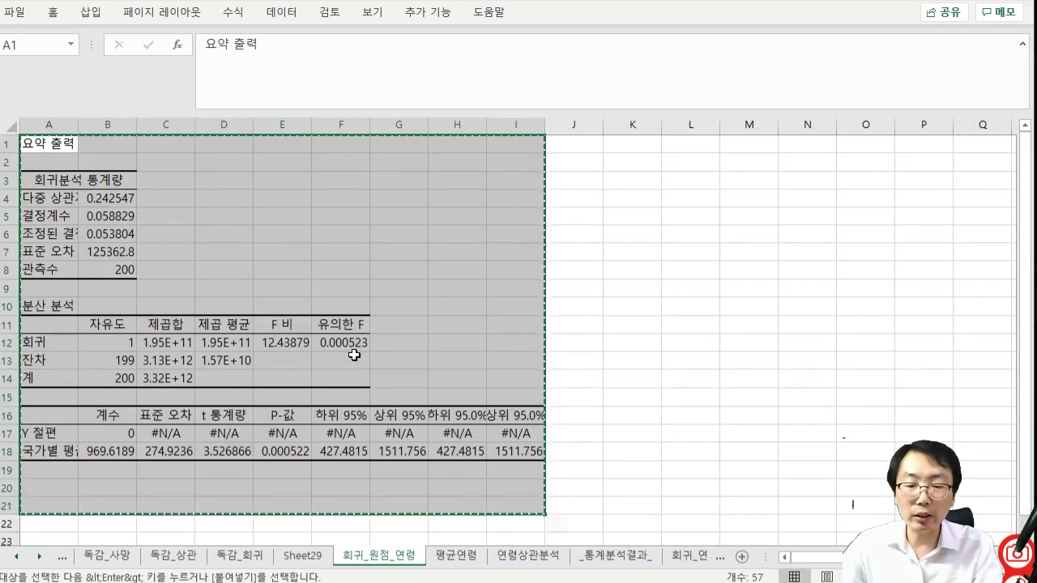
pyautogui.click(111, 451)
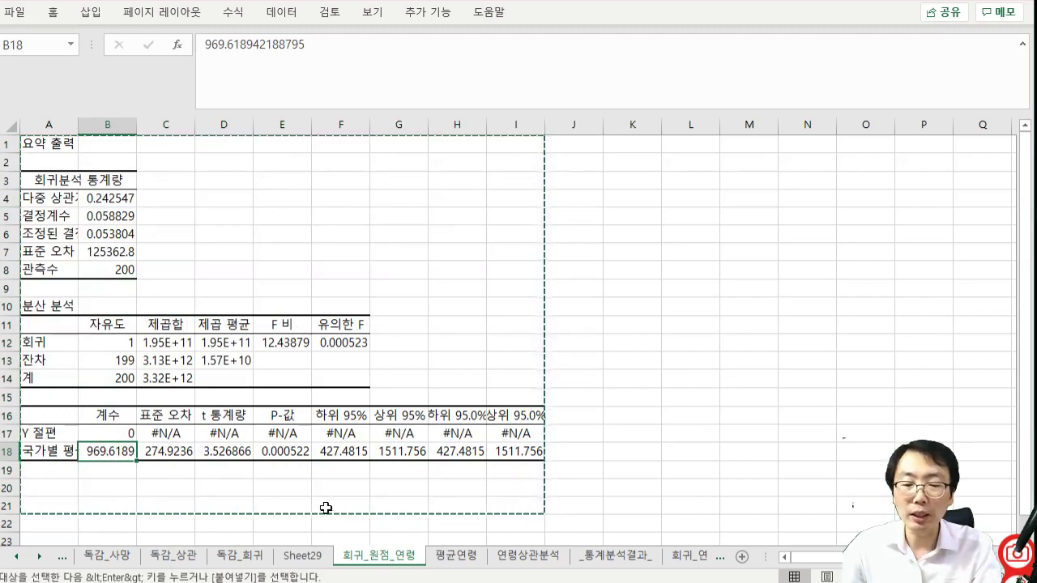
pyautogui.moveTo(407, 559)
pyautogui.mouseDown()
pyautogui.moveTo(735, 558)
pyautogui.moveTo(676, 559)
pyautogui.mouseUp()
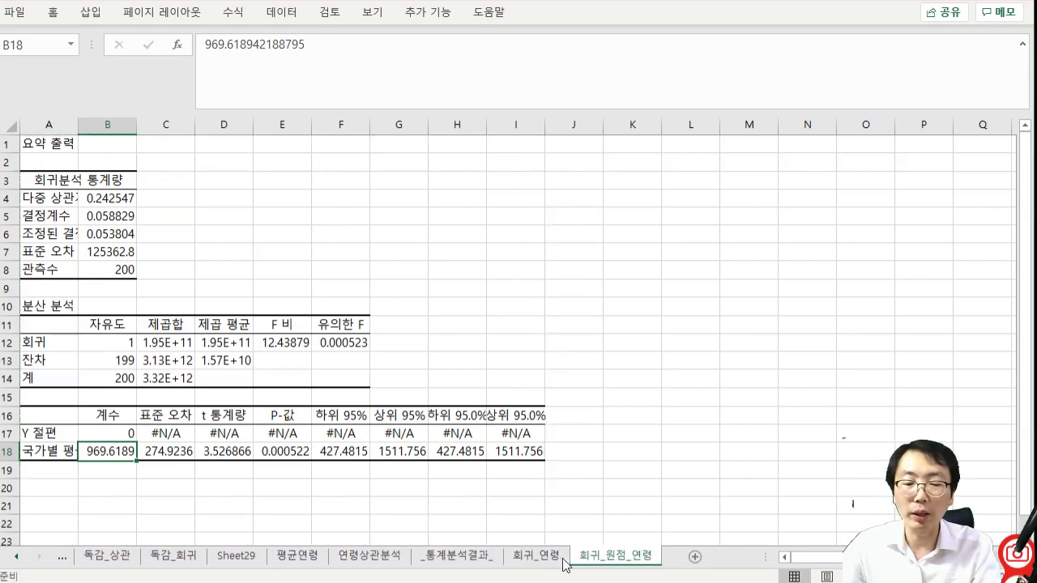
# - From the 평균연령 sheet, run a zero-constant regression of $Y$1:$Y$201 on $Z$1:$Z$201, output to a new worksheet
pyautogui.click(382, 561)
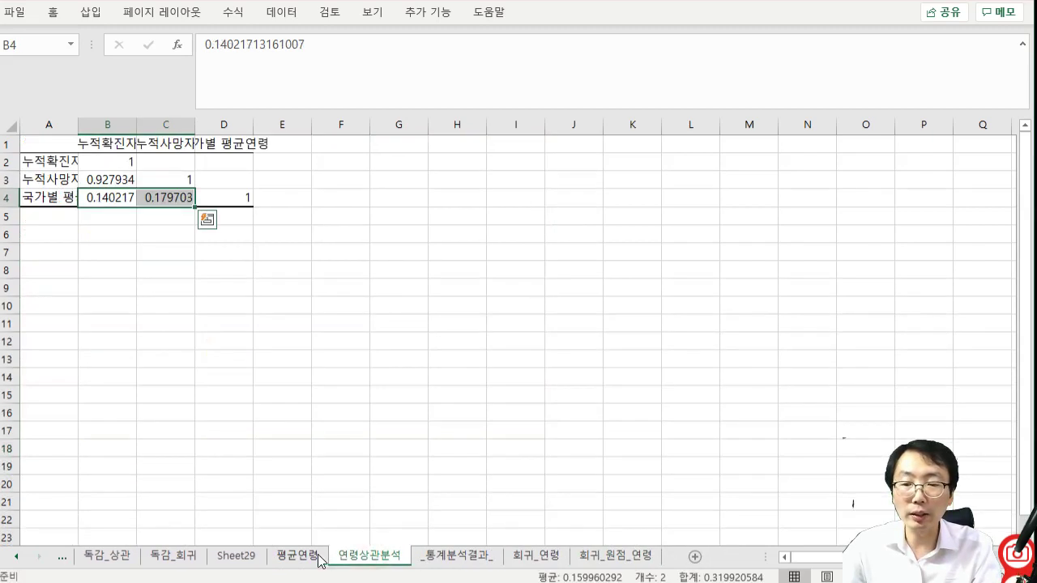
pyautogui.click(319, 558)
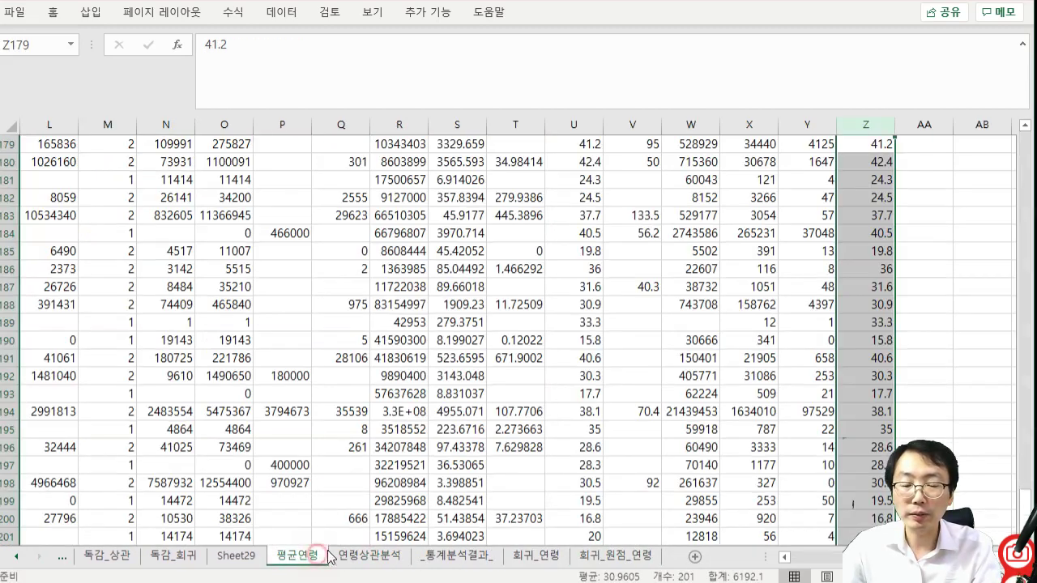
pyautogui.click(438, 13)
pyautogui.click(284, 13)
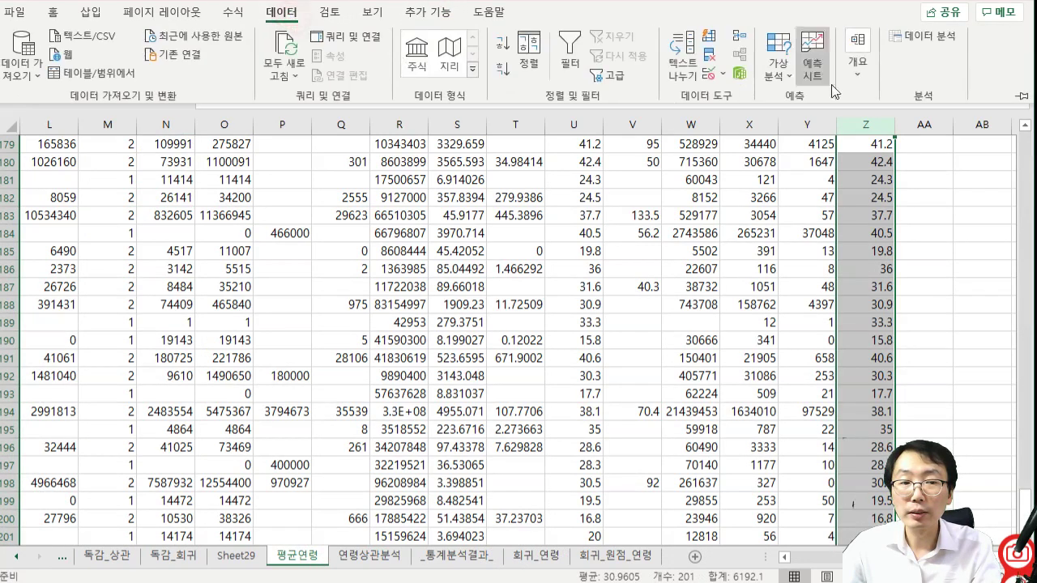
pyautogui.click(922, 36)
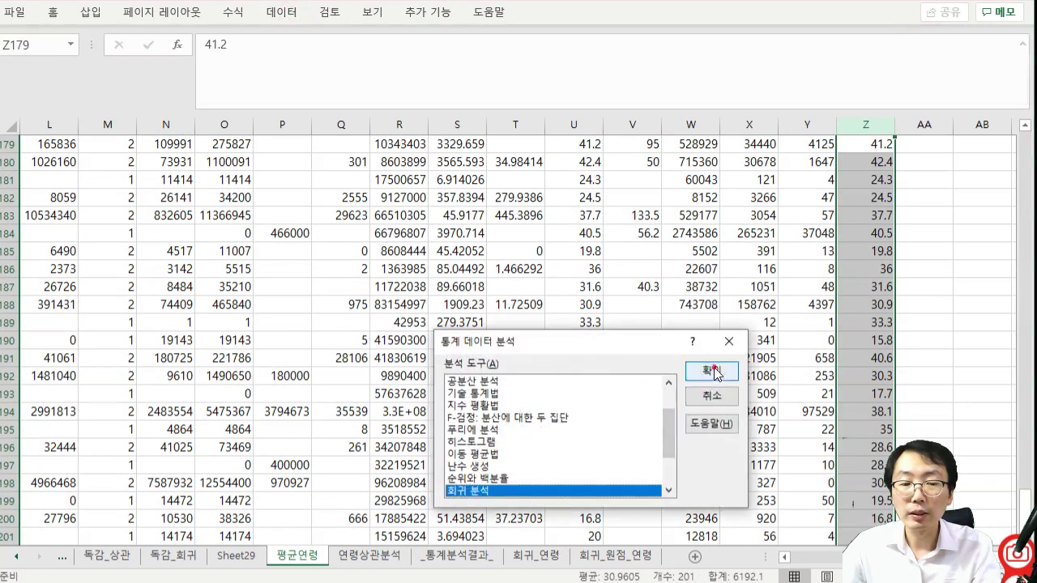
pyautogui.click(713, 371)
pyautogui.click(664, 300)
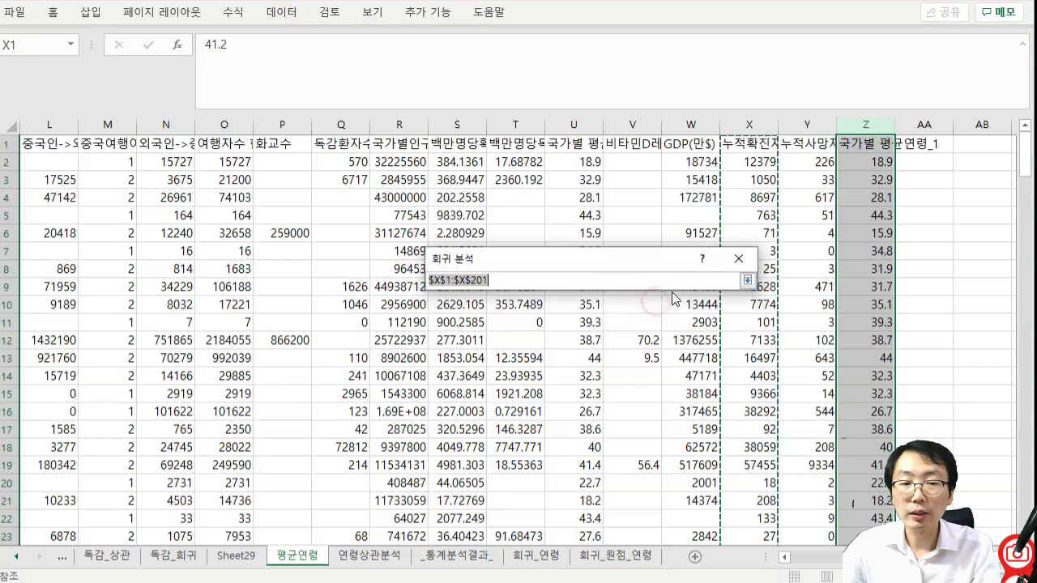
pyautogui.click(797, 142)
pyautogui.hotkey('ctrl', 'shift', 'Down')
pyautogui.press('Return')
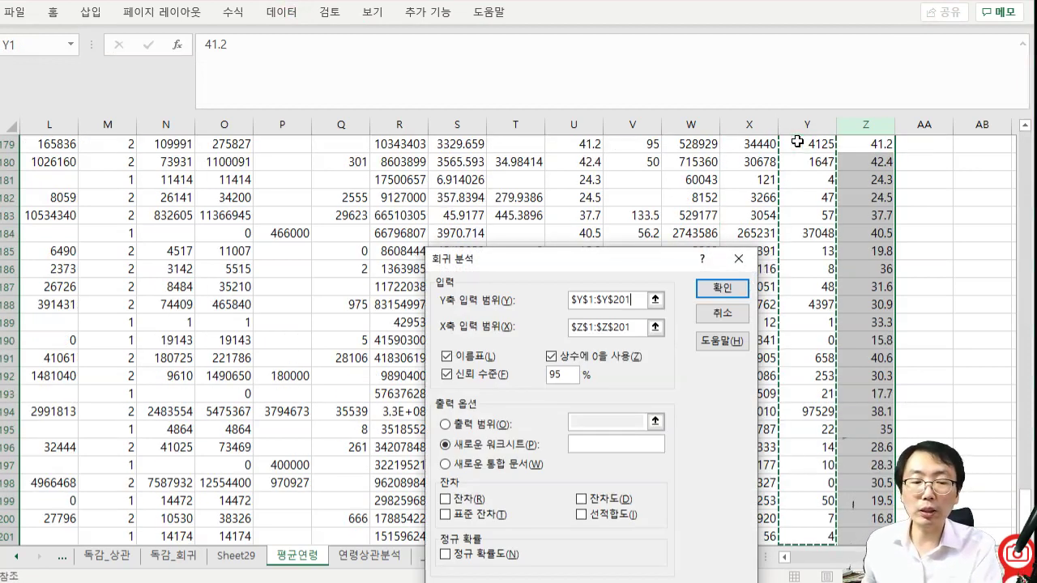
pyautogui.click(737, 283)
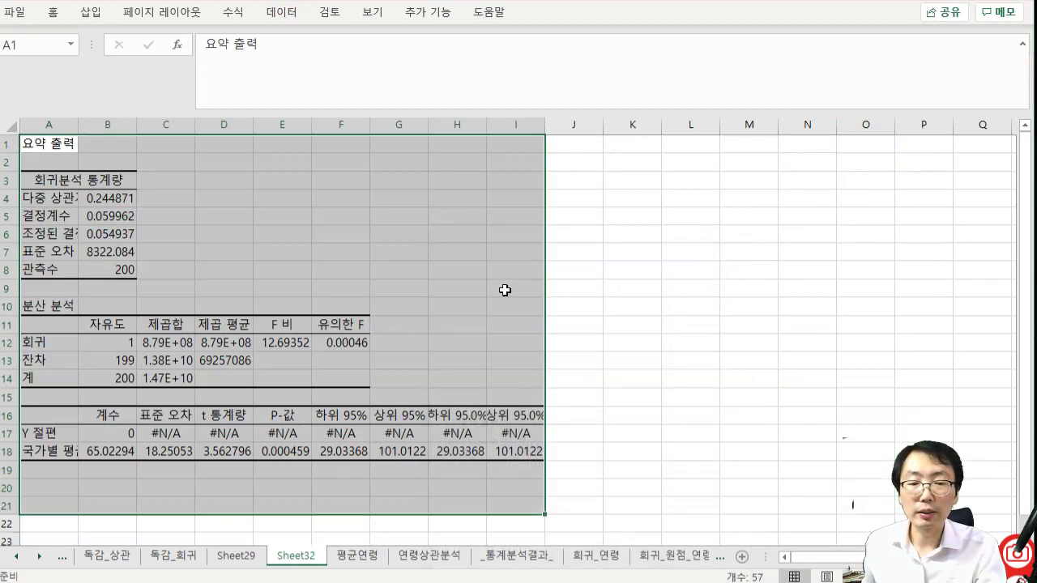
# - Copy the whole deaths regression output into the 회귀_원점_연령 sheet starting at cell A21
pyautogui.hotkey('ctrl', 'c')
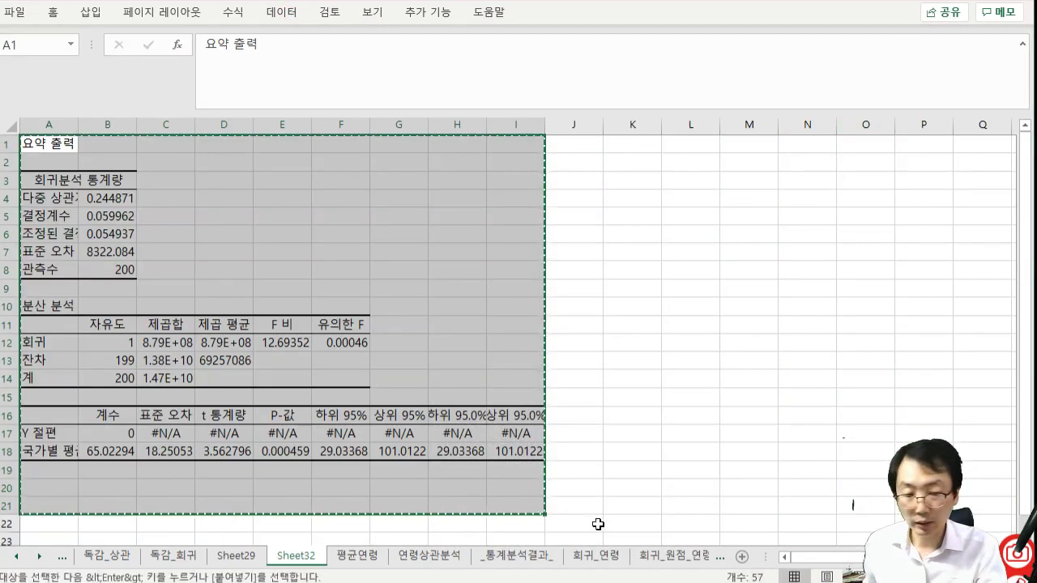
pyautogui.click(675, 556)
pyautogui.click(68, 503)
pyautogui.press('Return')
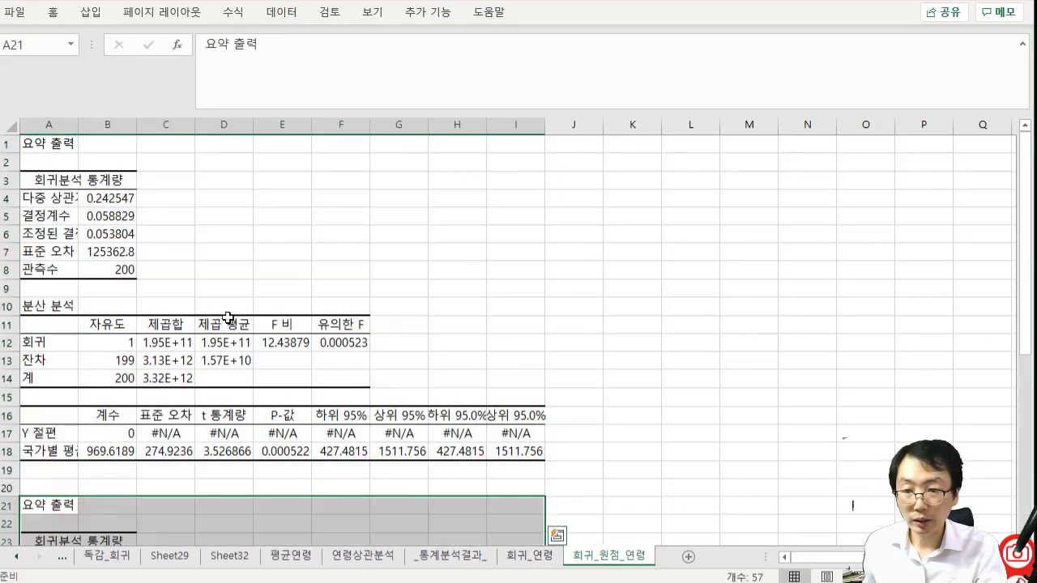
# - Label the first regression output with 확진 in D4 and 연령 in D5
pyautogui.click(223, 203)
pyautogui.write('확진')
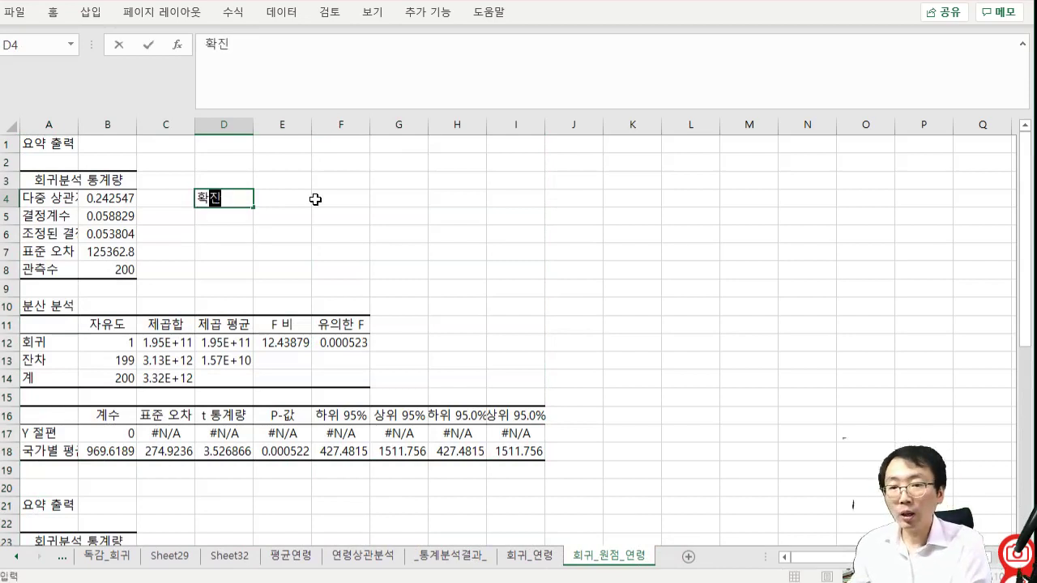
pyautogui.press('Return')
pyautogui.write('ㅇㅕㄴ령')
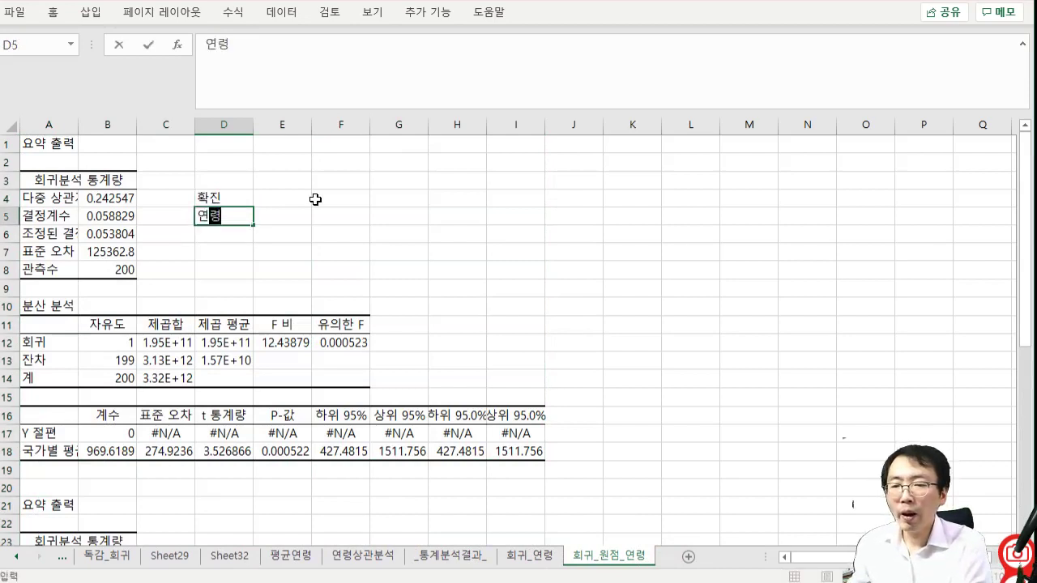
pyautogui.press('Return')
# - Copy the labels in D4:D5 to D23:D24 beside the second regression output
pyautogui.press('Up')
pyautogui.press('Up')
pyautogui.hotkey('shift', 'Down')
pyautogui.hotkey('ctrl', 'q')
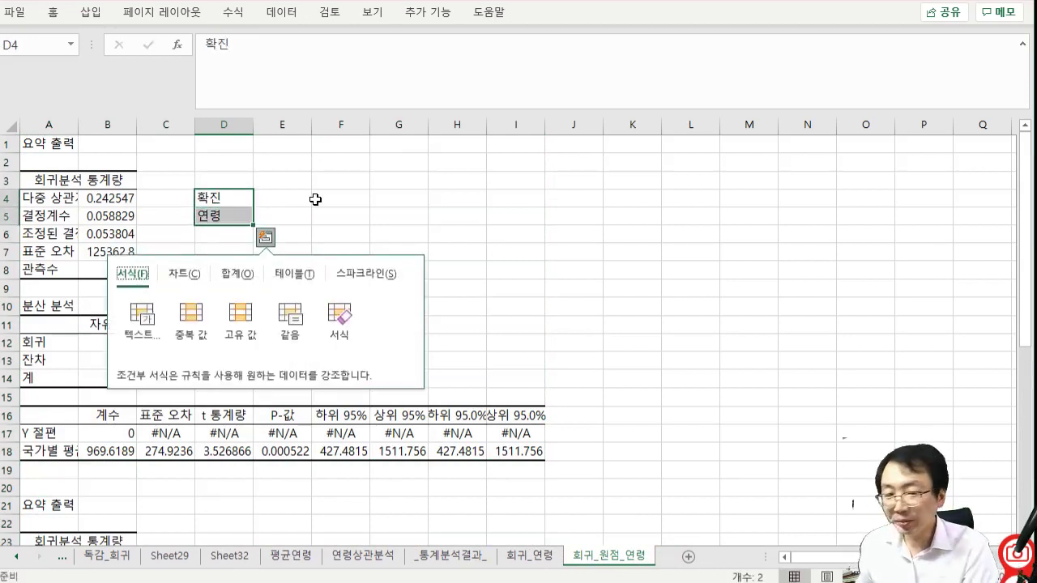
pyautogui.press('Escape')
pyautogui.press('Down')
pyautogui.press('Up')
pyautogui.hotkey('shift', 'Down')
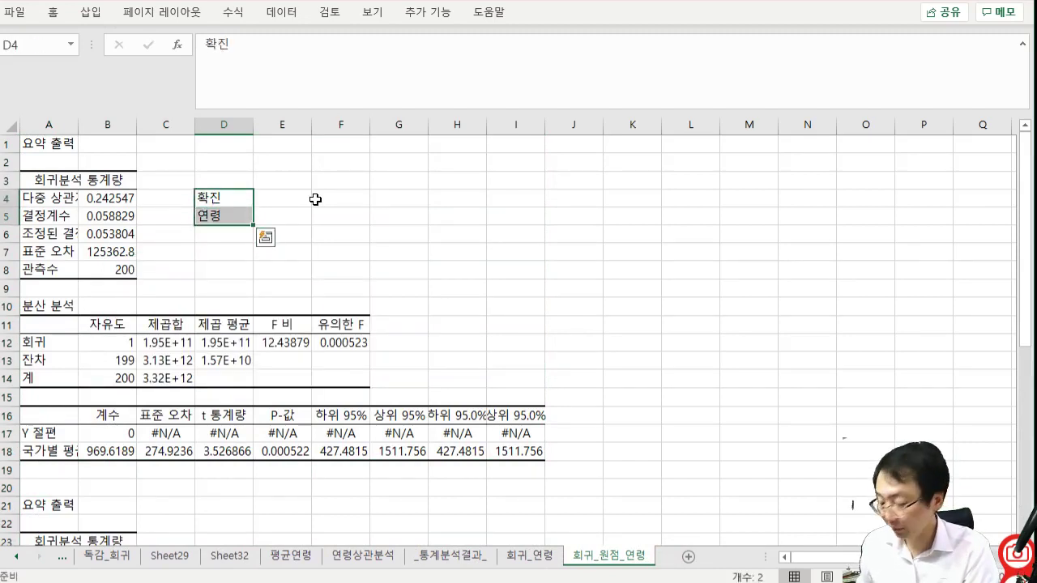
pyautogui.hotkey('ctrl', 'c')
pyautogui.press('Down')
pyautogui.press('Down')
pyautogui.press('Down')
pyautogui.press('Down')
pyautogui.press('Down')
pyautogui.press('Down')
pyautogui.press('Down')
pyautogui.press('Down')
pyautogui.press('Down')
pyautogui.press('Down')
pyautogui.press('Down')
pyautogui.press('Down')
pyautogui.press('Down')
pyautogui.press('Down')
pyautogui.press('Down')
pyautogui.press('Down')
pyautogui.press('Down')
pyautogui.press('Down')
pyautogui.press('Down')
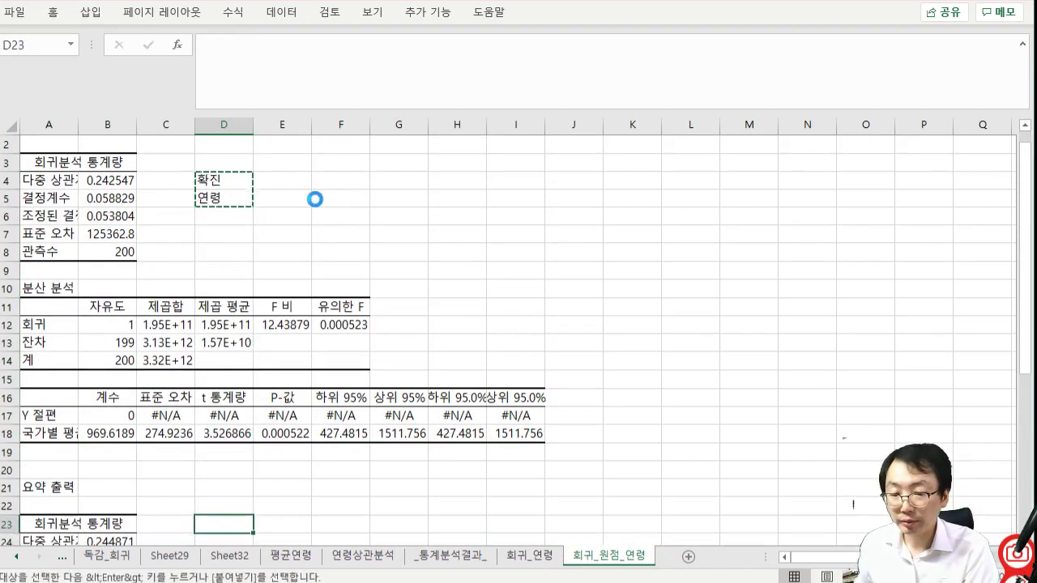
pyautogui.hotkey('ctrl', 'v')
# - Change the label in D23 to 사망 for the second regression output
pyautogui.press('Up')
pyautogui.press('Down')
pyautogui.press('F2')
pyautogui.press('BackSpace')
pyautogui.press('BackSpace')
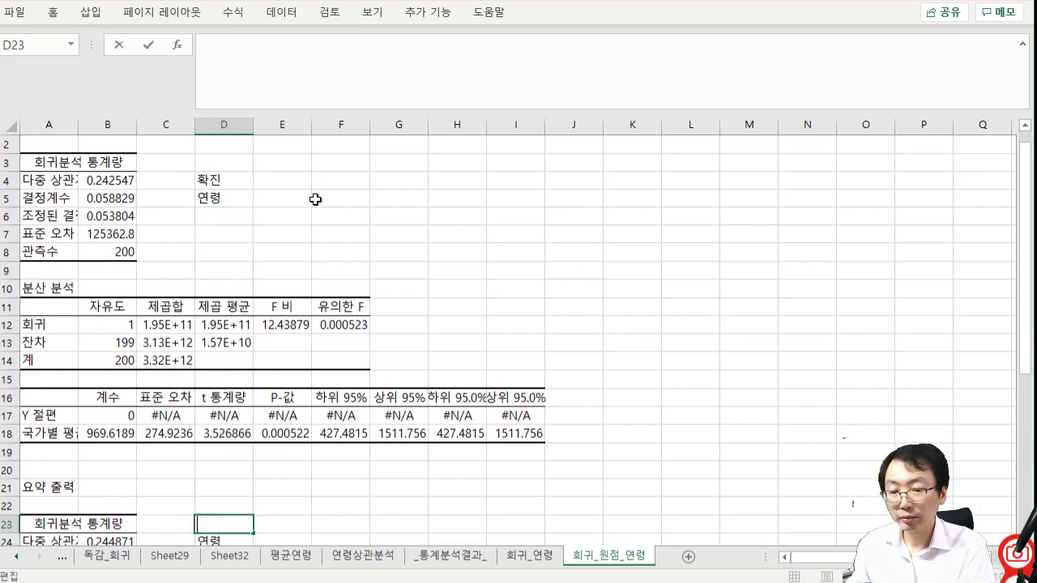
pyautogui.write('ㅅㅏㅁㅏㅇ')
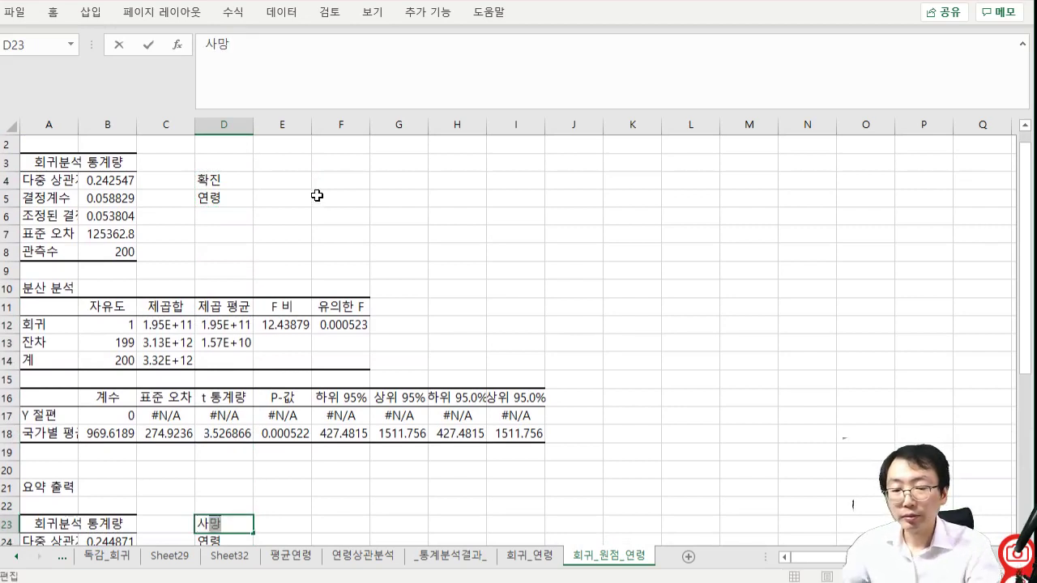
pyautogui.scroll(-5, 412, 303)
pyautogui.click(413, 338)
# - Examine the average-age coefficient of the zero-constant deaths model, and open the 회귀_연령 sheet for comparison
pyautogui.scroll(-3, 409, 398)
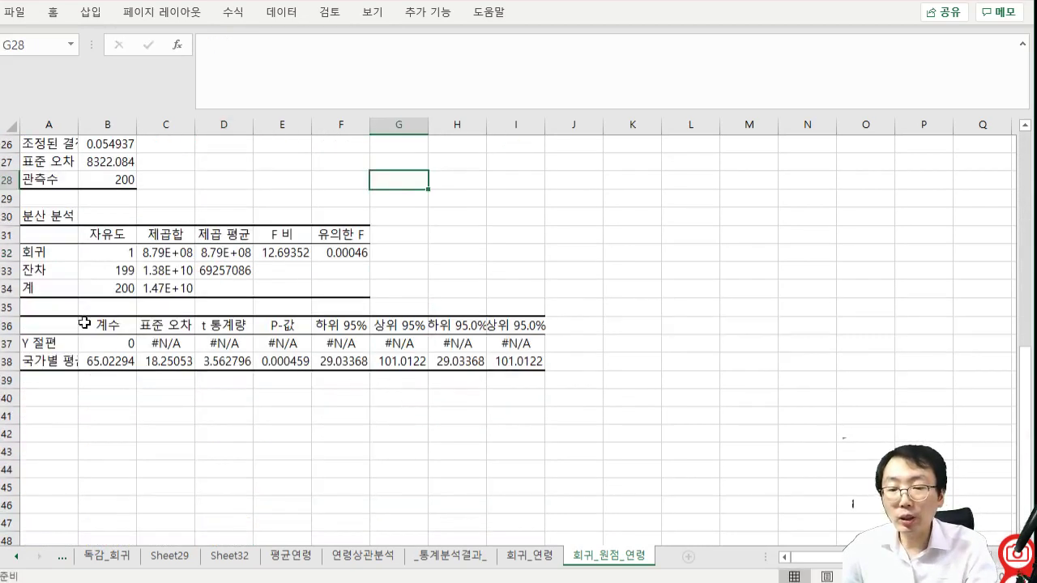
pyautogui.scroll(2, 341, 336)
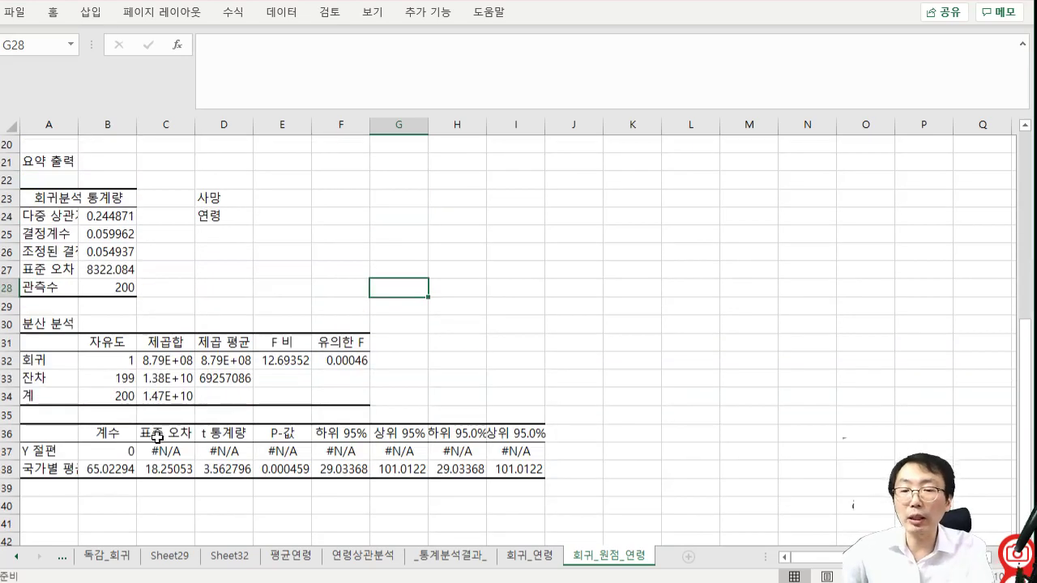
pyautogui.click(122, 468)
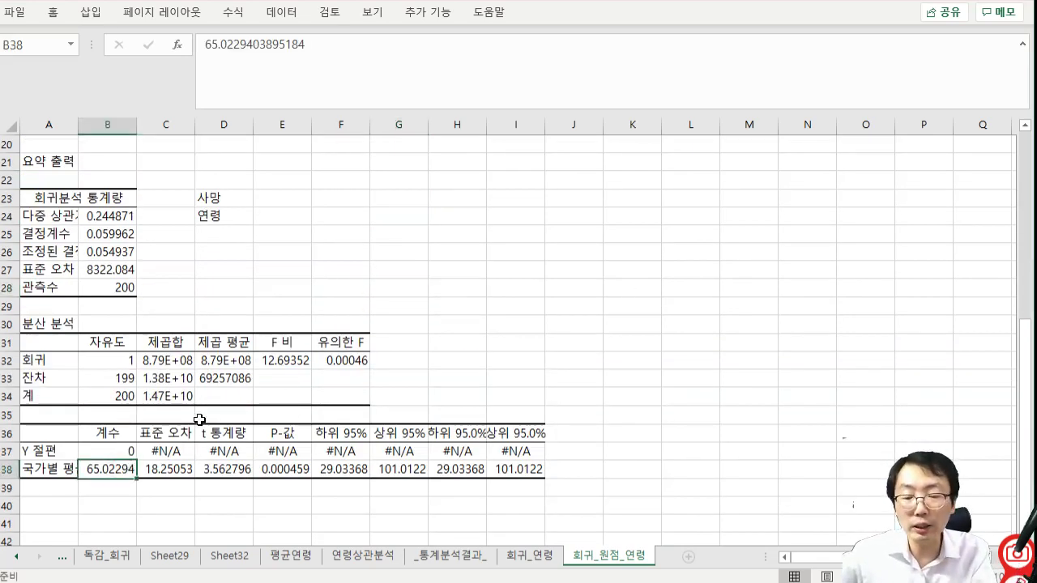
pyautogui.click(541, 557)
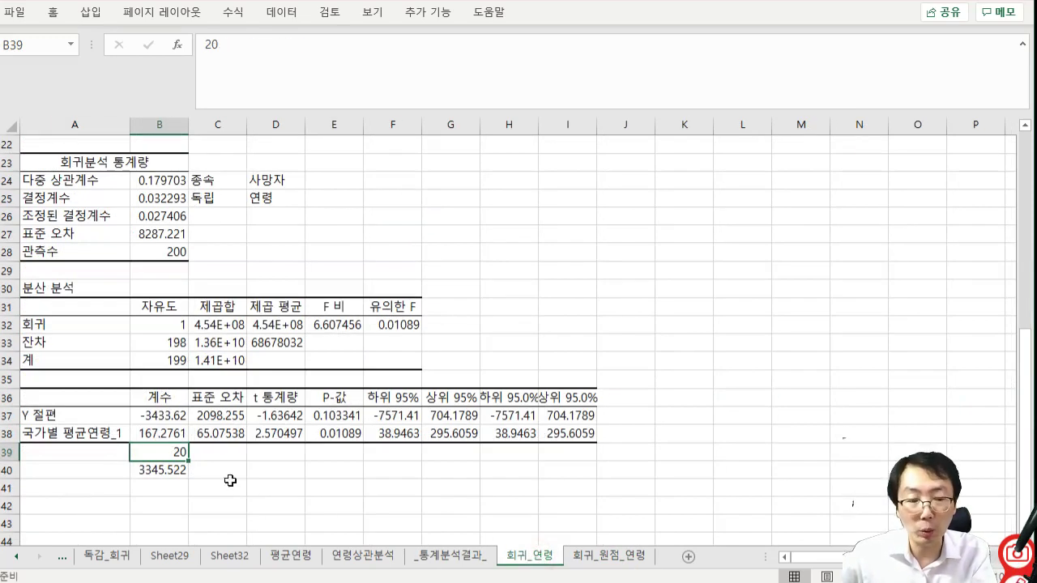
# - Compare the average-age coefficients for deaths on the 회귀_원점_연령 and 회귀_연령 sheets, and open the correlation results on _통계분석결과_
pyautogui.click(628, 557)
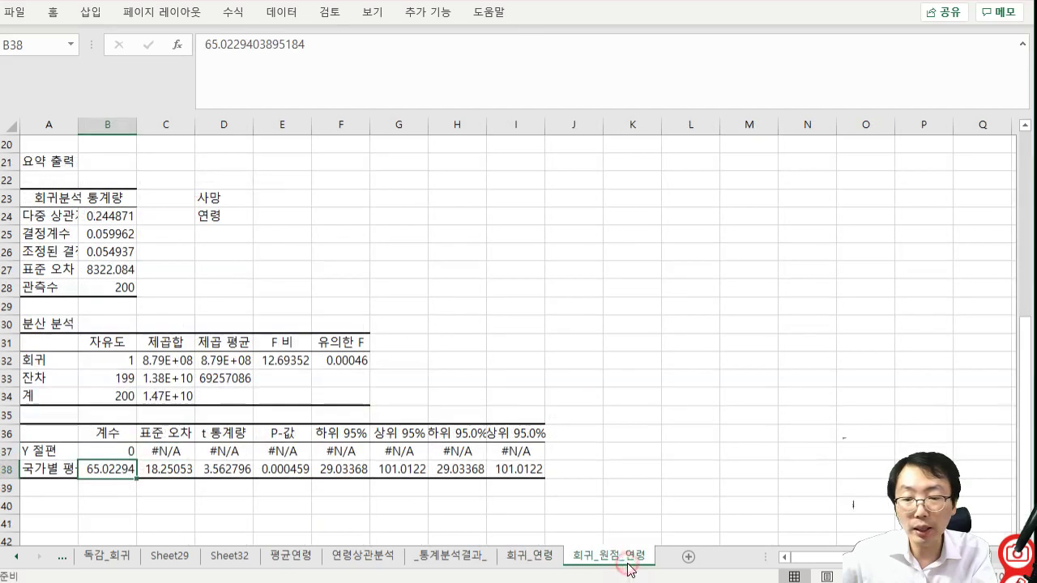
pyautogui.click(530, 556)
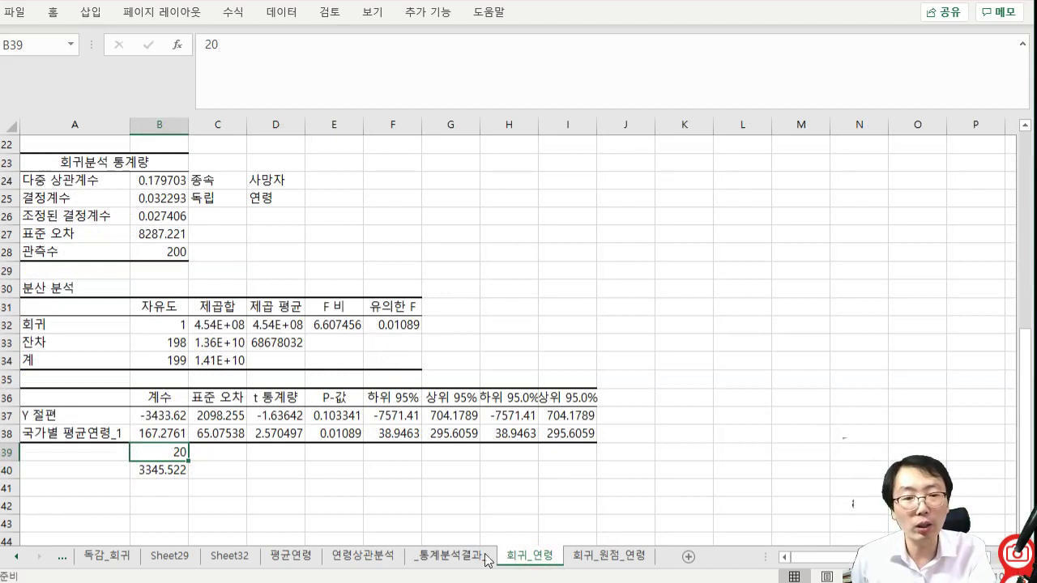
pyautogui.click(609, 556)
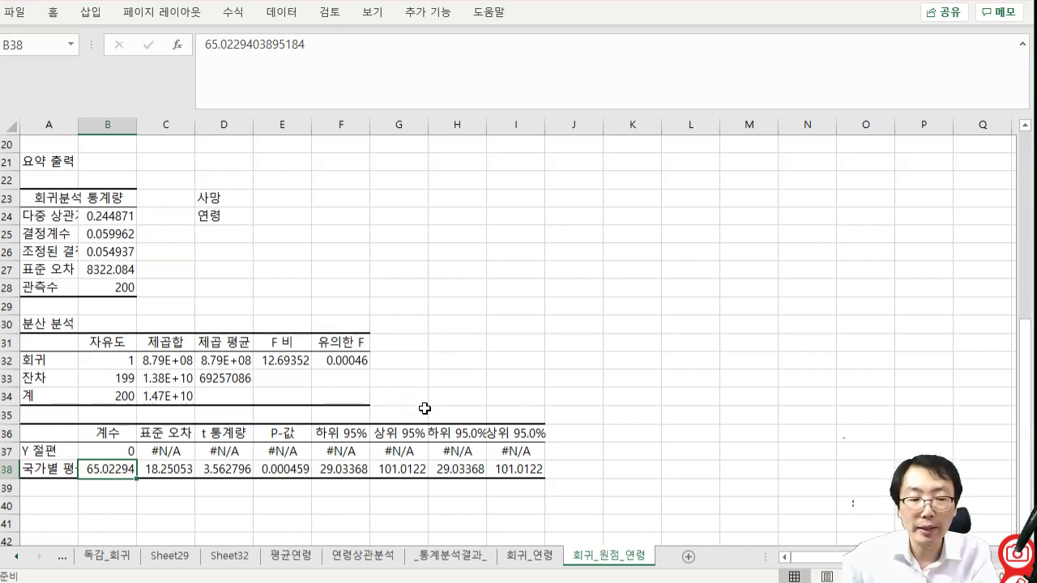
pyautogui.click(460, 557)
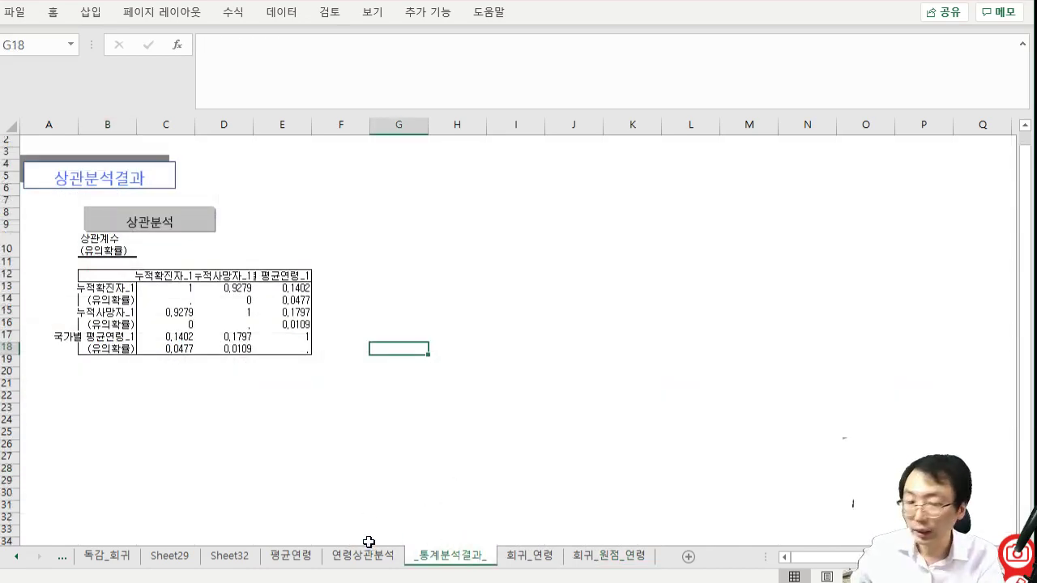
# - Open the 원본 sheet containing the source data for all countries
pyautogui.click(15, 558)
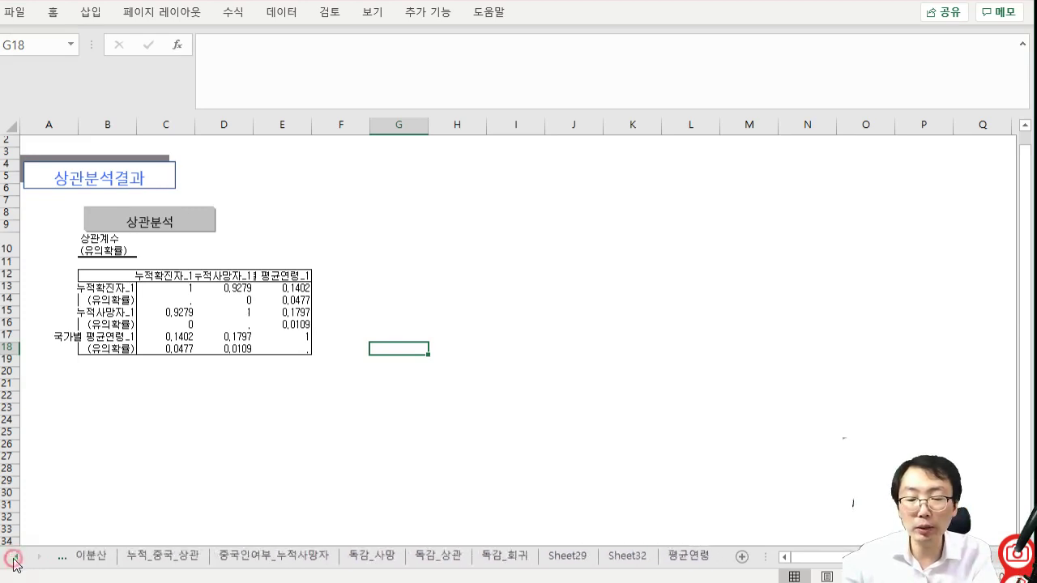
pyautogui.click(15, 557)
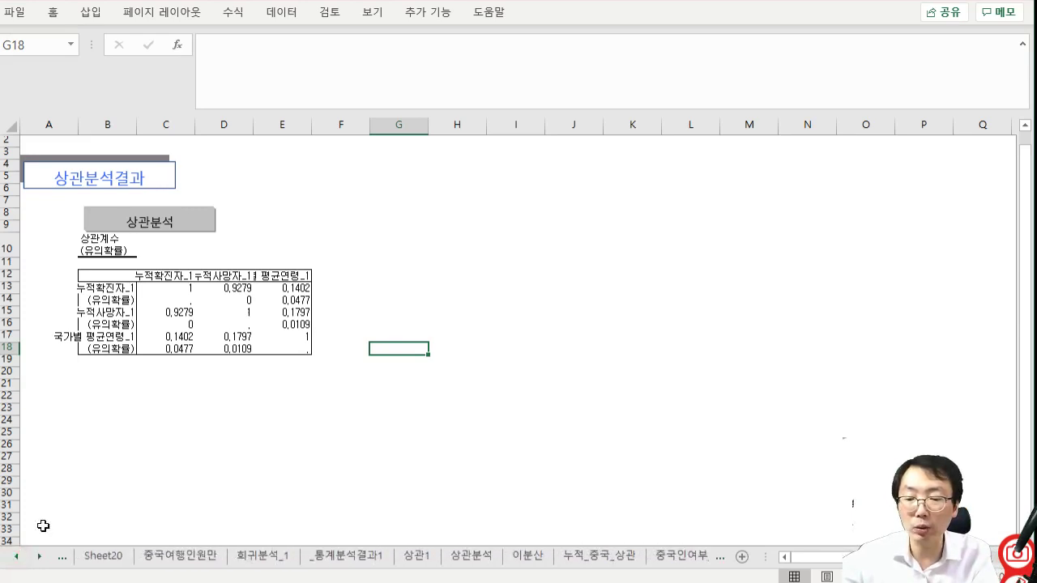
pyautogui.click(15, 557)
pyautogui.click(15, 557)
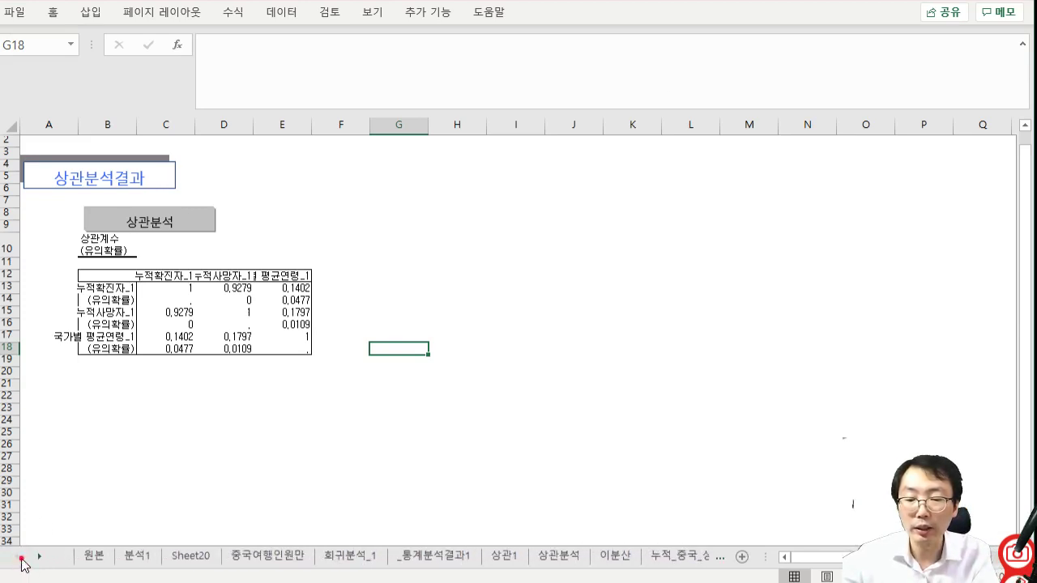
pyautogui.click(132, 557)
pyautogui.click(107, 557)
pyautogui.click(779, 326)
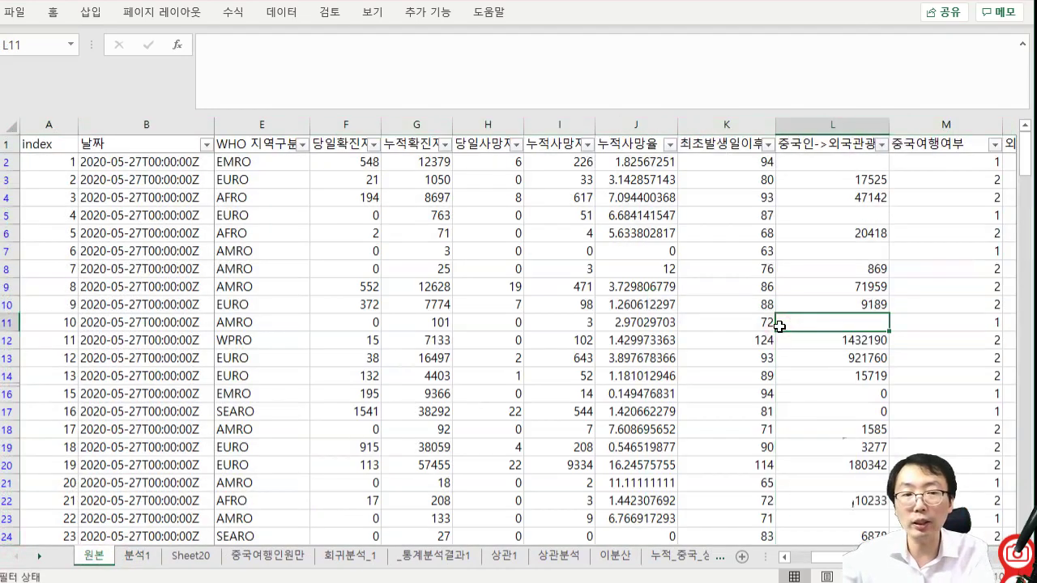
# - Filter the 비타민D레벨 column on the 원본 sheet to keep only the countries that have a value
pyautogui.press('Right')
pyautogui.press('Right')
pyautogui.press('Right')
pyautogui.press('Right')
pyautogui.press('Right')
pyautogui.press('Right')
pyautogui.press('Right')
pyautogui.press('Right')
pyautogui.press('Right')
pyautogui.press('Right')
pyautogui.press('Right')
pyautogui.press('Right')
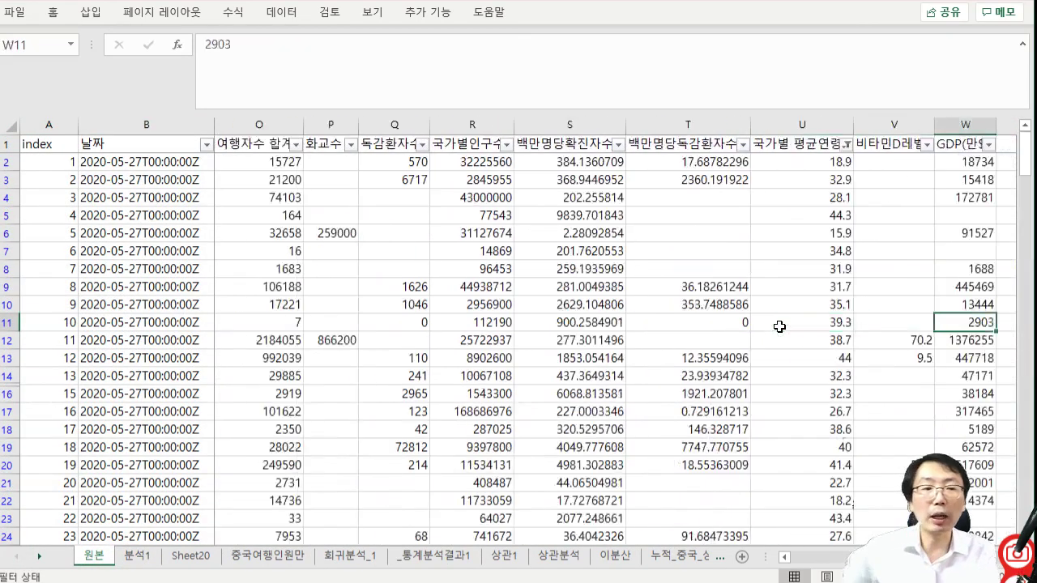
pyautogui.press('Right')
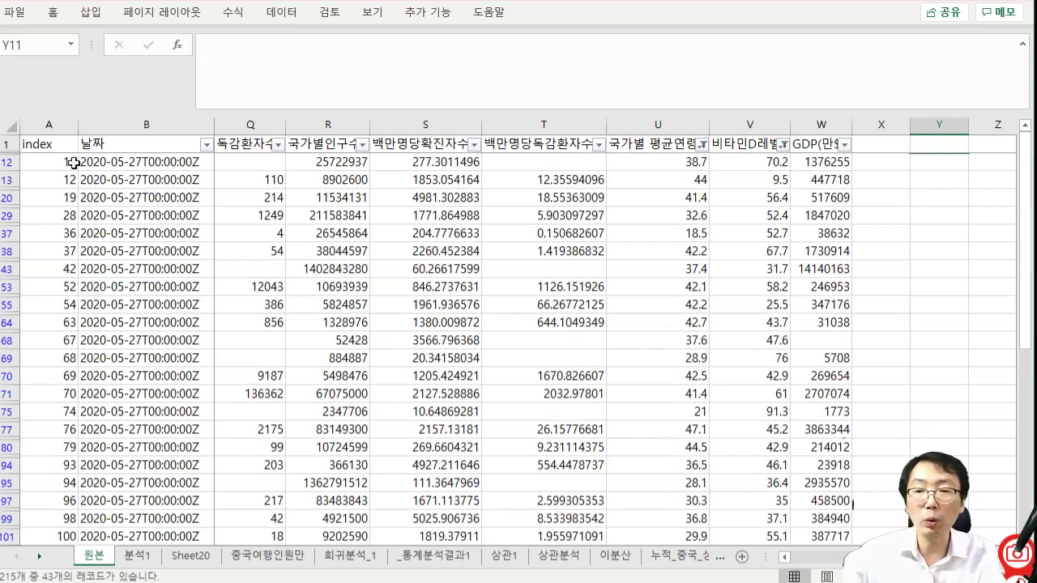
# - Copy the entire filtered vitamin D data into a new blank workbook, starting at A1
pyautogui.click(8, 127)
pyautogui.hotkey('ctrl', 'c')
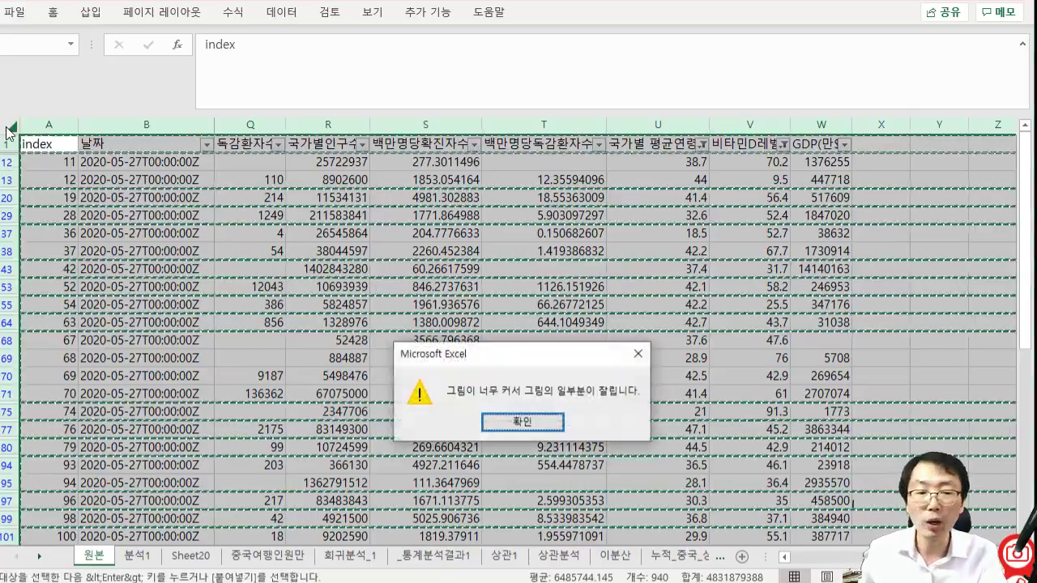
pyautogui.click(497, 421)
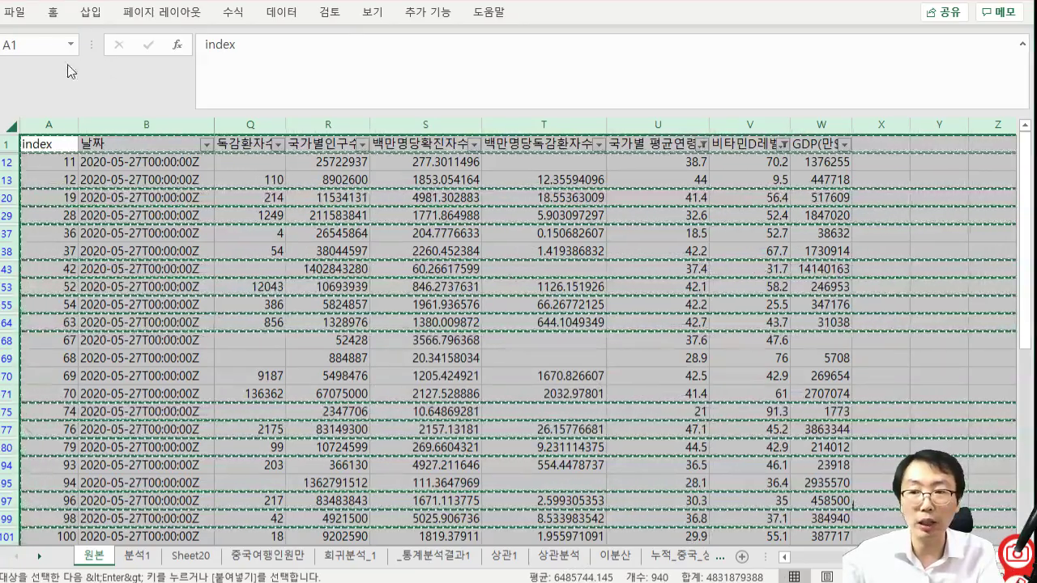
pyautogui.click(14, 12)
pyautogui.click(46, 85)
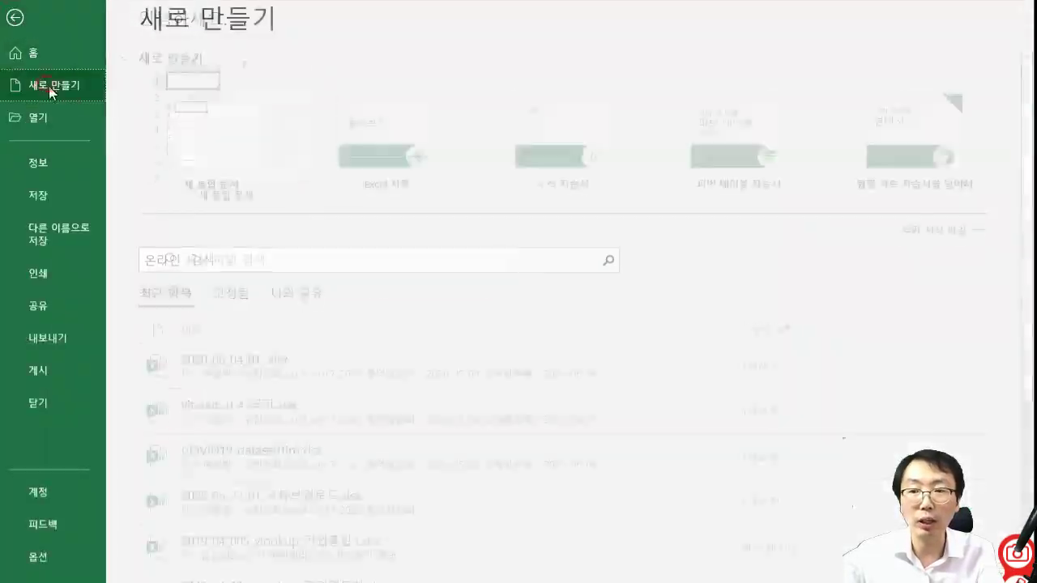
pyautogui.click(210, 146)
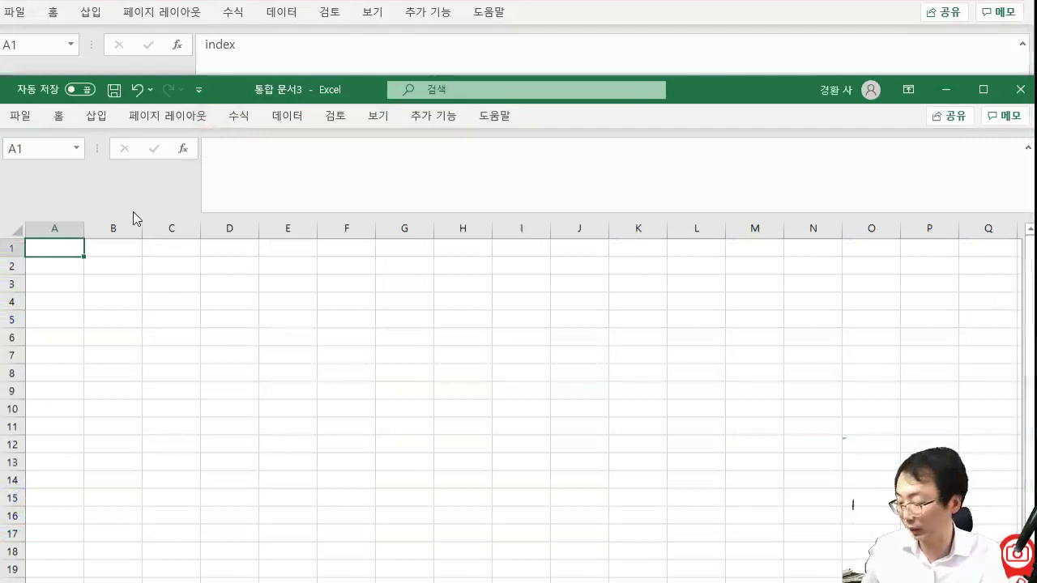
pyautogui.hotkey('ctrl', 'v')
pyautogui.click(481, 350)
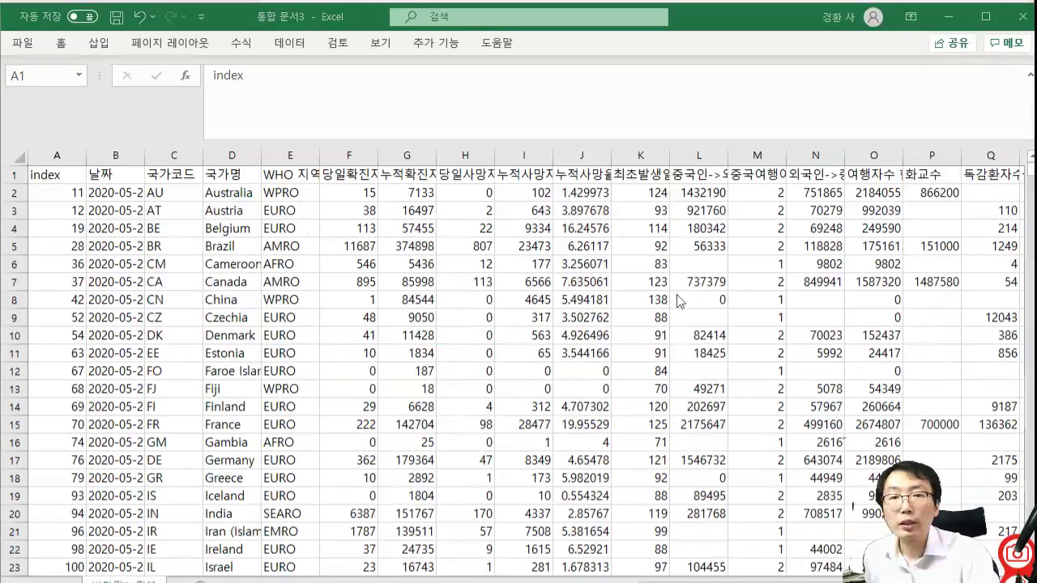
# - Move the new workbook's window out of the way and remove the filters from the 원본 sheet's data
pyautogui.doubleClick(724, 23)
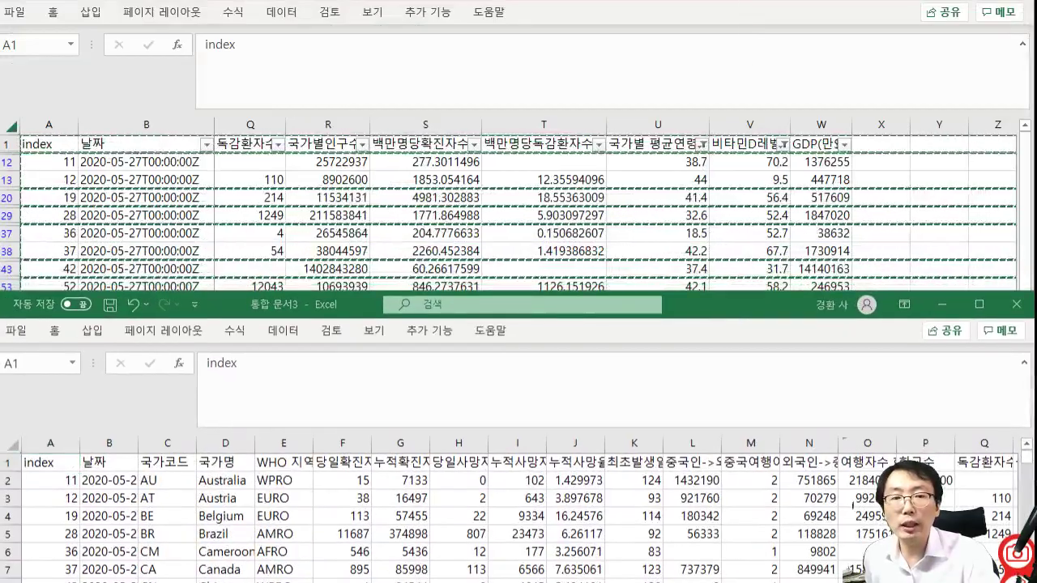
pyautogui.moveTo(733, 306); pyautogui.dragTo(0, 145)
pyautogui.click(733, 307)
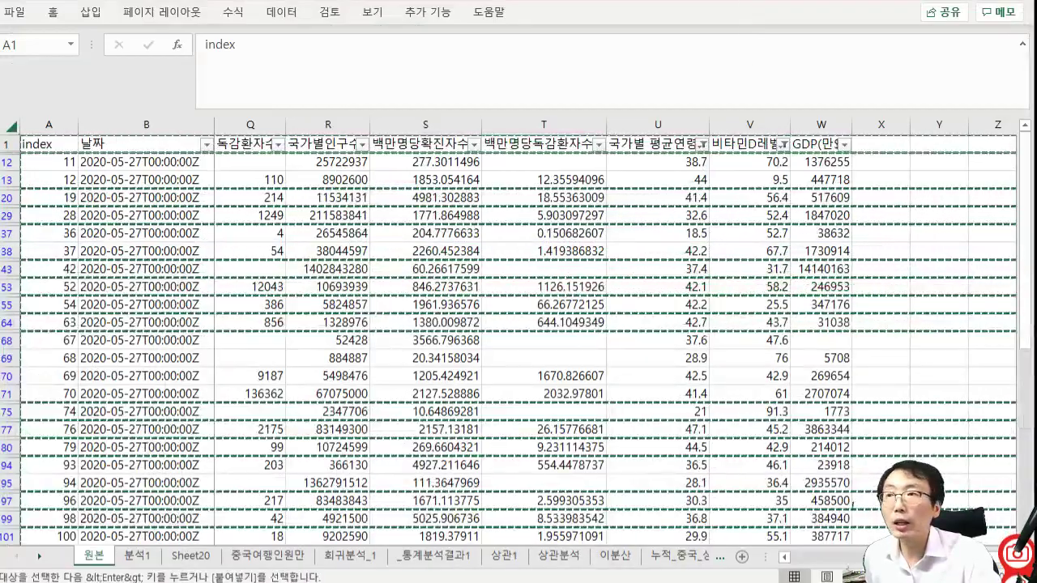
pyautogui.click(818, 557)
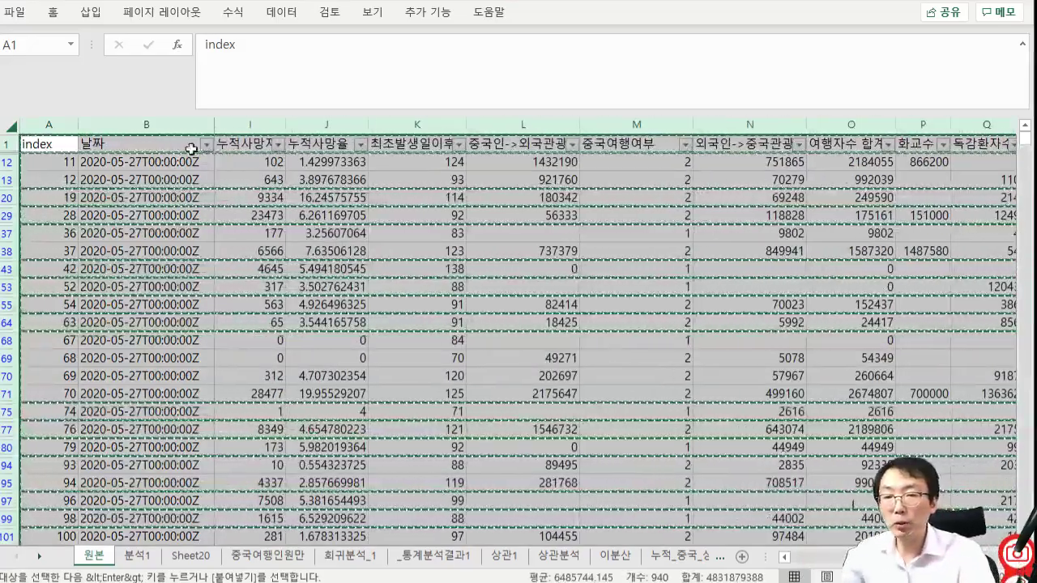
pyautogui.click(173, 215)
pyautogui.hotkey('ctrl', 'shift', 'l')
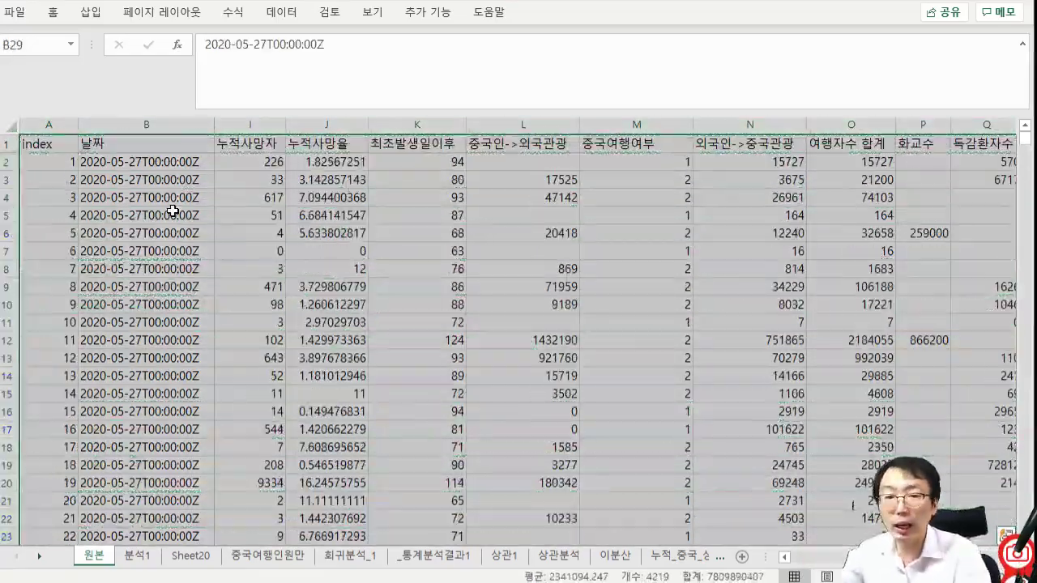
# - Select the whole 원본 table from the header row through the last country and turn on filters for it
pyautogui.press('Right')
pyautogui.press('Up')
pyautogui.press('Up')
pyautogui.hotkey('ctrl', 'Up')
pyautogui.press('Right')
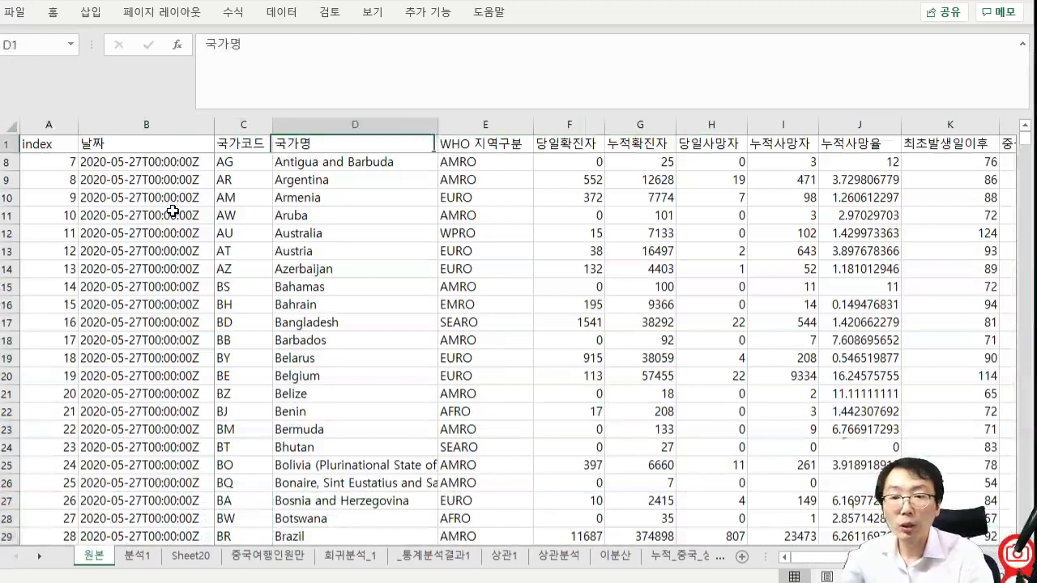
pyautogui.hotkey('ctrl', 'Right')
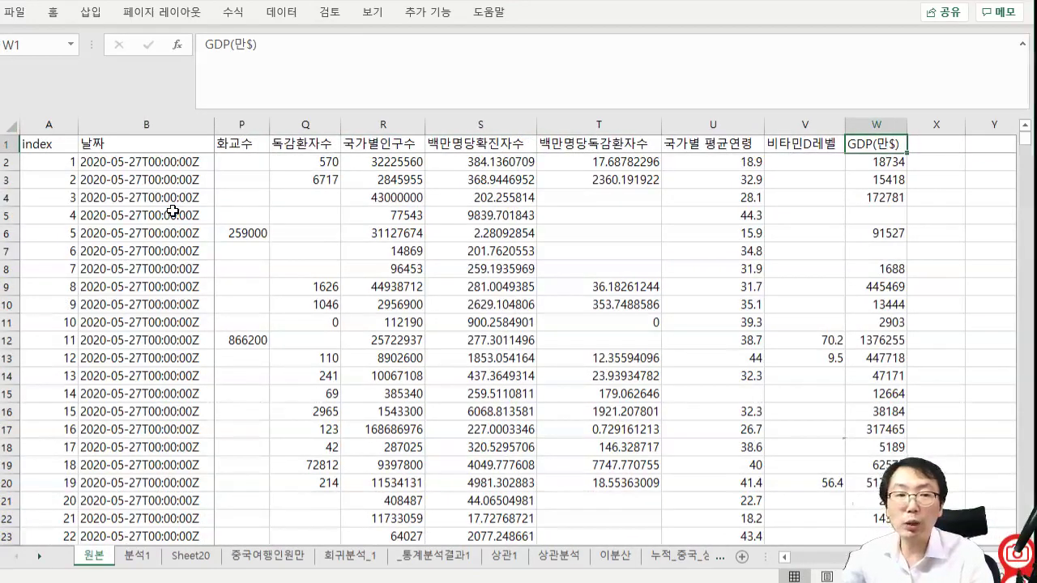
pyautogui.hotkey('ctrl', 'shift', 'Left')
pyautogui.hotkey('ctrl', 'shift', 'Down')
pyautogui.hotkey('ctrl', 'shift', 'l')
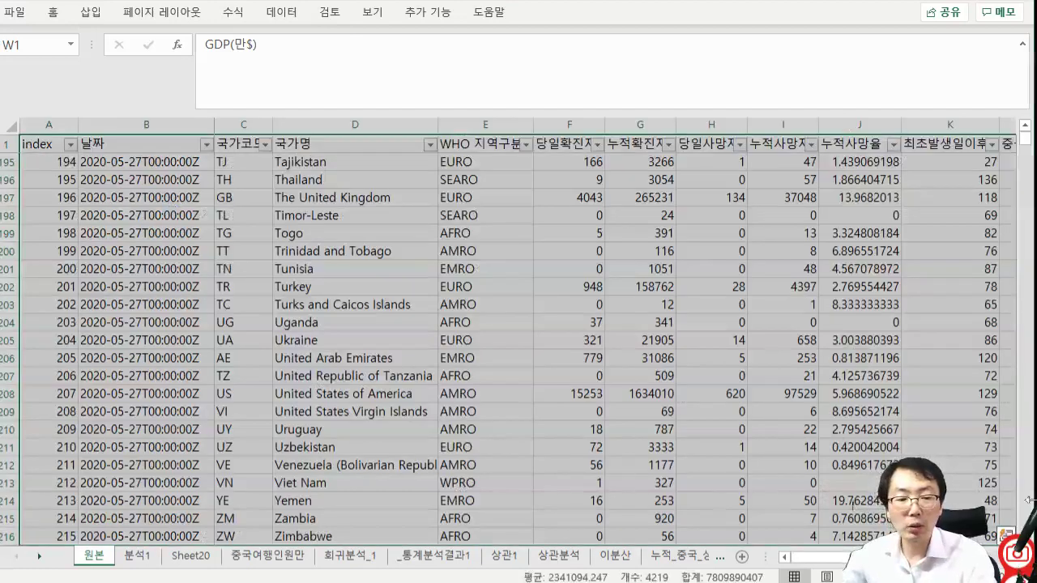
# - Filter the GDP(만$) column to exclude rows with no field value
pyautogui.moveTo(859, 558); pyautogui.dragTo(956, 557)
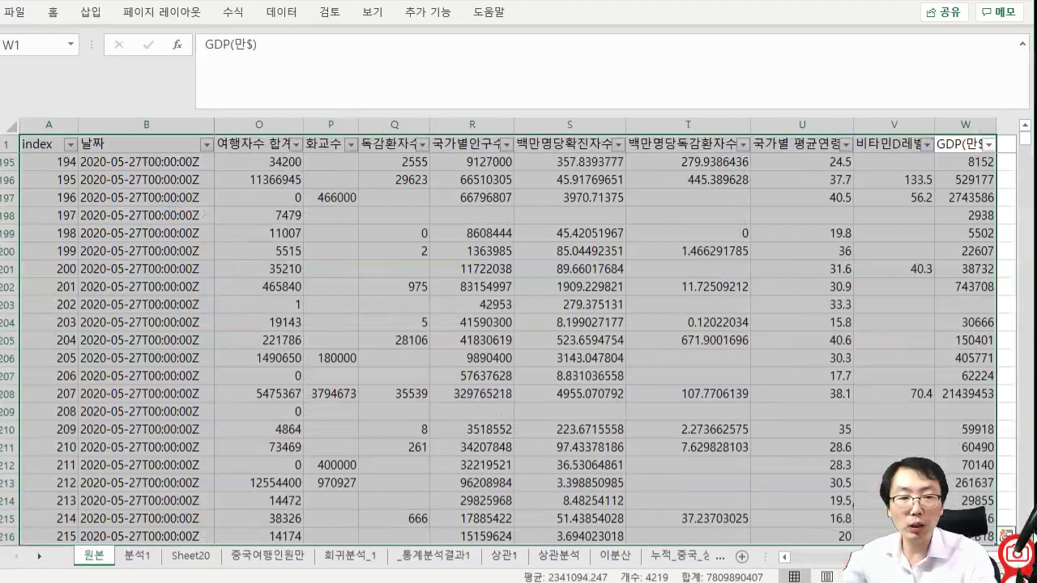
pyautogui.click(988, 145)
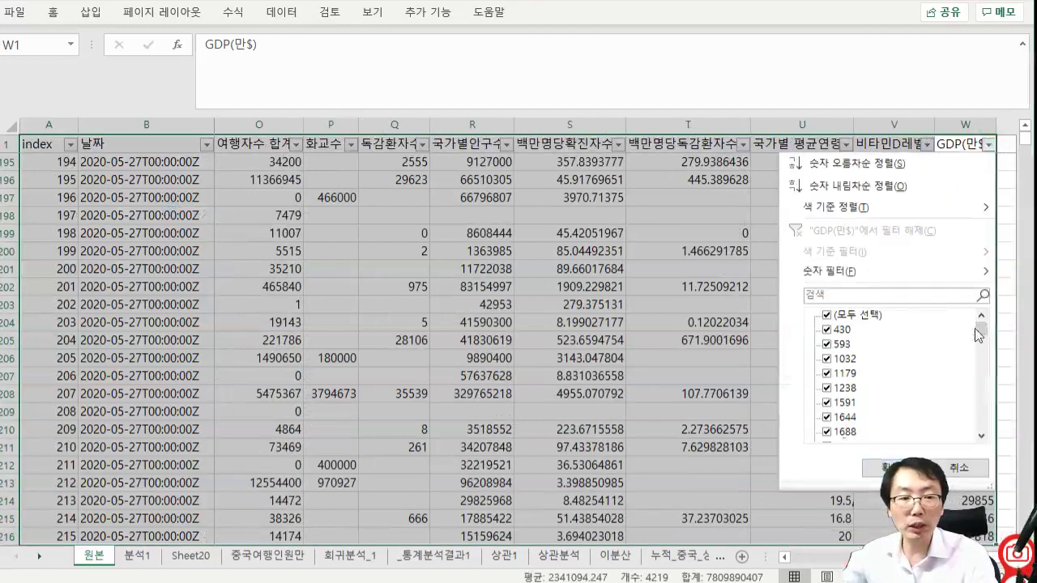
pyautogui.moveTo(983, 335); pyautogui.dragTo(982, 432)
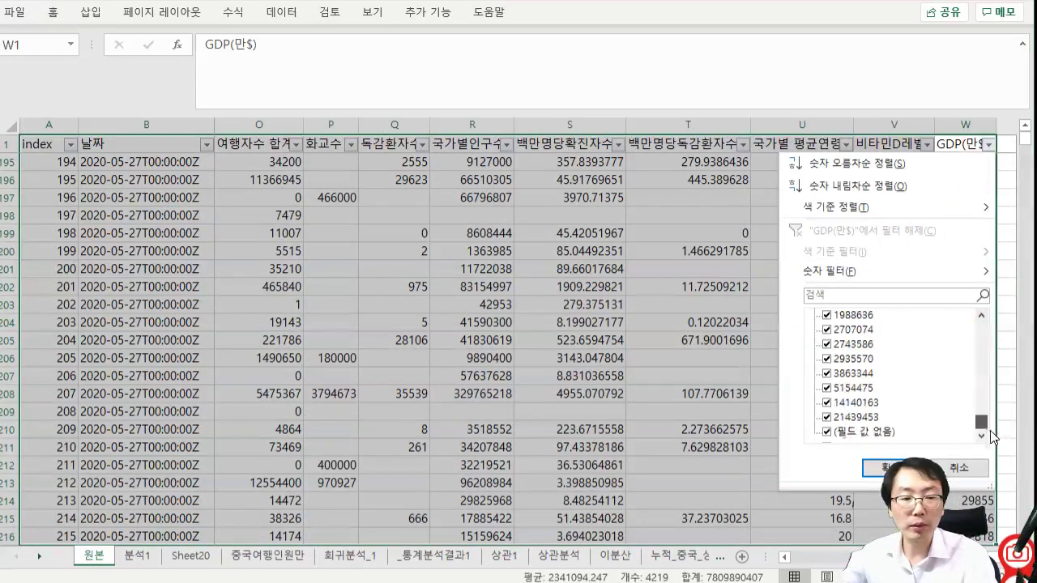
pyautogui.click(827, 432)
pyautogui.click(884, 468)
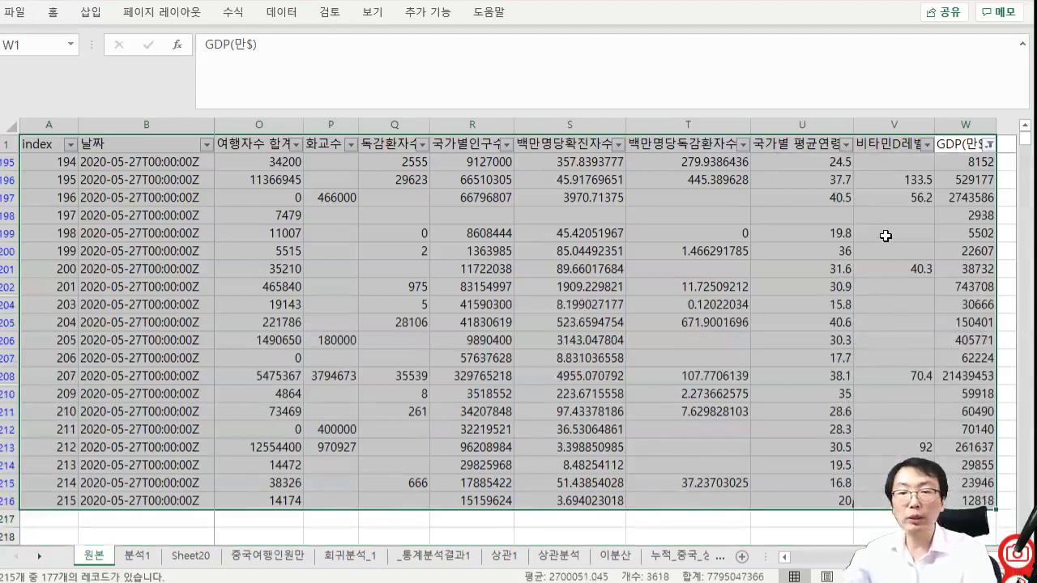
# - Copy the GDP-filtered table into a new sheet added after 회귀_원점_연령
pyautogui.hotkey('ctrl', 'c')
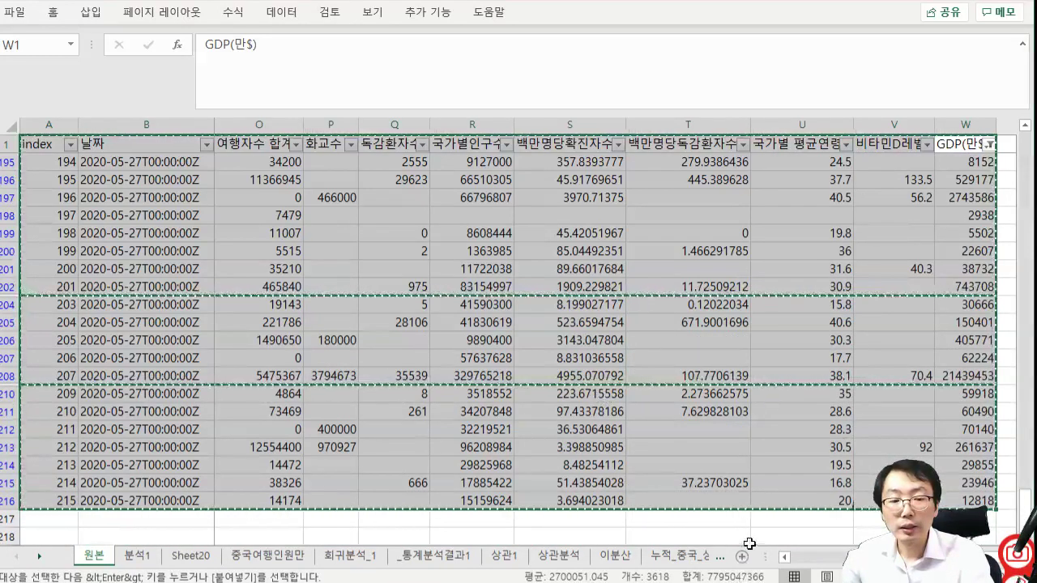
pyautogui.click(39, 556)
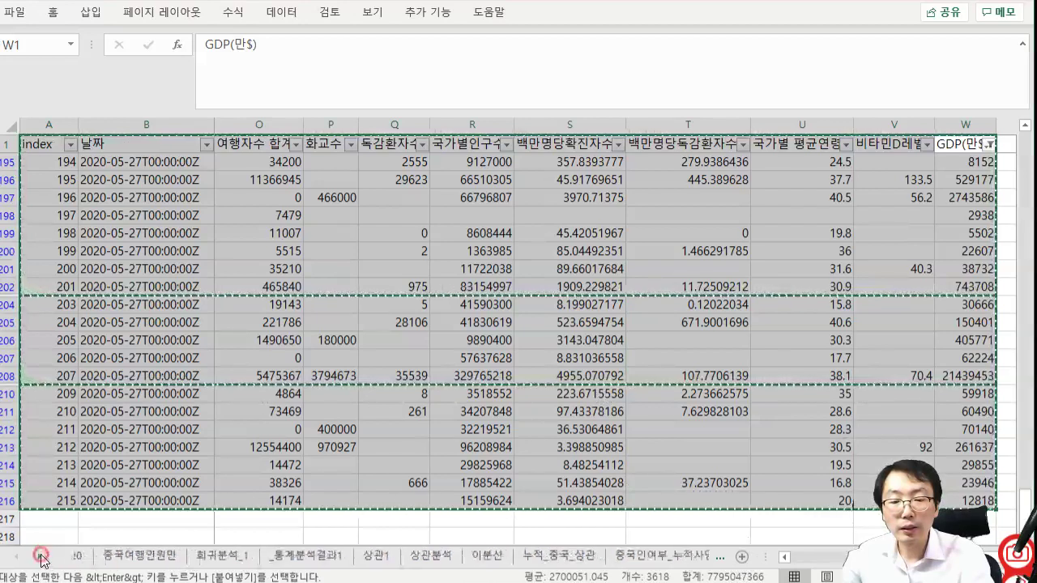
pyautogui.click(39, 556)
pyautogui.click(41, 558)
pyautogui.click(41, 557)
pyautogui.click(40, 557)
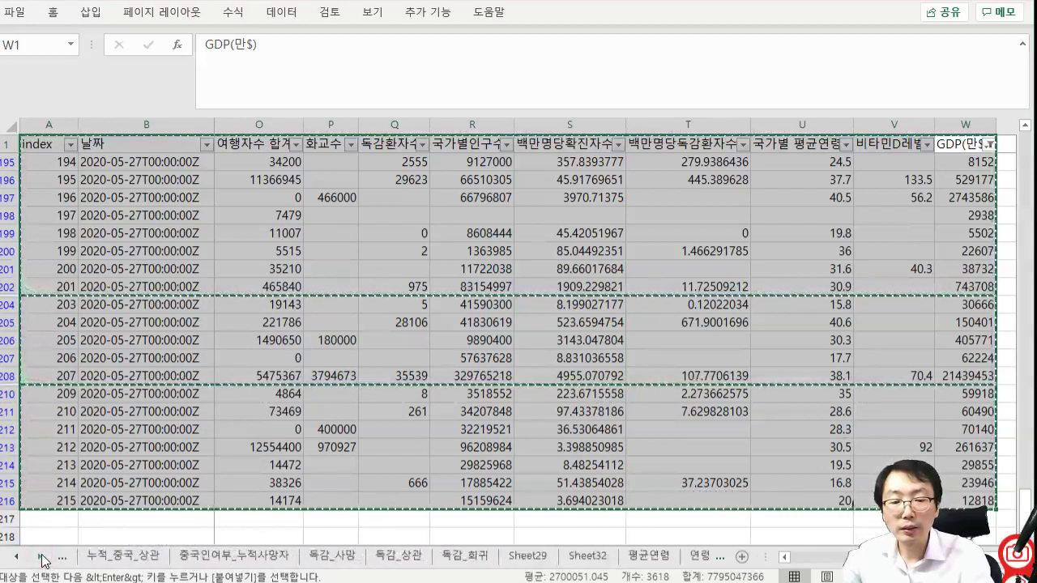
pyautogui.click(41, 557)
pyautogui.click(41, 557)
pyautogui.click(41, 557)
pyautogui.click(41, 557)
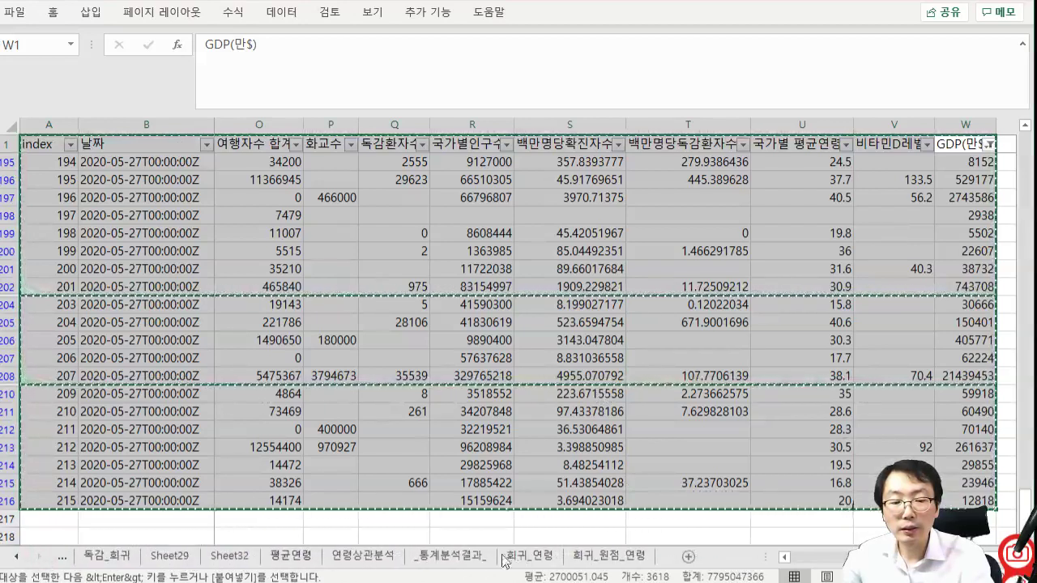
pyautogui.click(688, 557)
pyautogui.hotkey('ctrl', 'v')
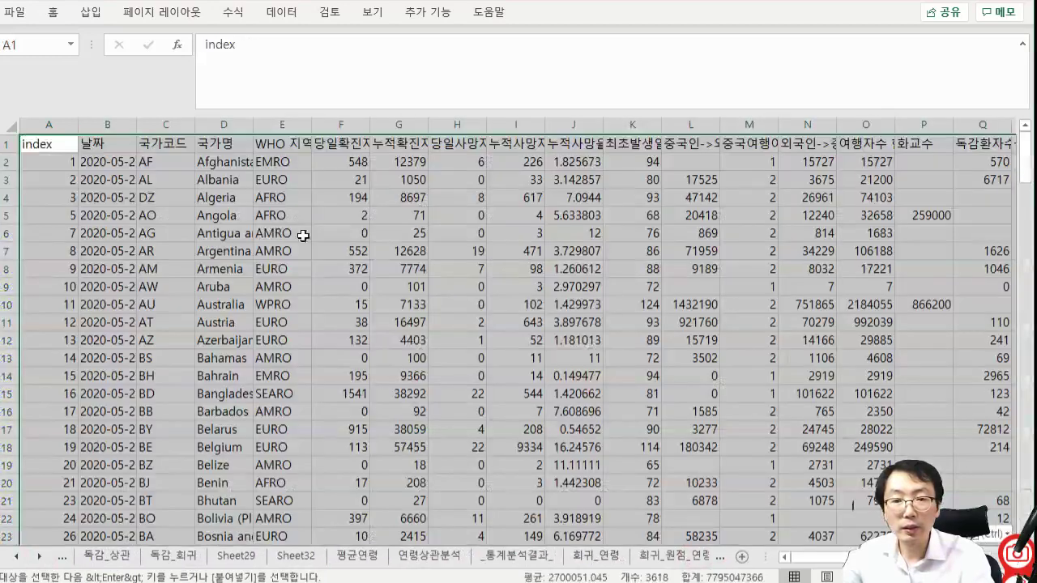
pyautogui.click(457, 286)
pyautogui.press('Escape')
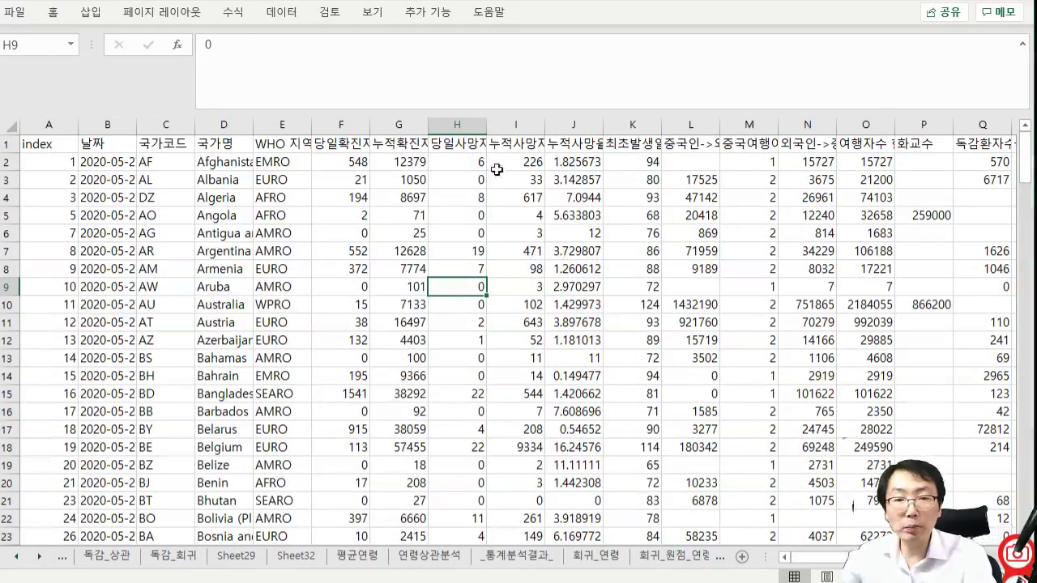
# - Copy the 누적확진자 and 누적사망자 columns into columns X and Y, directly after the GDP(만$) column
pyautogui.click(515, 125)
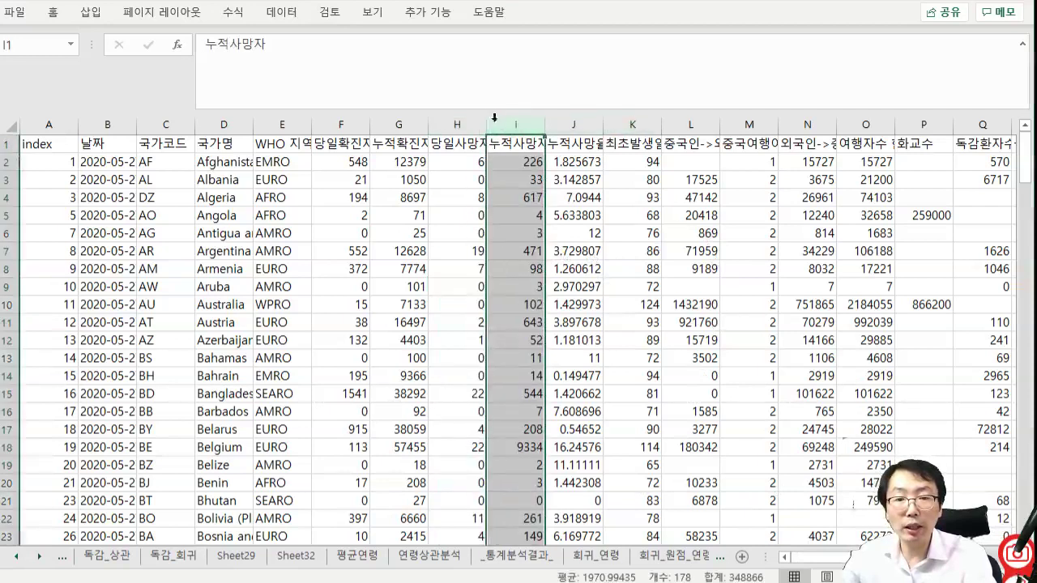
pyautogui.click(406, 124)
pyautogui.keyDown('ctrl'); pyautogui.click(507, 124); pyautogui.keyUp('ctrl')
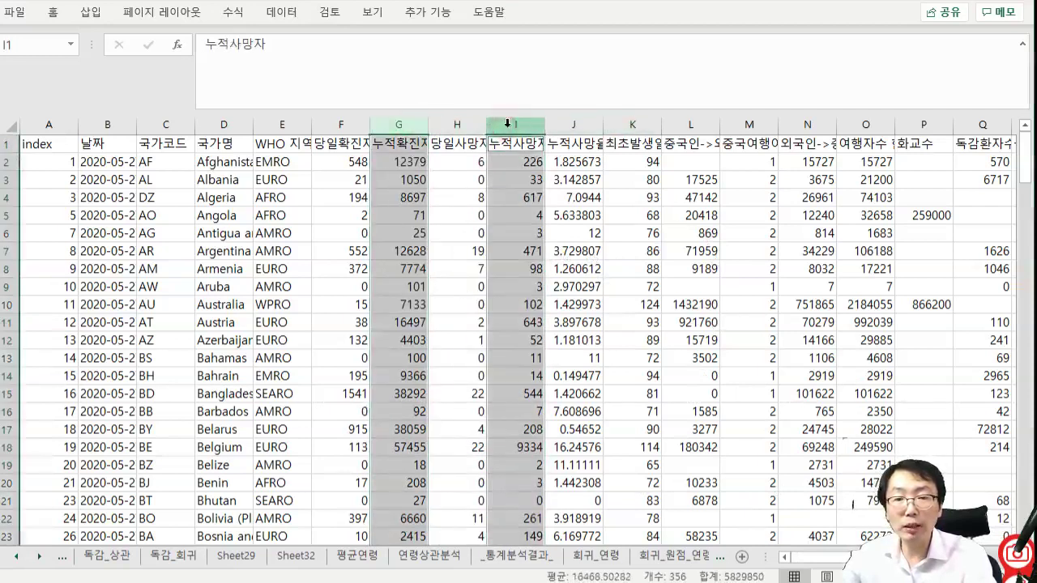
pyautogui.hotkey('ctrl', 'c')
pyautogui.hscroll(3, 793, 538)
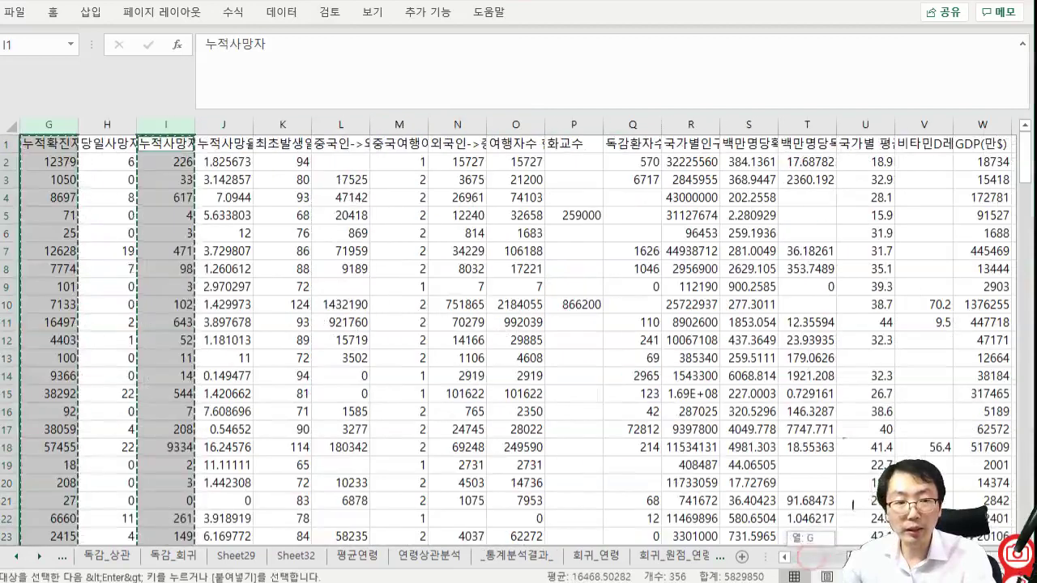
pyautogui.click(980, 145)
pyautogui.press('Right')
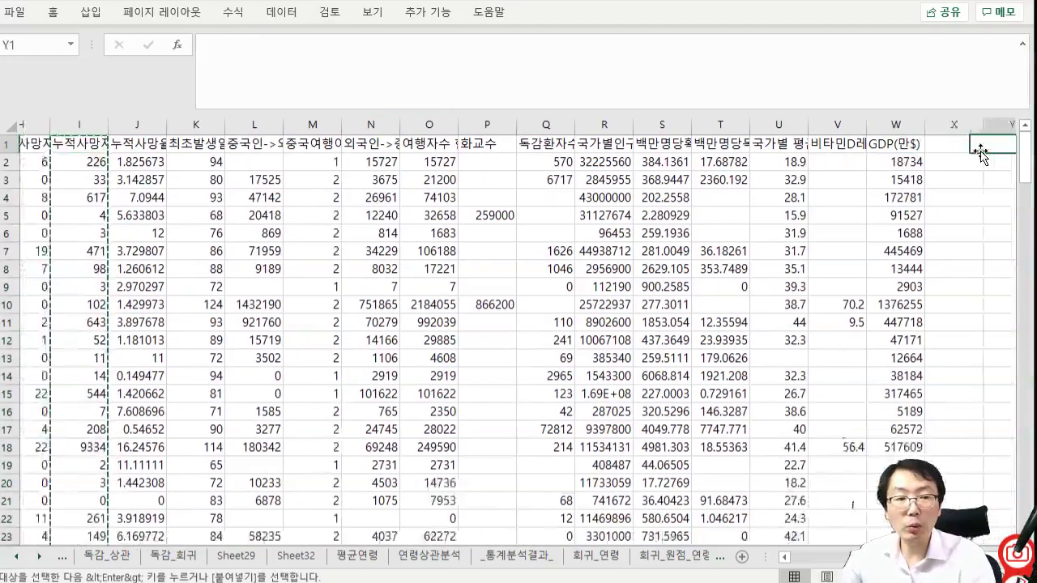
pyautogui.hotkey('ctrl', 'v')
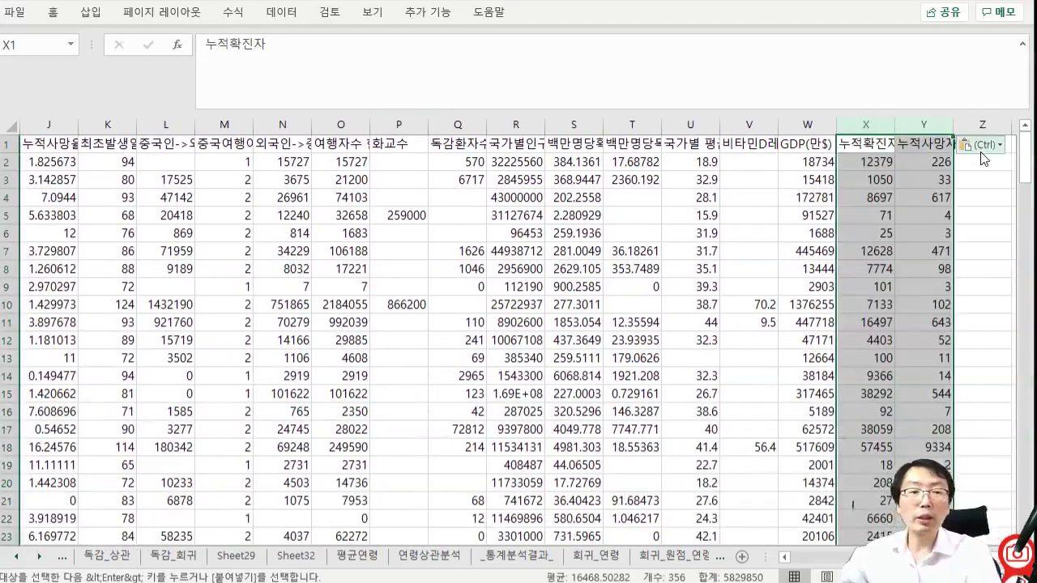
# - Start a Regression (회귀 분석) from the data analysis tools and set its Y input range to the 누적확진자 data, $X$1:$X$178
pyautogui.moveTo(822, 124); pyautogui.dragTo(942, 127)
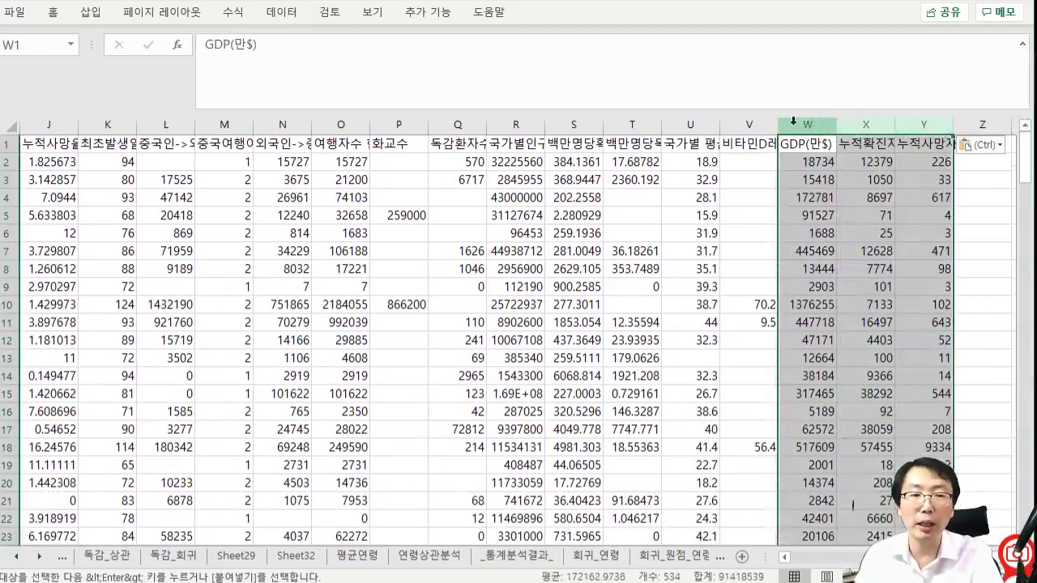
pyautogui.click(427, 16)
pyautogui.click(282, 13)
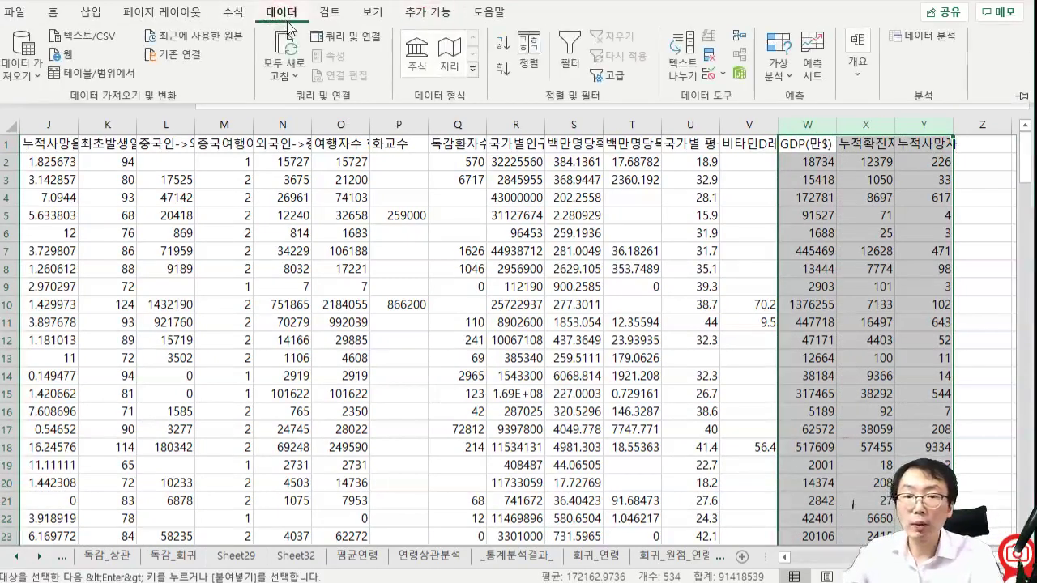
pyautogui.click(915, 37)
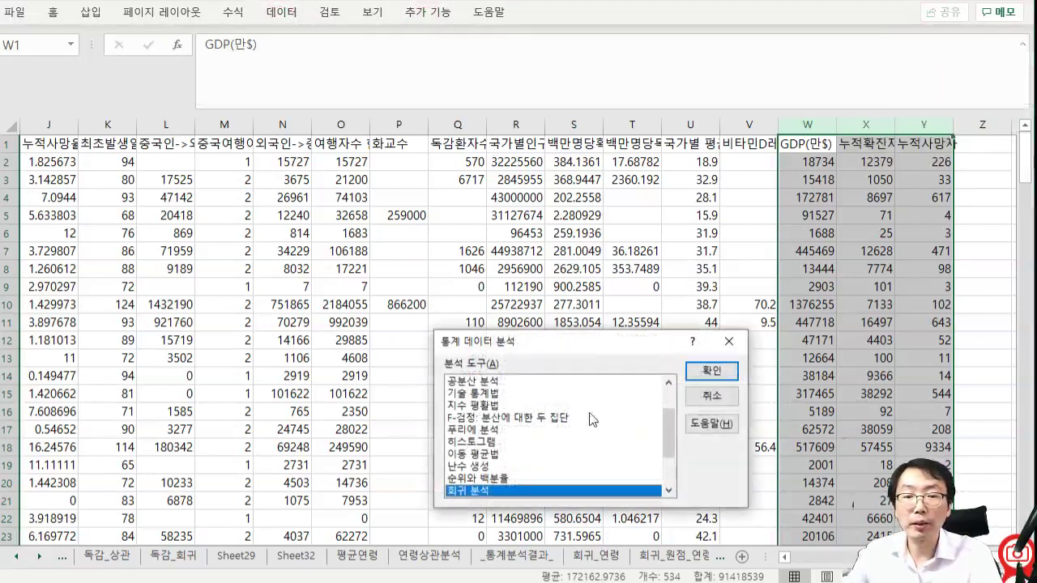
pyautogui.click(713, 375)
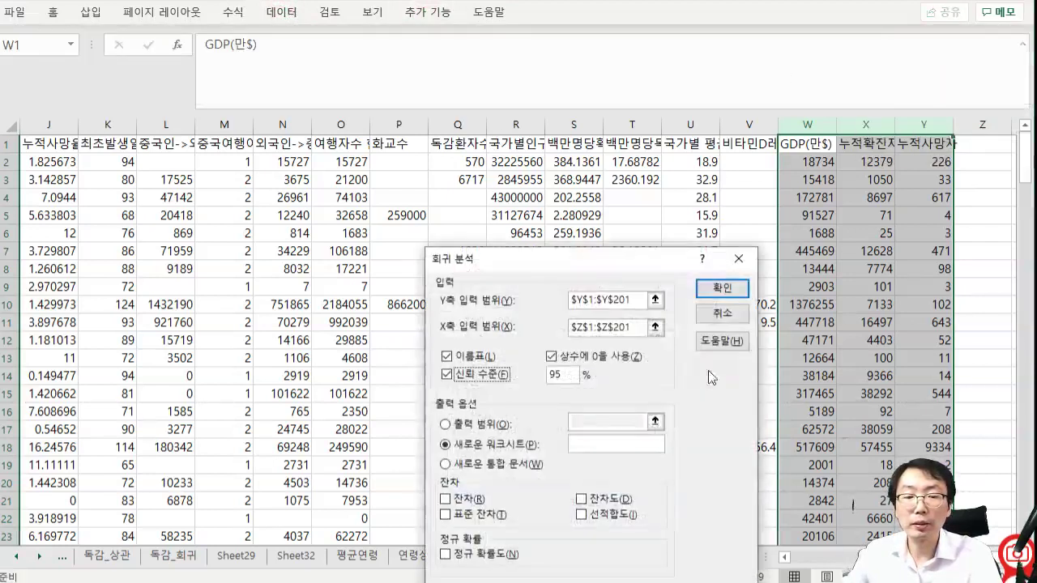
pyautogui.click(656, 302)
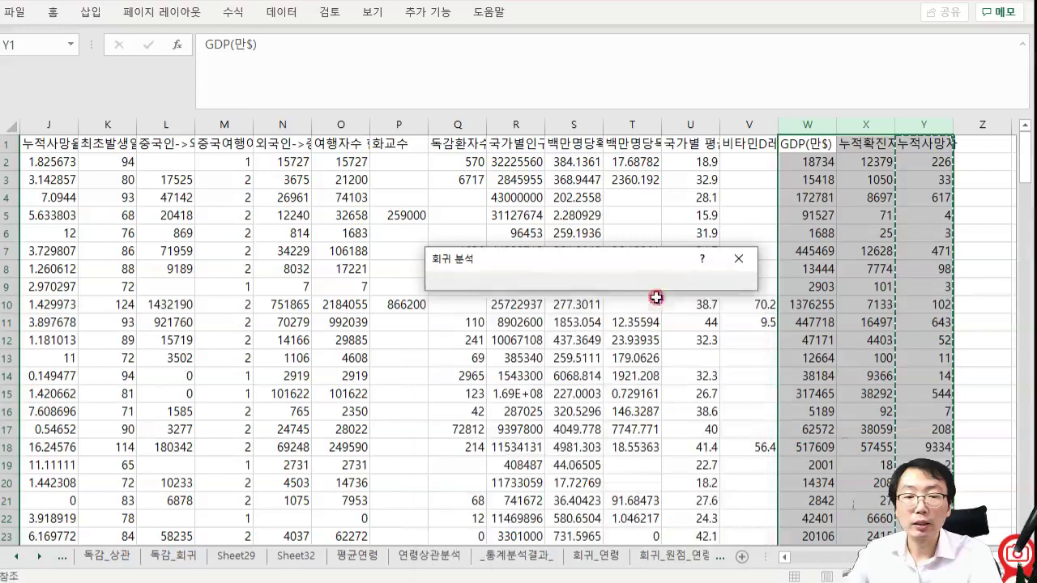
pyautogui.click(868, 124)
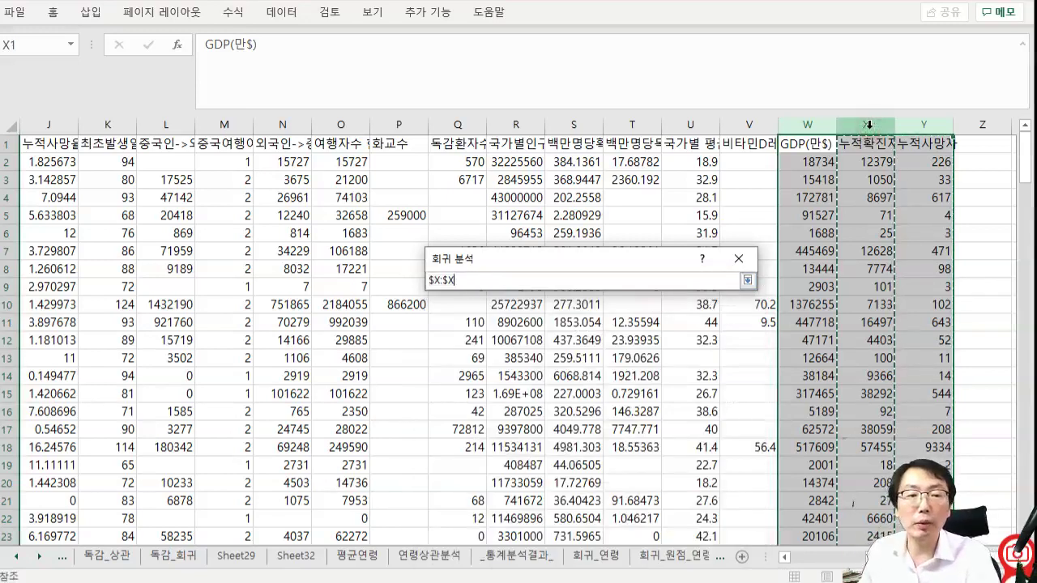
pyautogui.hotkey('ctrl', 'Up')
pyautogui.hotkey('ctrl', 'shift', 'Down')
pyautogui.press('Return')
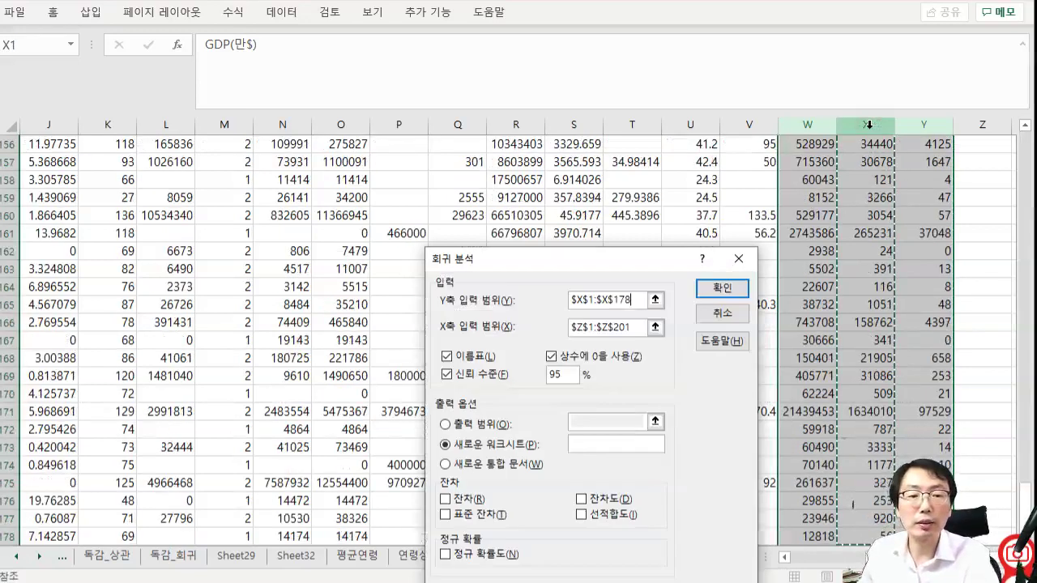
# - Set the regression's X input range to the GDP(만$) data, $W$1:$W$178, and run it without forcing the constant to zero
pyautogui.click(650, 328)
pyautogui.click(811, 141)
pyautogui.hotkey('ctrl', 'shift', 'Down')
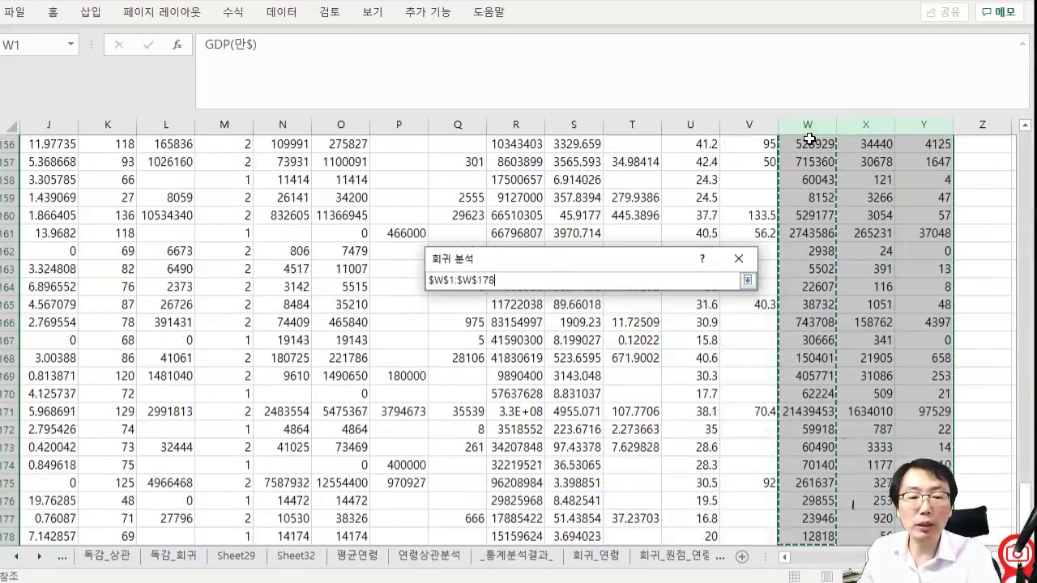
pyautogui.press('Return')
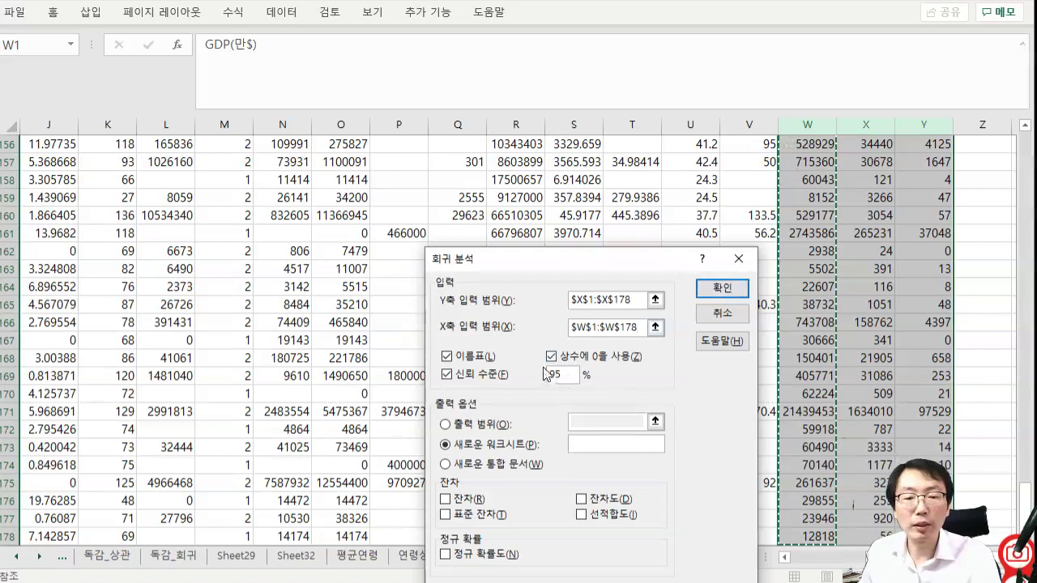
pyautogui.click(551, 355)
pyautogui.click(727, 290)
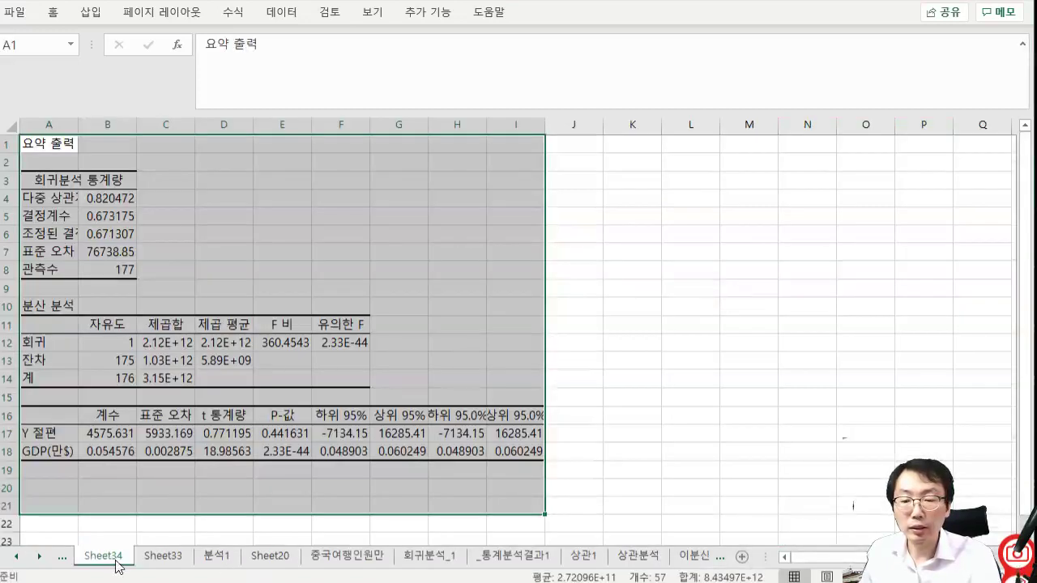
# - Move the regression output sheet to the end, after 회귀_원점_연령, and rename it GDP_회귀
pyautogui.moveTo(115, 560)
pyautogui.mouseDown()
pyautogui.moveTo(826, 558)
pyautogui.moveTo(677, 561)
pyautogui.mouseUp()
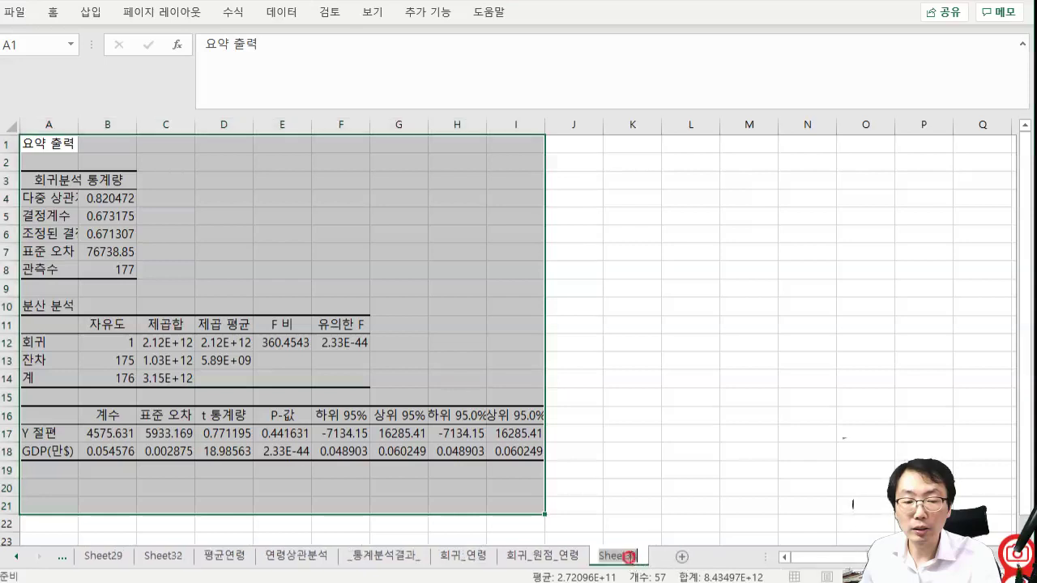
pyautogui.write('ㅎ')
pyautogui.press('BackSpace')
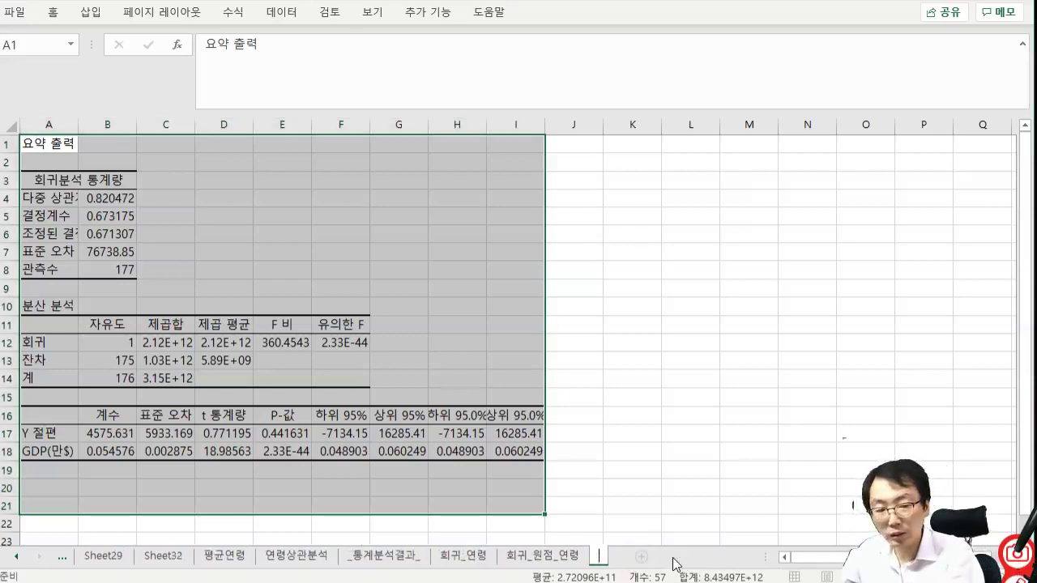
pyautogui.write('ㅎㅇ')
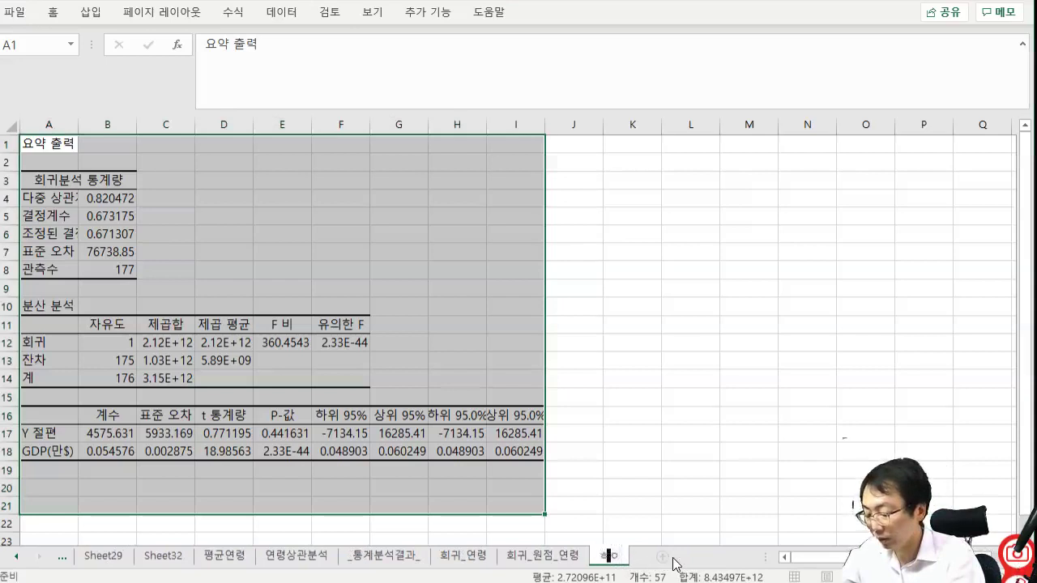
pyautogui.press('BackSpace')
pyautogui.press('BackSpace')
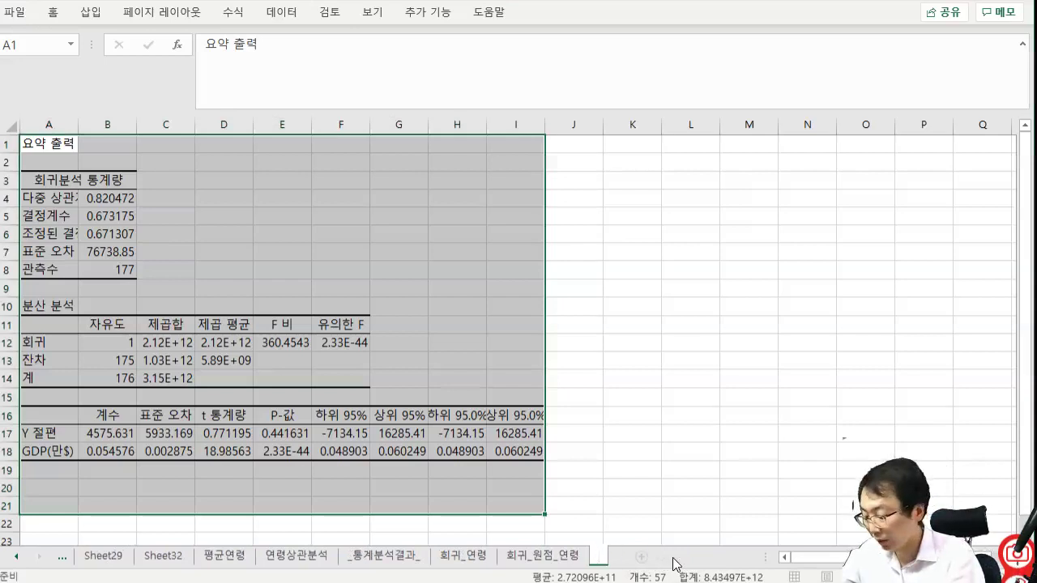
pyautogui.write('GDP_')
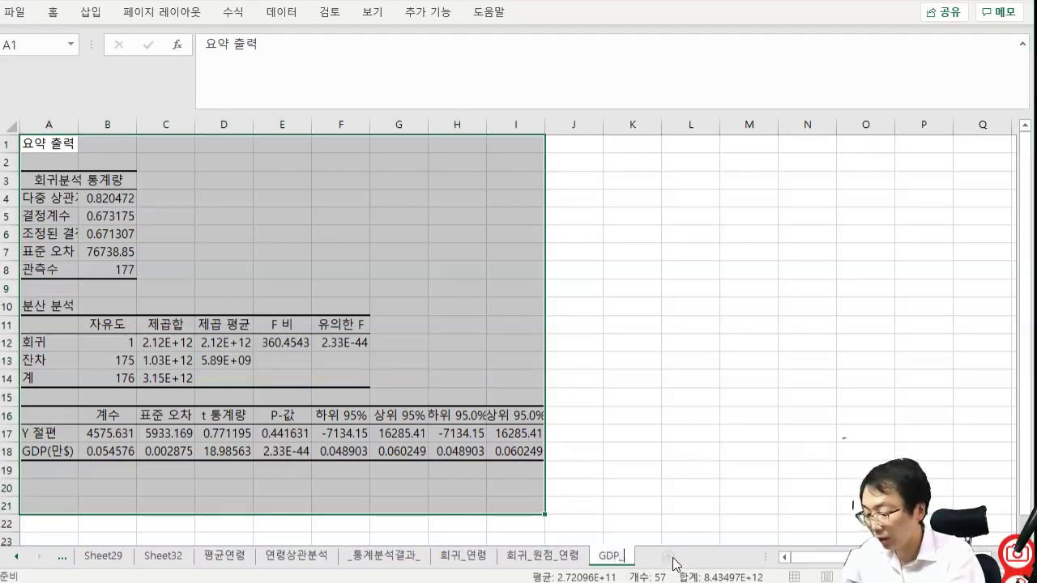
pyautogui.write('회귀')
pyautogui.press('Return')
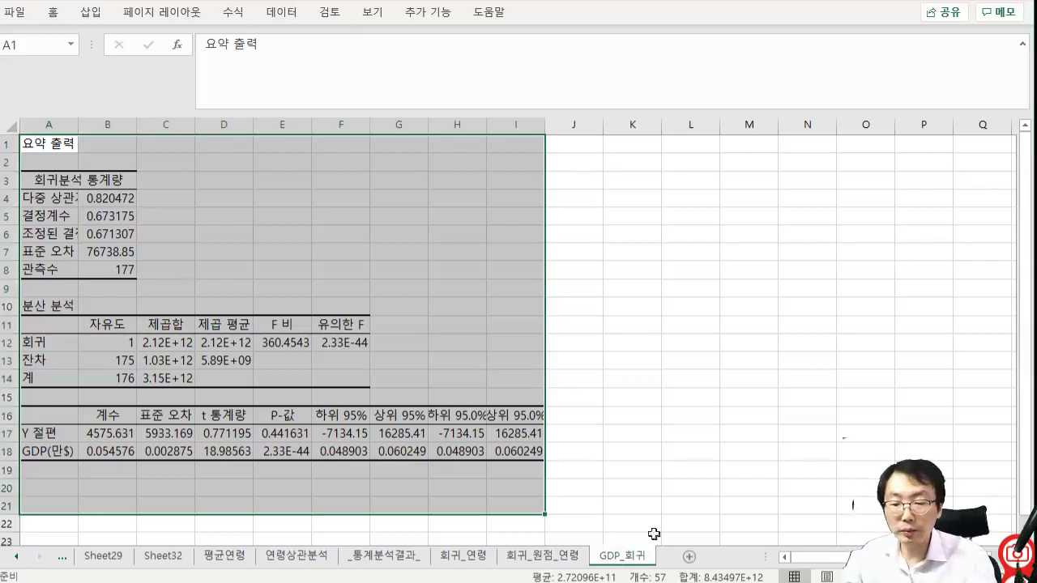
# - Rename Sheet33, which holds the GDP data, as GDP자료 and move it directly before the GDP_회귀 sheet
pyautogui.click(15, 556)
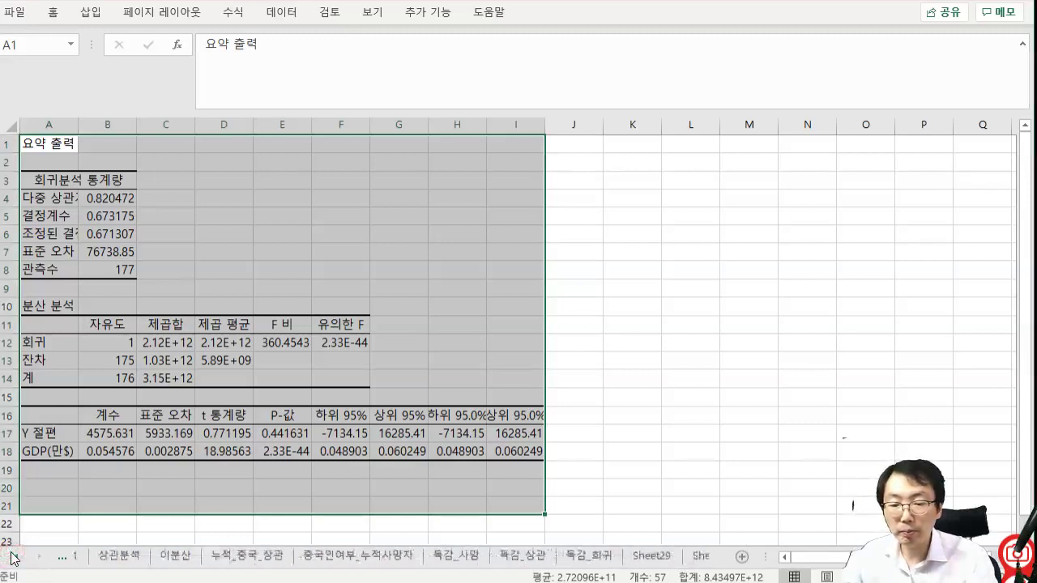
pyautogui.click(11, 558)
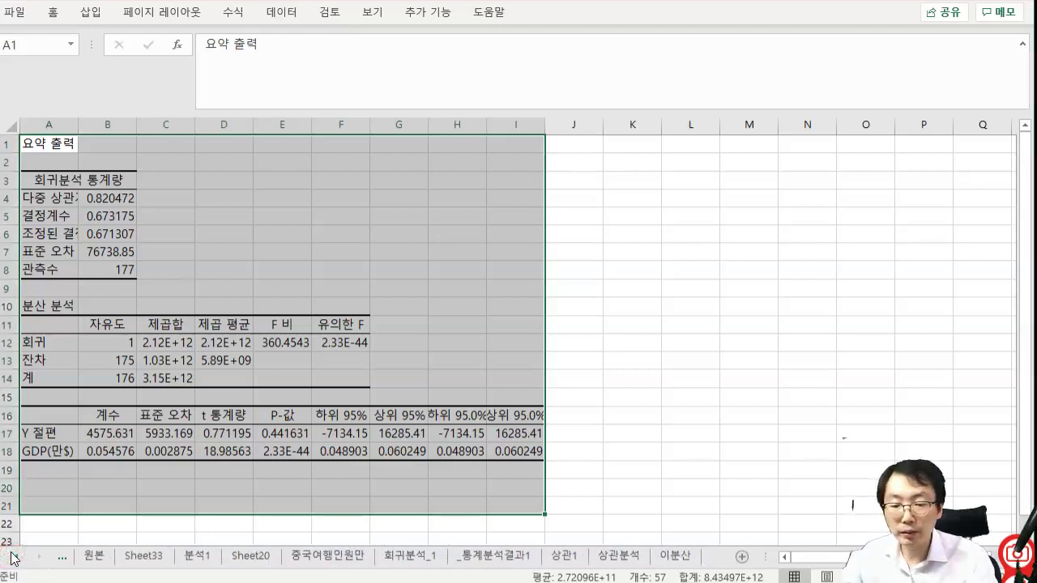
pyautogui.click(251, 556)
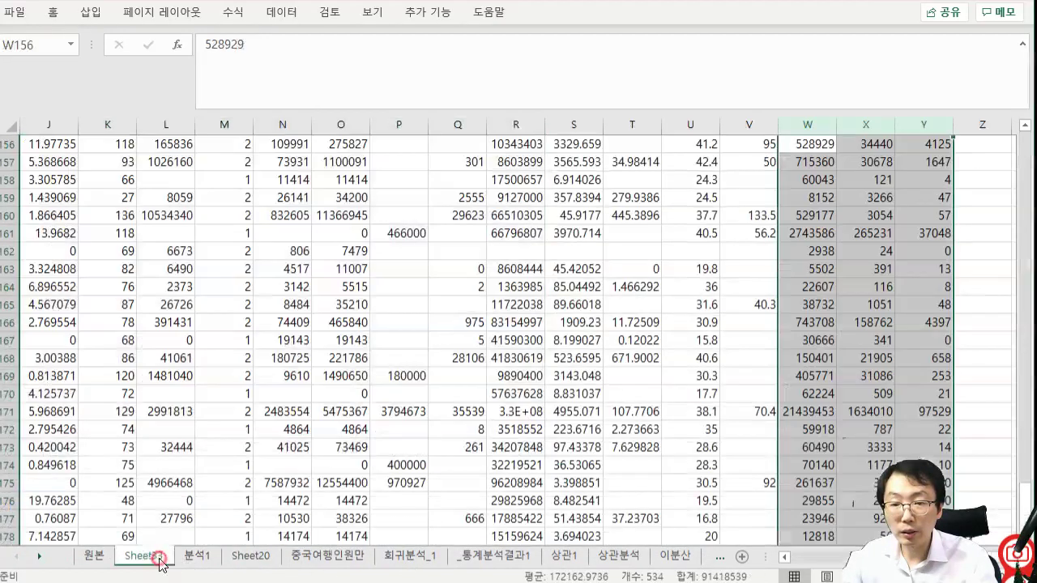
pyautogui.click(158, 558)
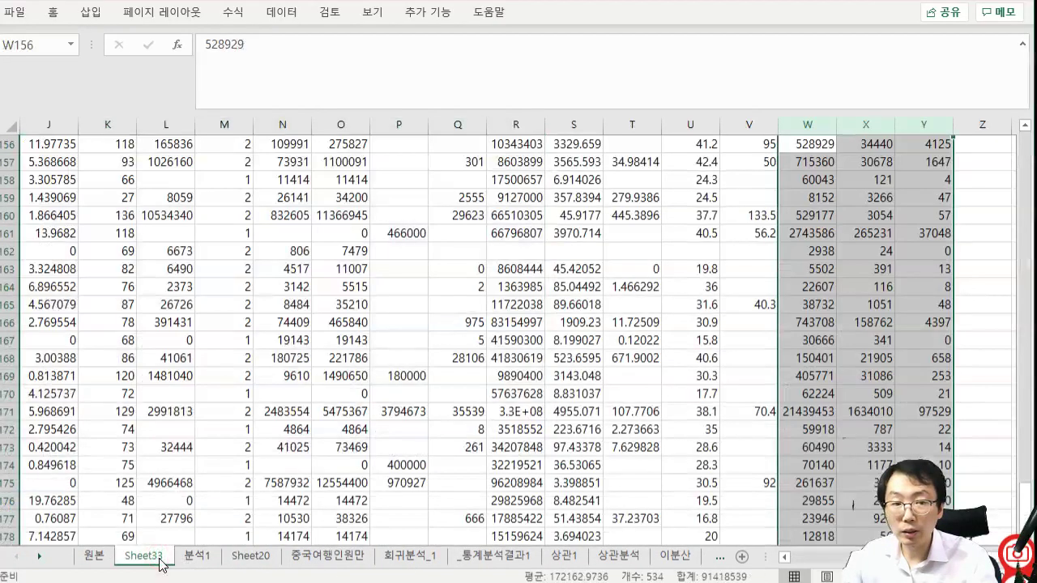
pyautogui.doubleClick(157, 559)
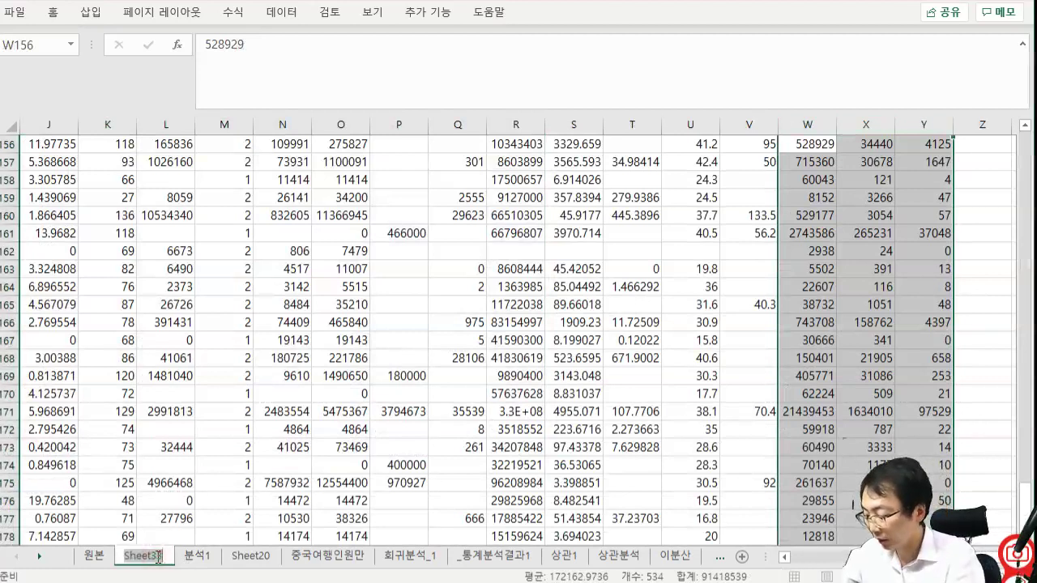
pyautogui.write('GDP')
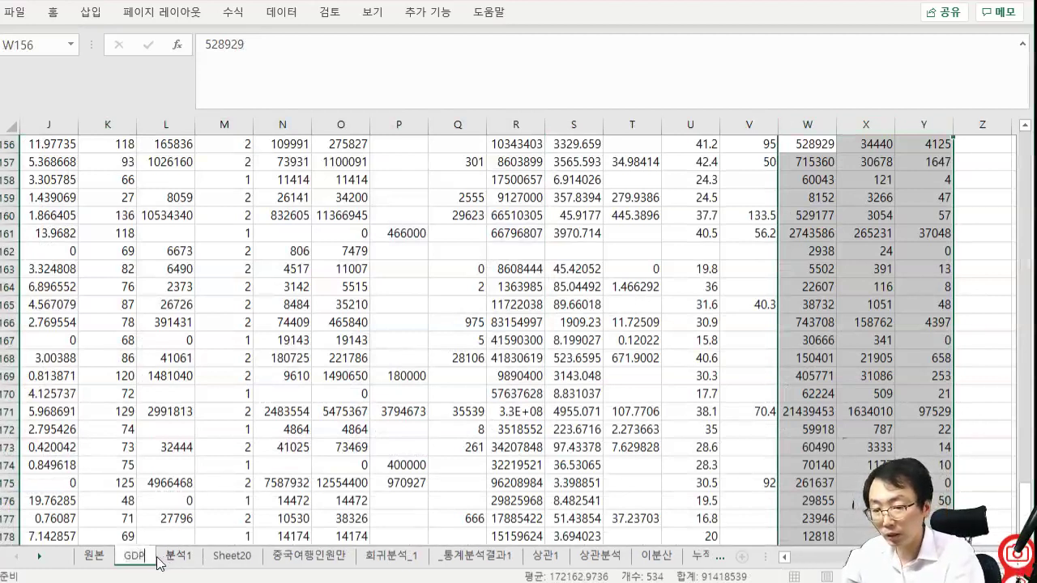
pyautogui.write('자료')
pyautogui.moveTo(160, 563); pyautogui.dragTo(628, 561)
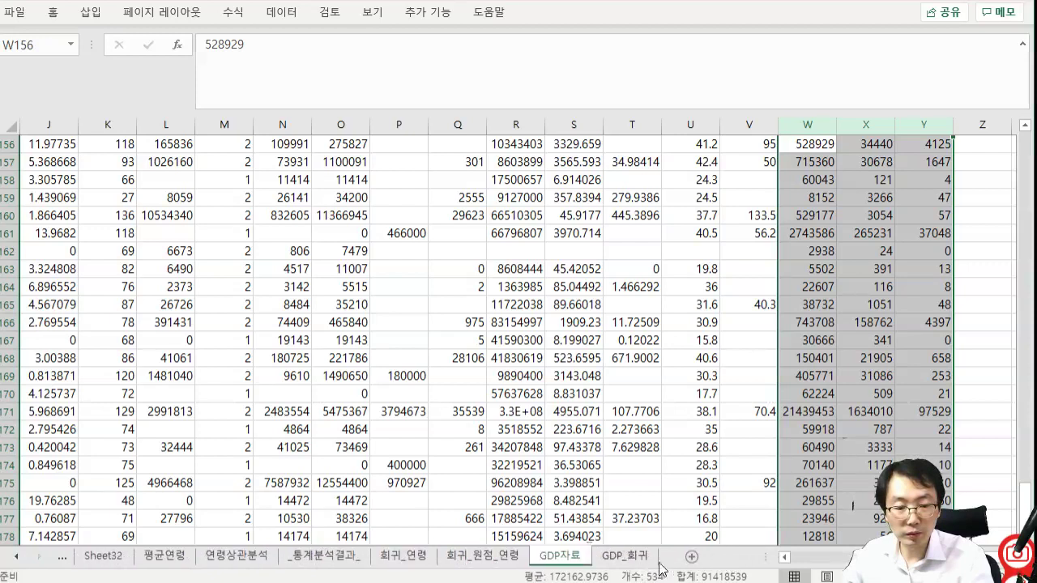
# - Examine the significance F, GDP coefficient, P-value and R-squared on the GDP_회귀 sheet, widening column E
pyautogui.click(636, 559)
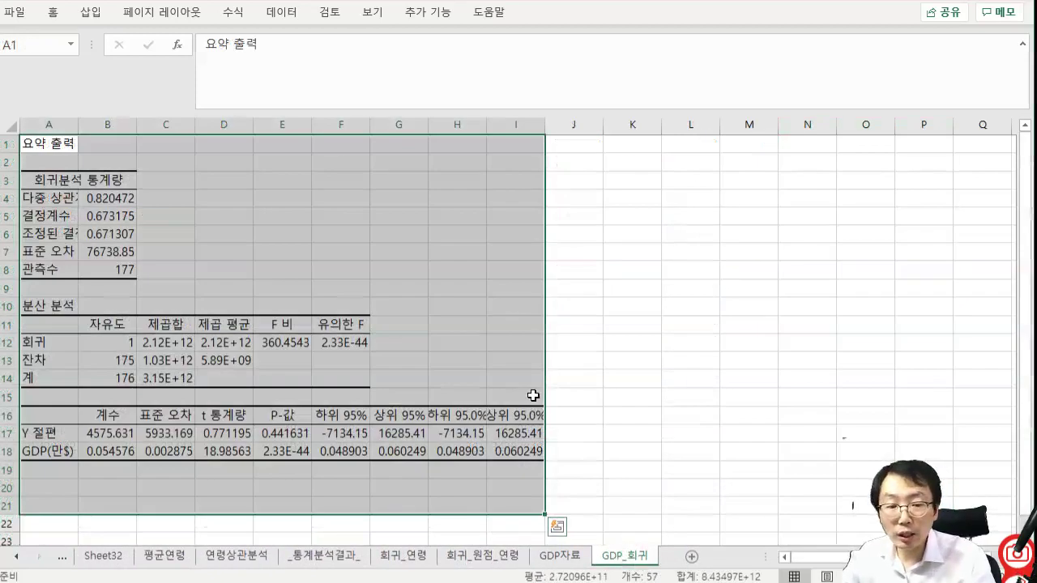
pyautogui.click(347, 342)
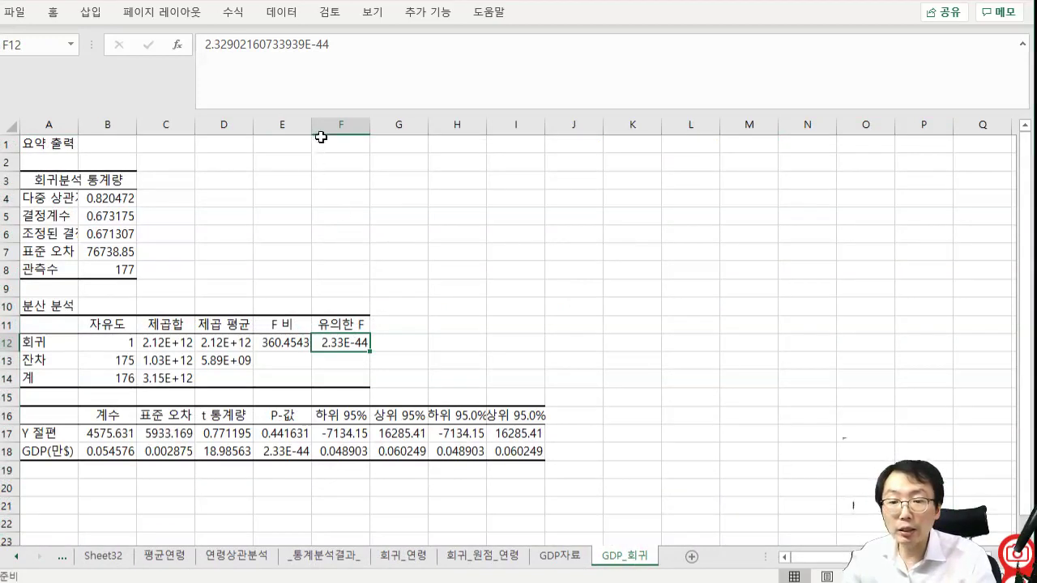
pyautogui.click(128, 452)
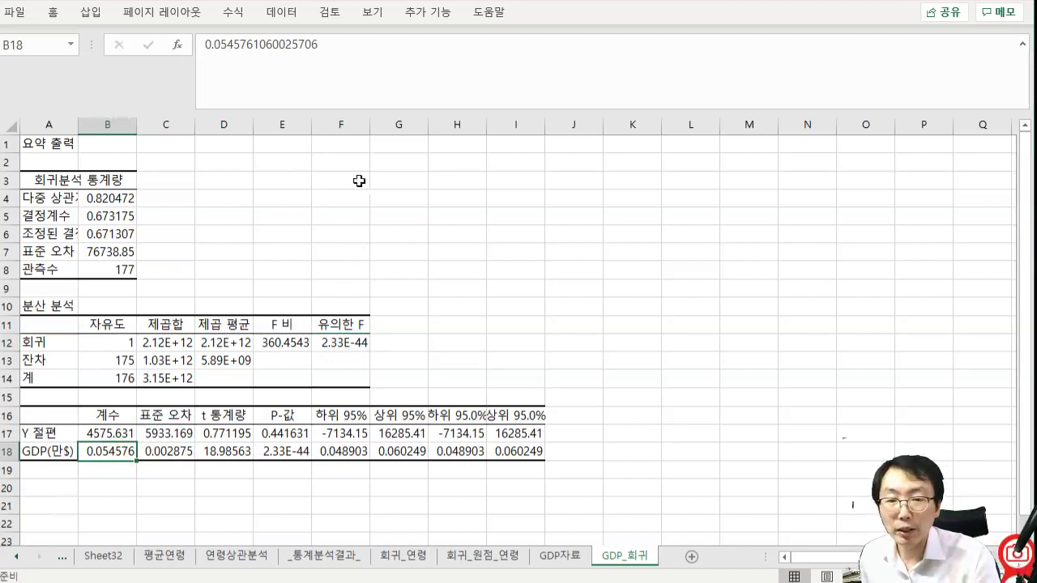
pyautogui.moveTo(312, 126); pyautogui.dragTo(386, 128)
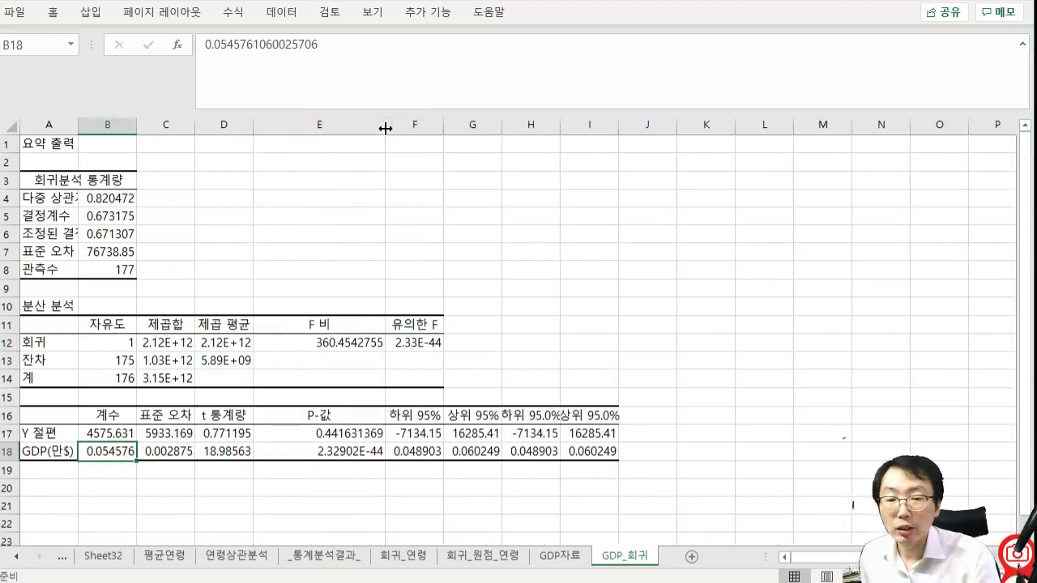
pyautogui.click(424, 341)
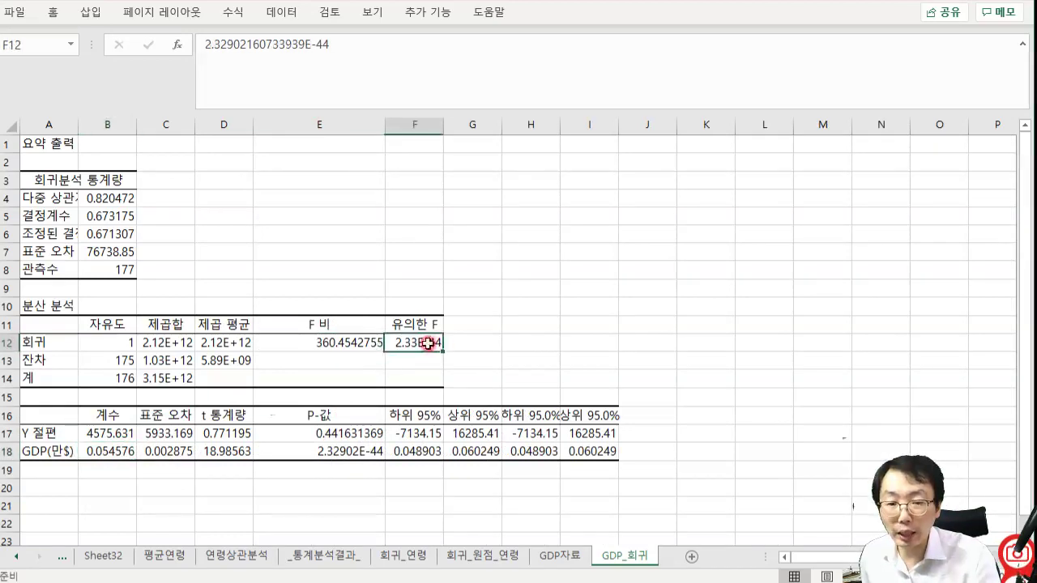
pyautogui.click(324, 452)
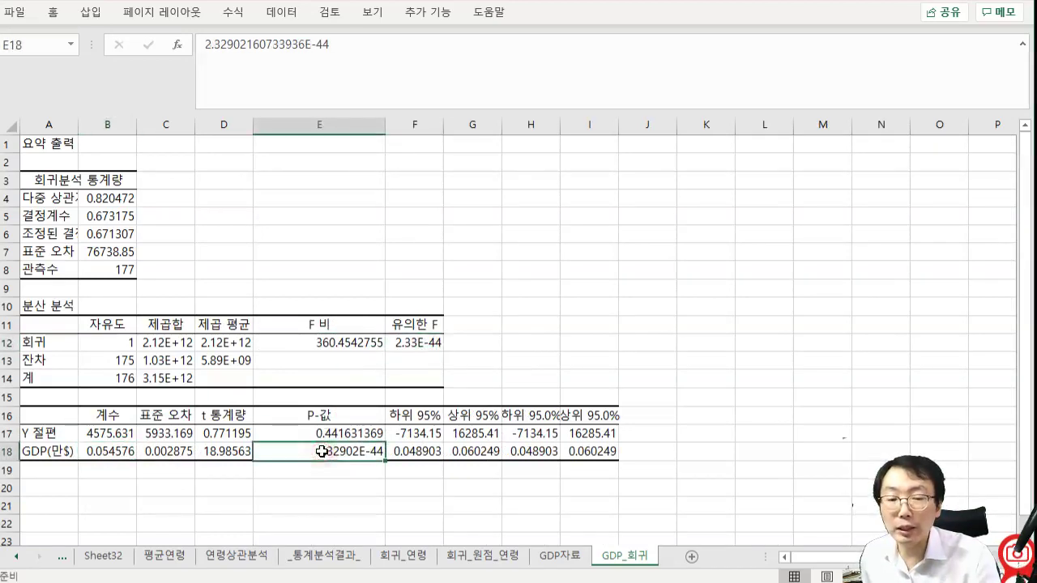
pyautogui.click(139, 218)
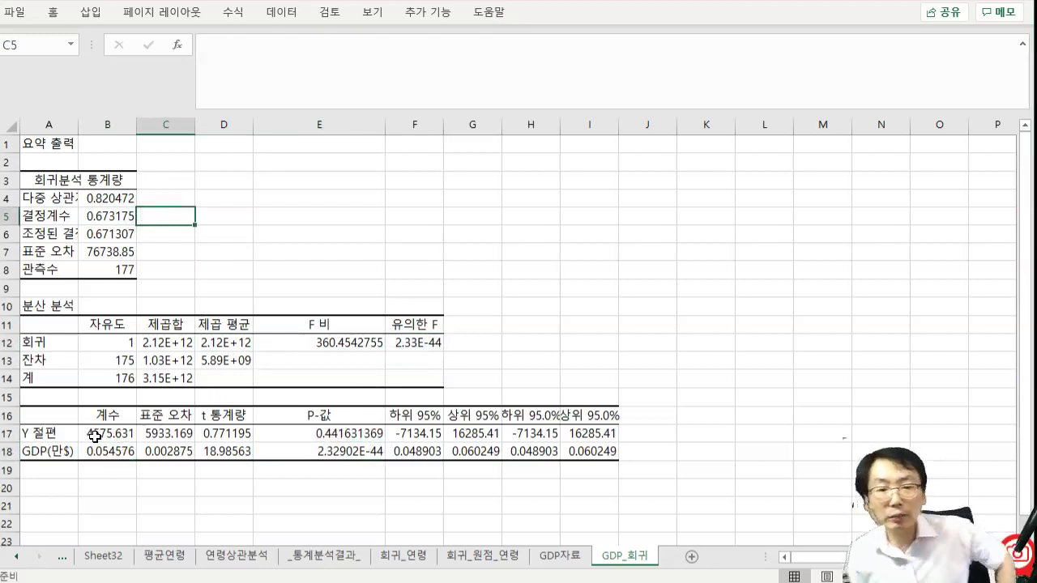
# - Enter the label 확진자 in cell D4 beside the regression statistics on the GDP_회귀 sheet
pyautogui.press('Up')
pyautogui.press('Right')
pyautogui.write('ㅎ')
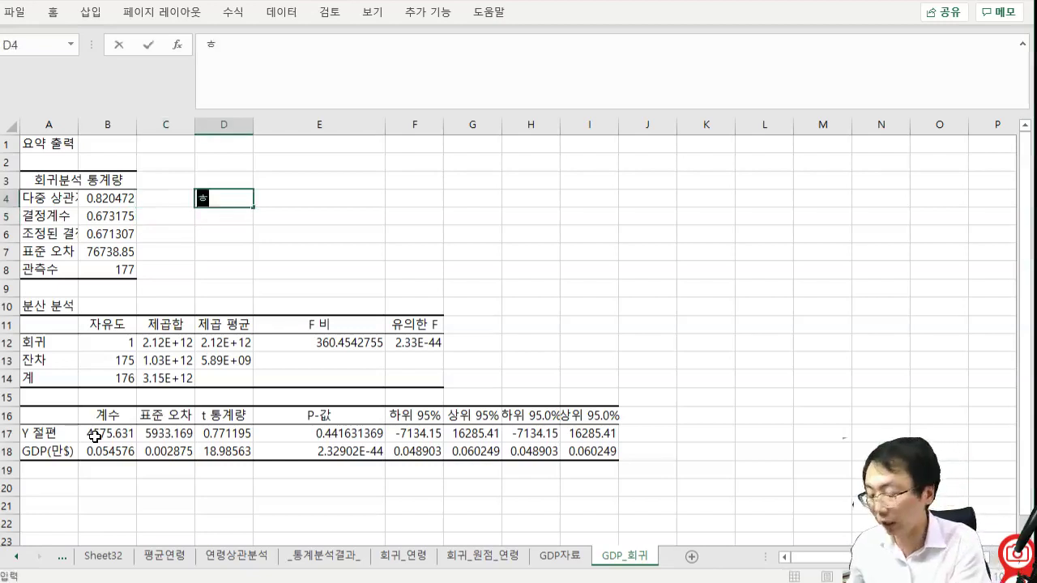
pyautogui.write('진자')
pyautogui.press('Return')
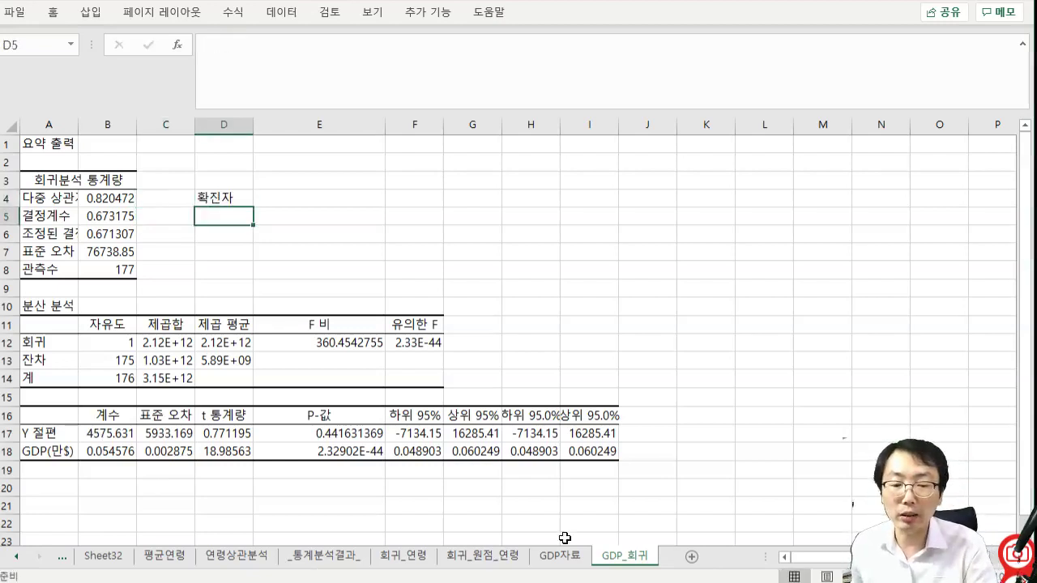
# - Run a regression on the GDP자료 sheet with 누적사망자, $Y$1:$Y$178, as the Y range and GDP(만$), $W$1:$W$178, as the X range
pyautogui.click(550, 554)
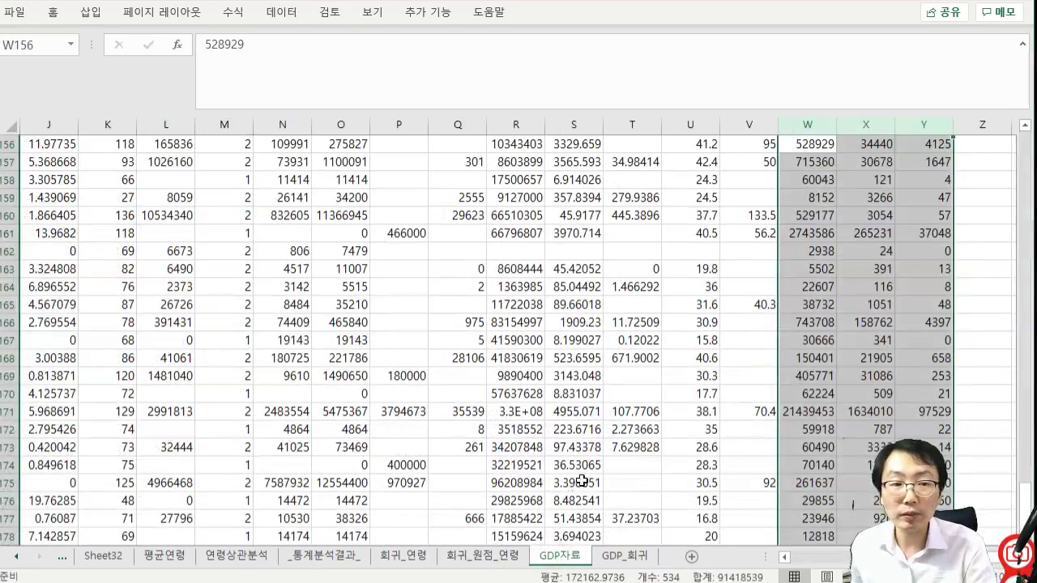
pyautogui.click(853, 317)
pyautogui.hotkey('ctrl', 'Up')
pyautogui.press('Right')
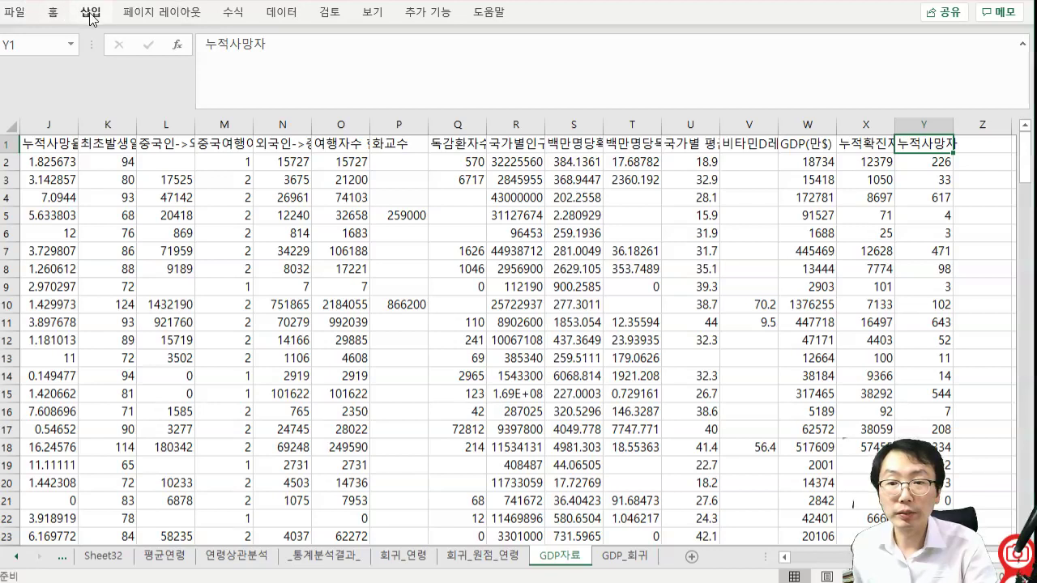
pyautogui.click(285, 13)
pyautogui.click(954, 42)
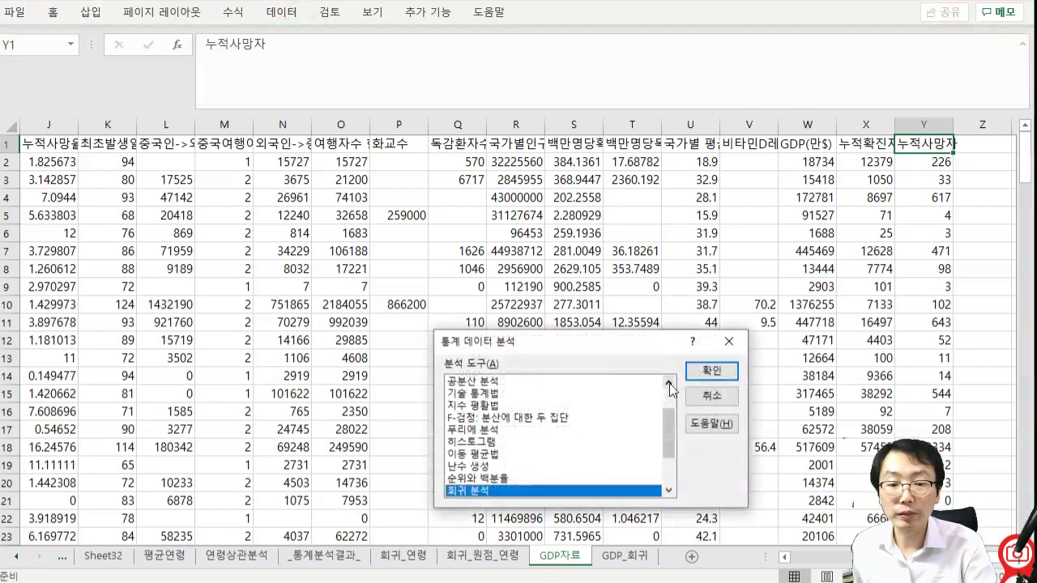
pyautogui.click(714, 369)
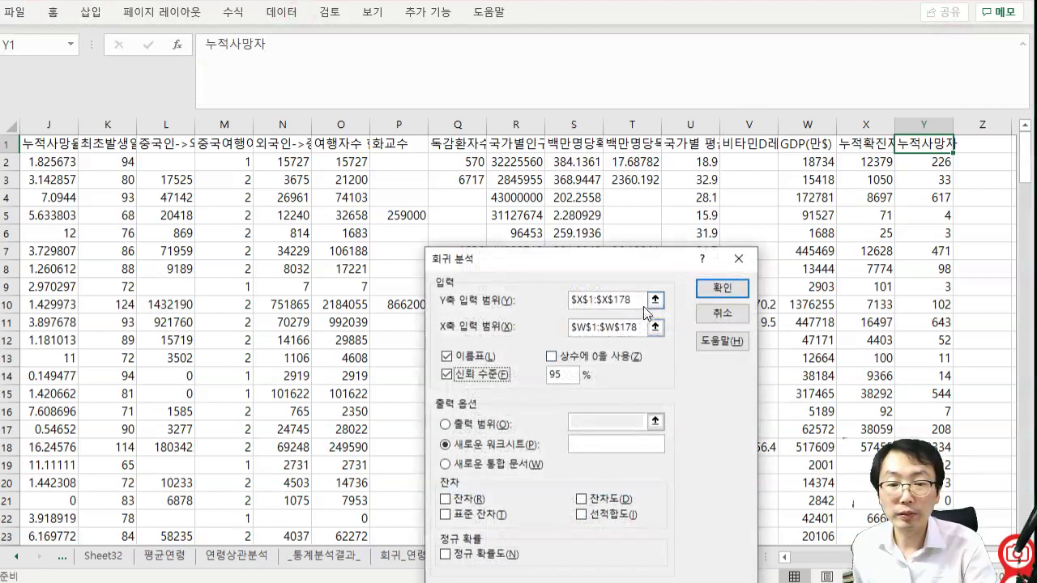
pyautogui.click(655, 300)
pyautogui.click(924, 143)
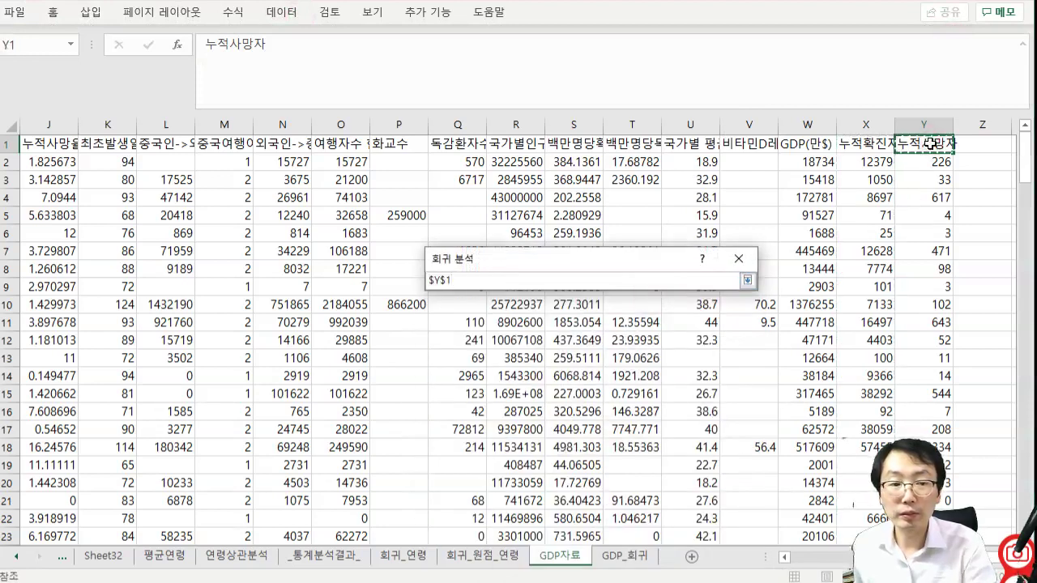
pyautogui.hotkey('ctrl', 'shift', 'Down')
pyautogui.press('Return')
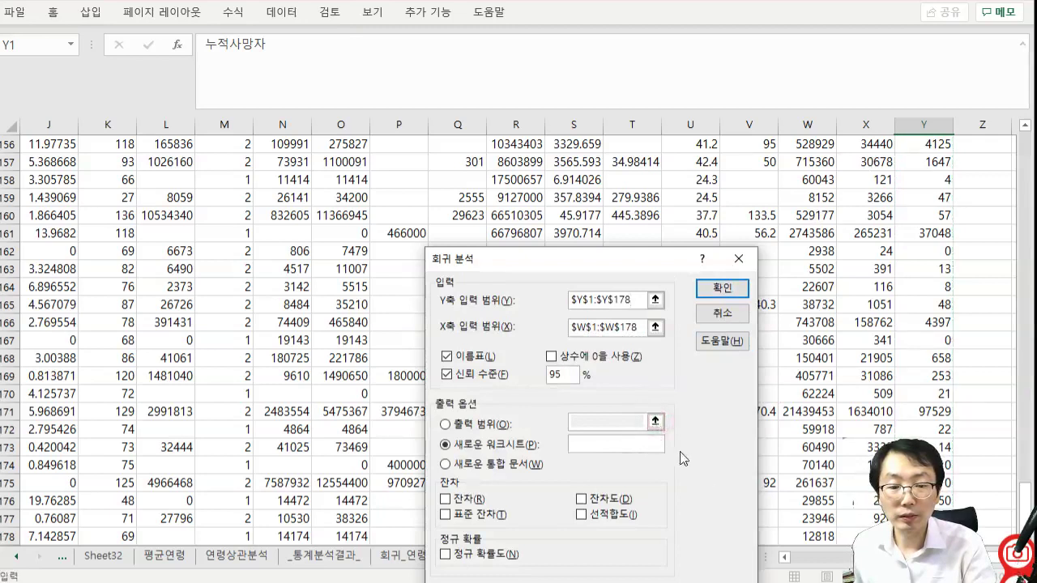
pyautogui.click(720, 289)
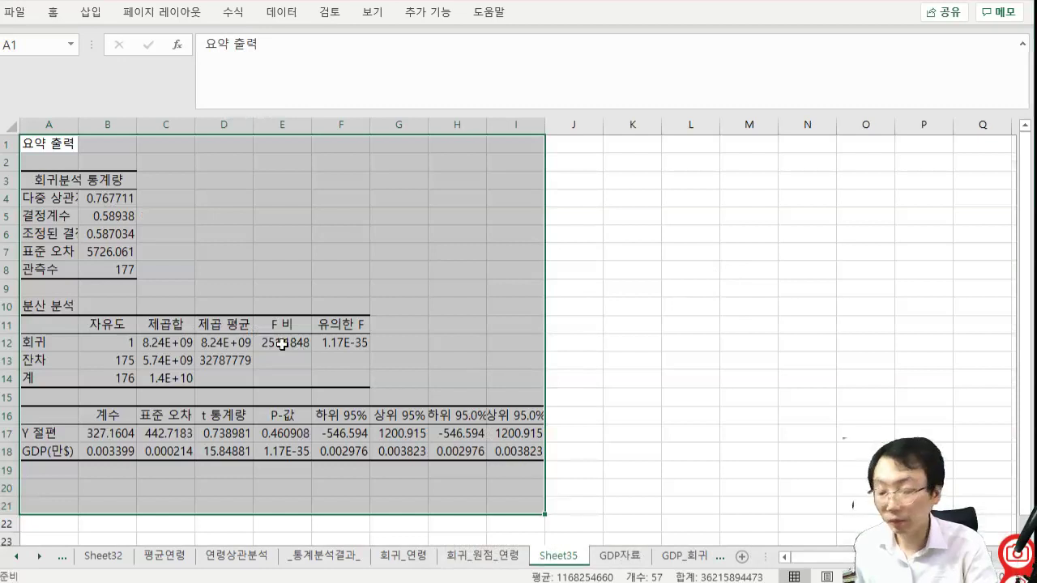
# - Copy the new regression output from Sheet35 into the GDP_회귀 sheet, starting at cell A21
pyautogui.hotkey('ctrl', 'c')
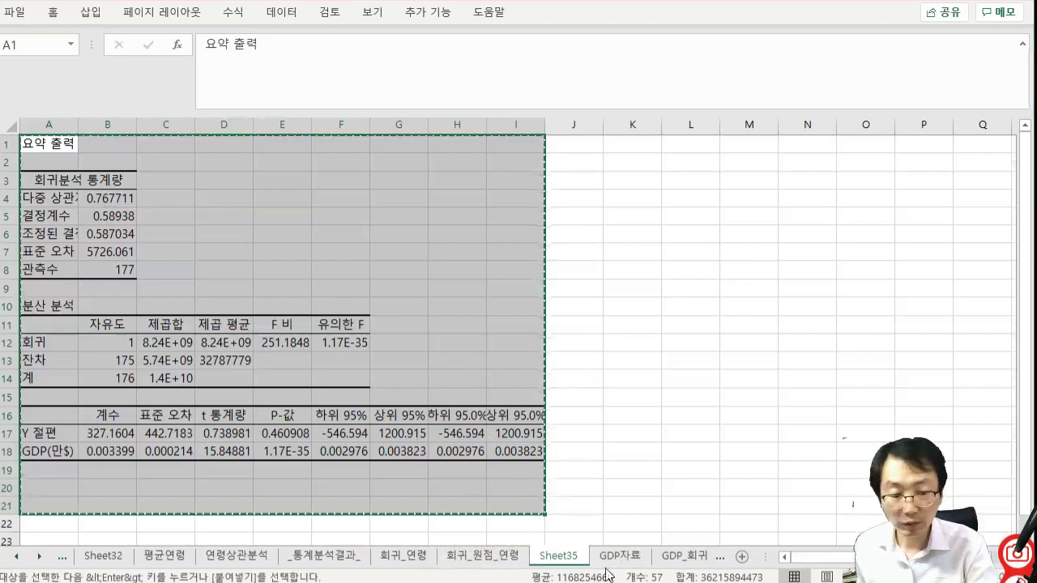
pyautogui.click(681, 556)
pyautogui.click(55, 504)
pyautogui.hotkey('ctrl', 'v')
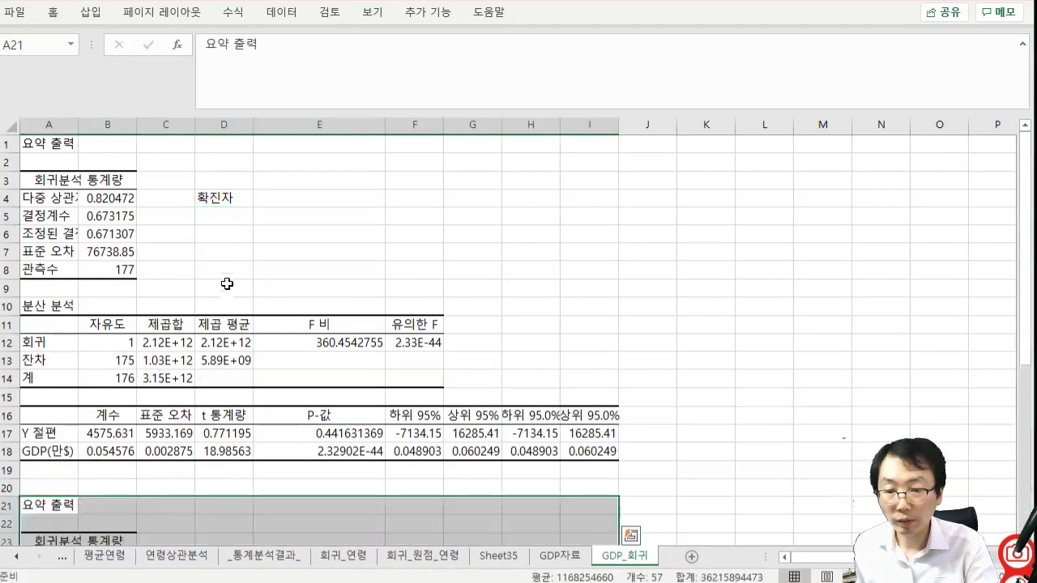
# - Enter the label GDP in cell D5, below the 확진자 label
pyautogui.click(222, 213)
pyautogui.write('GDP')
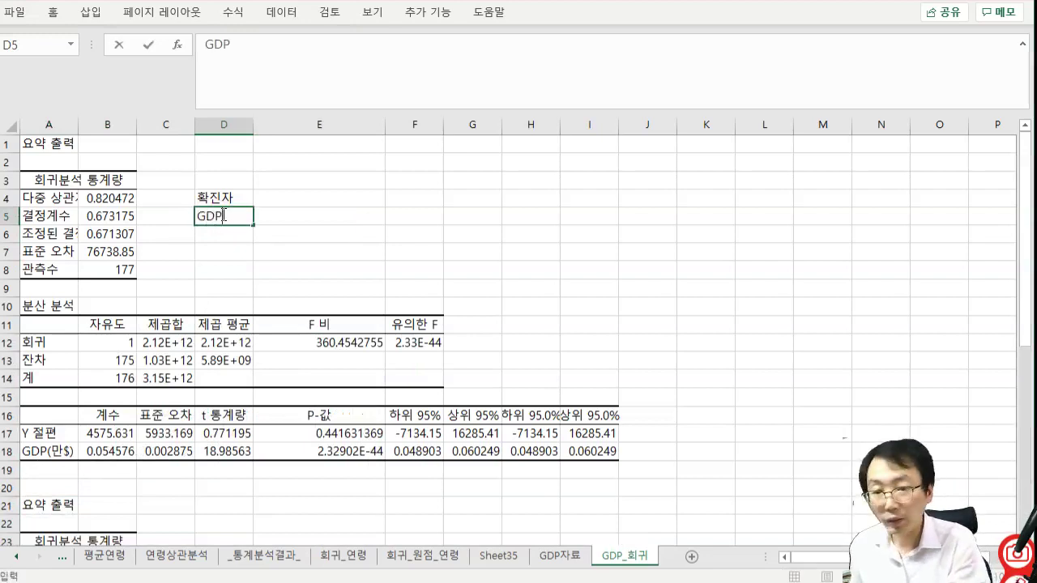
pyautogui.press('Return')
# - Copy the 확진자 and GDP labels to D24:D25 beside the second output and change the copied 확진자 to 사망자
pyautogui.moveTo(219, 196); pyautogui.dragTo(222, 215)
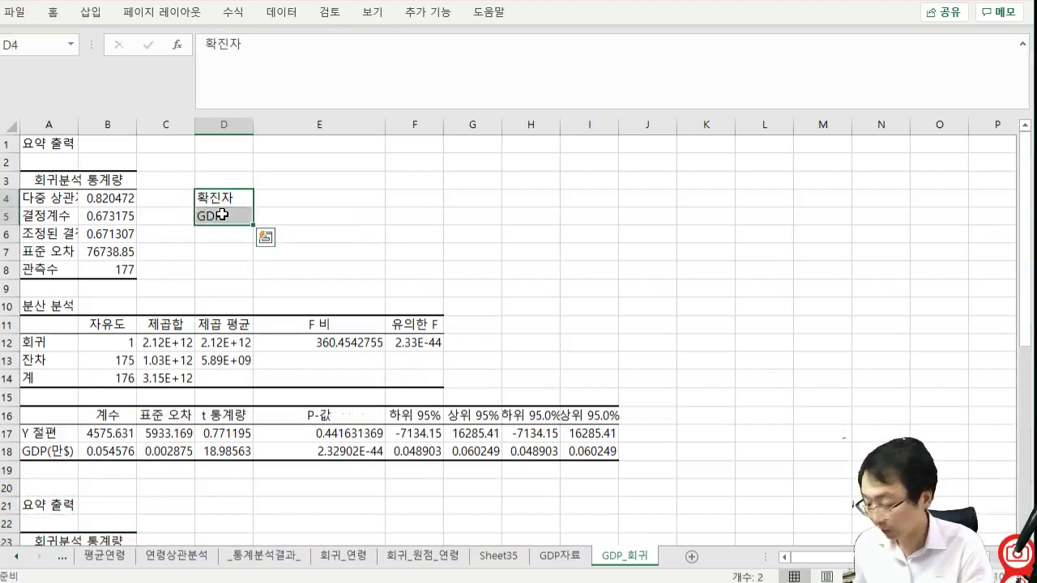
pyautogui.hotkey('ctrl', 'c')
pyautogui.press('Down')
pyautogui.press('Down')
pyautogui.press('Down')
pyautogui.press('Down')
pyautogui.press('Down')
pyautogui.press('Down')
pyautogui.press('Down')
pyautogui.press('Down')
pyautogui.press('Down')
pyautogui.press('Down')
pyautogui.press('Down')
pyautogui.press('Down')
pyautogui.press('Down')
pyautogui.press('Down')
pyautogui.press('Down')
pyautogui.press('Down')
pyautogui.press('Down')
pyautogui.press('Down')
pyautogui.press('Down')
pyautogui.press('Down')
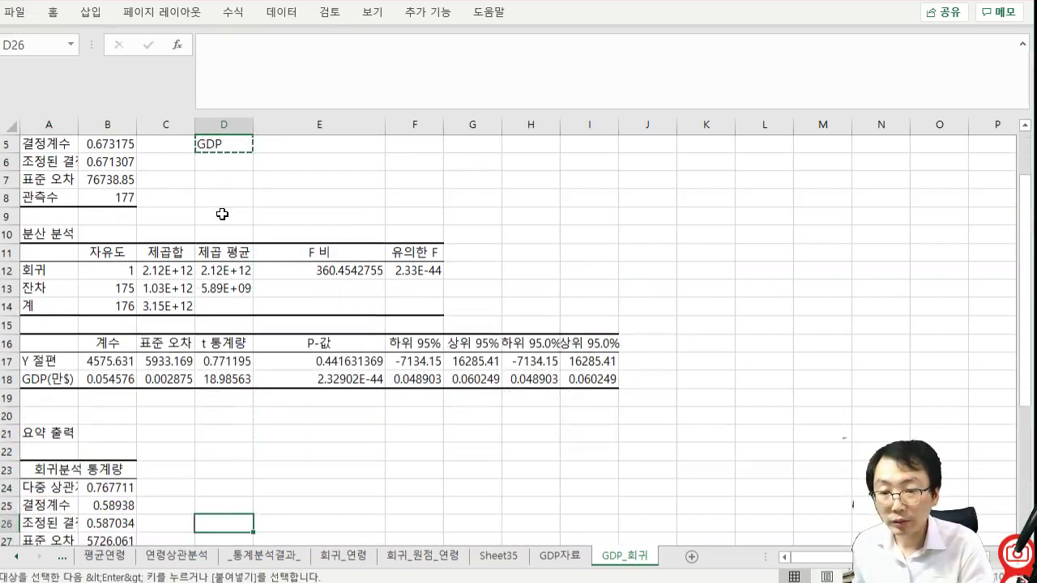
pyautogui.press('Up')
pyautogui.press('Up')
pyautogui.hotkey('ctrl', 'v')
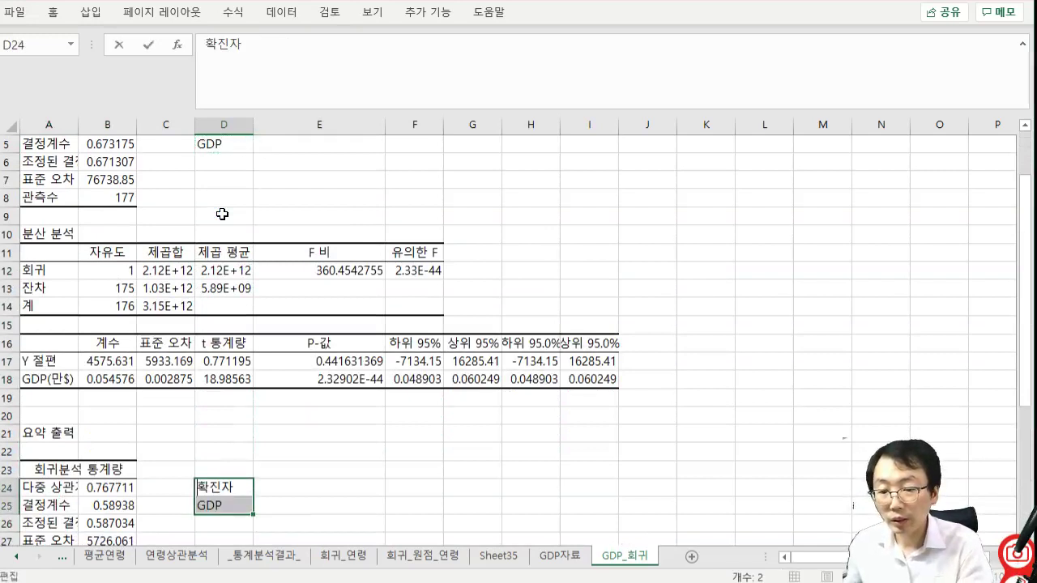
pyautogui.write('자')
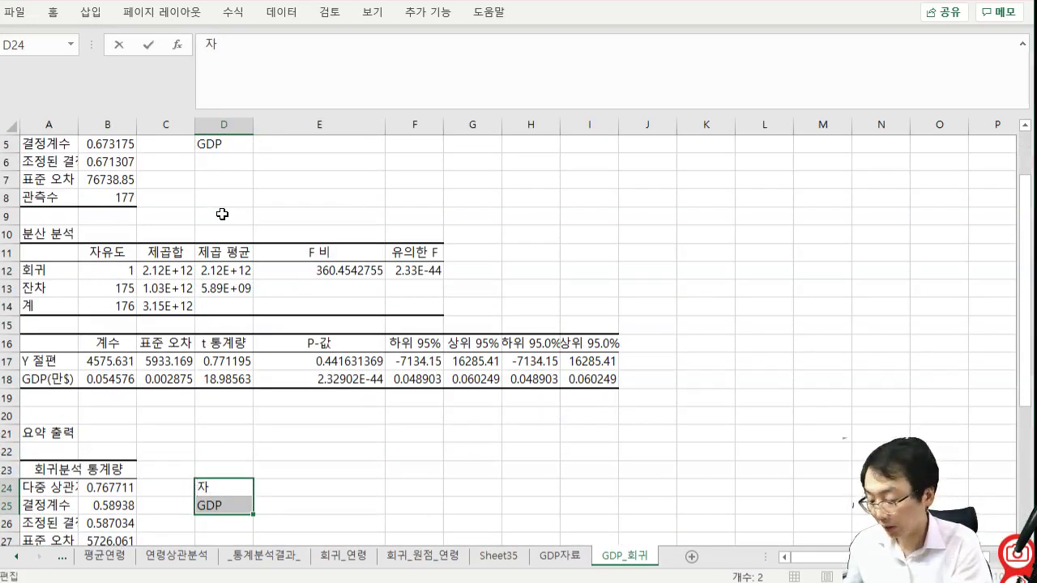
pyautogui.write('사망자')
pyautogui.press('Return')
# - Examine the significance F and GDP coefficient of the deaths regression and compare them with the cases regression above
pyautogui.scroll(-5, 222, 214)
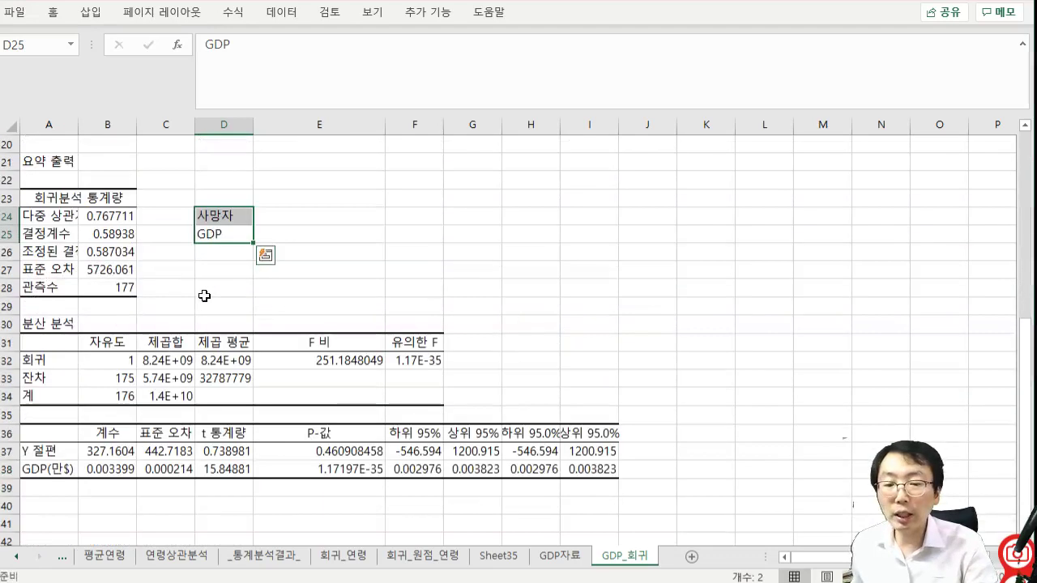
pyautogui.click(421, 366)
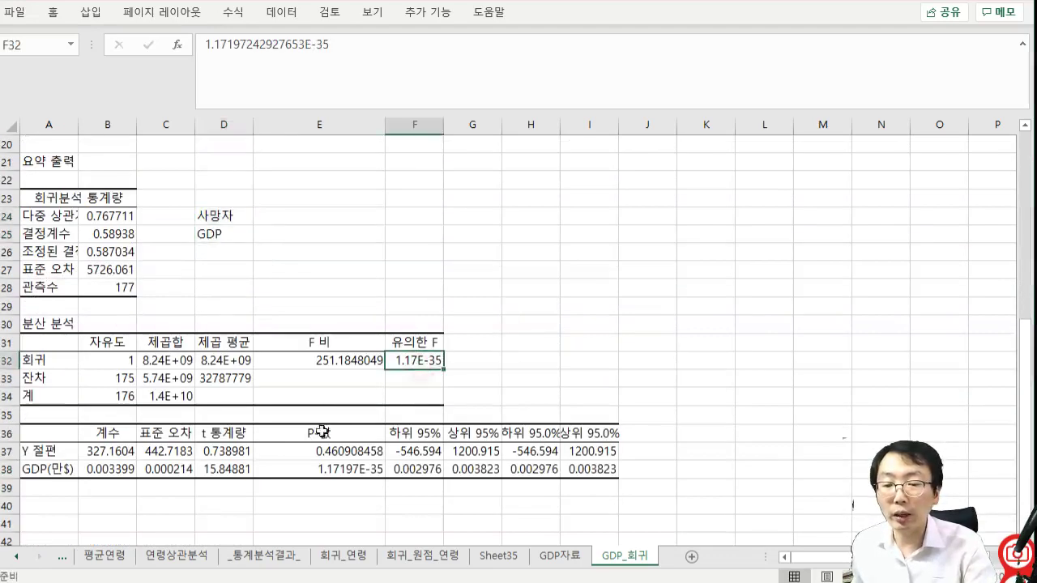
pyautogui.click(99, 470)
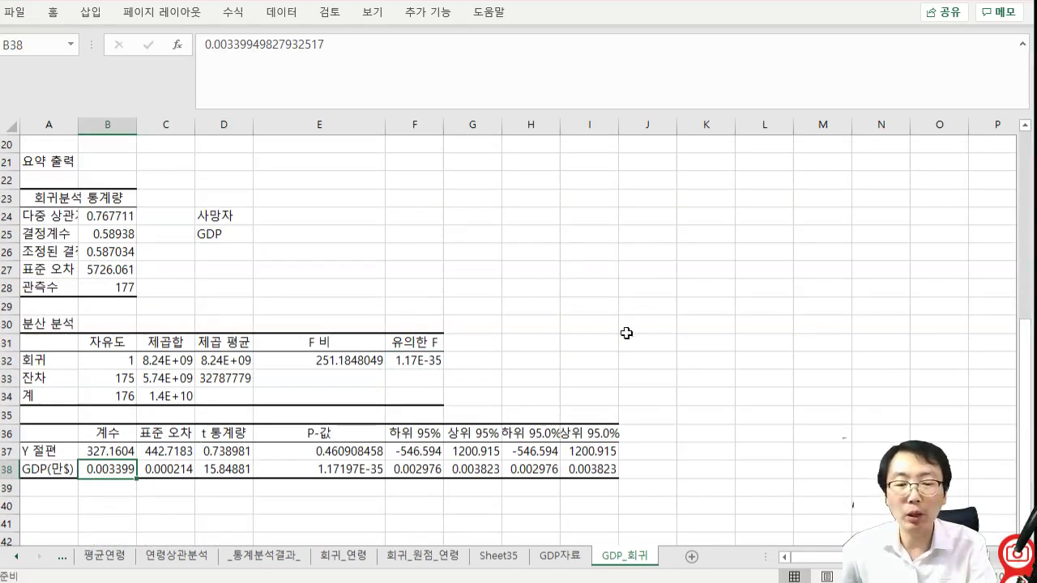
pyautogui.scroll(3, 366, 437)
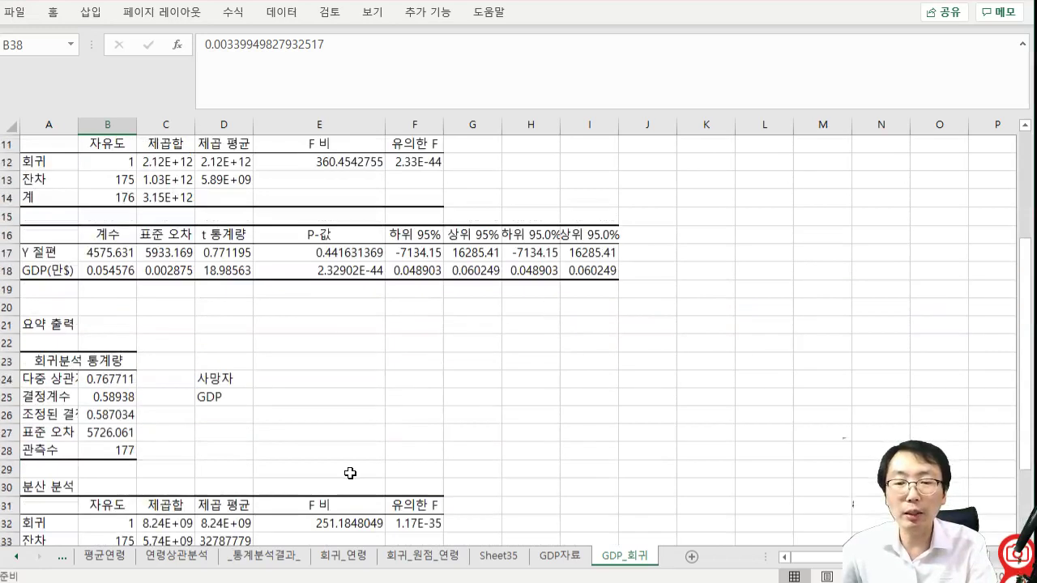
pyautogui.scroll(-2, 350, 473)
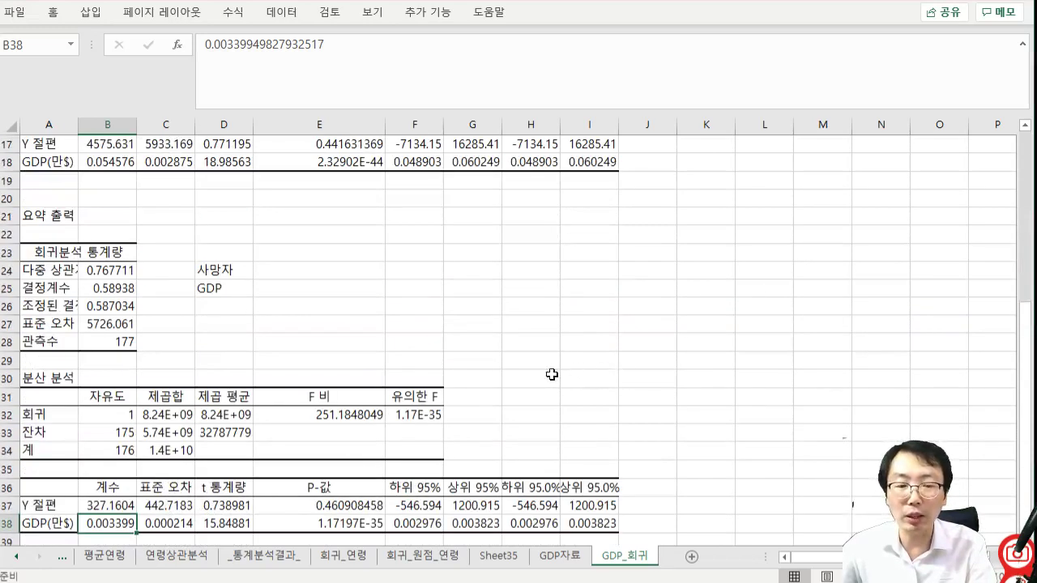
pyautogui.scroll(-1, 632, 339)
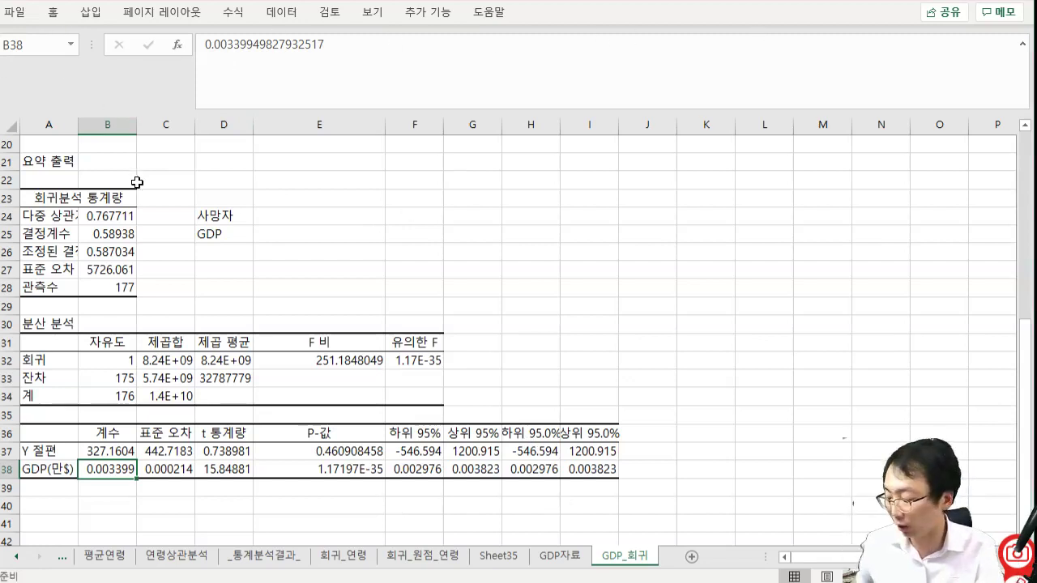
pyautogui.click(723, 343)
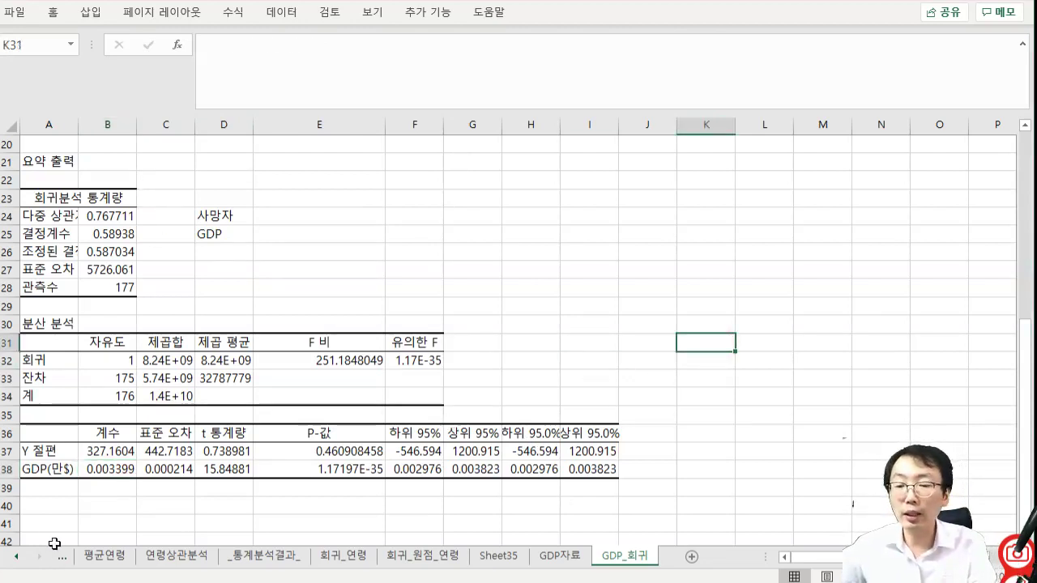
pyautogui.click(17, 557)
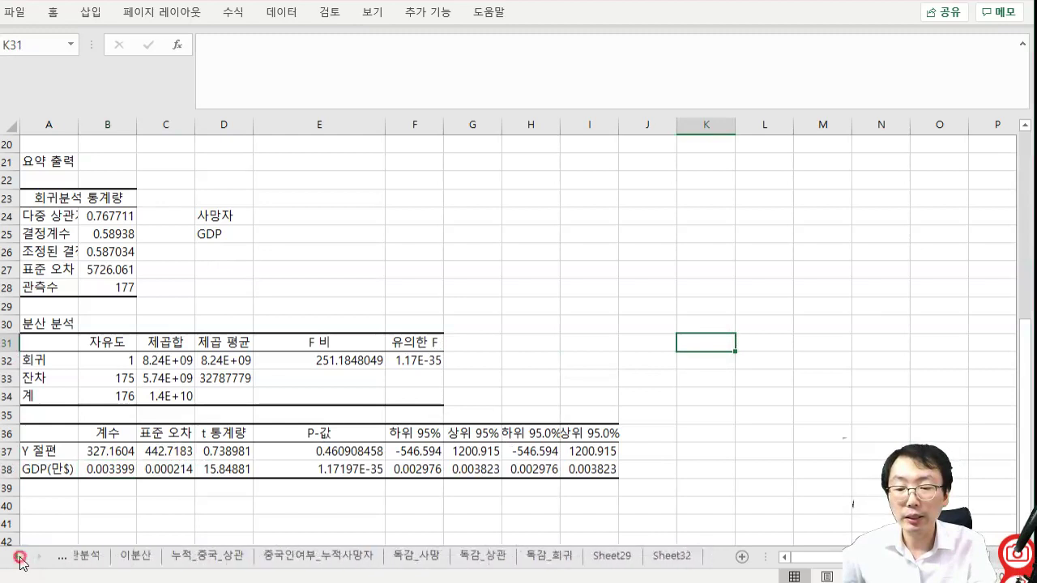
pyautogui.click(20, 558)
pyautogui.click(21, 558)
pyautogui.click(20, 557)
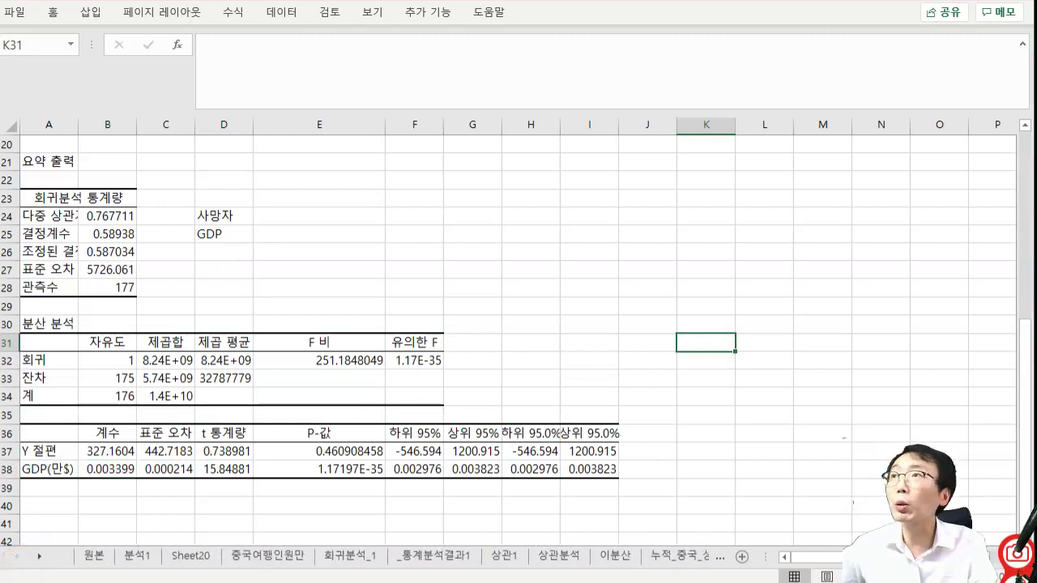
# - Switch to the 통합 문서3 workbook and look through the vitamin D data columns across to 비타민D레벨 and GDP(만$)
pyautogui.moveTo(1, 162); pyautogui.dragTo(737, 40)
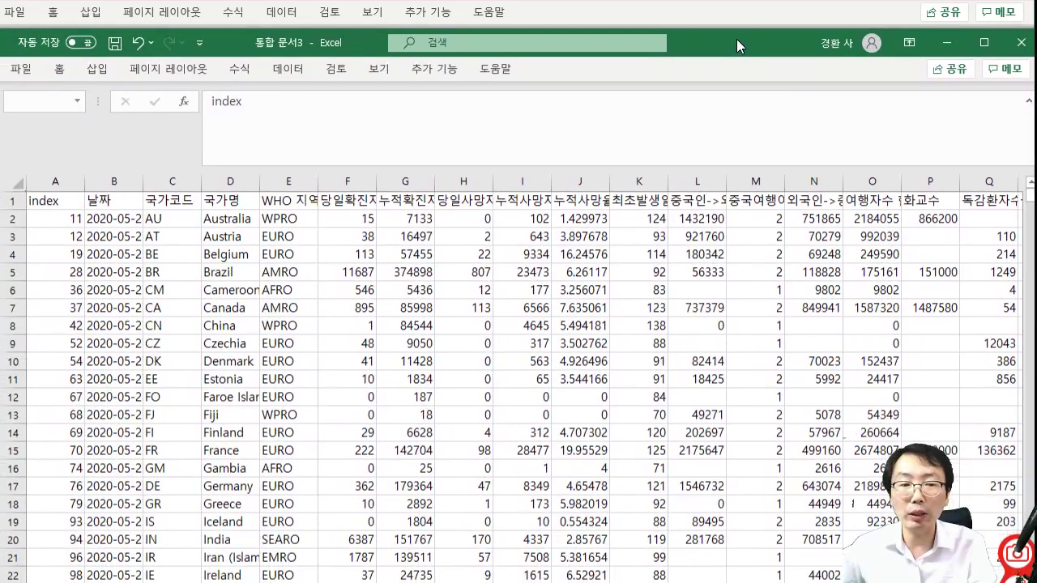
pyautogui.click(716, 359)
pyautogui.press('Right')
pyautogui.press('Right')
pyautogui.press('Right')
pyautogui.press('Right')
pyautogui.press('Right')
pyautogui.press('Right')
pyautogui.press('Right')
pyautogui.press('Right')
pyautogui.press('Right')
pyautogui.press('Right')
pyautogui.press('Right')
pyautogui.press('Right')
pyautogui.press('Right')
pyautogui.press('Right')
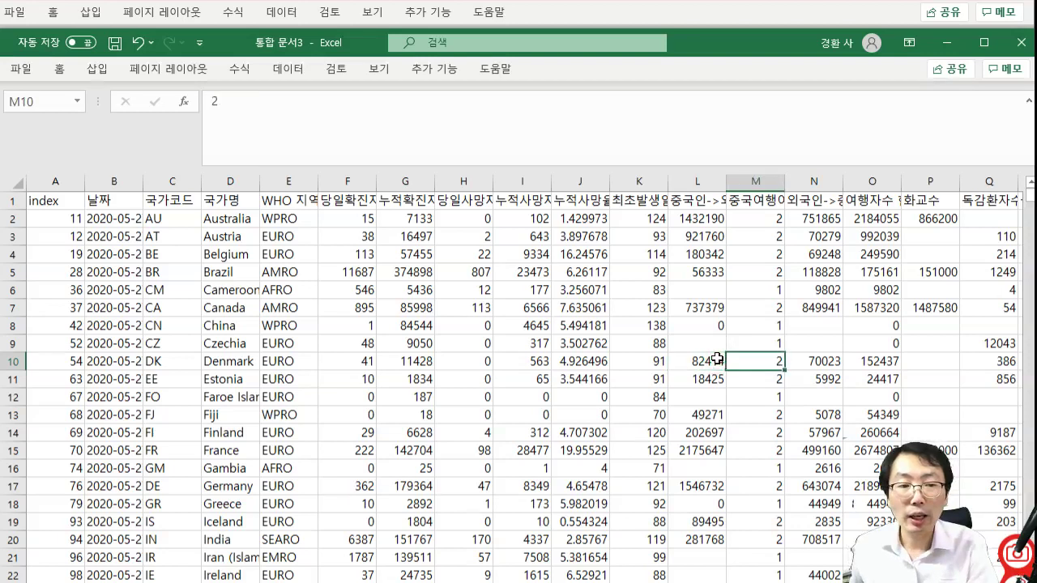
pyautogui.press('Left')
pyautogui.press('Left')
pyautogui.press('Left')
pyautogui.press('Left')
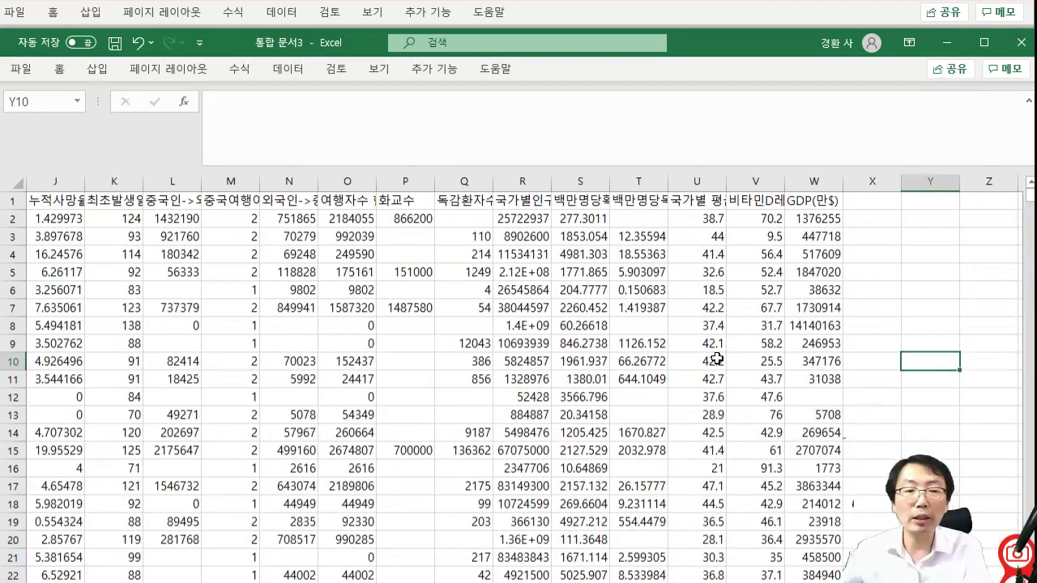
pyautogui.hotkey('ctrl', 'Up')
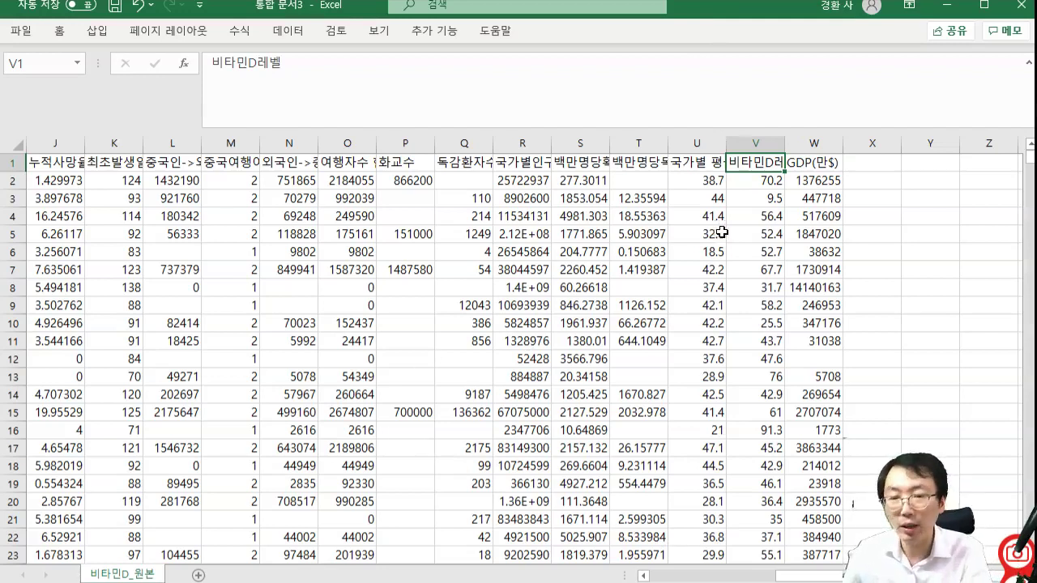
# - Freeze the panes of the 비타민D_원본 sheet at cell E2, fixing the header row and columns A to D
pyautogui.hotkey('ctrl', 'Home')
pyautogui.press('Right')
pyautogui.press('Right')
pyautogui.press('Right')
pyautogui.press('Right')
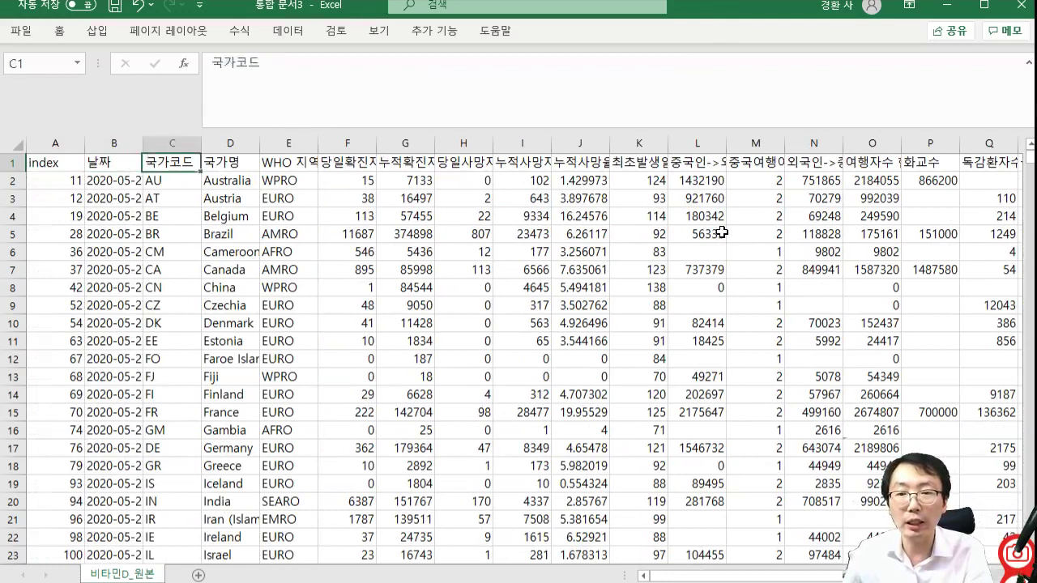
pyautogui.press('Down')
pyautogui.hotkey('alt', 'w')
pyautogui.press('f')
pyautogui.press('f')
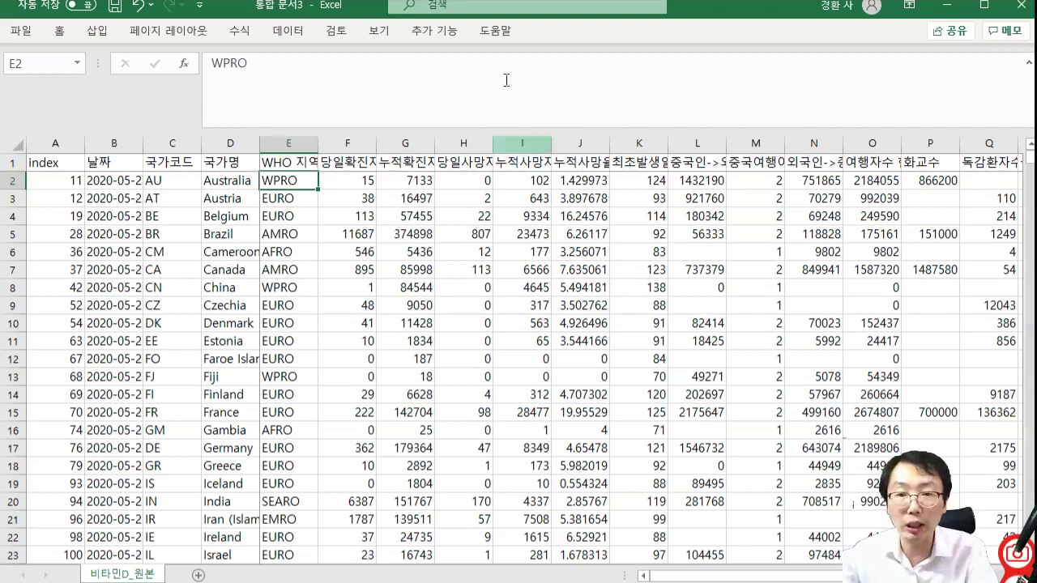
# - Start a two-sample t-test on the 비타민D_원본 data using advanced input, with 중국여행여부 as the independent (grouping) variable
pyautogui.click(450, 32)
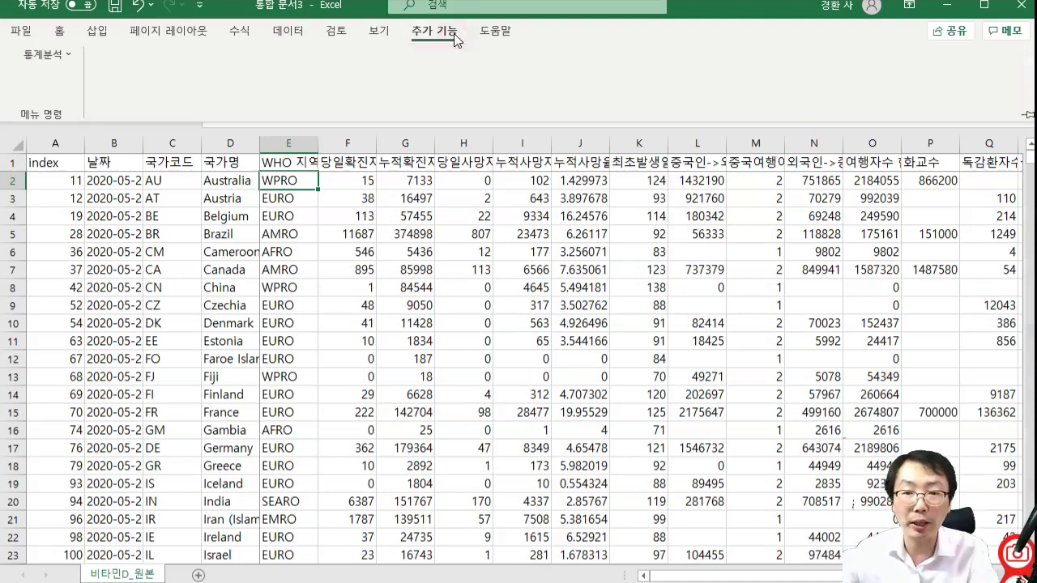
pyautogui.click(46, 55)
pyautogui.moveTo(73, 152)
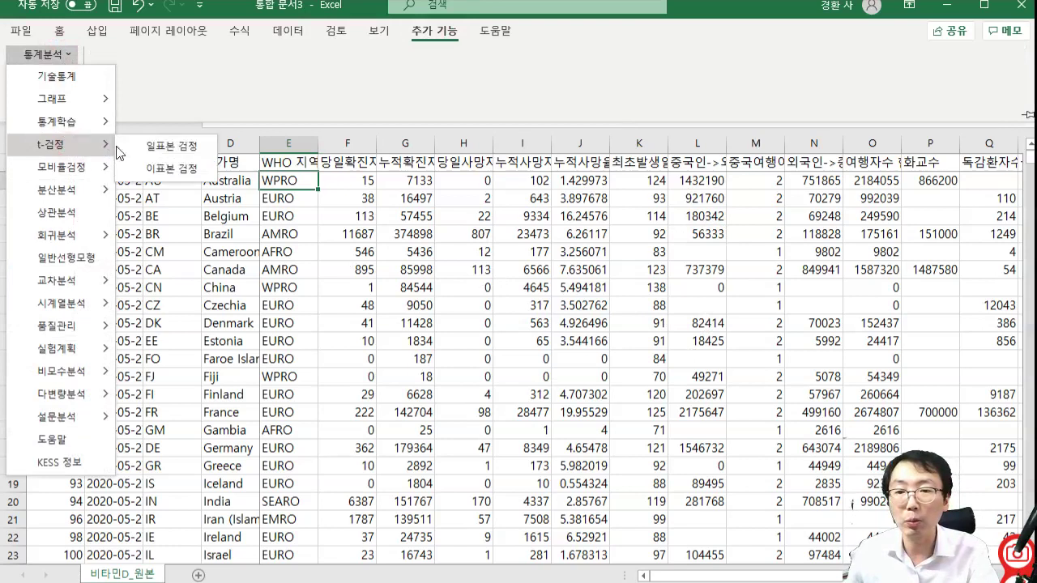
pyautogui.click(164, 171)
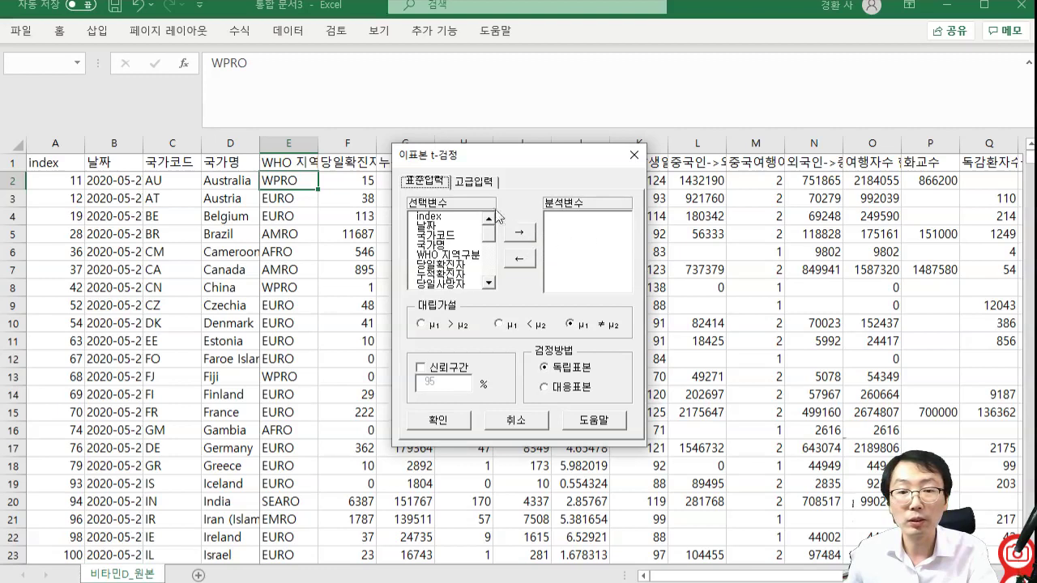
pyautogui.click(474, 180)
pyautogui.click(490, 243)
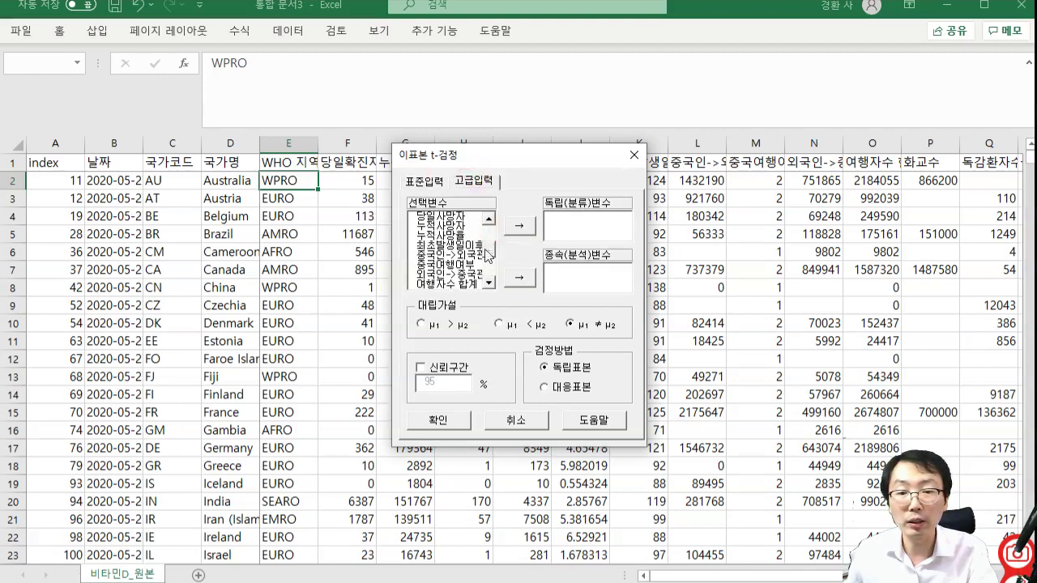
pyautogui.click(461, 265)
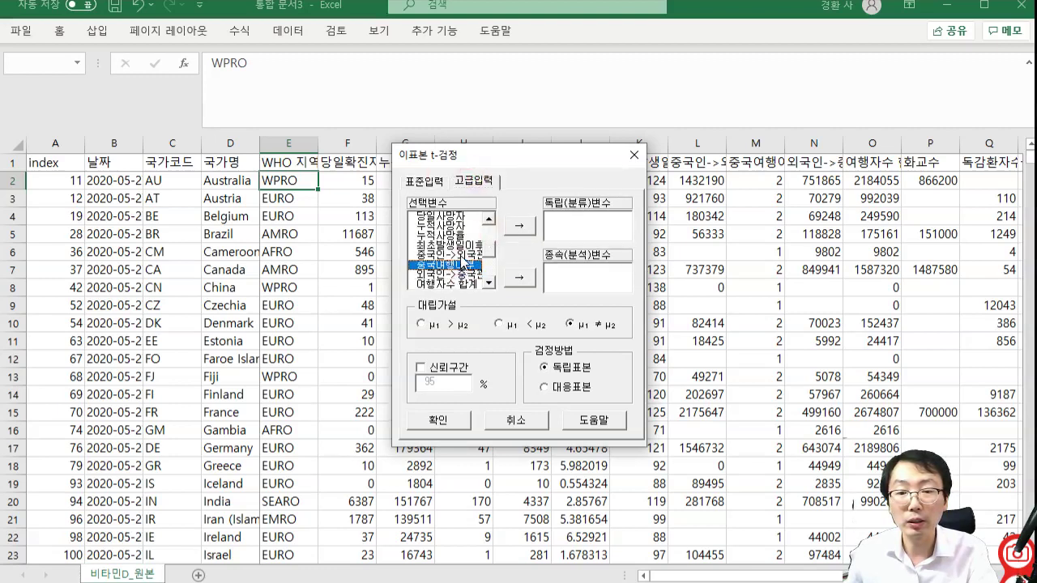
pyautogui.click(488, 220)
pyautogui.click(489, 221)
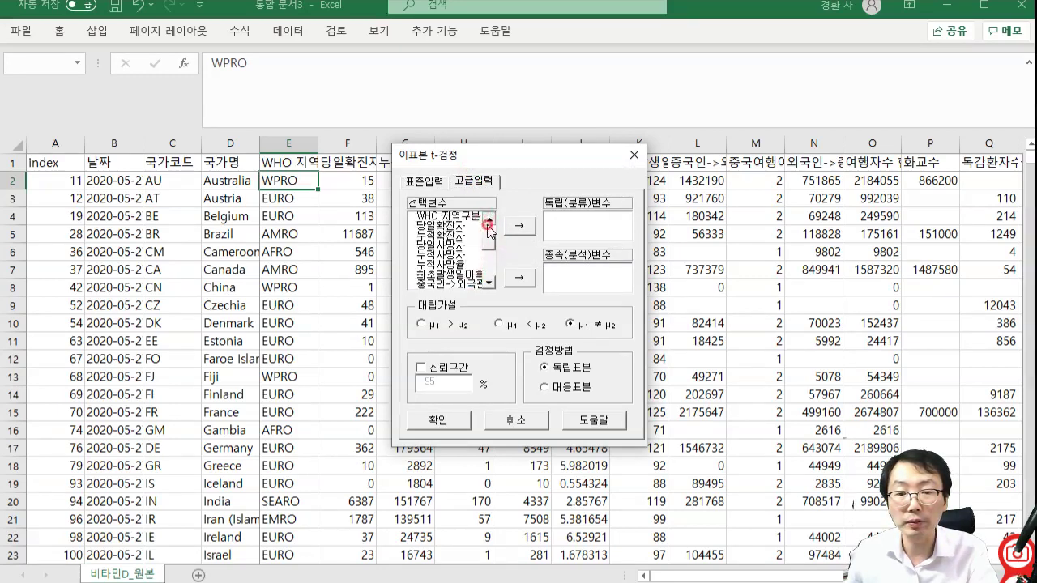
pyautogui.click(488, 221)
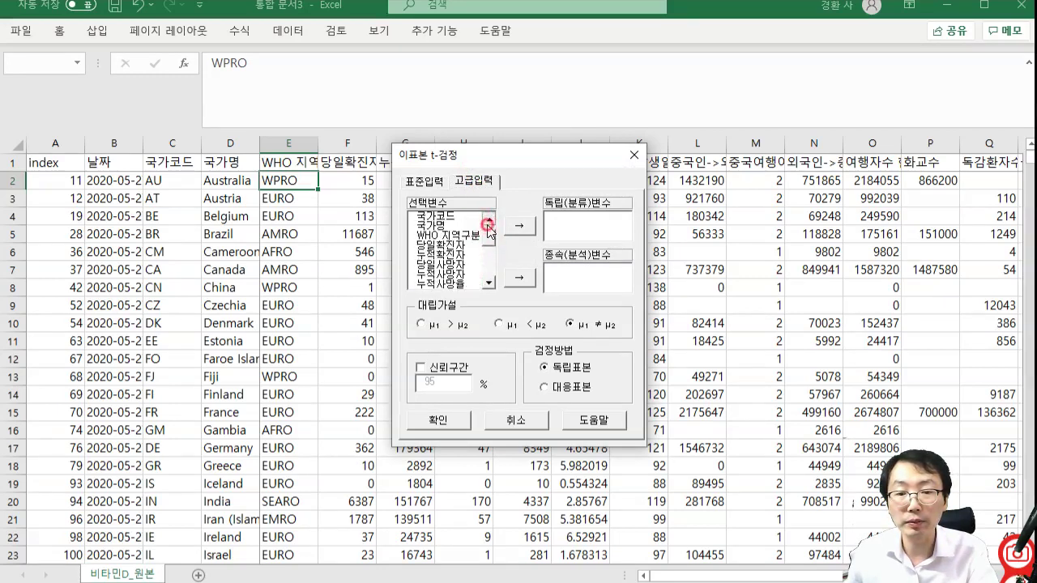
pyautogui.click(488, 282)
pyautogui.click(489, 282)
pyautogui.click(489, 282)
pyautogui.click(489, 282)
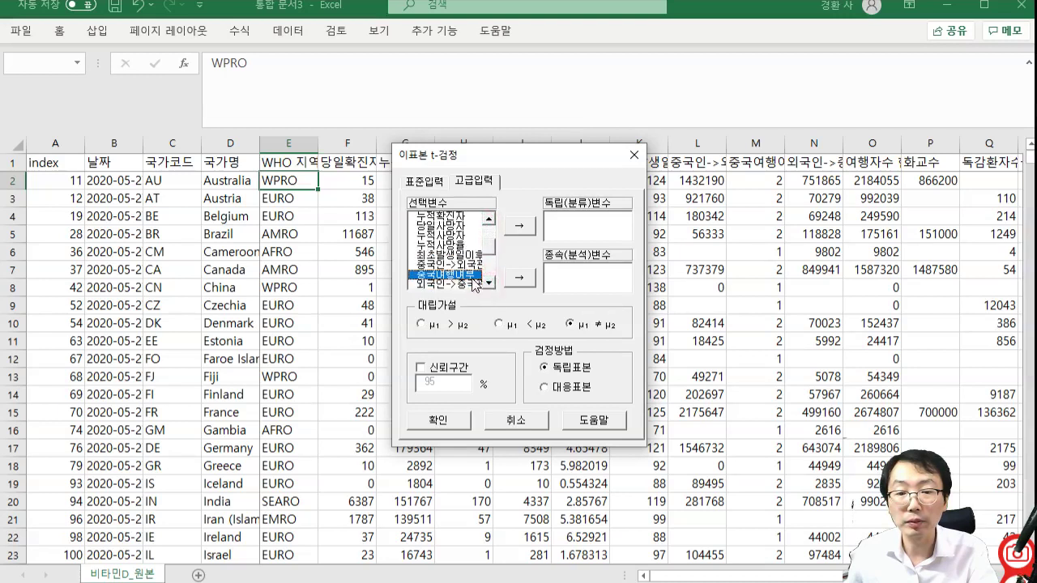
pyautogui.click(518, 227)
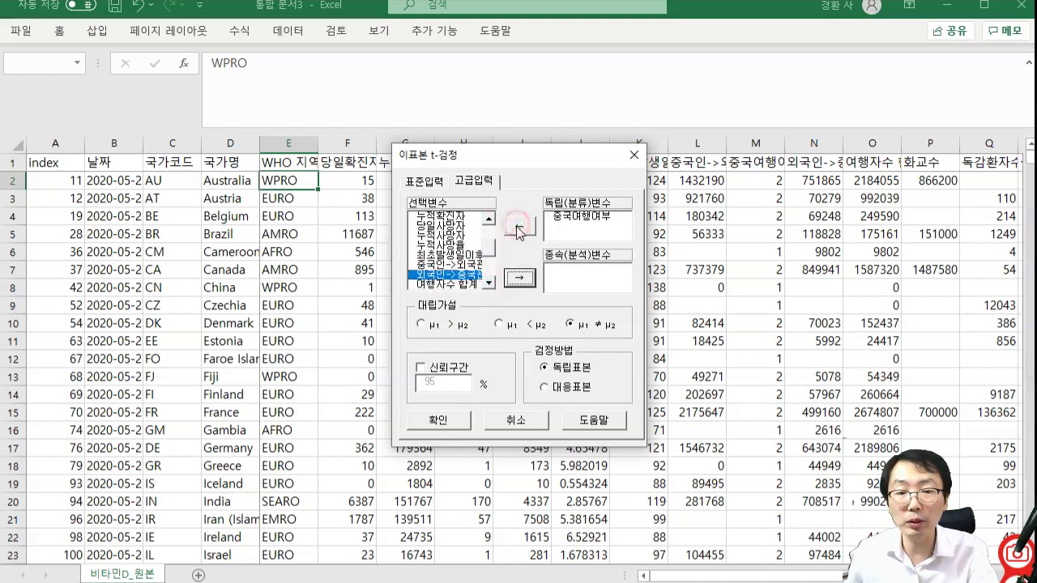
pyautogui.click(466, 235)
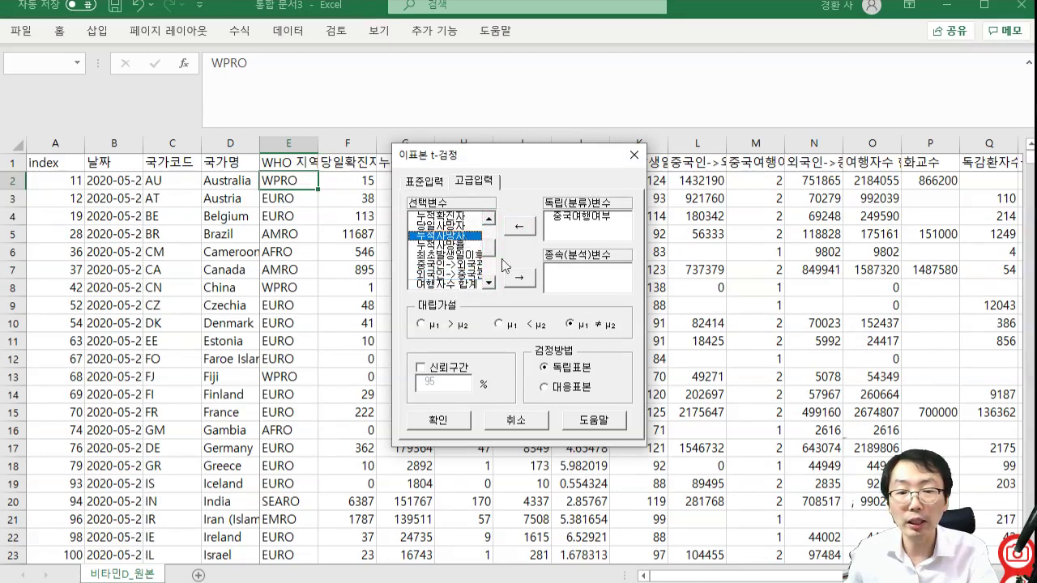
pyautogui.click(519, 278)
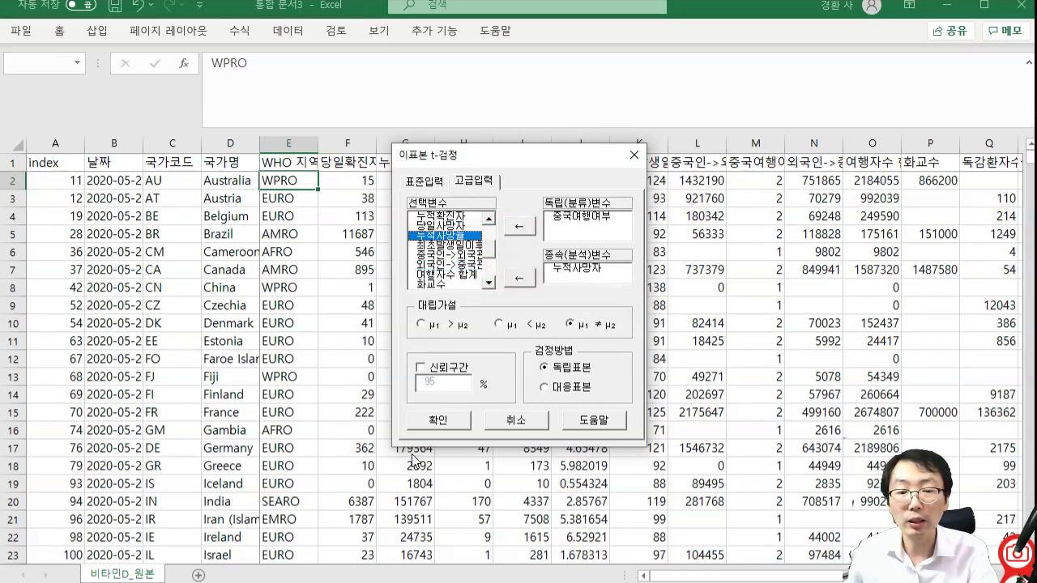
pyautogui.click(576, 271)
pyautogui.click(519, 278)
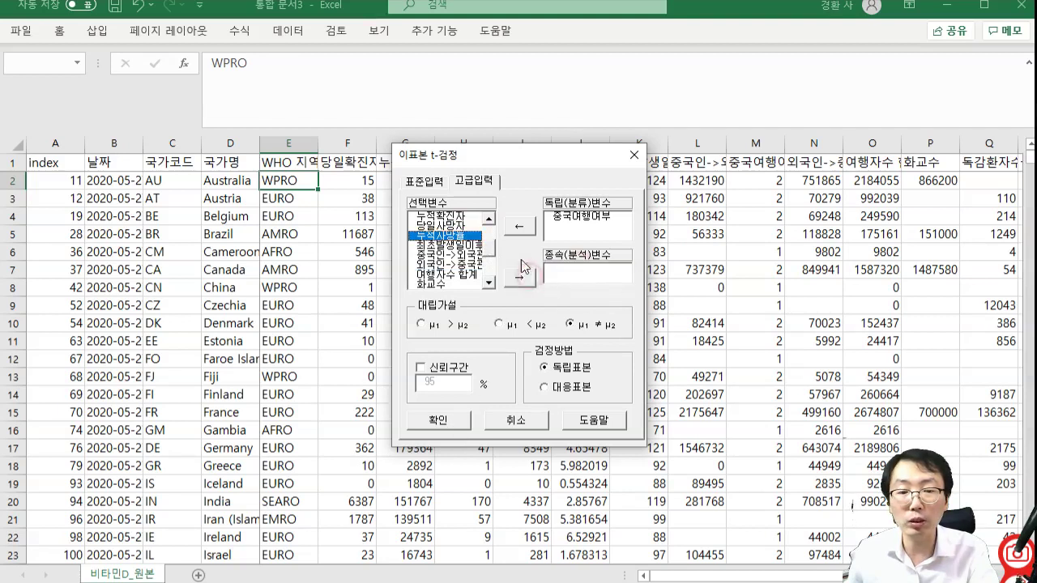
# - Set 누적확진자 as the dependent variable and run the independent-samples t-test
pyautogui.click(489, 217)
pyautogui.click(489, 217)
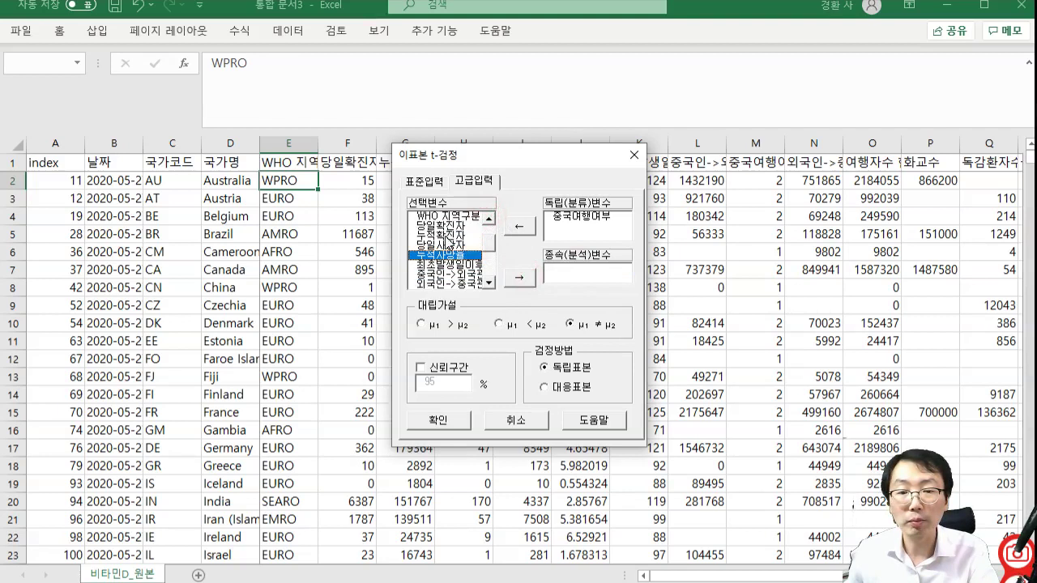
pyautogui.click(445, 235)
pyautogui.click(516, 277)
pyautogui.click(450, 424)
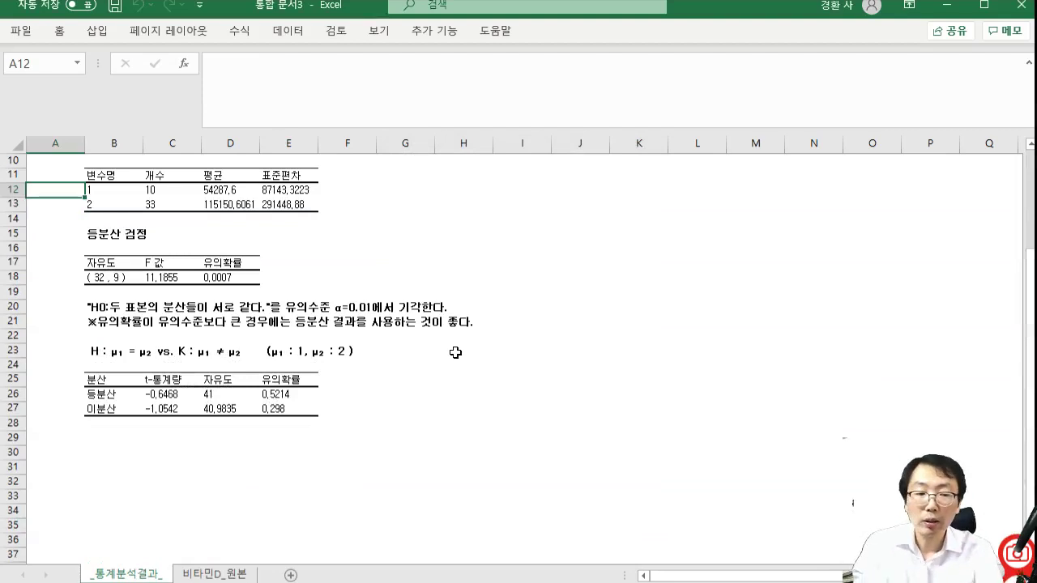
# - Check the unequal-variance p-value, move the _통계분석결과_ sheet after 비타민D_원본, and return to the data sheet
pyautogui.click(296, 407)
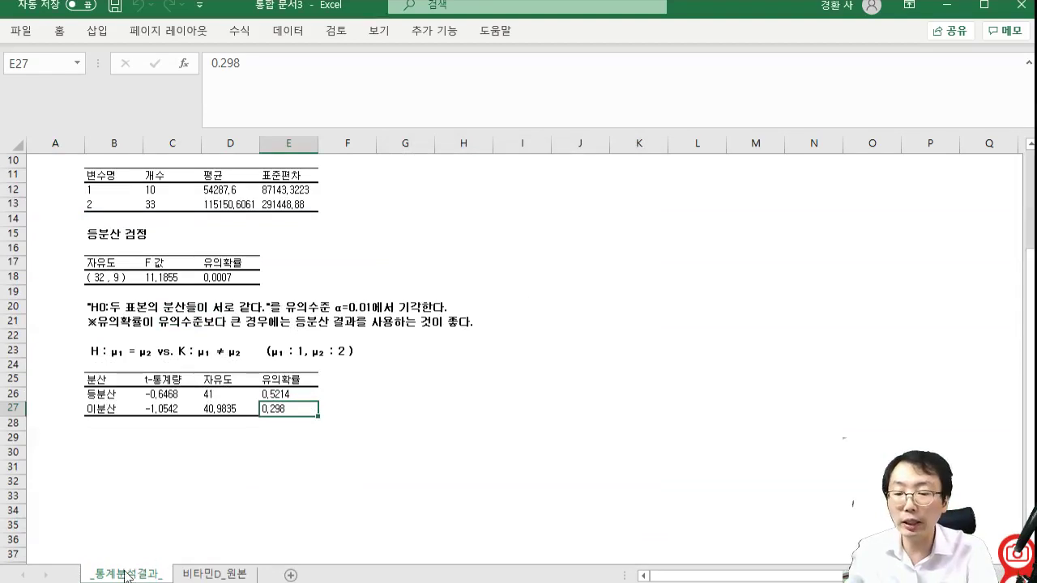
pyautogui.moveTo(126, 575); pyautogui.dragTo(266, 575)
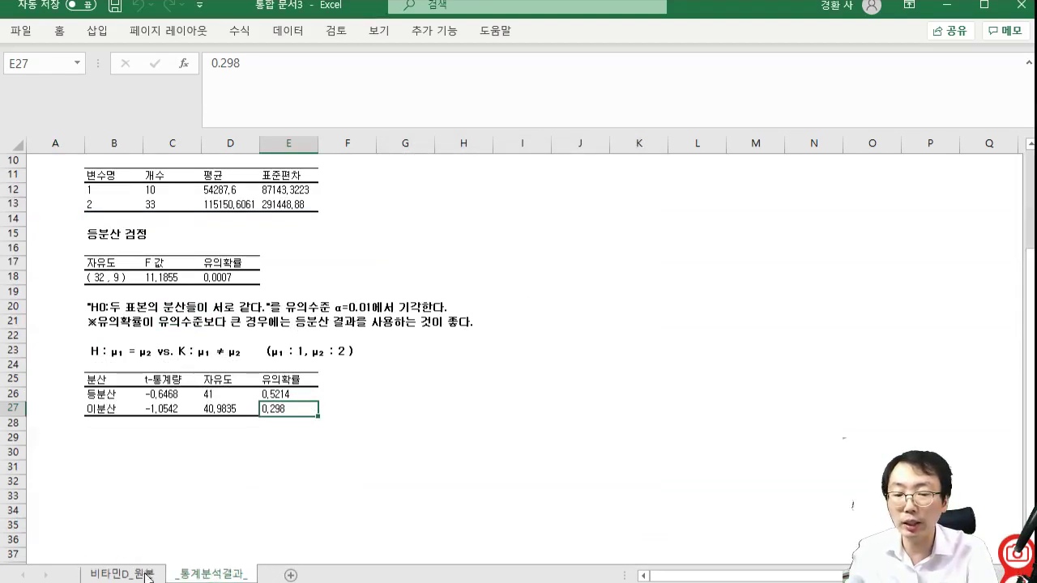
pyautogui.click(147, 575)
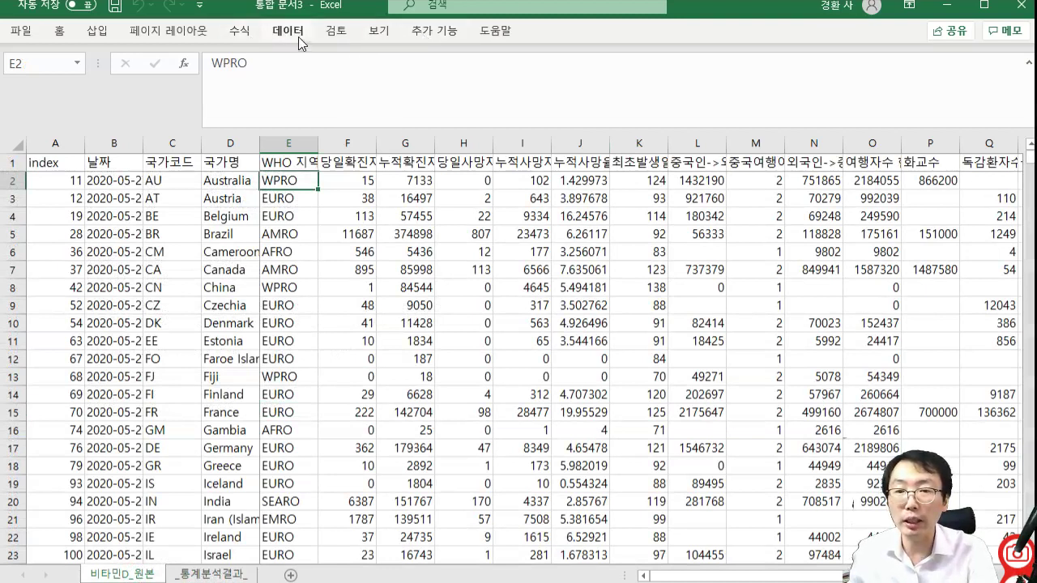
# - Start another two-sample t-test using advanced input, with 누적사망자 as the dependent variable
pyautogui.click(434, 31)
pyautogui.click(63, 54)
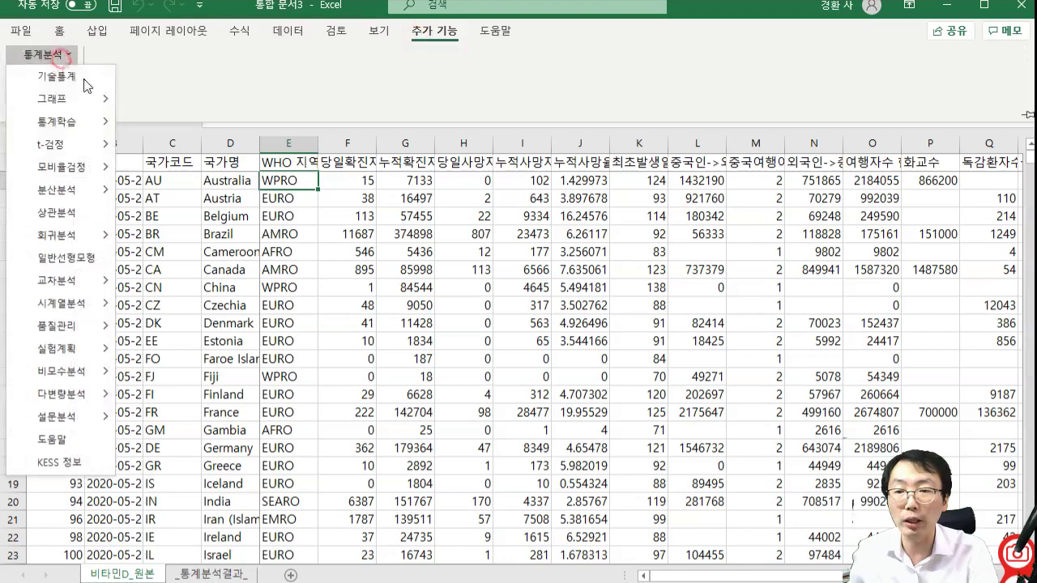
pyautogui.moveTo(77, 144)
pyautogui.click(170, 163)
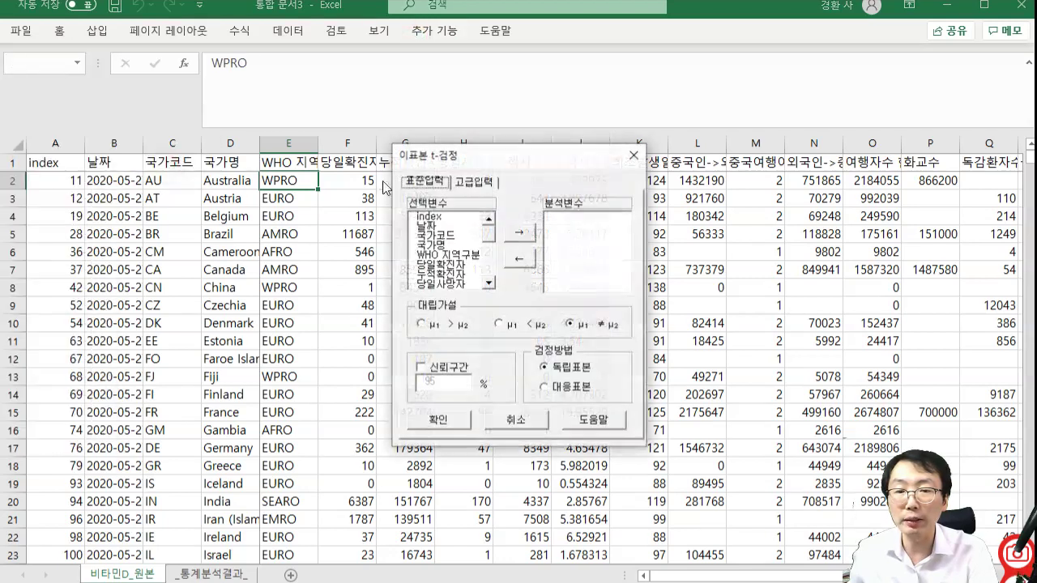
pyautogui.click(477, 181)
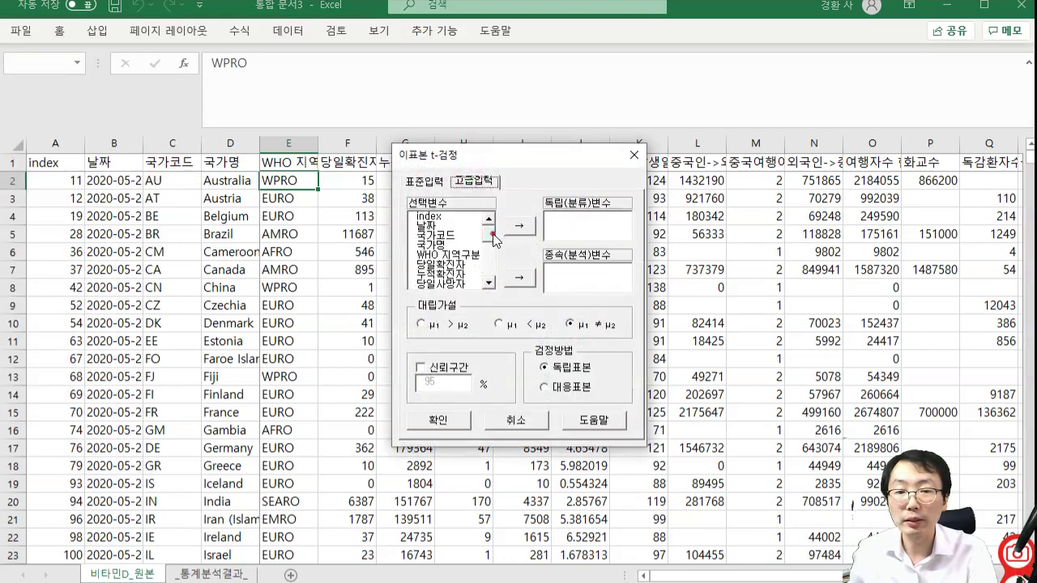
pyautogui.moveTo(493, 235); pyautogui.dragTo(486, 281)
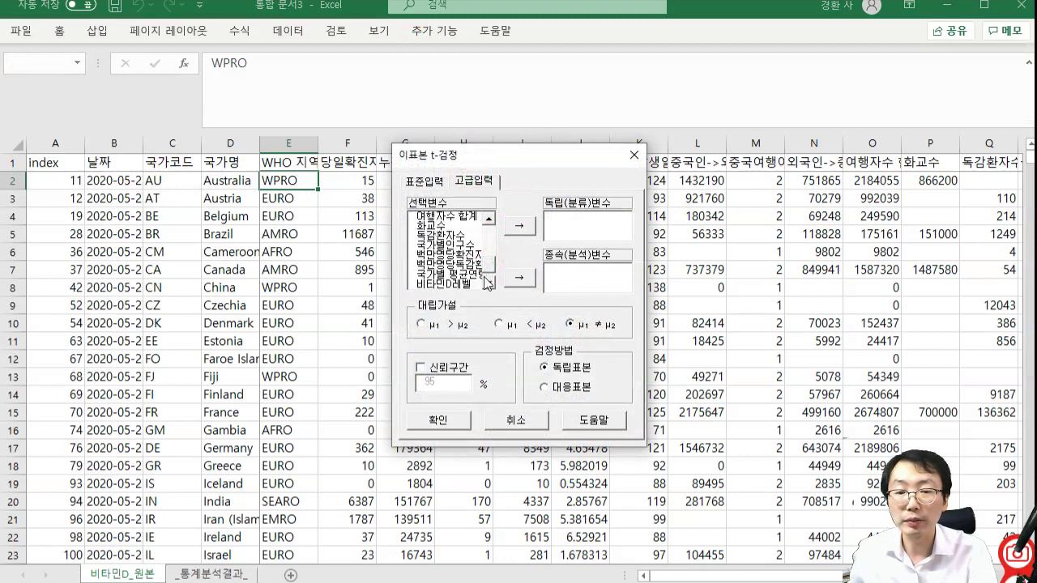
pyautogui.click(485, 284)
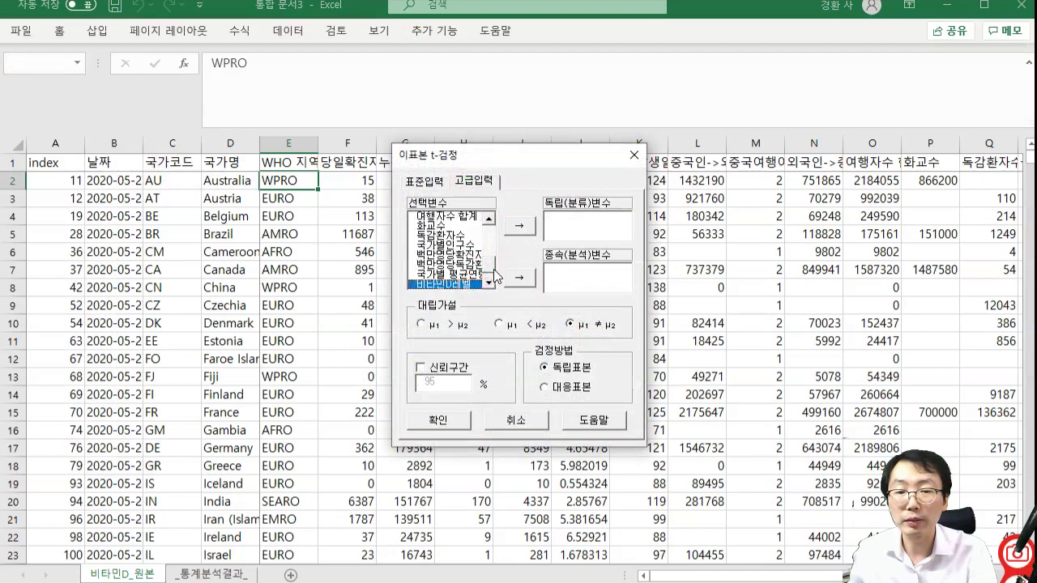
pyautogui.click(489, 245)
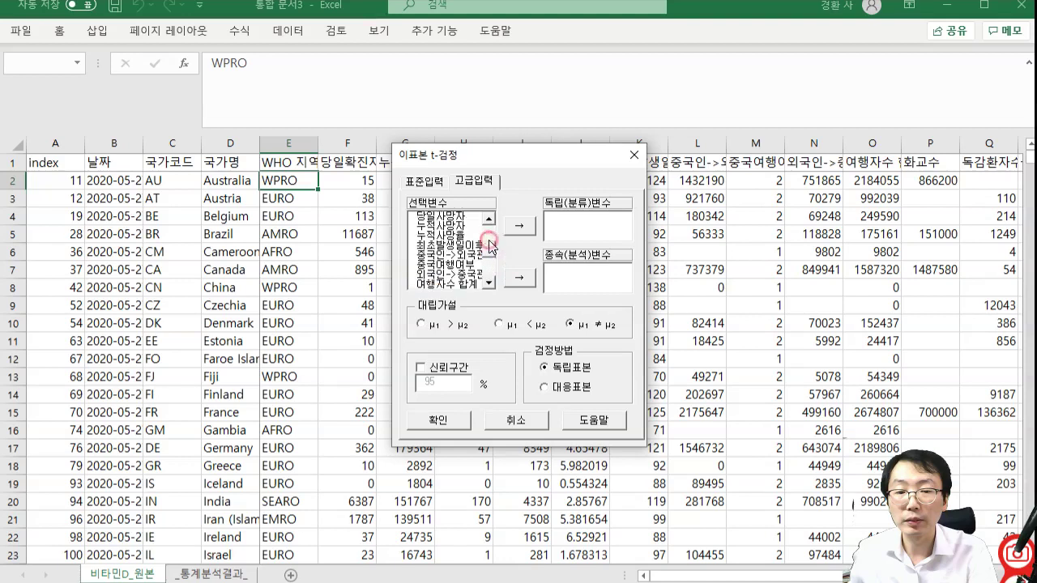
pyautogui.click(458, 226)
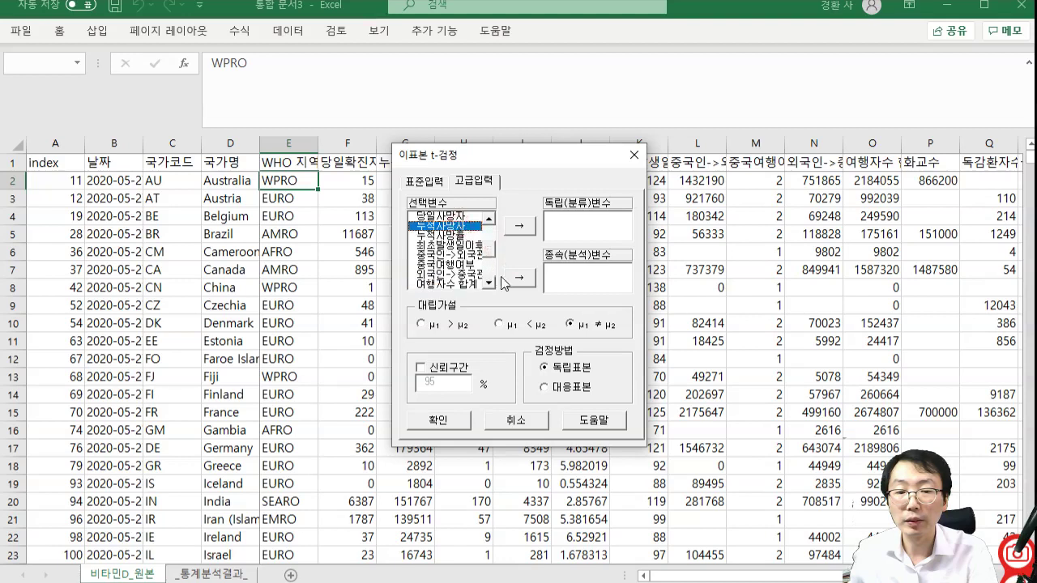
pyautogui.click(517, 279)
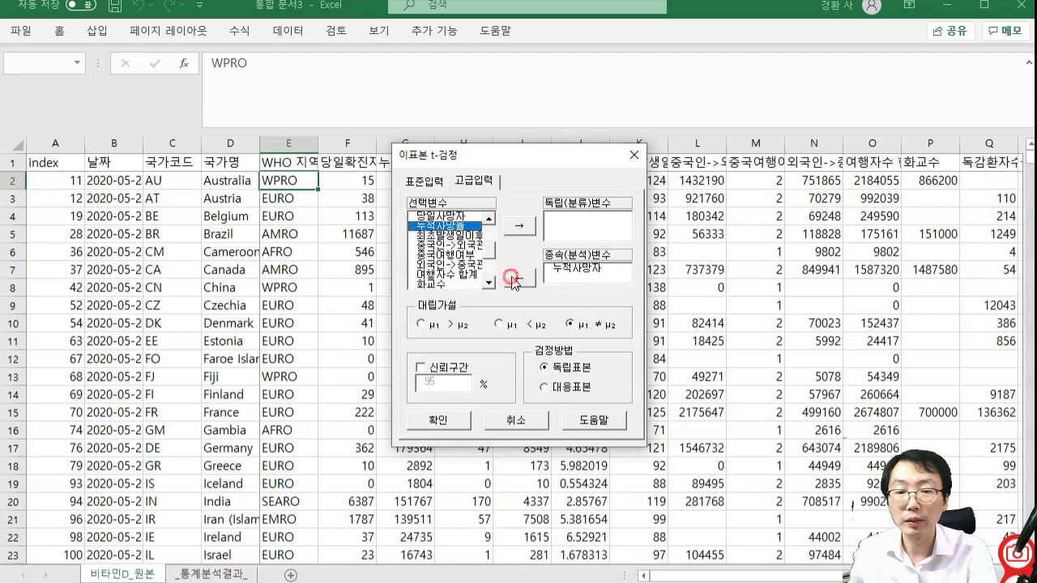
# - Set 중국여행여부 as the grouping variable and run the independent-samples t-test
pyautogui.click(464, 254)
pyautogui.click(518, 227)
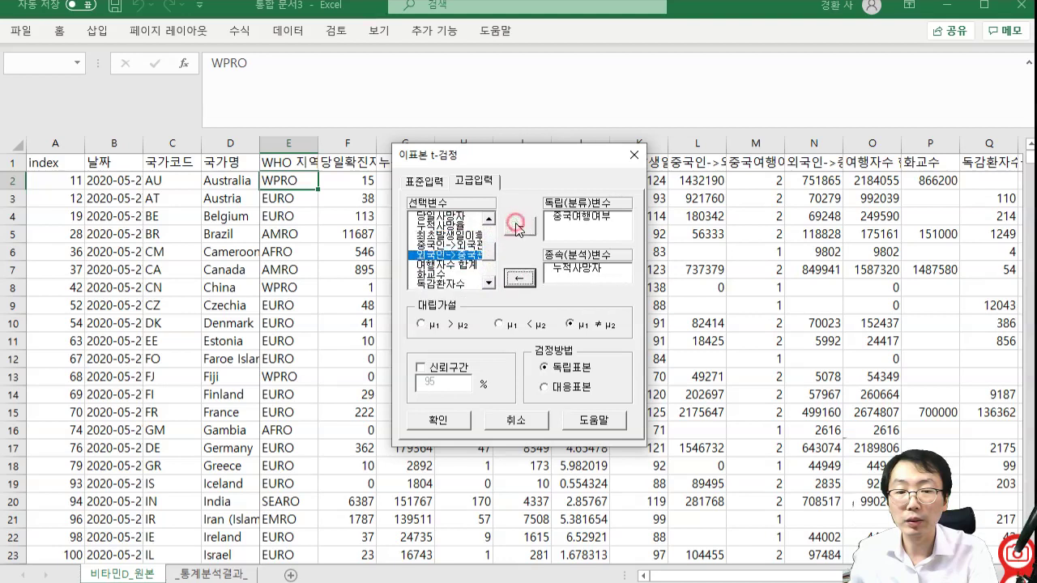
pyautogui.click(441, 423)
# - Label the second t-test result by entering 누적사망자 in cell F38 beside its summary table
pyautogui.click(429, 365)
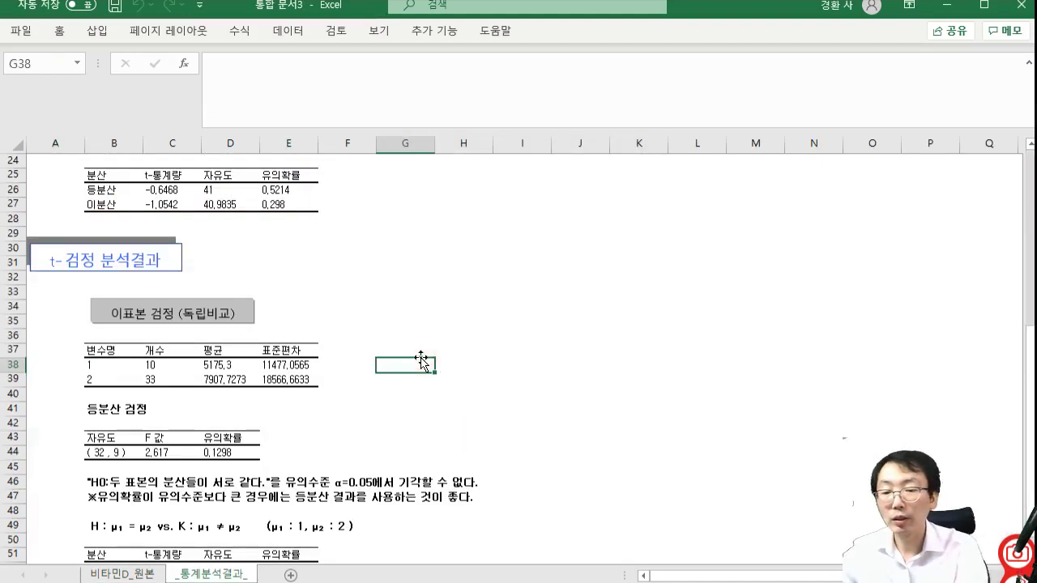
pyautogui.press('Left')
pyautogui.write('누적')
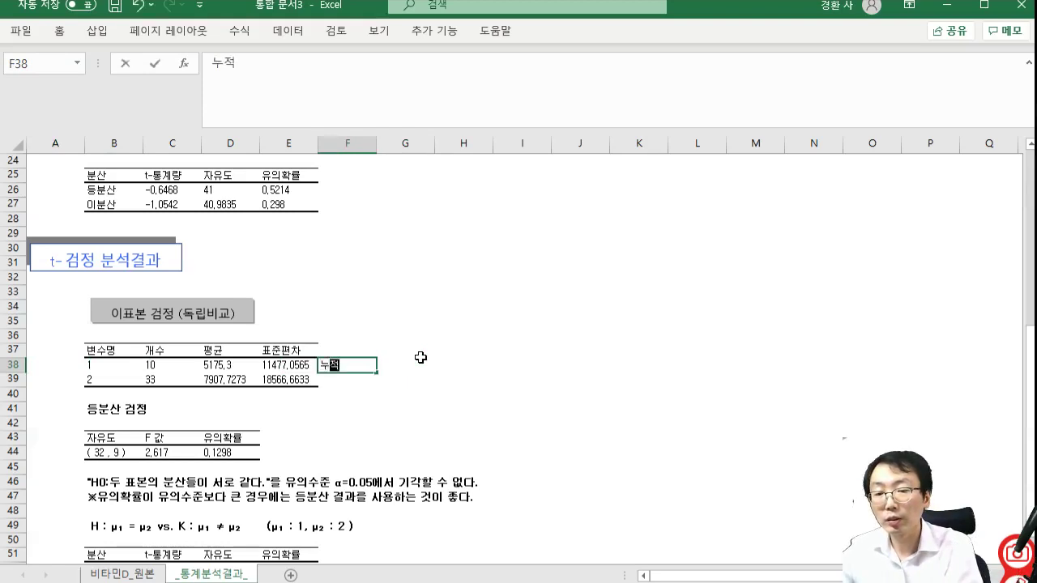
pyautogui.write('사망자')
pyautogui.press('Return')
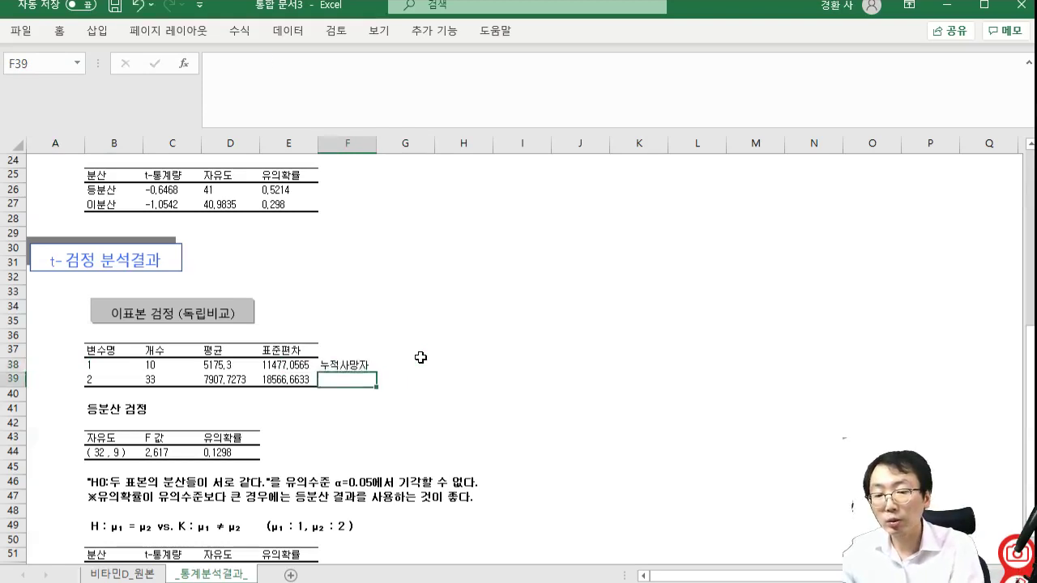
# - Copy the 누적사망자 label to F12 beside the first t-test result and change the copy to 누적확진자
pyautogui.press('Up')
pyautogui.hotkey('ctrl', 'c')
pyautogui.scroll(2, 421, 358)
pyautogui.scroll(6, 421, 357)
pyautogui.click(347, 321)
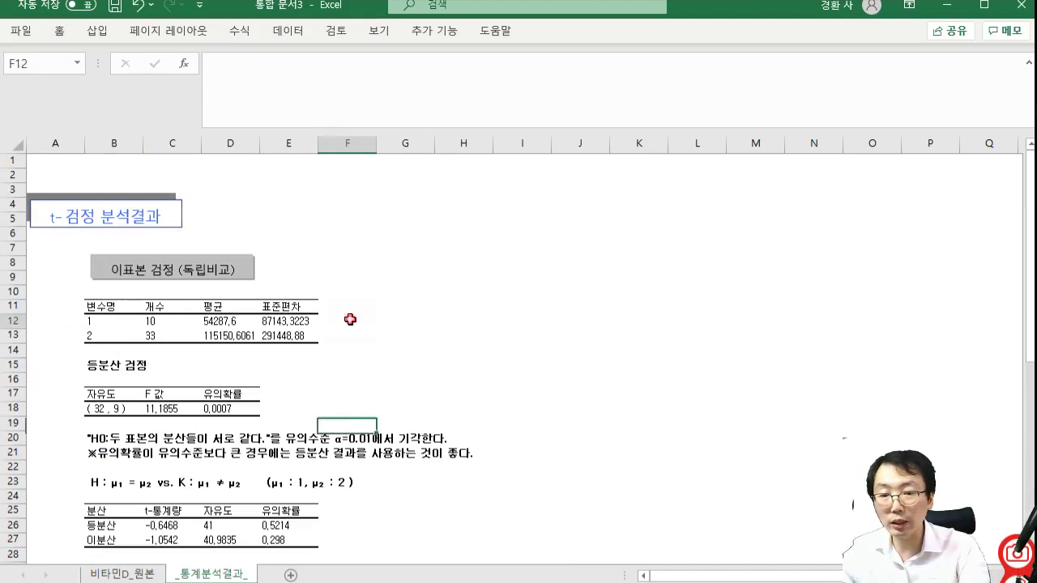
pyautogui.hotkey('ctrl', 'v')
pyautogui.press('F2')
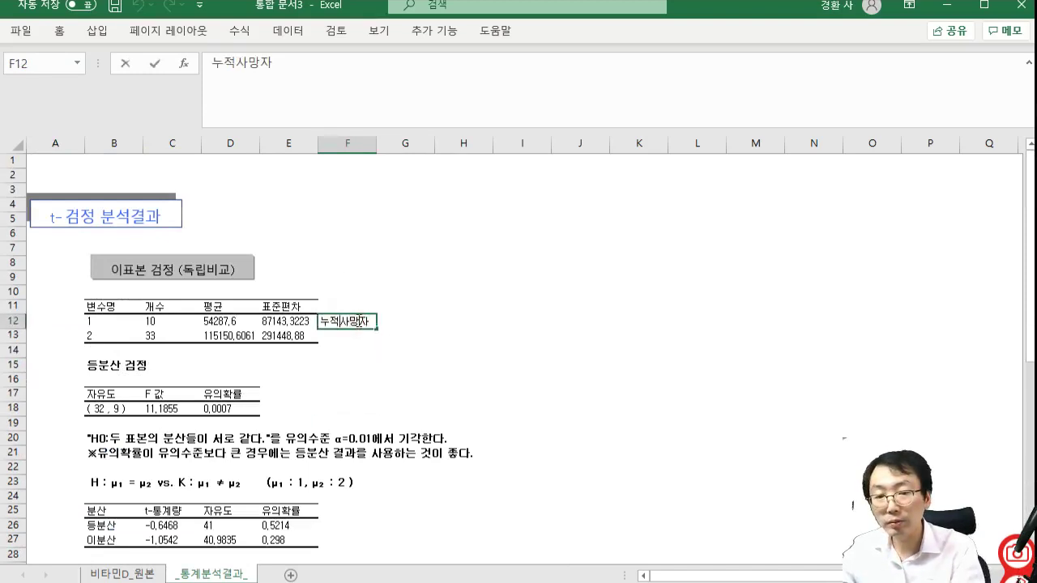
pyautogui.press('Delete')
pyautogui.press('Delete')
pyautogui.press('Delete')
pyautogui.write('확지')
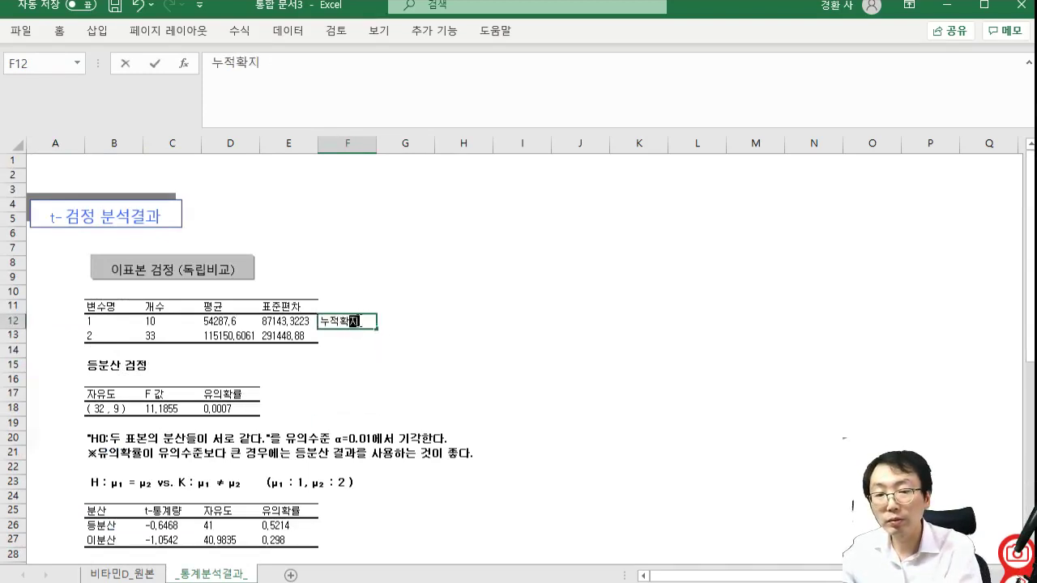
pyautogui.write('자')
pyautogui.press('Return')
# - Enter the grouping label 방문여부 in cell F11, directly above the 누적확진자 label
pyautogui.press('Left')
pyautogui.press('Left')
pyautogui.press('Left')
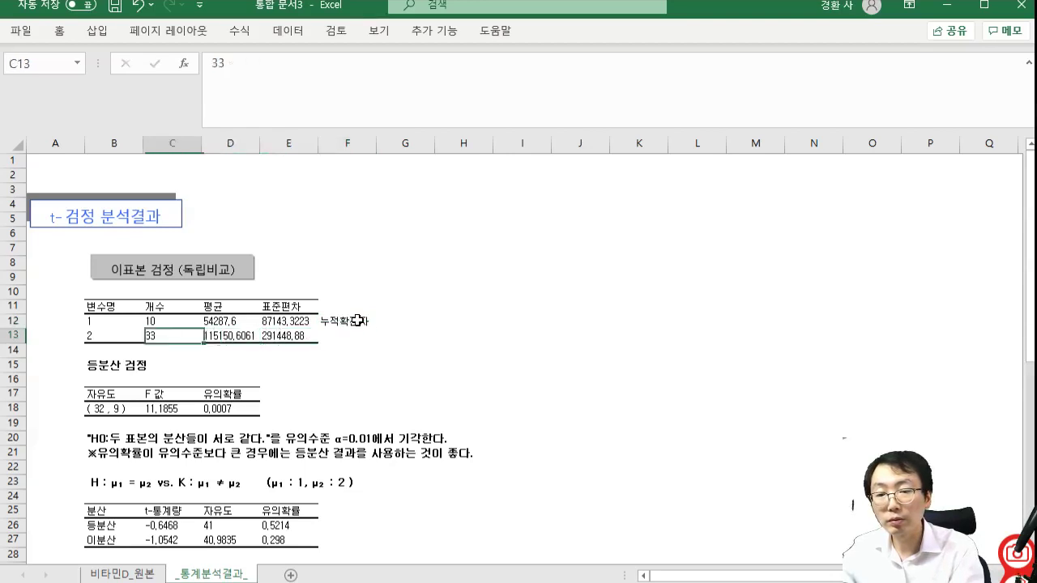
pyautogui.press('Right')
pyautogui.press('Right')
pyautogui.press('Right')
pyautogui.press('Right')
pyautogui.press('Up')
pyautogui.press('Up')
pyautogui.press('Left')
pyautogui.write('방문')
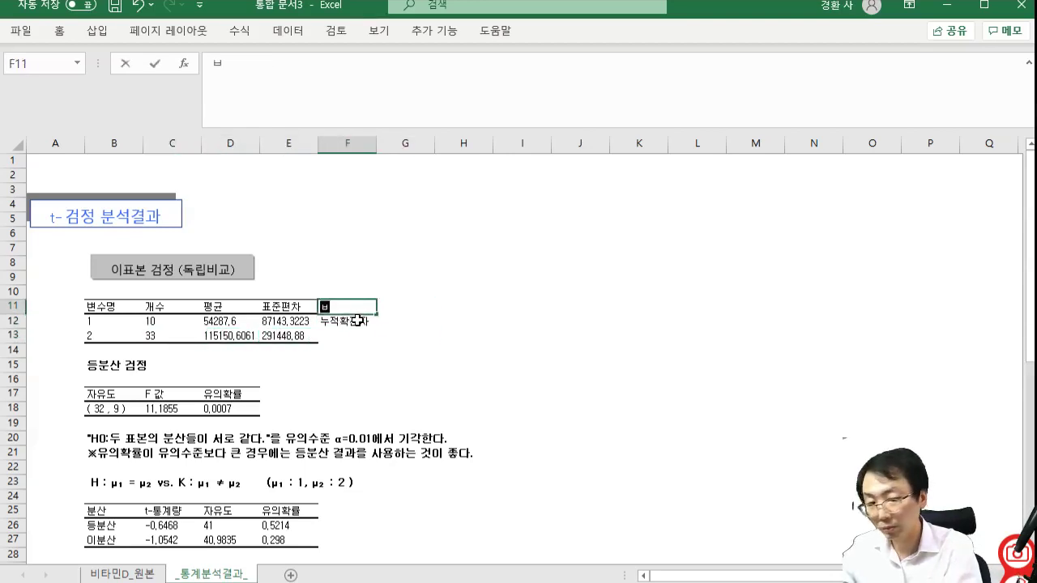
pyautogui.write('여부')
pyautogui.press('Return')
pyautogui.press('Up')
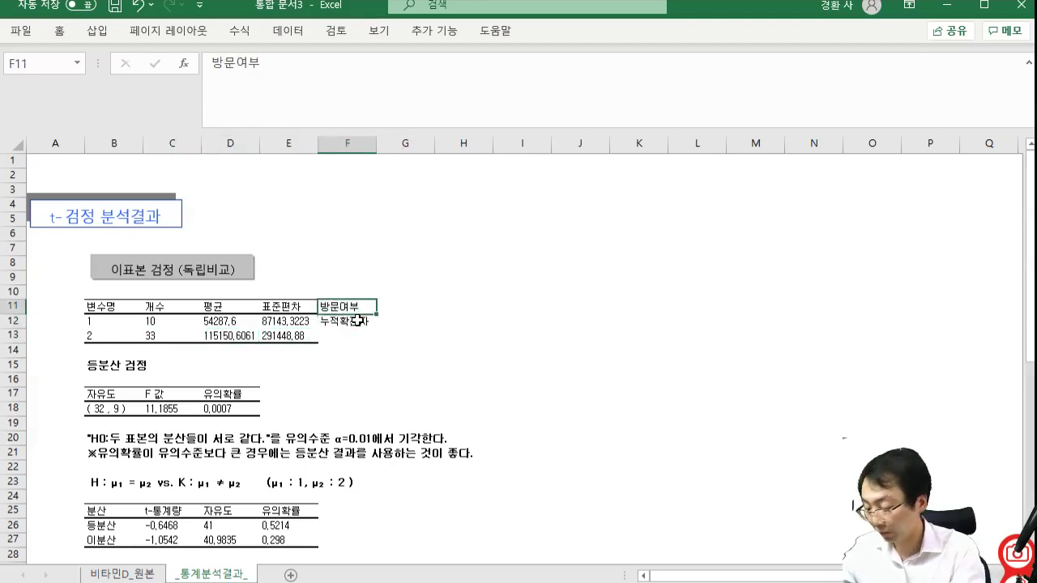
# - Copy the 방문여부 label from F11 to cell F37, directly above the 누적사망자 label of the second t-test result
pyautogui.hotkey('ctrl', 'c')
pyautogui.scroll(-6, 373, 338)
pyautogui.click(343, 421)
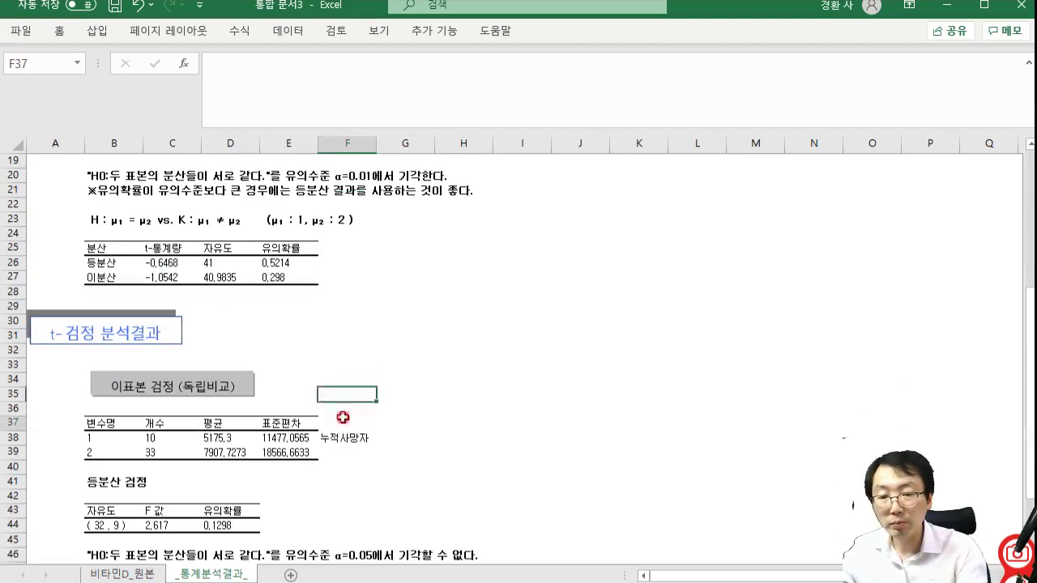
pyautogui.hotkey('ctrl', 'v')
# - Save the workbook as 2020_06_04_03_.xlsx in the 2020_06_04 folder
pyautogui.hotkey('ctrl', 's')
pyautogui.press('Escape')
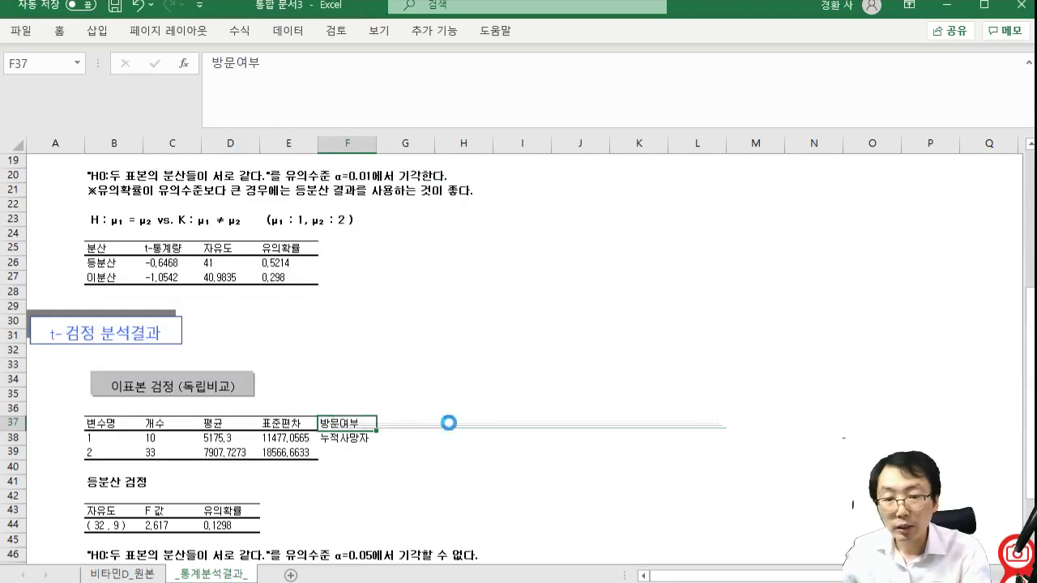
pyautogui.click(420, 438)
pyautogui.click(21, 33)
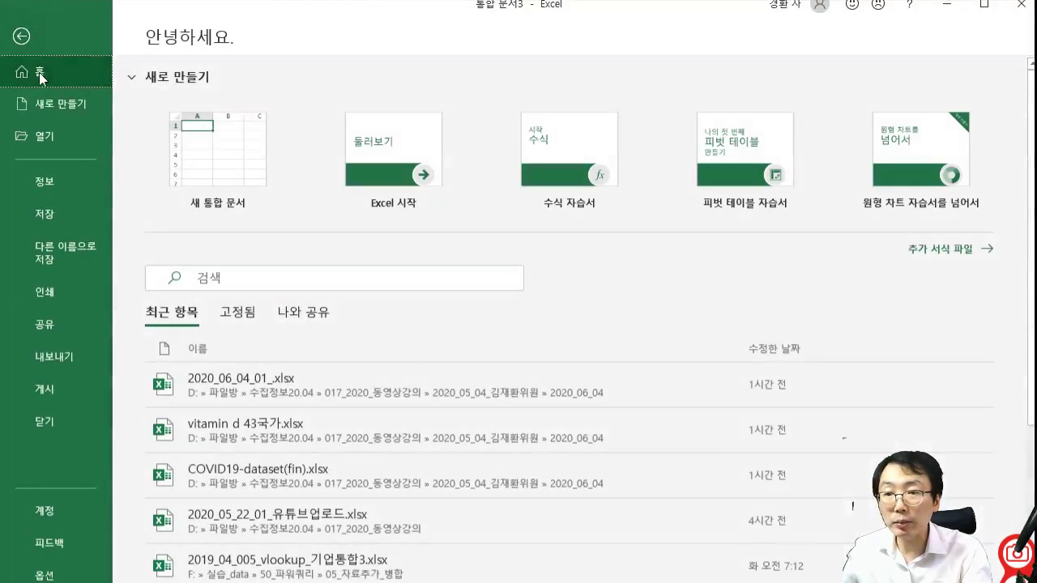
pyautogui.click(57, 239)
pyautogui.click(537, 166)
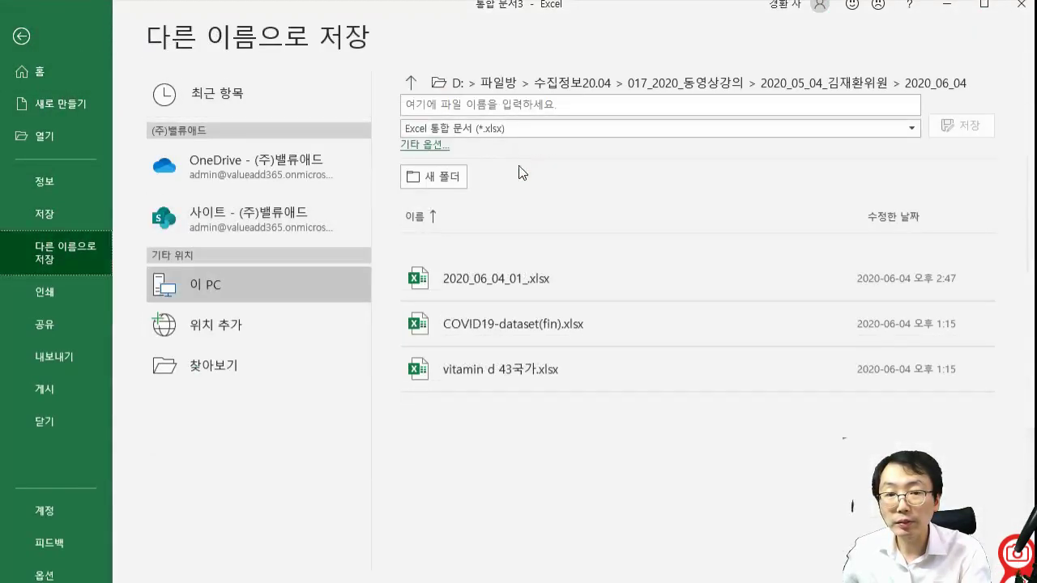
pyautogui.click(502, 107)
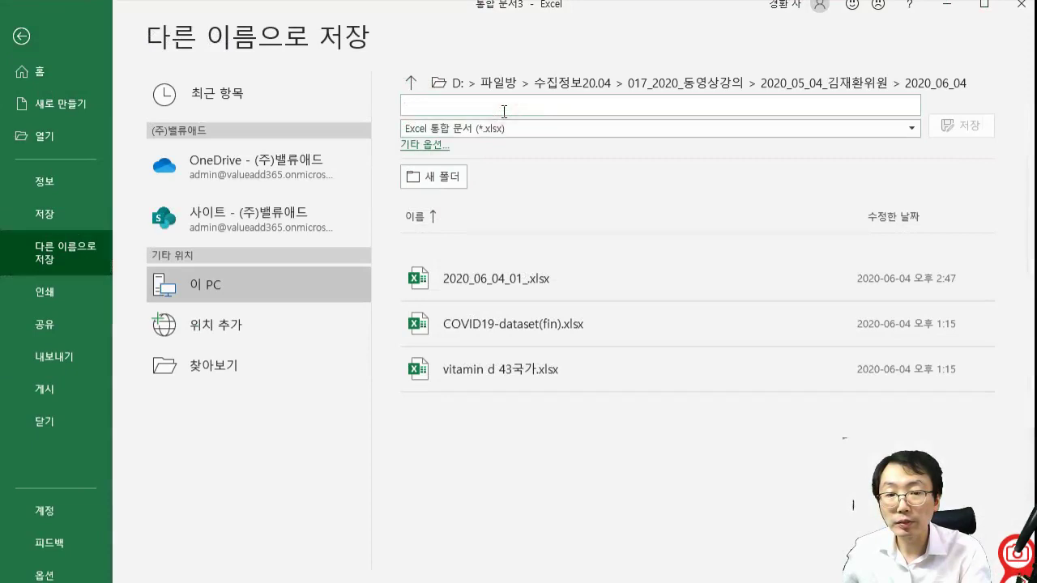
pyautogui.click(504, 278)
pyautogui.click(491, 108)
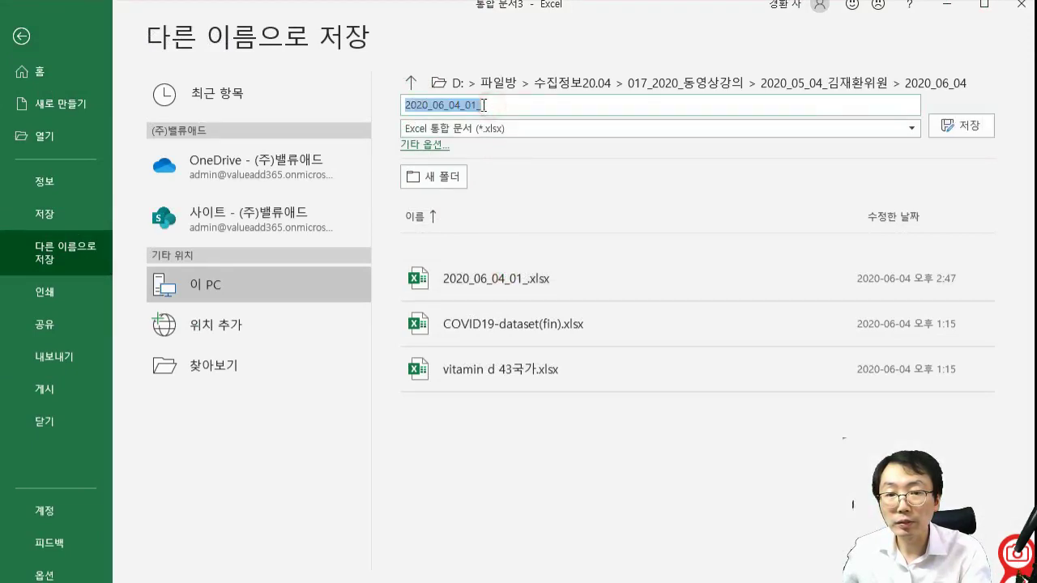
pyautogui.click(481, 107)
pyautogui.write('3')
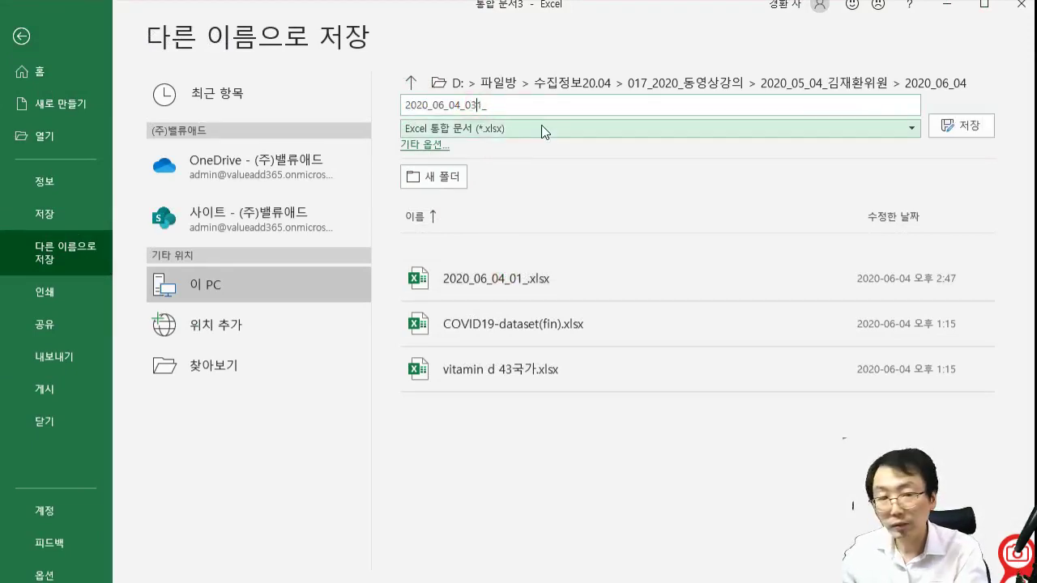
pyautogui.press('Delete')
pyautogui.press('Return')
pyautogui.click(585, 347)
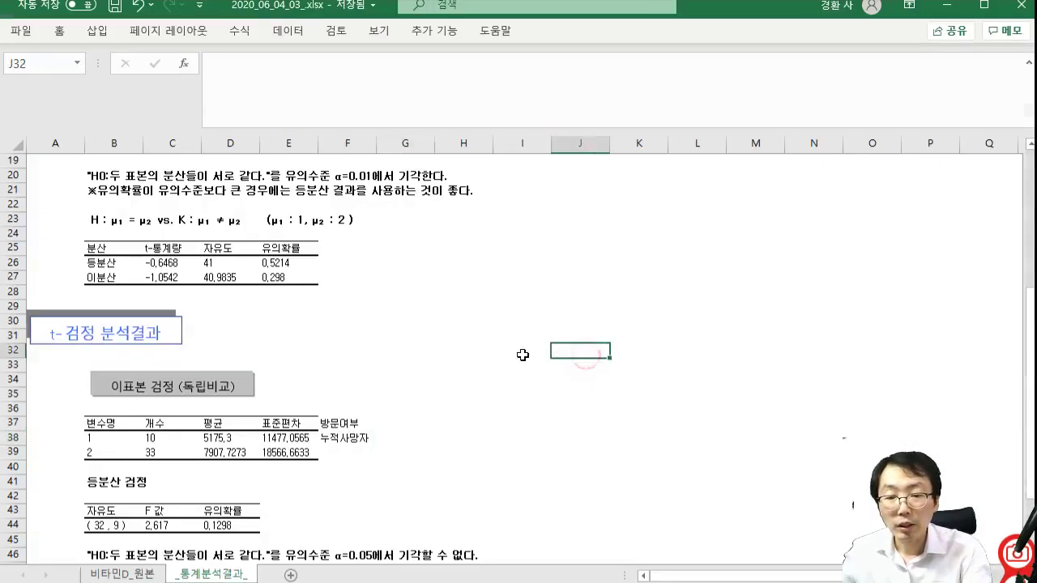
# - Review the 누적확진자 and 누적사망자 t-test results, comparing their equal-variance tests and significance probabilities
pyautogui.scroll(-5, 495, 352)
pyautogui.scroll(1, 403, 360)
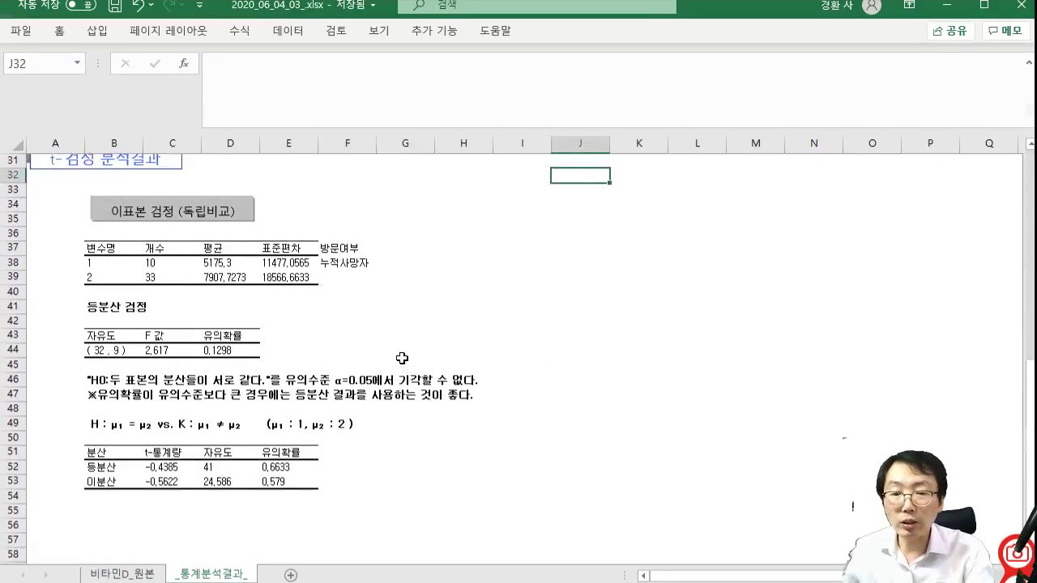
pyautogui.scroll(10, 389, 350)
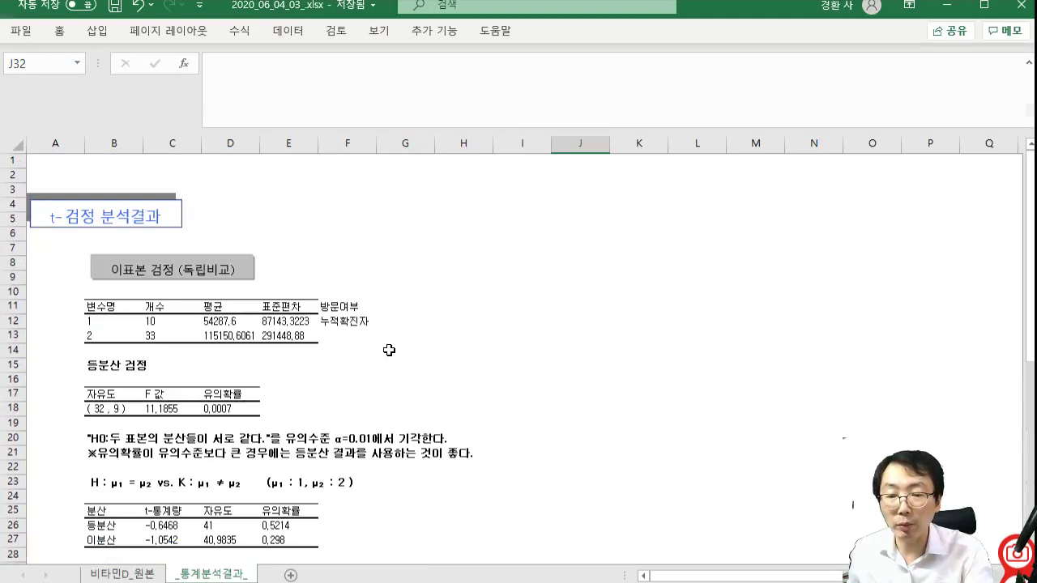
pyautogui.scroll(-12, 387, 356)
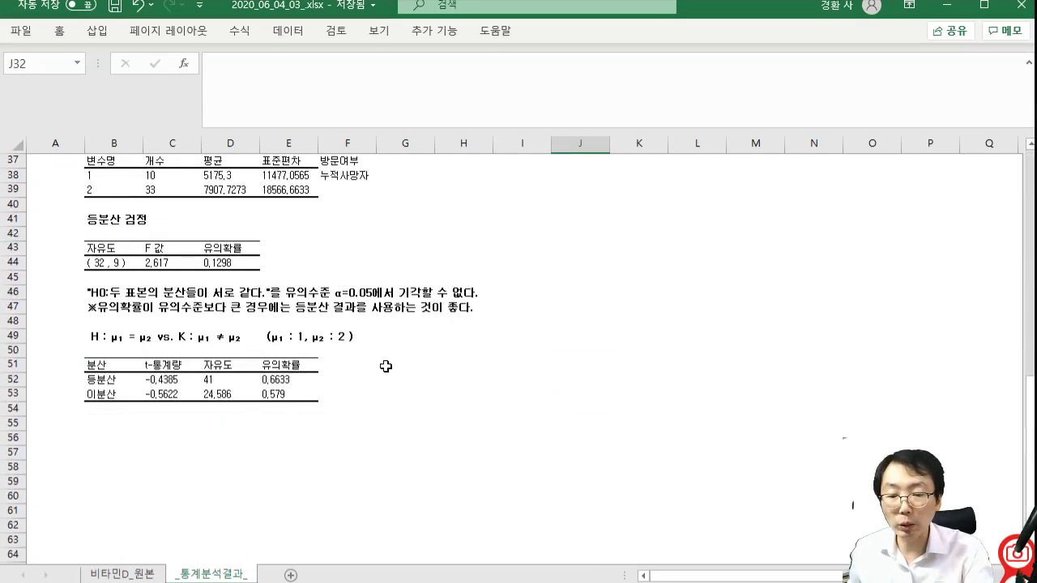
# - Examine the China travel columns and the other country variables on the 비타민D_원본 sheet
pyautogui.click(127, 575)
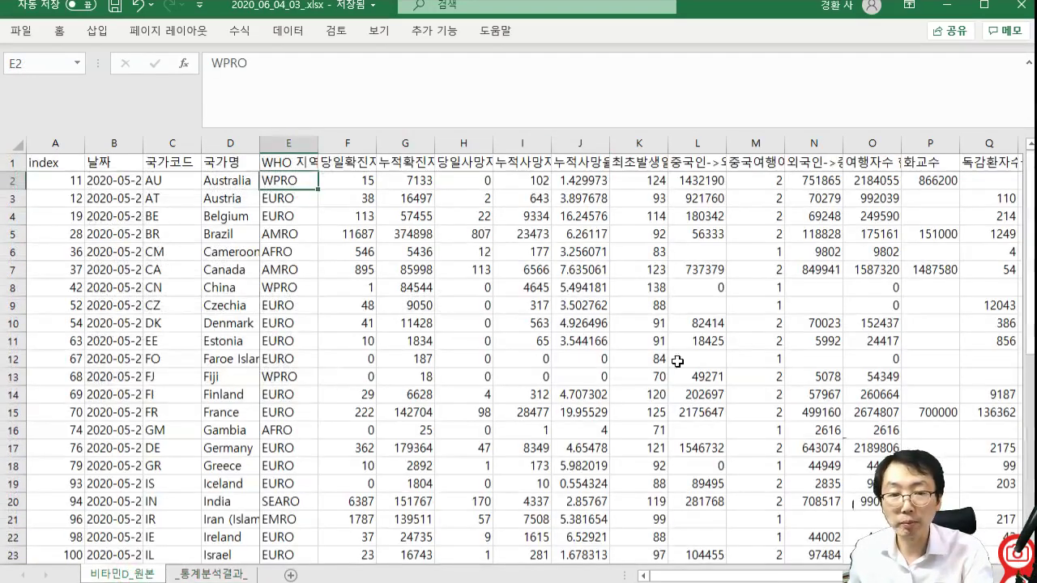
pyautogui.click(746, 311)
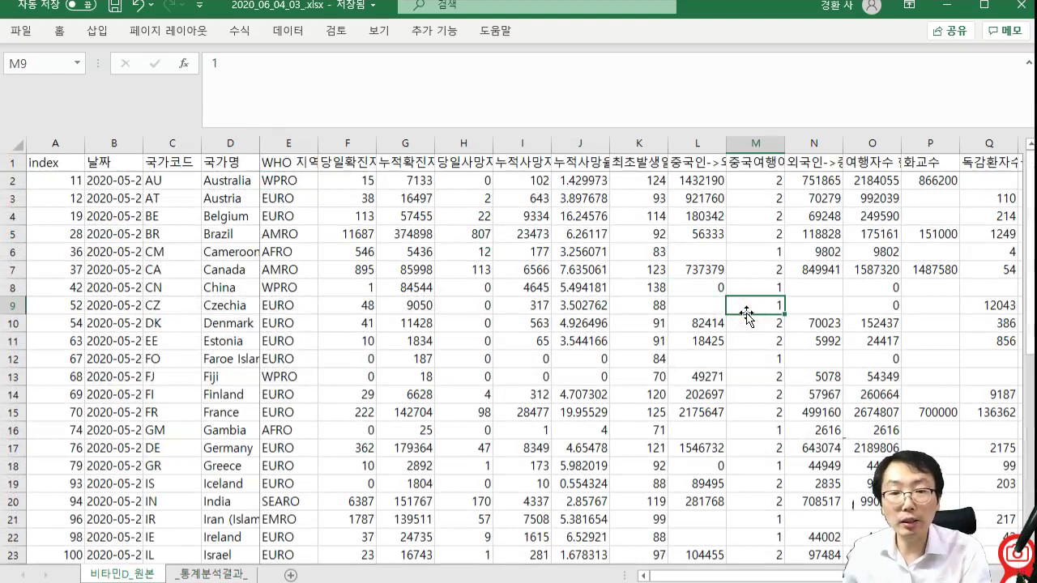
pyautogui.press('Right')
pyautogui.press('Right')
pyautogui.press('Right')
pyautogui.press('Right')
pyautogui.press('Right')
pyautogui.press('Right')
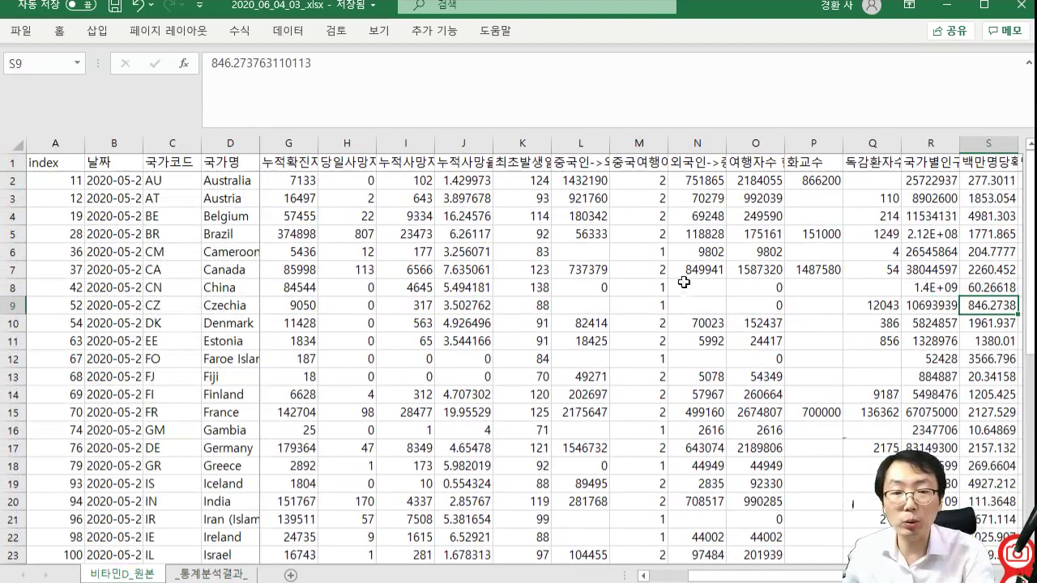
pyautogui.click(581, 161)
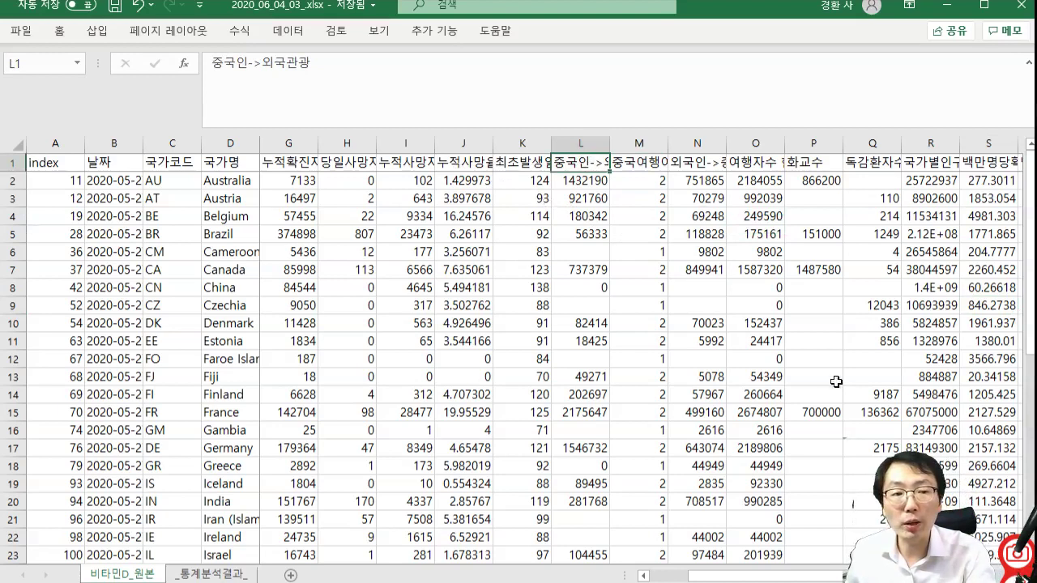
pyautogui.moveTo(784, 576); pyautogui.dragTo(860, 575)
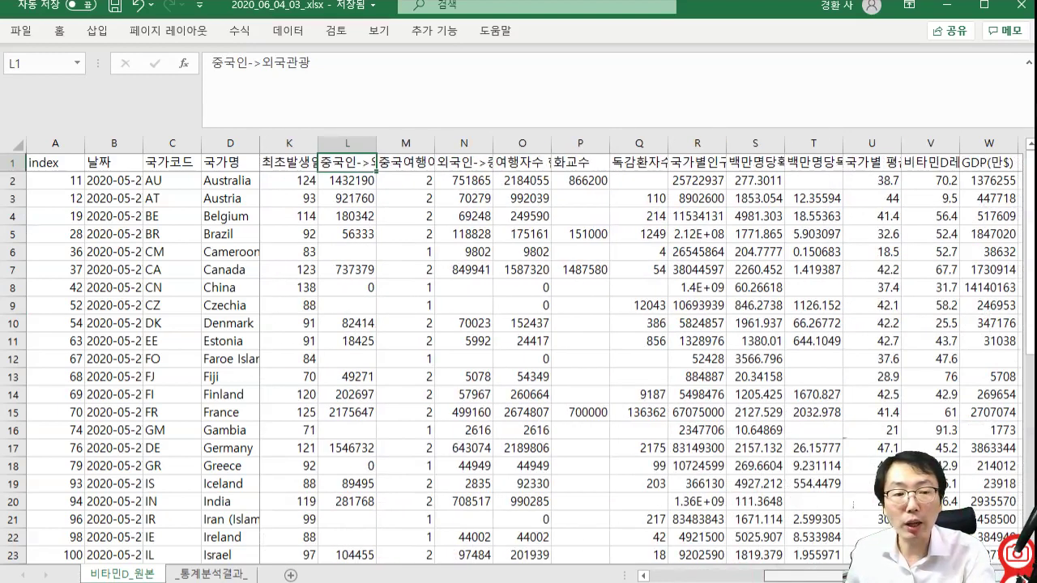
pyautogui.moveTo(860, 576); pyautogui.dragTo(660, 576)
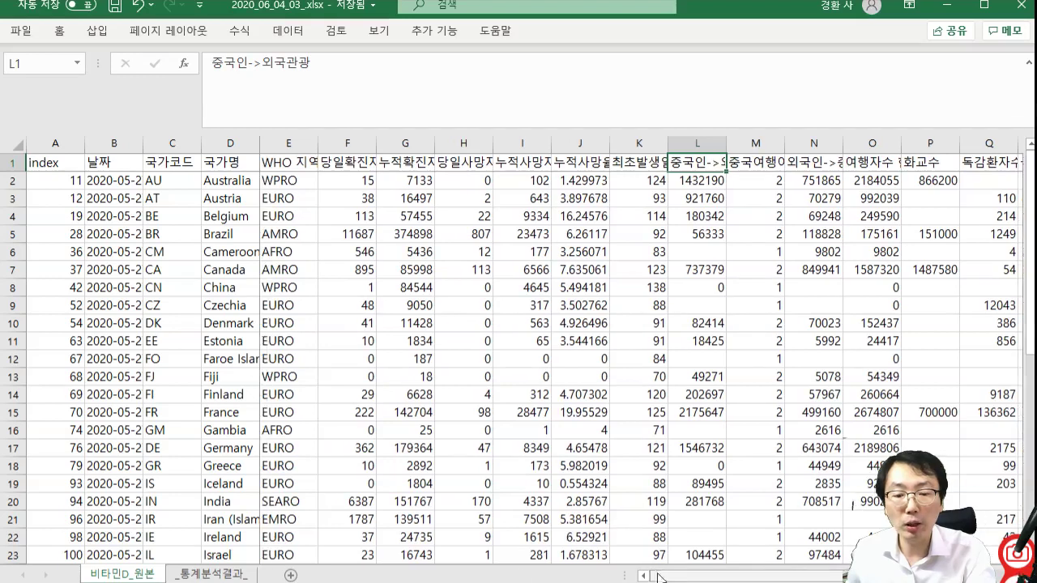
# - Filter the 비타민D_원본 data by 중국여행여부, excluding the value 1 so only rows with 2 remain
pyautogui.scroll(-5, 164, 350)
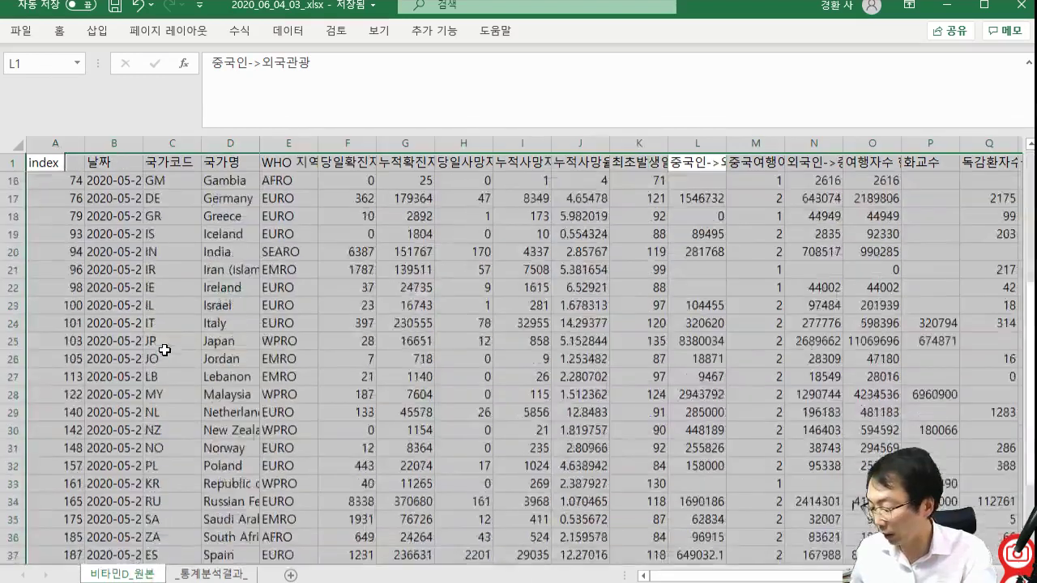
pyautogui.scroll(-2, 164, 349)
pyautogui.hotkey('ctrl', 'shift', 'l')
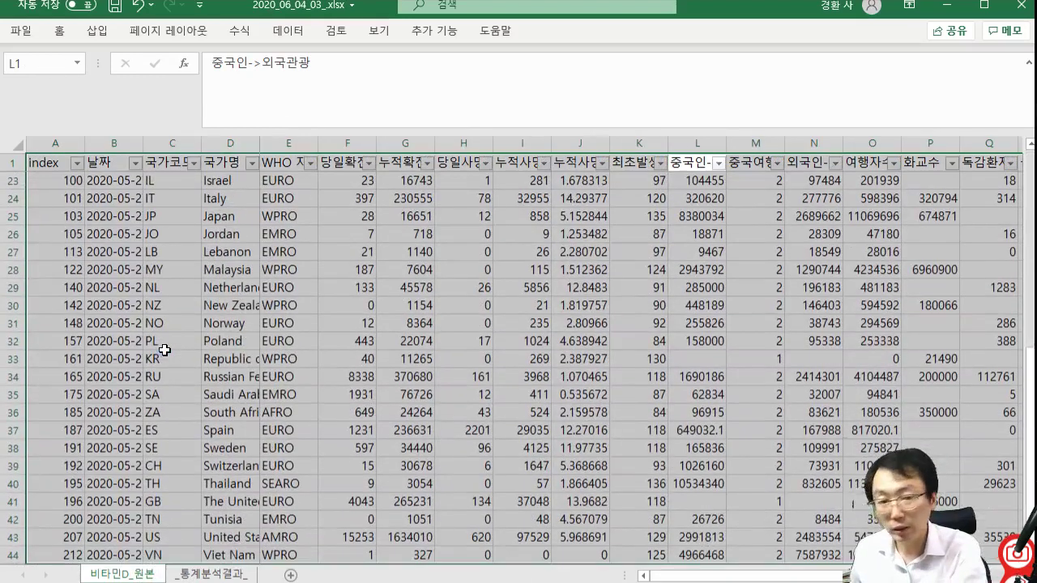
pyautogui.click(777, 164)
pyautogui.click(618, 349)
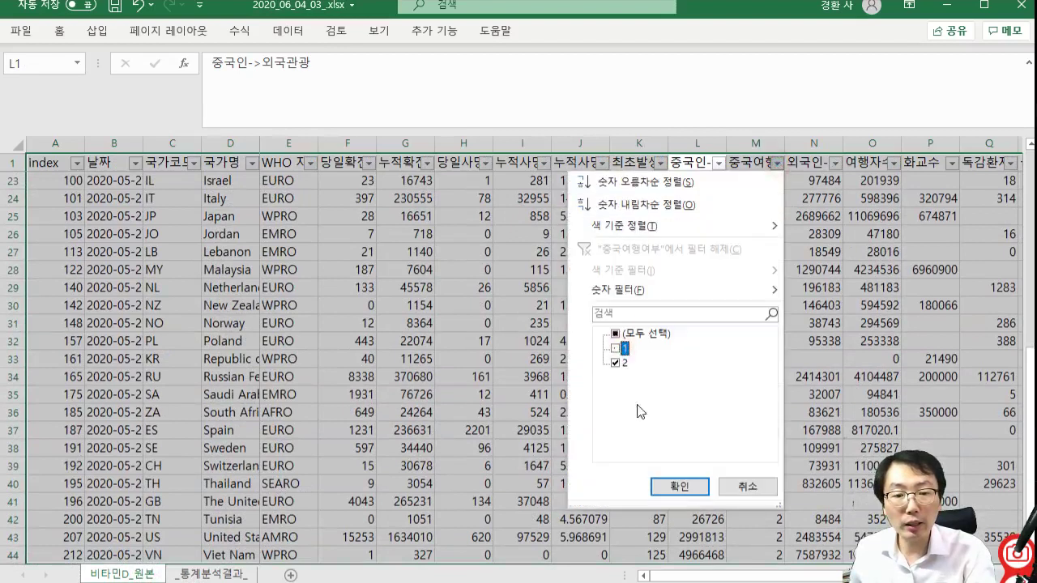
pyautogui.click(678, 486)
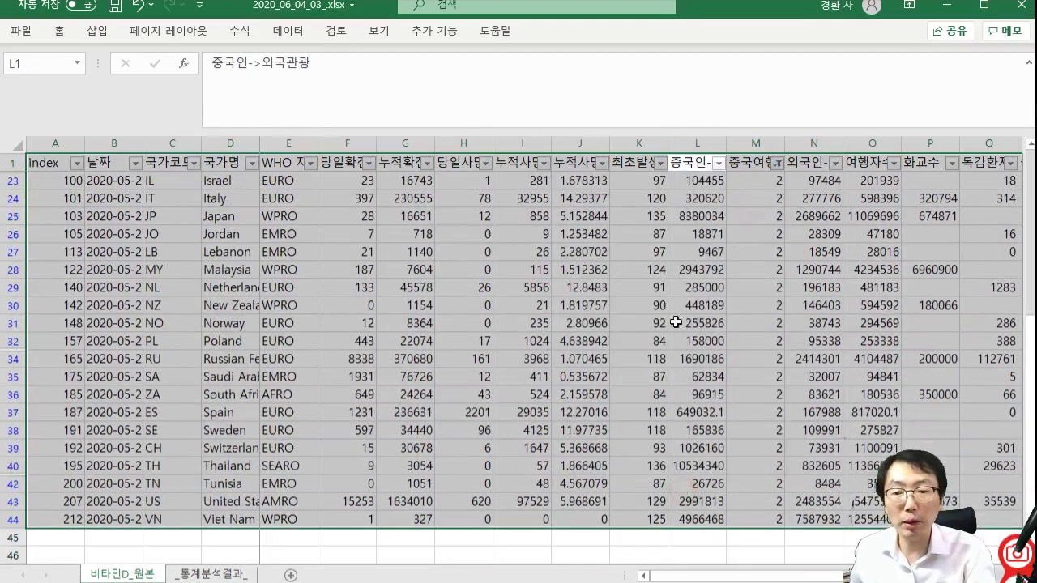
# - Copy the entire filtered country table from the 비타민D_원본 sheet into a new worksheet
pyautogui.click(215, 202)
pyautogui.click(18, 146)
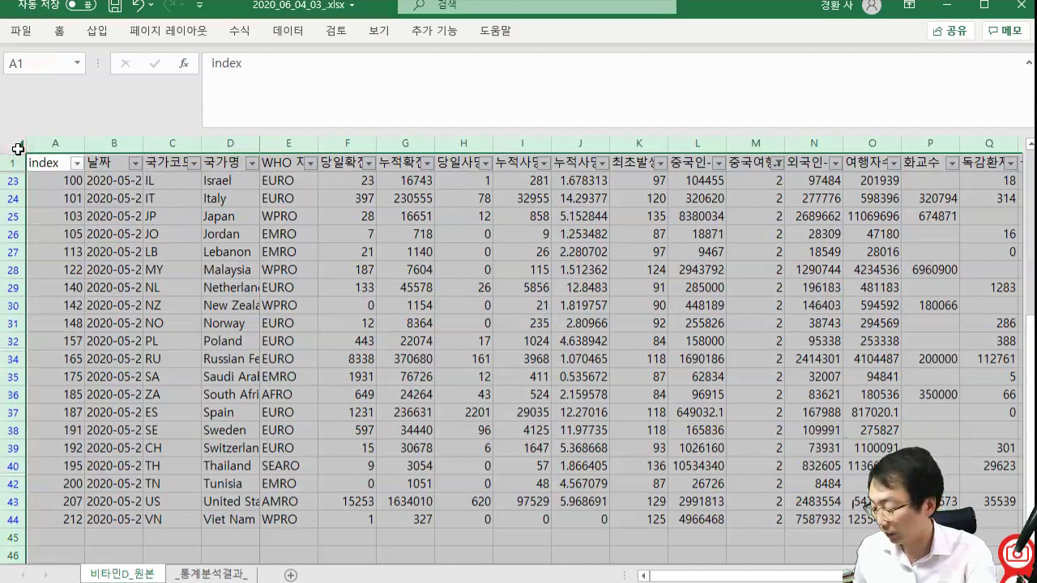
pyautogui.hotkey('ctrl', 'c')
pyautogui.click(523, 422)
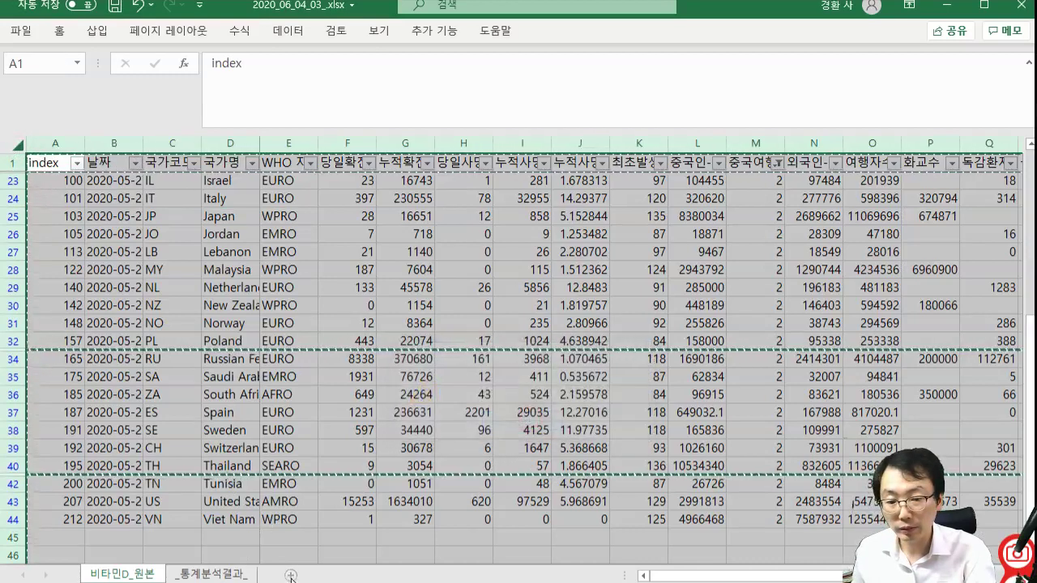
pyautogui.click(290, 575)
pyautogui.hotkey('ctrl', 'v')
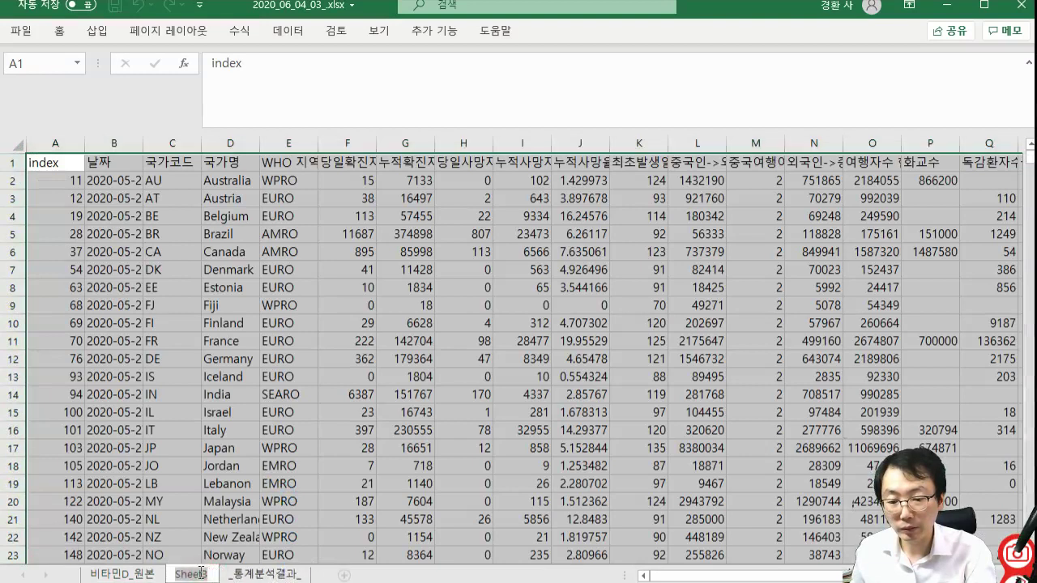
# - Rename the results sheet _통계분석결과1_ and the new data sheet, placed after it, 중국인방문, and save the workbook
pyautogui.moveTo(322, 574); pyautogui.dragTo(237, 575)
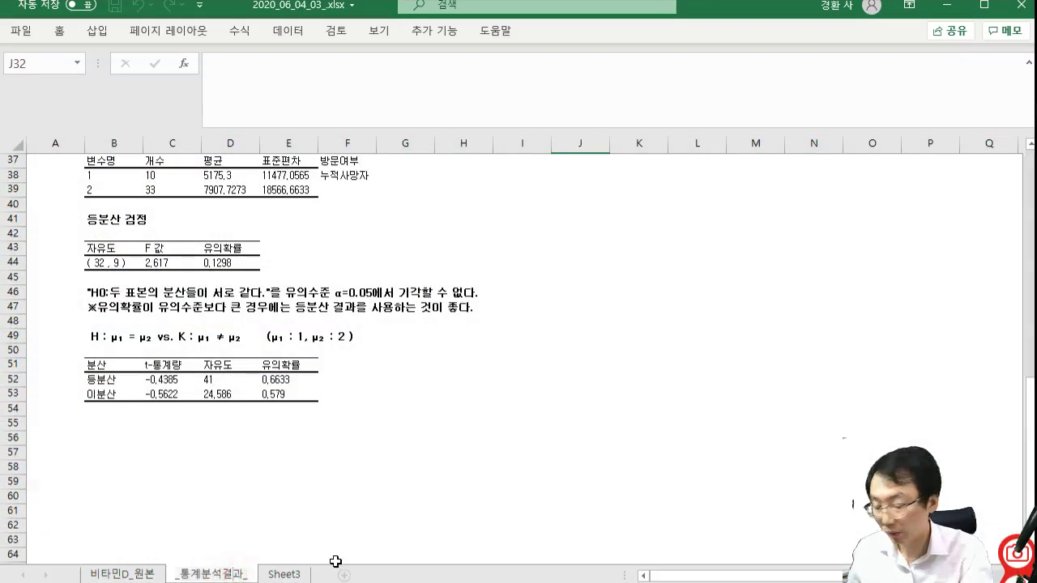
pyautogui.click(293, 574)
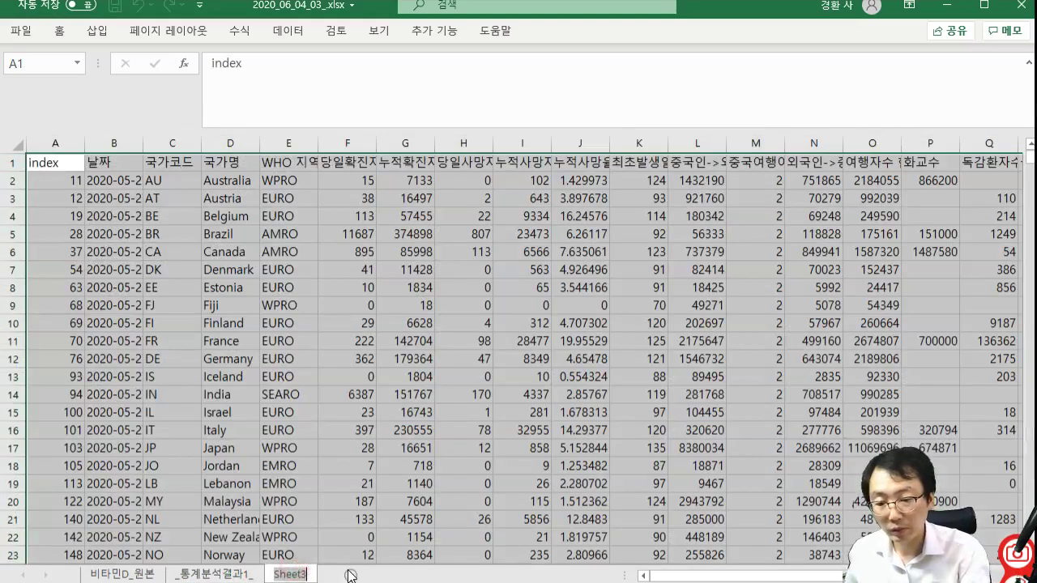
pyautogui.write('중국')
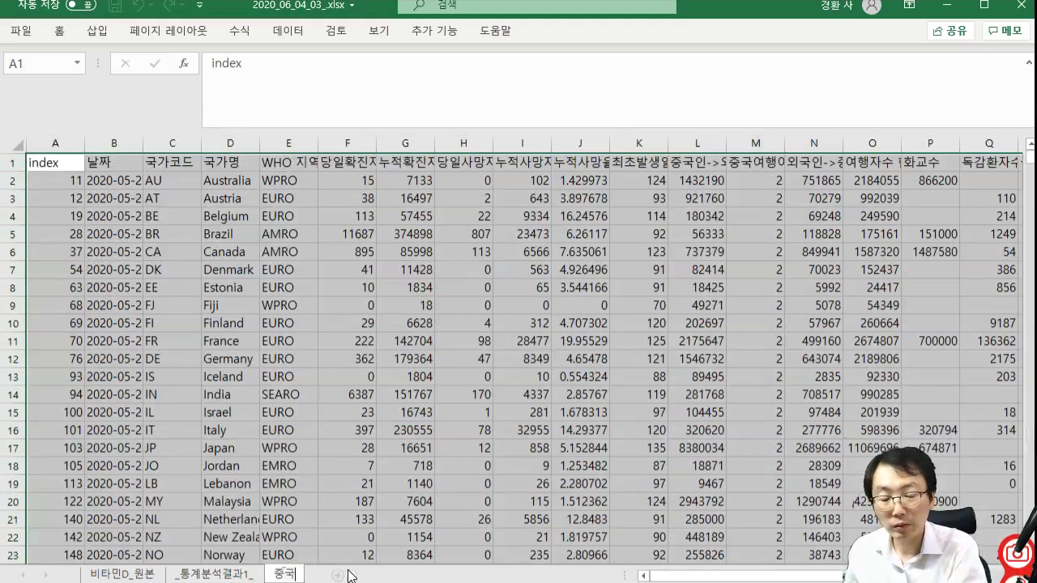
pyautogui.write('인방문')
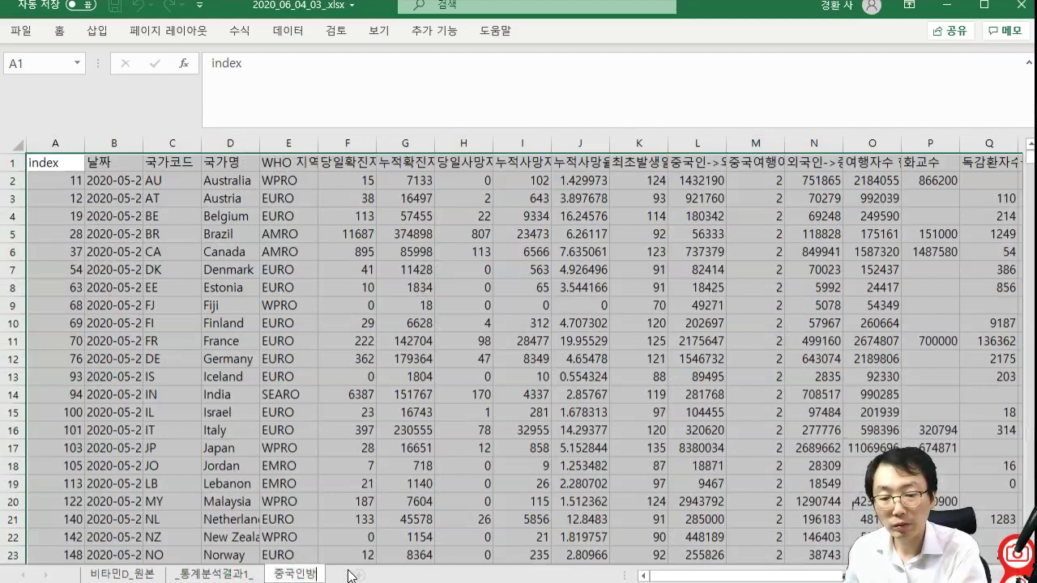
pyautogui.press('Return')
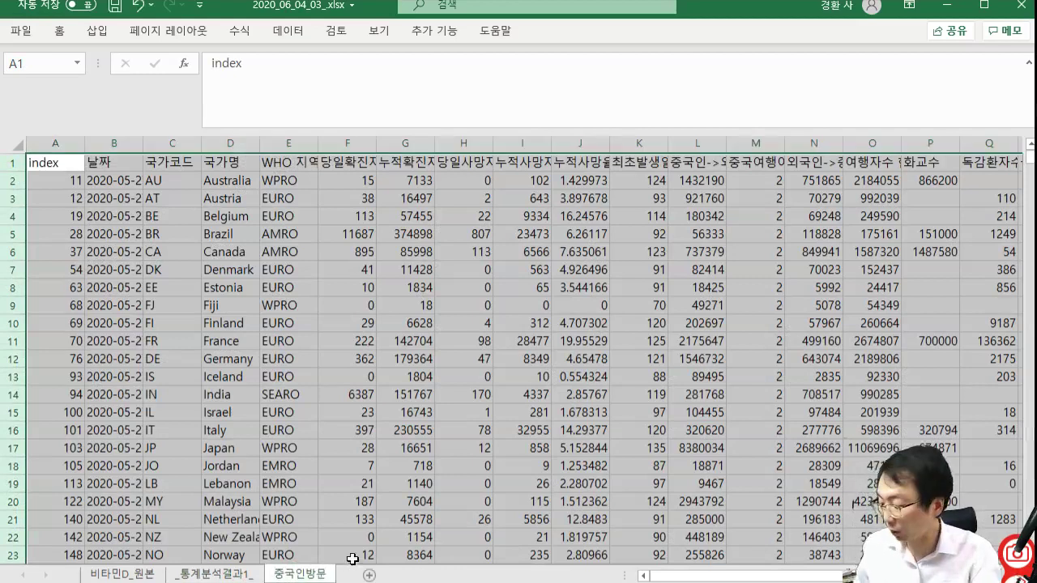
pyautogui.hotkey('ctrl', 's')
pyautogui.click(594, 353)
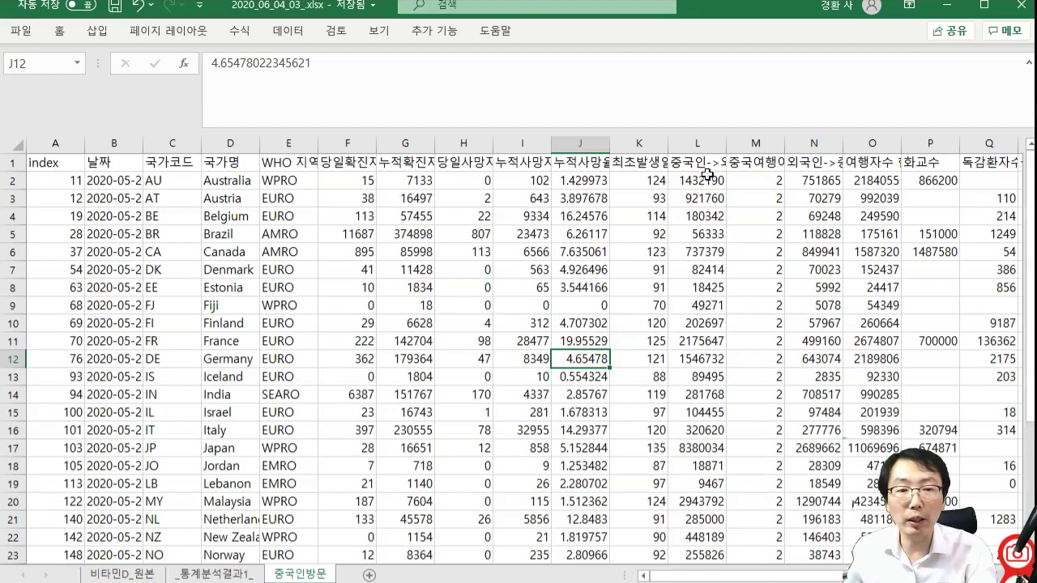
# - Run a correlation analysis on the 중국인방문 data with 누적확진자, 누적사망자 and 중국인->외국관광 as the selected variables
pyautogui.click(807, 143)
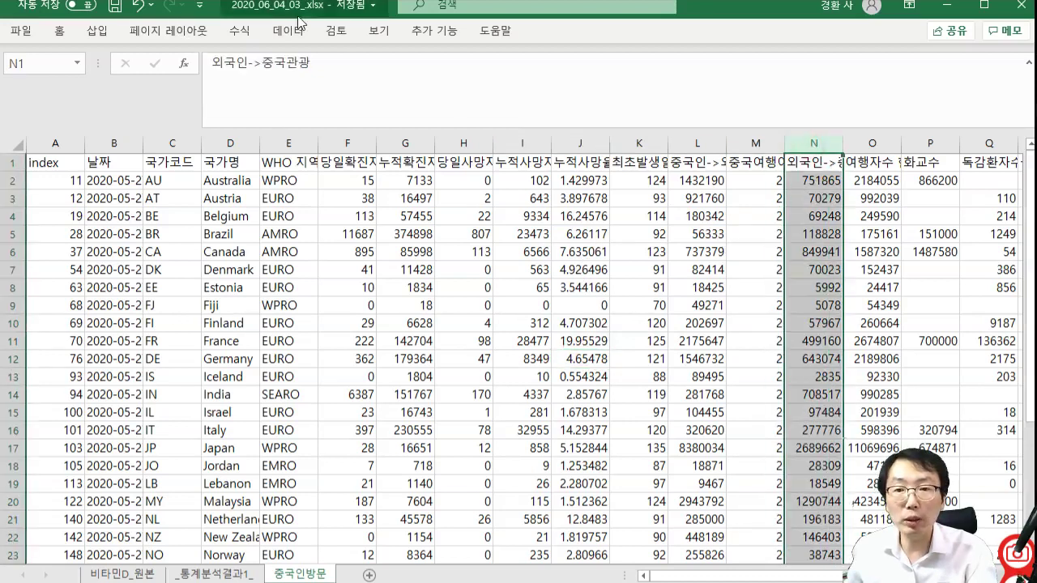
pyautogui.click(434, 31)
pyautogui.click(46, 55)
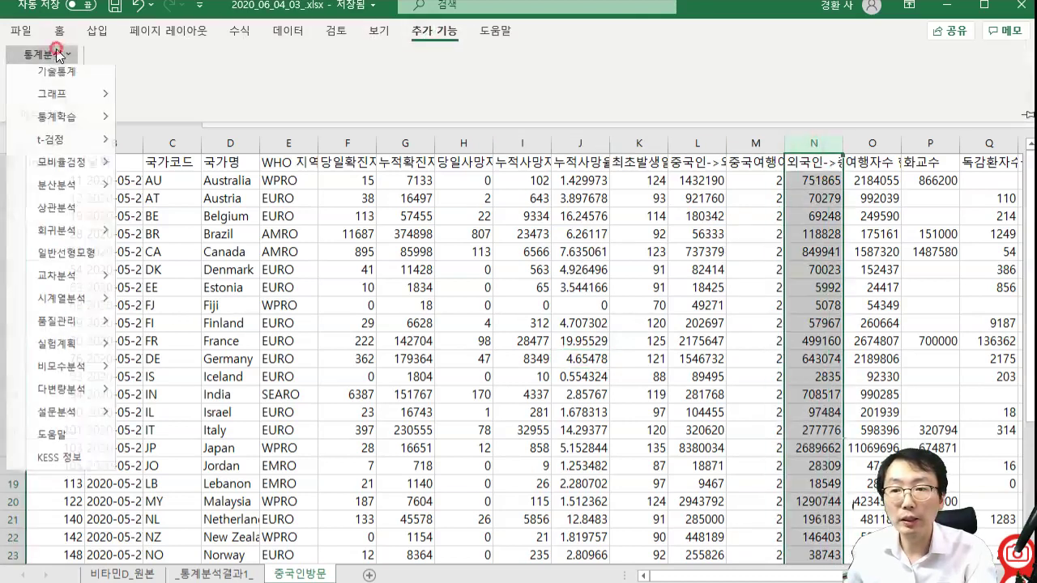
pyautogui.click(55, 213)
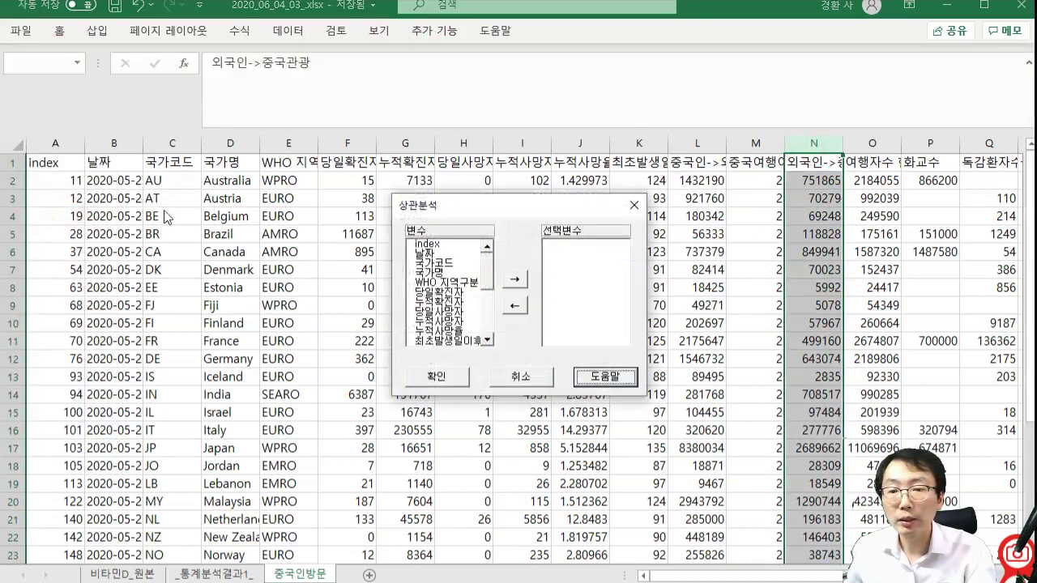
pyautogui.click(489, 271)
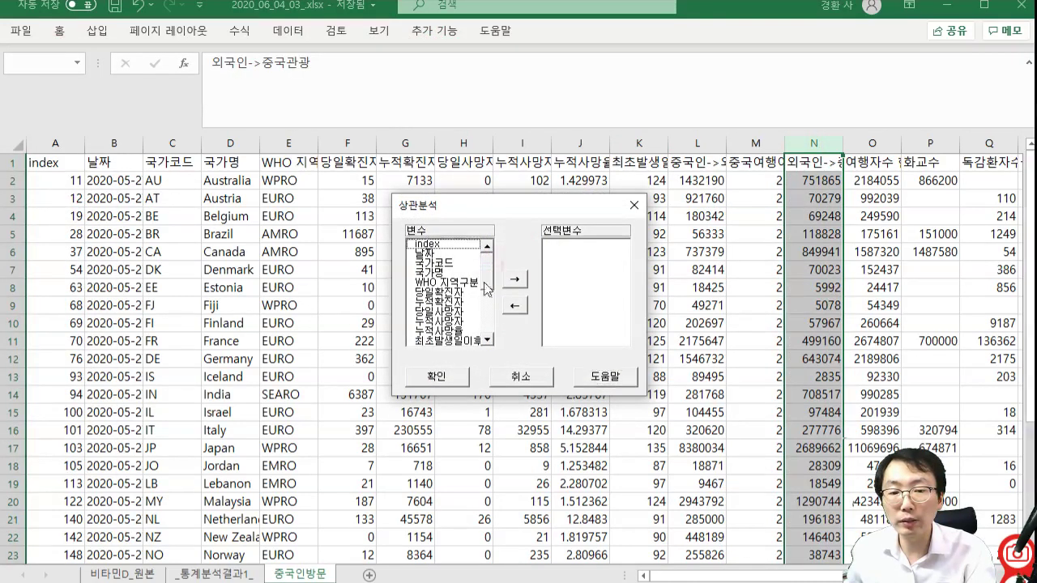
pyautogui.click(446, 302)
pyautogui.click(513, 280)
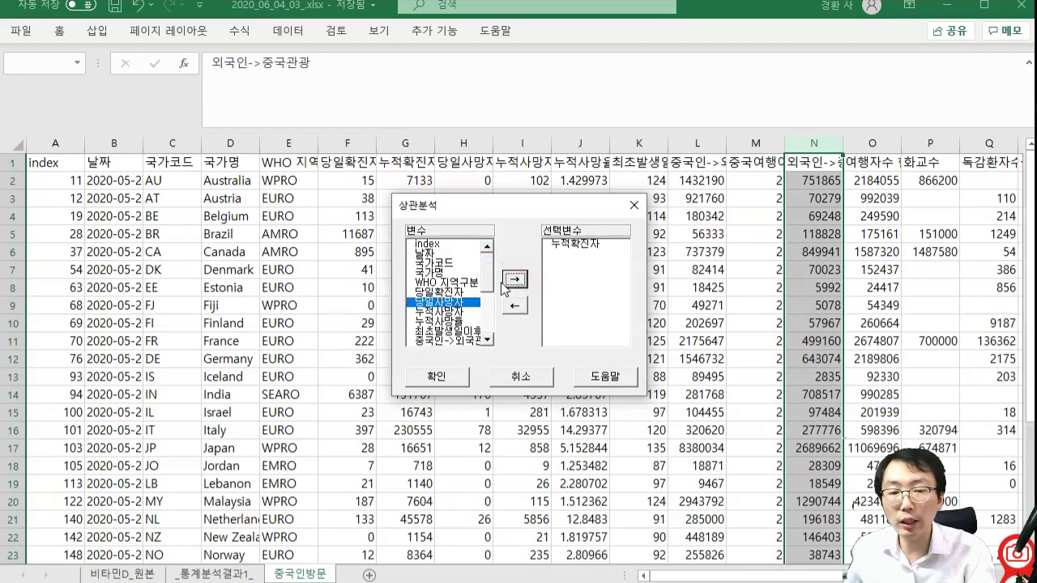
pyautogui.click(452, 313)
pyautogui.click(509, 281)
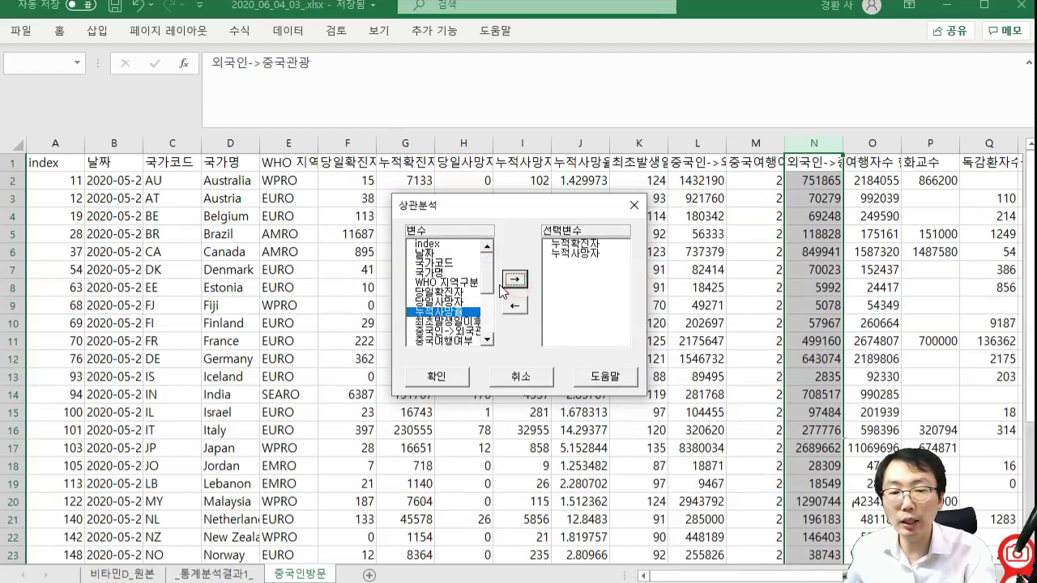
pyautogui.click(468, 331)
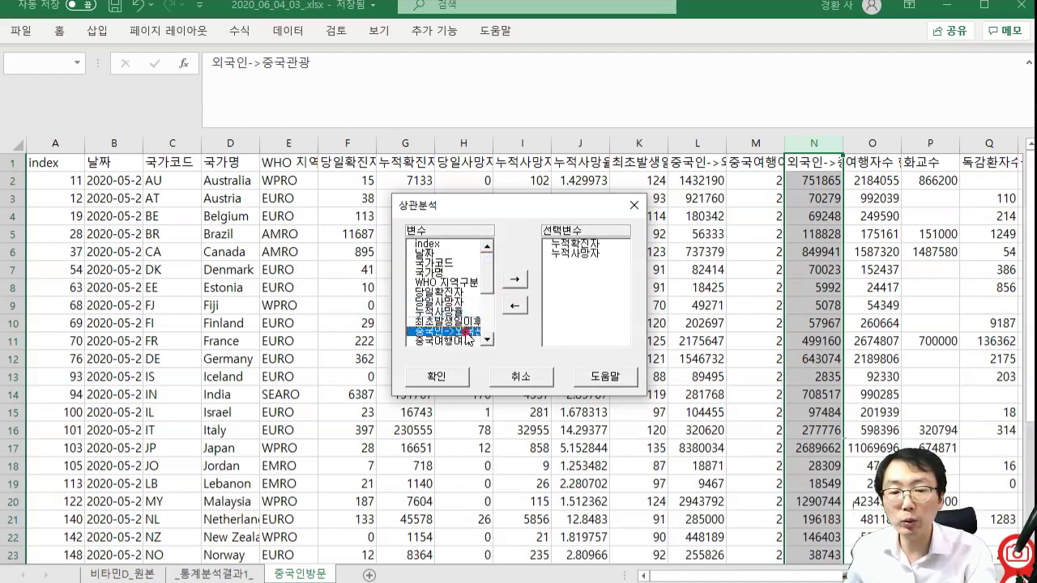
pyautogui.click(514, 280)
pyautogui.click(438, 377)
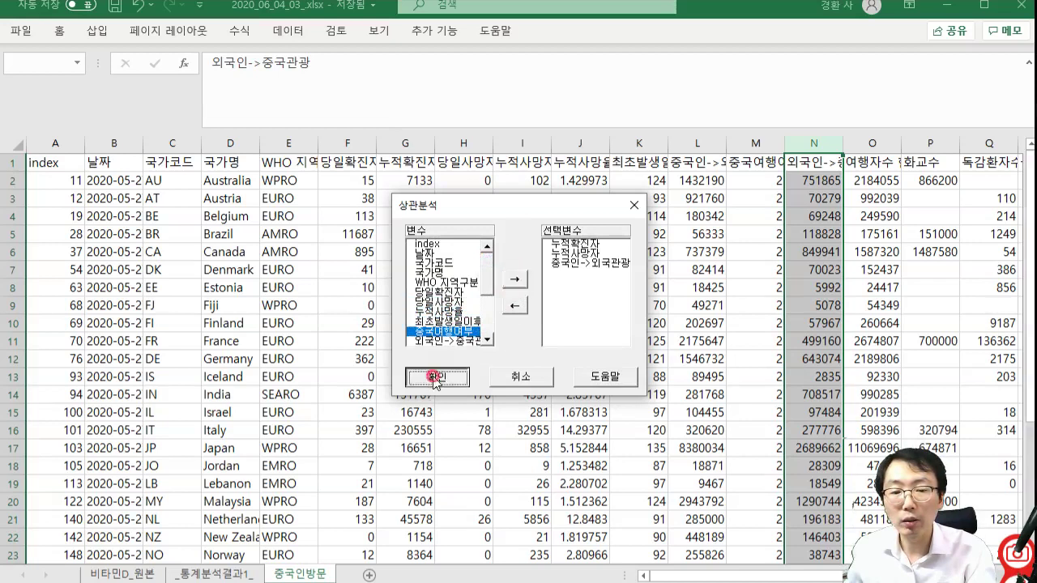
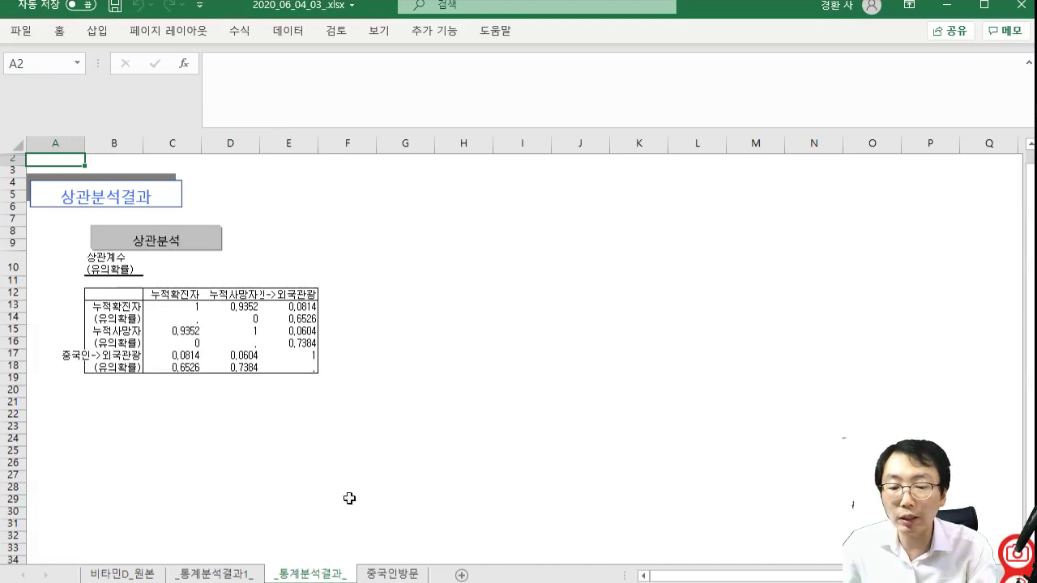
# - Move the _통계분석결과_ sheet after 중국인방문 and return to the 중국인방문 sheet
pyautogui.moveTo(324, 576); pyautogui.dragTo(437, 574)
pyautogui.click(314, 575)
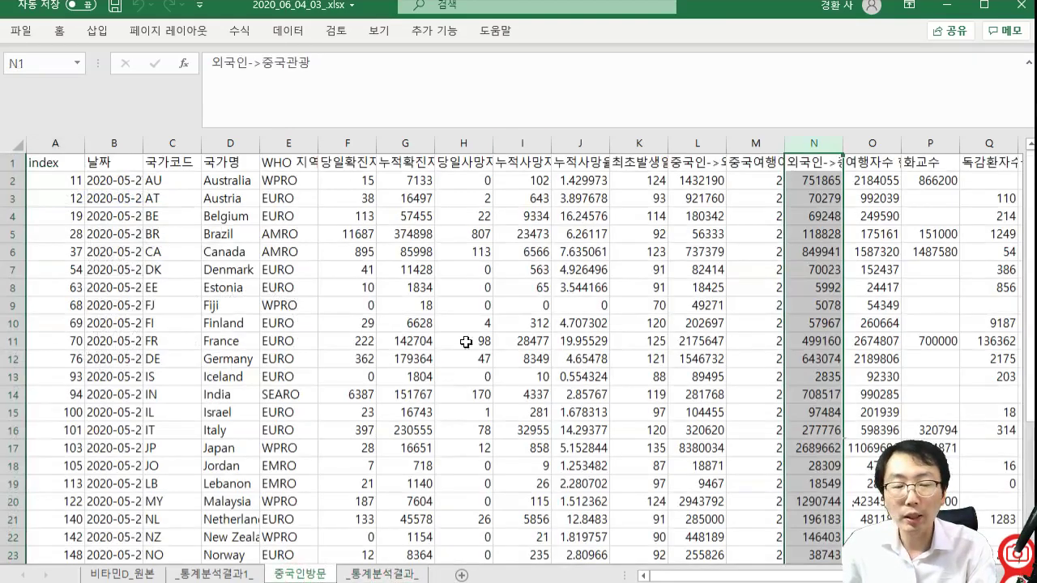
# - Run a regression on the 중국인방문 data with 누적확진자 as the dependent variable and 중국인->외국관광 as the independent variable
pyautogui.click(429, 41)
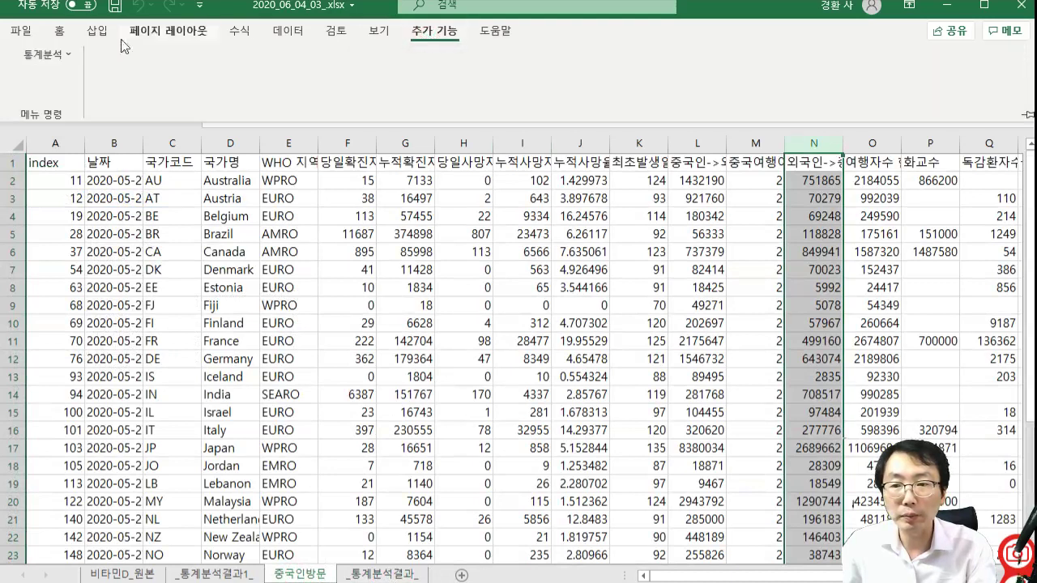
pyautogui.click(49, 56)
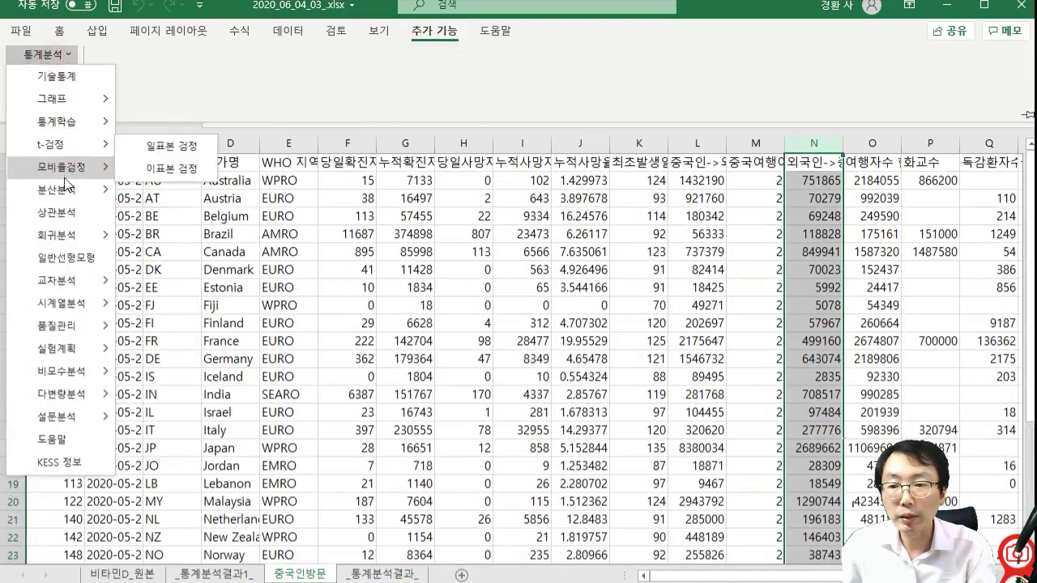
pyautogui.moveTo(81, 235)
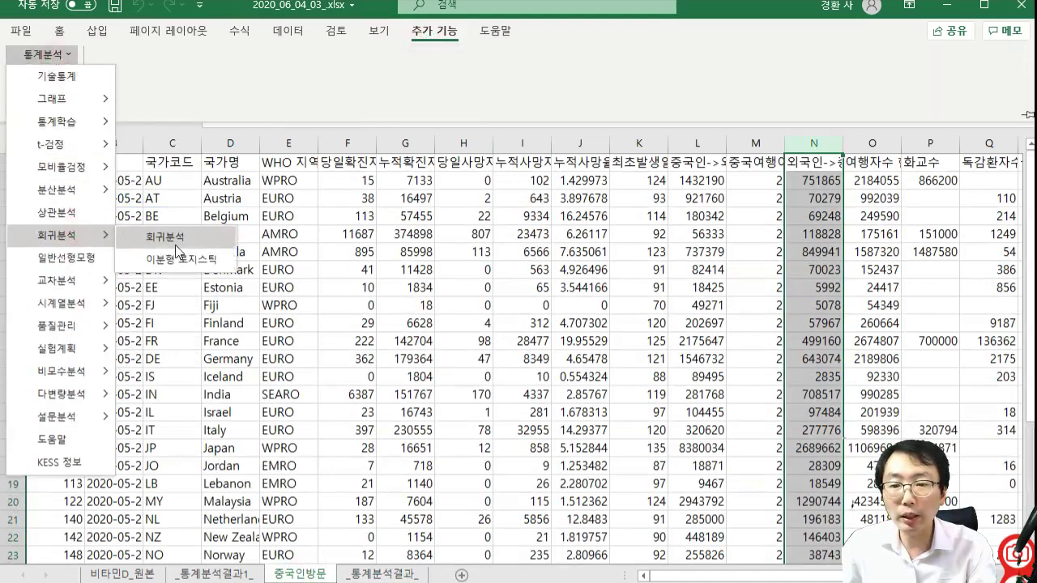
pyautogui.click(175, 244)
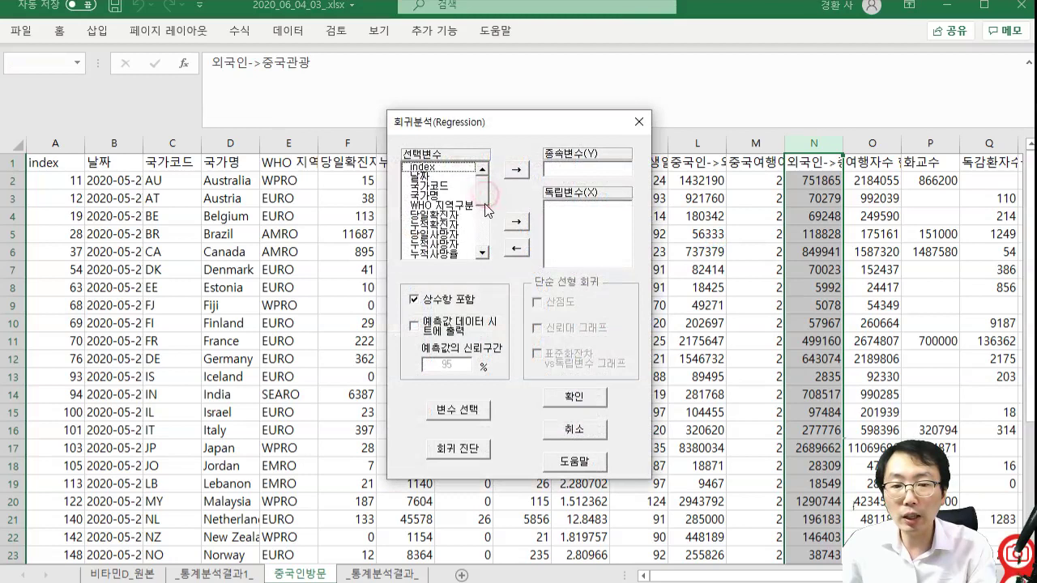
pyautogui.click(482, 252)
pyautogui.click(483, 253)
pyautogui.click(482, 253)
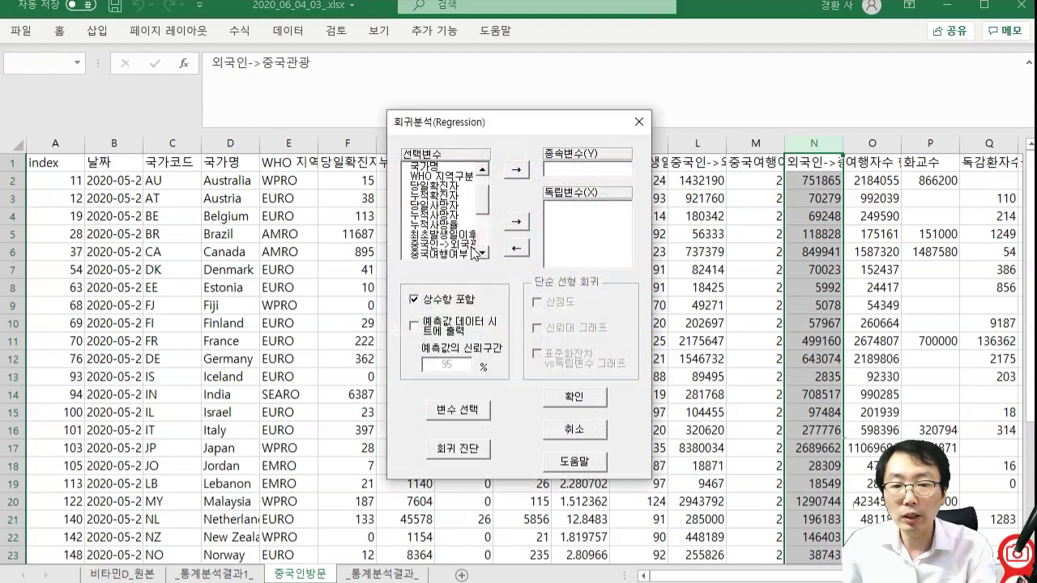
pyautogui.click(474, 243)
pyautogui.click(516, 221)
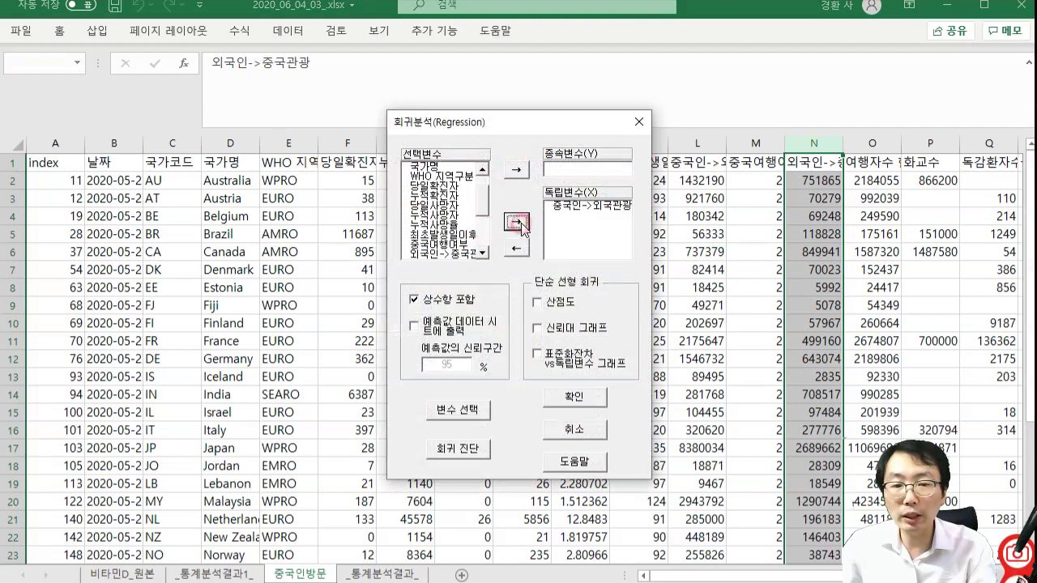
pyautogui.click(457, 197)
pyautogui.click(516, 172)
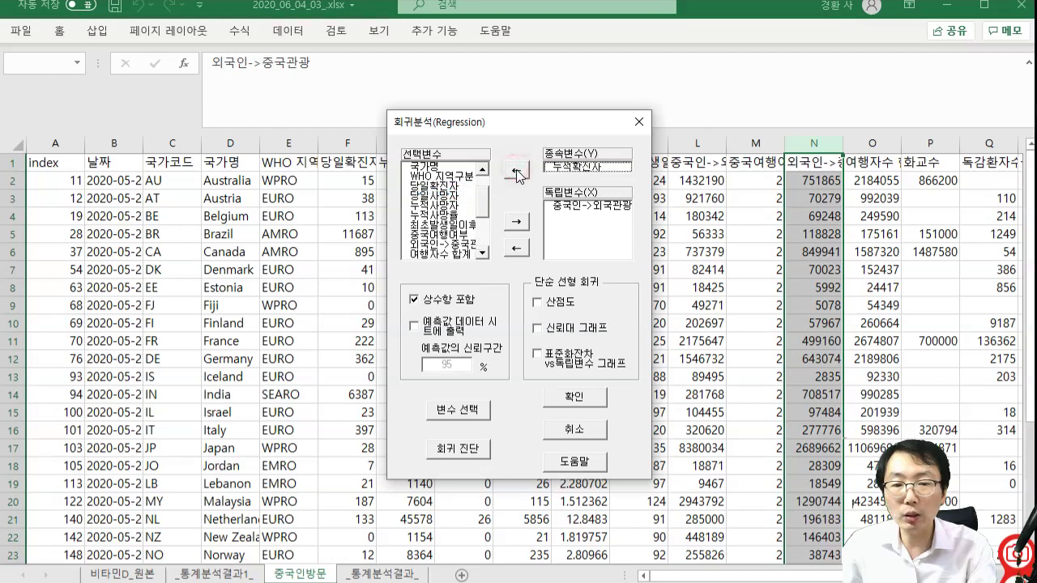
pyautogui.click(585, 398)
# - Examine the significance, coefficient of determination and parameter estimates of the 누적확진자 regression alongside the correlation table
pyautogui.scroll(-3, 536, 355)
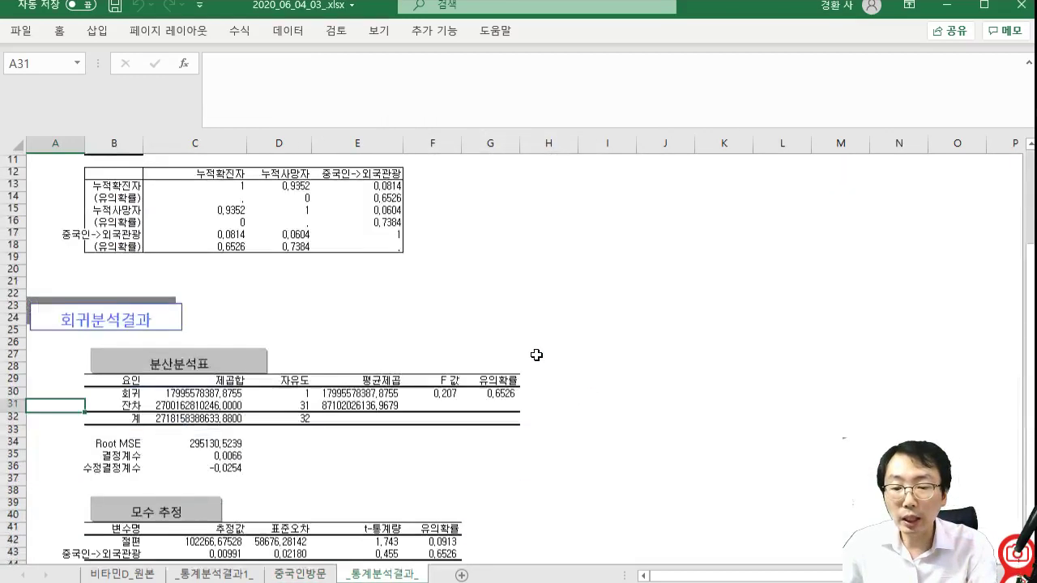
pyautogui.scroll(3, 536, 355)
pyautogui.scroll(-4, 536, 354)
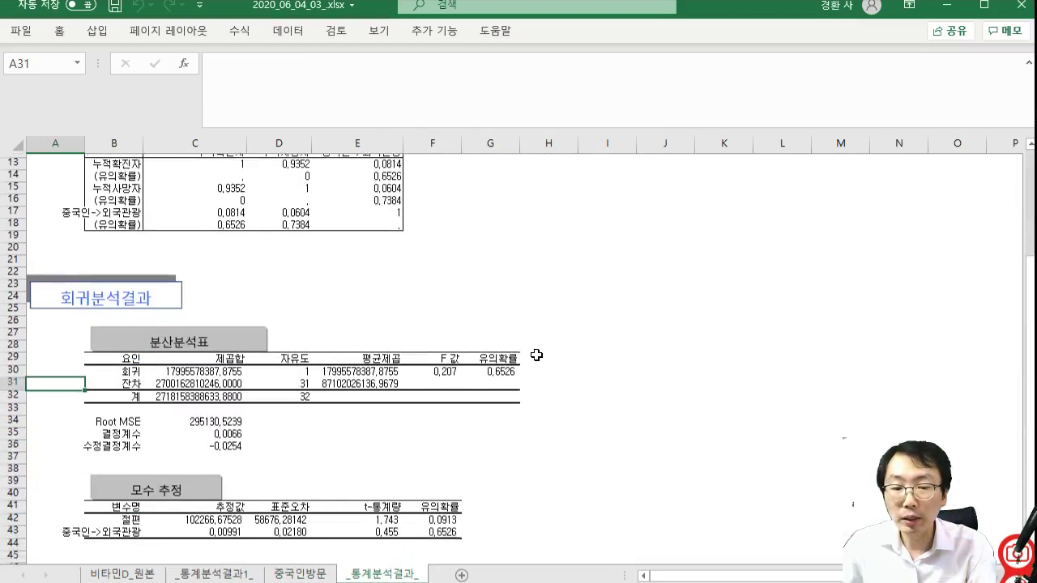
pyautogui.click(498, 357)
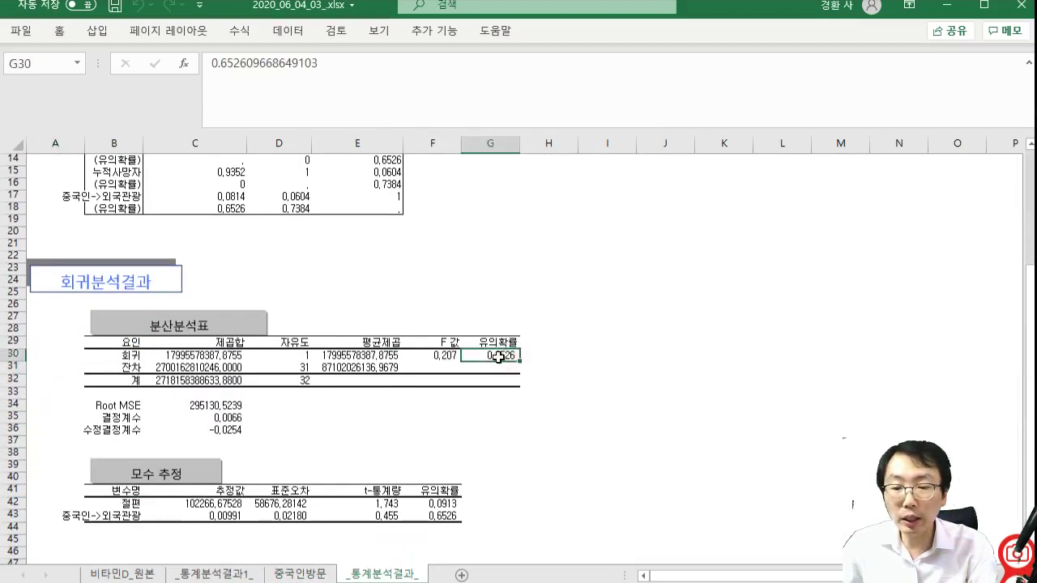
pyautogui.click(233, 417)
pyautogui.click(478, 354)
pyautogui.scroll(-1, 478, 355)
pyautogui.click(285, 480)
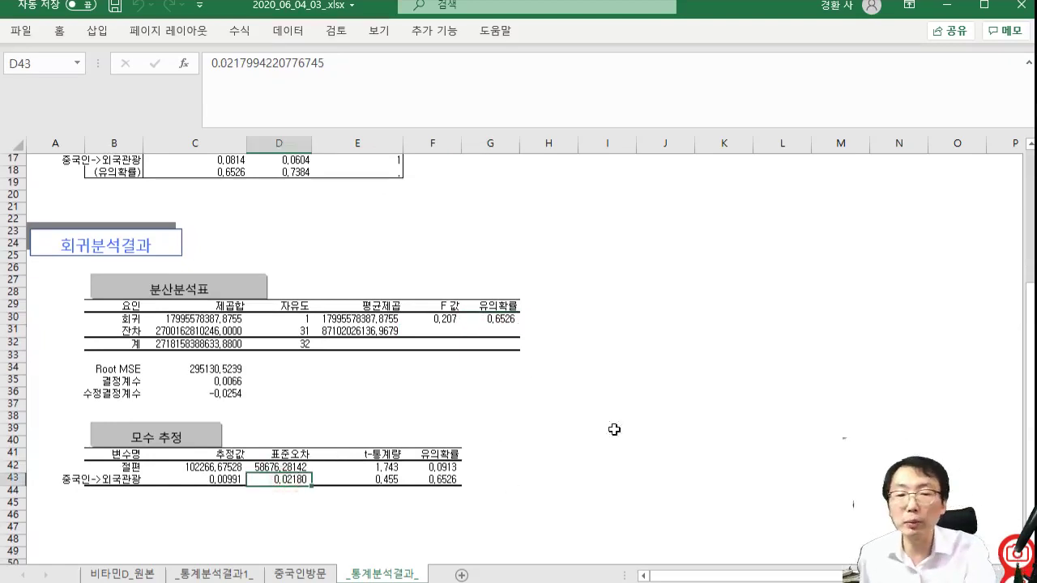
pyautogui.click(459, 479)
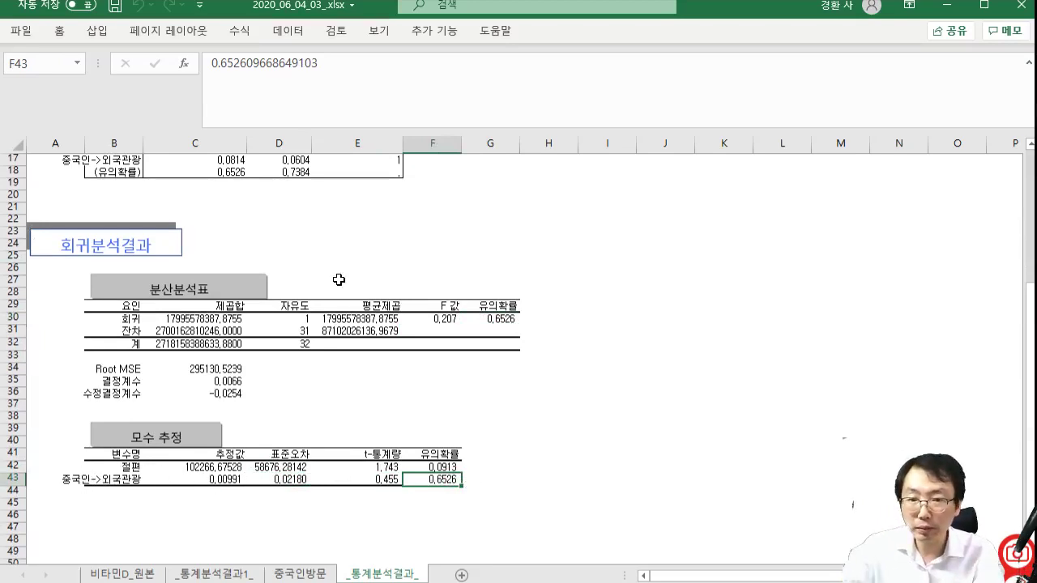
# - Run a second regression on the 중국인방문 data with 누적사망자 as the dependent variable and 중국인->외국관광 as the independent variable
pyautogui.click(306, 574)
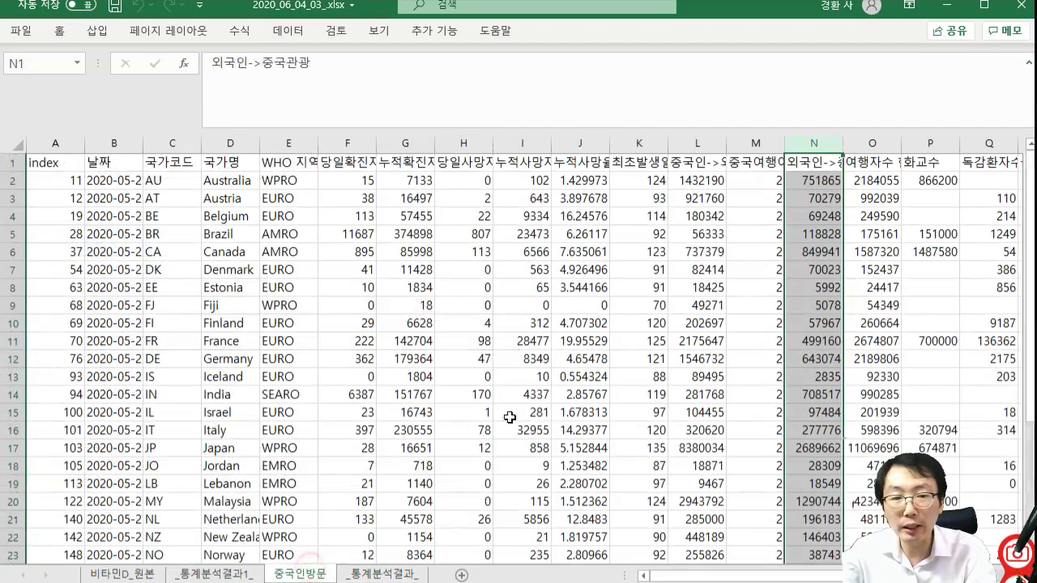
pyautogui.click(428, 39)
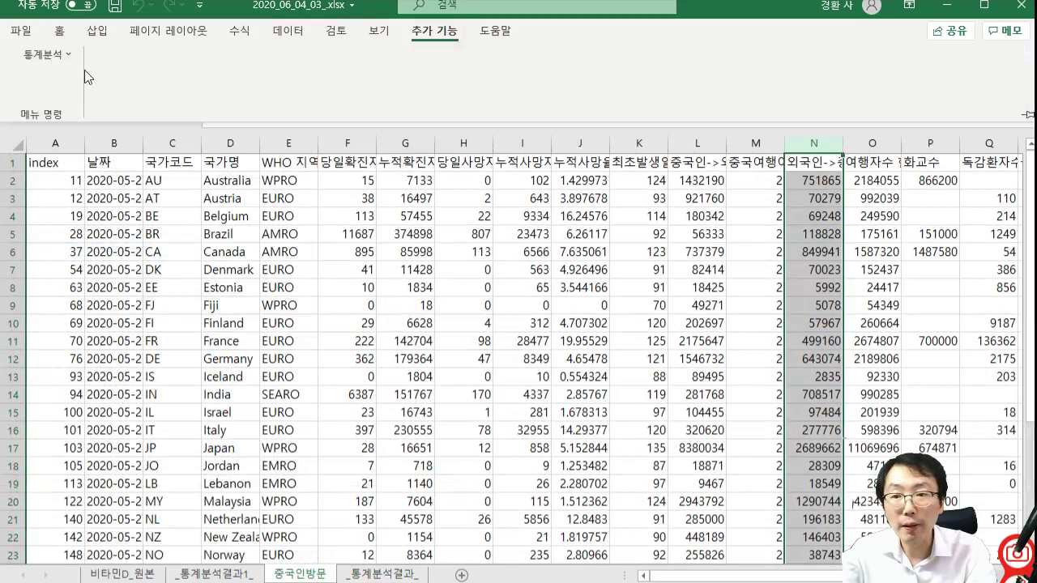
pyautogui.click(40, 54)
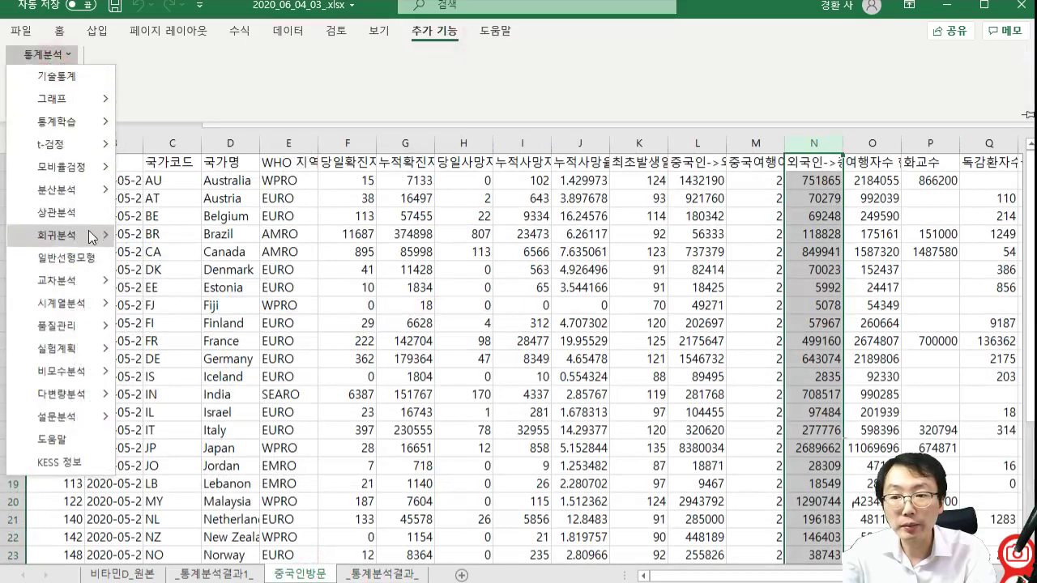
pyautogui.click(166, 236)
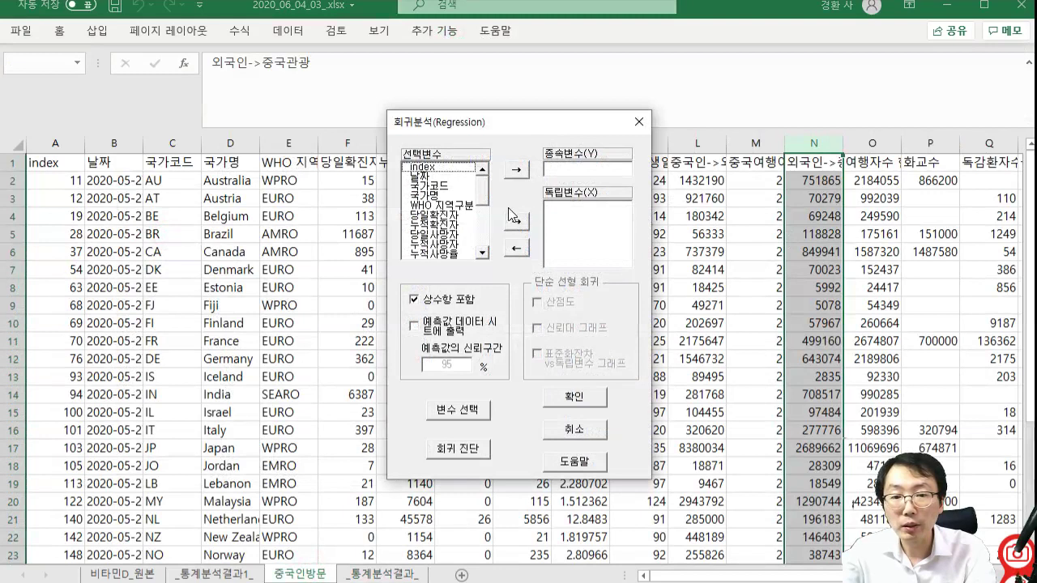
pyautogui.click(484, 191)
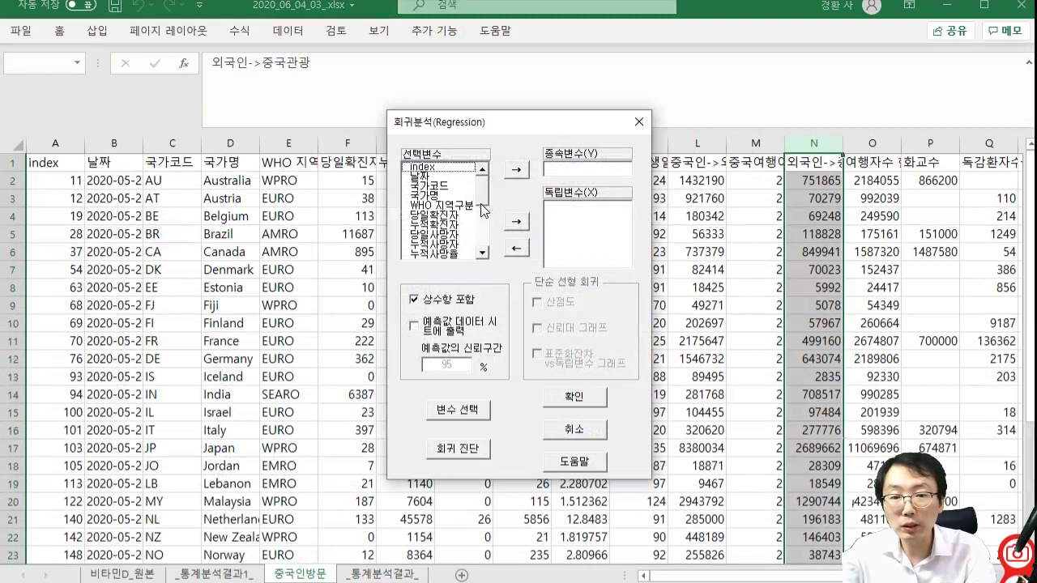
pyautogui.click(484, 253)
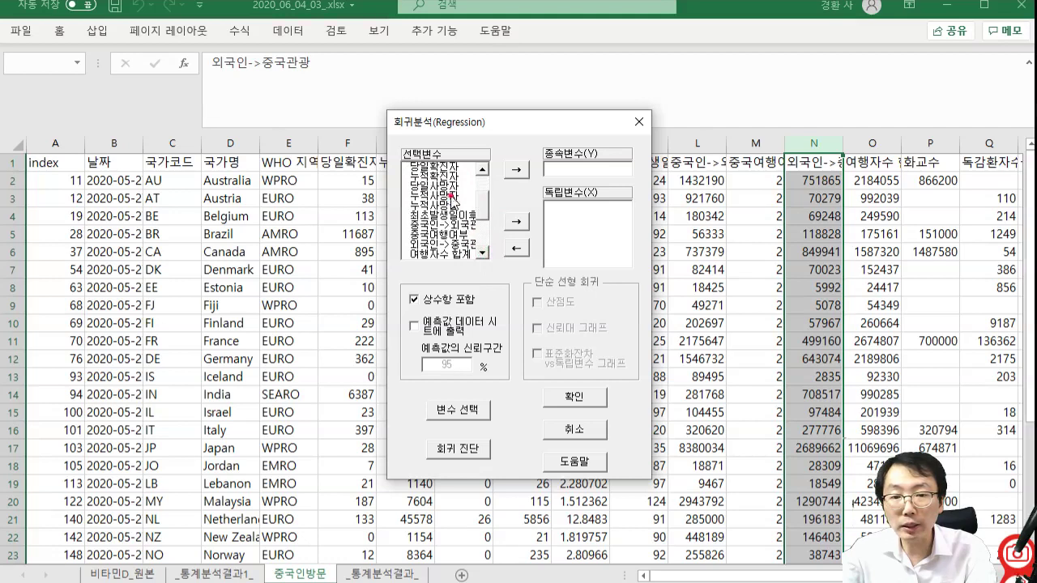
pyautogui.click(451, 196)
pyautogui.click(517, 171)
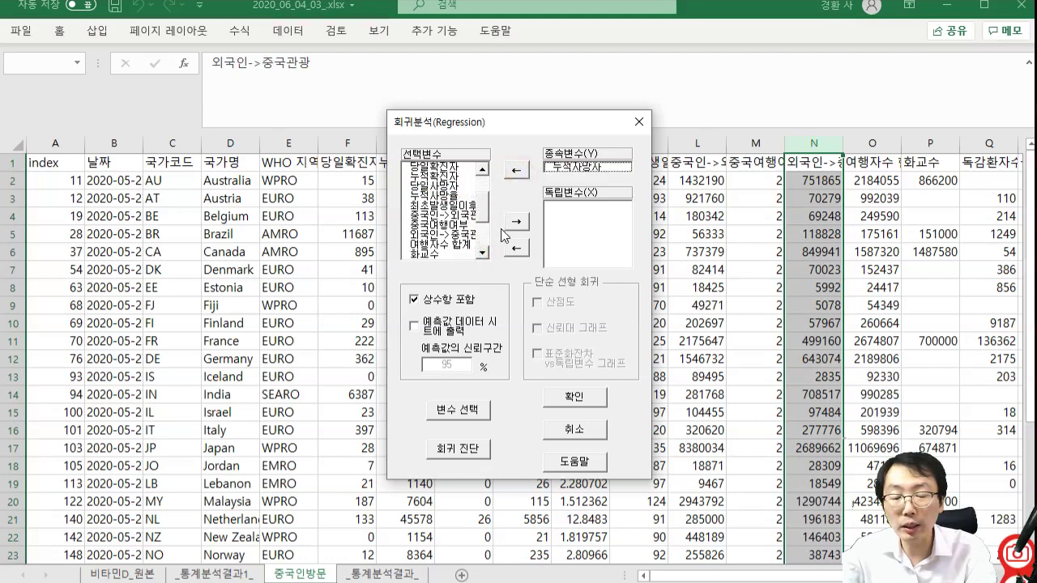
pyautogui.click(459, 217)
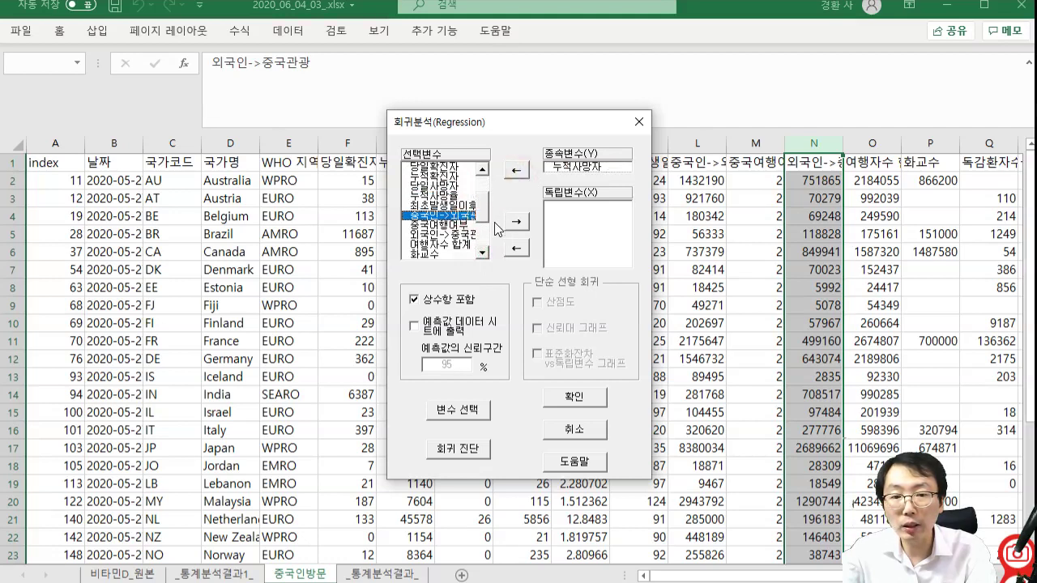
pyautogui.click(515, 223)
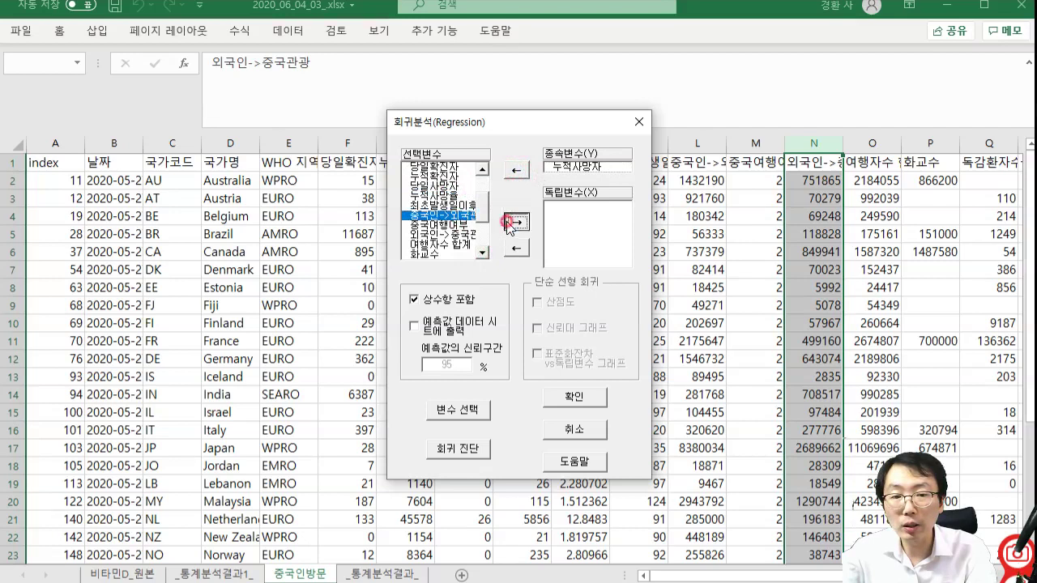
pyautogui.click(584, 406)
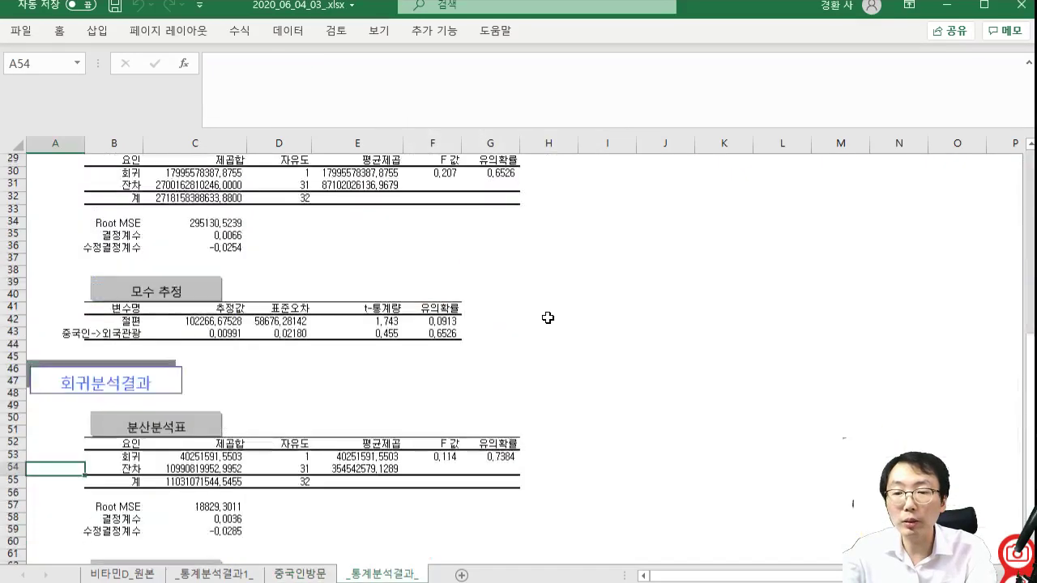
# - Label the first regression result in cell H29 as 확진자
pyautogui.scroll(8, 547, 317)
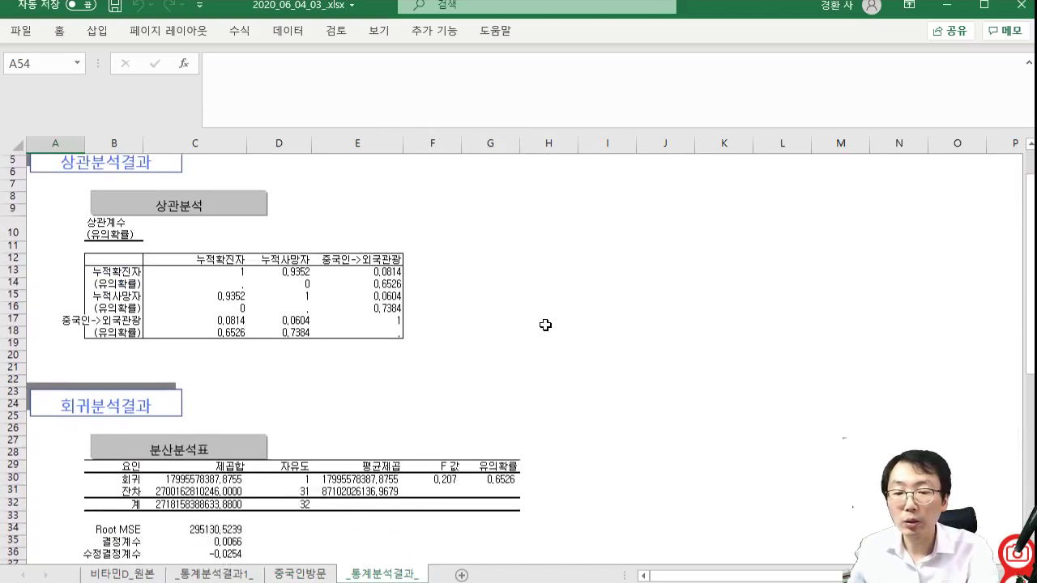
pyautogui.scroll(-3, 546, 324)
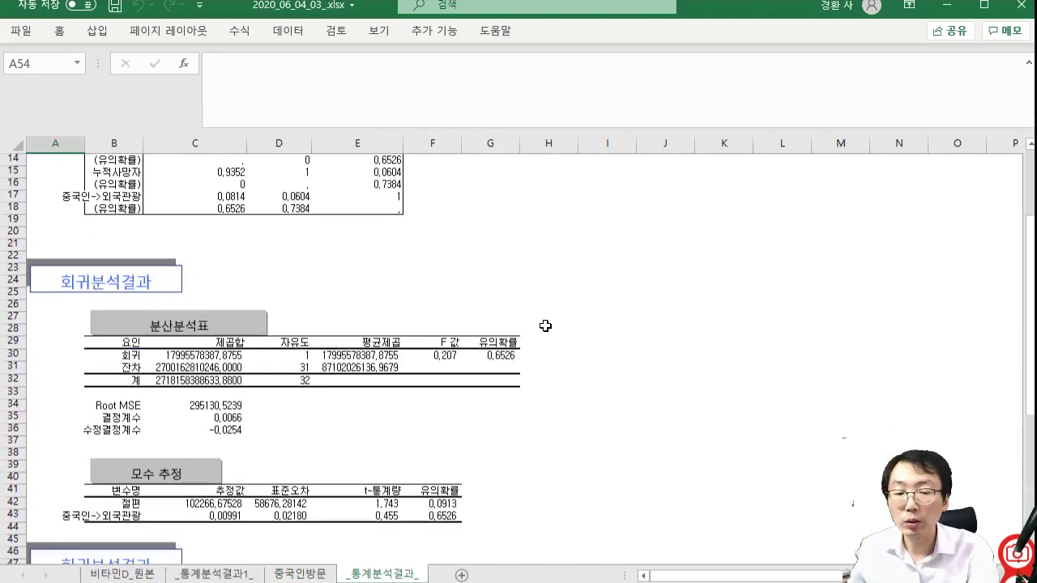
pyautogui.click(596, 344)
pyautogui.press('Left')
pyautogui.write('호')
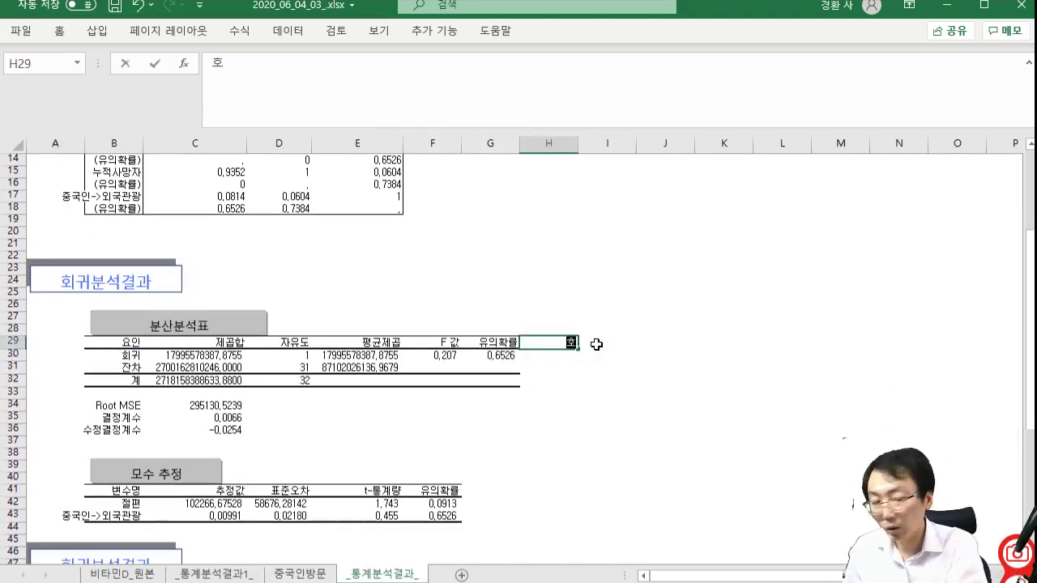
pyautogui.write('진자')
pyautogui.press('Return')
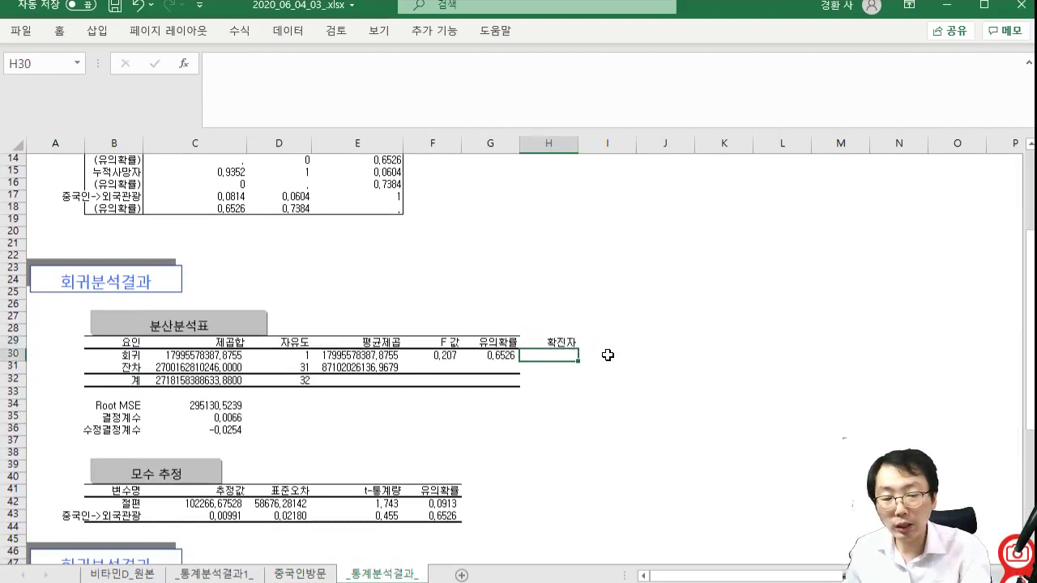
# - Label the second regression result in cell H53 as 사망자 and save the workbook
pyautogui.scroll(-10, 608, 356)
pyautogui.click(585, 269)
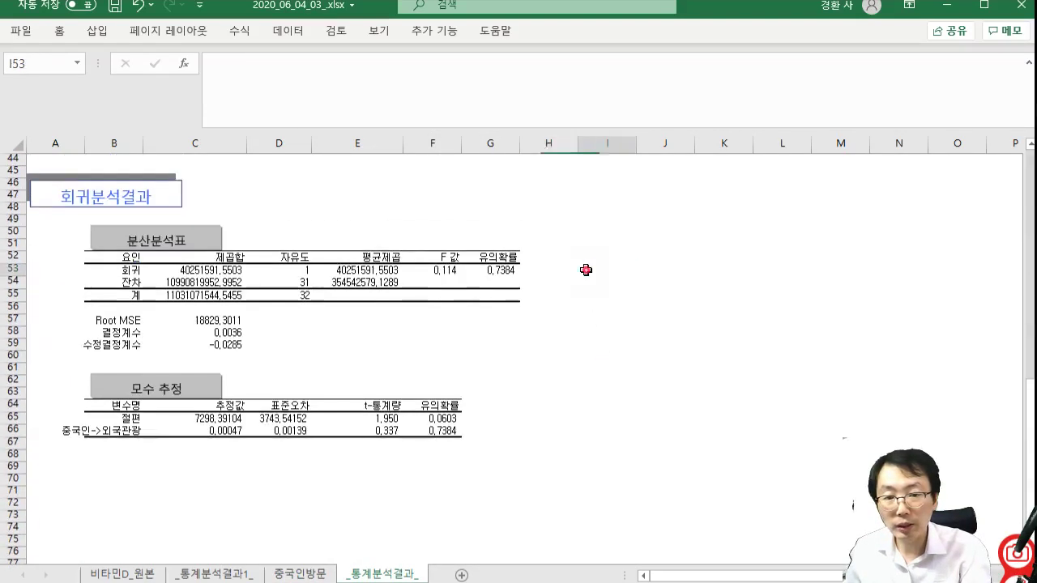
pyautogui.press('Left')
pyautogui.write('사')
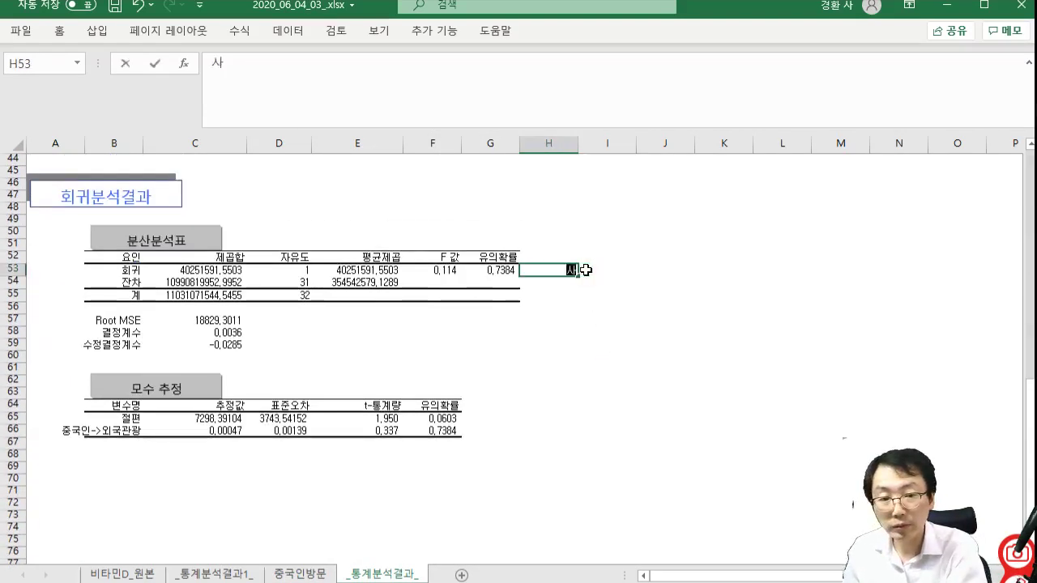
pyautogui.write('망자')
pyautogui.press('Return')
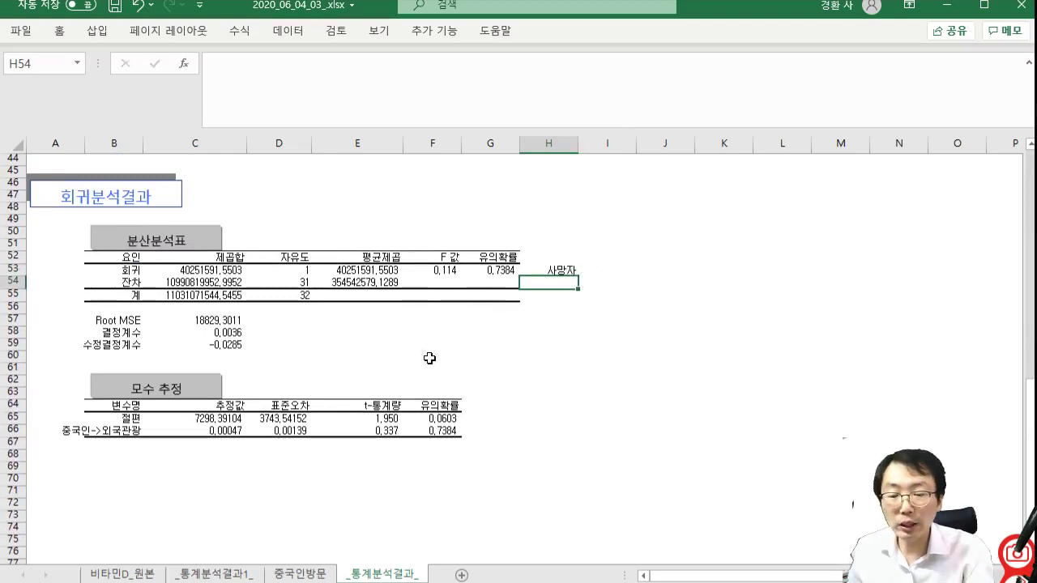
pyautogui.hotkey('ctrl', 's')
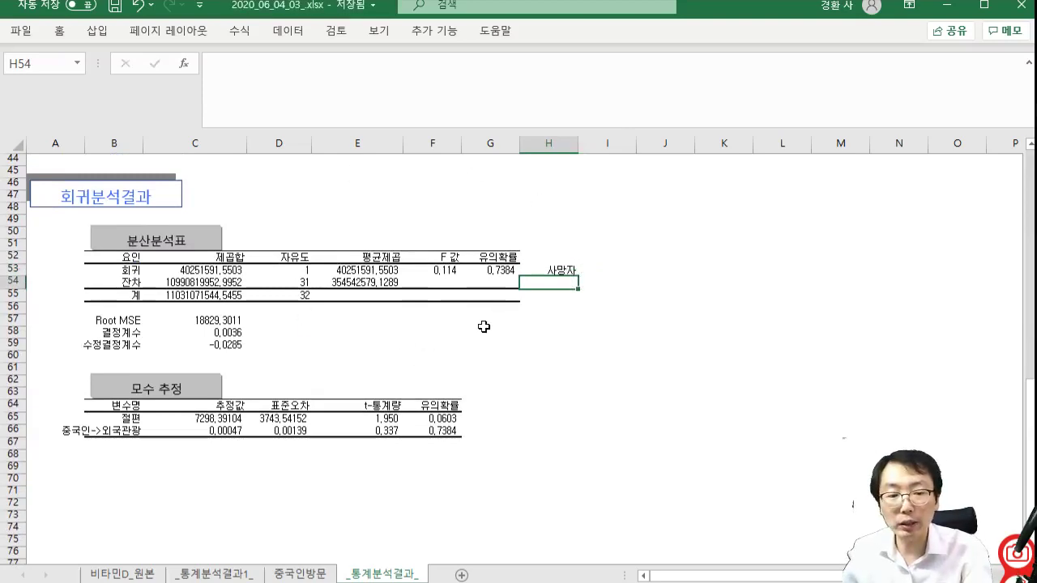
# - Rename the _통계분석결과_ sheet as _통계분석결과2_
pyautogui.doubleClick(384, 574)
pyautogui.click(415, 575)
pyautogui.write('2')
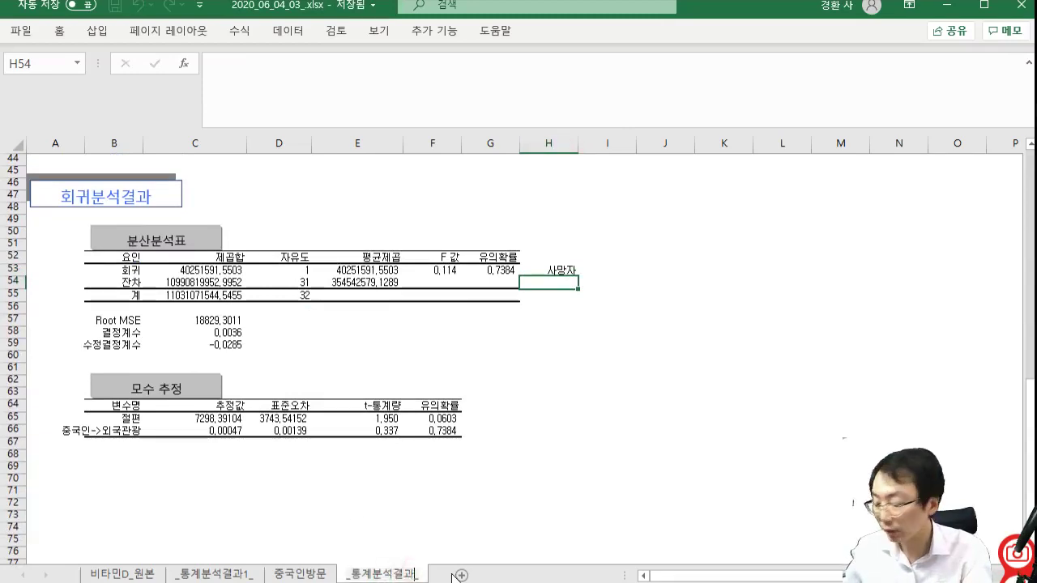
# - Examine the 국가별 평균연령 values available in the filtered 비타민D_원본 sheet and compare with the 중국인방문 sheet
pyautogui.click(125, 574)
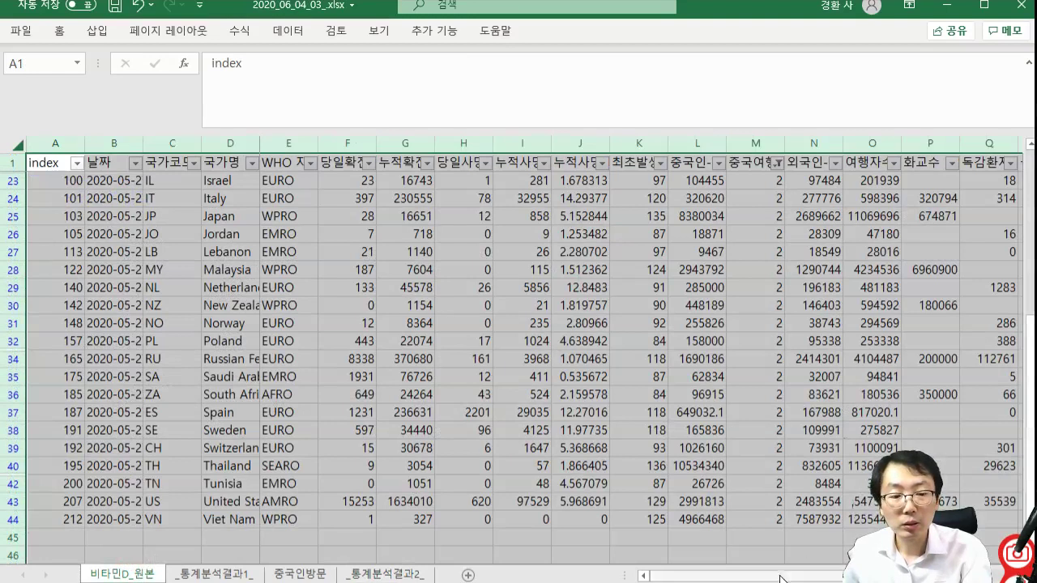
pyautogui.moveTo(780, 576); pyautogui.dragTo(894, 576)
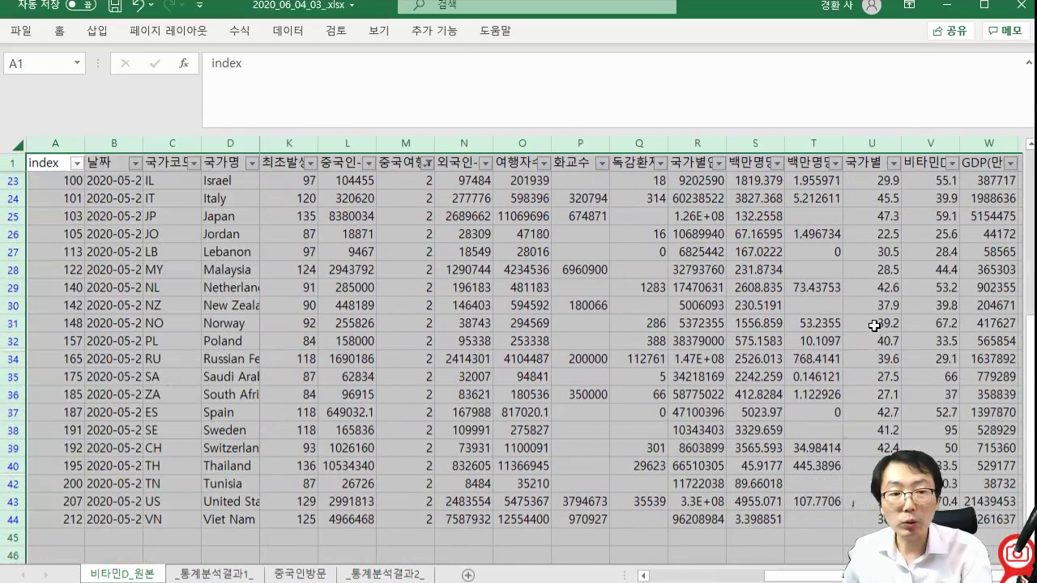
pyautogui.scroll(5, 875, 327)
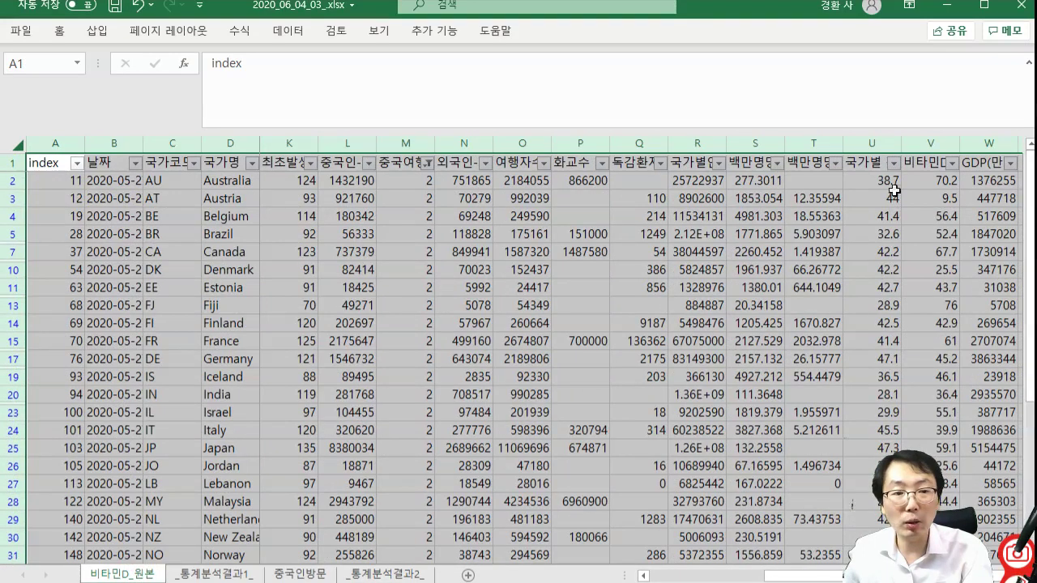
pyautogui.click(892, 163)
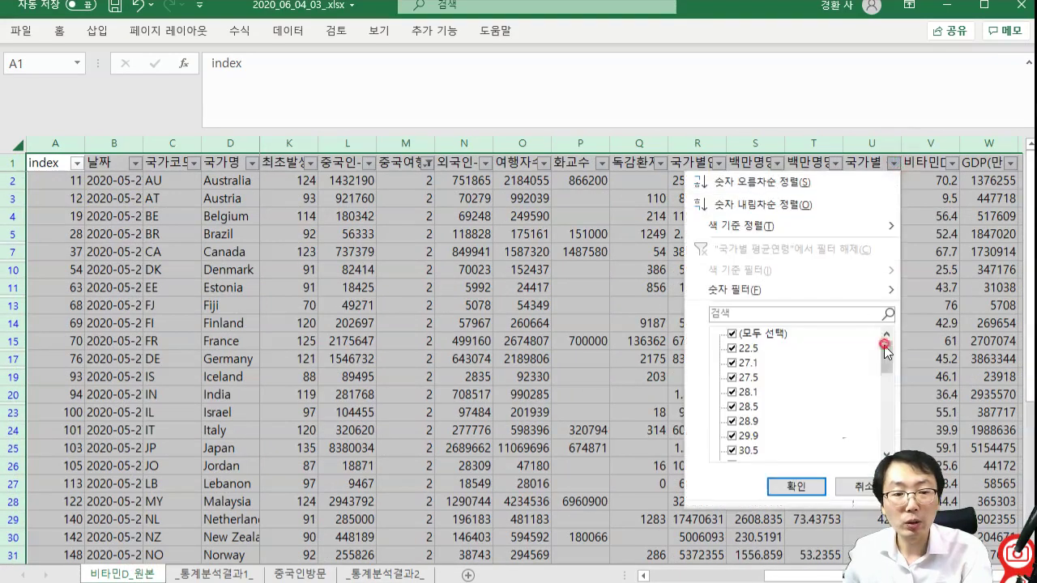
pyautogui.scroll(-5, 882, 344)
pyautogui.scroll(5, 883, 345)
pyautogui.click(860, 486)
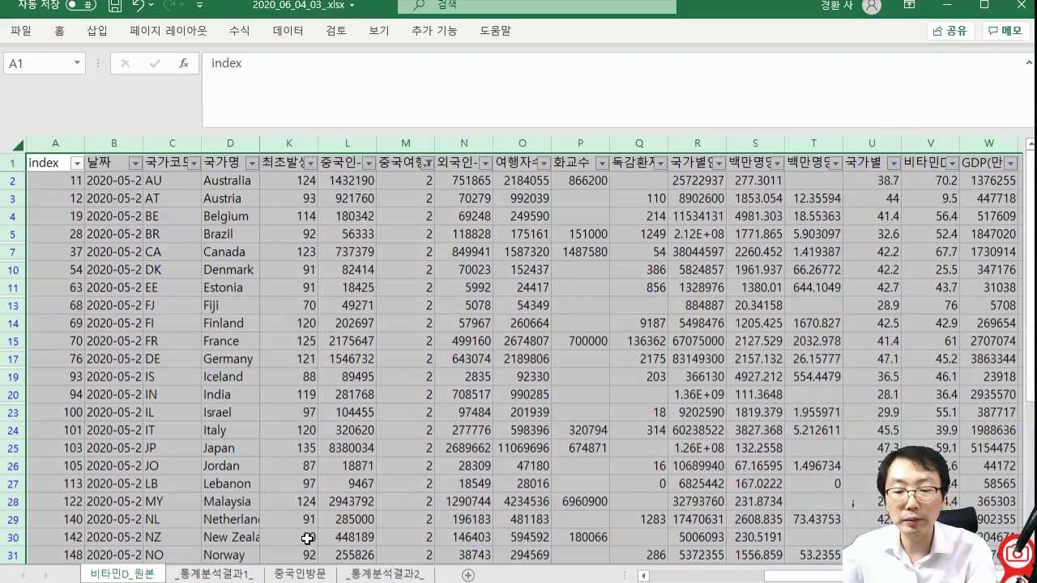
pyautogui.click(306, 575)
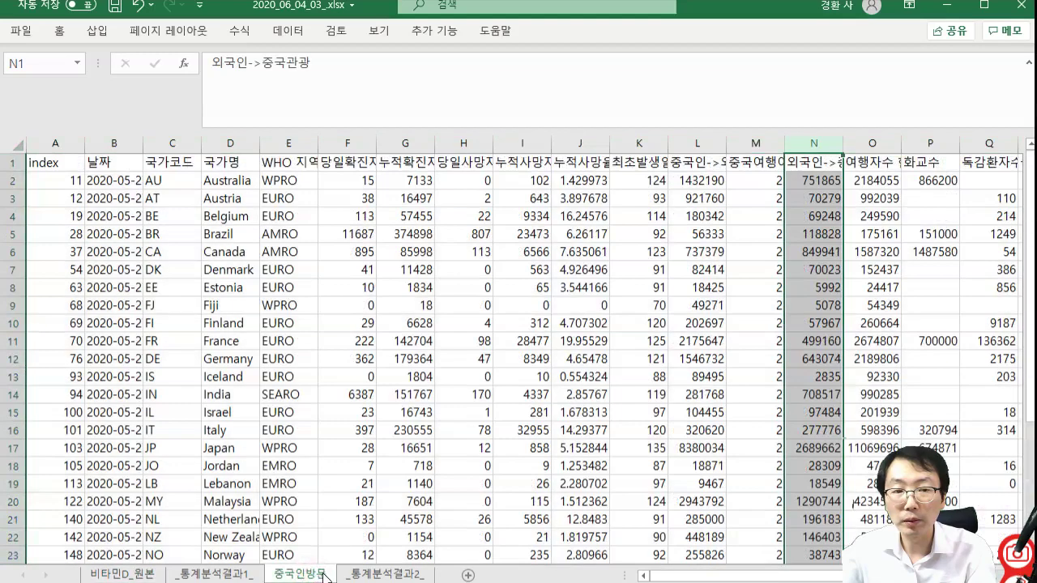
pyautogui.click(130, 573)
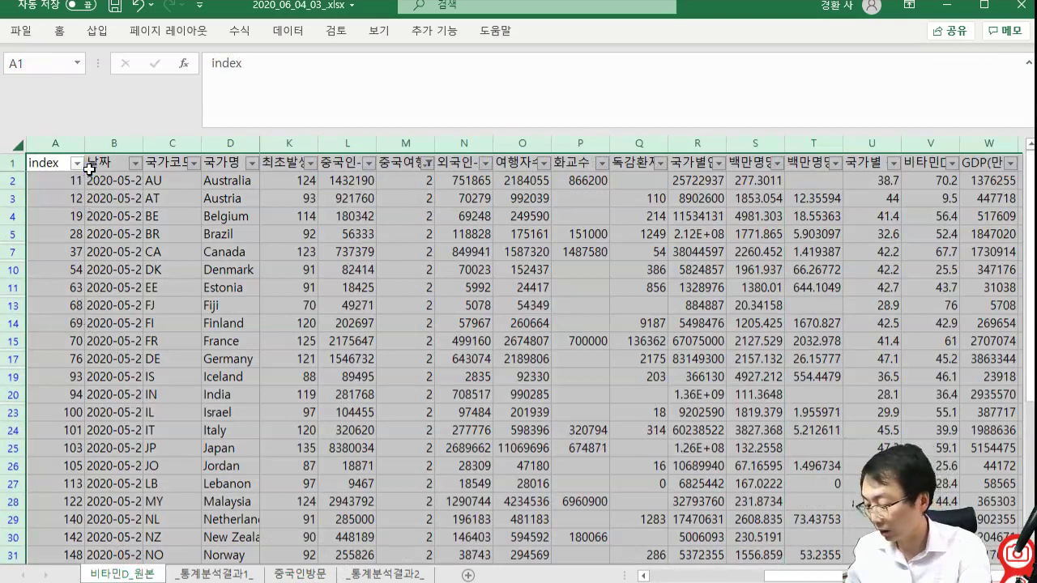
# - Reset the filter on 비타민D_원본 to show all countries, and check the 국가별 평균연령 filter values
pyautogui.hotkey('ctrl', 'shift', 'l')
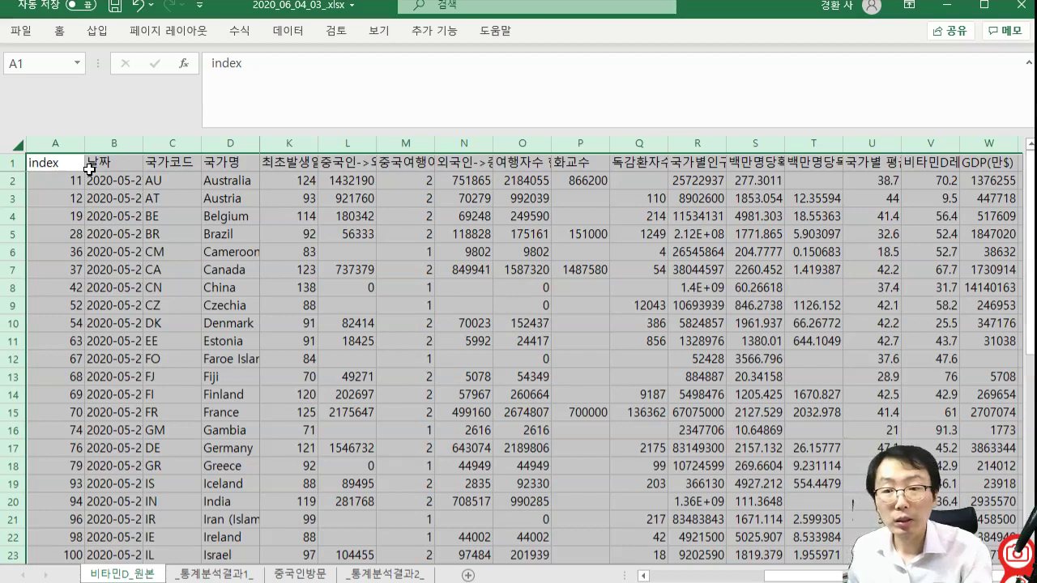
pyautogui.hotkey('ctrl', 'shift', 'l')
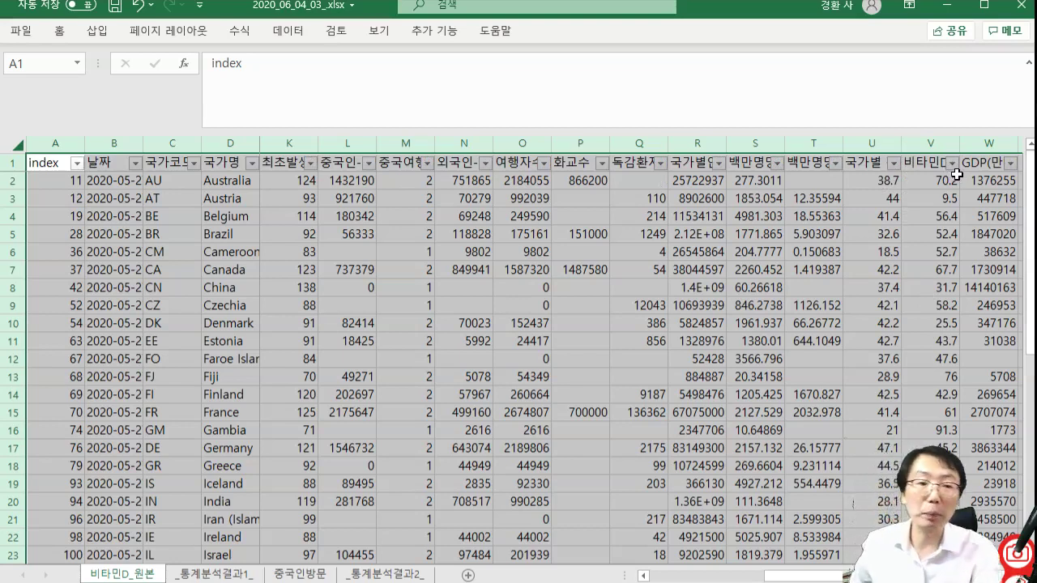
pyautogui.click(893, 170)
pyautogui.click(894, 167)
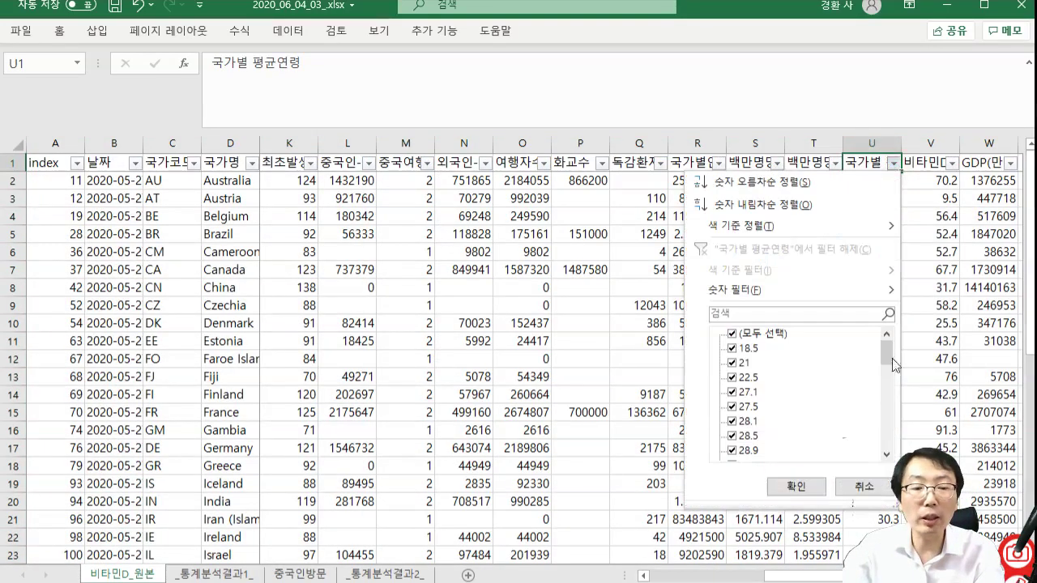
pyautogui.moveTo(886, 350)
pyautogui.mouseDown()
pyautogui.moveTo(883, 450)
pyautogui.moveTo(884, 356)
pyautogui.mouseUp()
pyautogui.click(863, 486)
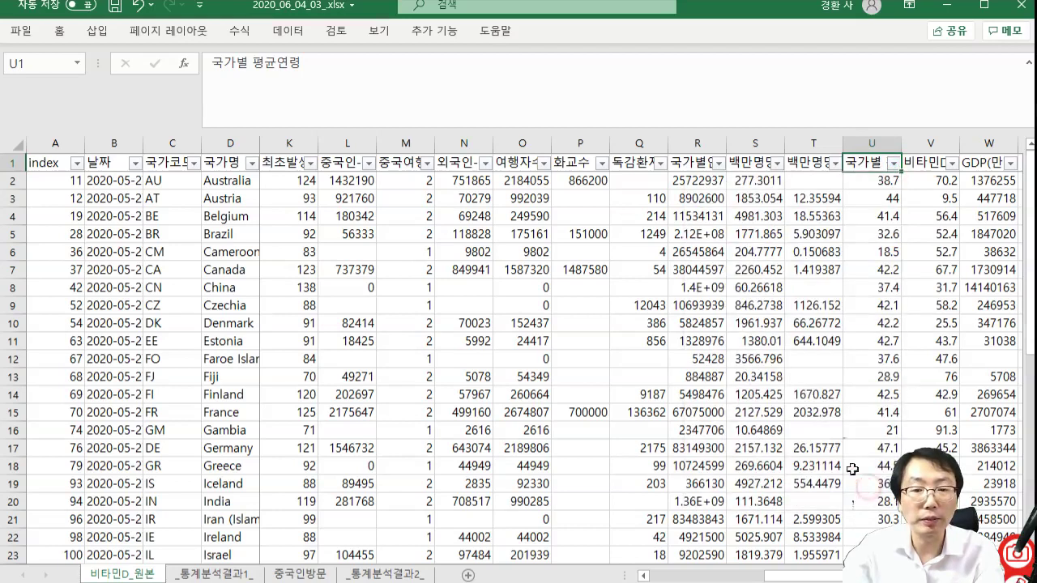
# - Set up a regression on the 비타민D_원본 data with 누적확진자 as the dependent and 외국인->중국관광 as the independent variable
pyautogui.click(418, 37)
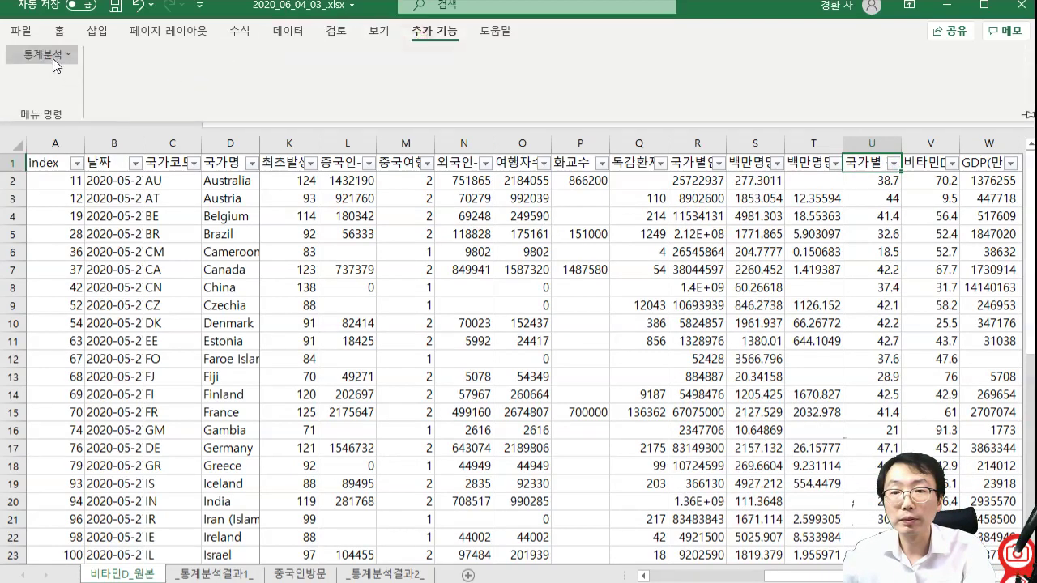
pyautogui.click(50, 55)
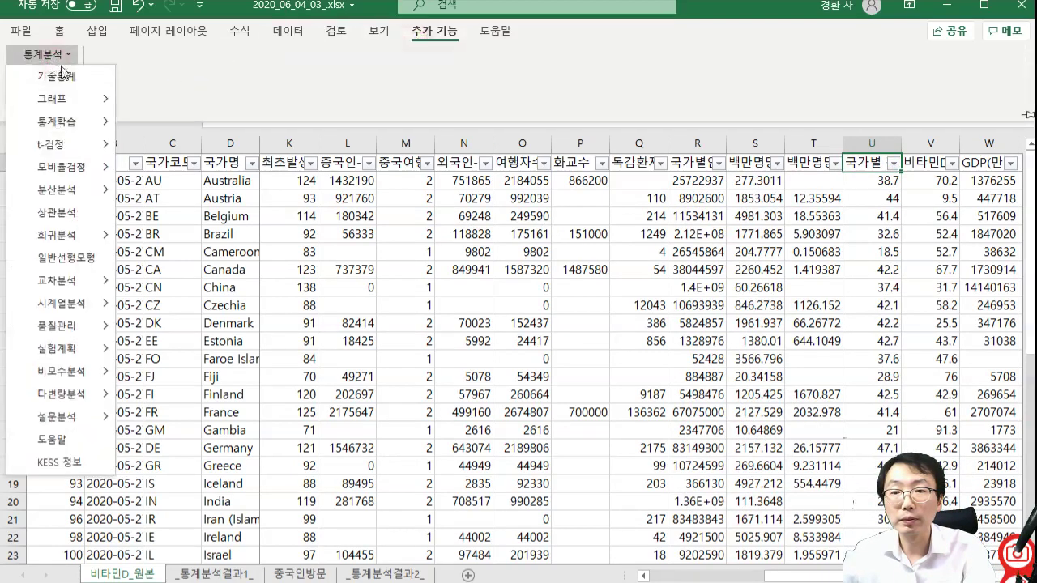
pyautogui.click(63, 234)
pyautogui.click(146, 235)
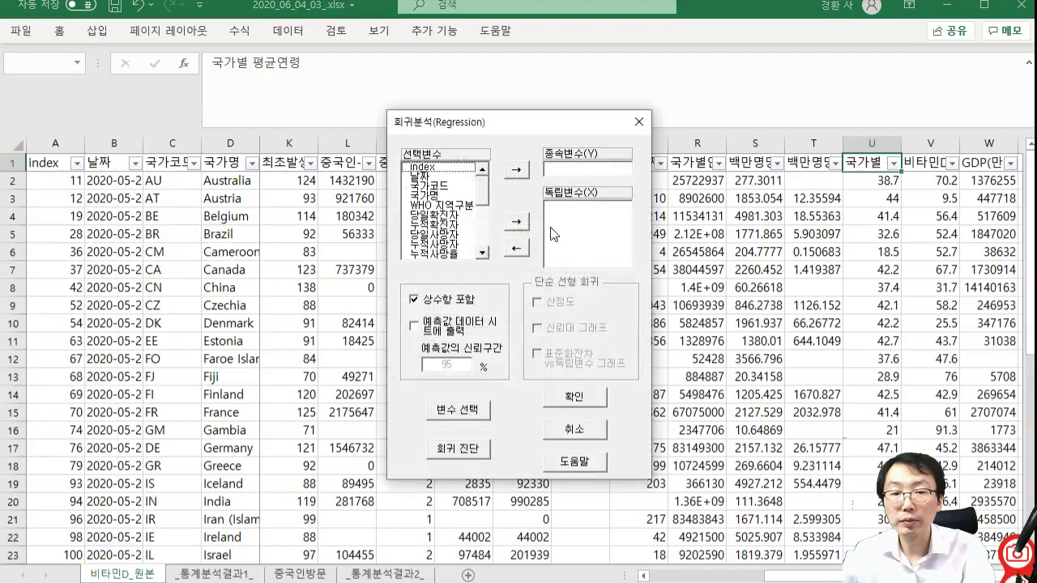
pyautogui.click(483, 243)
pyautogui.click(454, 216)
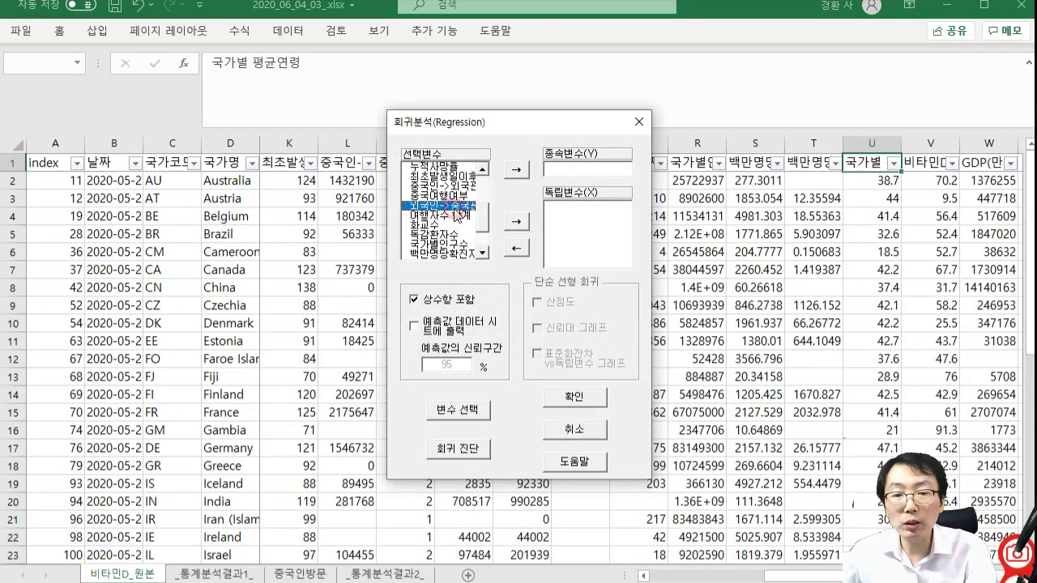
pyautogui.click(516, 220)
pyautogui.click(482, 169)
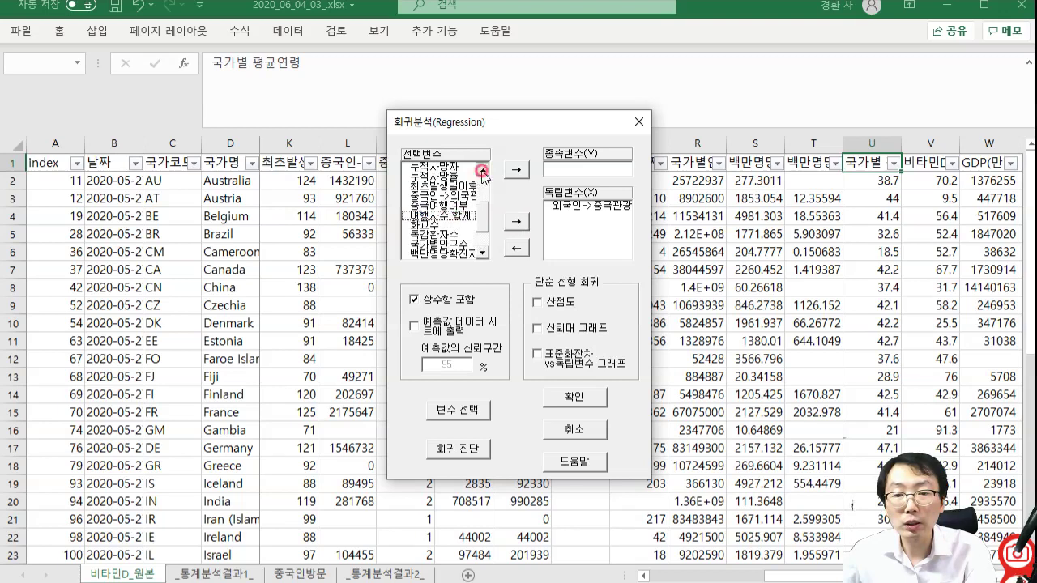
pyautogui.click(482, 169)
pyautogui.click(482, 169)
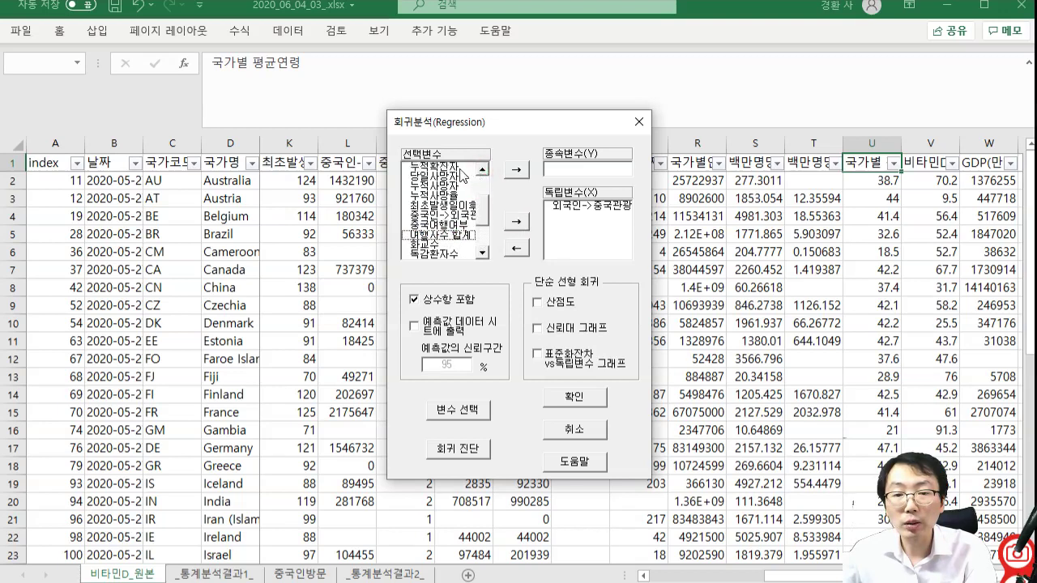
pyautogui.click(459, 168)
pyautogui.click(516, 170)
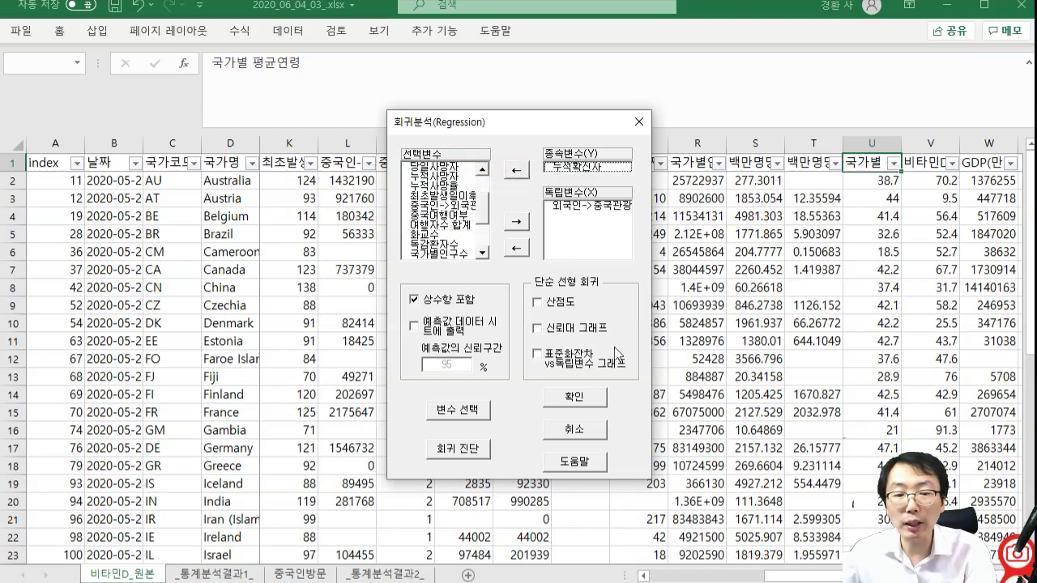
# - Replace the independent variable with 중국인->외국관광 and try to run the regression
pyautogui.click(588, 206)
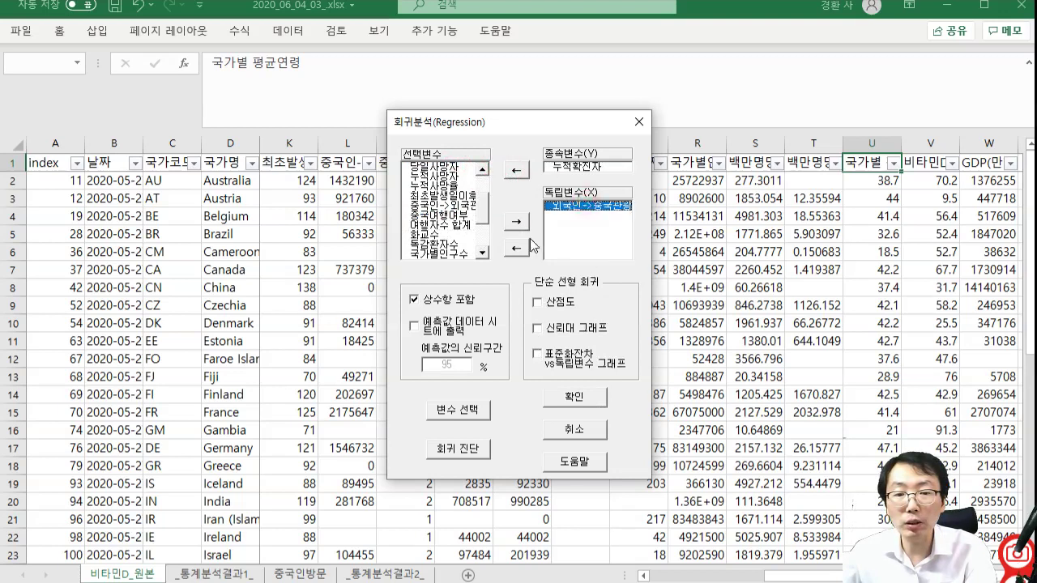
pyautogui.click(516, 247)
pyautogui.moveTo(483, 212); pyautogui.dragTo(484, 191)
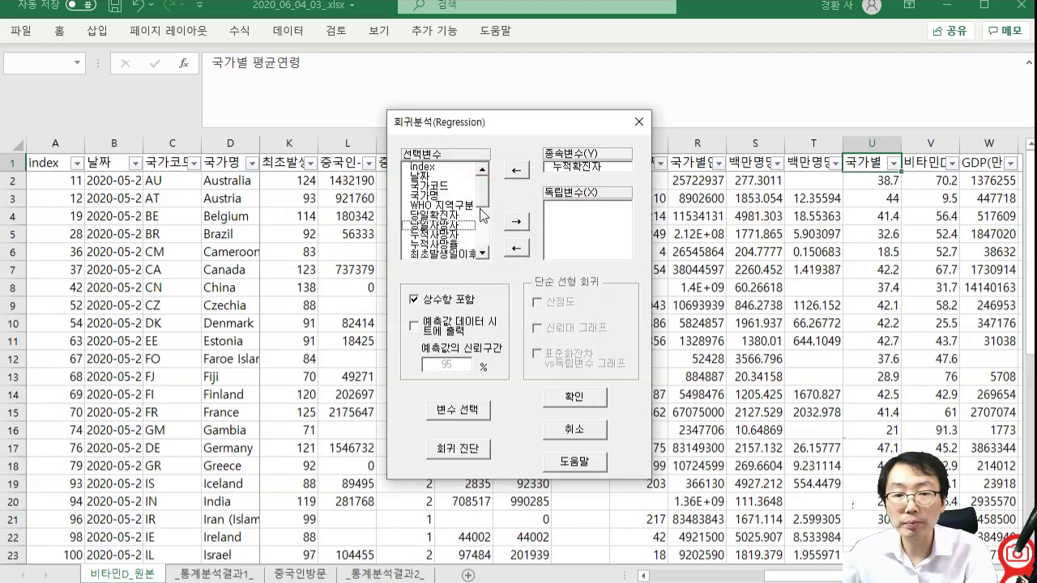
pyautogui.scroll(-1, 483, 258)
pyautogui.click(467, 235)
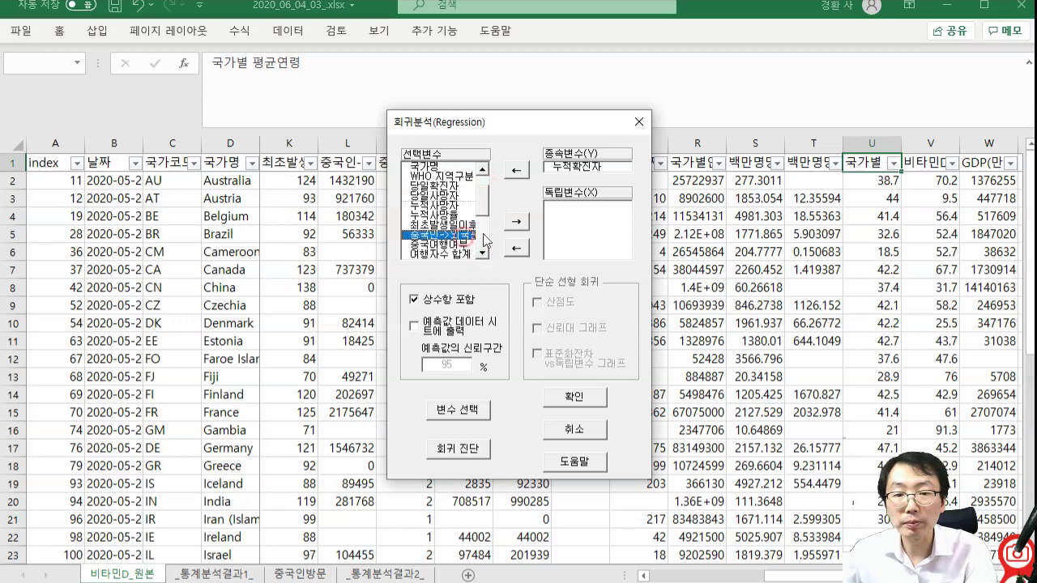
pyautogui.click(516, 223)
pyautogui.click(585, 399)
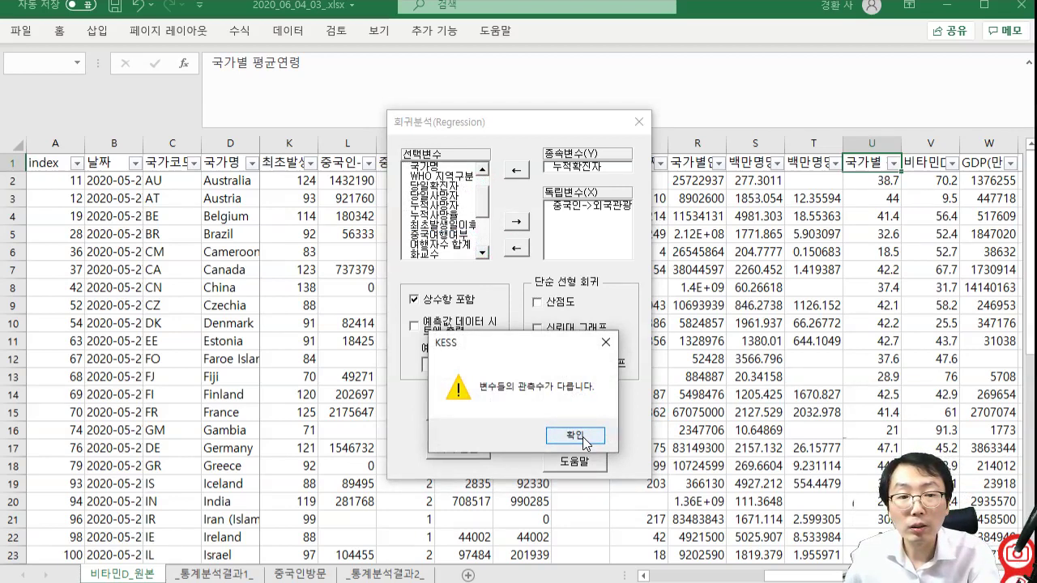
pyautogui.click(575, 436)
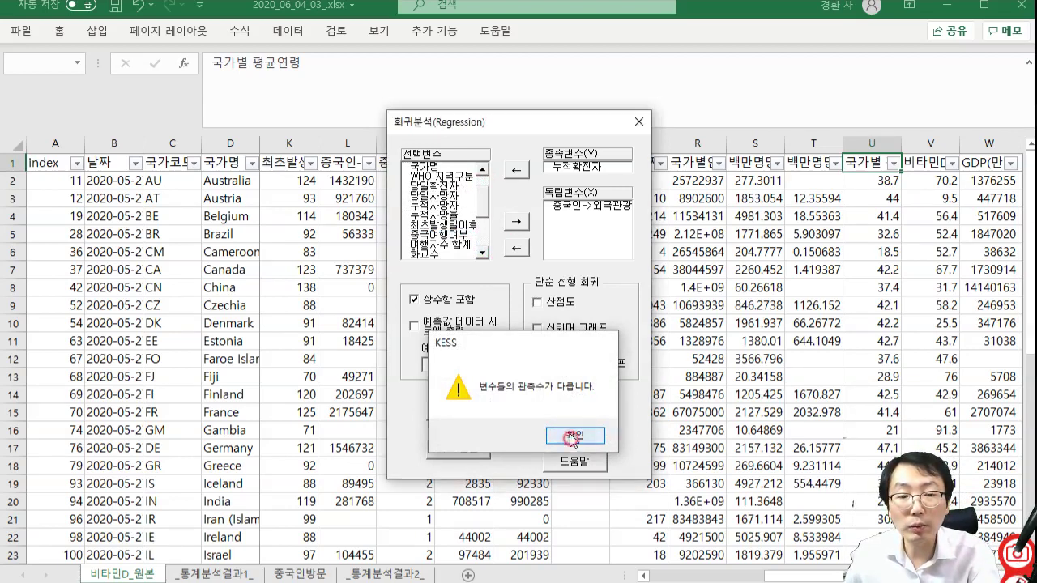
# - Replace the independent variable with 국가별 평균연령 and run the regression on 누적확진자
pyautogui.click(578, 207)
pyautogui.click(520, 247)
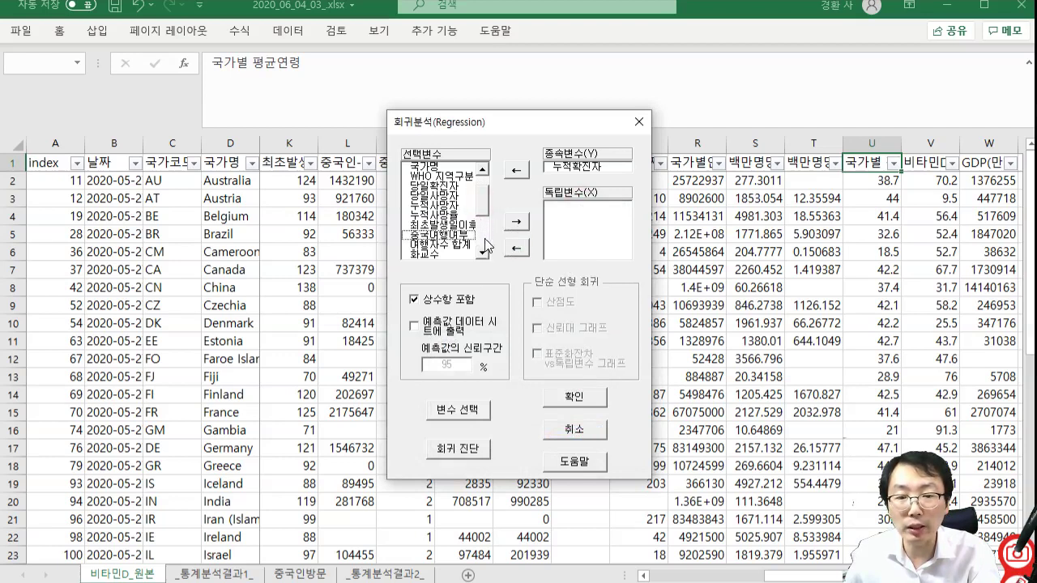
pyautogui.click(486, 245)
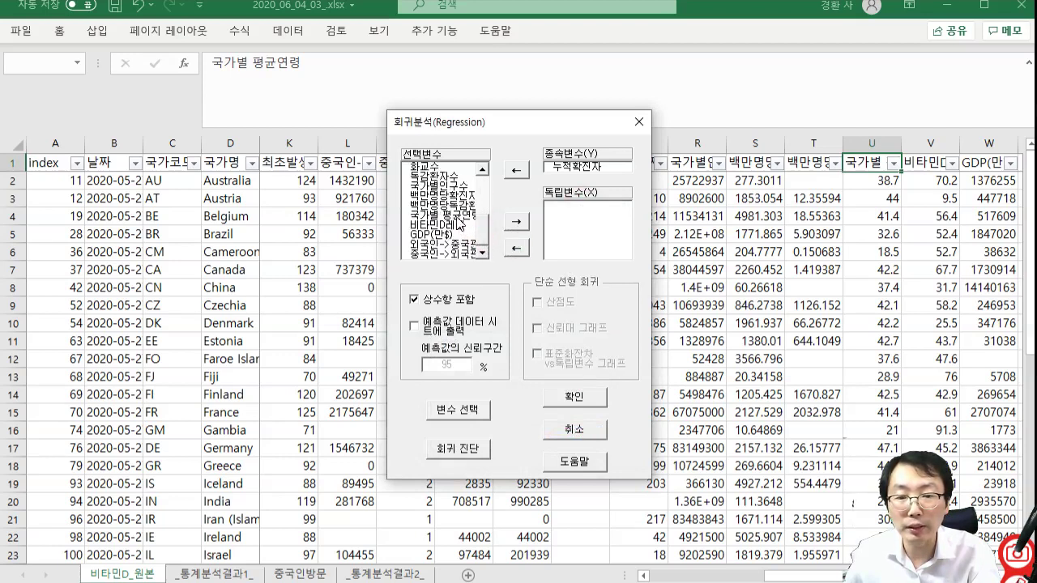
pyautogui.click(457, 217)
pyautogui.click(516, 221)
pyautogui.click(588, 401)
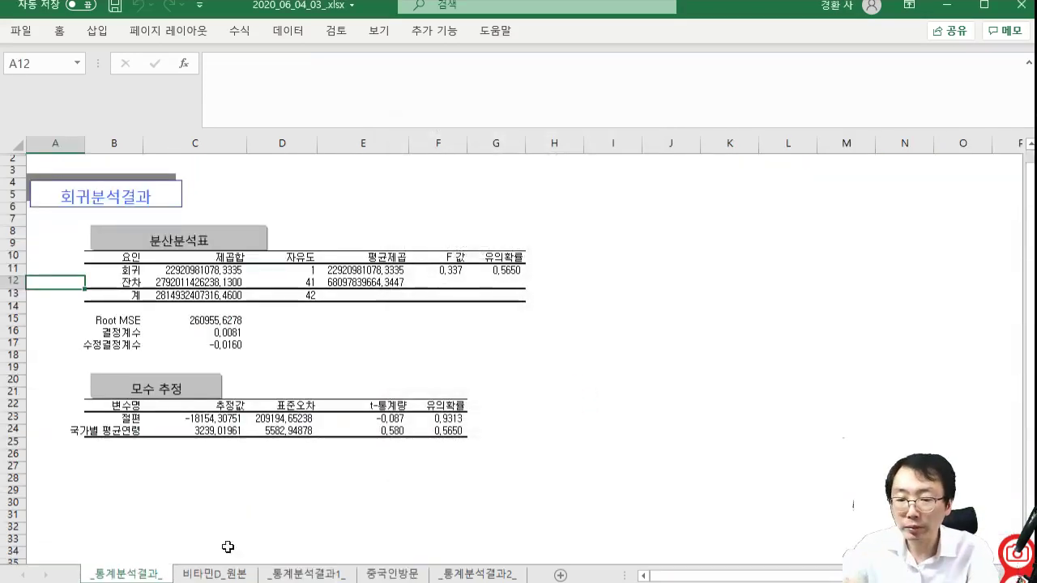
# - Move the _통계분석결과_ sheet behind the other sheets and enter 연령 in I11 beside its regression result
pyautogui.moveTo(142, 575); pyautogui.dragTo(535, 575)
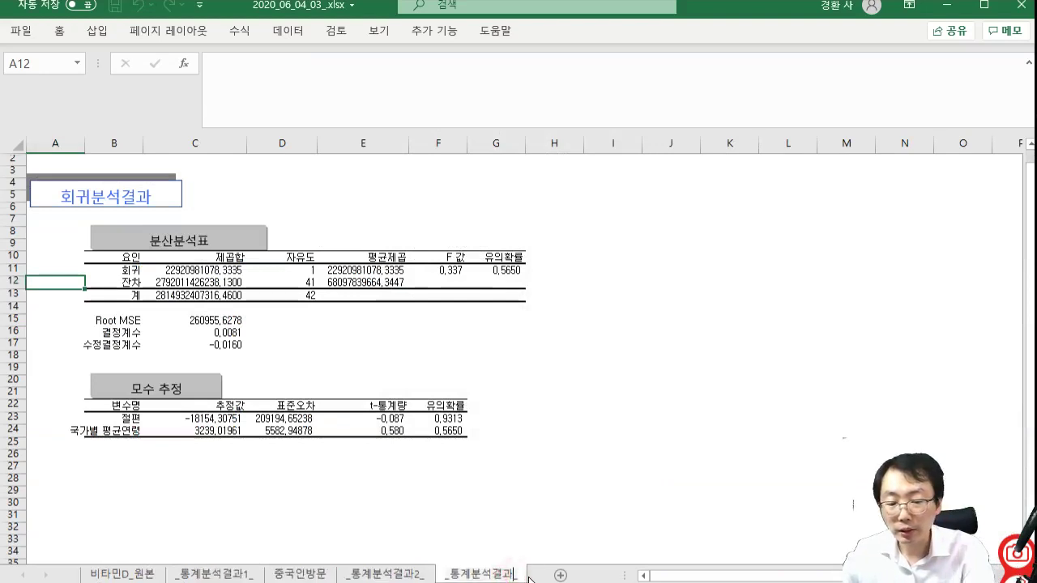
pyautogui.click(609, 272)
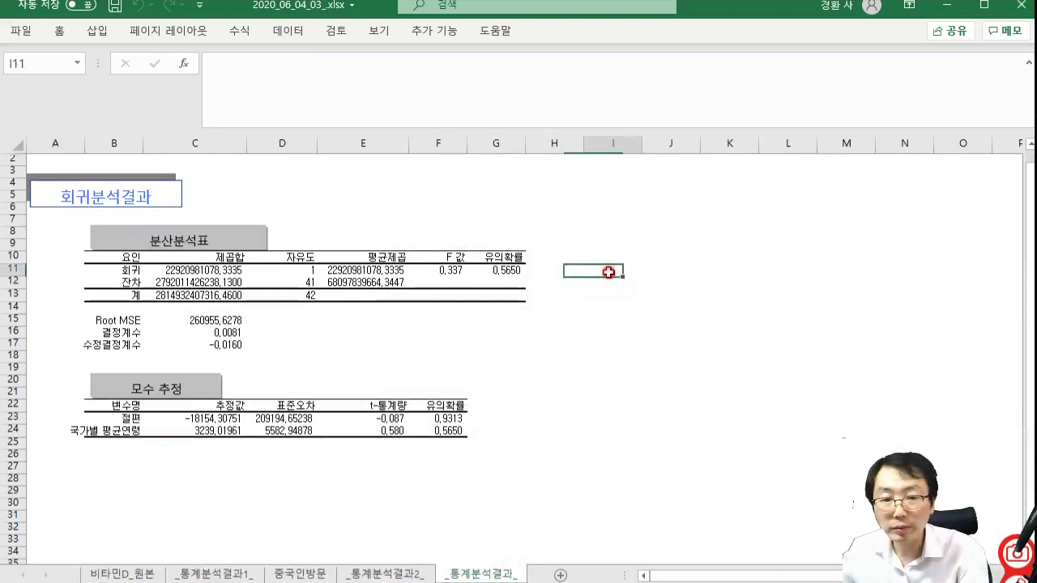
pyautogui.write('ㅊ')
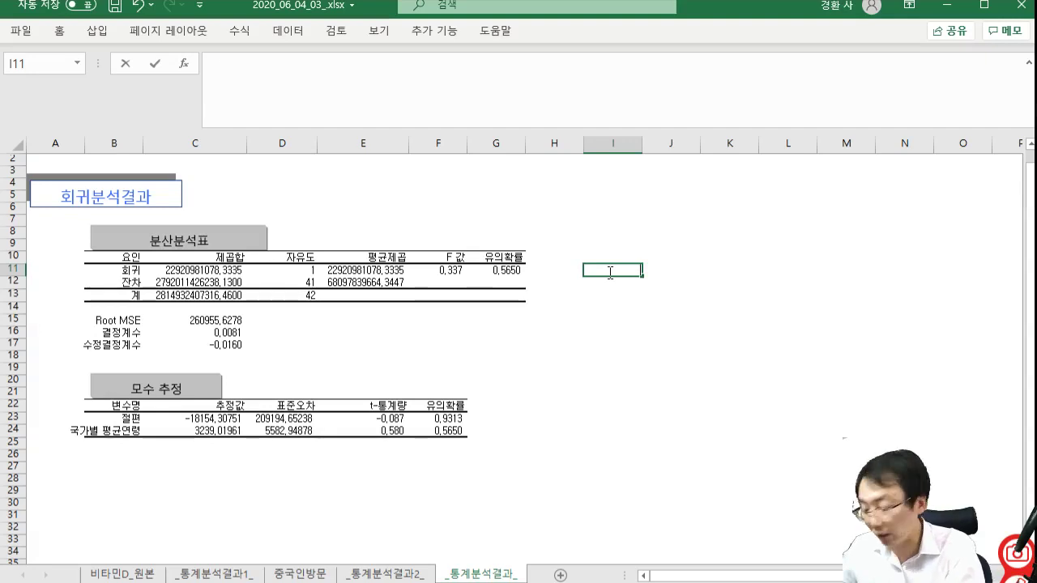
pyautogui.write('dusfu')
pyautogui.press('BackSpace')
pyautogui.press('BackSpace')
pyautogui.press('BackSpace')
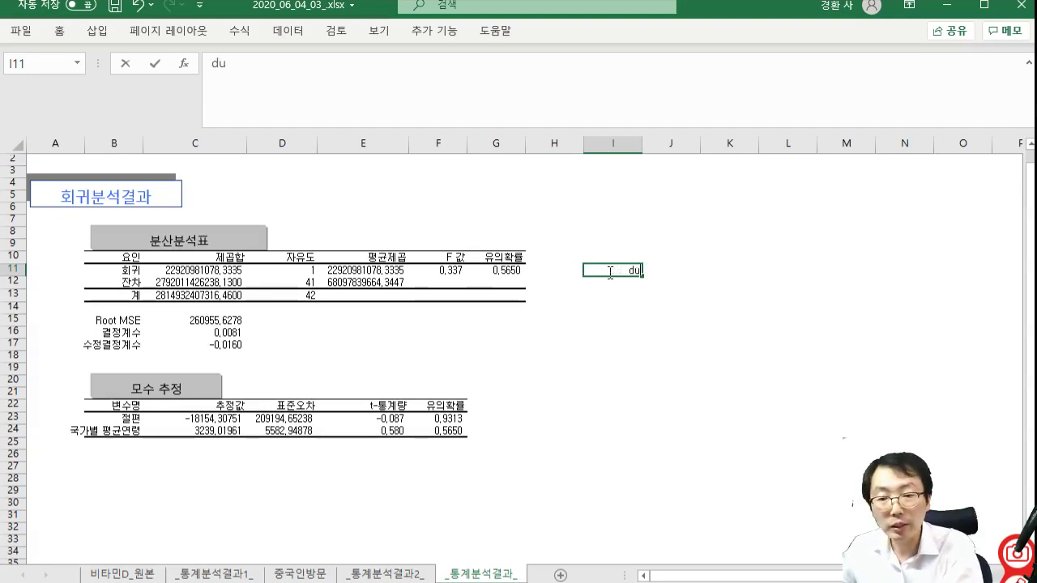
pyautogui.write('ㅇ령')
pyautogui.press('Return')
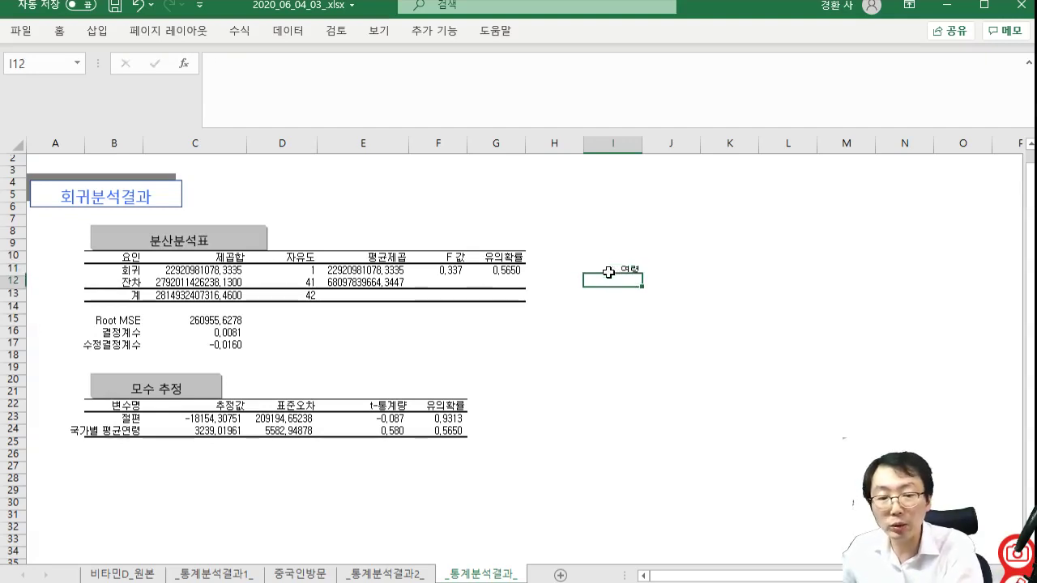
pyautogui.click(458, 432)
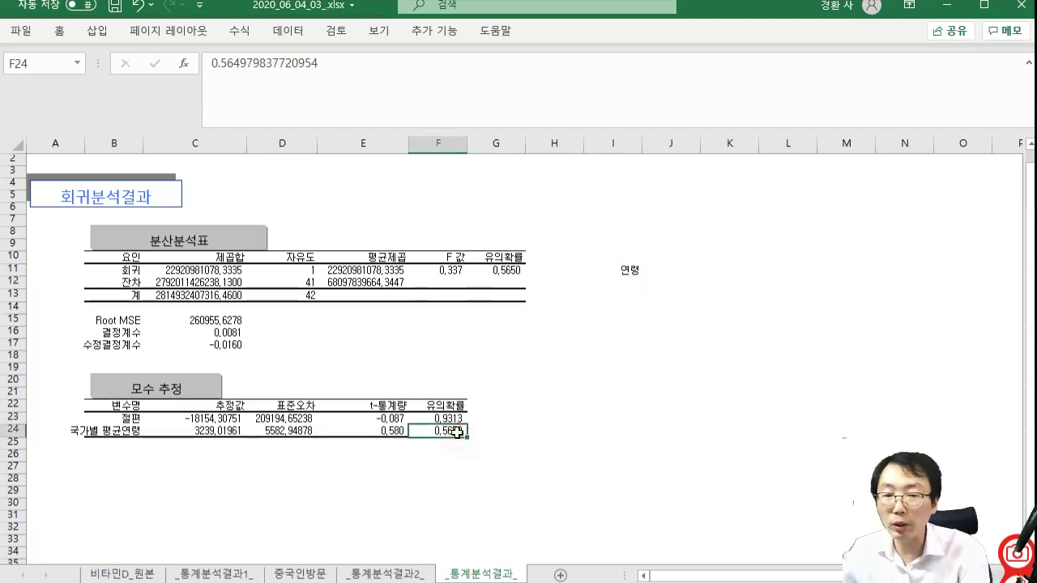
# - Start a regression on the 비타민D_원본 data with 누적사망자 as the dependent variable
pyautogui.click(146, 572)
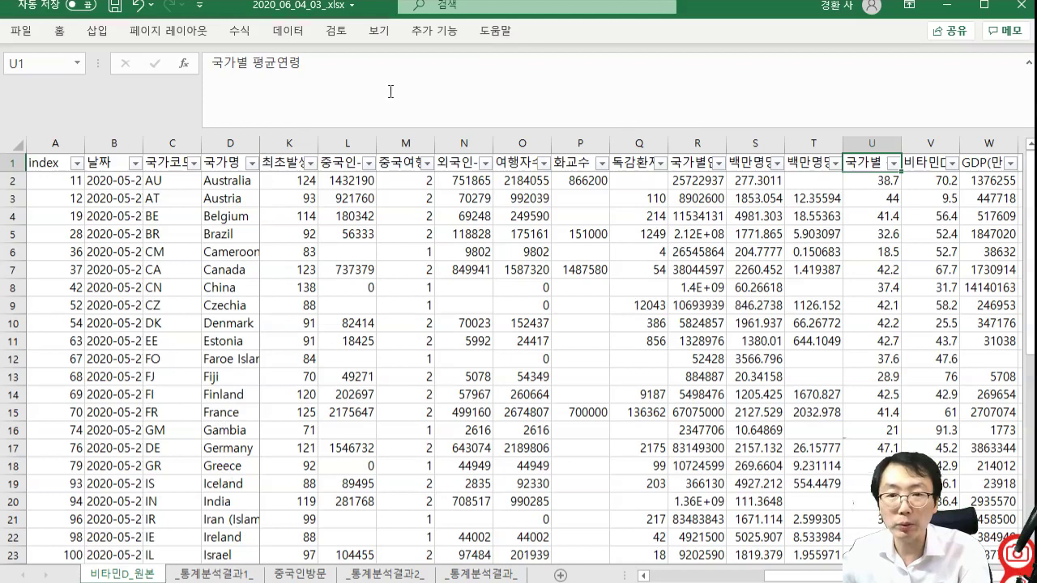
pyautogui.click(452, 36)
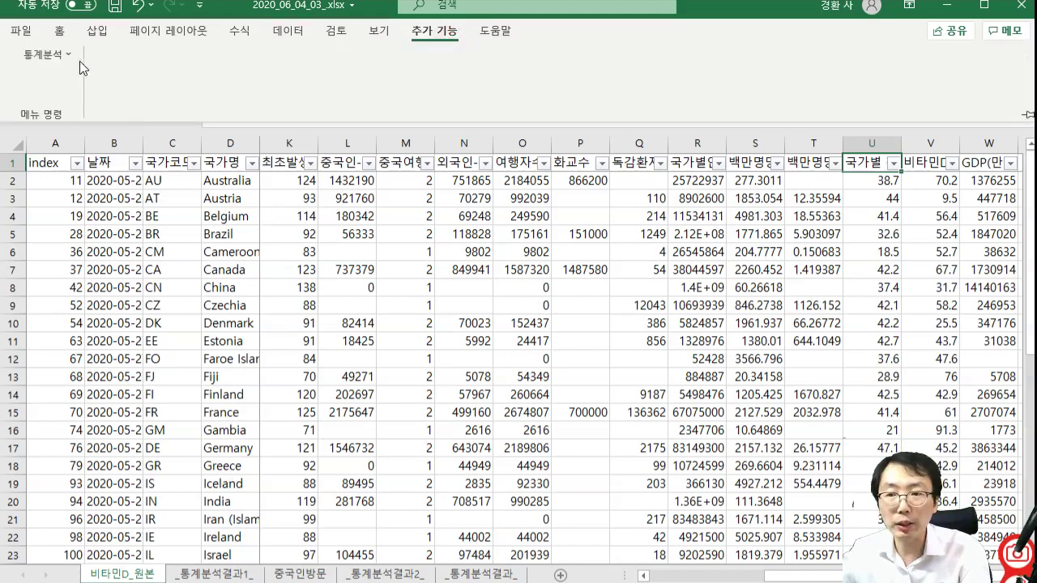
pyautogui.click(56, 54)
pyautogui.moveTo(62, 234)
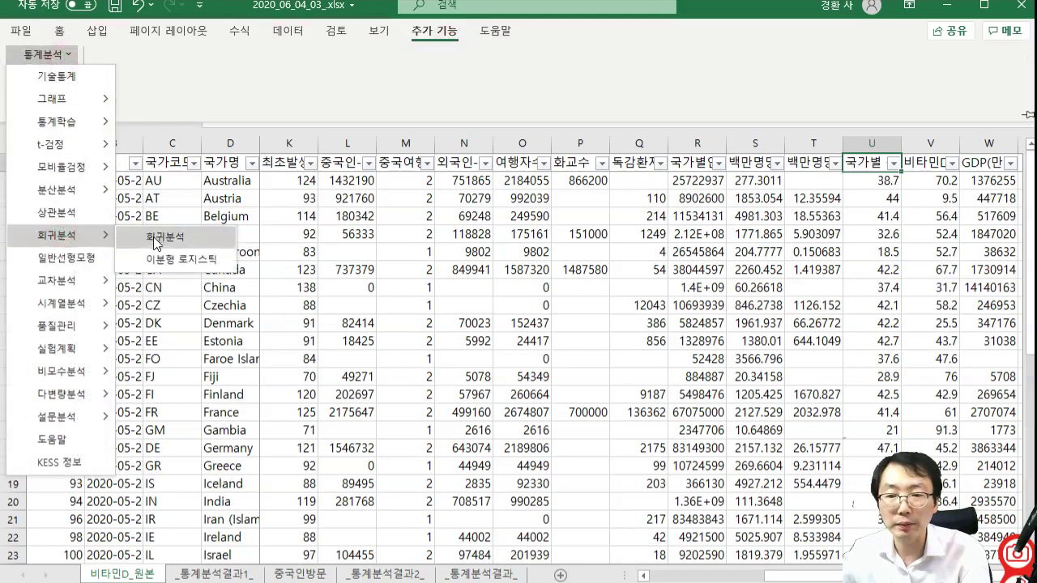
pyautogui.click(153, 236)
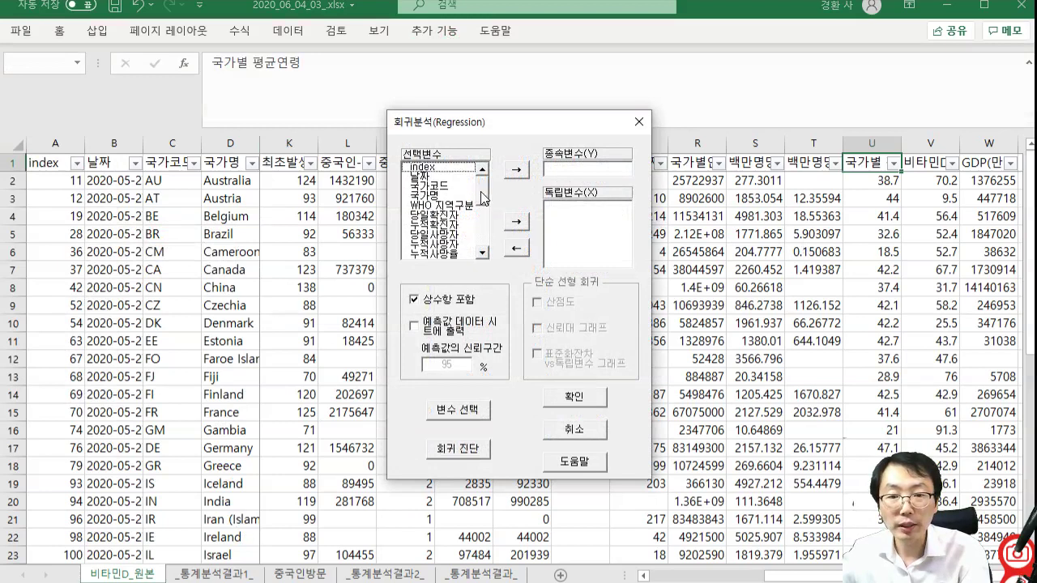
pyautogui.click(465, 244)
pyautogui.click(515, 170)
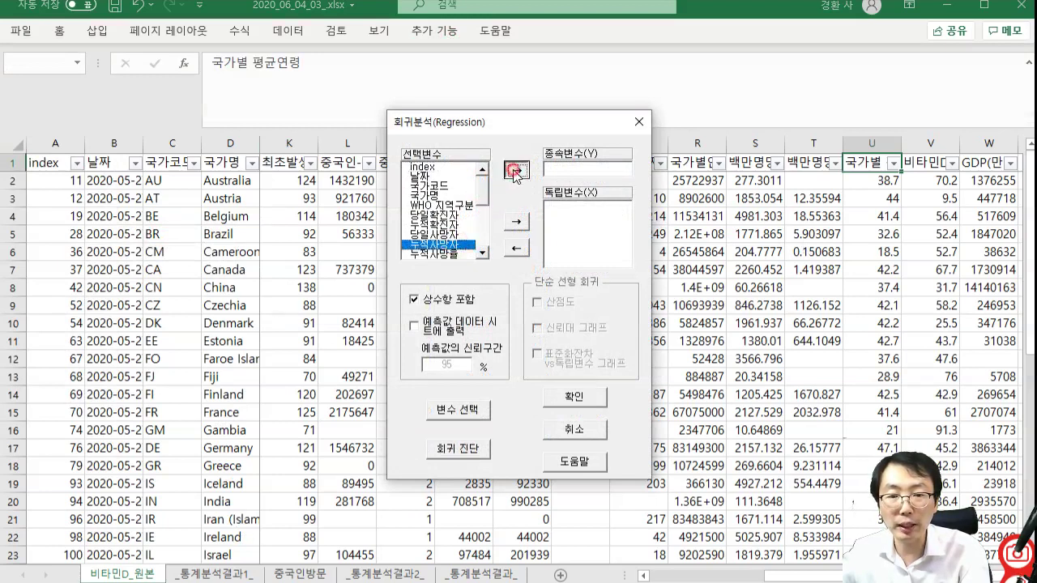
# - Try to run the regression with 중국인->외국관광 as the independent variable, and remove that variable again
pyautogui.click(482, 198)
pyautogui.click(482, 243)
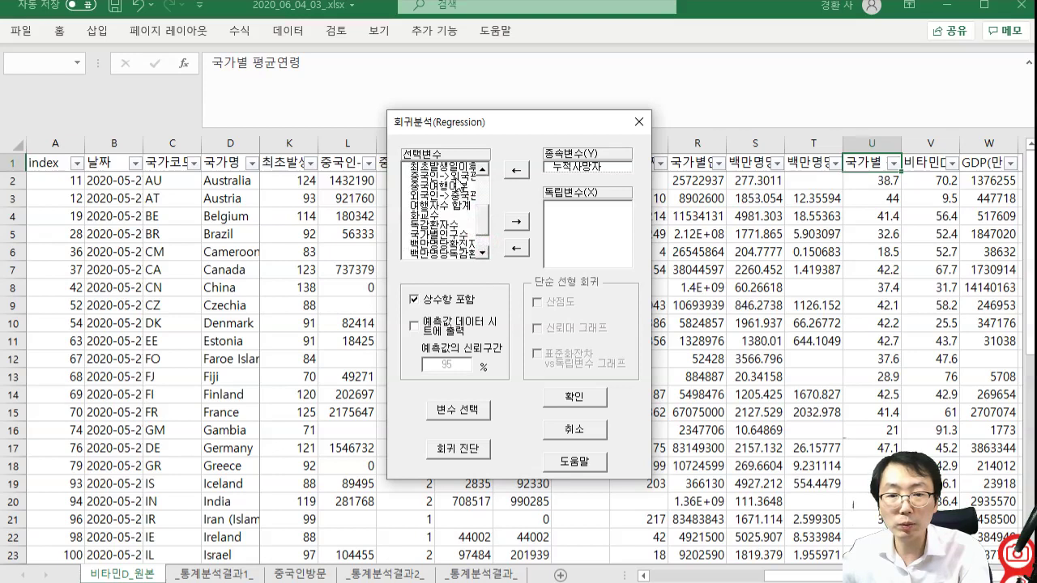
pyautogui.click(455, 176)
pyautogui.click(515, 221)
pyautogui.click(590, 396)
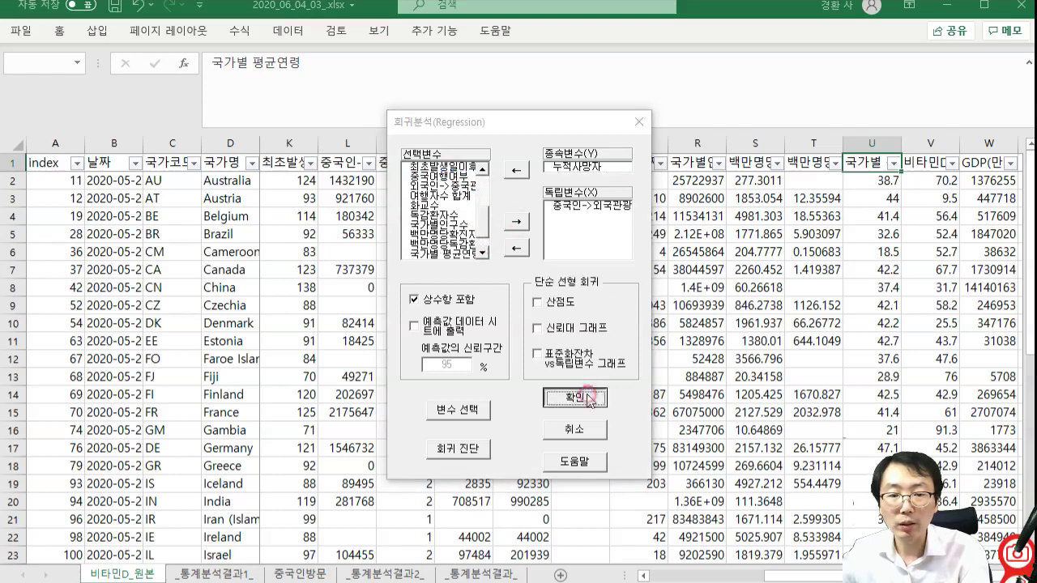
pyautogui.click(572, 430)
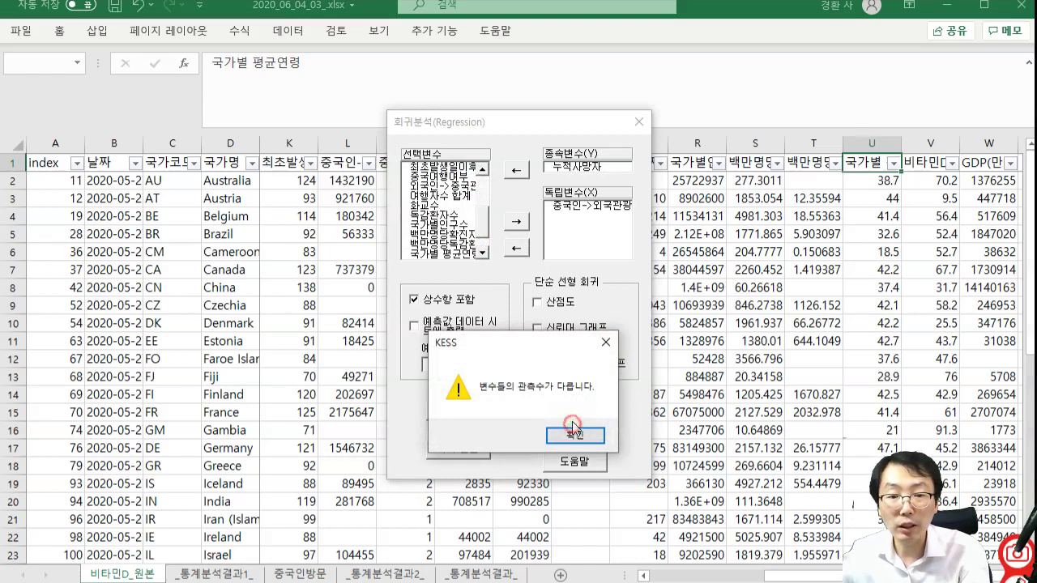
pyautogui.click(591, 206)
pyautogui.click(513, 247)
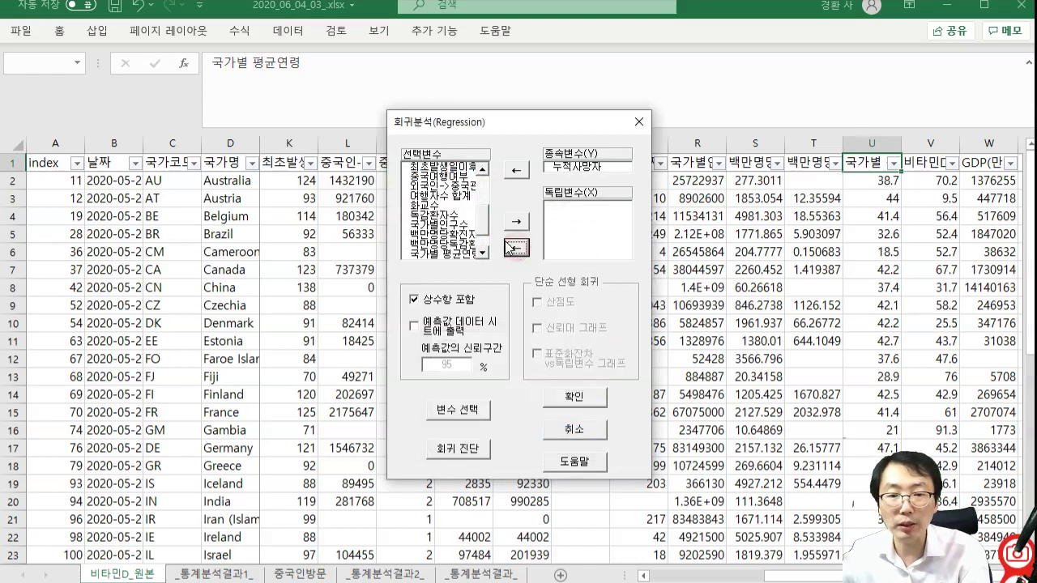
# - Add 국가별 평균연령 as the independent variable and run the regression on 누적사망자
pyautogui.click(483, 253)
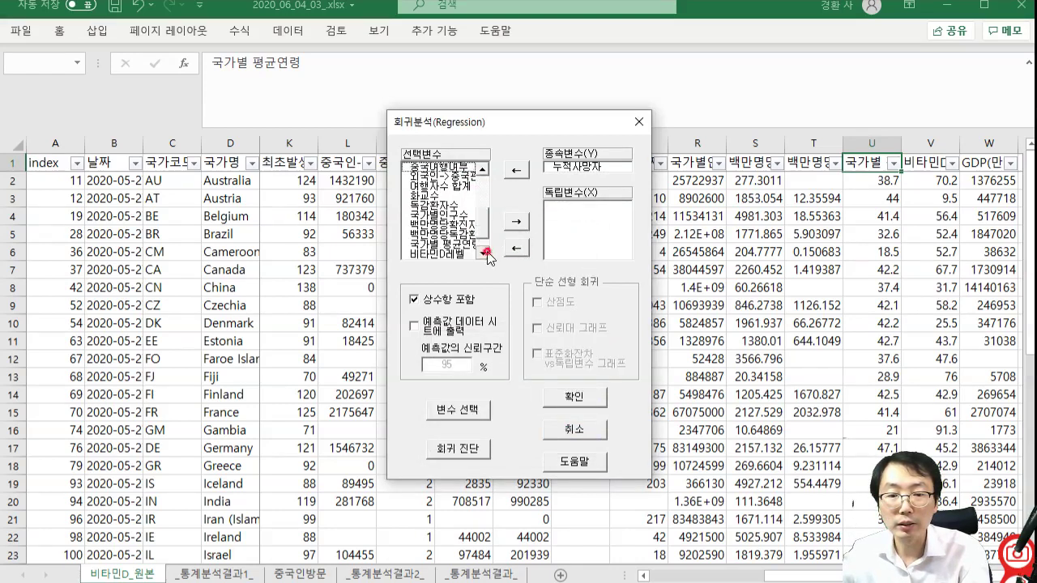
pyautogui.click(483, 252)
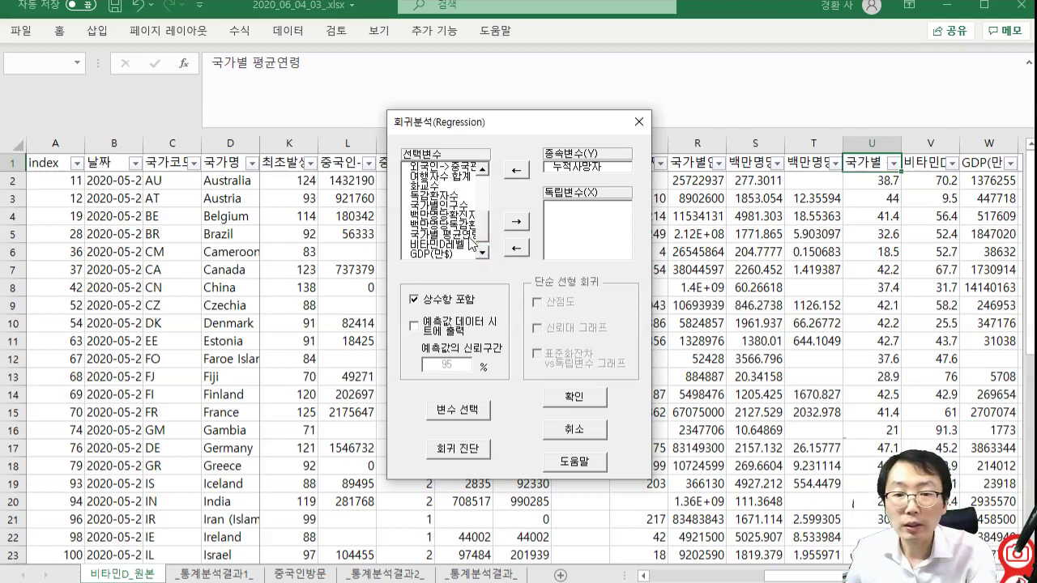
pyautogui.click(457, 234)
pyautogui.click(516, 221)
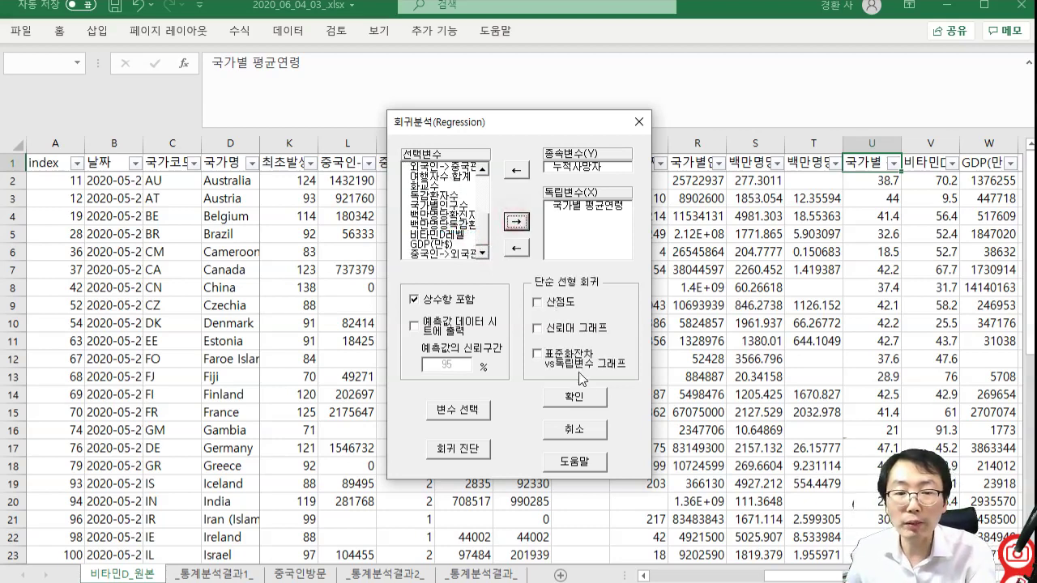
pyautogui.click(581, 399)
# - Label the first regression result 확진자 in I10, above the 연령 label
pyautogui.click(606, 343)
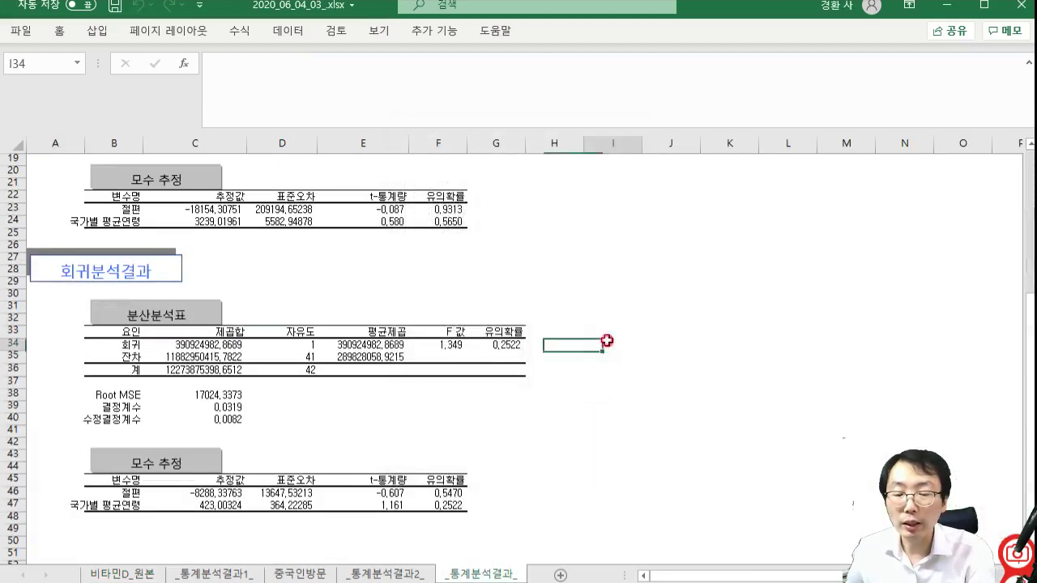
pyautogui.scroll(4, 606, 340)
pyautogui.scroll(1, 607, 340)
pyautogui.scroll(-3, 619, 396)
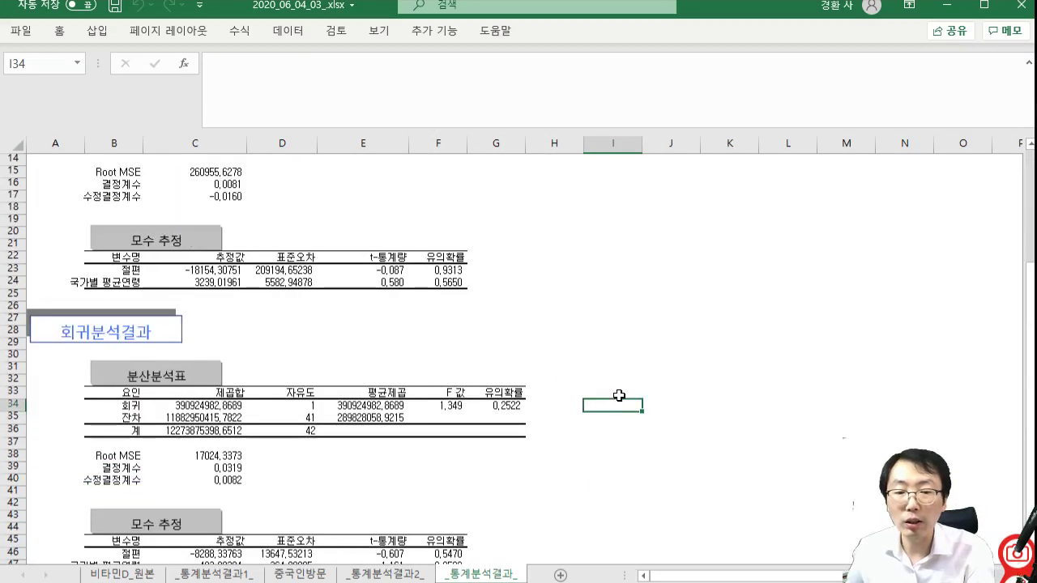
pyautogui.press('Right')
pyautogui.scroll(4, 618, 396)
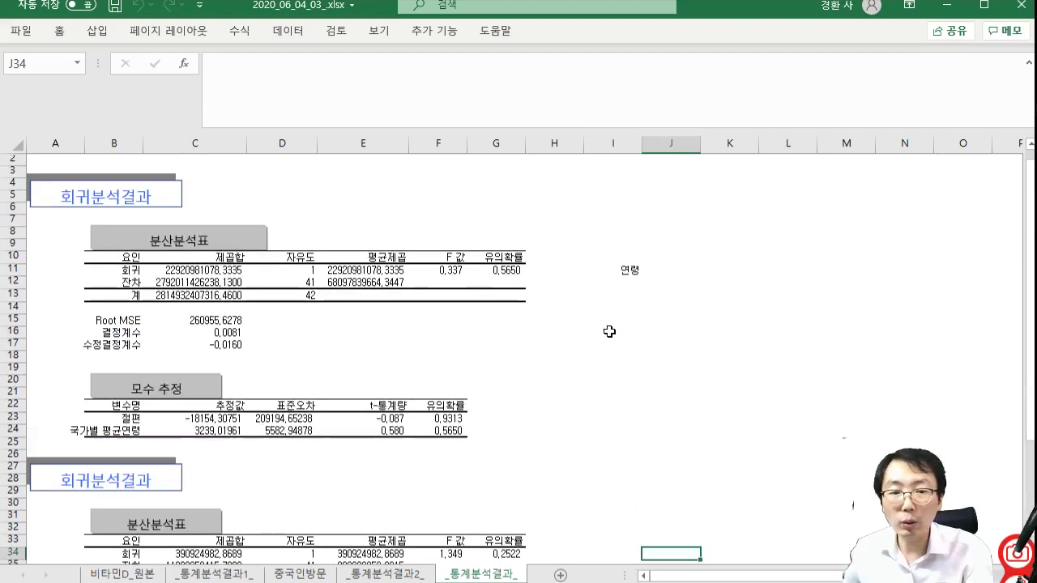
pyautogui.click(625, 255)
pyautogui.write('확')
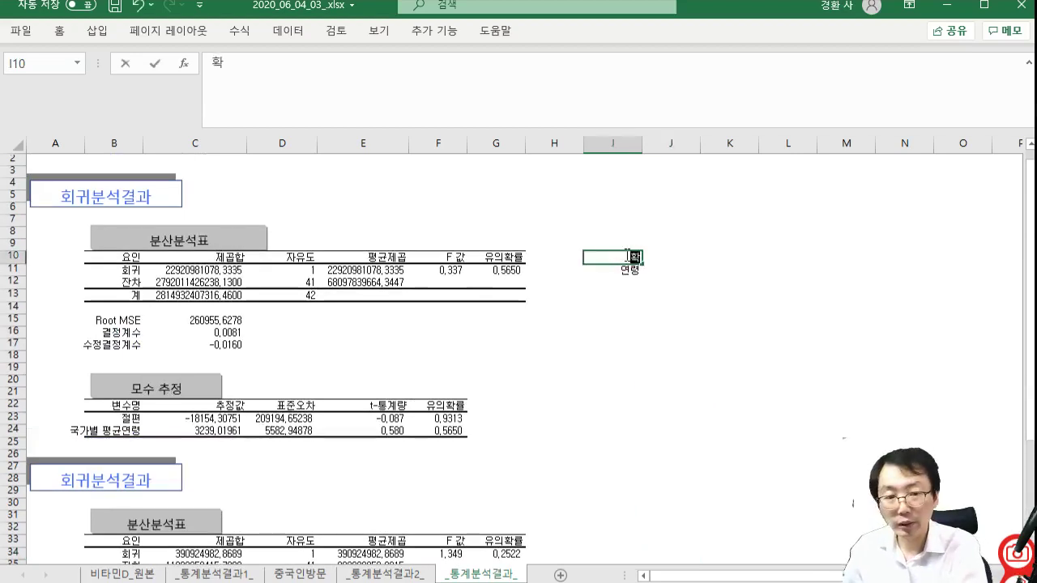
pyautogui.write('진자')
pyautogui.press('Return')
# - Copy the two labels to I34:I35 beside the second regression result and change 확진자 to 사망자
pyautogui.click(628, 256)
pyautogui.moveTo(627, 256); pyautogui.dragTo(631, 269)
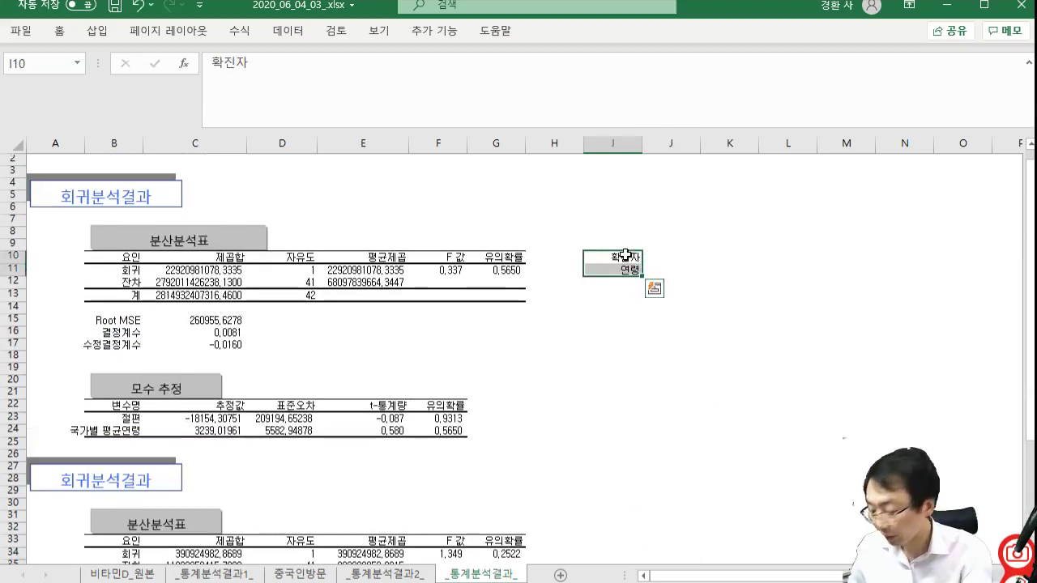
pyautogui.hotkey('ctrl', 'c')
pyautogui.scroll(-5, 623, 424)
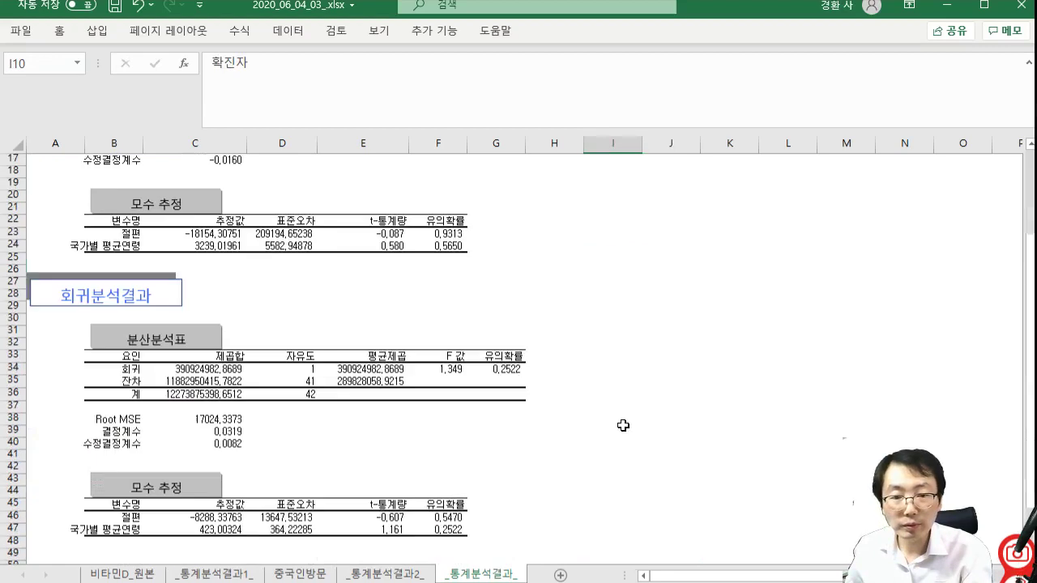
pyautogui.click(614, 368)
pyautogui.hotkey('ctrl', 'v')
pyautogui.press('Down')
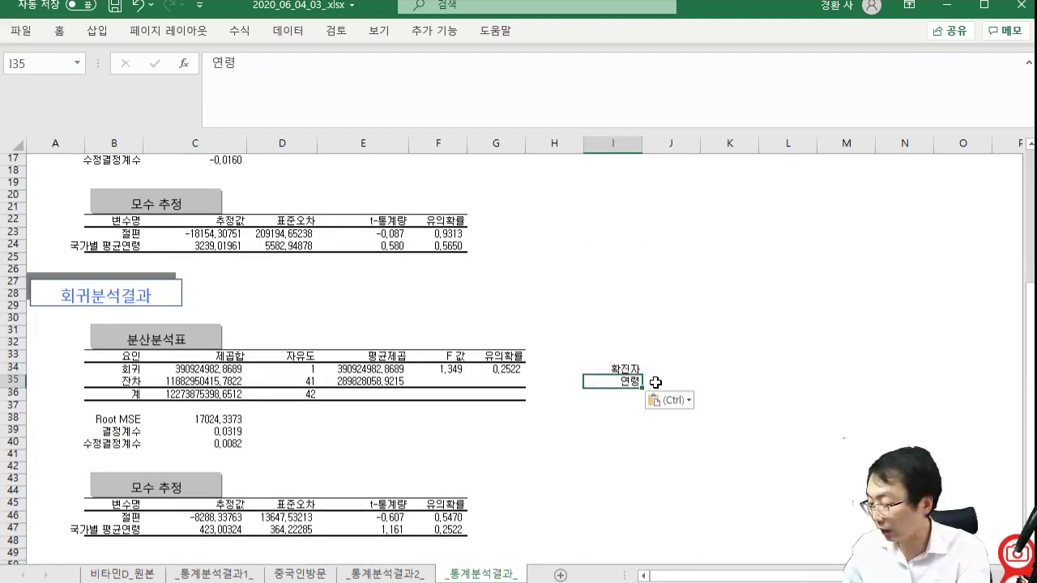
pyautogui.press('Up')
pyautogui.write('사망자')
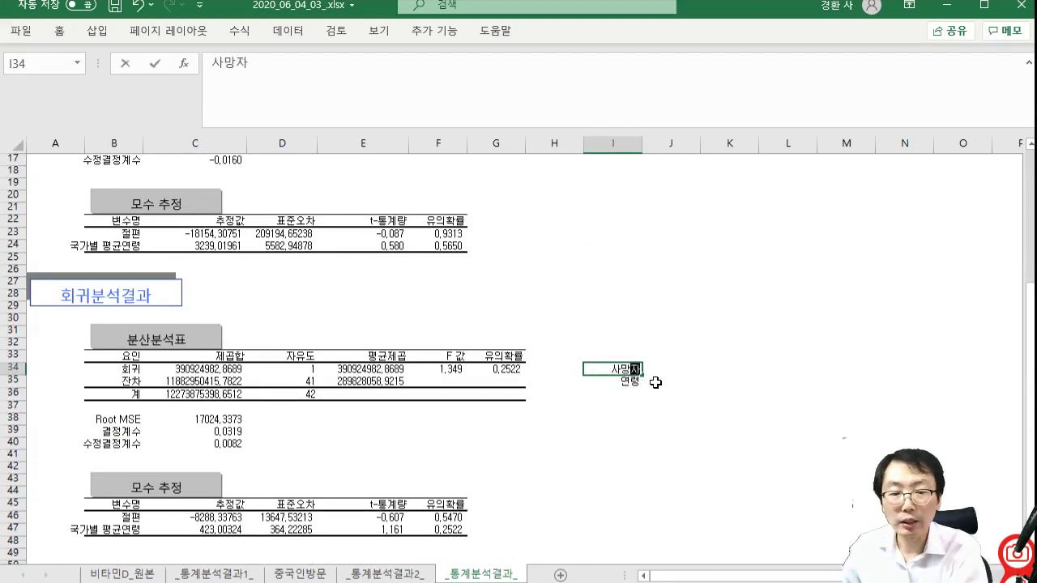
pyautogui.press('Return')
# - Save the workbook and rename the _통계분석결과_ sheet as _통계분석결과3_
pyautogui.scroll(-2, 633, 398)
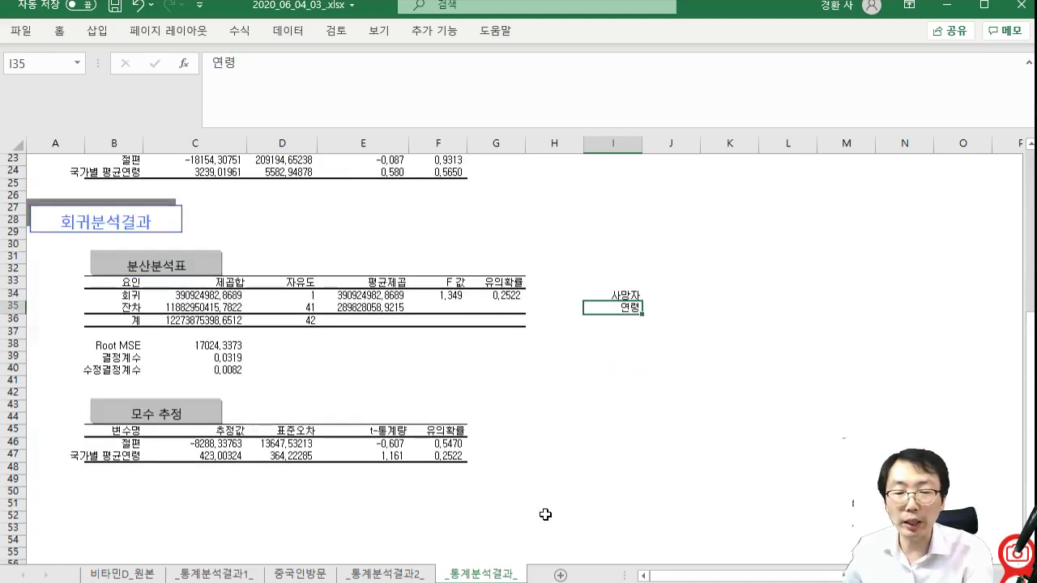
pyautogui.scroll(7, 545, 514)
pyautogui.hotkey('ctrl', 's')
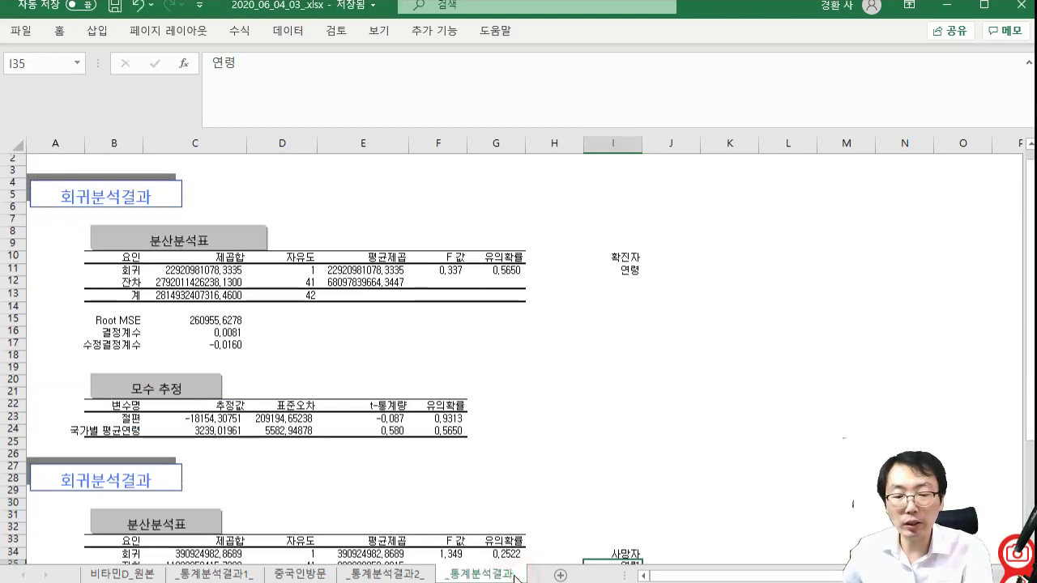
pyautogui.write('3_')
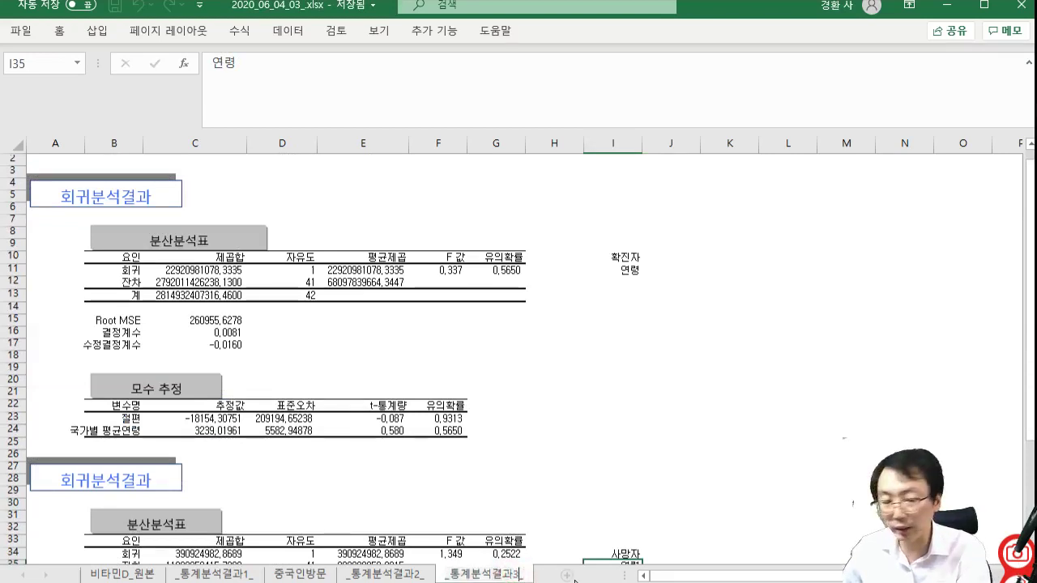
pyautogui.press('Return')
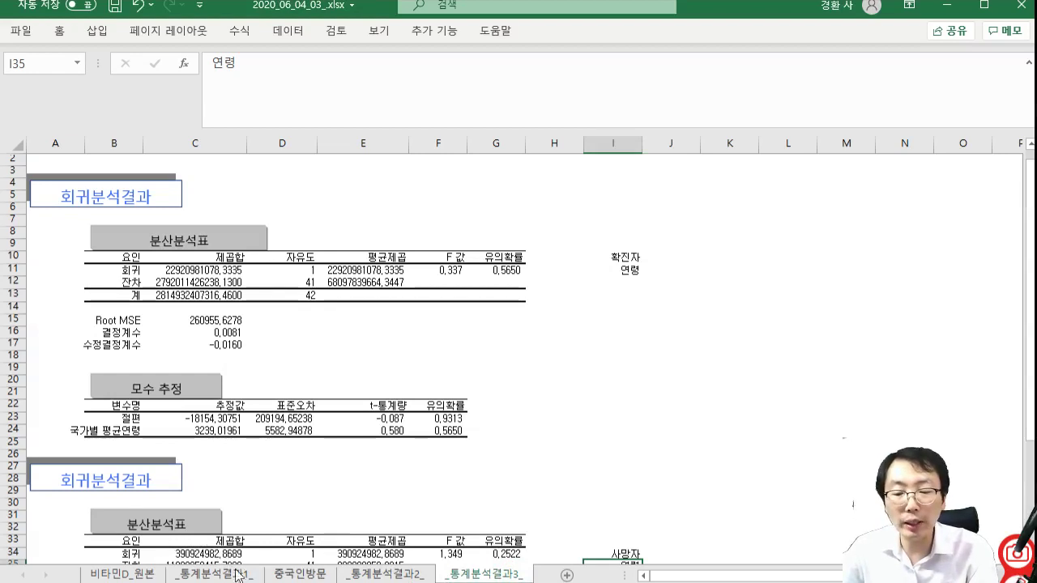
# - Open the built-in data analysis 회귀 분석 settings from the 비타민D_원본 sheet
pyautogui.click(152, 575)
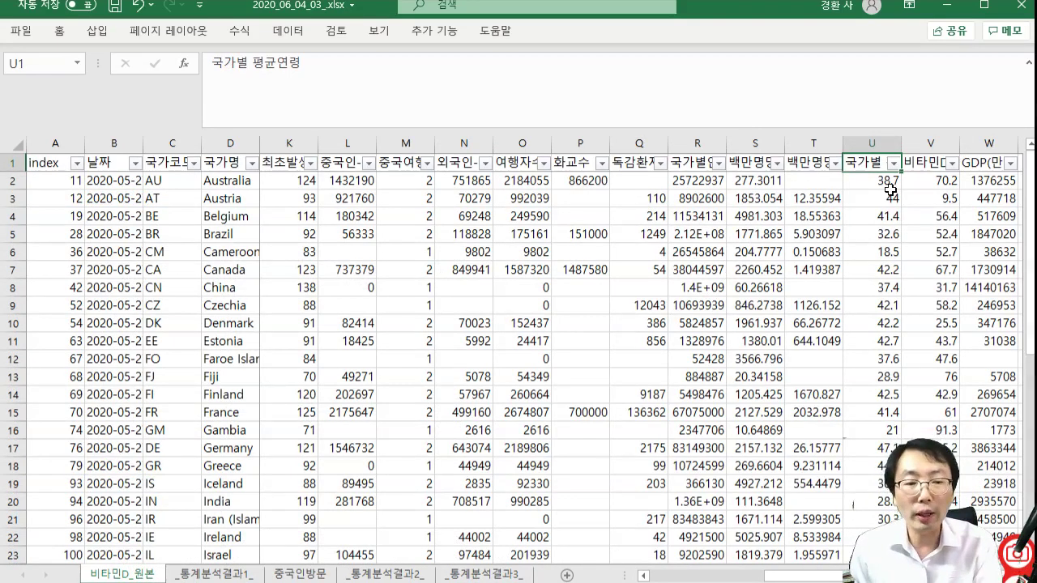
pyautogui.click(288, 31)
pyautogui.click(913, 55)
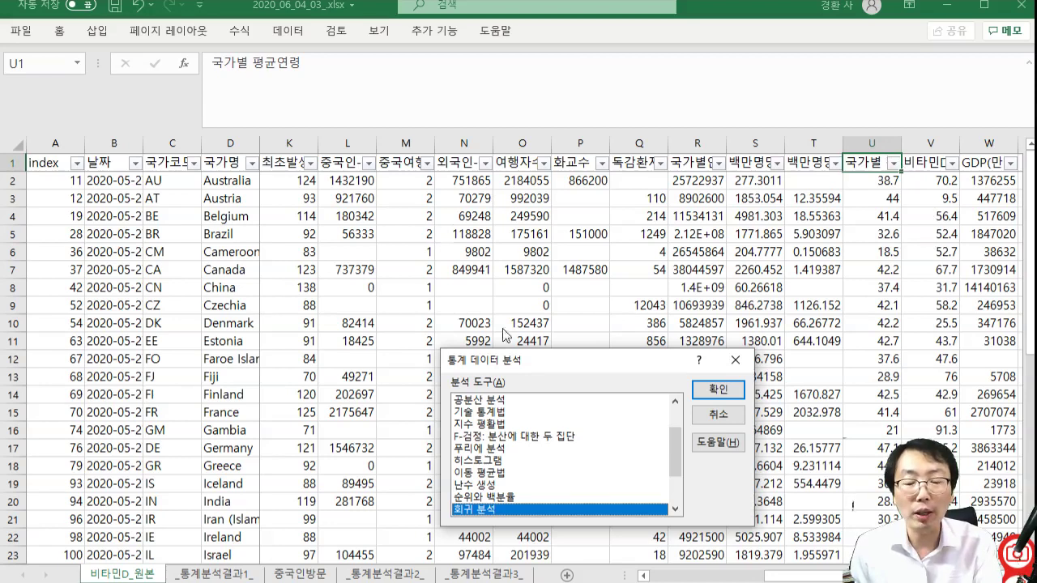
pyautogui.click(713, 391)
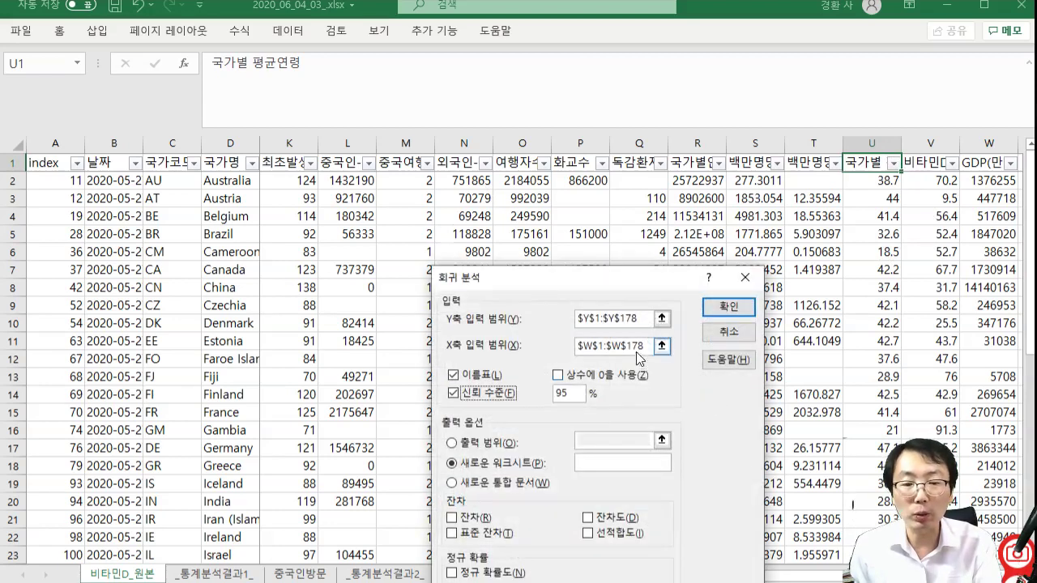
# - Set the regression's Y input range to the cumulative confirmed cases column, $G$1:$G$44
pyautogui.click(662, 320)
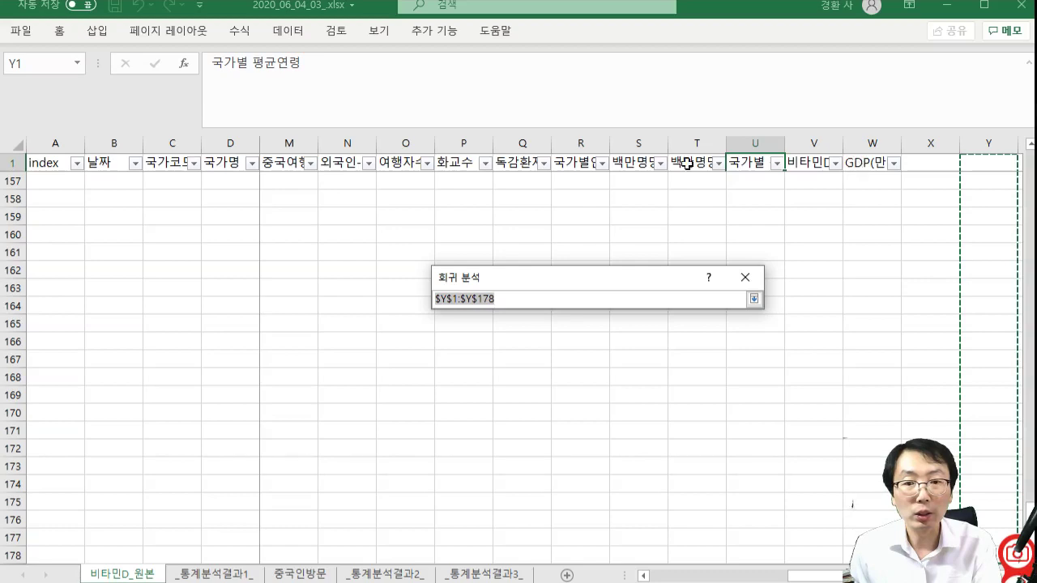
pyautogui.click(334, 162)
pyautogui.press('Left')
pyautogui.press('Left')
pyautogui.press('Left')
pyautogui.press('Left')
pyautogui.press('Left')
pyautogui.press('Left')
pyautogui.press('Left')
pyautogui.press('Left')
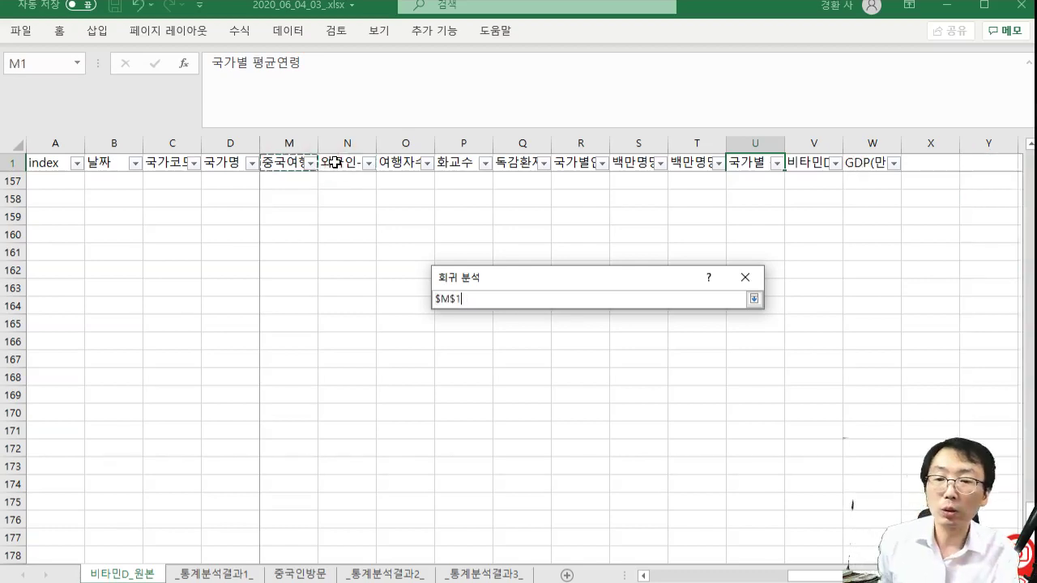
pyautogui.press('Right')
pyautogui.press('Right')
pyautogui.press('Left')
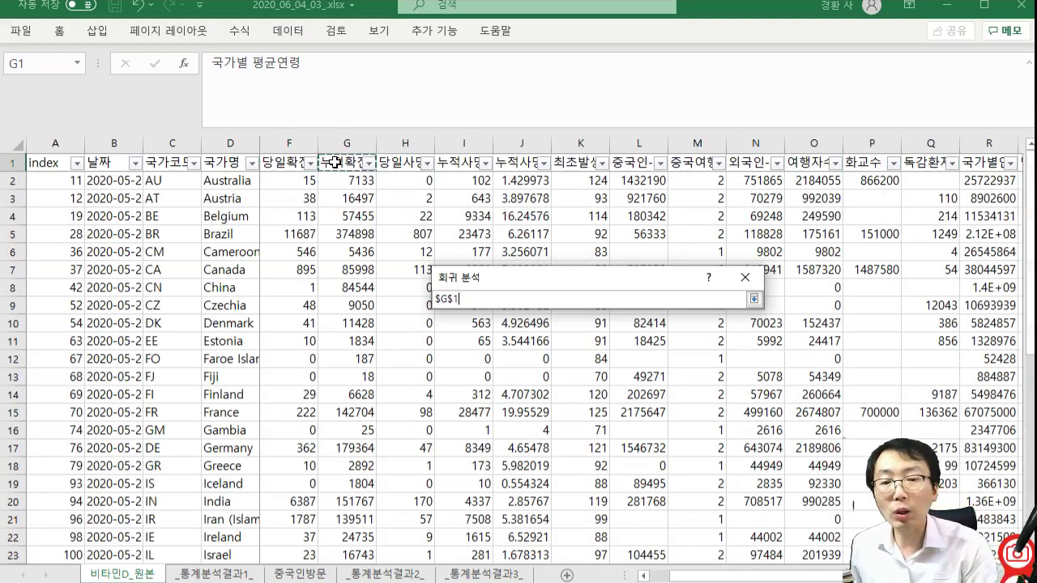
pyautogui.hotkey('ctrl', 'shift', 'Down')
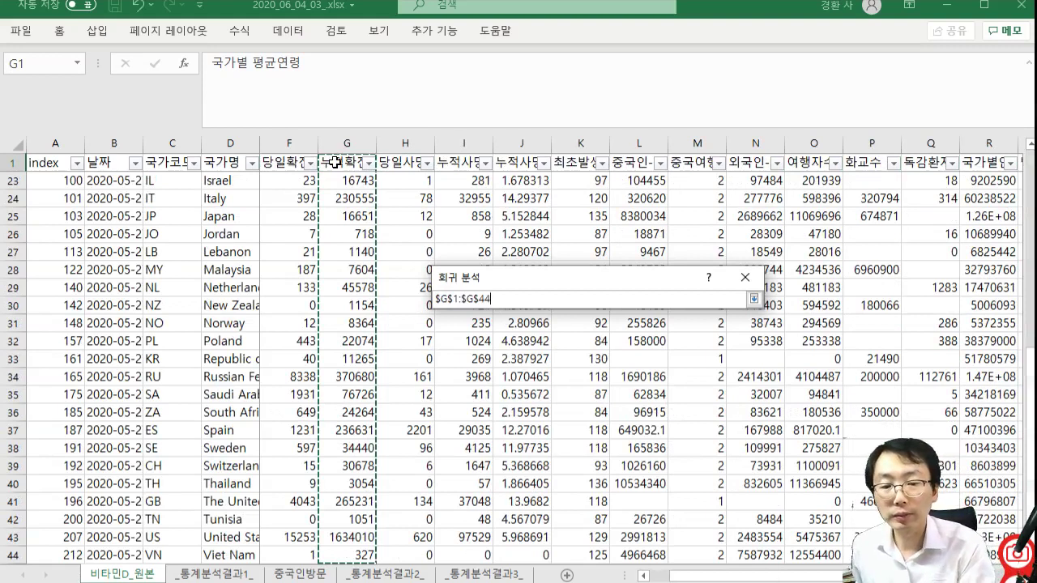
pyautogui.press('Return')
# - Set the regression's X input range to the 국가별 평균연령 column, $U$1:$U$44
pyautogui.click(661, 347)
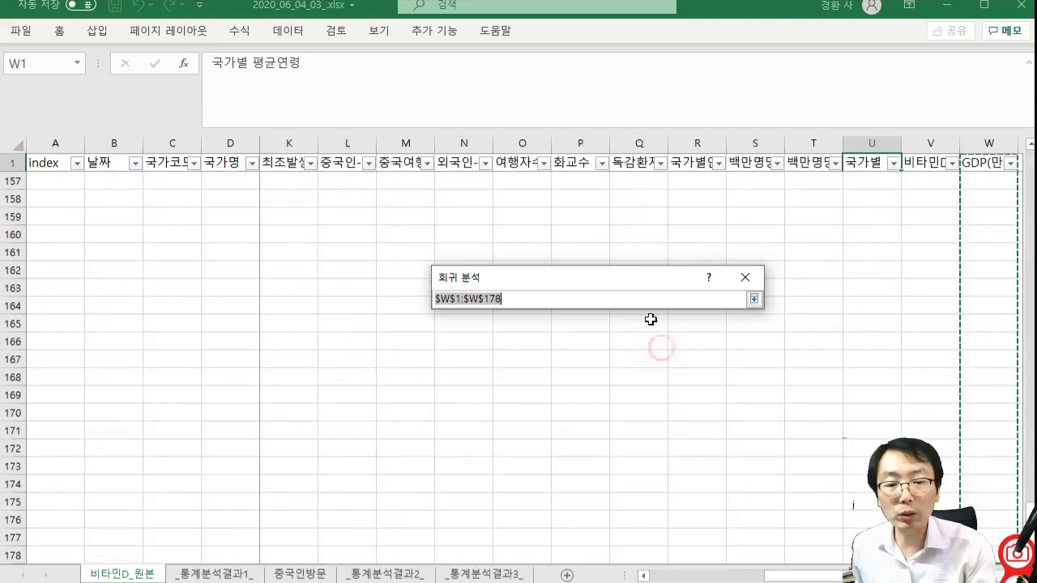
pyautogui.click(622, 163)
pyautogui.hotkey('ctrl', 'Right')
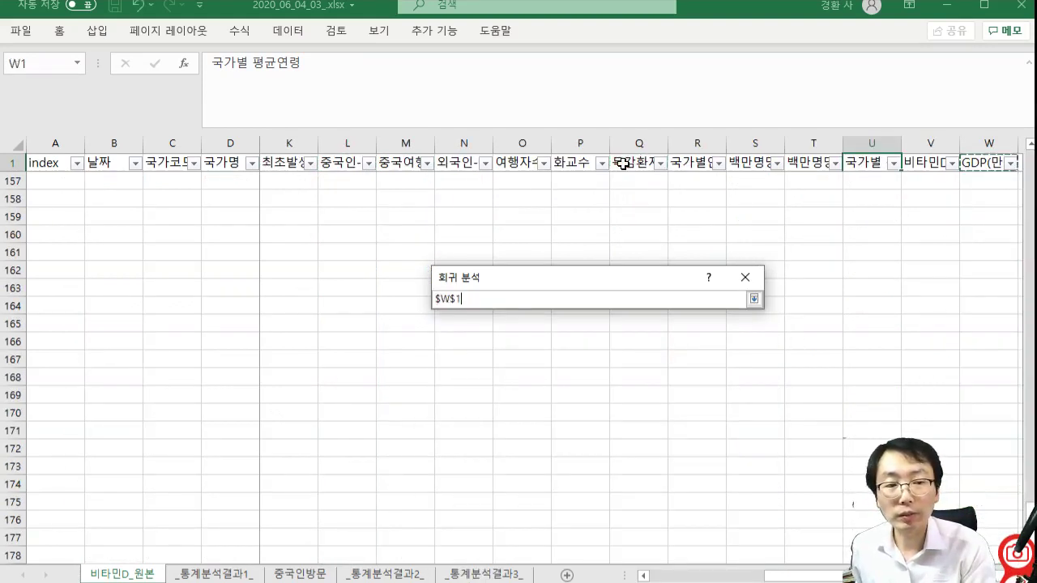
pyautogui.press('Left')
pyautogui.press('Left')
pyautogui.hotkey('ctrl', 'shift', 'Down')
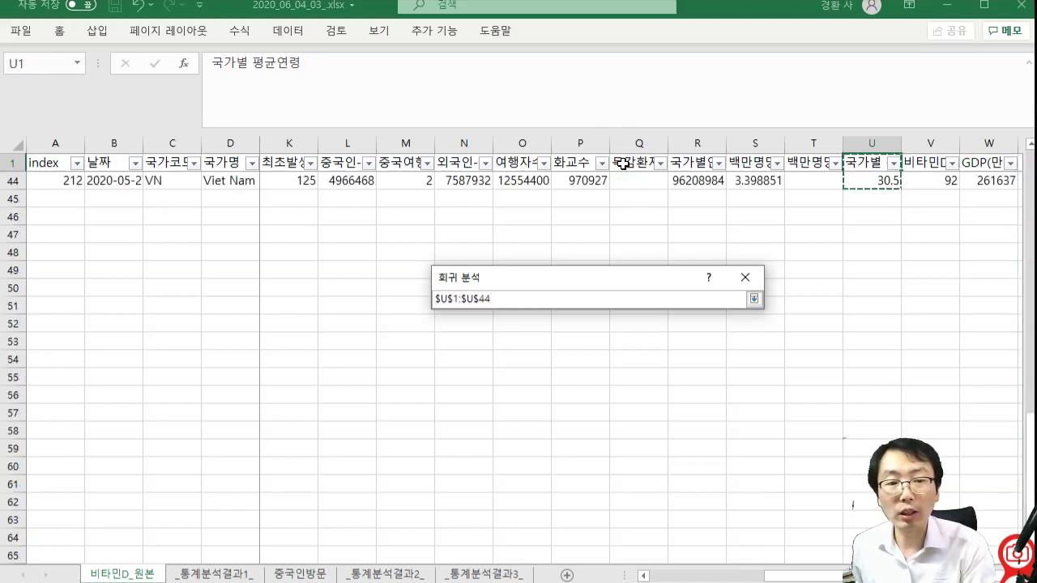
pyautogui.press('Return')
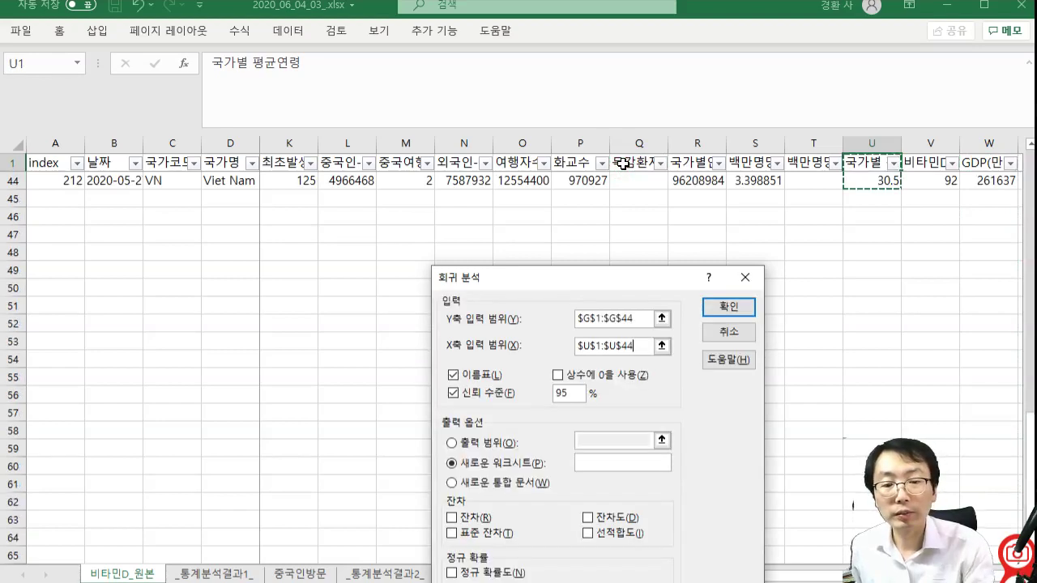
# - Run the regression onto a new worksheet and check the average-age t statistic, P-value and significance F
pyautogui.click(726, 307)
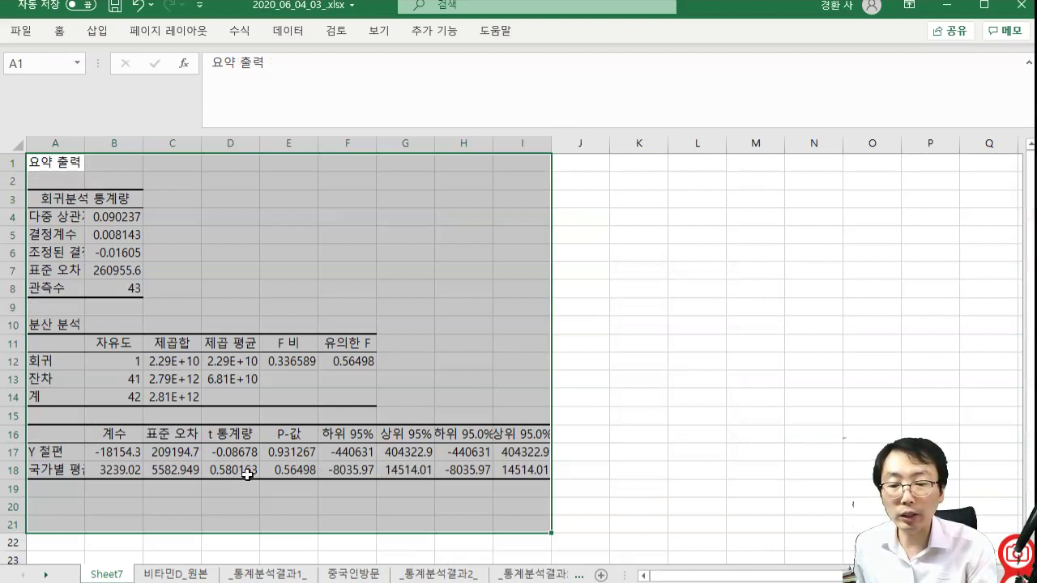
pyautogui.click(237, 471)
pyautogui.click(296, 471)
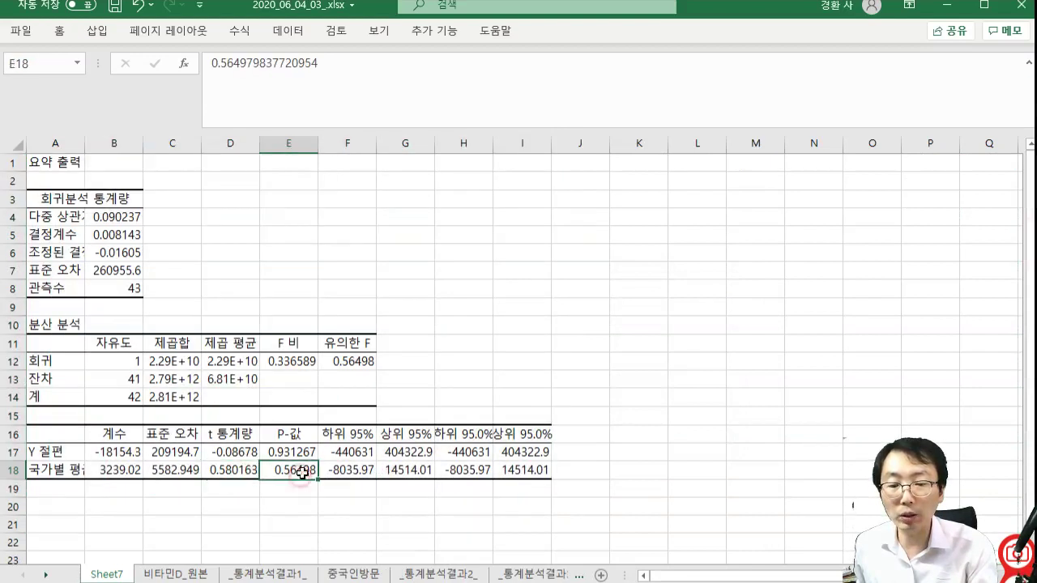
pyautogui.click(352, 369)
# - Rename the new regression output sheet 회귀분석 and move it to the end, after _통계분석결과3_
pyautogui.moveTo(107, 573); pyautogui.dragTo(279, 571)
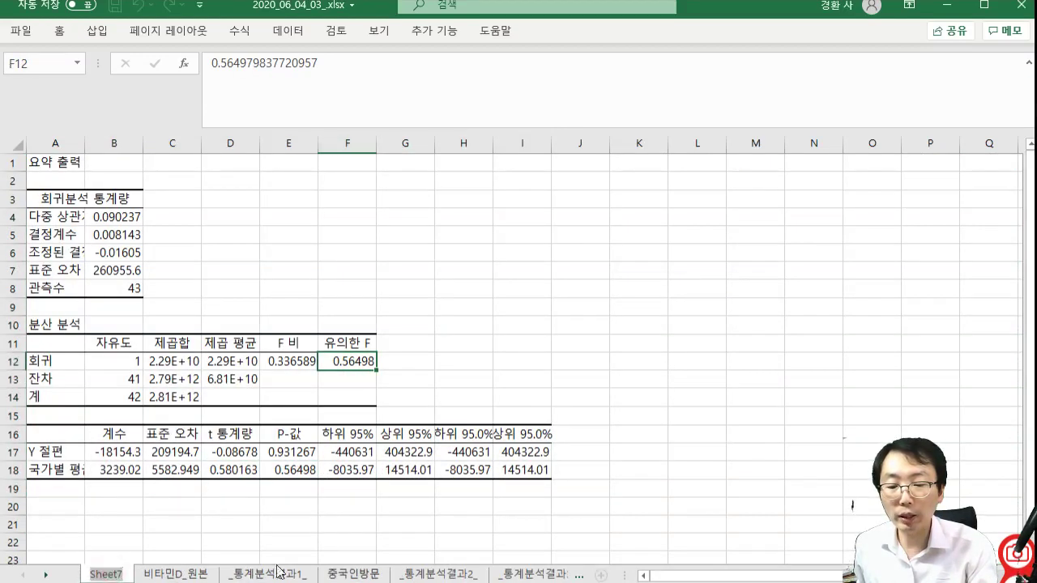
pyautogui.click(117, 573)
pyautogui.write('회귀분ㅅ')
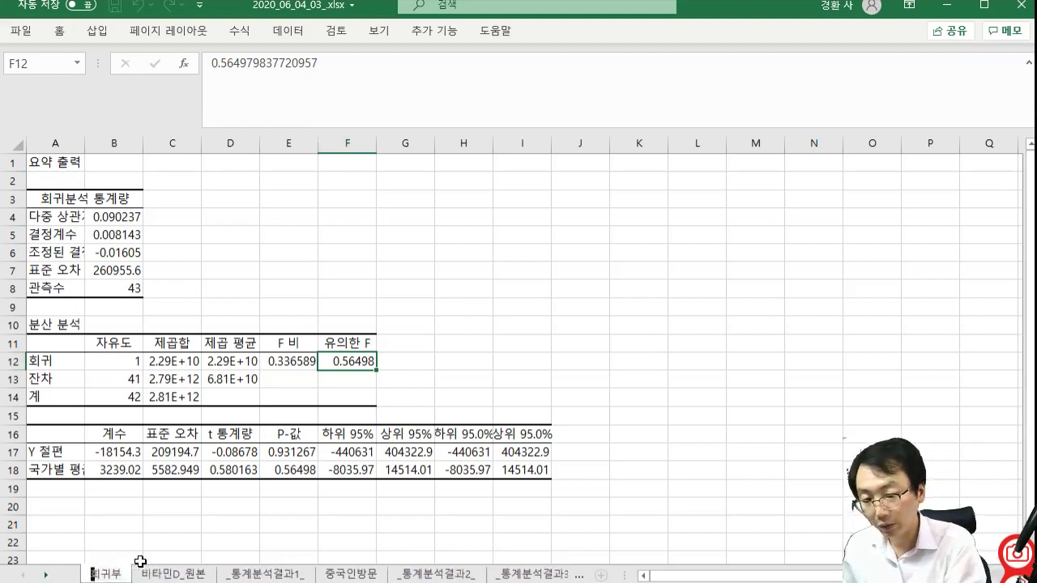
pyautogui.write('ㅓㄱ')
pyautogui.press('Return')
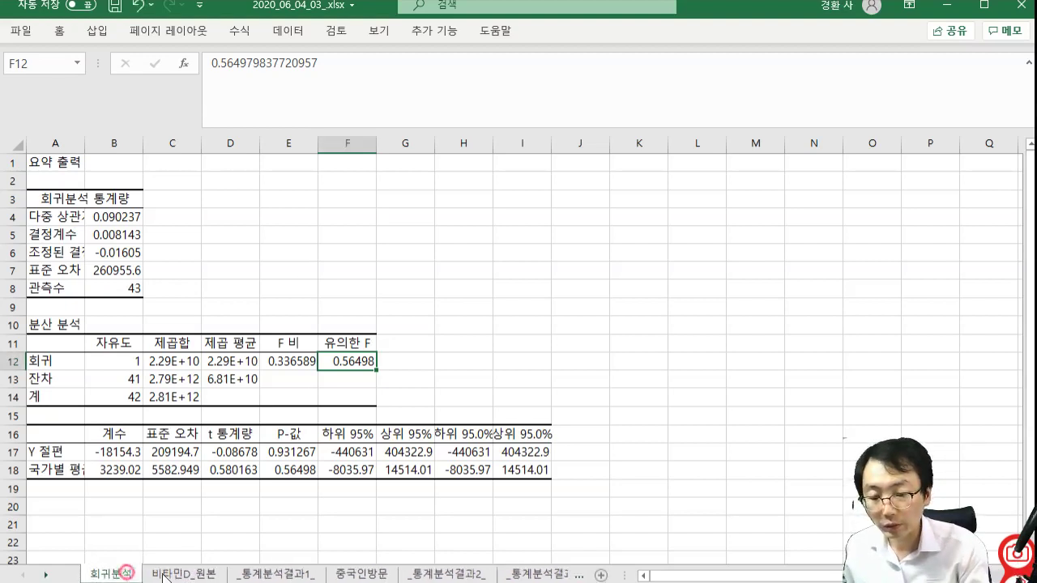
pyautogui.click(578, 573)
pyautogui.click(551, 573)
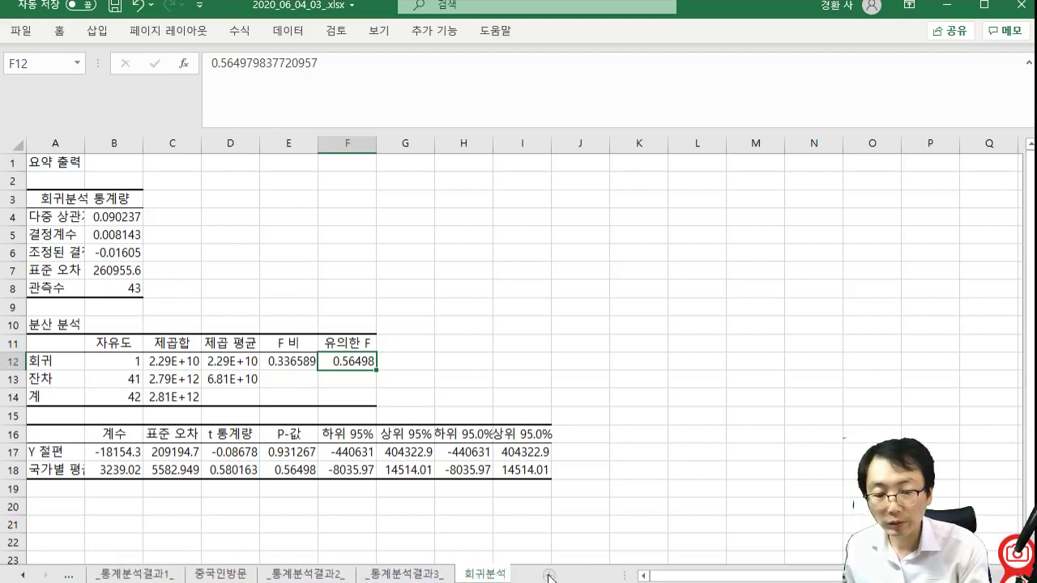
# - Label the regression output with 누적확진자 in D5 and 평균연령 in D6
pyautogui.click(270, 237)
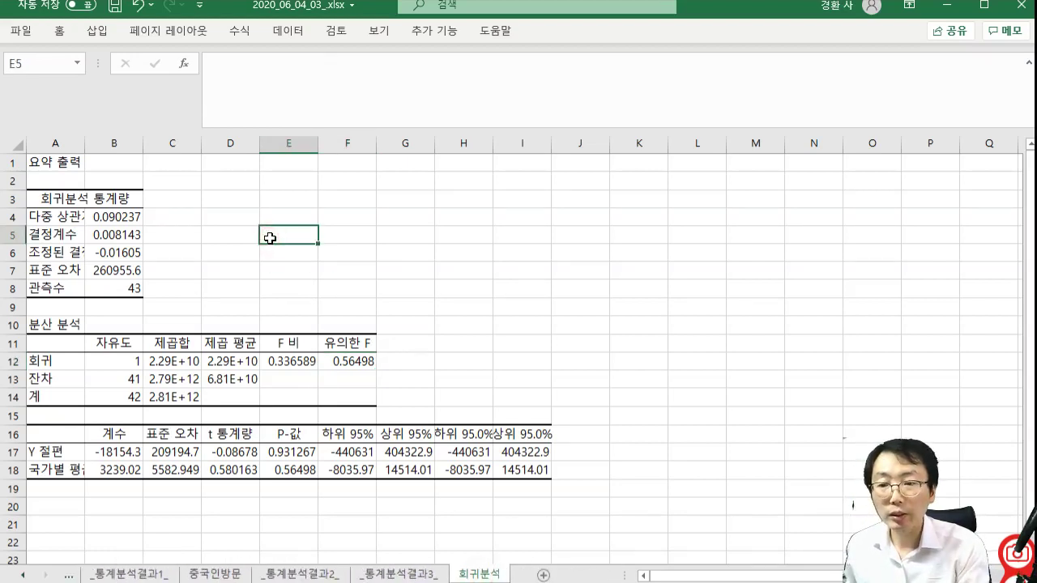
pyautogui.press('Left')
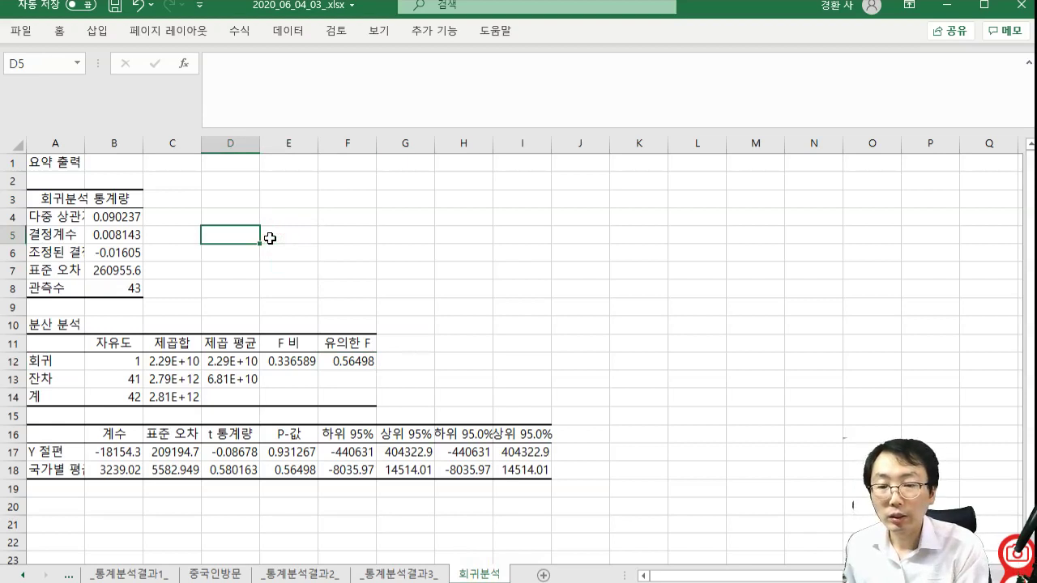
pyautogui.write('ㅈ')
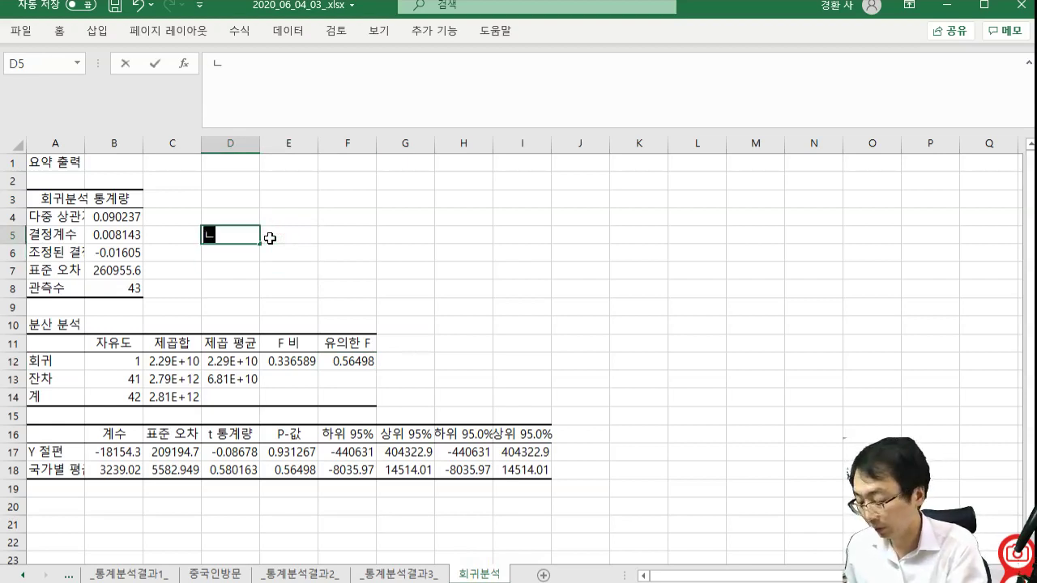
pyautogui.write('누적확짖')
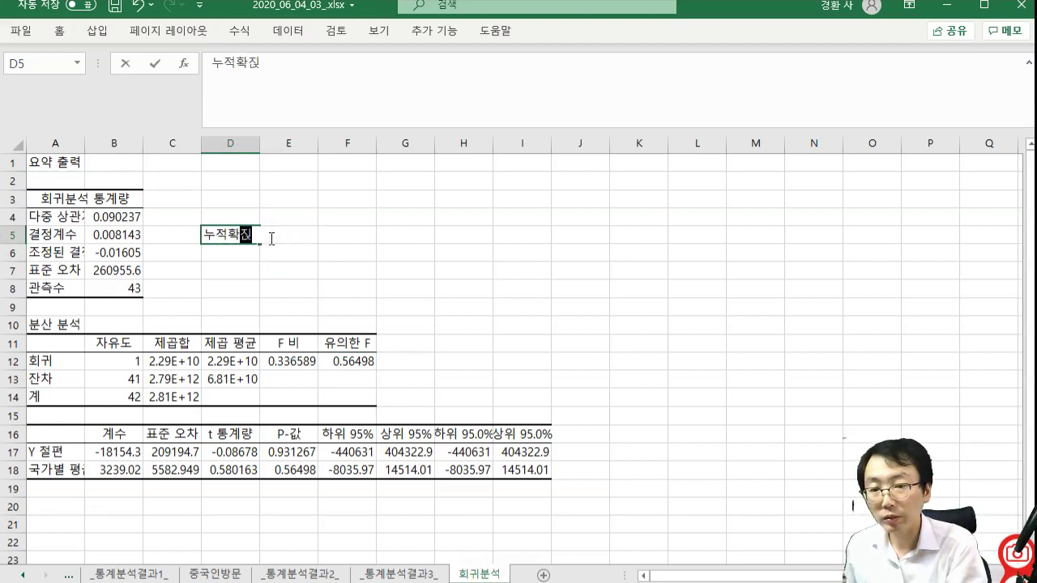
pyautogui.write('자')
pyautogui.press('Return')
pyautogui.write('균연령')
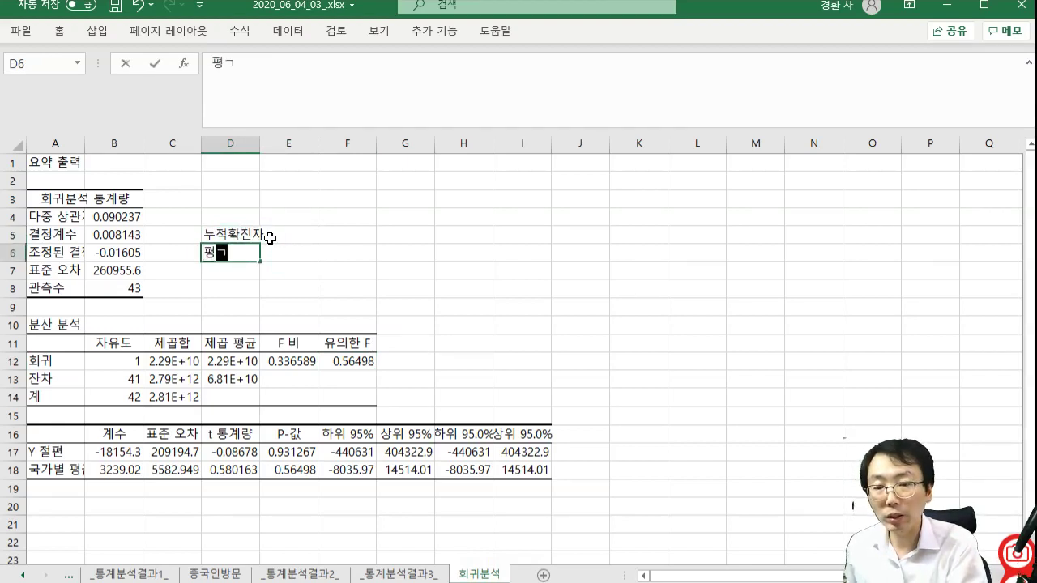
pyautogui.press('Return')
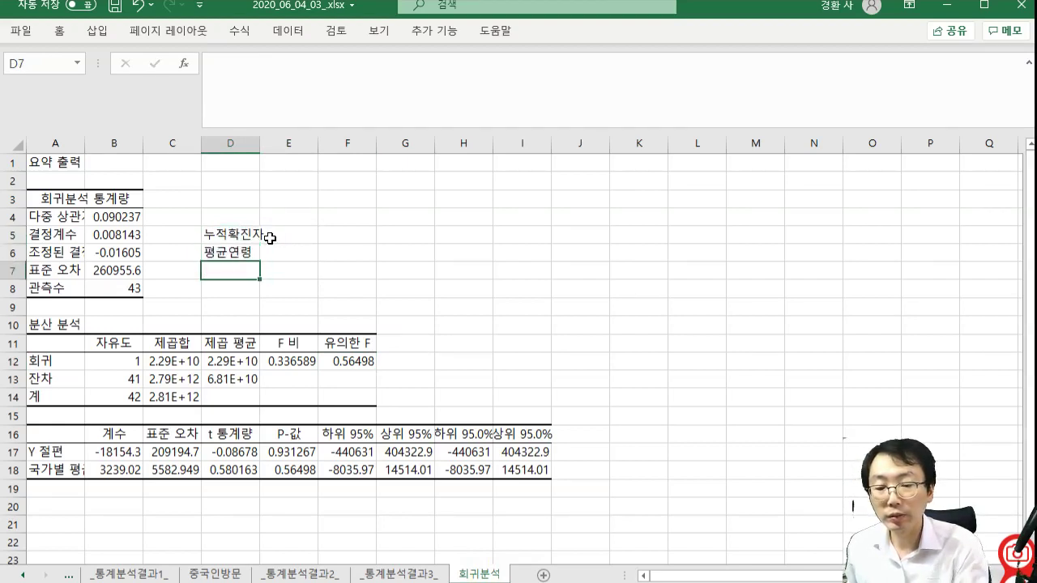
pyautogui.click(340, 268)
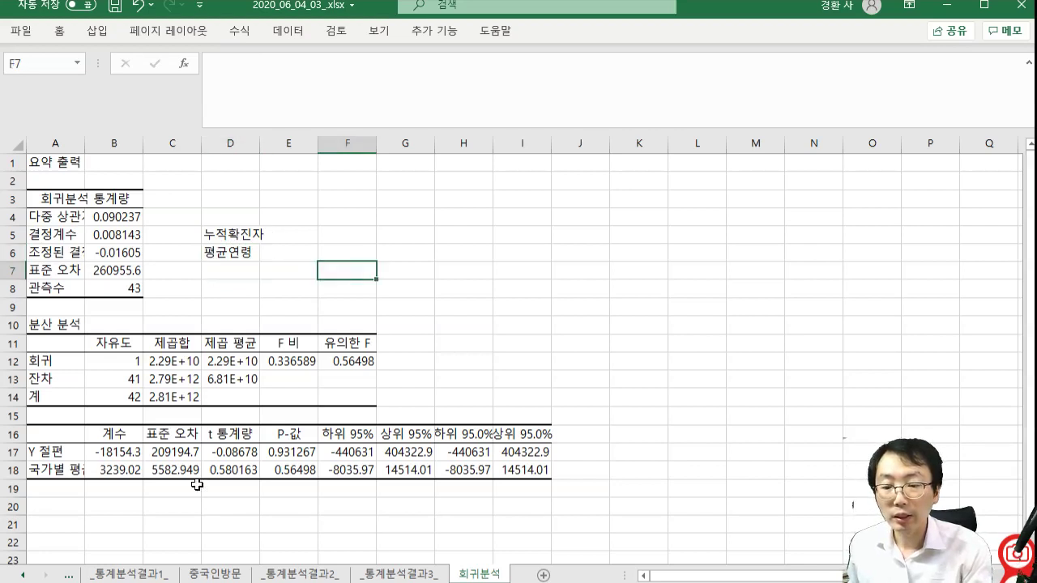
# - Return to the start of the data on the 비타민D_원본 sheet and save the workbook
pyautogui.click(21, 575)
pyautogui.click(140, 575)
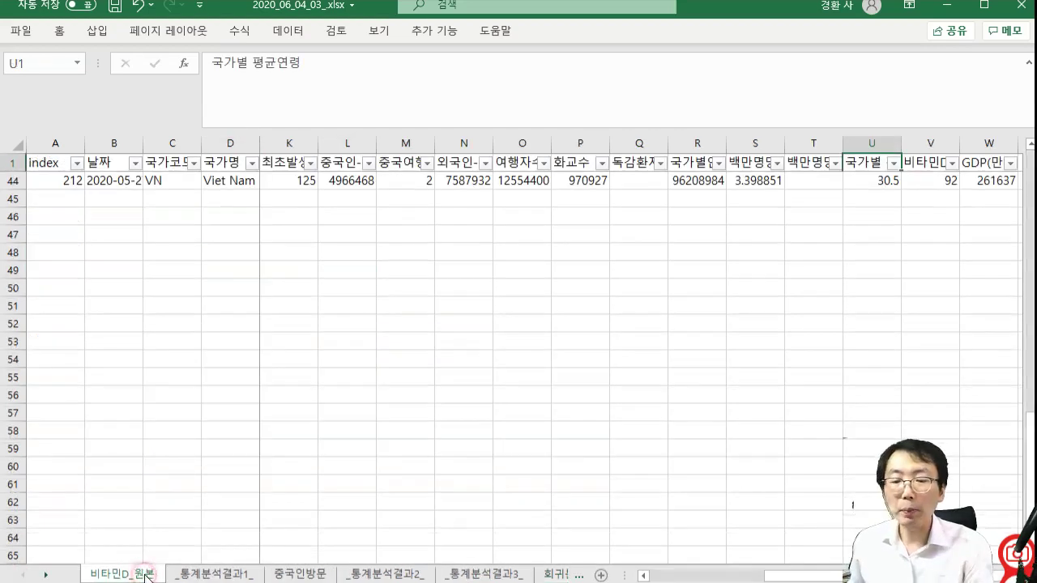
pyautogui.scroll(14, 413, 324)
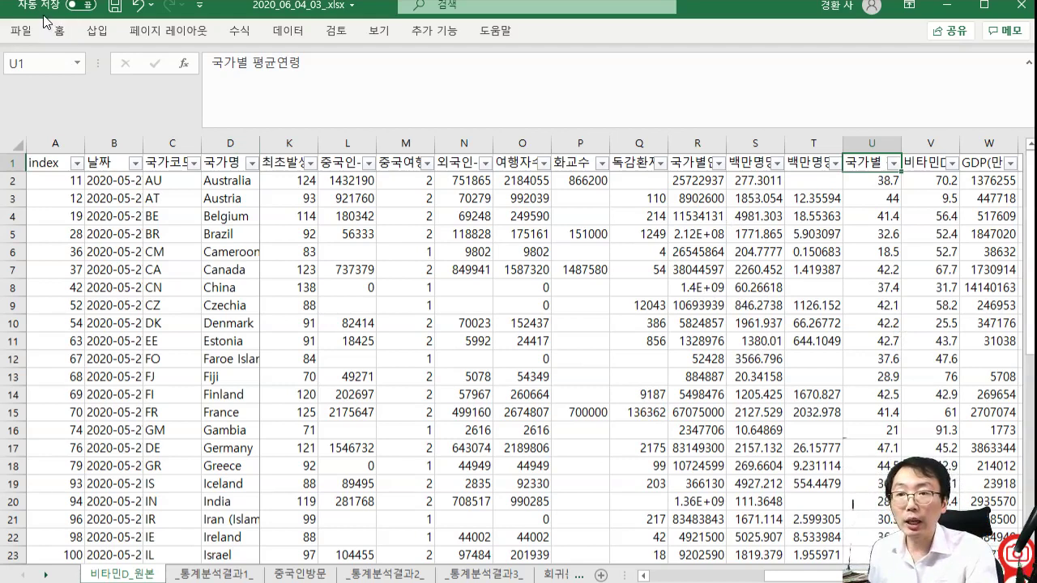
pyautogui.hotkey('ctrl', 's')
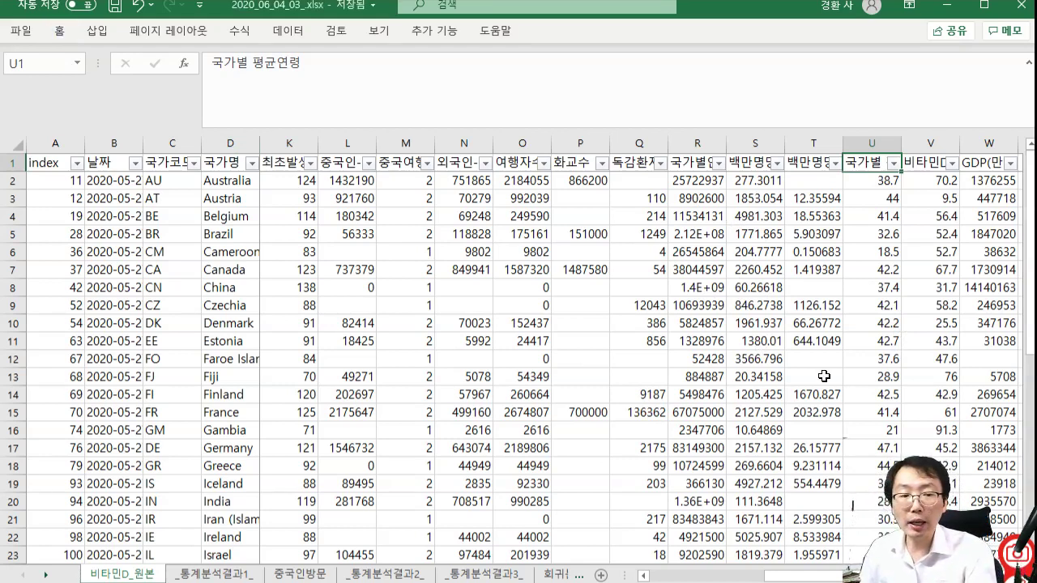